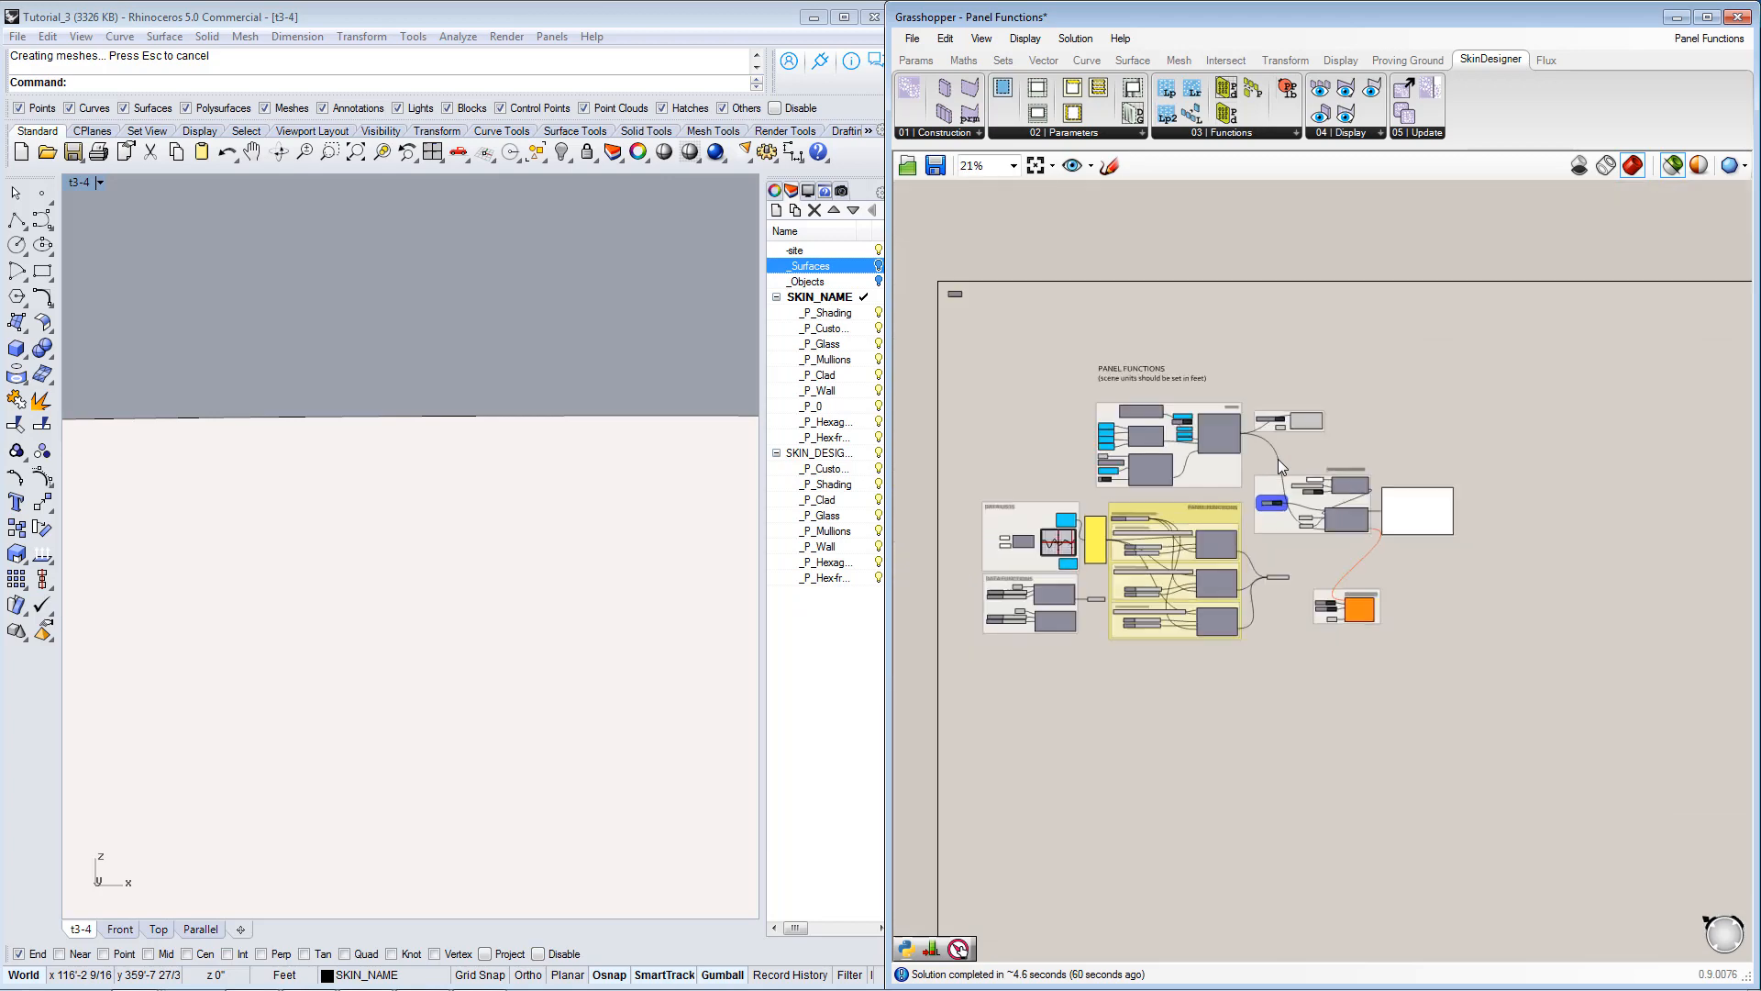
scroll(1224, 429, down, 2)
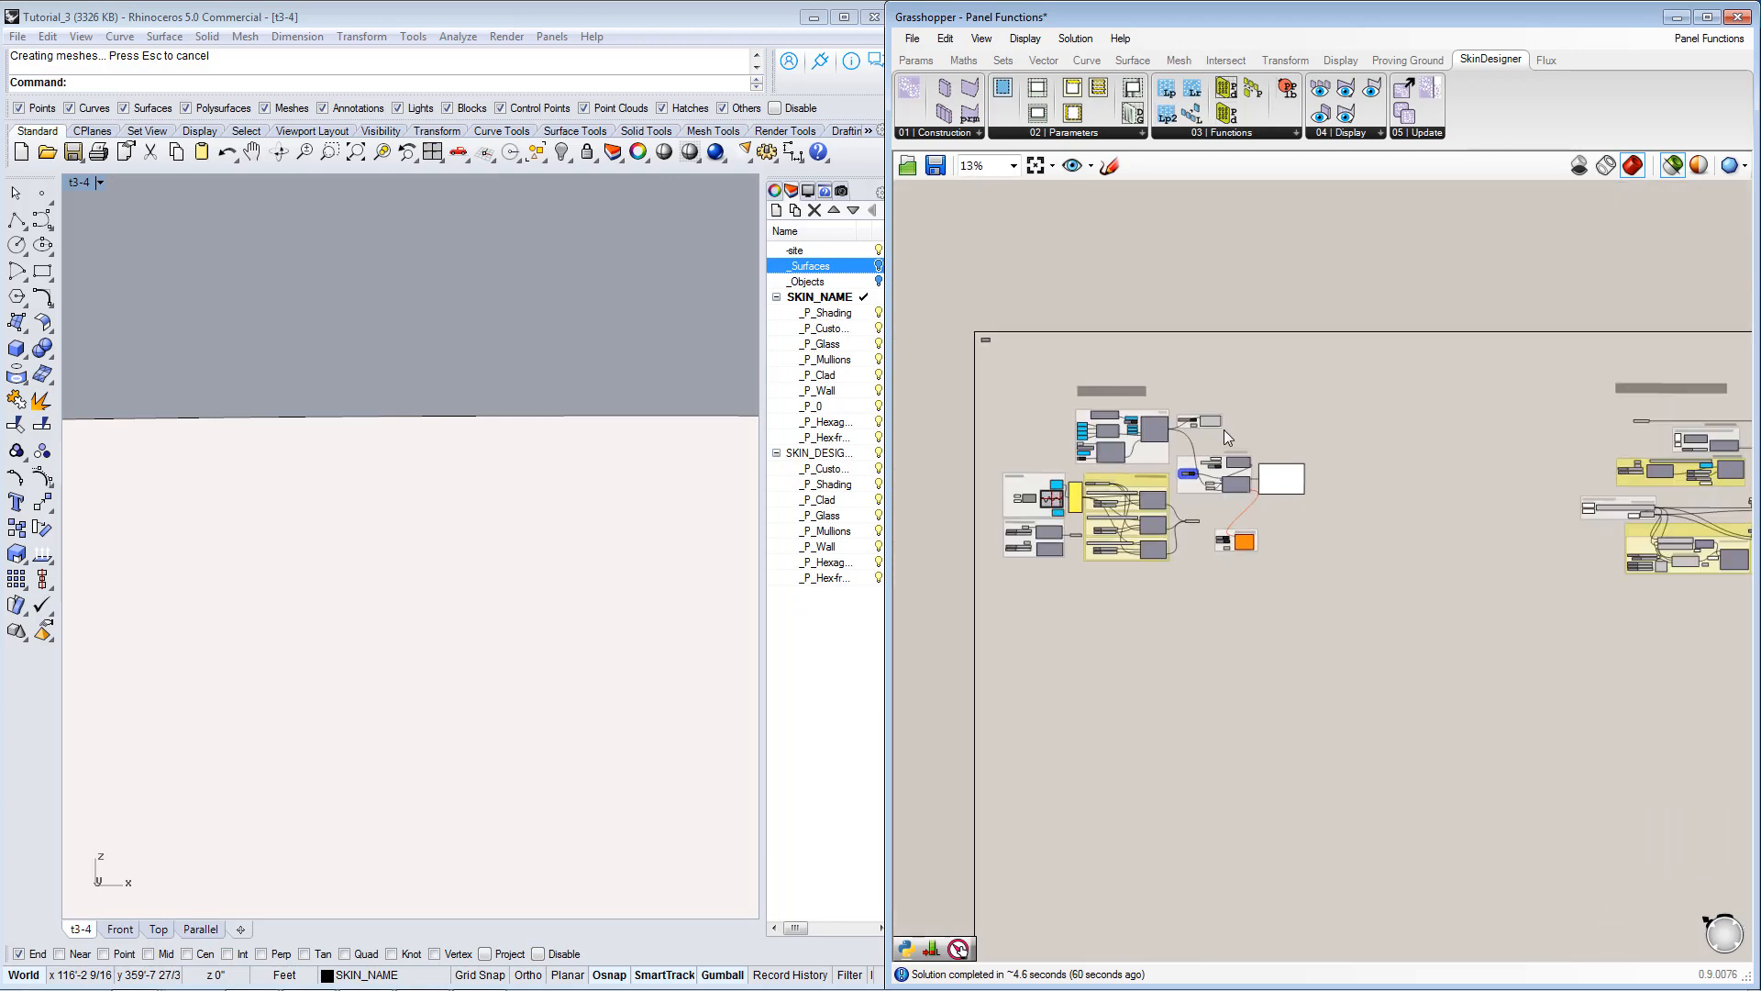
Examine the Panel Functions definition on the canvas, including its panel, data list, panel function, skin generator and panel inventory groups.
right_drag(1410, 447, 1377, 449)
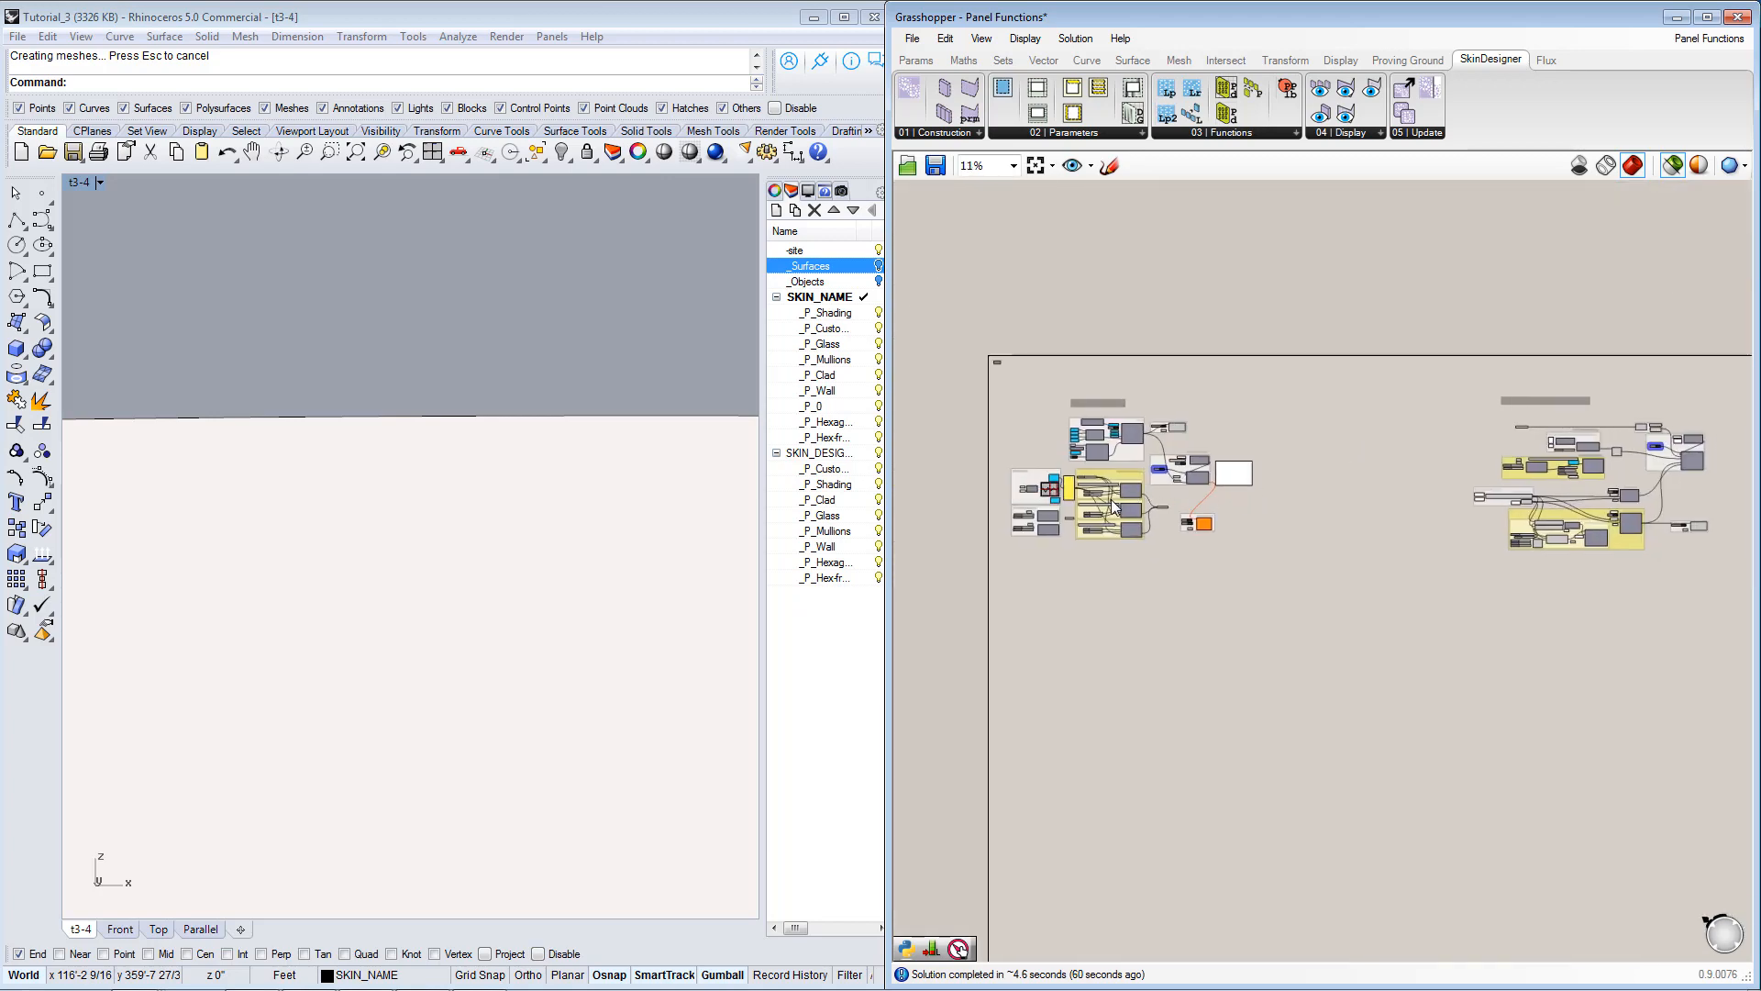
scroll(1110, 499, up, 4)
right_drag(1120, 463, 1204, 471)
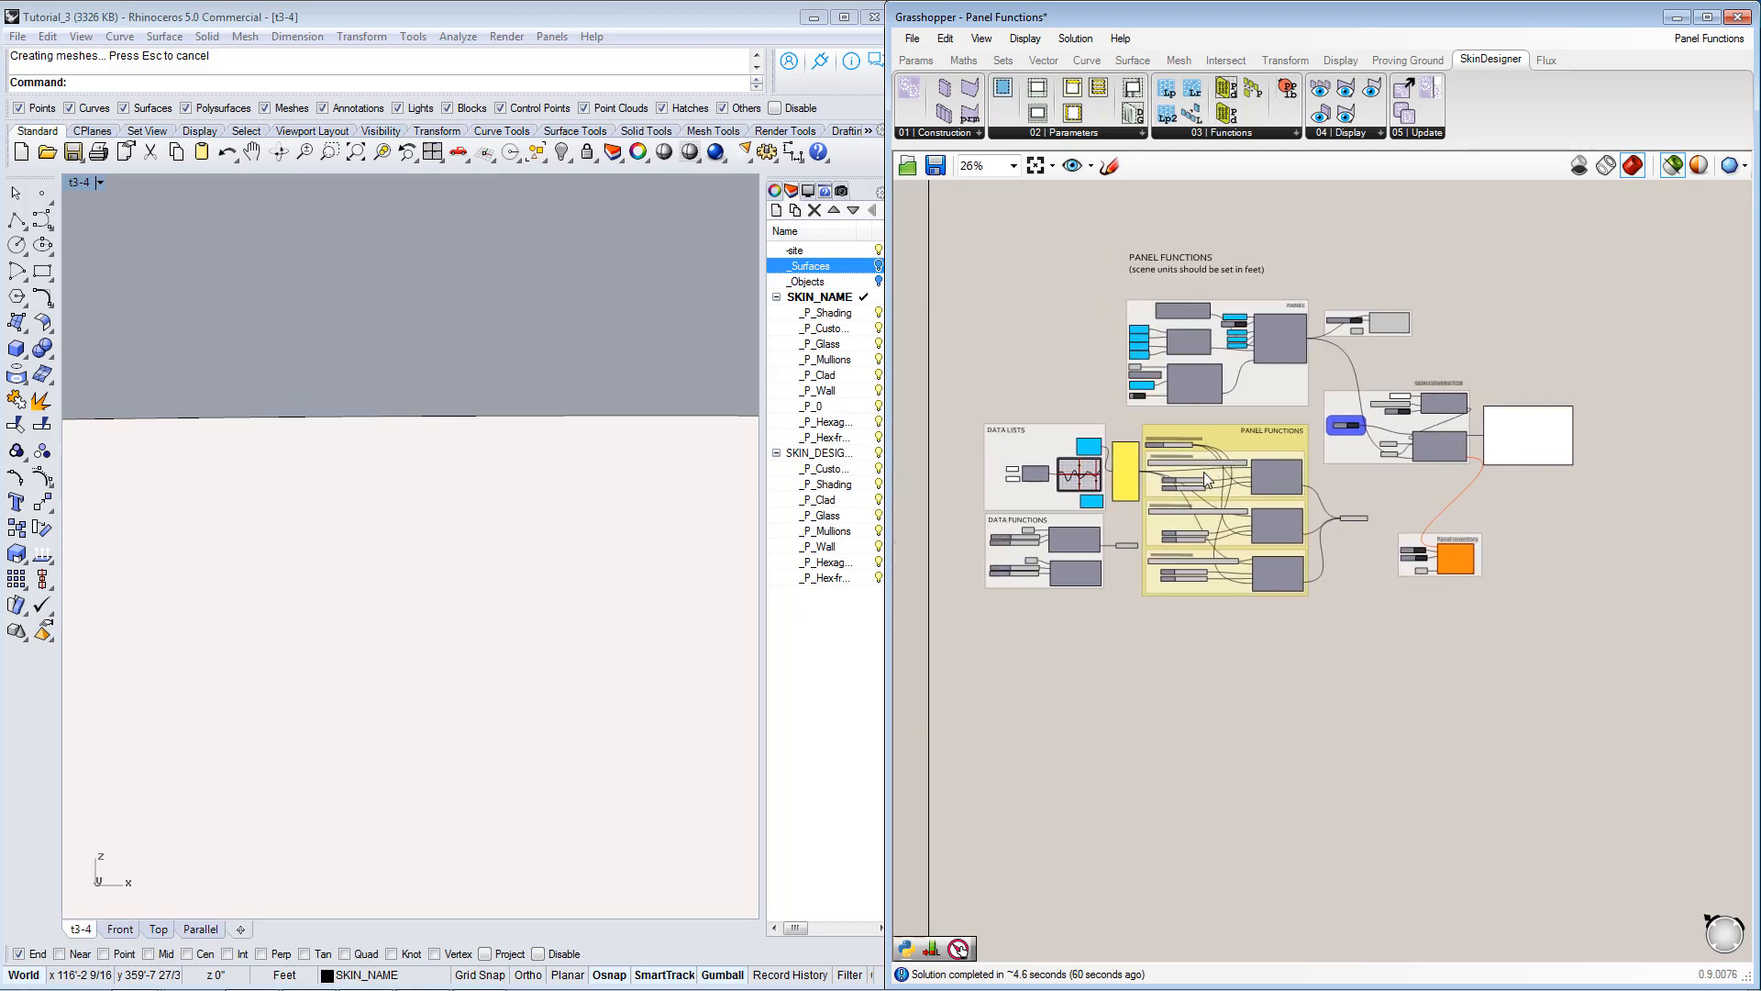
scroll(1203, 472, up, 3)
right_drag(1412, 493, 1439, 483)
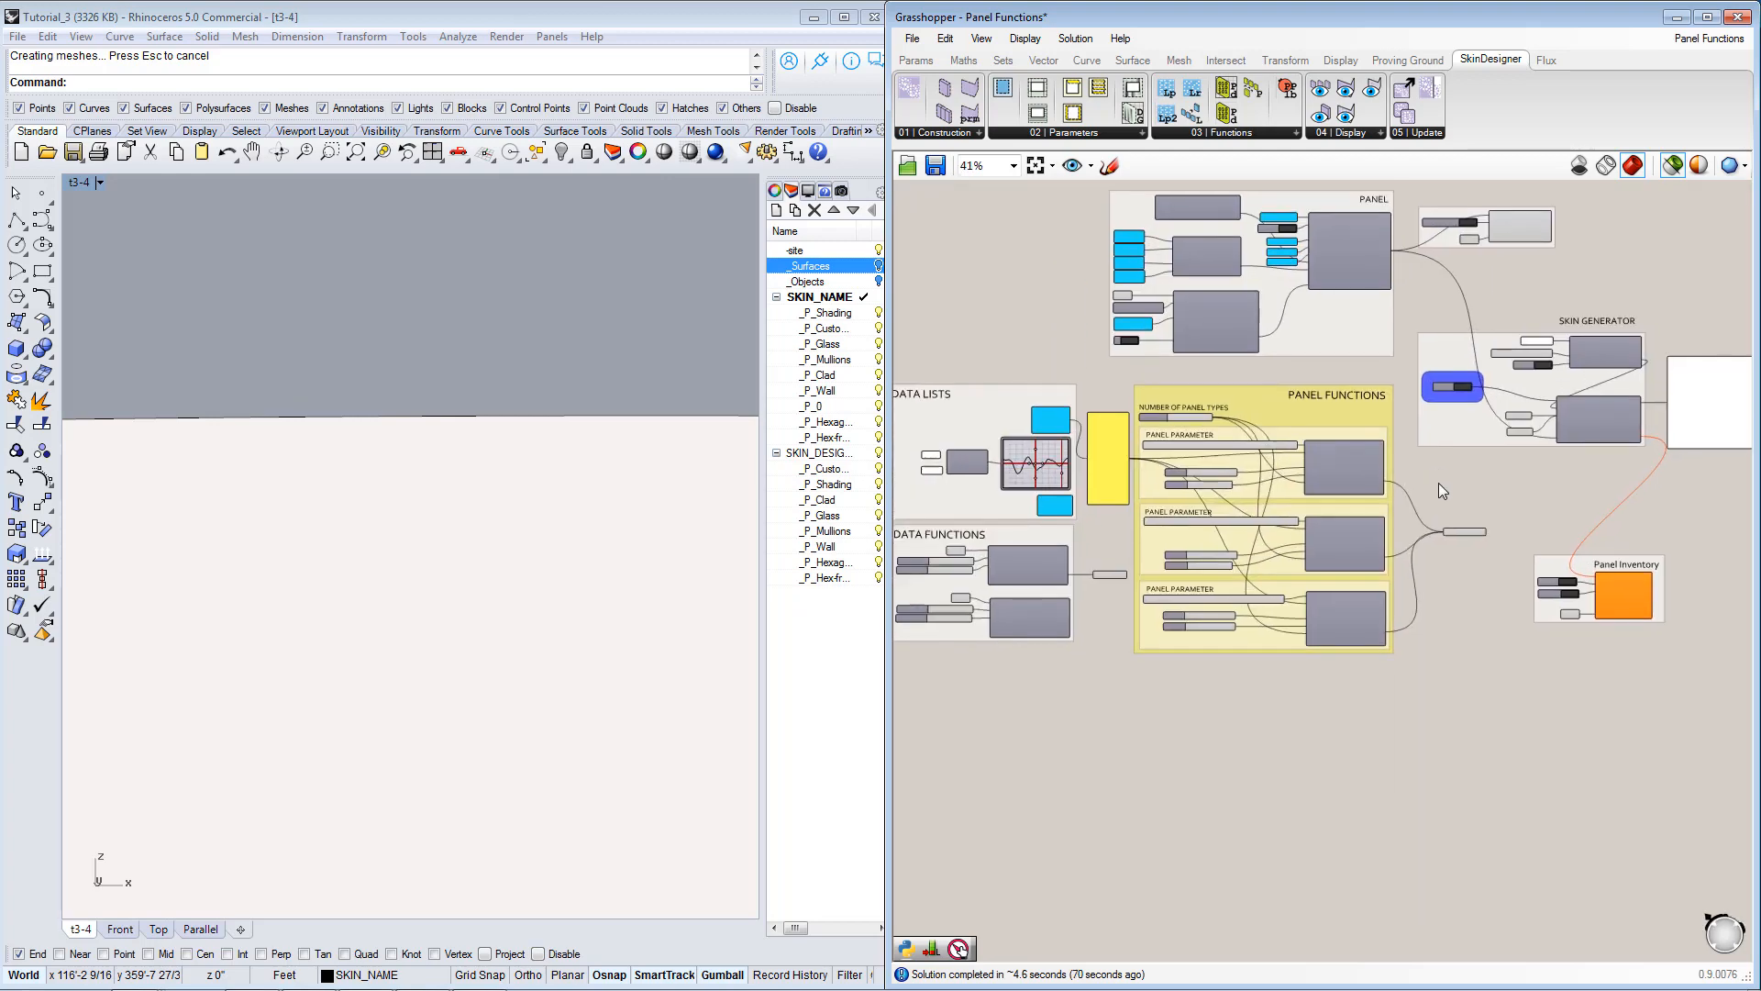
scroll(1362, 470, up, 3)
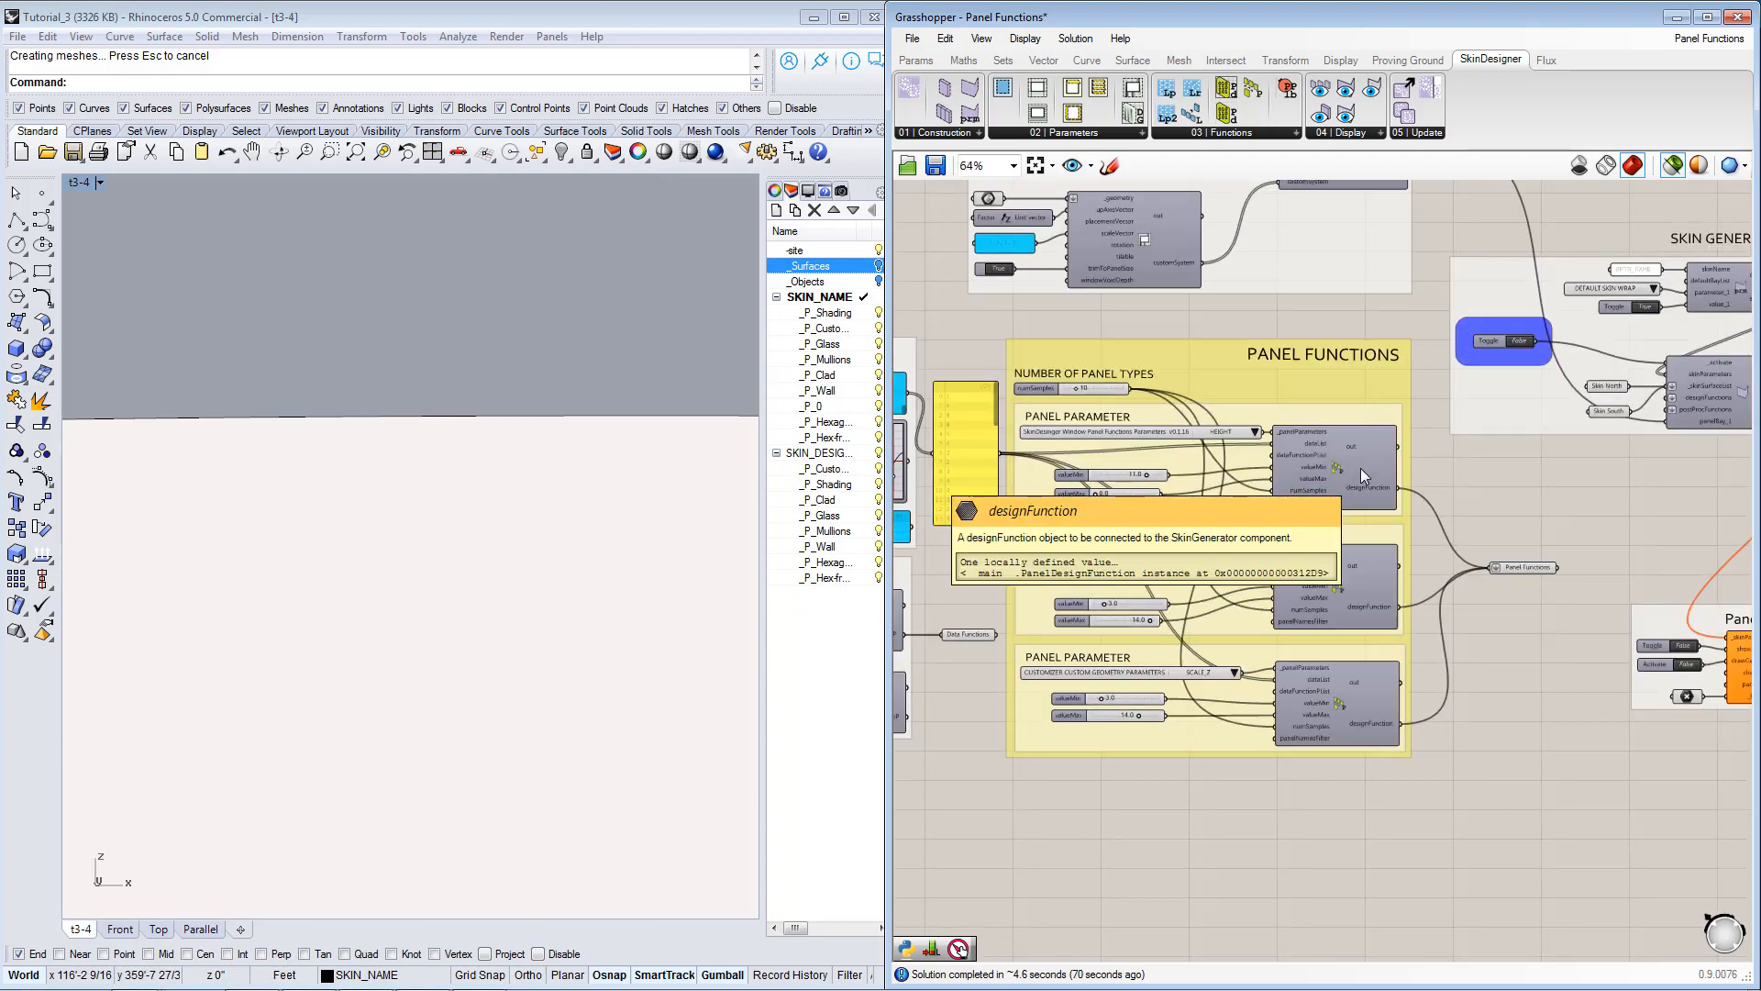
right_drag(1420, 456, 1415, 545)
scroll(1422, 499, down, 2)
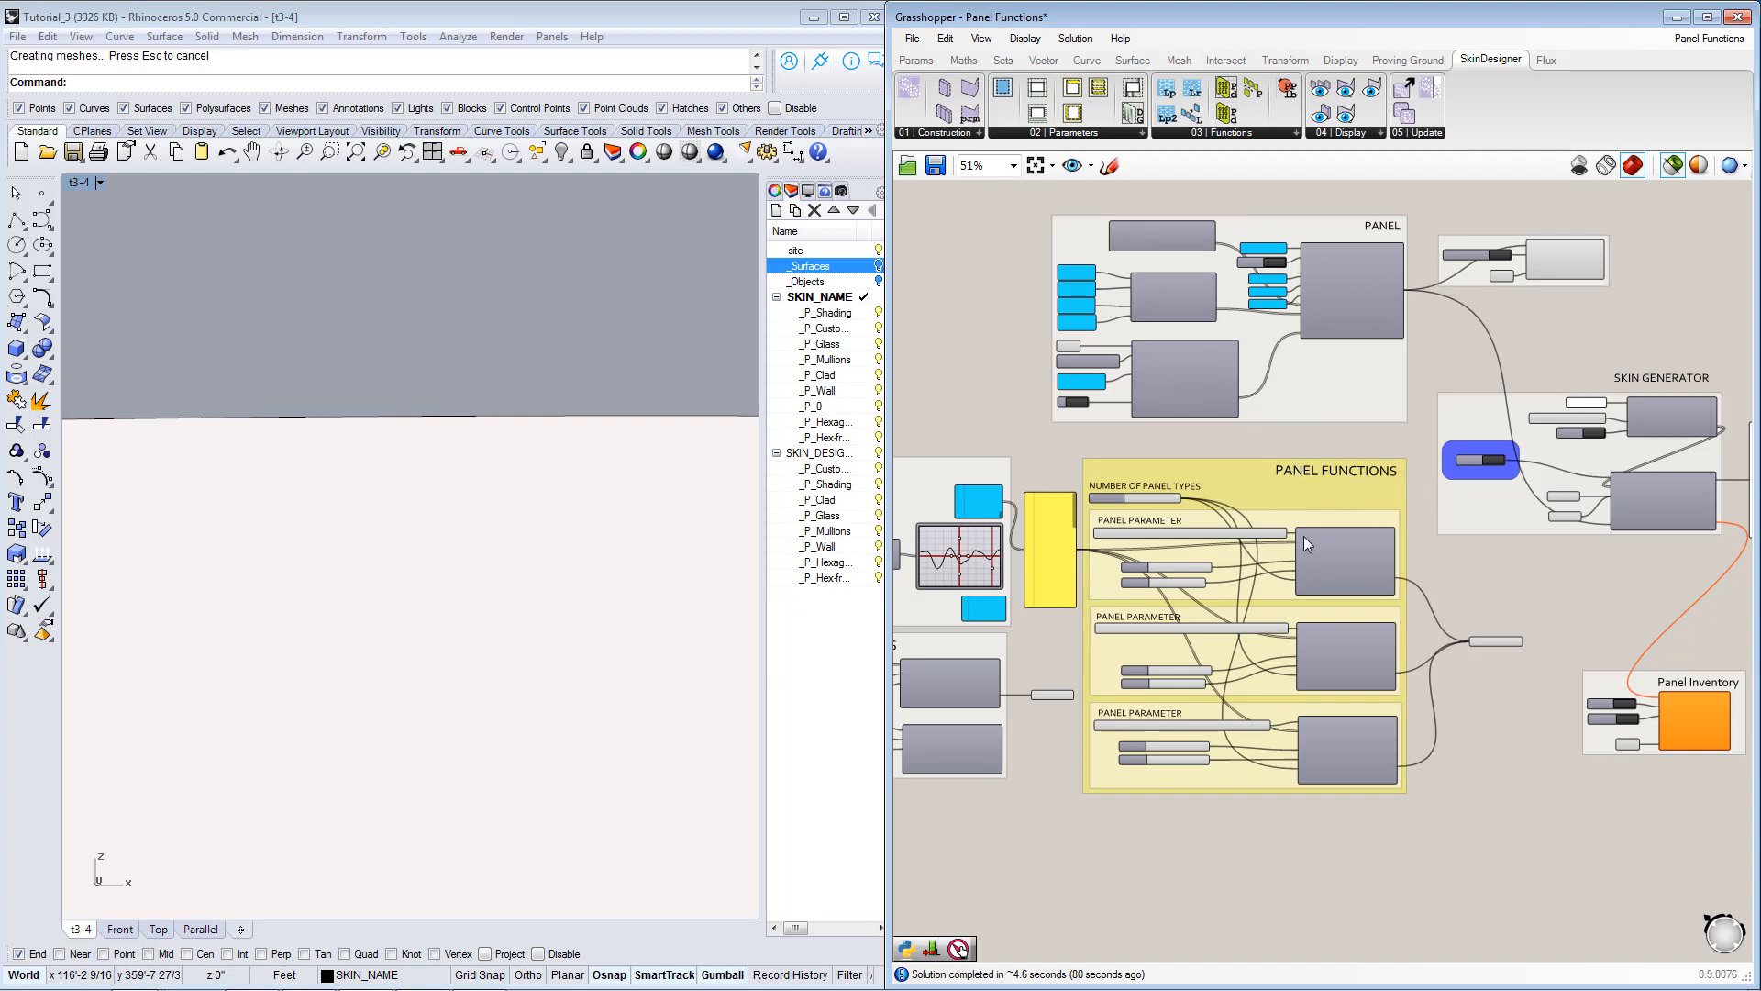
right_drag(1281, 675, 1264, 557)
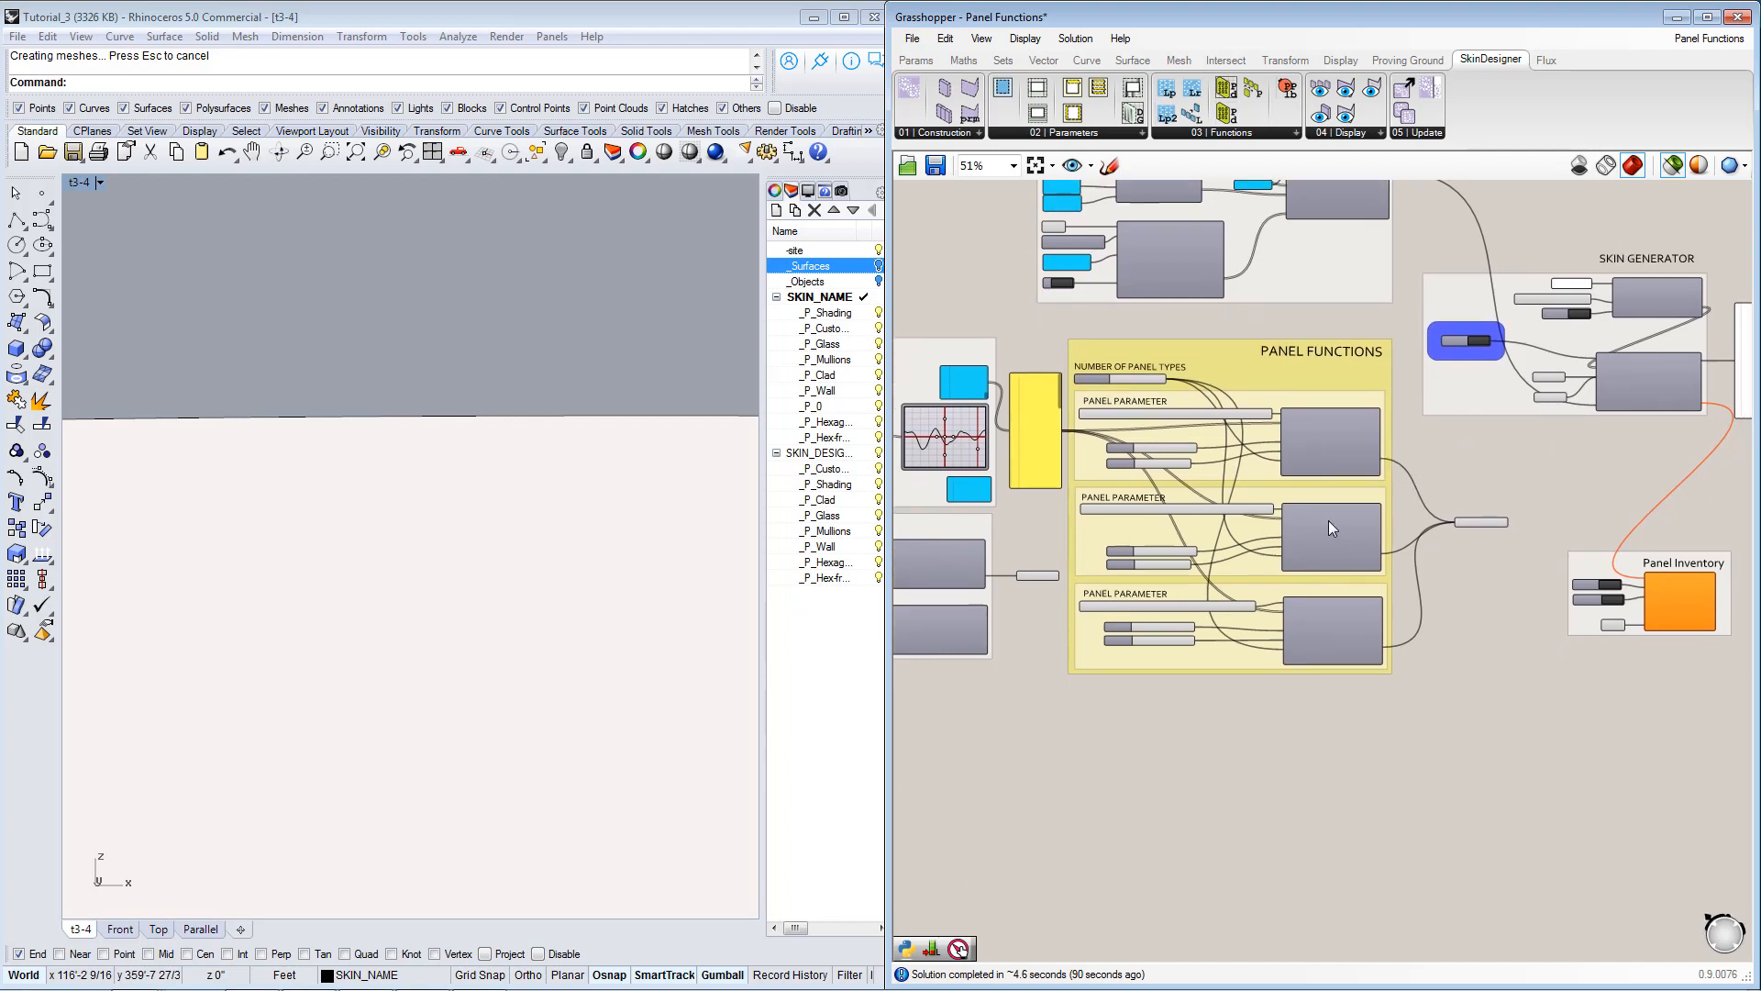
mouse_move(1494, 734)
right_down()
mouse_move(1486, 688)
mouse_move(1472, 734)
right_up()
scroll(1336, 676, down, 1)
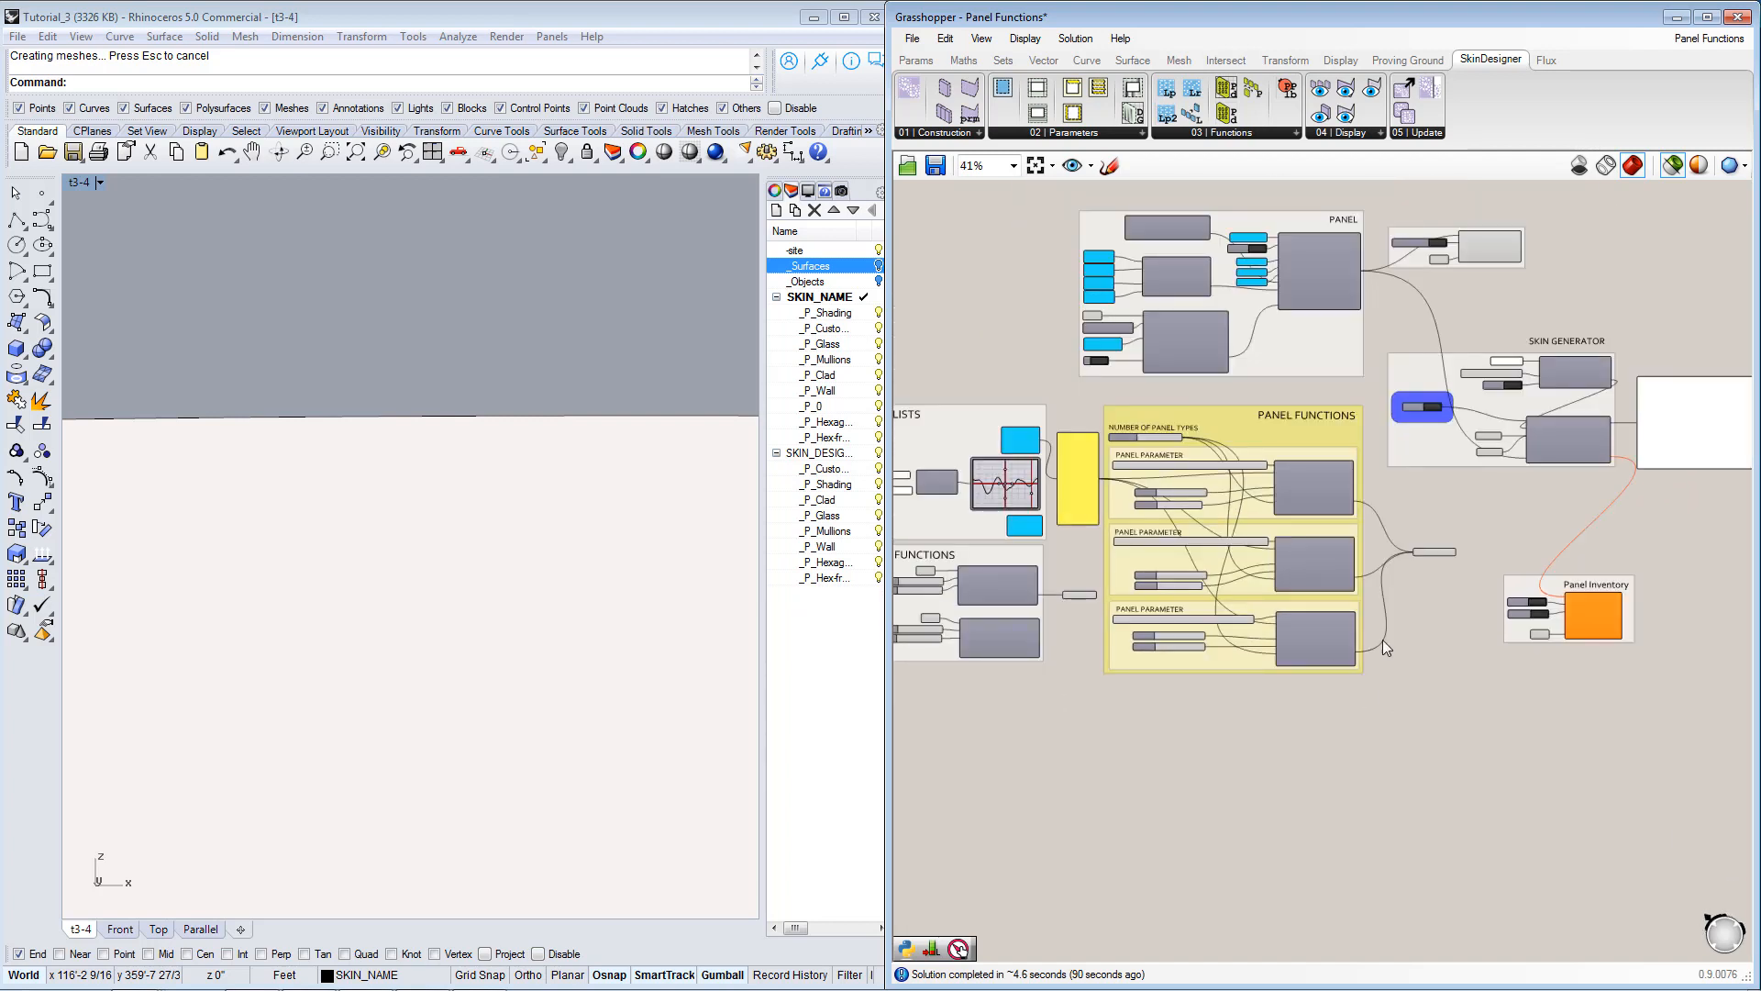
right_drag(1466, 635, 1330, 643)
scroll(1354, 607, down, 4)
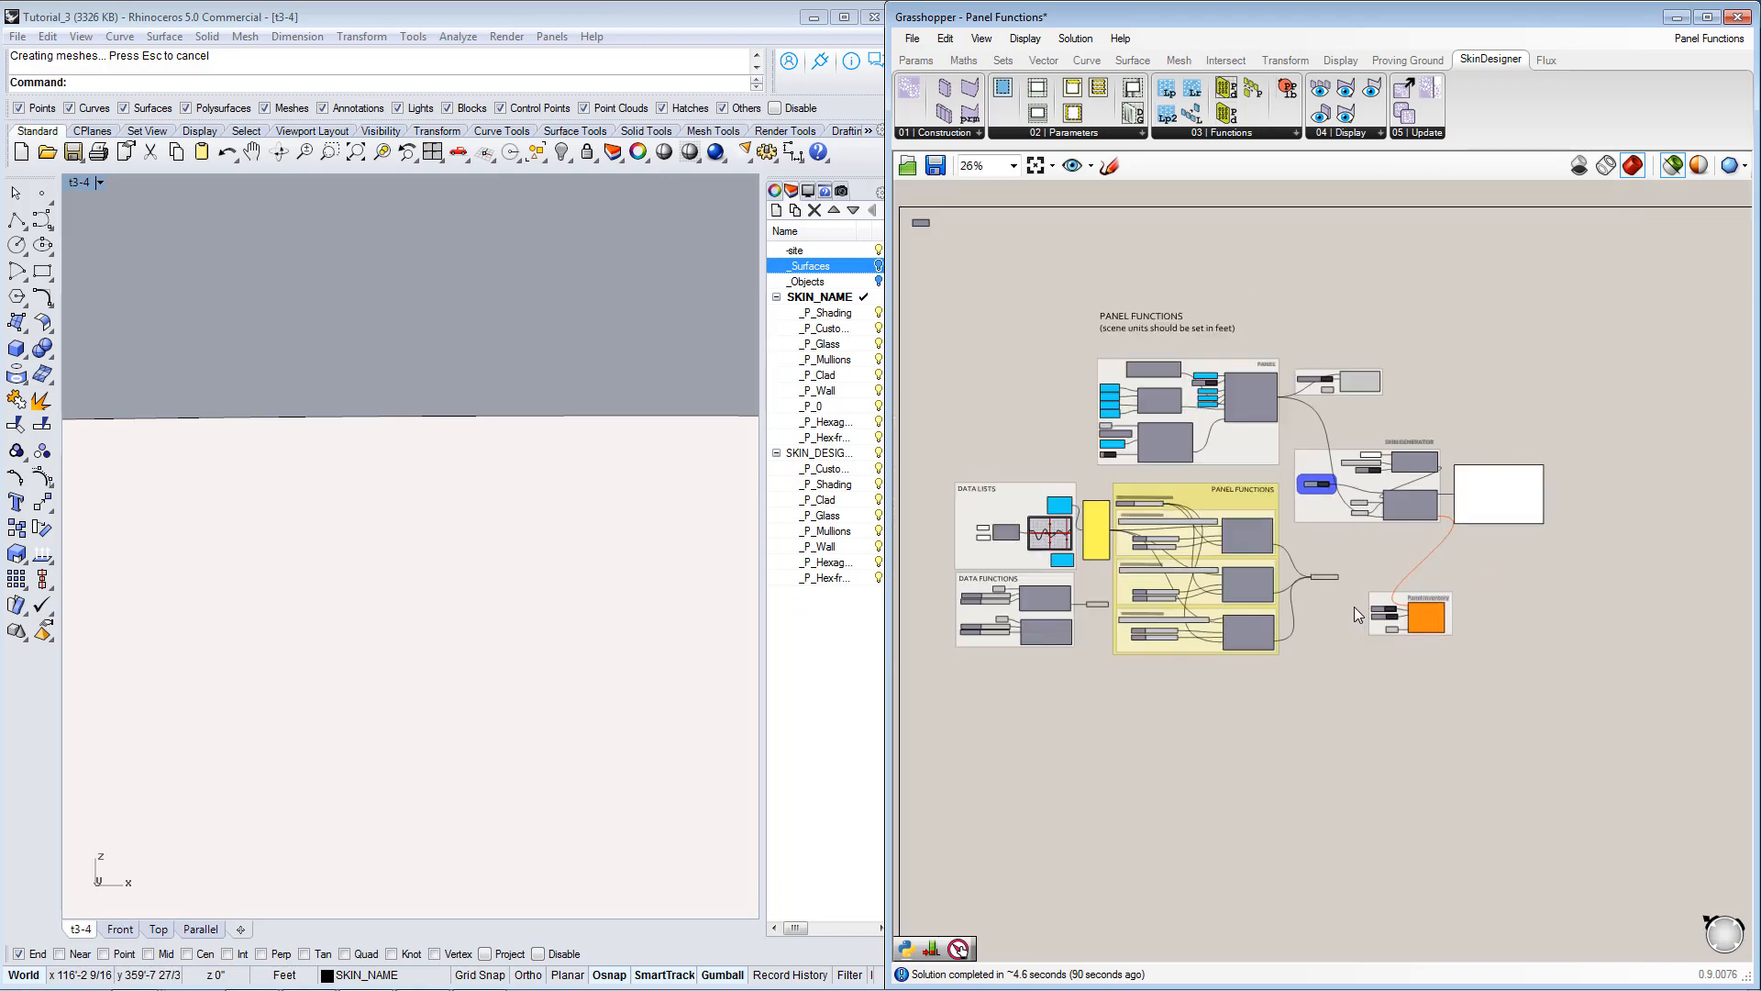
Examine the Panel Functions with Dynamic Components definition and its layout function, void panel and hexagon panel groups.
right_drag(1594, 589, 1233, 568)
right_drag(1721, 524, 1368, 511)
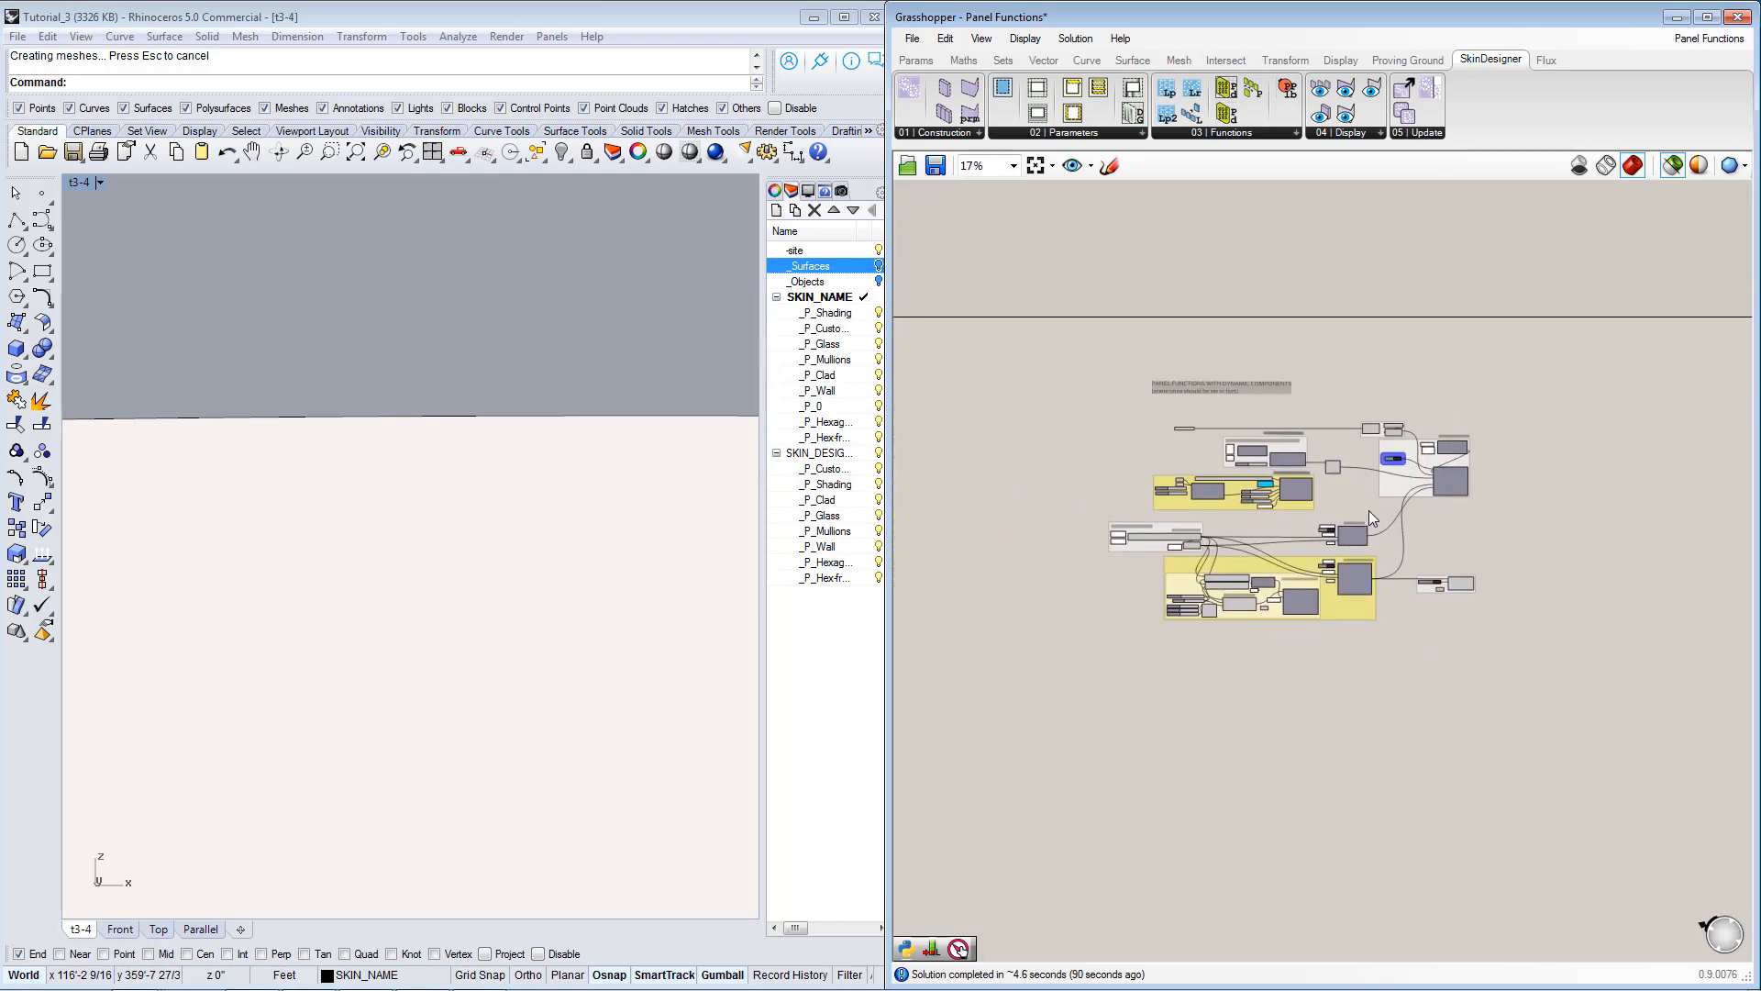
scroll(1368, 511, up, 2)
scroll(1263, 537, up, 1)
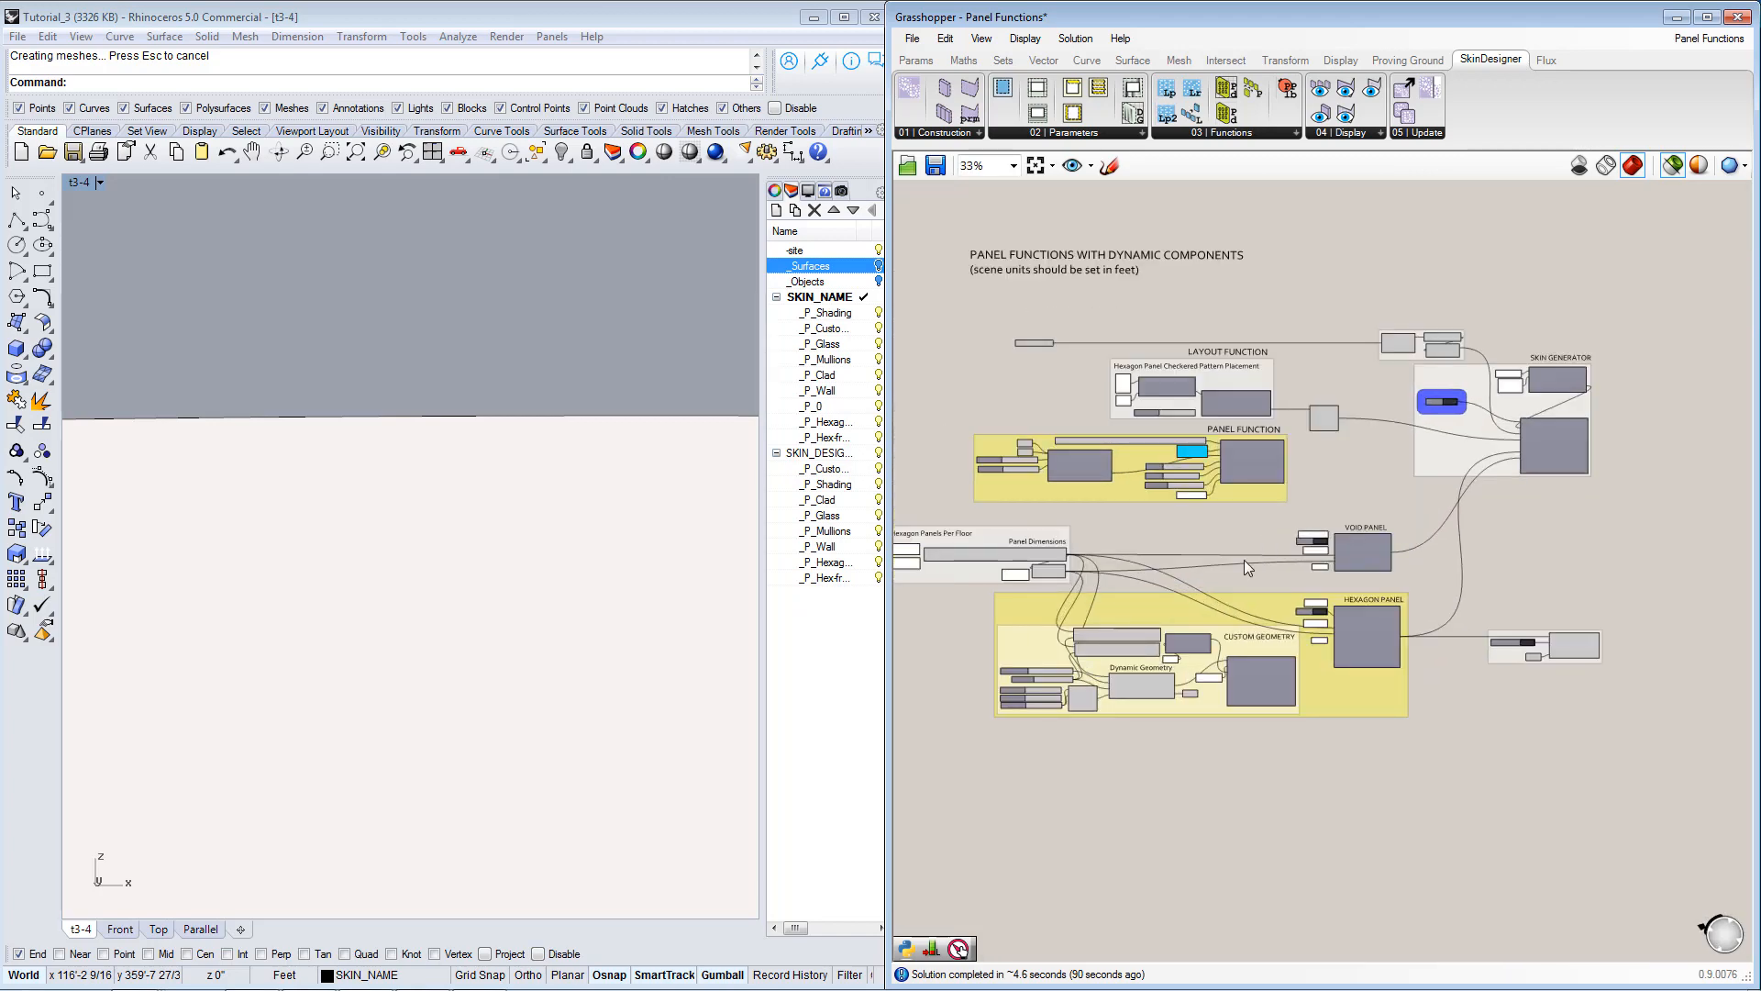
right_drag(1244, 560, 1301, 540)
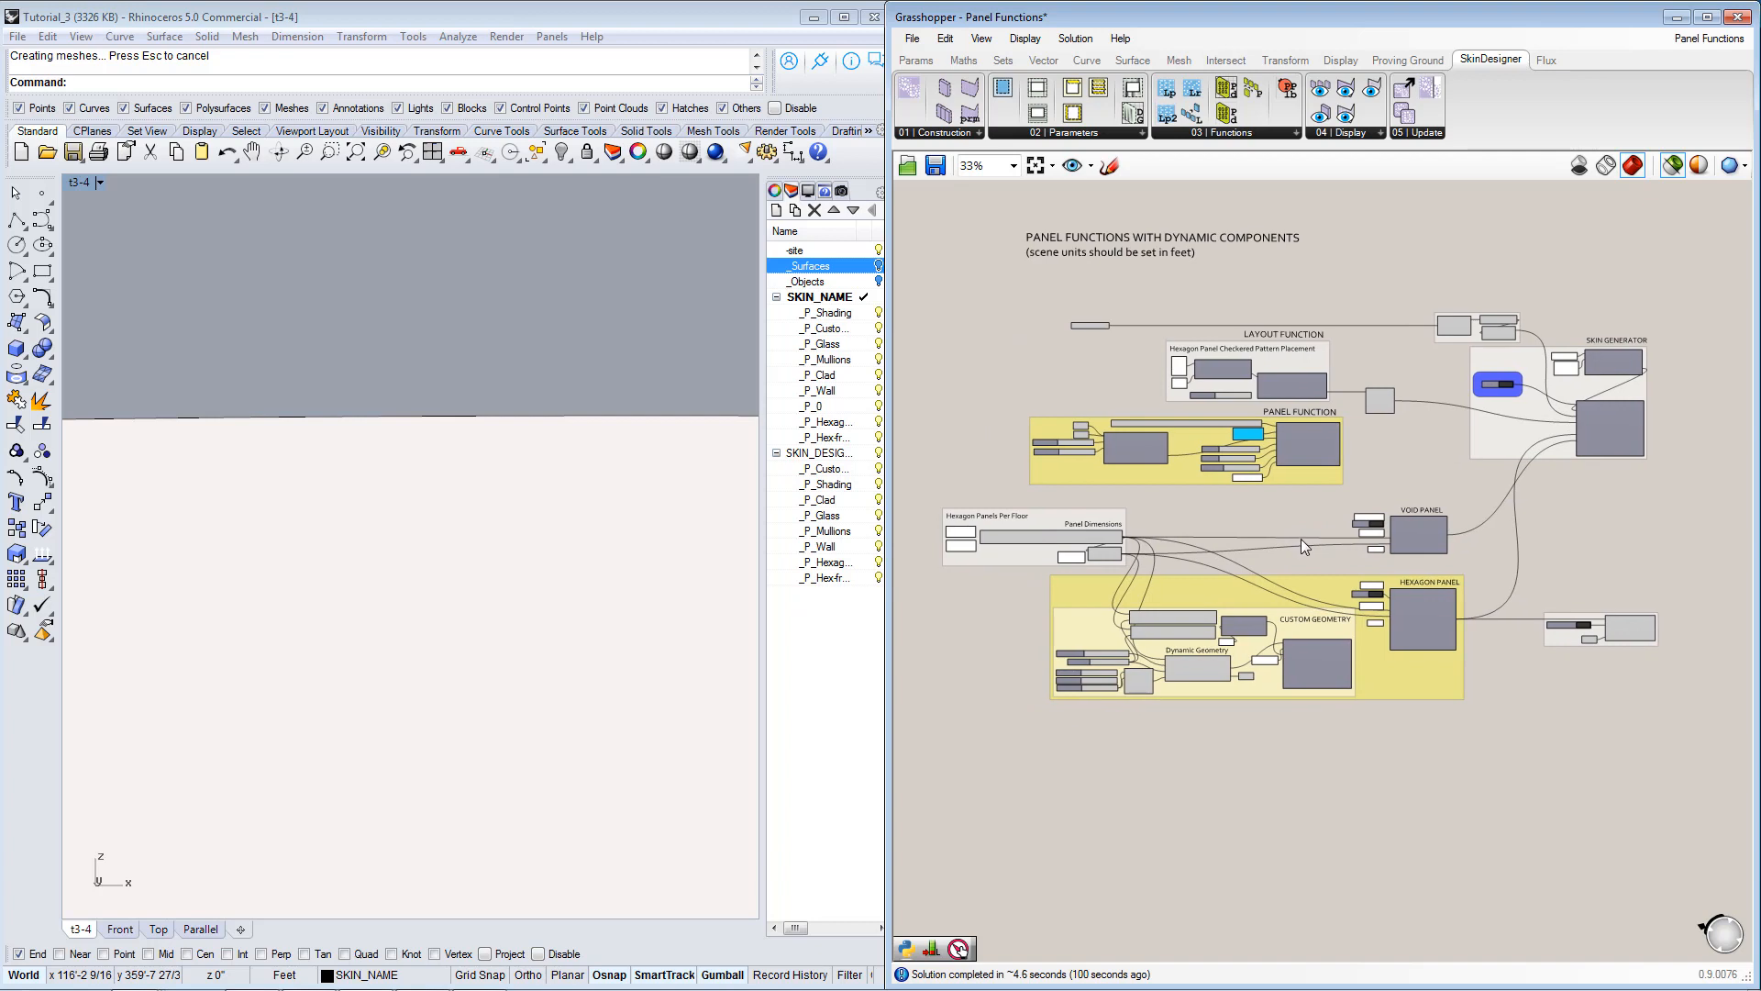
scroll(1240, 459, up, 1)
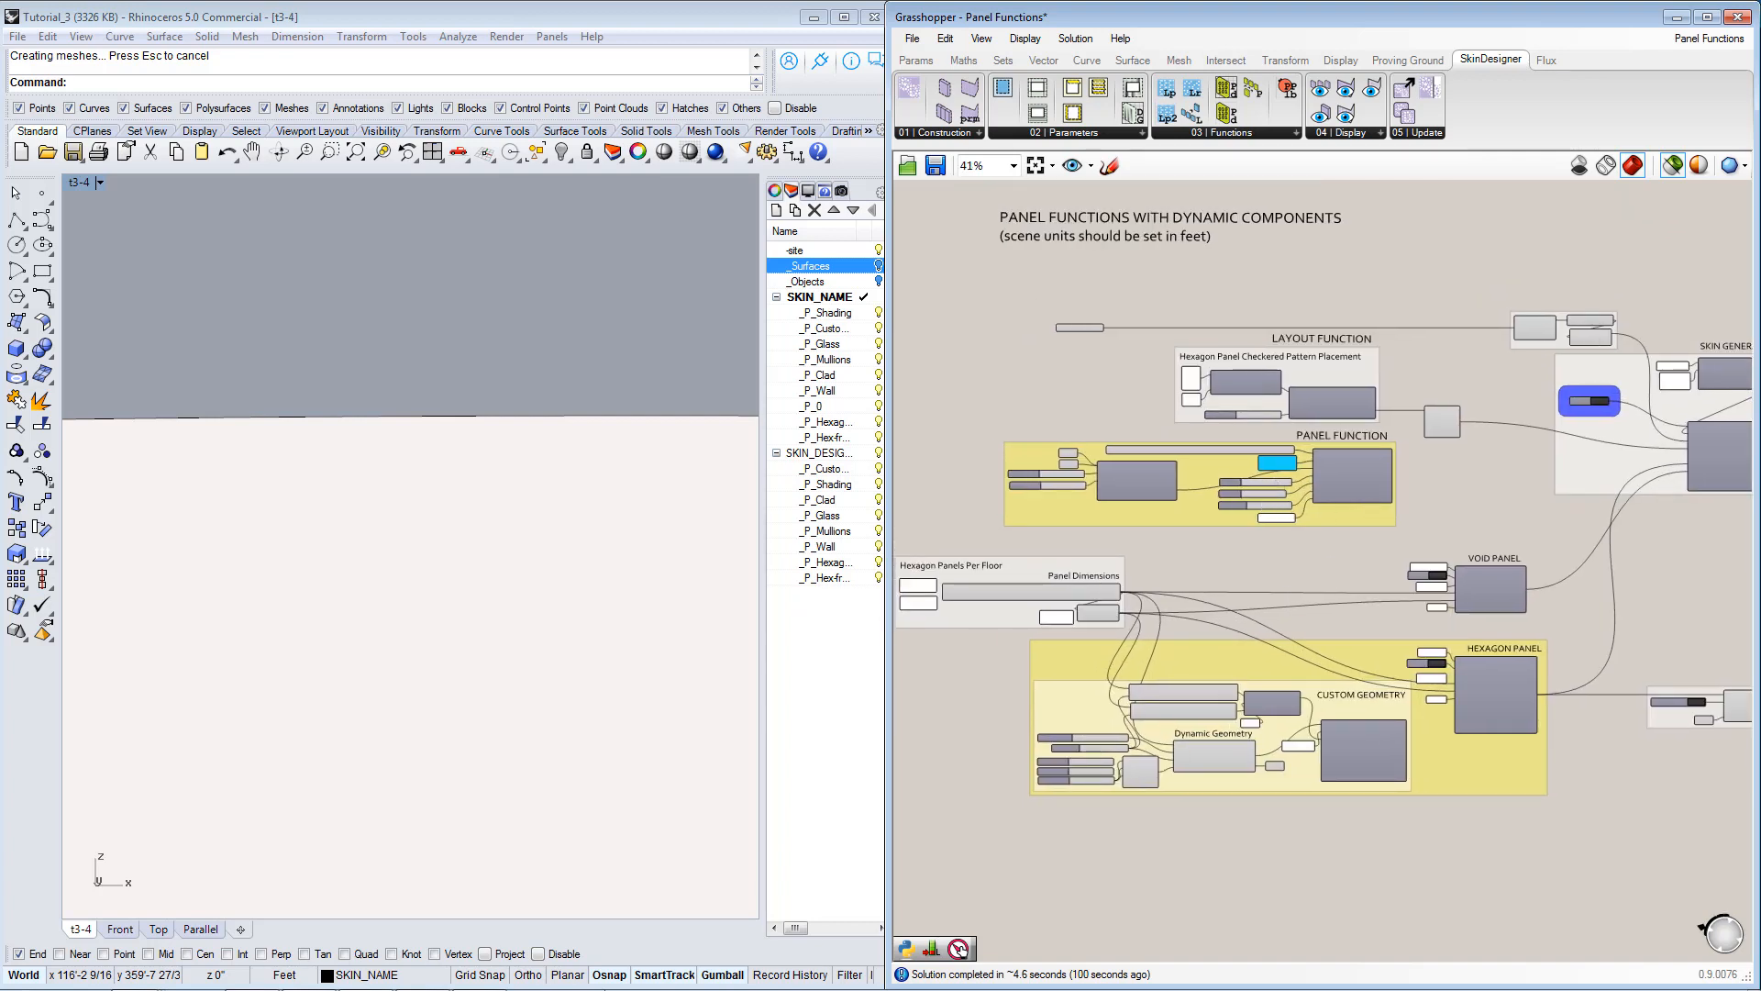
Switch to Windows Photo Viewer, browse the hexagon facade renderings from sample_4 through sample_5, sample_2 and sample_3, and return to Grasshopper.
click(423, 974)
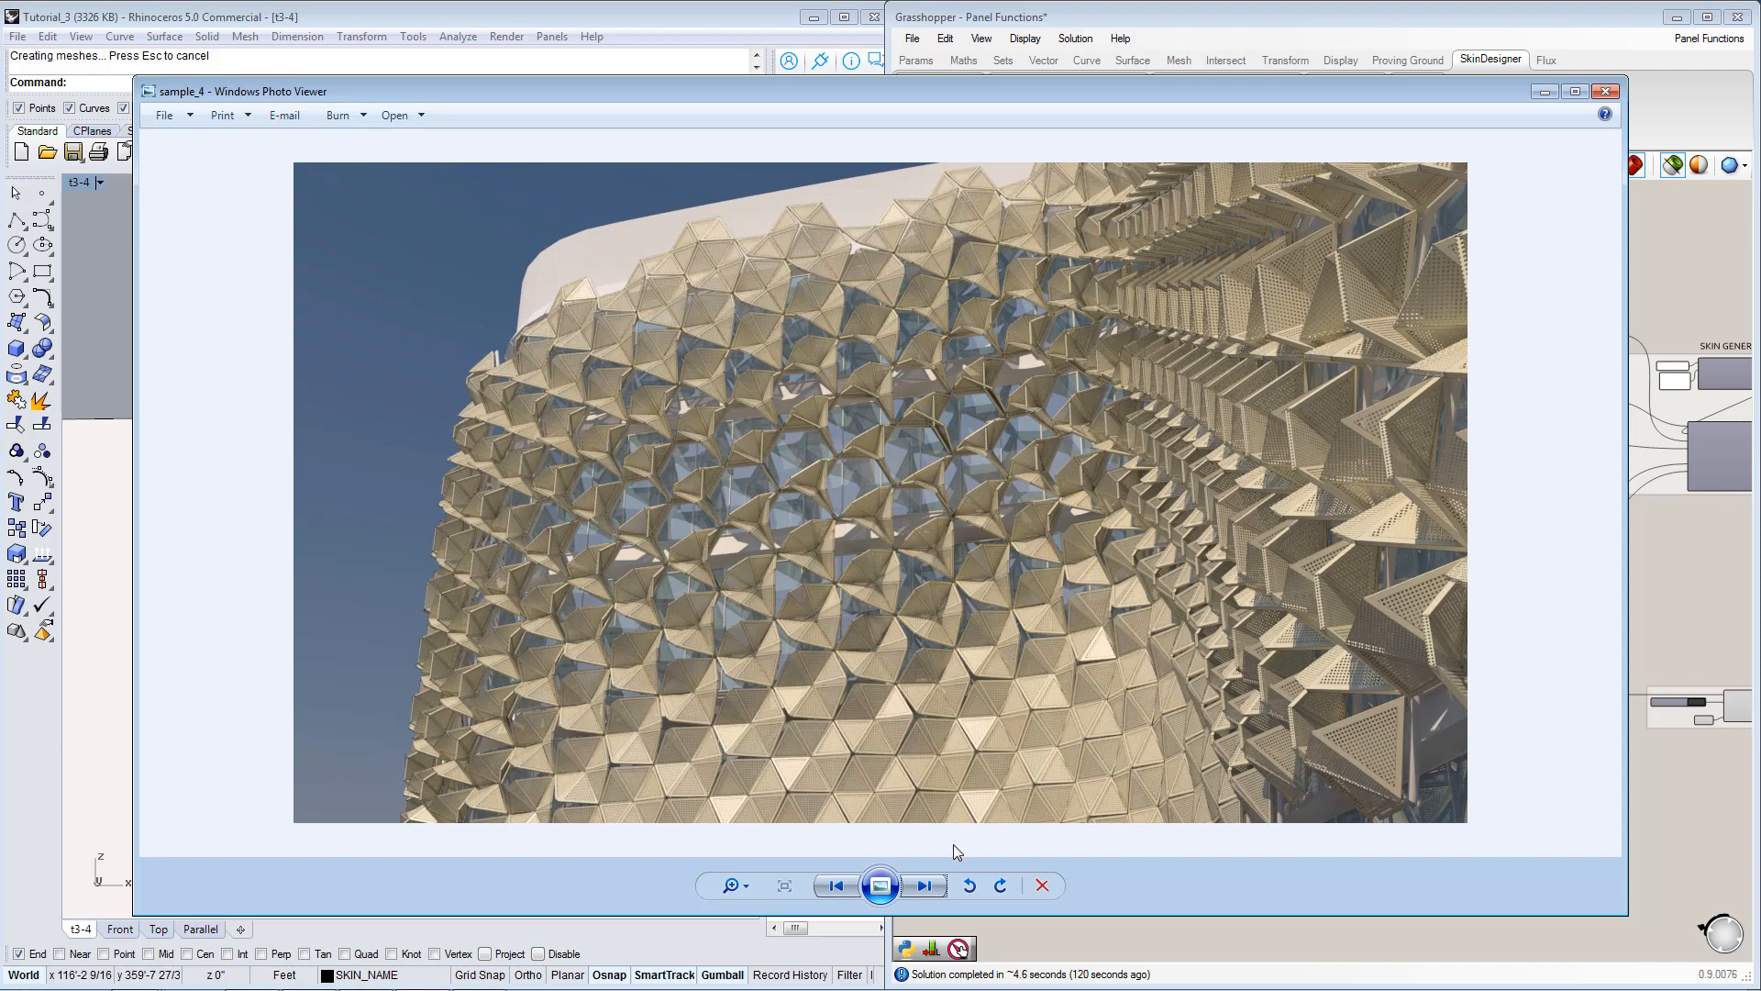
click(932, 884)
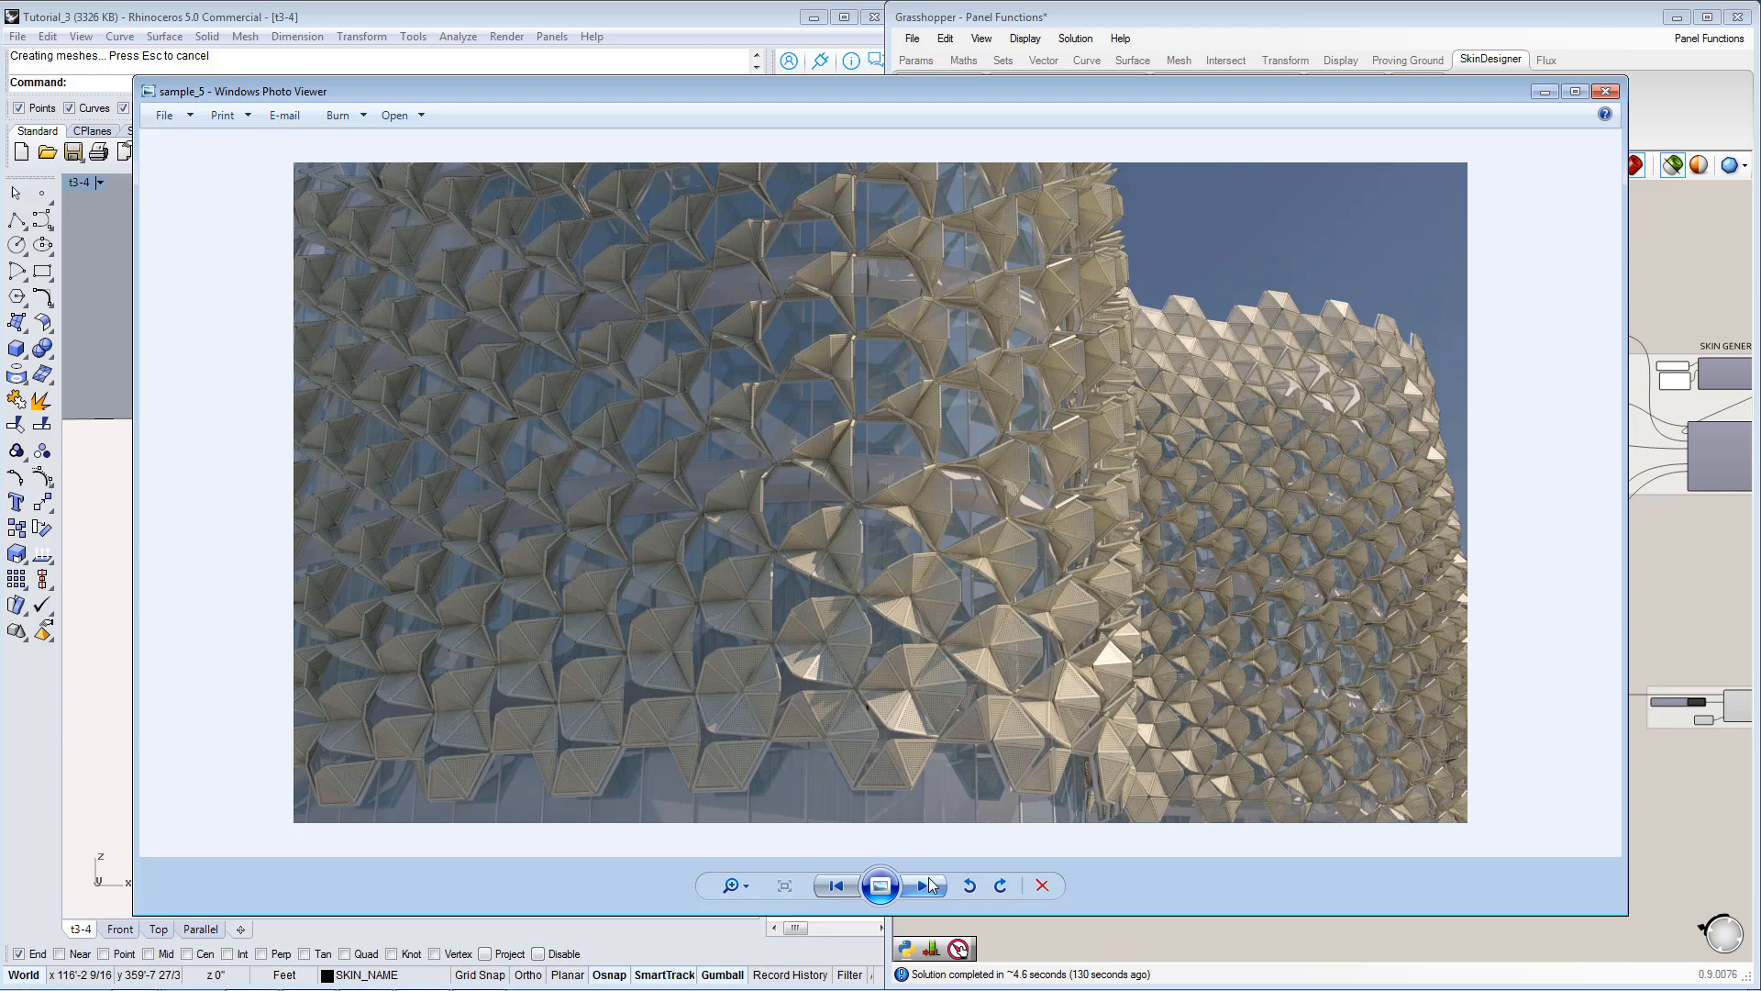
click(926, 886)
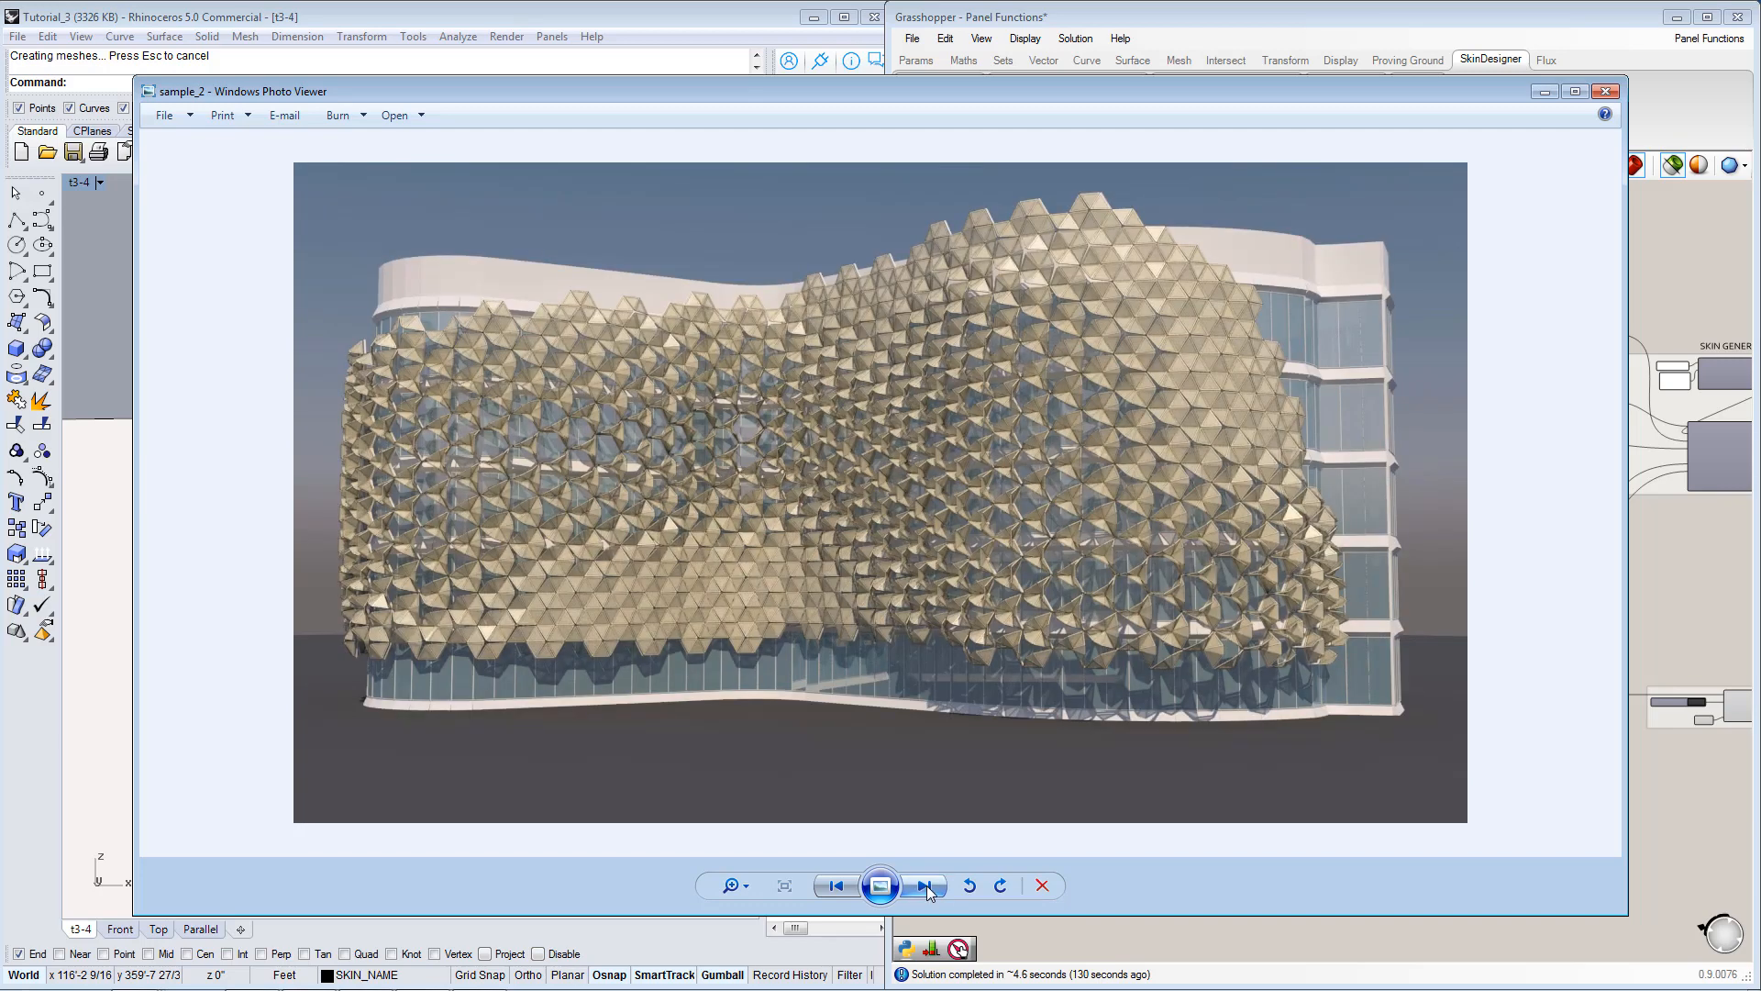
click(926, 886)
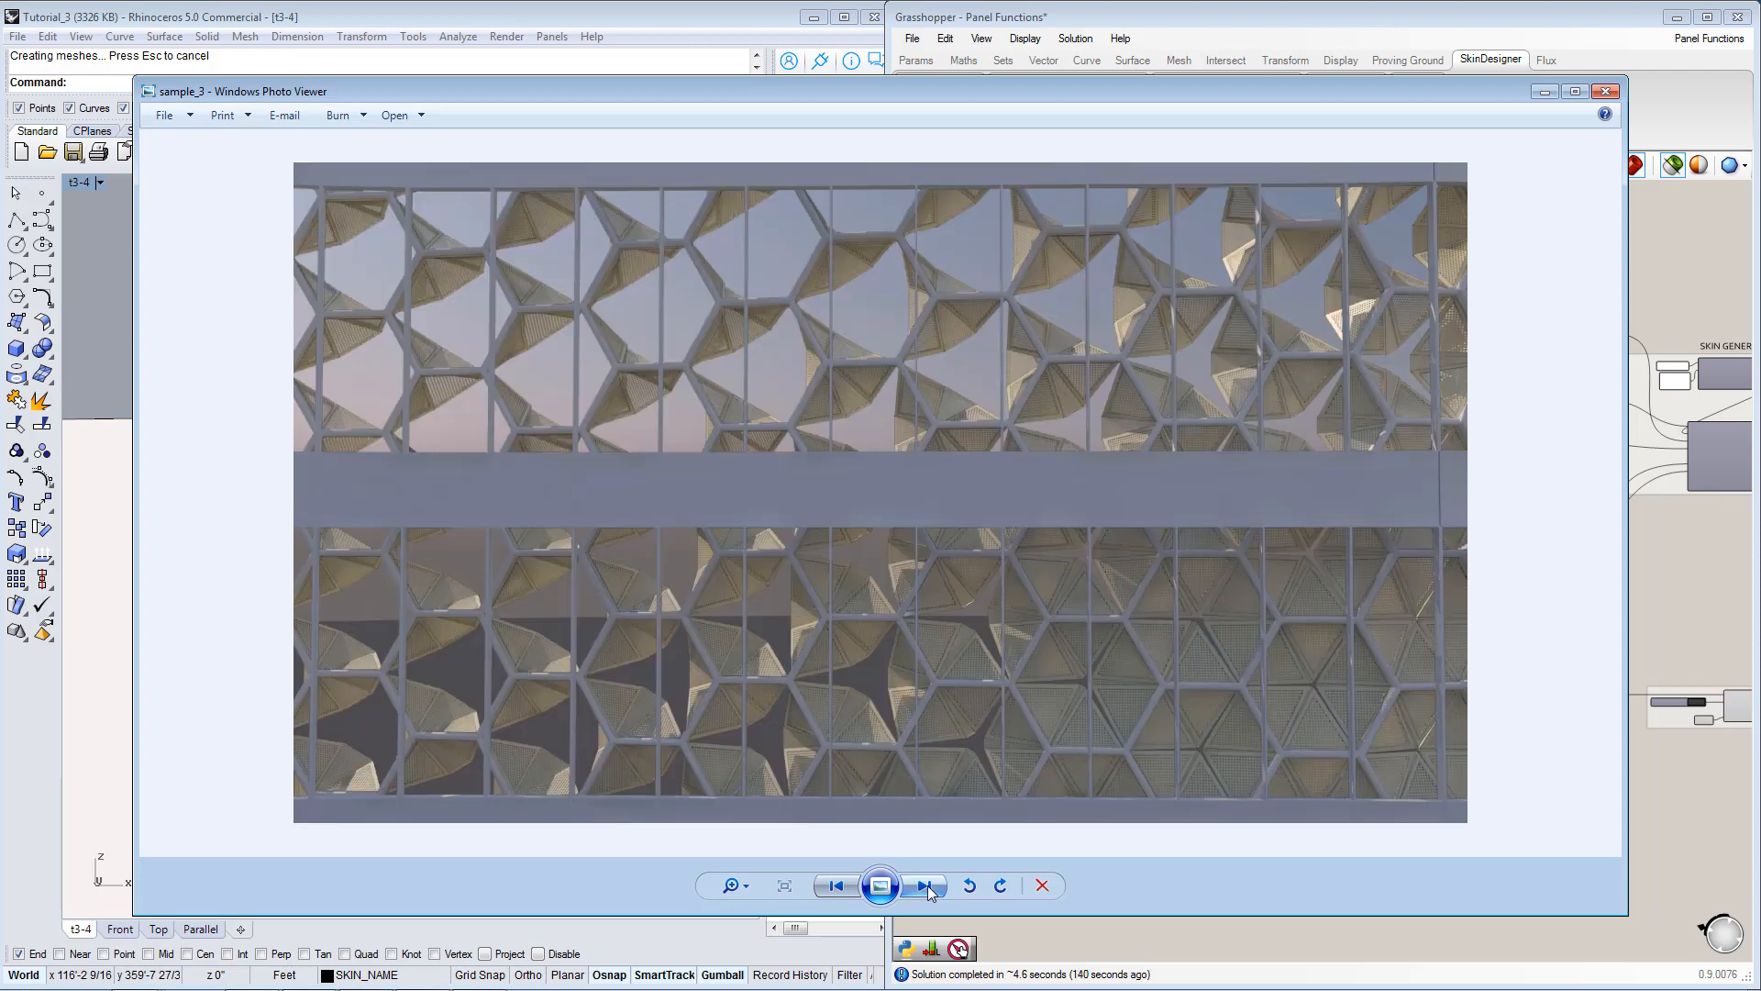
click(927, 886)
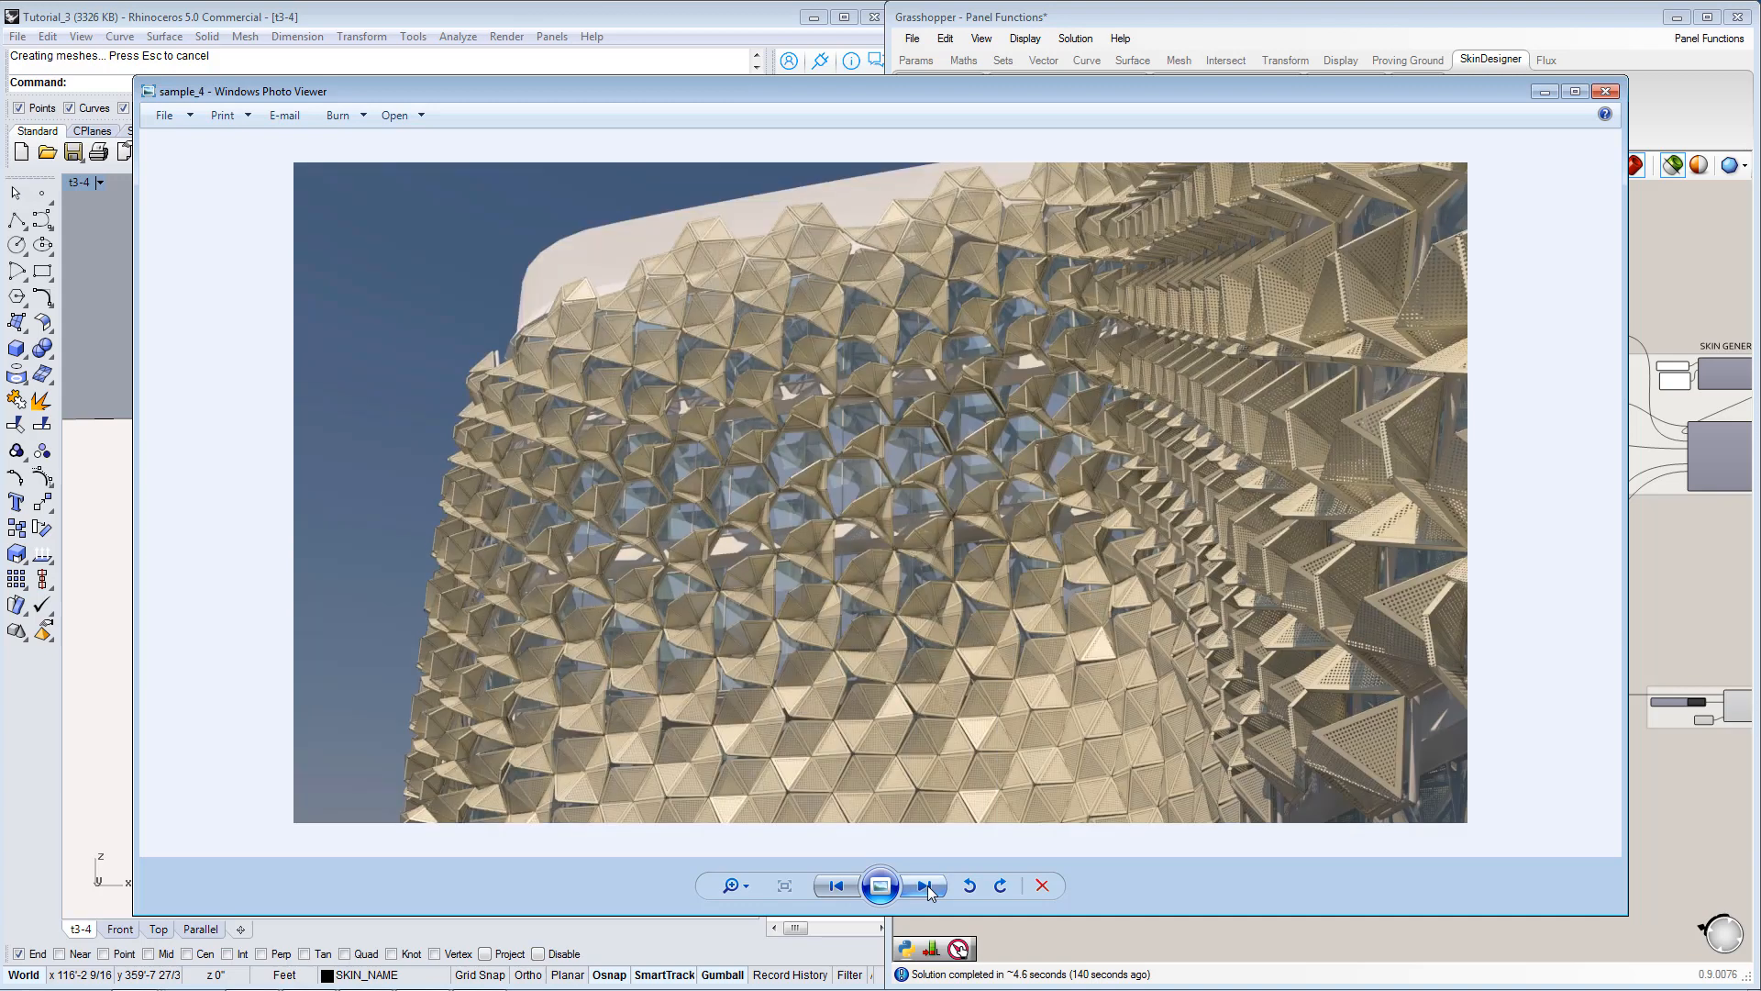
click(1659, 556)
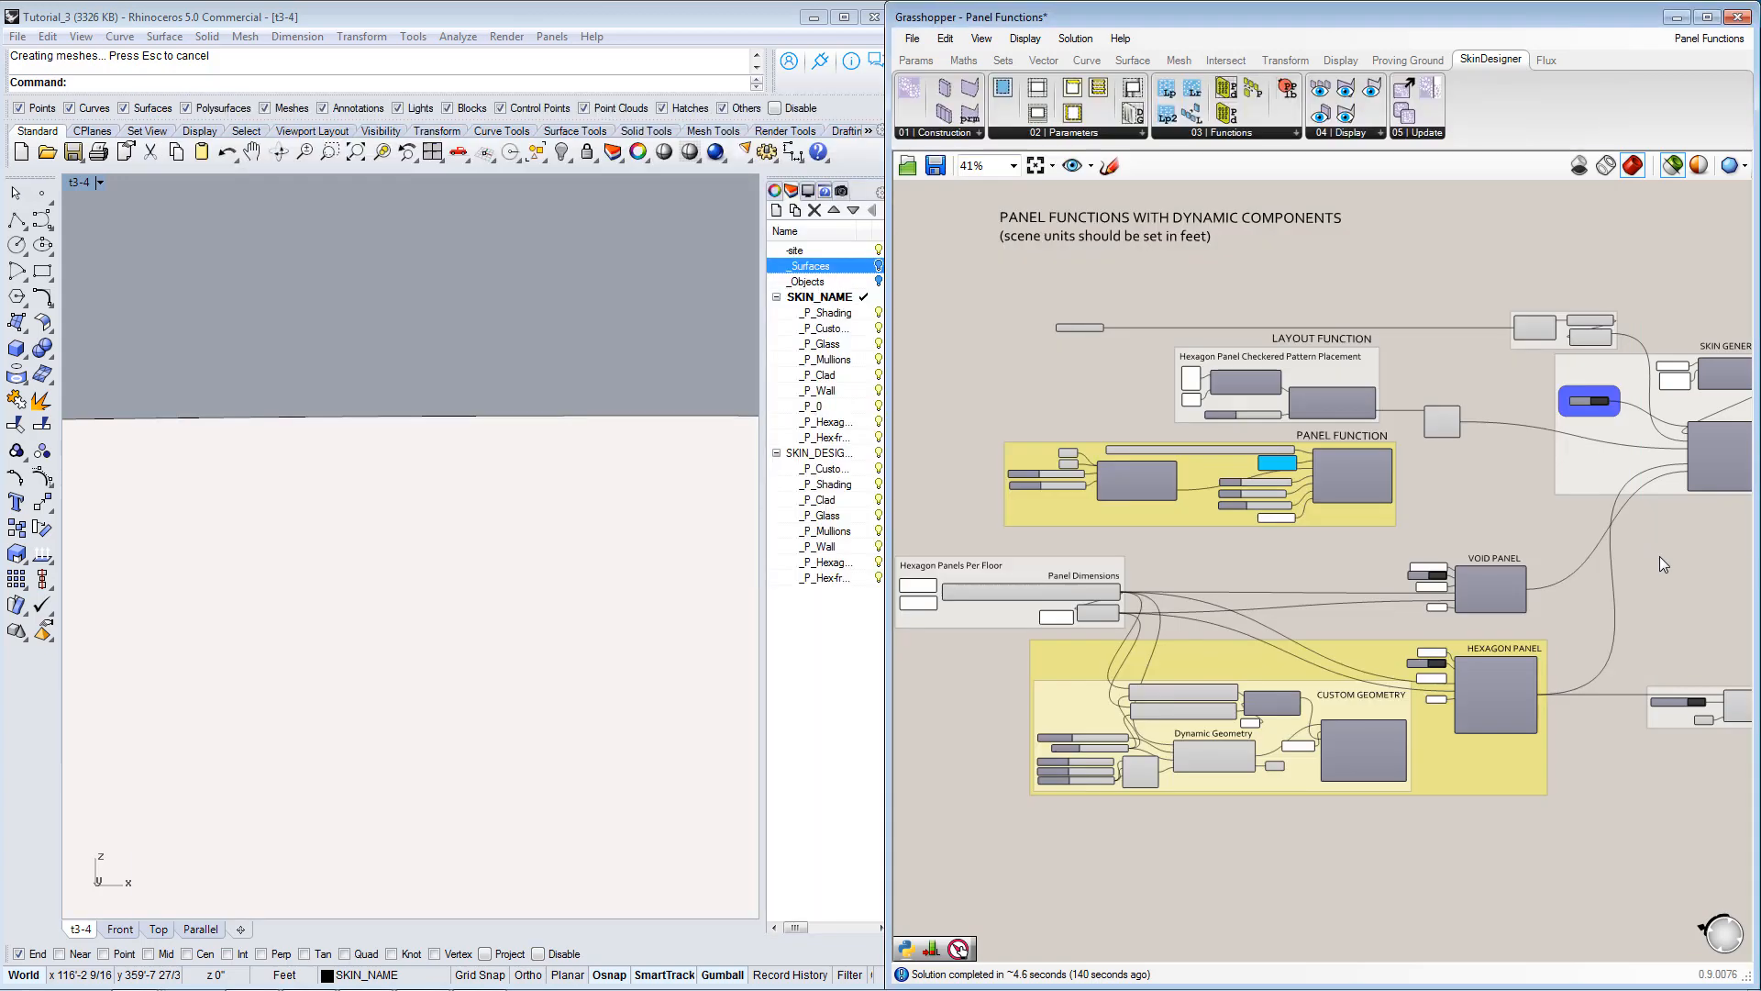
In the Panel Functions definition, set the Boolean toggle of the Panel_Bay display component to True to draw the panel in the viewport.
right_drag(1240, 601, 1307, 596)
scroll(1307, 594, down, 3)
scroll(1307, 594, down, 3)
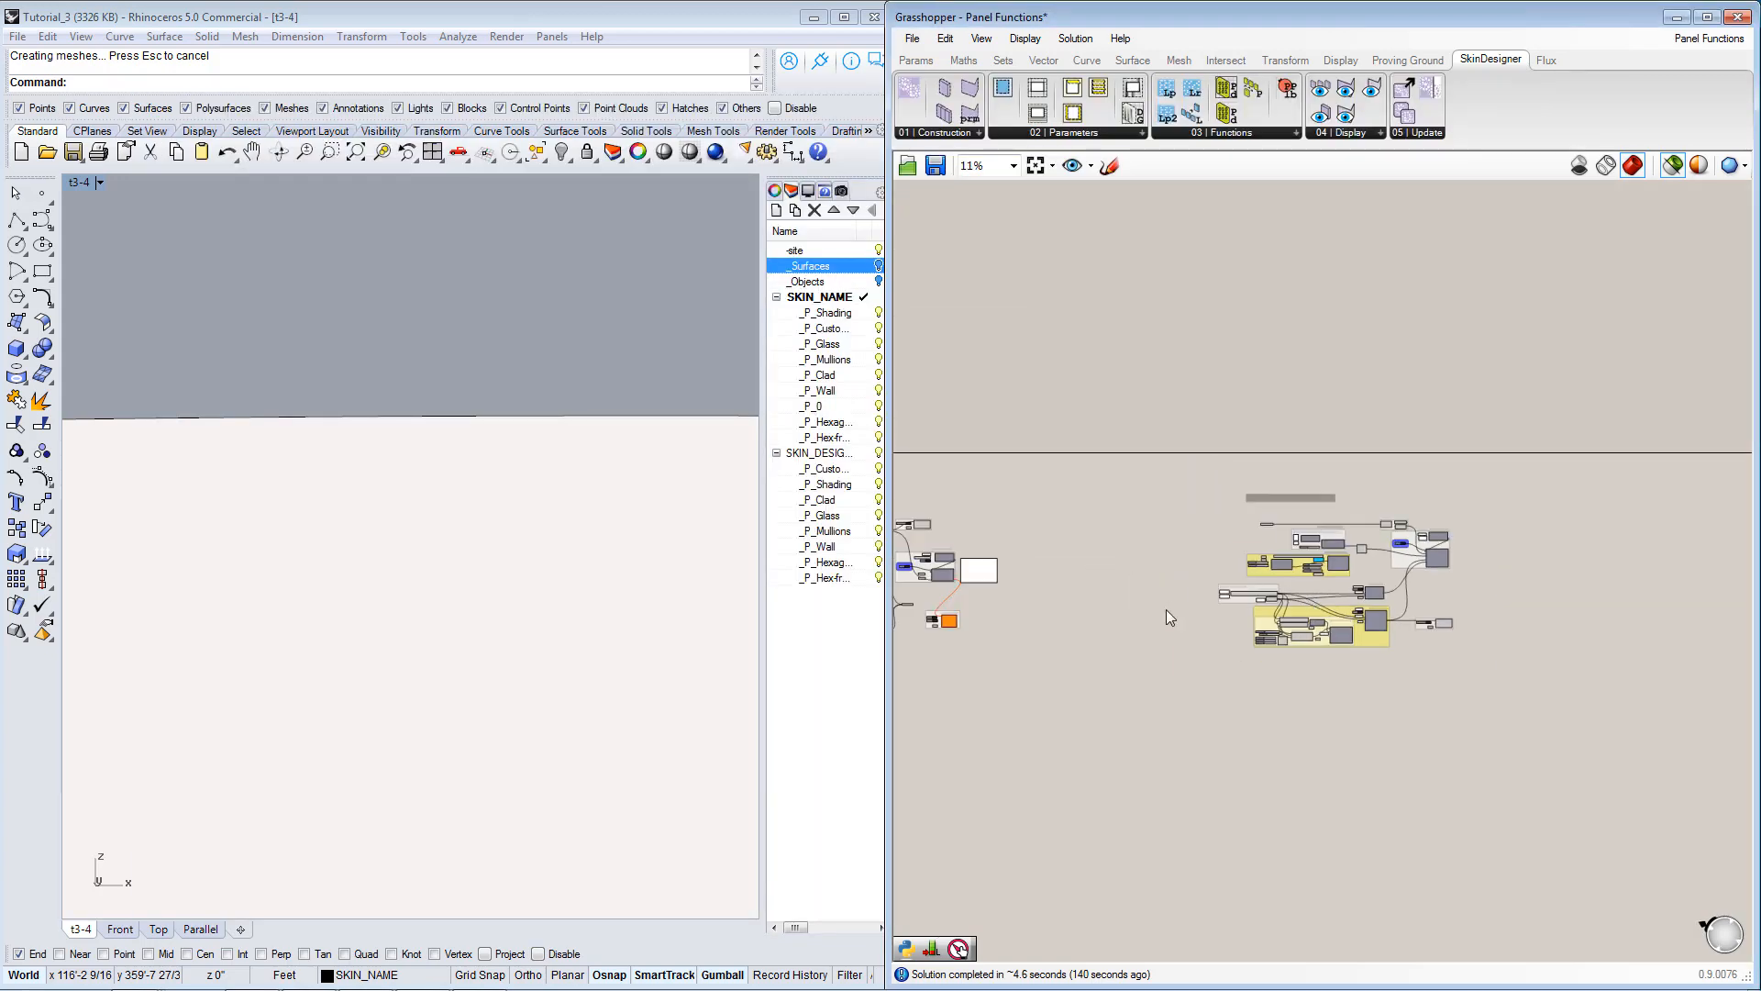
right_drag(1109, 611, 1498, 607)
scroll(1273, 579, up, 3)
scroll(1252, 576, up, 4)
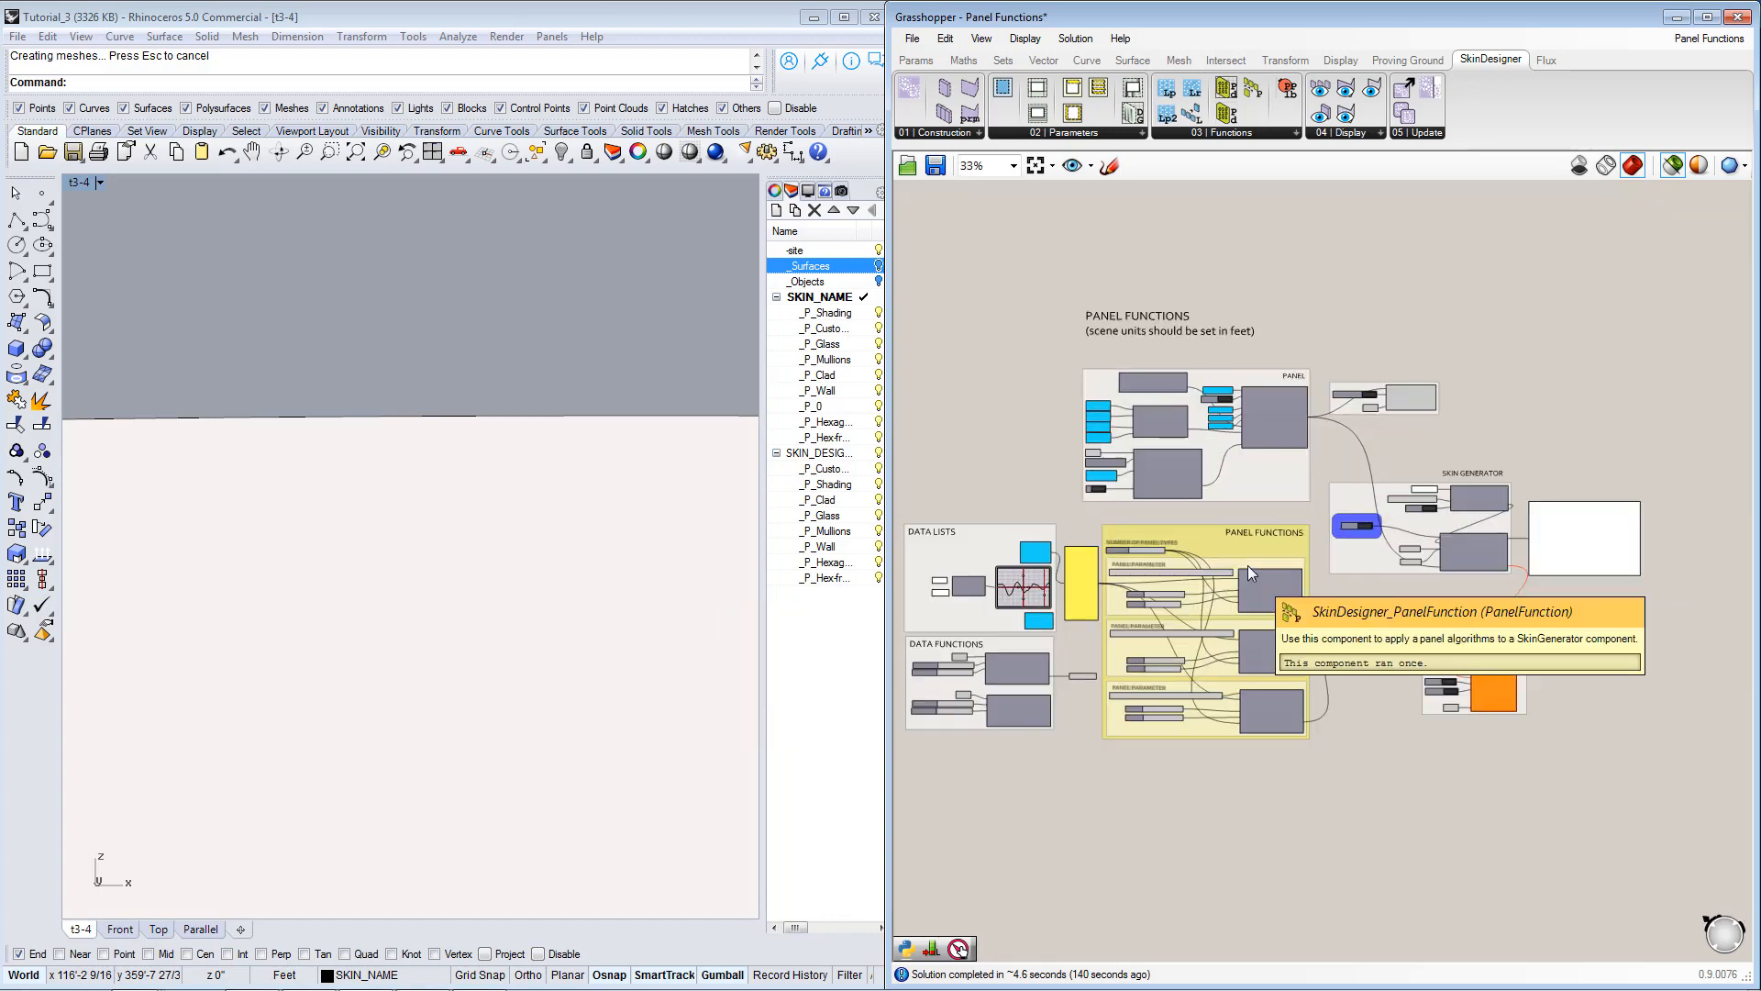
scroll(1264, 450, up, 2)
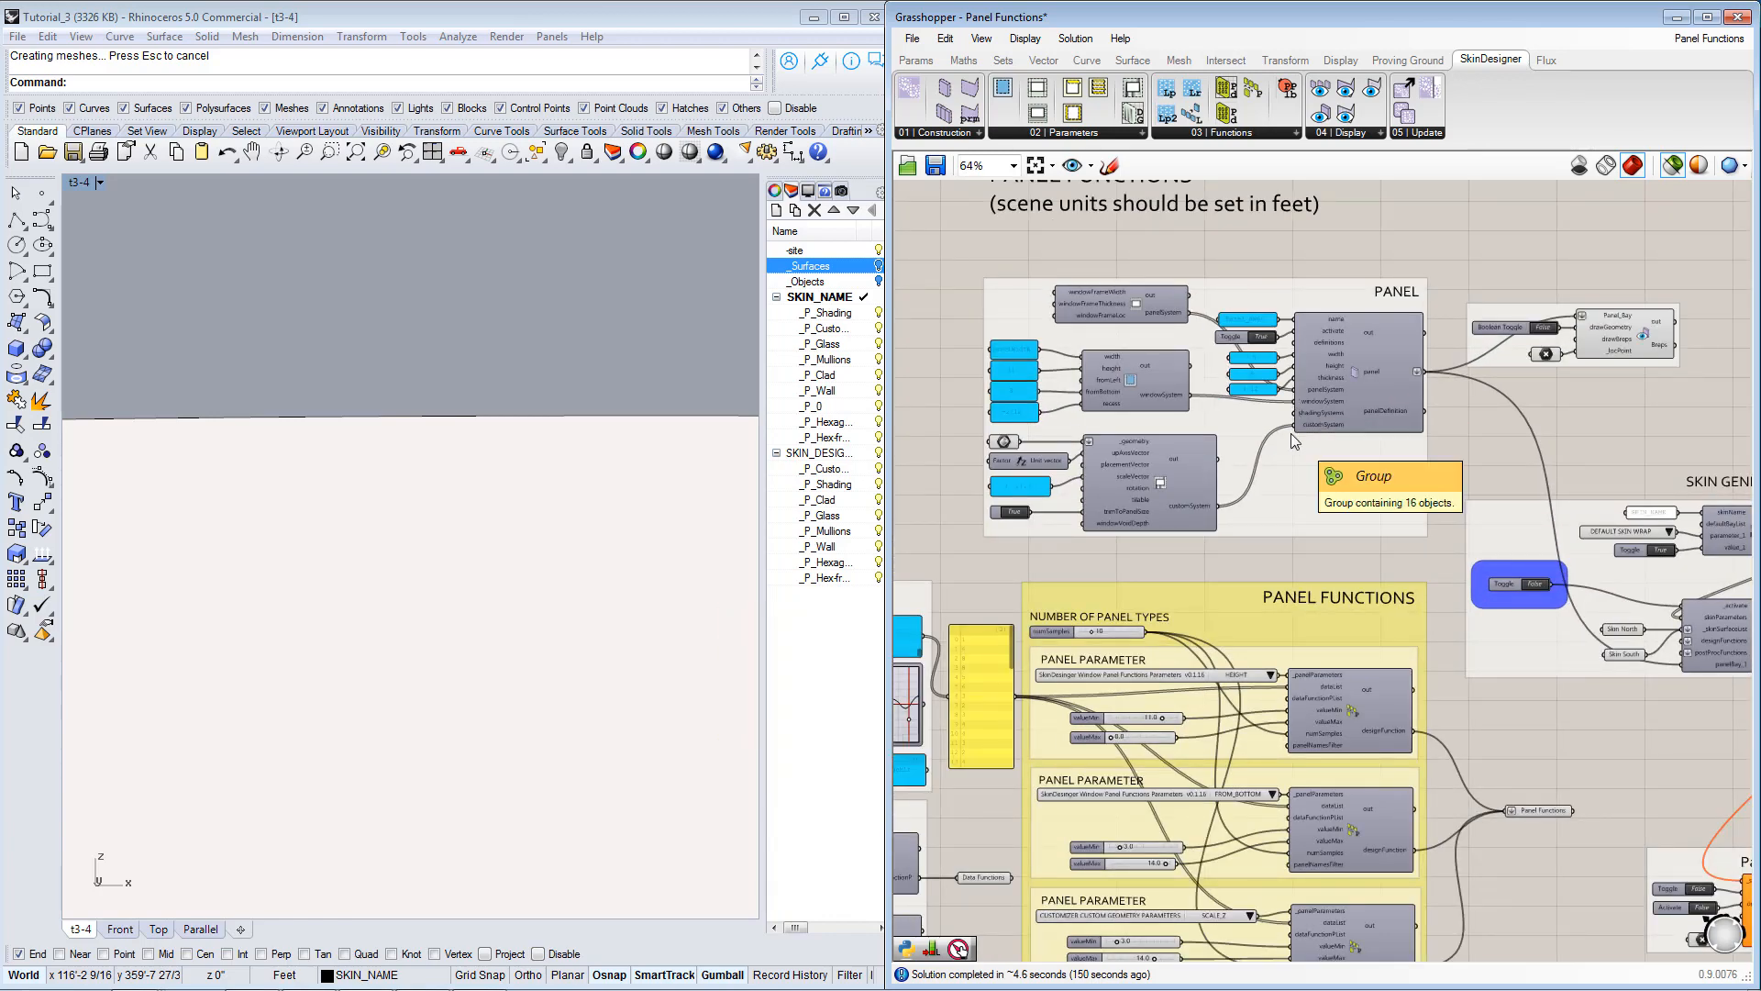
scroll(1204, 421, up, 2)
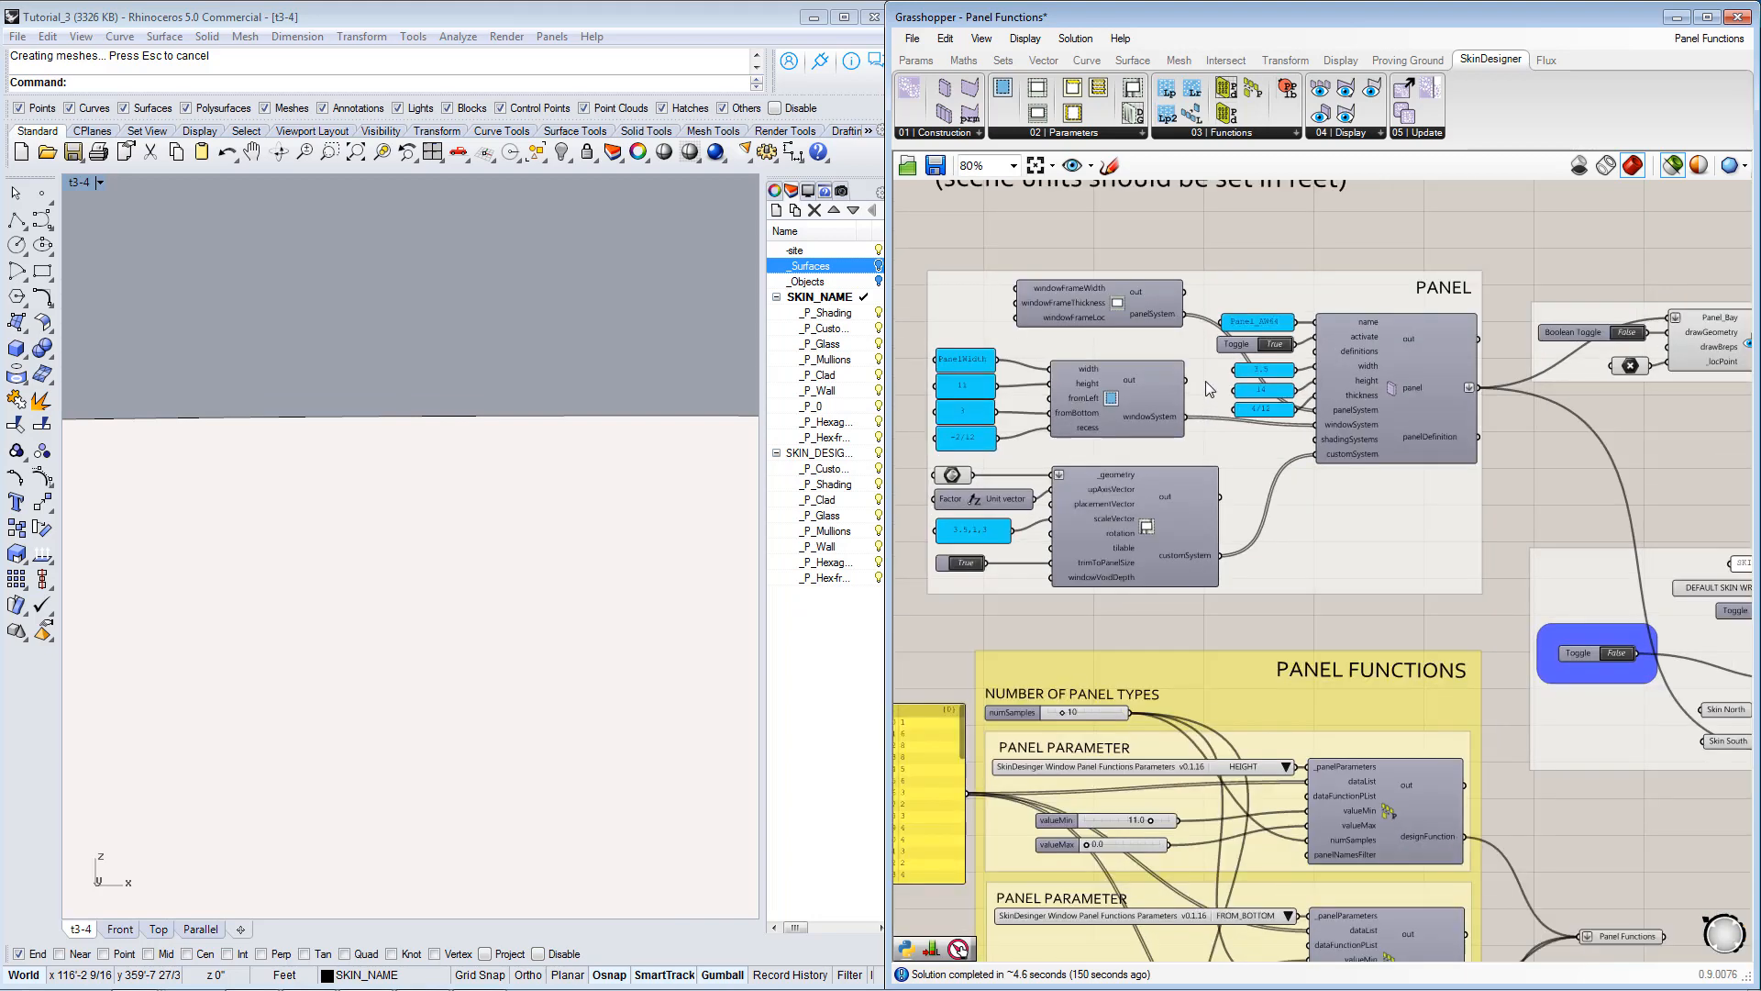
right_drag(1543, 368, 1476, 393)
double_click(1556, 357)
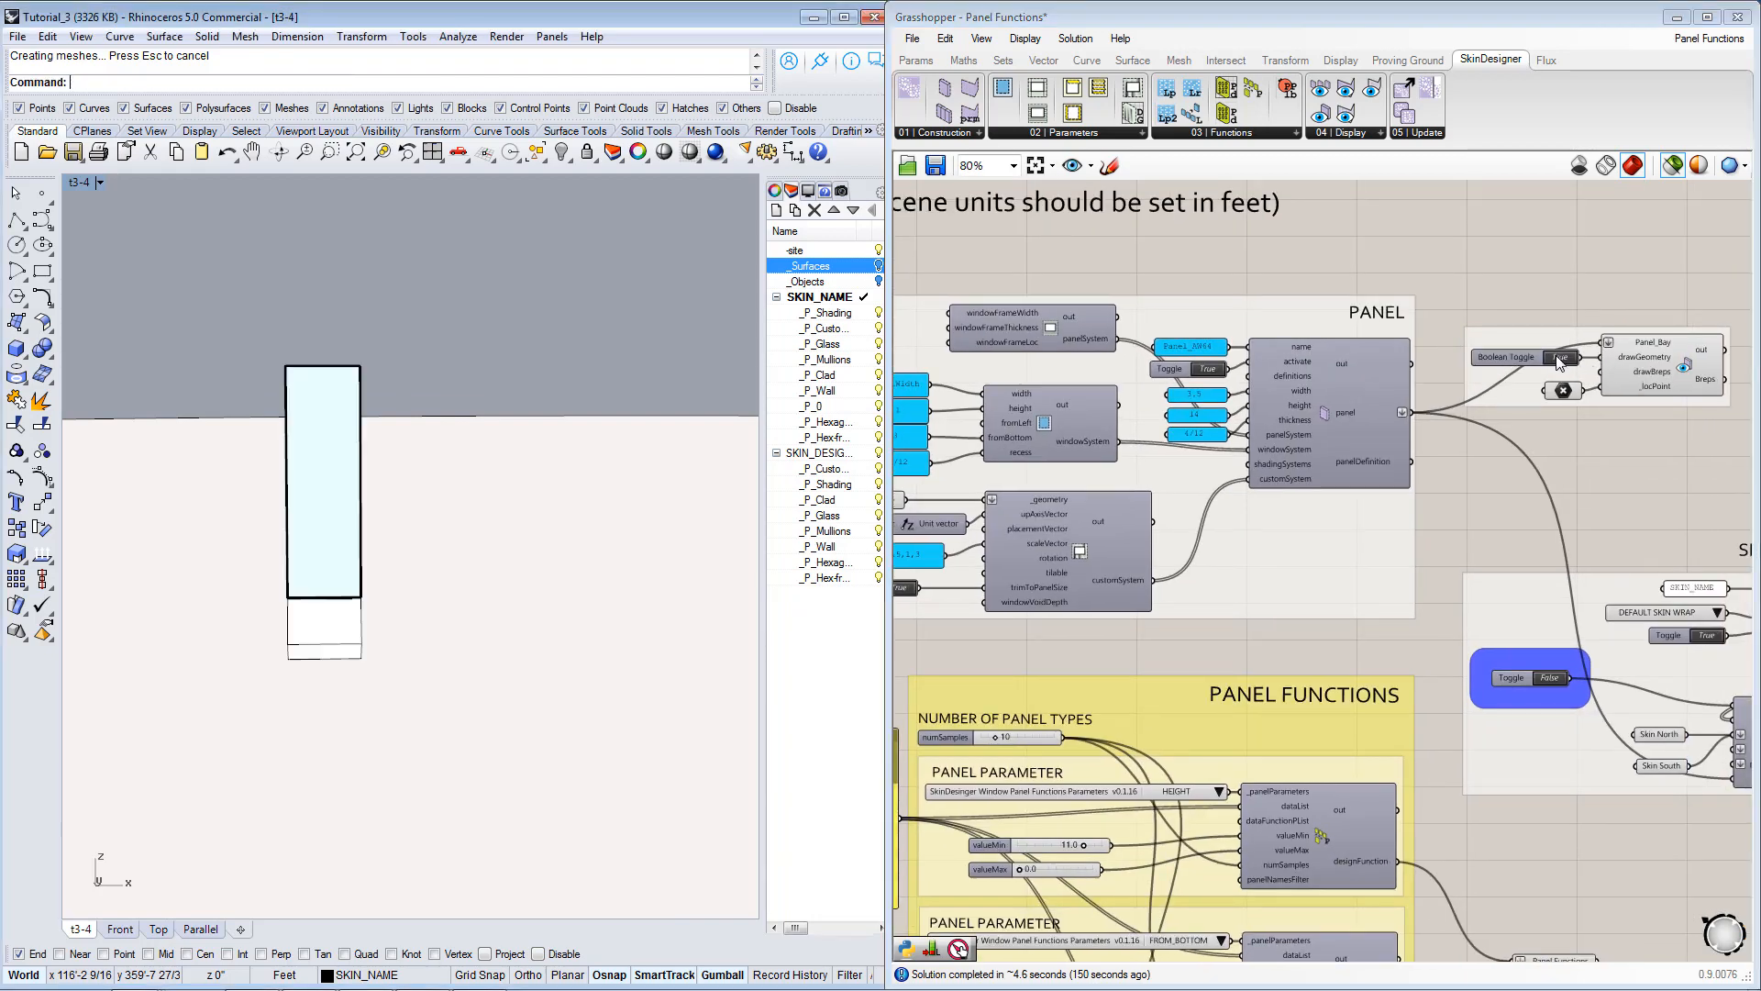
scroll(634, 653, up, 3)
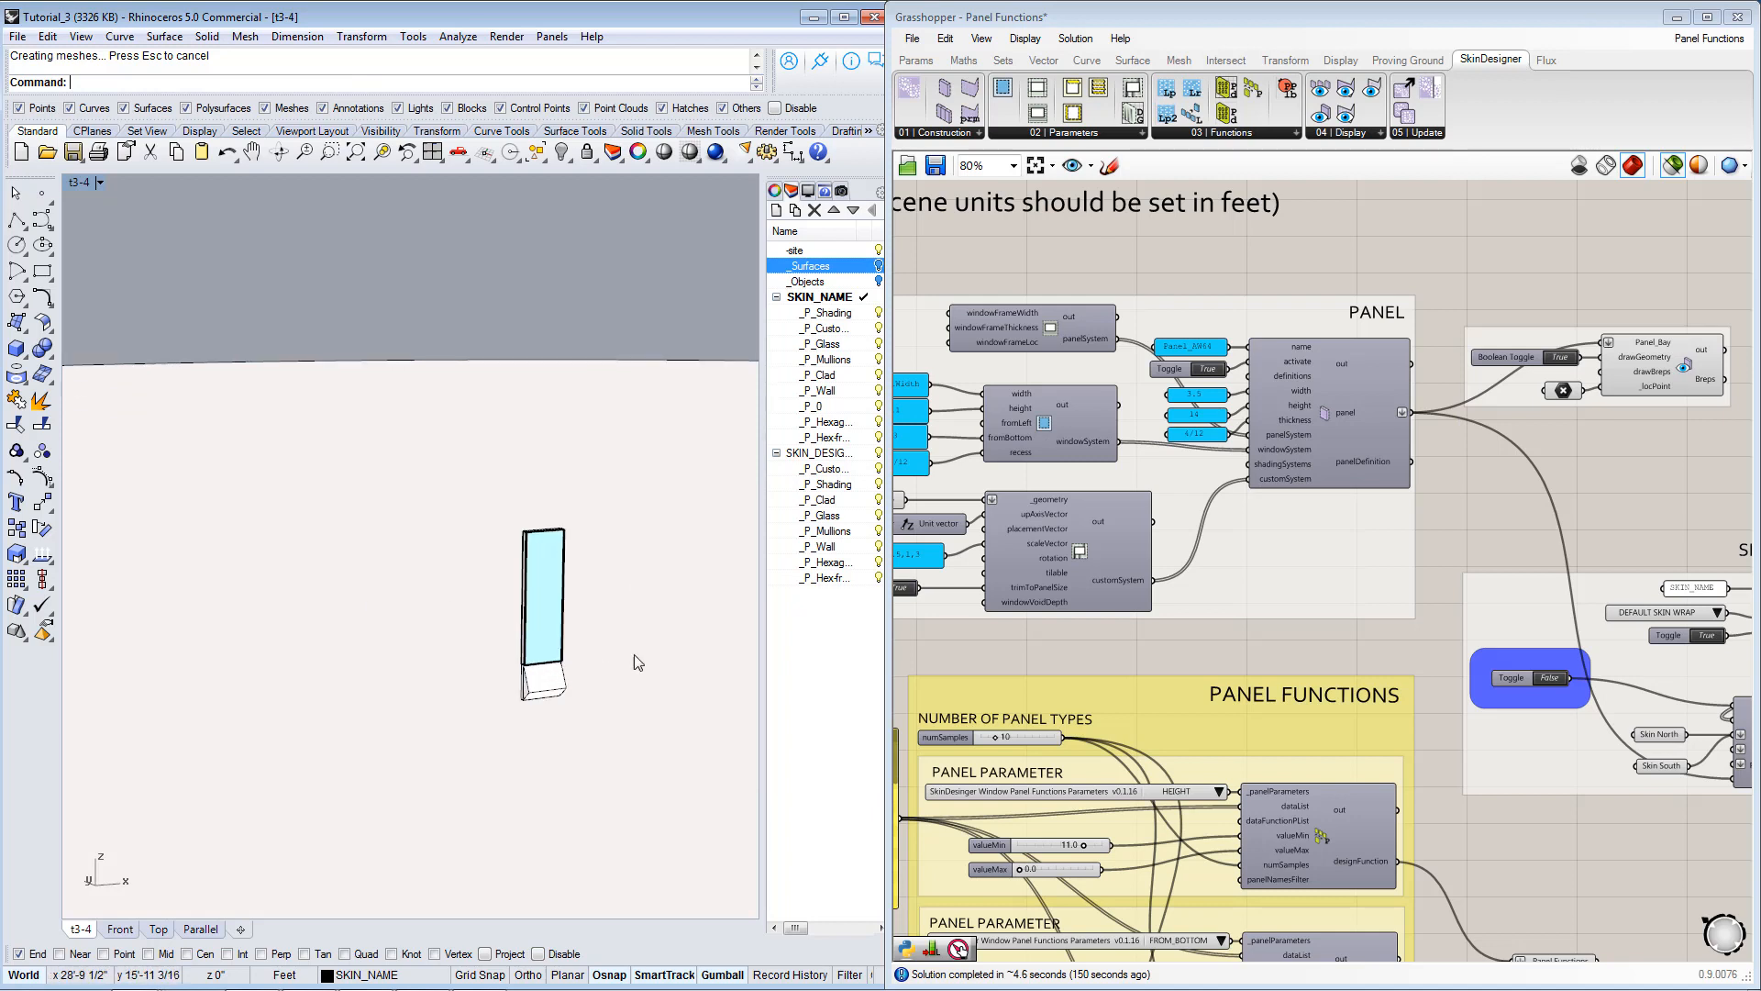
Examine the Panel group's inputs and select the custom geometry component that feeds the panel's customSystem.
right_drag(1209, 452, 1316, 474)
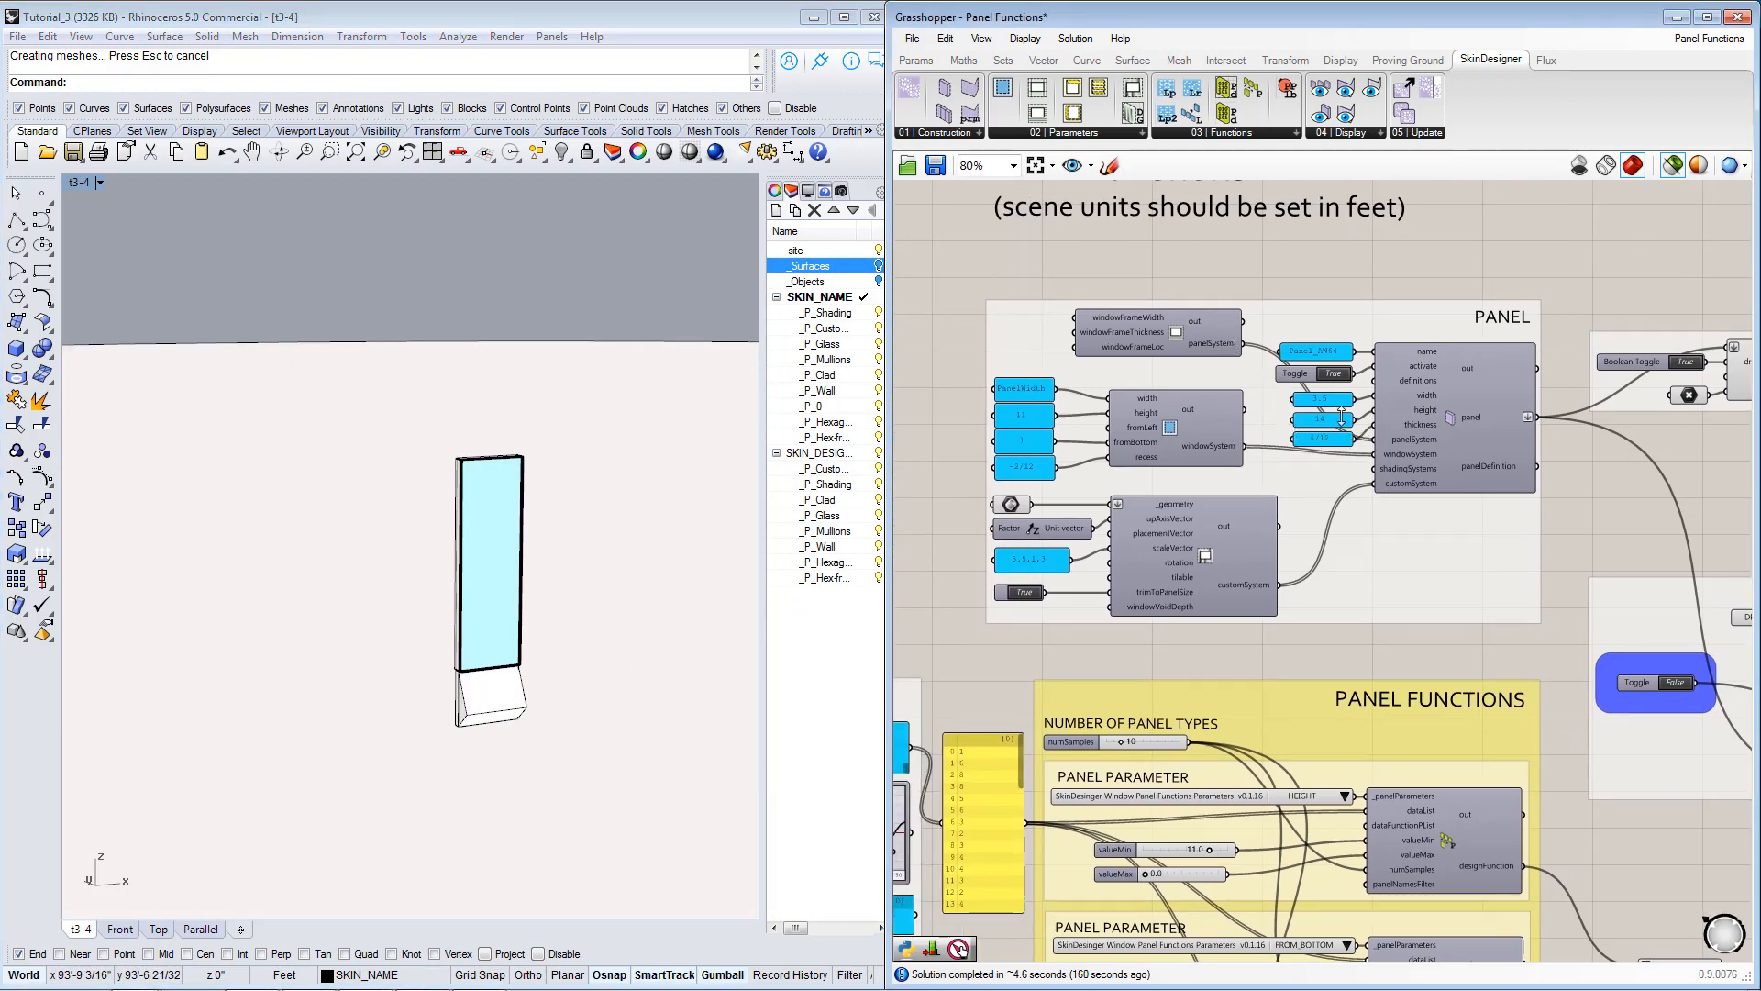
right_drag(1360, 402, 1367, 396)
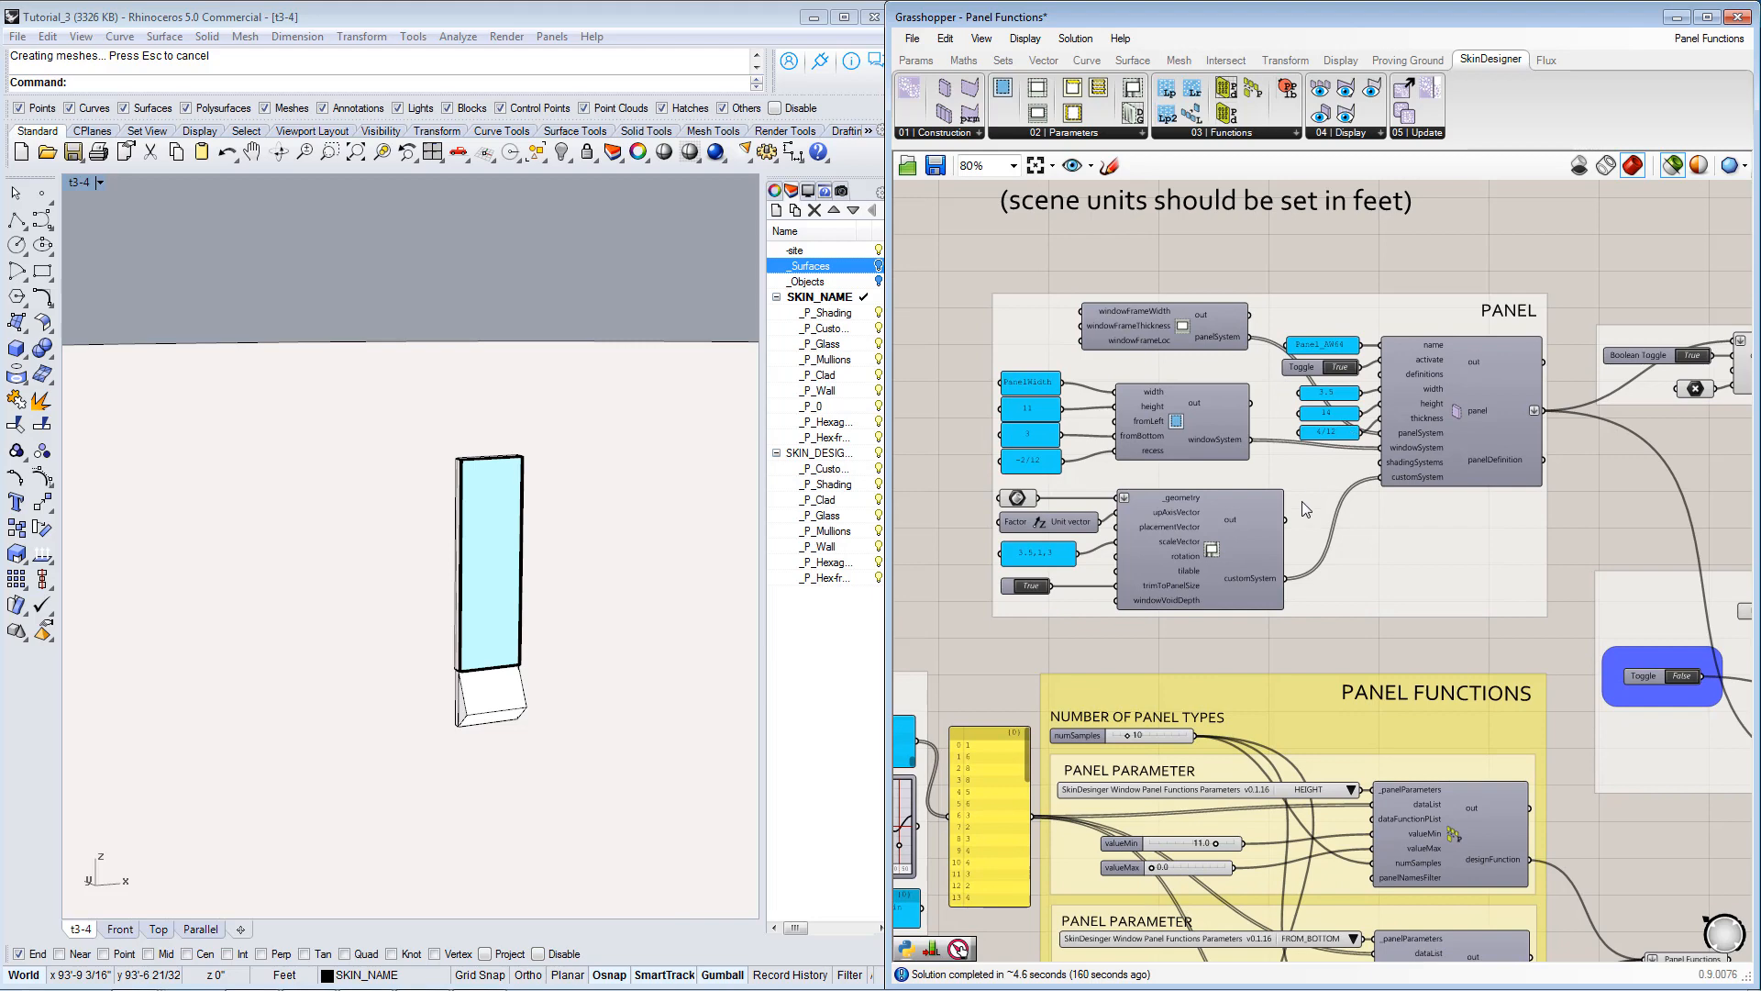
scroll(1240, 550, up, 2)
click(1247, 541)
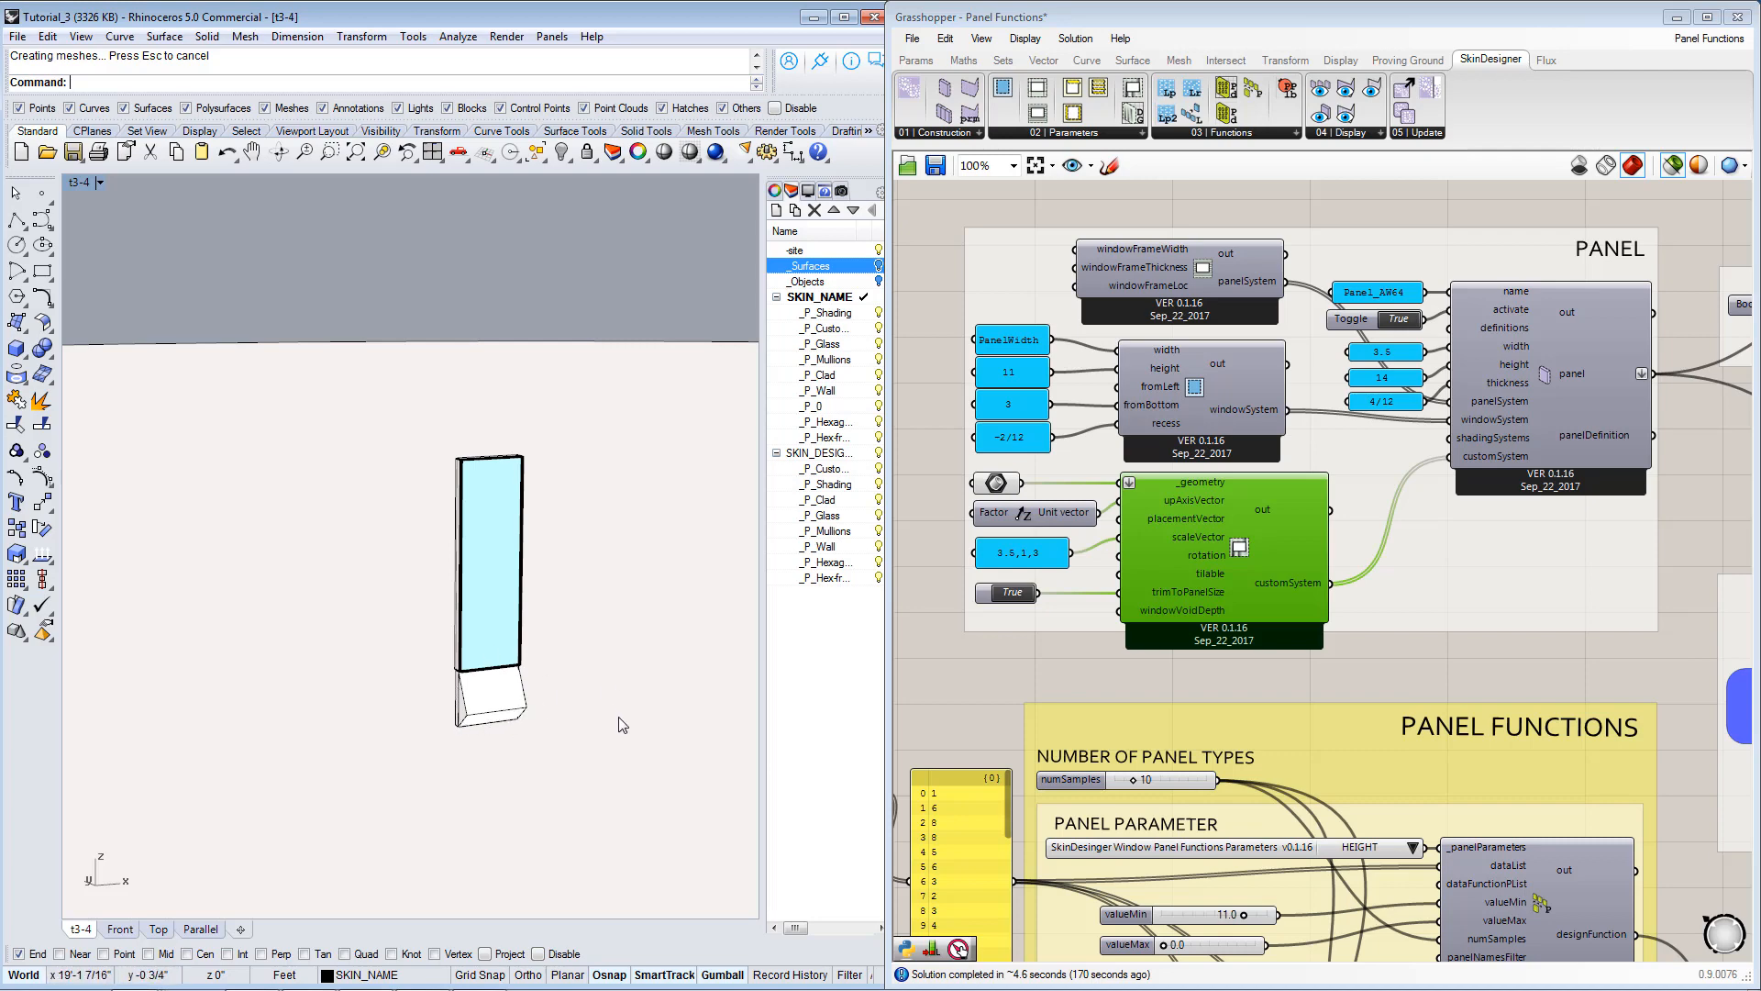
Select the geometry parameter feeding the custom geometry component and compare its source shape with the drawn panel in the viewport.
click(995, 484)
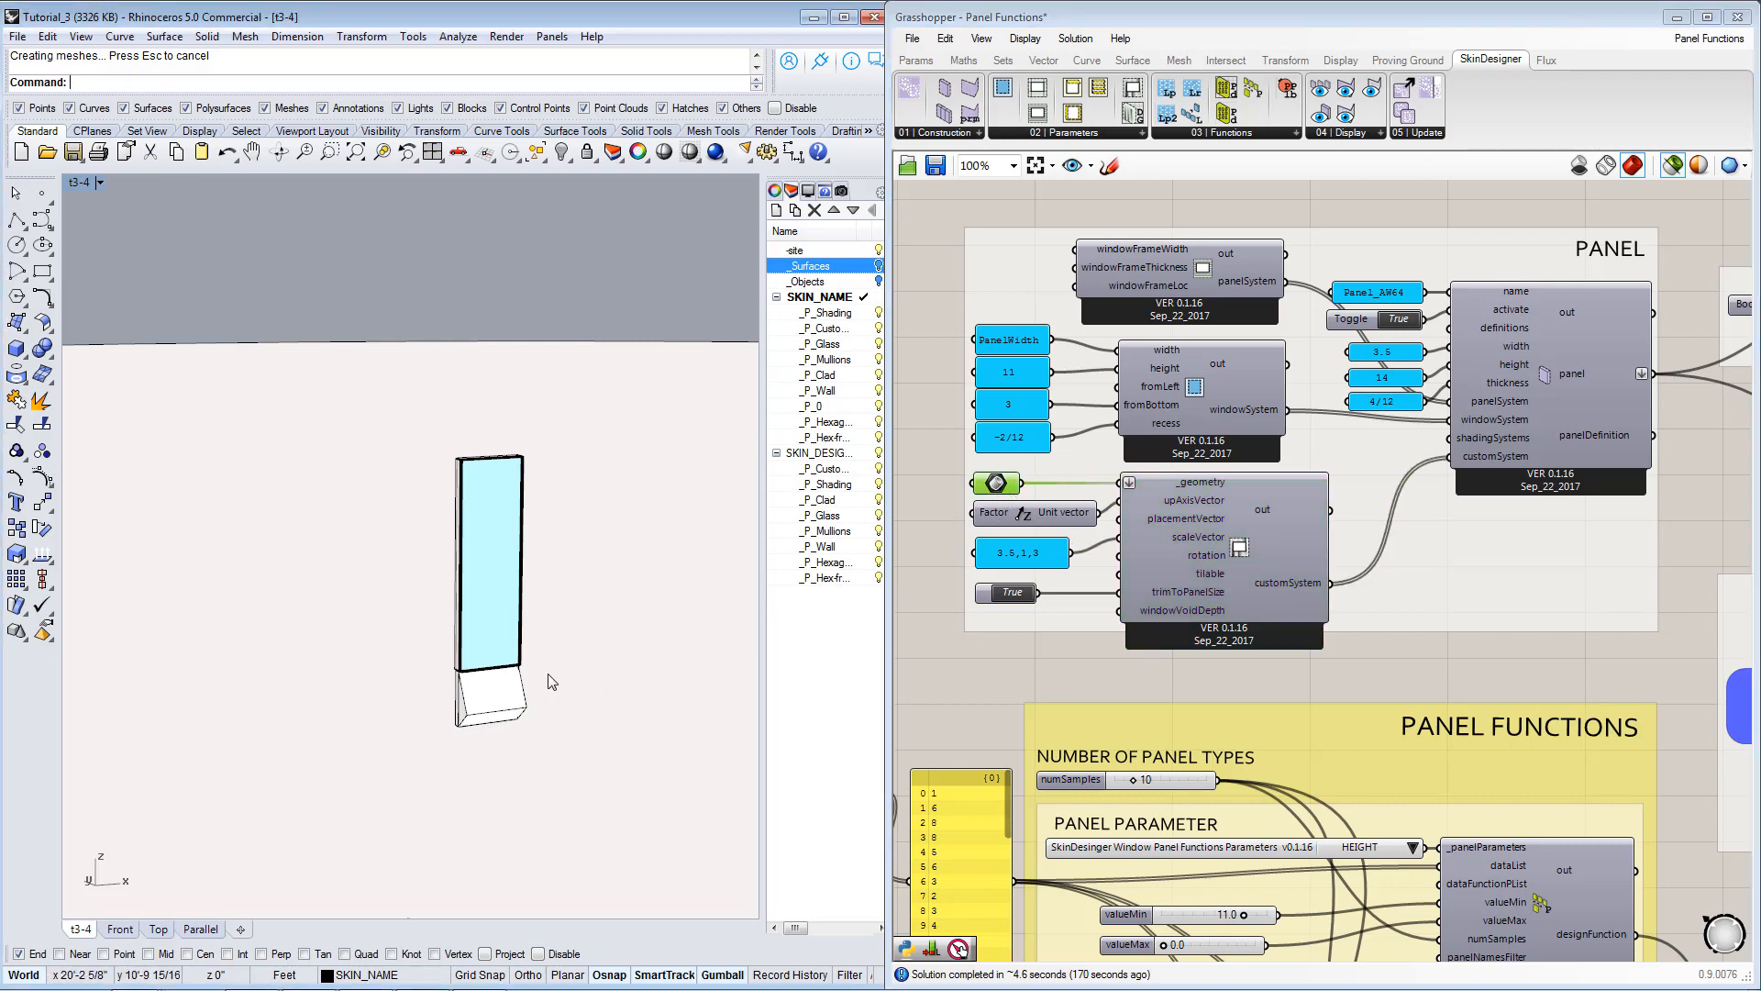
right_drag(546, 676, 544, 726)
scroll(521, 717, down, 5)
scroll(660, 528, up, 6)
scroll(649, 562, down, 6)
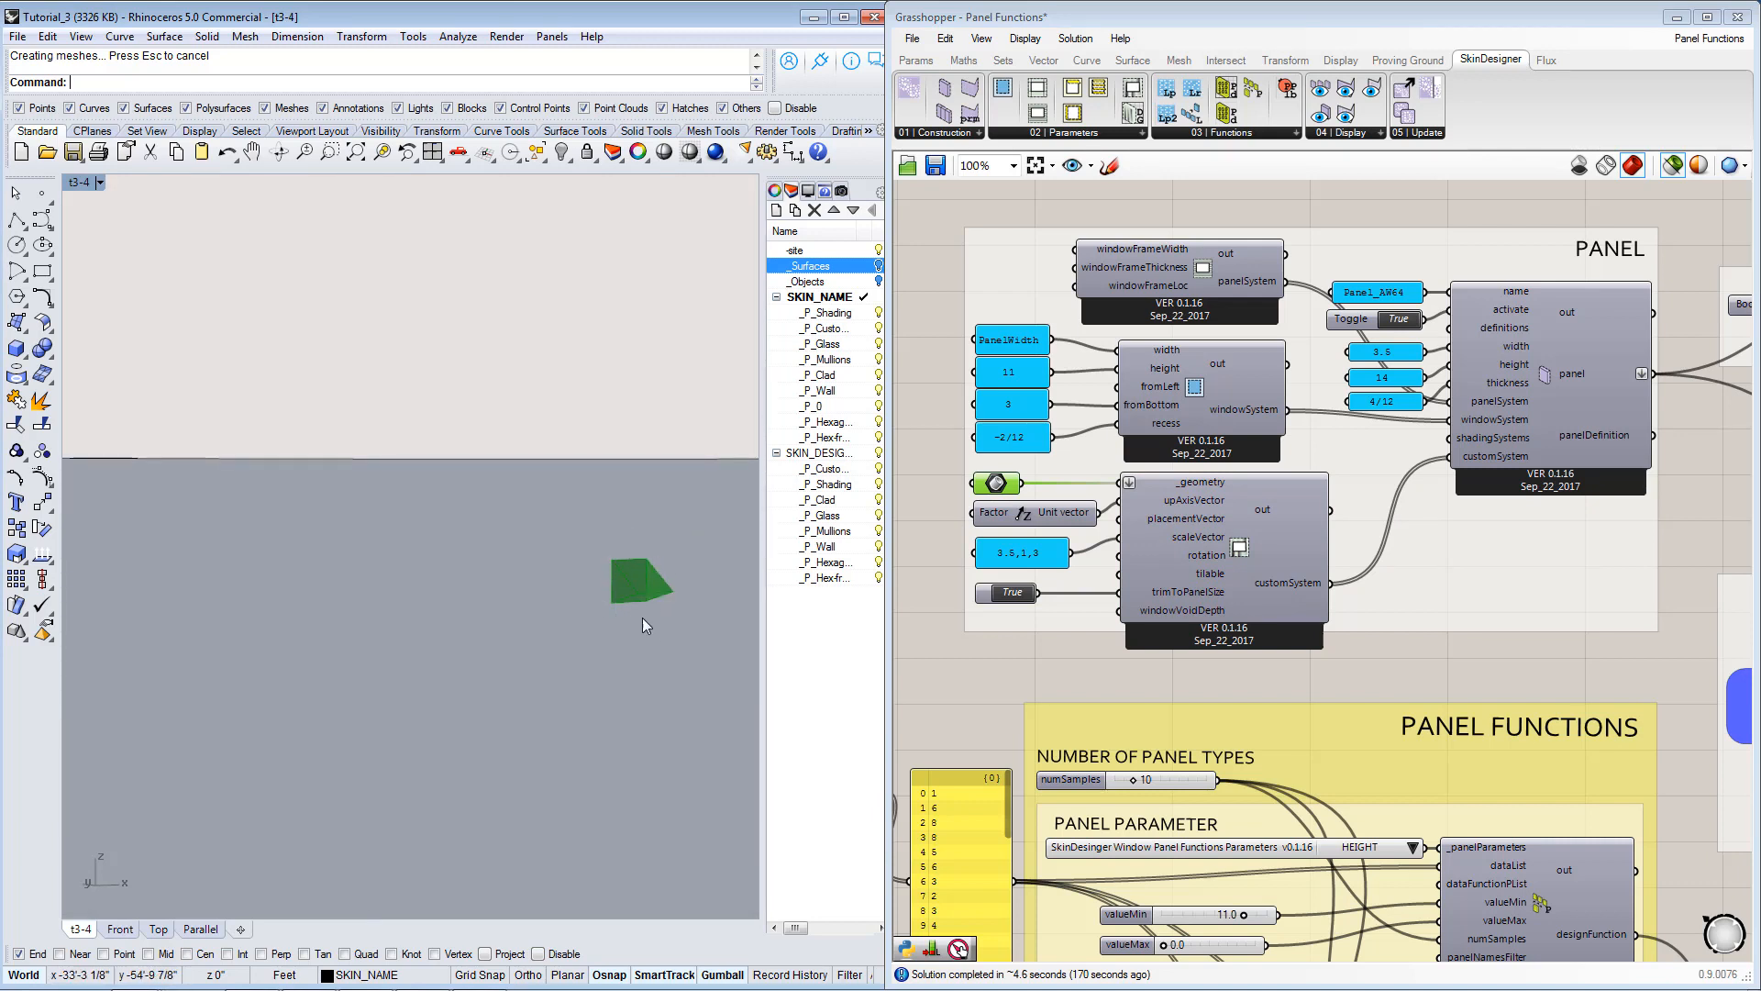
scroll(667, 574, up, 6)
scroll(667, 575, down, 5)
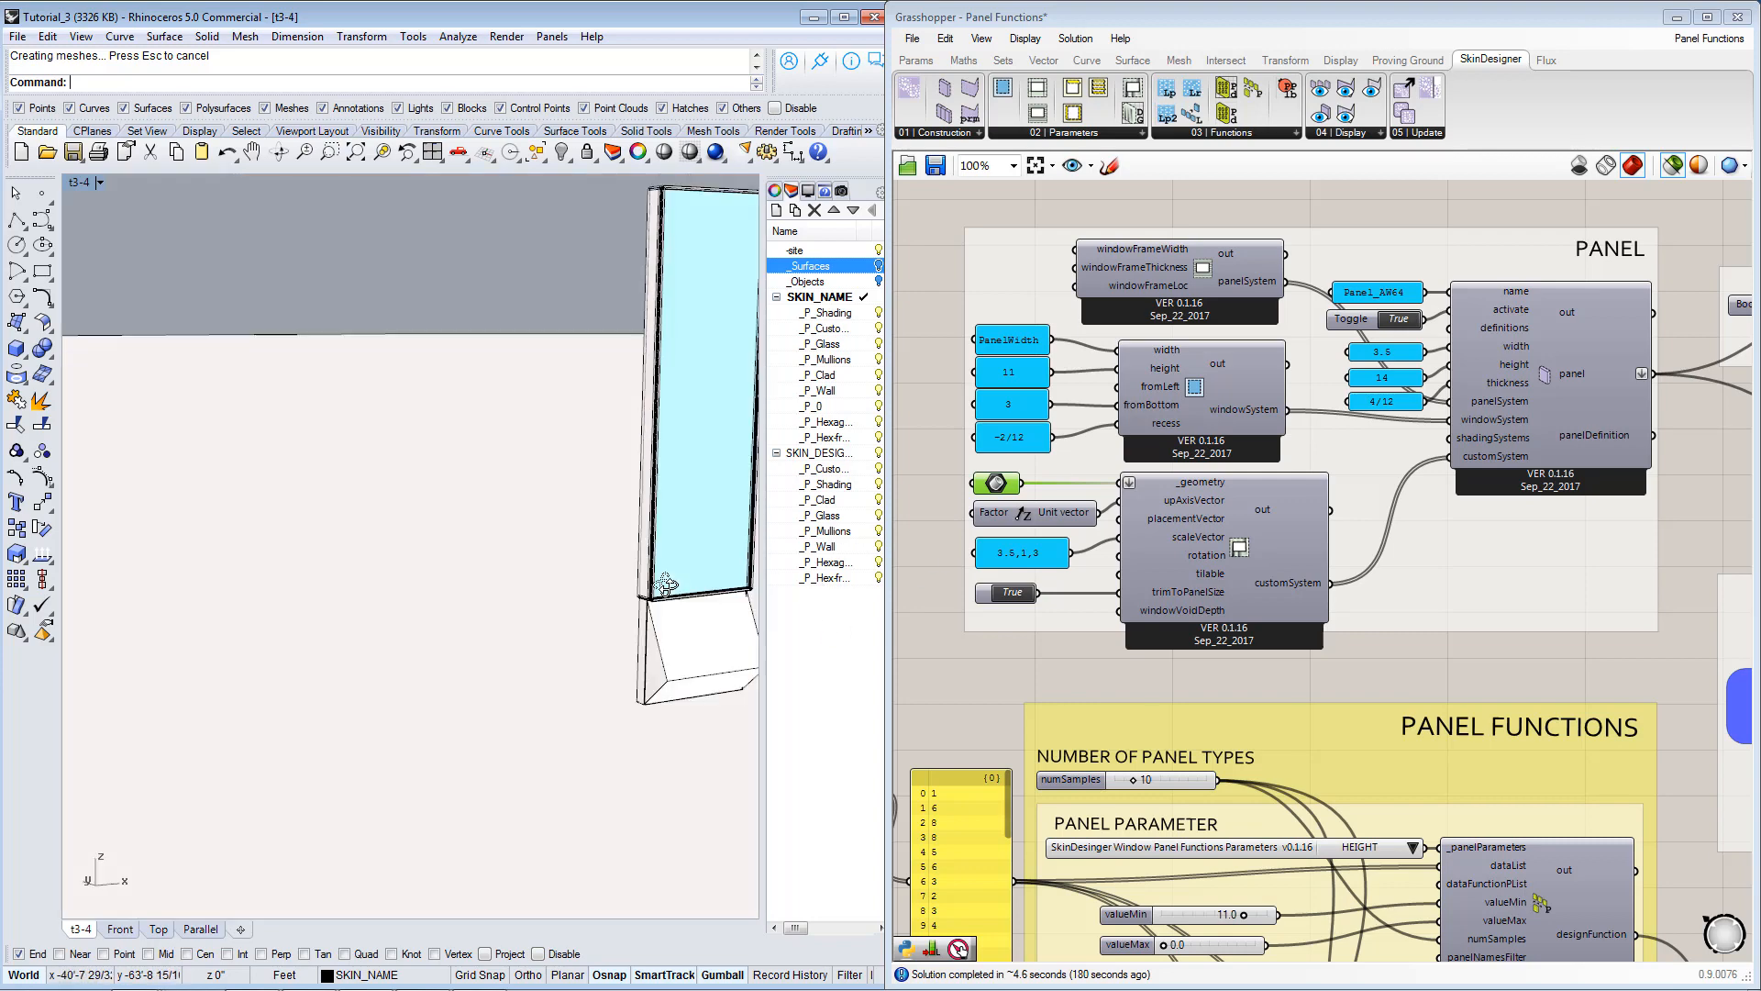
scroll(610, 632, up, 2)
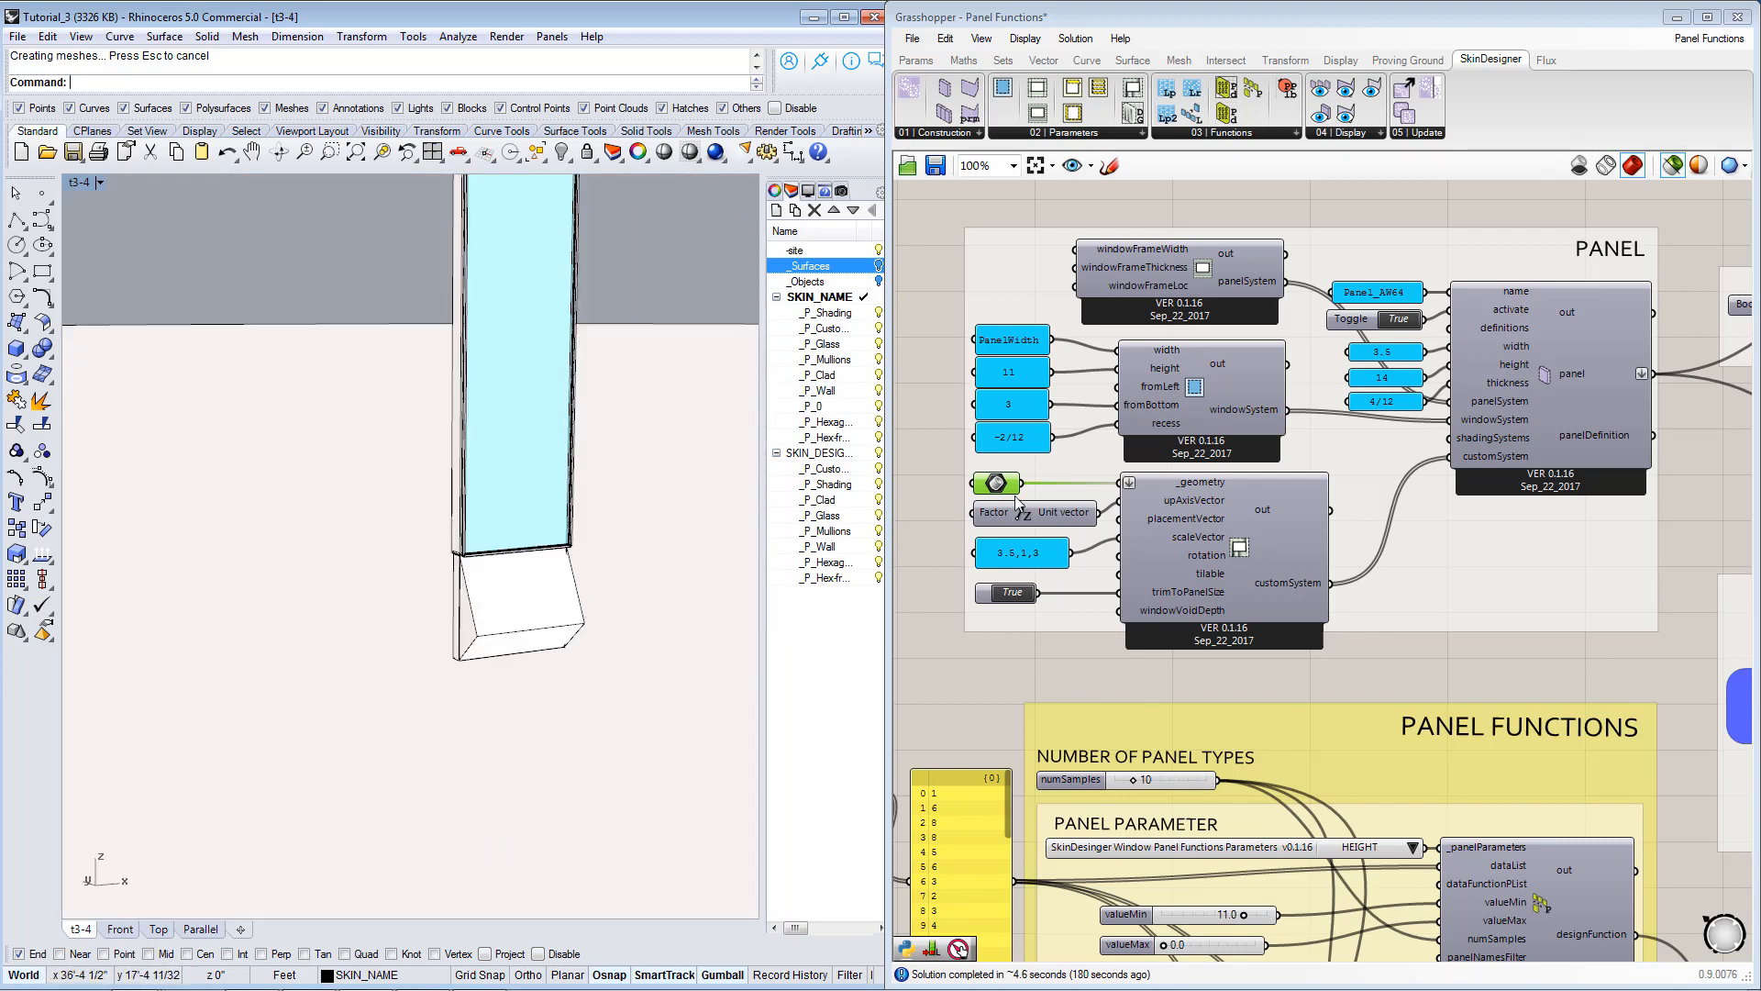
Inspect the custom geometry's scaleVector input and the window's fromBottom input against the drawn panel.
click(1005, 559)
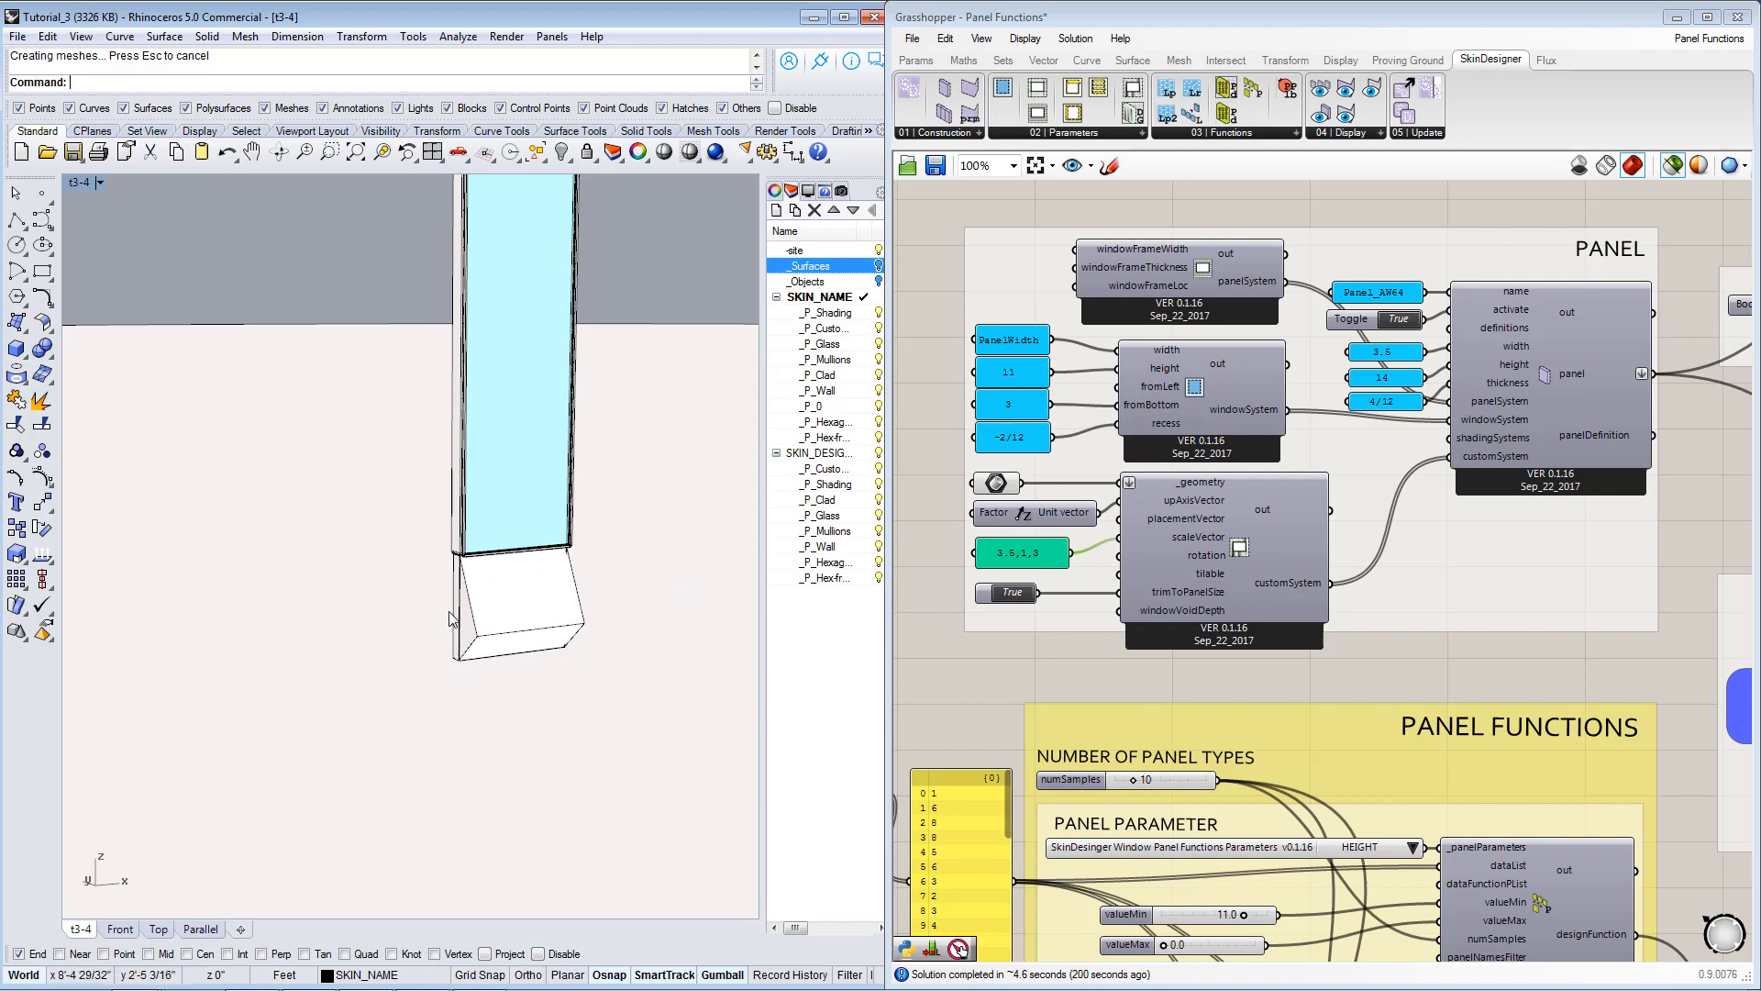
click(1020, 406)
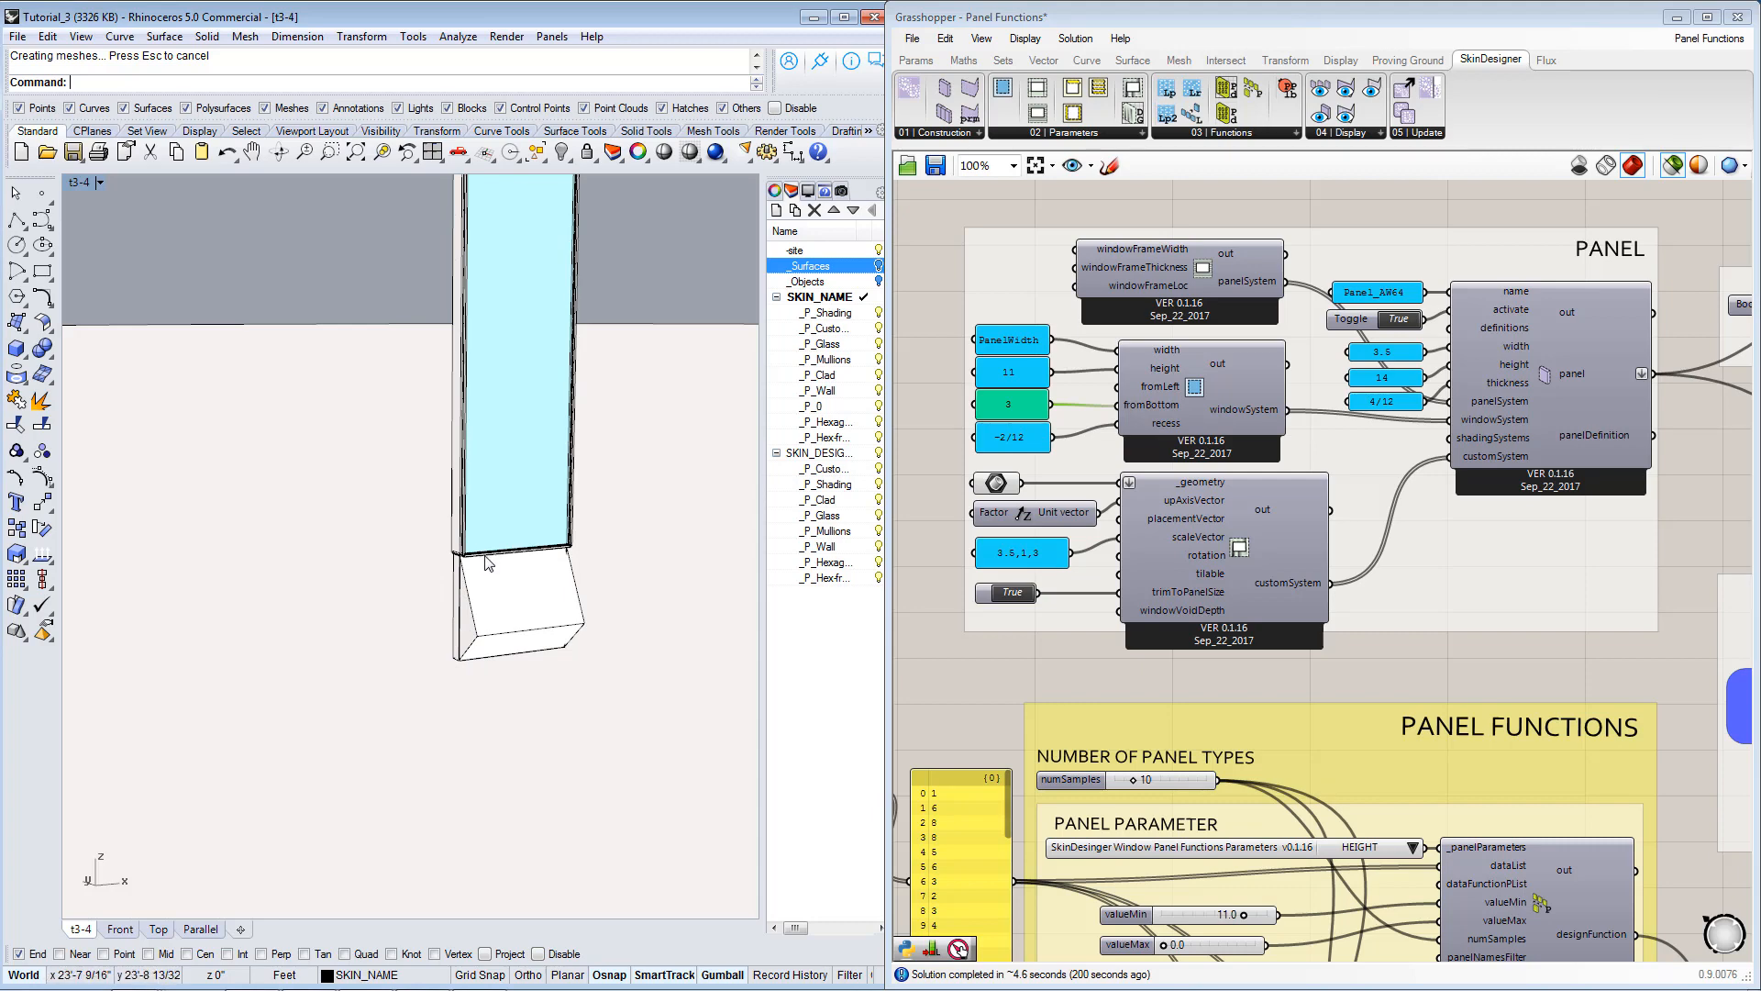
scroll(1224, 503, down, 6)
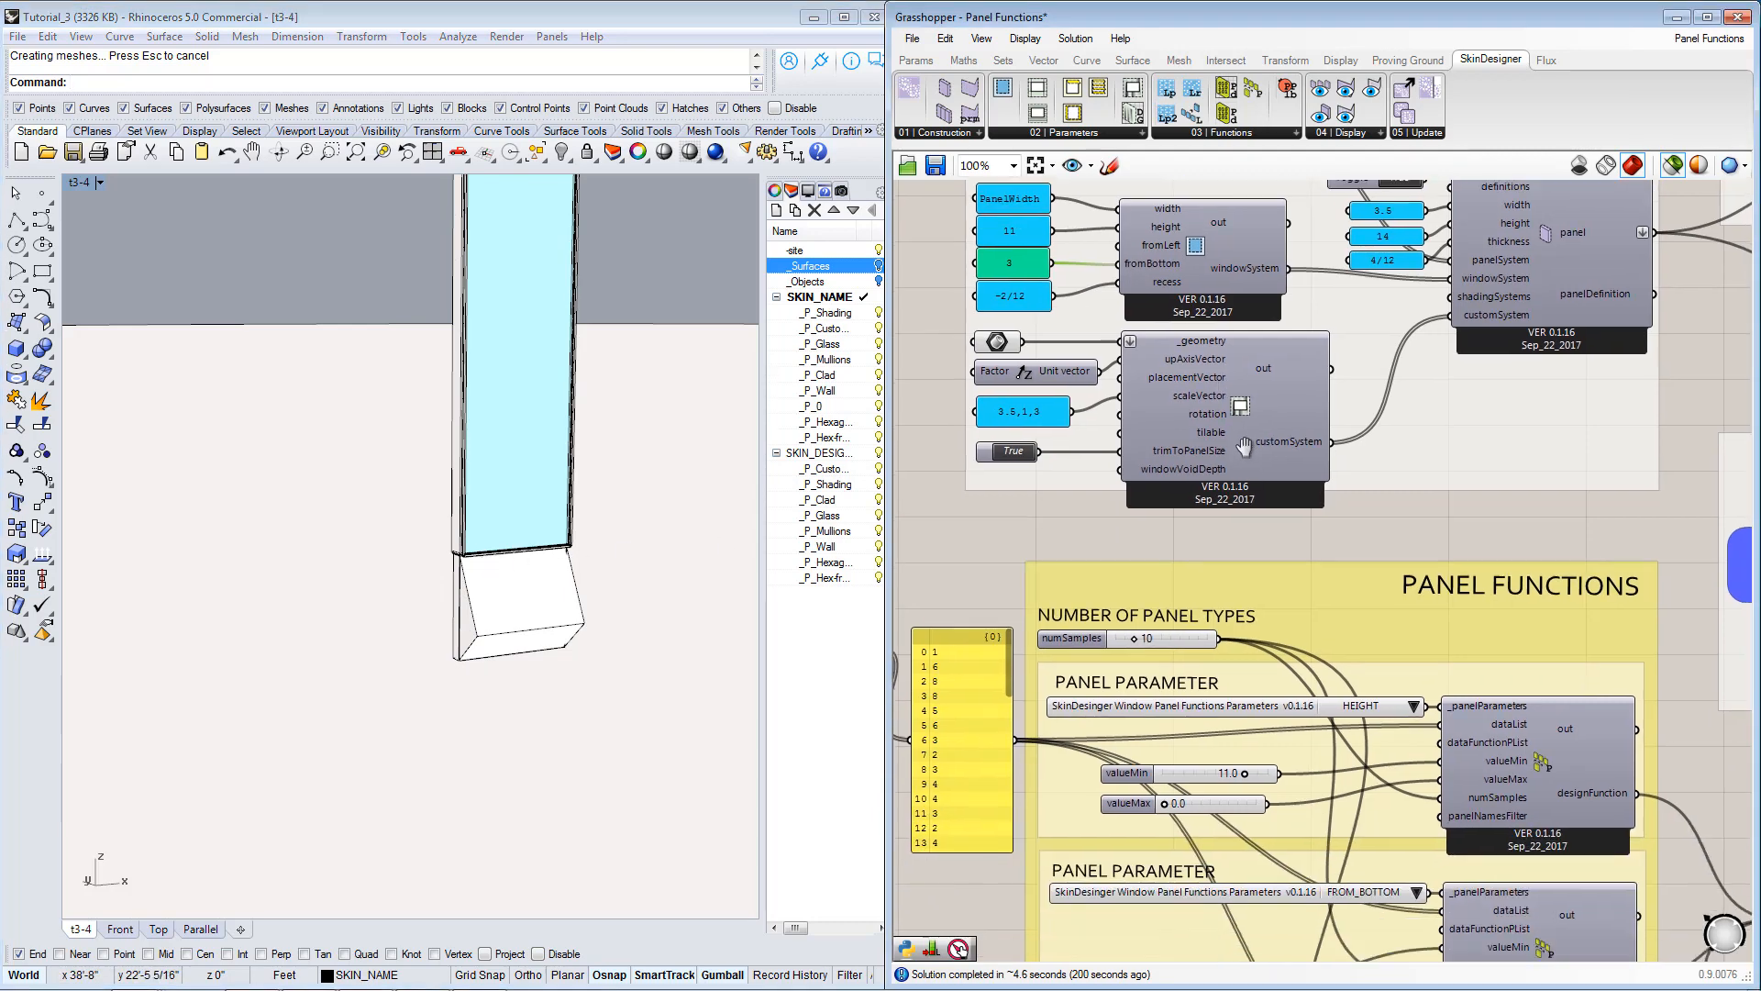
Set the Skin Generator's activate toggle to True to generate the building skin from the base panel.
scroll(1258, 493, down, 2)
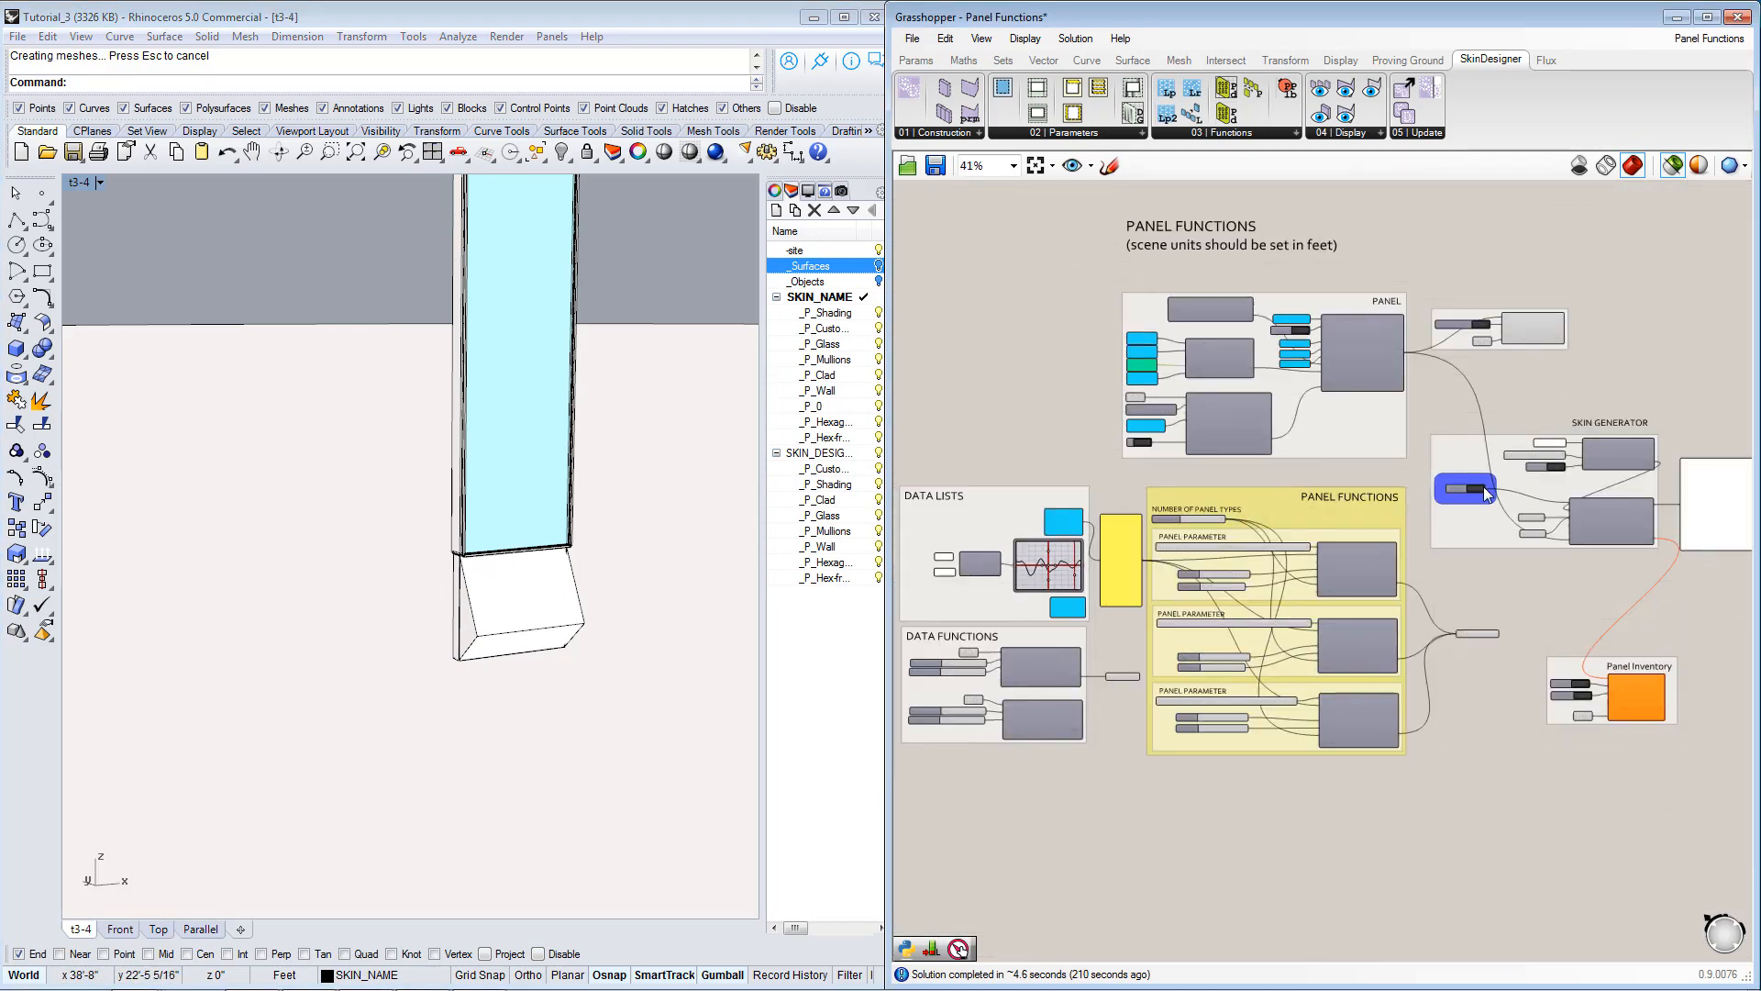
scroll(1354, 521, up, 3)
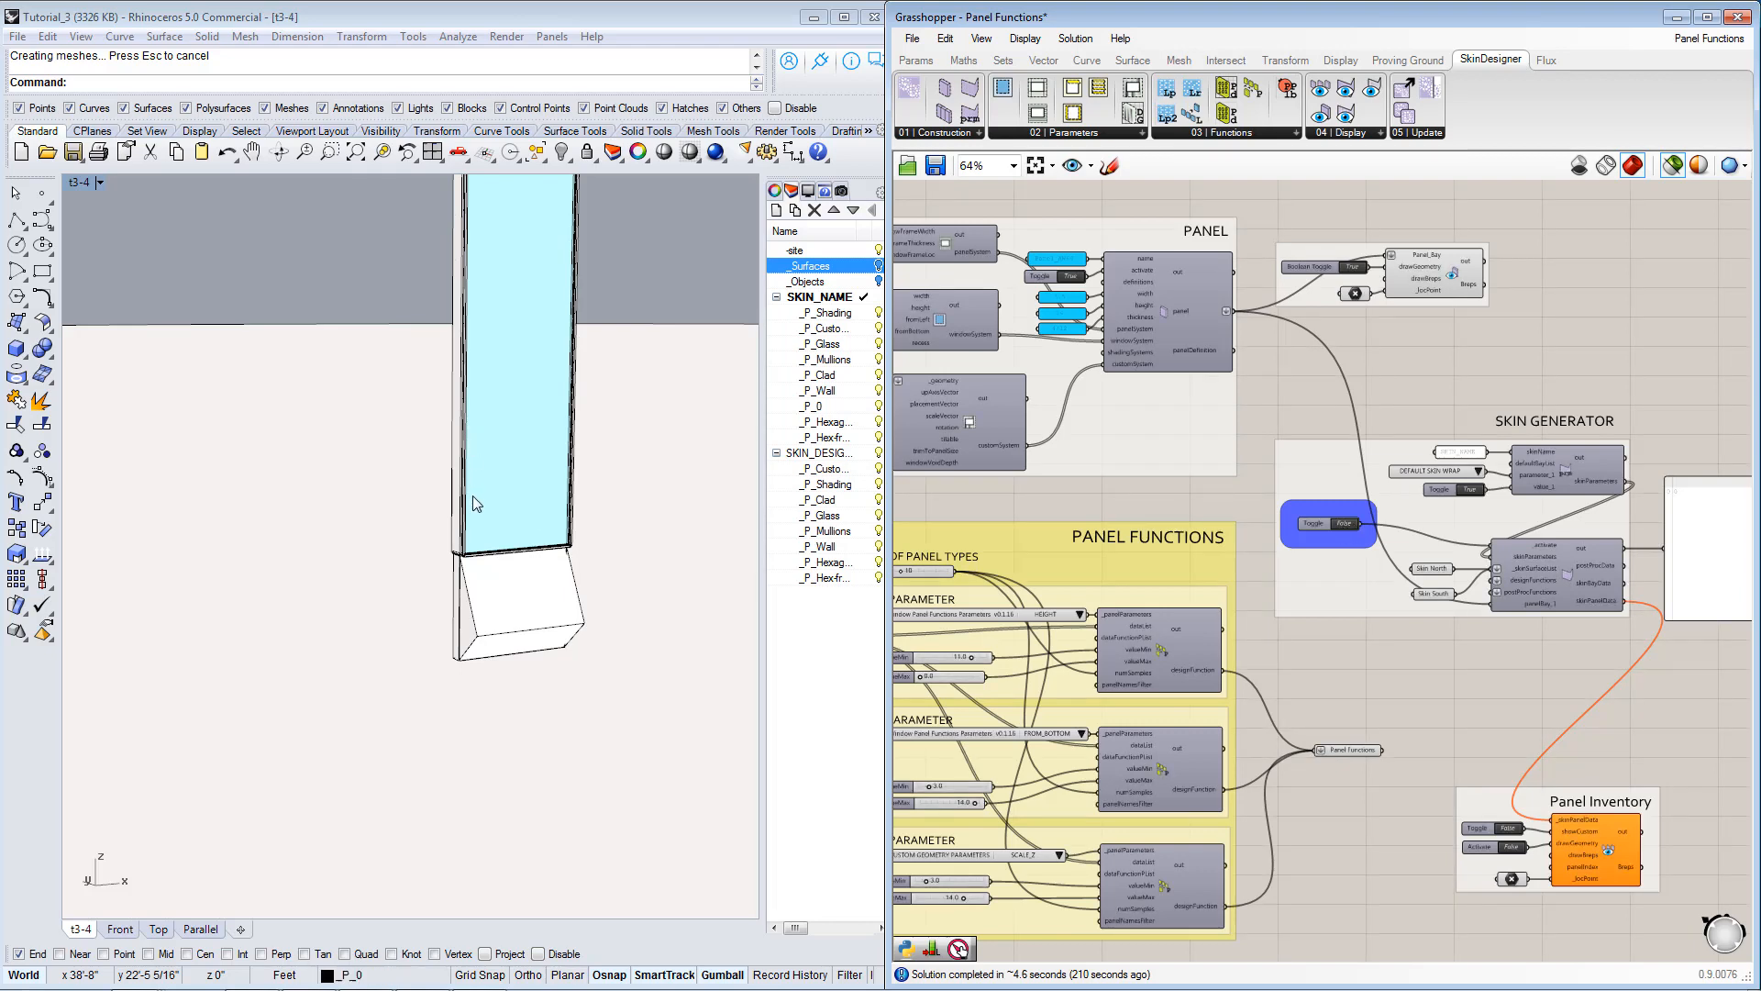
right_drag(498, 554, 506, 567)
scroll(376, 592, down, 6)
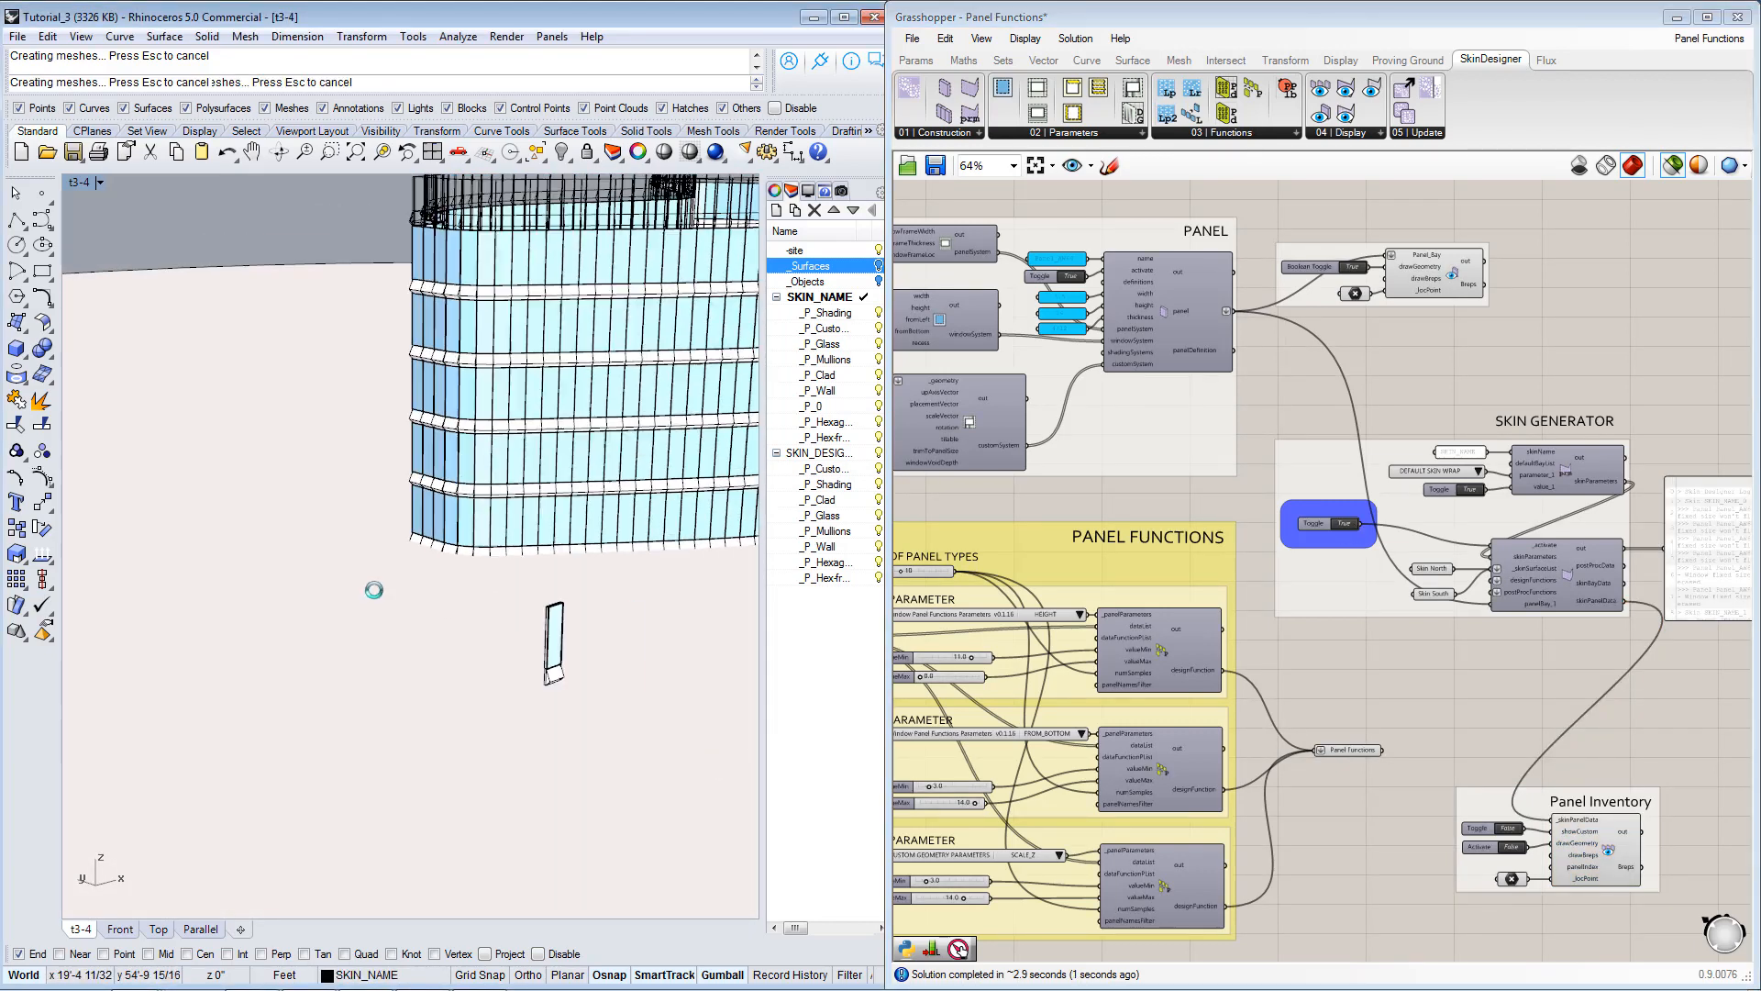
Inspect the generated building skin from several angles and compare it with the single base panel.
scroll(374, 590, down, 5)
right_drag(653, 549, 425, 479)
scroll(651, 474, up, 5)
scroll(651, 474, up, 4)
scroll(551, 476, down, 6)
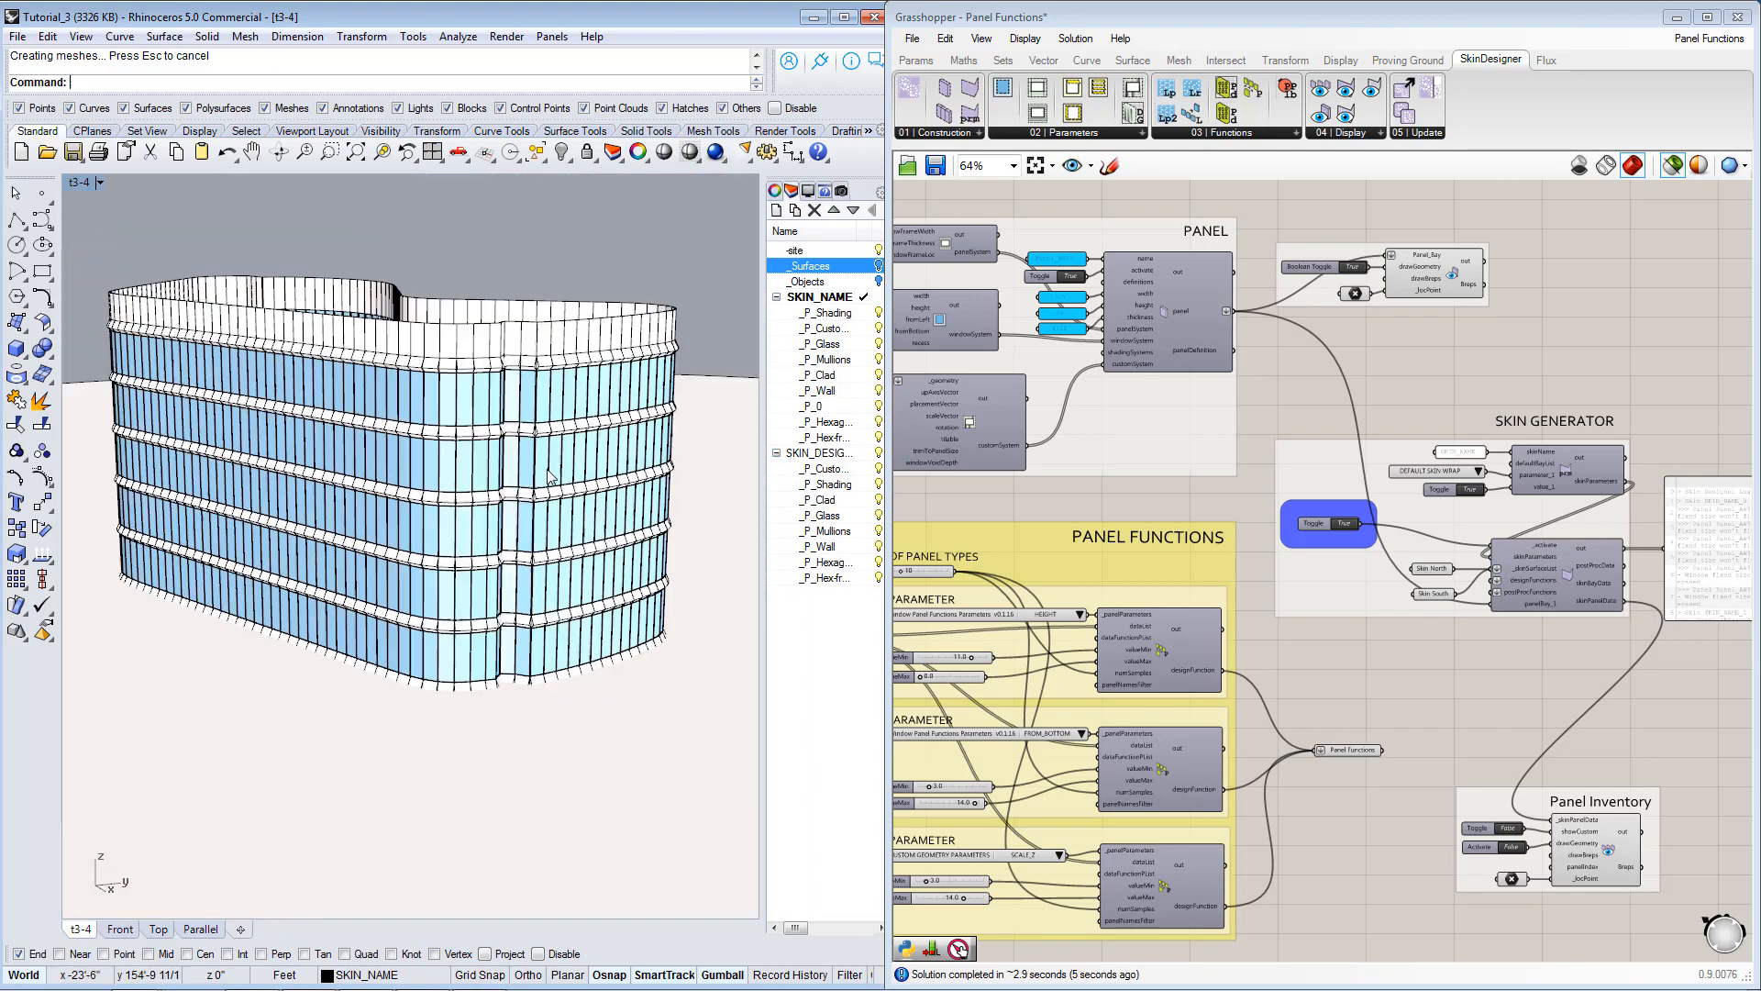
right_drag(550, 474, 349, 335)
scroll(629, 358, up, 4)
scroll(389, 374, down, 6)
right_drag(438, 396, 321, 527)
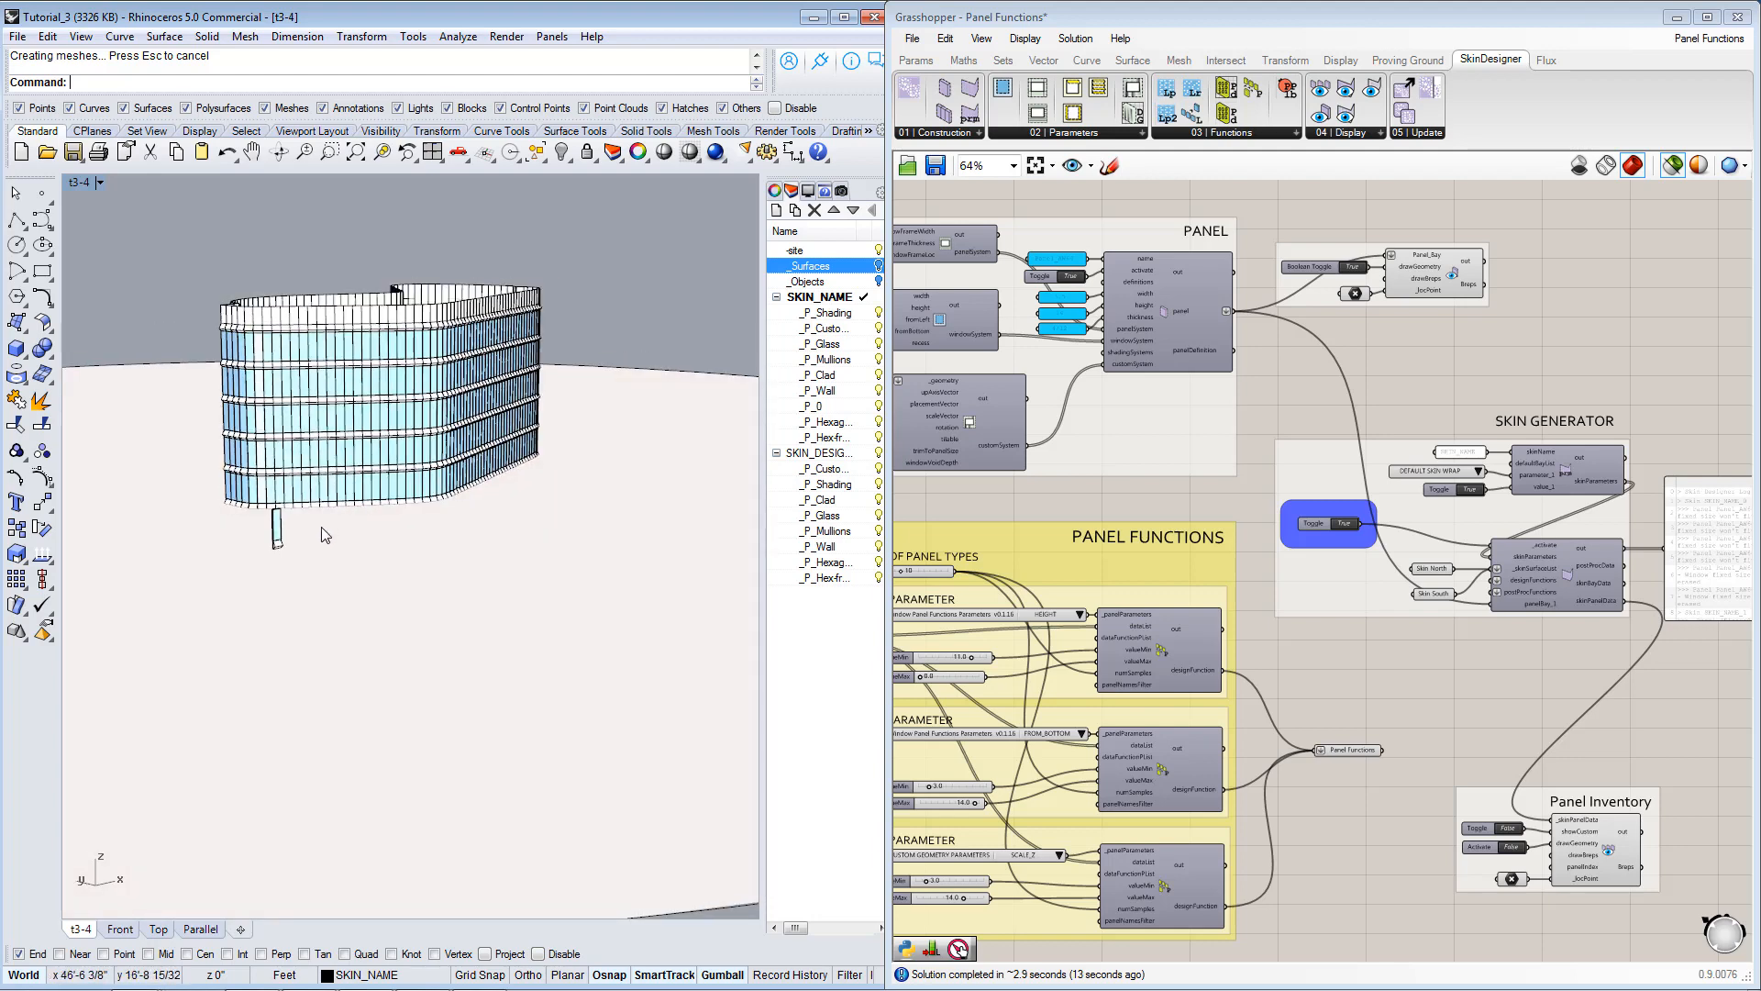
scroll(321, 527, up, 2)
Examine the Panel Functions group by selecting the HEIGHT parameter list and the panel function components.
right_drag(1230, 642, 1443, 496)
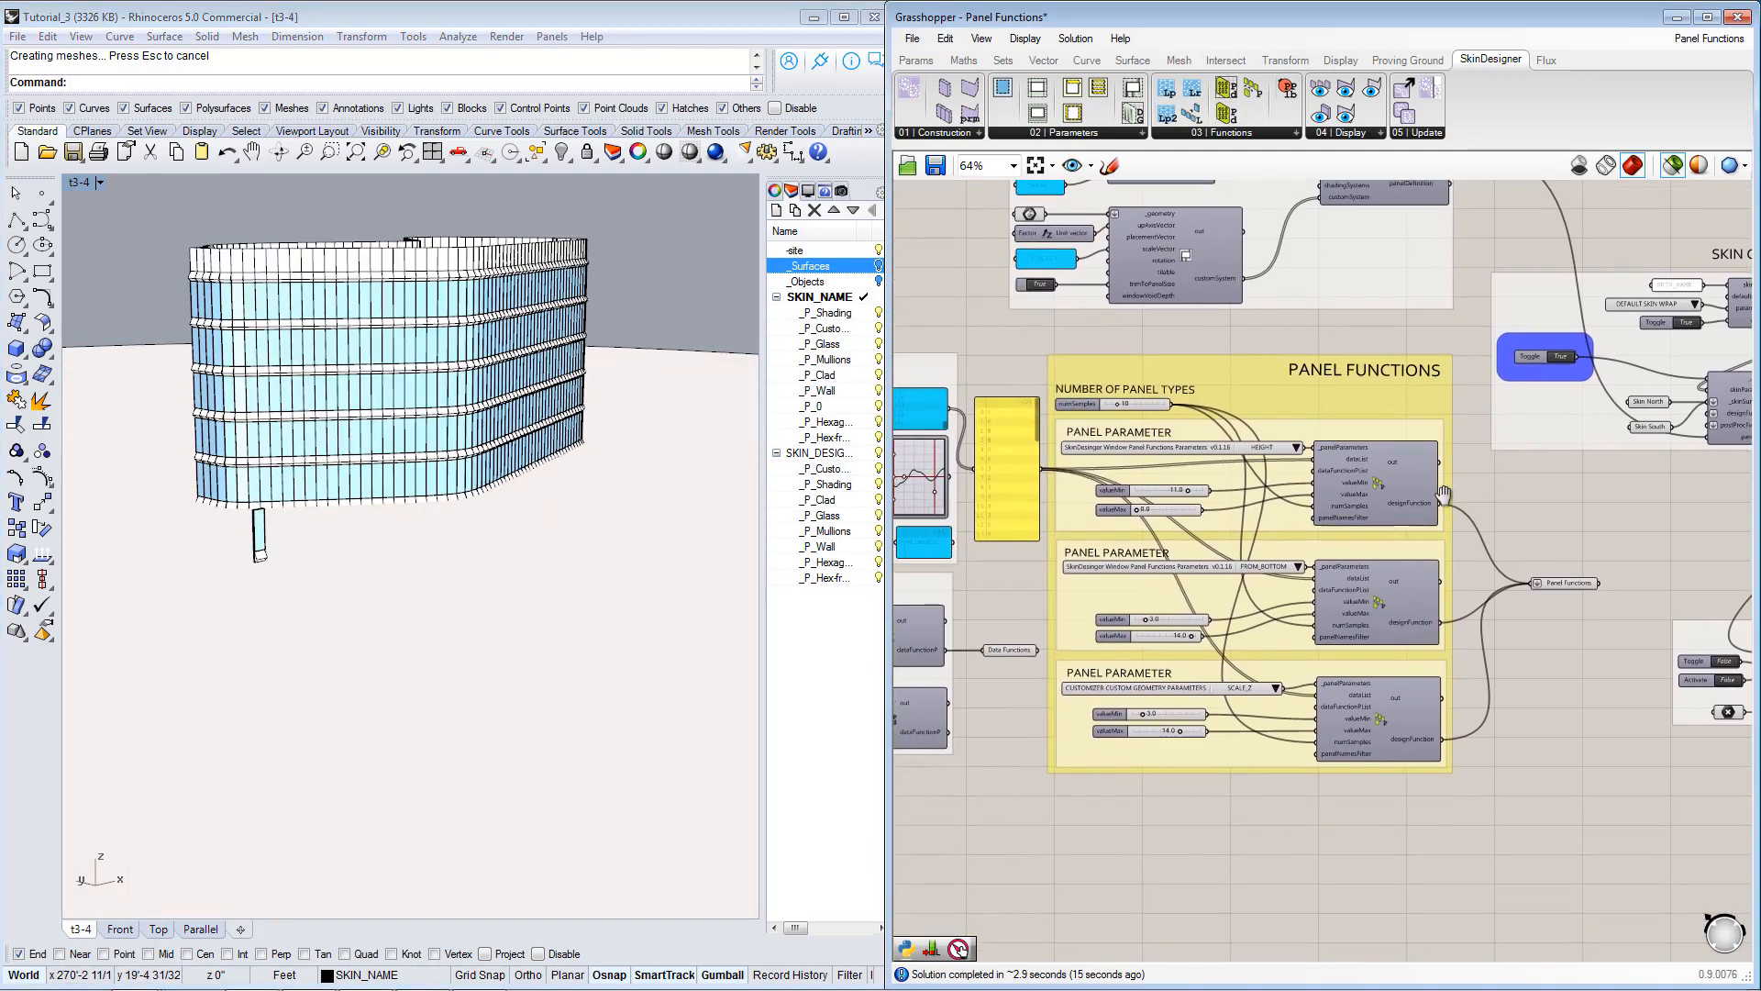
right_drag(1132, 526, 1273, 514)
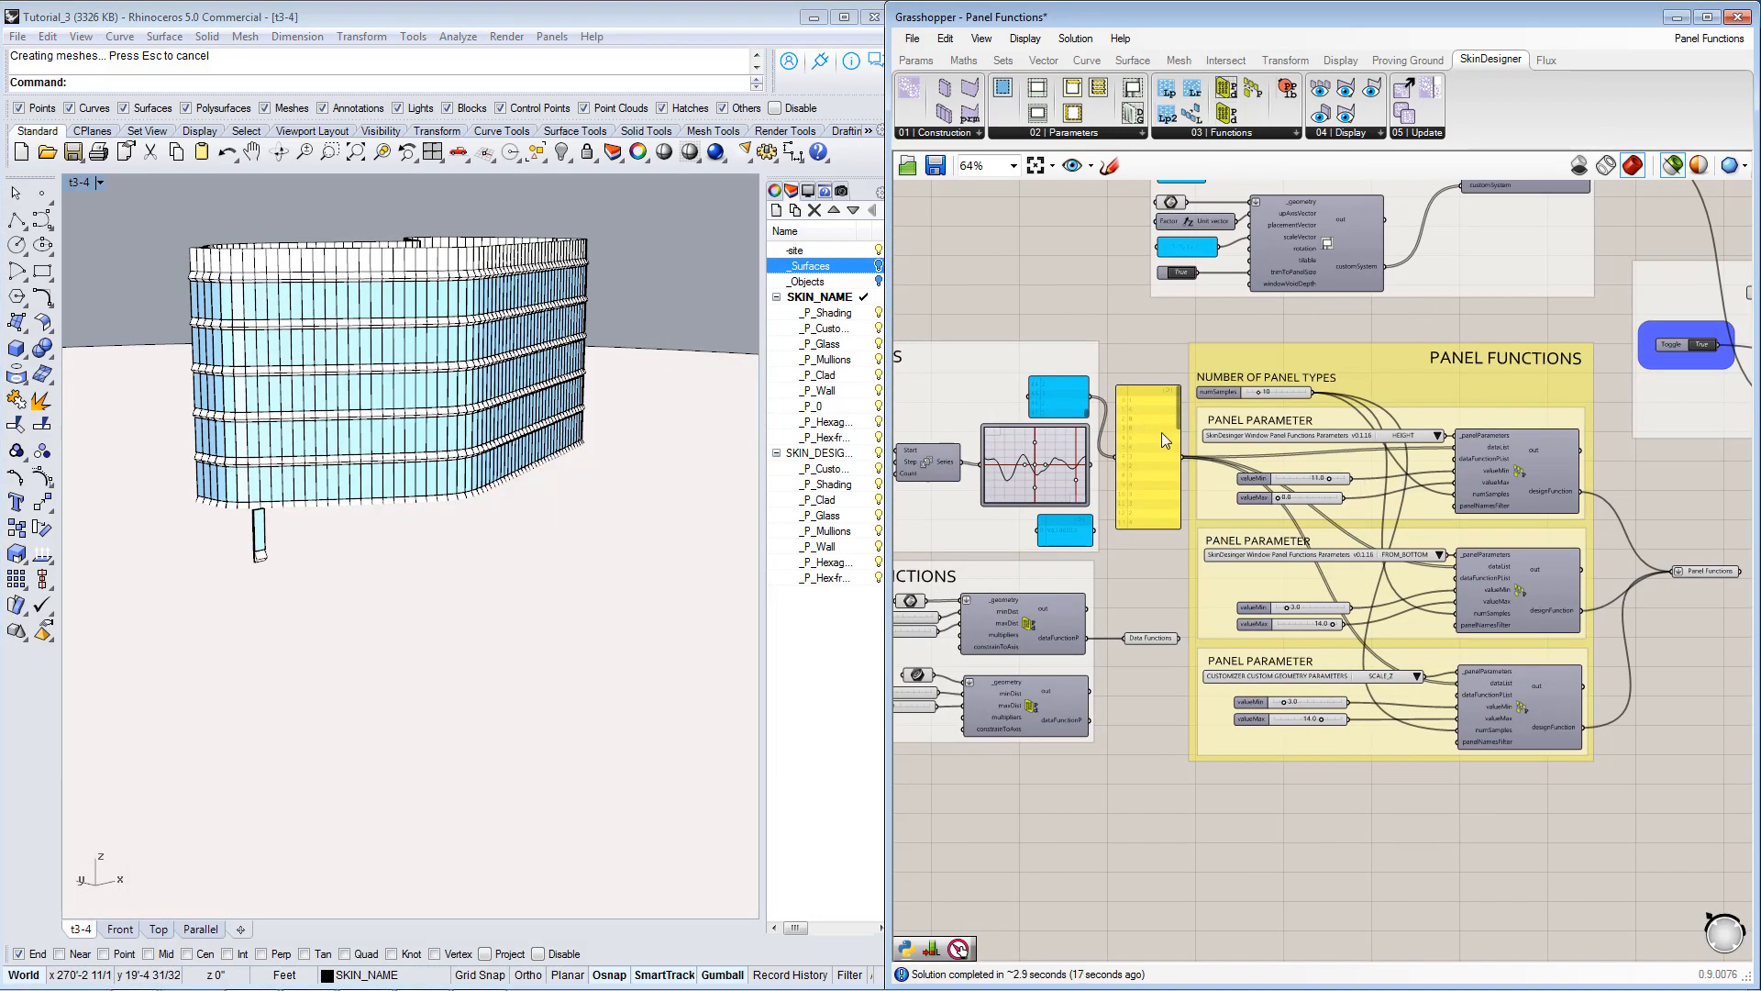
scroll(1556, 517, up, 3)
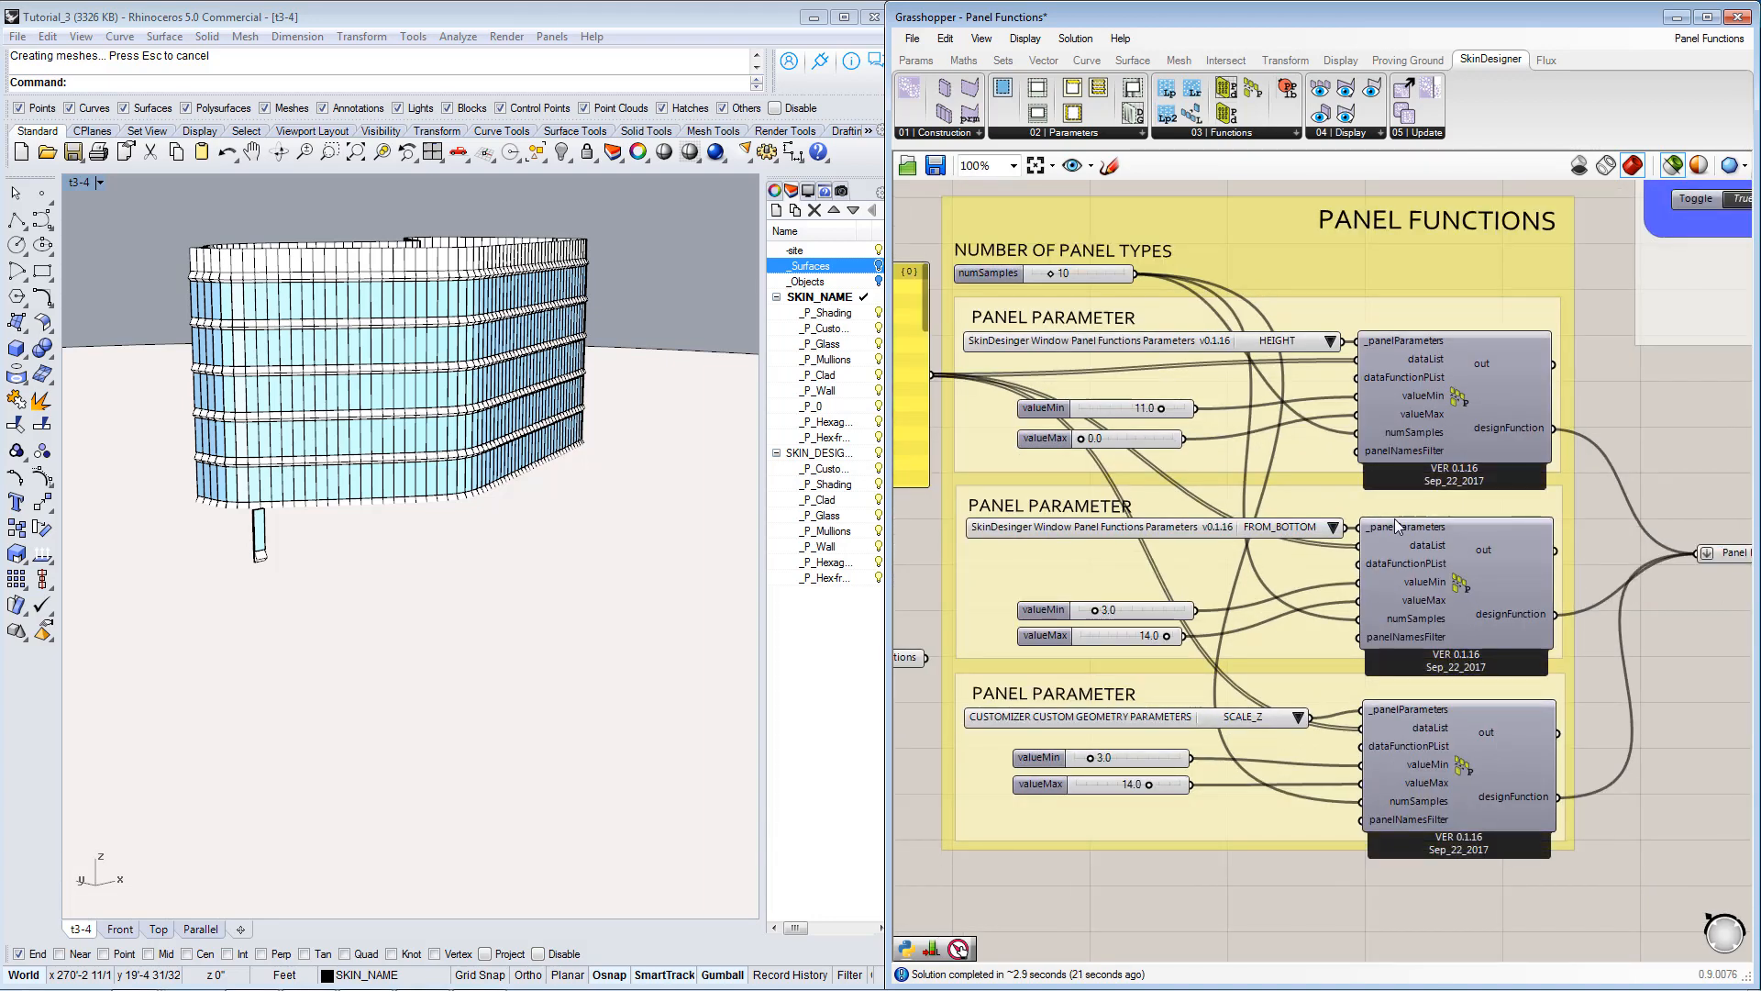
click(1198, 352)
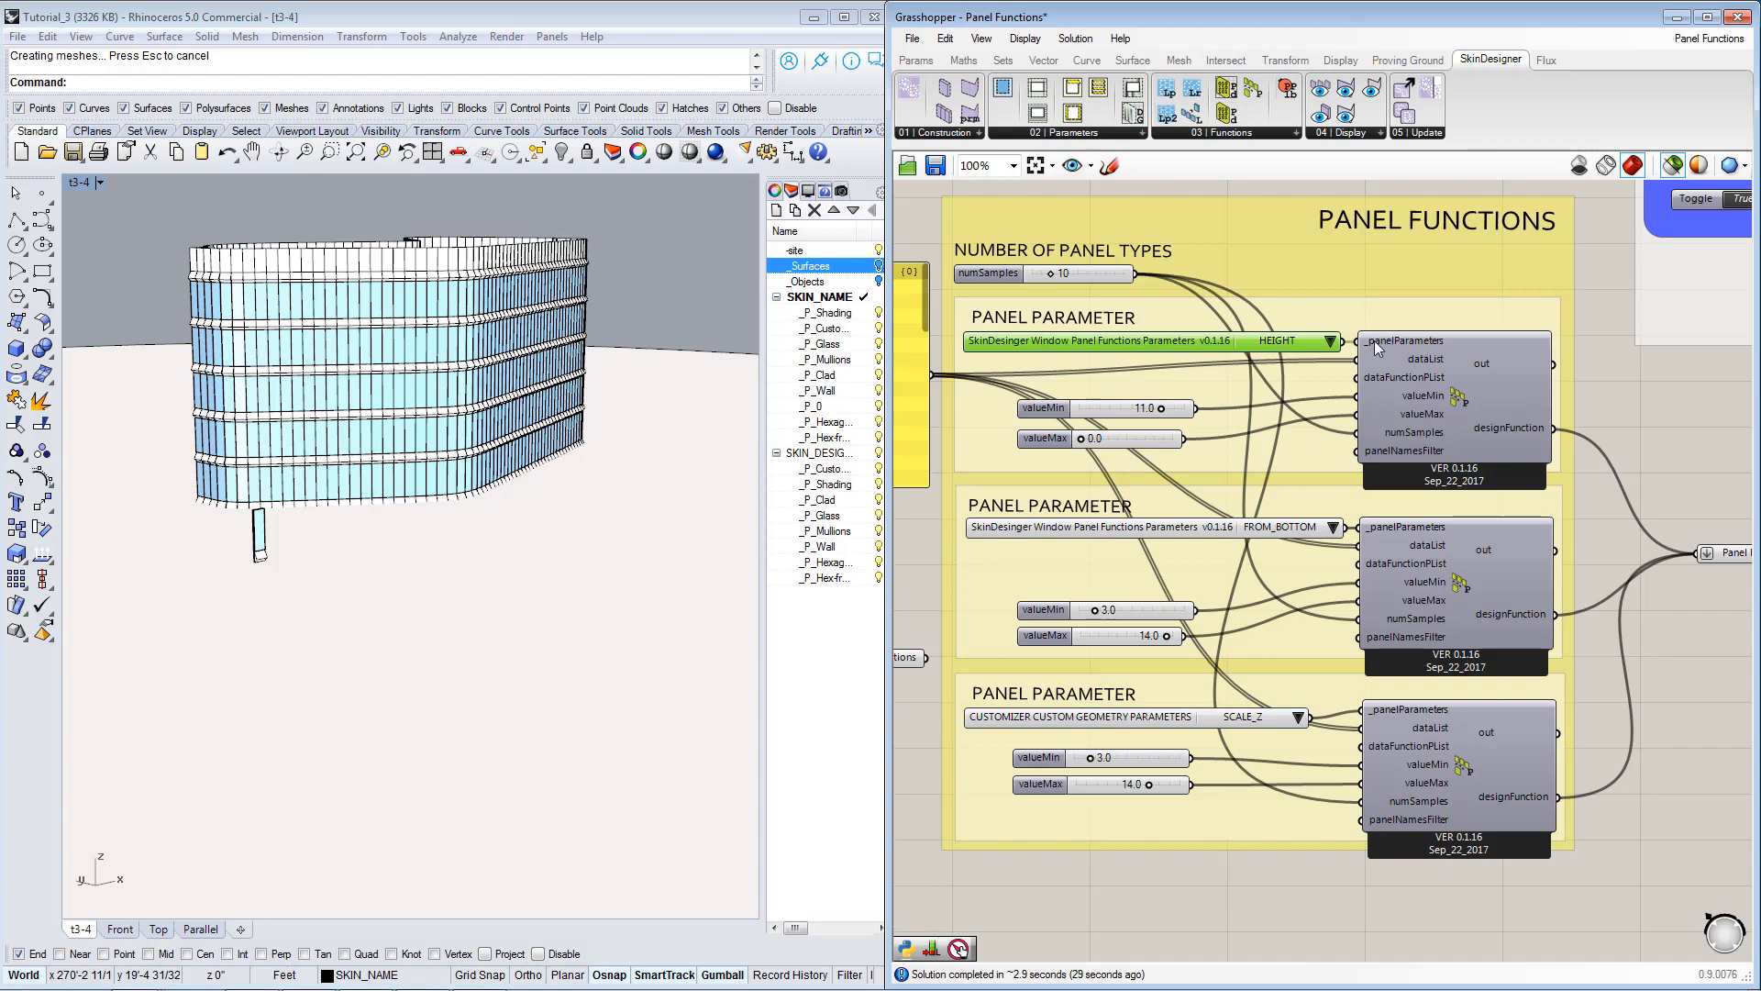
click(1460, 401)
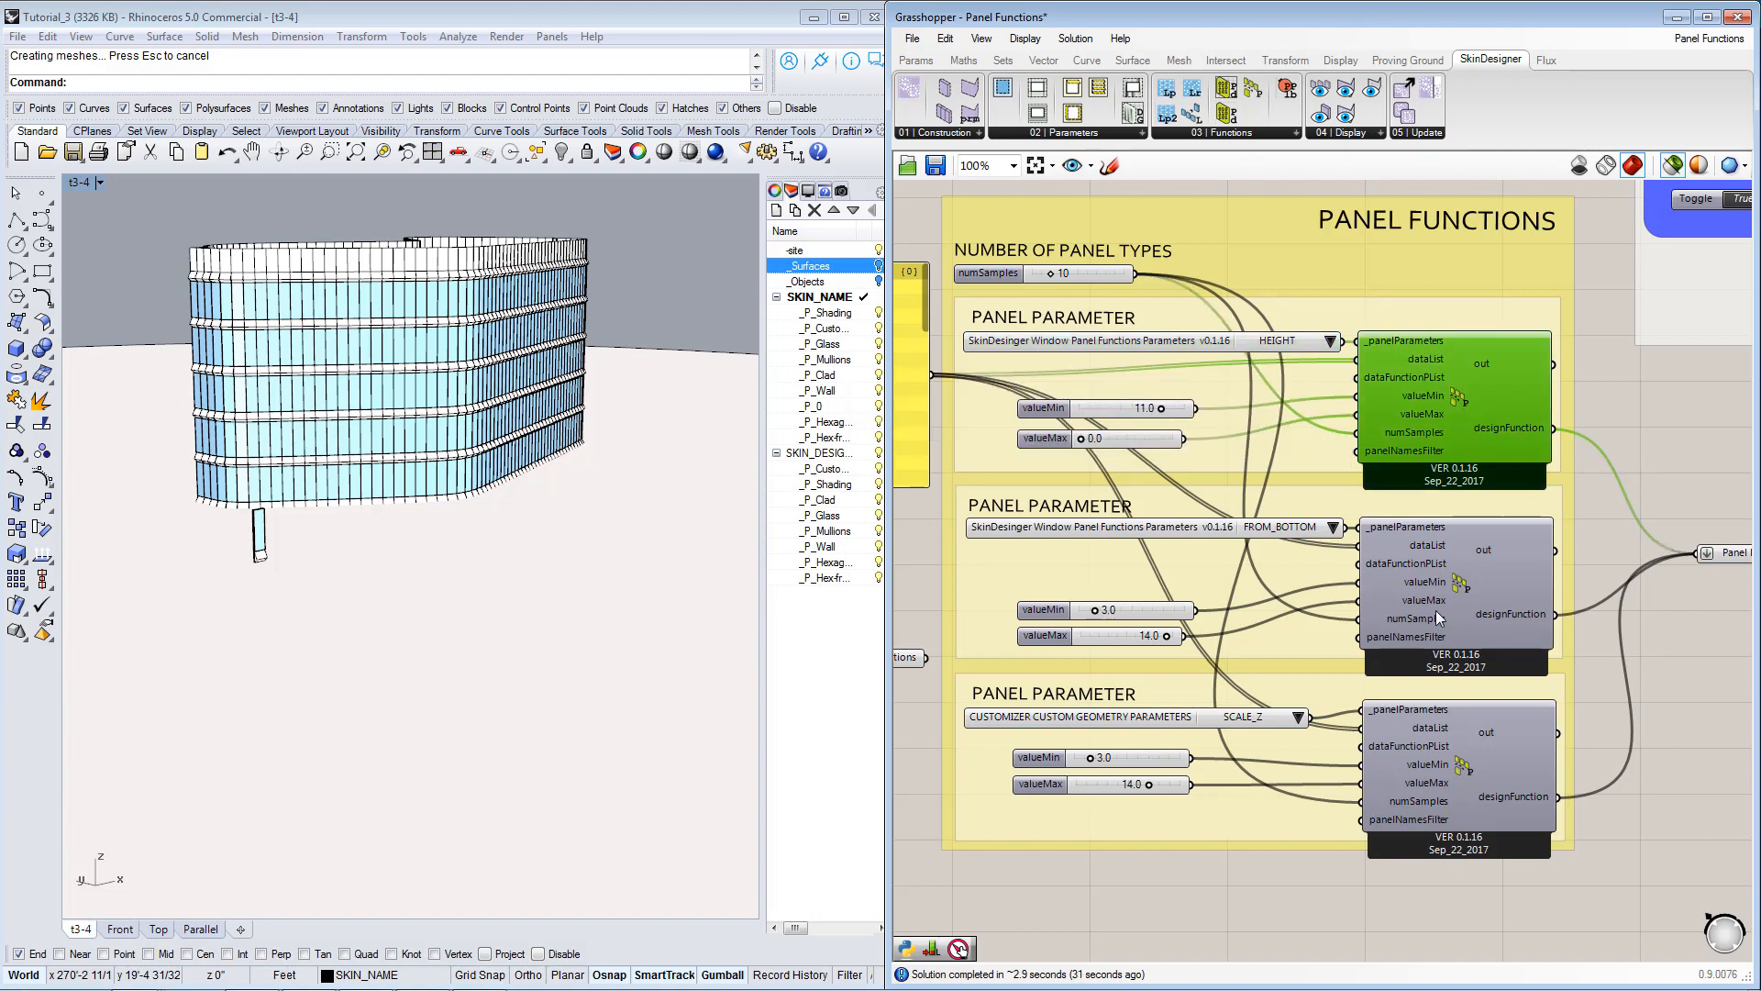
click(1438, 617)
click(1458, 744)
click(1456, 419)
Inspect the FROM_BOTTOM window parameter list and the SCALE_Z custom geometry parameter list.
click(1292, 537)
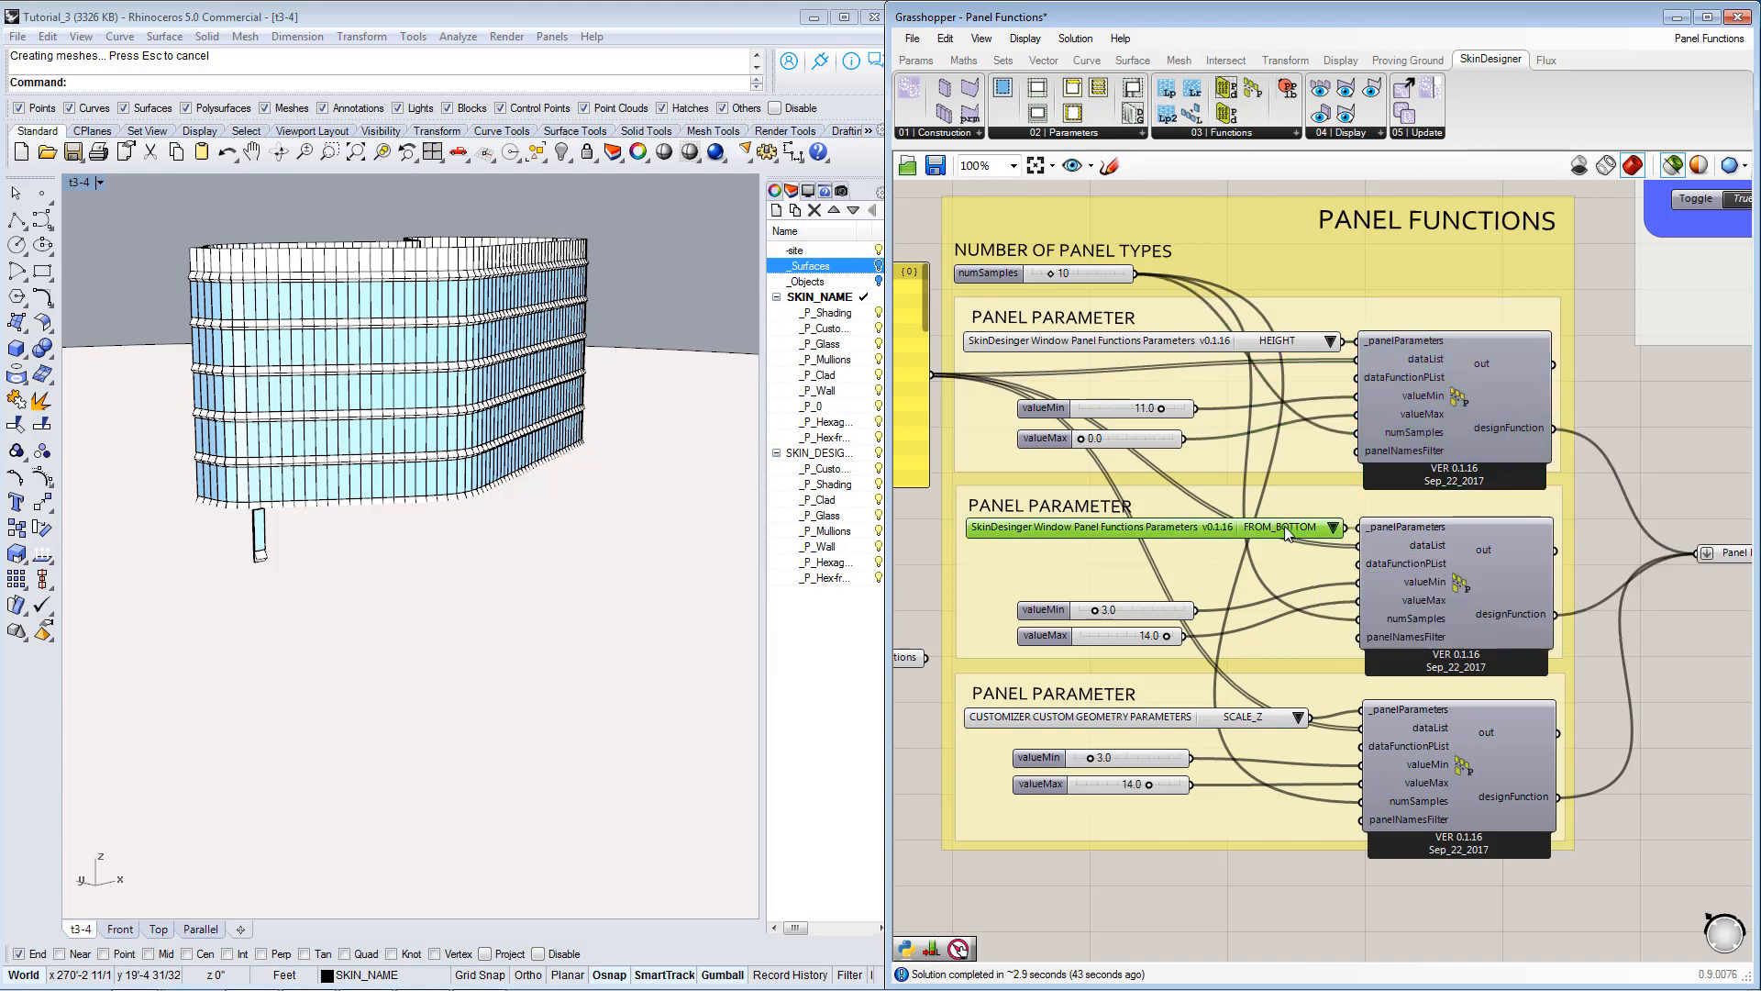
right_drag(1379, 723, 1378, 651)
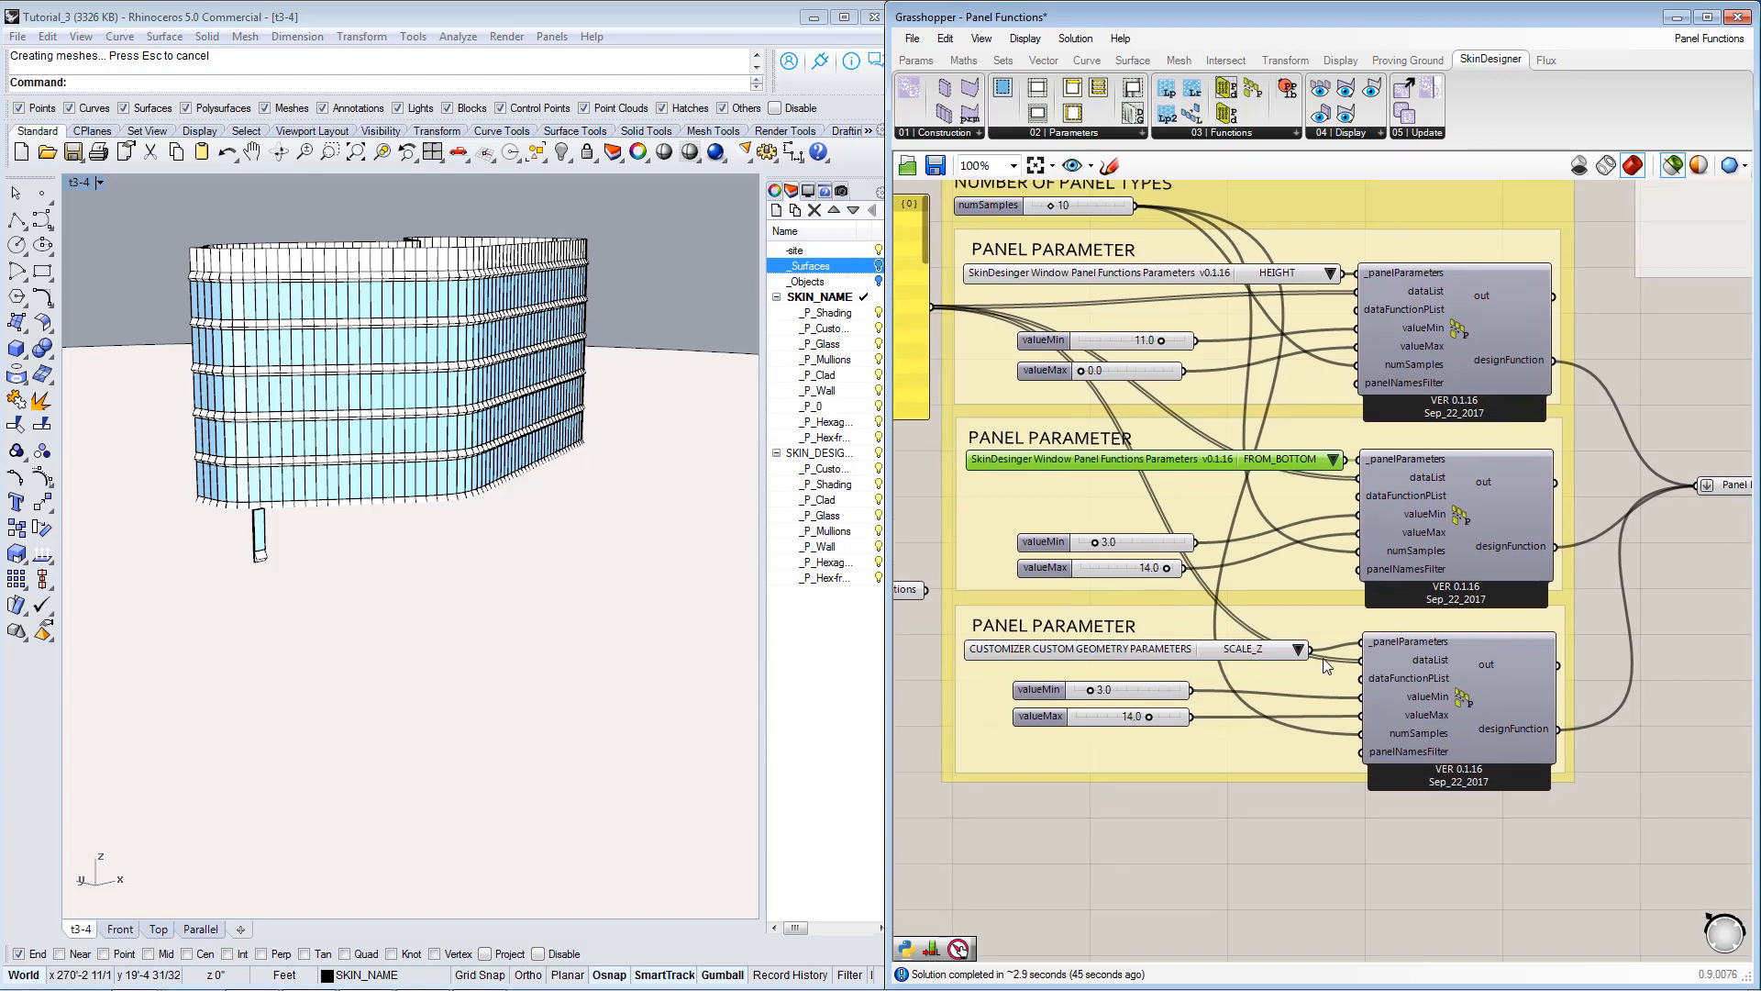
click(1237, 653)
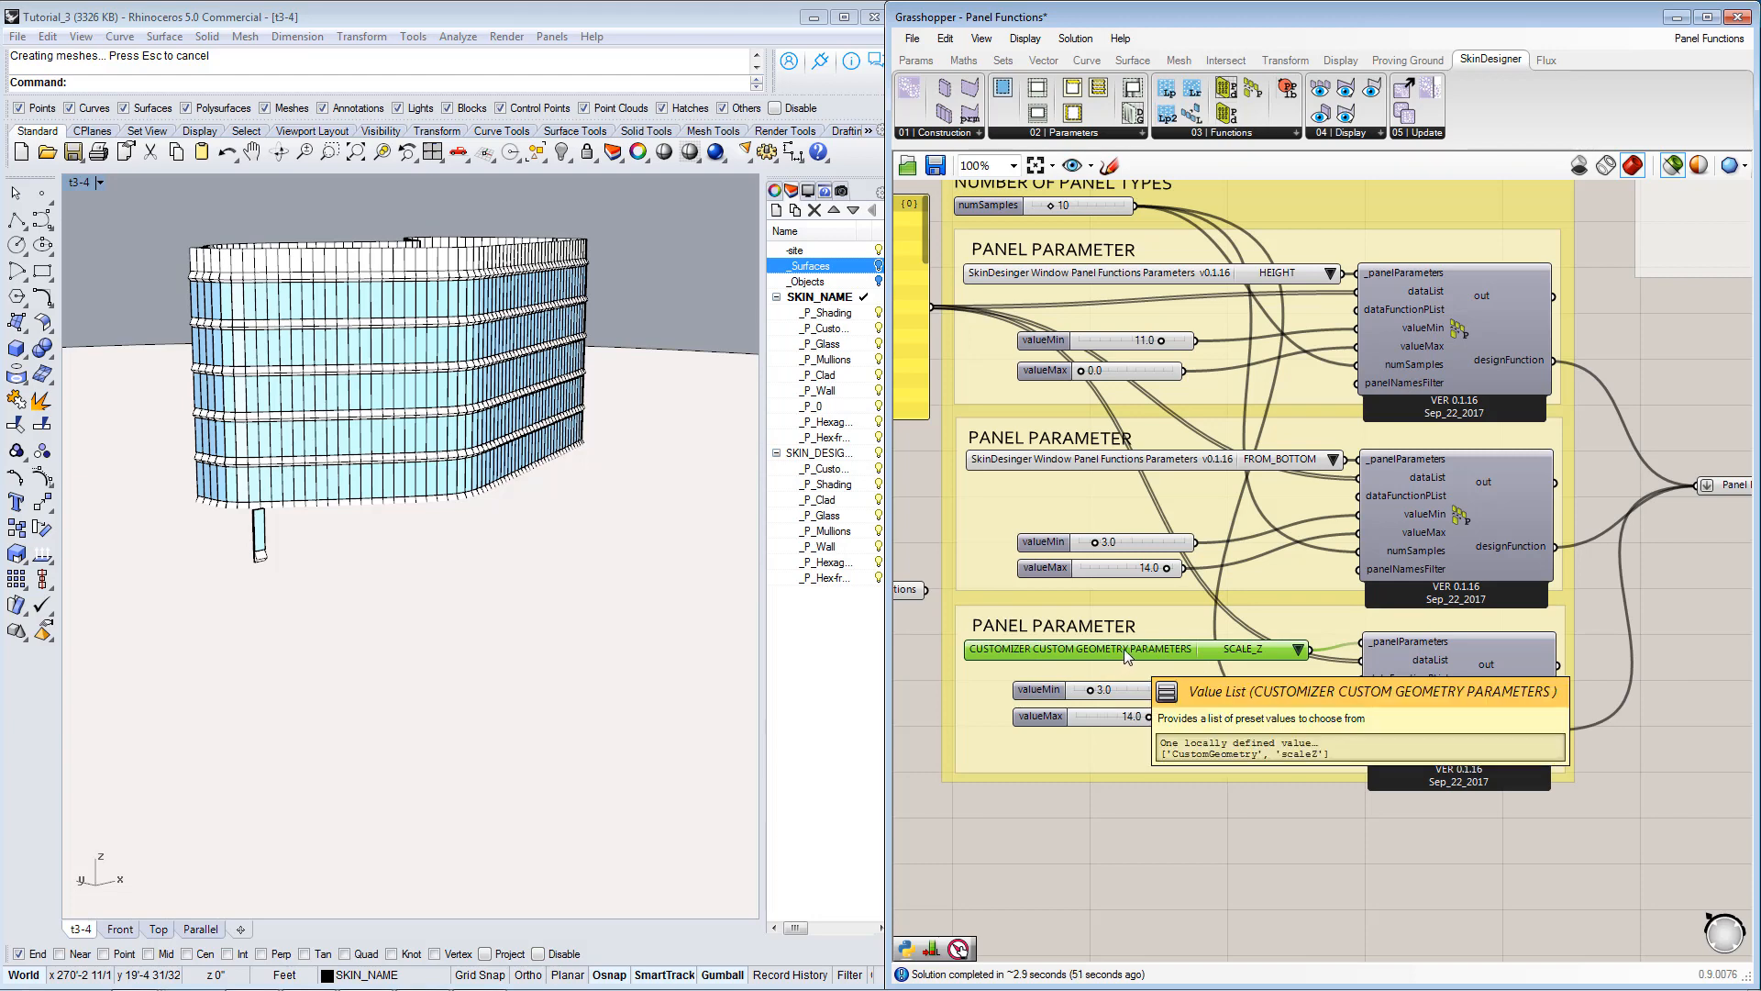
Inspect the valueMin and valueMax sliders that feed the HEIGHT panel function.
right_drag(1201, 524, 1279, 557)
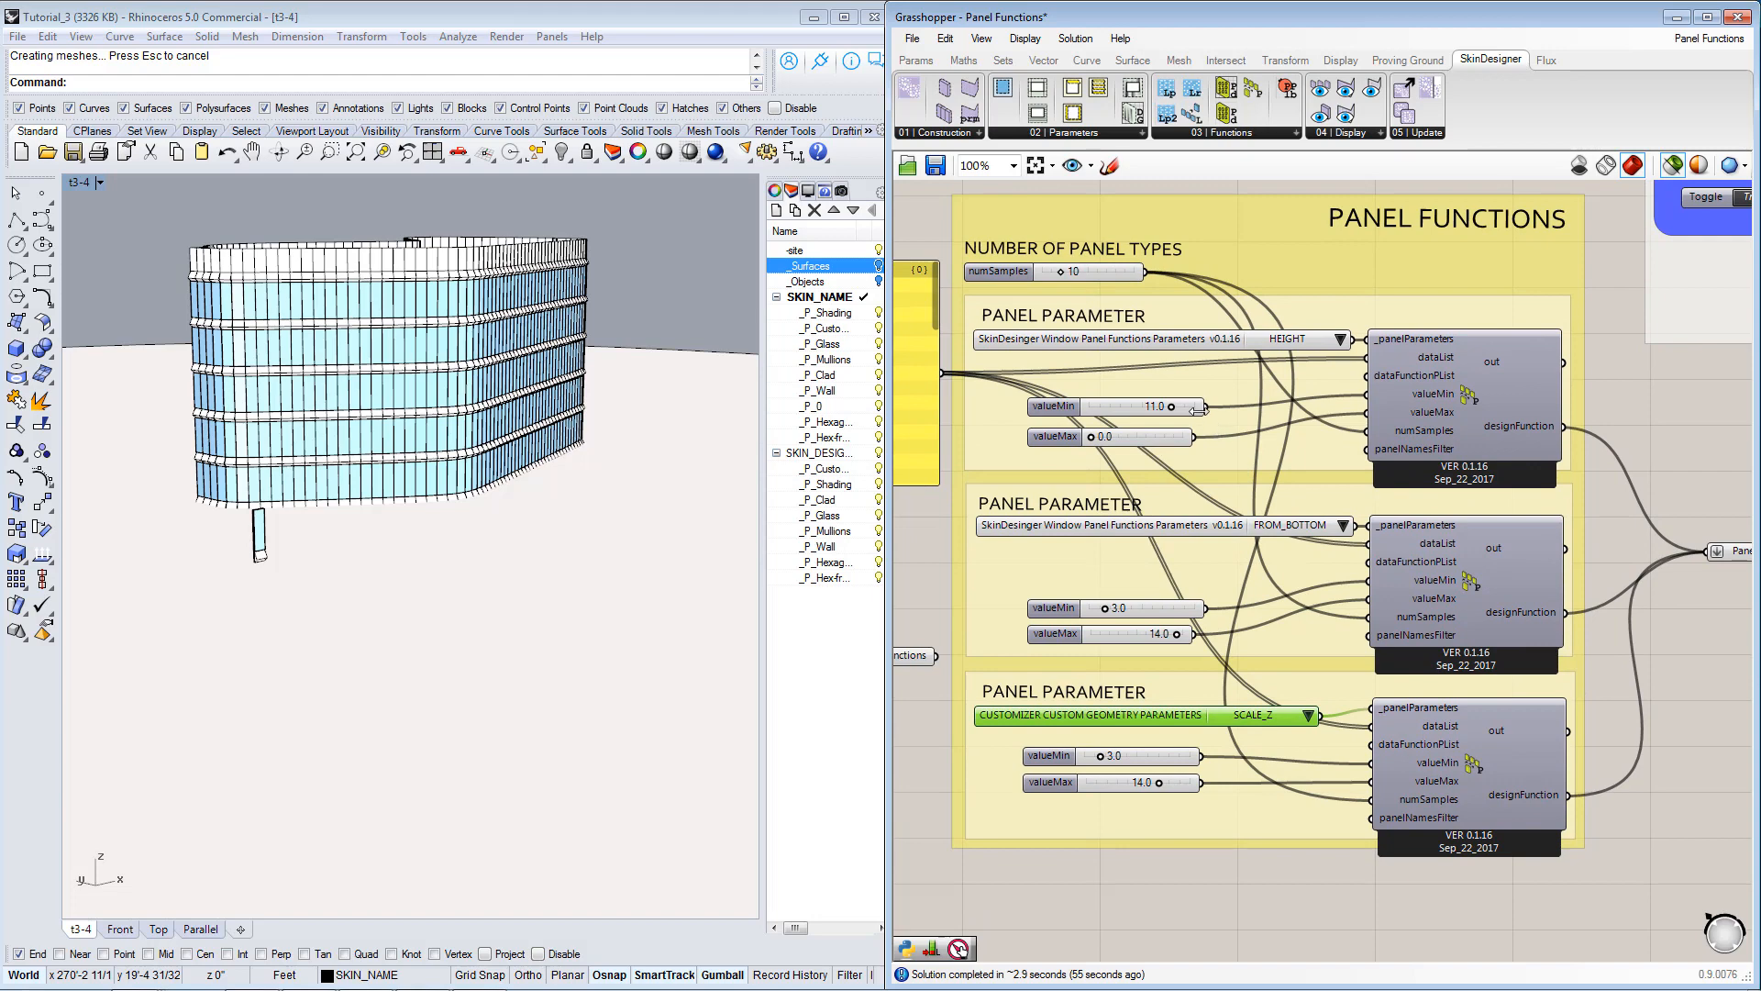
click(1142, 409)
click(1146, 442)
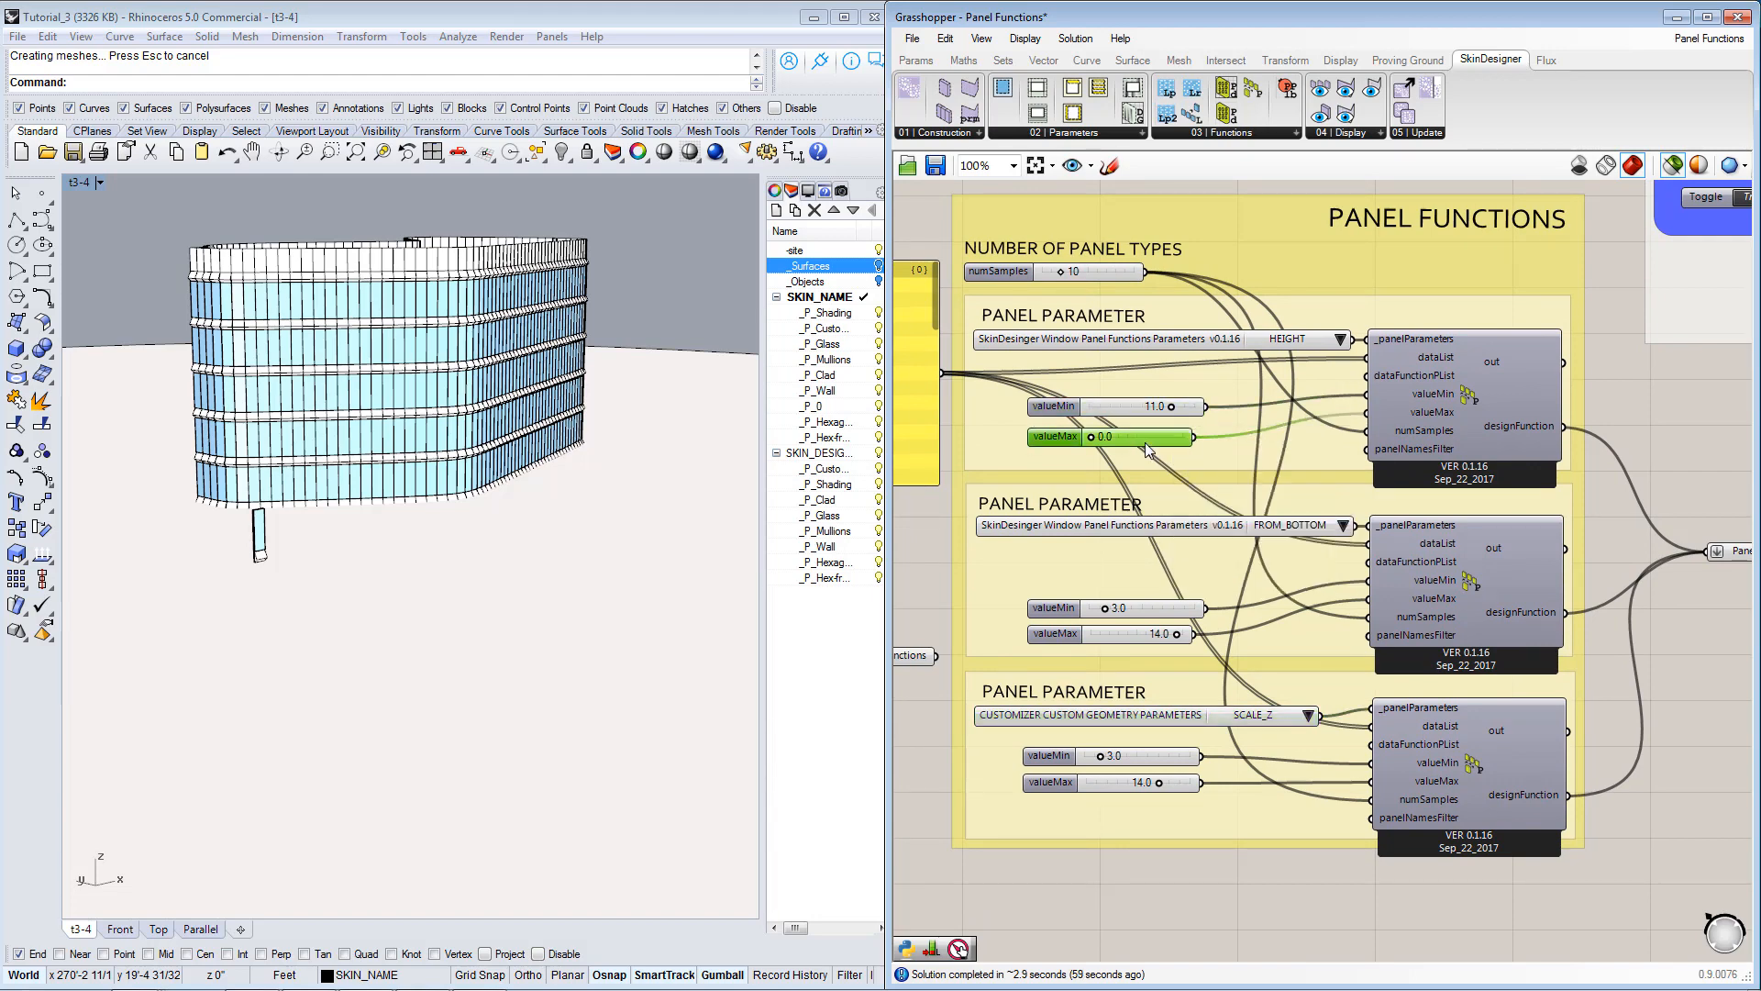
mouse_move(1433, 401)
right_drag(1134, 409, 1174, 407)
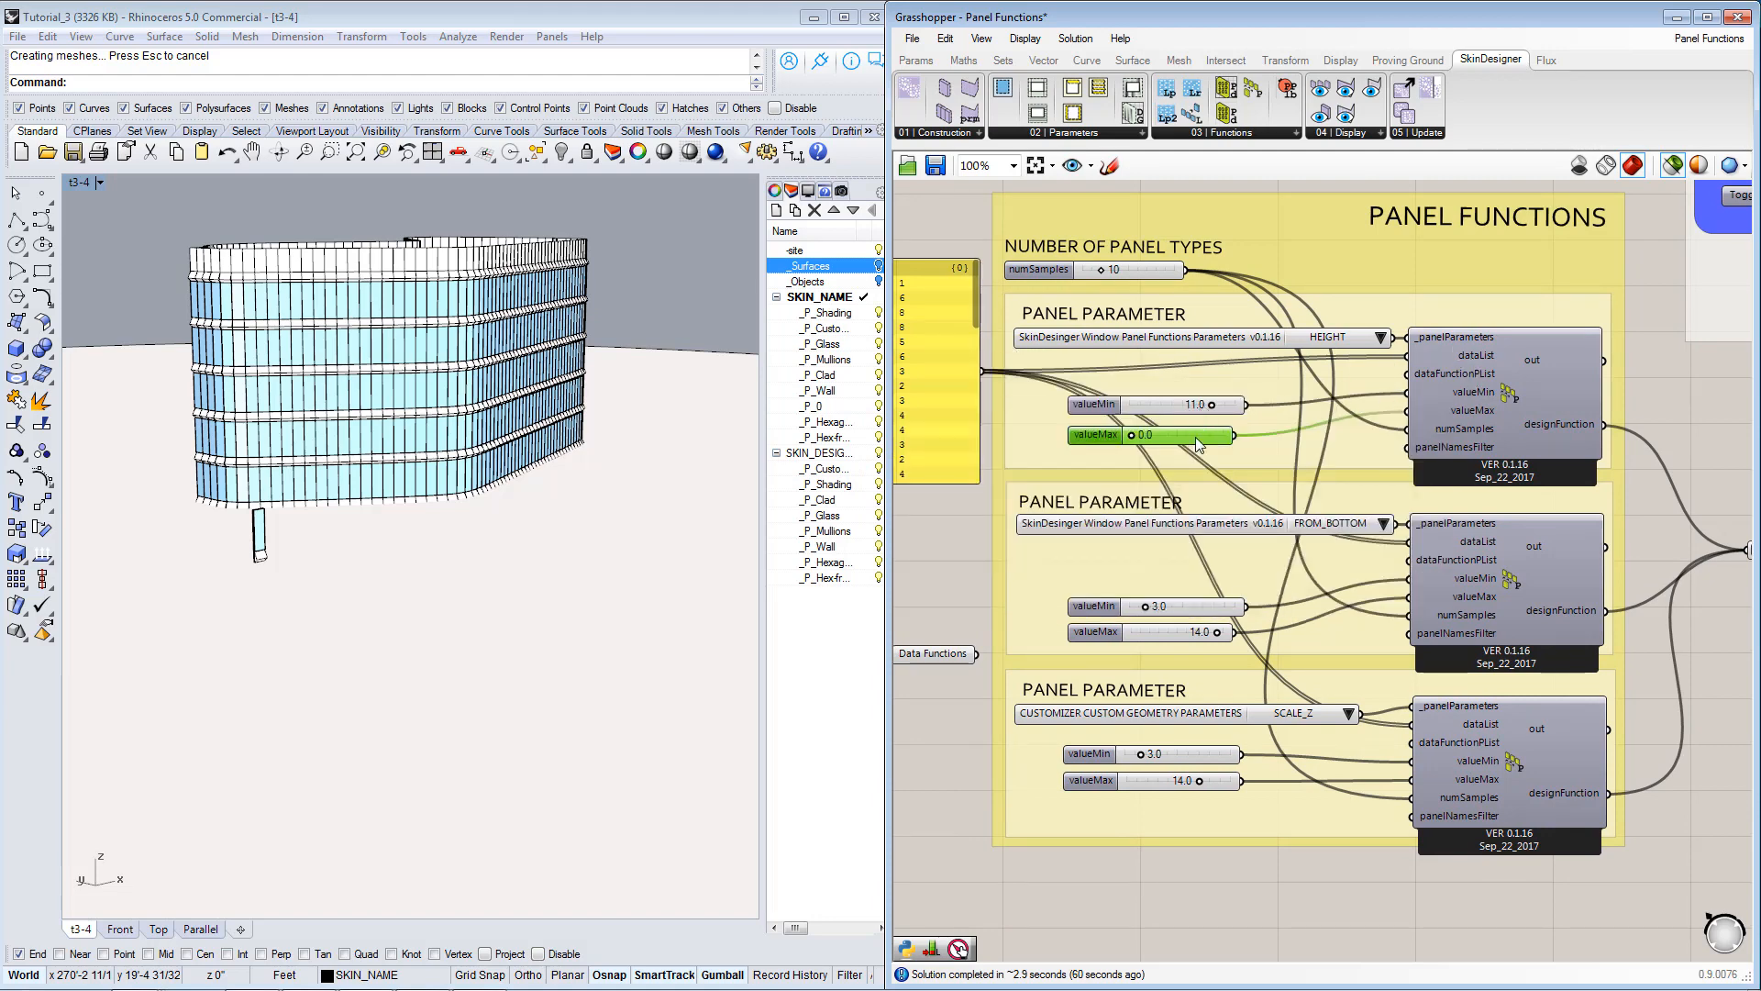
right_drag(1192, 462, 1264, 461)
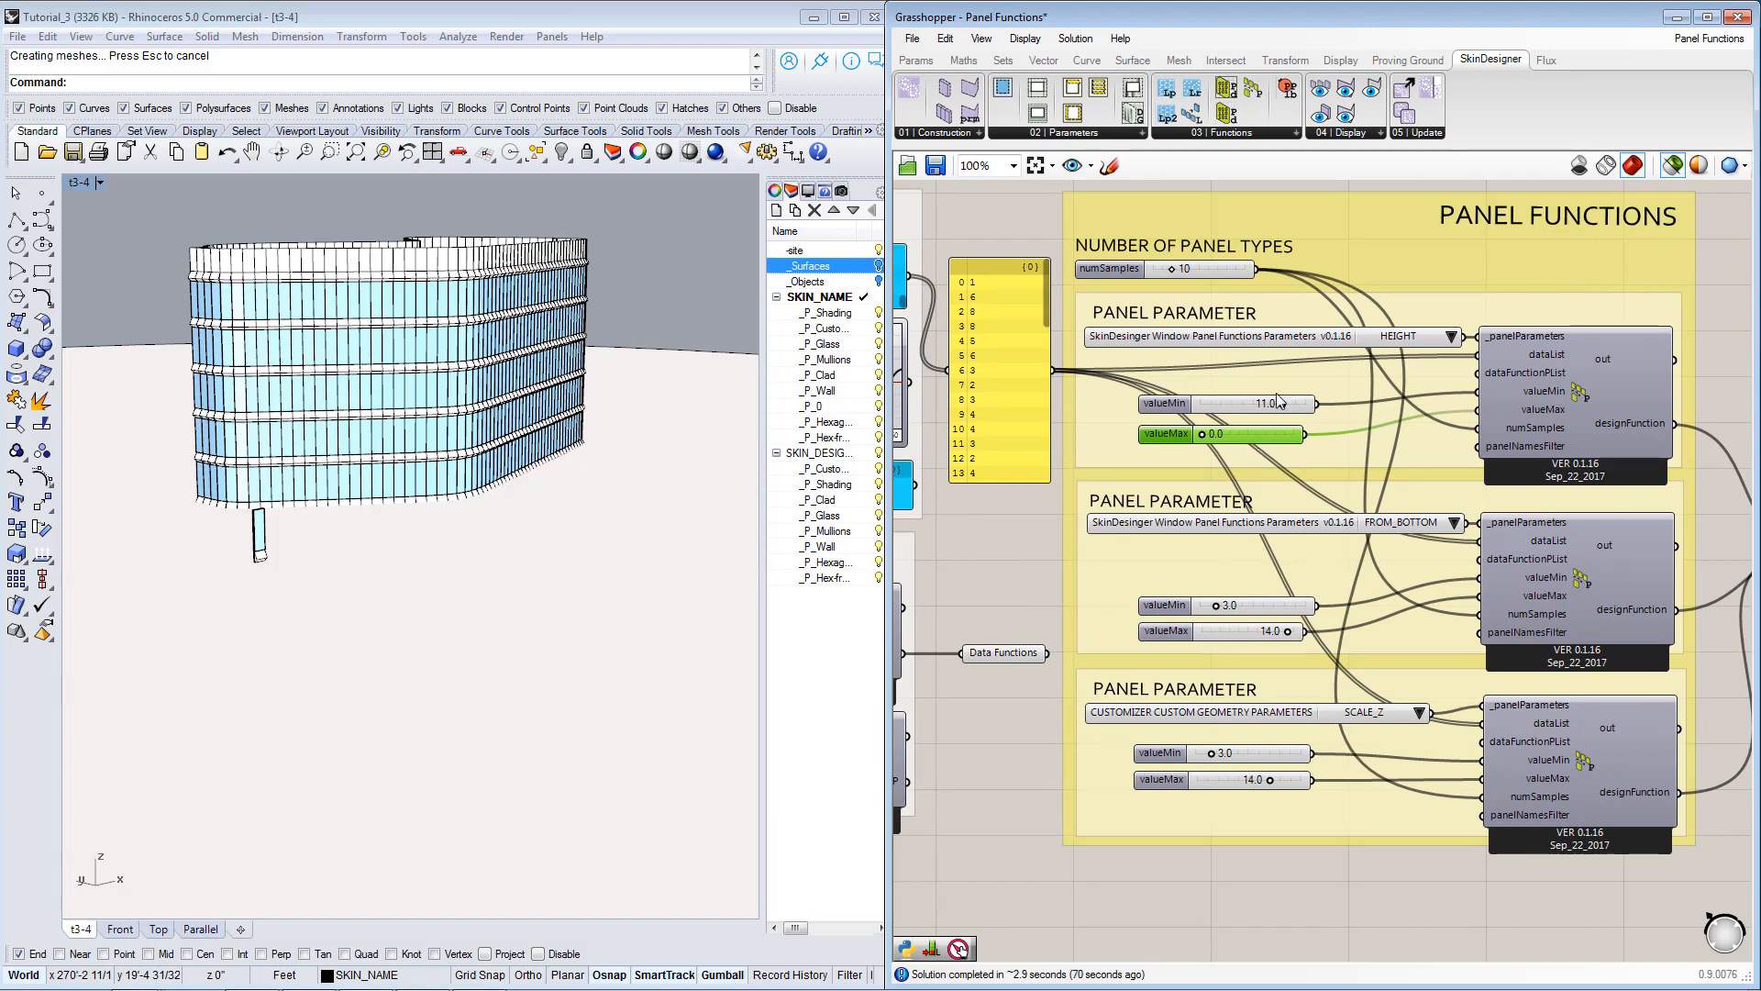
Inspect the valueMin and valueMax sliders of the FROM_BOTTOM and SCALE_Z panel functions.
click(1263, 607)
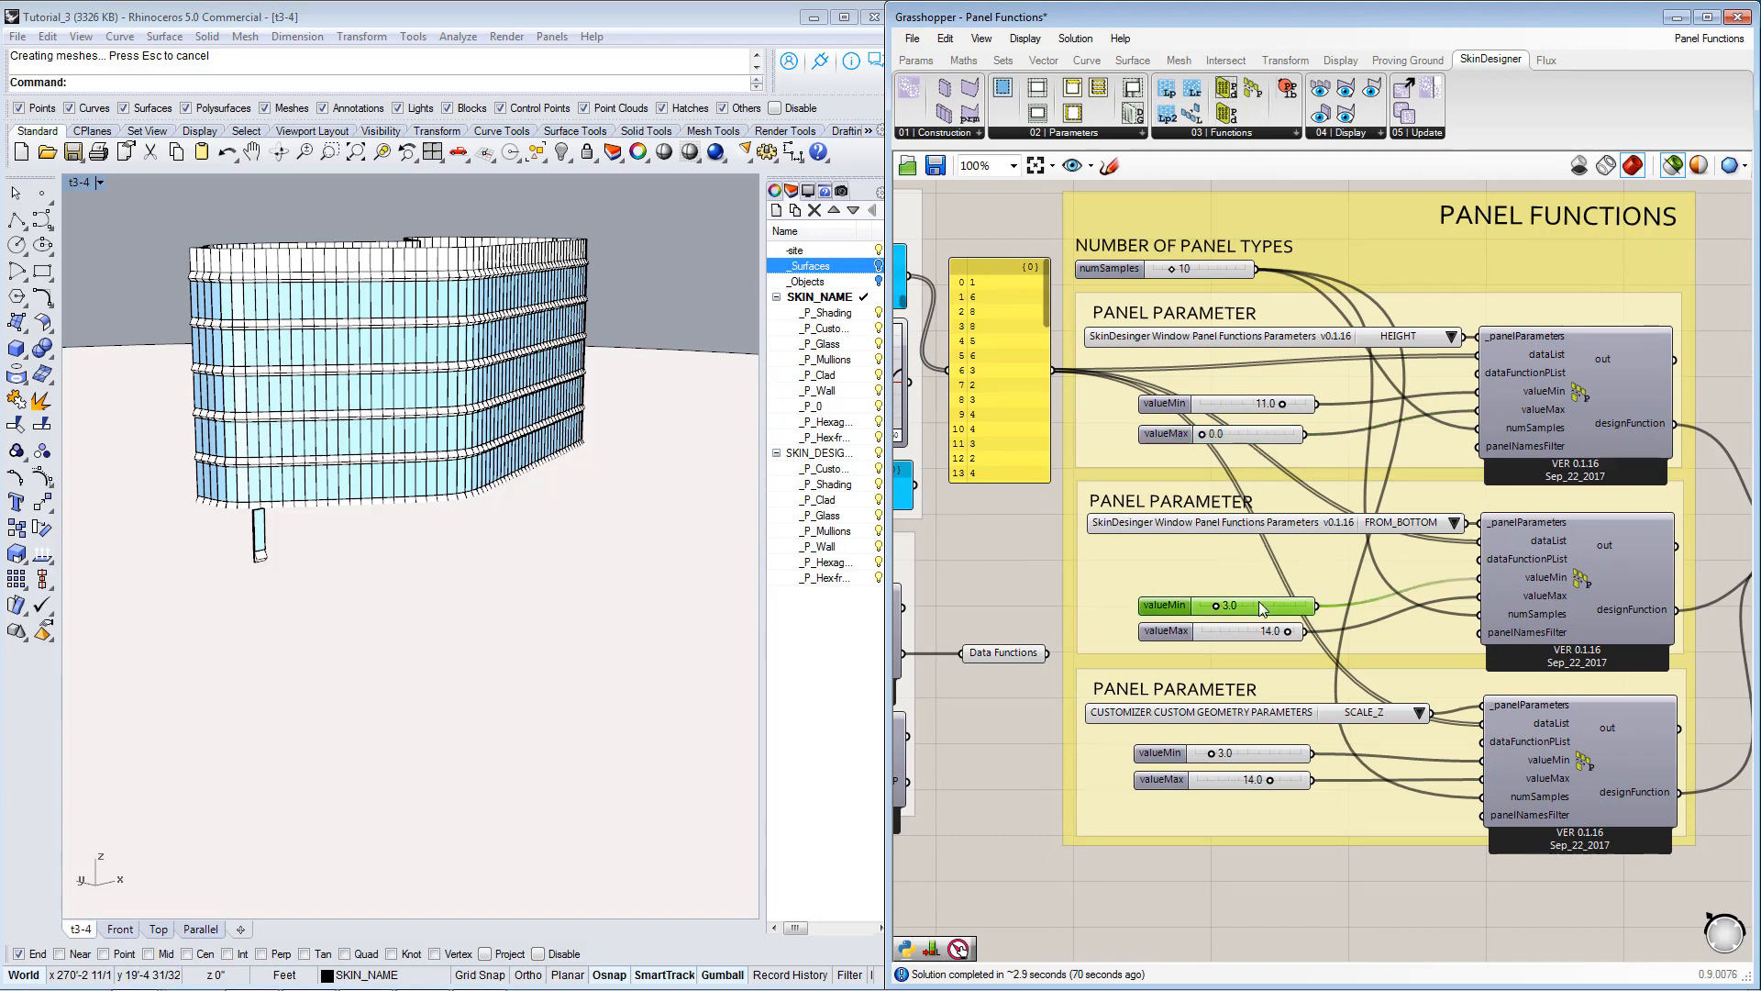
click(1255, 635)
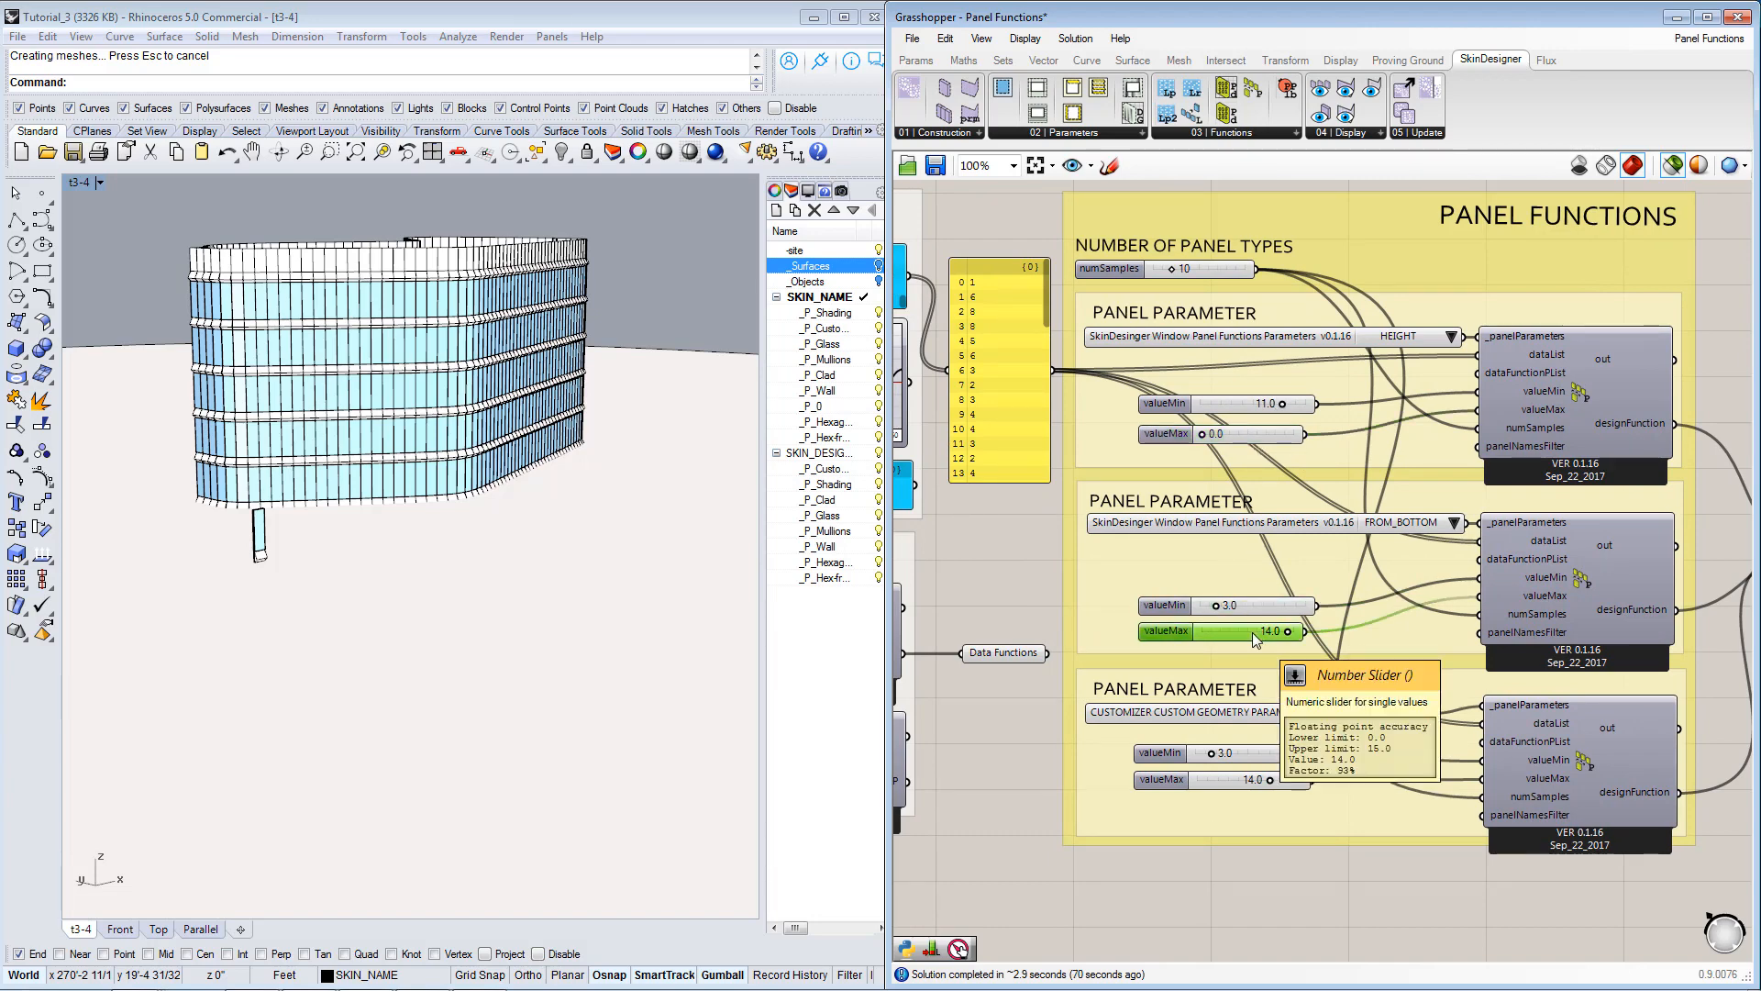
right_drag(1297, 715, 1303, 649)
click(1266, 675)
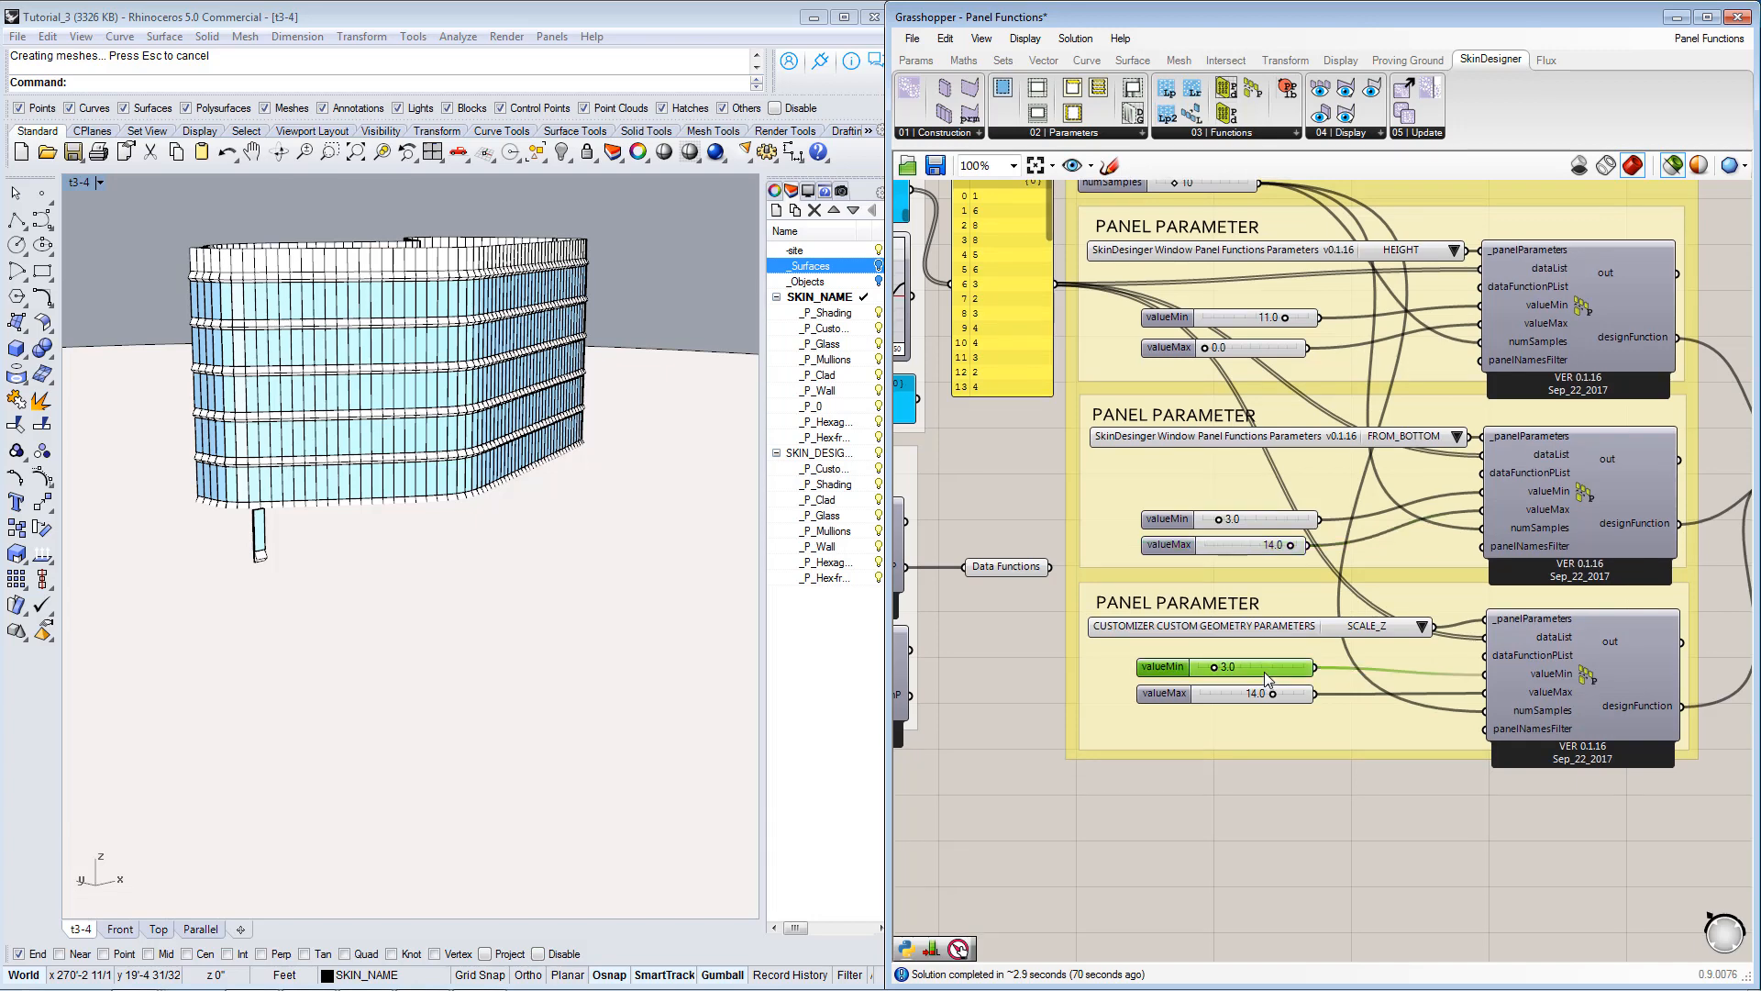
click(1252, 694)
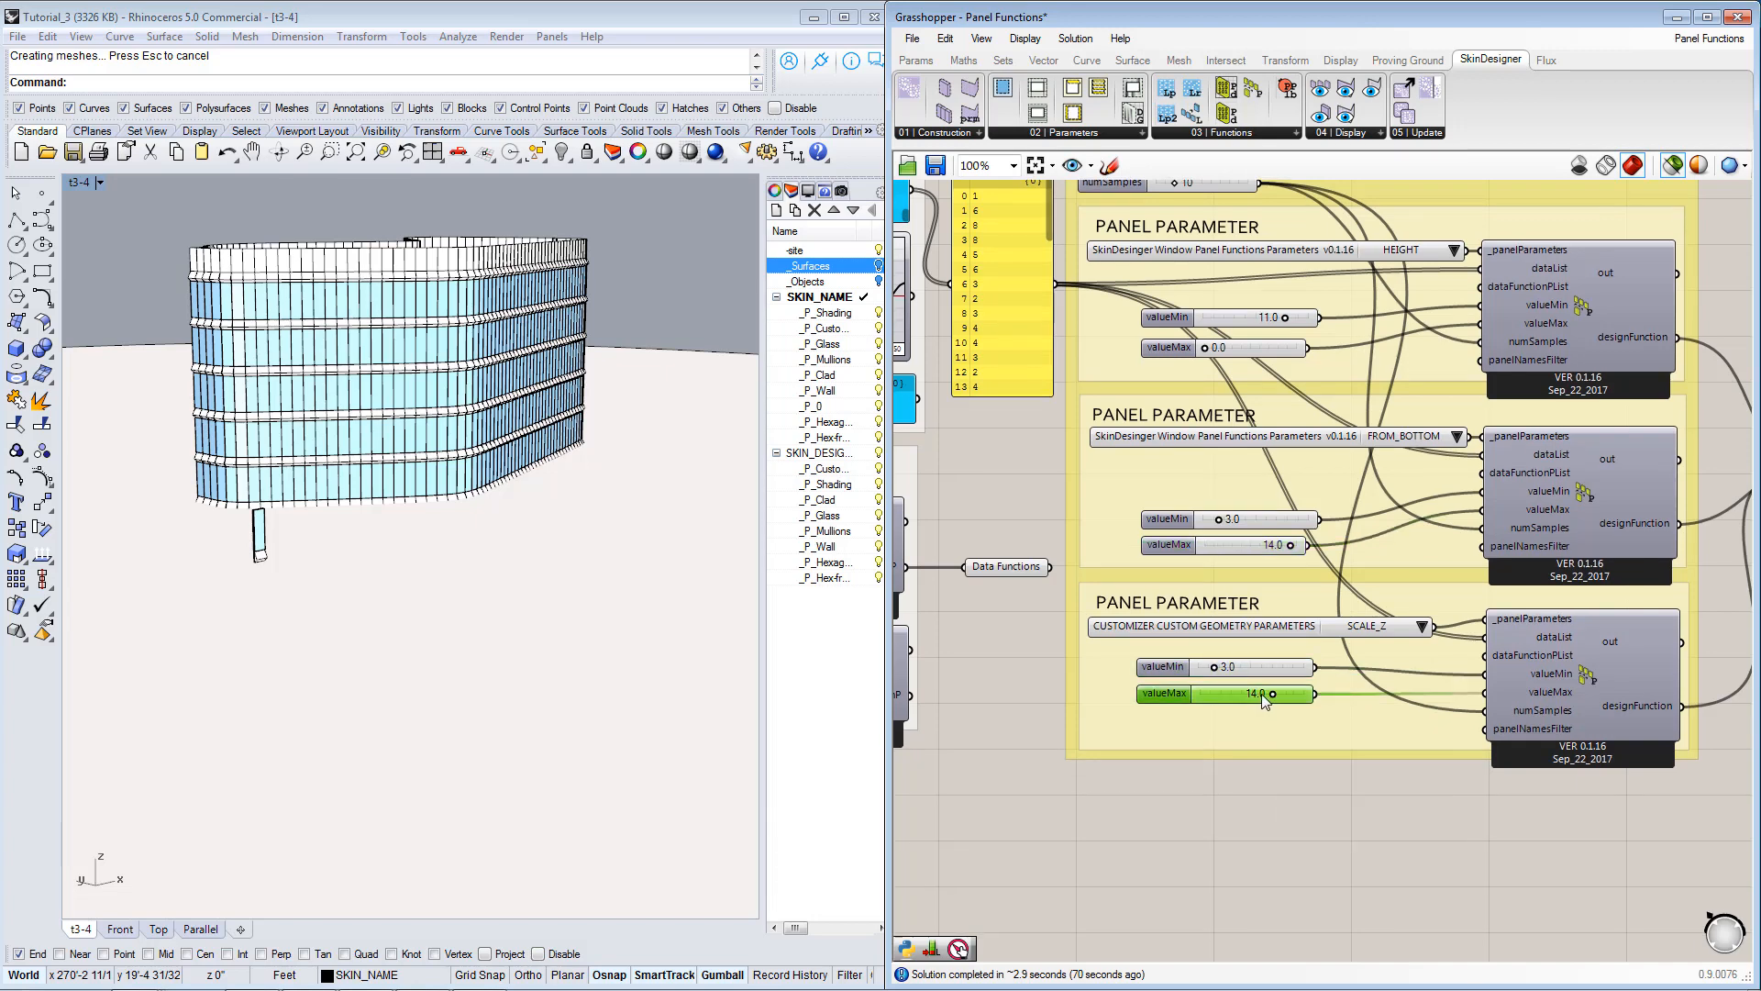
Relate the values in the yellow data list to the HEIGHT function's valueMin and valueMax sliders.
right_drag(1299, 613, 1296, 631)
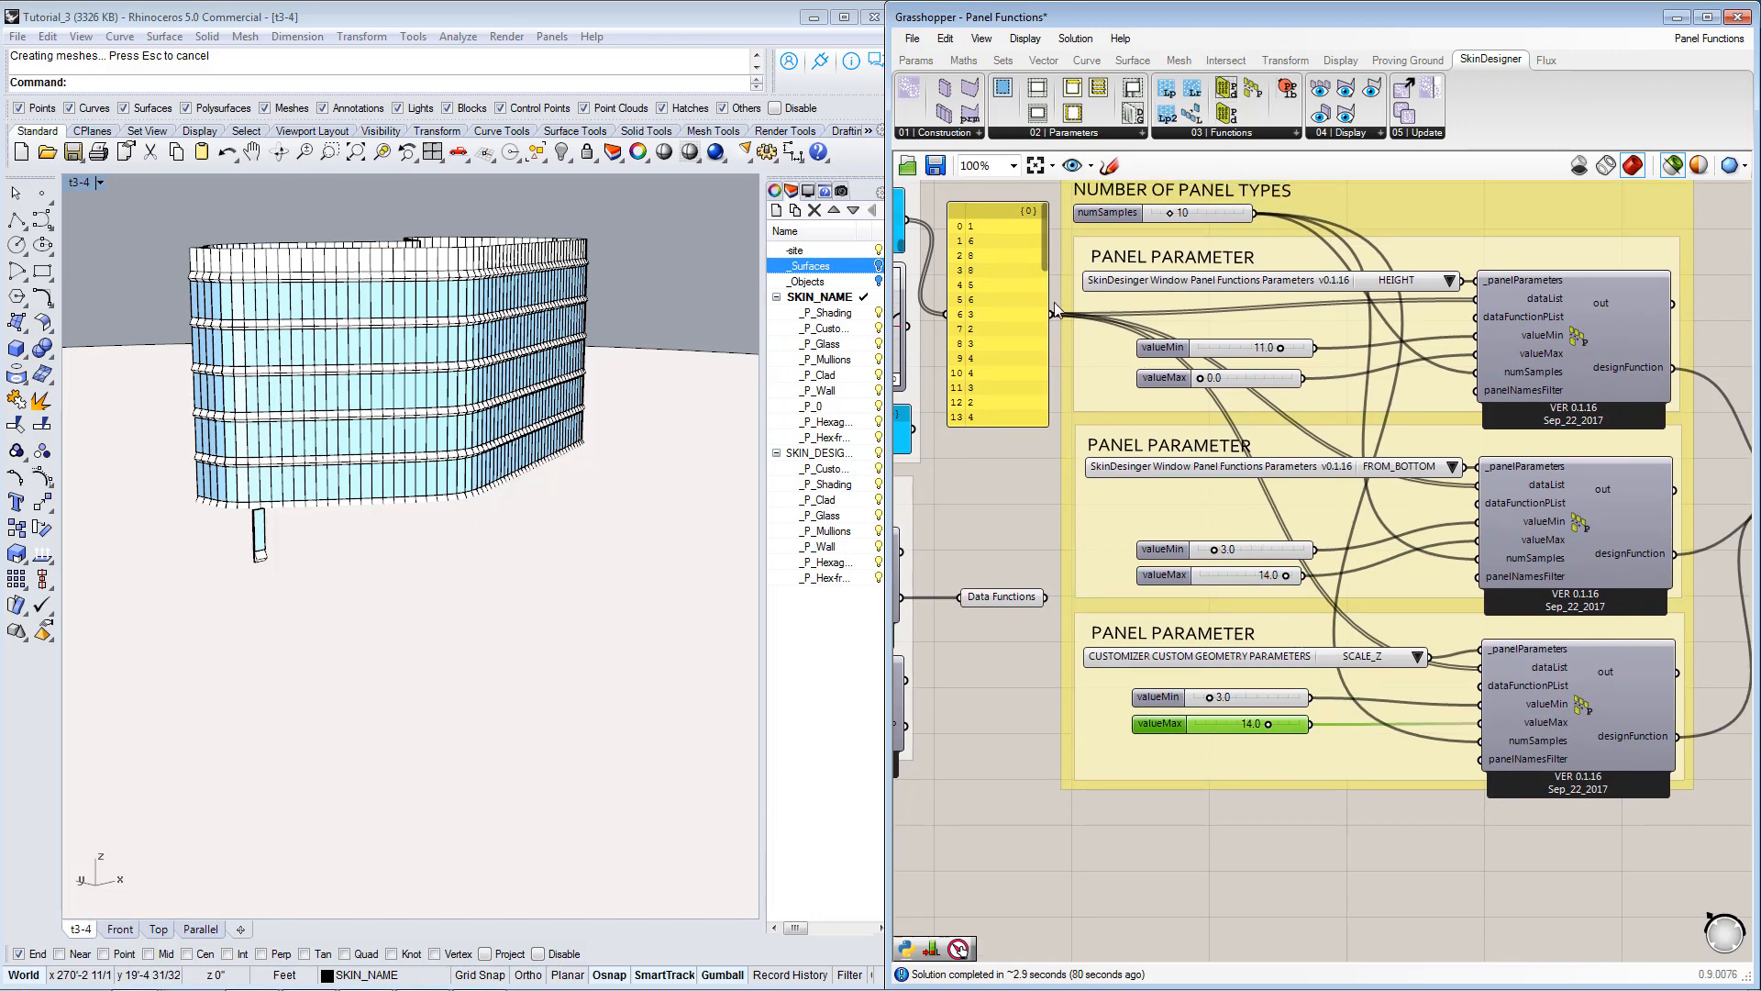
right_drag(1313, 641, 1308, 619)
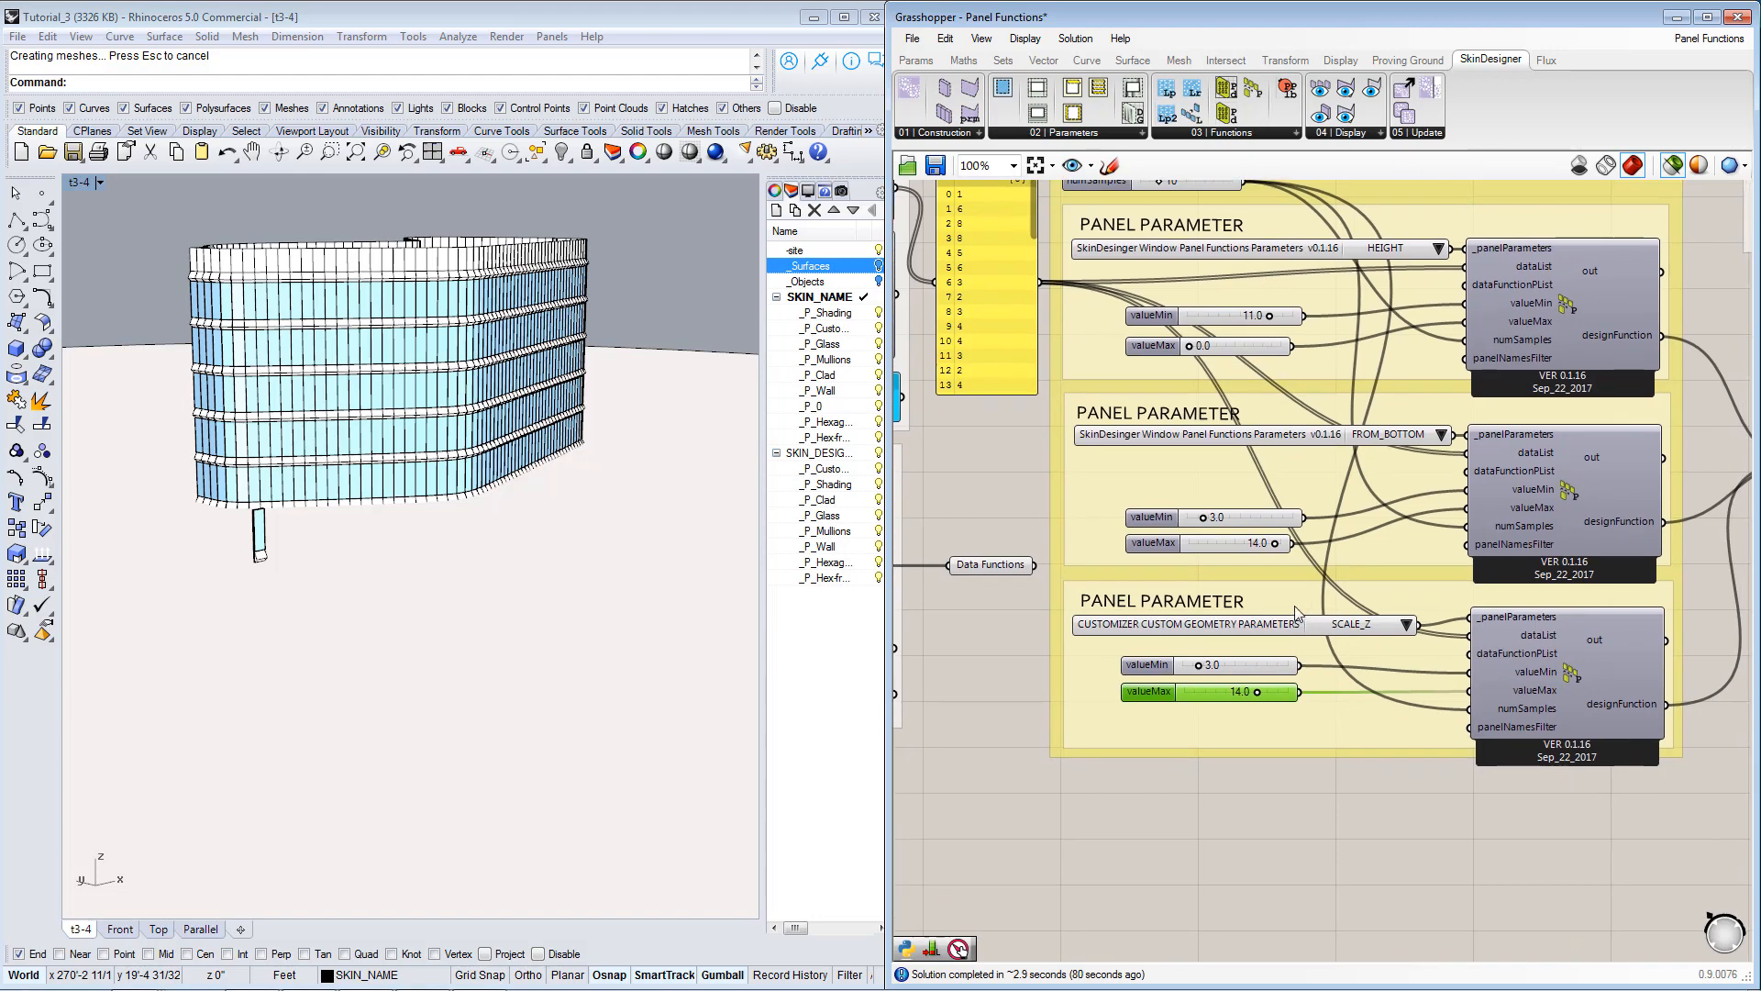
scroll(1284, 582, up, 2)
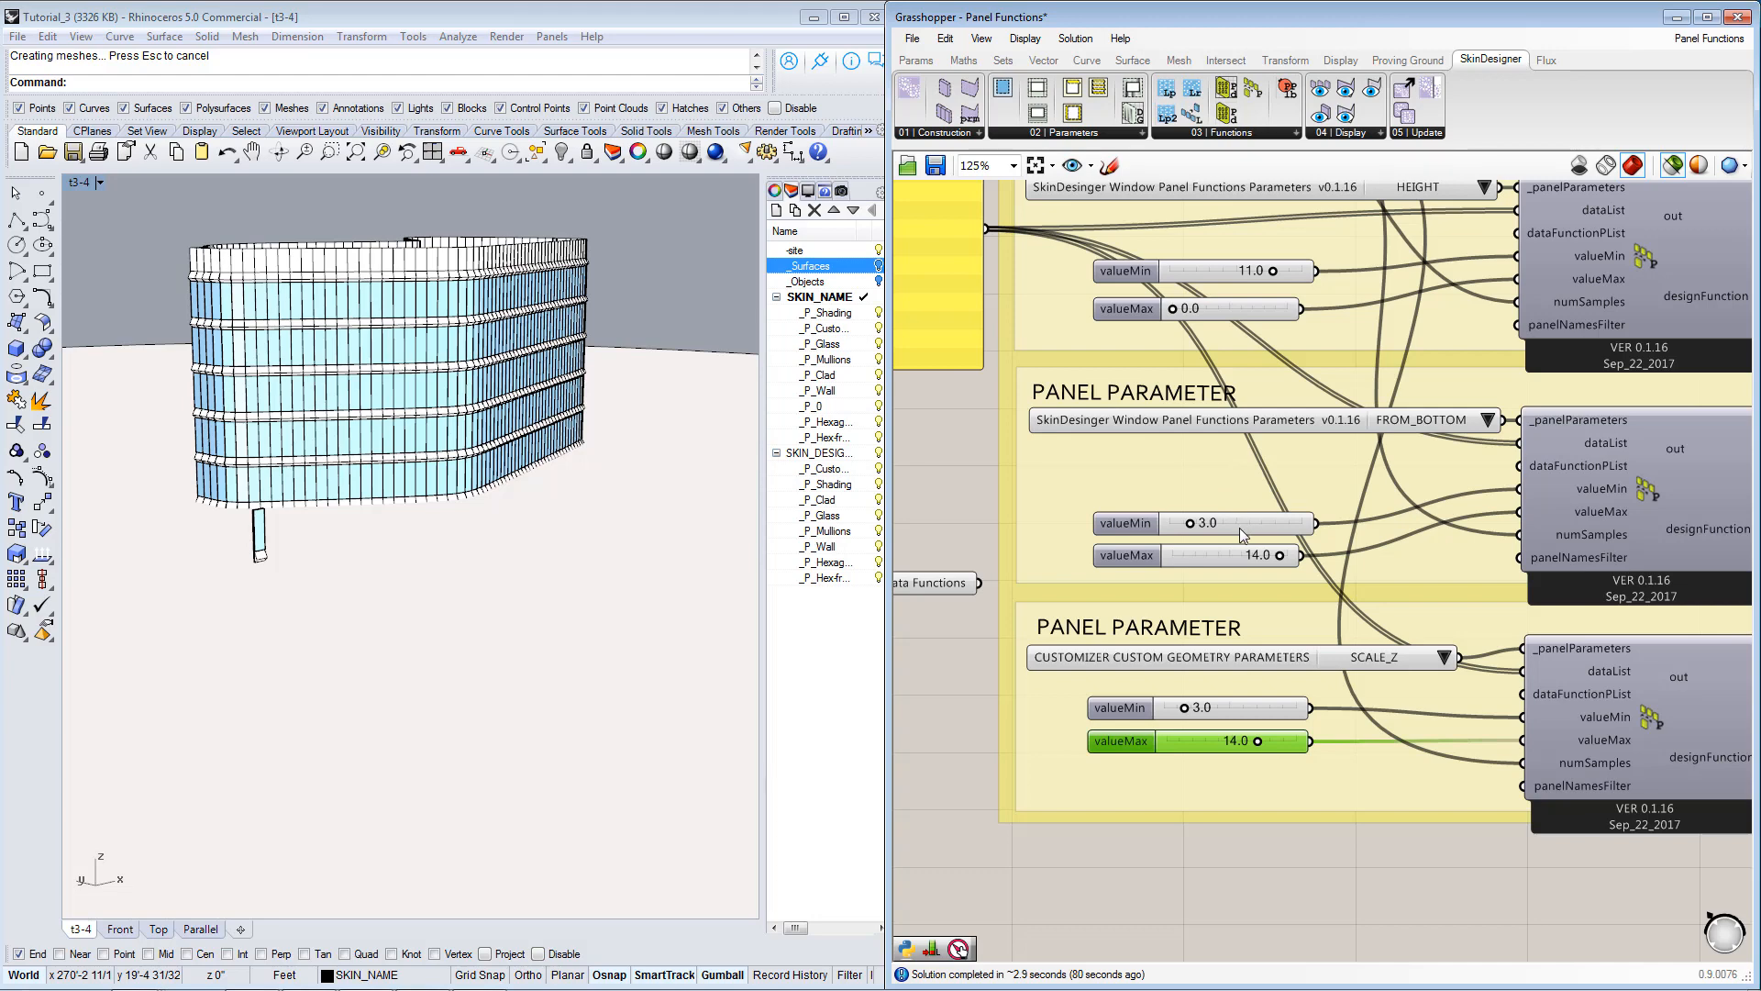
right_drag(1206, 275, 1258, 337)
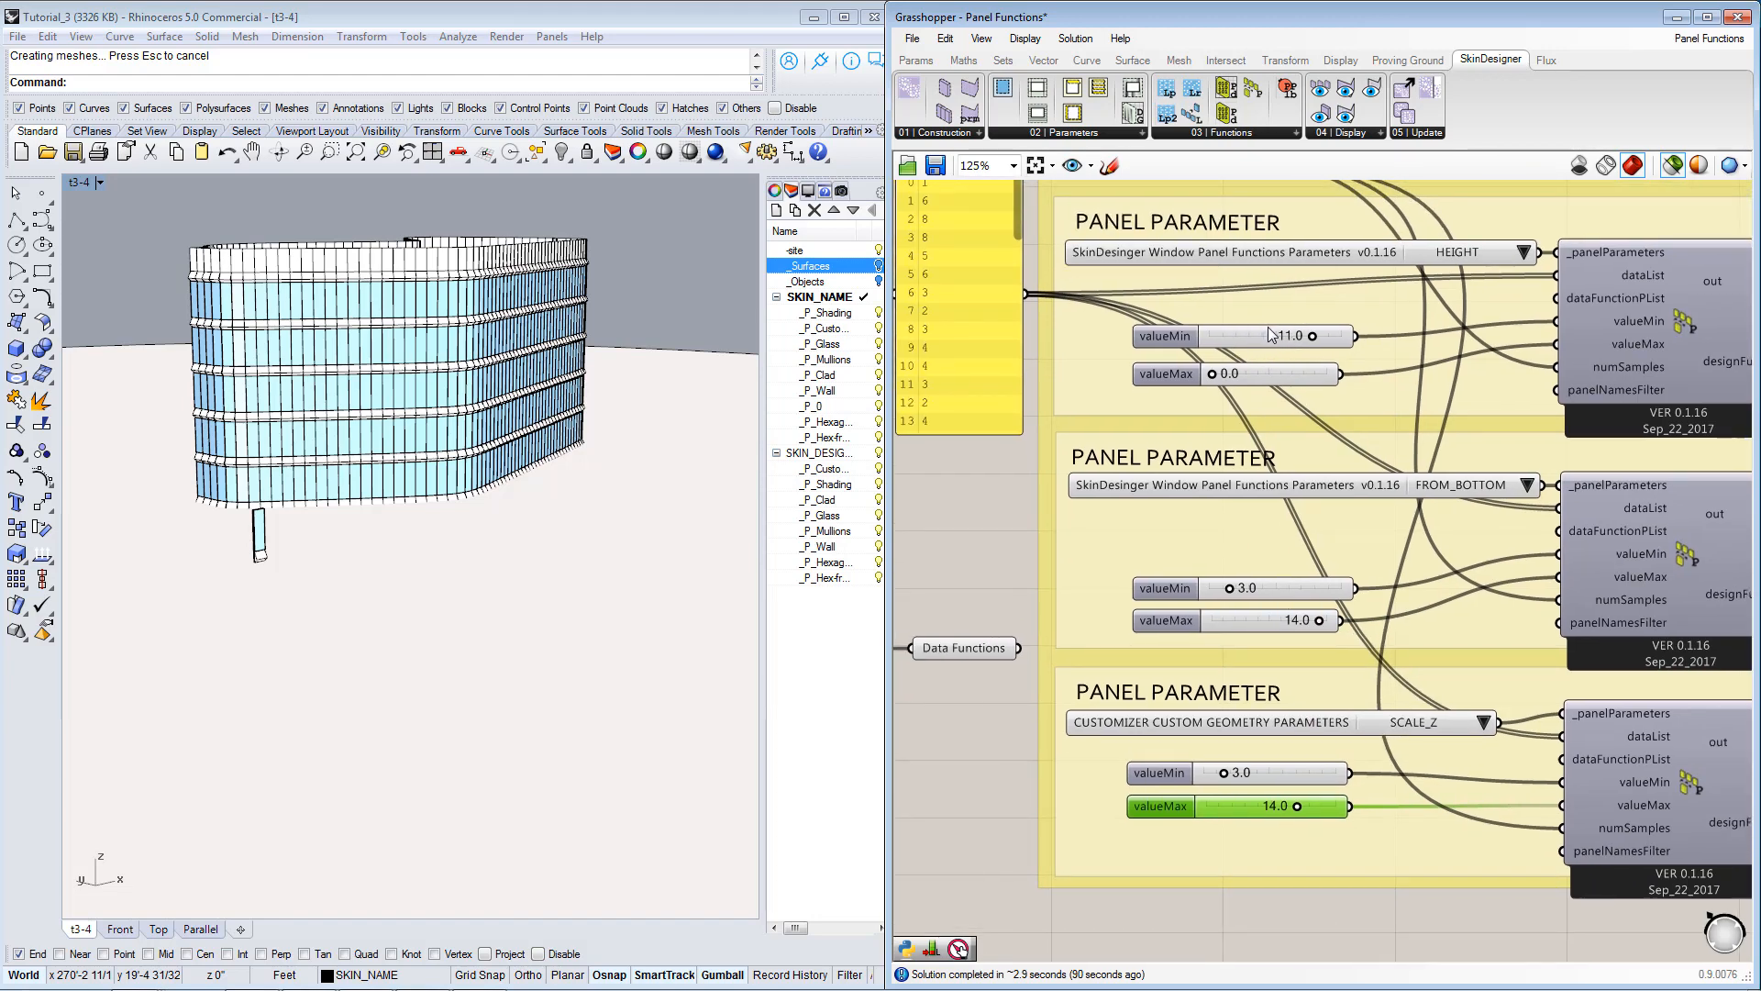
click(1280, 340)
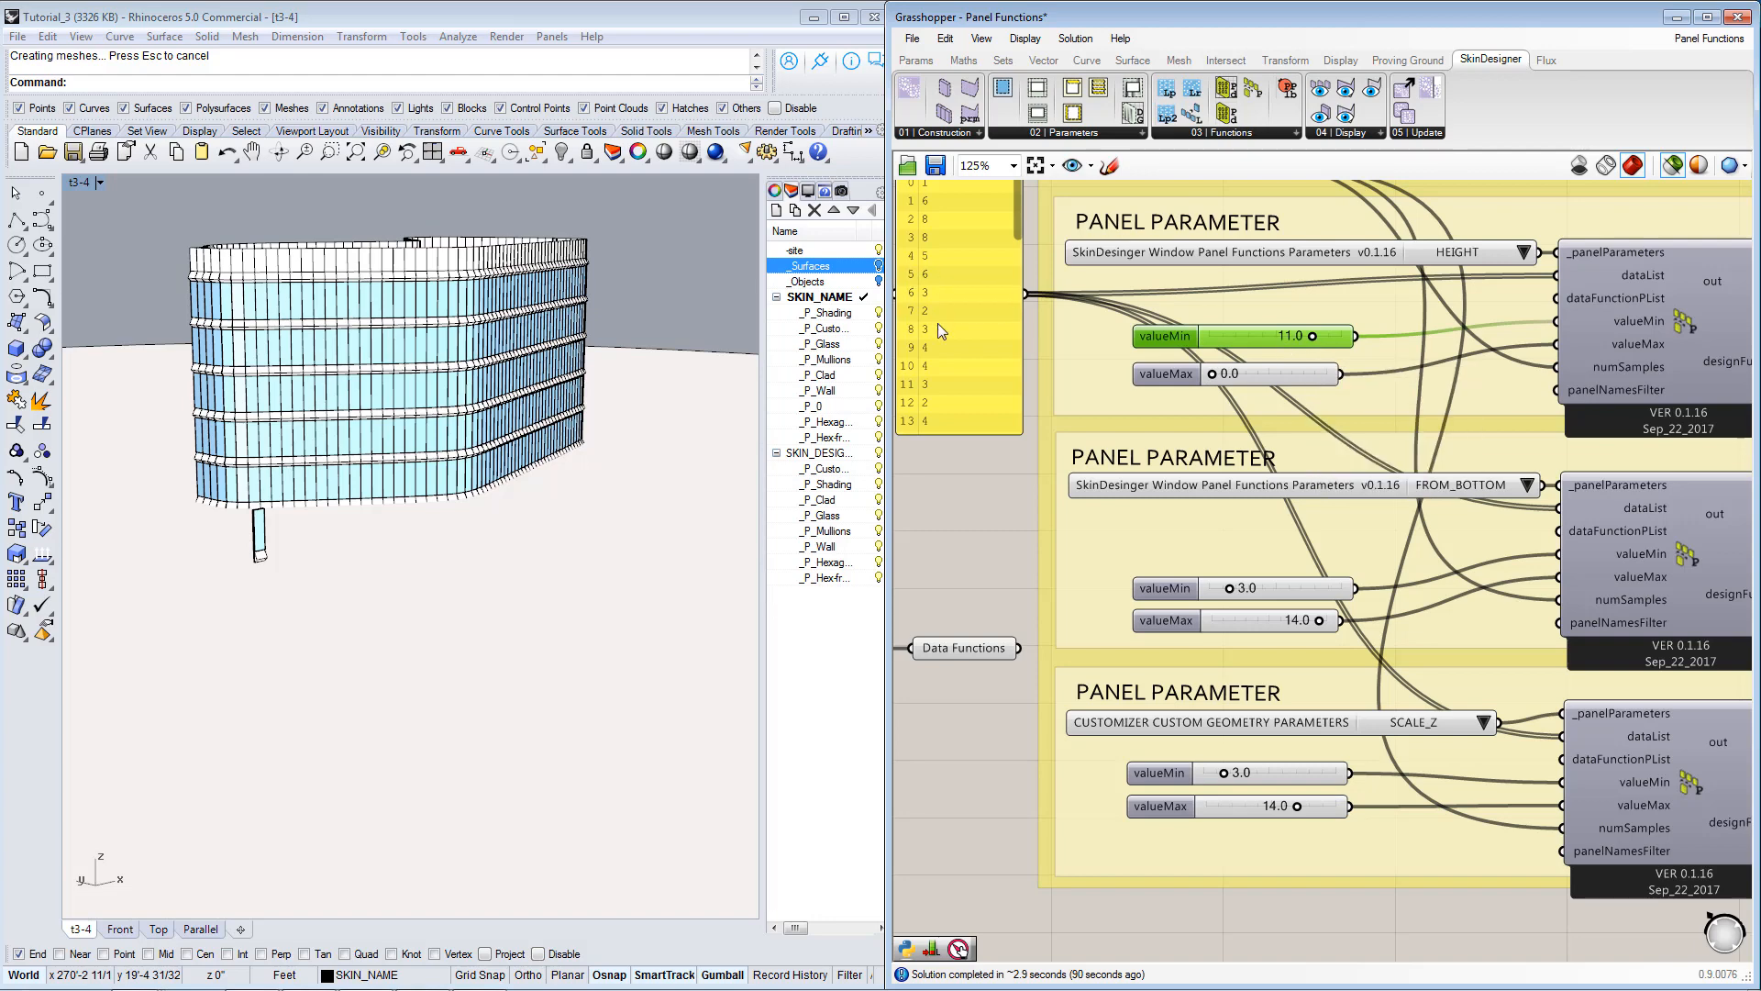
click(1269, 374)
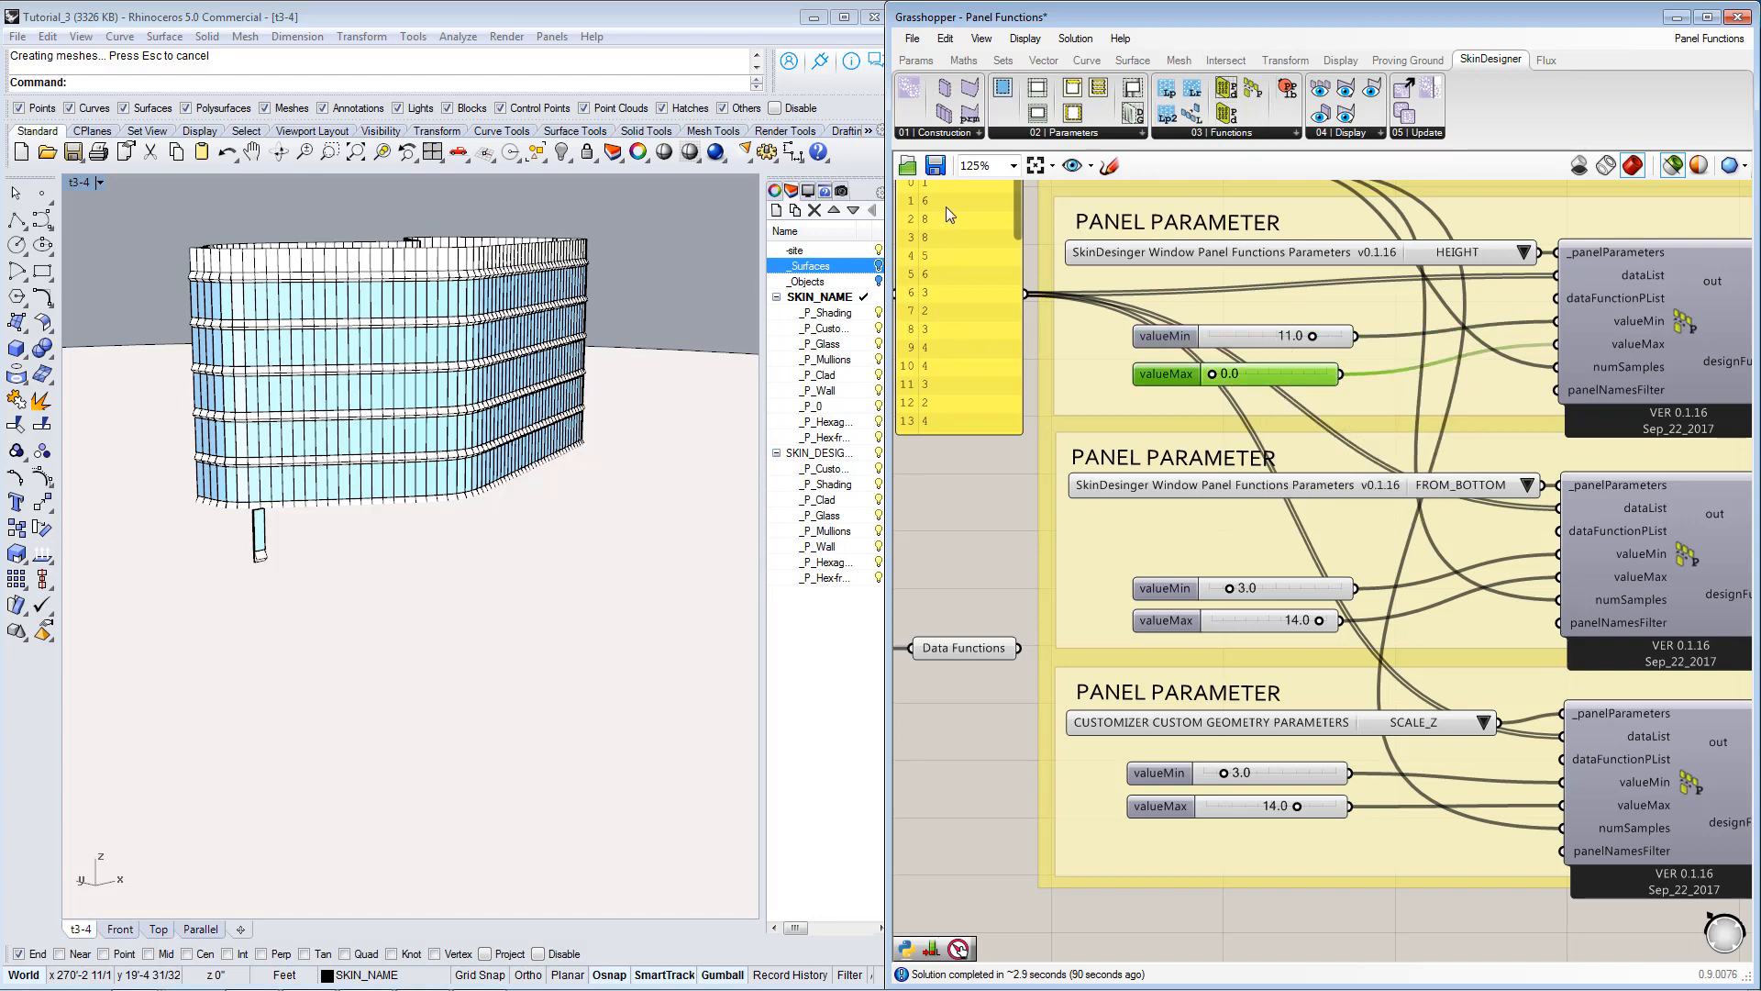
Compare the FROM_BOTTOM value range with the HEIGHT function's valueMax and the SCALE_Z function's valueMin.
right_drag(1330, 578, 1348, 491)
click(1317, 528)
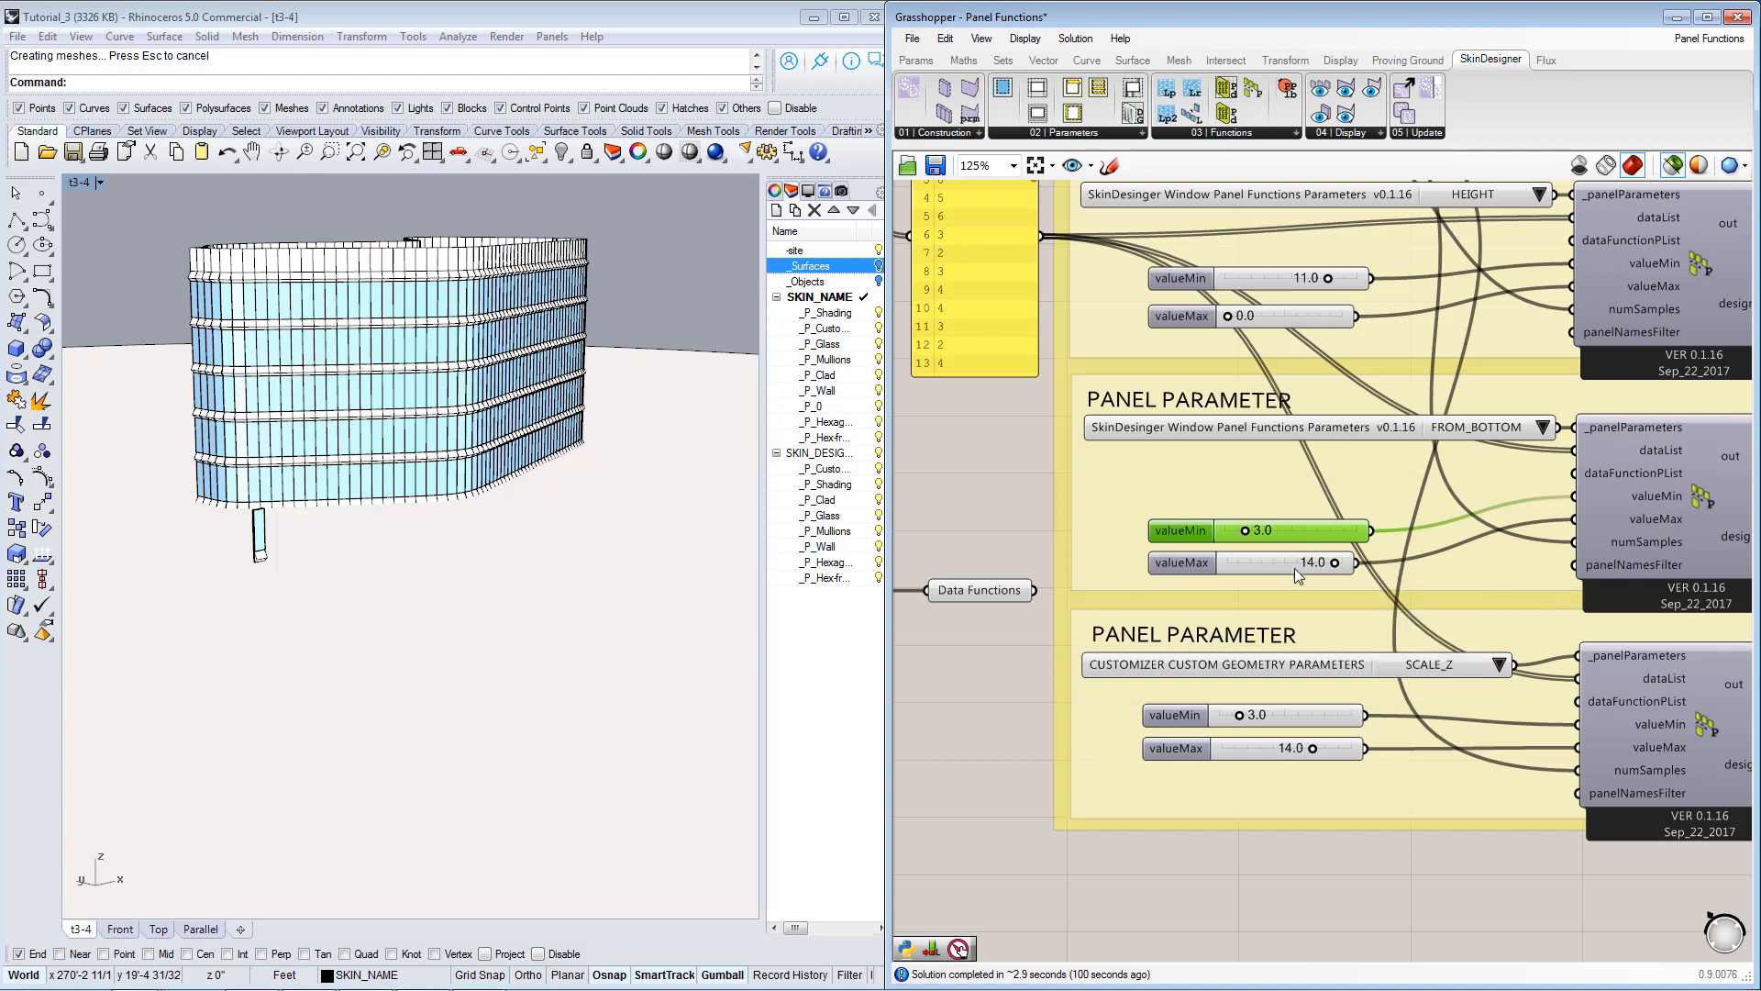
click(1295, 564)
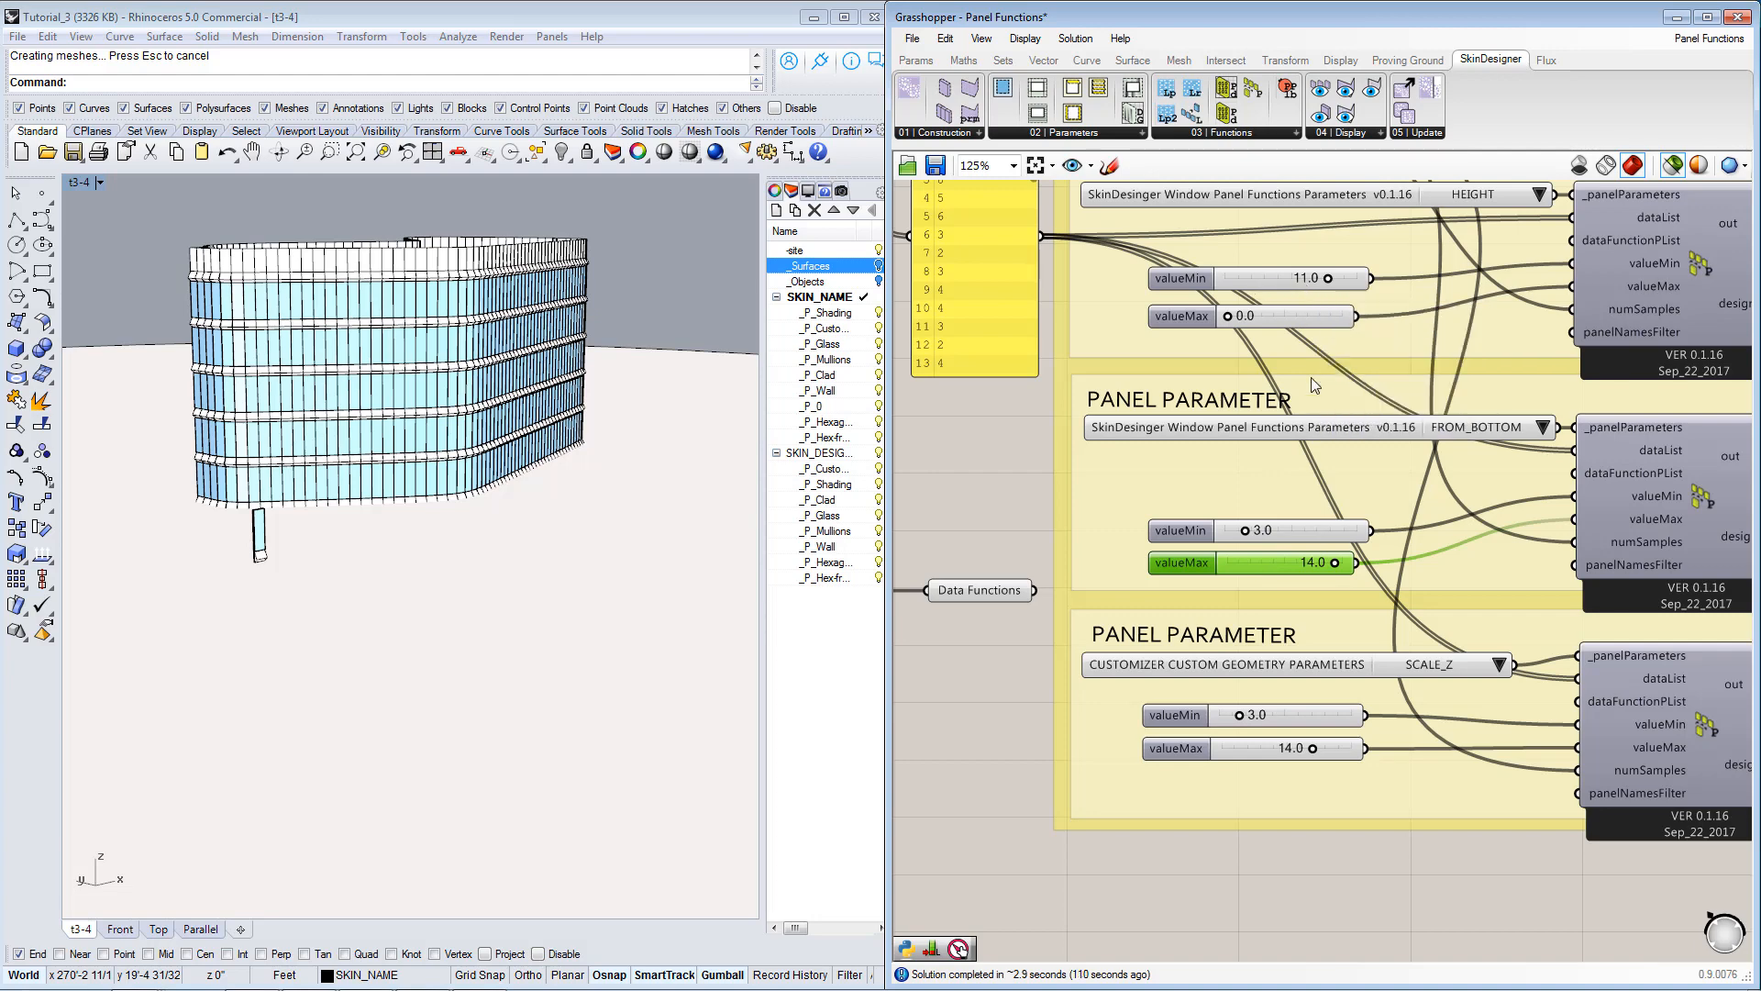
click(1297, 536)
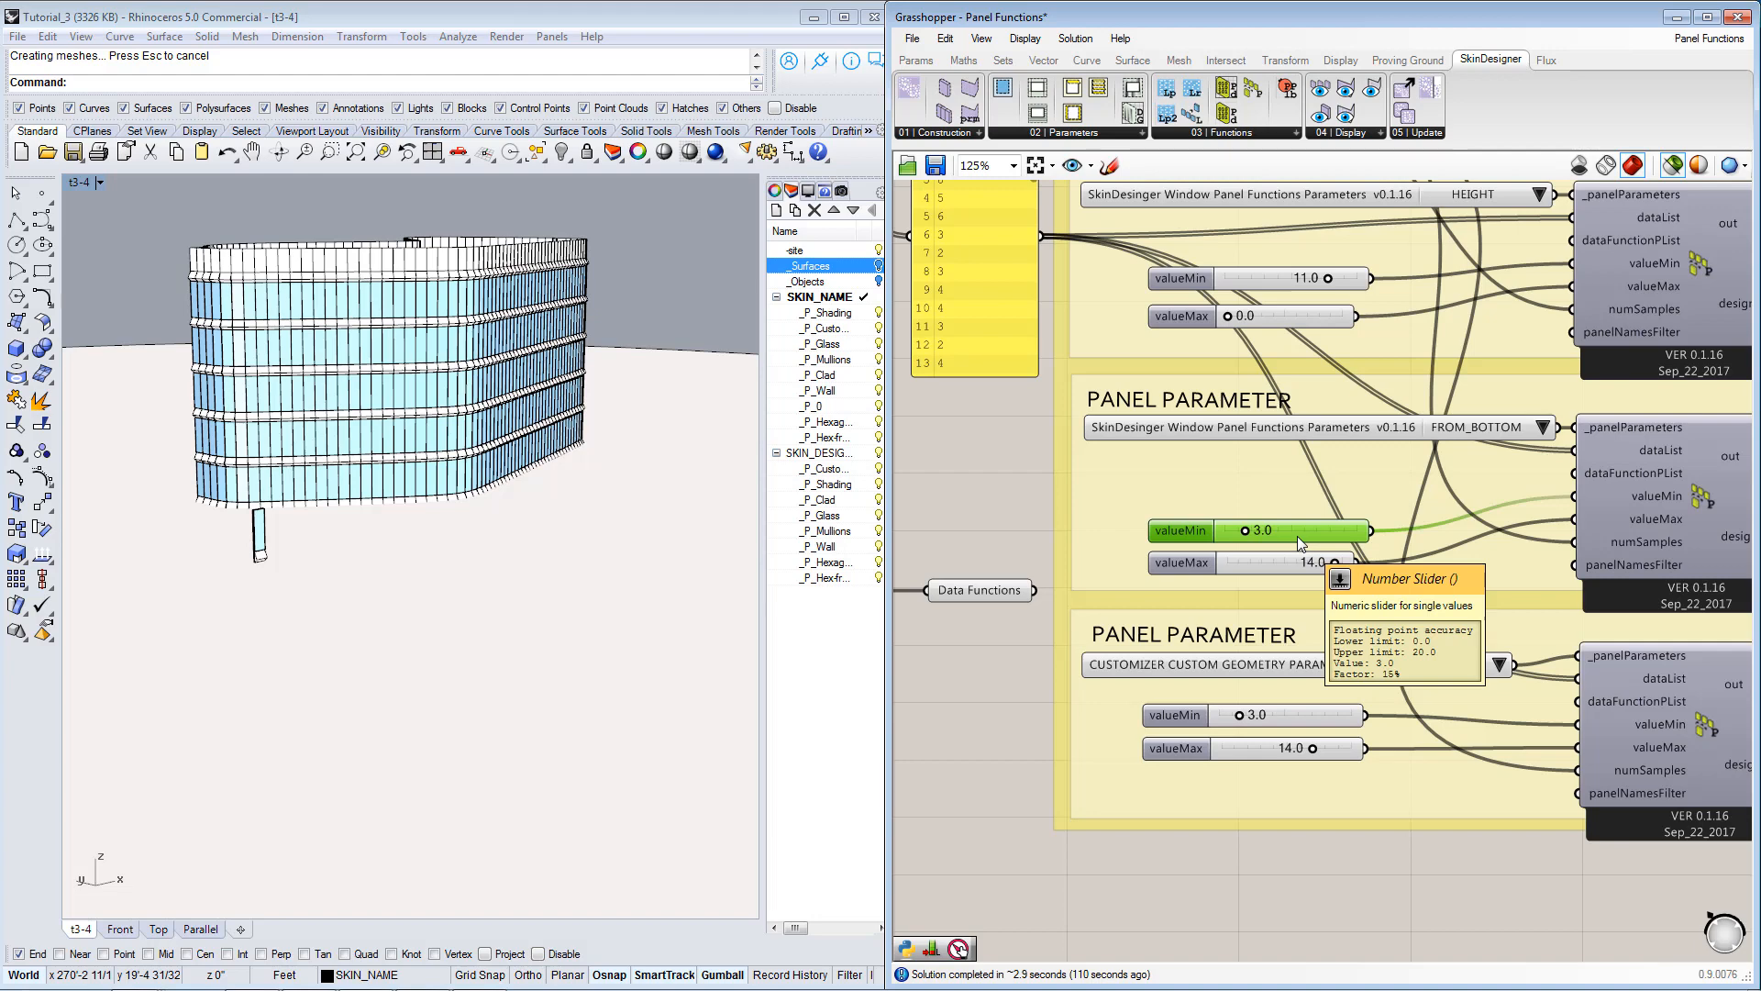
click(1296, 323)
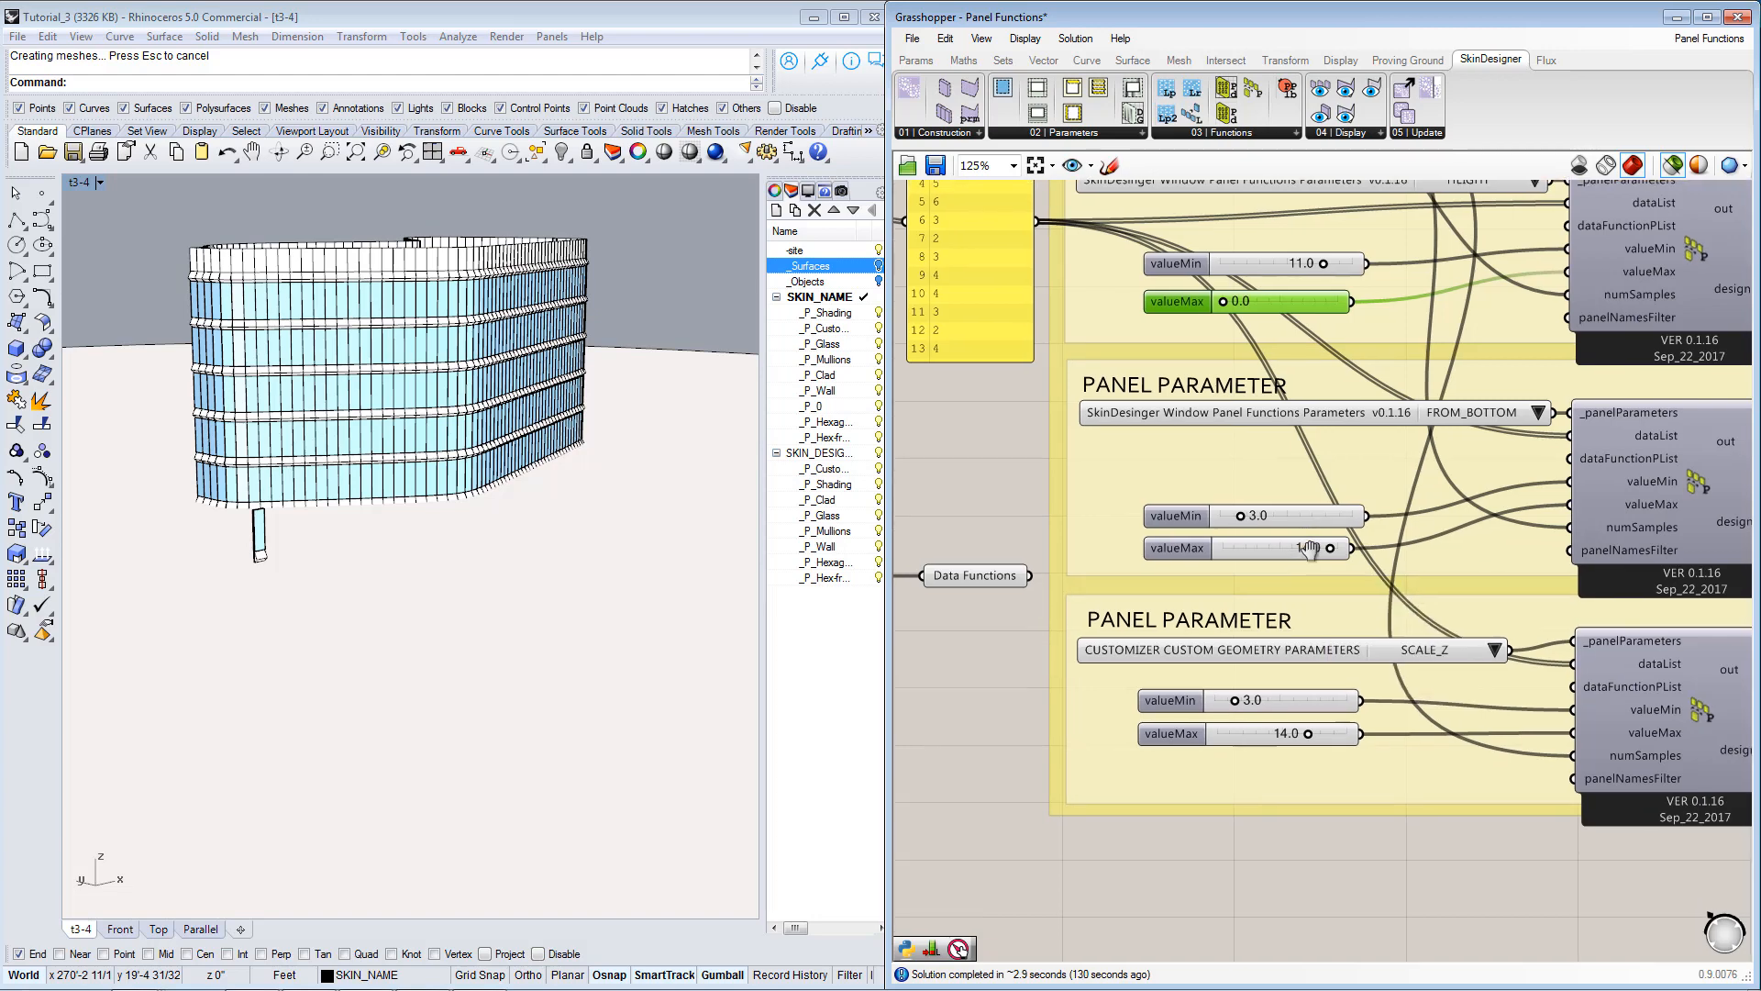
click(1307, 718)
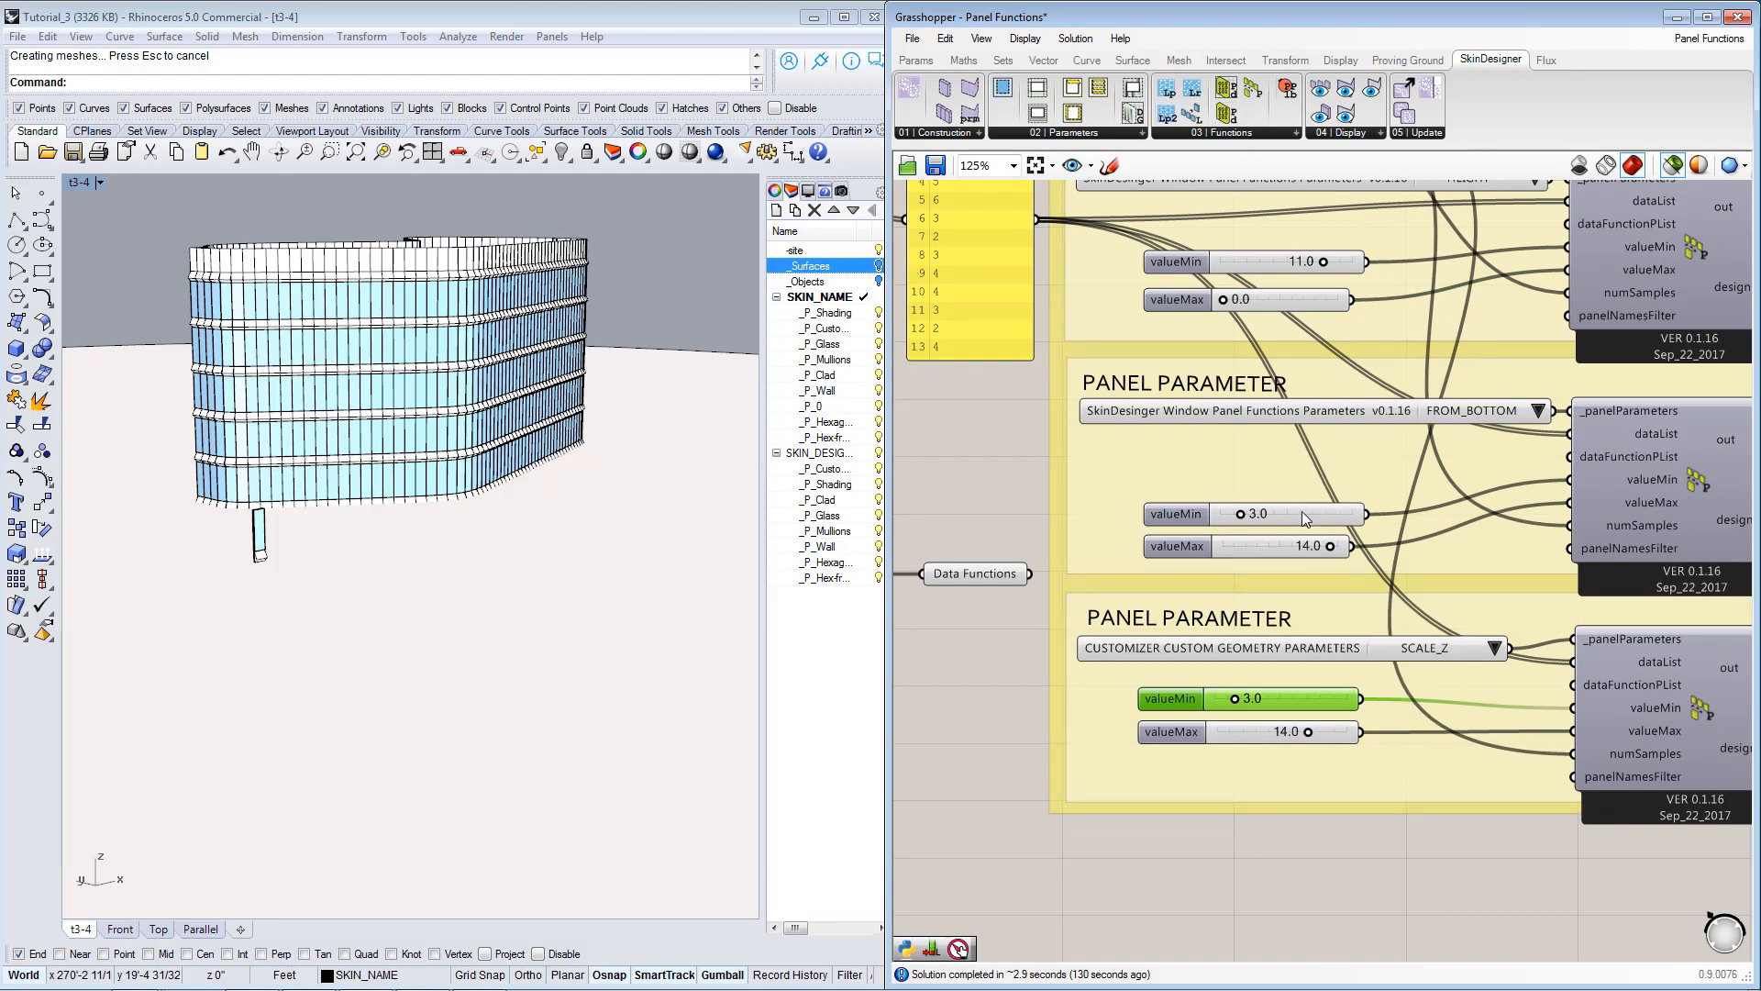
Select the yellow data list panel feeding all three panel functions and examine the source lists behind it.
scroll(1152, 519, down, 5)
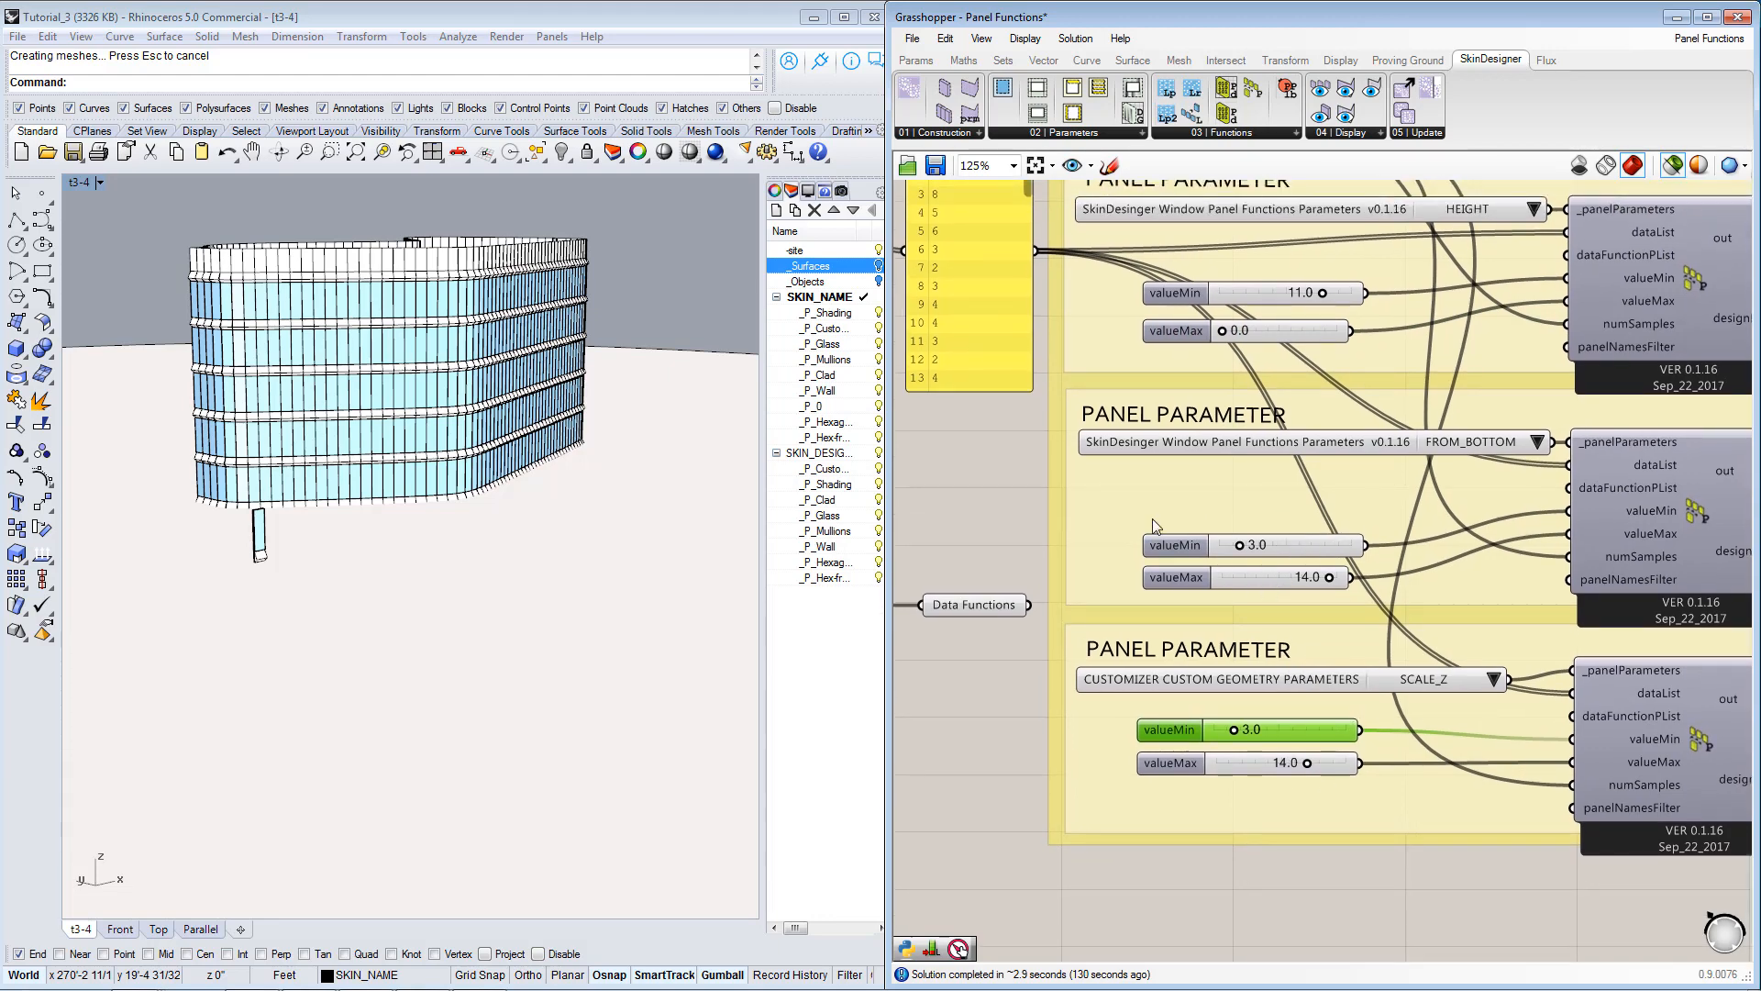
scroll(1111, 487, down, 1)
right_drag(1154, 439, 1166, 465)
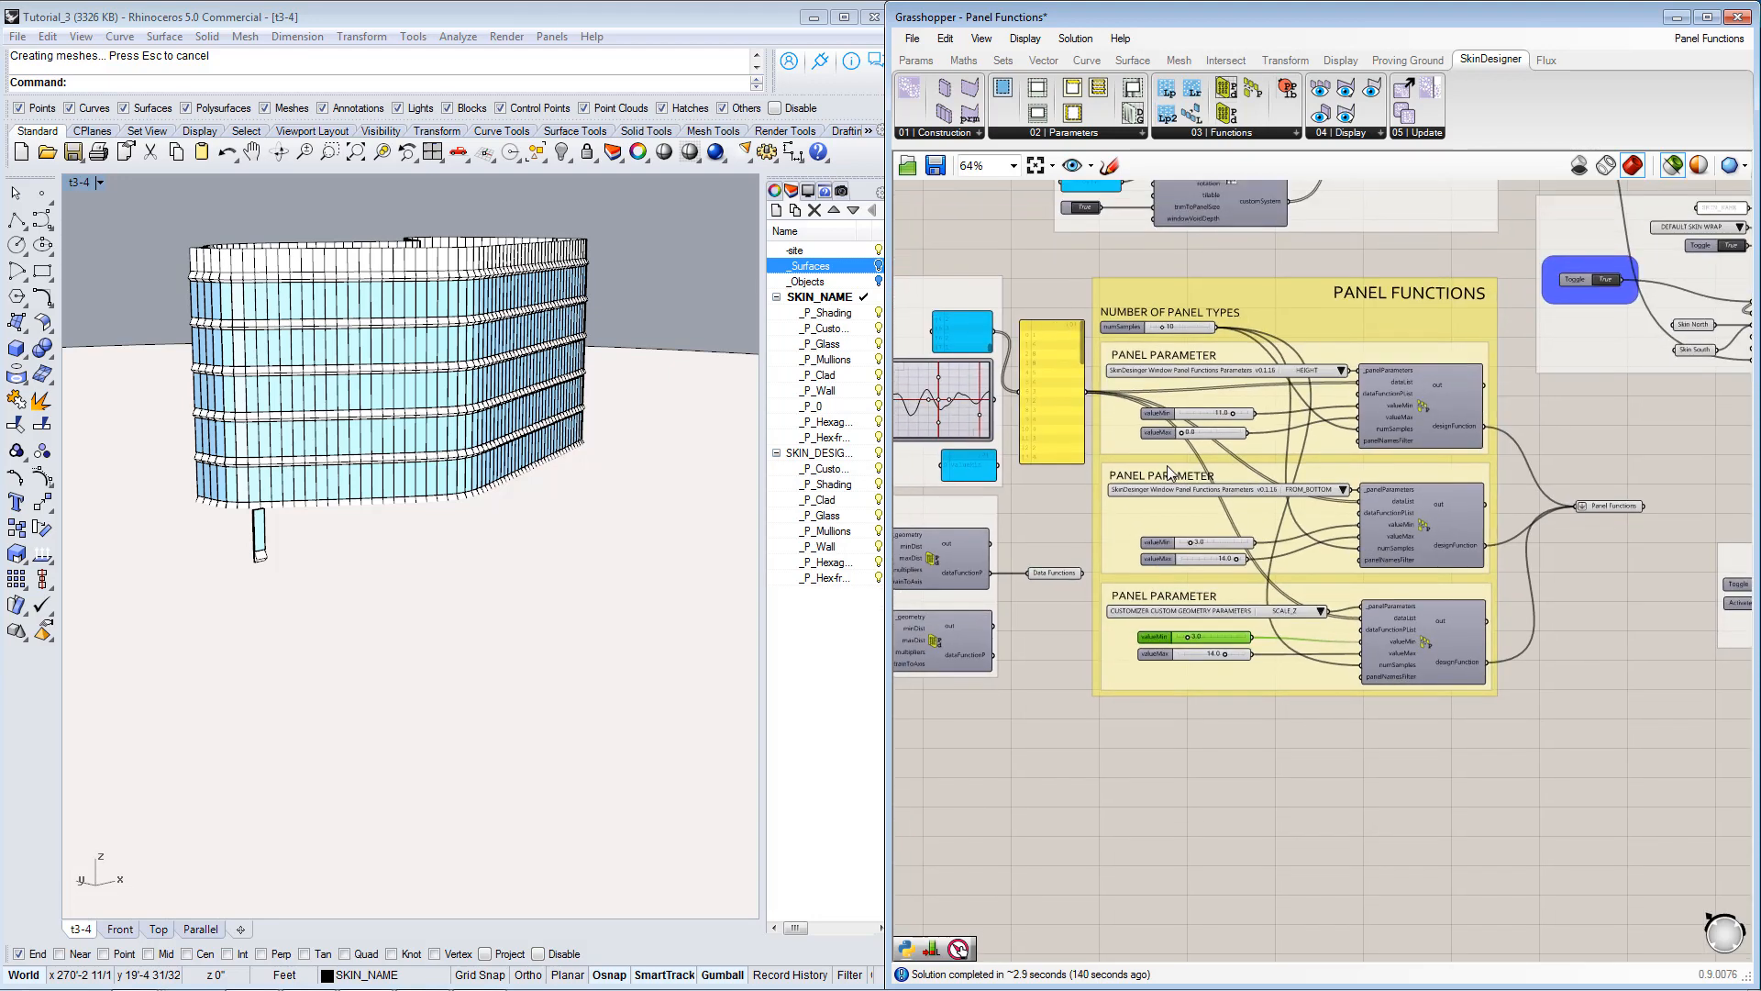
click(1056, 411)
scroll(963, 339, up, 4)
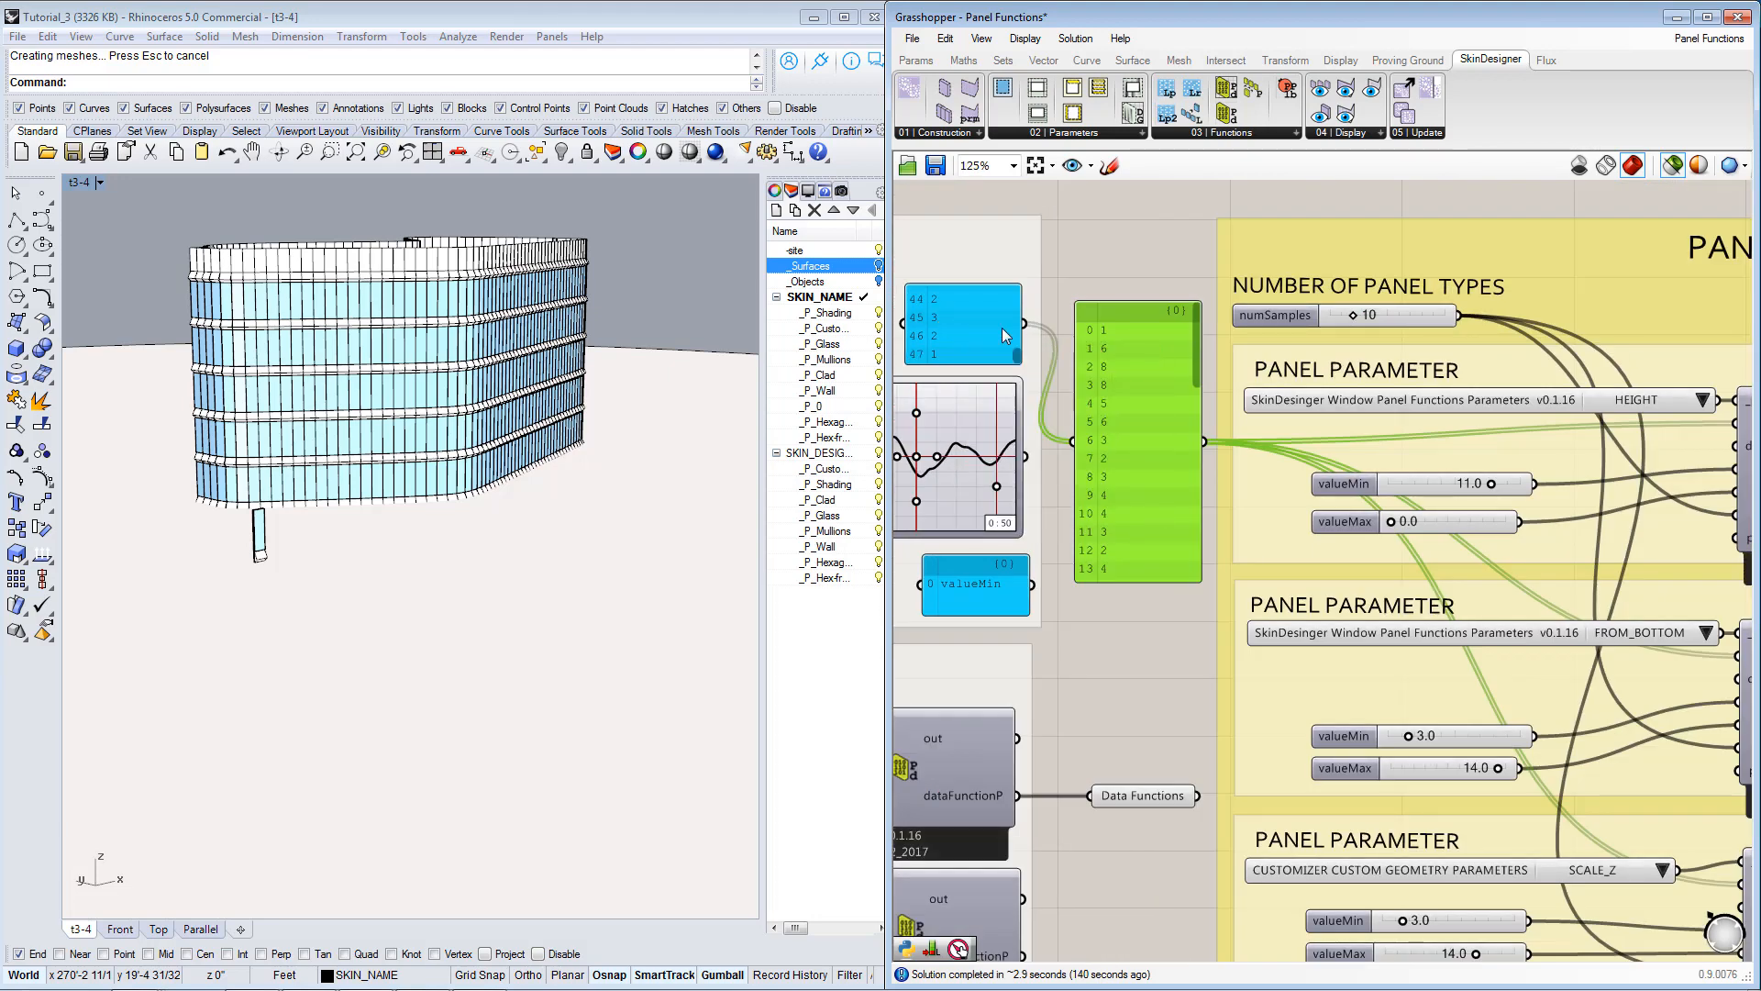
Review the values in the blue source list panel and in the yellow data list it feeds.
drag(1019, 360, 1023, 342)
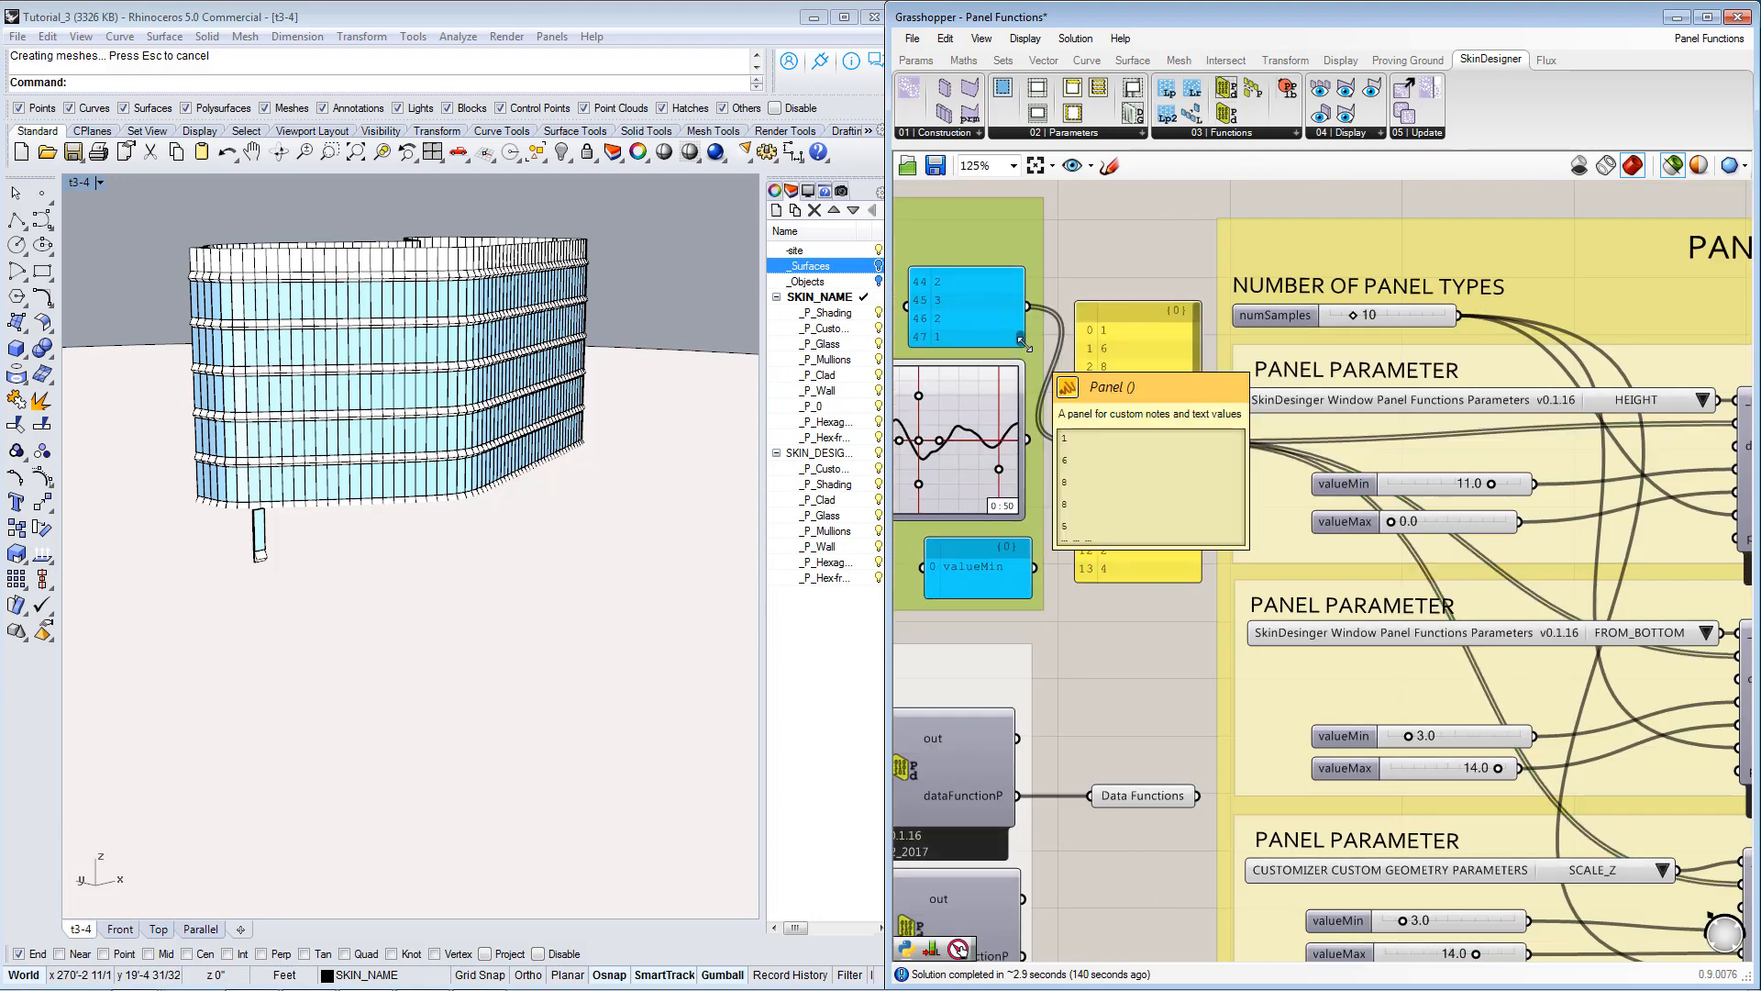
key(ctrl+z)
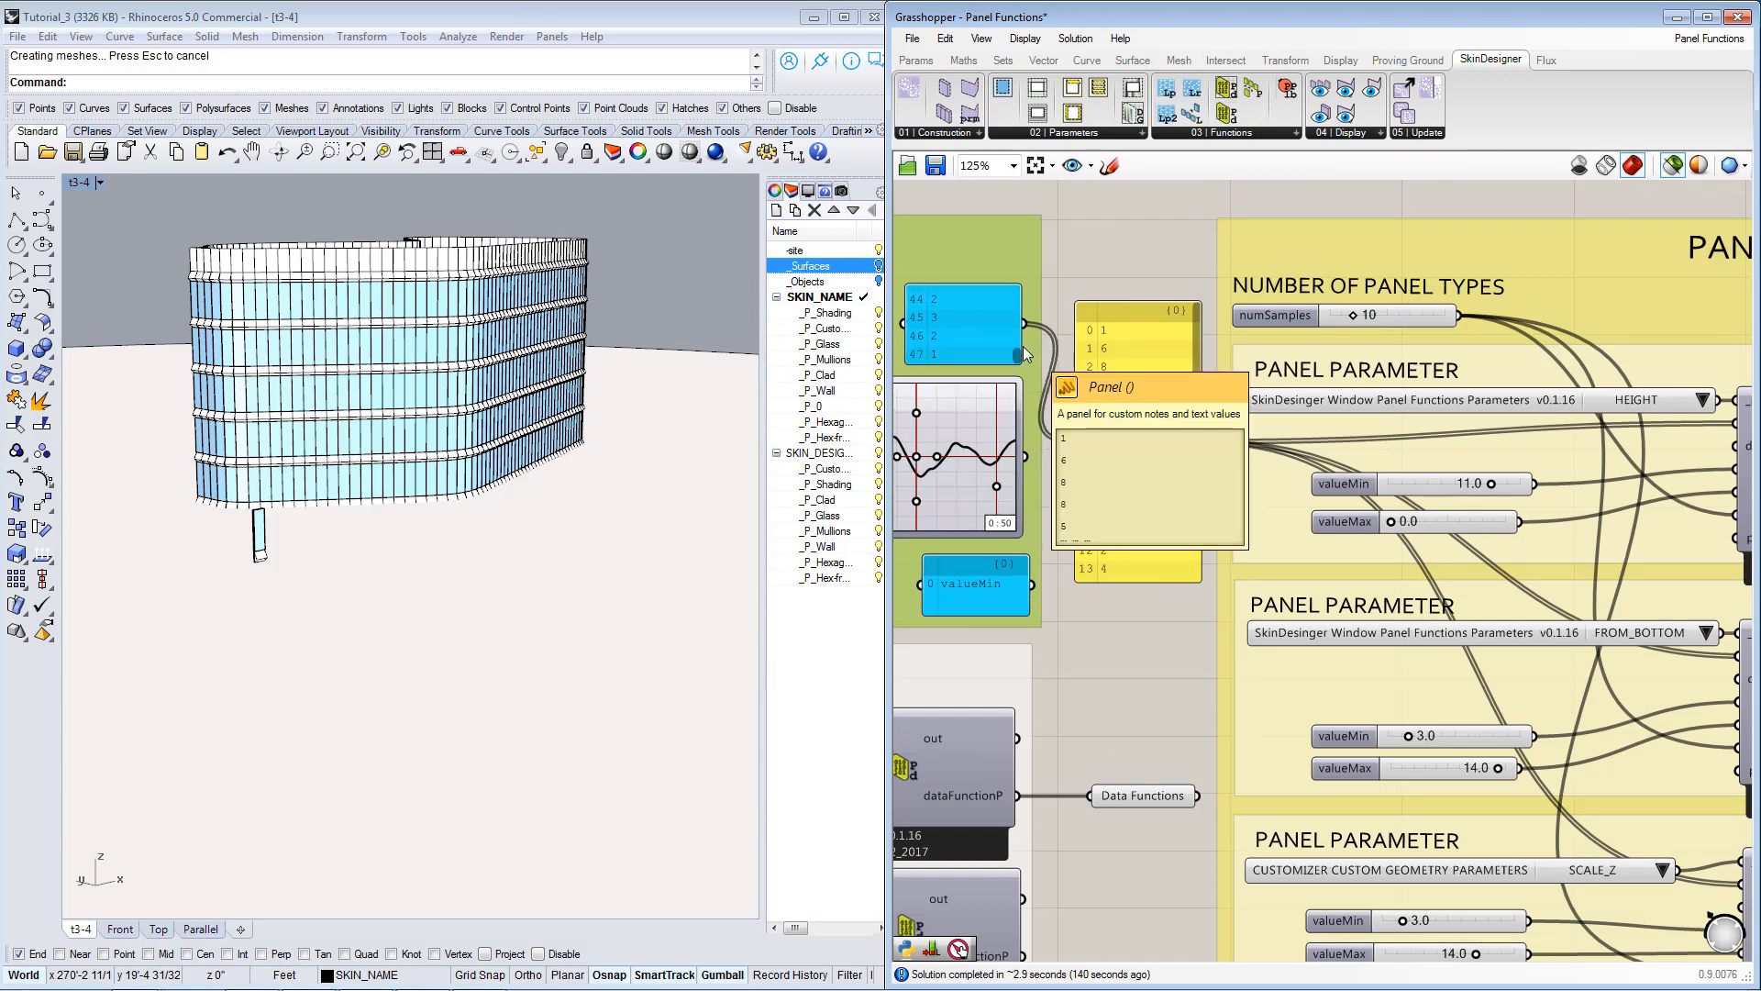
mouse_move(1014, 354)
mouse_down()
mouse_move(1024, 285)
mouse_move(1021, 376)
mouse_up()
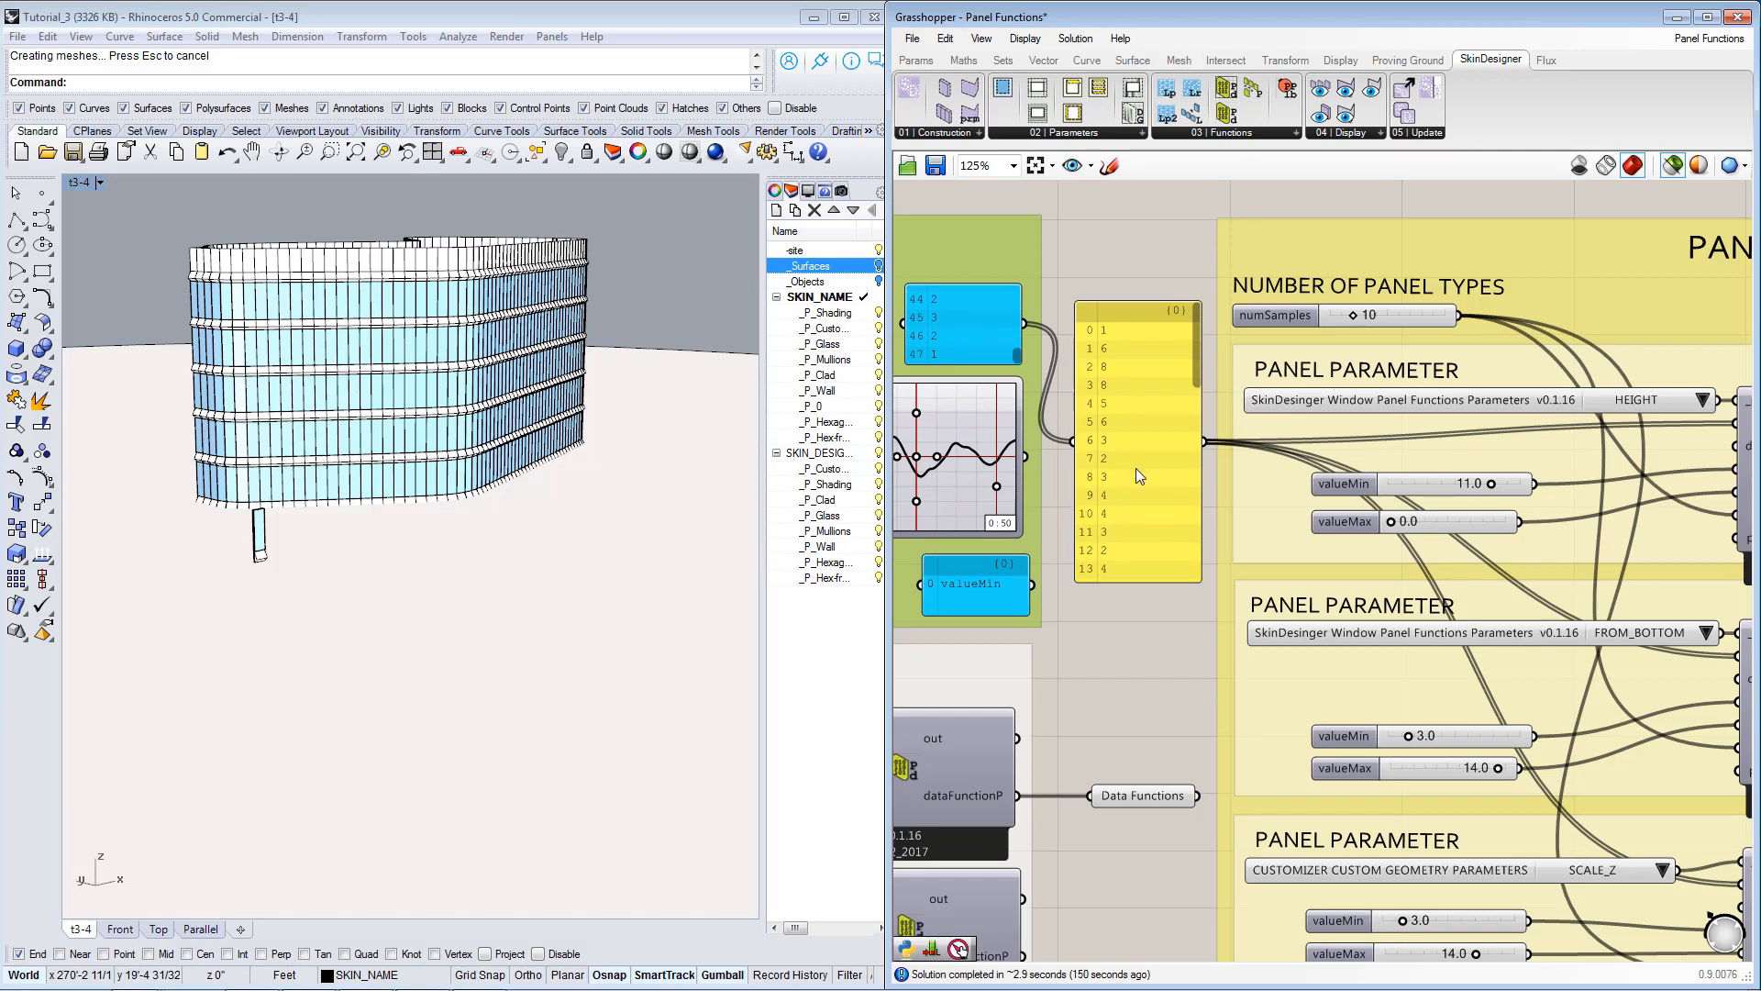
right_drag(1161, 427, 1161, 389)
drag(1196, 332, 1199, 338)
Select the numSamples slider under NUMBER OF PANEL TYPES and trace its connections to the three panel functions.
right_drag(1298, 446, 1075, 375)
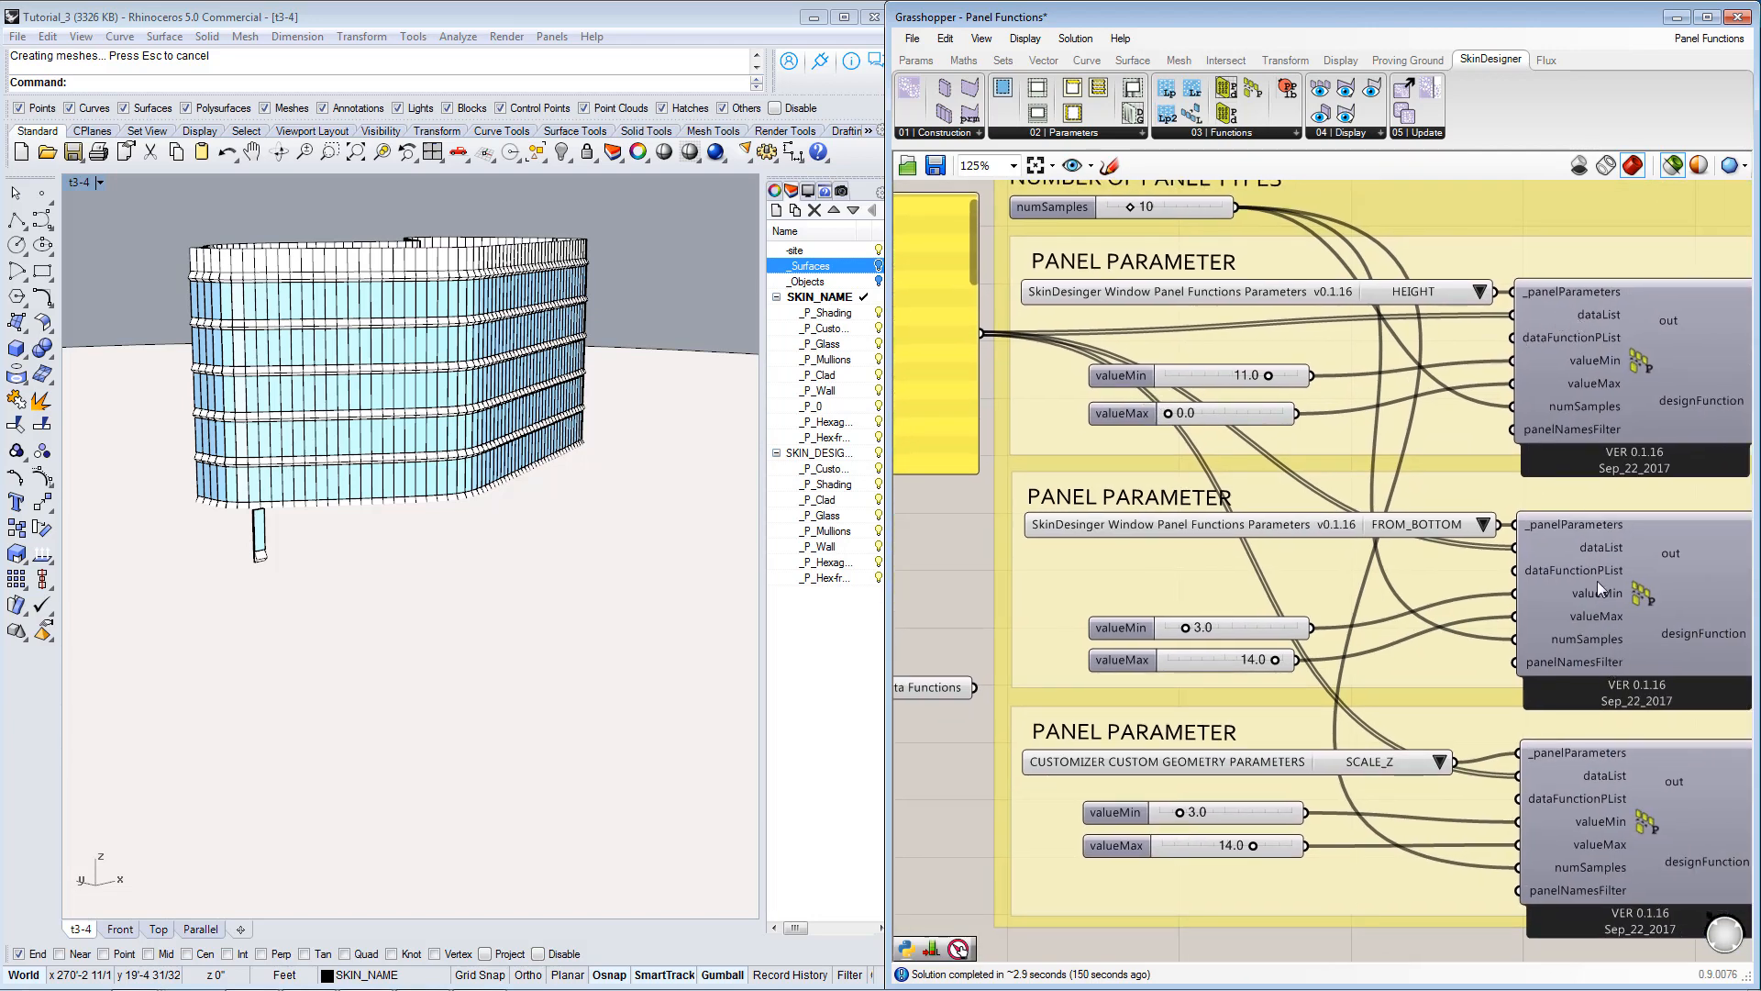
scroll(1616, 832, down, 2)
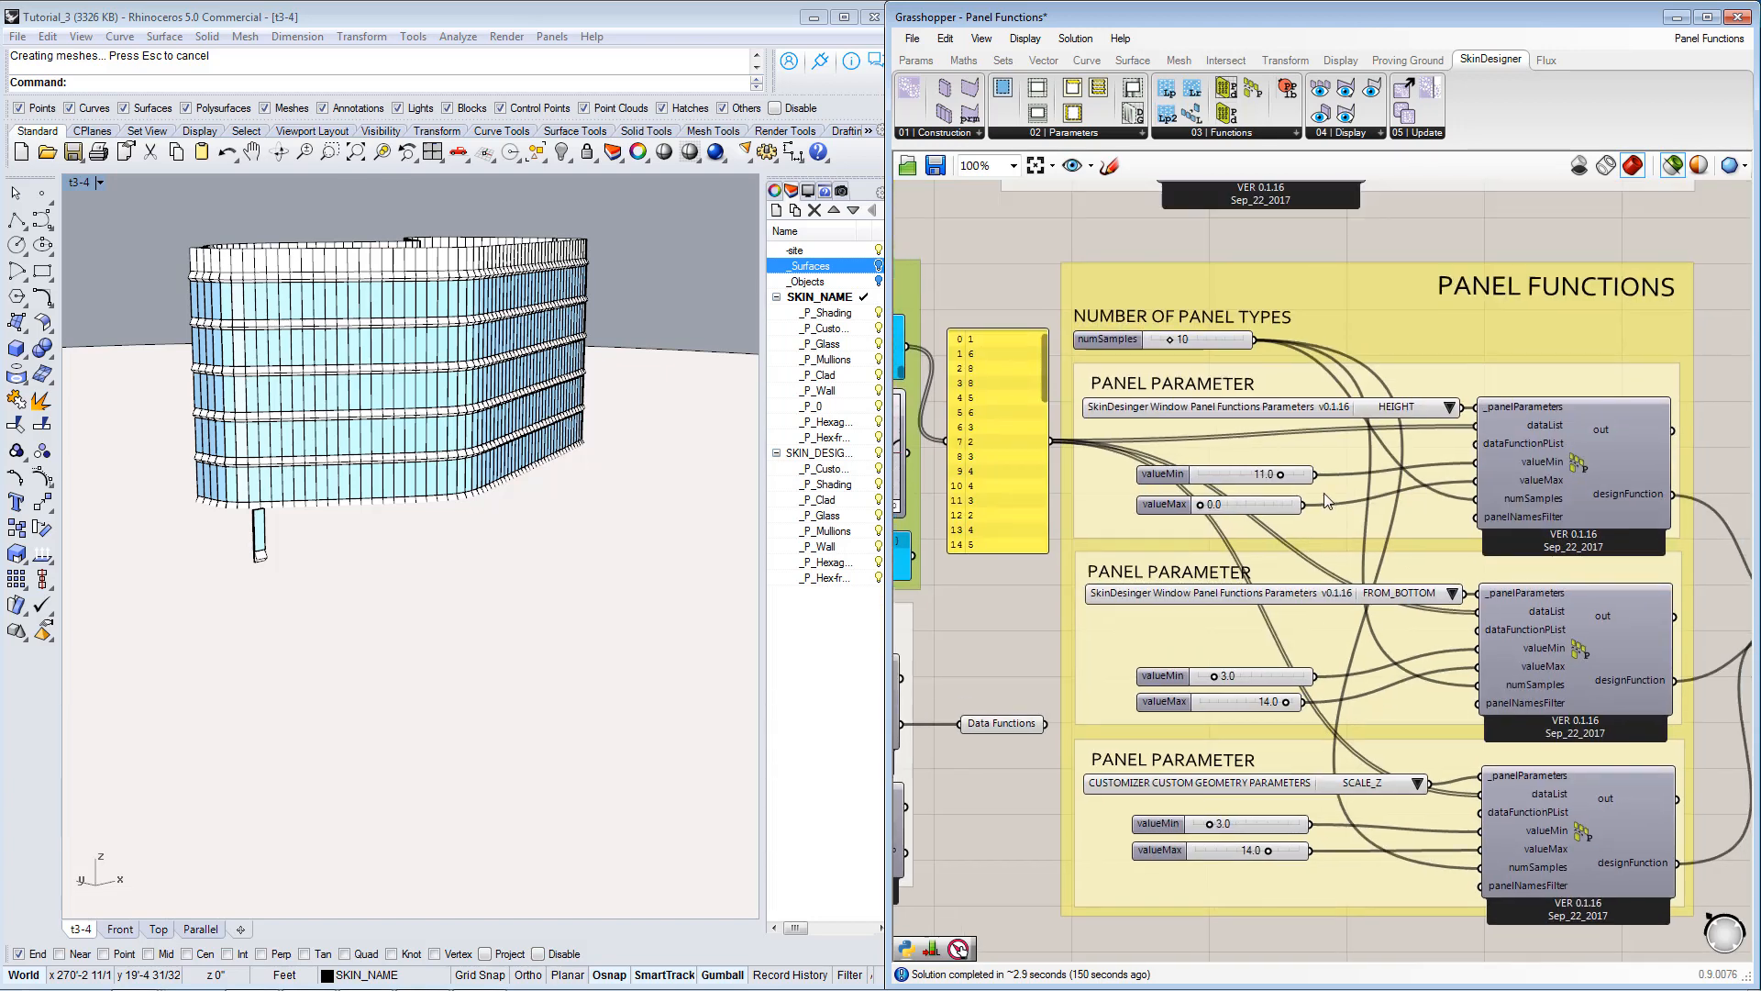
click(1204, 336)
scroll(1192, 349, up, 1)
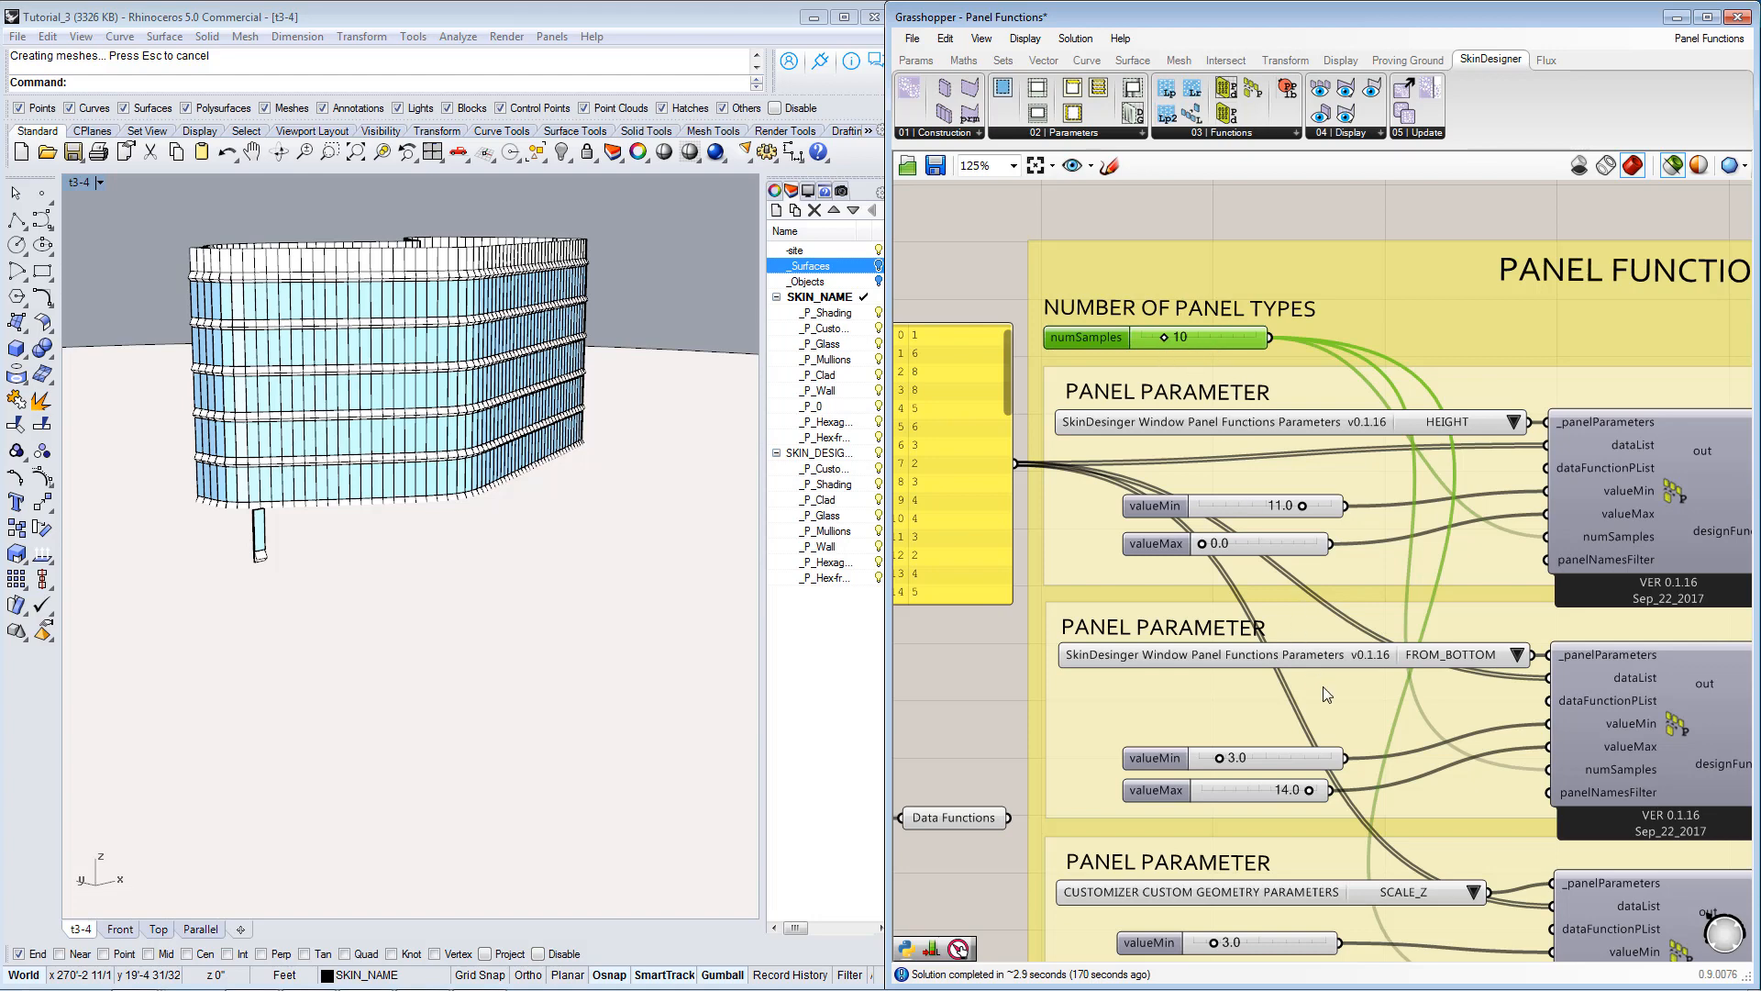
right_drag(1323, 686, 1268, 495)
Add a text Panel beside the SCALE_Z panel function and connect that function's out output to it.
scroll(1227, 459, down, 1)
right_drag(1532, 713, 1339, 622)
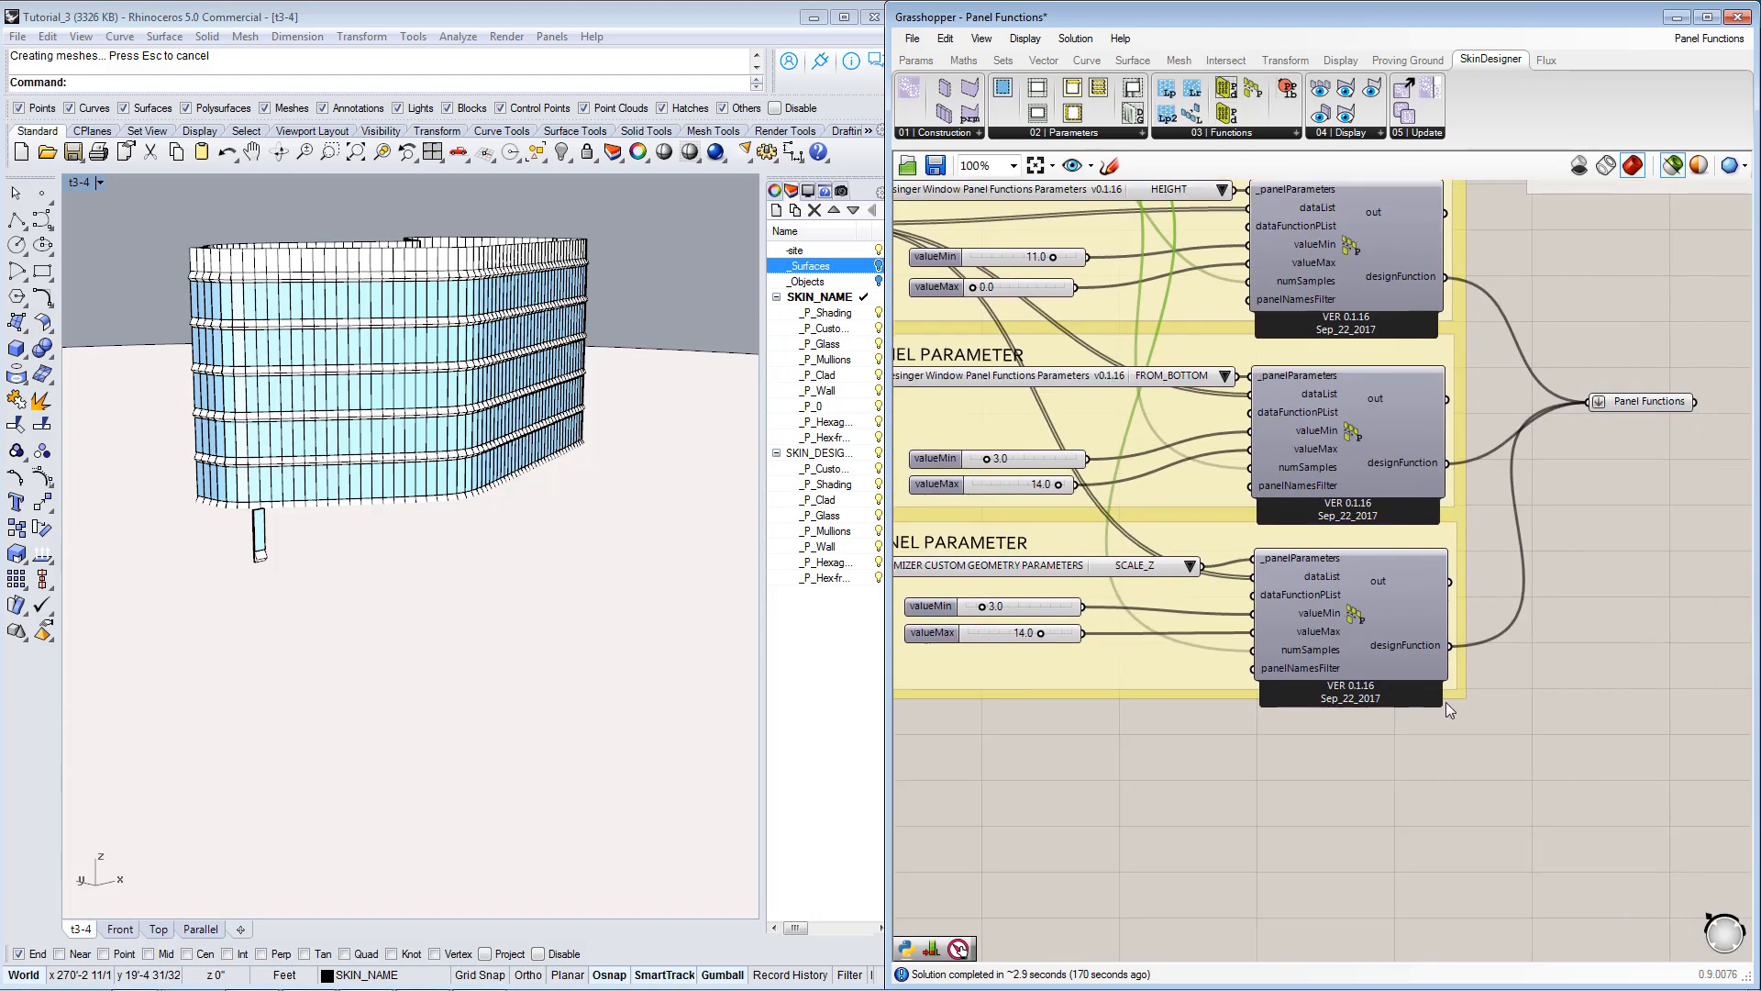
double_click(1549, 737)
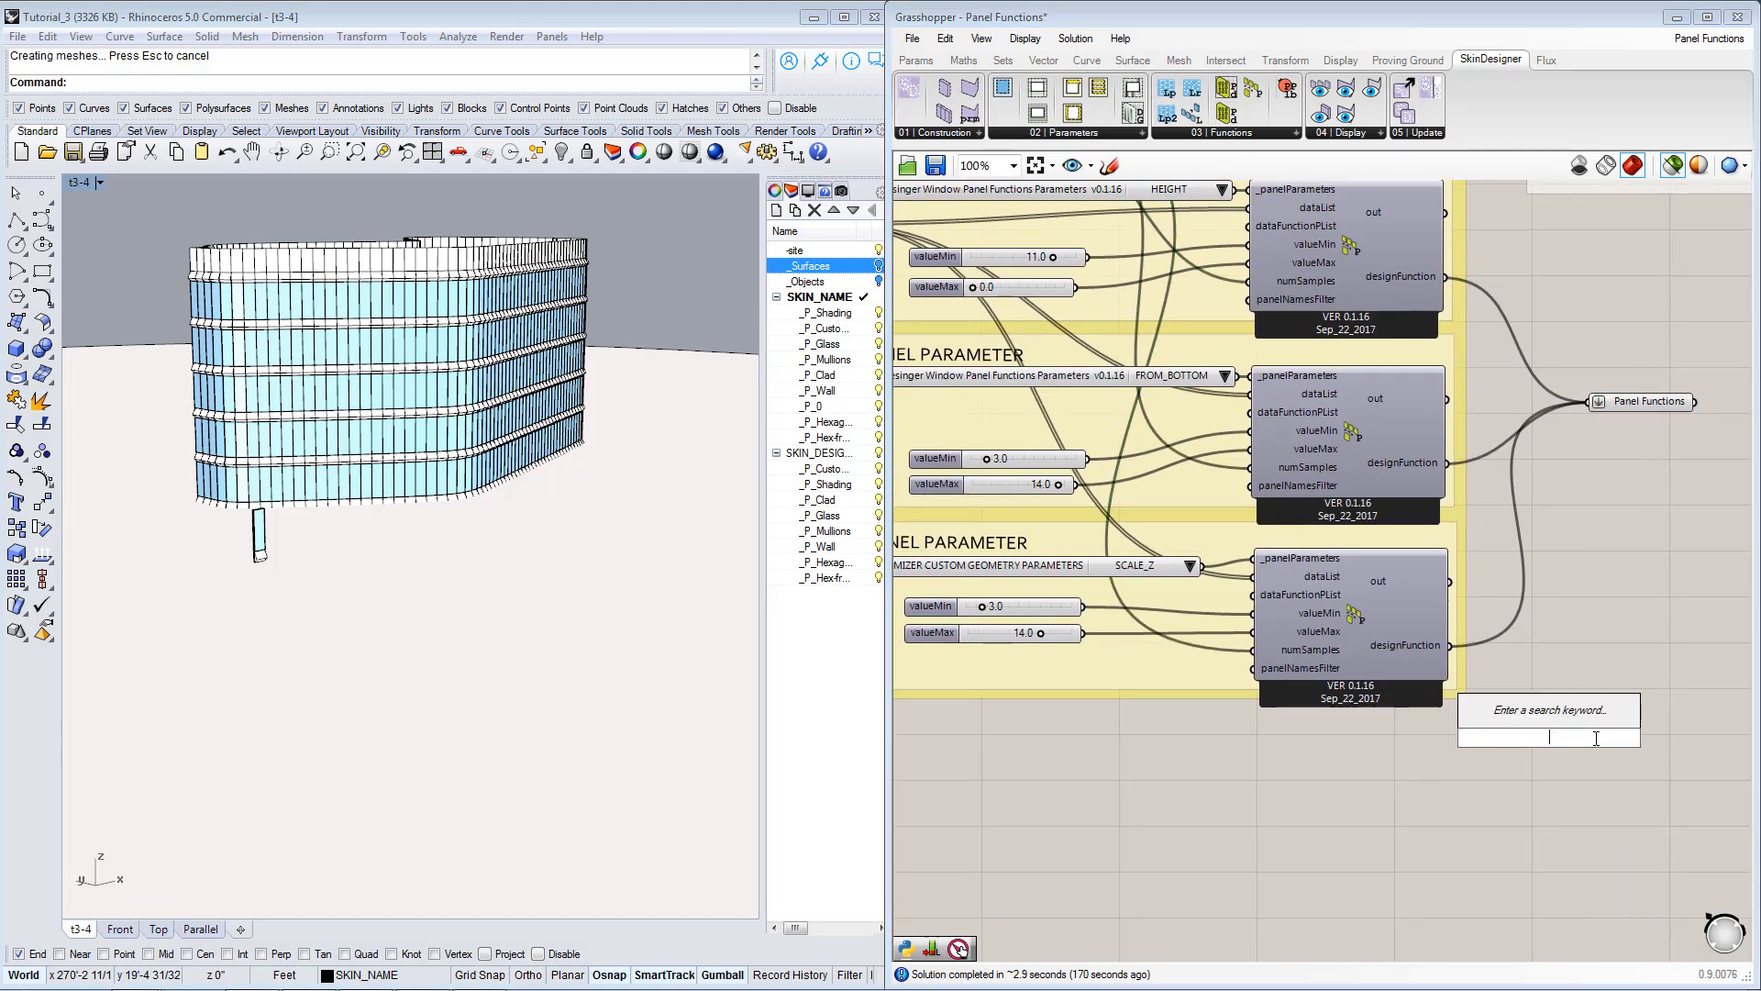
text(anel)
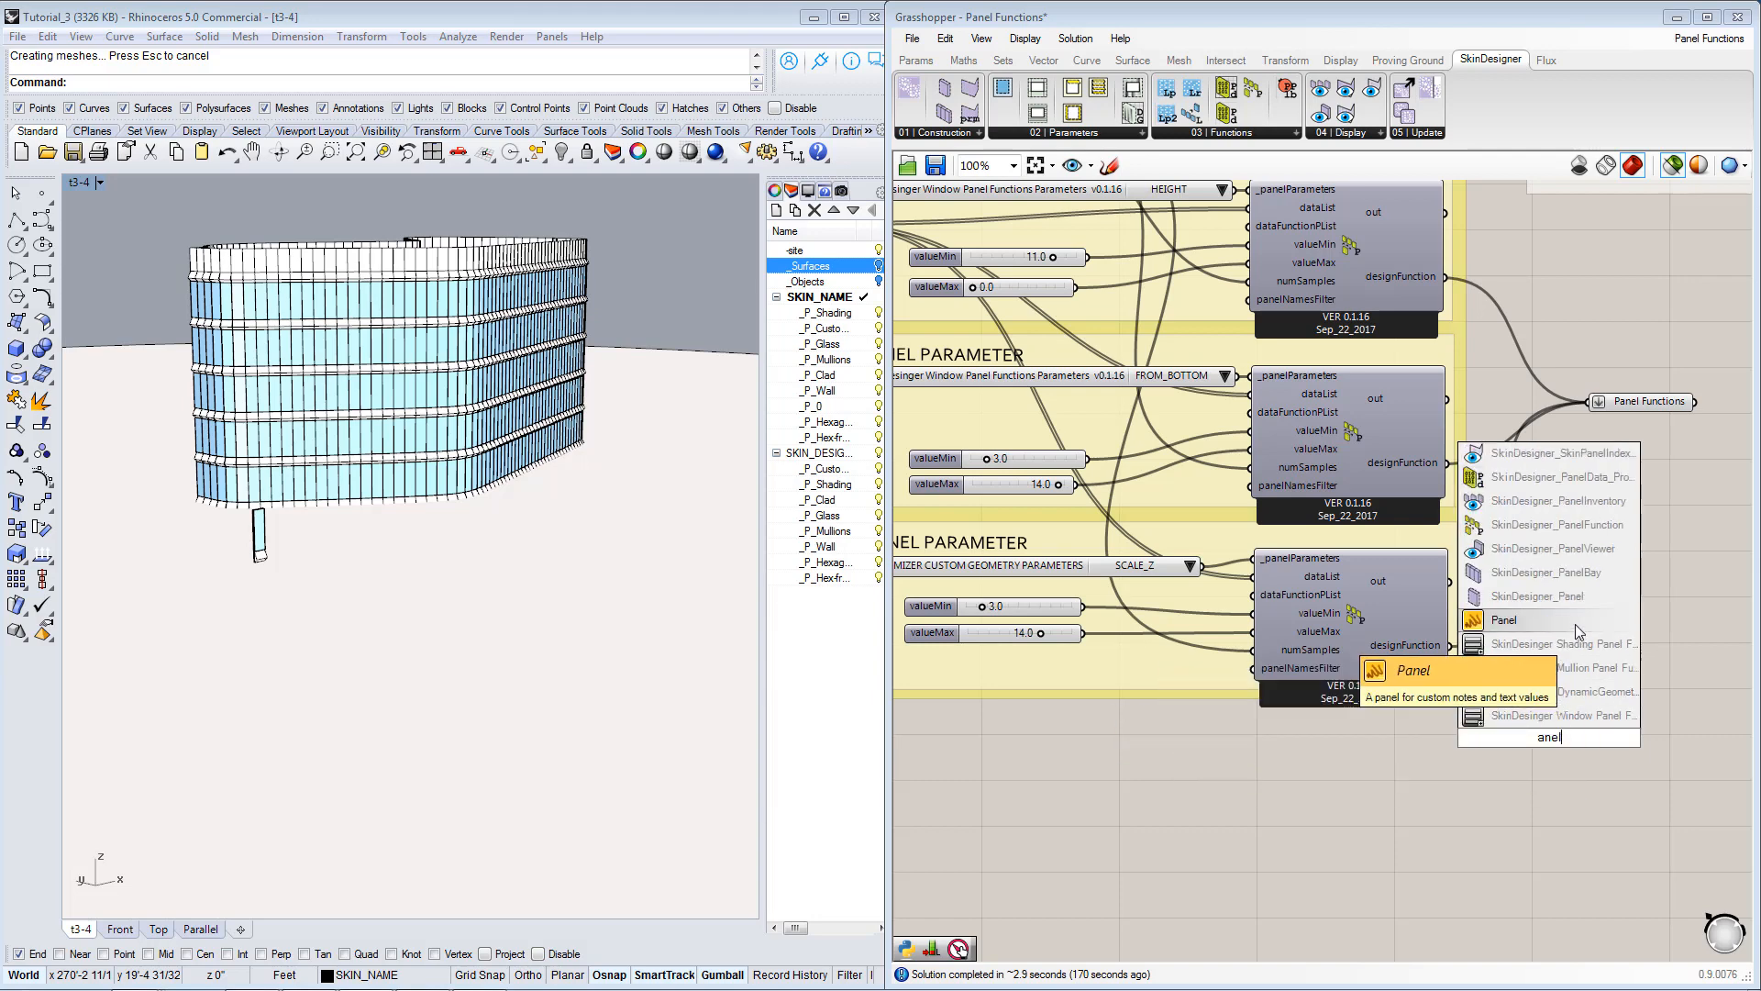
click(1570, 678)
scroll(1571, 695, up, 1)
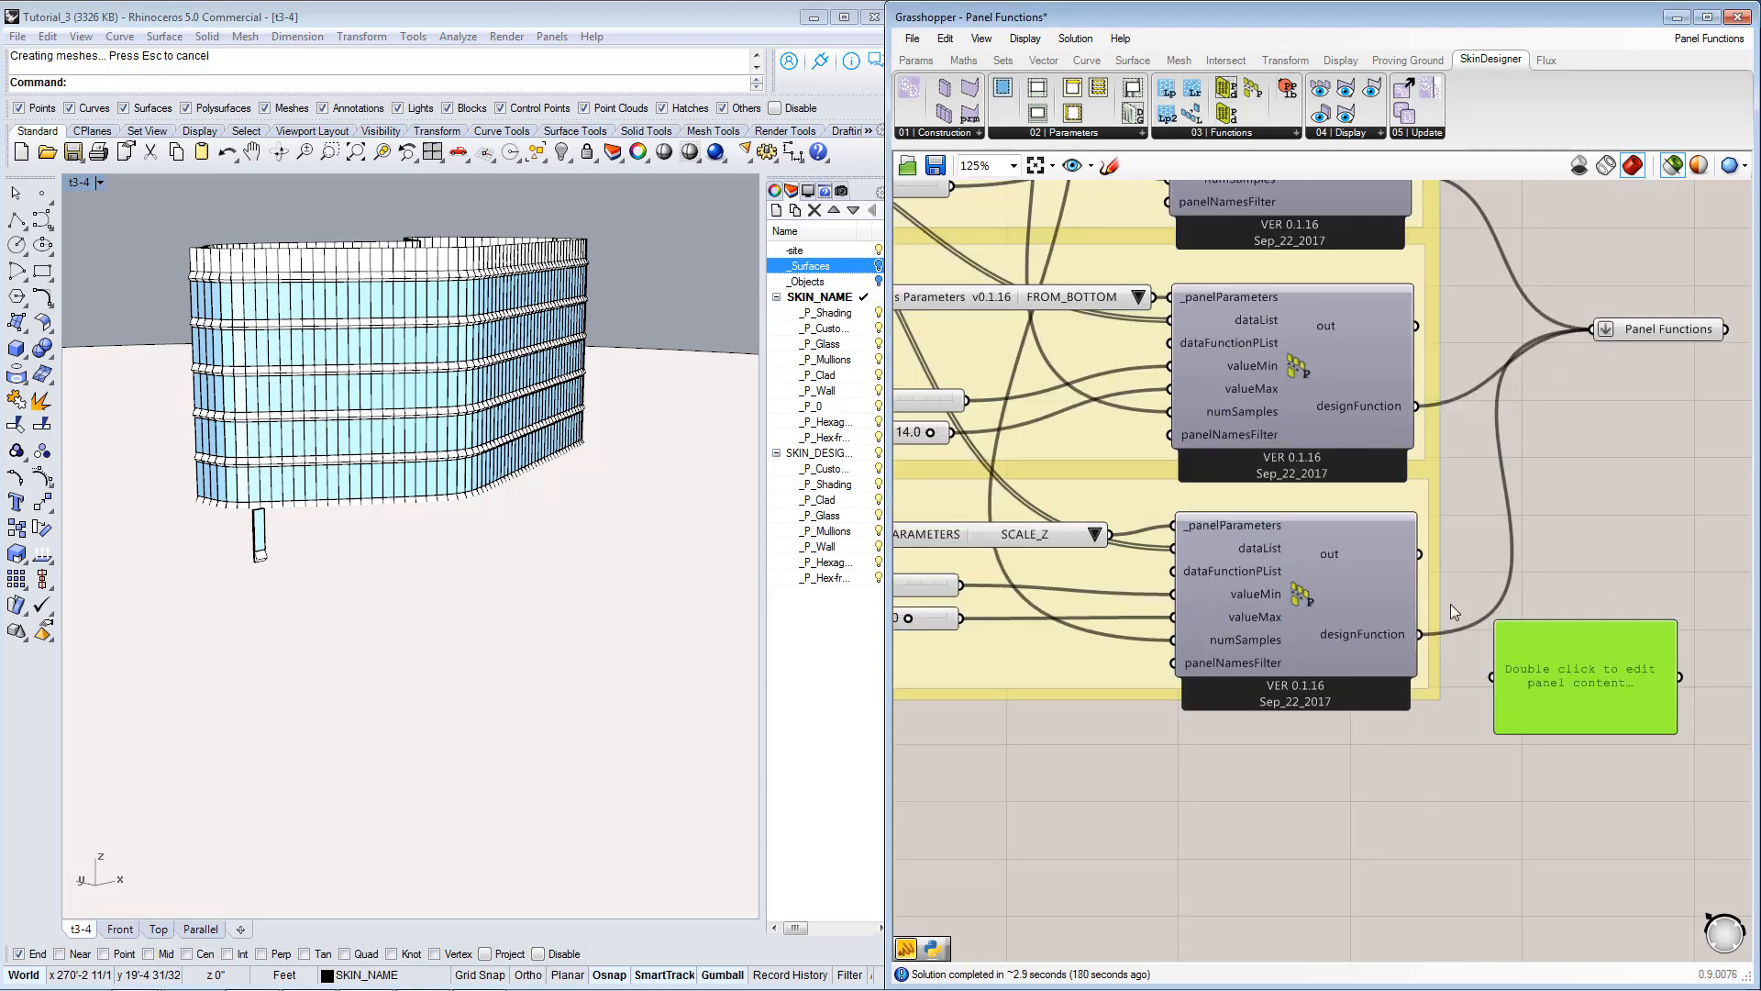
drag(1423, 554, 1493, 676)
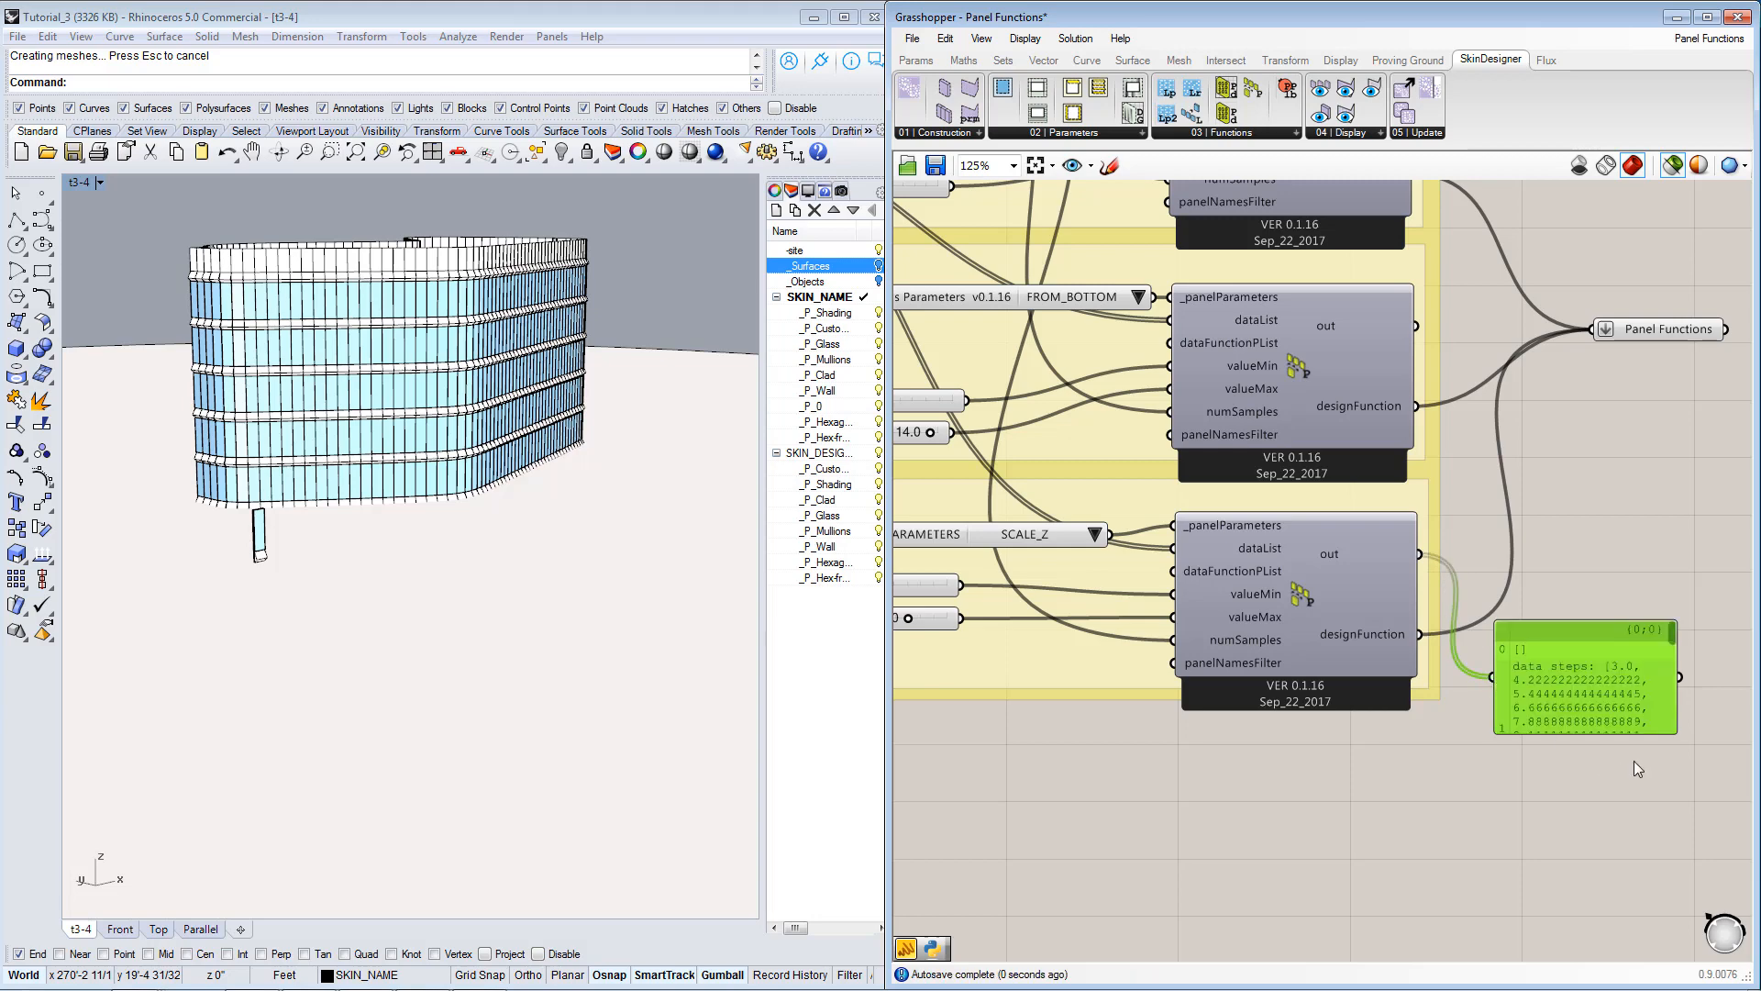
Enlarge the output panel and read the SCALE_Z function's data steps, adjusted steps and data list.
drag(1673, 731, 1731, 899)
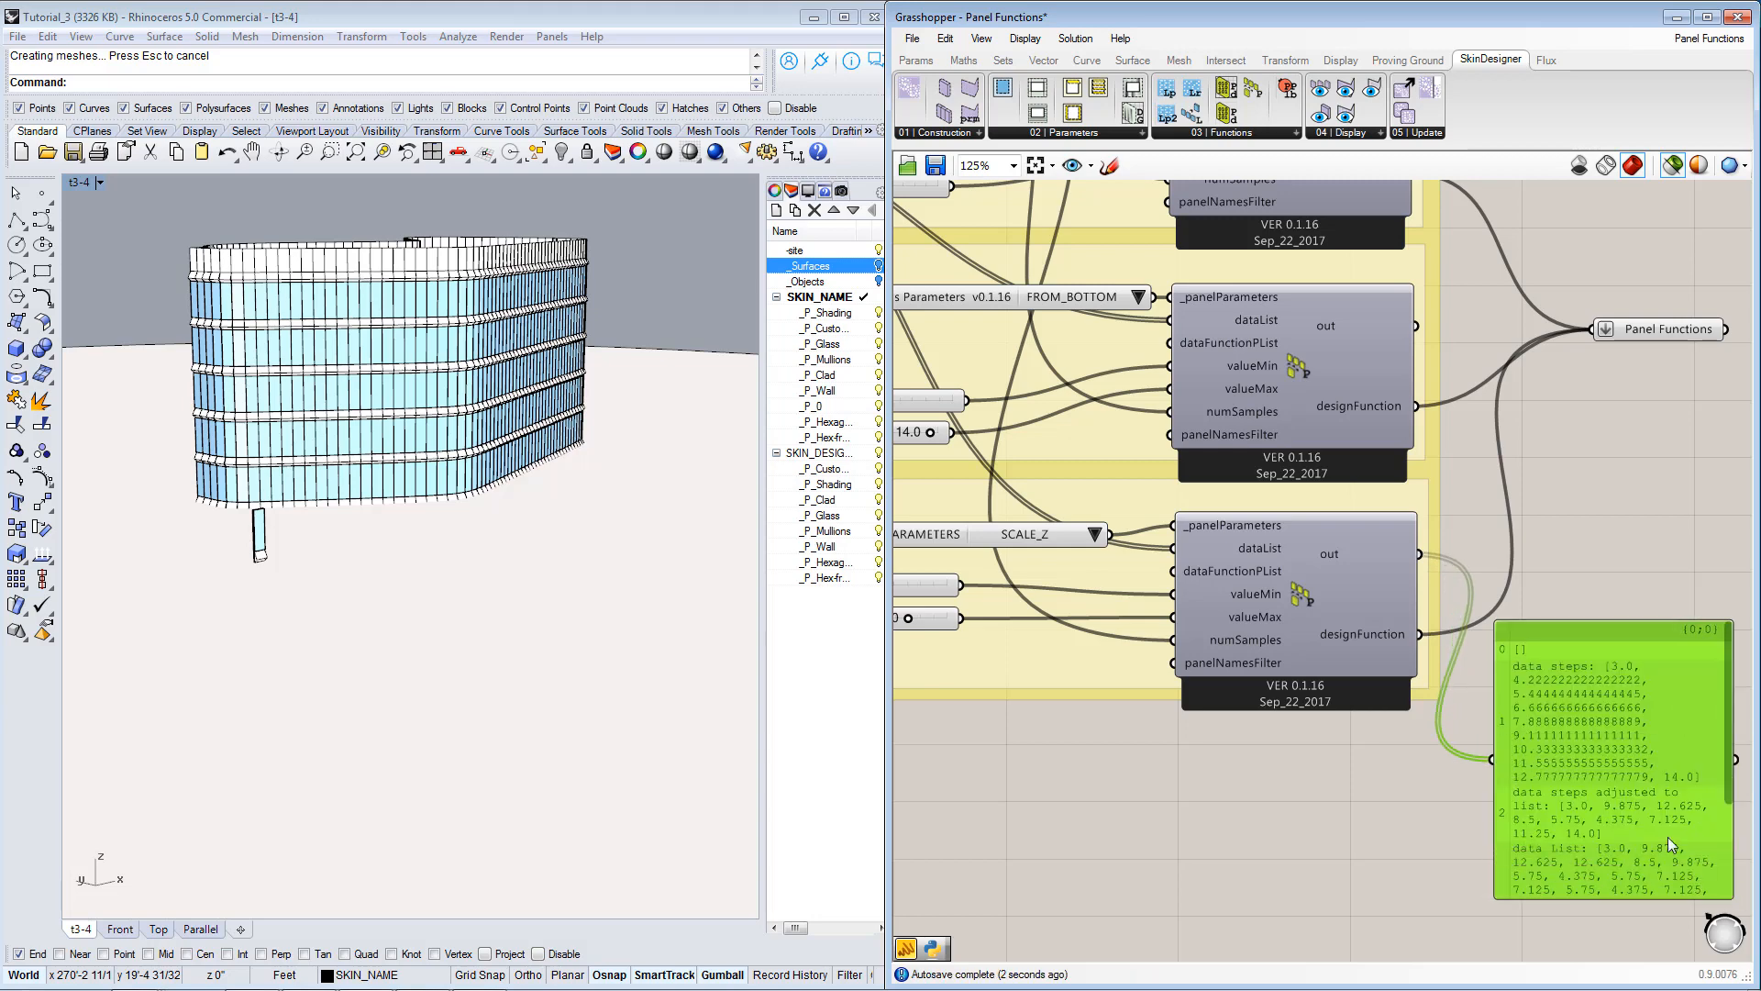
right_drag(1650, 821, 1462, 572)
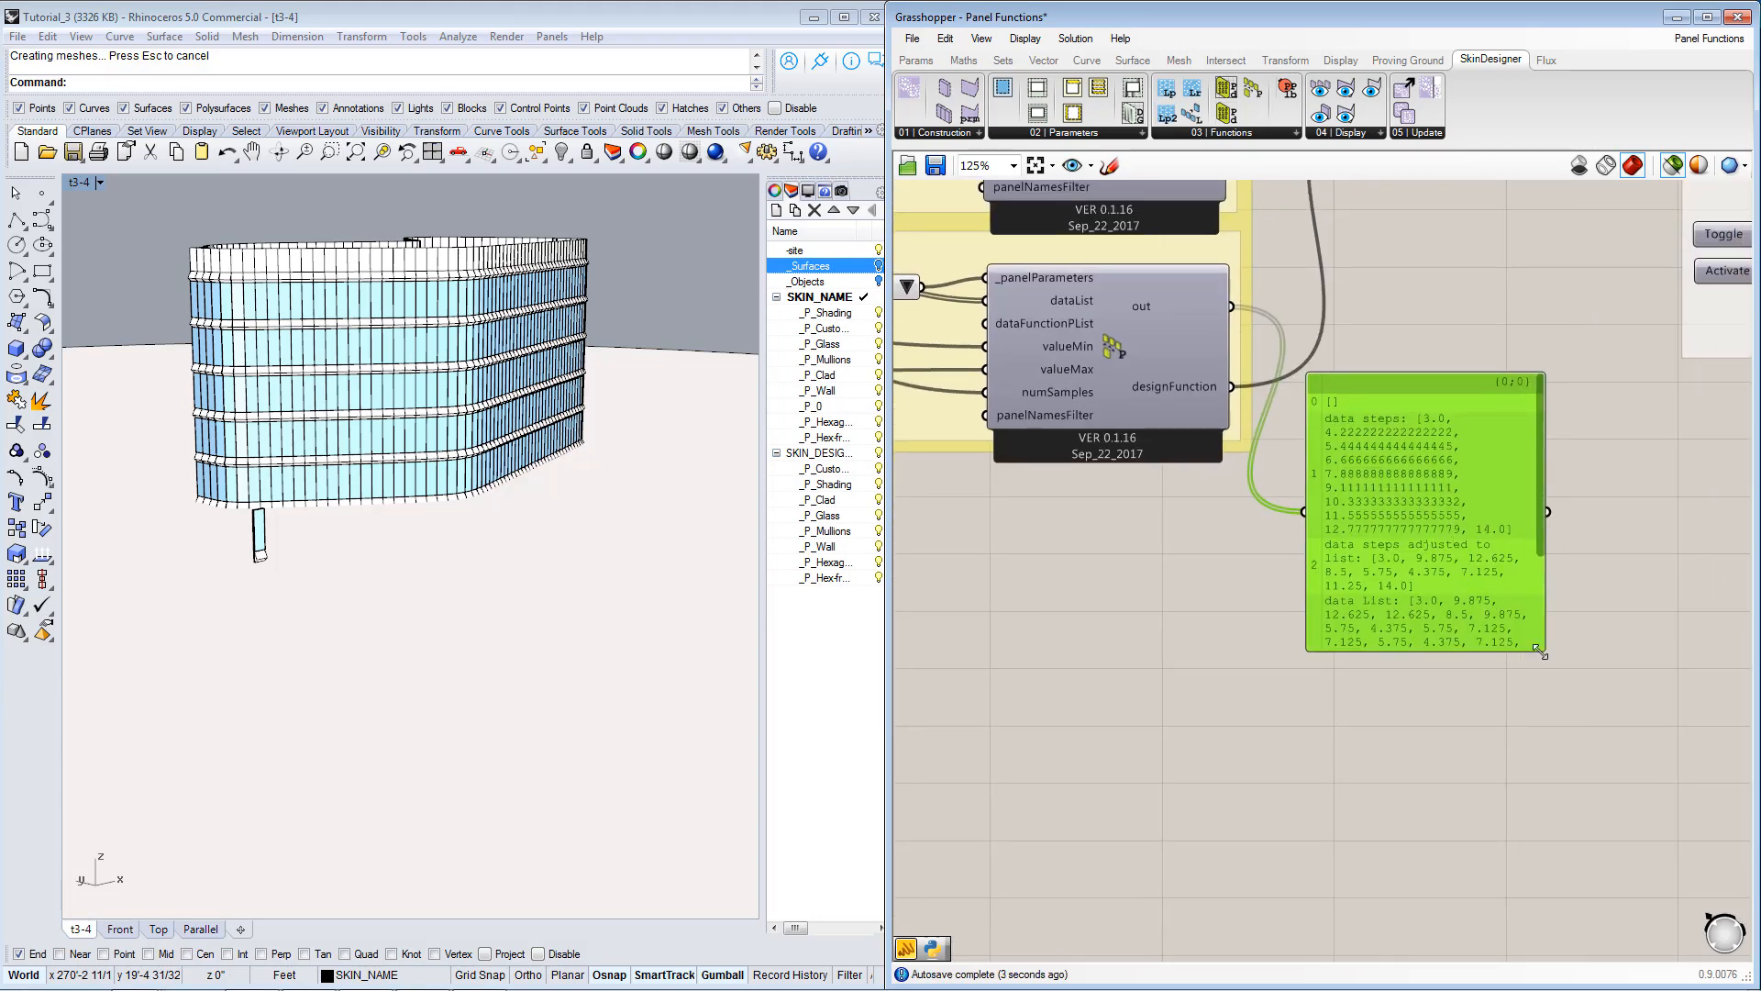
drag(1541, 647, 1691, 736)
scroll(1513, 505, up, 2)
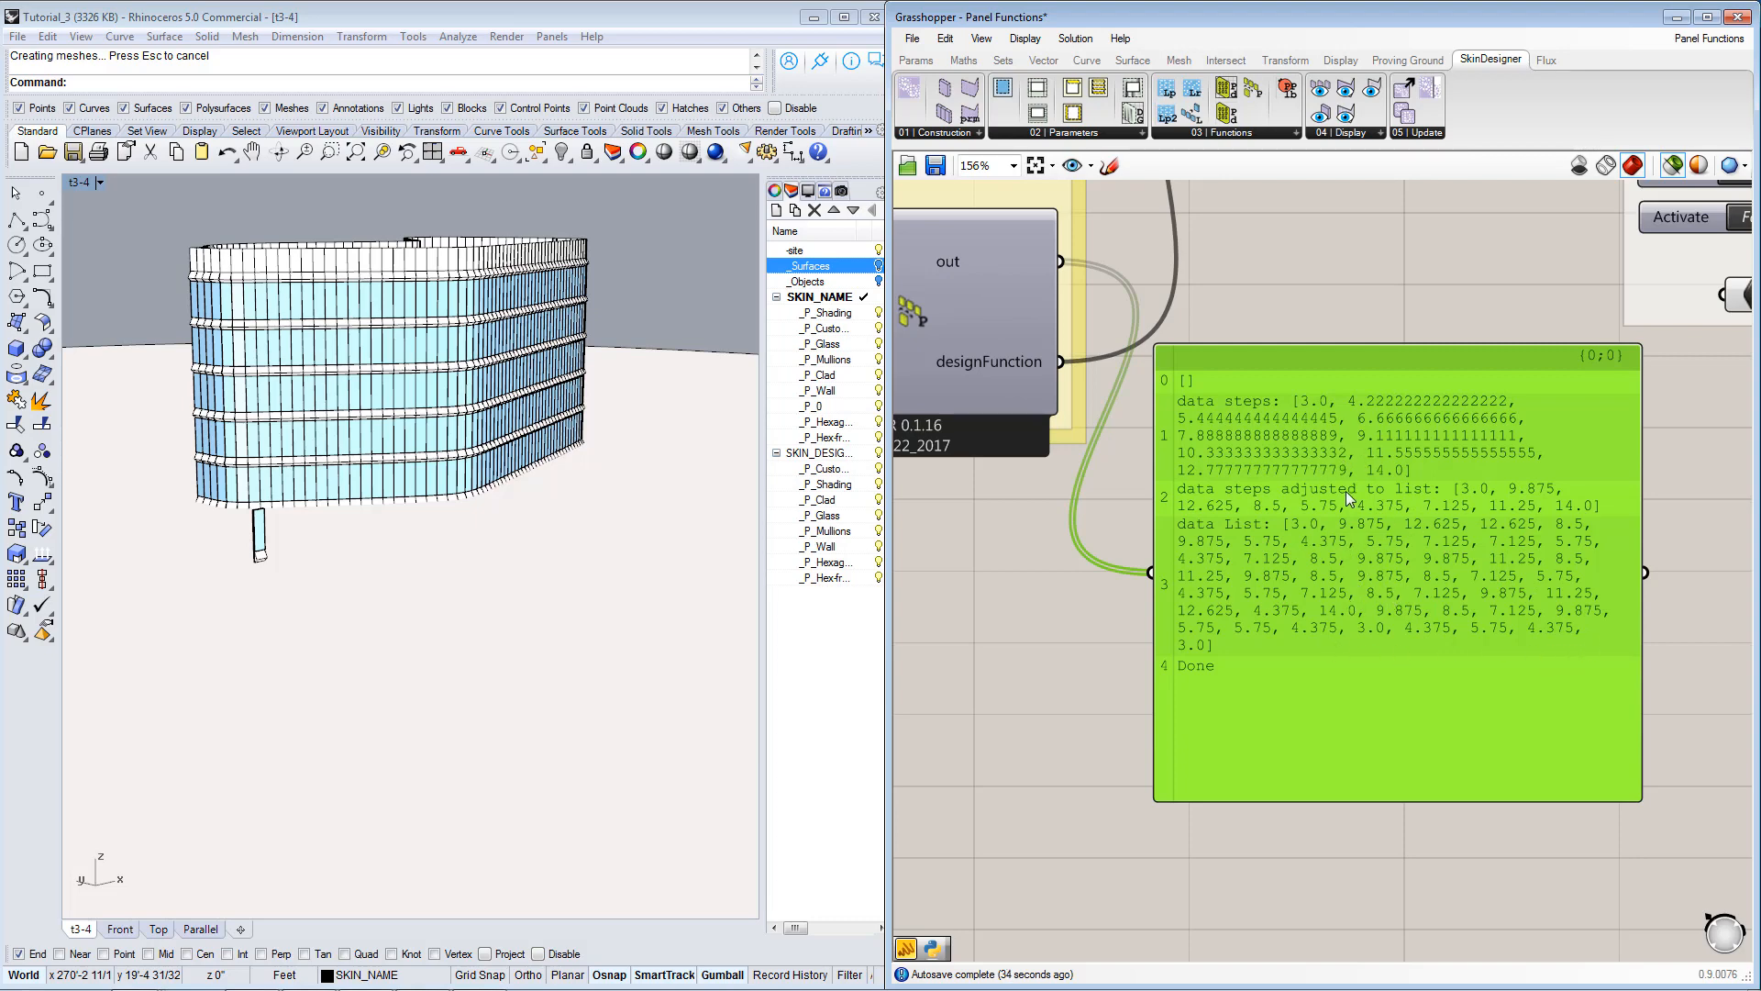
Delete the text panel attached to the SCALE_Z function's out output.
scroll(1231, 530, down, 5)
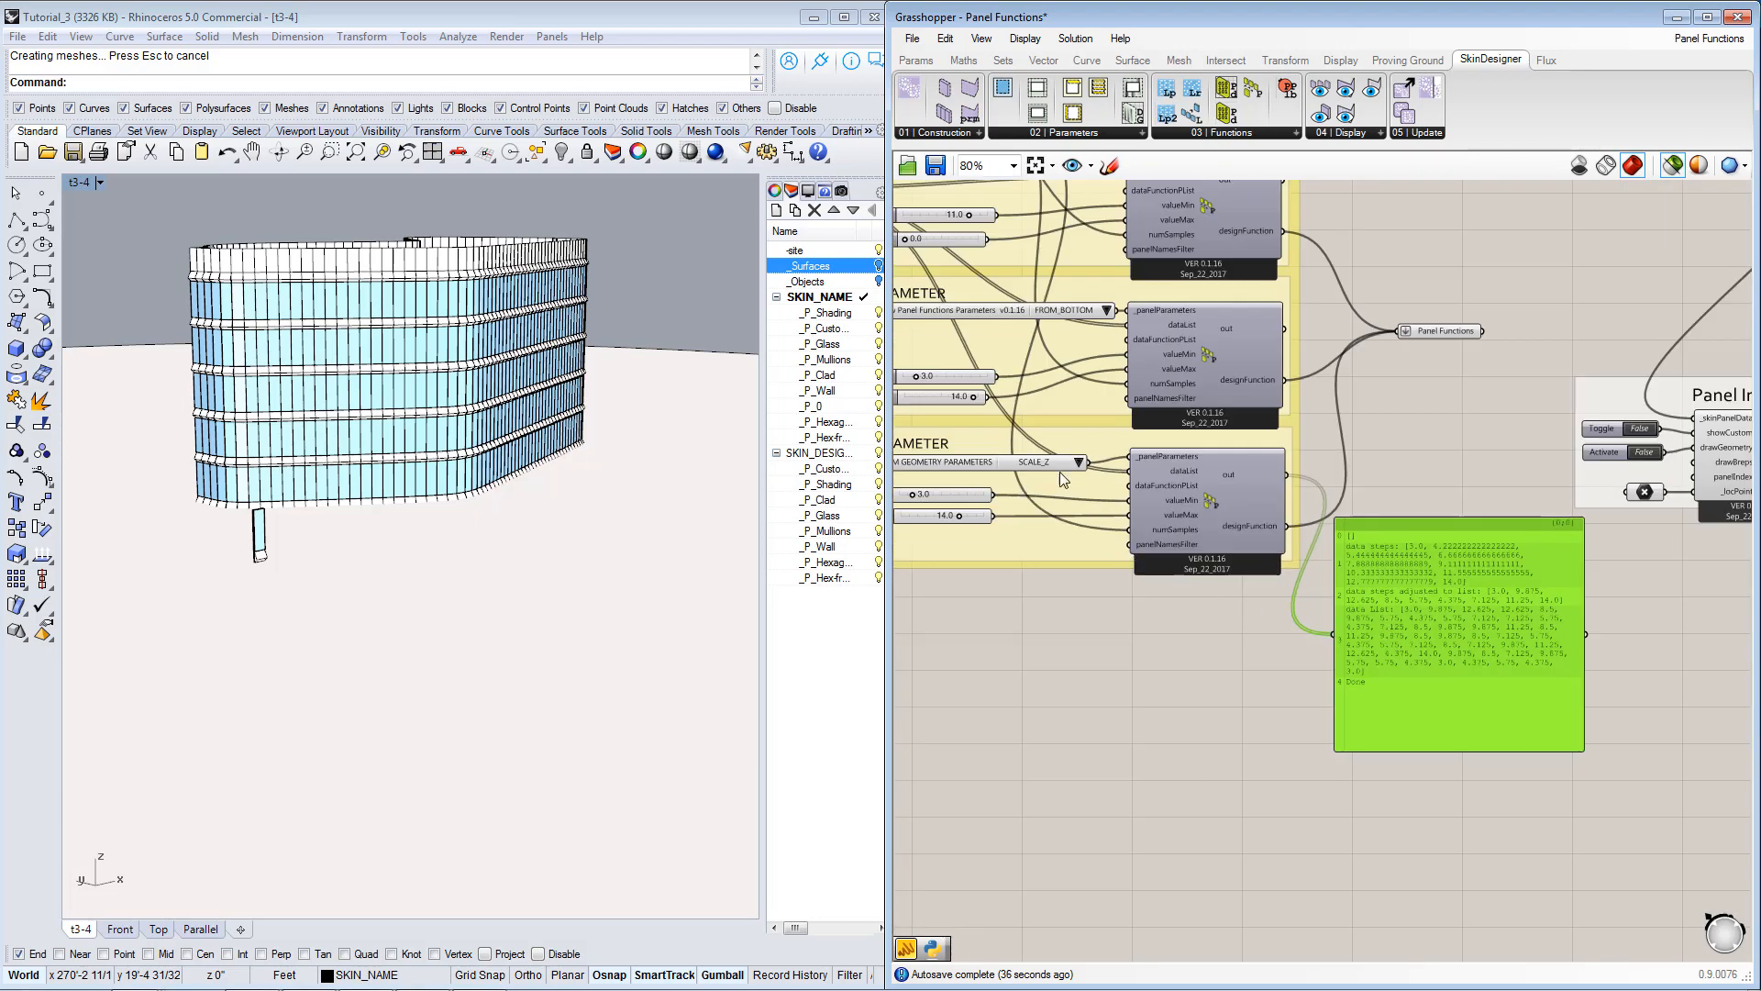
right_drag(1059, 471, 1218, 650)
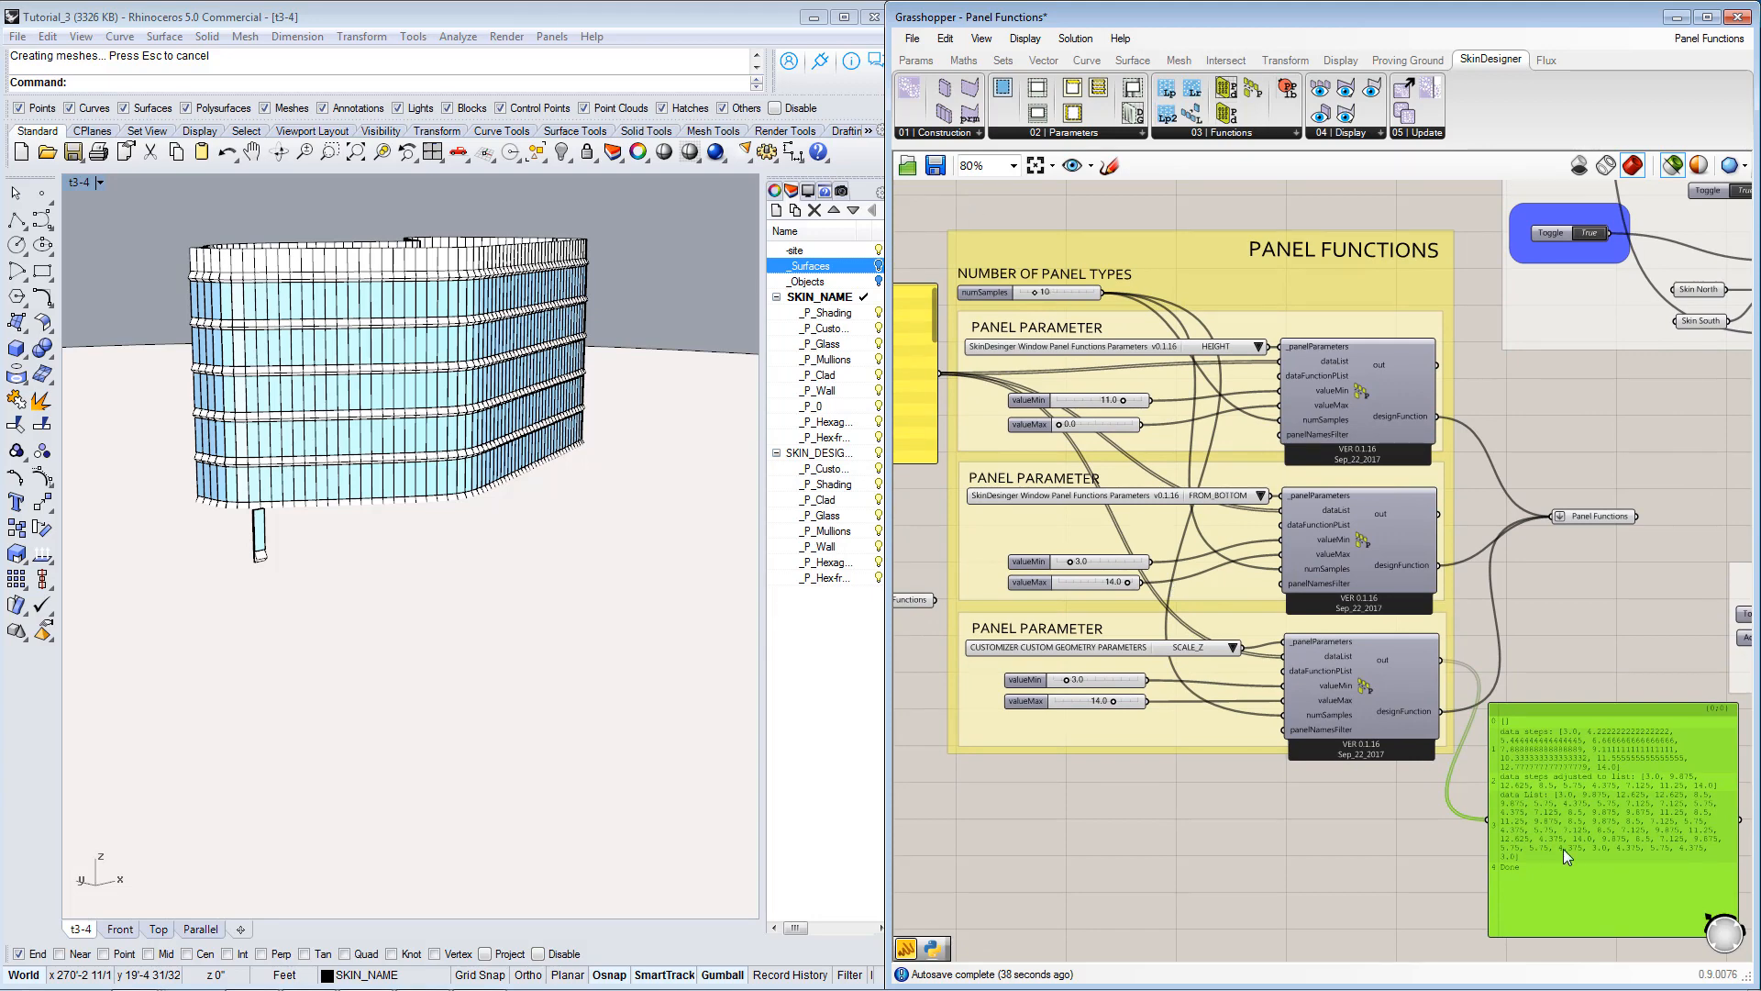
right_drag(1582, 838, 1528, 750)
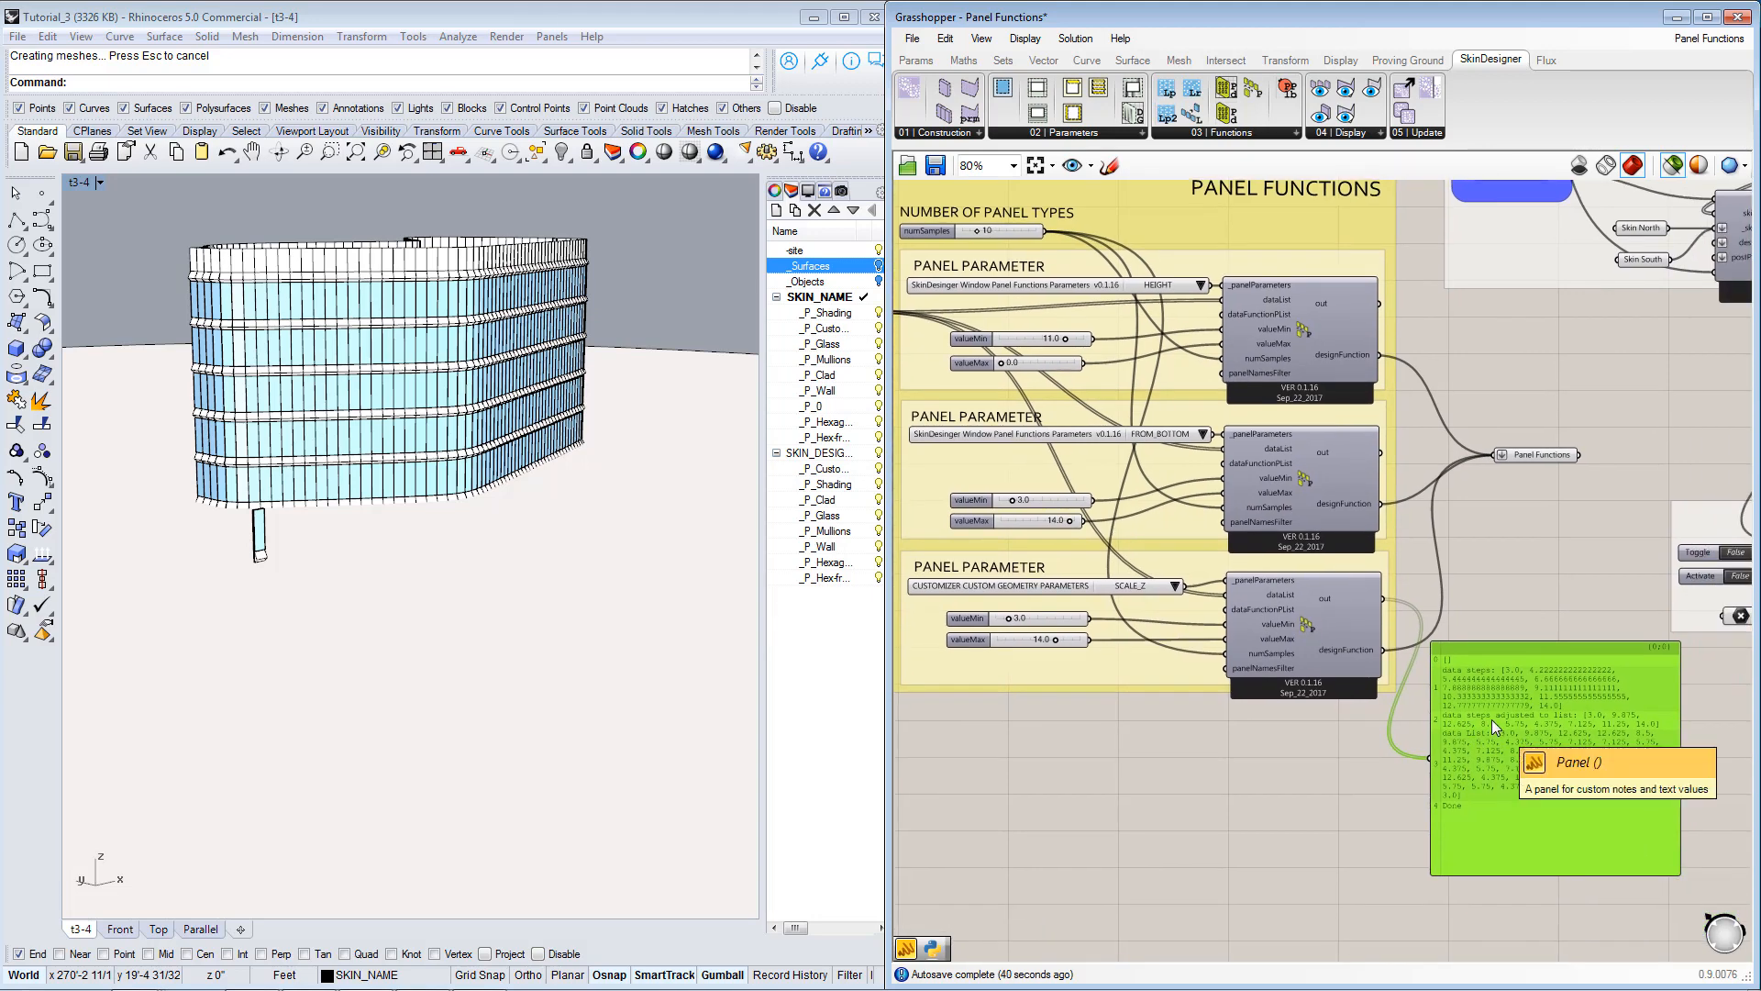
key(Delete)
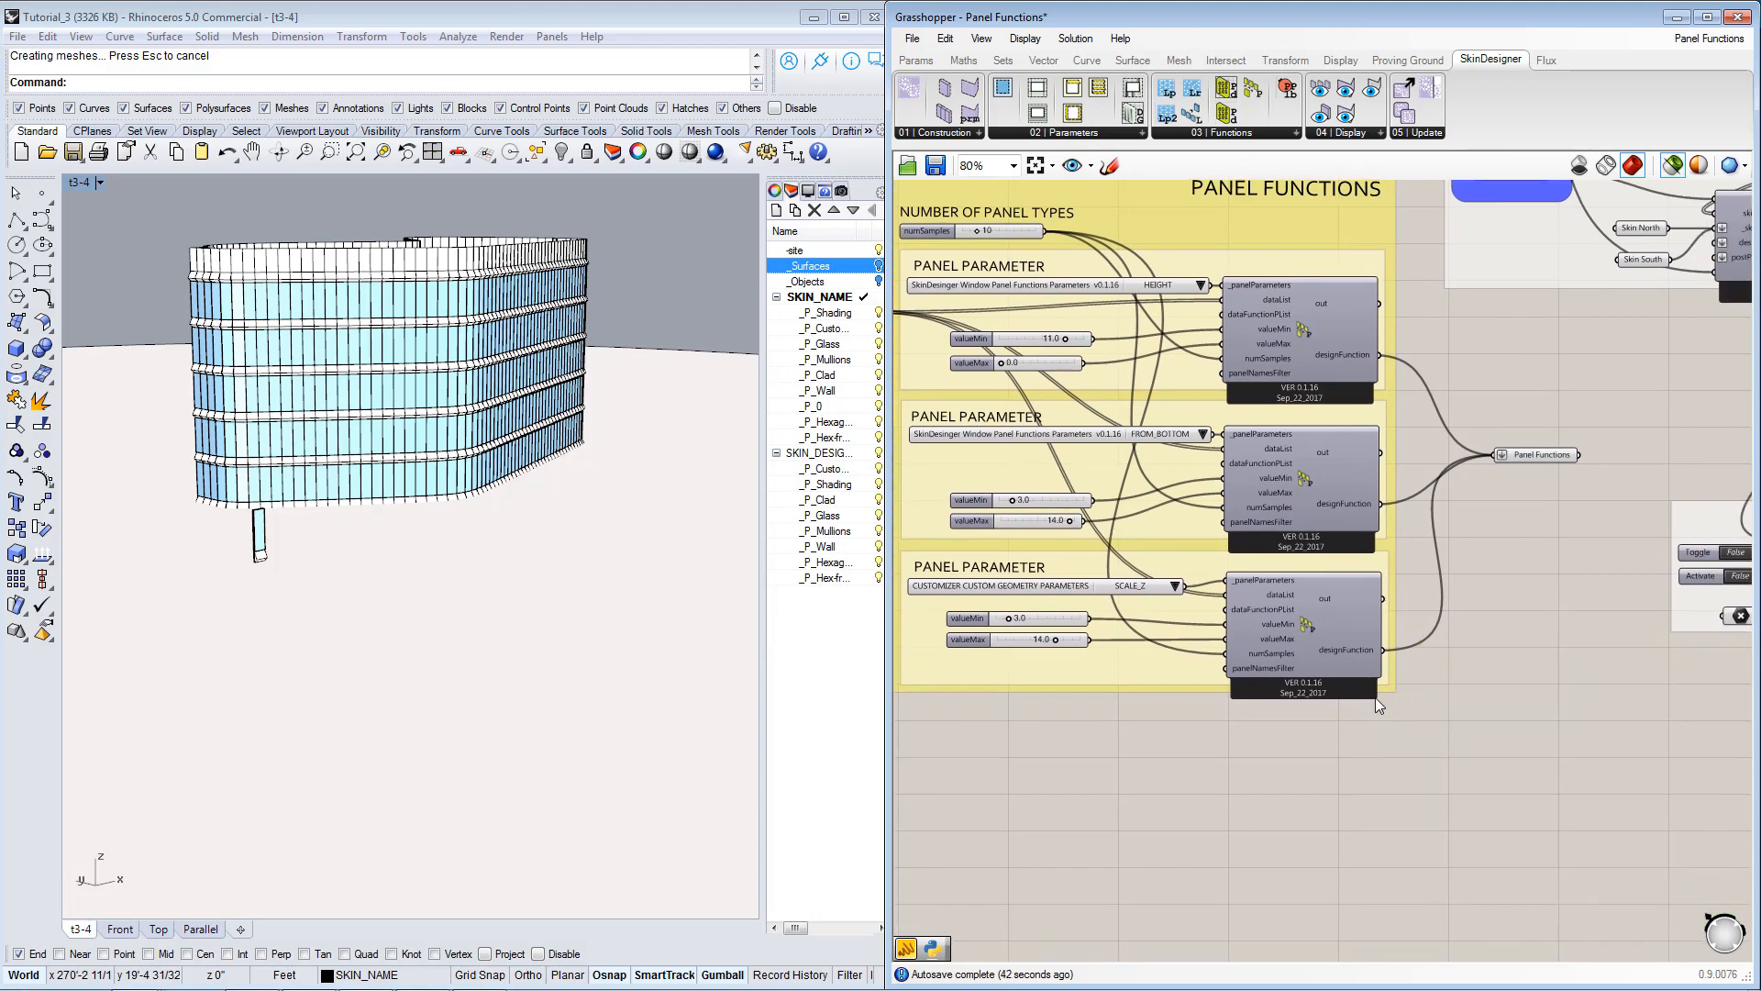
Connect the Panel Functions parameter to the designFunctions input of the skin generator component.
right_drag(1366, 701, 1392, 719)
right_drag(1229, 464, 1321, 615)
scroll(1236, 491, down, 2)
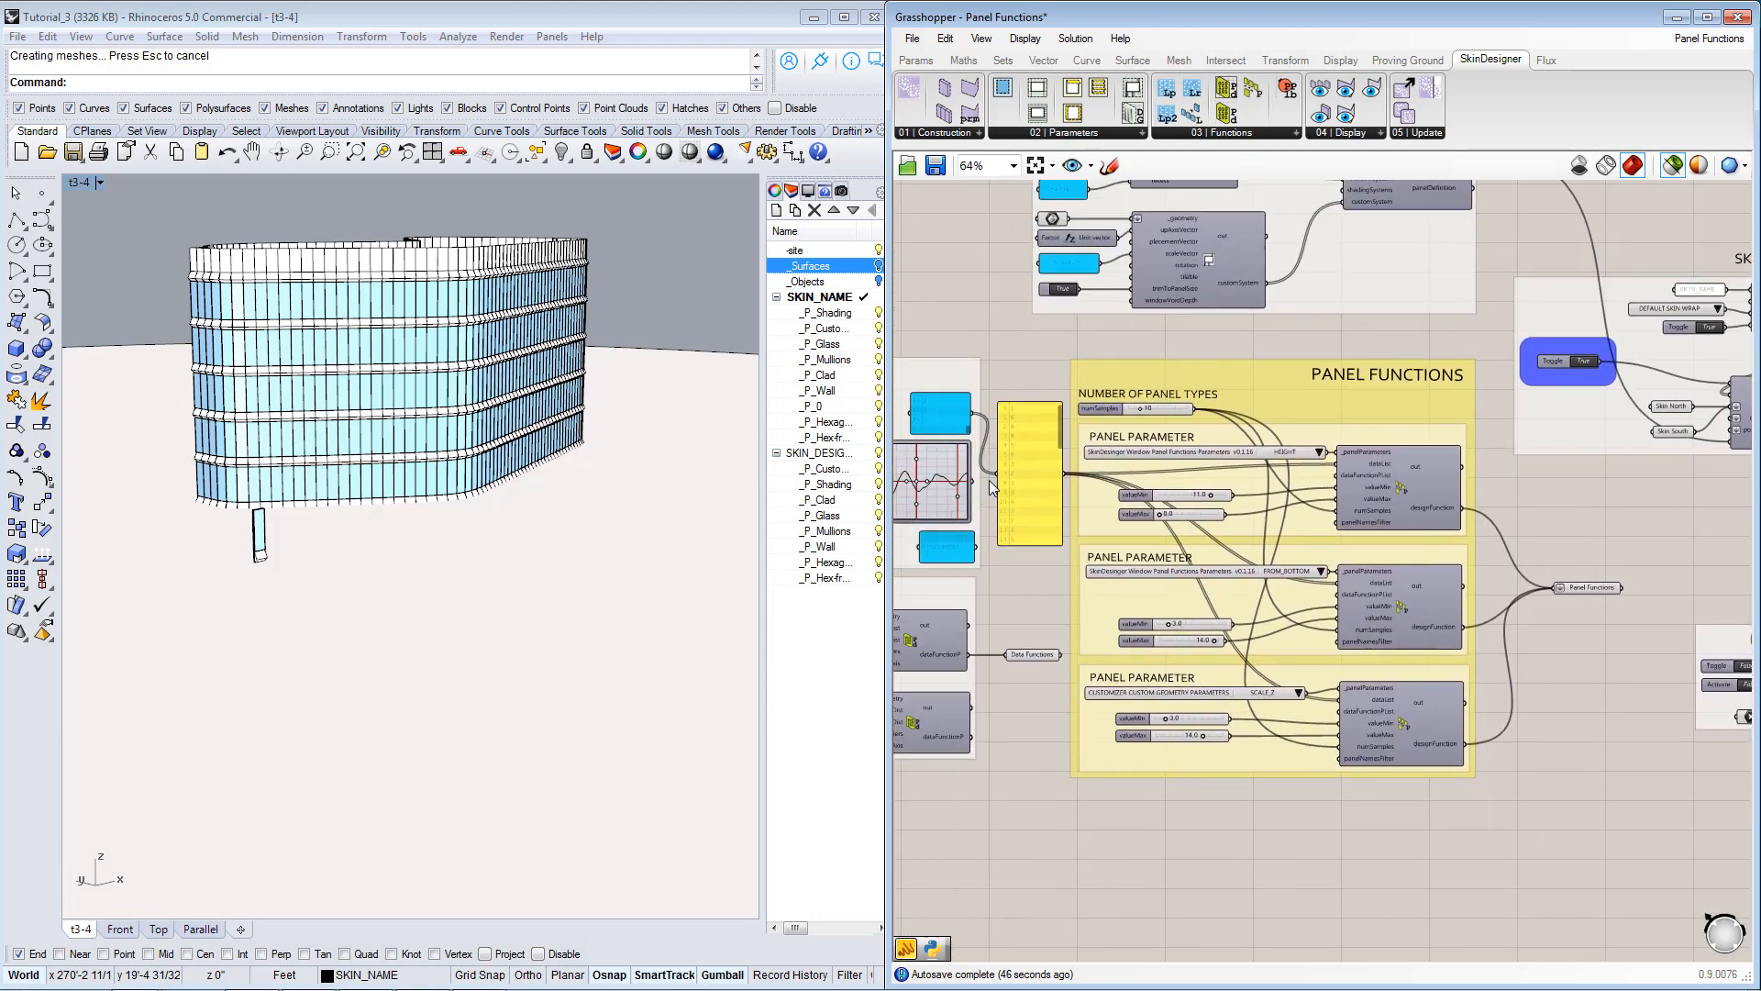
right_drag(1556, 674, 1427, 655)
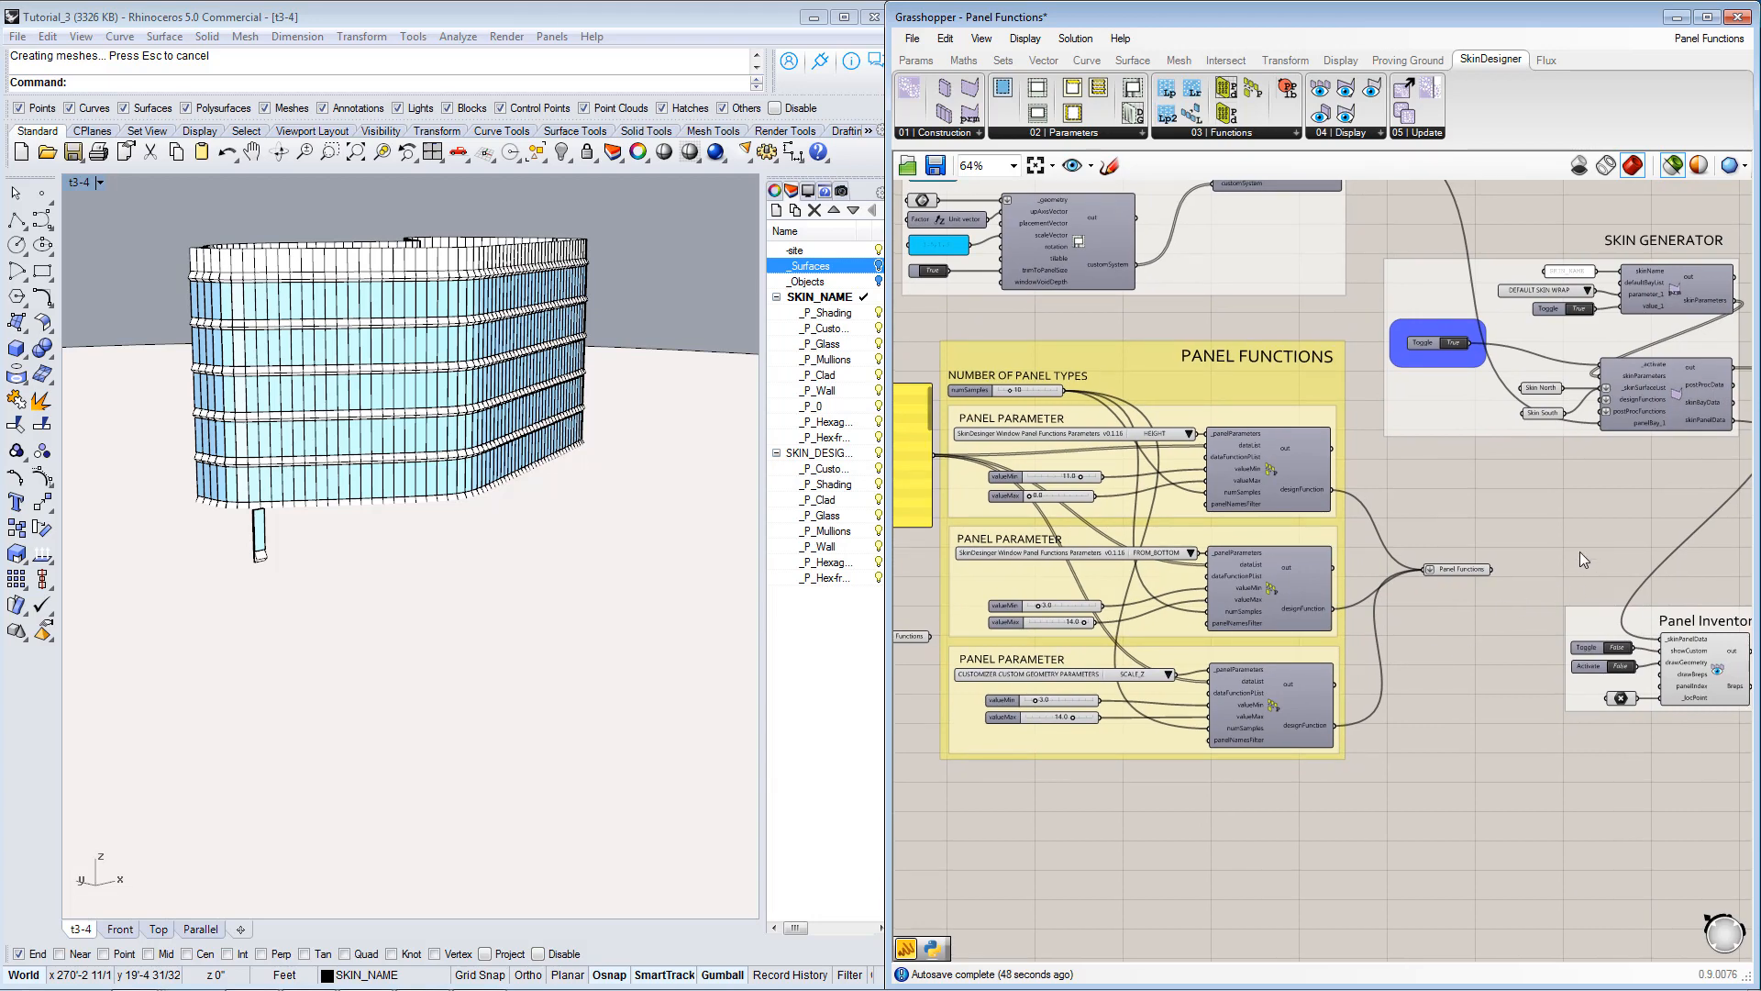
scroll(1471, 580, up, 4)
right_drag(1464, 561, 1363, 626)
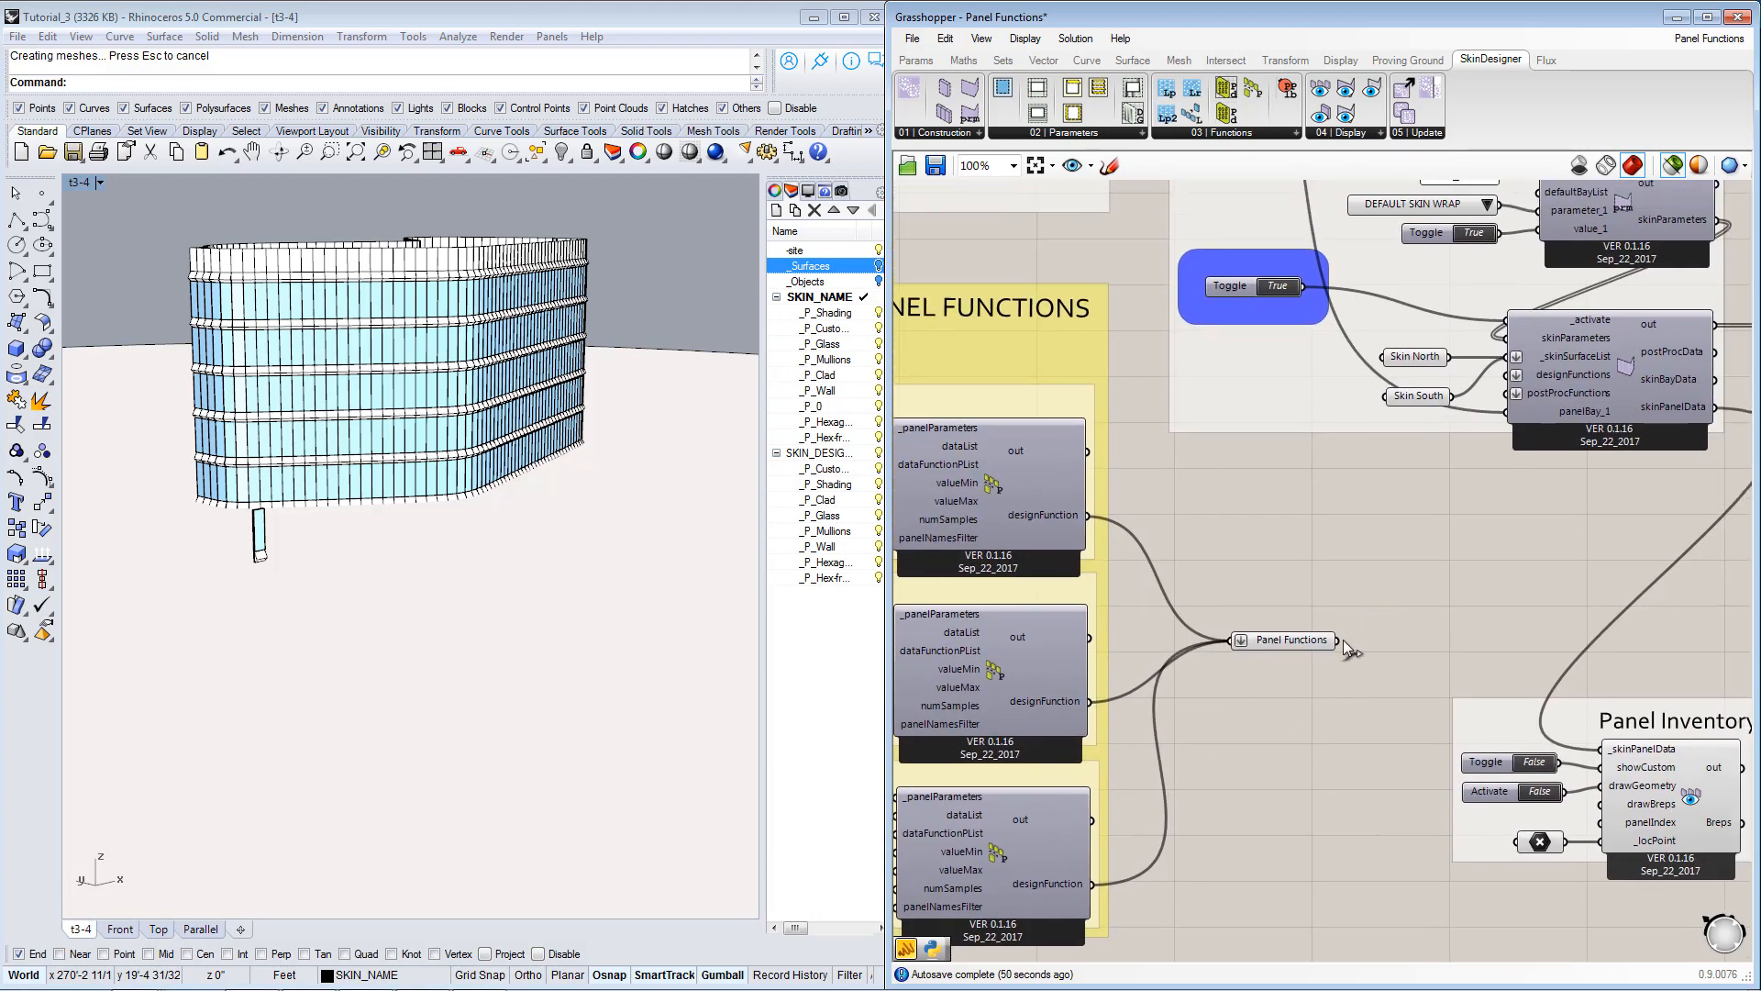
drag(1339, 641, 1518, 375)
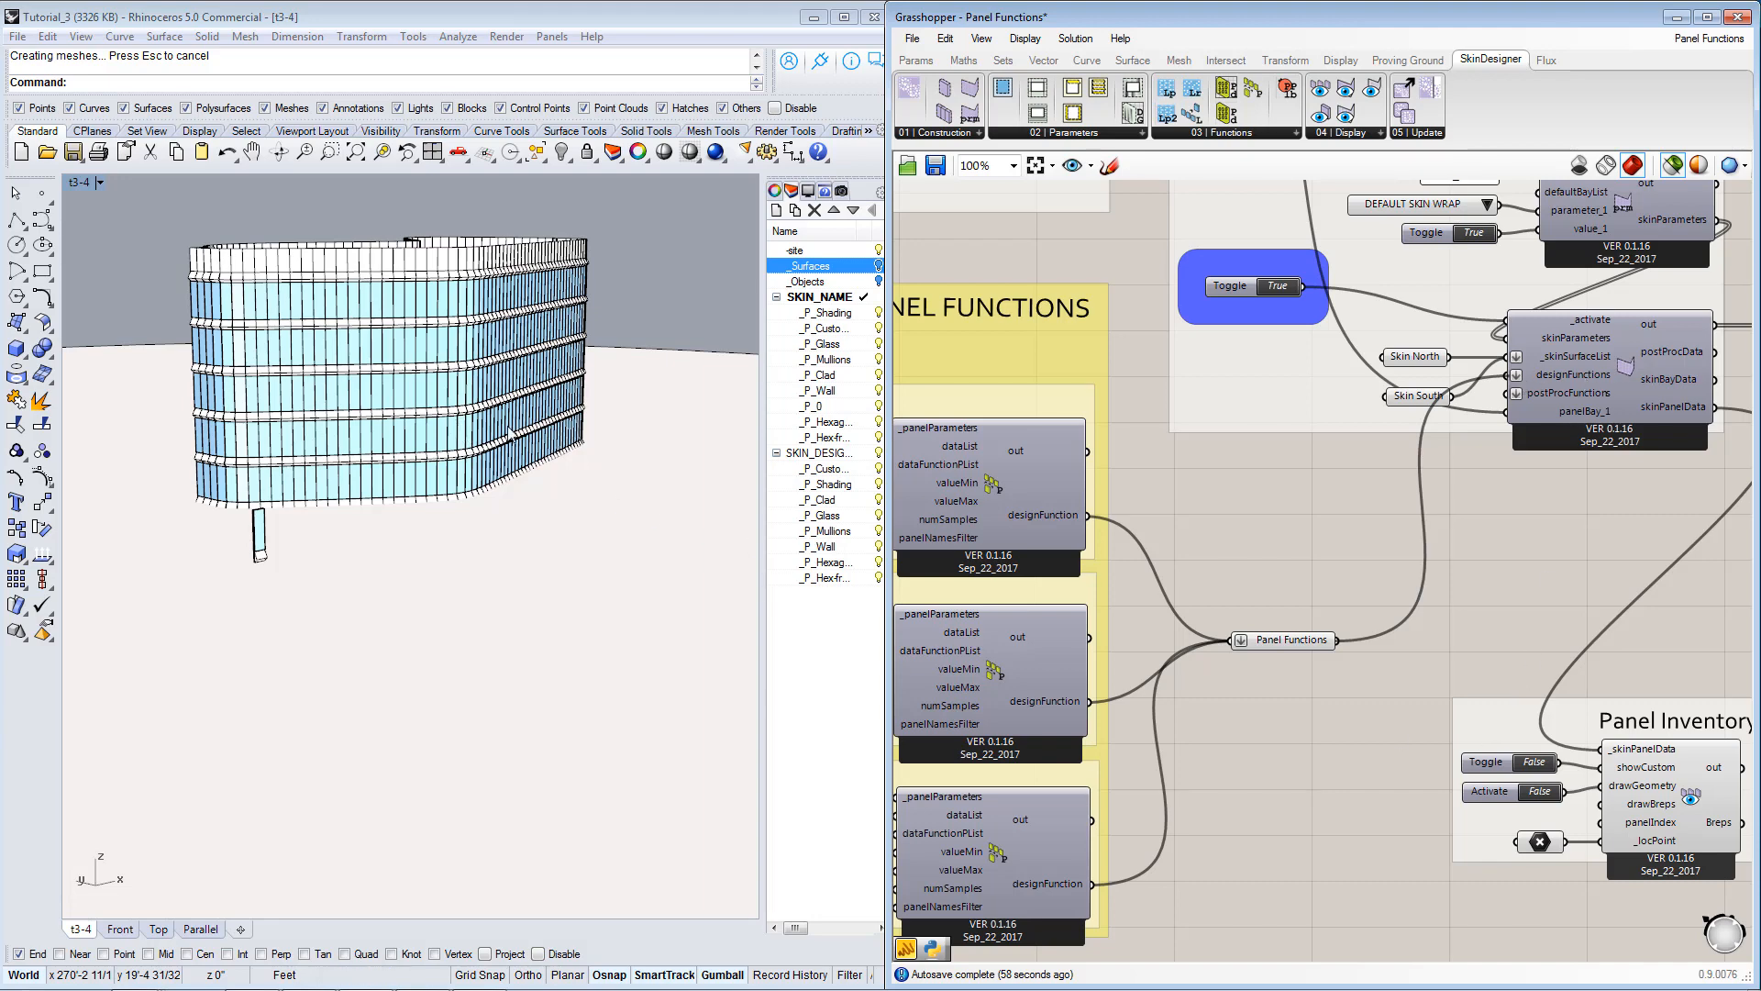
Examine the varied window heights and custom panel geometry on the regenerated facade up close and as a whole.
scroll(476, 418, up, 6)
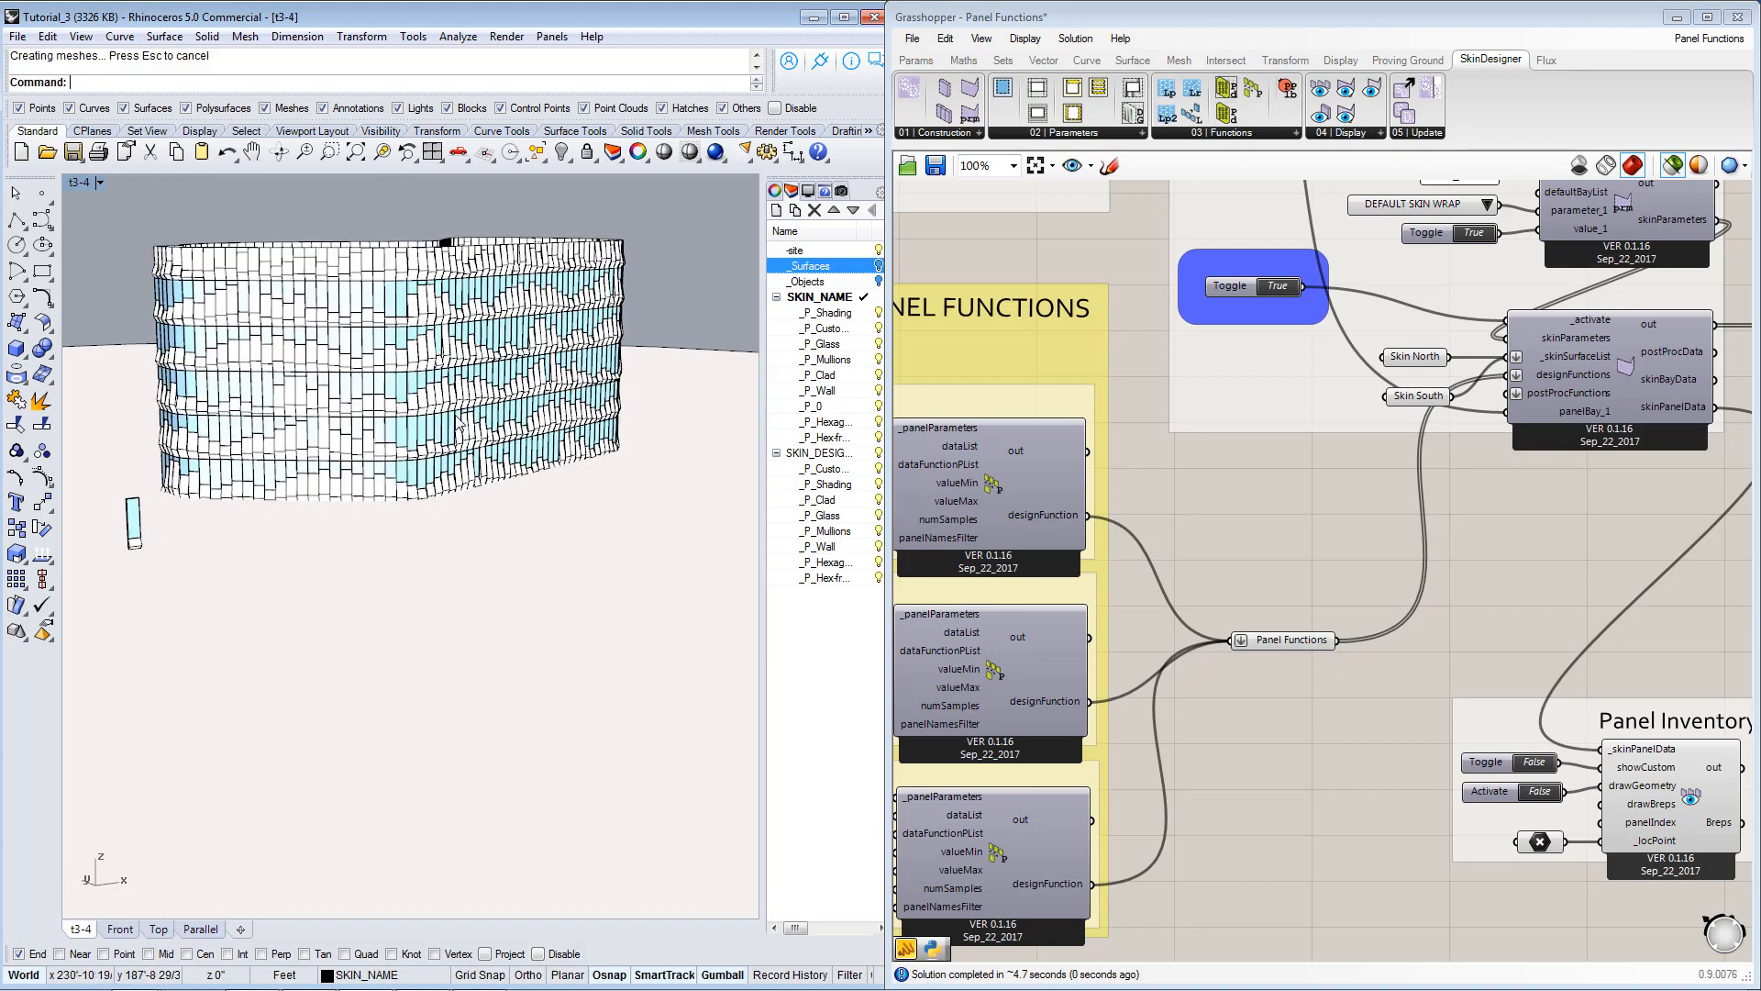
scroll(541, 413, up, 5)
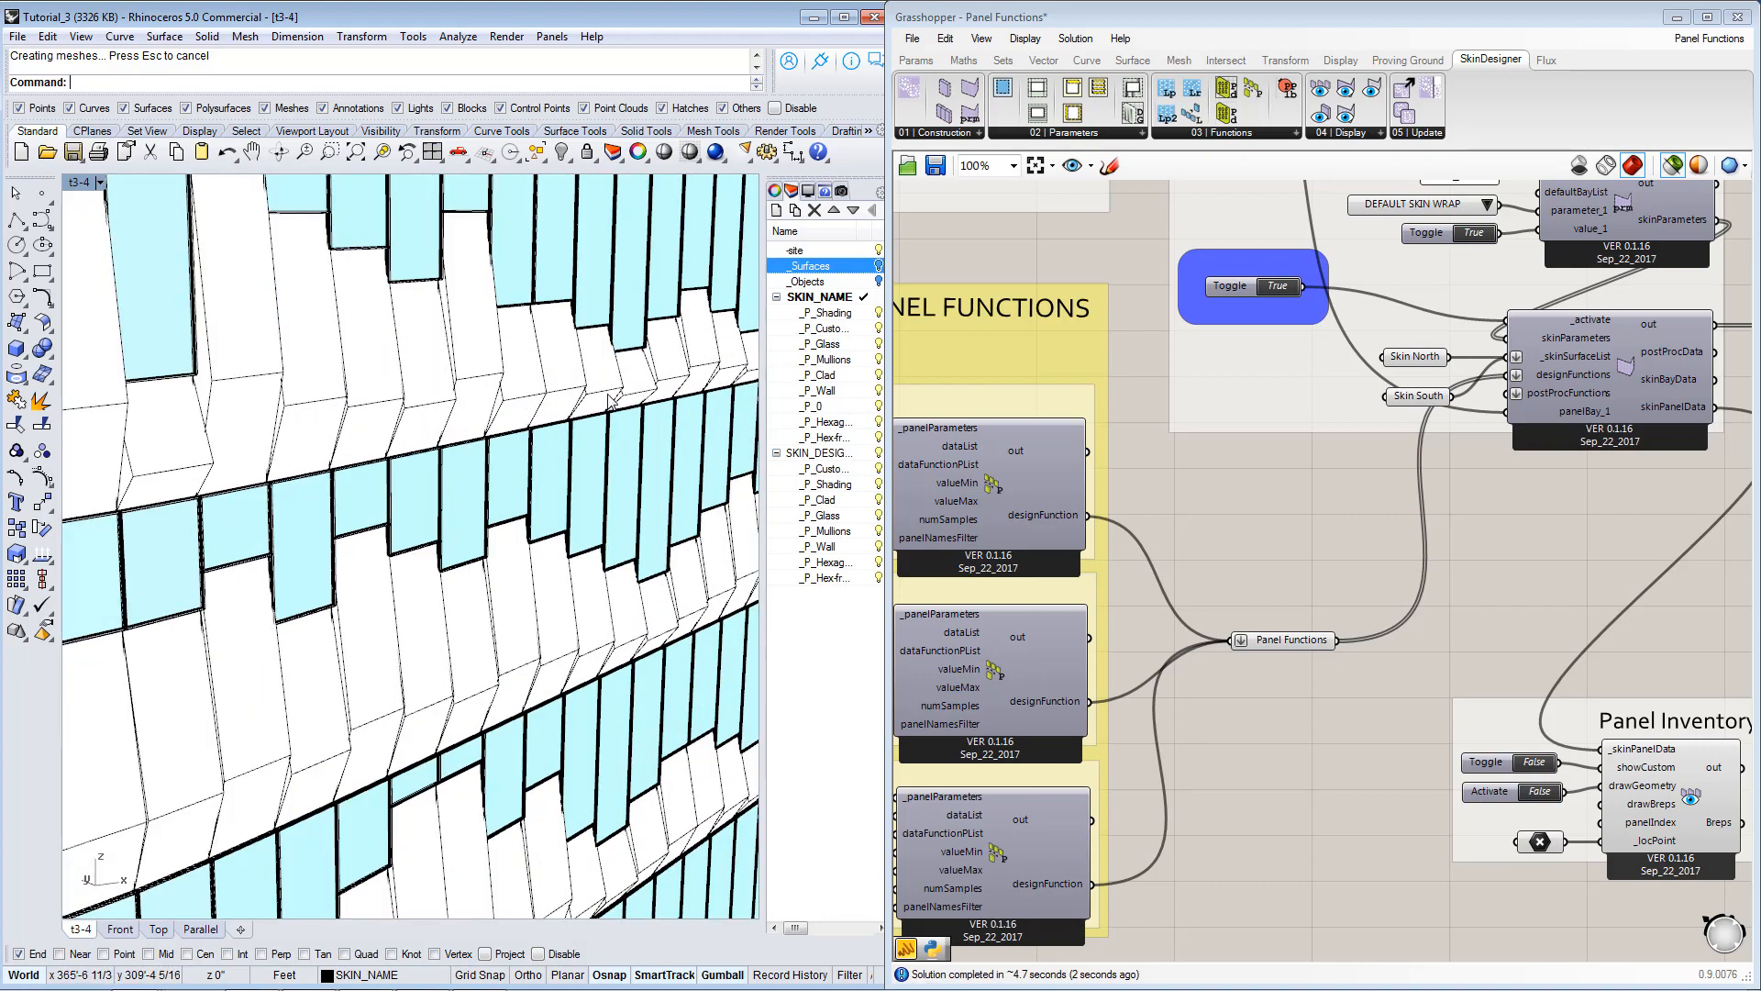
scroll(598, 585, up, 2)
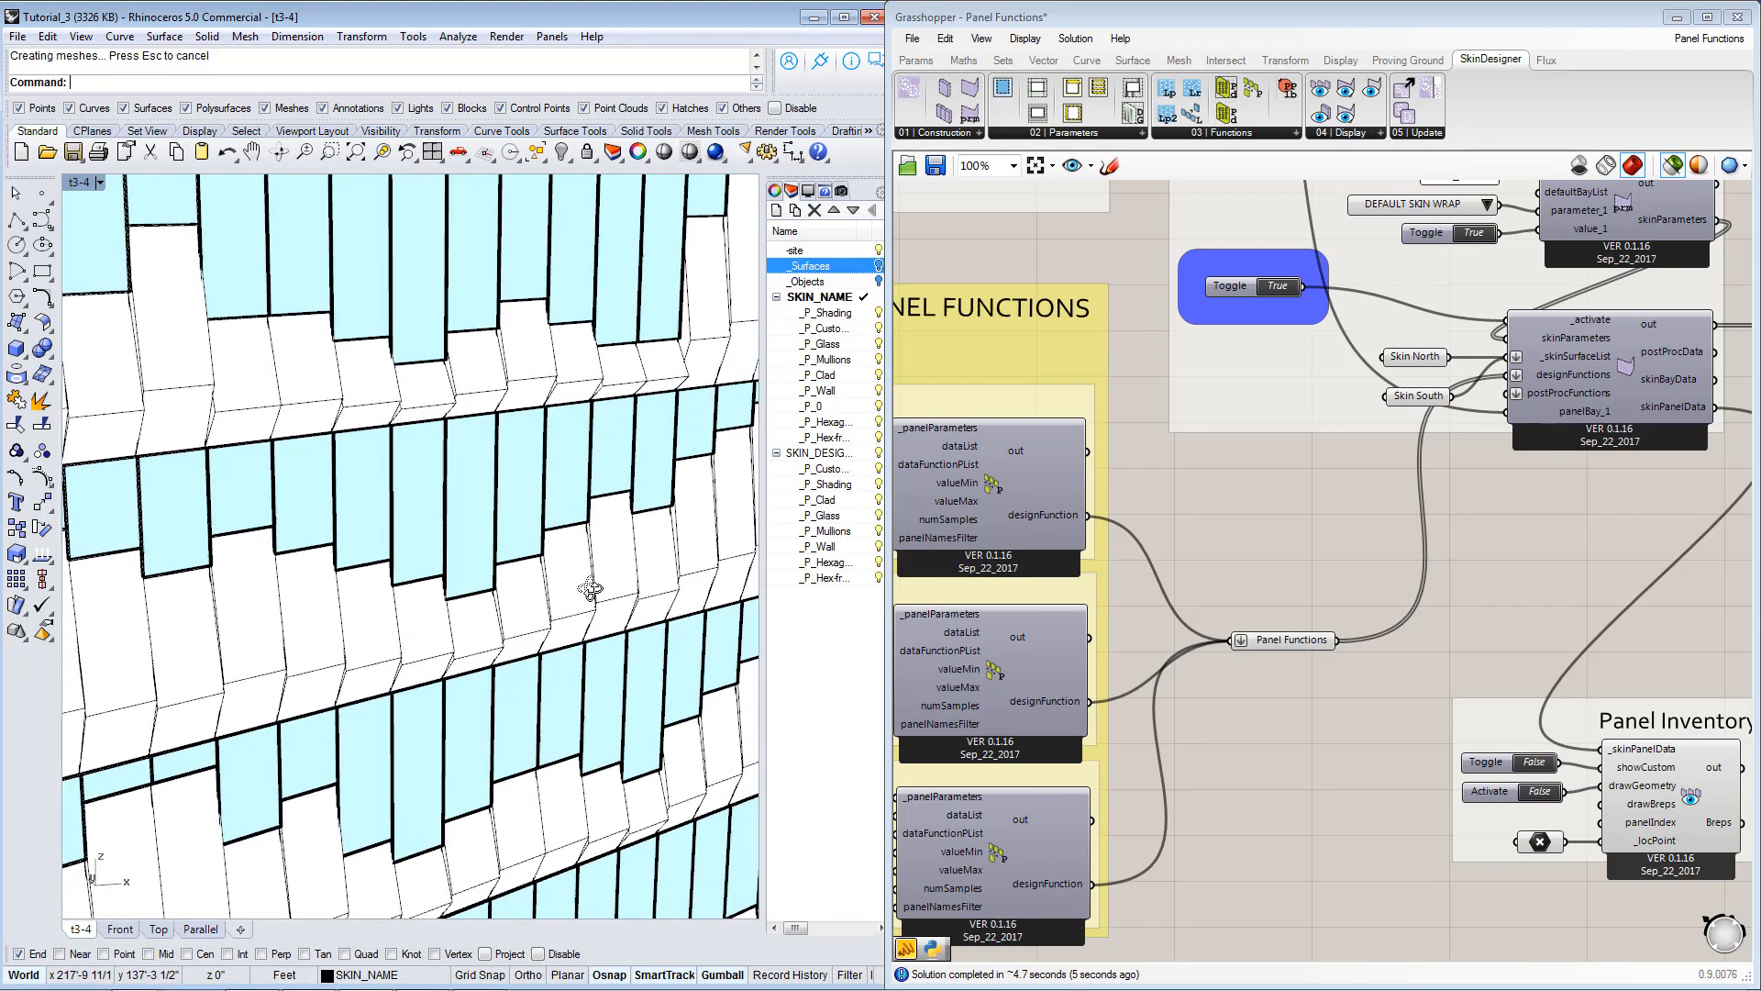
scroll(507, 633, up, 3)
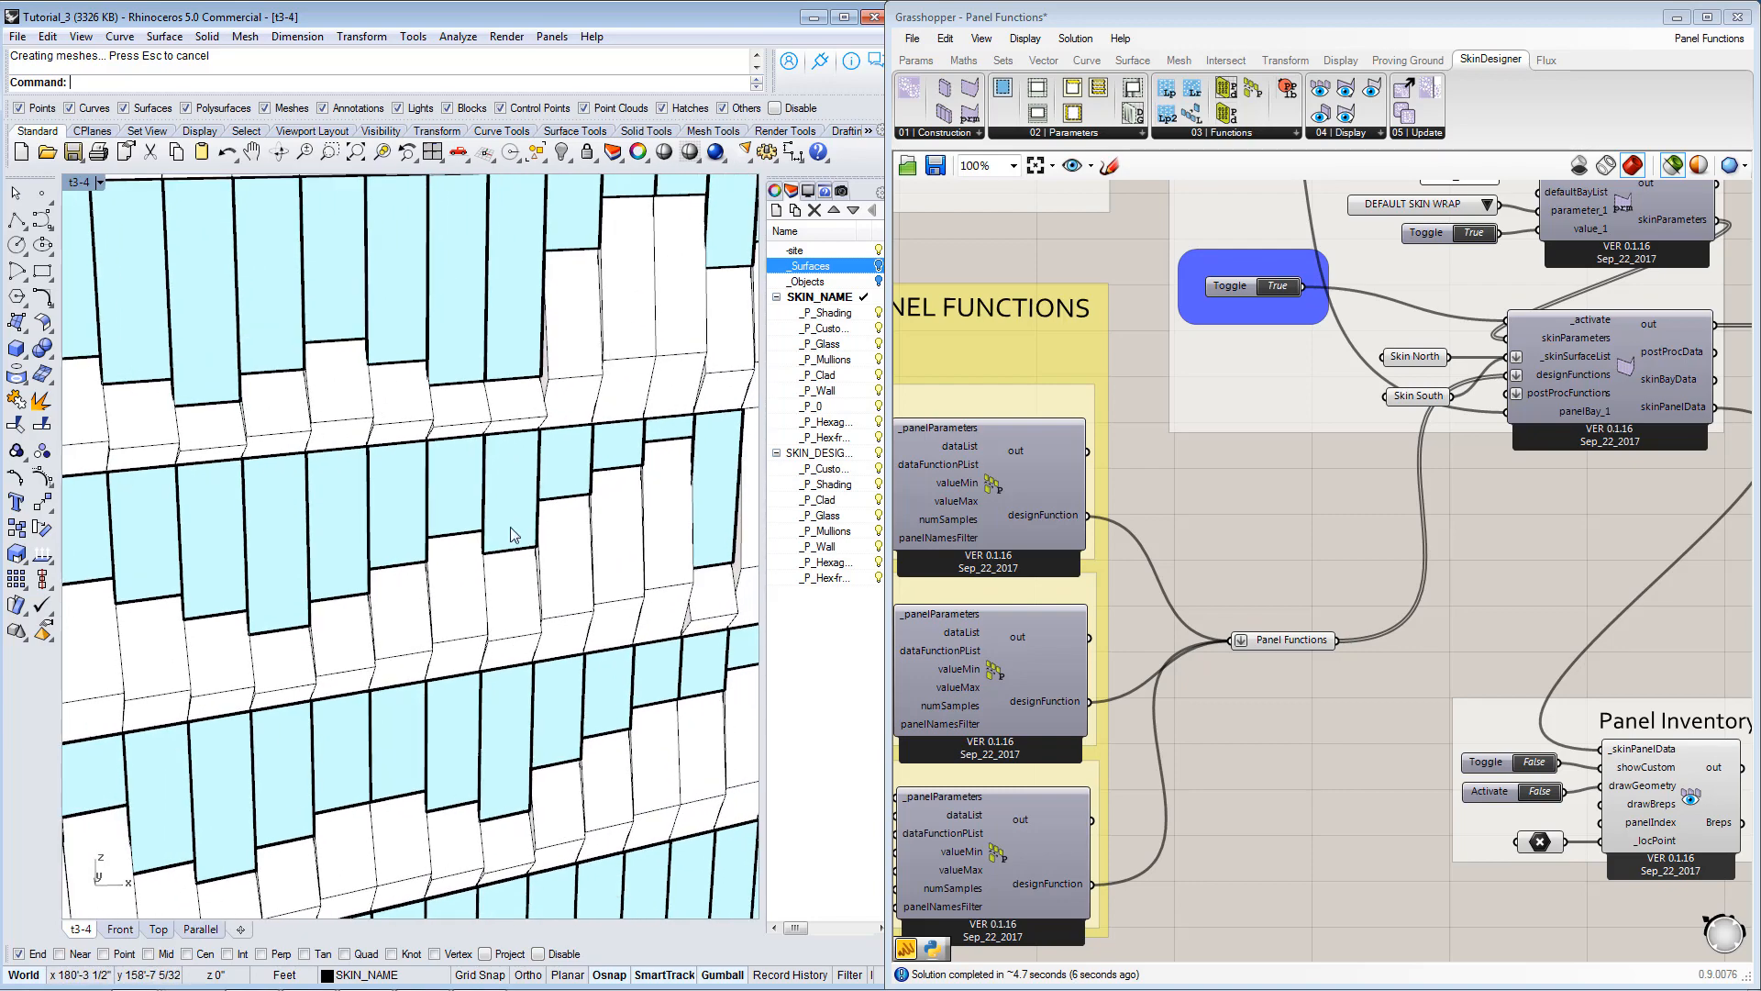
scroll(574, 564, down, 6)
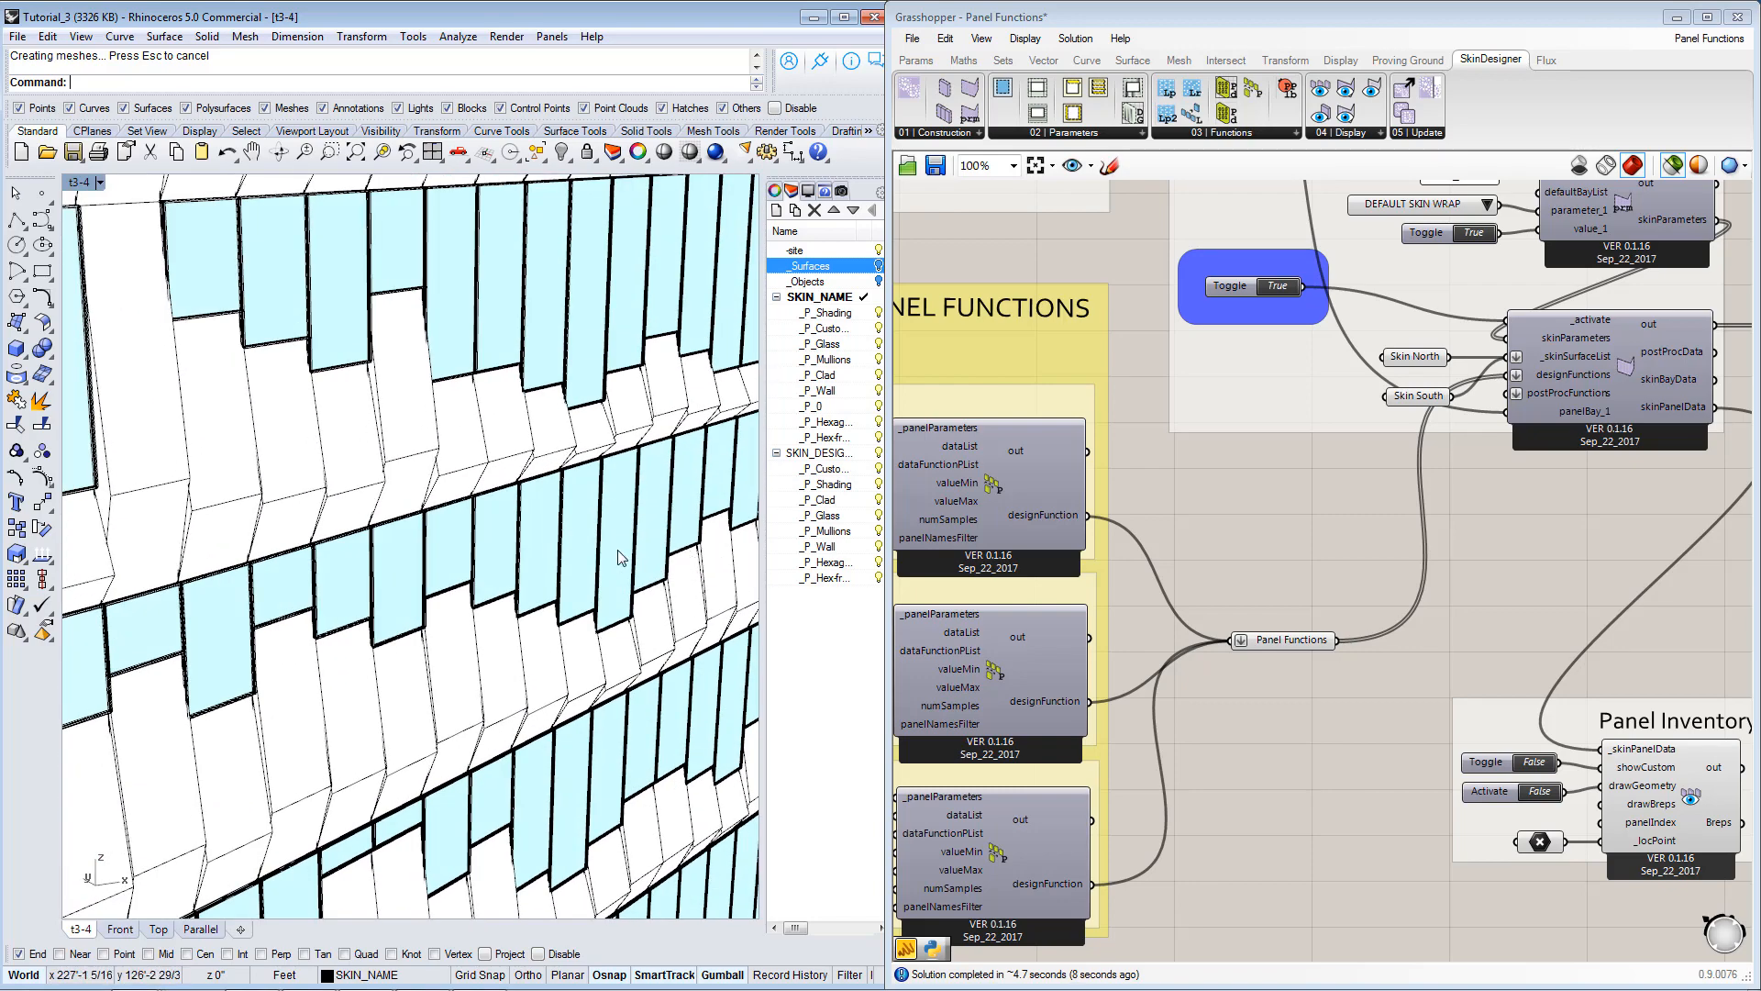
right_drag(556, 580, 626, 578)
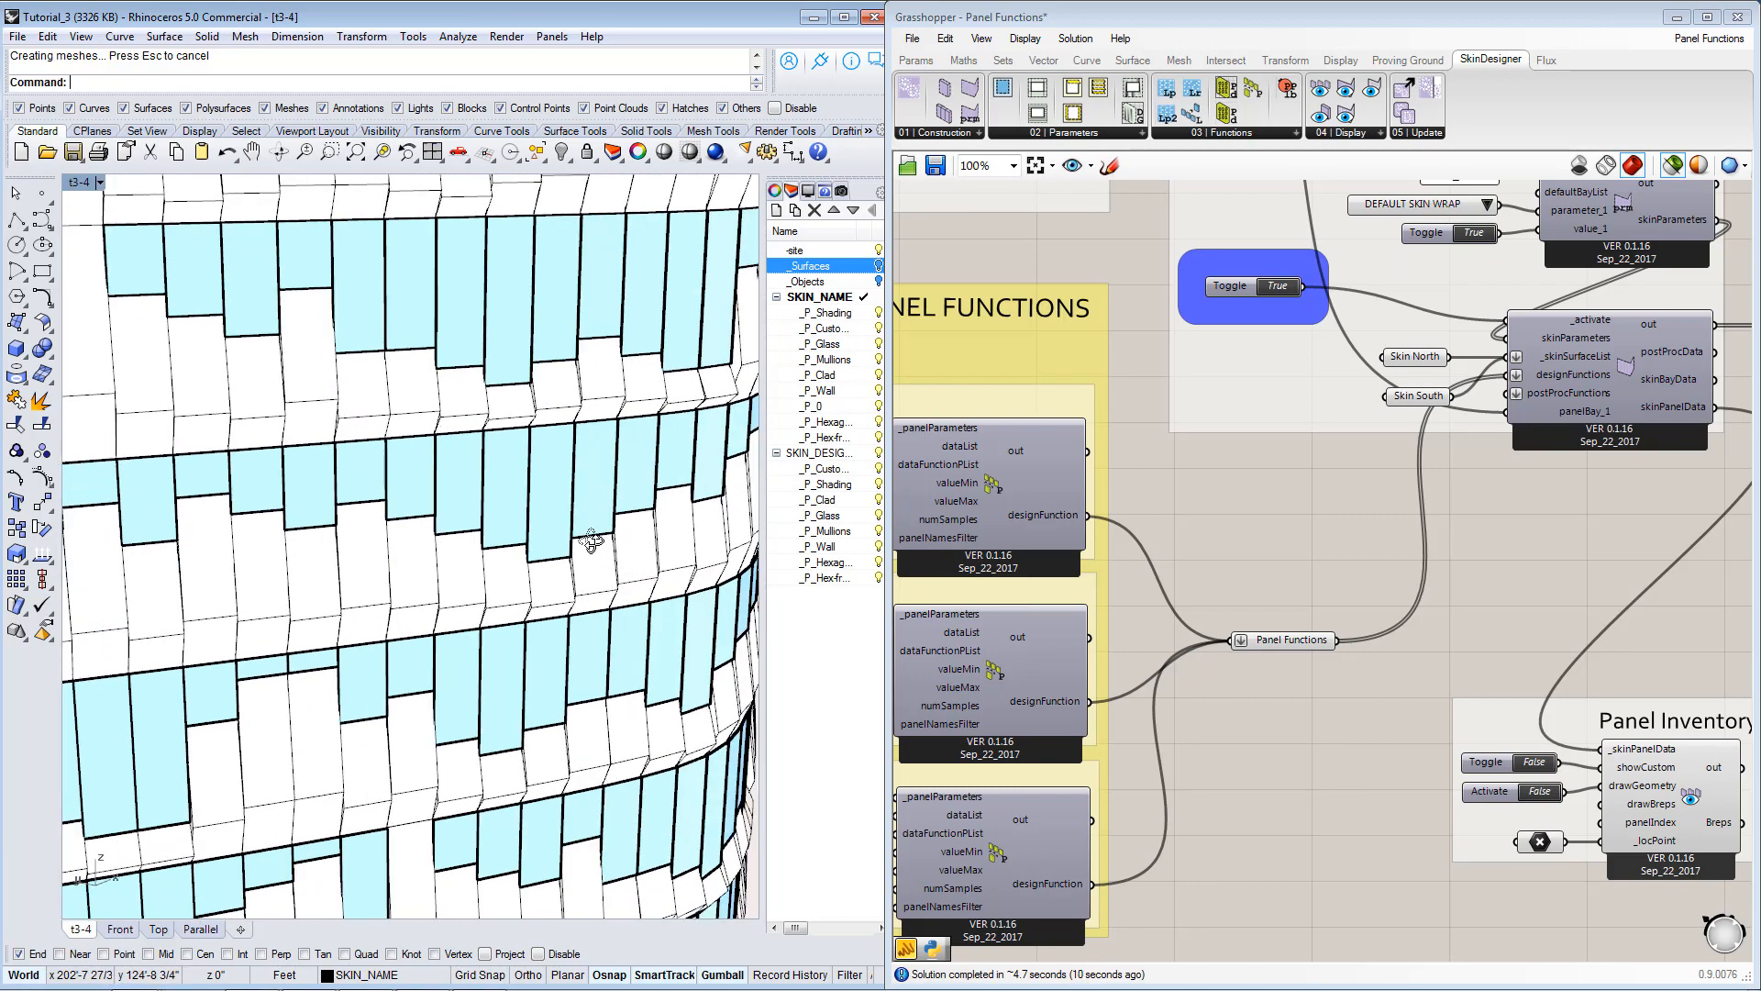
scroll(590, 542, down, 1)
scroll(587, 541, down, 4)
scroll(1414, 633, down, 3)
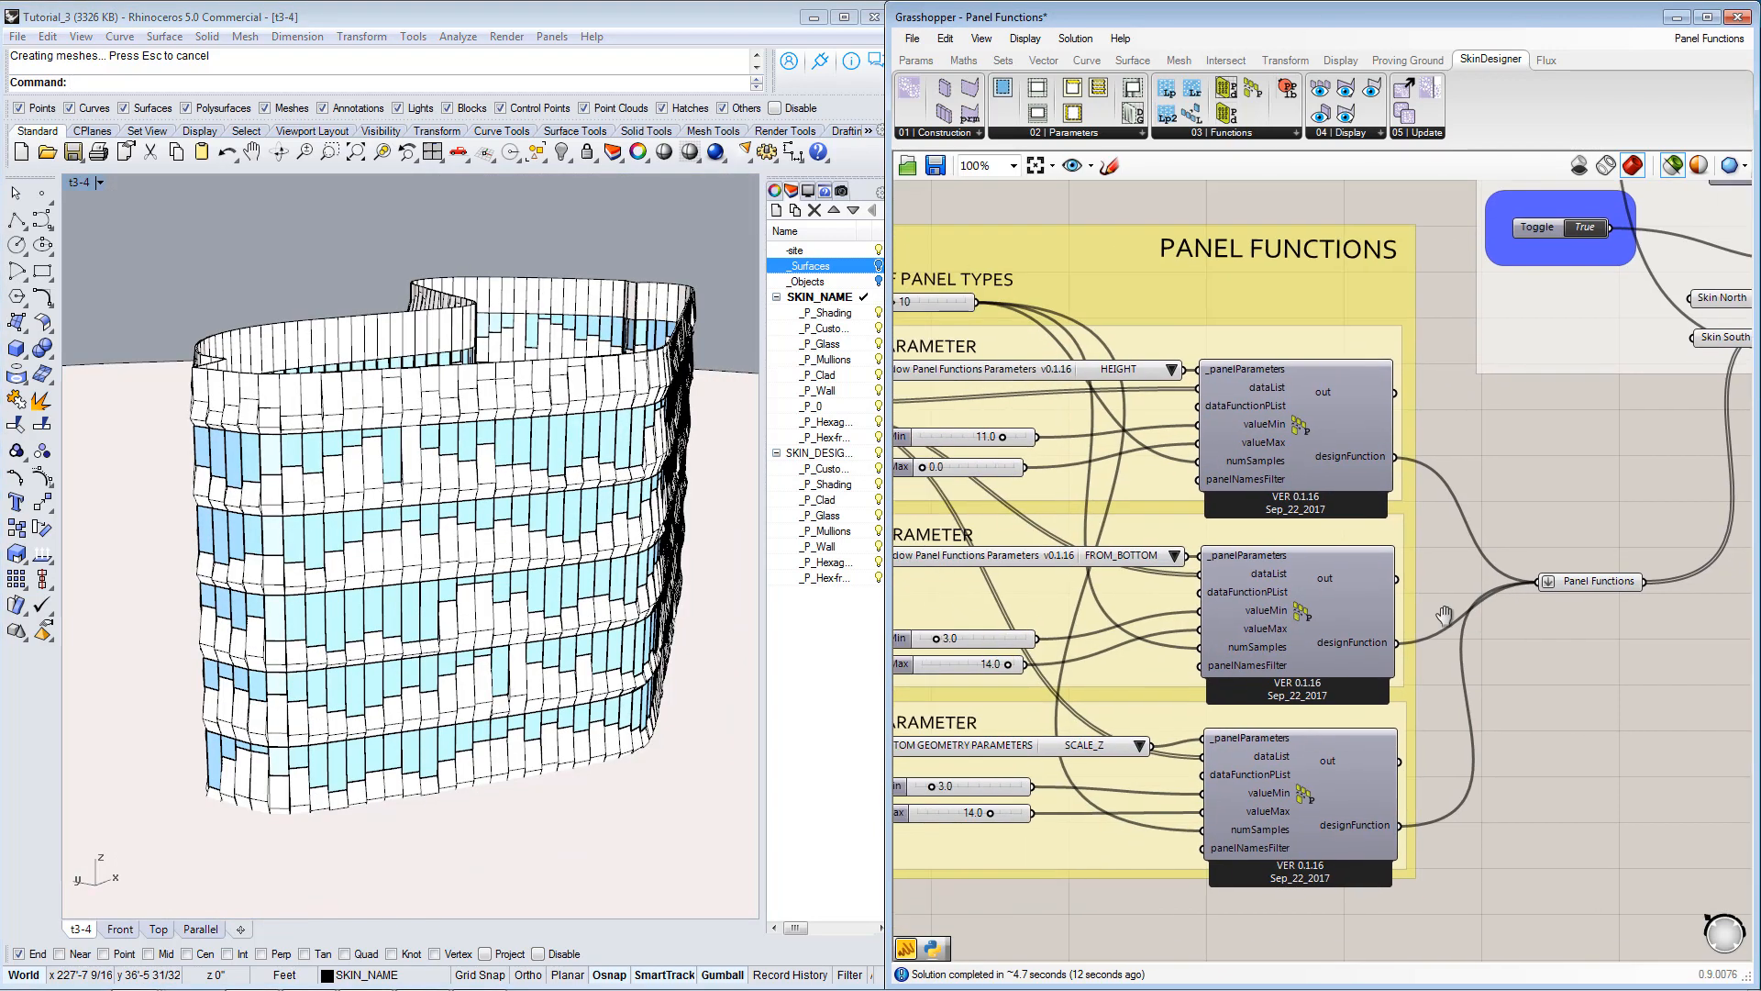
Examine the DATA LISTS and DATA FUNCTIONS groups beside the yellow data list.
right_drag(1122, 604, 1368, 585)
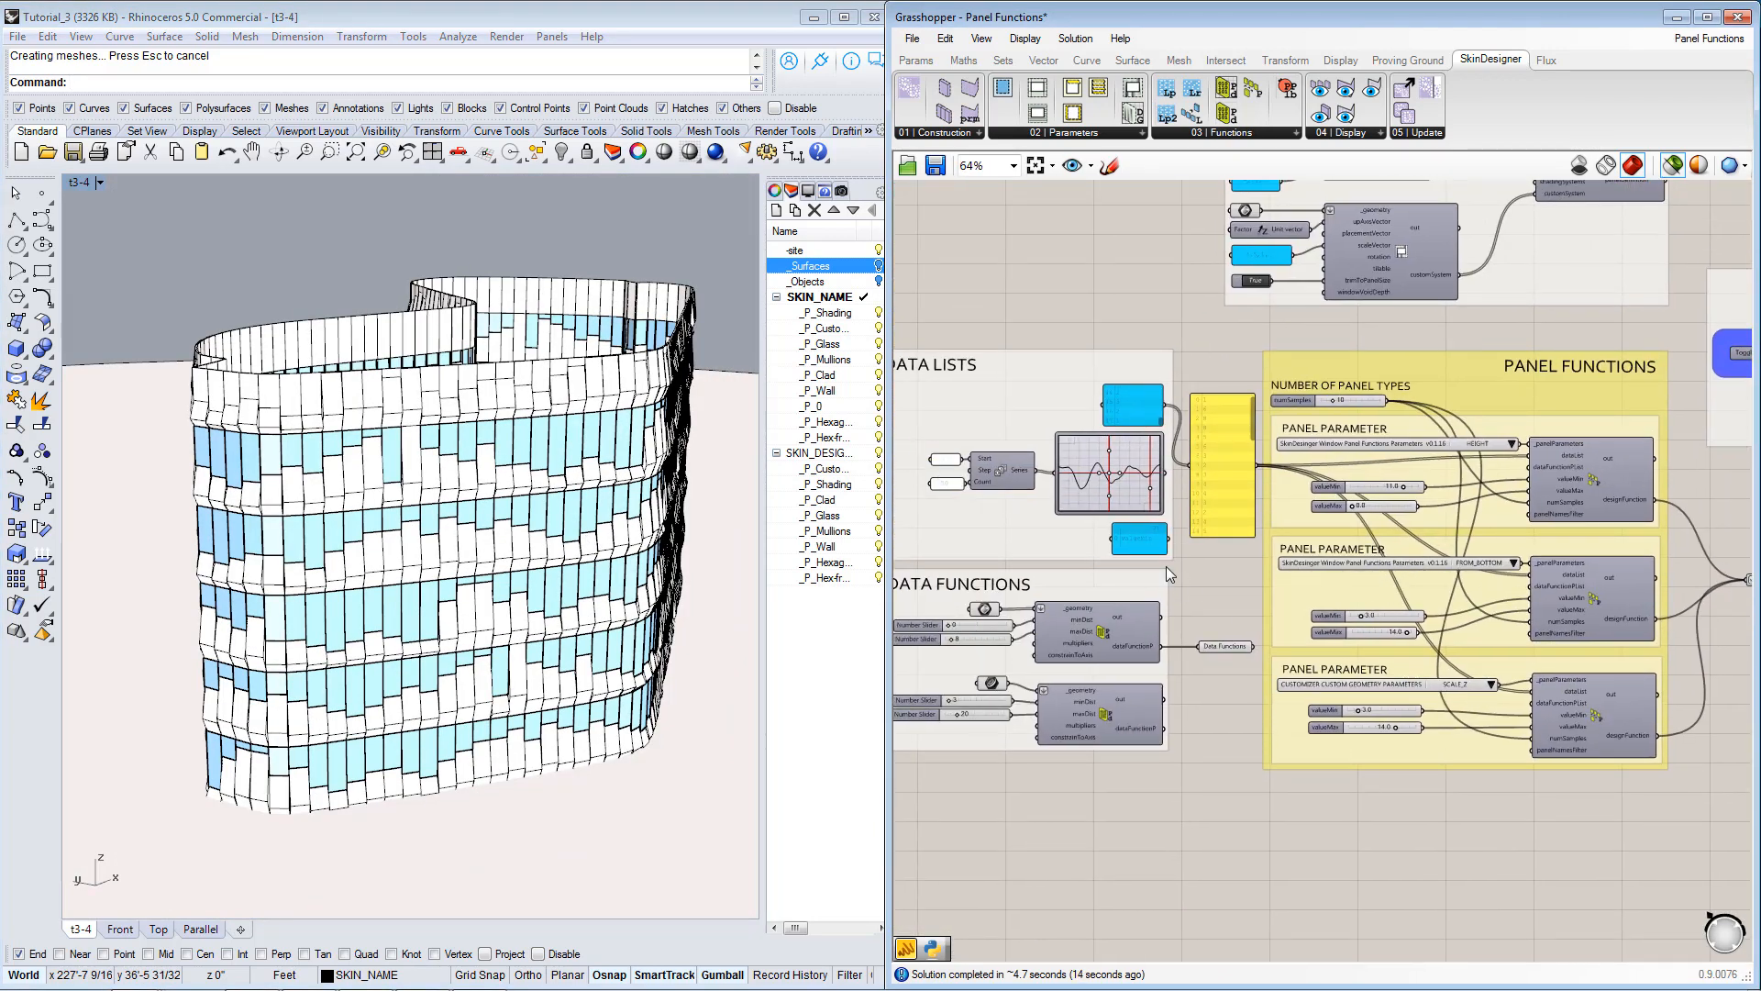
scroll(1162, 571, up, 1)
right_drag(1163, 576, 1267, 645)
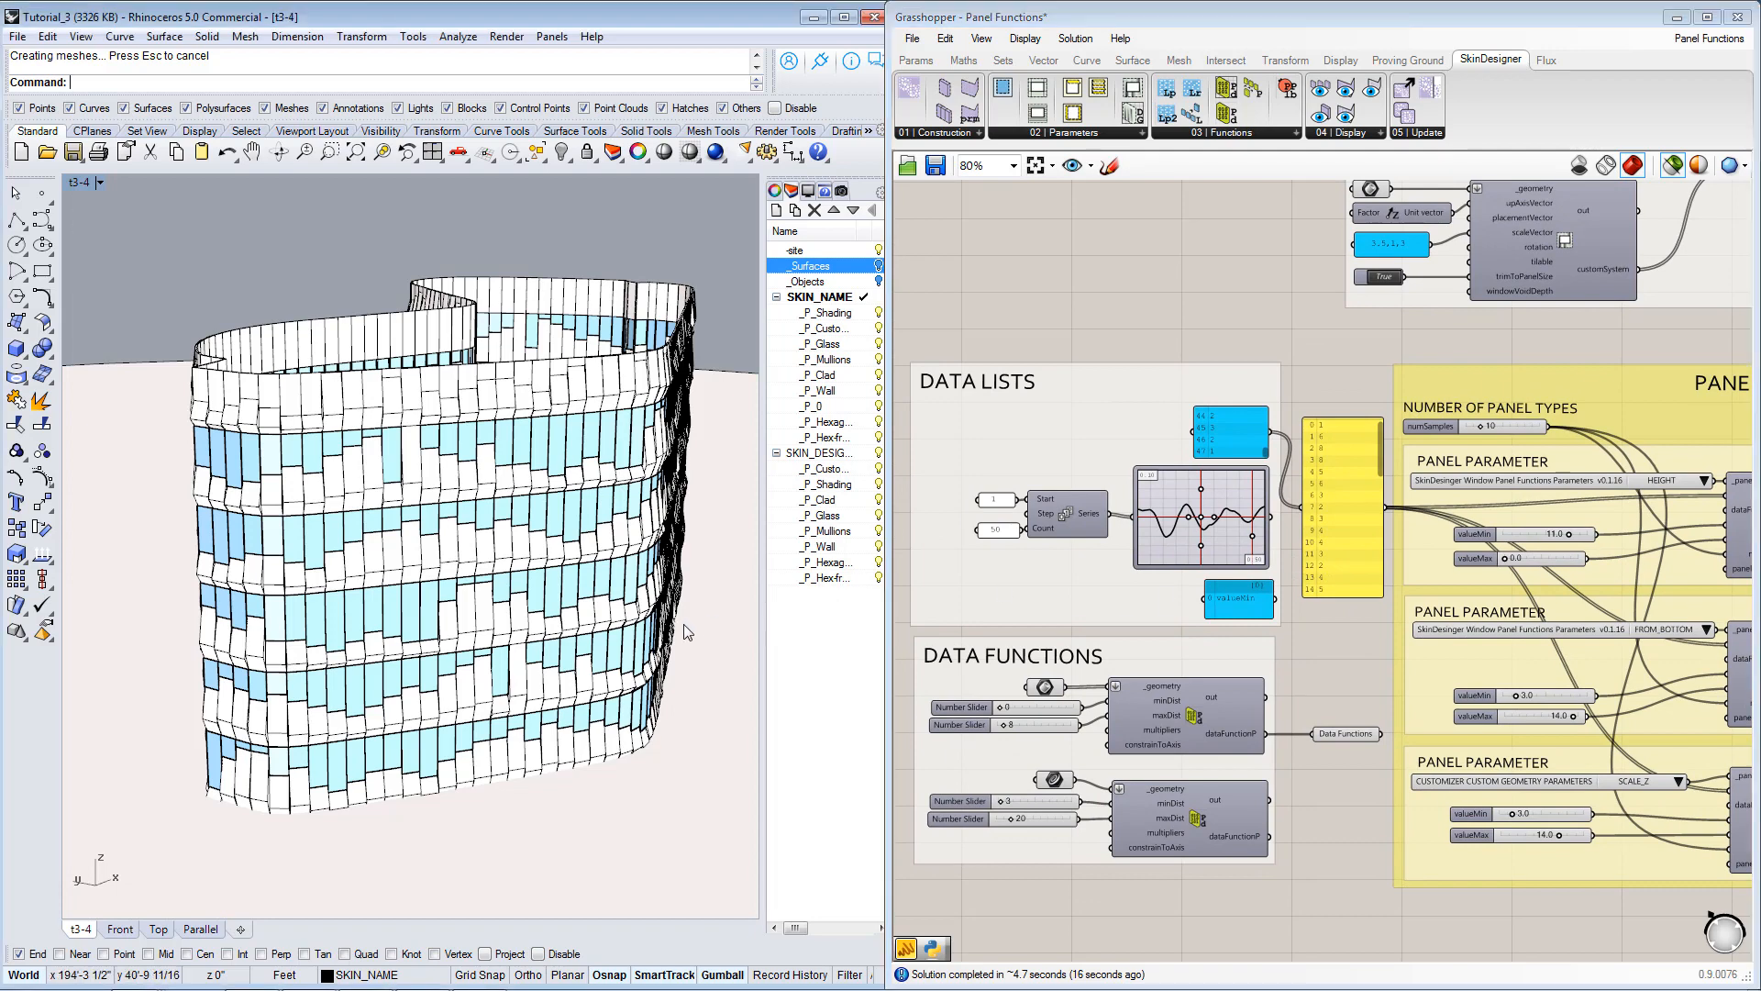
Inspect the data-driven window pattern on the building skin from several sides.
right_drag(685, 624, 496, 605)
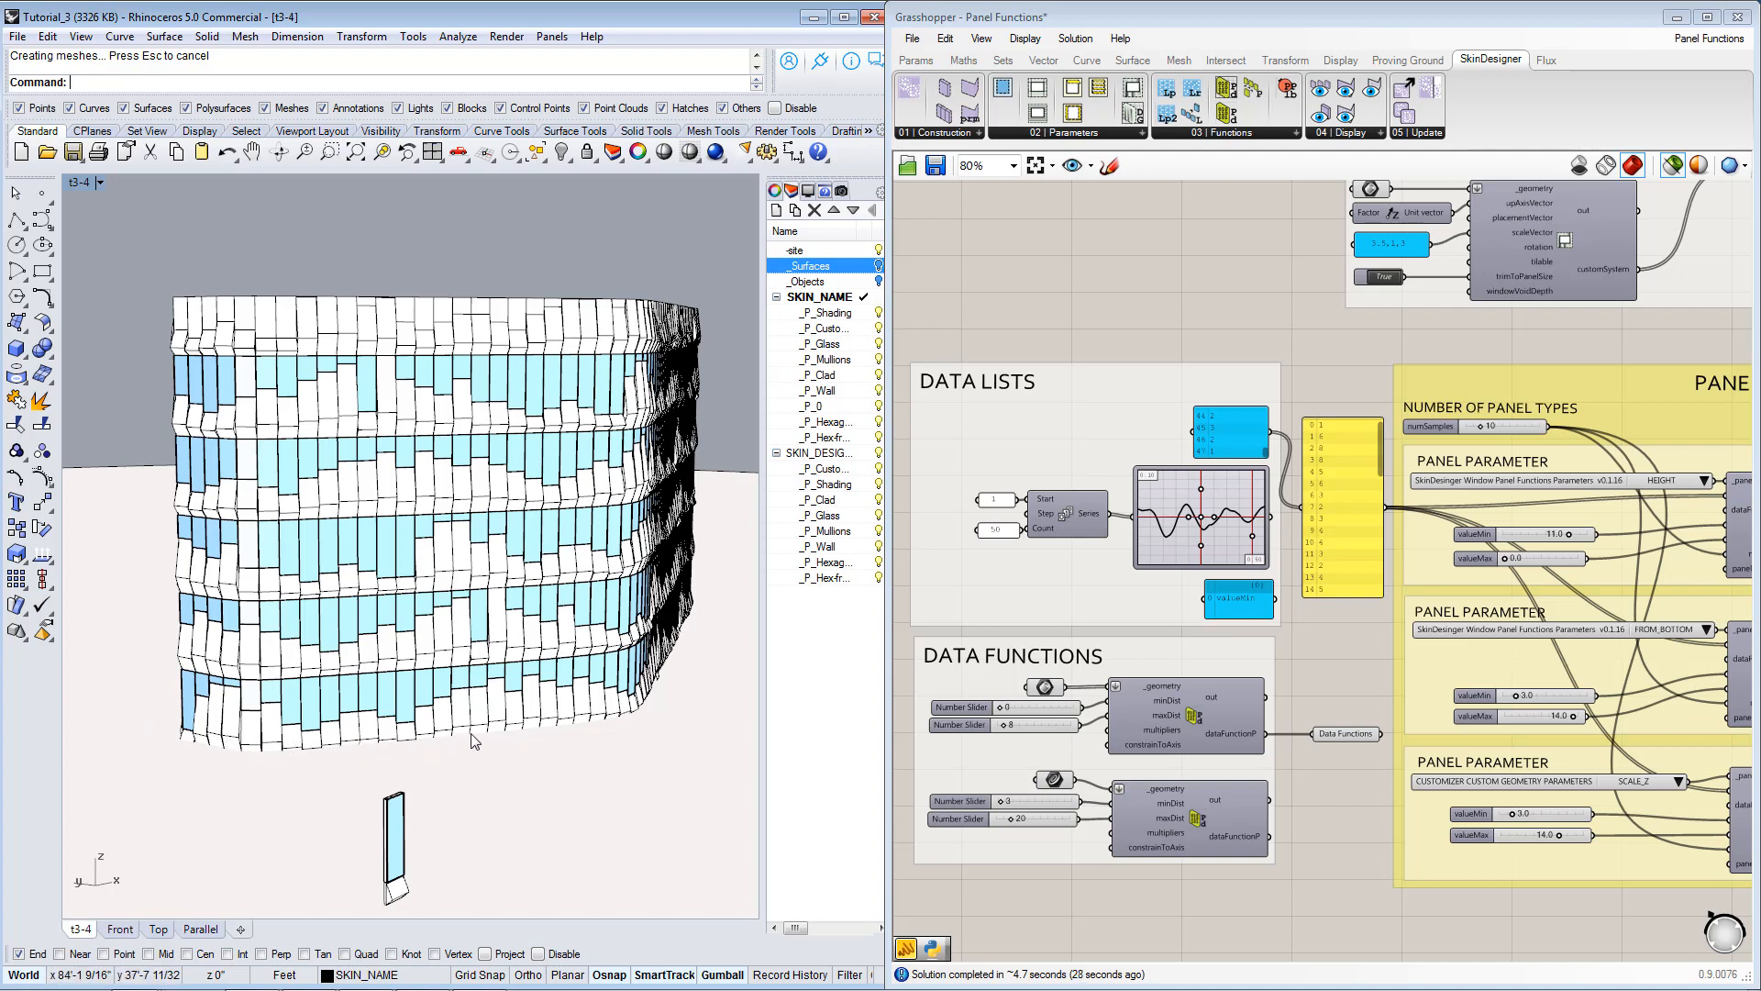
right_drag(605, 724, 290, 702)
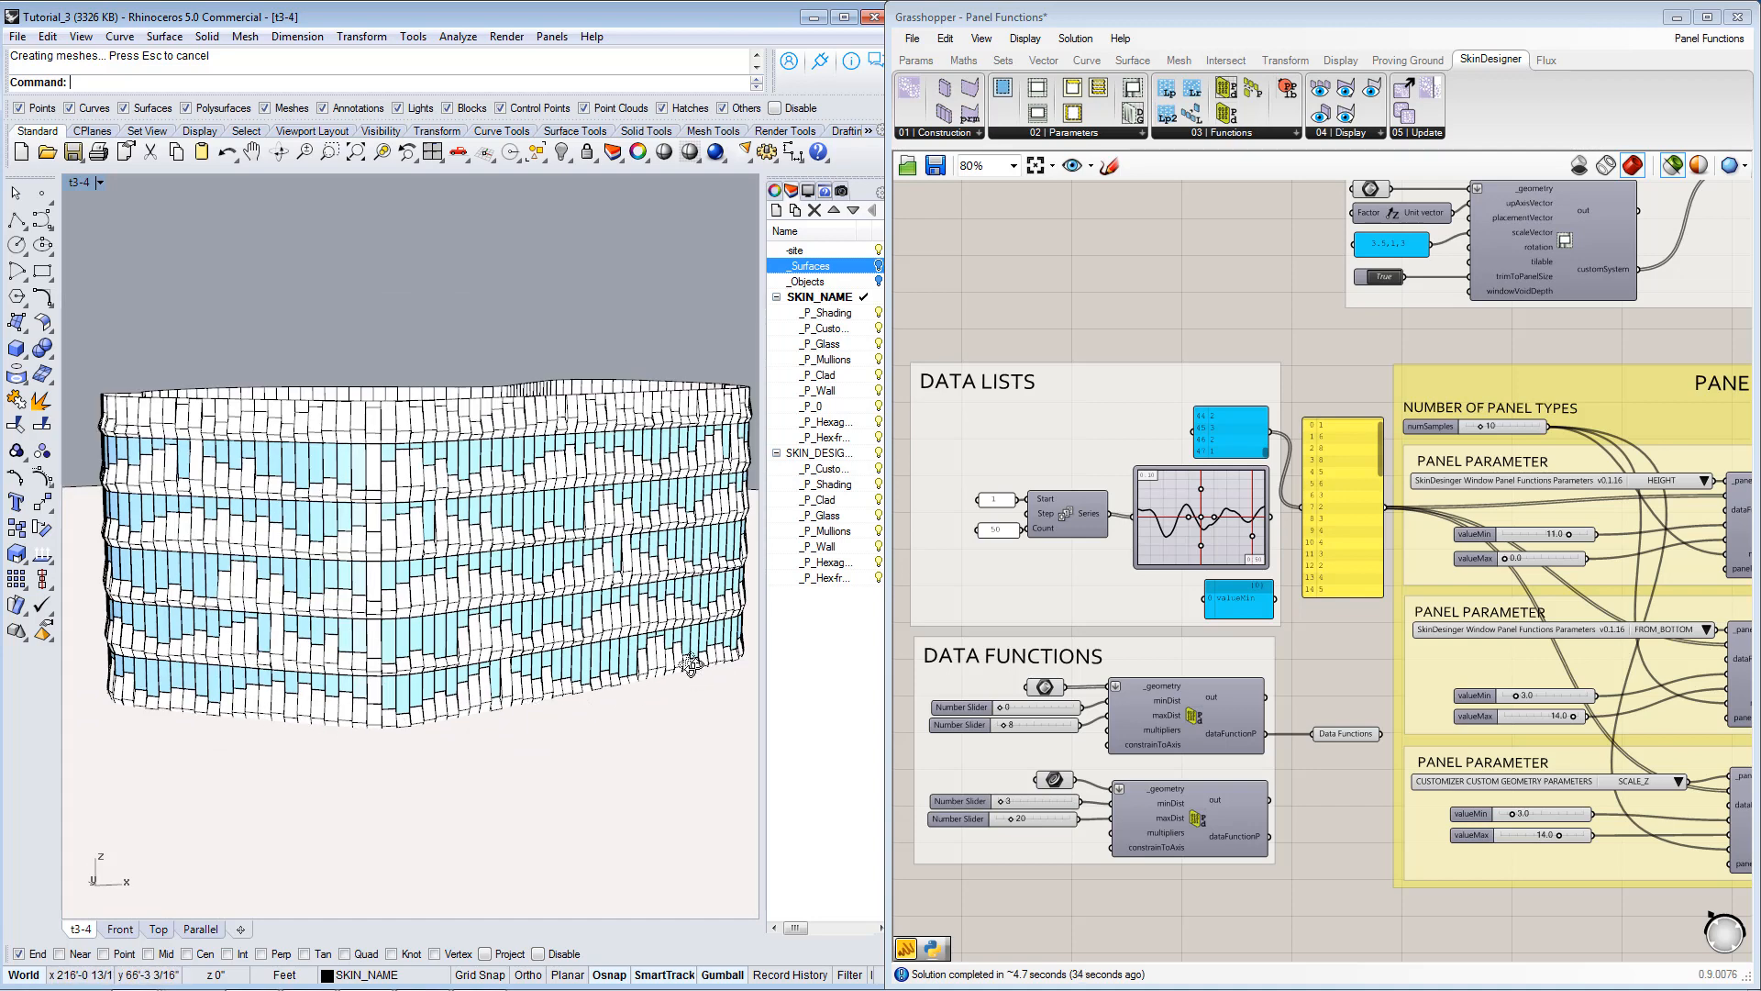
right_drag(681, 654, 662, 672)
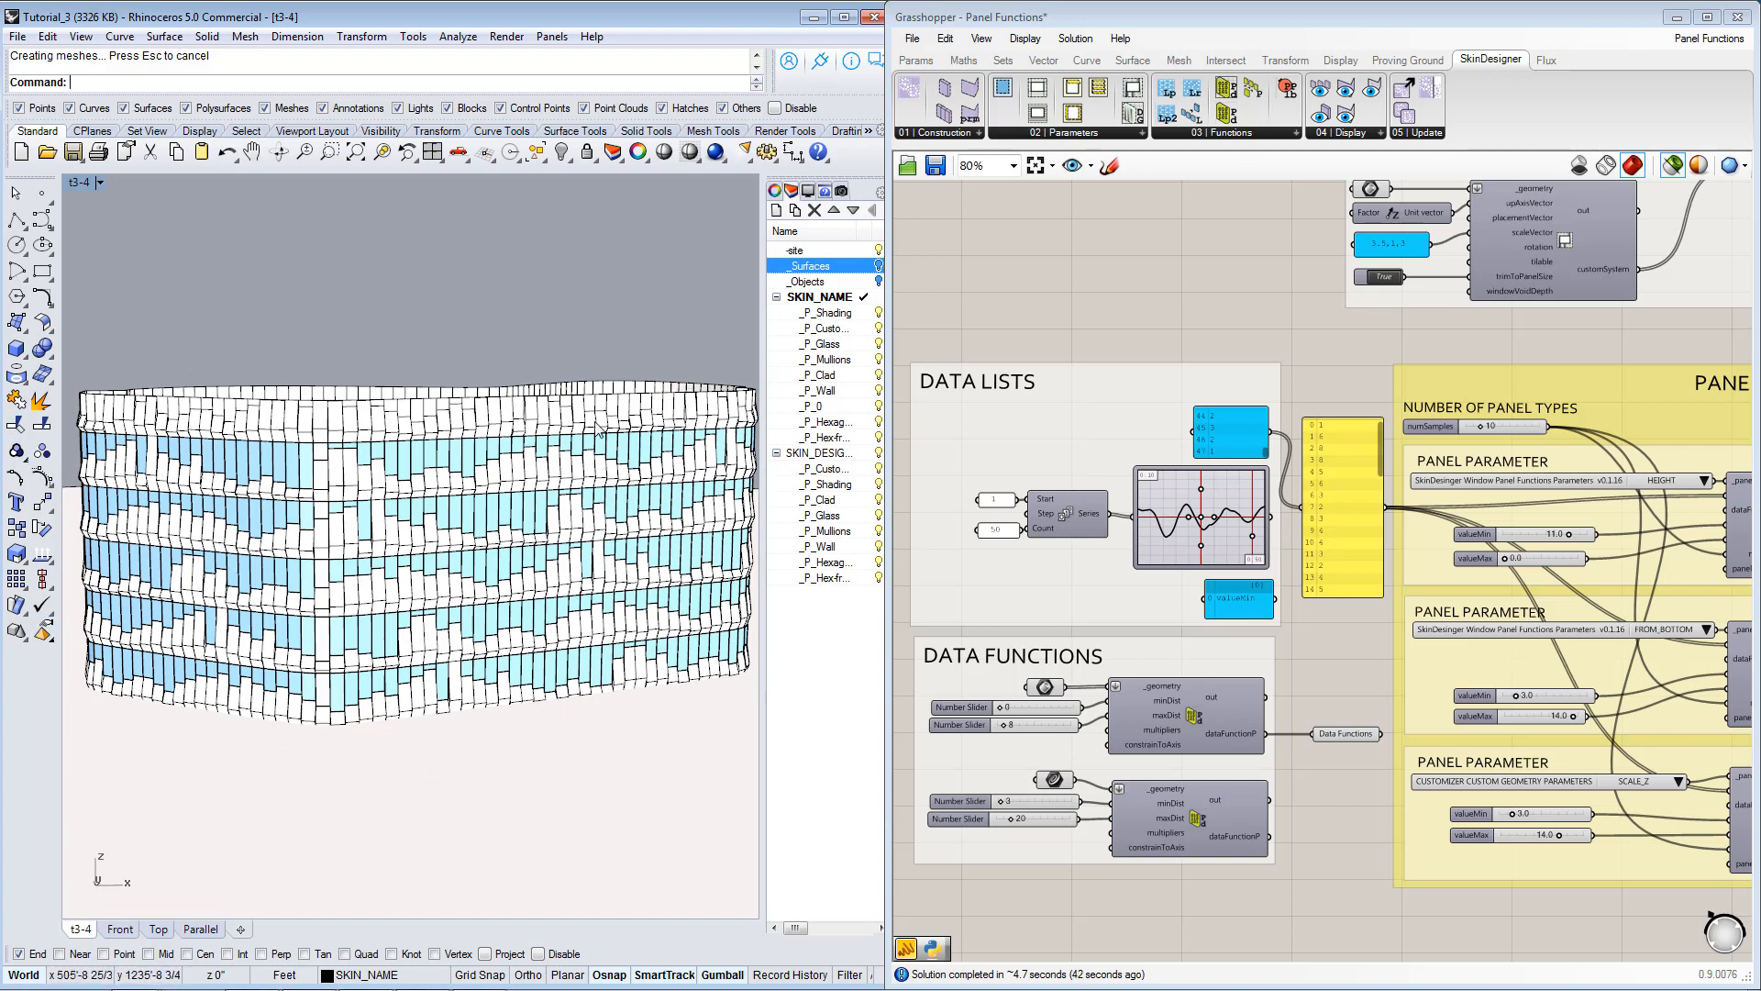
mouse_move(233, 655)
right_down()
mouse_move(523, 668)
mouse_move(236, 631)
mouse_move(257, 633)
right_up()
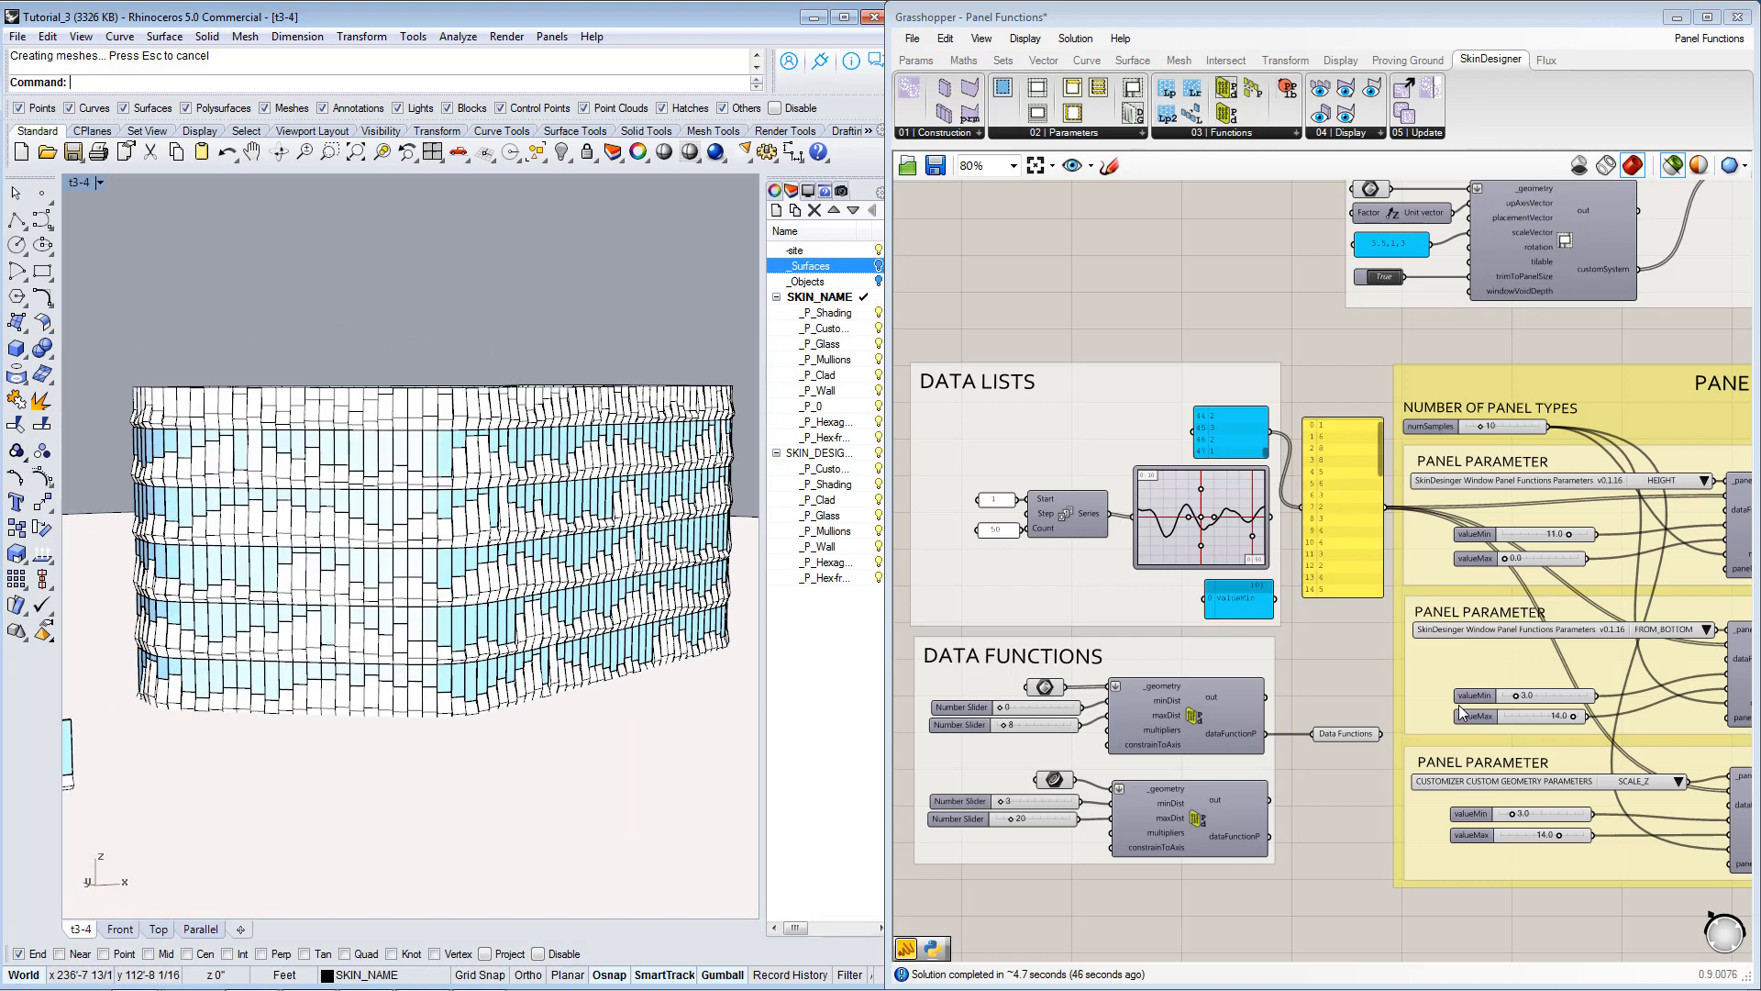
Connect the Graph Mapper's output to the yellow data list in place of the blue value list.
scroll(1281, 637, up, 5)
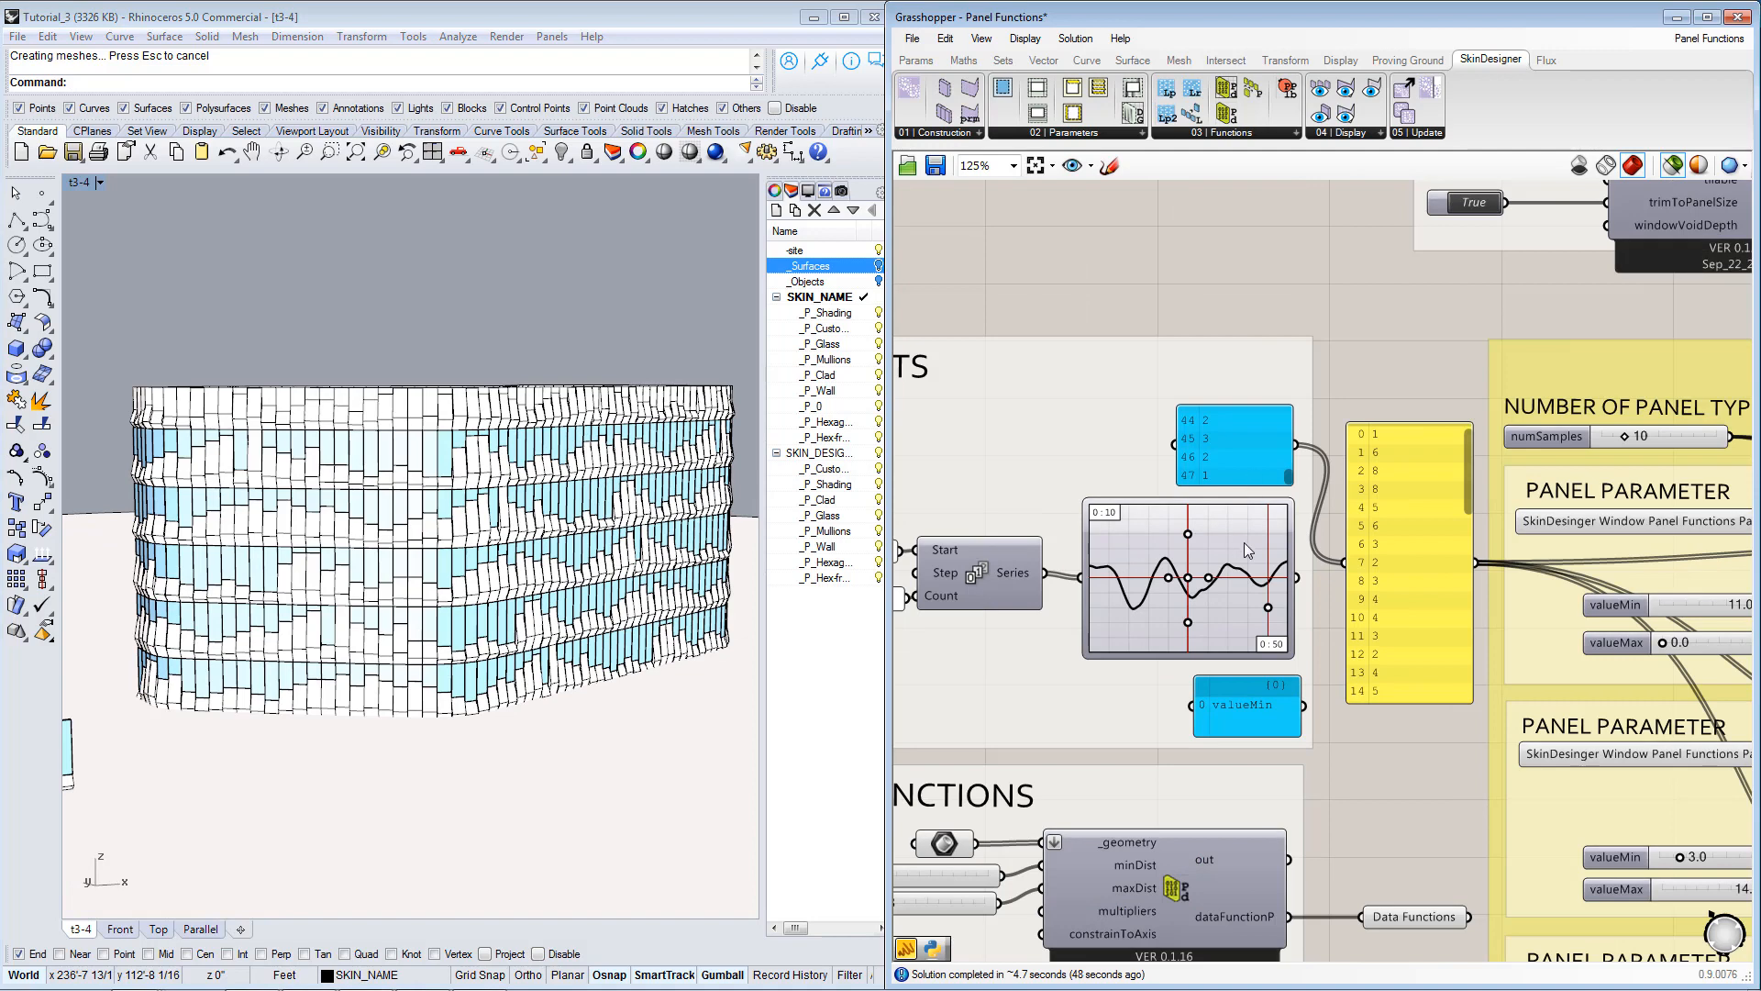
scroll(1412, 575, up, 1)
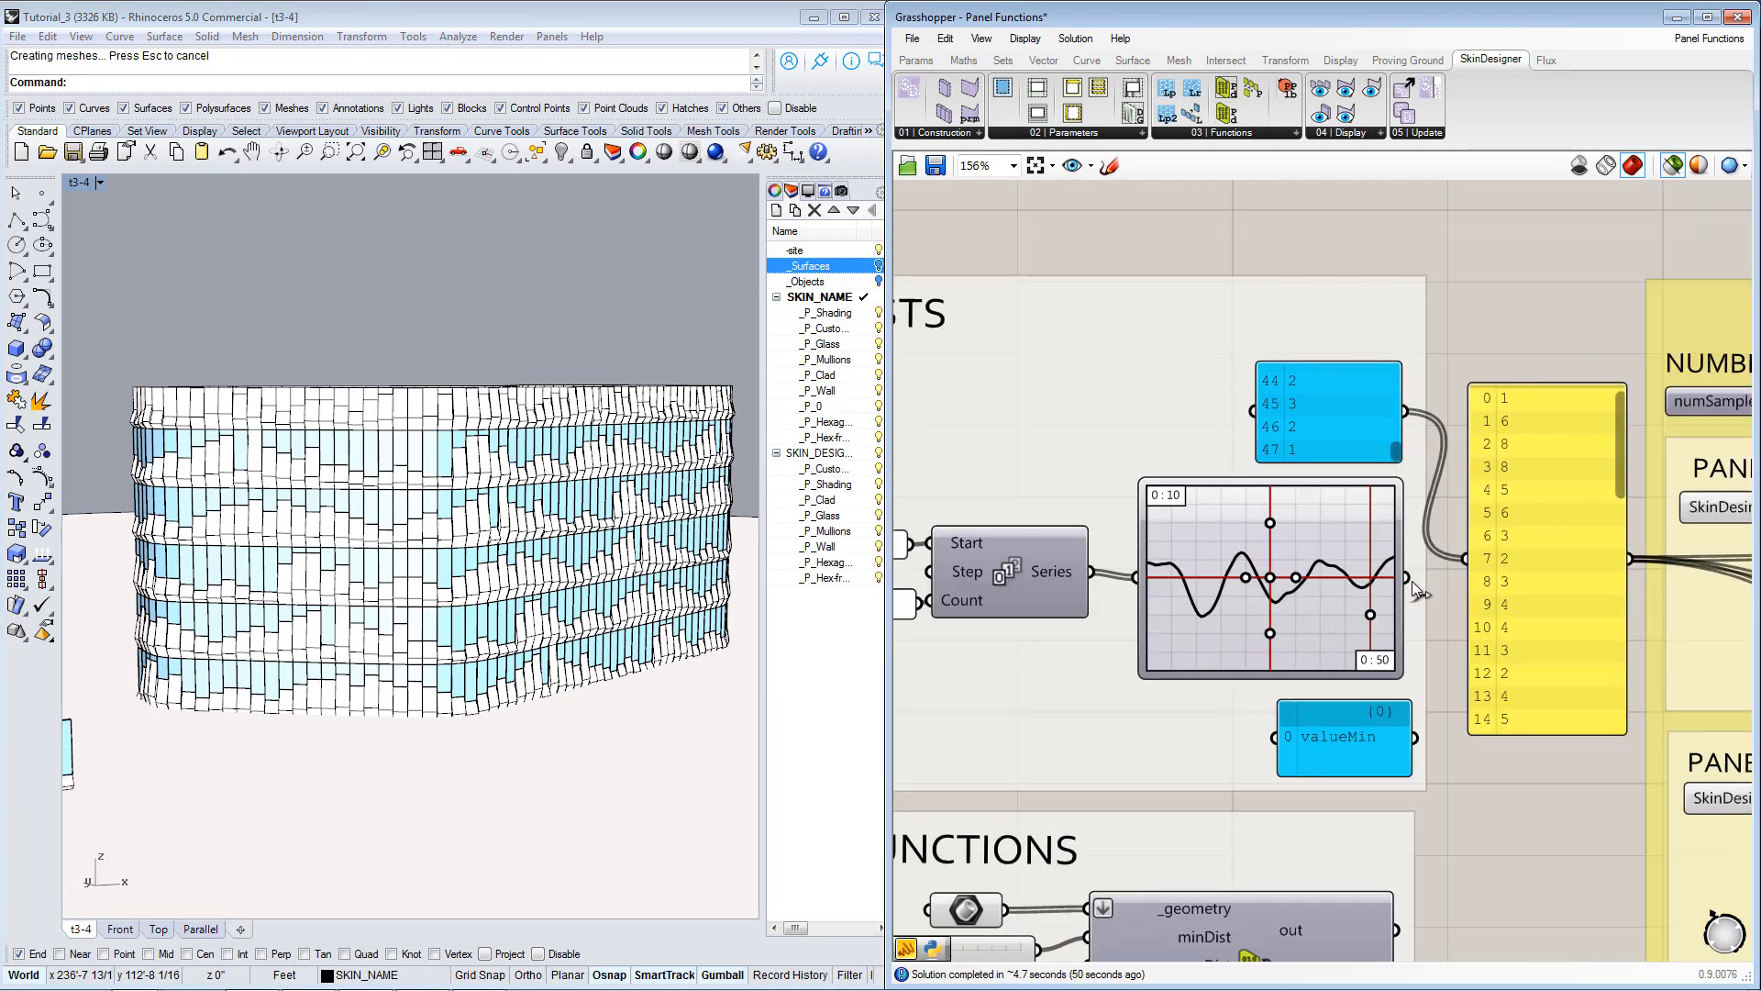
right_click(1289, 549)
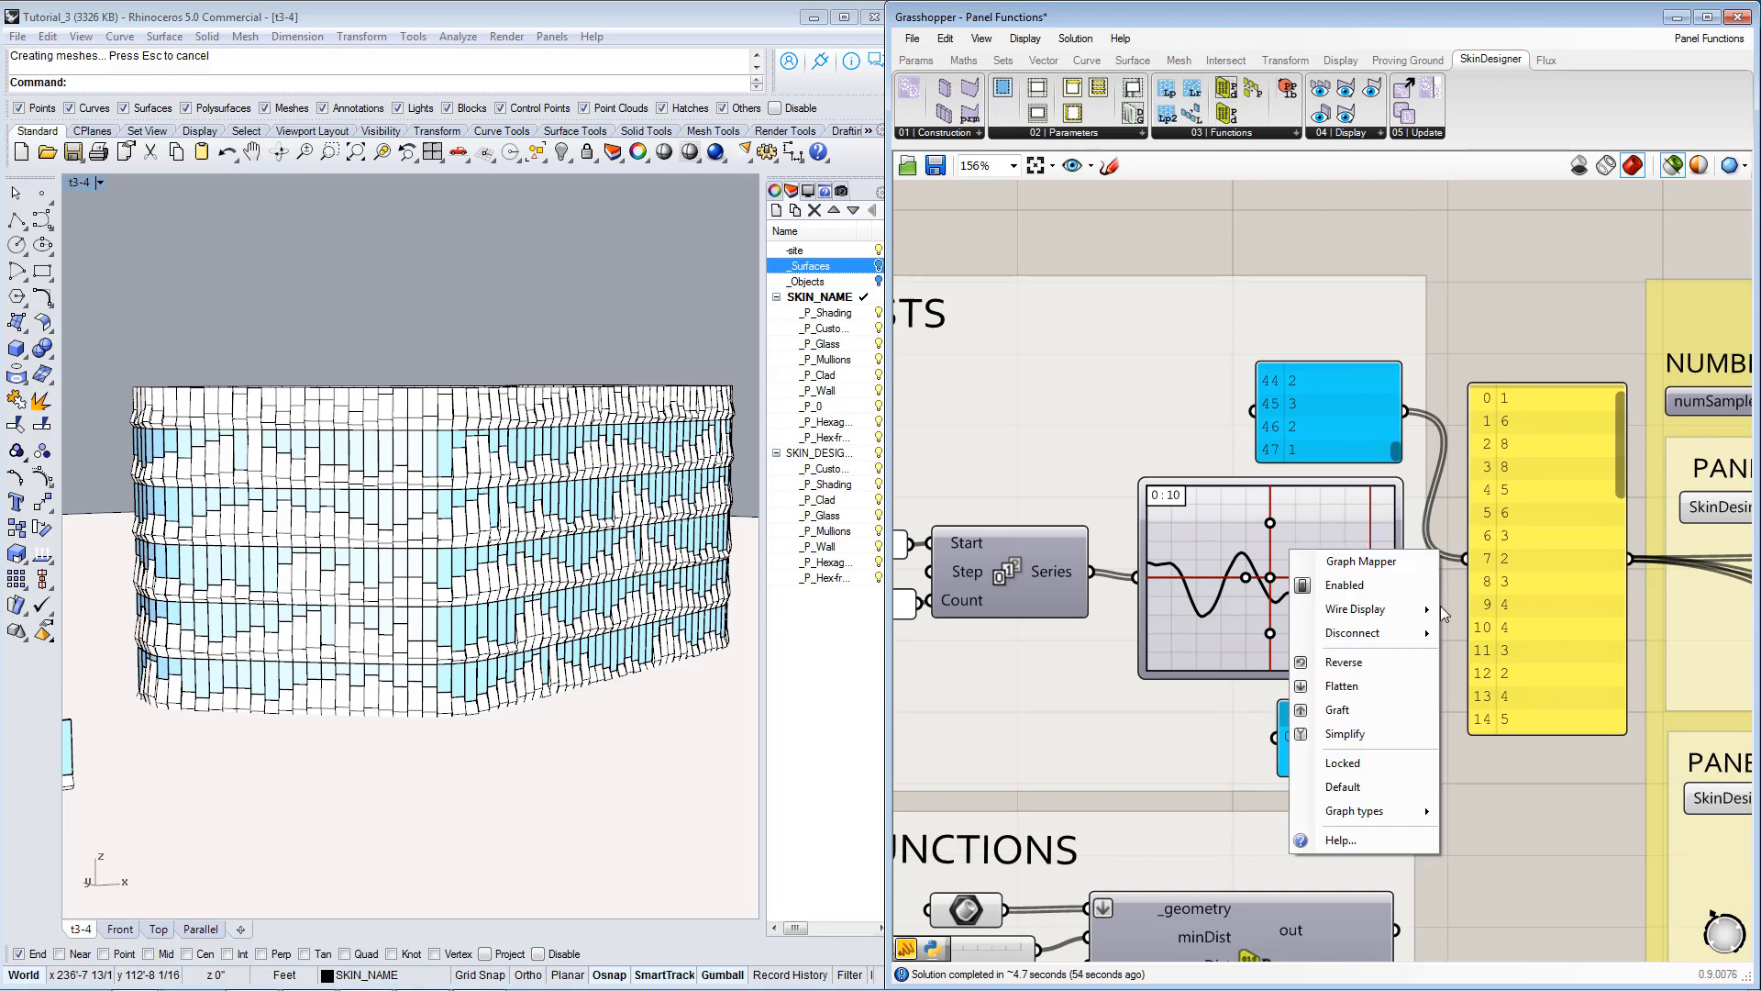
right_drag(1055, 578, 1122, 575)
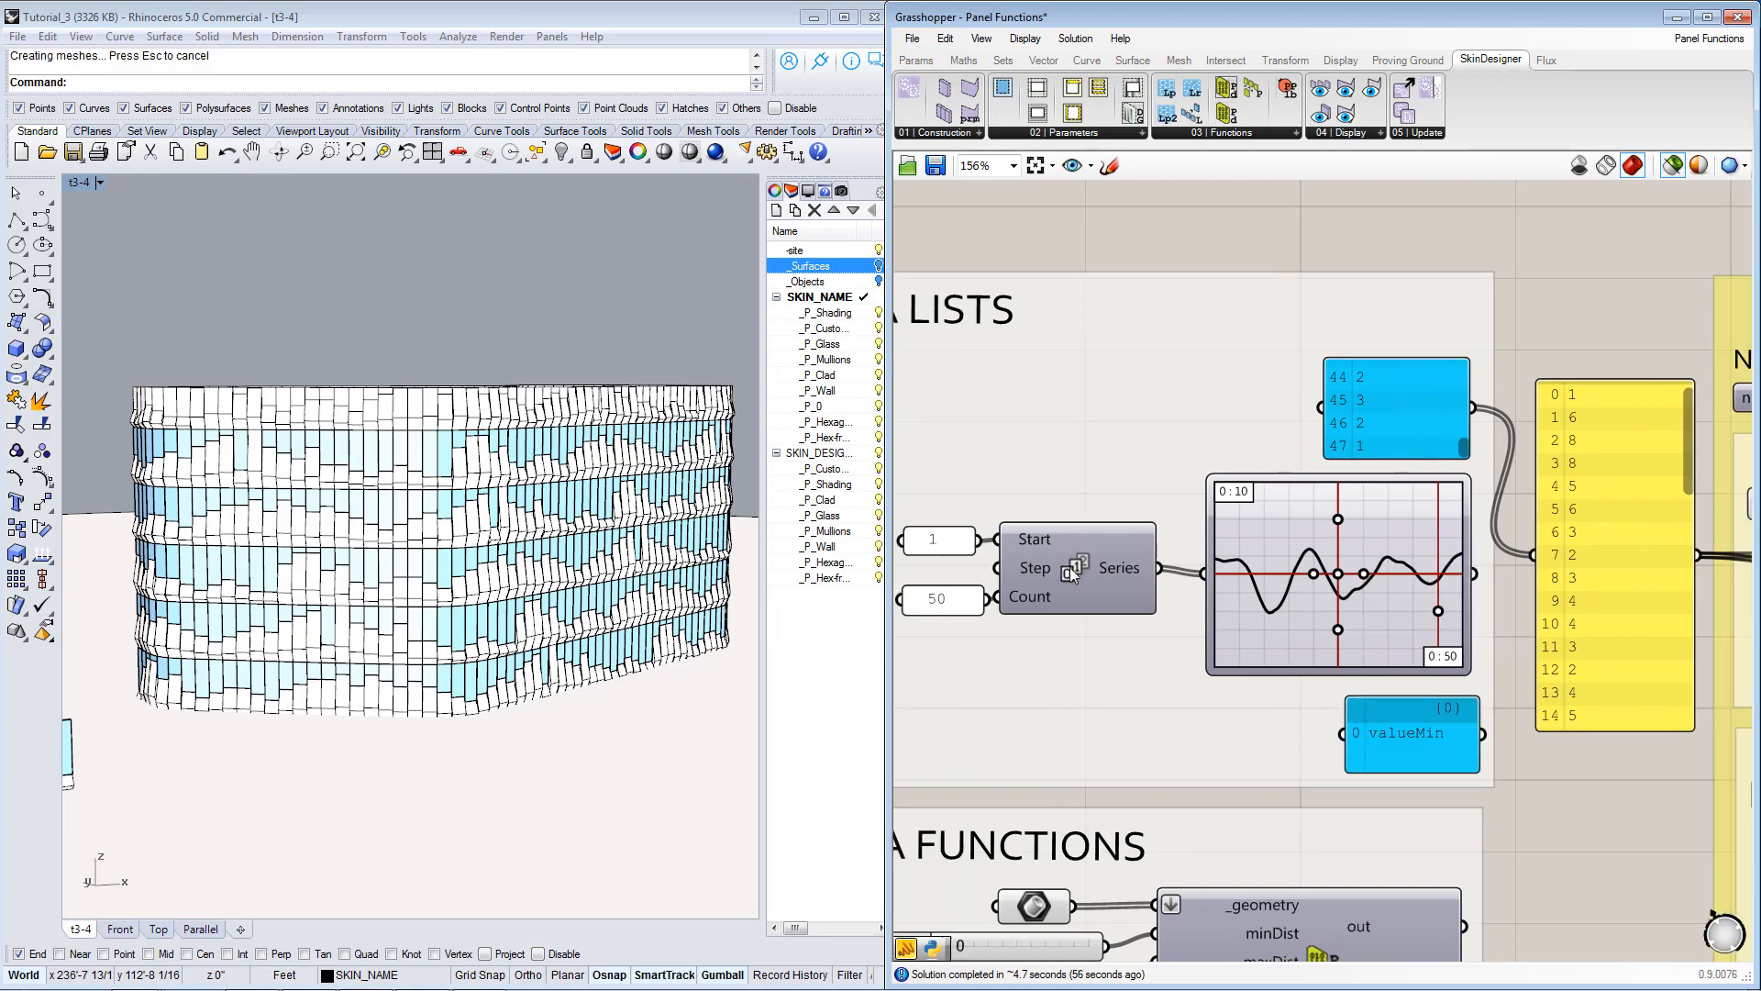
click(1125, 574)
mouse_move(1126, 574)
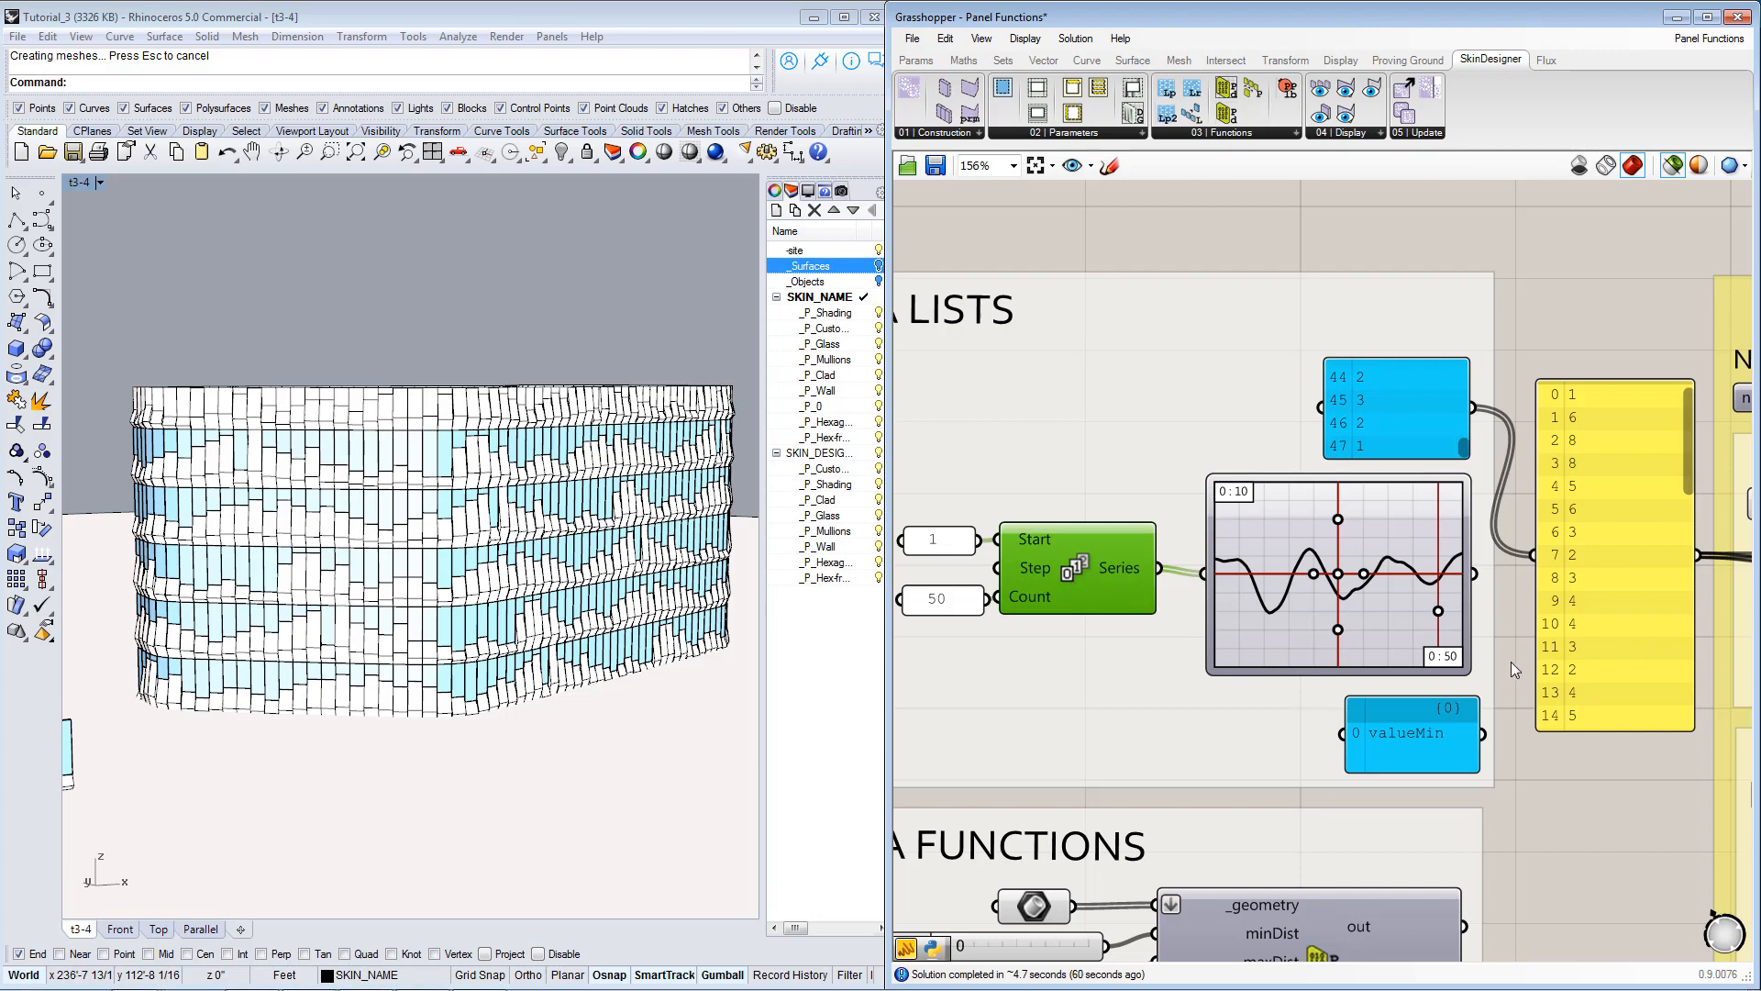
right_drag(1530, 653, 1435, 653)
shift+drag(1379, 573, 1444, 570)
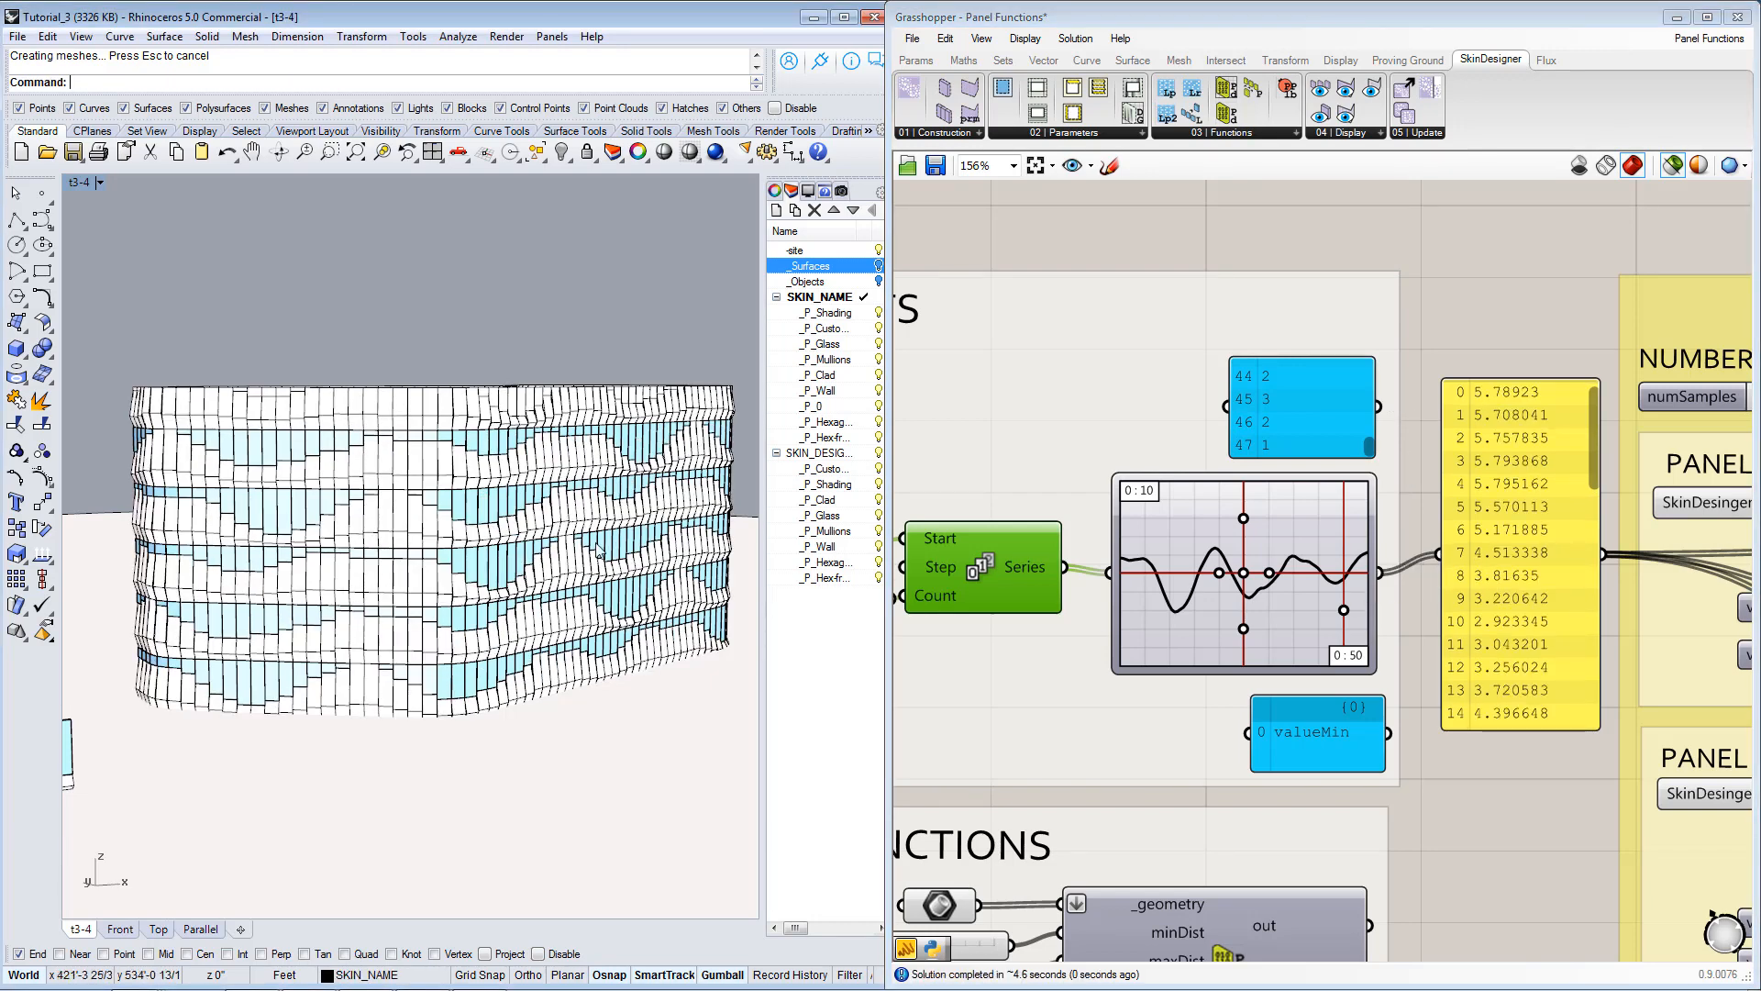
Set the numSamples value under NUMBER OF PANEL TYPES to 30.
right_drag(597, 550, 543, 537)
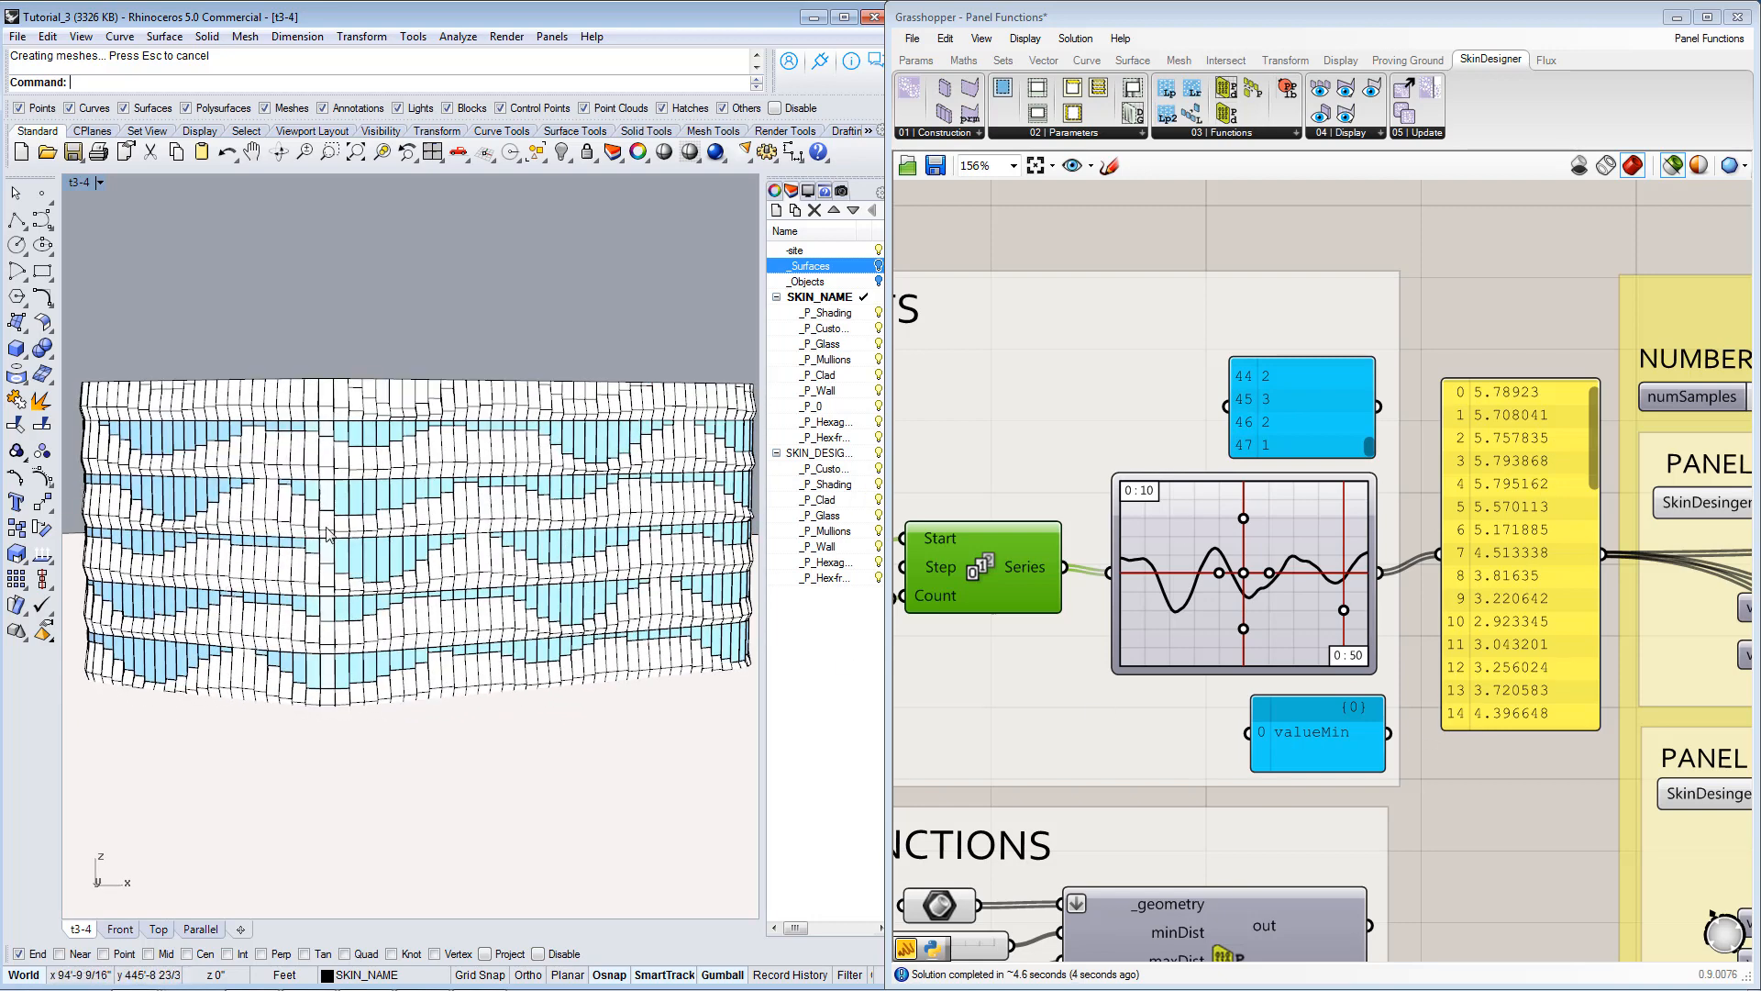
mouse_move(564, 592)
right_down()
mouse_move(640, 601)
mouse_move(420, 589)
mouse_move(550, 587)
right_up()
right_drag(1578, 822, 1311, 664)
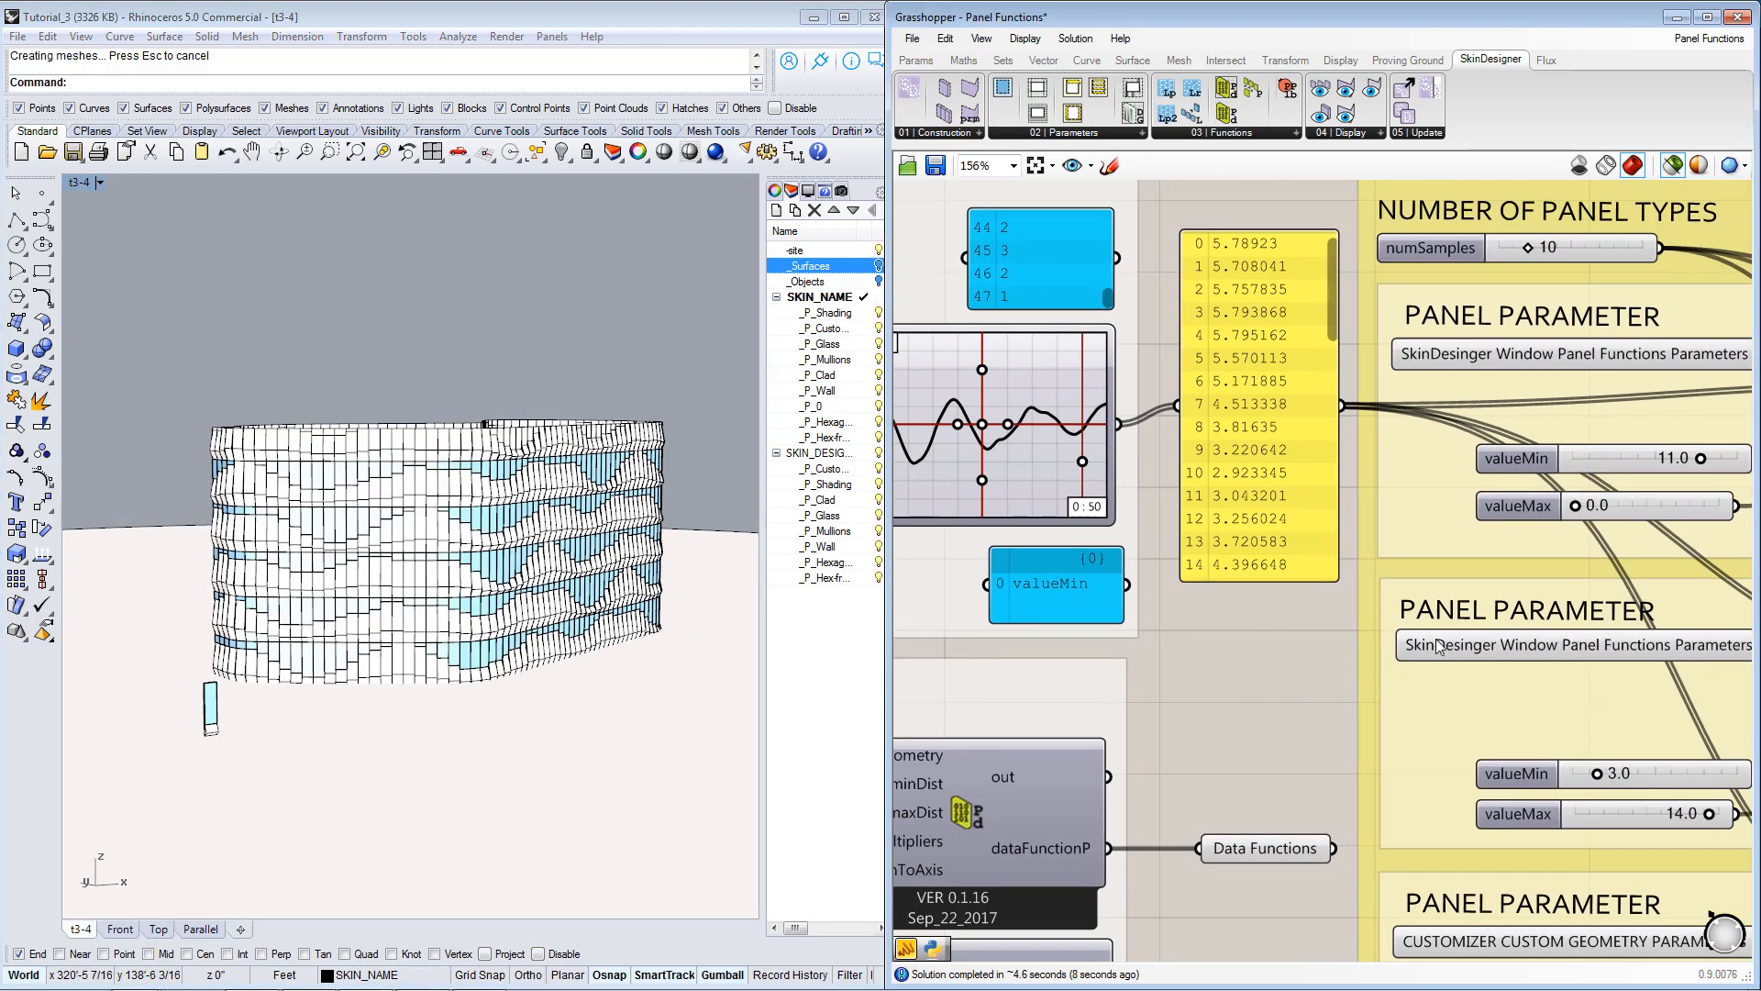
mouse_move(1487, 625)
right_down()
mouse_move(1317, 685)
mouse_move(1273, 723)
right_up()
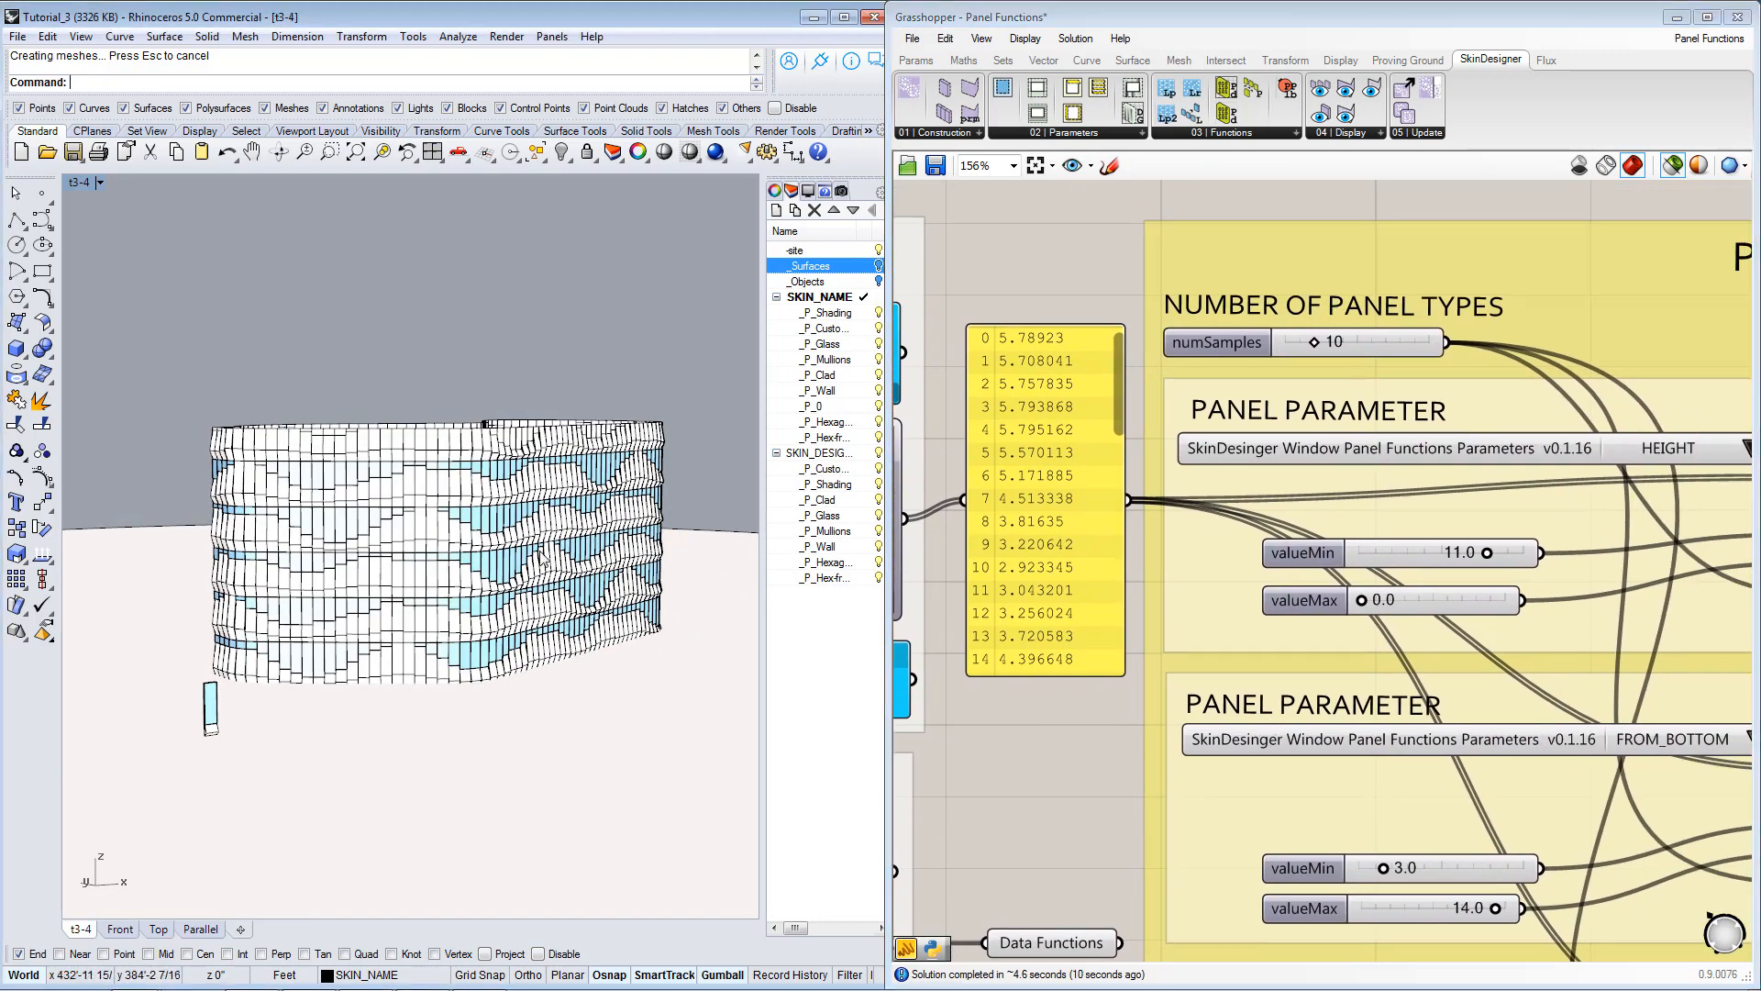
scroll(527, 583, up, 6)
right_drag(528, 582, 558, 548)
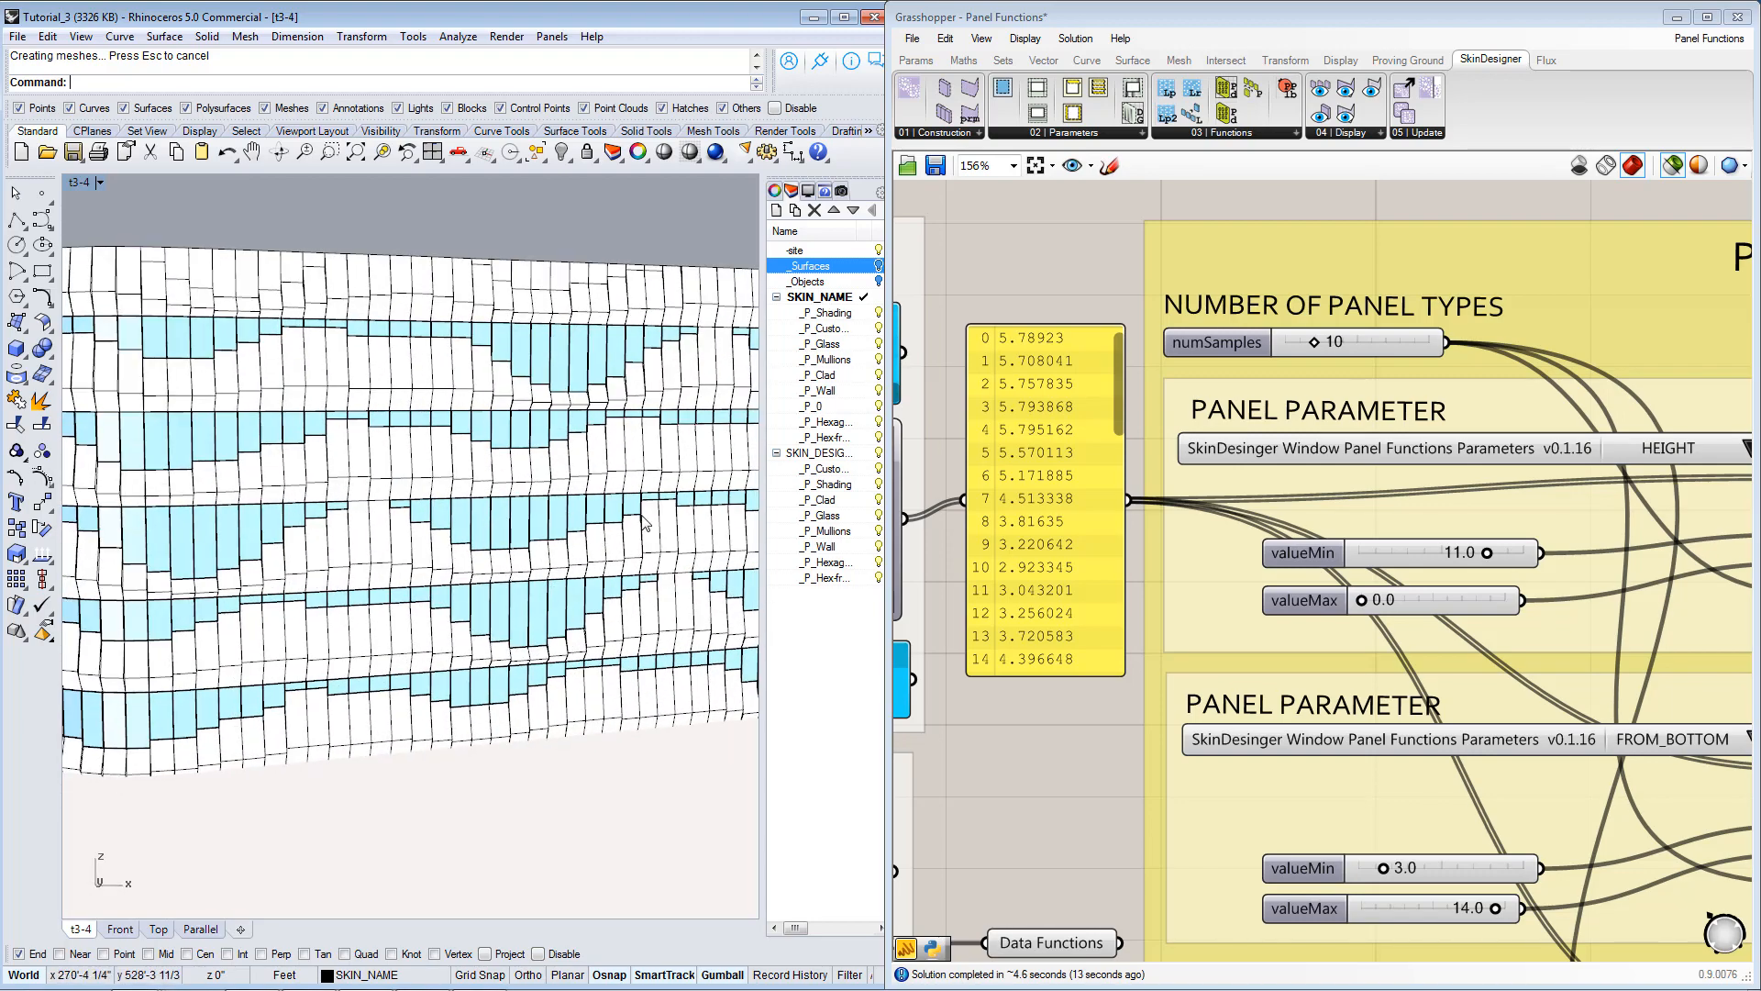
double_click(1380, 341)
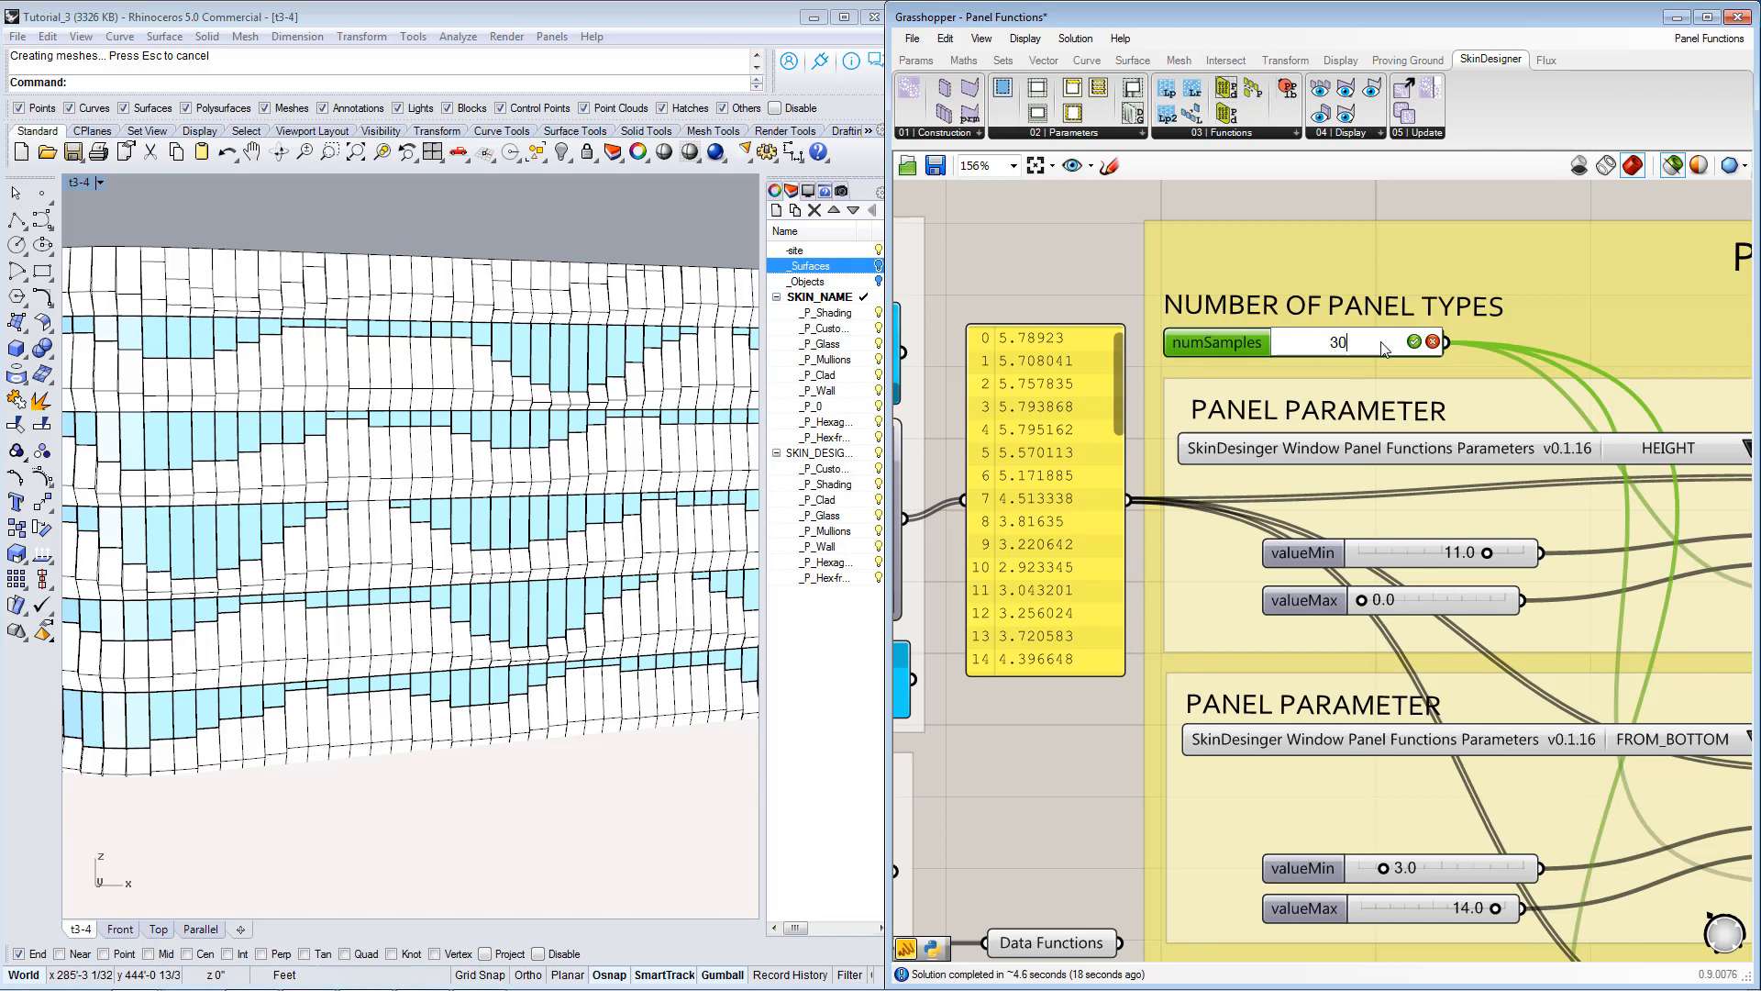
key(Return)
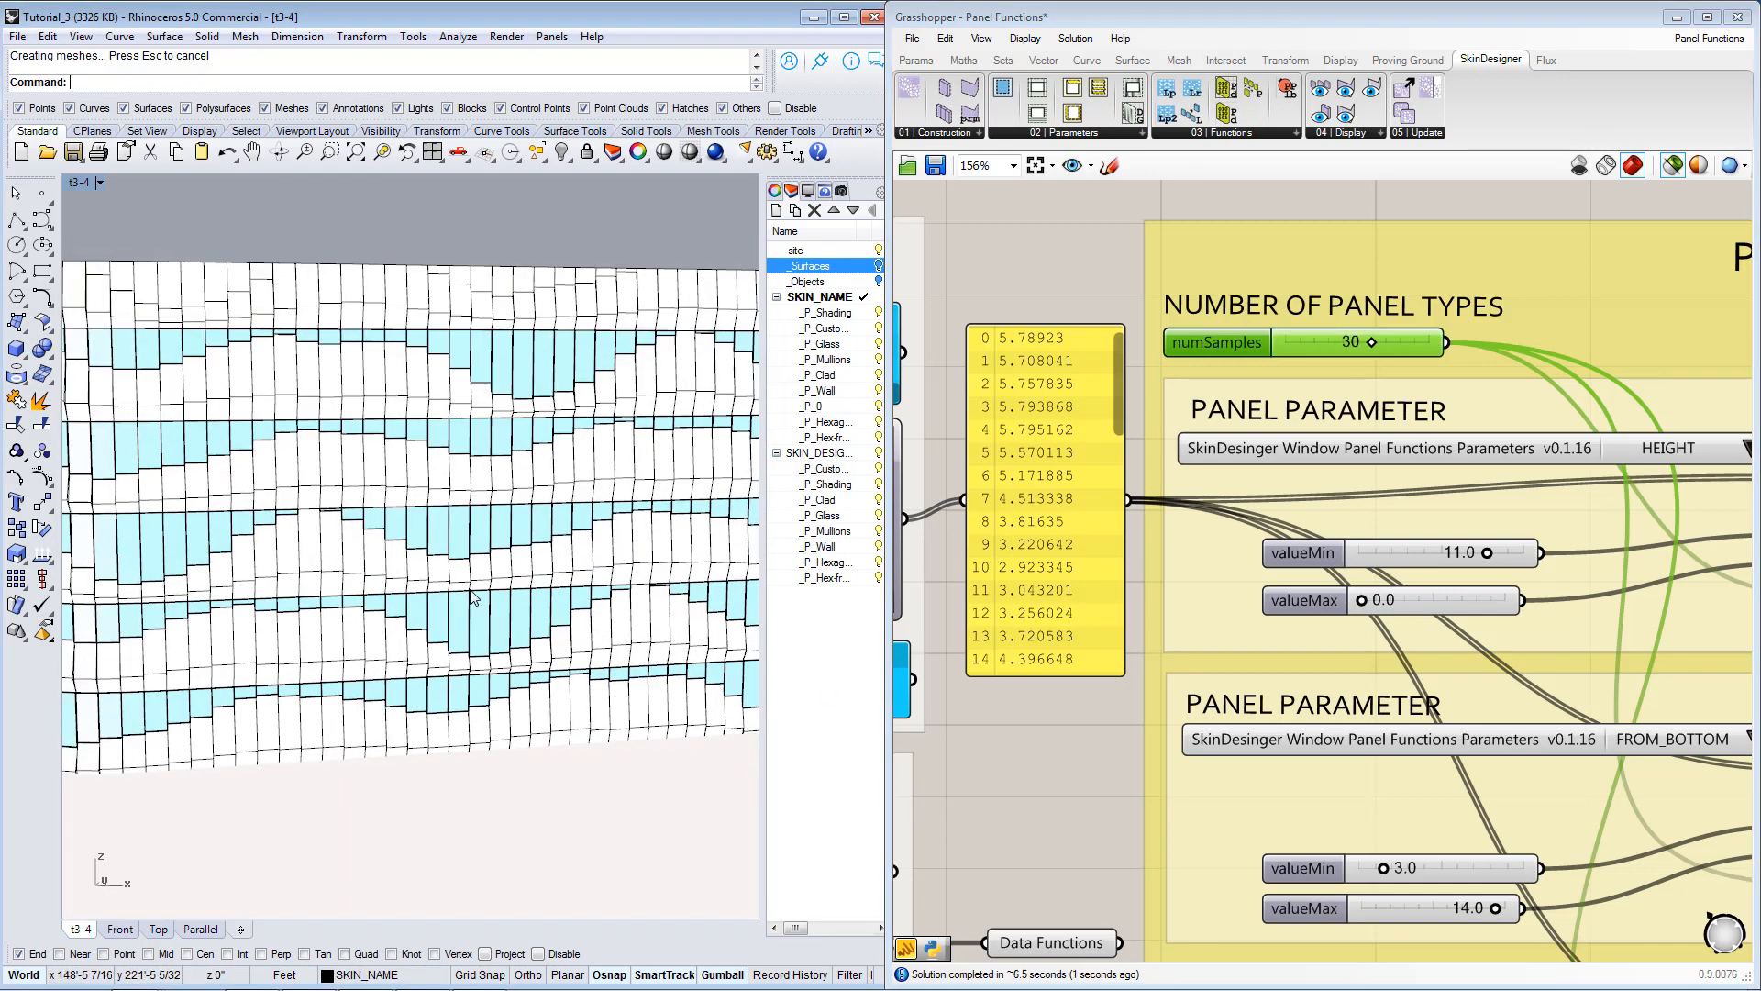
Switch the Graph Mapper that feeds the data list to the Sinc graph type.
scroll(596, 628, down, 4)
right_drag(588, 618, 515, 613)
right_drag(421, 553, 683, 558)
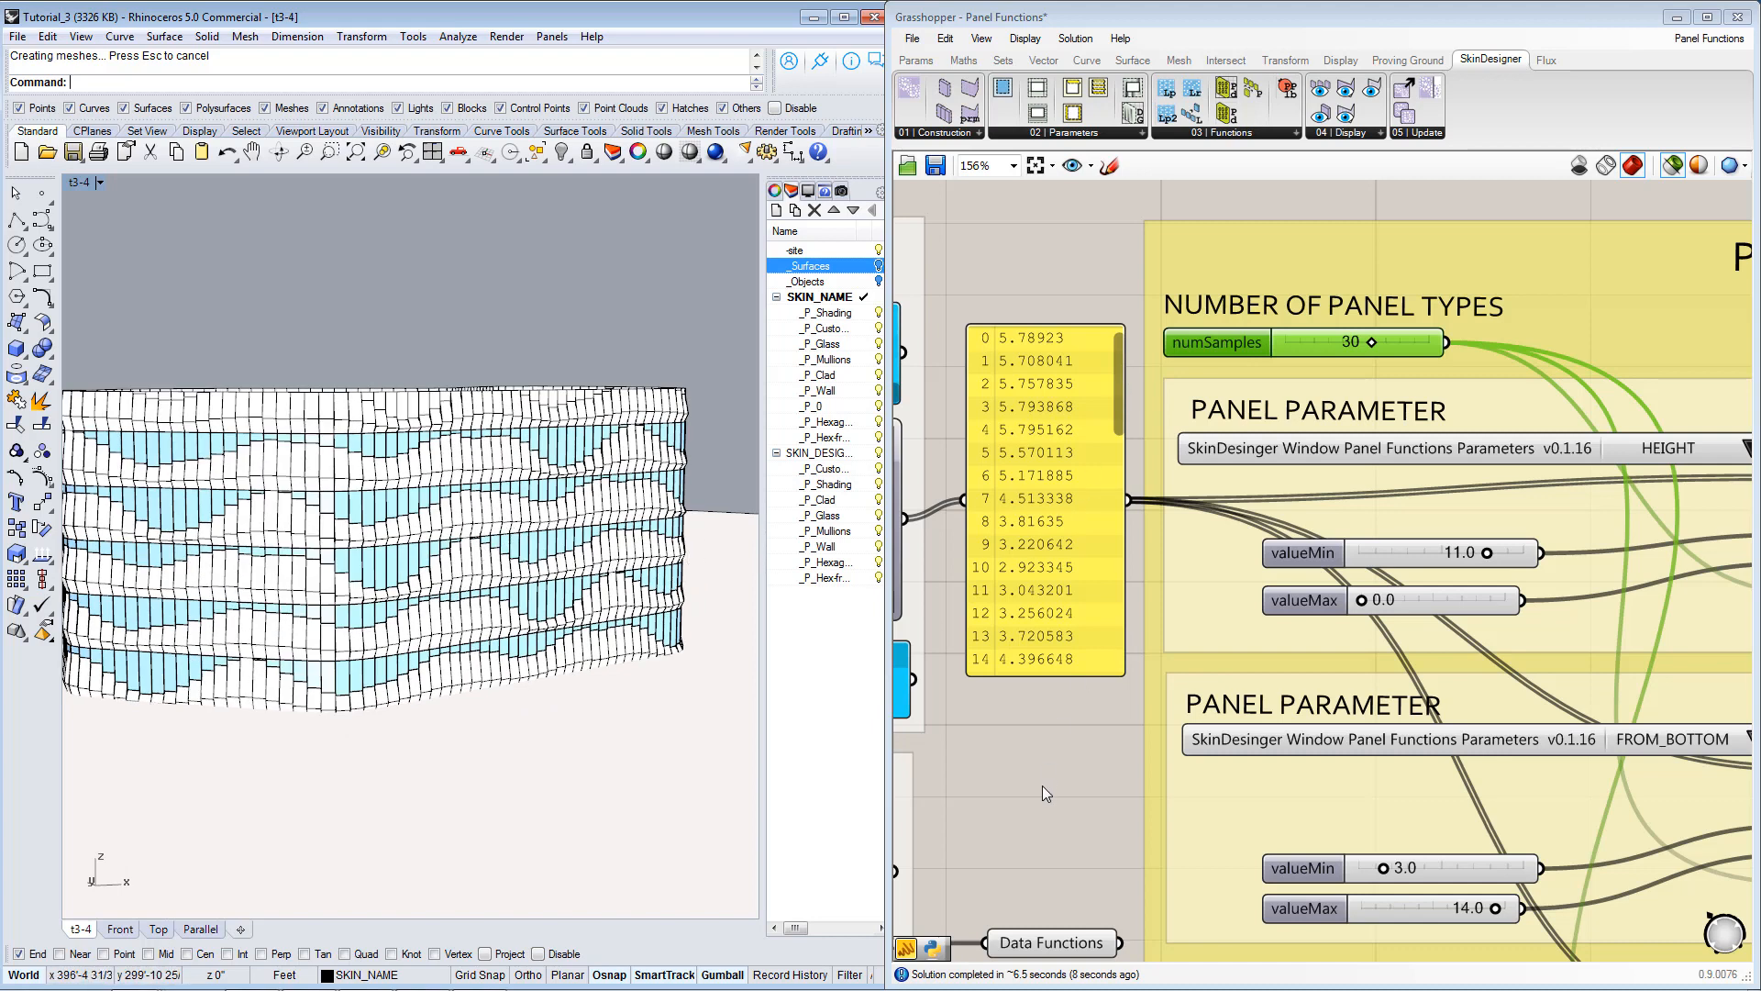
right_drag(1042, 785, 1103, 722)
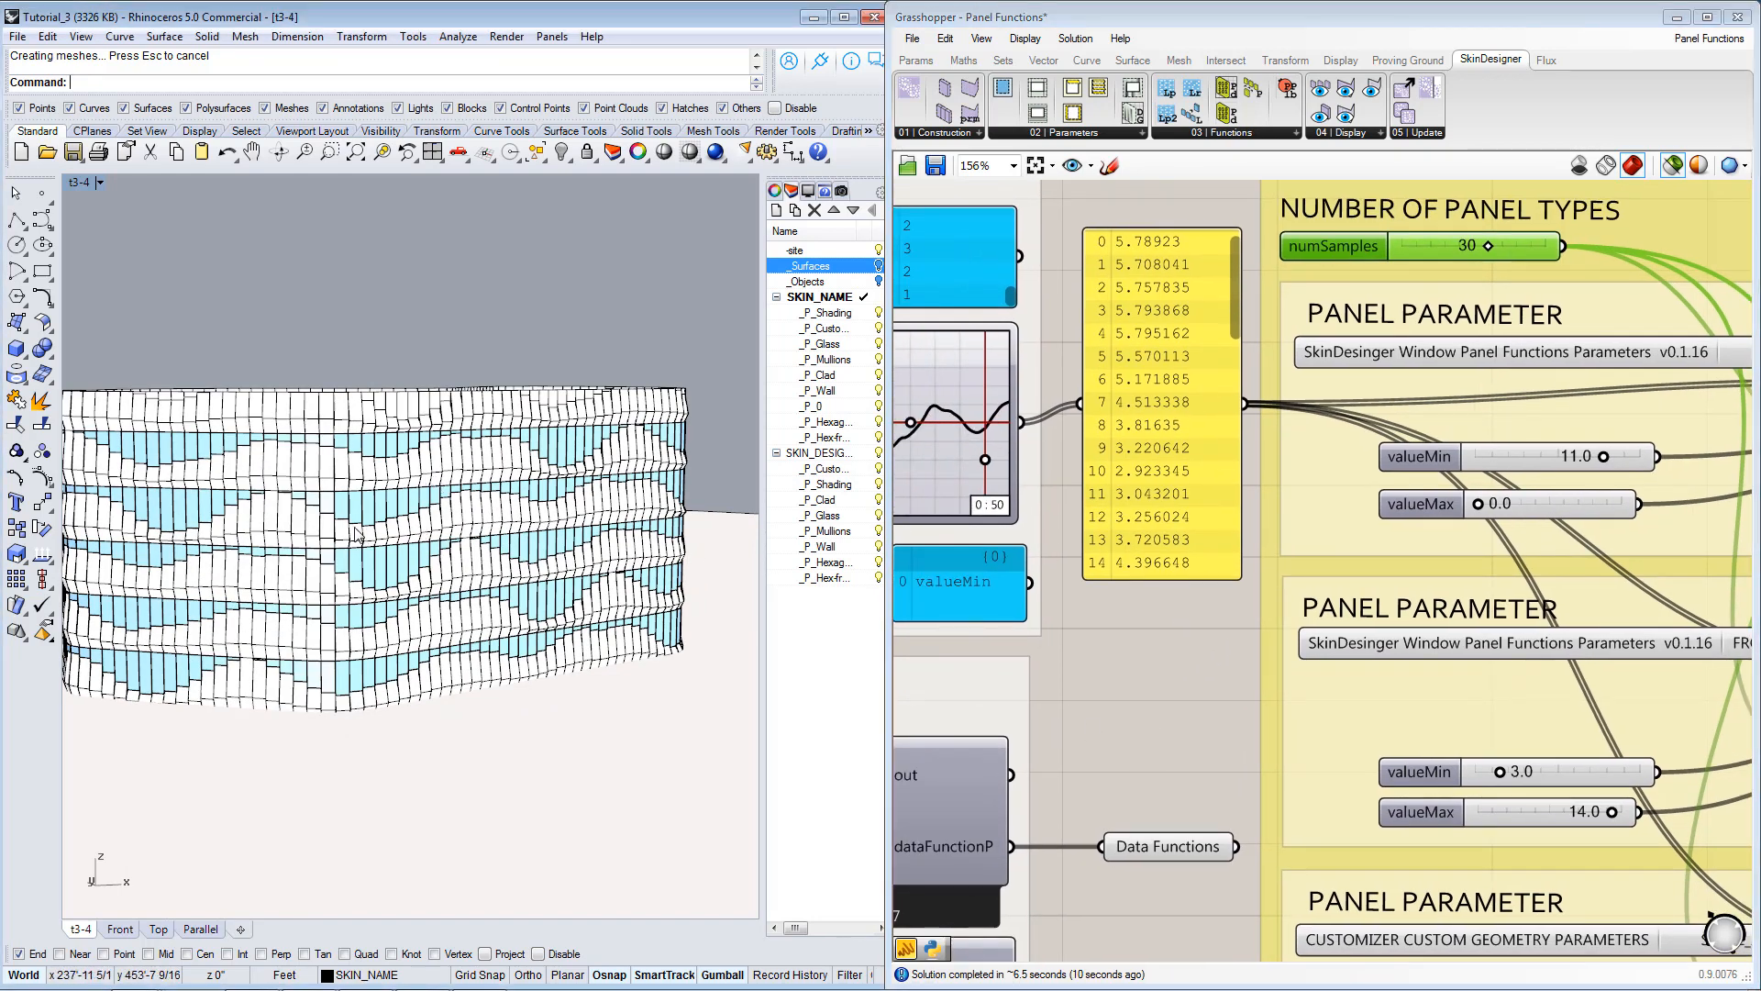
right_drag(569, 594, 776, 602)
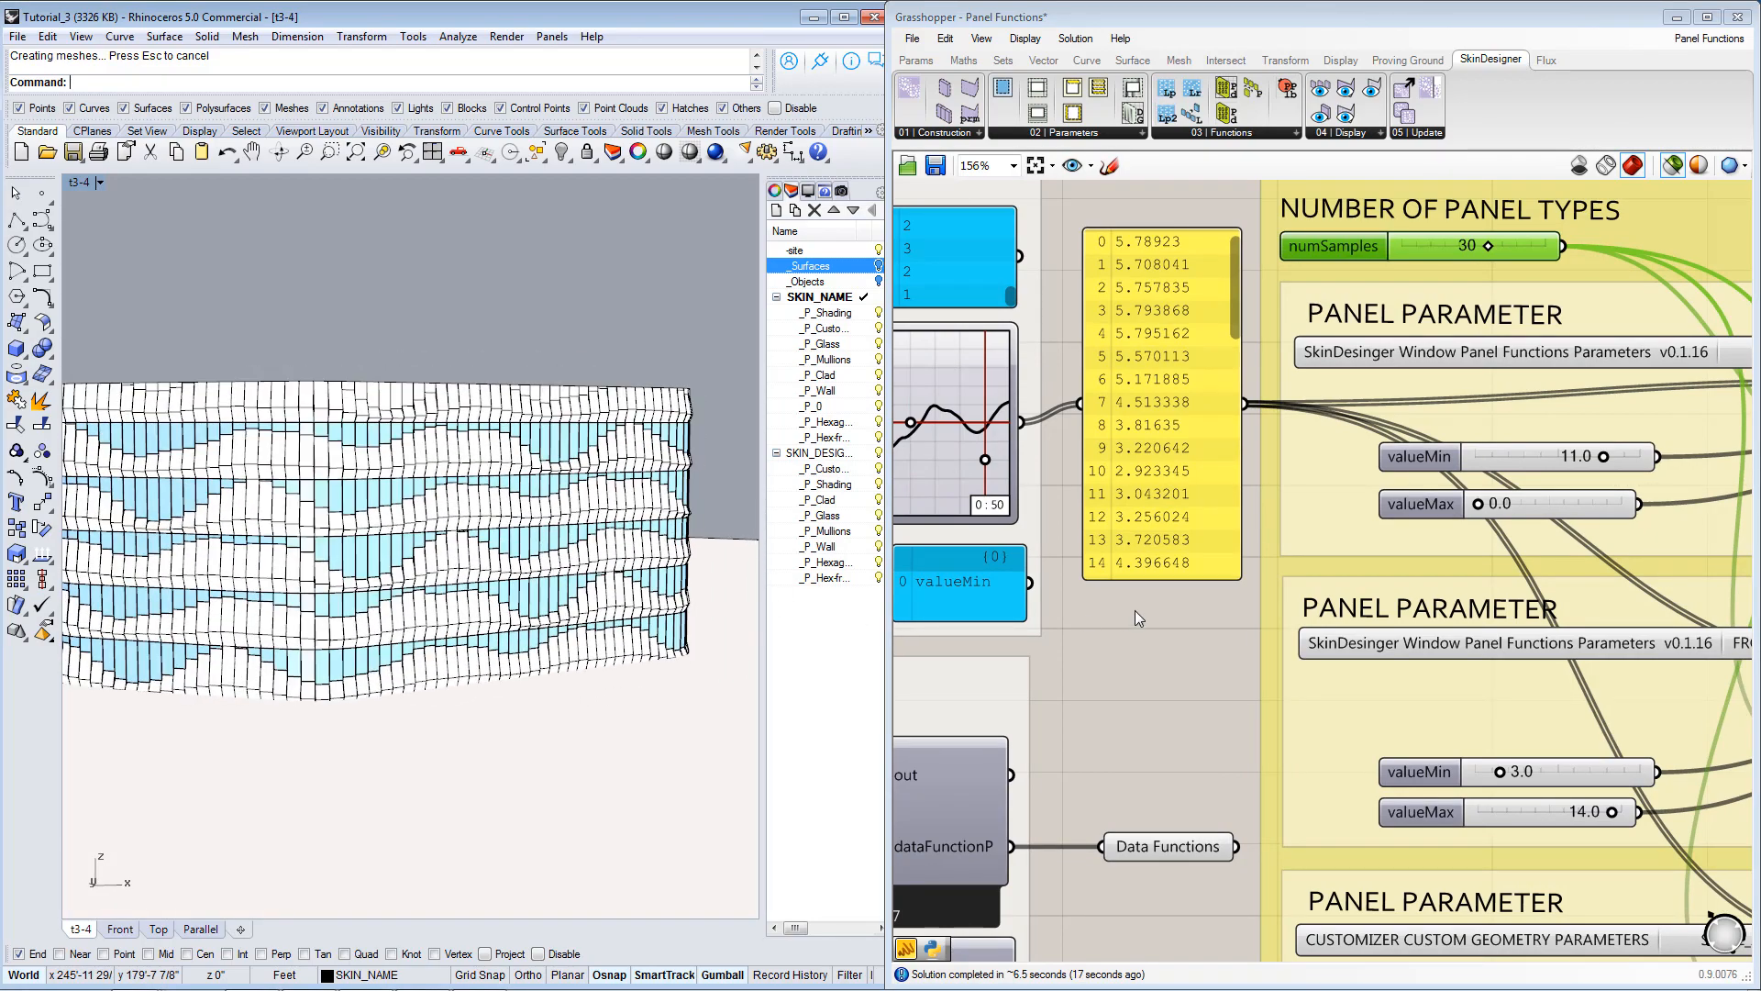
right_drag(1172, 642, 1533, 655)
right_click(1291, 457)
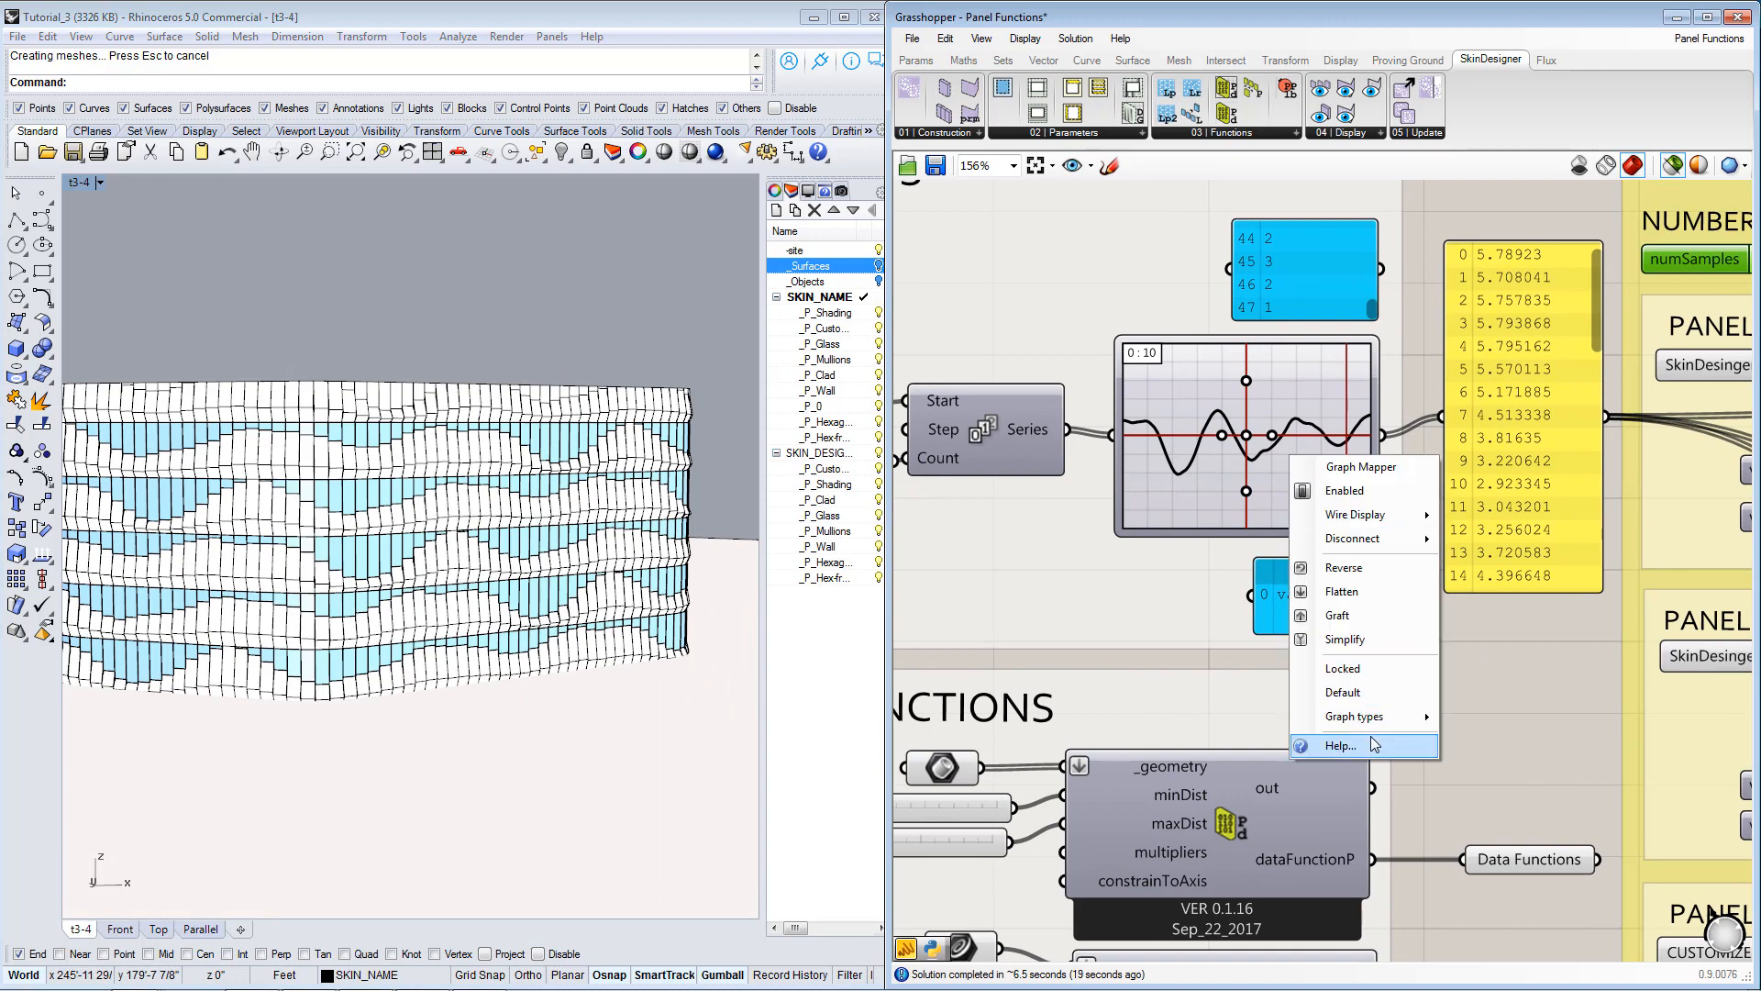
mouse_move(1366, 717)
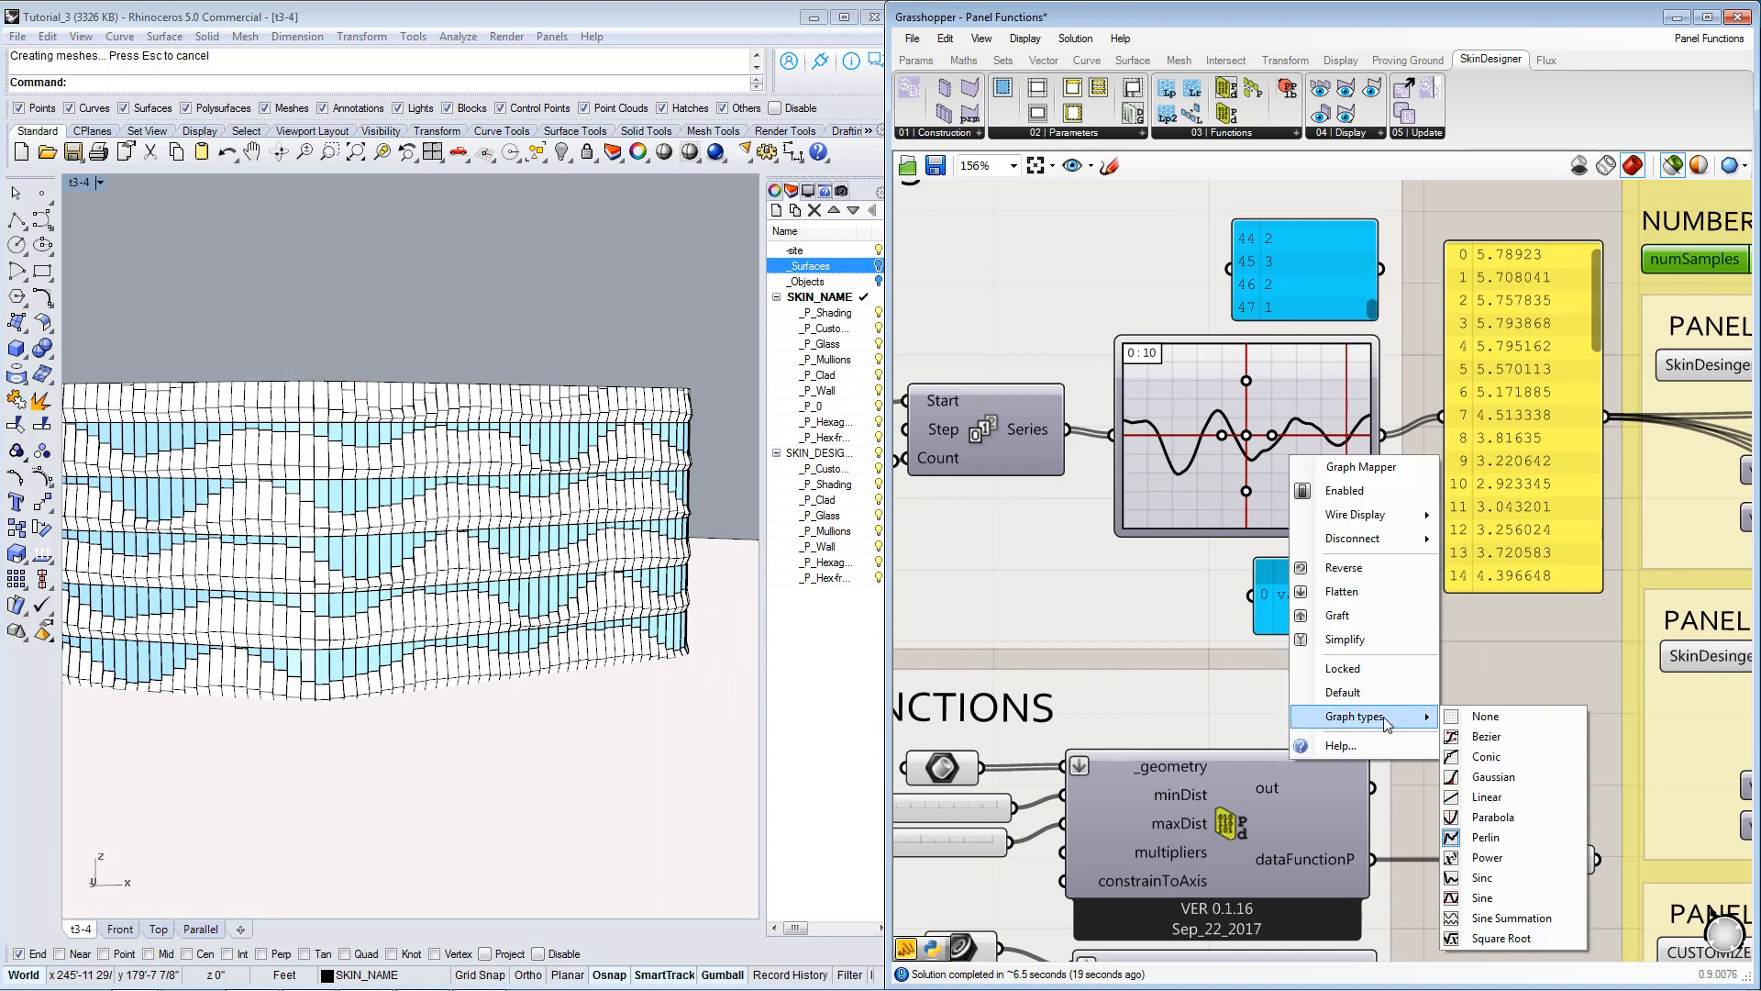
click(1511, 886)
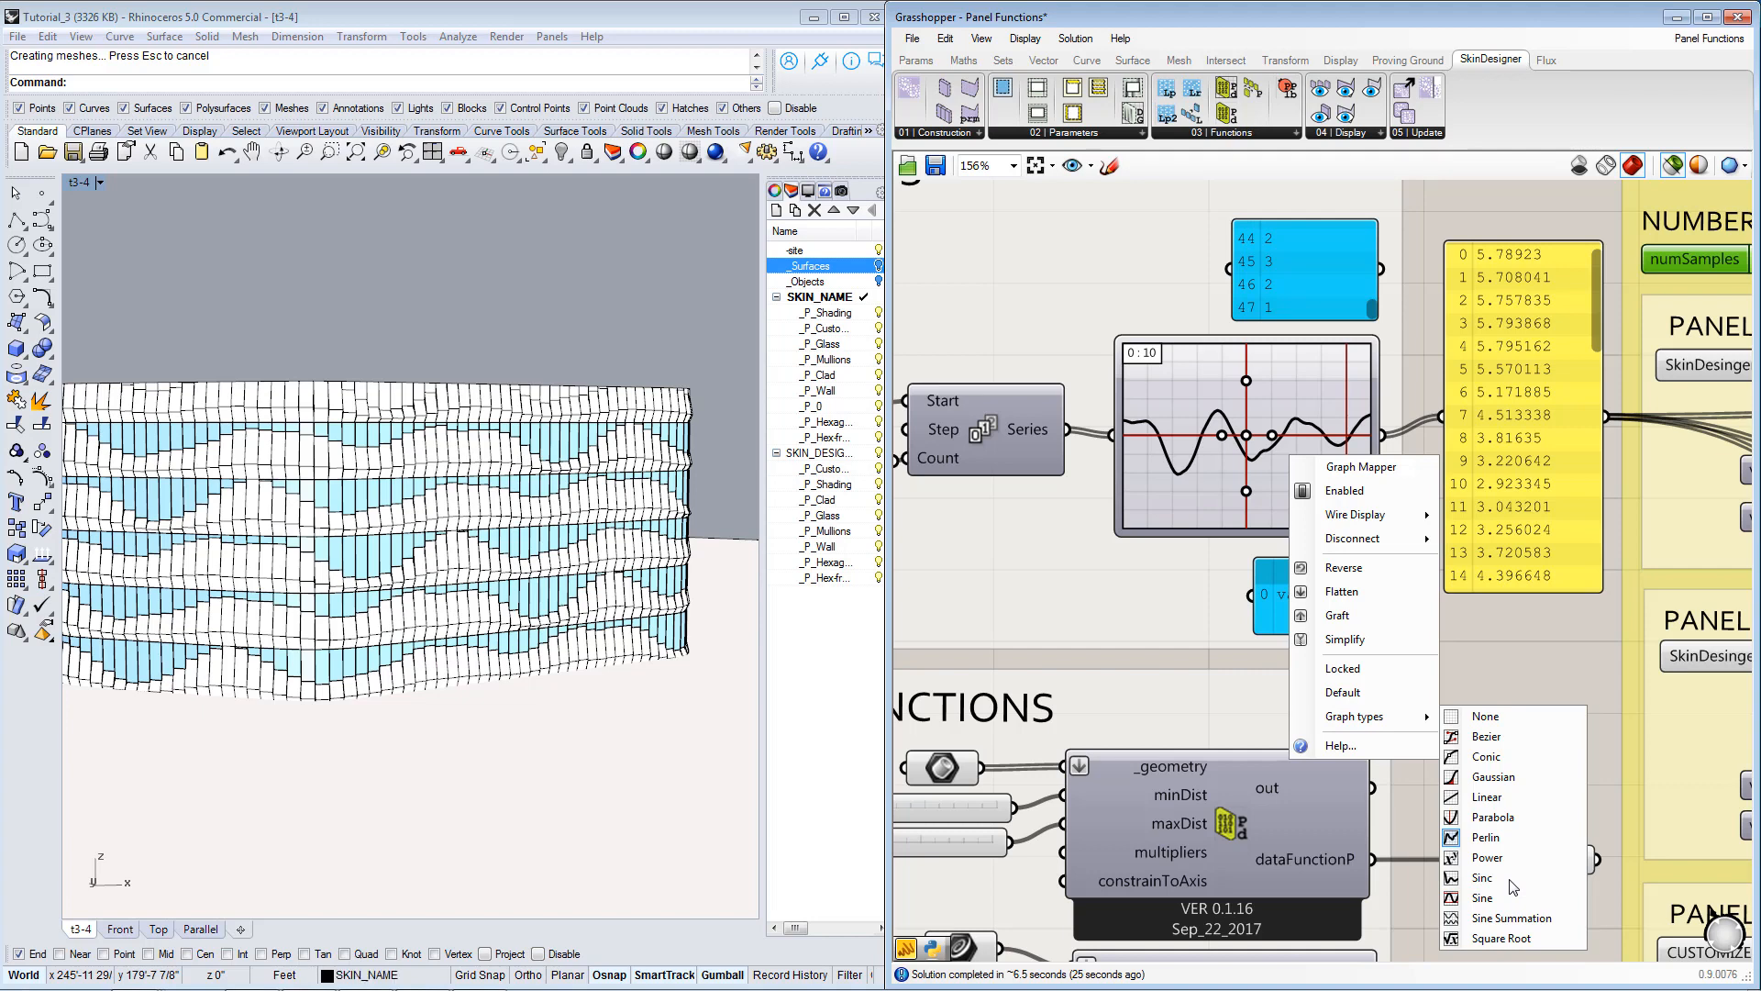
Change the Graph Mapper's graph type to Parabola and view the regenerated facade.
right_click(1258, 453)
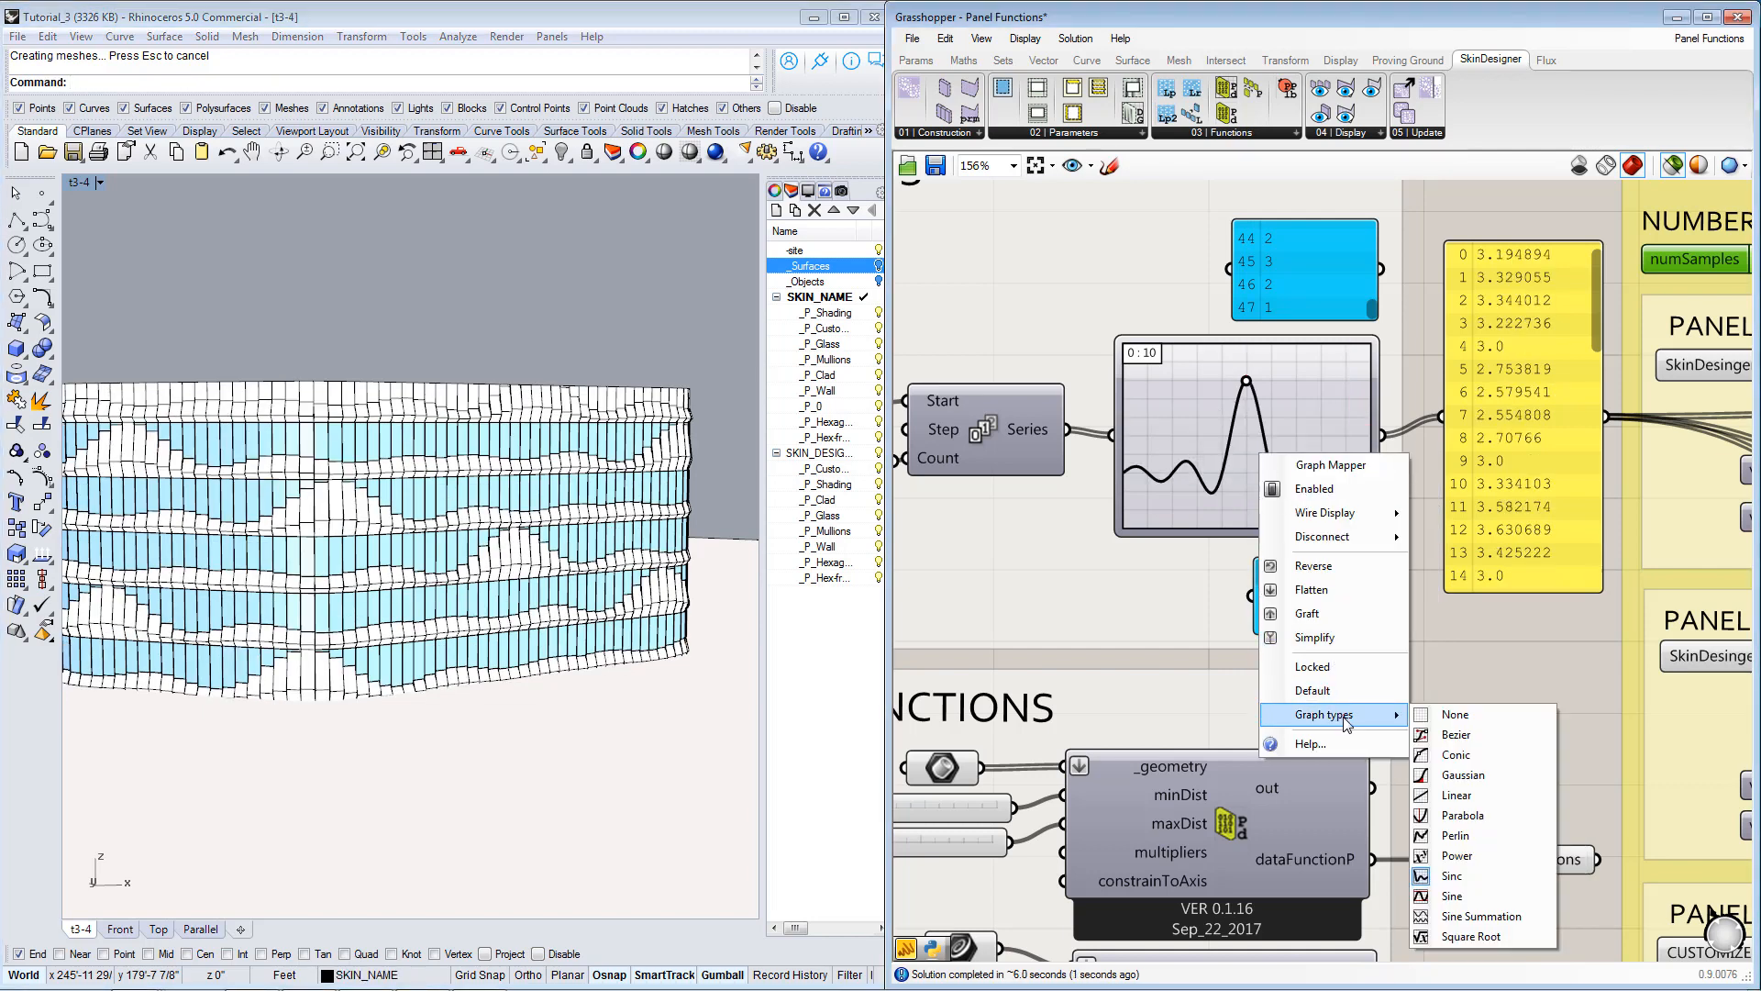
click(1481, 815)
right_drag(376, 606, 302, 582)
Set the blue-highlighted toggle of the skin generator to False.
right_drag(1419, 702, 1346, 637)
scroll(1407, 598, down, 1)
right_drag(1389, 577, 1347, 447)
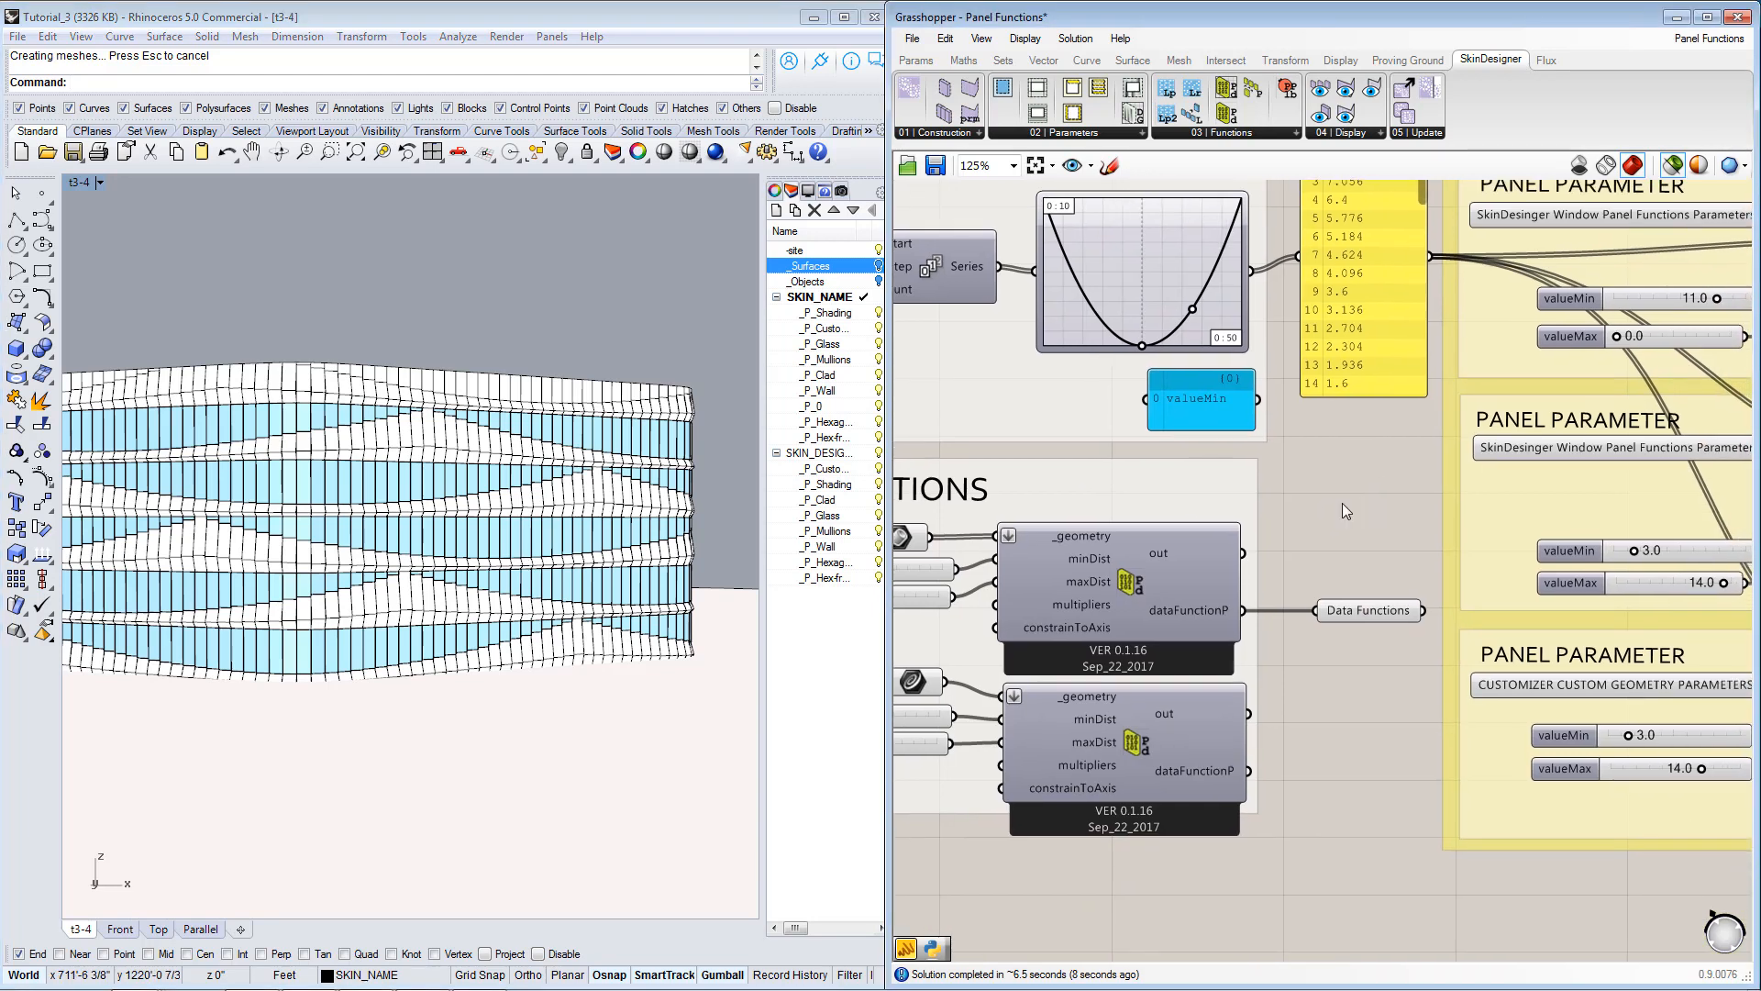
scroll(1341, 503, down, 3)
right_drag(1465, 588, 1175, 573)
right_drag(1380, 595, 1425, 675)
scroll(1550, 440, up, 4)
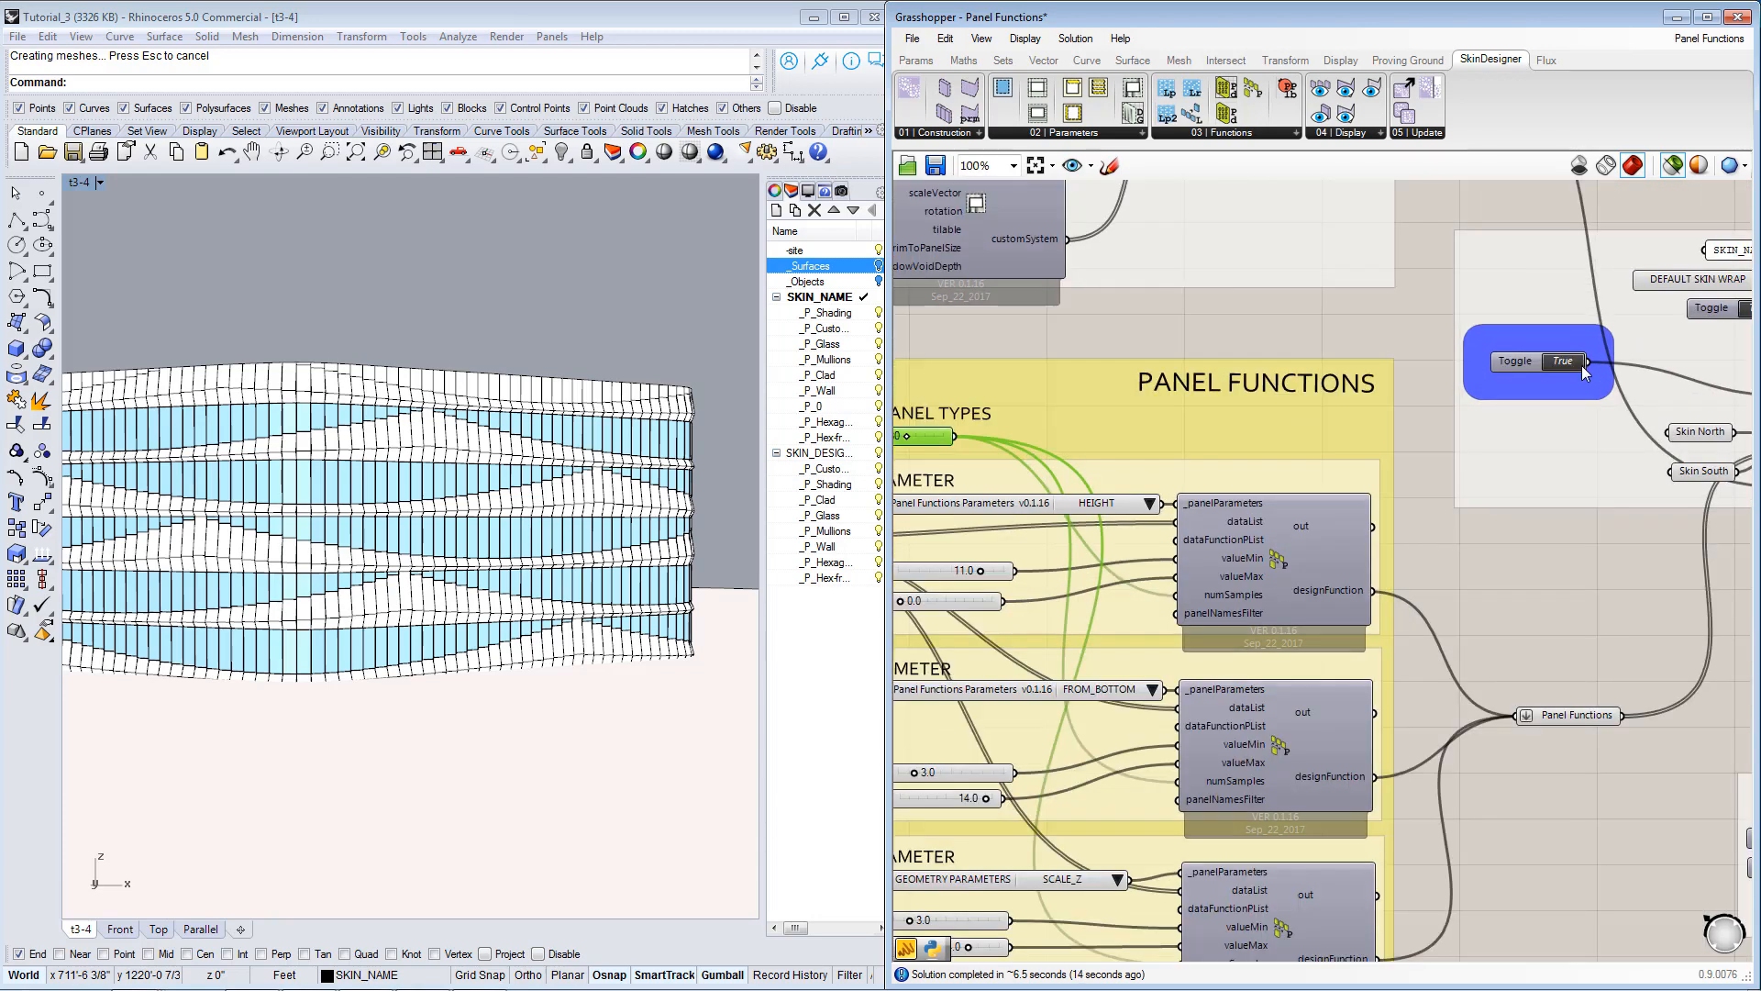
click(1566, 360)
Examine the PanelData_Proximity components in the DATA FUNCTIONS group, their inputs, and the nearby Data Functions parameter.
right_drag(1373, 708, 1599, 537)
scroll(1587, 535, down, 2)
scroll(1512, 570, up, 2)
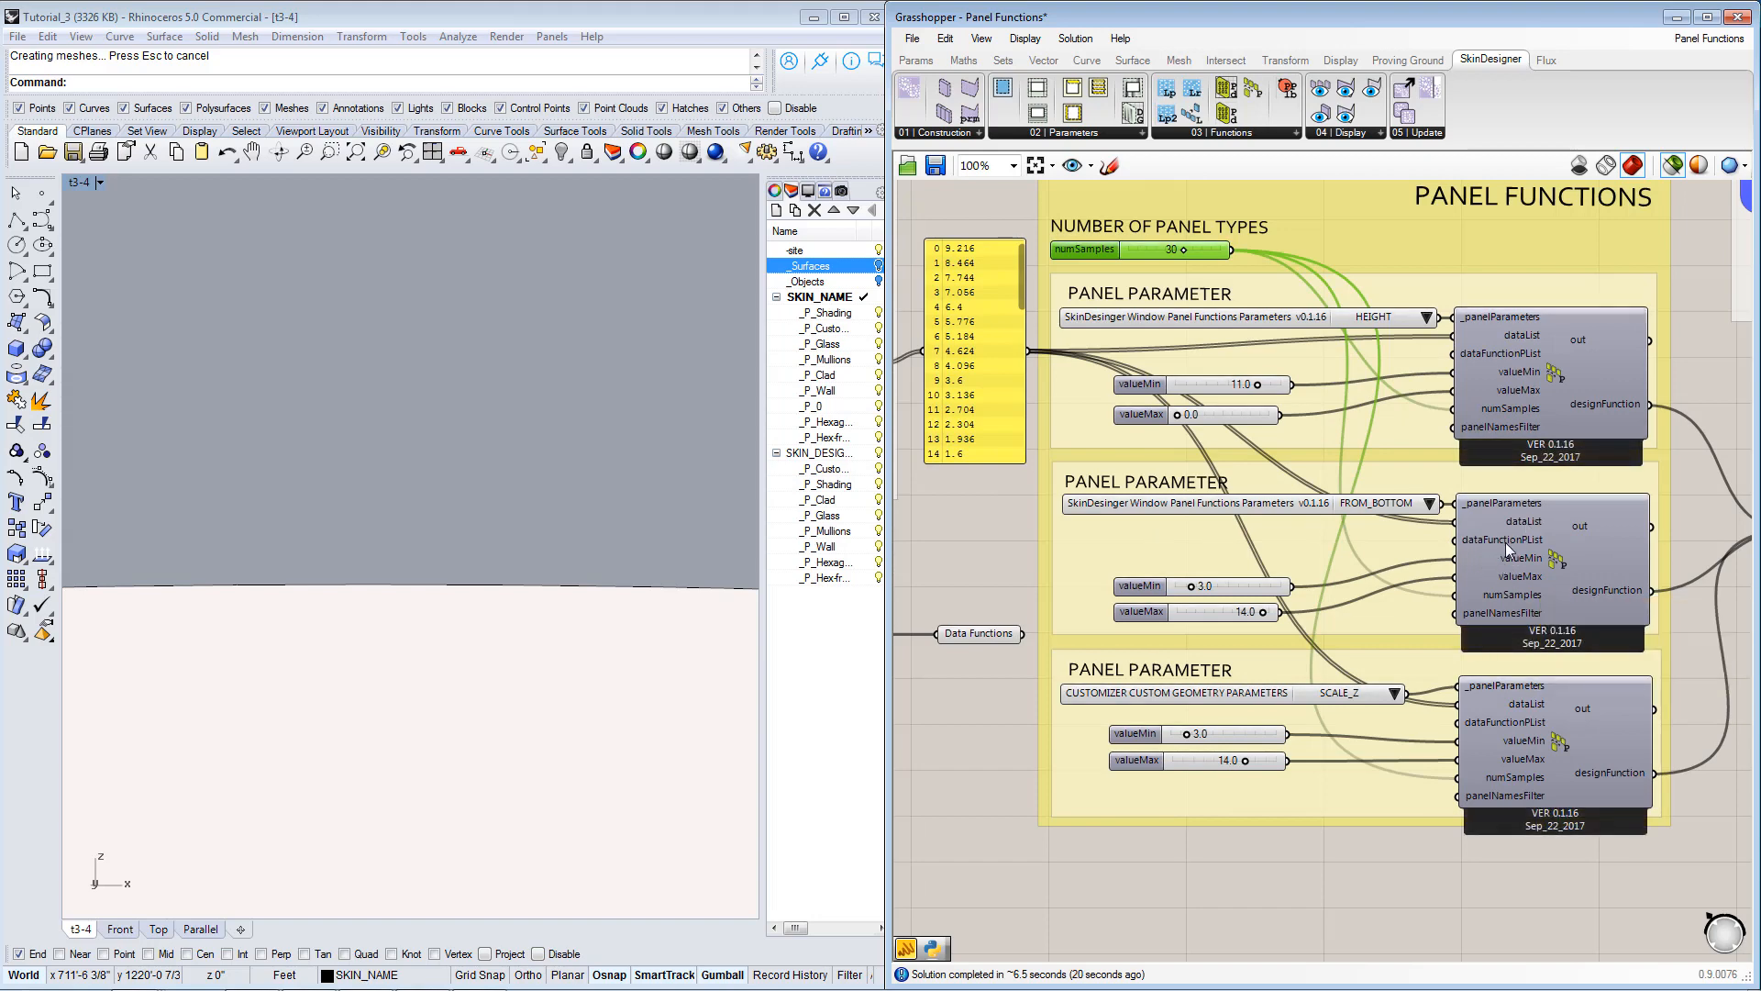
right_drag(1087, 580, 1506, 543)
right_drag(1123, 541, 1238, 505)
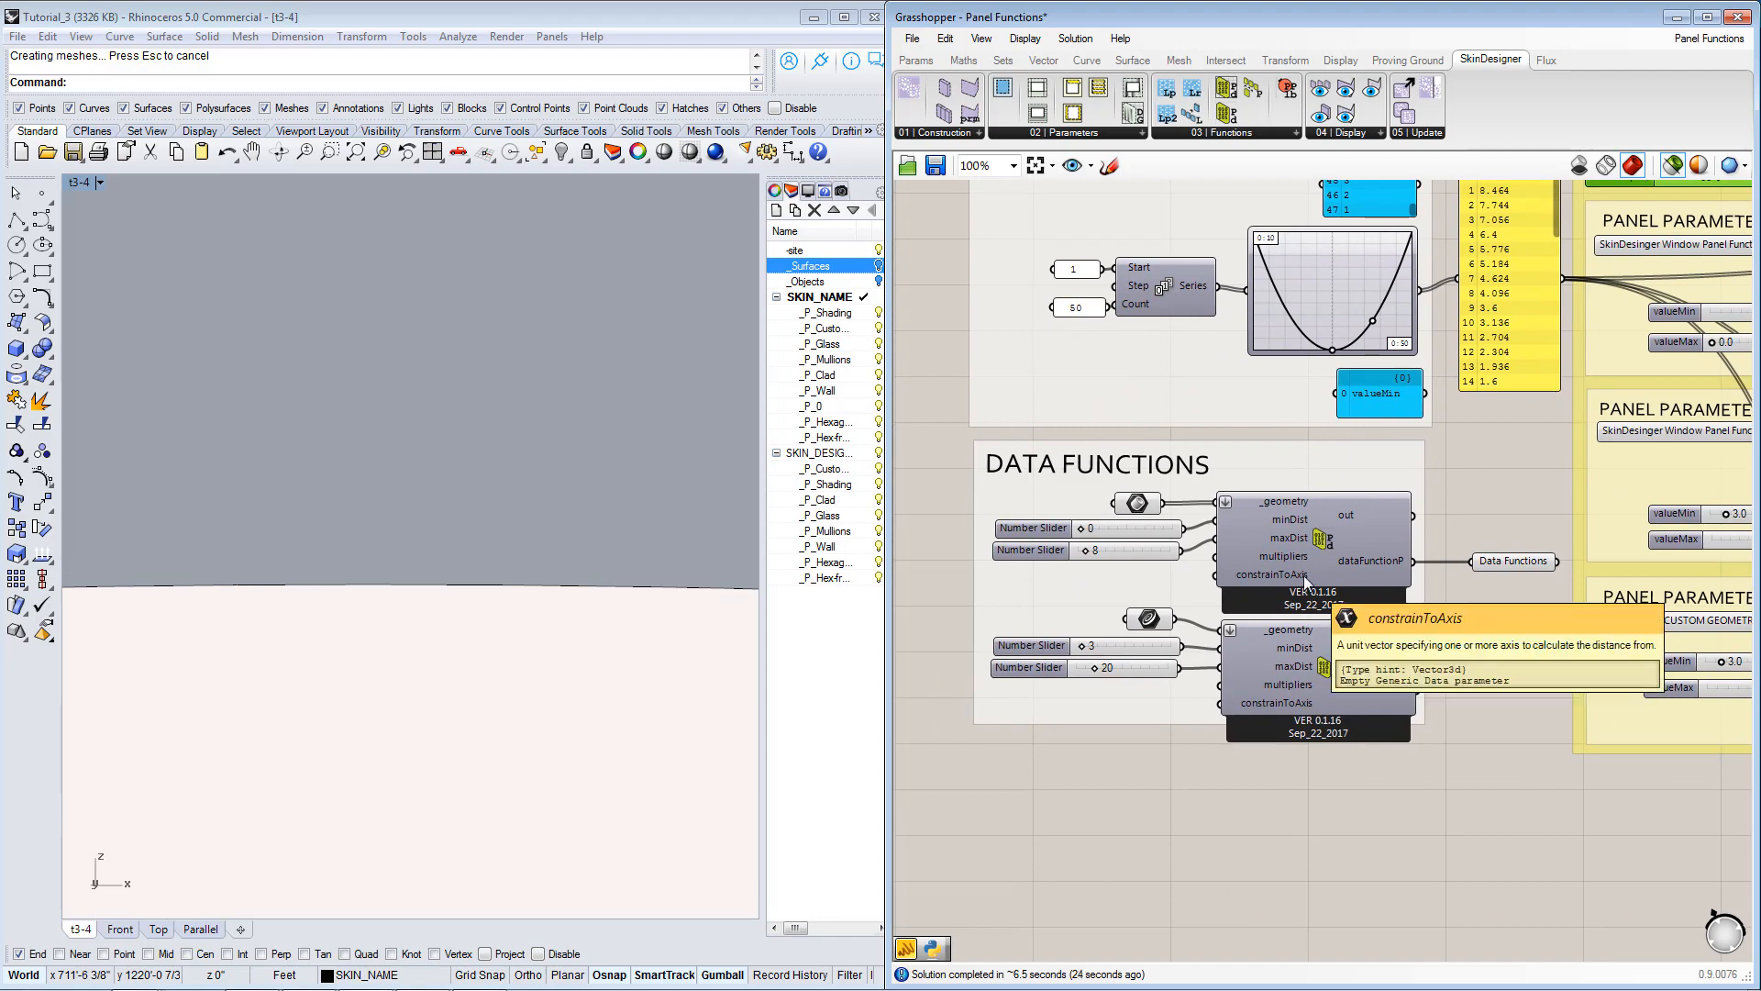
click(1323, 552)
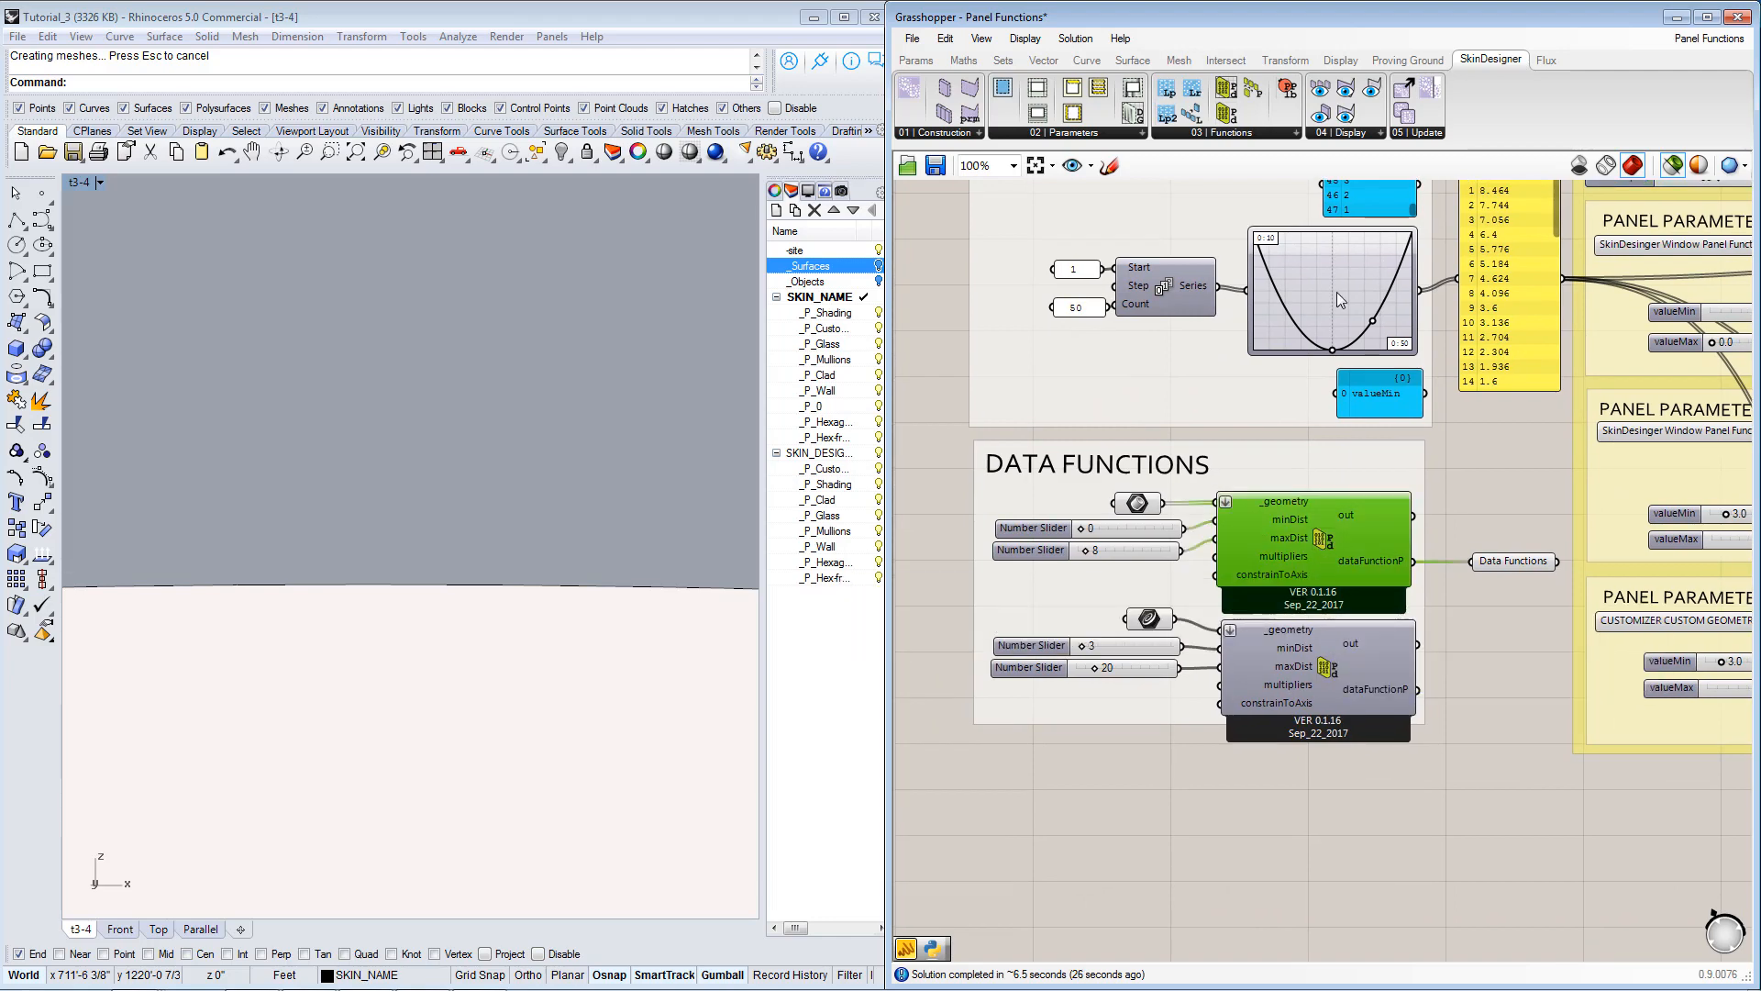
click(1257, 133)
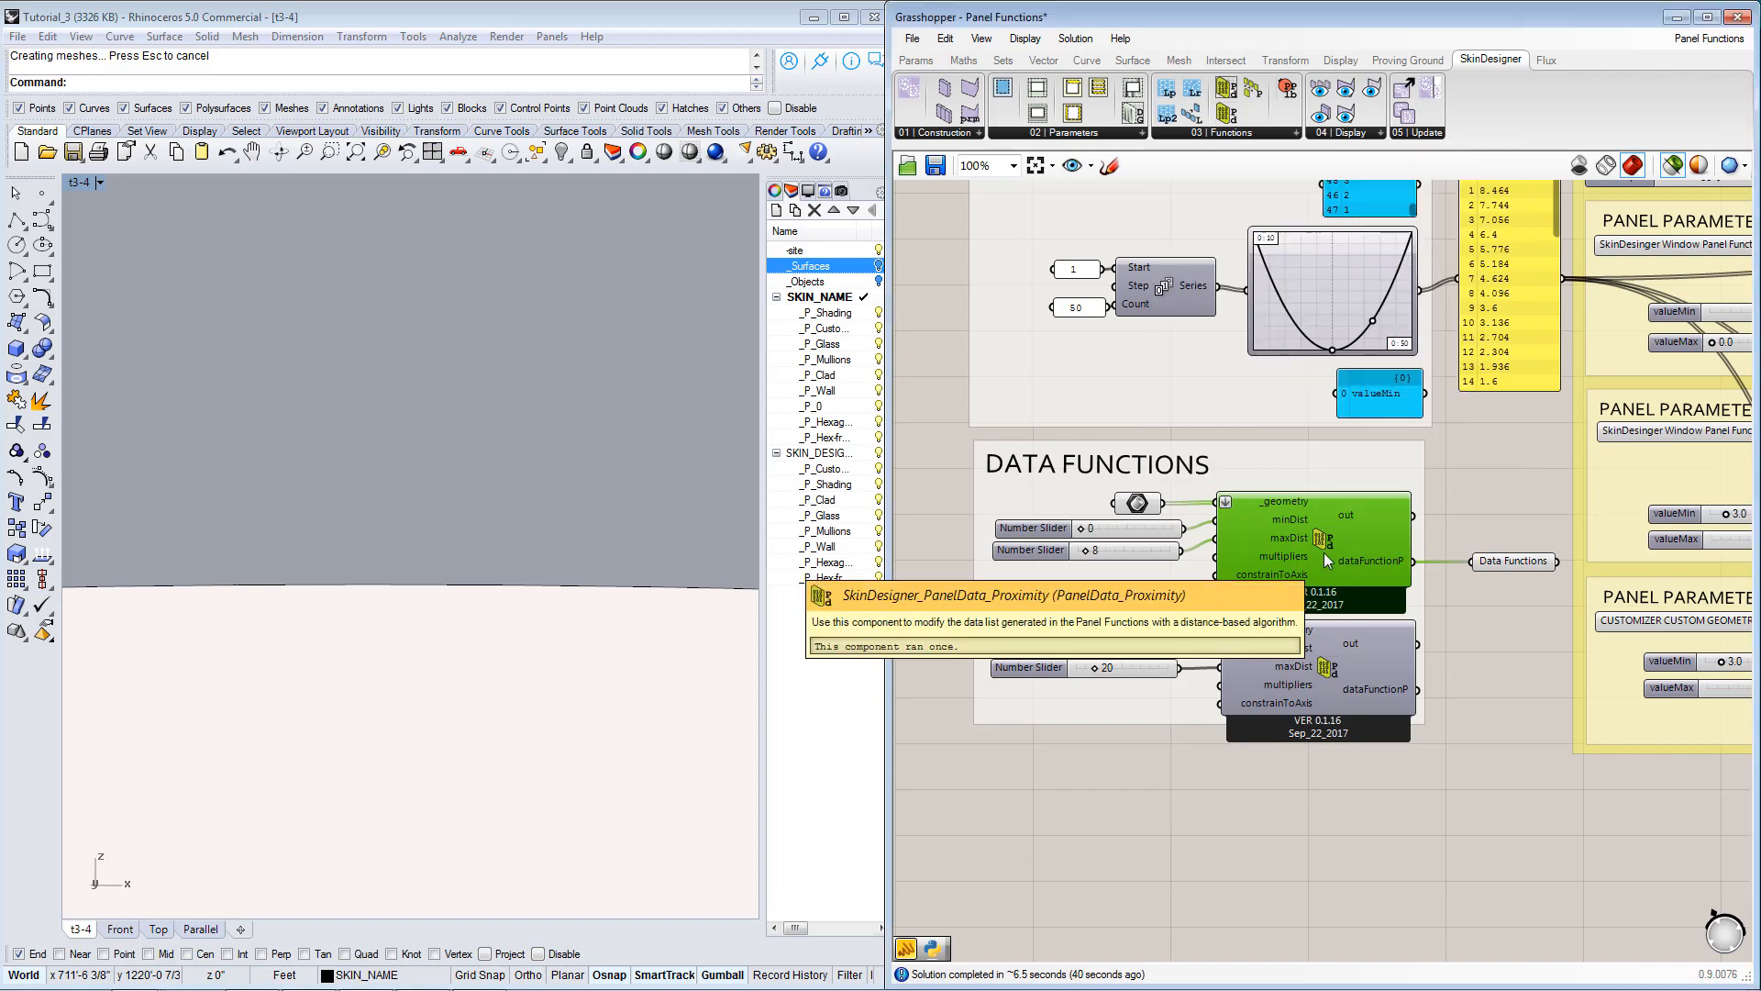
right_drag(1399, 662, 1257, 629)
scroll(1275, 576, down, 2)
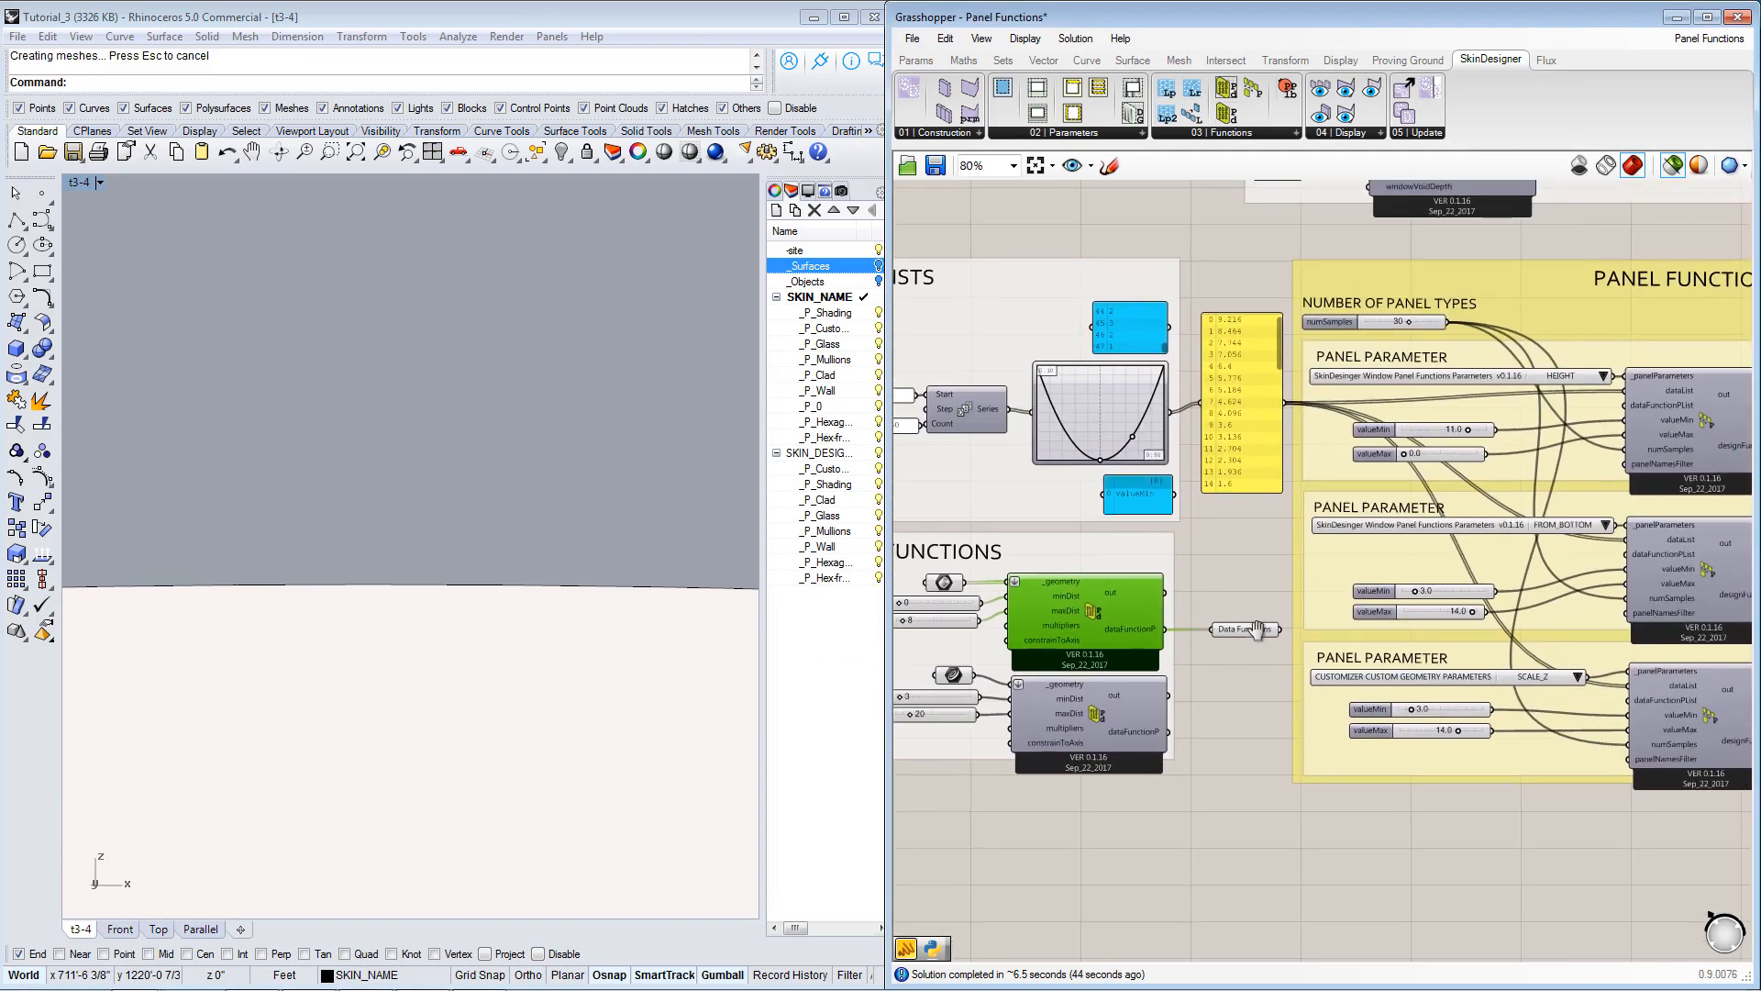
scroll(1214, 658, up, 2)
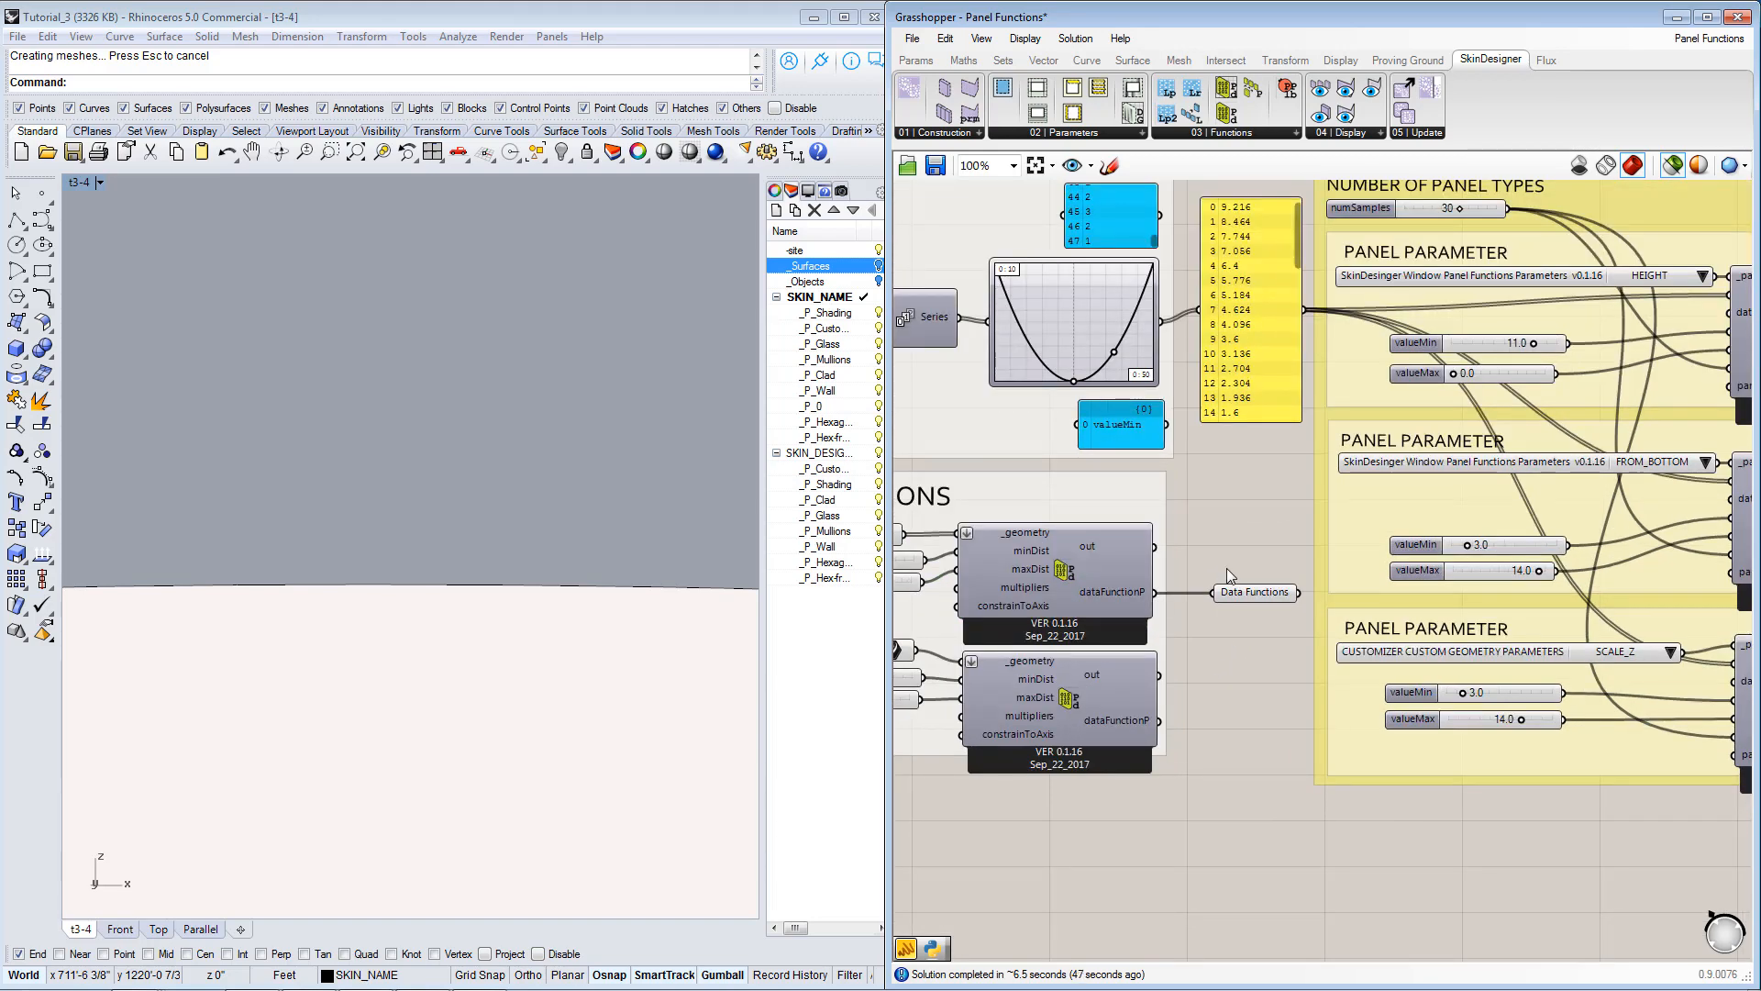
Turn on the _Objects and _Surfaces layers and view the building surfaces with the reference objects from above.
click(878, 281)
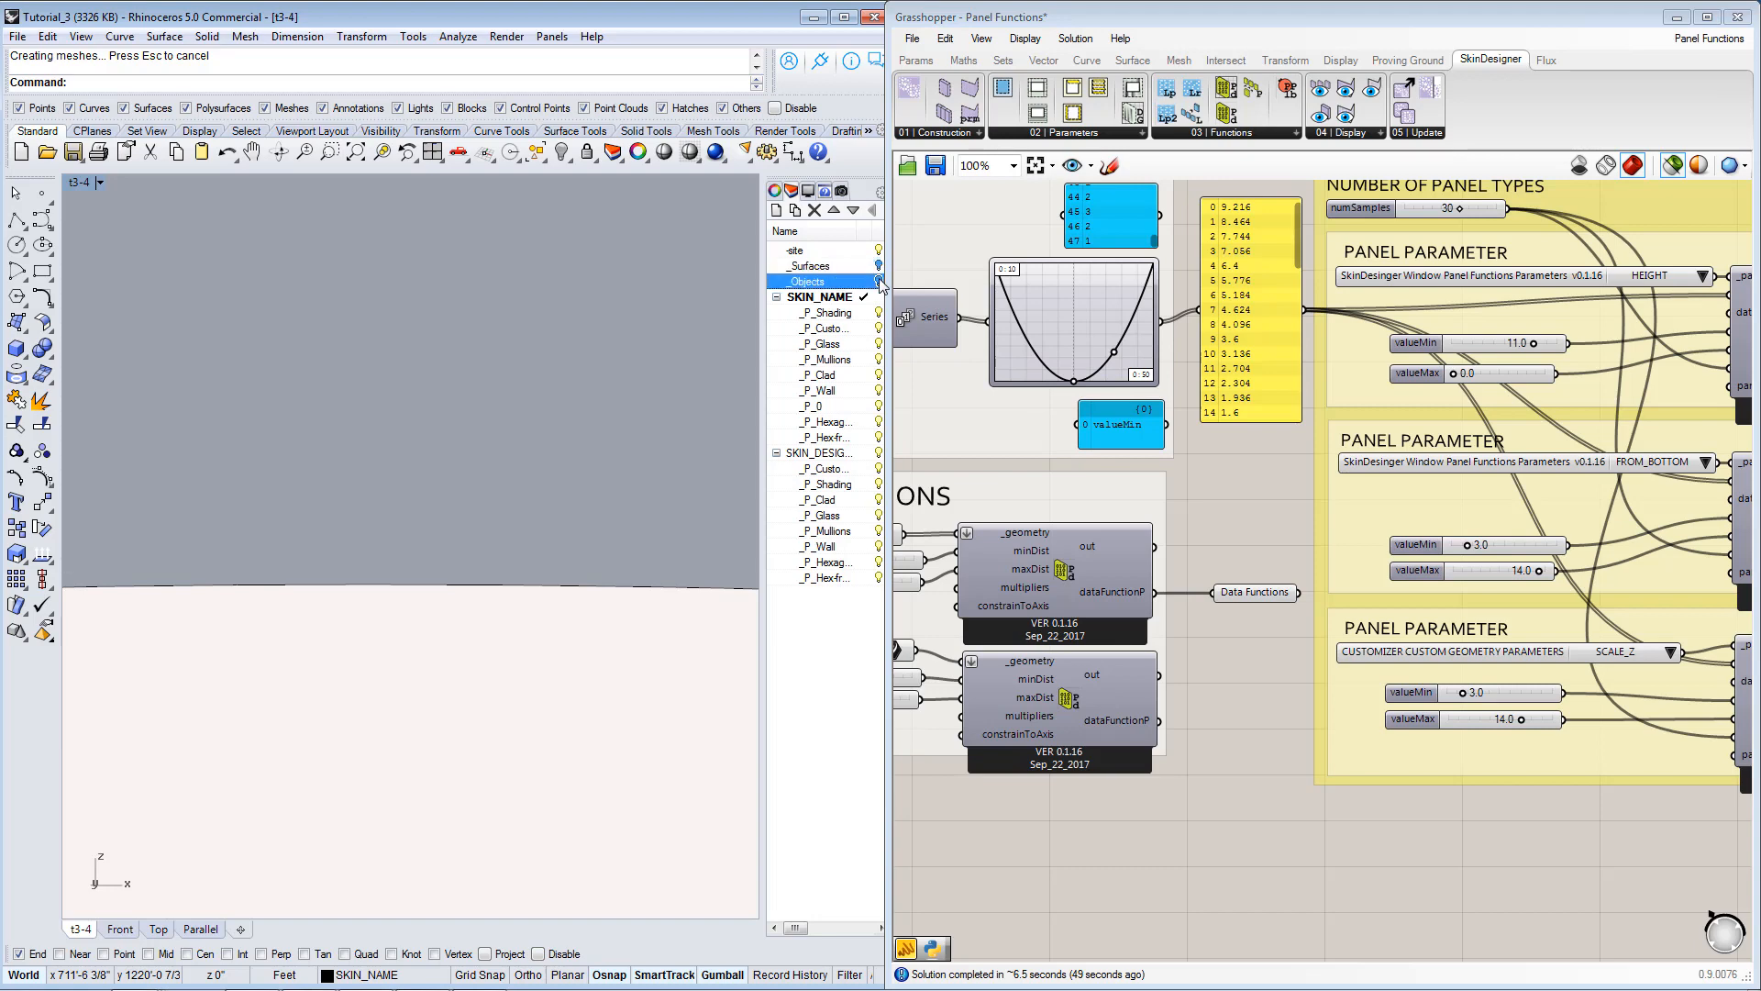
click(879, 266)
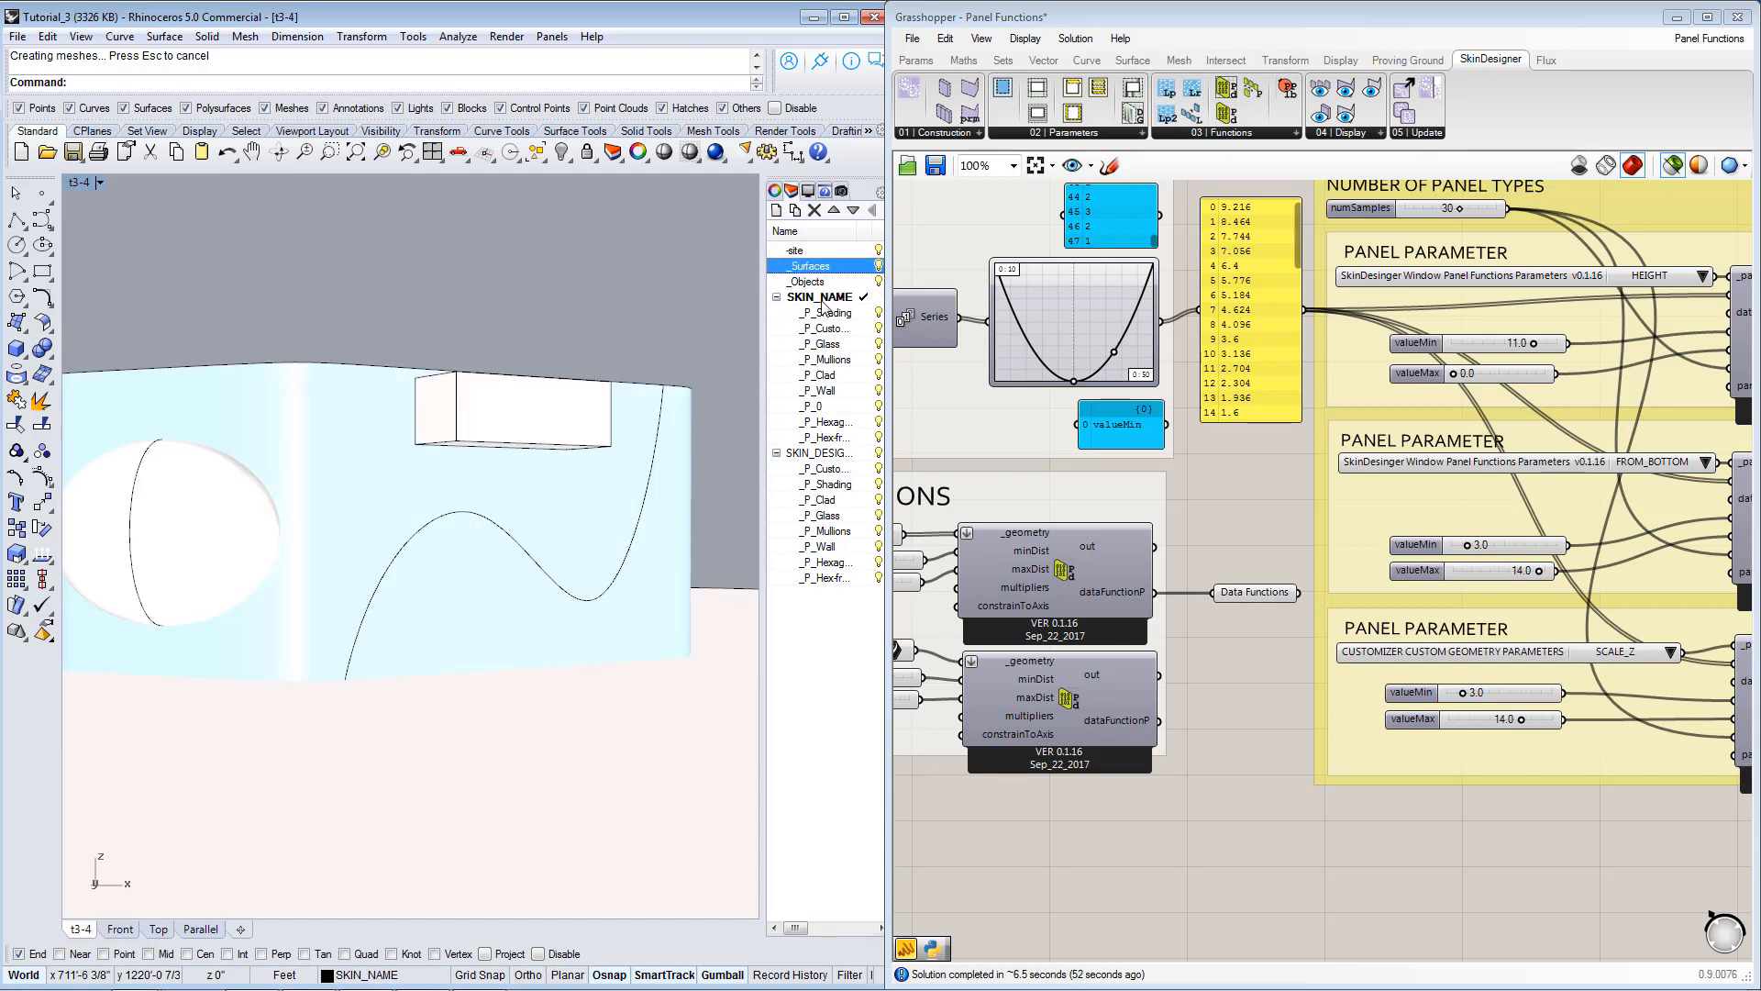
mouse_move(330, 460)
right_down()
mouse_move(676, 467)
mouse_move(542, 464)
mouse_move(602, 420)
mouse_move(516, 471)
right_up()
right_drag(375, 462, 502, 549)
Highlight the geometry referenced by each of the two proximity components in turn and inspect it around the building surfaces.
right_drag(1161, 785, 1390, 778)
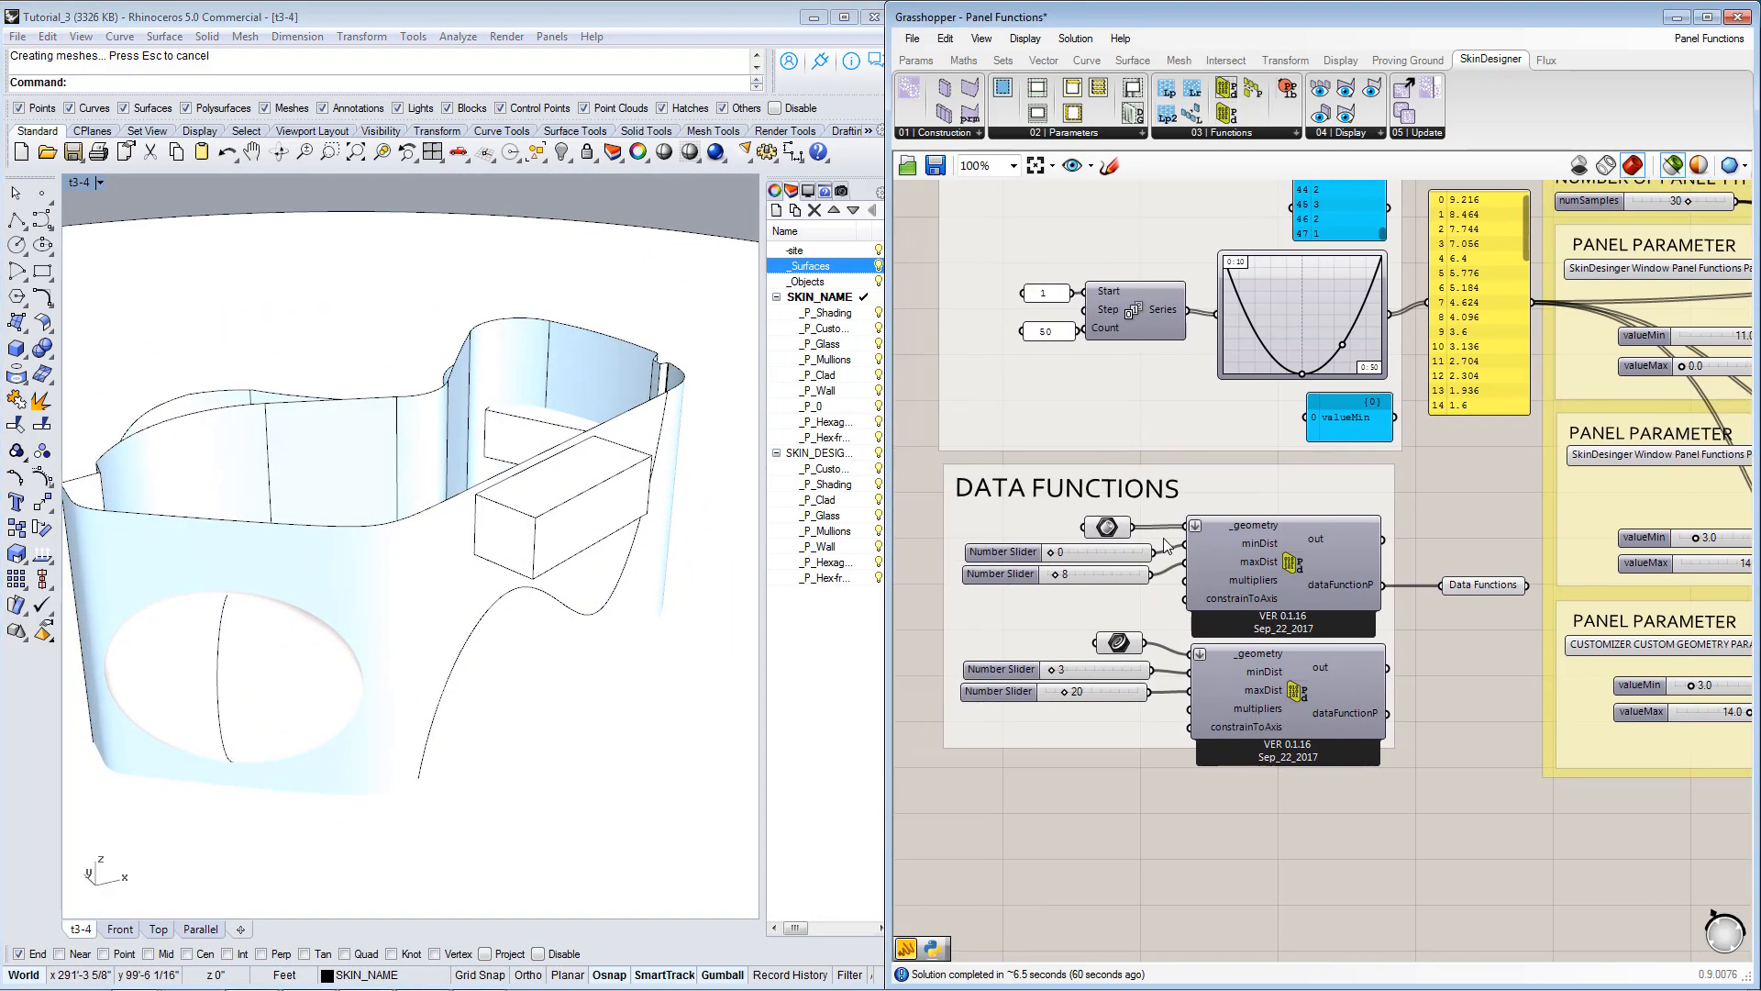
click(1107, 526)
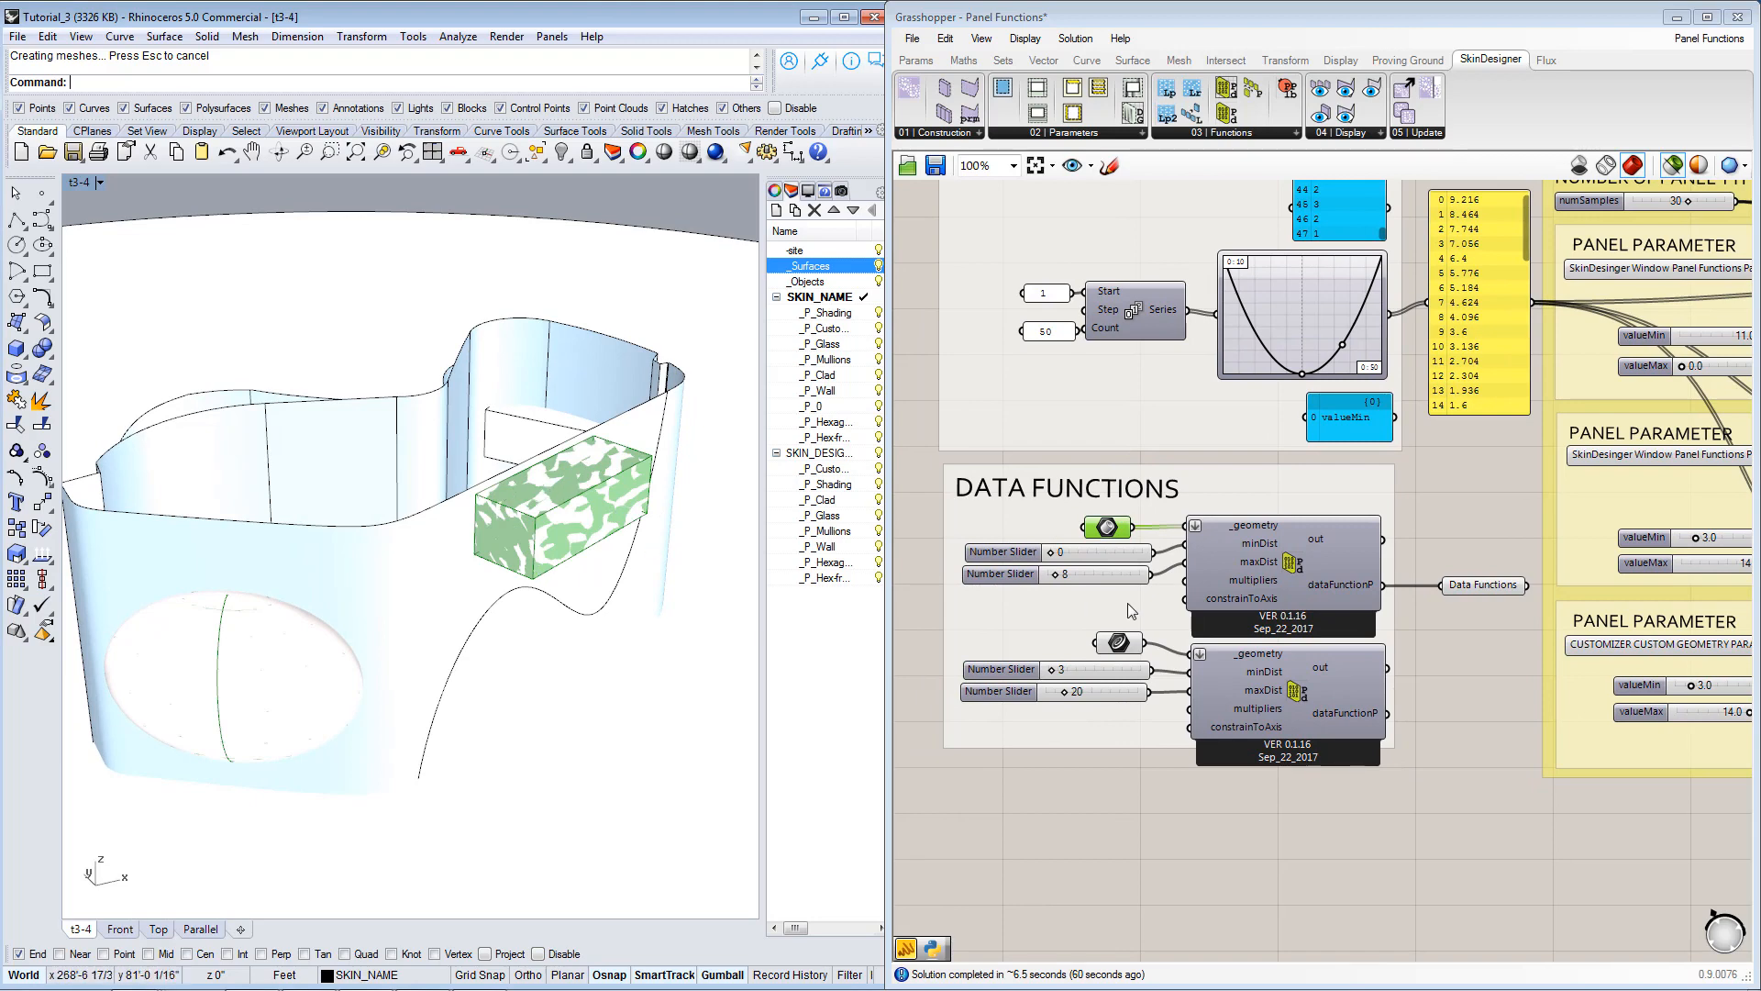
click(1118, 642)
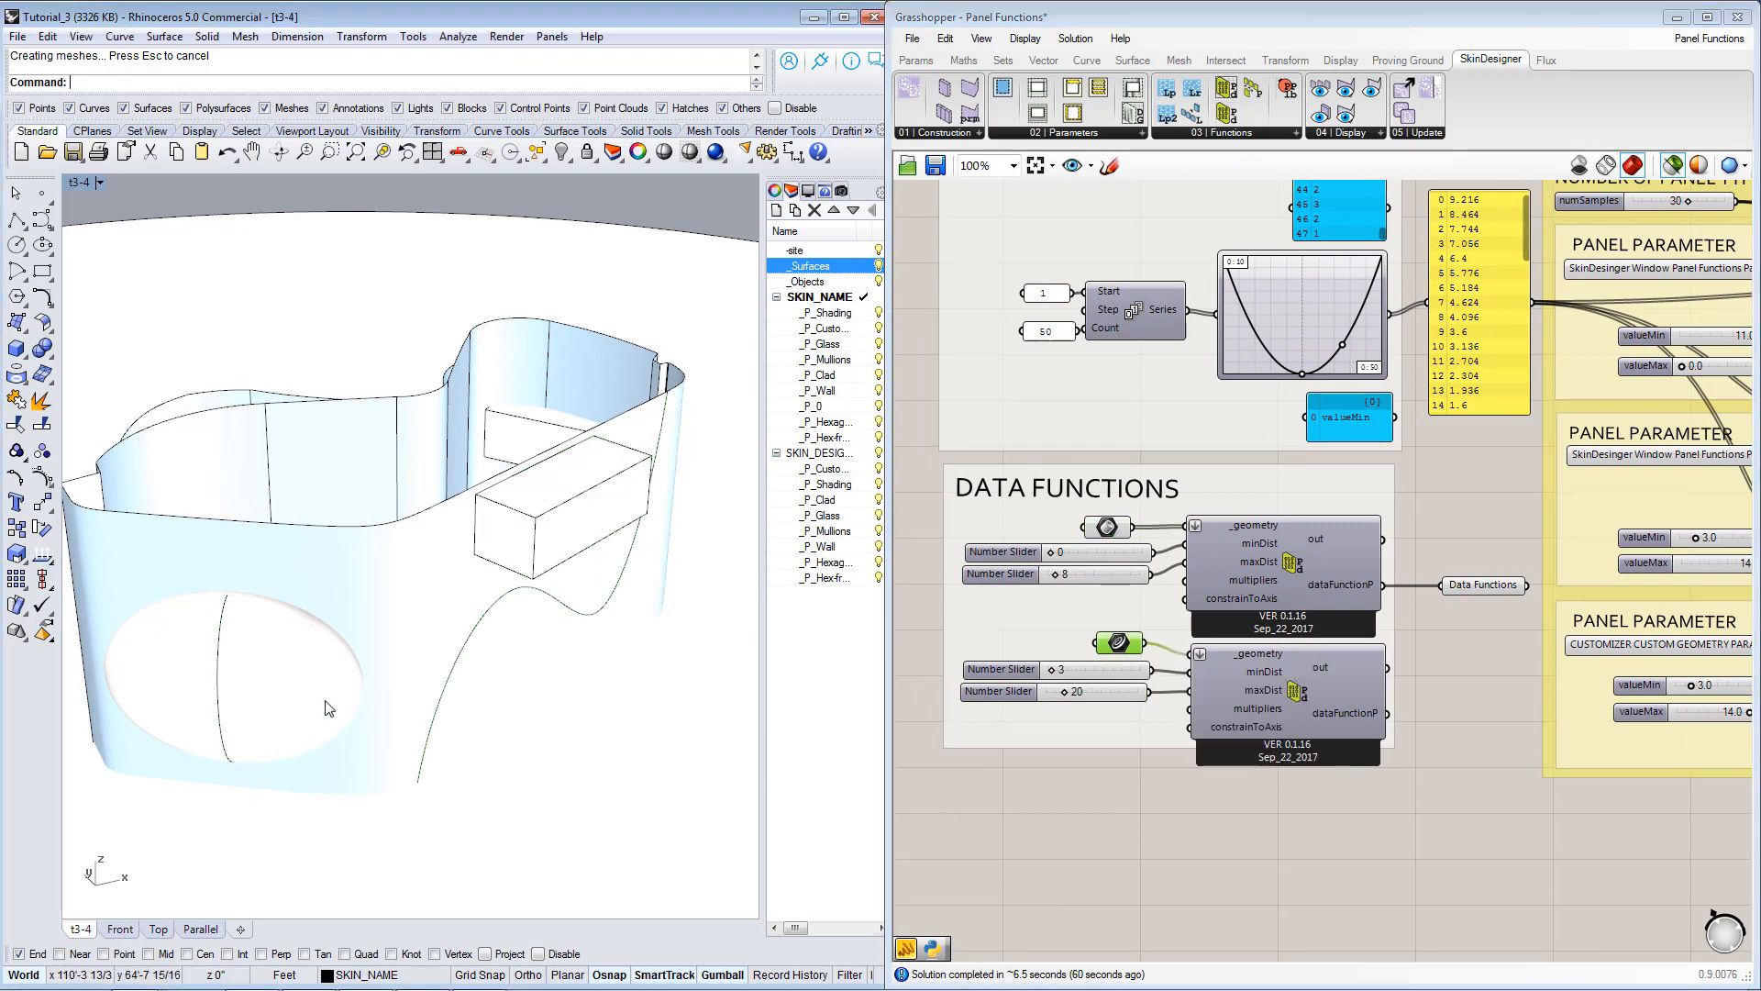
right_drag(328, 708, 552, 769)
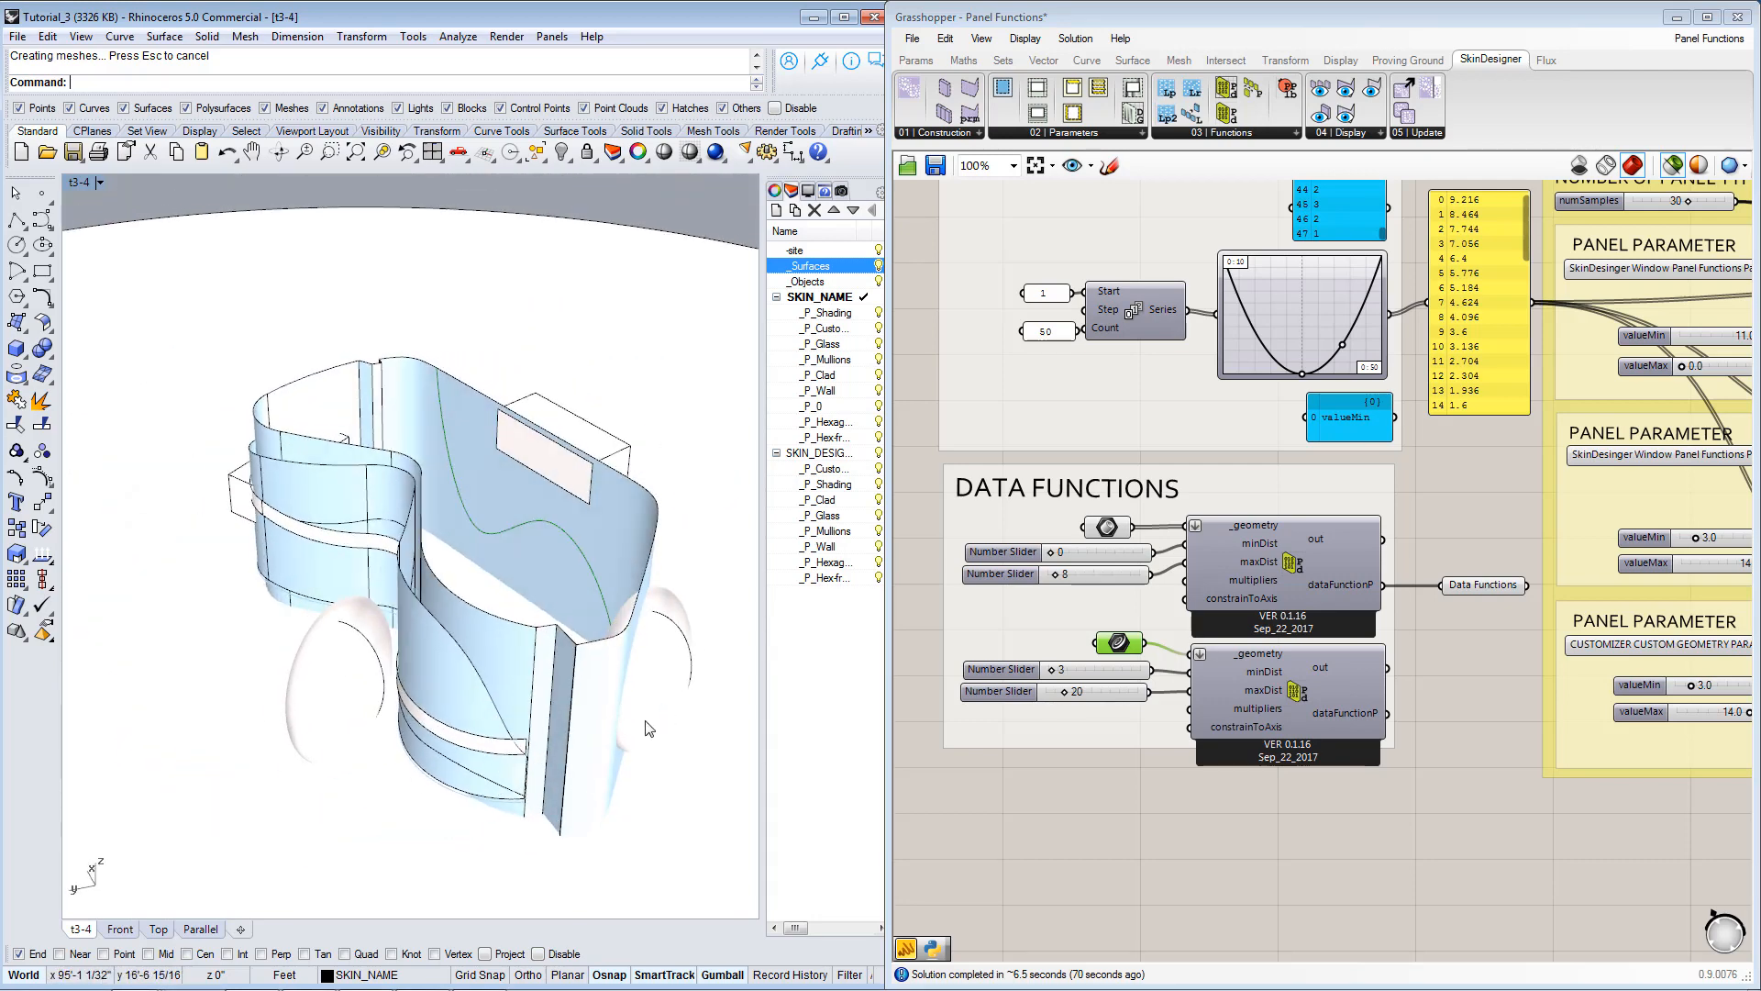
right_drag(646, 728, 596, 677)
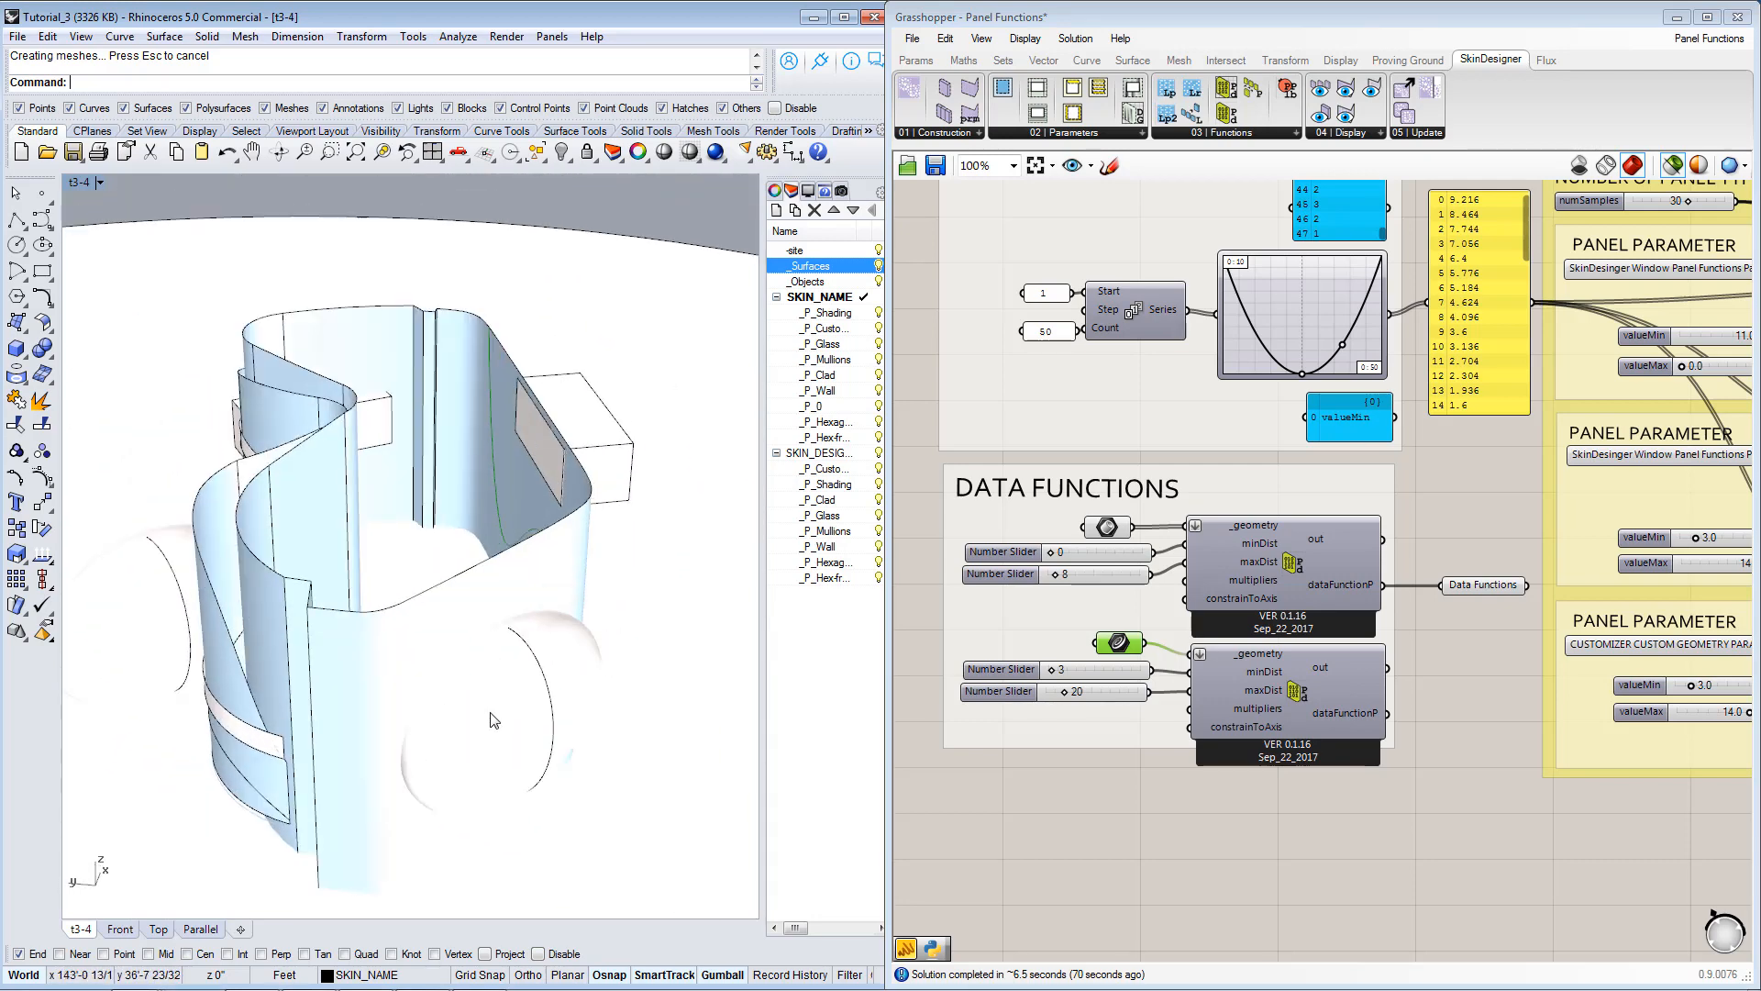
right_drag(493, 721, 404, 745)
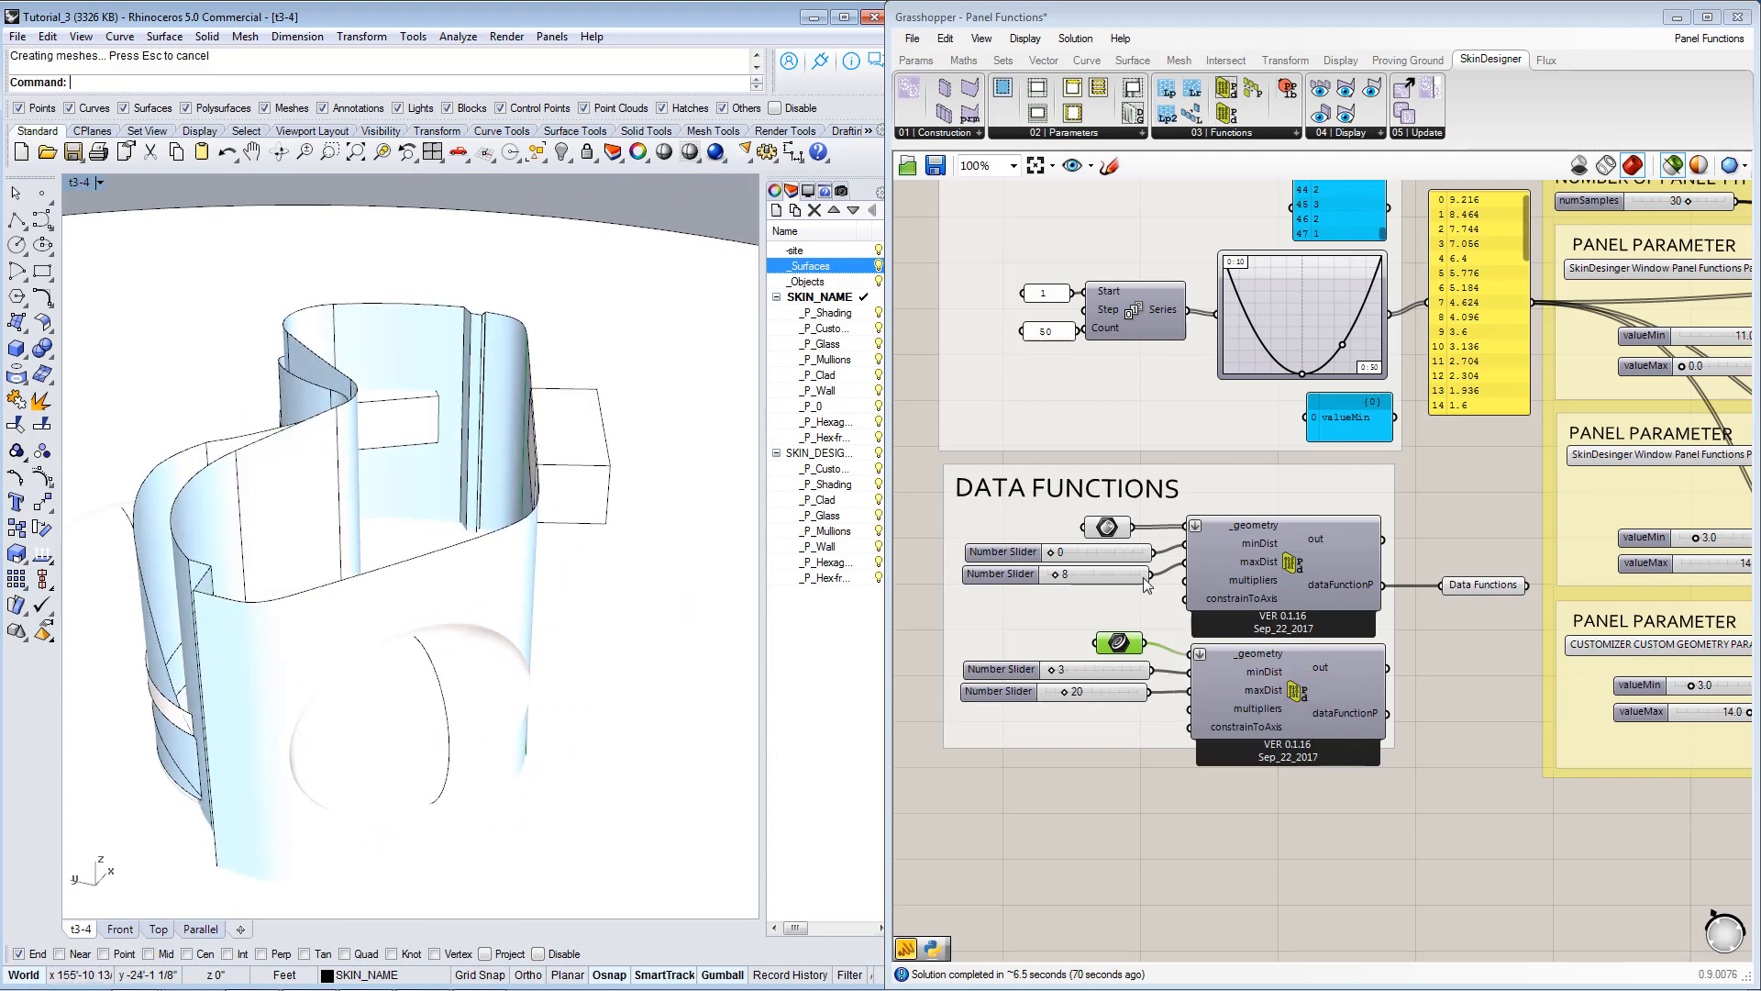
Compare the reference geometry of the upper and lower proximity components by highlighting each and viewing it from several sides.
click(1111, 529)
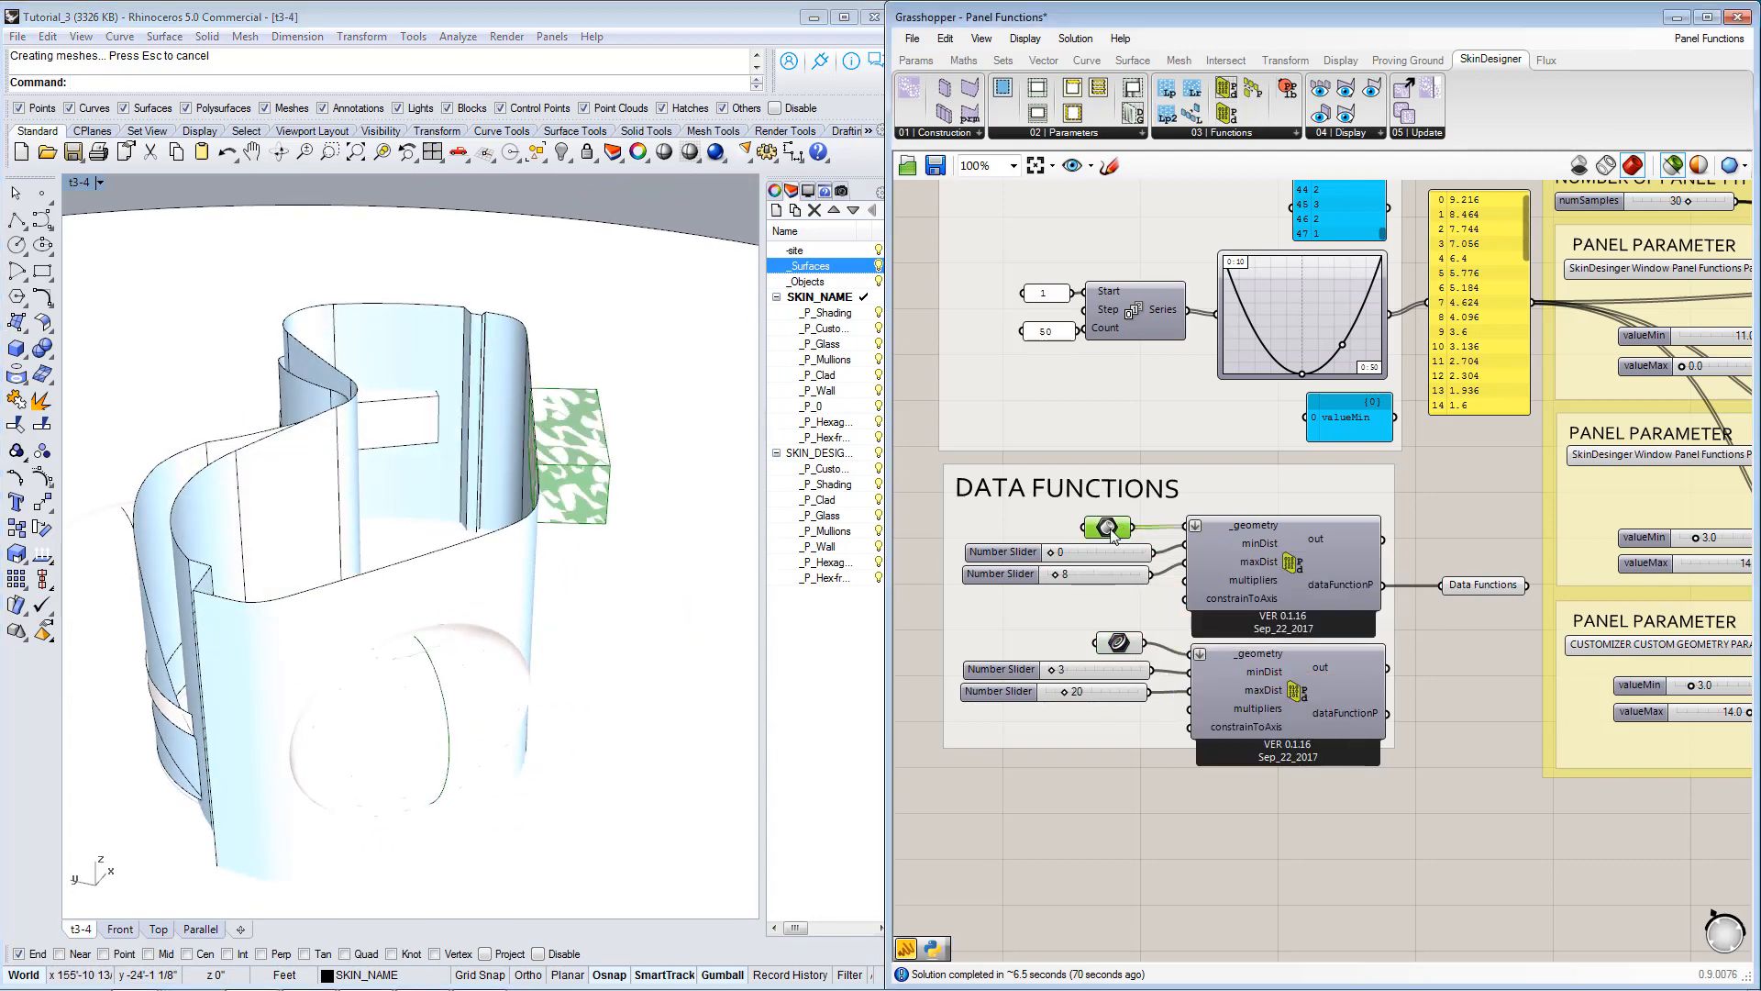
right_click(1109, 530)
key(Escape)
click(1114, 648)
right_drag(601, 650, 417, 626)
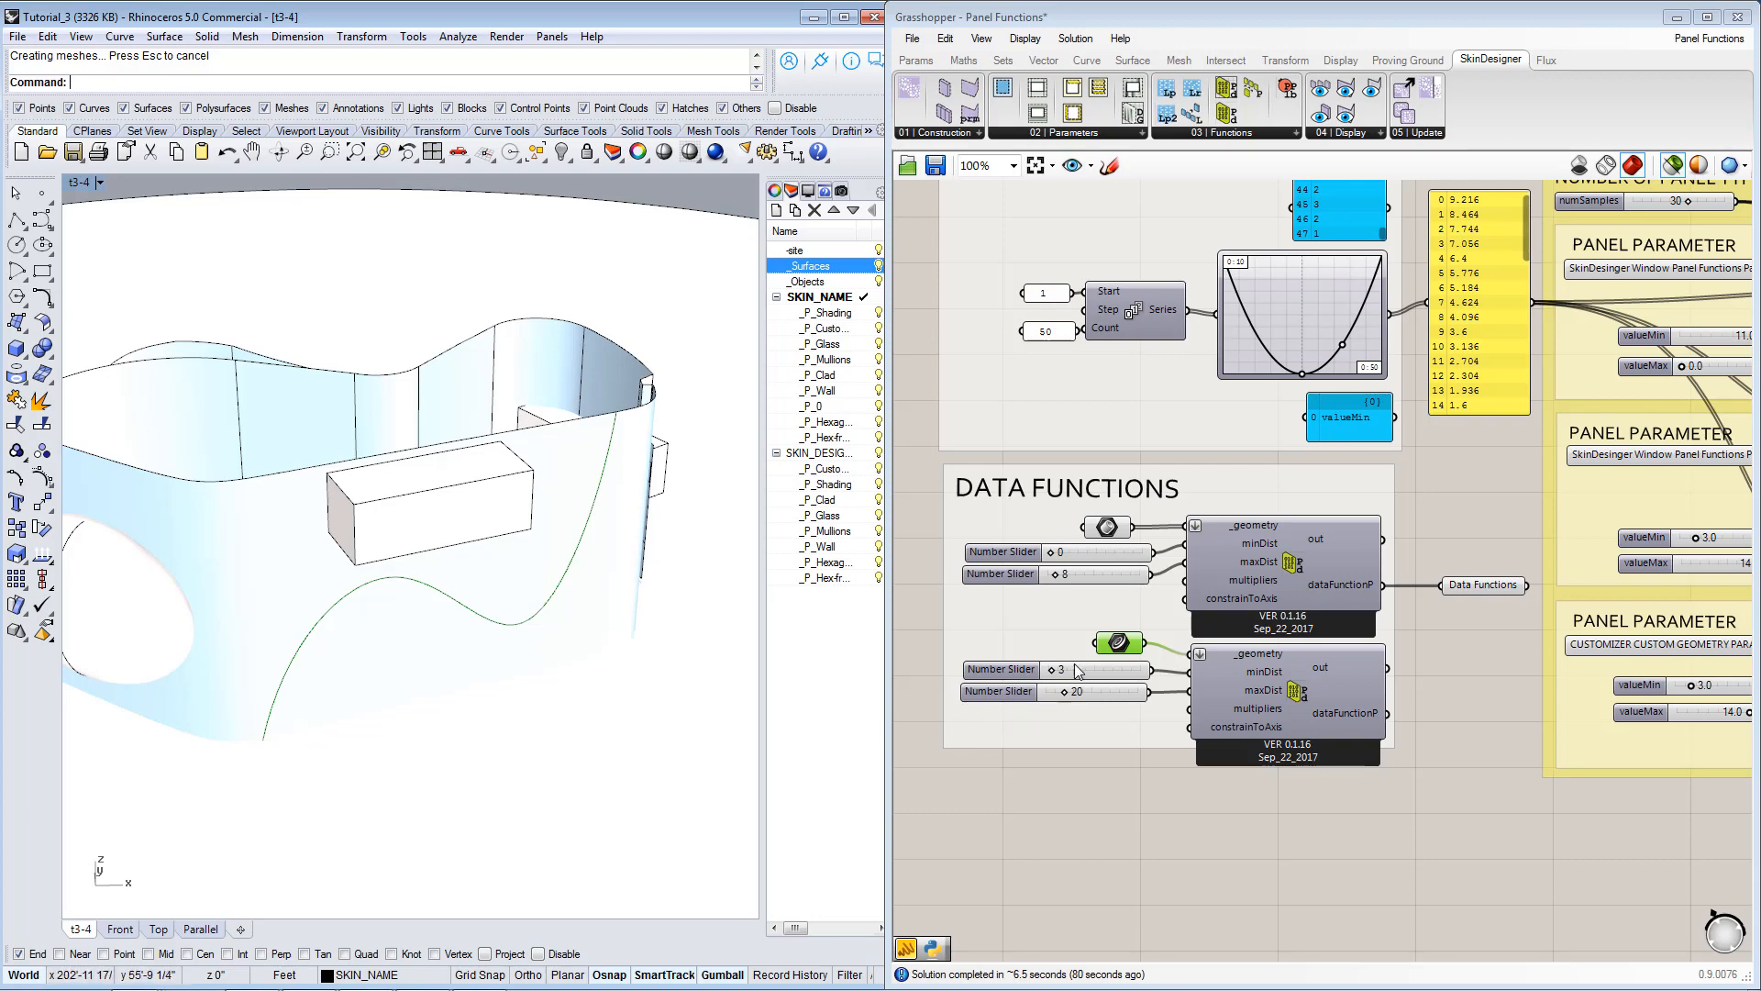
right_drag(1214, 853, 1207, 822)
click(1205, 820)
right_drag(105, 527, 454, 619)
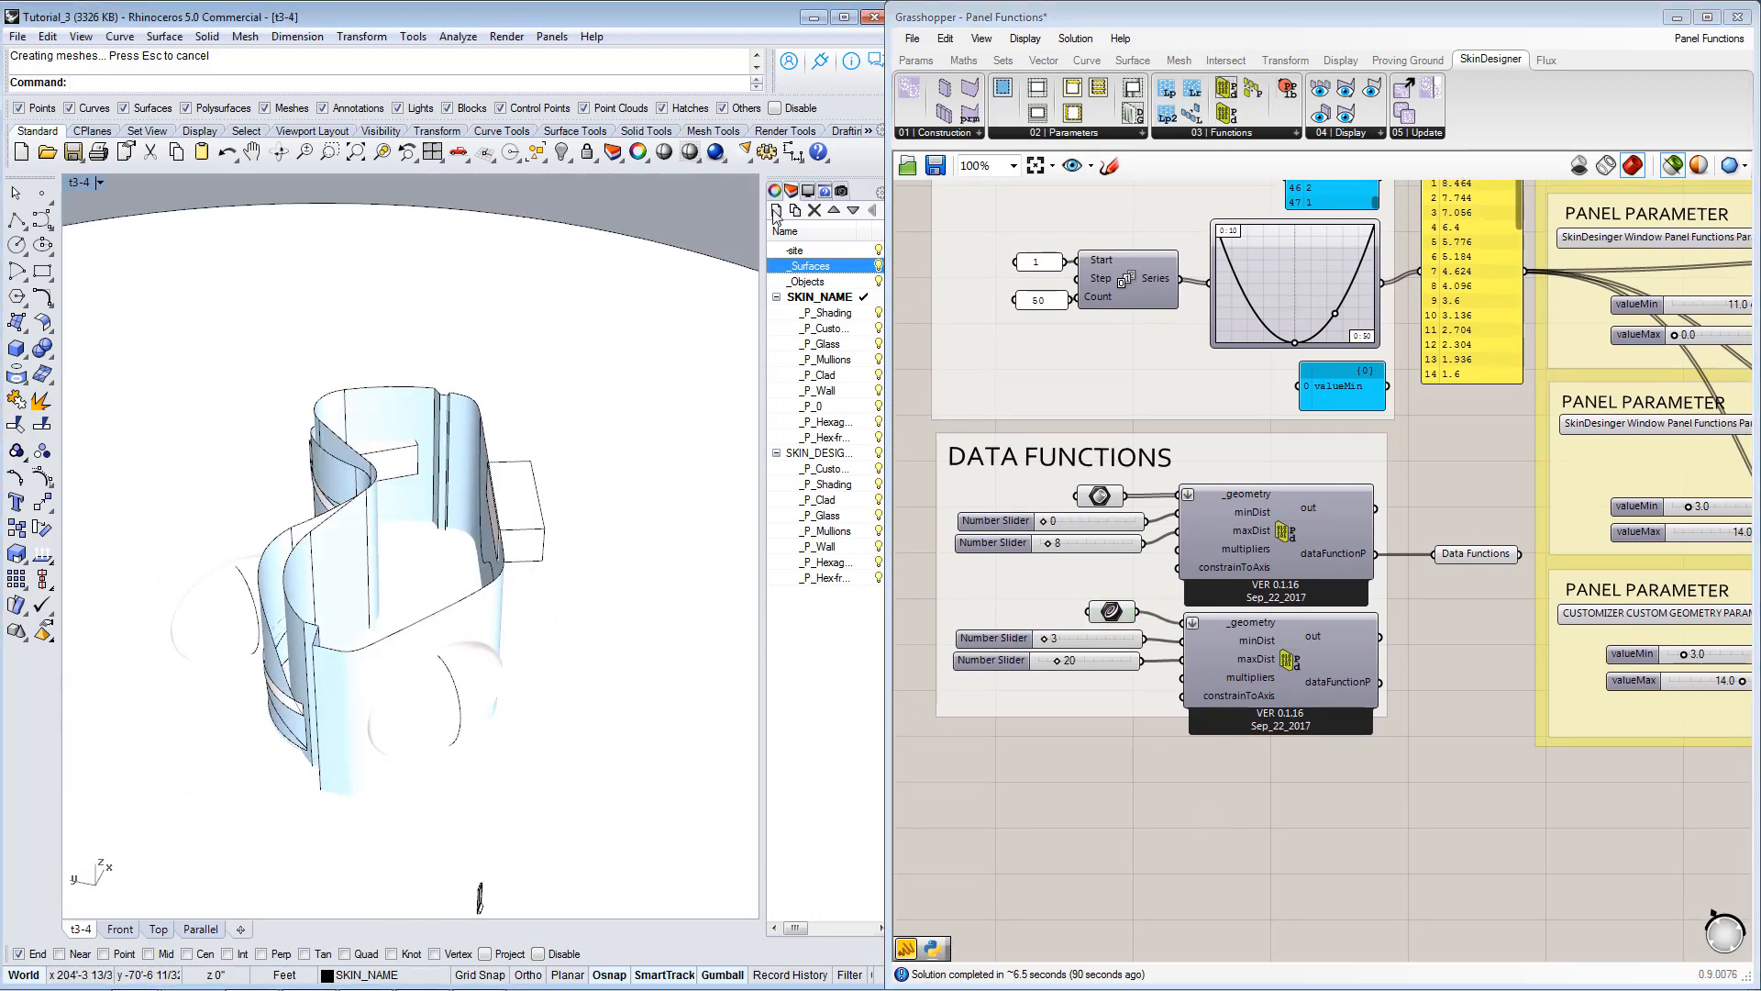
Turn off the _Surfaces and _Objects layers in the Rhino model.
click(878, 266)
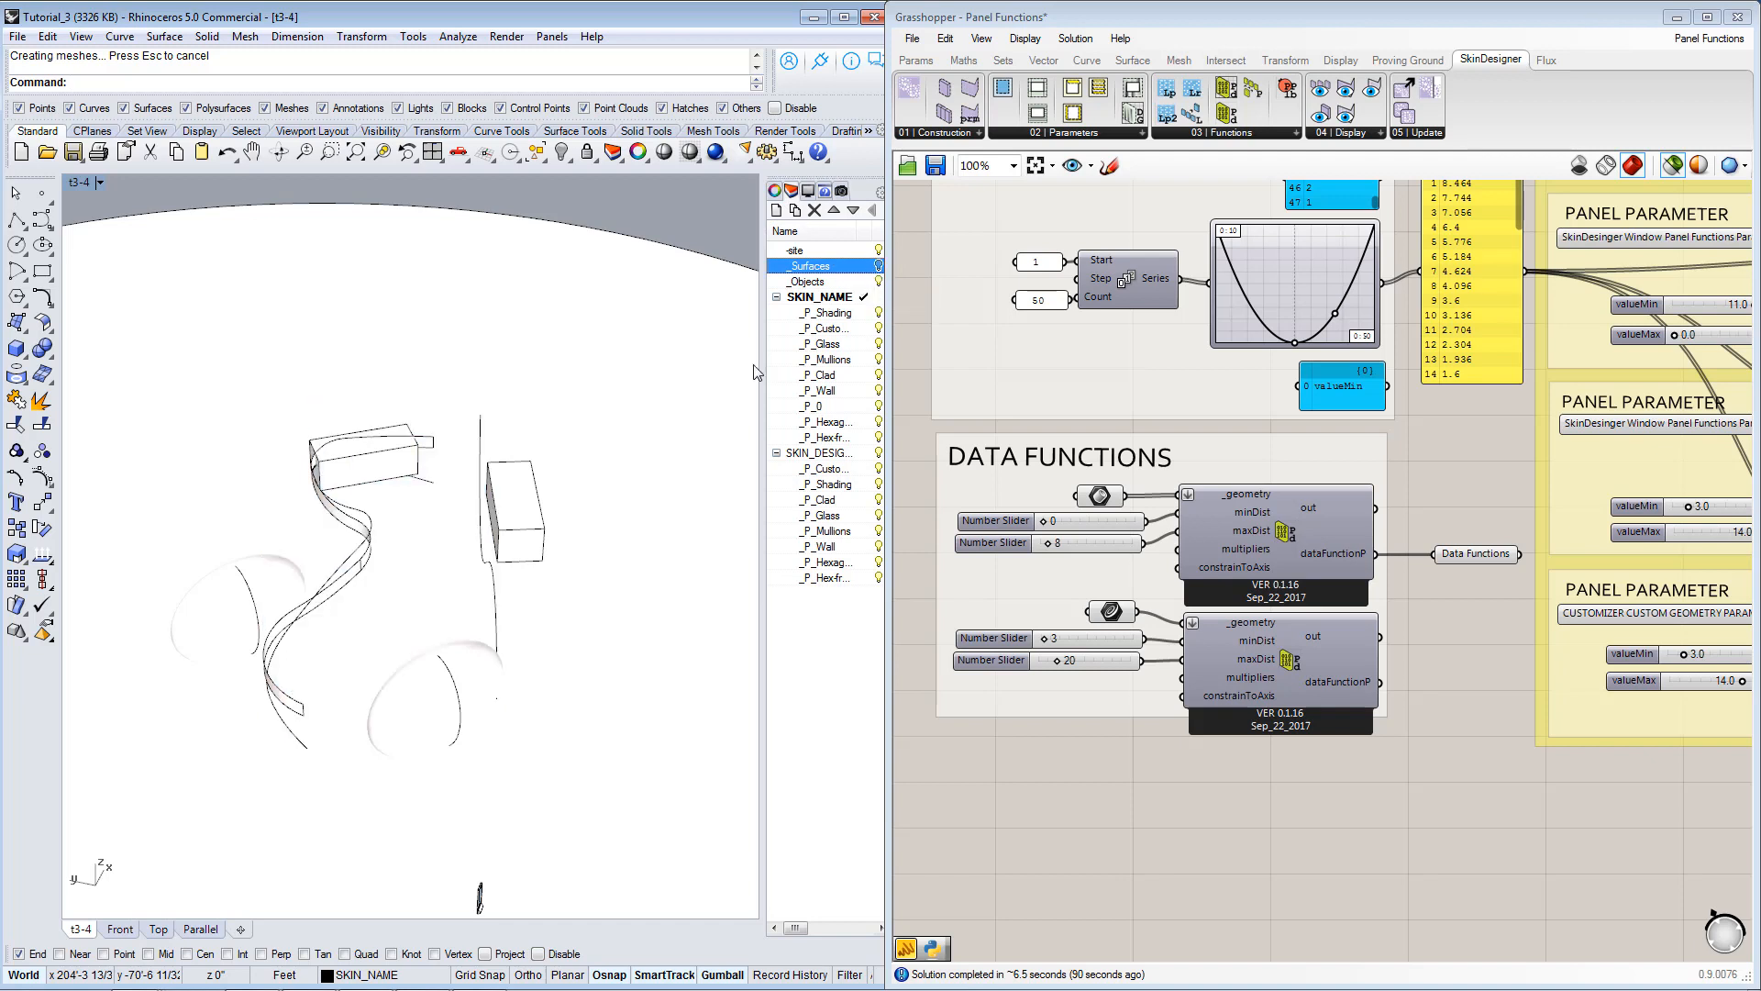
click(877, 282)
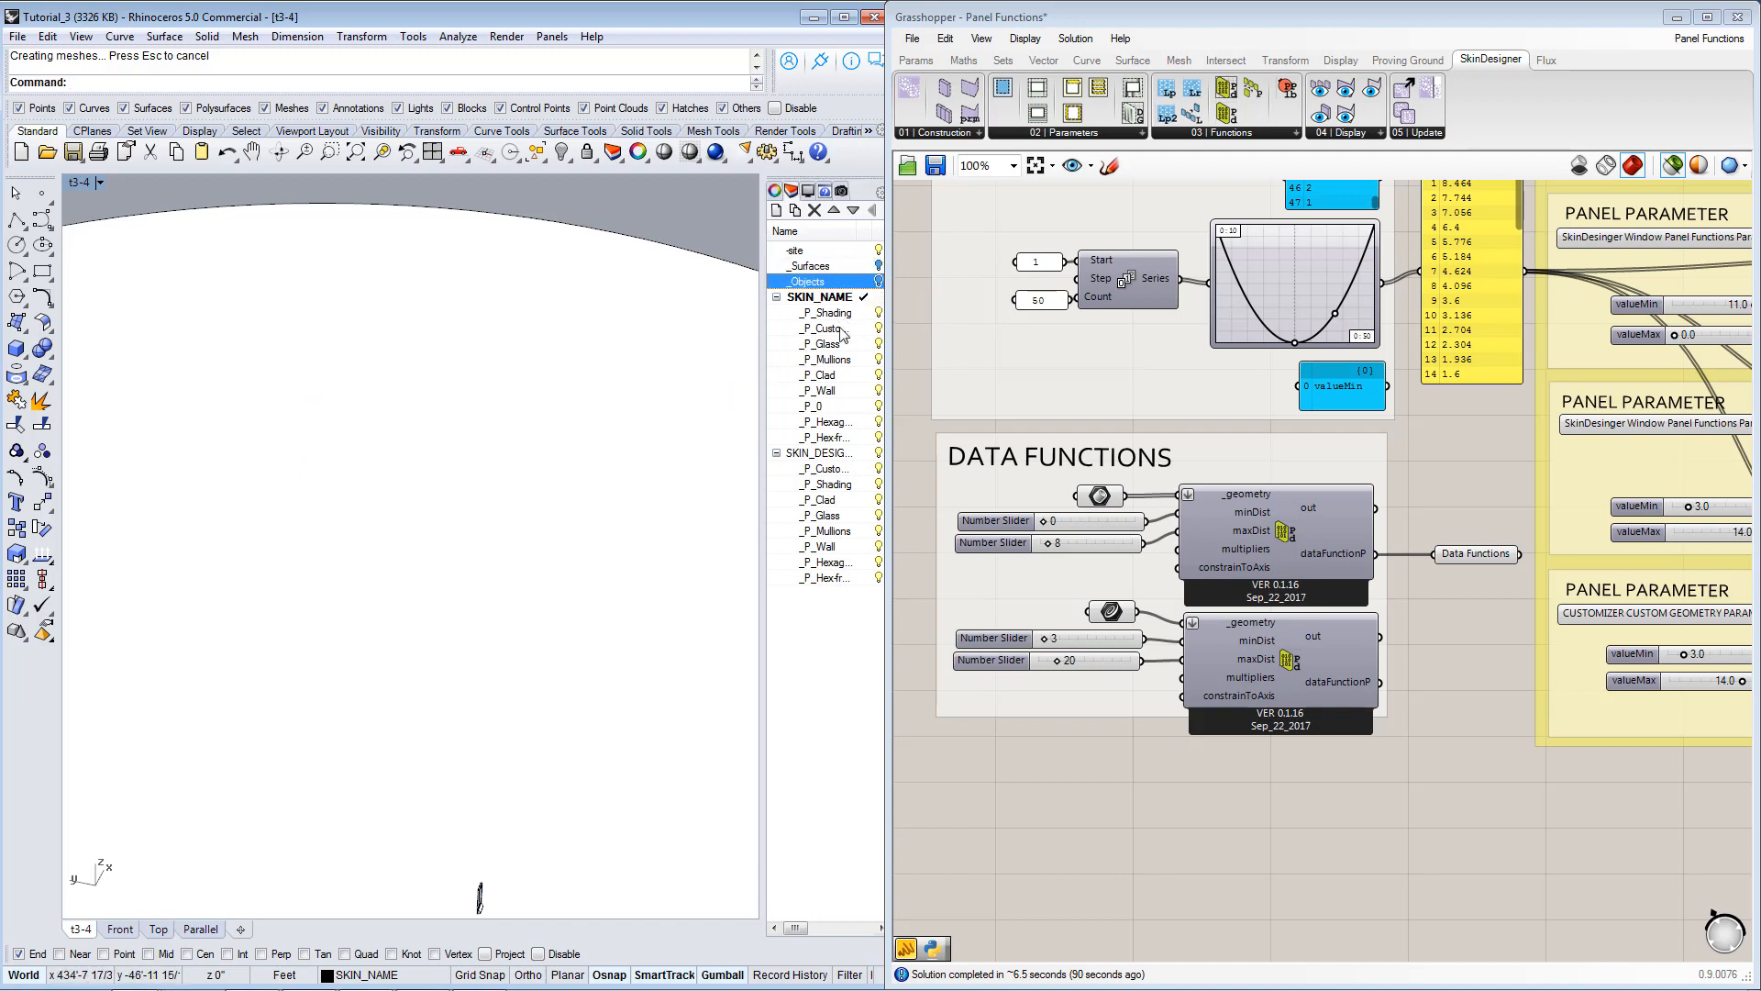
right_drag(514, 479, 430, 454)
Wire the Data Functions parameter into the dataFunctionPList inputs of the HEIGHT, FROM_BOTTOM and SCALE_Z panel functions.
right_drag(1525, 784, 1390, 760)
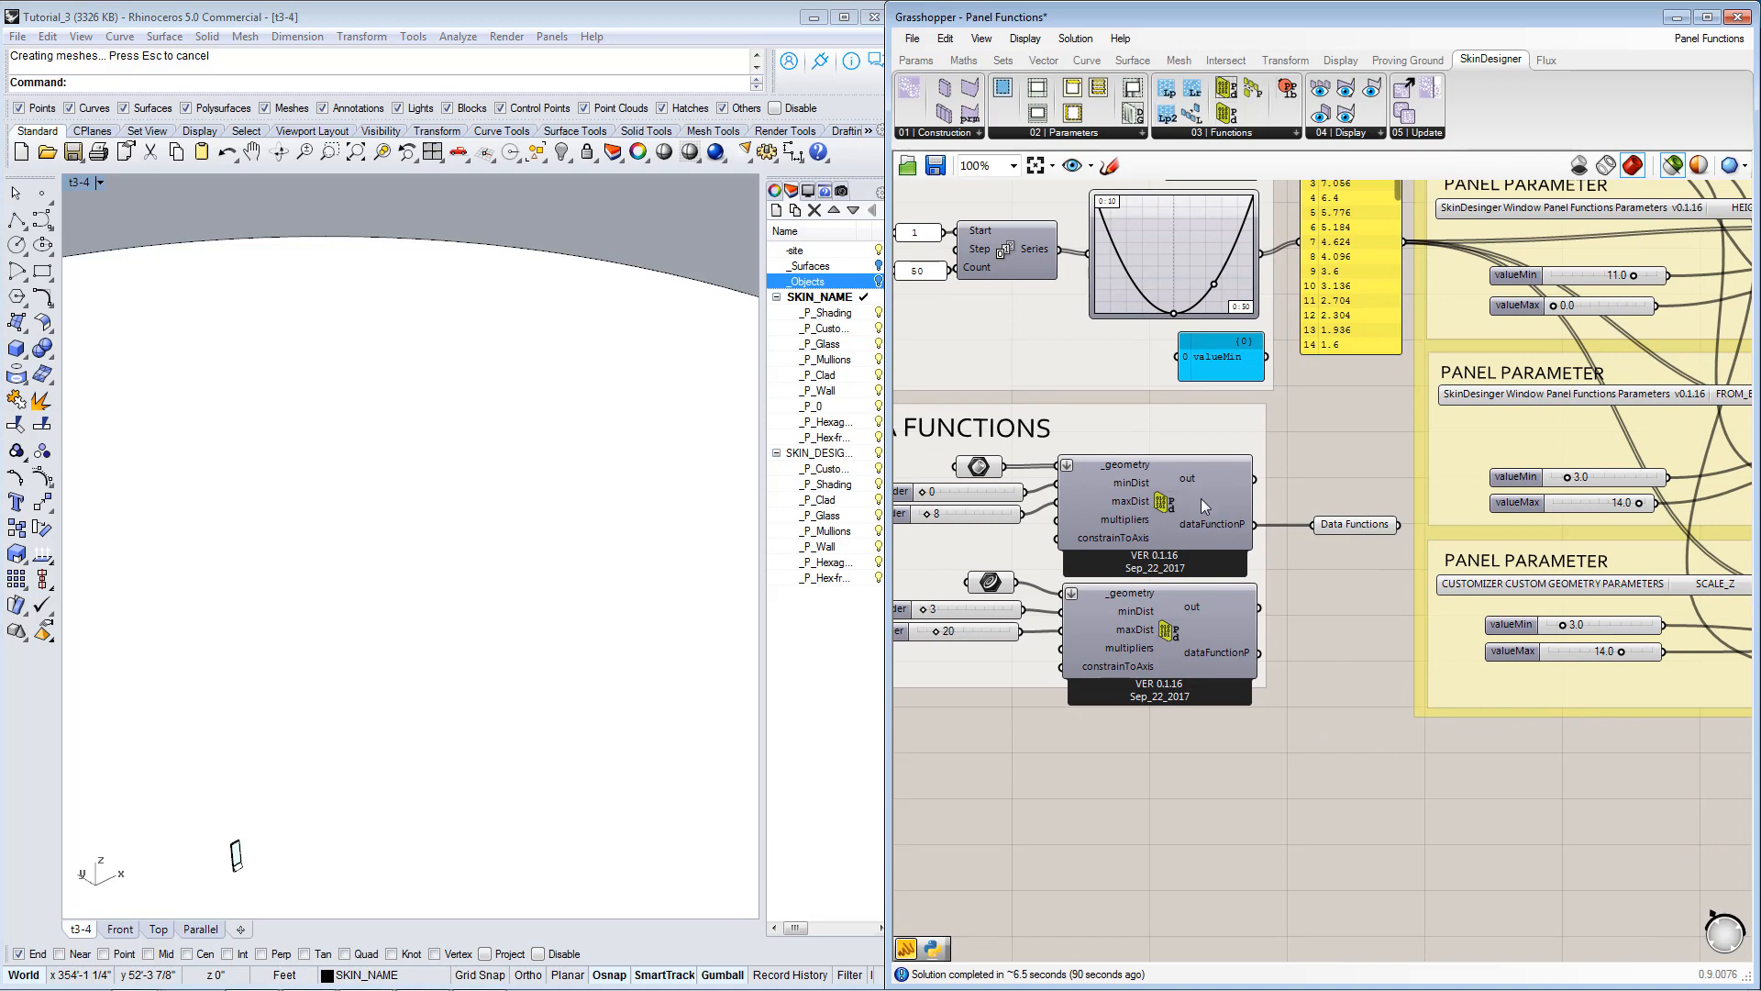
click(1171, 501)
right_drag(1315, 606, 1163, 667)
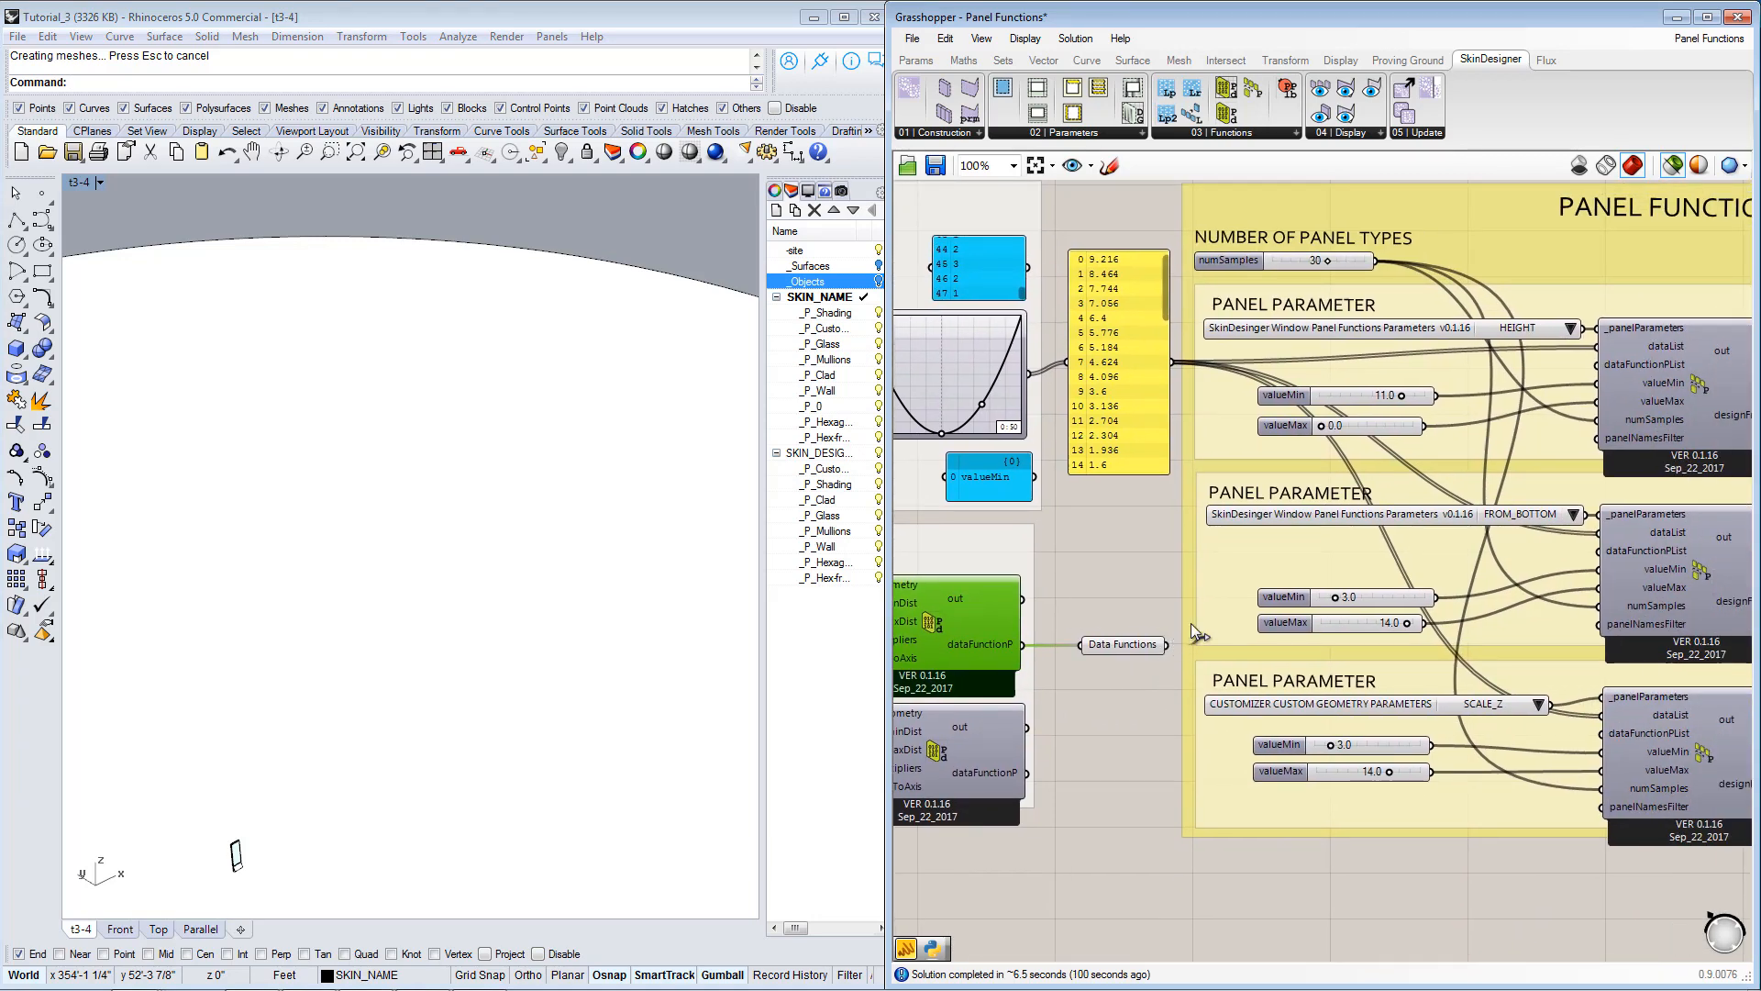
drag(1234, 601, 1605, 364)
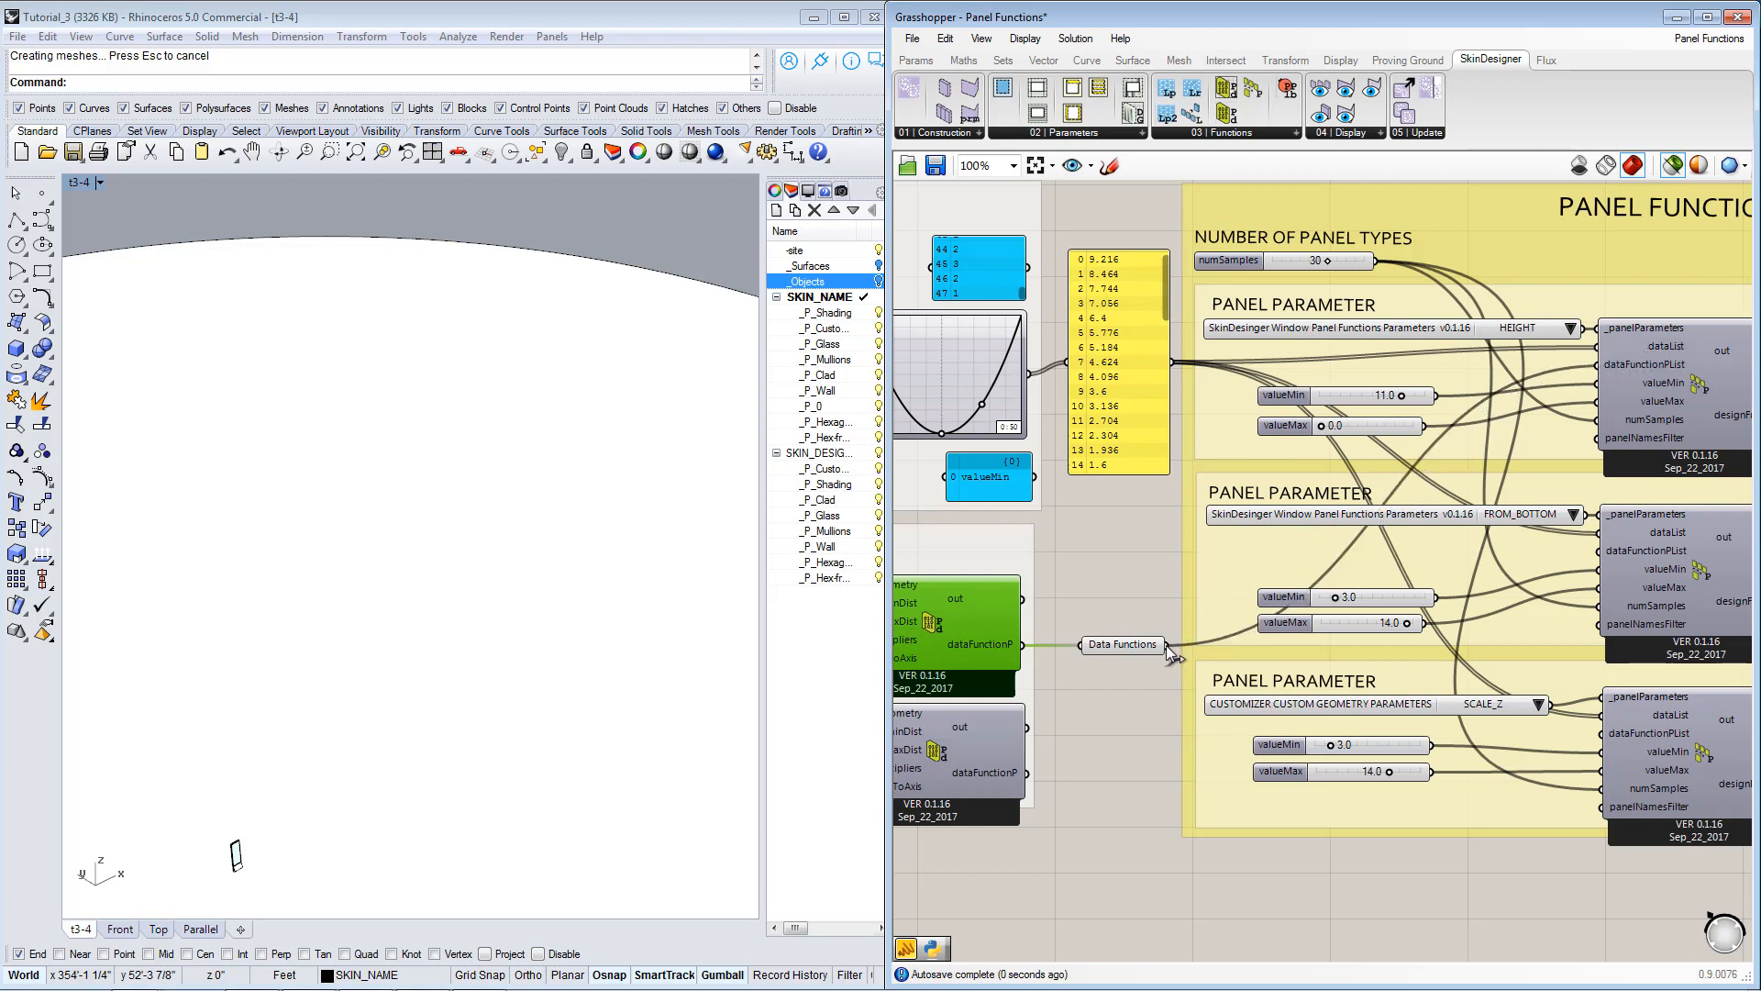
drag(1166, 645, 1616, 548)
drag(1170, 648, 1605, 736)
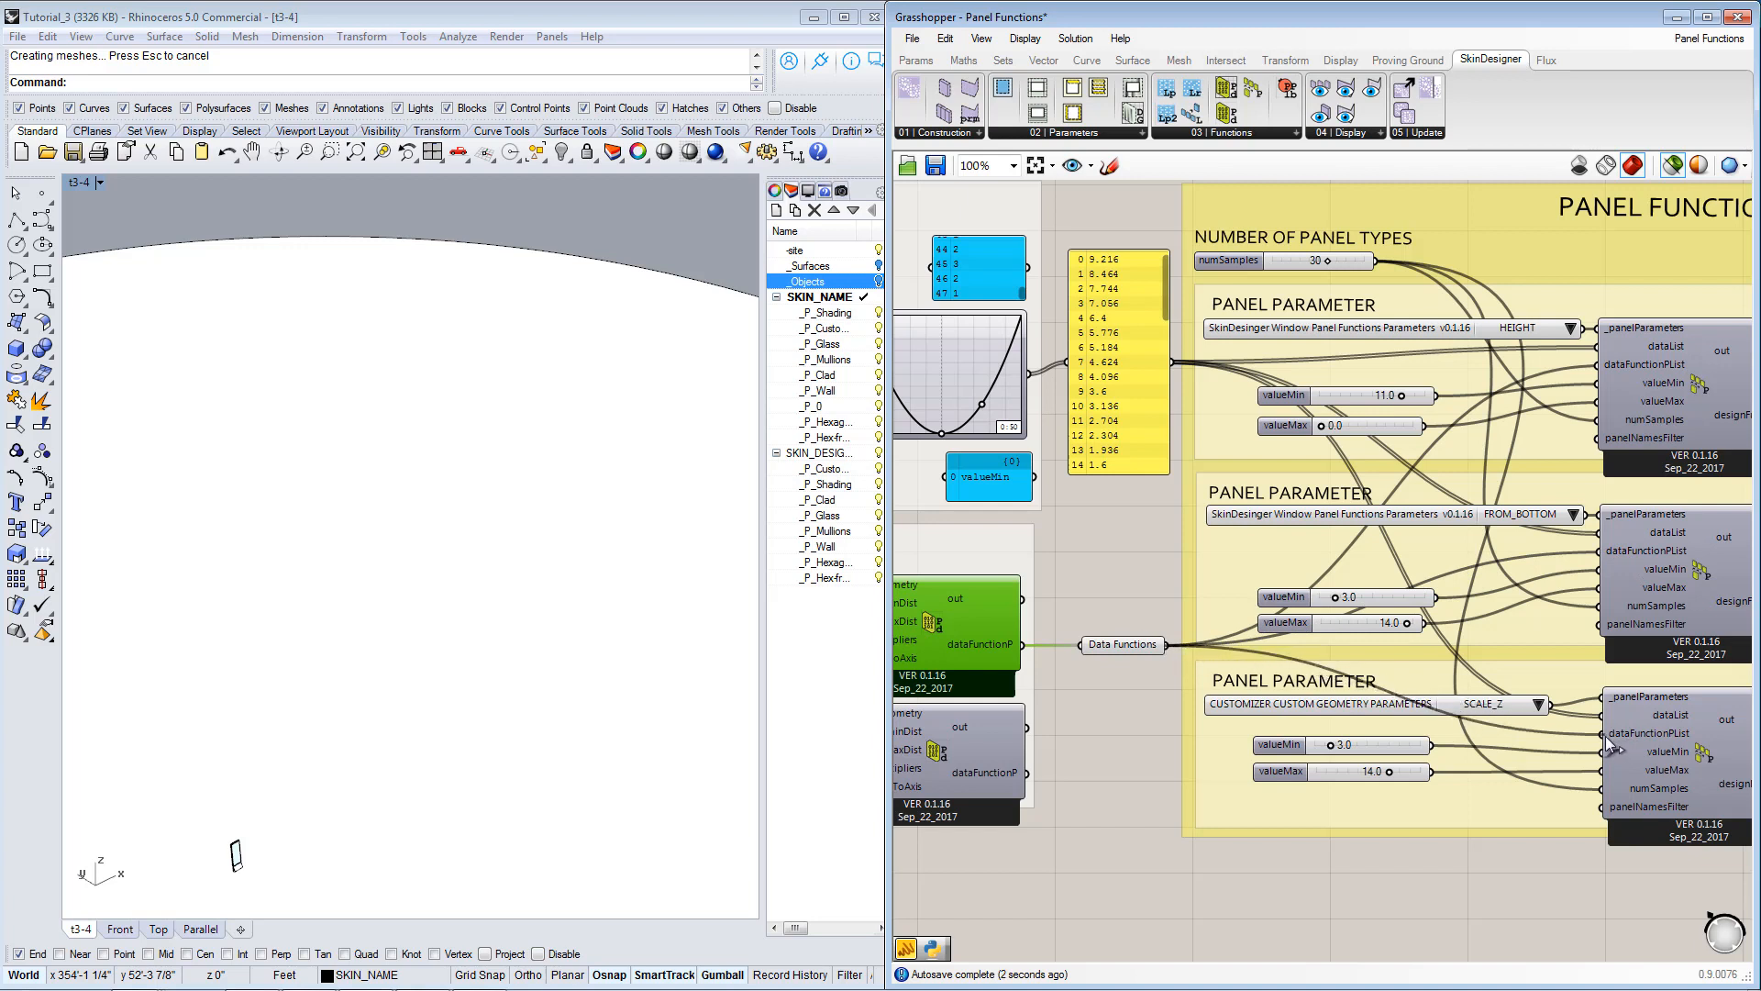
click(1119, 651)
right_drag(1119, 652, 1130, 617)
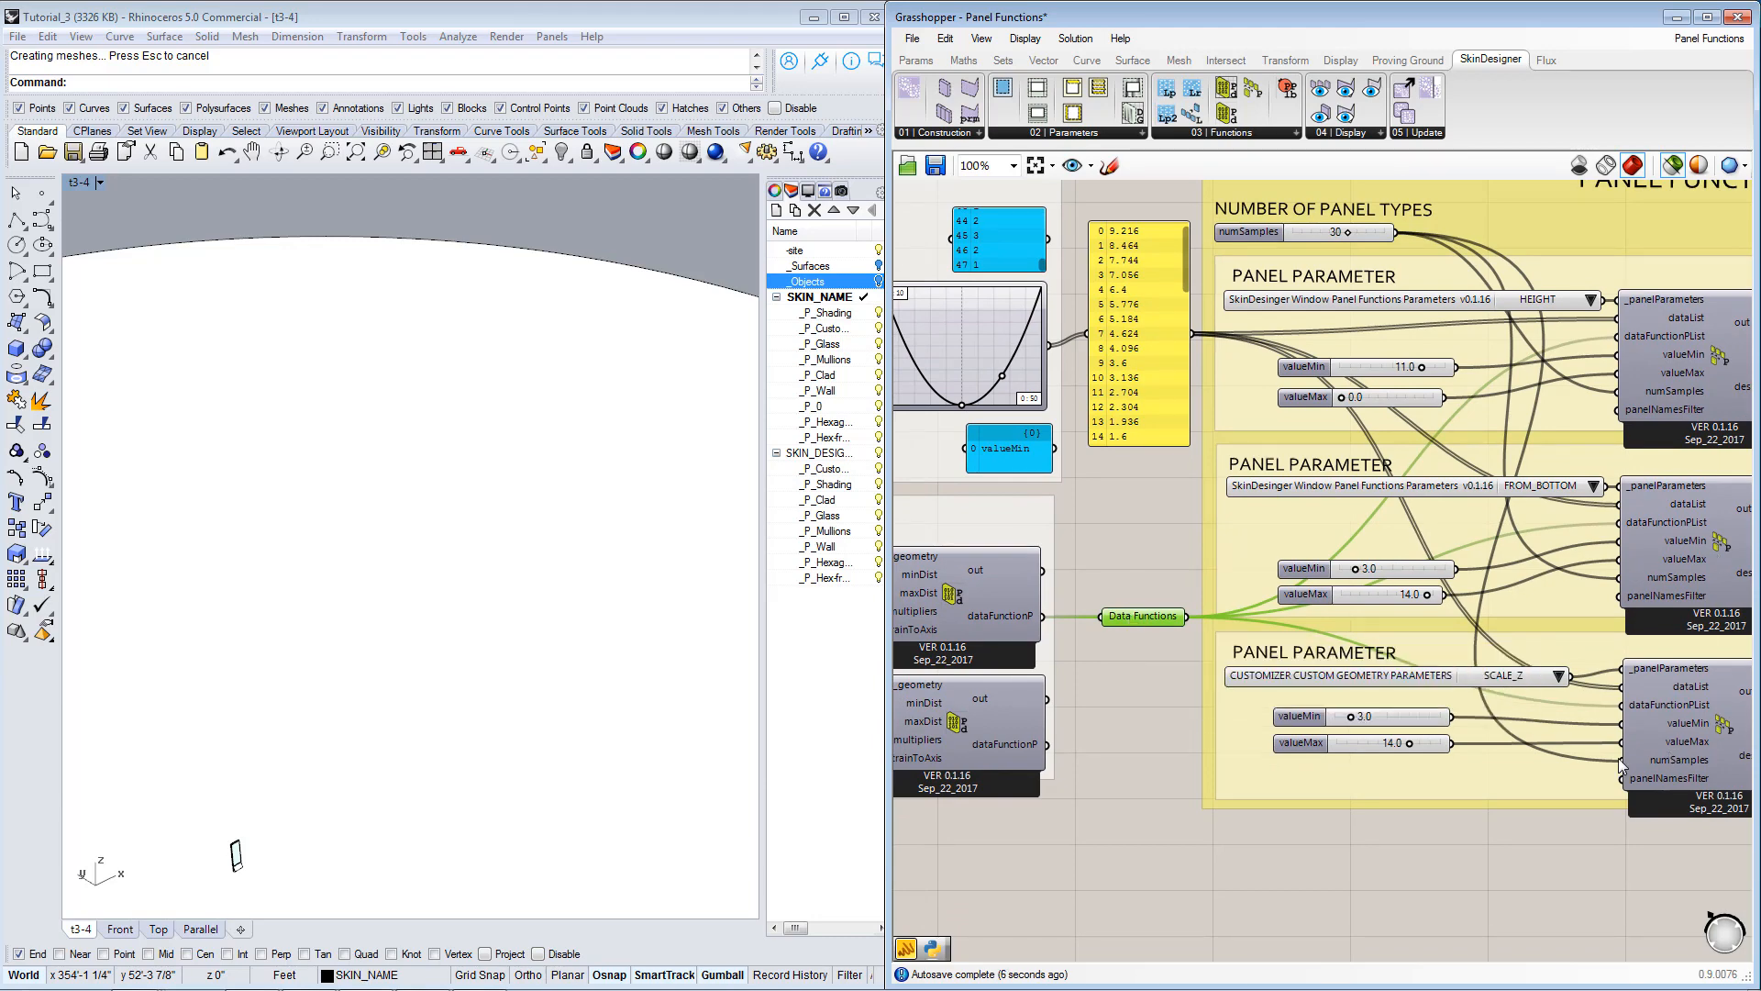
Examine the upper proximity component's reference geometry and its minDist and maxDist sliders.
right_drag(1150, 661, 1281, 631)
click(1031, 567)
right_drag(996, 549, 1153, 547)
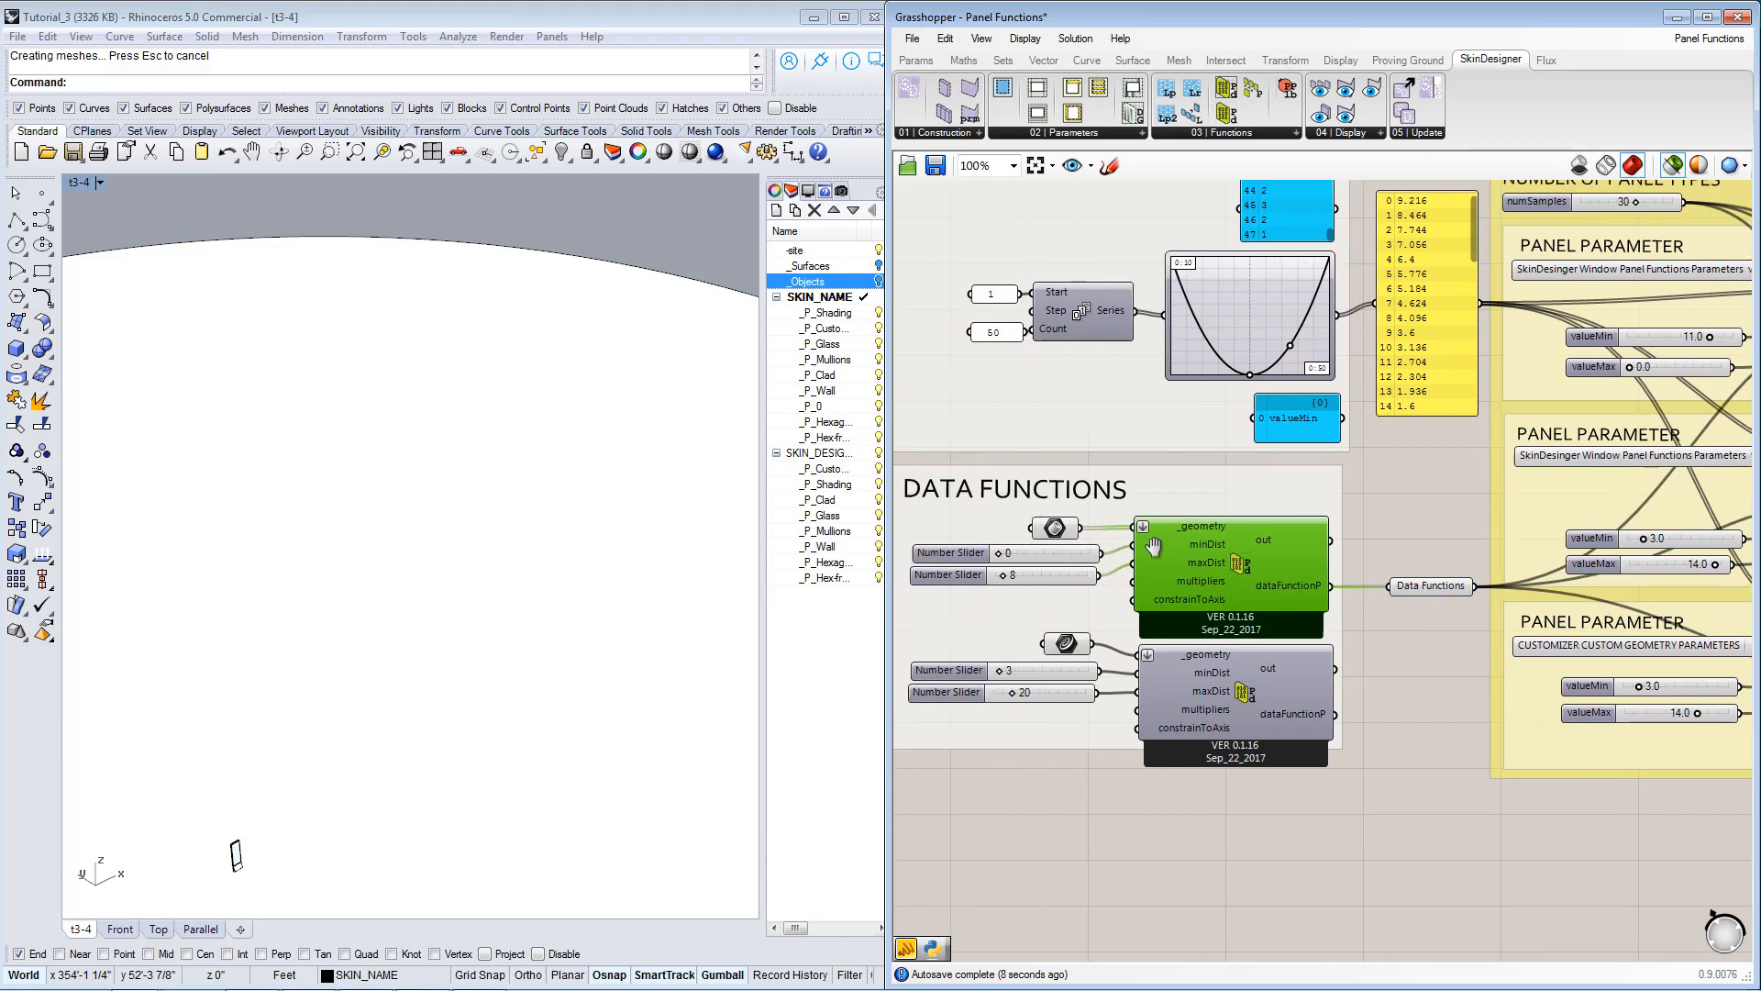
click(1053, 529)
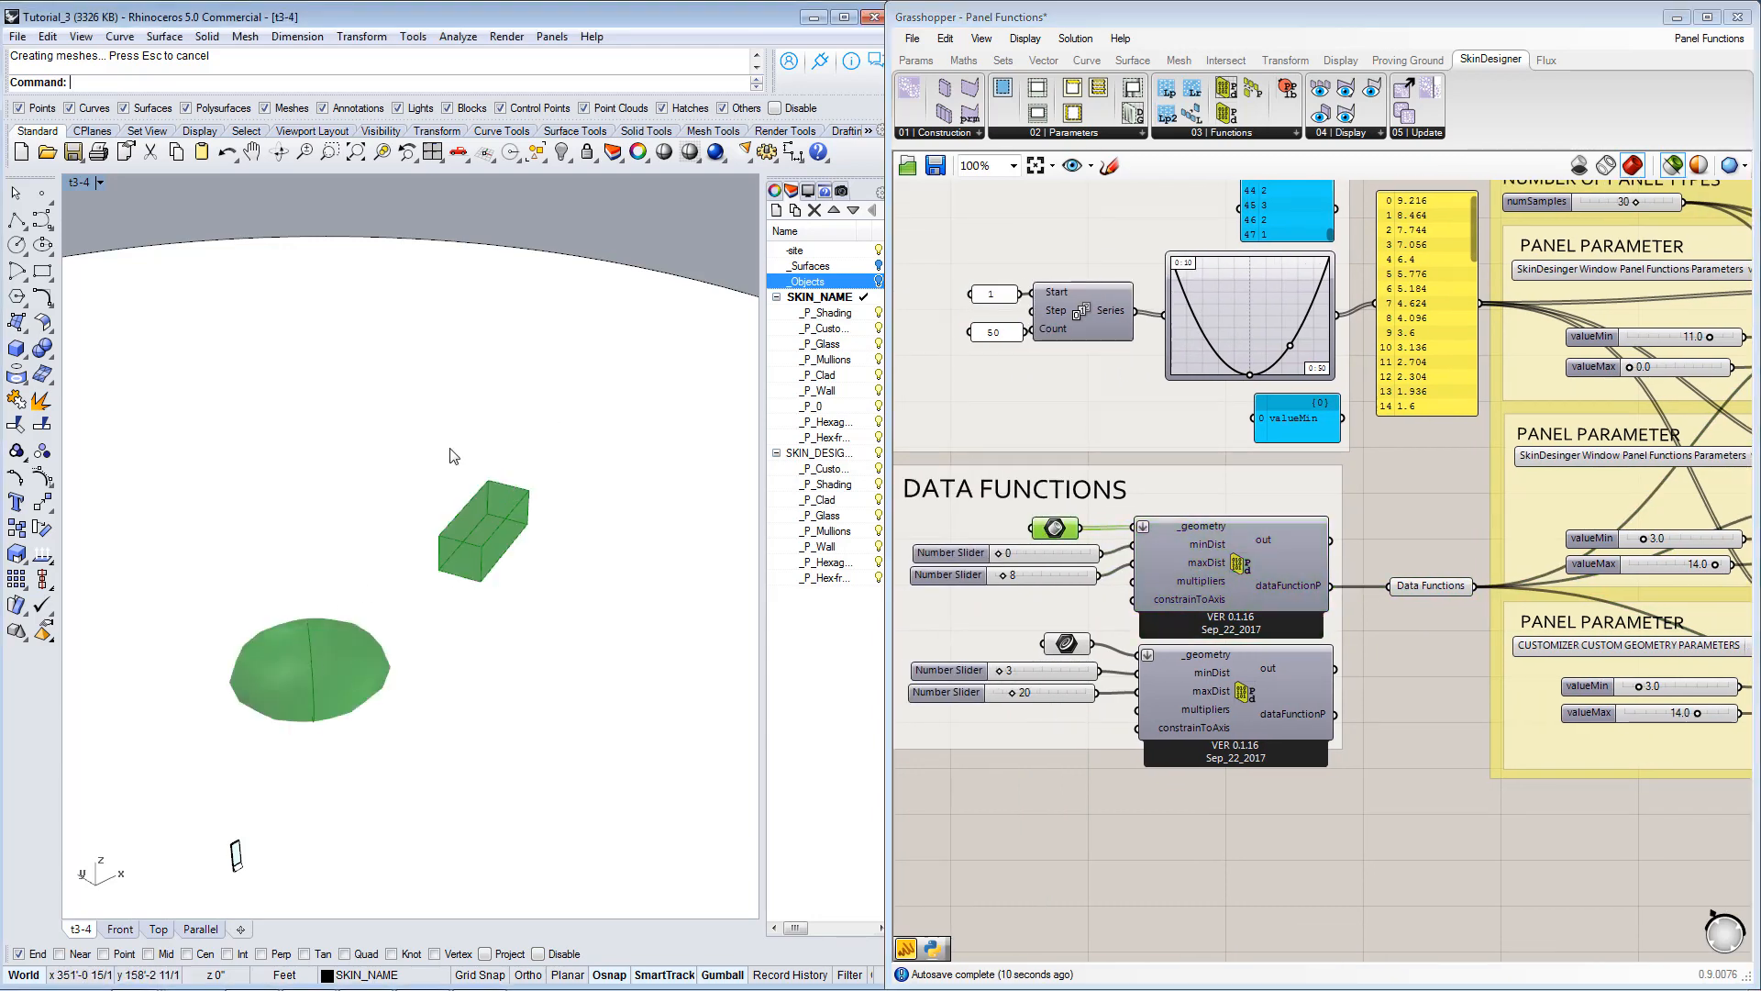
right_drag(1119, 720, 1212, 689)
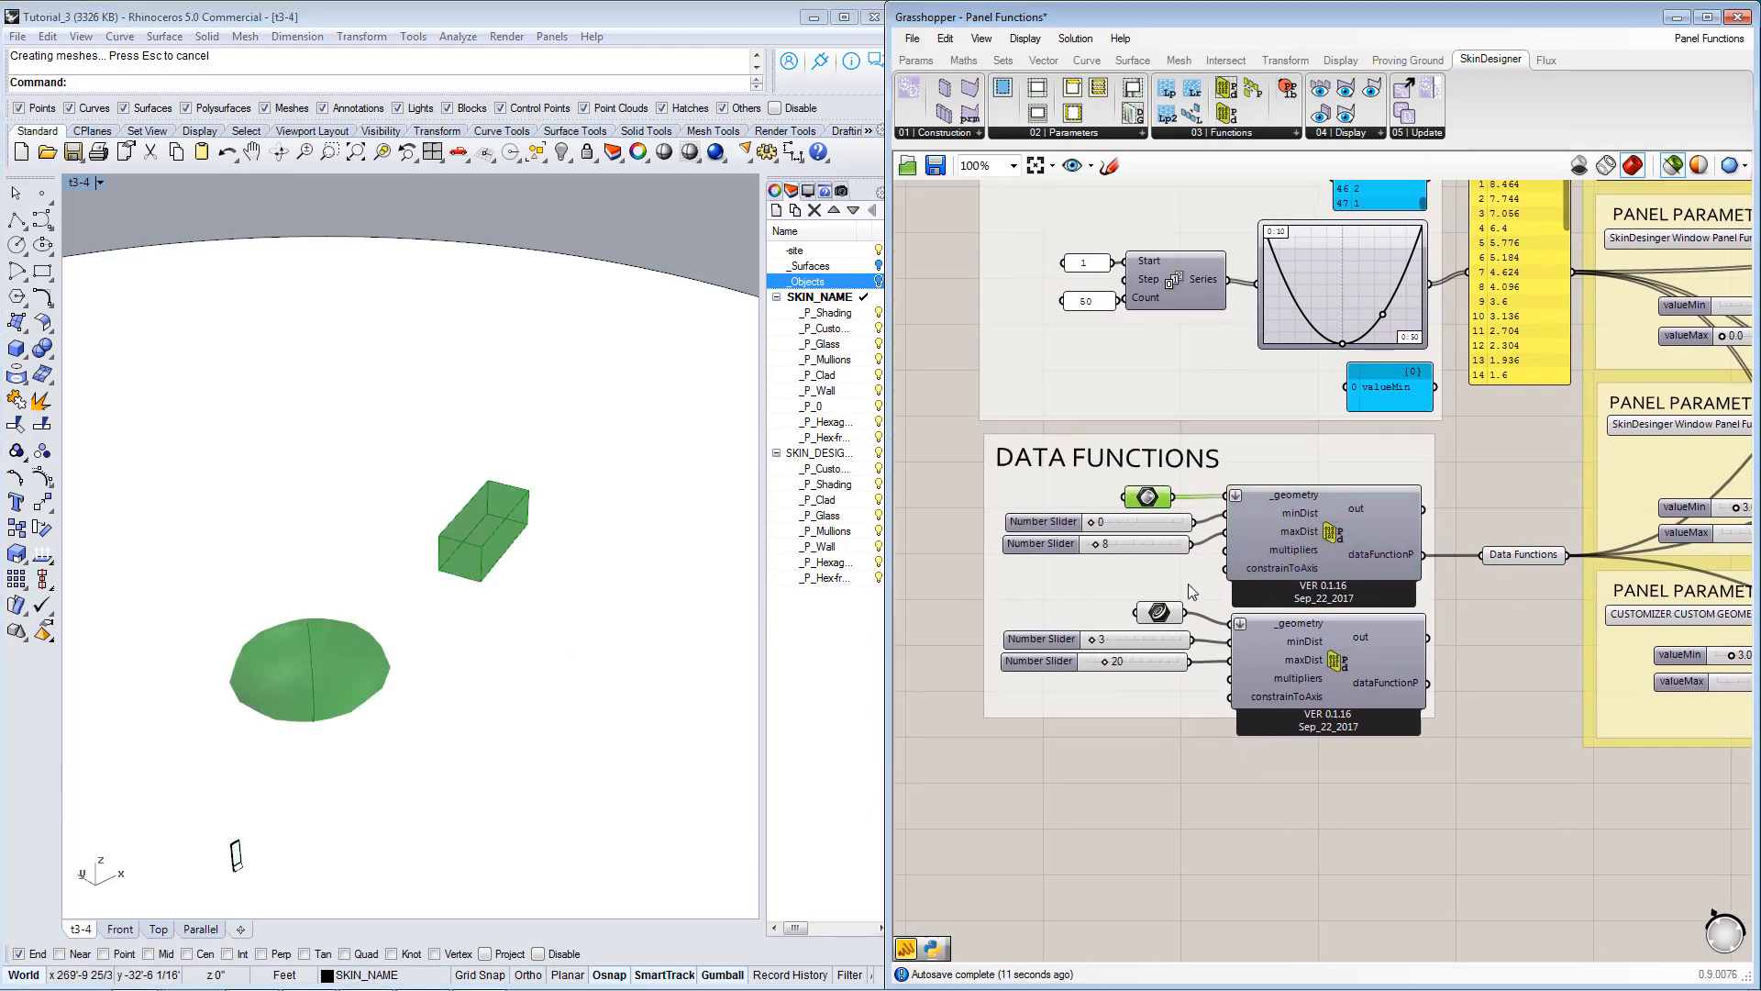
click(1128, 522)
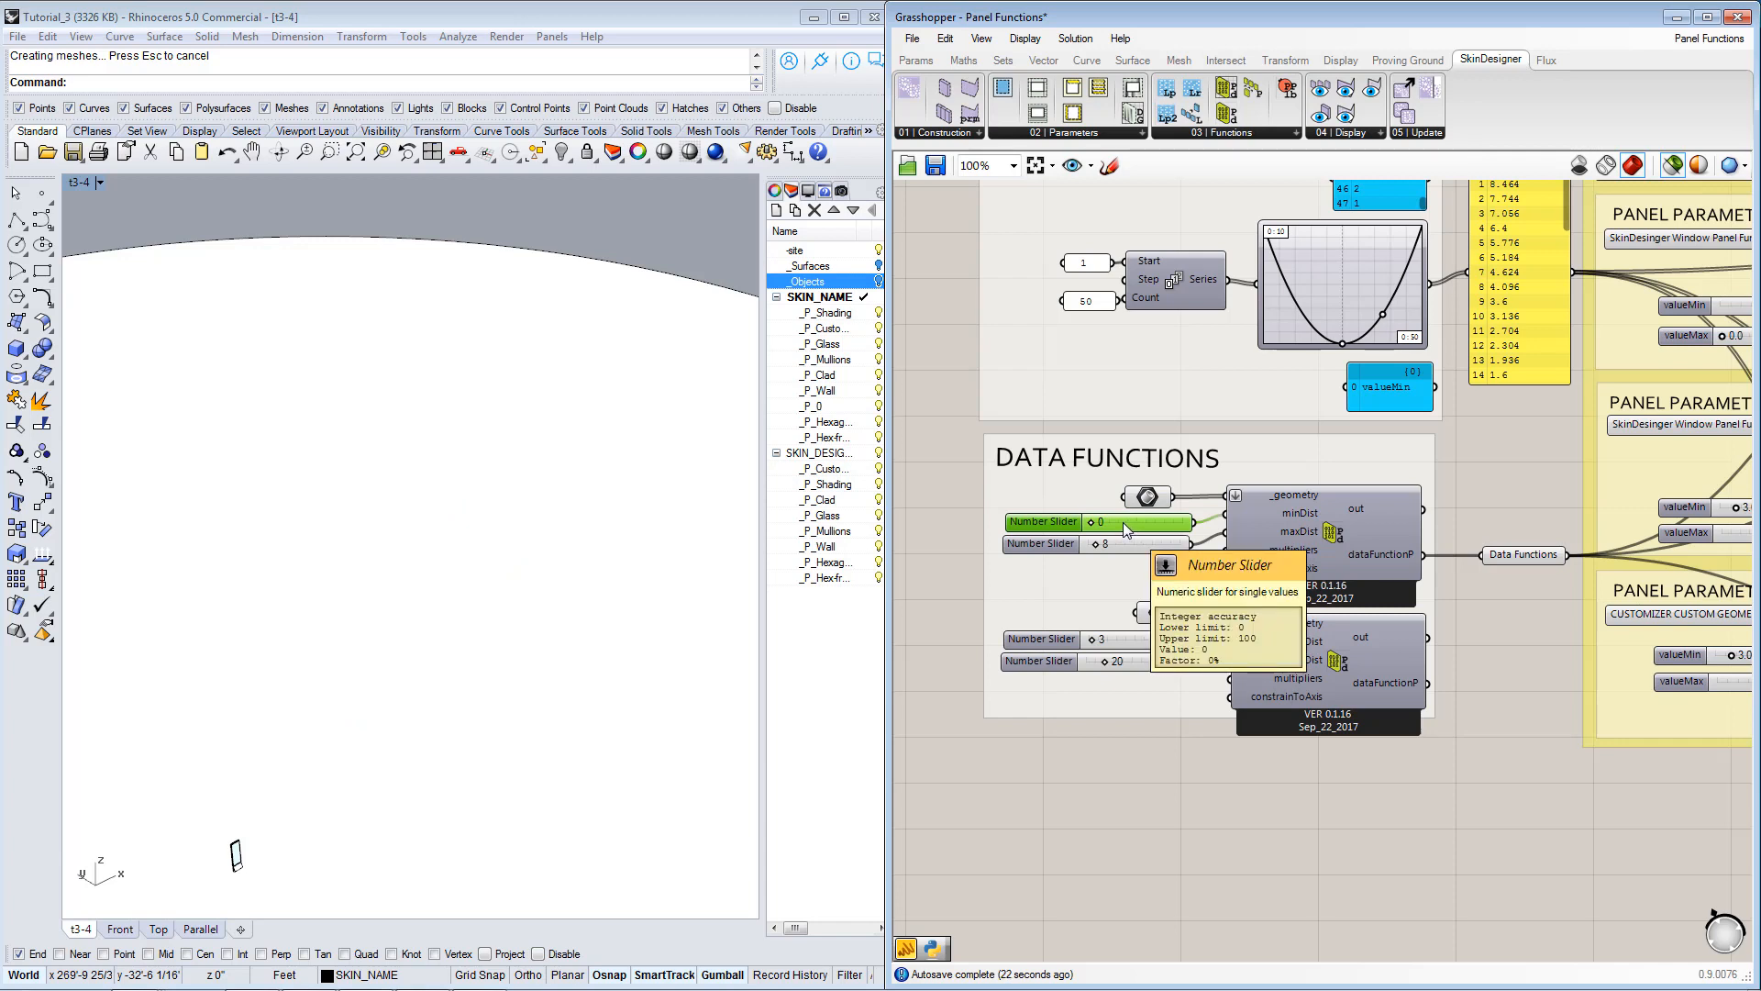
click(1125, 545)
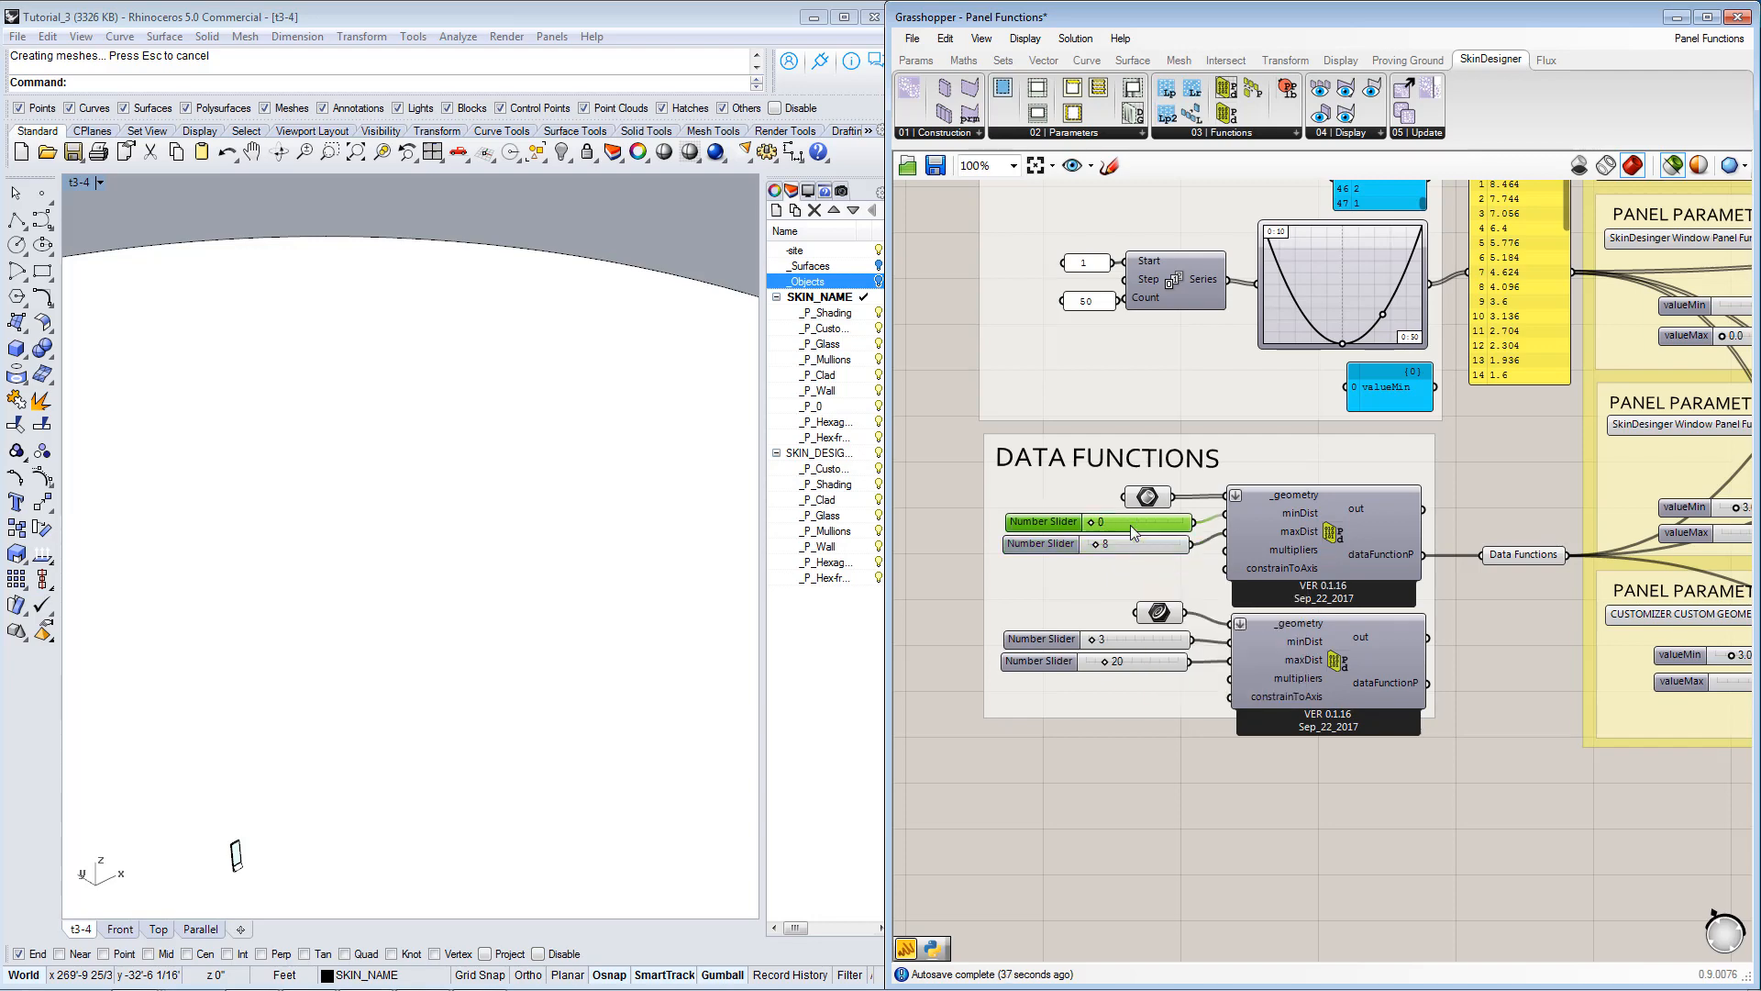
Set the blue-highlighted toggle of the skin generator to True and view the regenerated building skin.
right_drag(1399, 609, 1109, 594)
right_drag(1446, 580, 1284, 676)
scroll(1308, 604, down, 1)
scroll(1308, 603, down, 1)
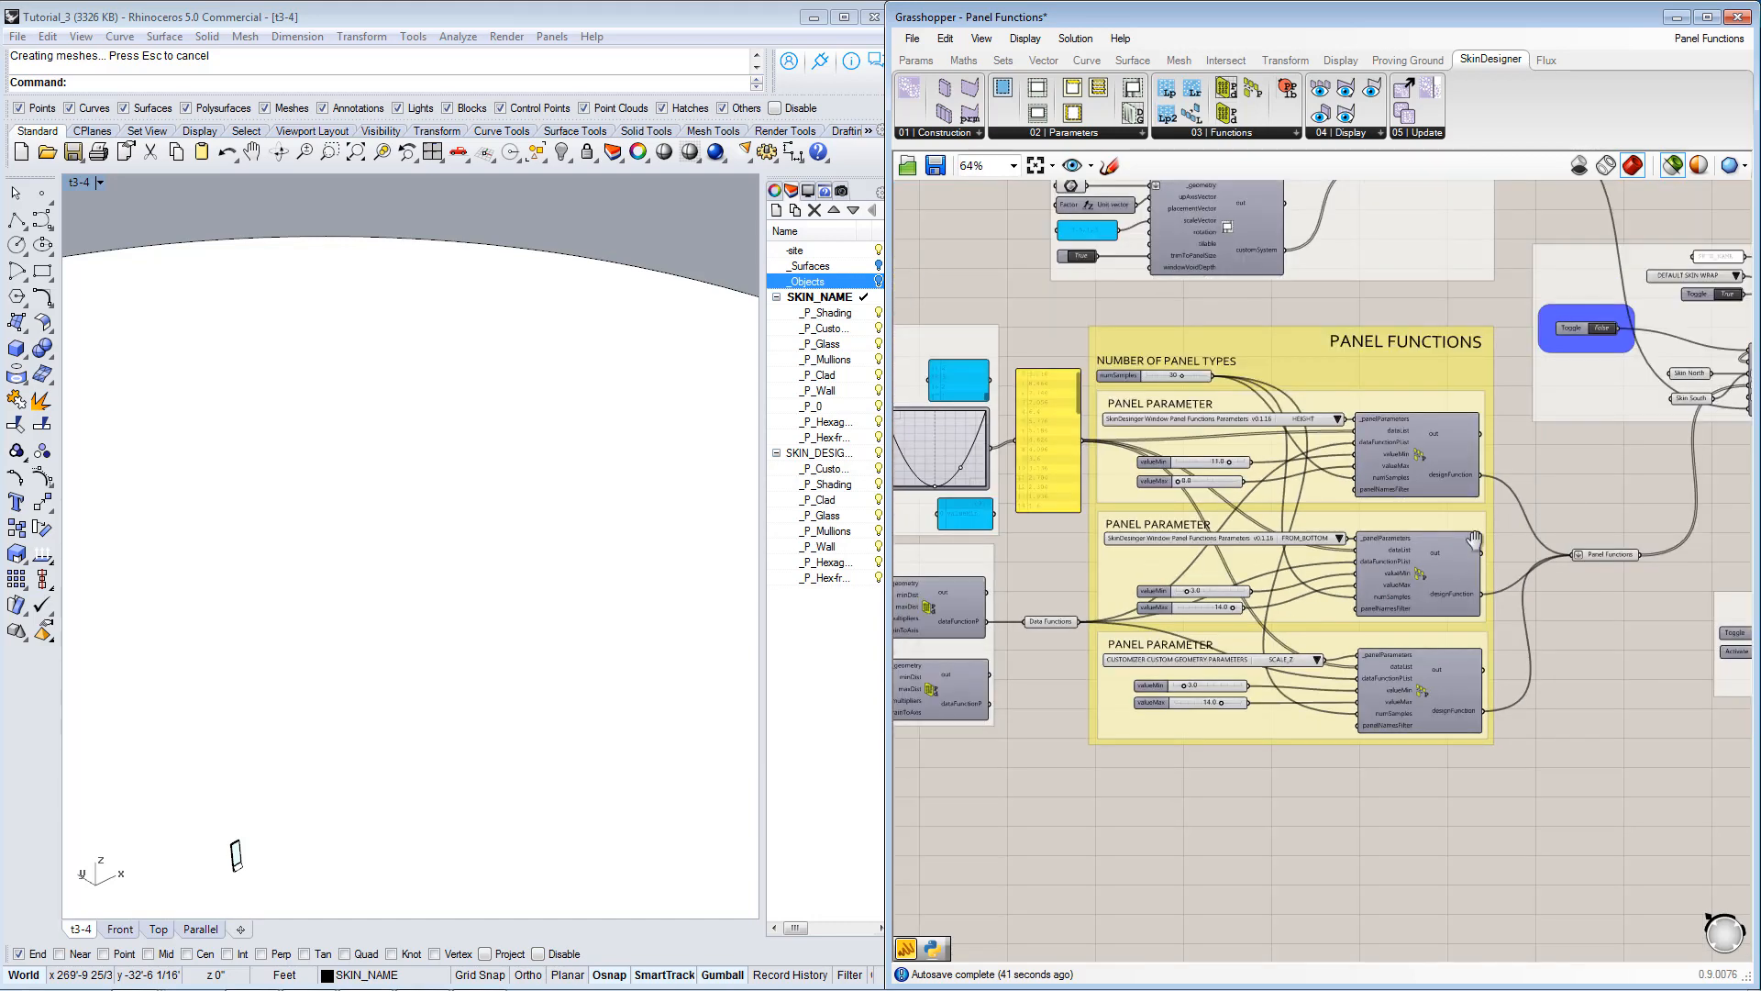
right_drag(1647, 356, 1514, 449)
scroll(1513, 450, up, 1)
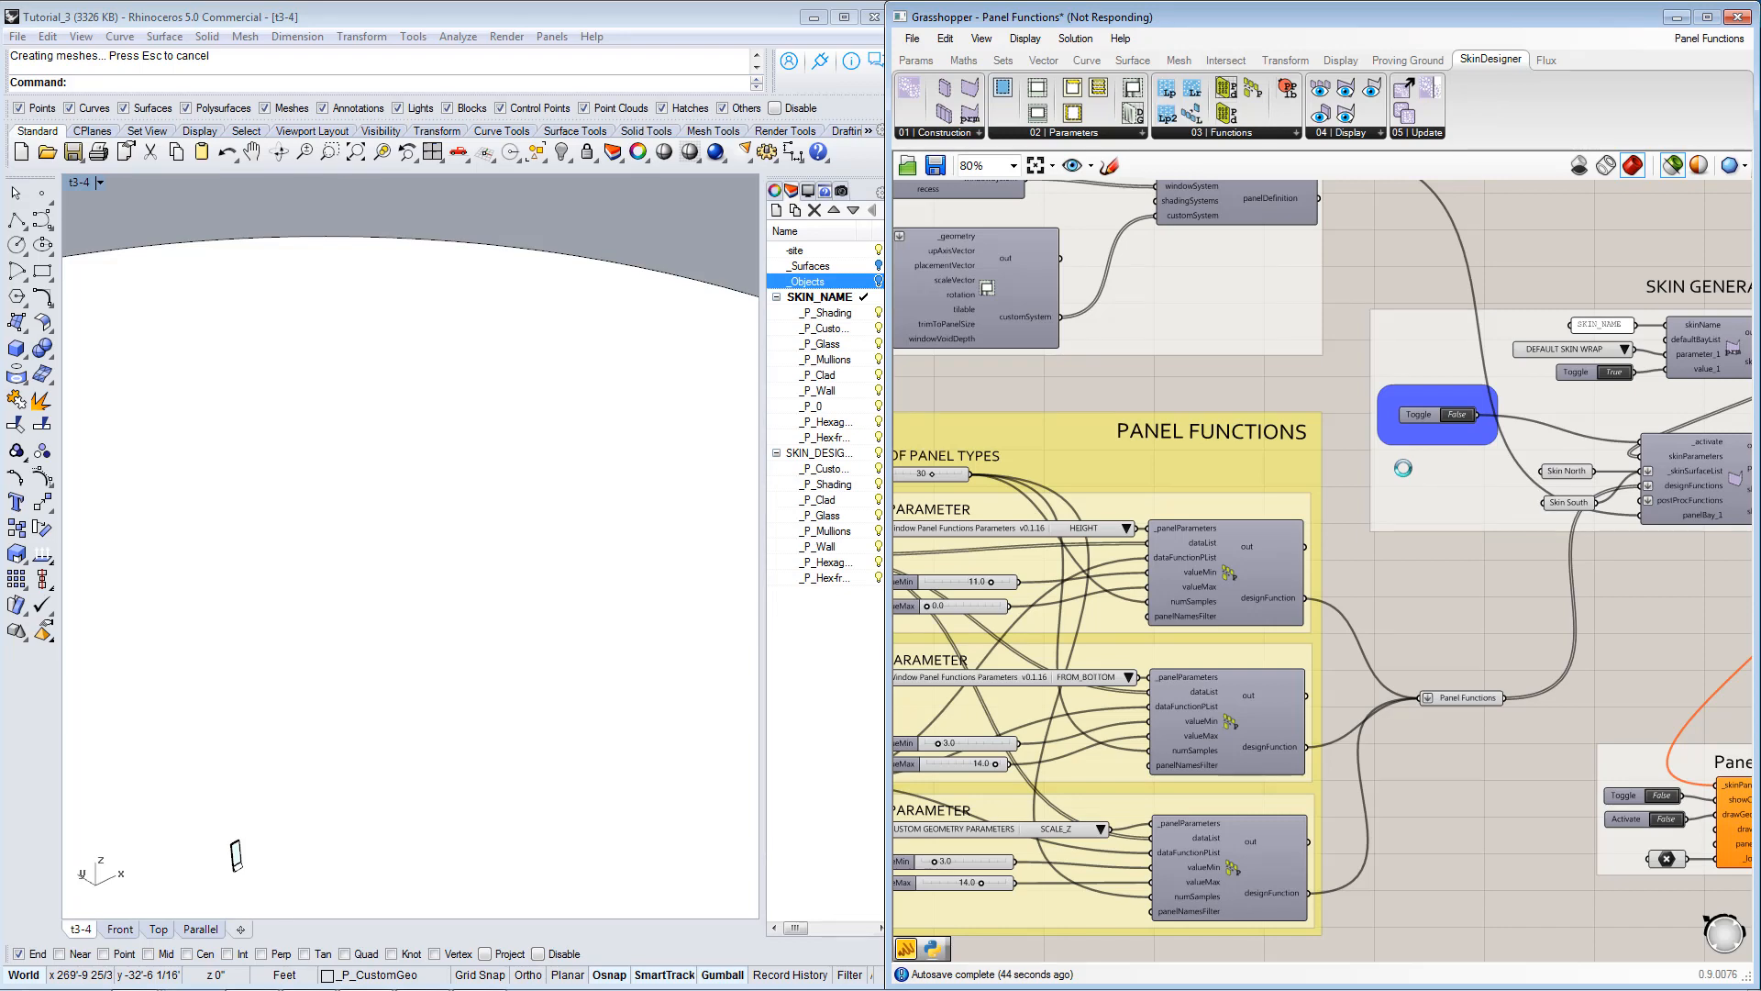
right_drag(1295, 582, 1511, 574)
right_drag(447, 486, 367, 440)
scroll(282, 599, up, 4)
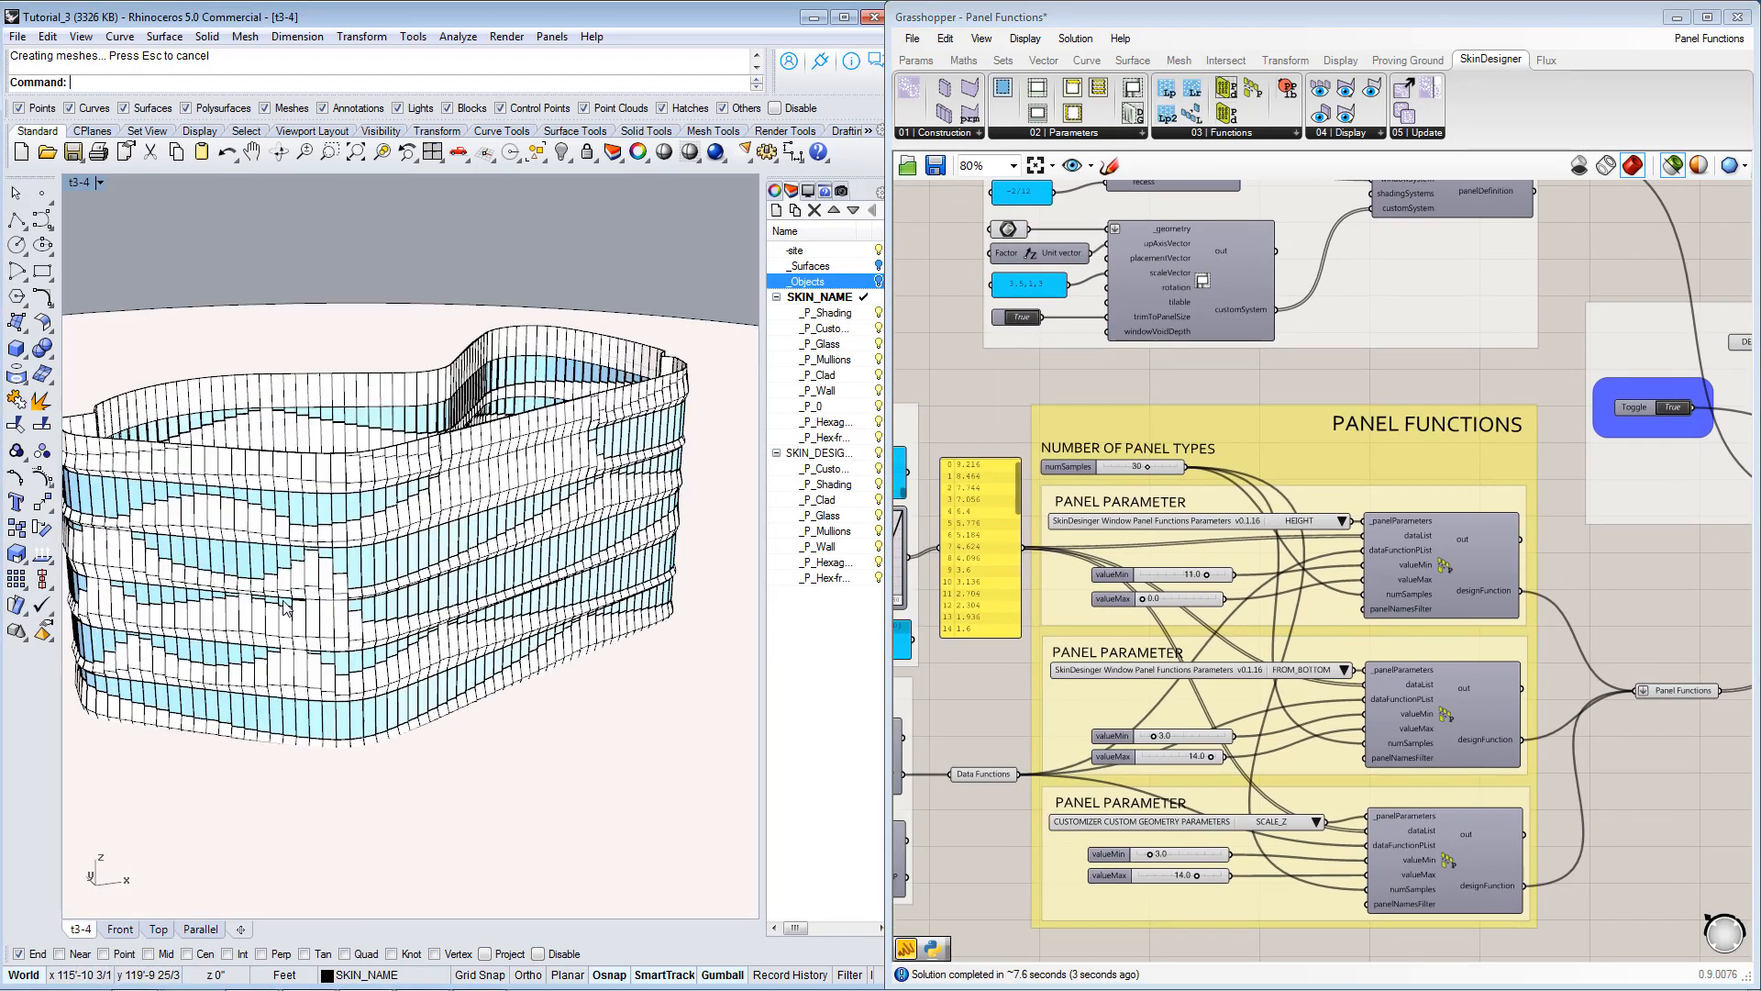
Connect the valueMin panel to the yellow data list panel in place of the graph mapper output.
right_drag(922, 563, 1182, 566)
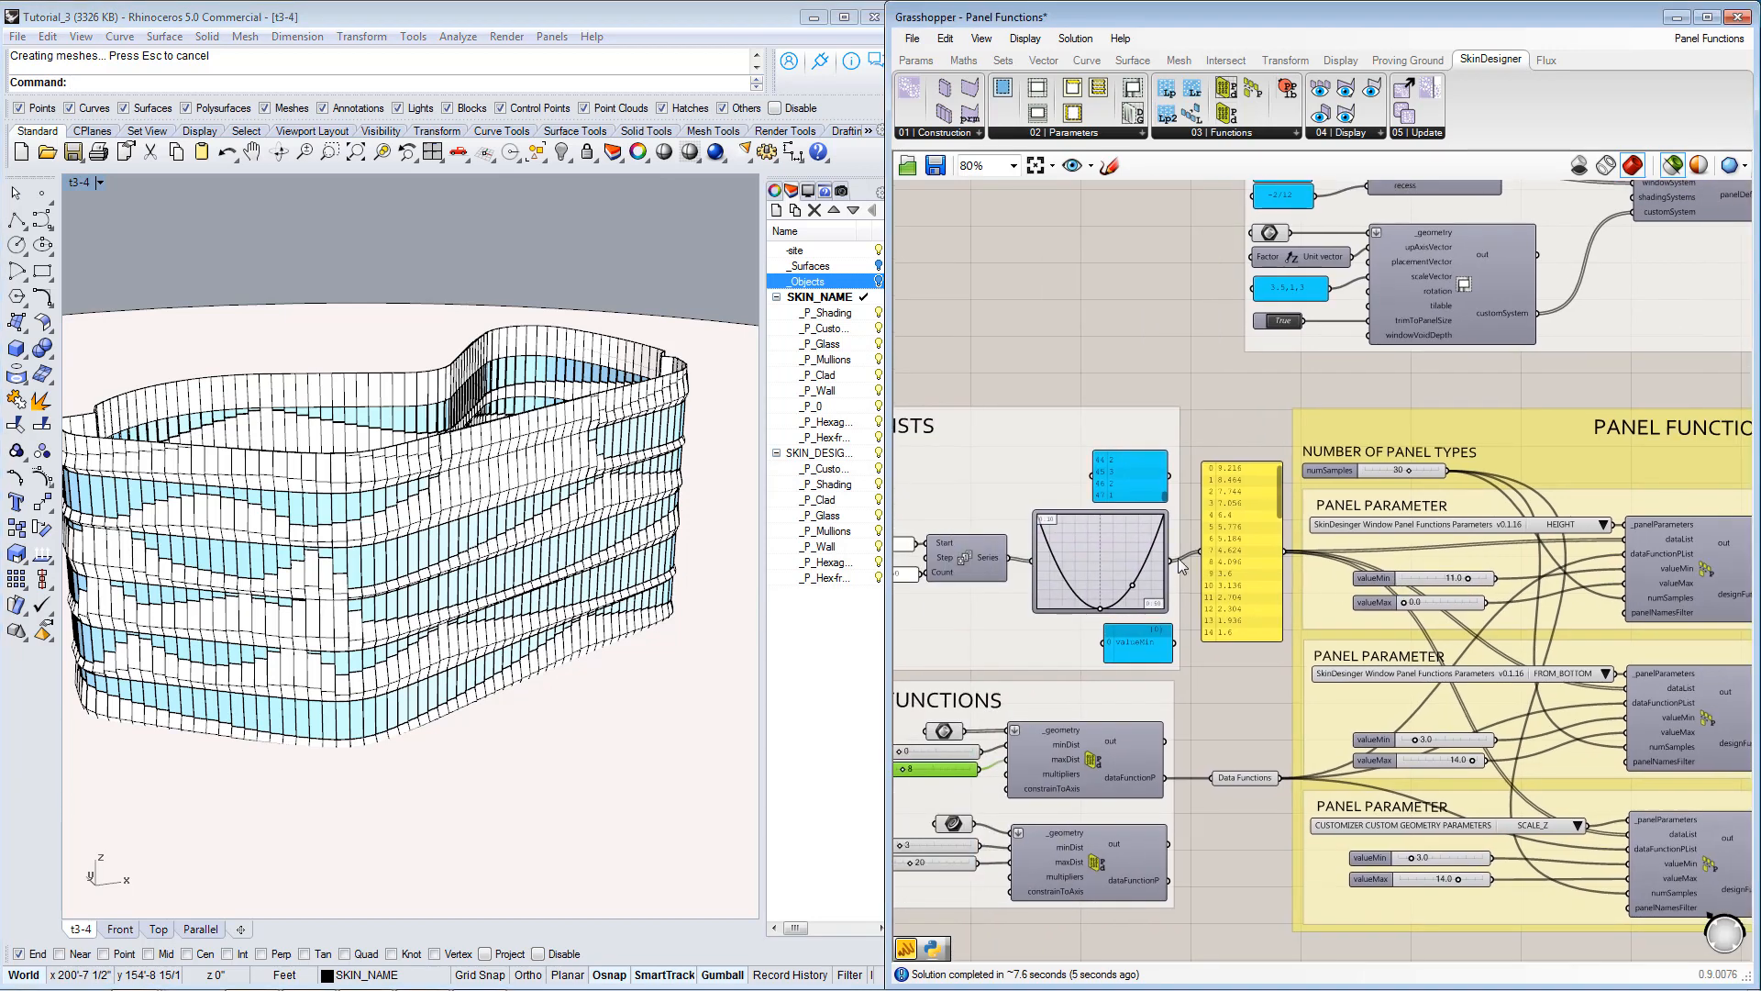
scroll(1179, 605, up, 2)
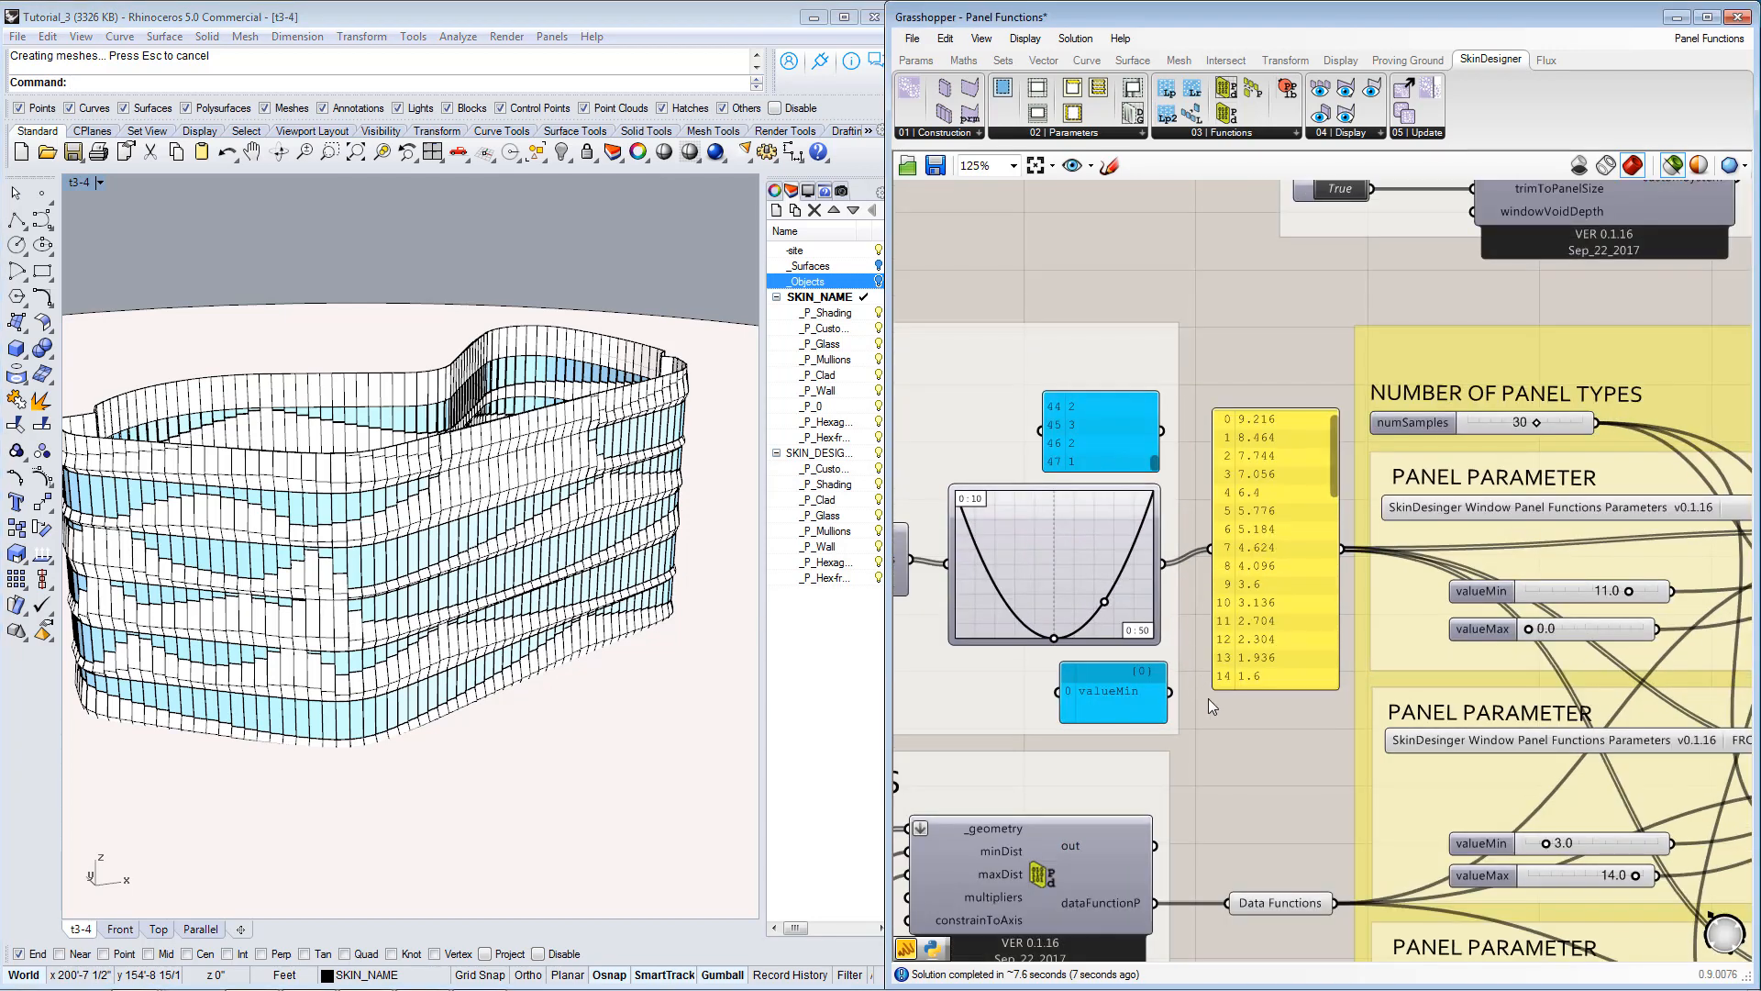
scroll(1179, 679, up, 2)
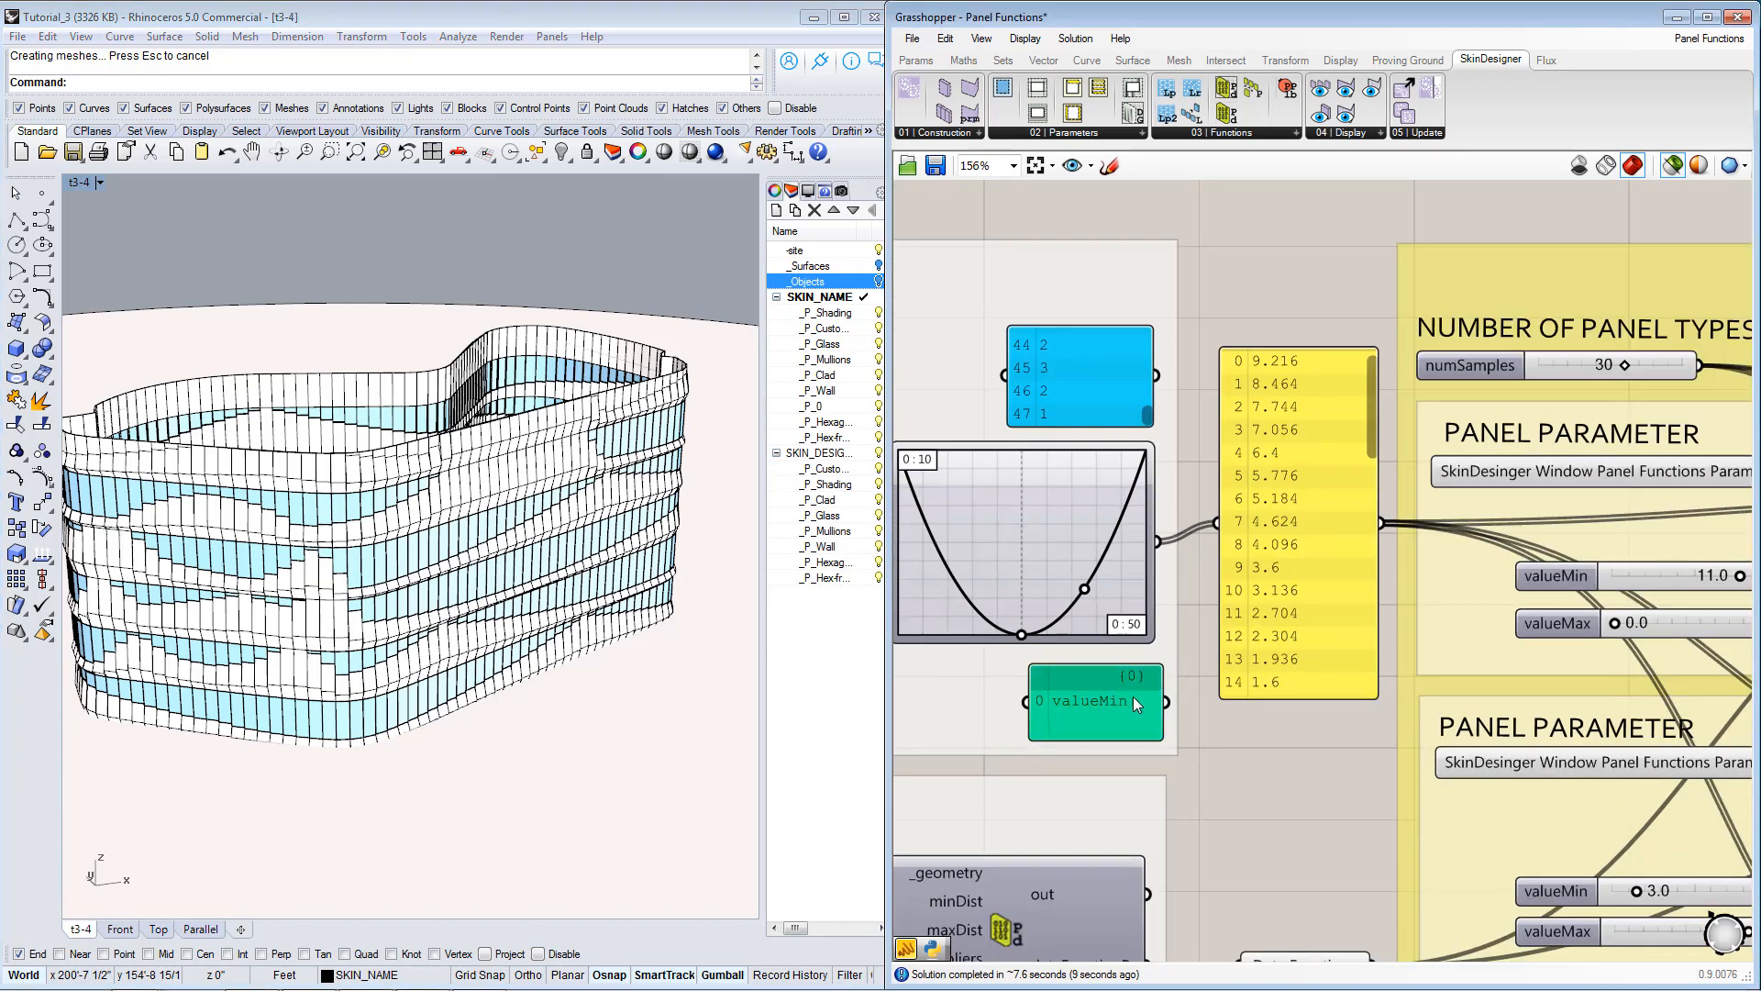
right_drag(1357, 679, 1259, 548)
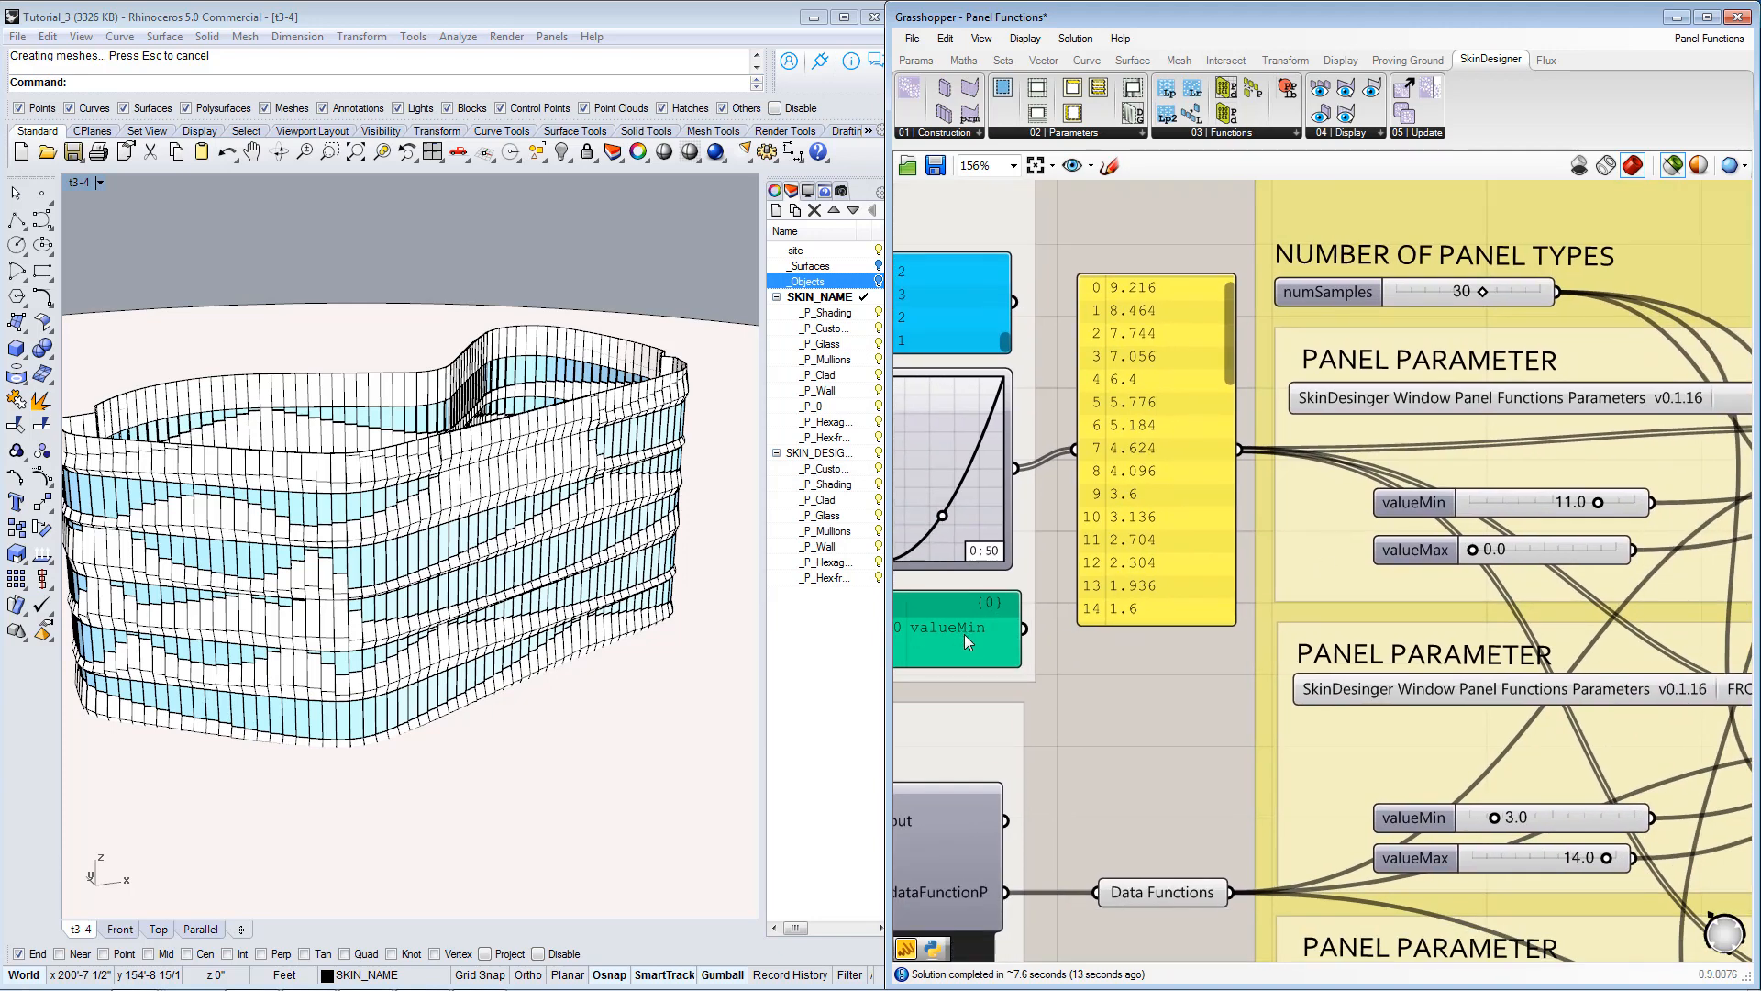
right_drag(1460, 574, 1151, 553)
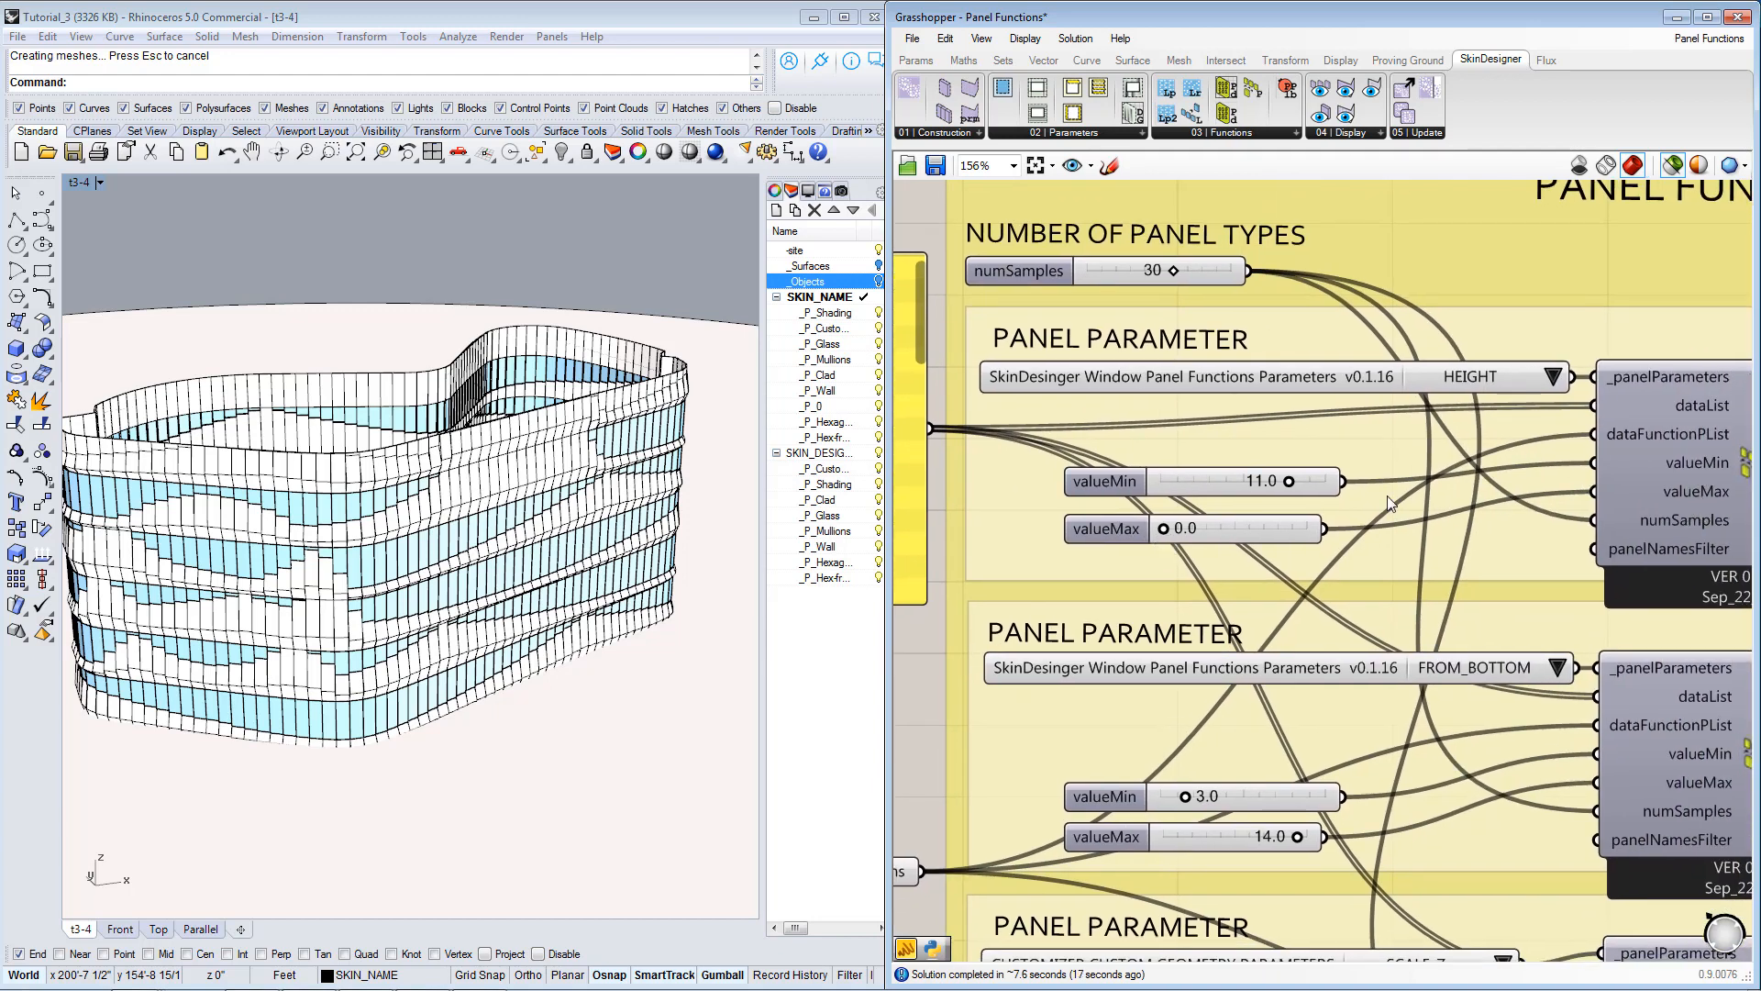
right_drag(1224, 509, 1515, 511)
right_drag(1062, 538, 1126, 534)
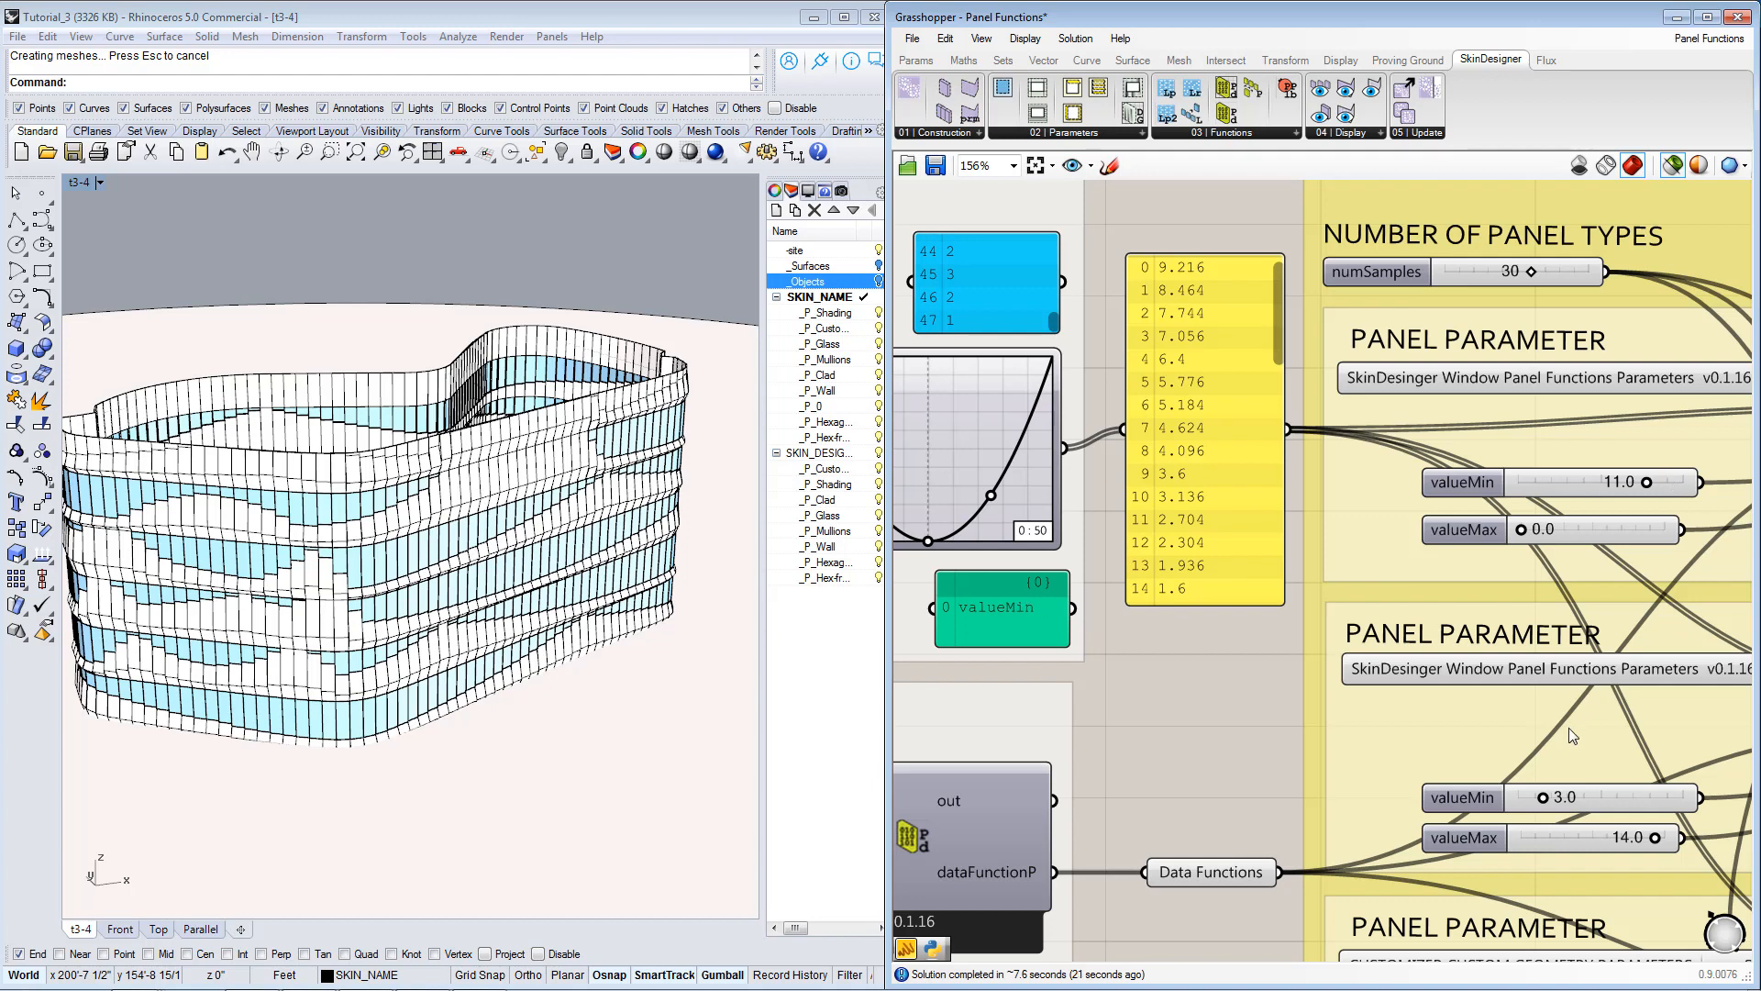
drag(1069, 605, 1107, 418)
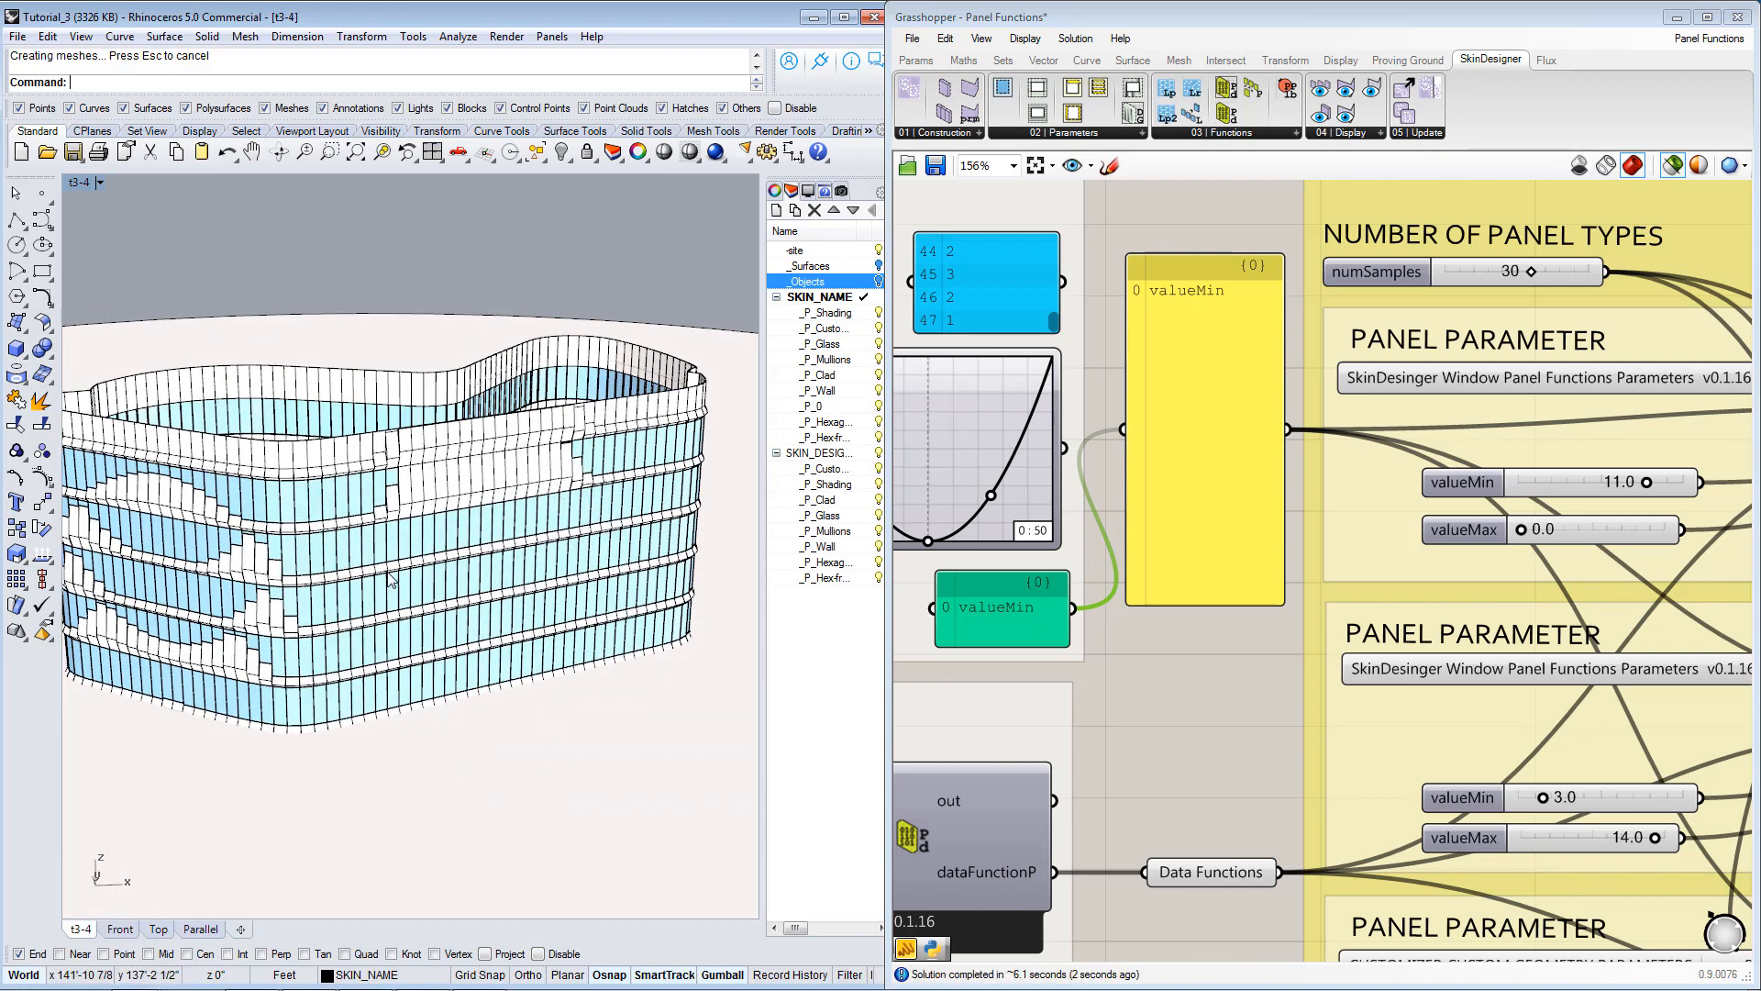
Inspect the regenerated skin from another side and trace the valueMin data list and proximity component wiring.
right_drag(468, 574, 610, 573)
right_drag(1413, 505, 1435, 384)
right_drag(1528, 437, 1415, 361)
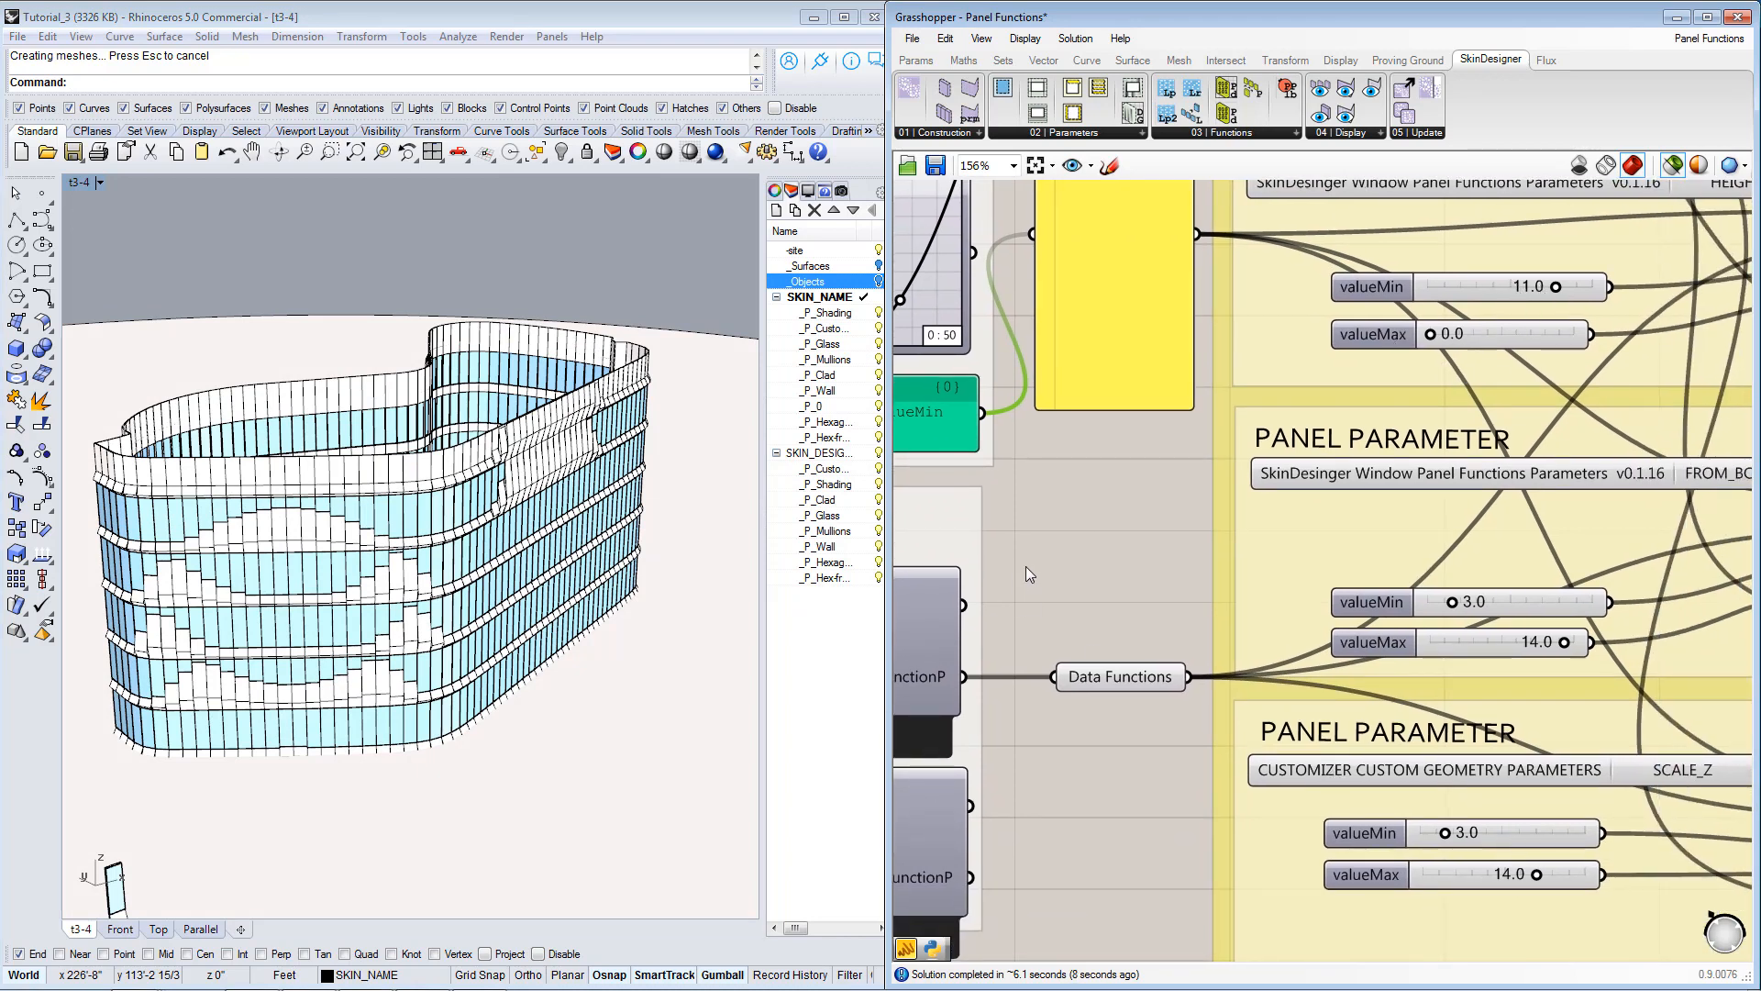
right_drag(1029, 566, 1439, 593)
right_drag(1485, 322, 1460, 452)
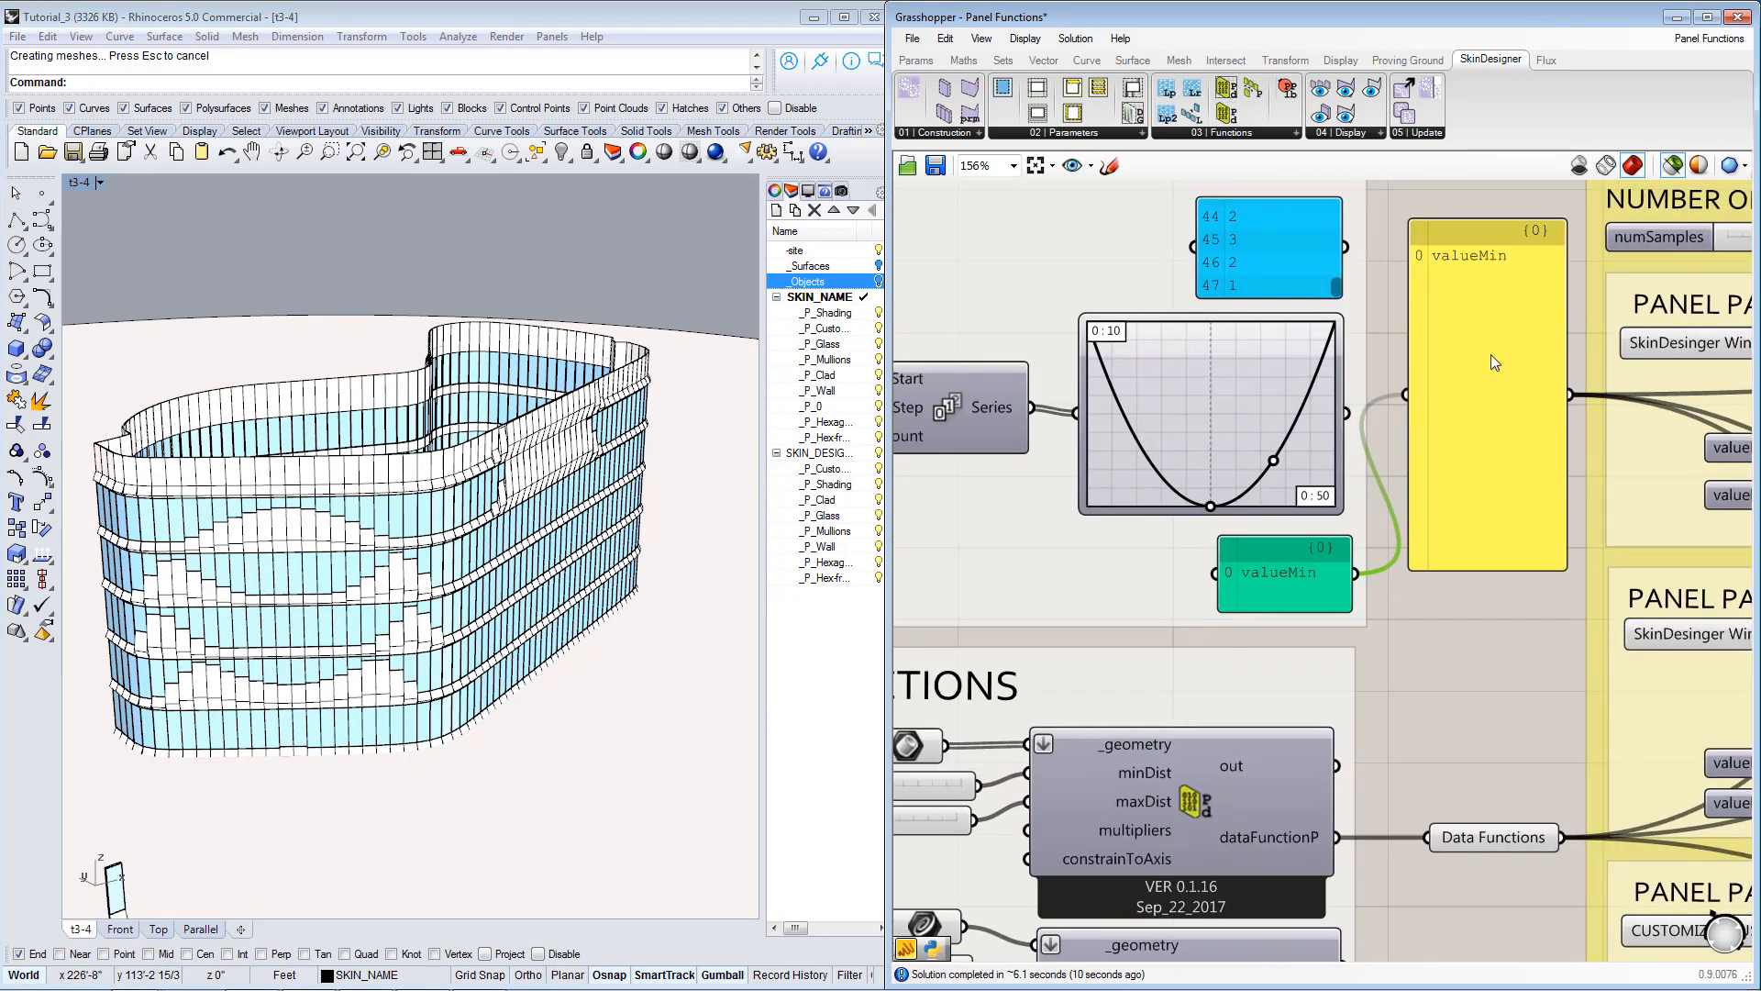
right_drag(1352, 957, 1378, 542)
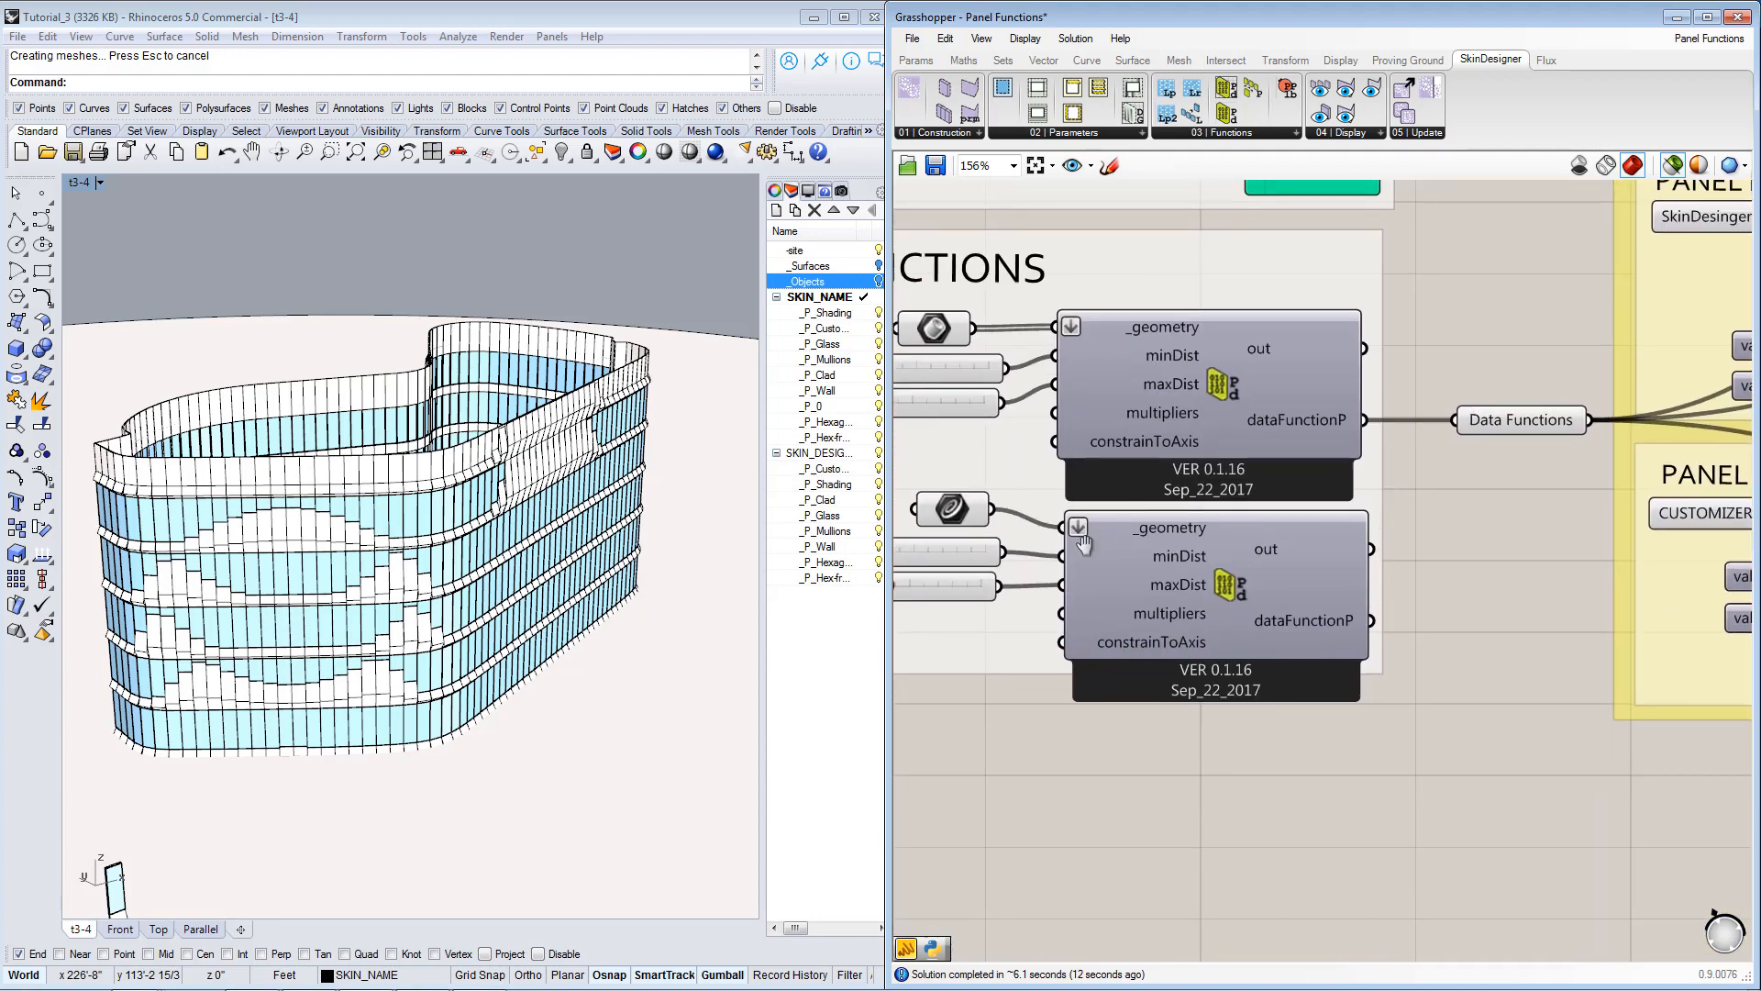
right_drag(1084, 544, 1221, 600)
right_drag(1314, 545, 1360, 604)
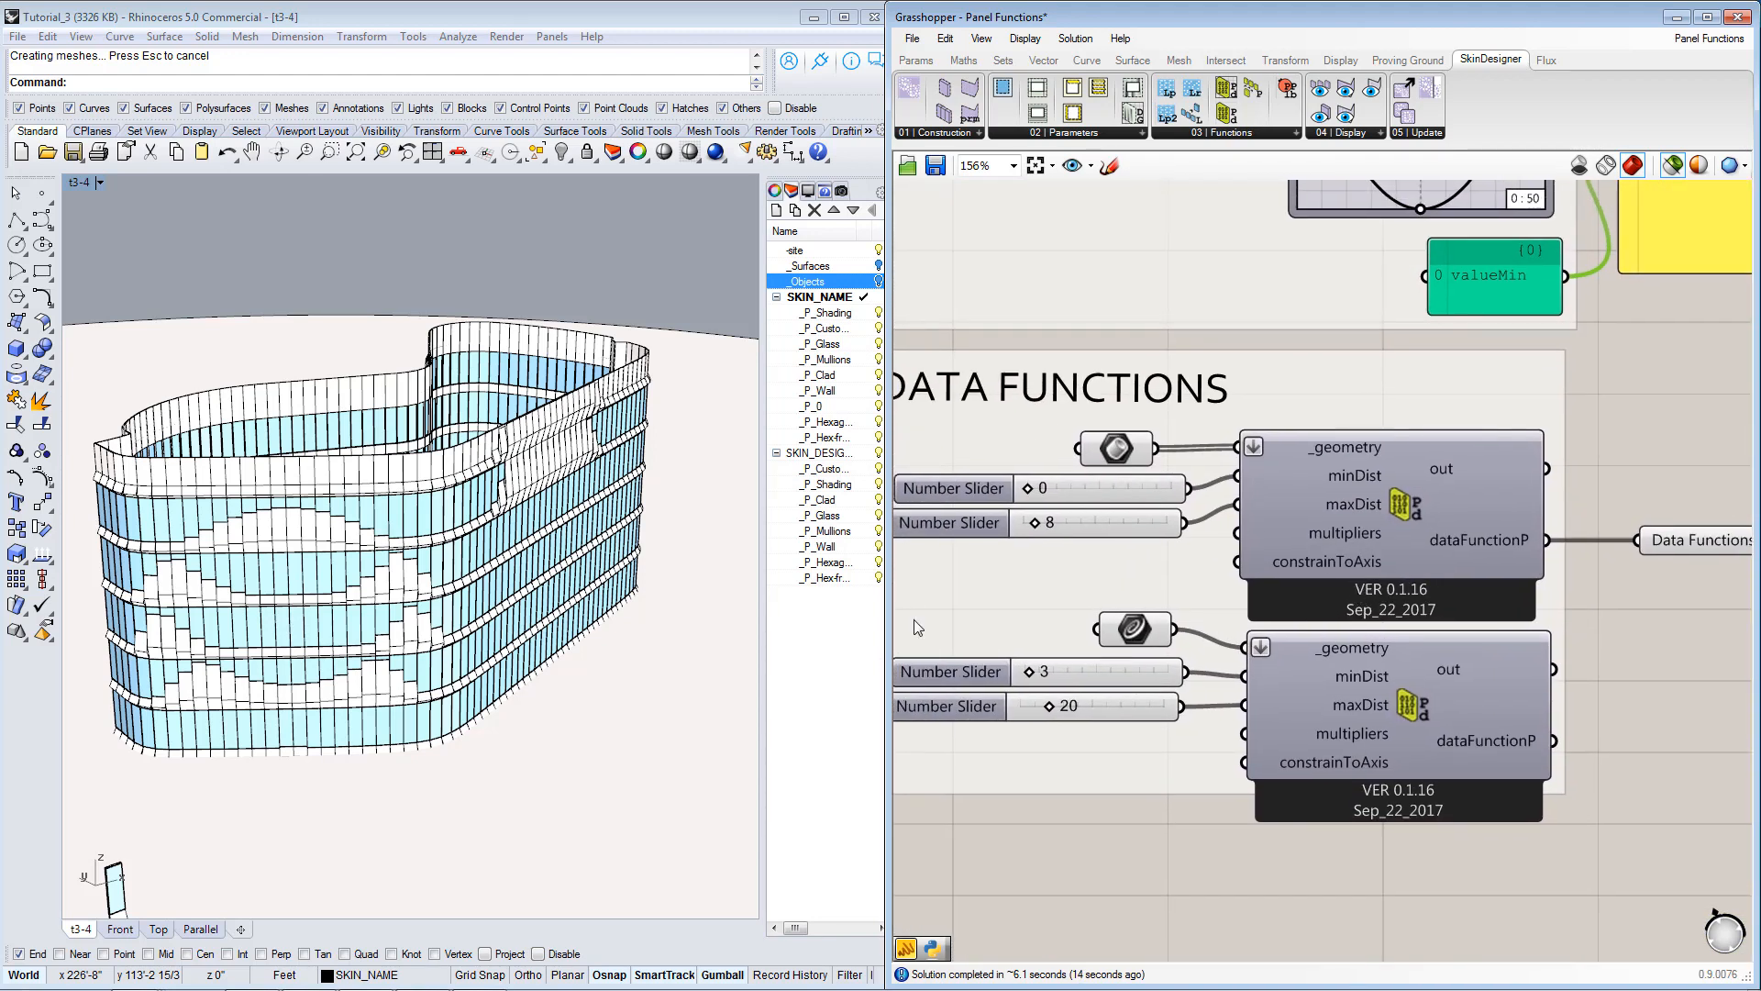
Compare the upper proximity component's geometry input with the facade panels around the upper floors at close range.
right_drag(587, 598, 518, 576)
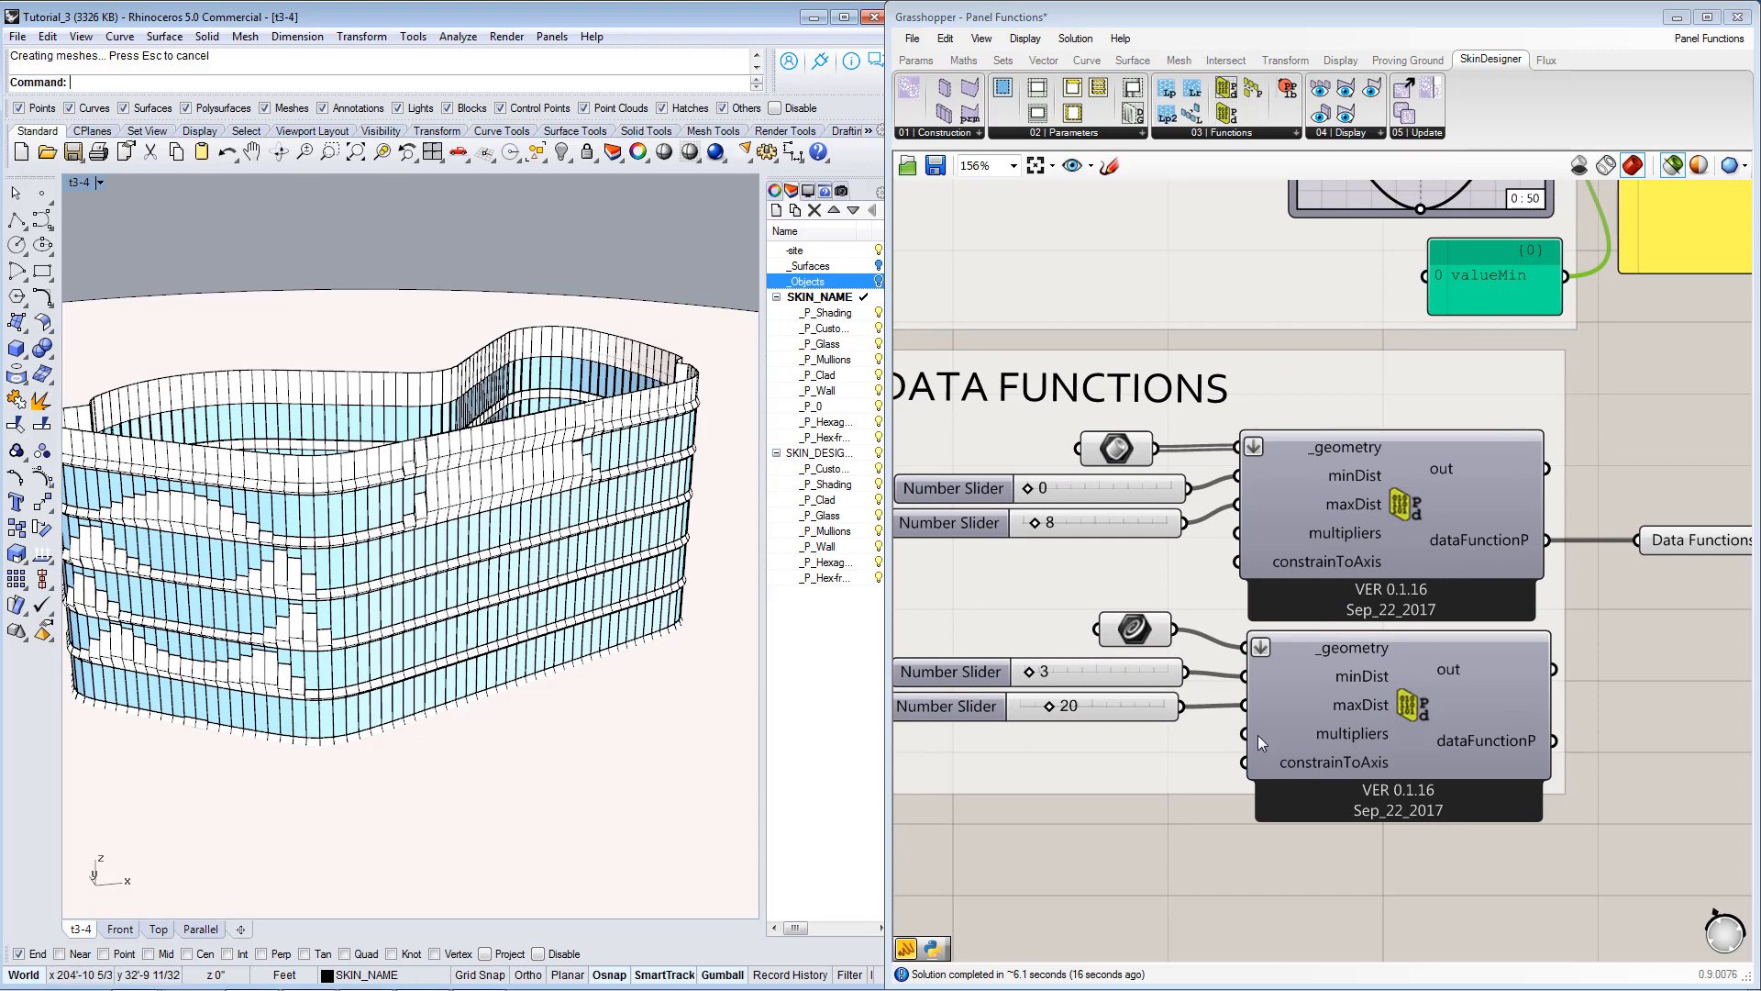
right_drag(1245, 719, 1360, 741)
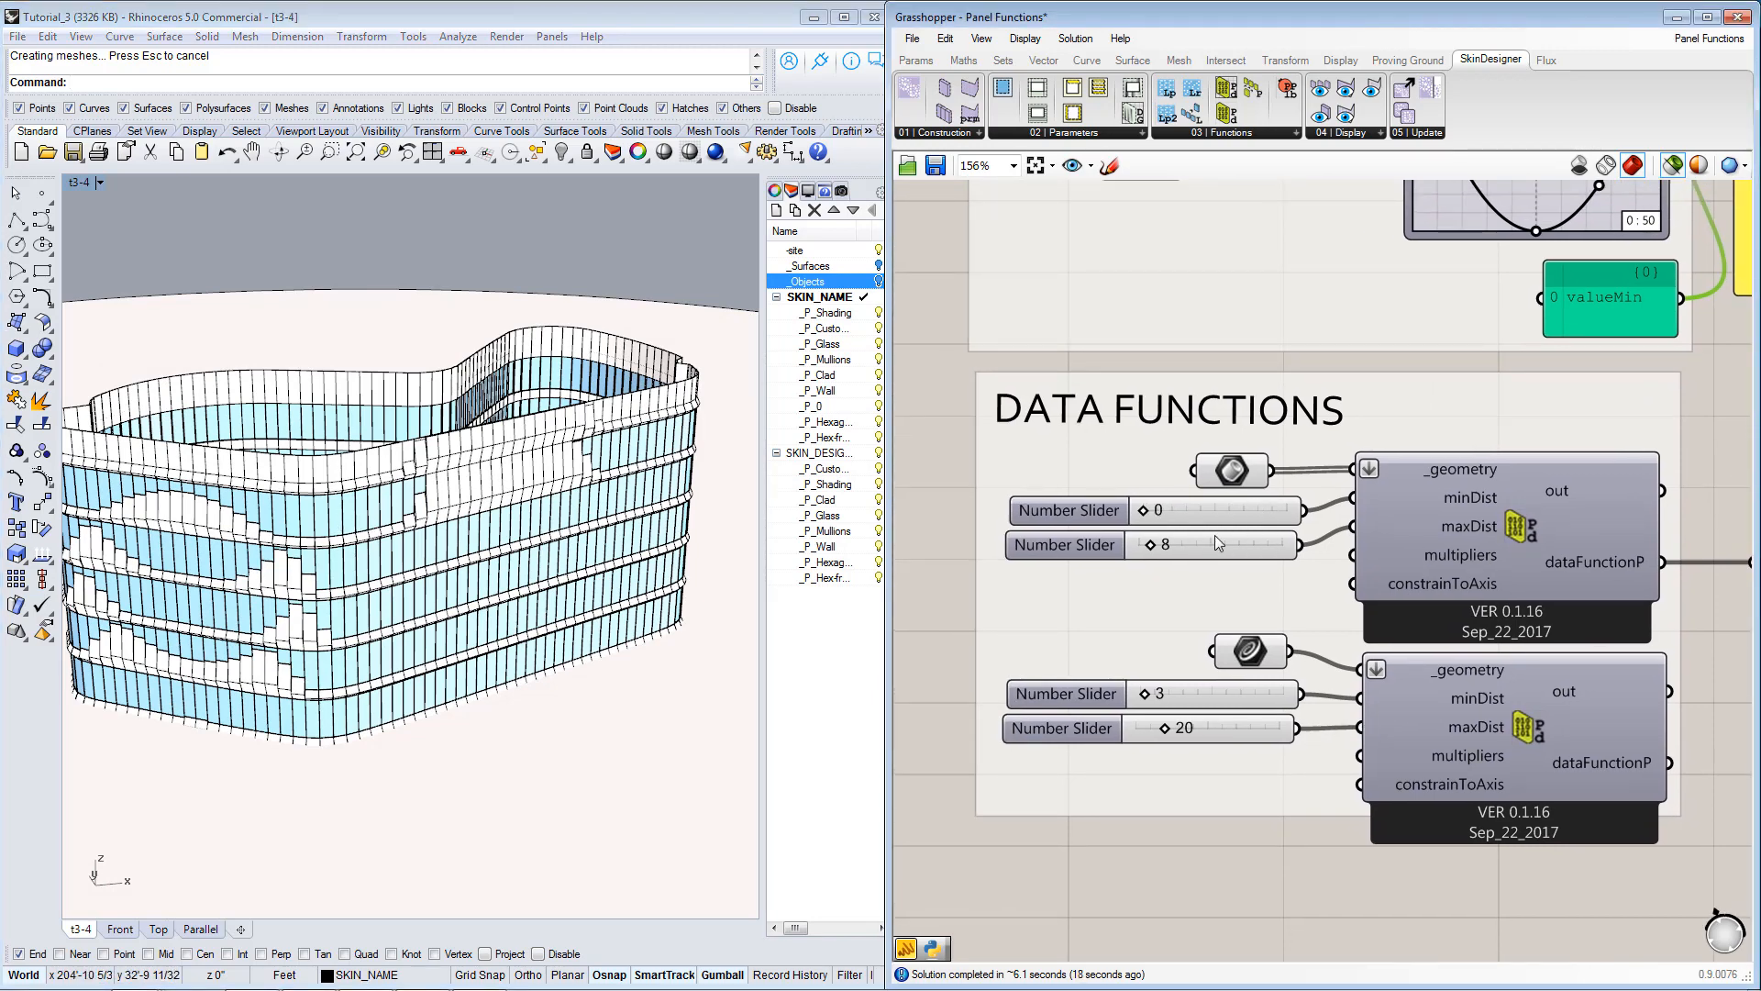
click(1237, 470)
click(1131, 801)
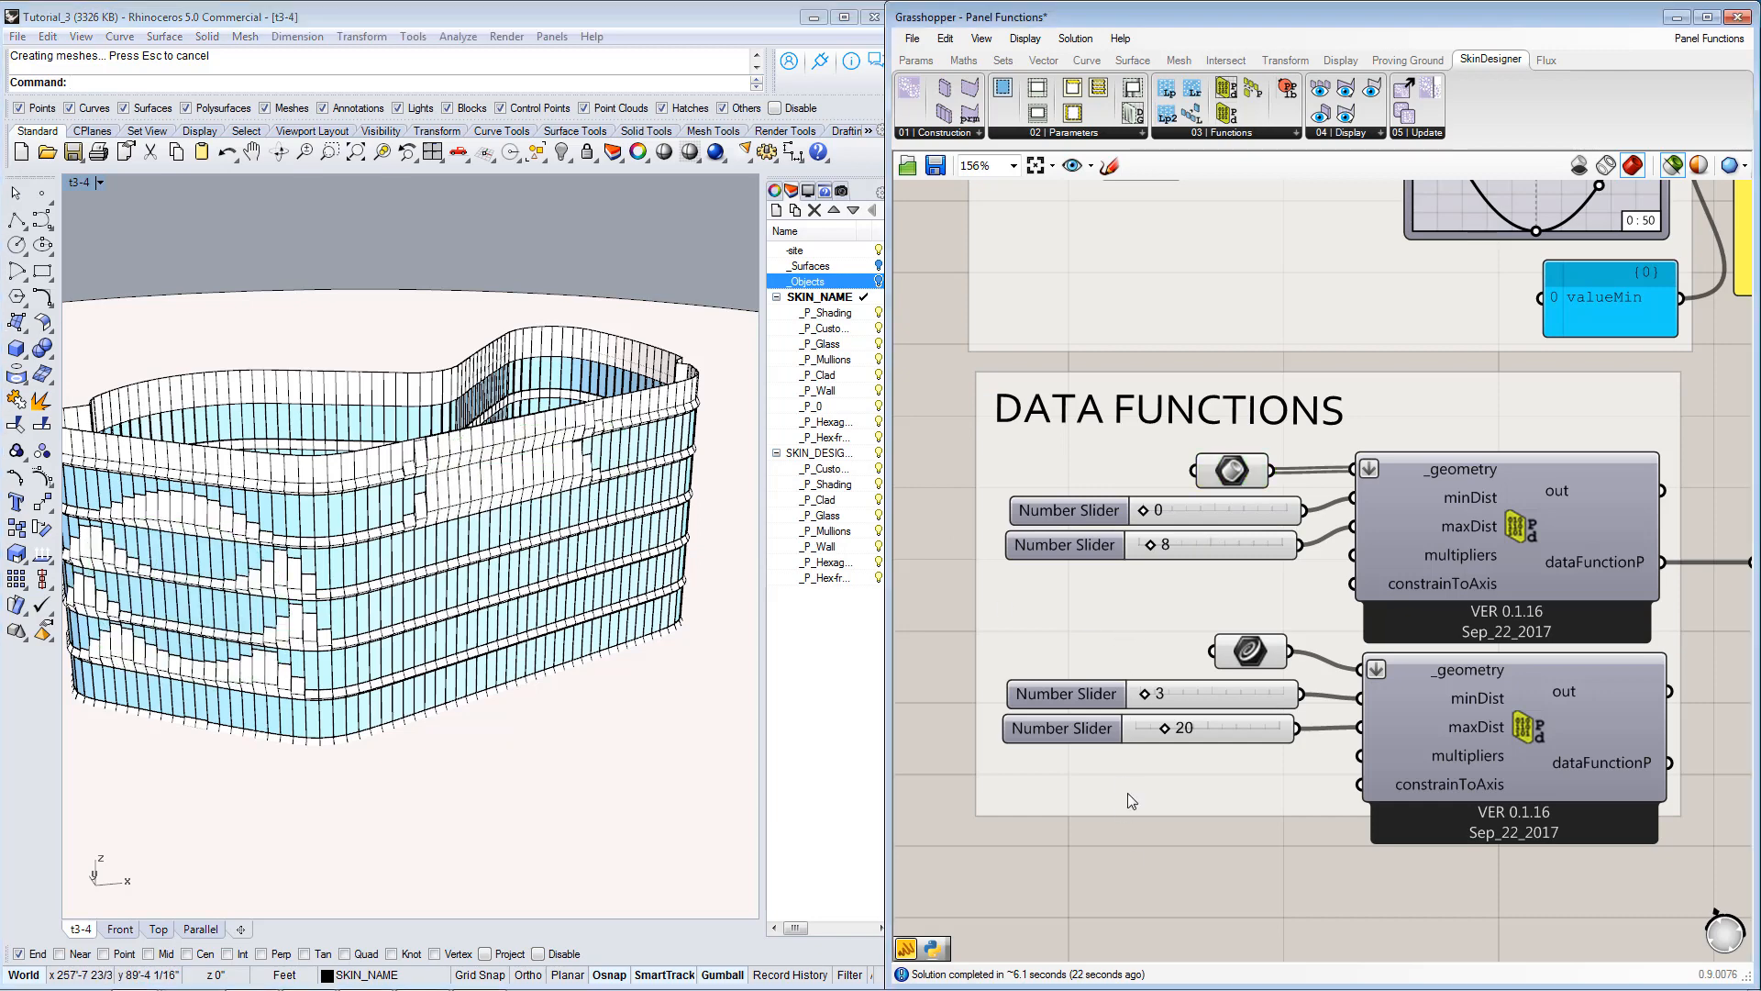
scroll(606, 532, up, 2)
scroll(495, 493, up, 1)
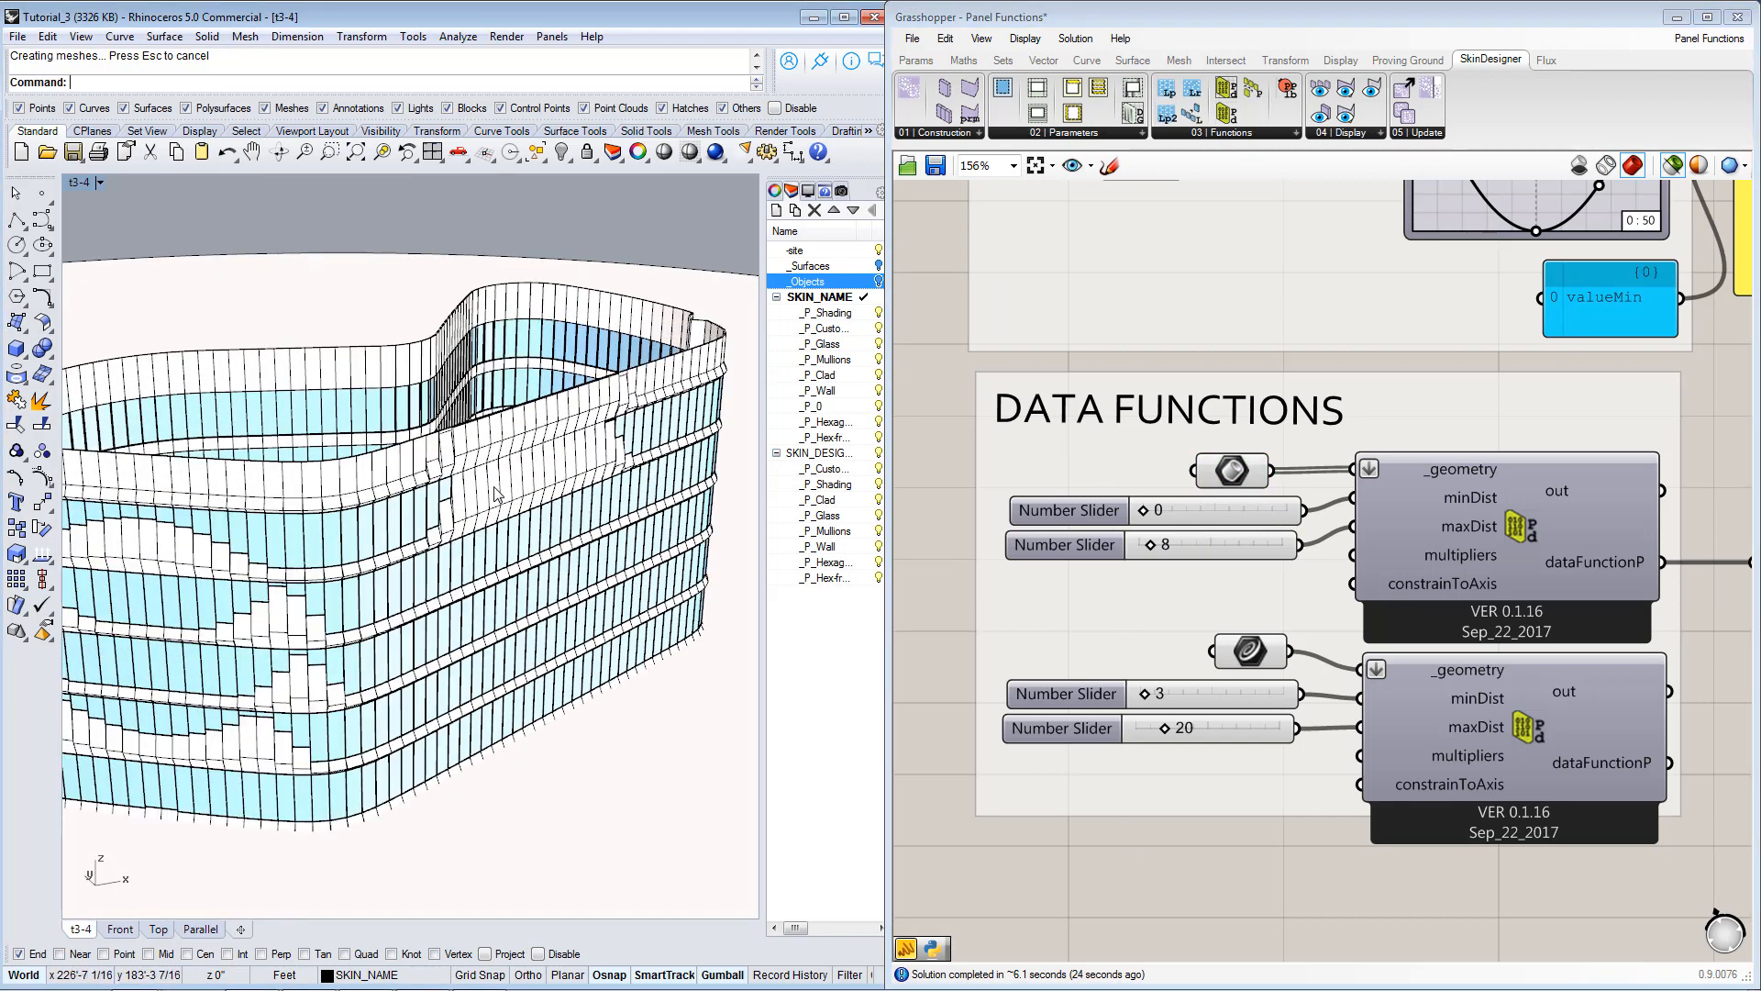
scroll(495, 493, up, 1)
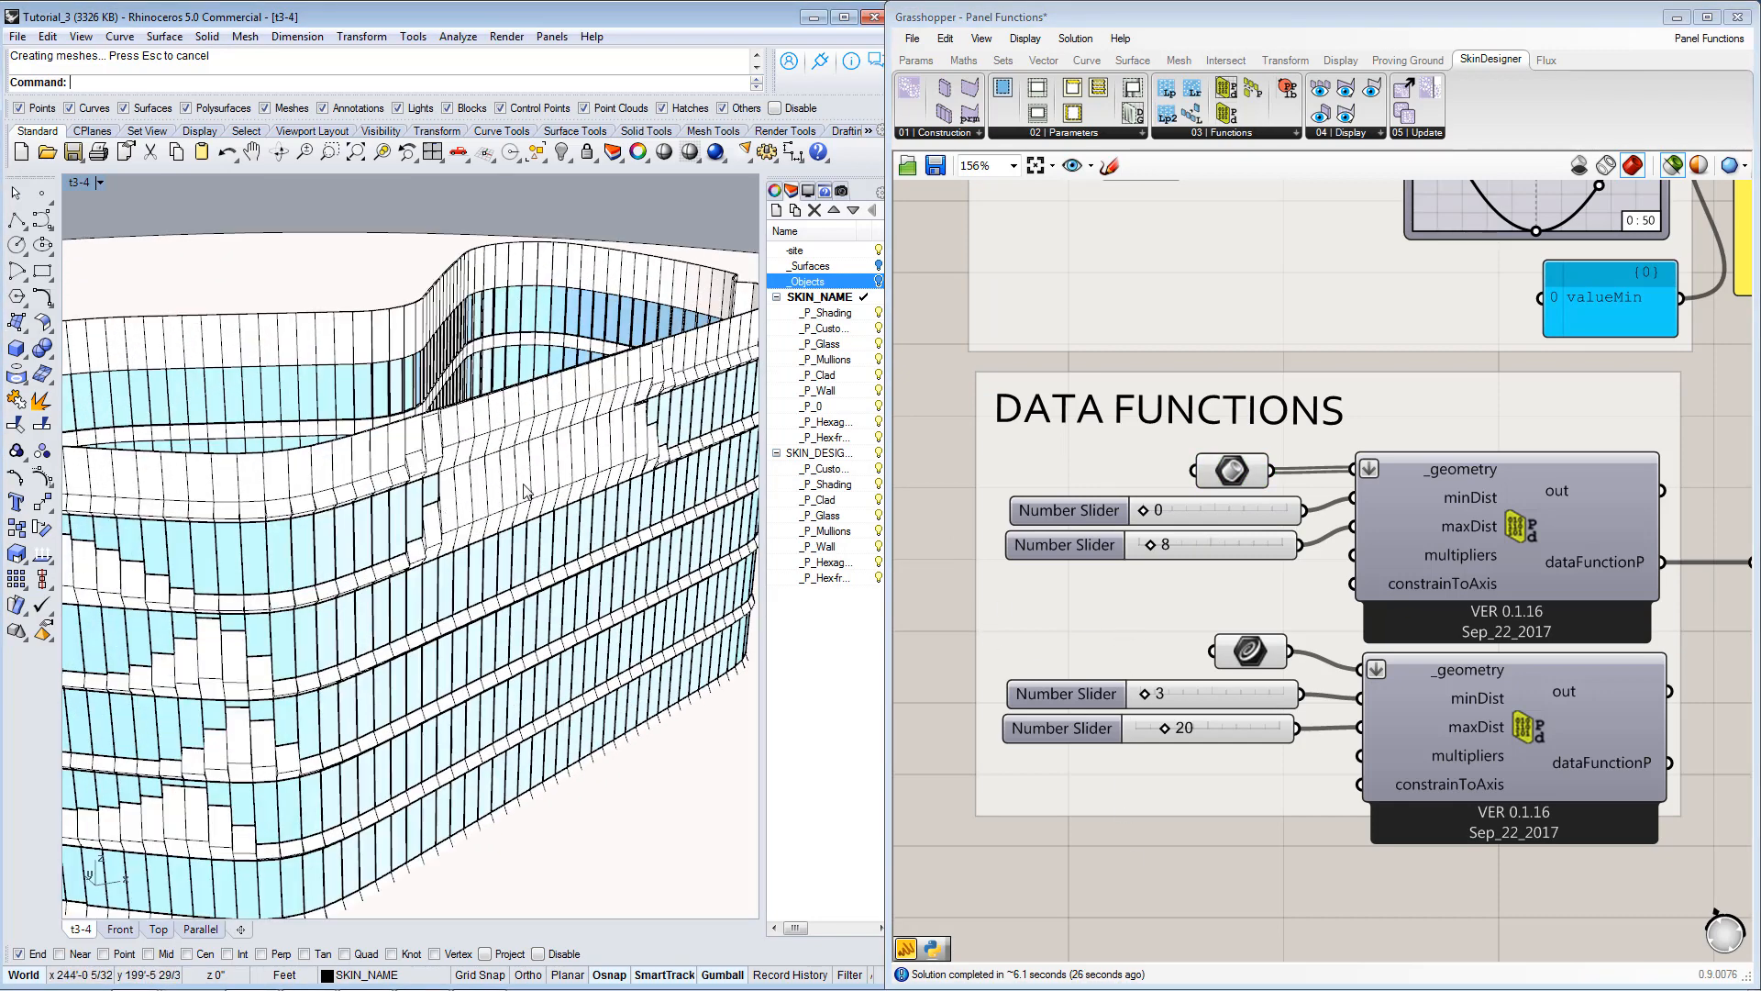
Examine the upper proximity component's minDist and maxDist sliders and compare their range with the affected facade panels.
right_drag(1234, 554, 1155, 534)
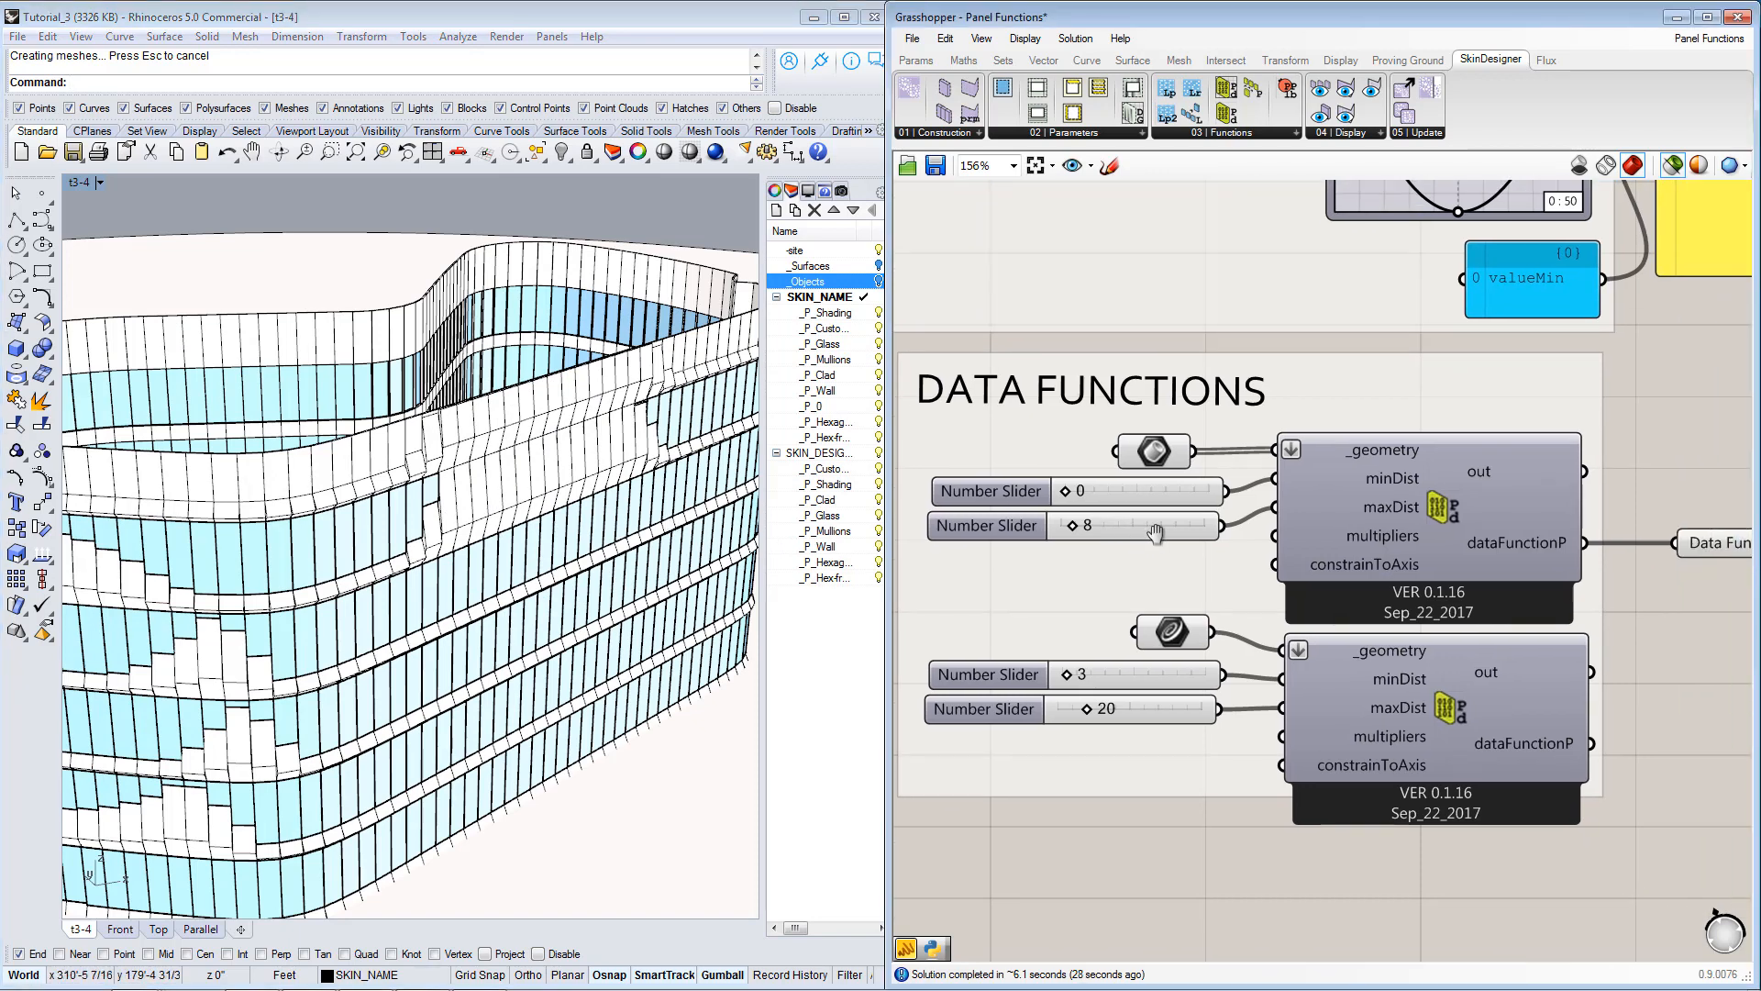
scroll(1156, 534, down, 3)
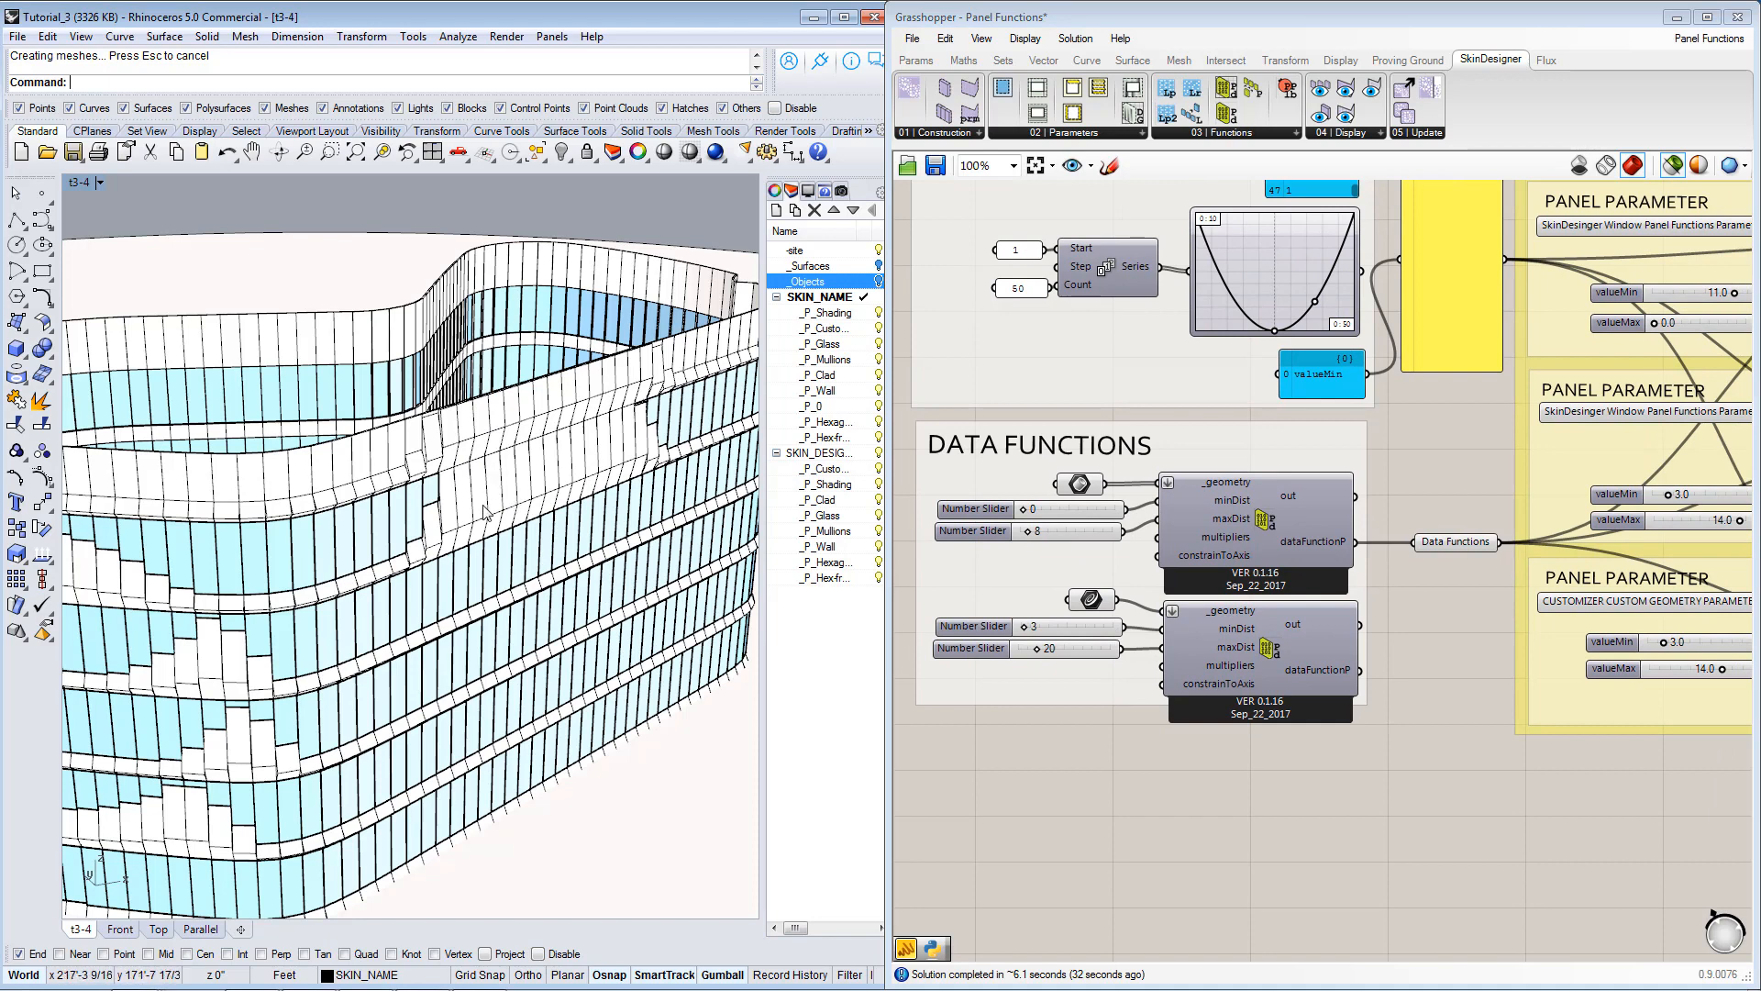
right_drag(483, 505, 495, 486)
click(1060, 510)
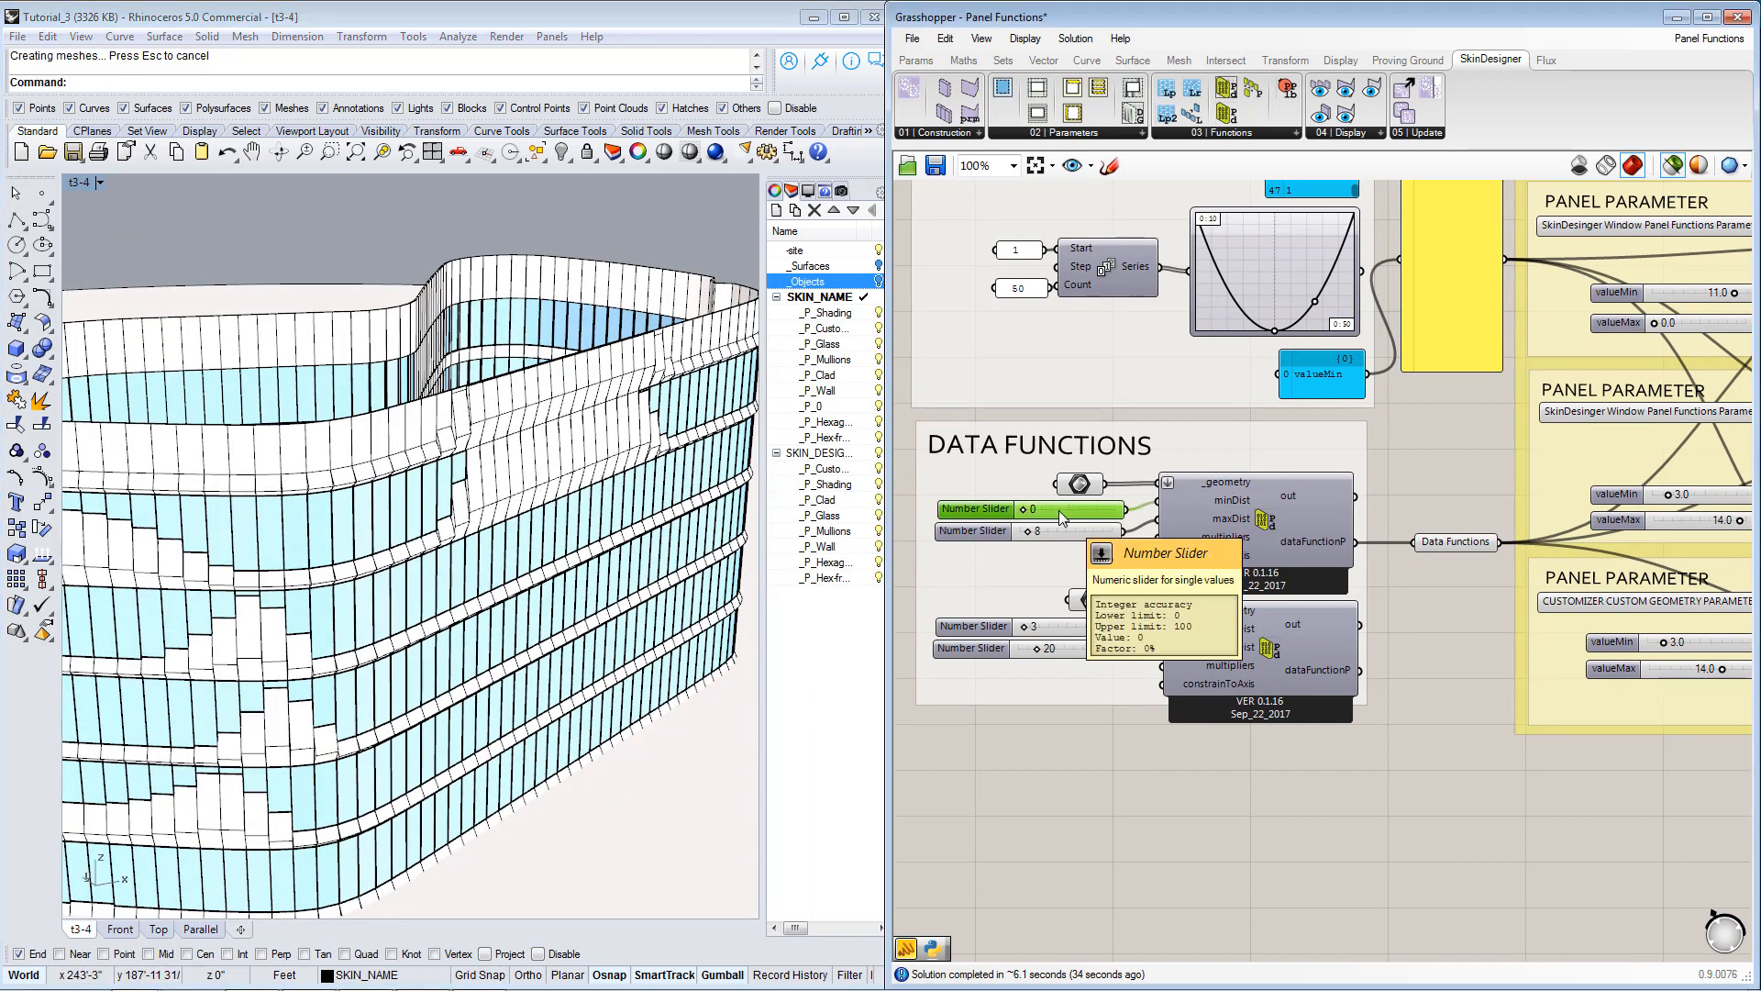
right_drag(1098, 699, 1190, 710)
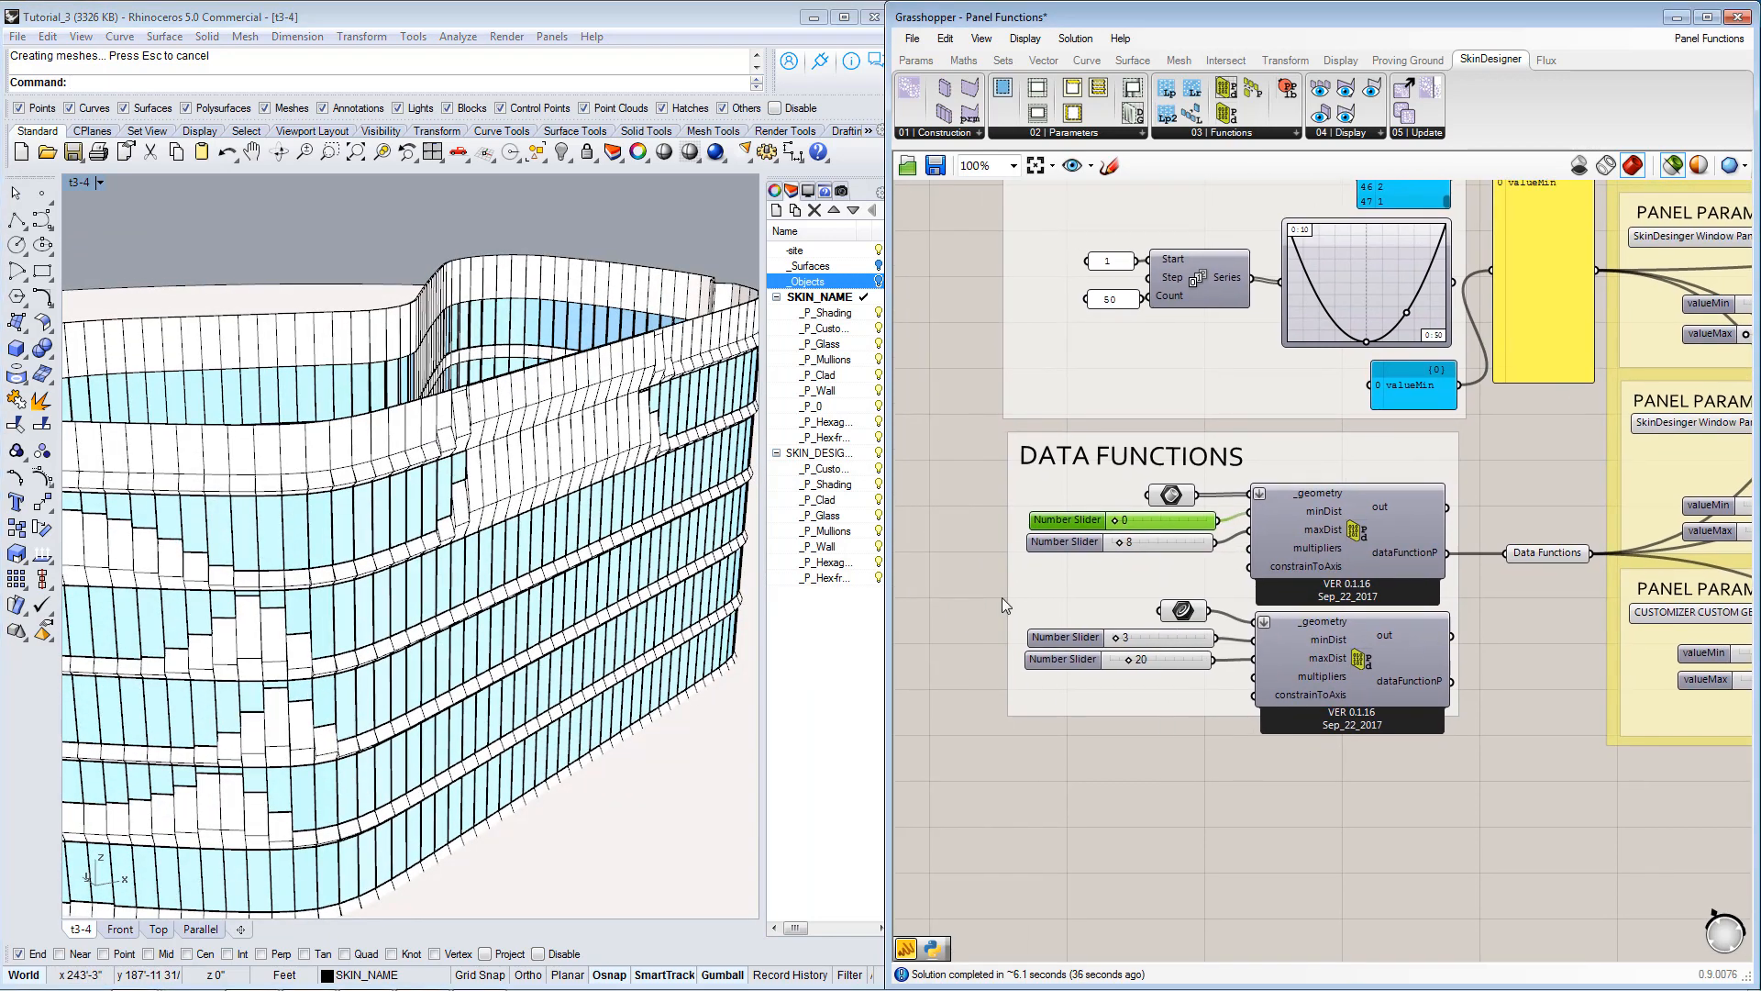
click(1152, 537)
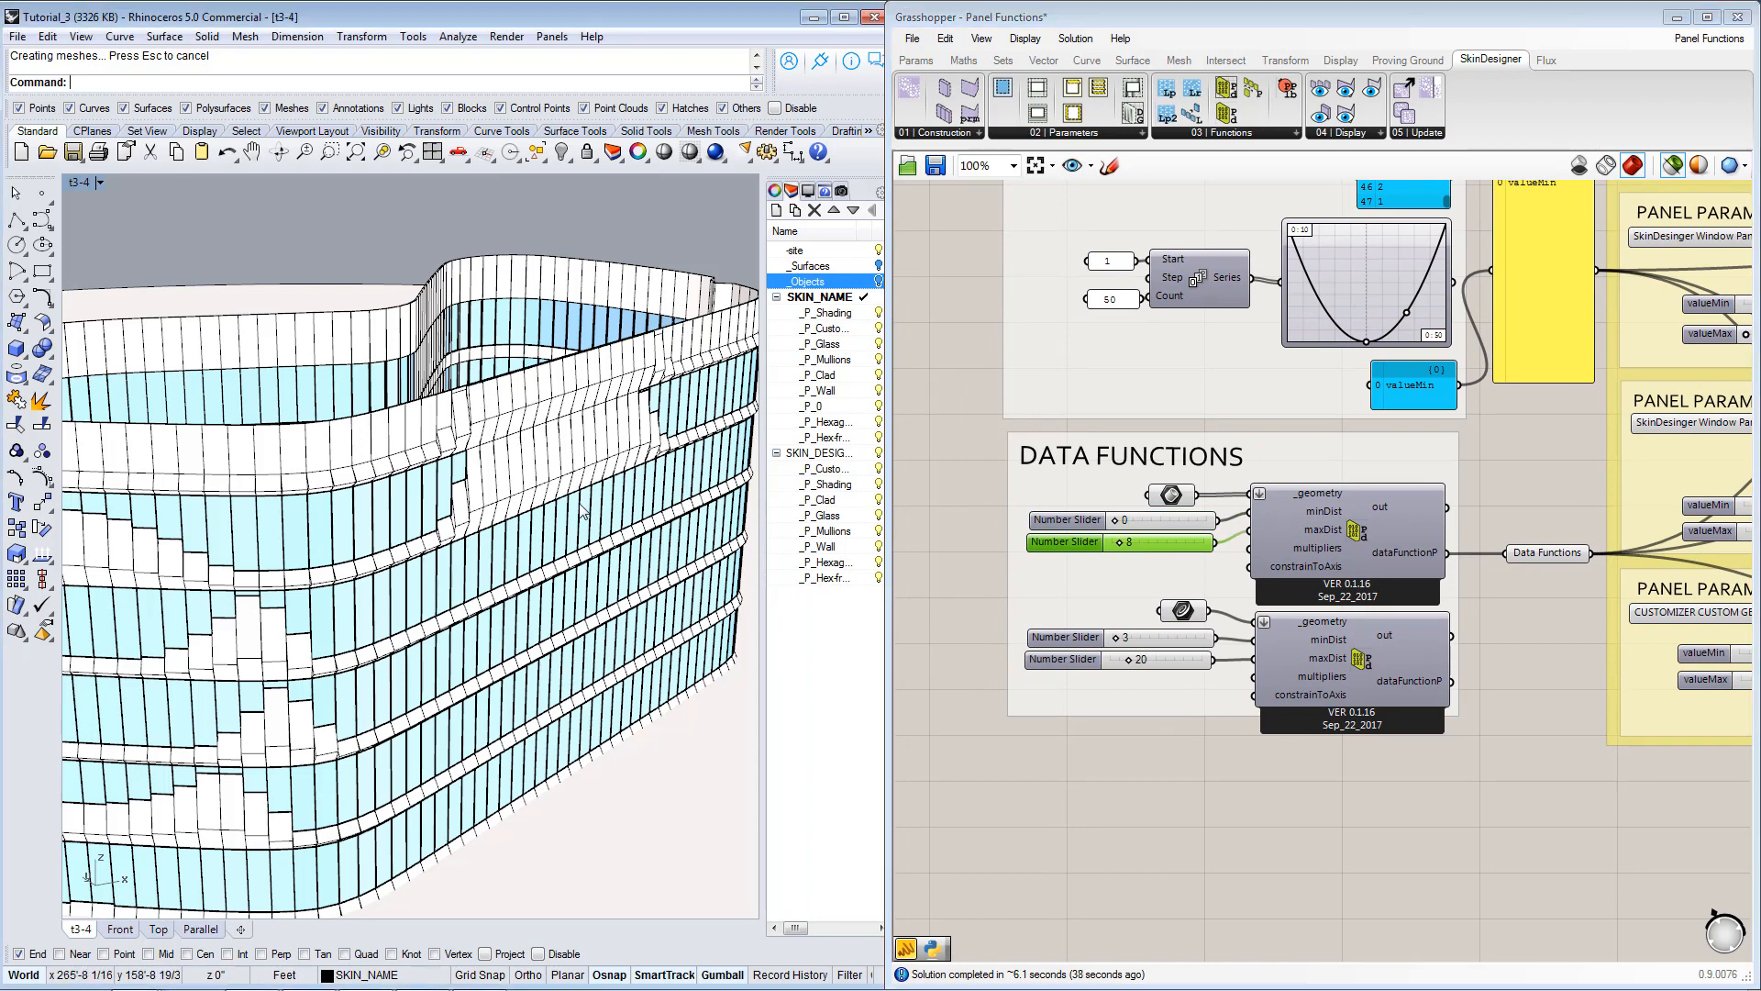
right_drag(272, 596, 385, 587)
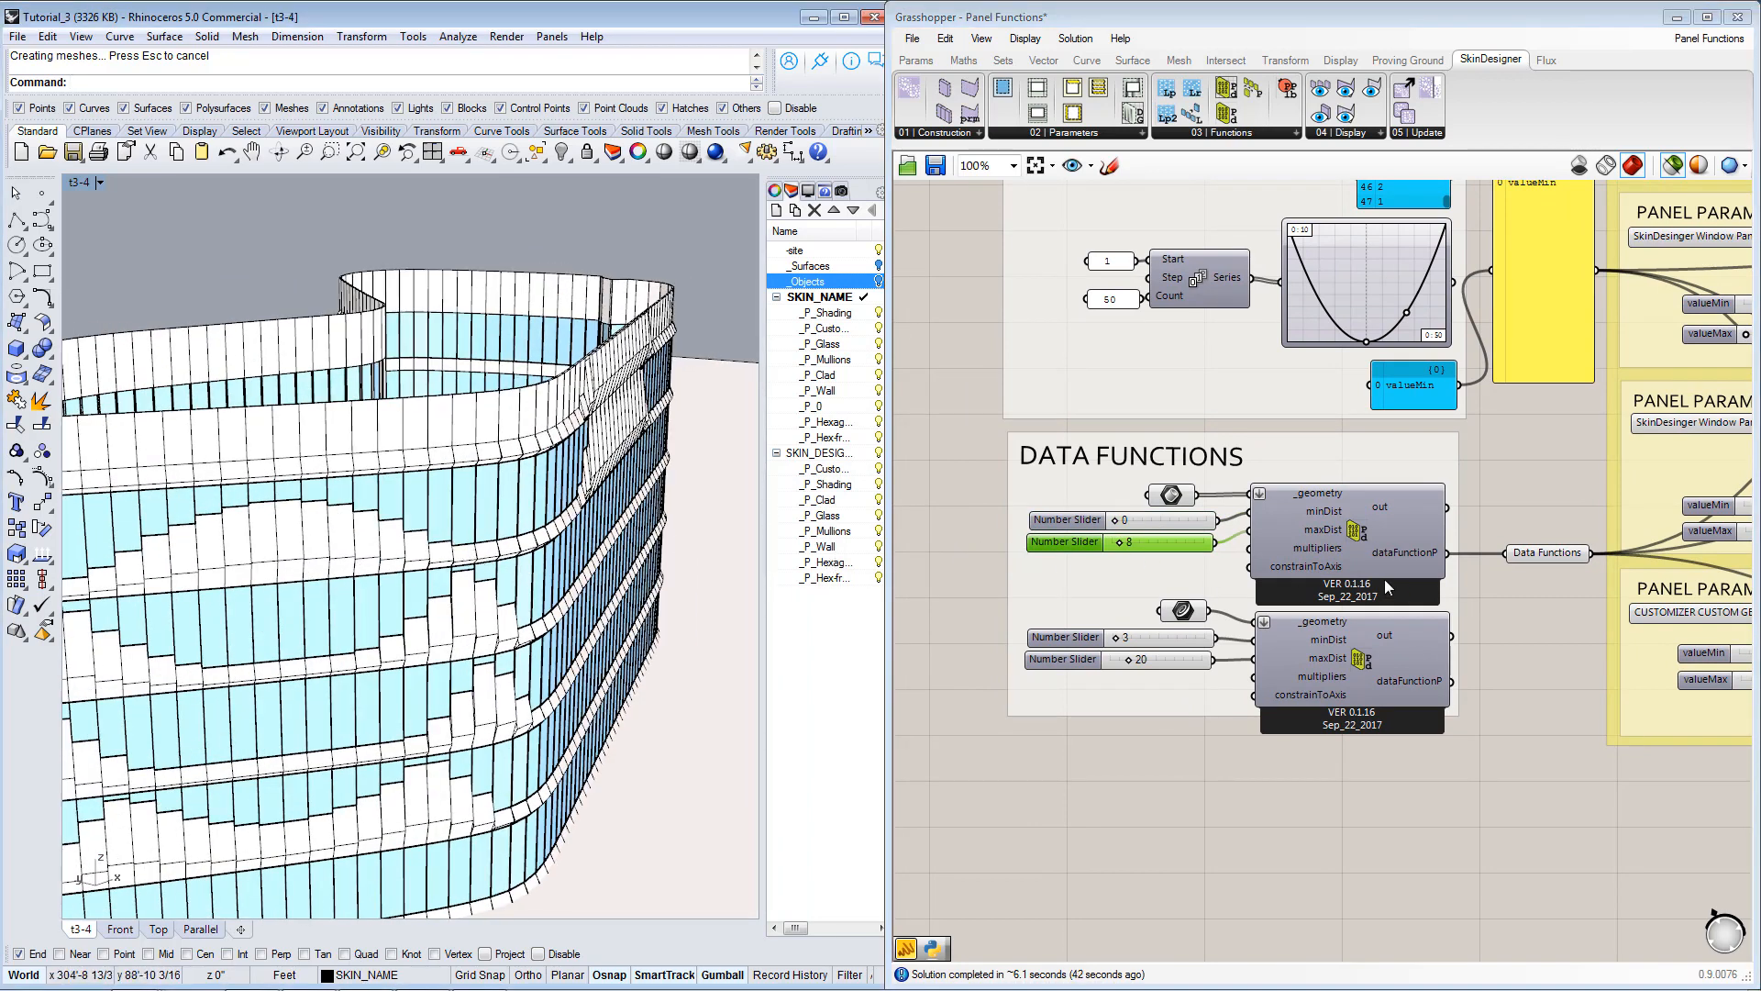
right_drag(1183, 578, 1110, 580)
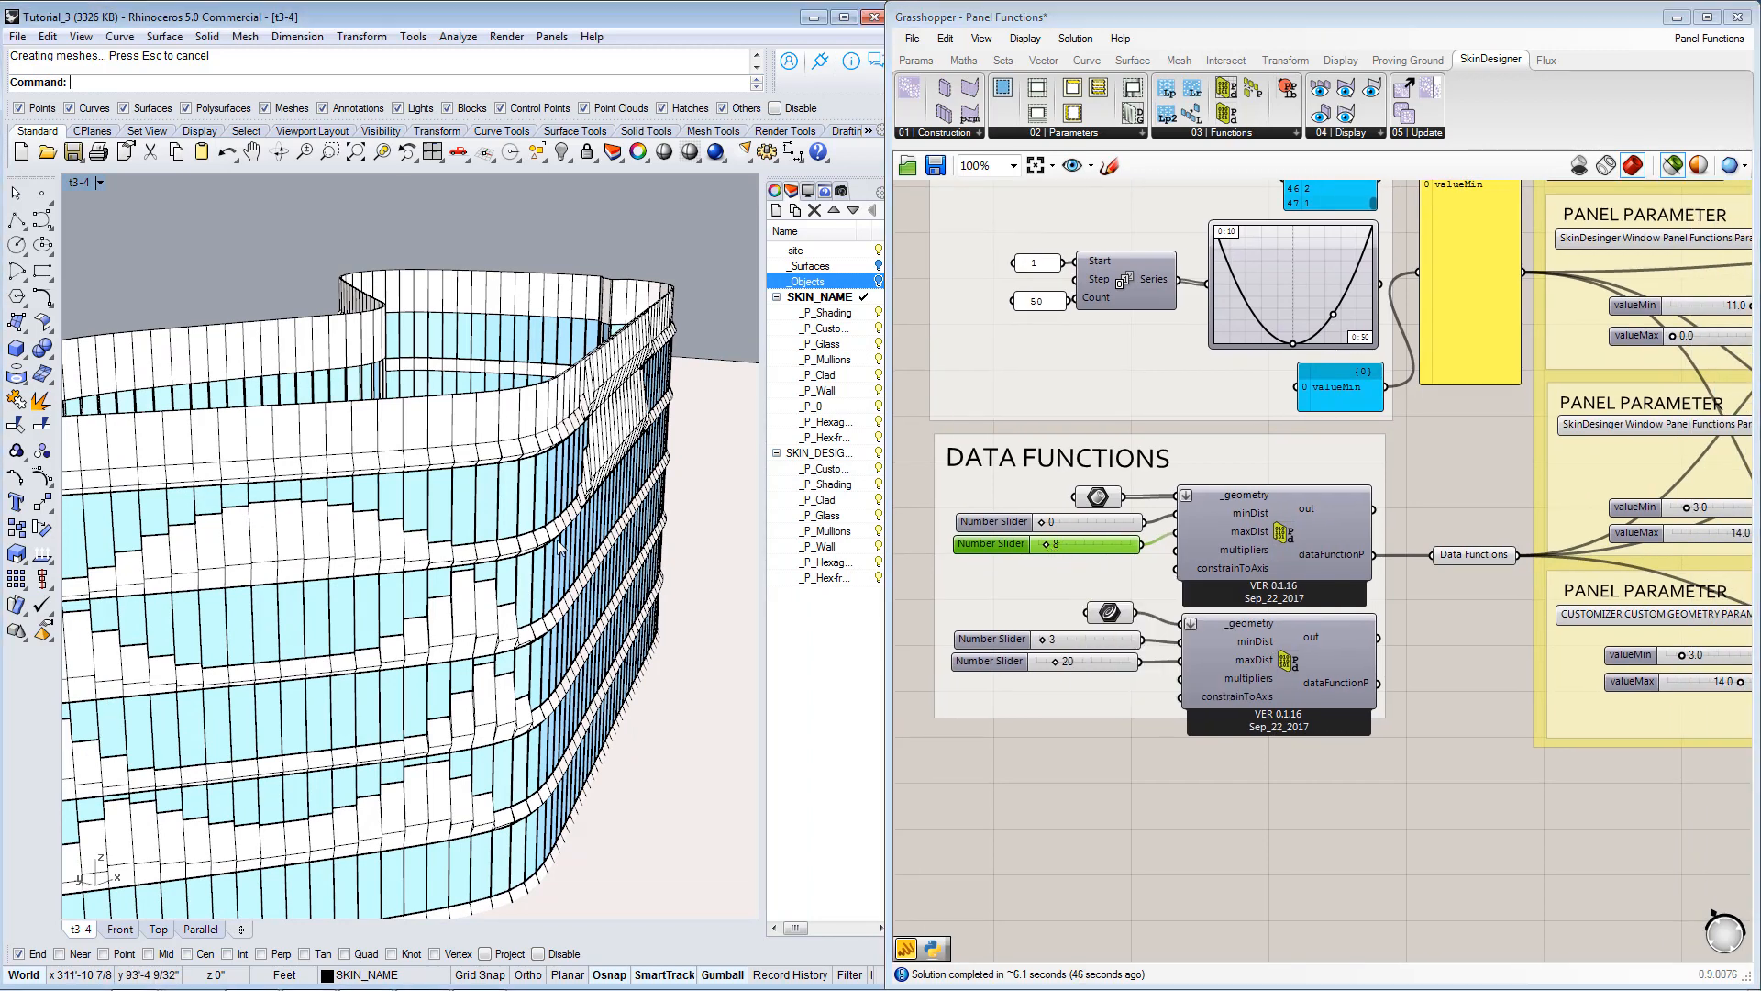
Highlight the geometry referenced by the upper proximity component on the whole building and turn on the _Objects layer.
right_drag(500, 515, 412, 587)
scroll(451, 551, down, 5)
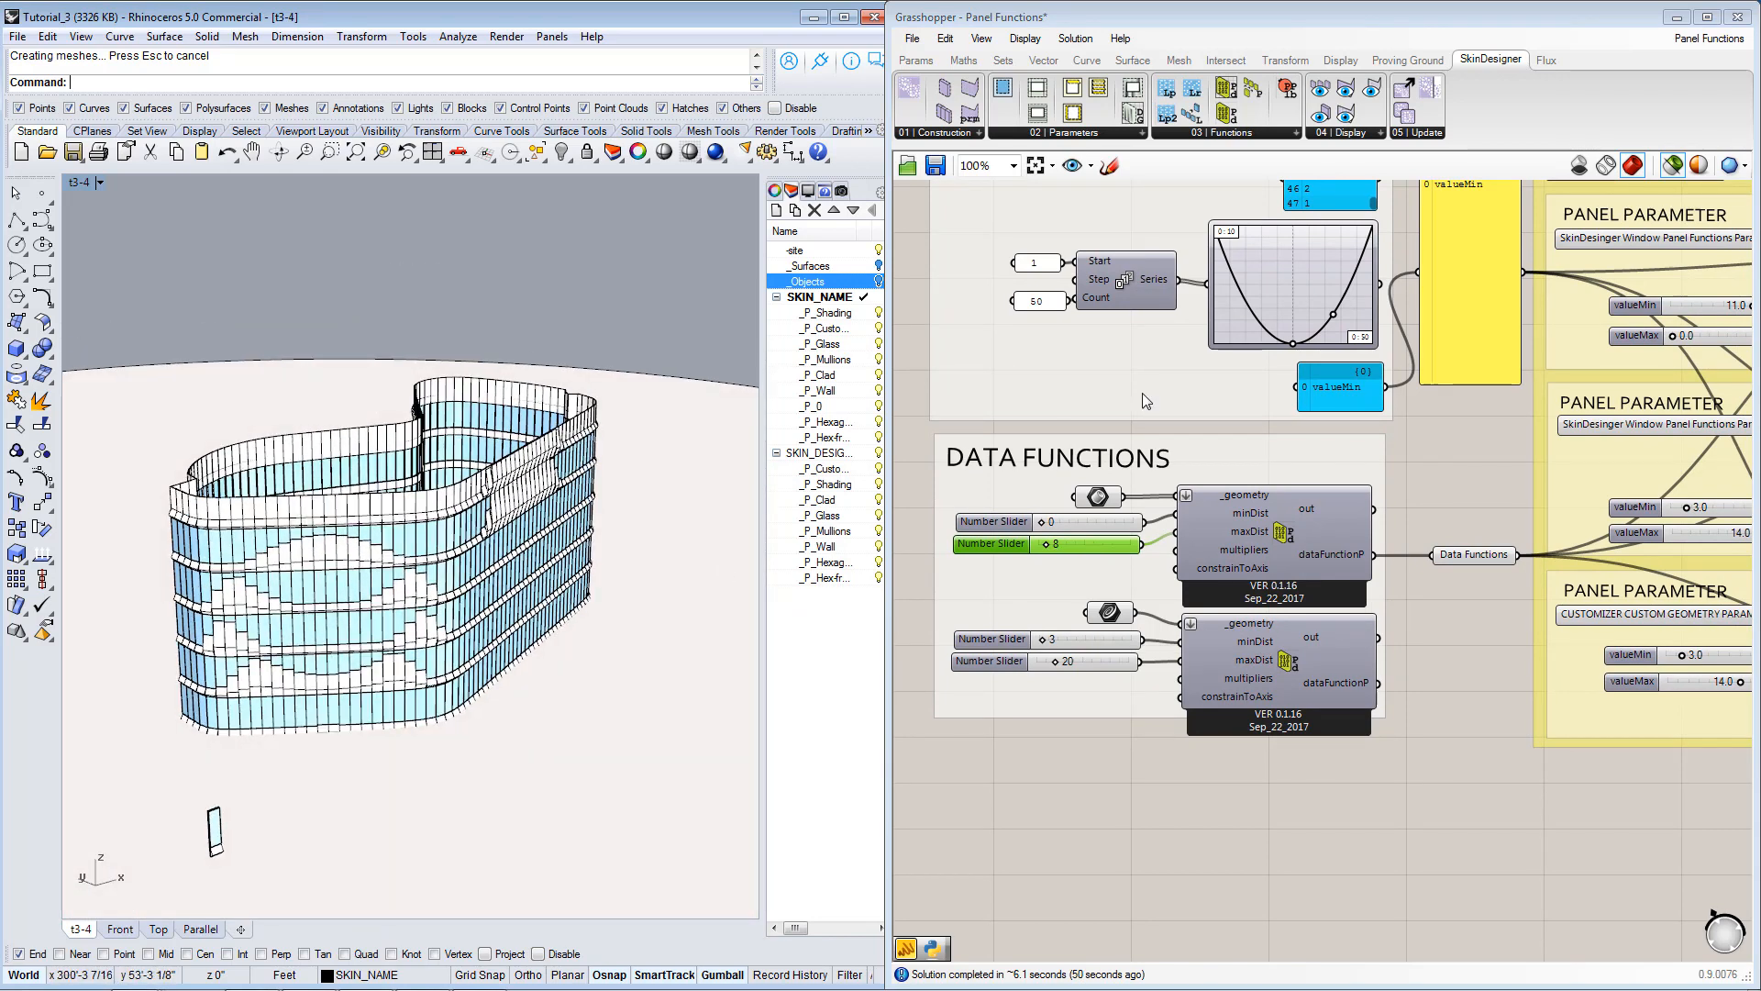
click(1099, 497)
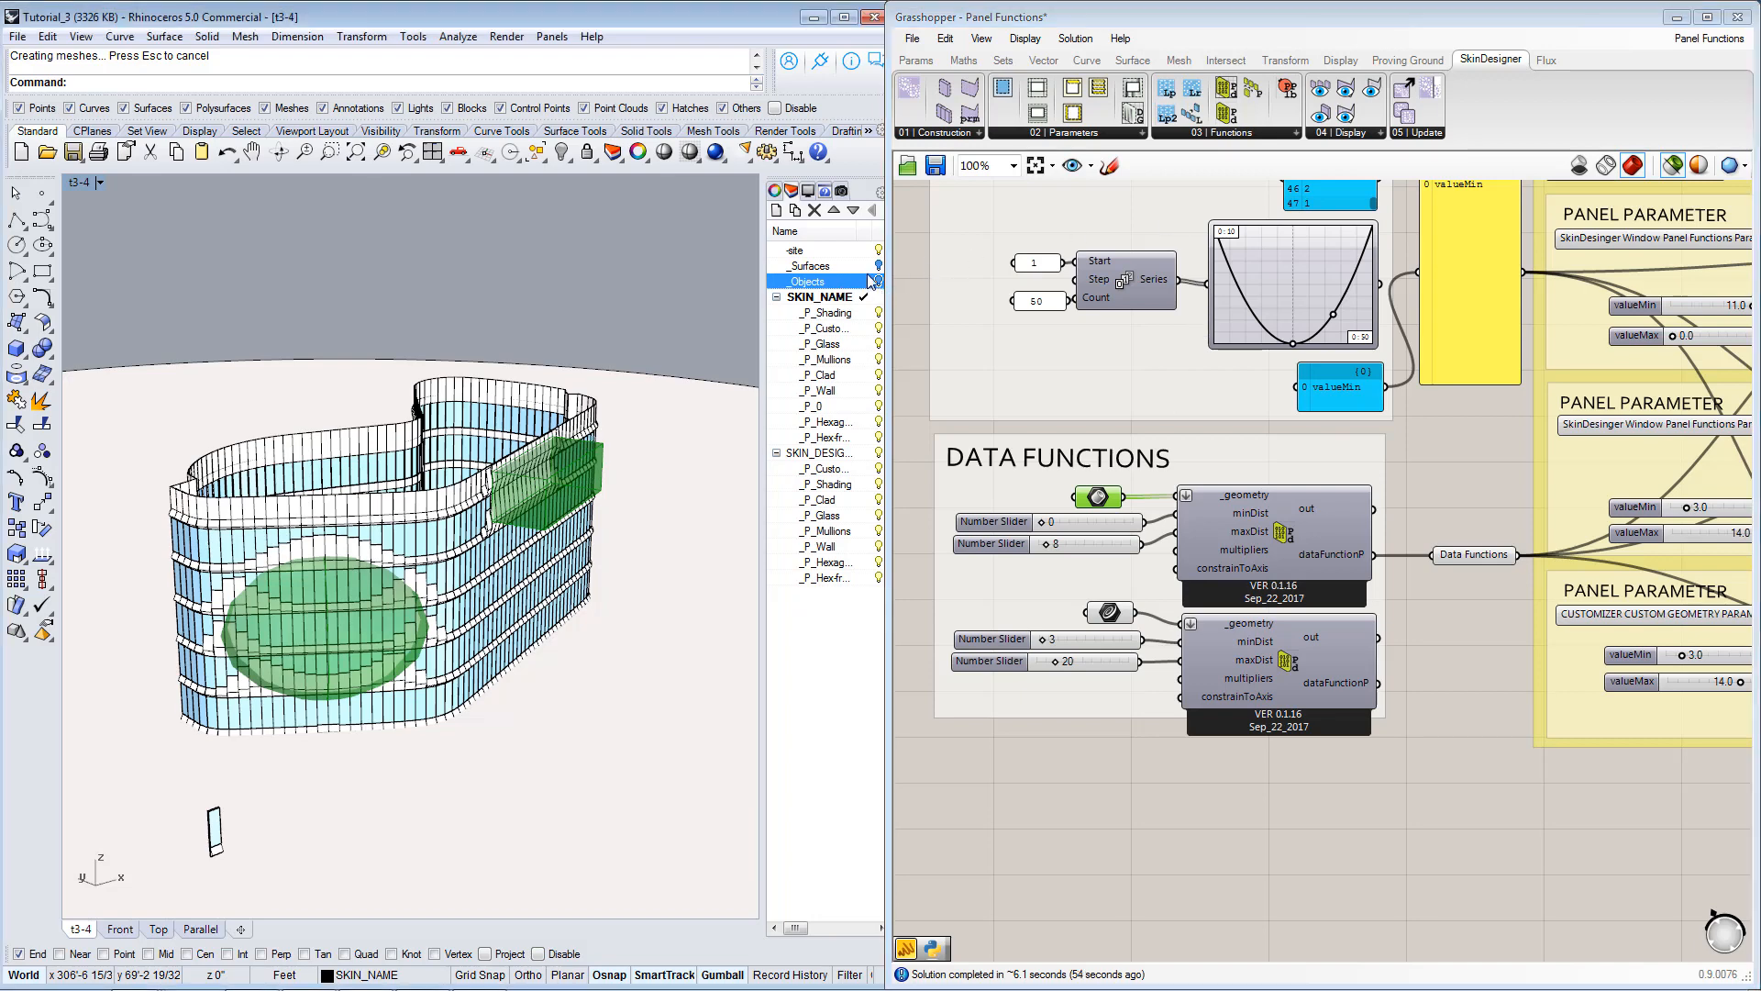
Select the ellipsoid in front of the facade's rounded end and move it sideways along its red axis toward the building corner.
click(409, 613)
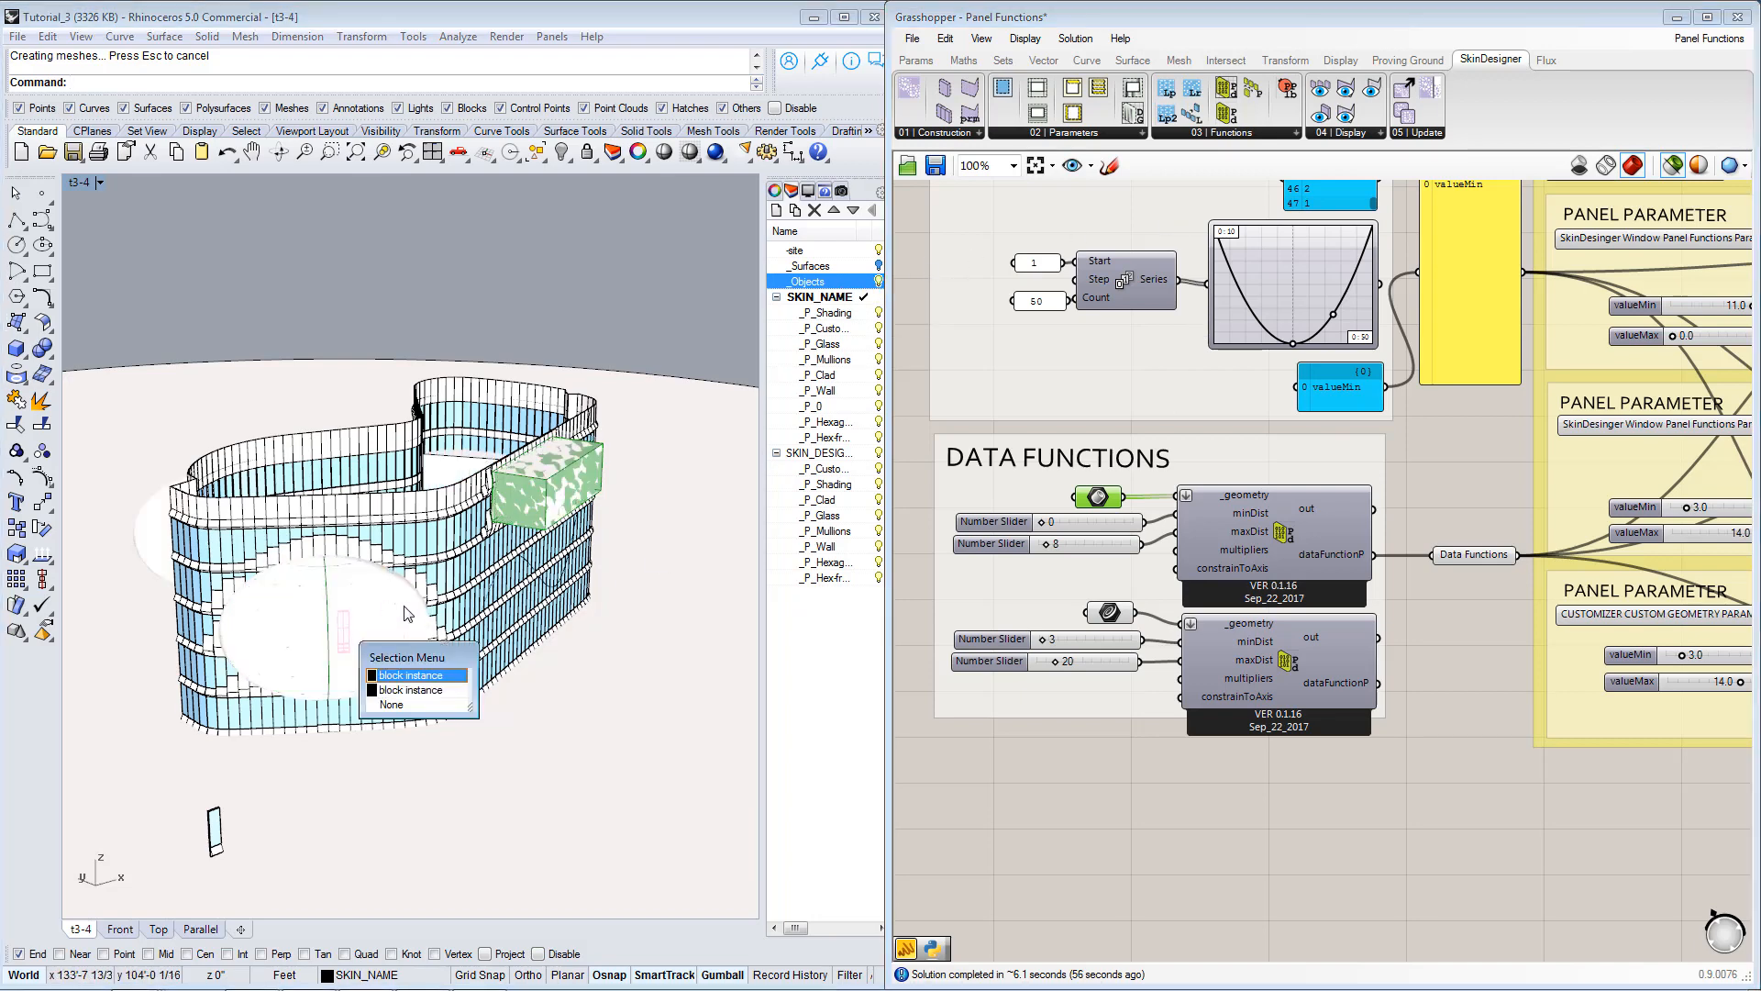
click(362, 641)
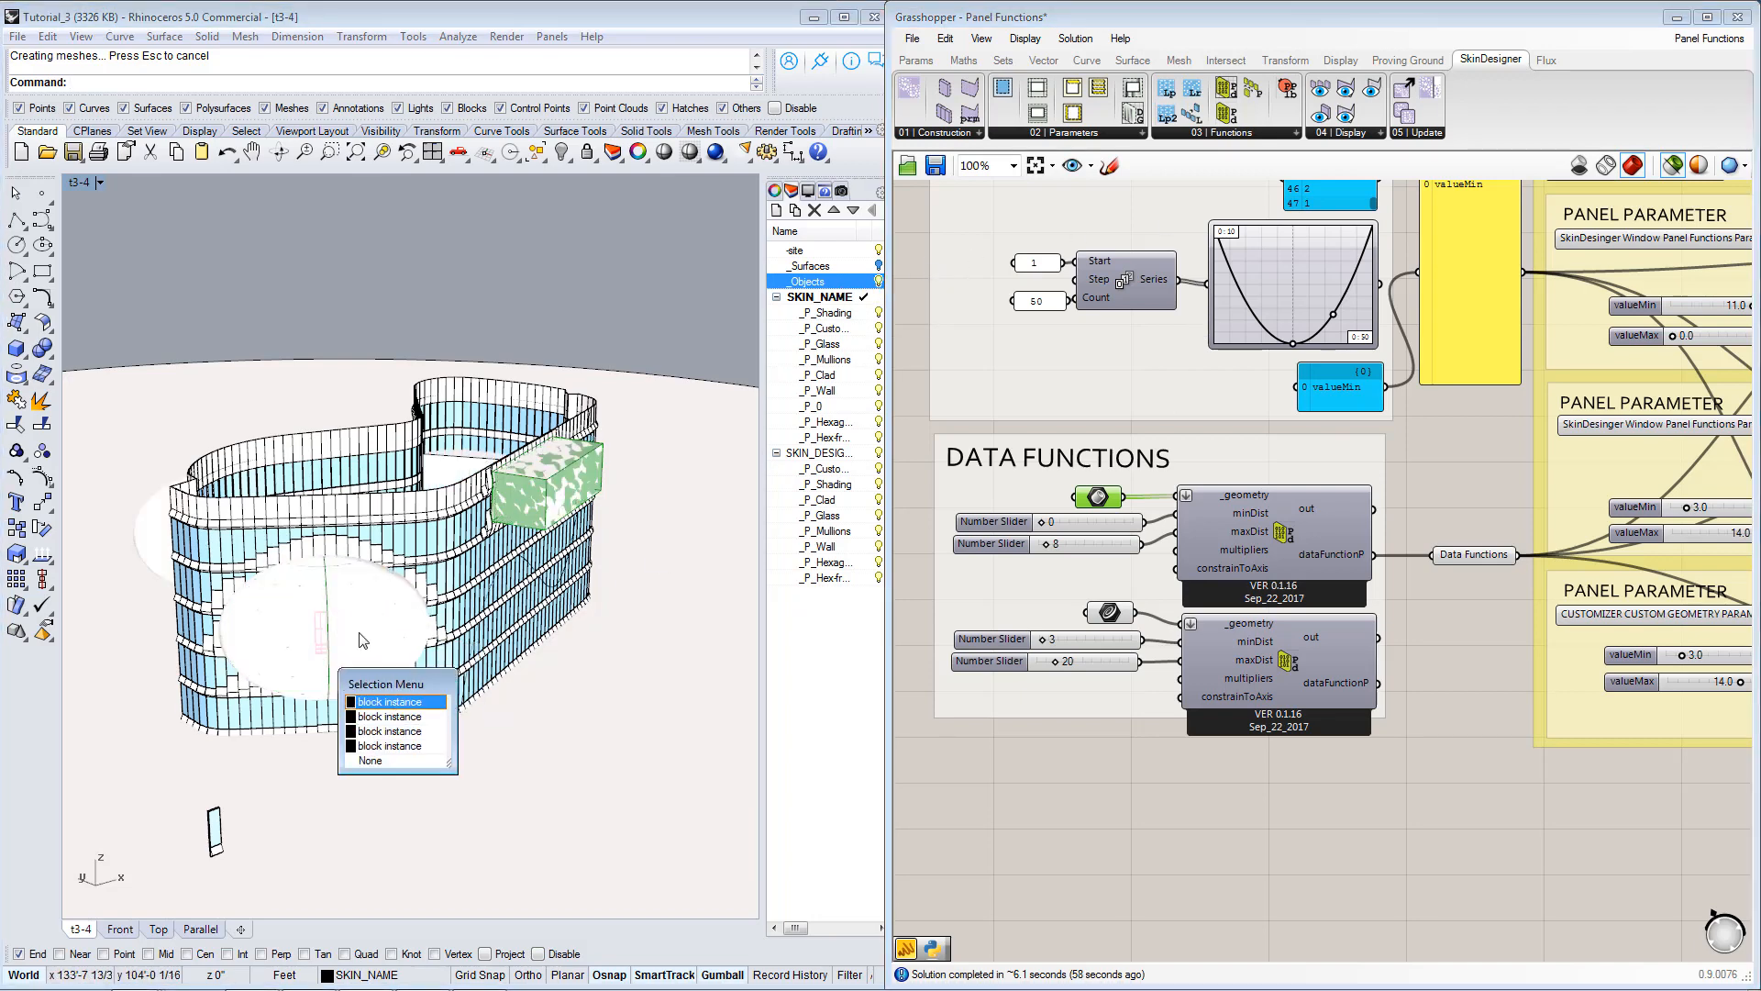
click(310, 327)
right_drag(446, 513, 564, 518)
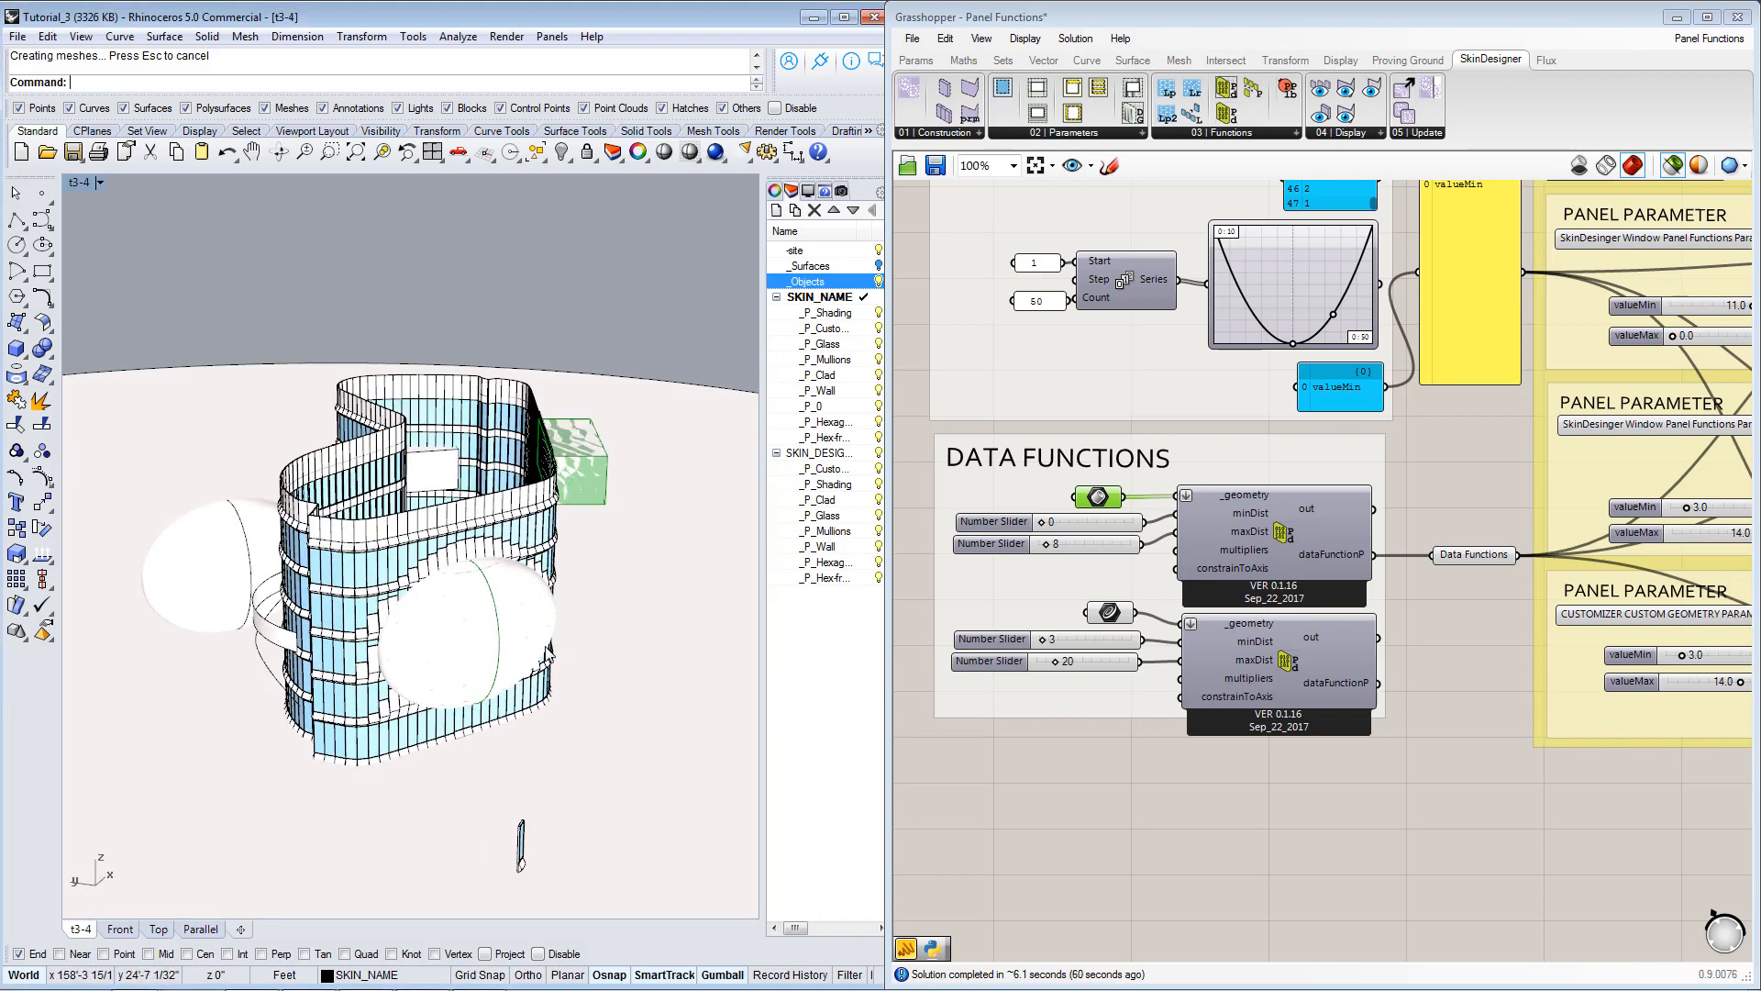
click(536, 641)
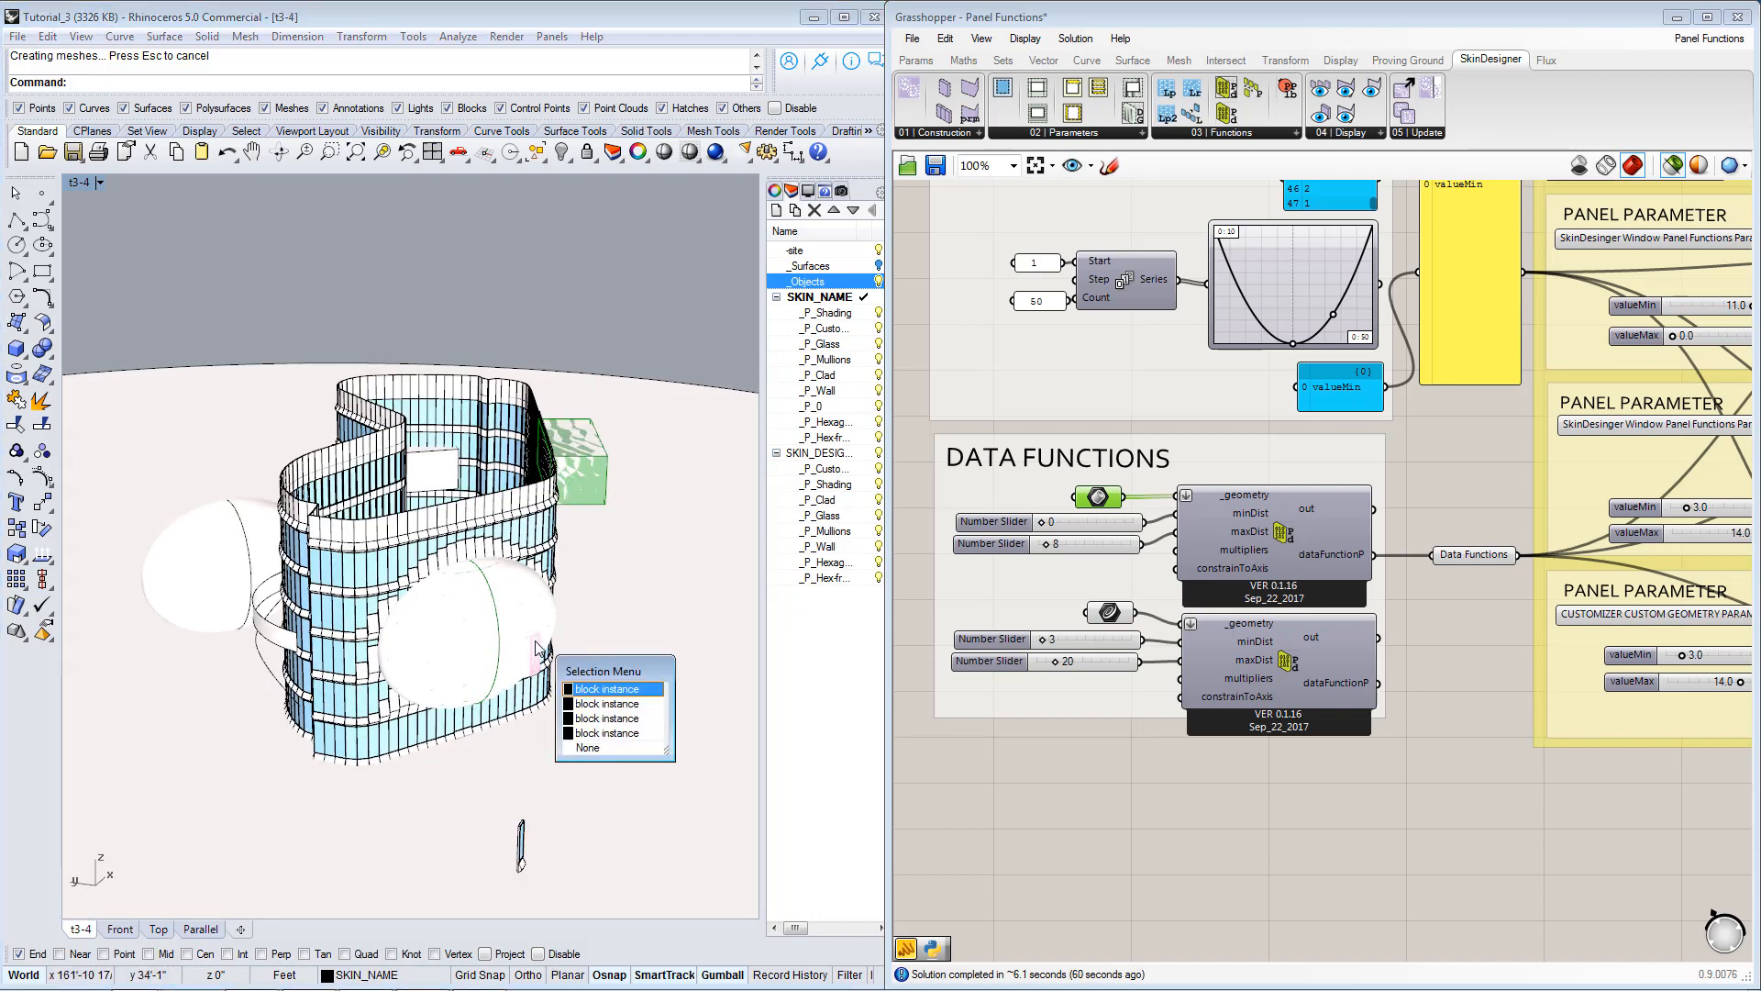
click(587, 748)
right_drag(587, 748, 613, 673)
click(642, 547)
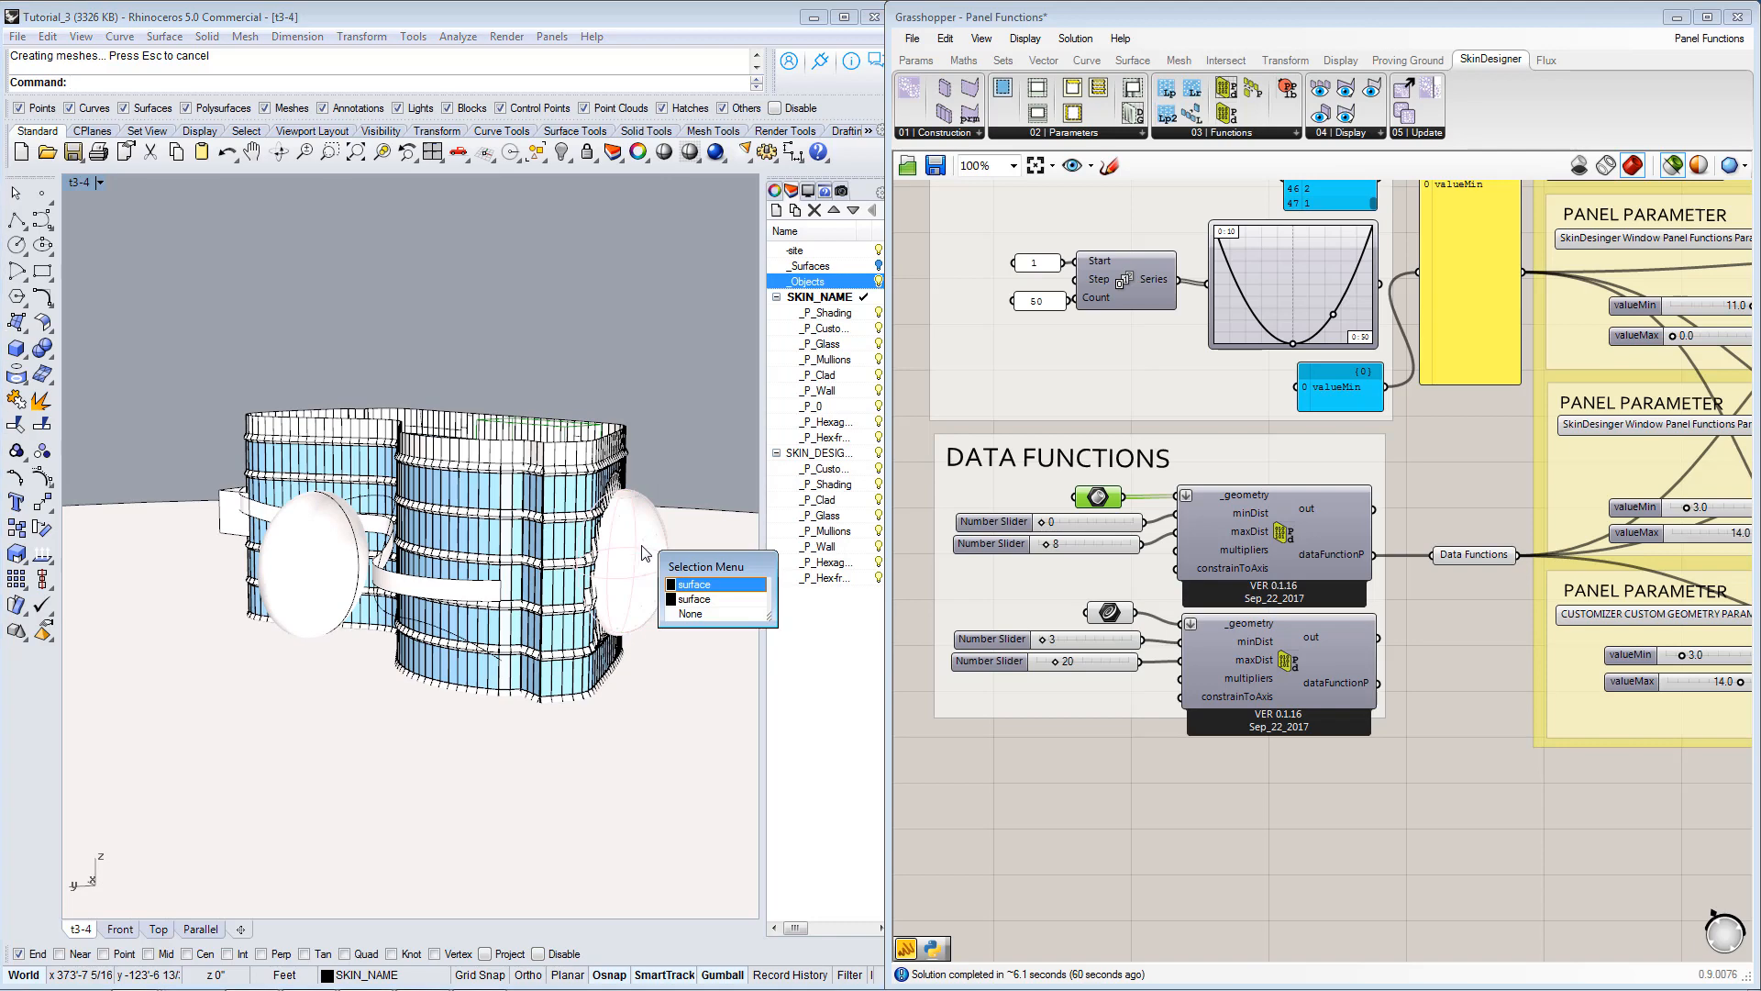
click(724, 584)
right_drag(646, 592, 472, 706)
scroll(472, 706, up, 5)
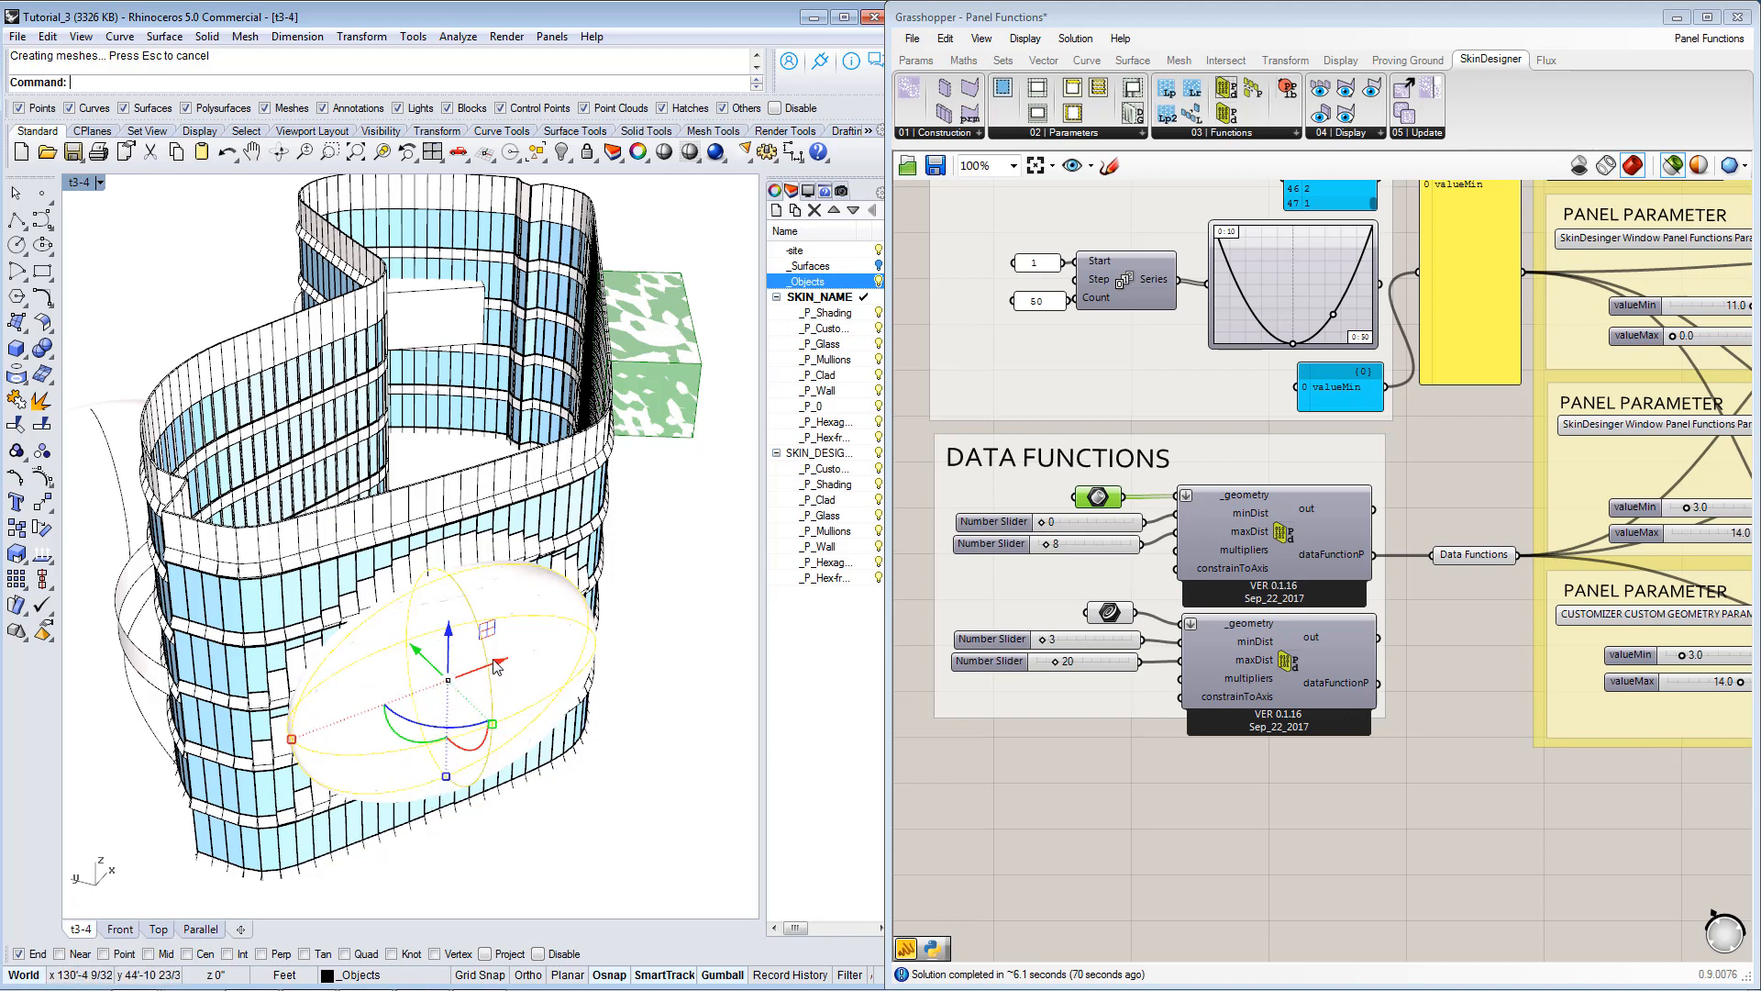
drag(495, 666, 646, 745)
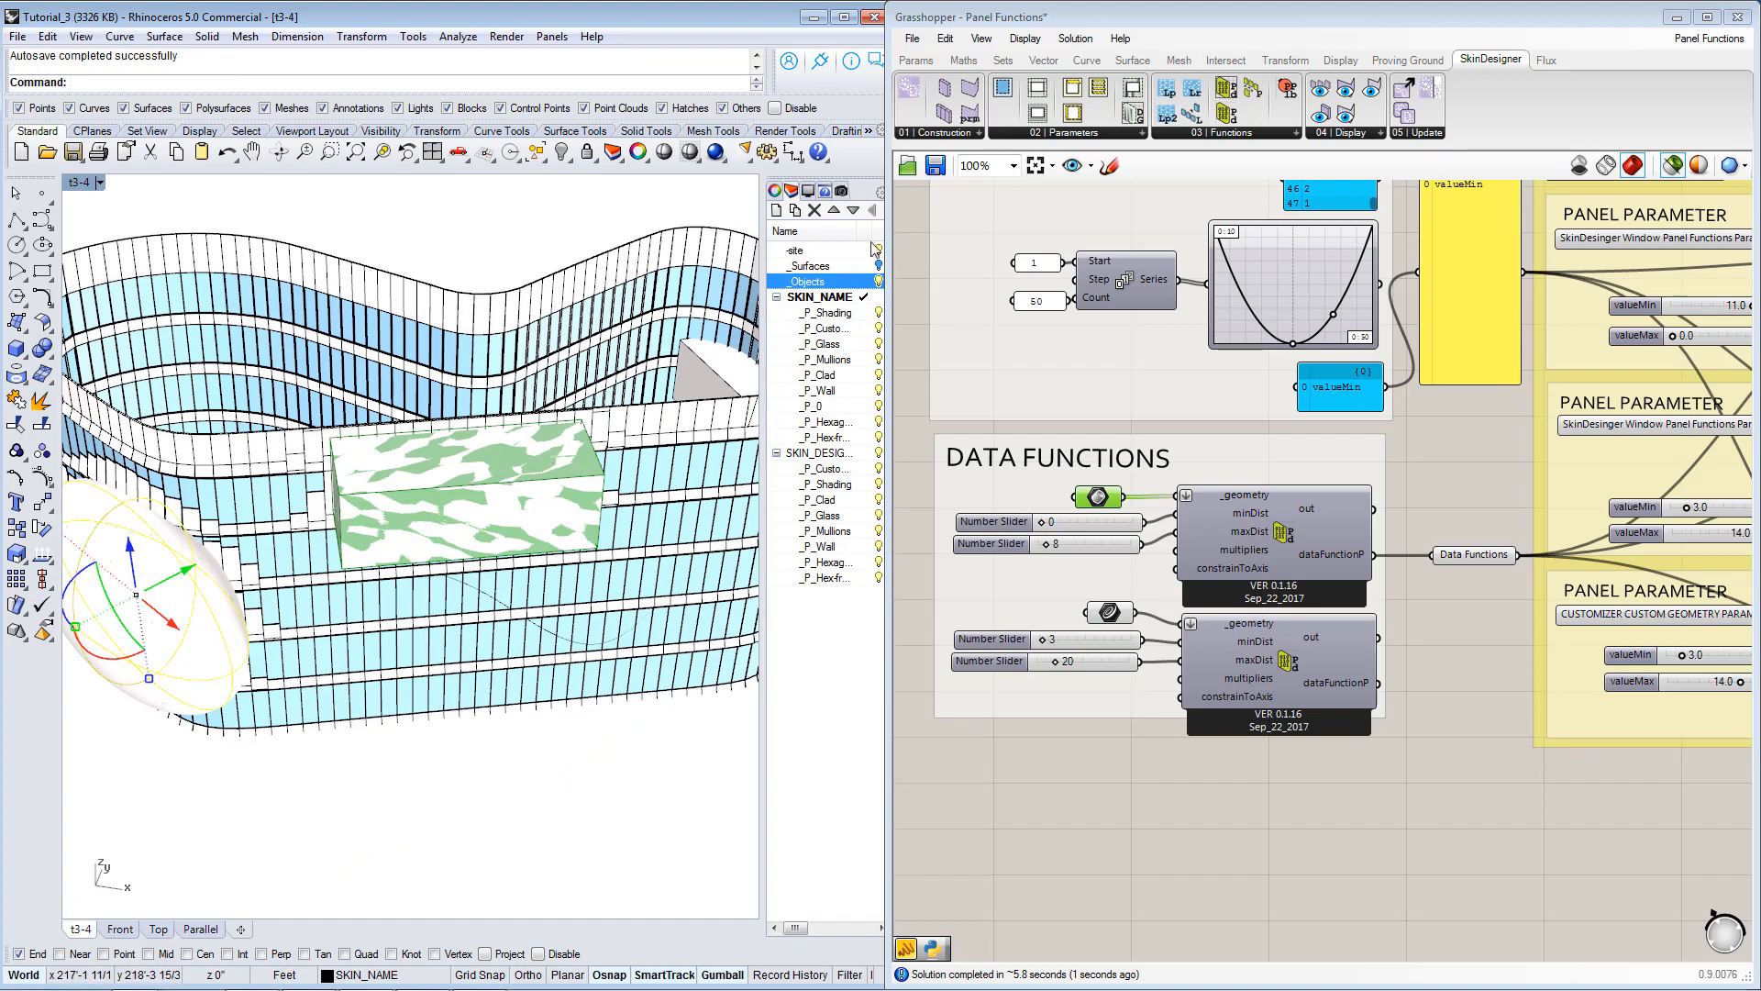
Hide the _Objects layer, clear the geometry highlight and view the regenerated panel pattern around the ellipsoid and box positions.
click(879, 283)
right_drag(330, 650, 532, 607)
scroll(442, 602, down, 5)
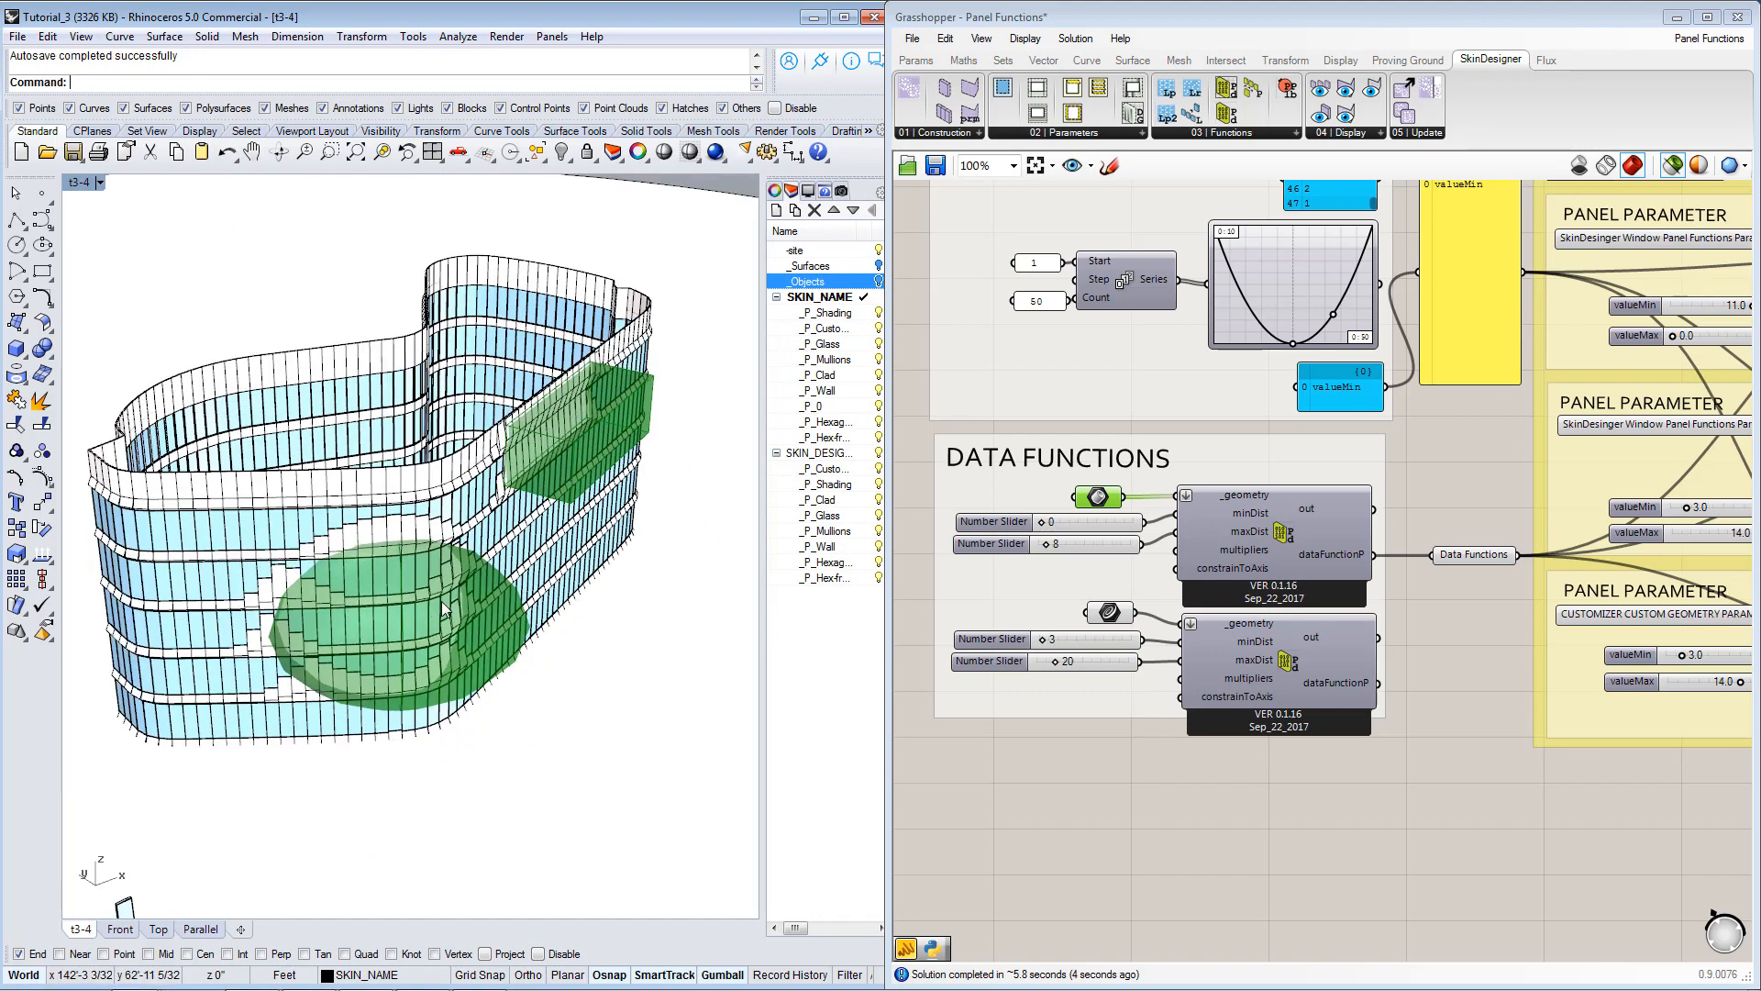
right_drag(539, 675, 653, 203)
click(1104, 840)
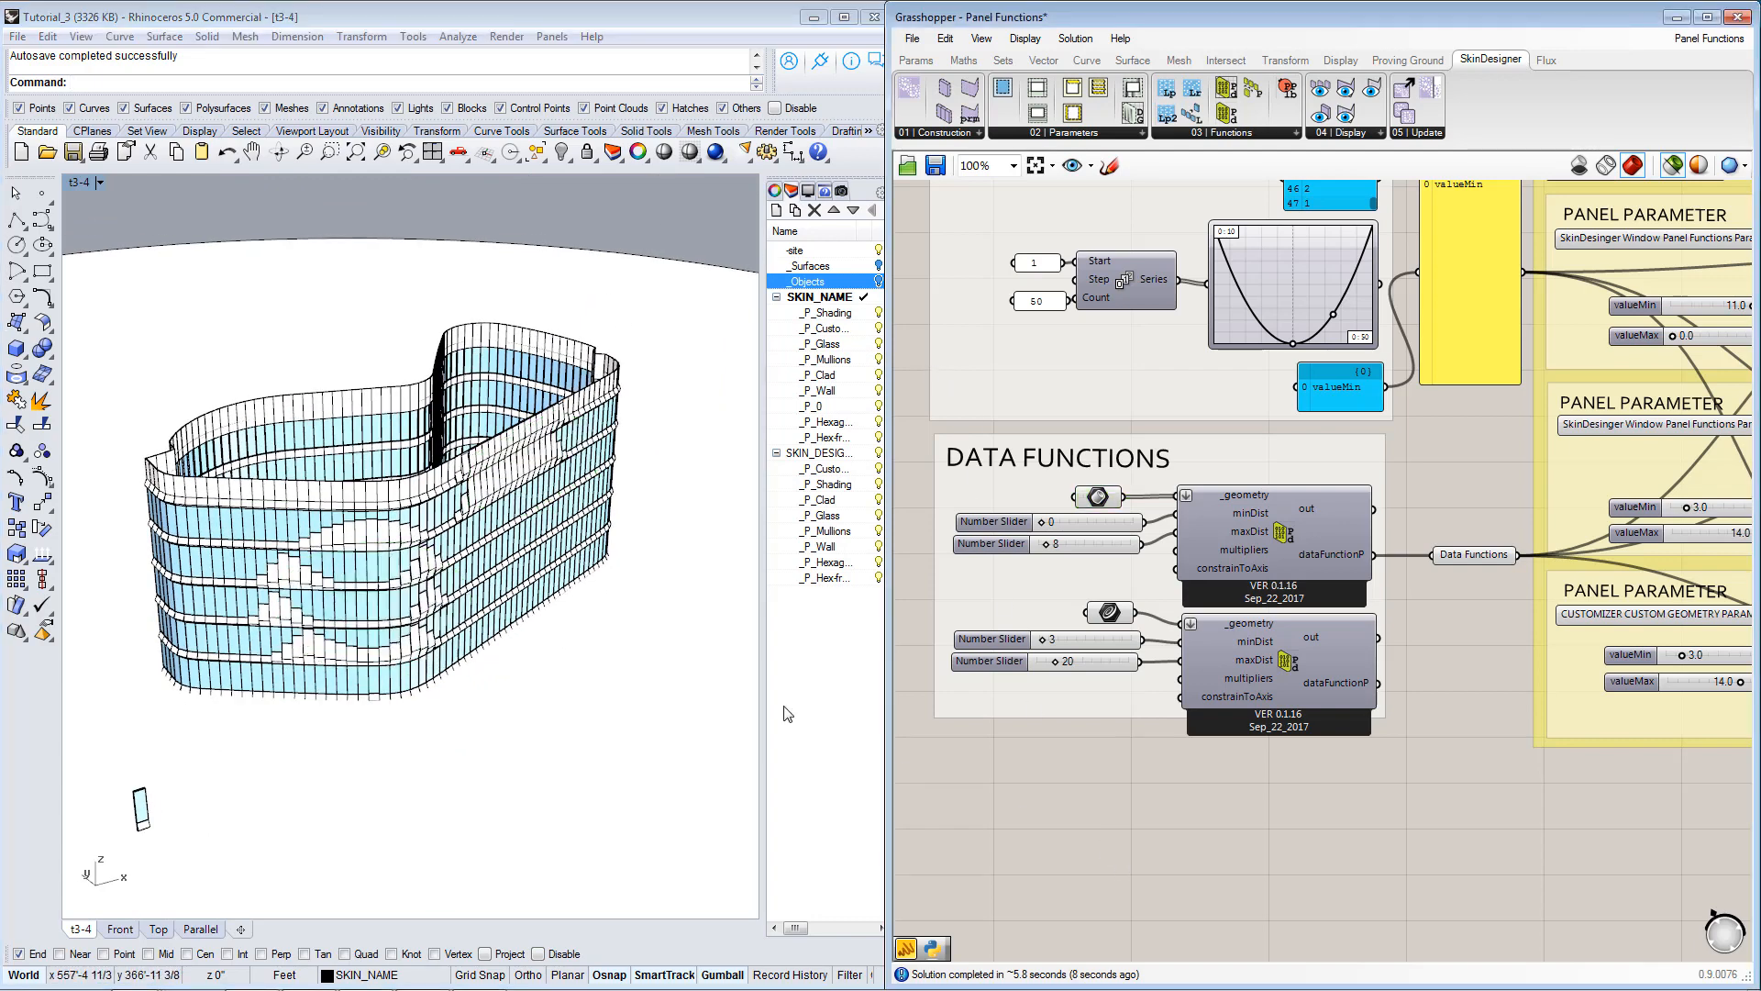
right_drag(541, 715, 542, 705)
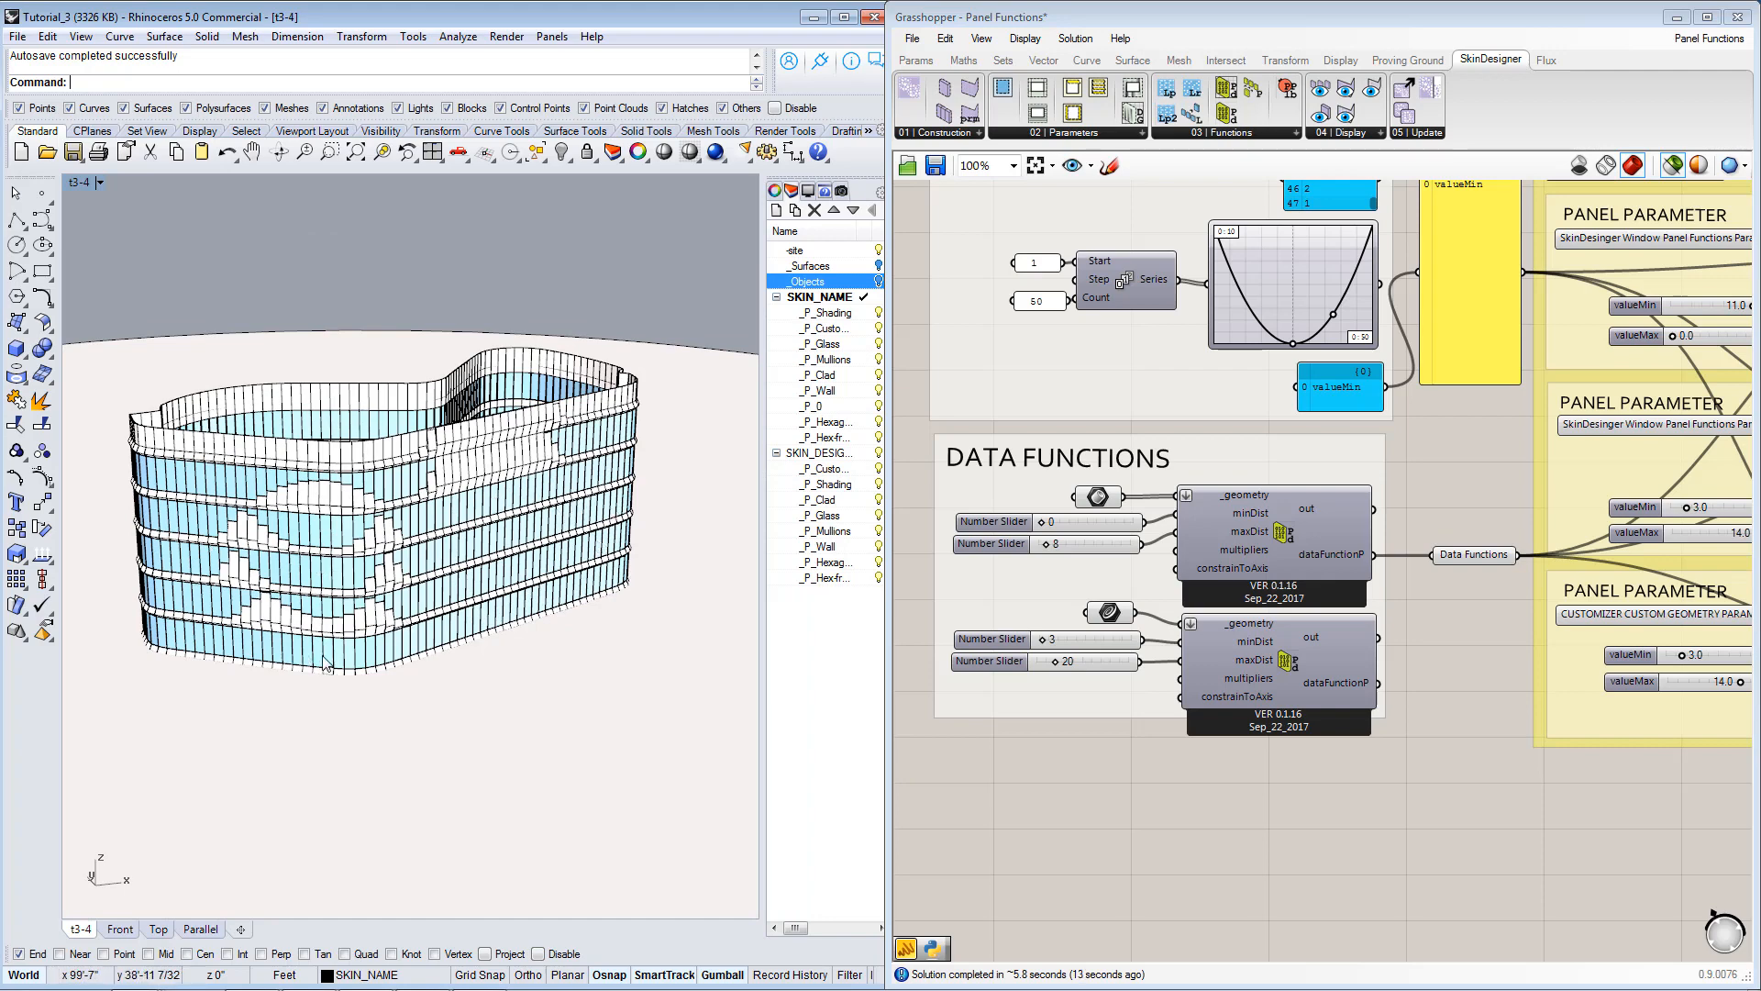
right_drag(261, 649, 200, 671)
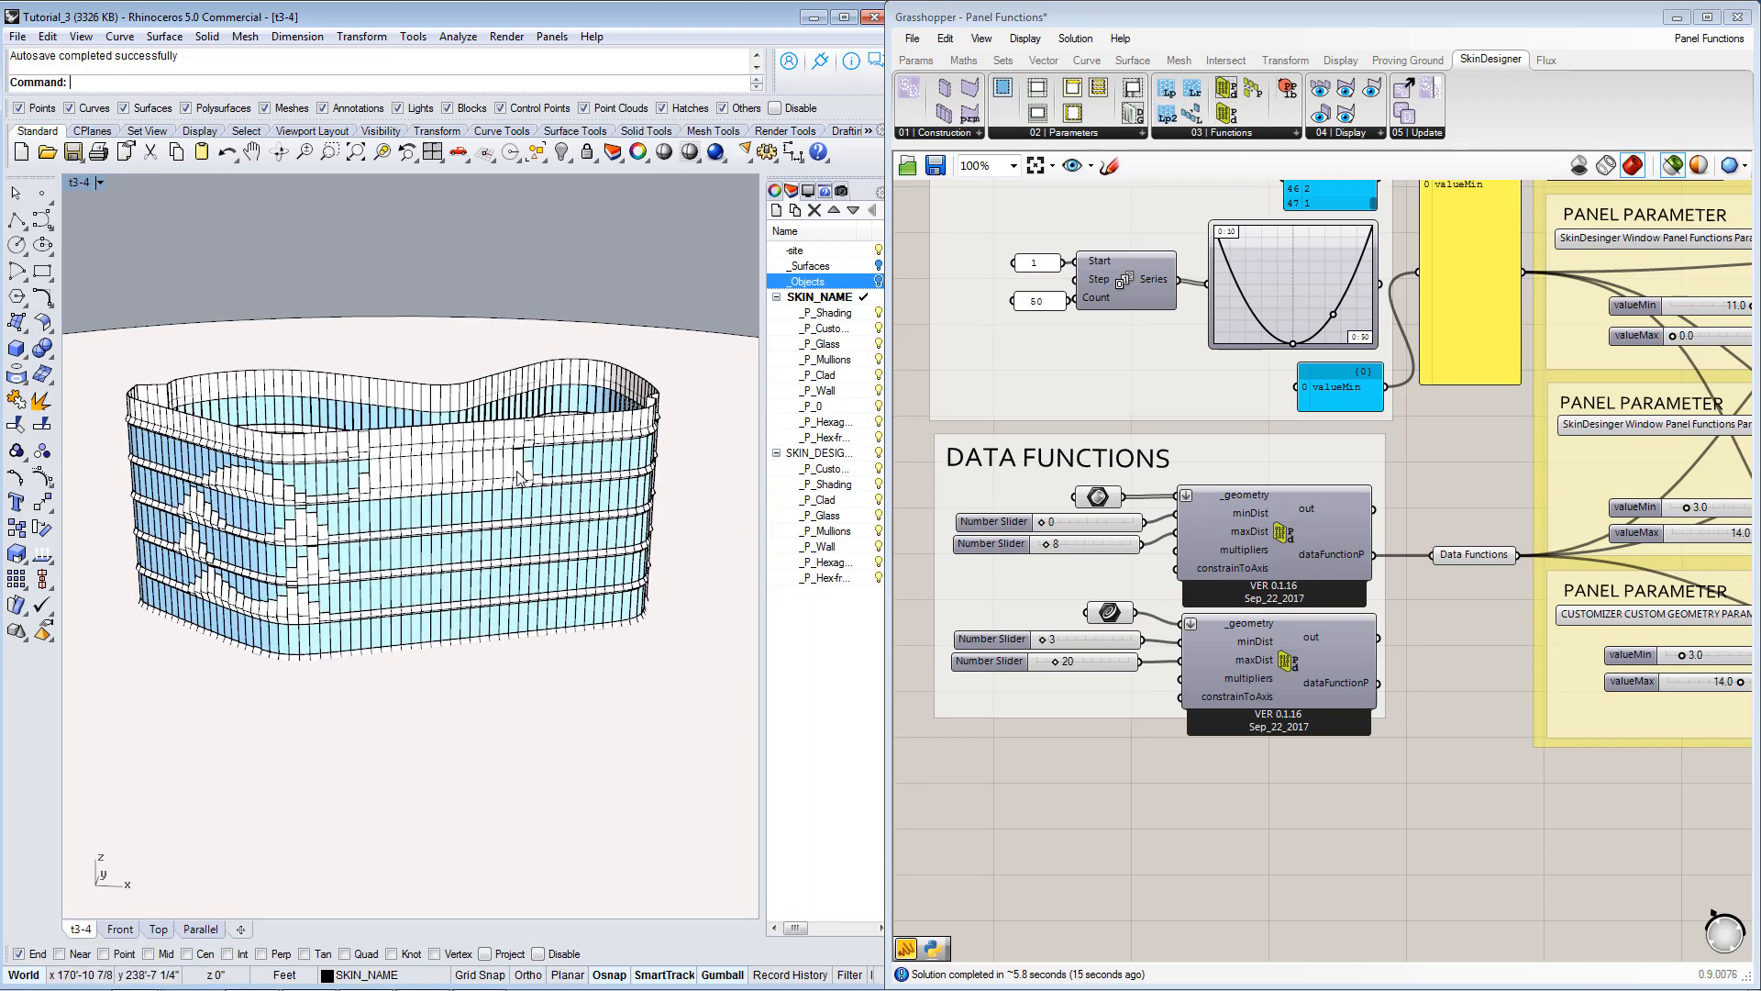
right_drag(381, 632, 384, 634)
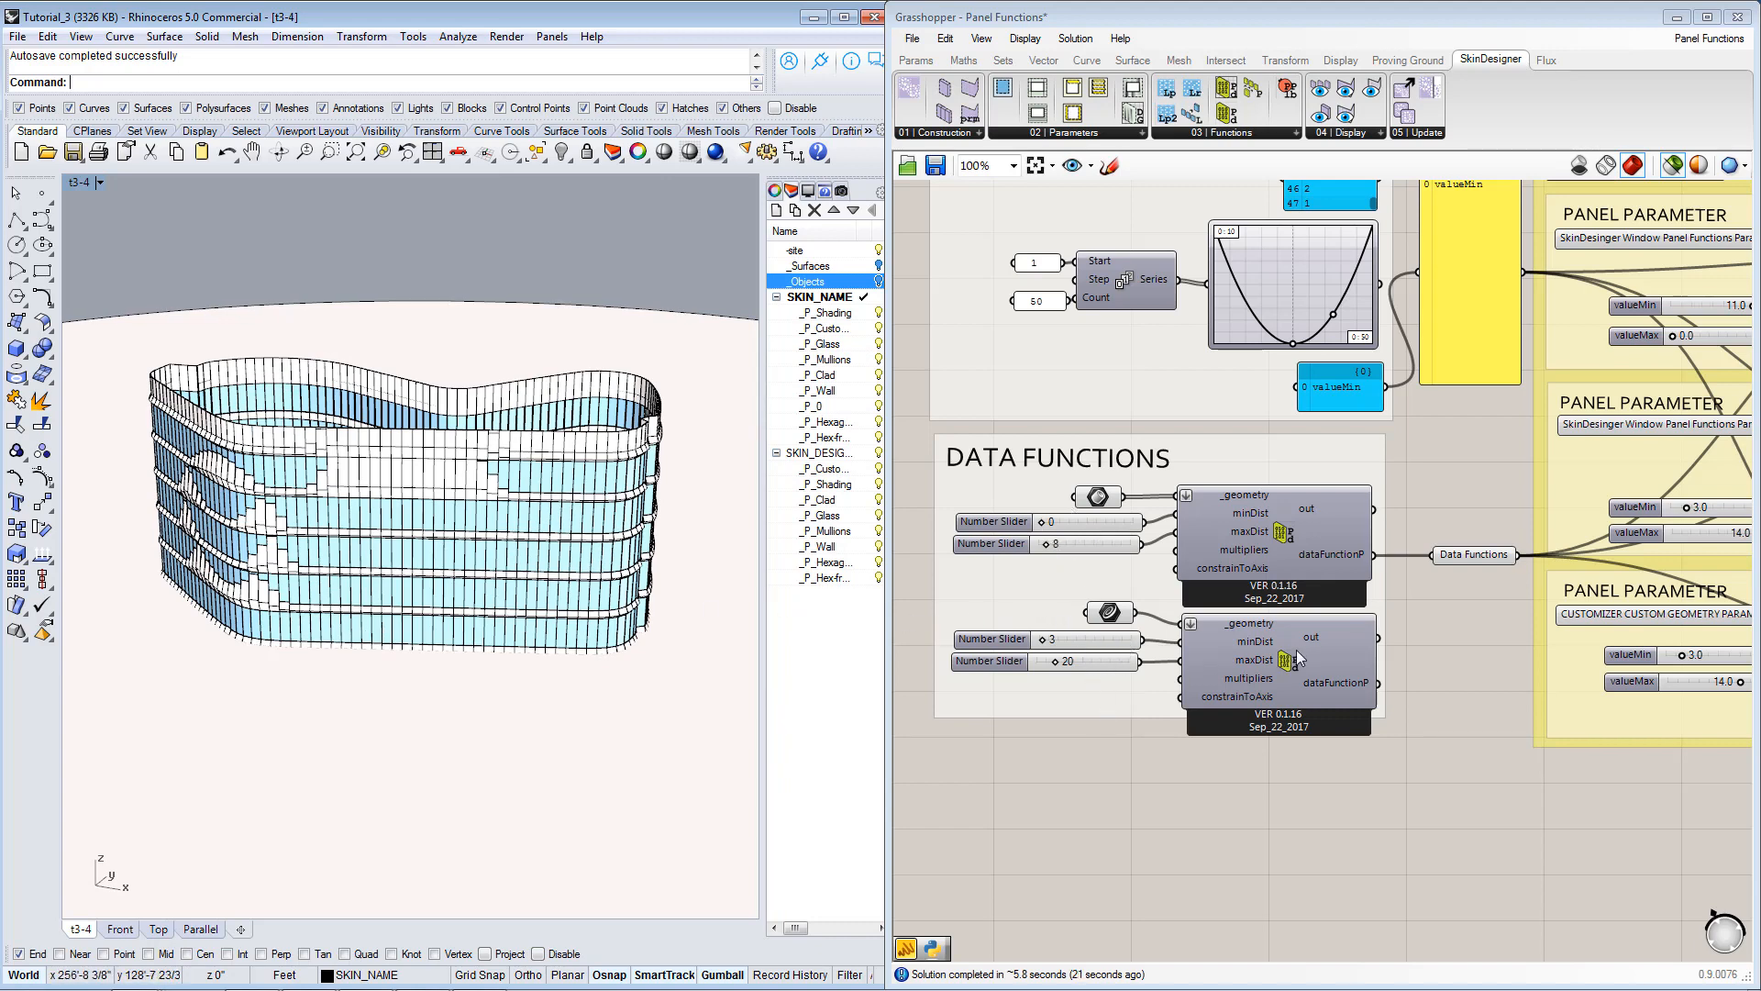
Highlight the lower proximity component's referenced curve and add its dataFunctionP output to the Data Functions relay alongside the upper one.
click(1107, 613)
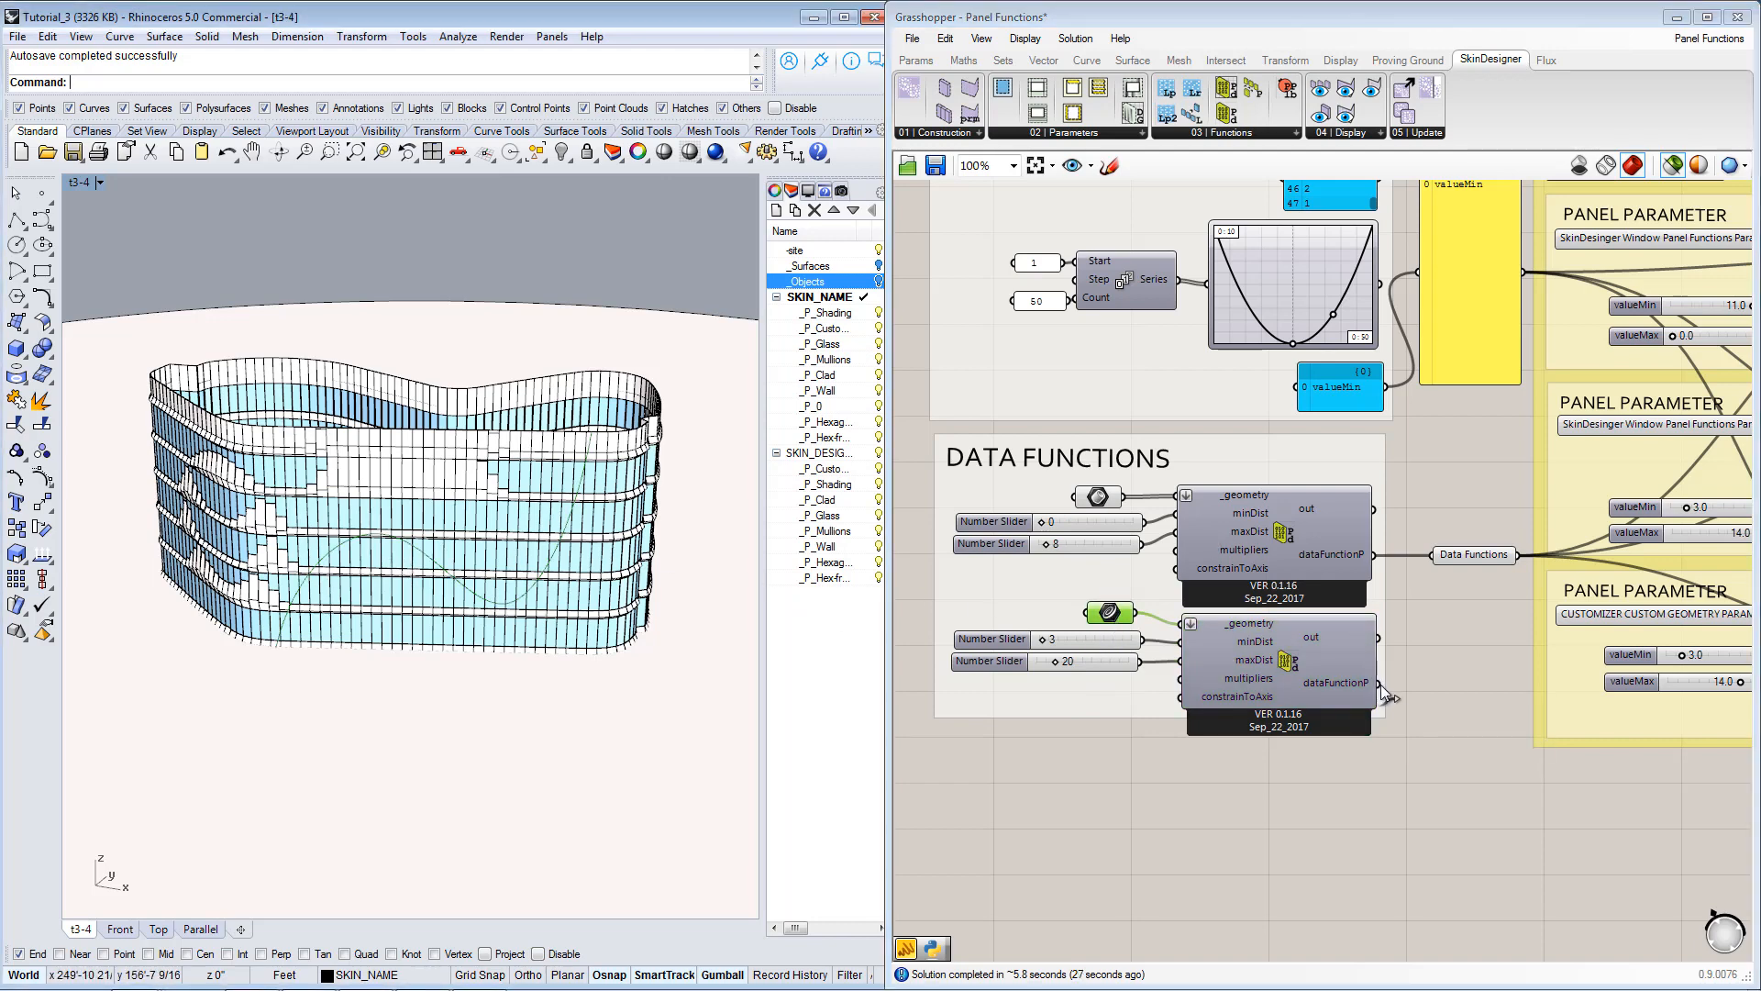
drag(1378, 682, 1437, 555)
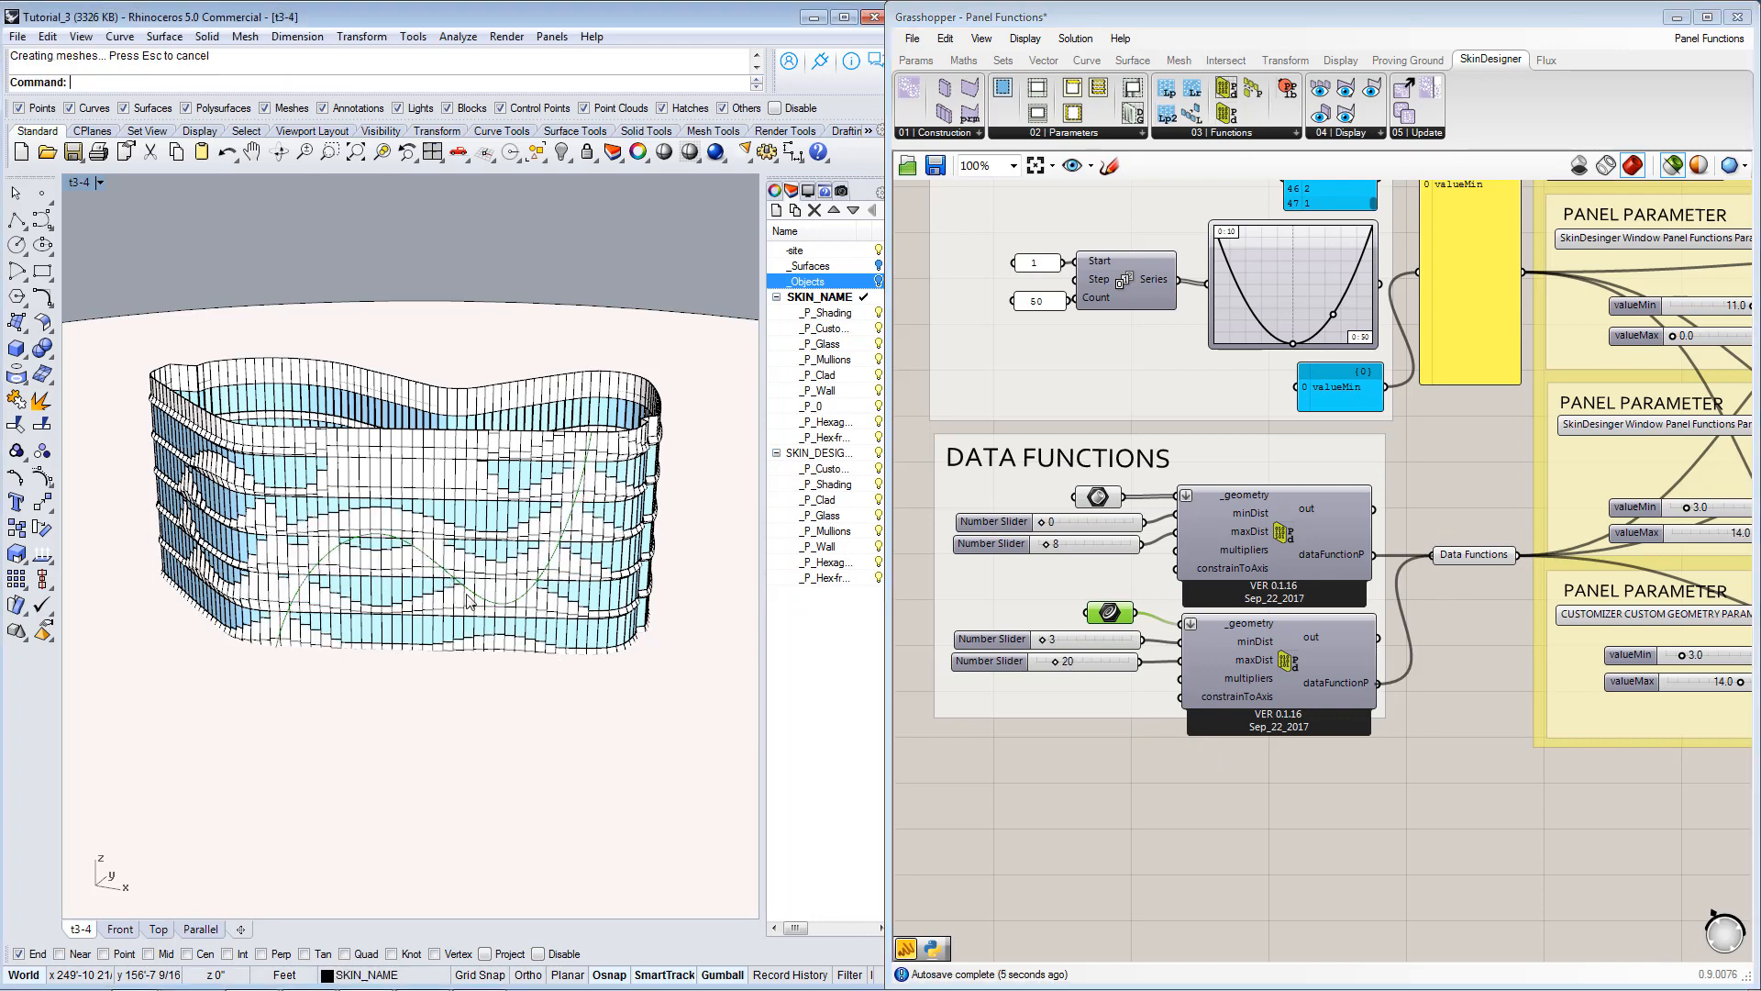
right_drag(449, 598, 521, 596)
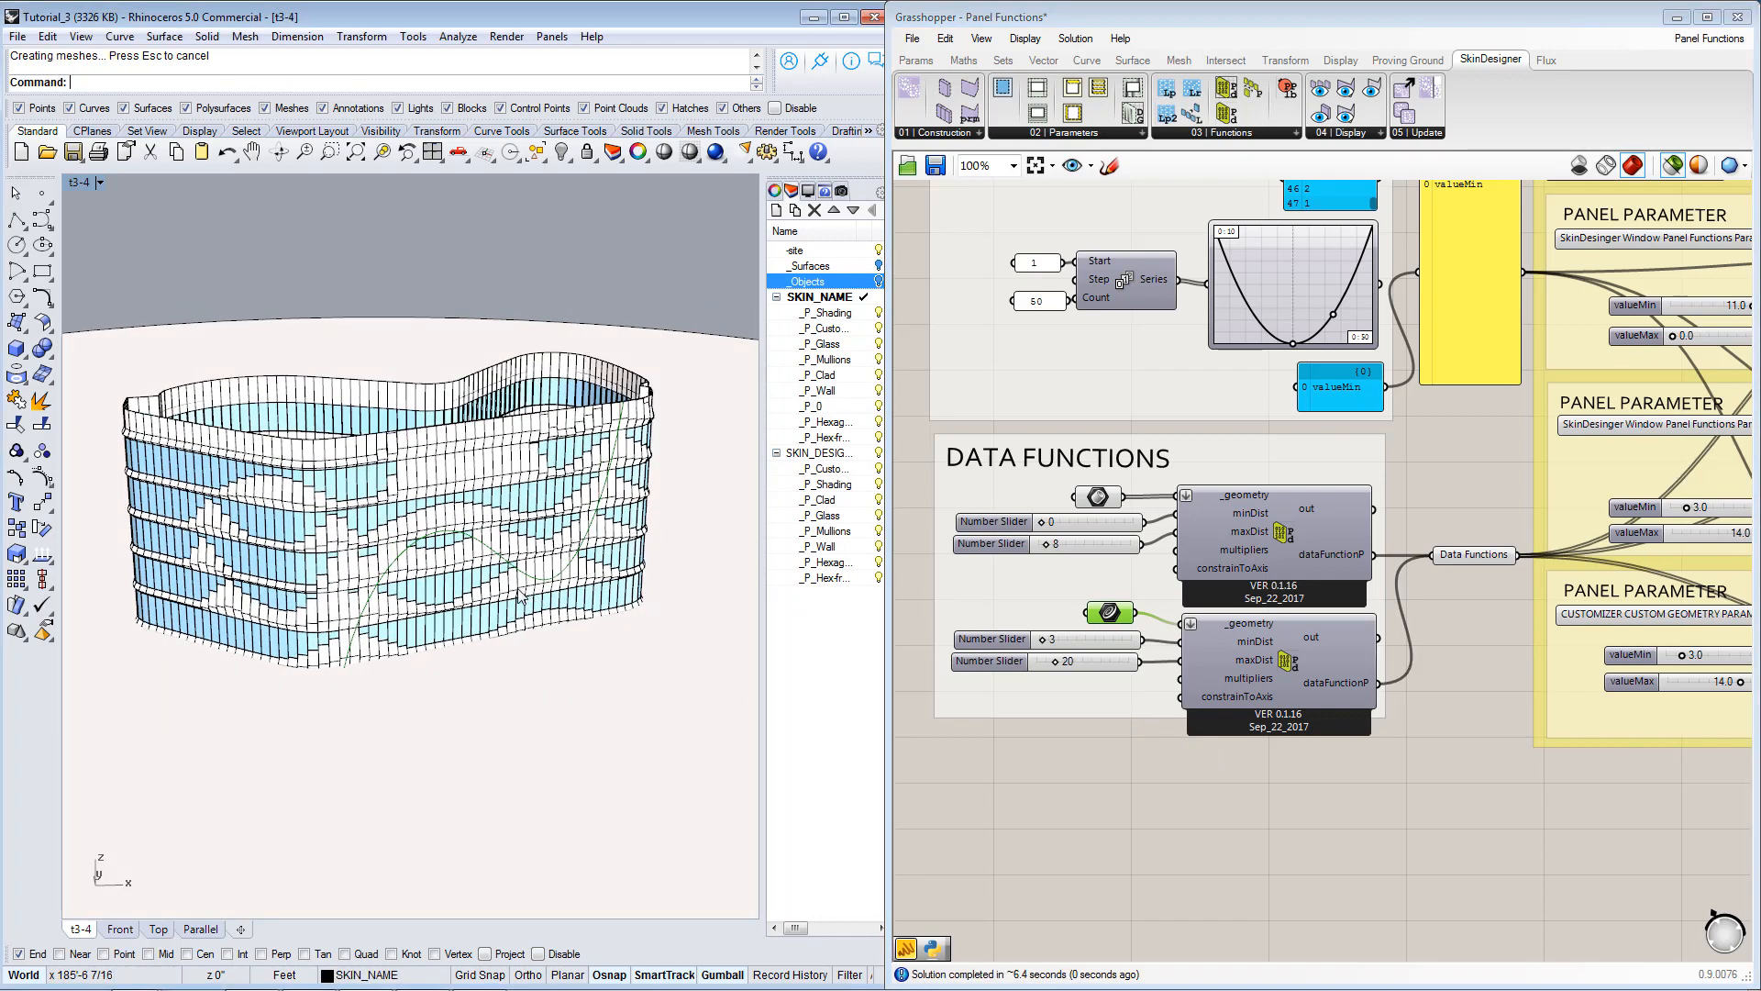
scroll(521, 595, up, 4)
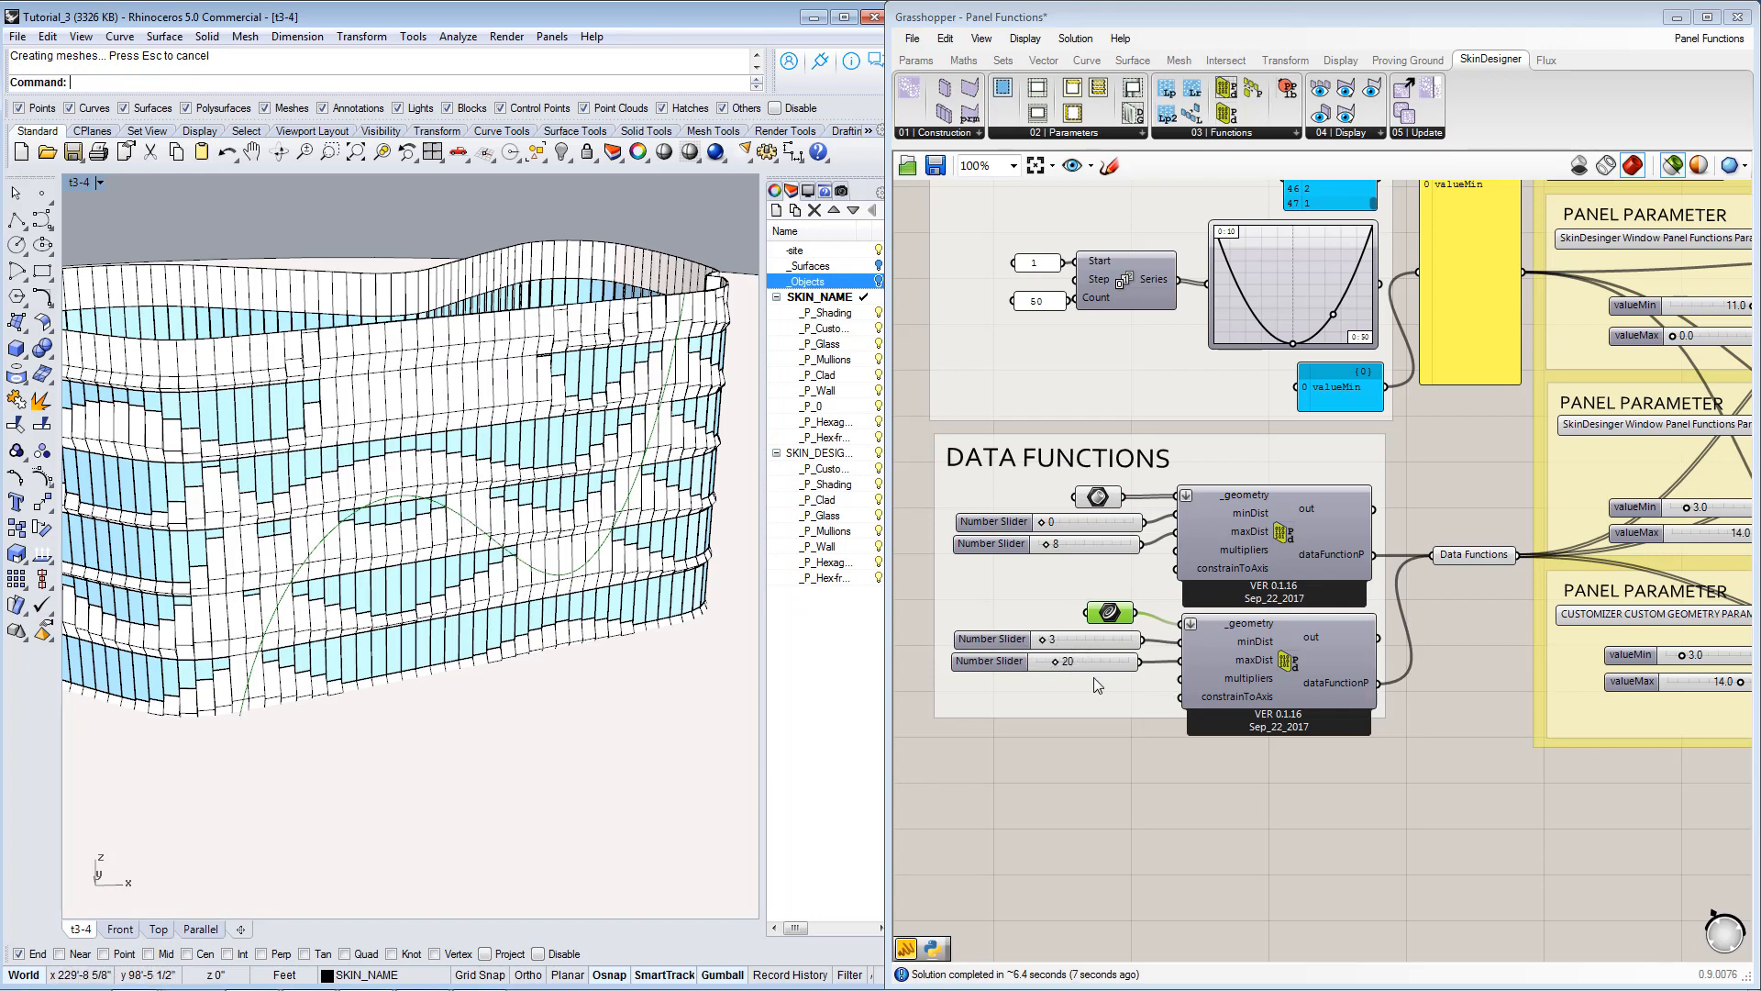
Inspect how the skin panels vary along the referenced curve, at close range and from several sides of the building.
right_drag(575, 630, 465, 561)
right_drag(243, 555, 361, 592)
right_drag(306, 662, 384, 493)
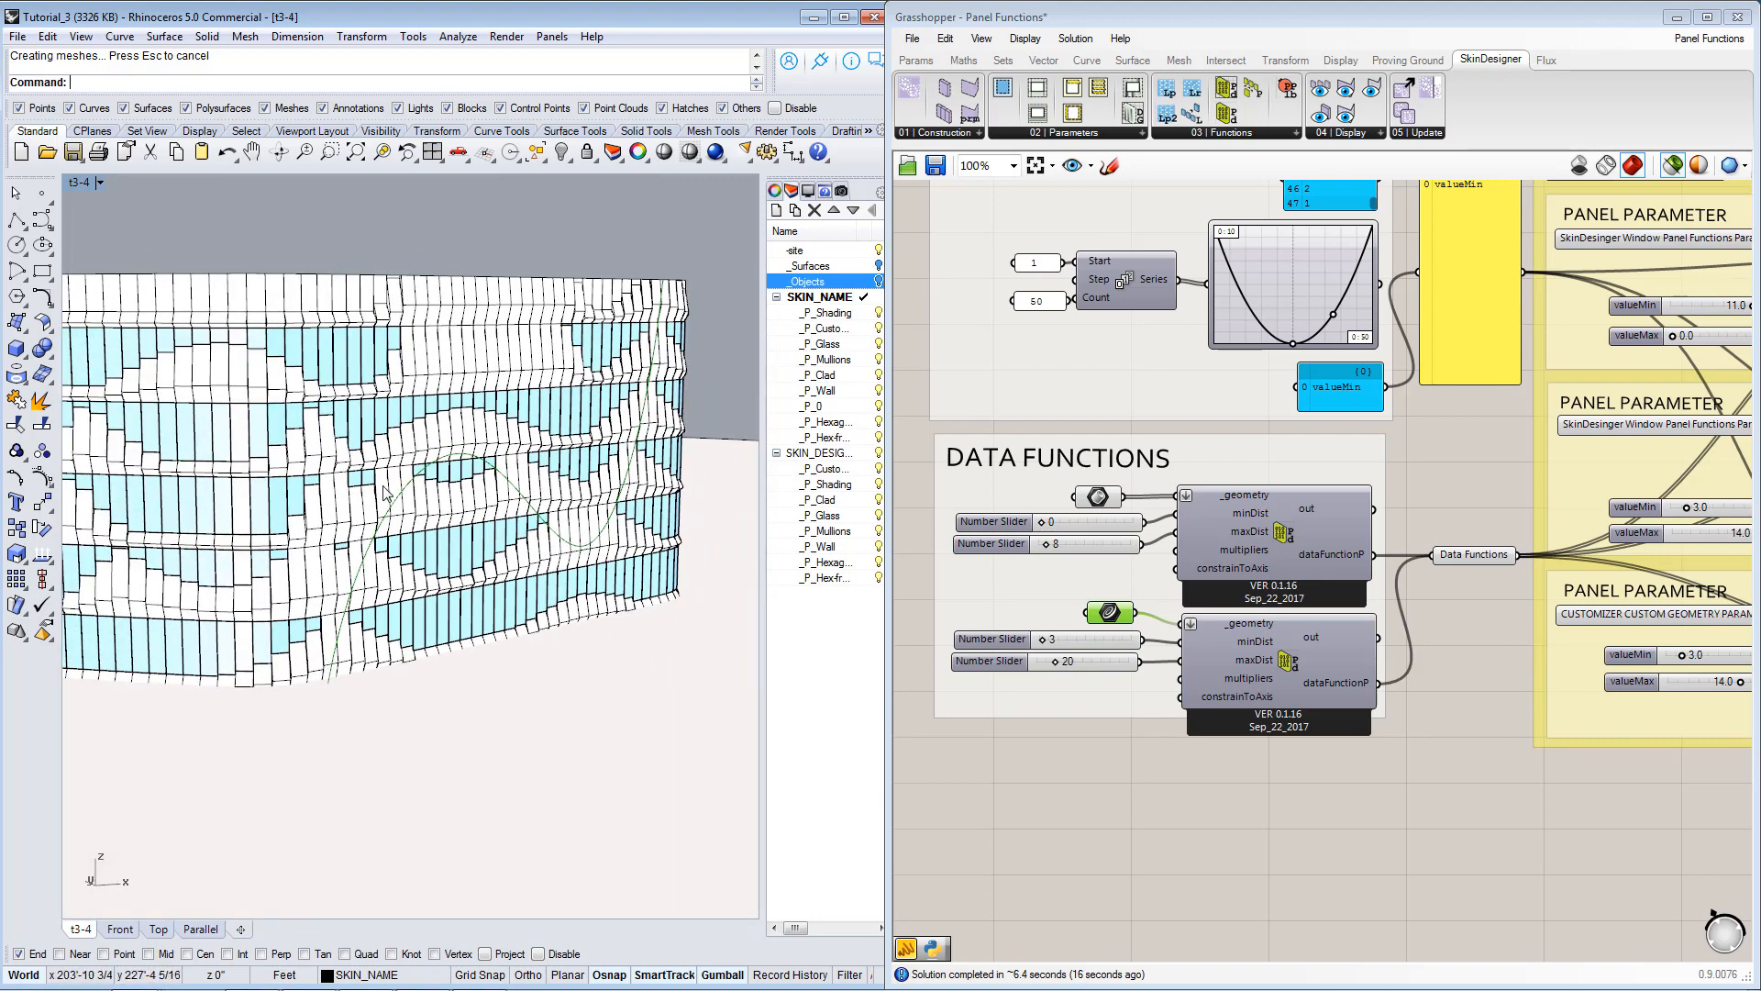
right_drag(620, 447, 633, 347)
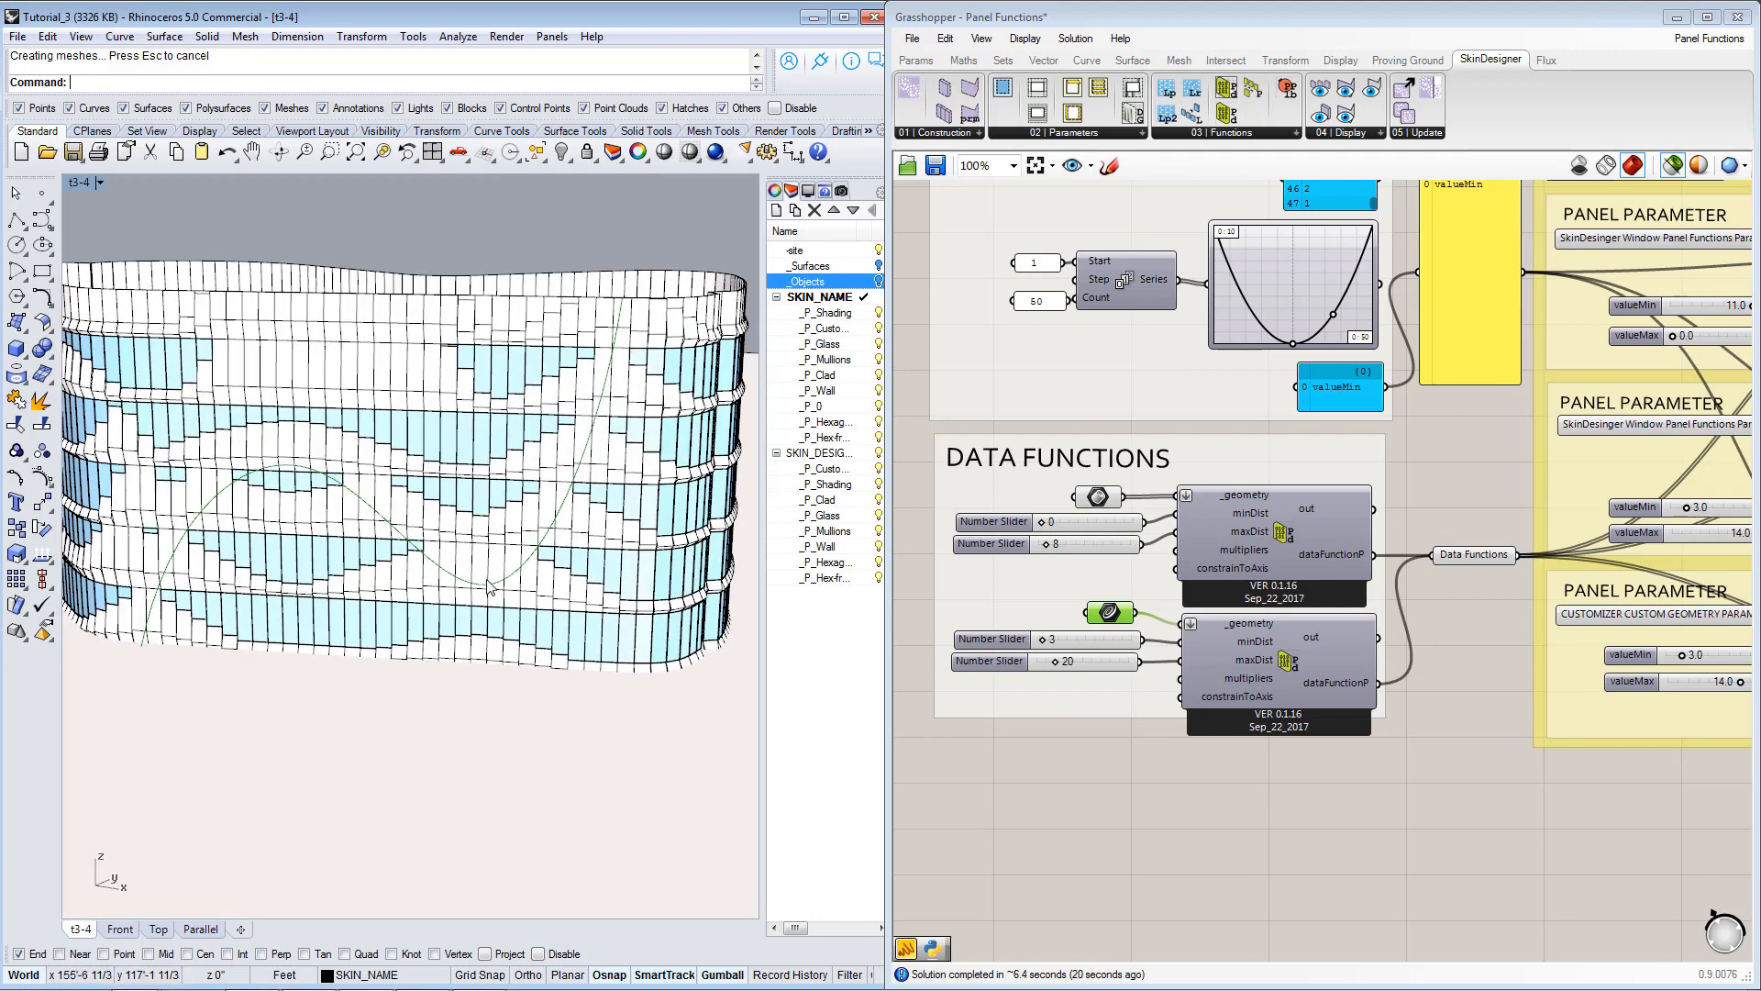
right_drag(351, 493, 498, 515)
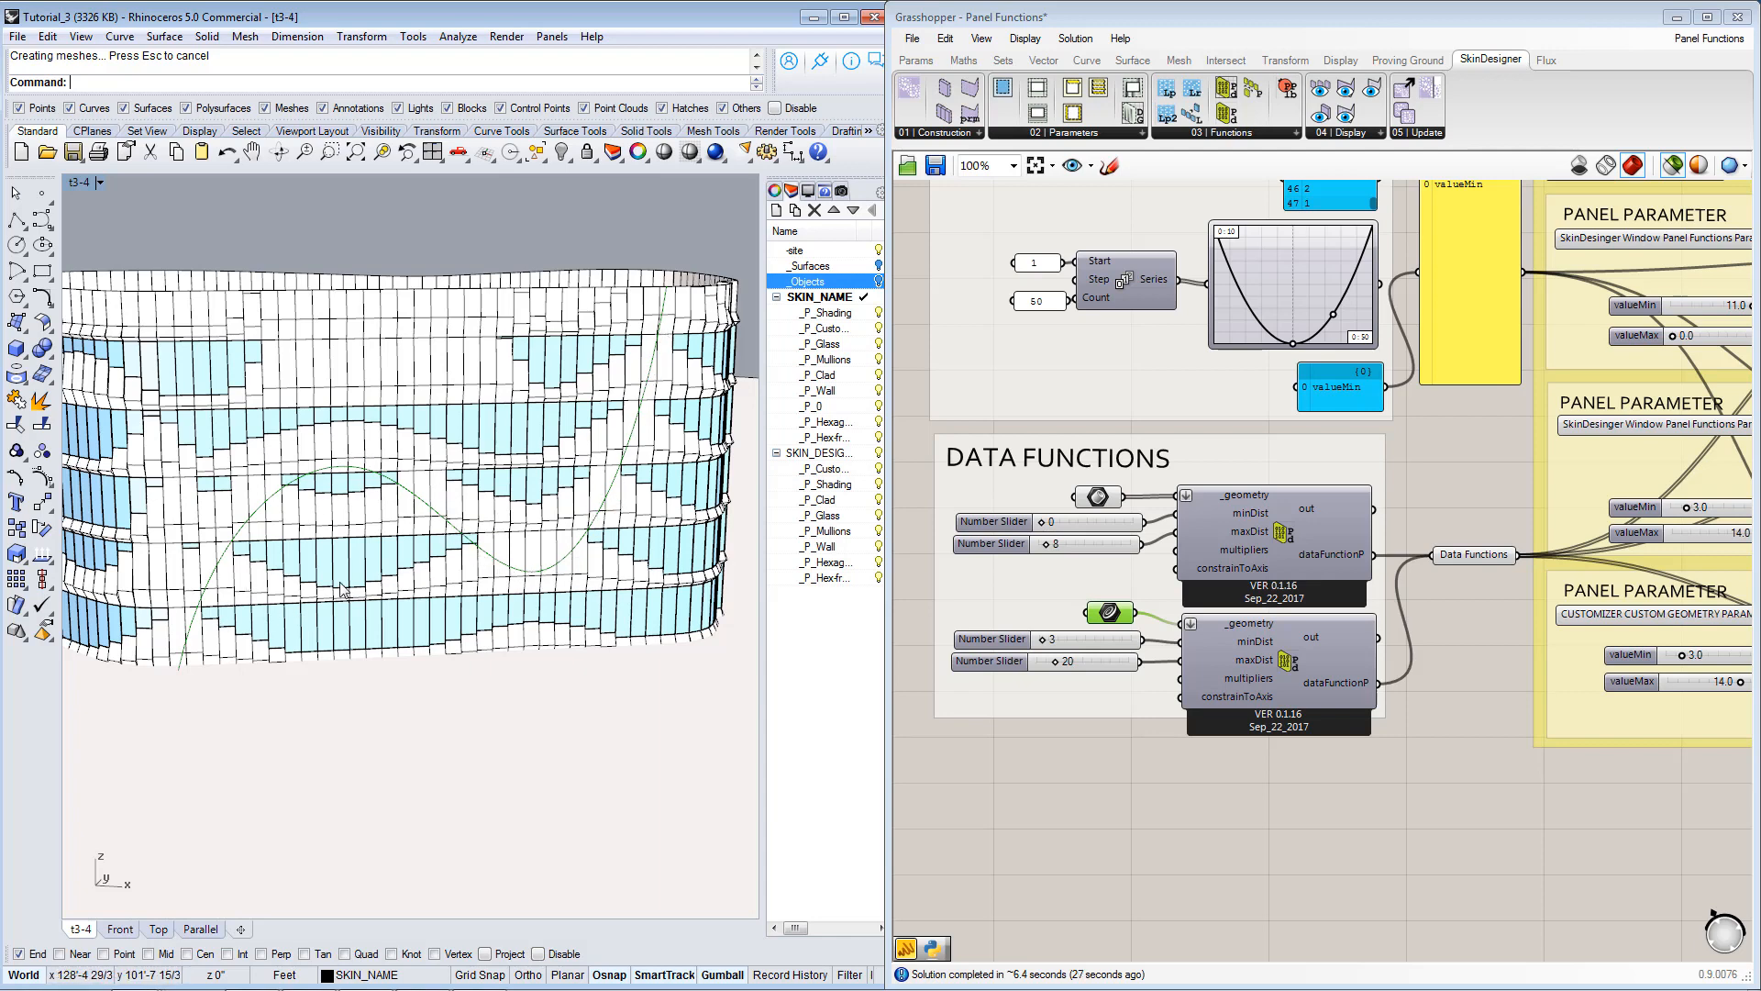
right_drag(340, 590, 456, 489)
scroll(321, 589, down, 4)
right_drag(428, 575, 577, 572)
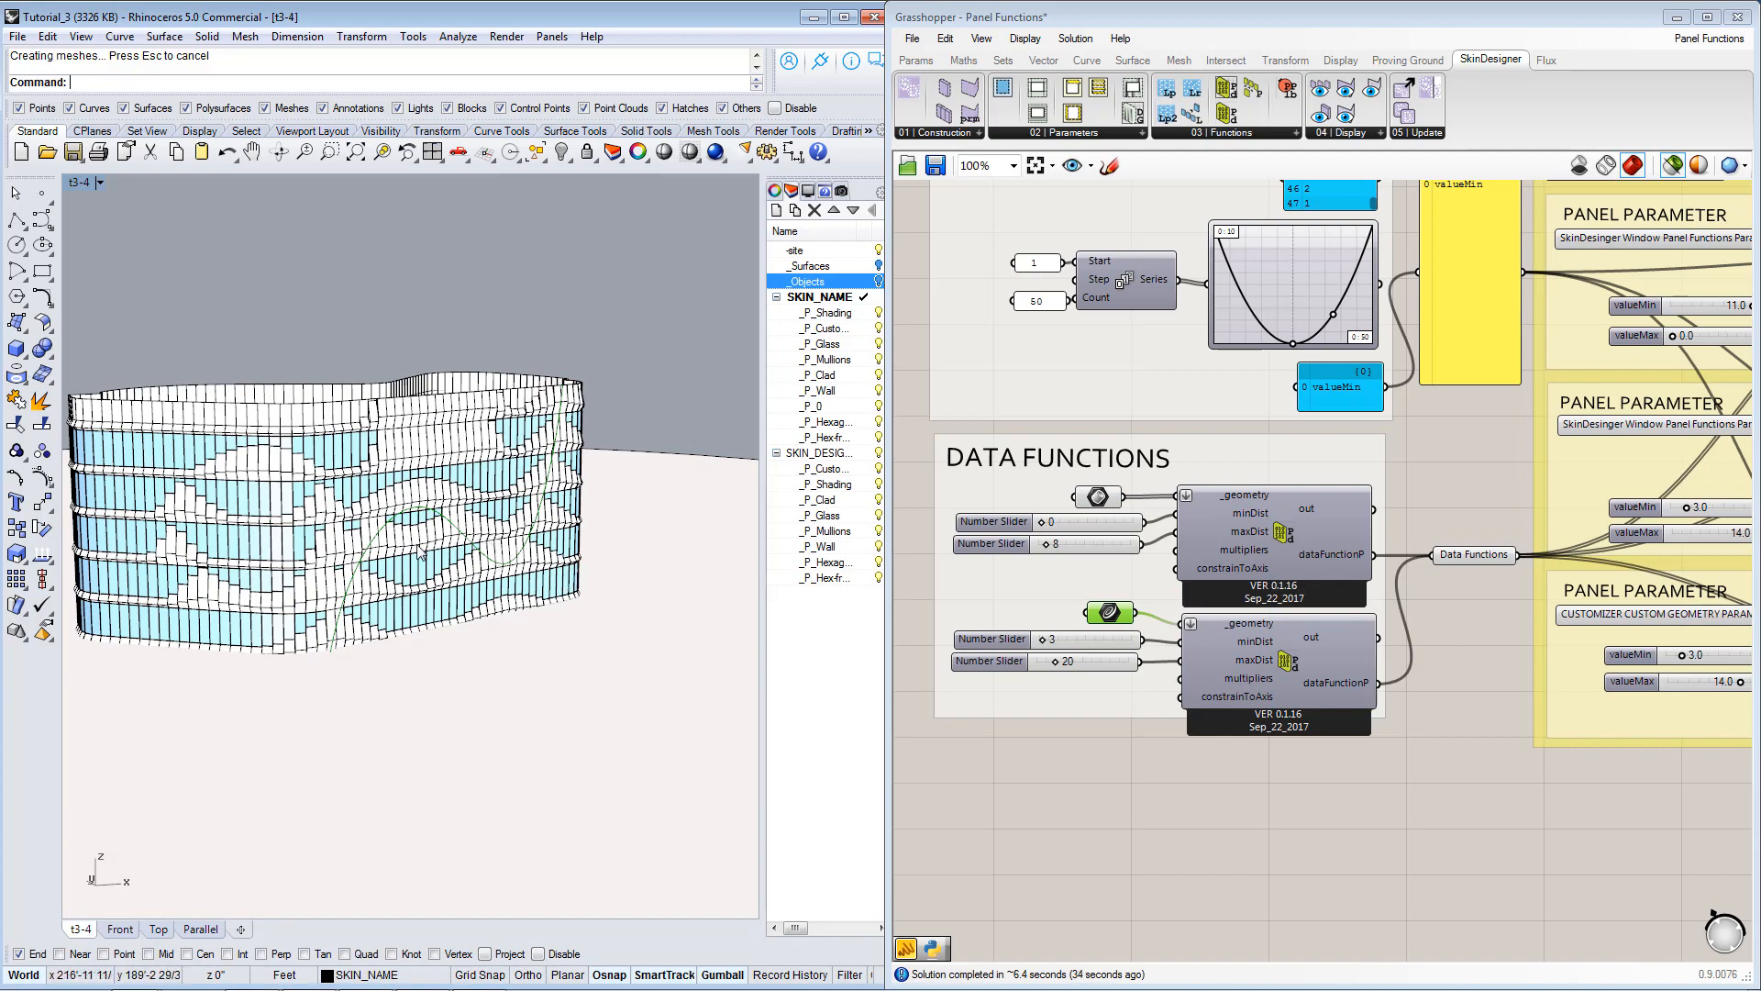
scroll(421, 552, up, 8)
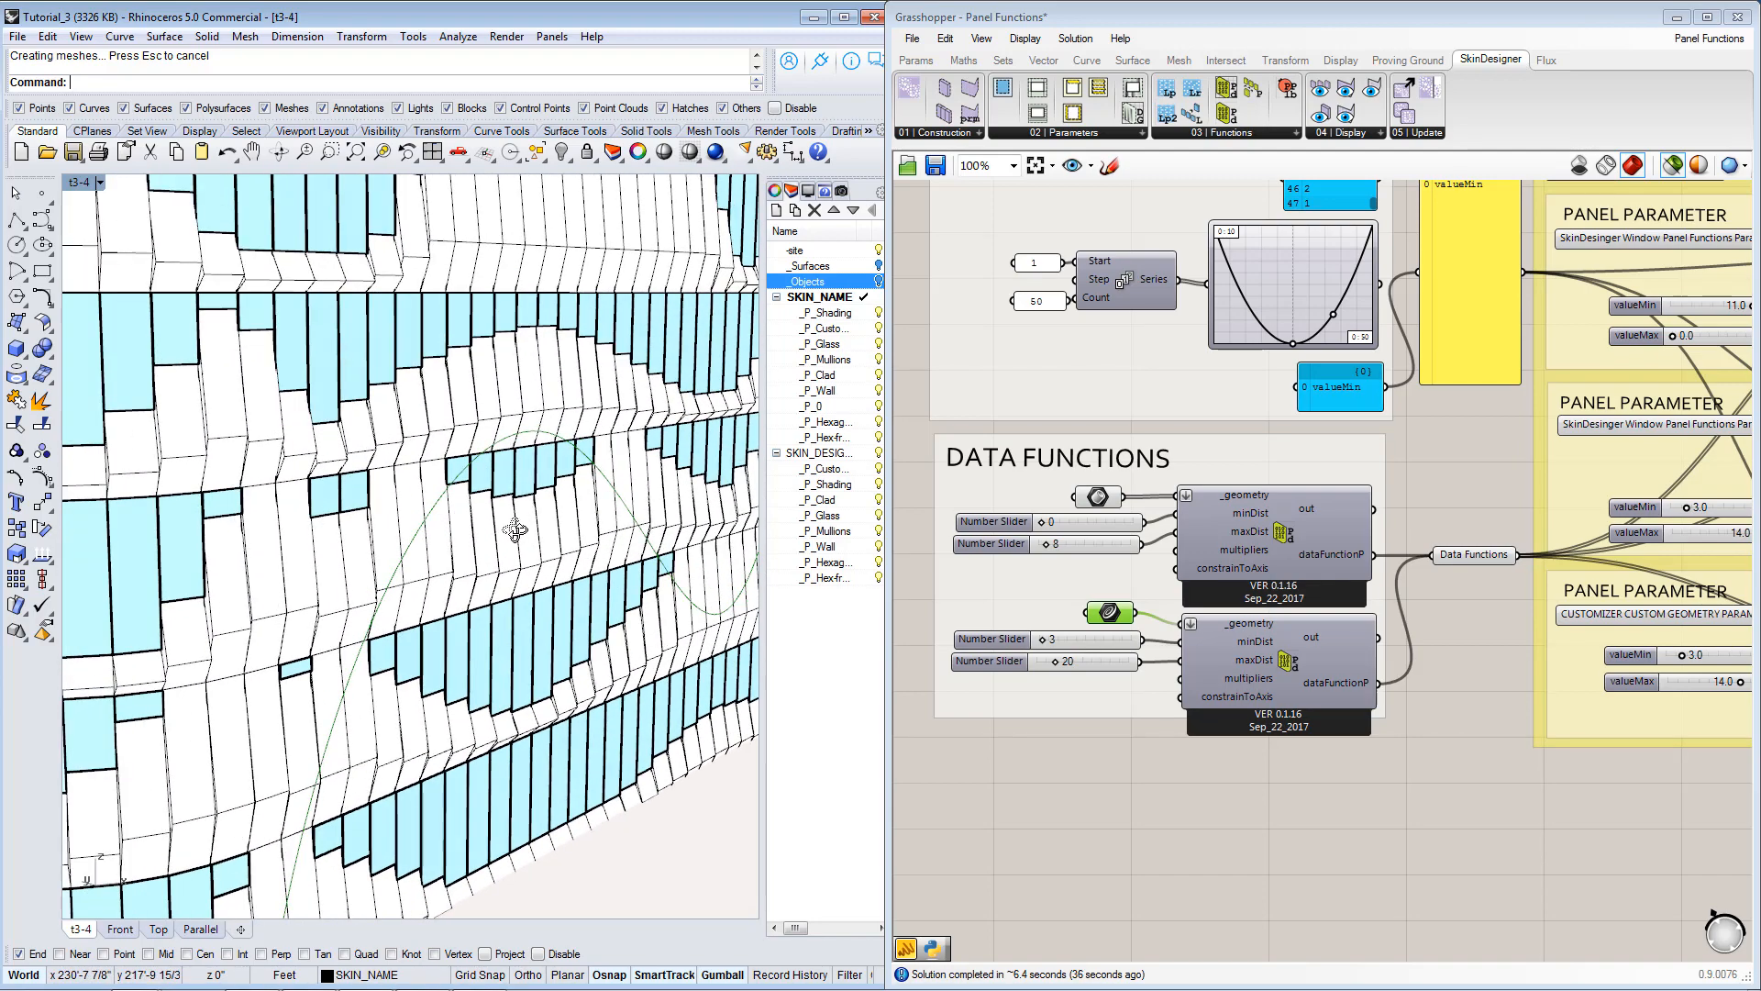
scroll(515, 530, down, 5)
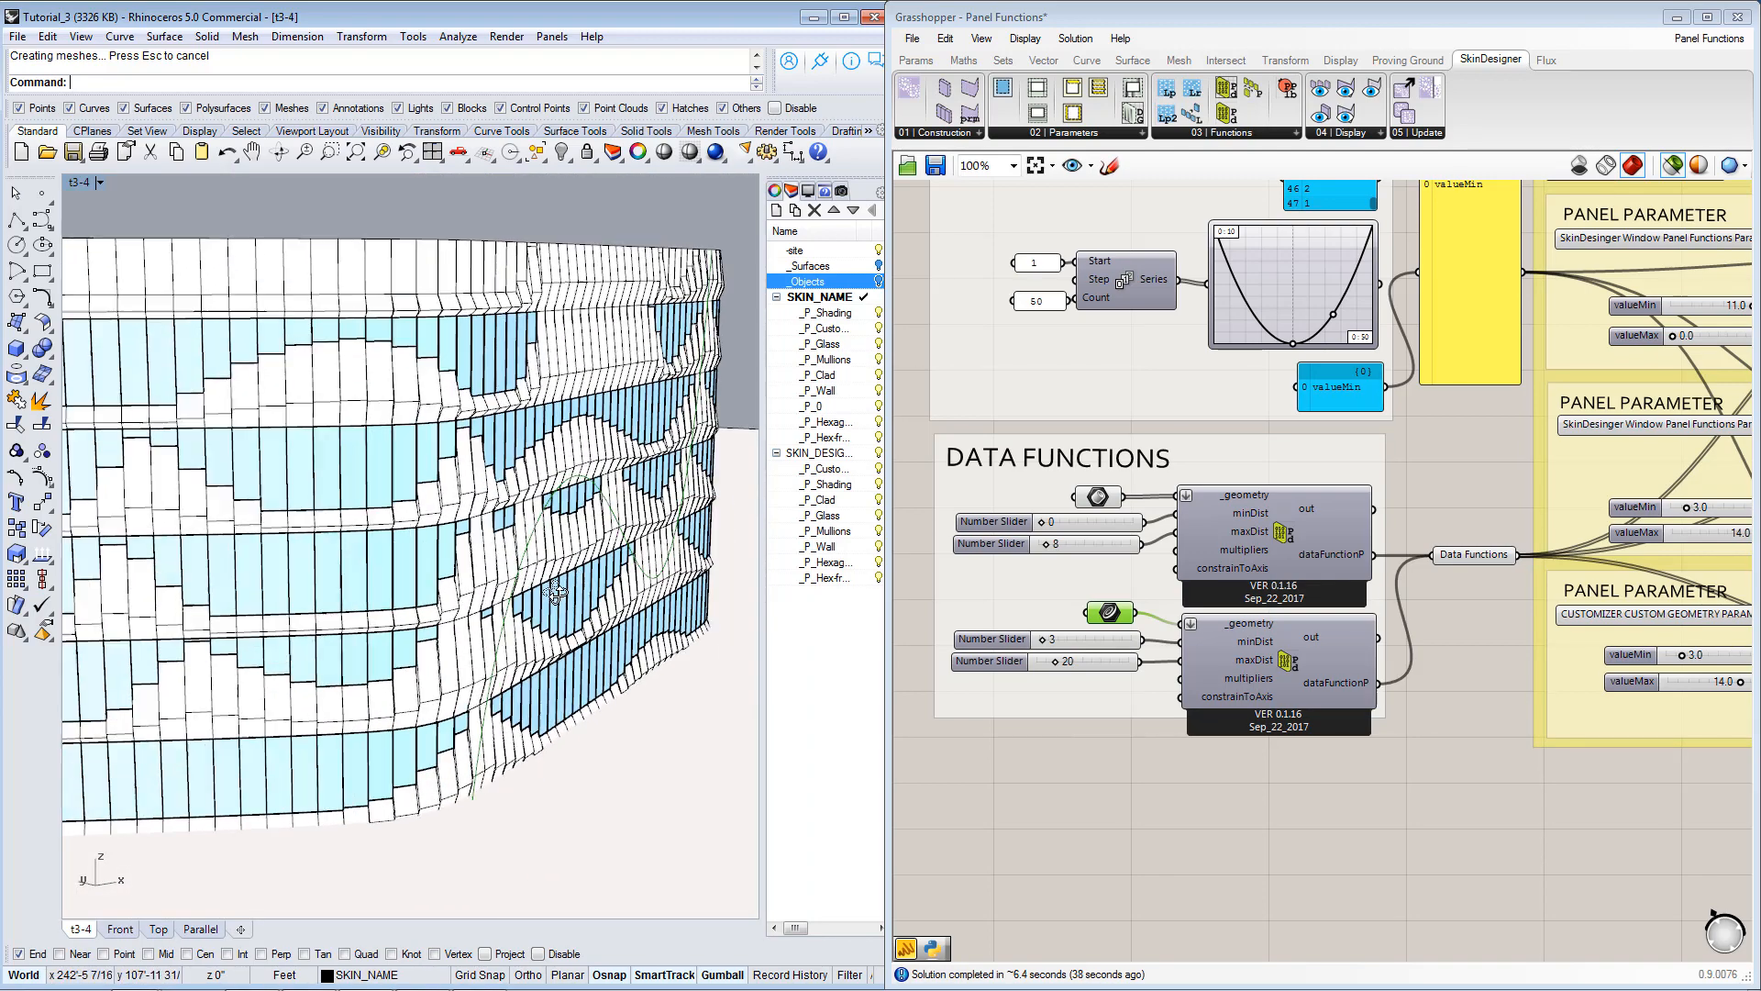
scroll(555, 591, down, 2)
scroll(385, 640, down, 4)
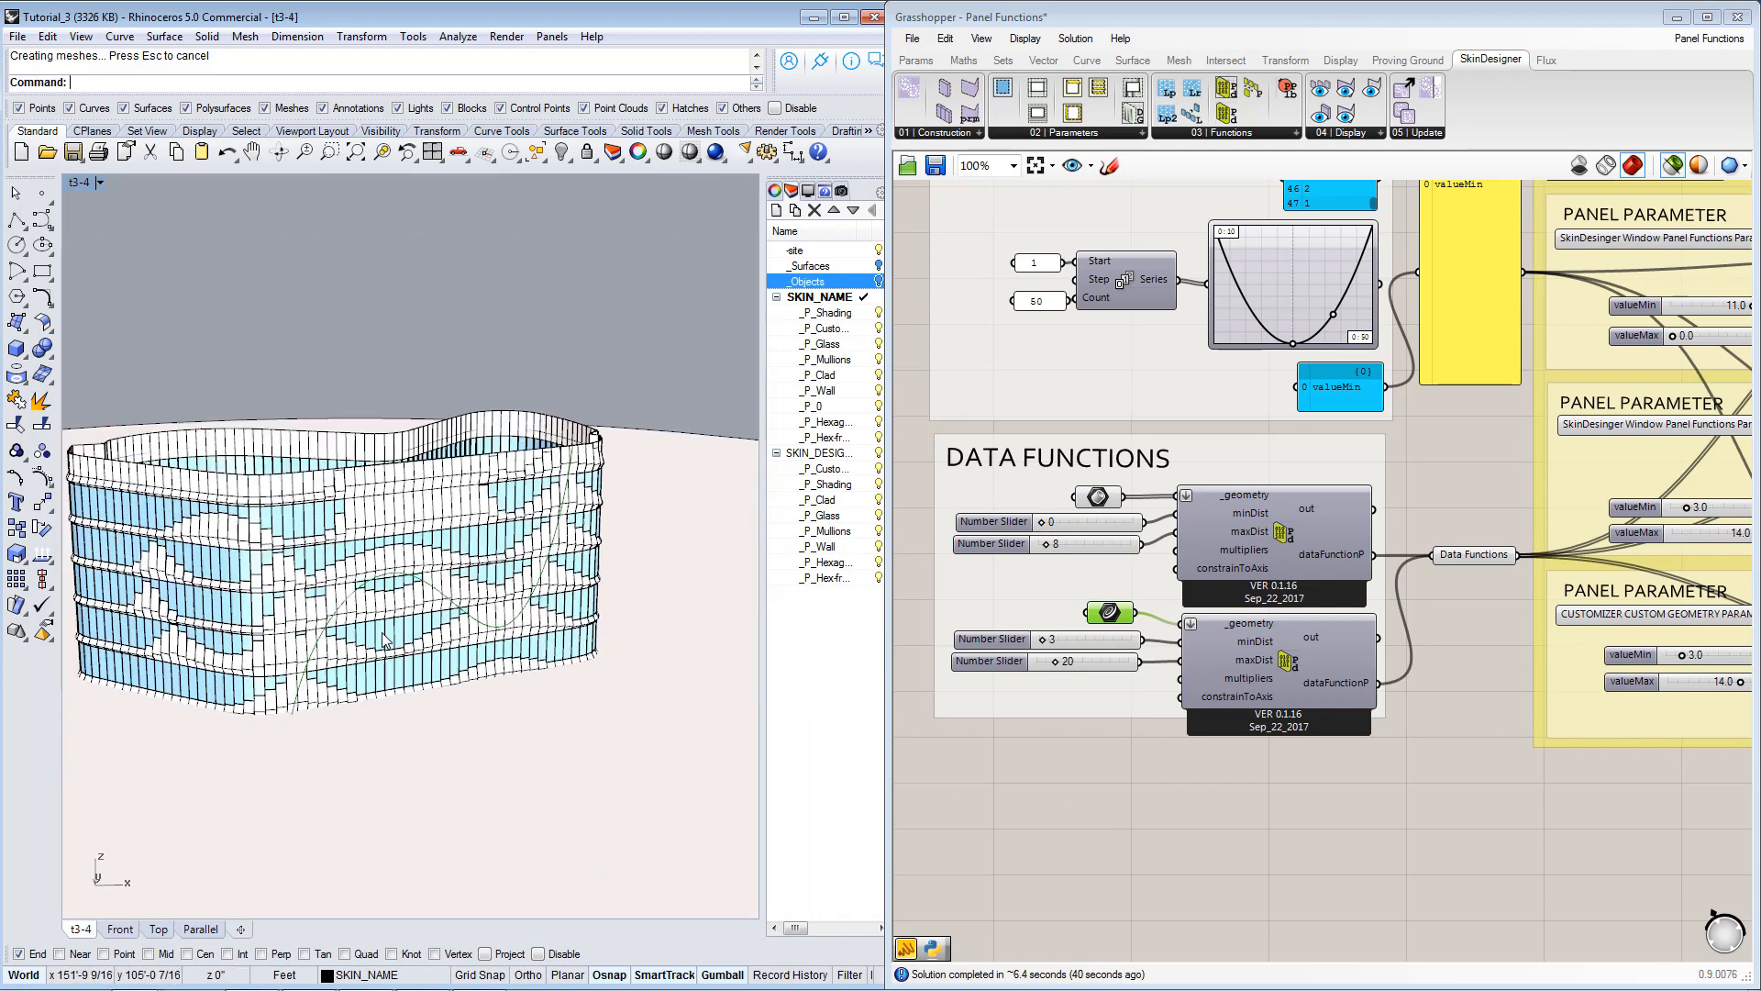
right_drag(386, 640, 258, 616)
right_drag(555, 583, 550, 562)
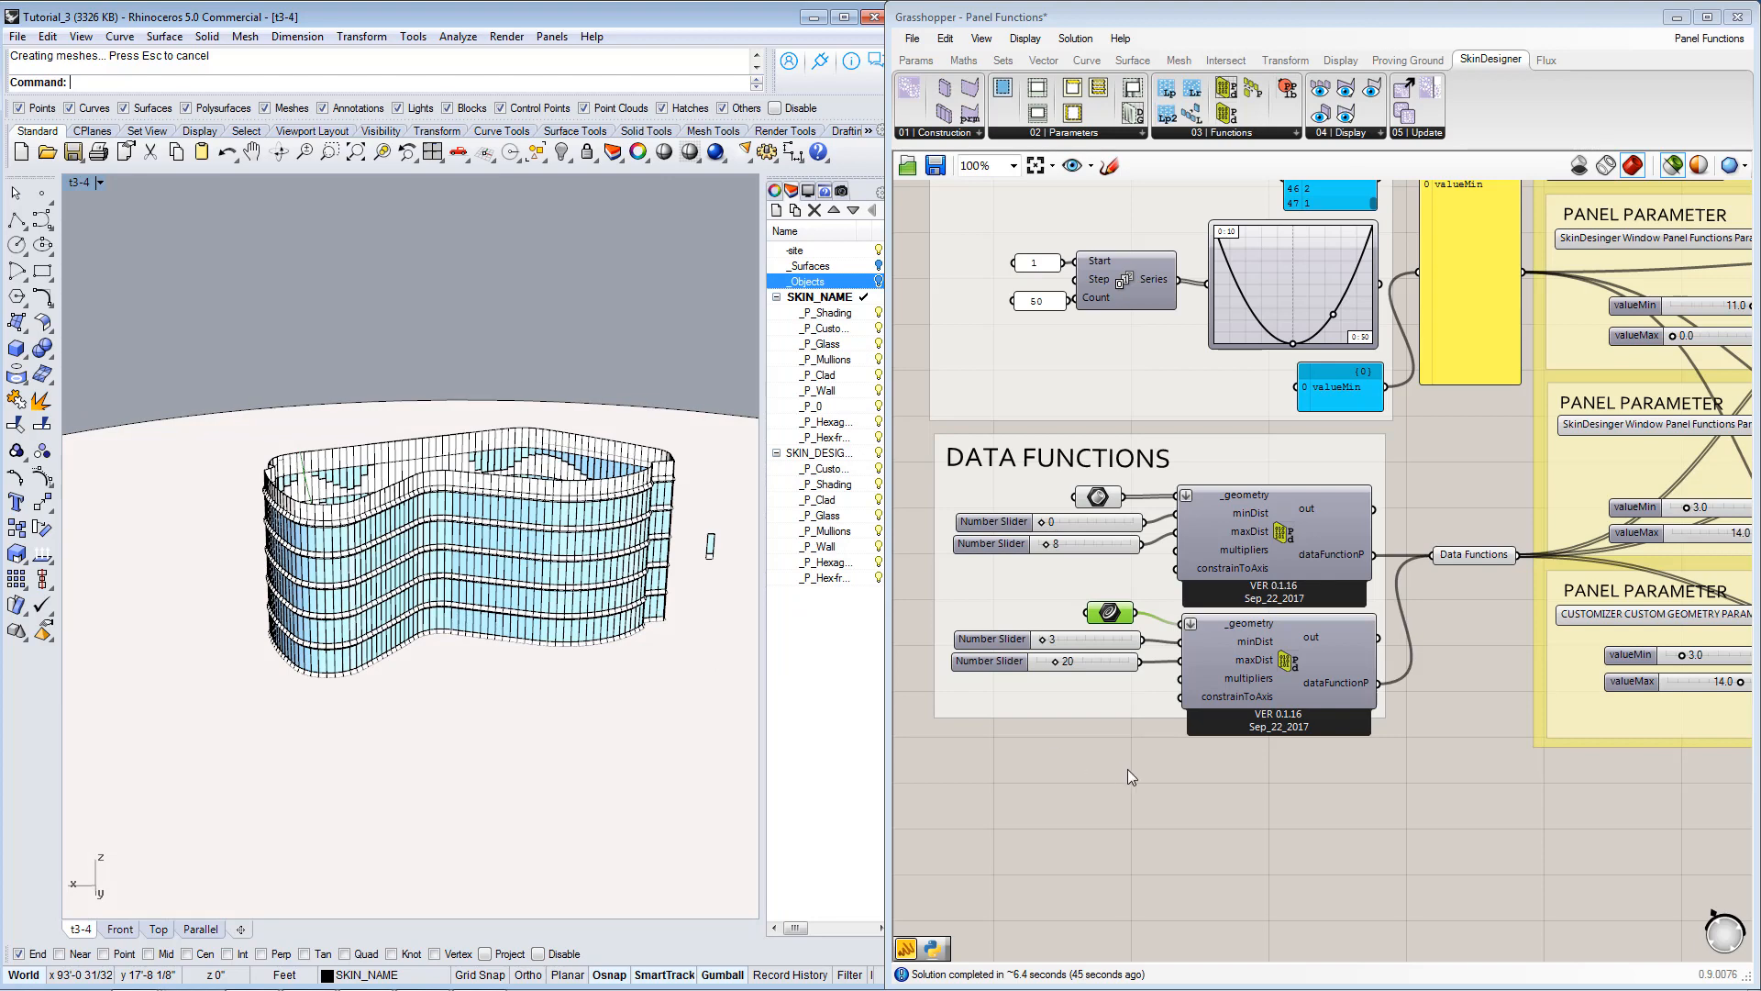
Set the Panel Inventory's drawGeometry toggle to True and examine the drawn panel types in front of the building.
scroll(1102, 669, down, 6)
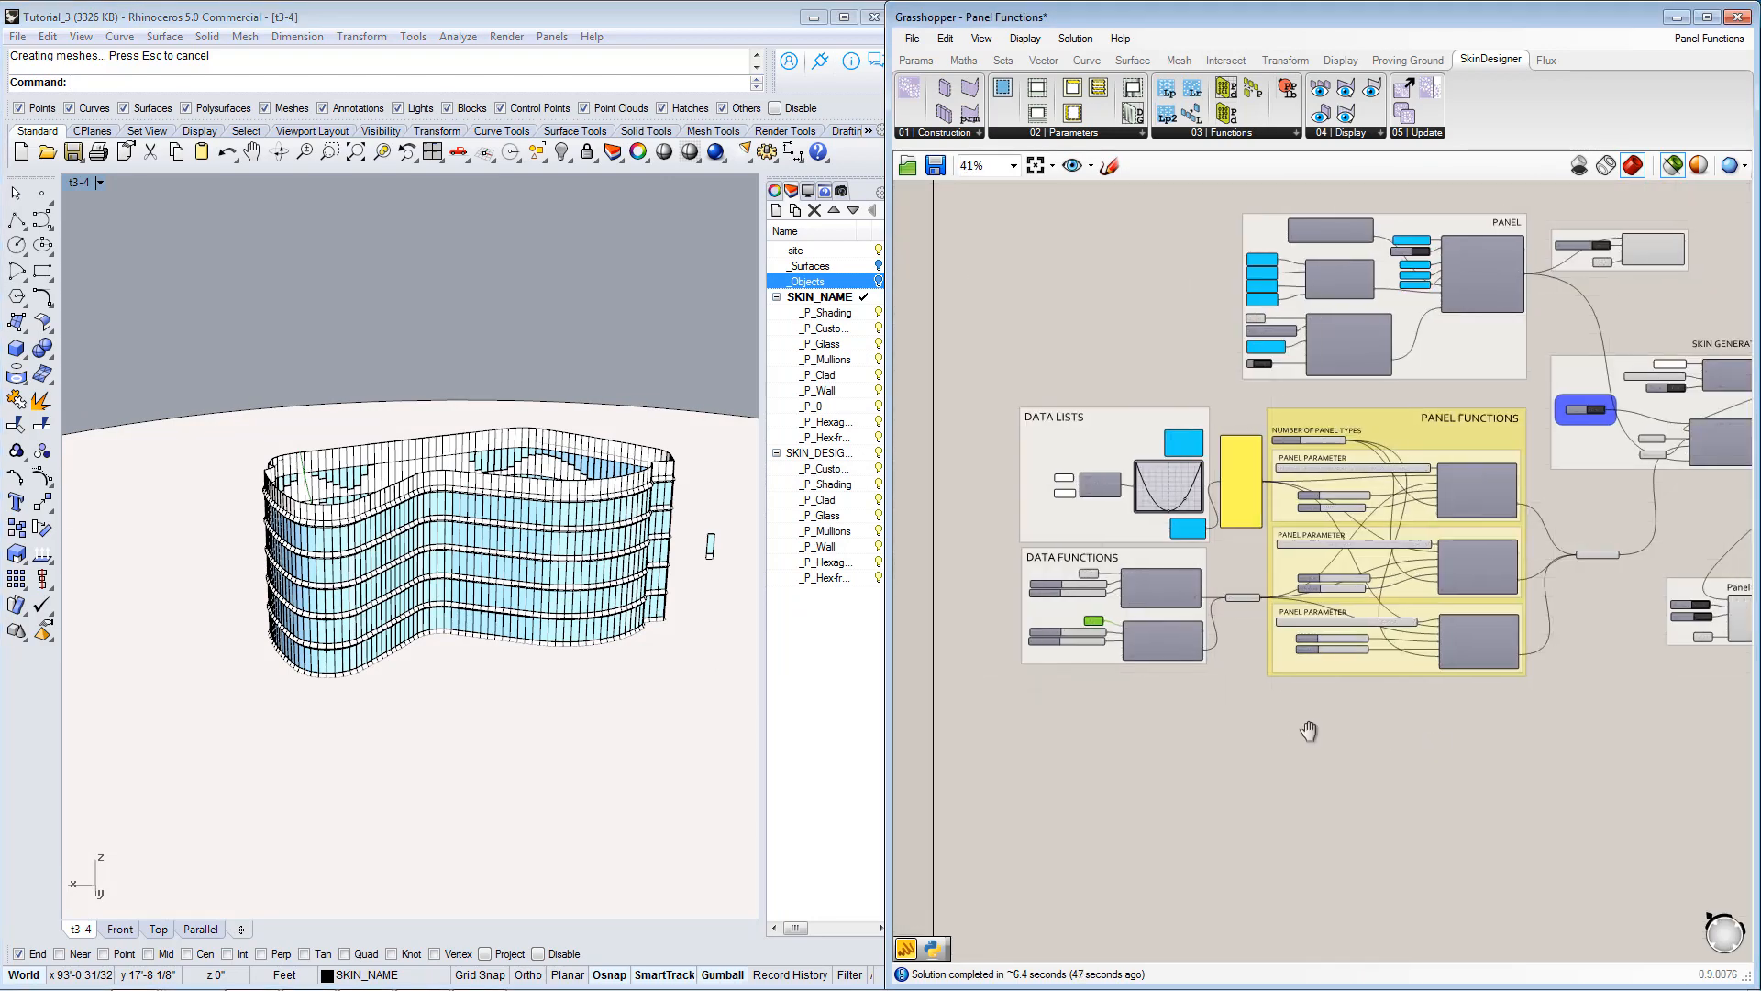
right_drag(1309, 731, 986, 720)
right_drag(1407, 708, 1011, 741)
right_drag(1436, 650, 1009, 676)
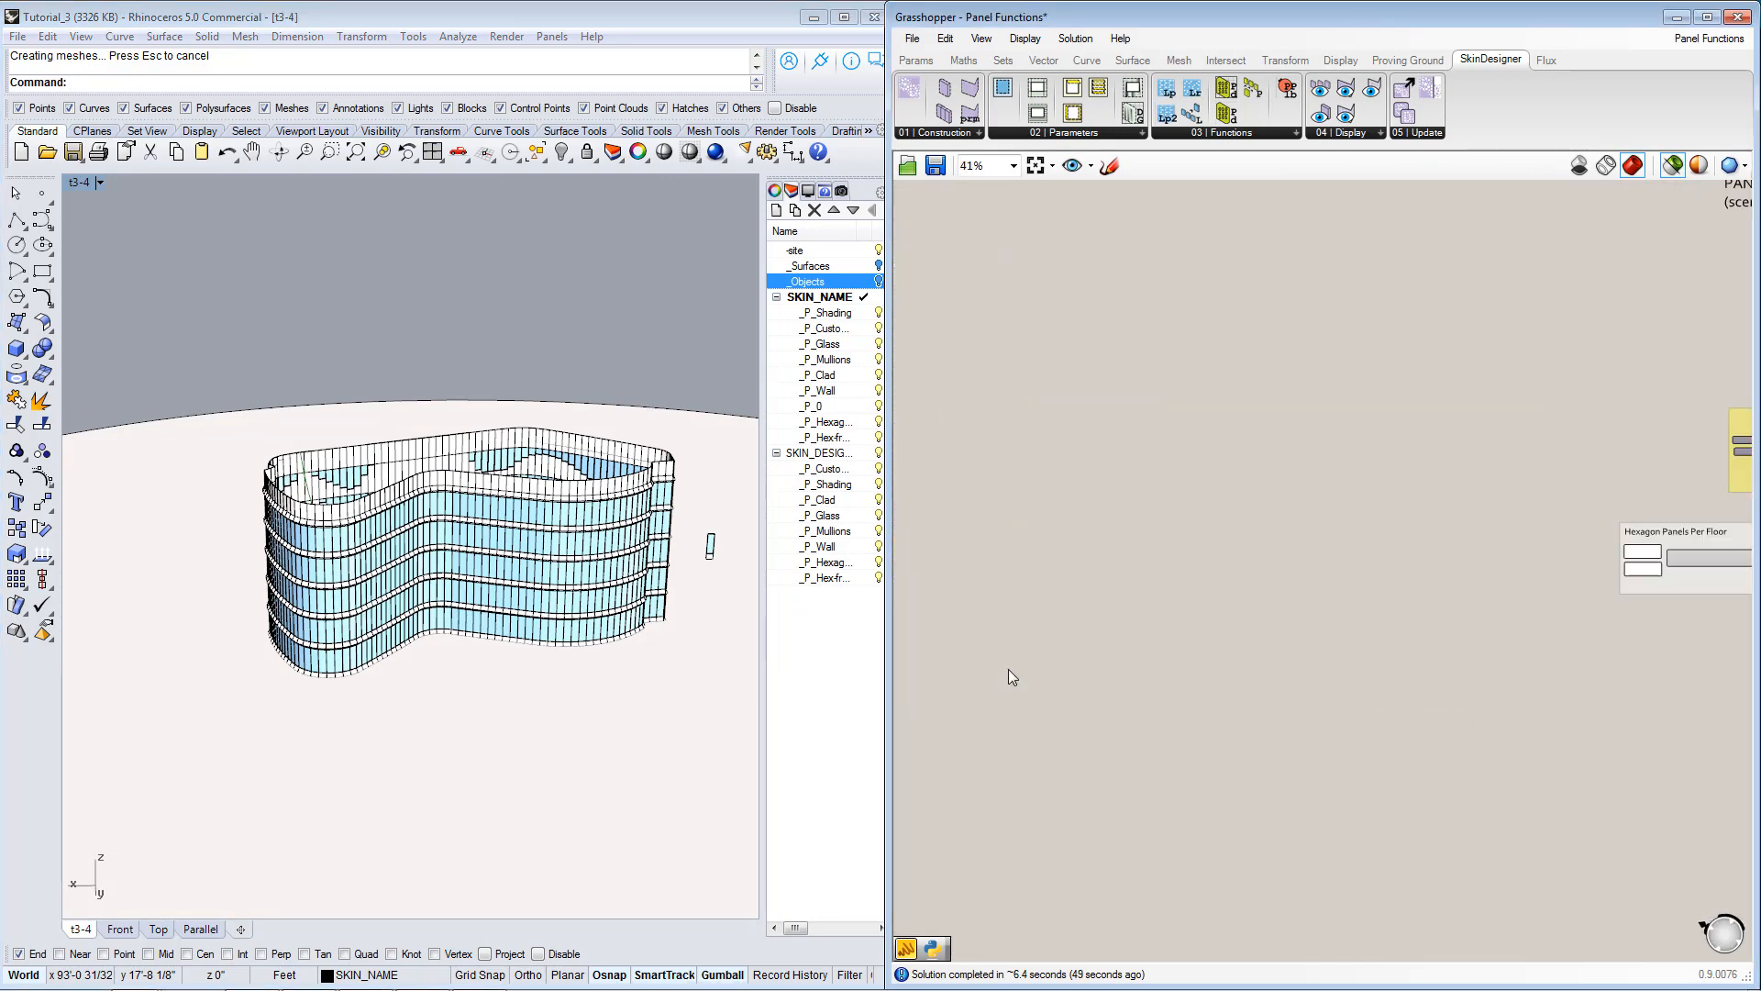
scroll(1009, 676, down, 3)
right_drag(1442, 702, 1083, 698)
scroll(1315, 492, up, 4)
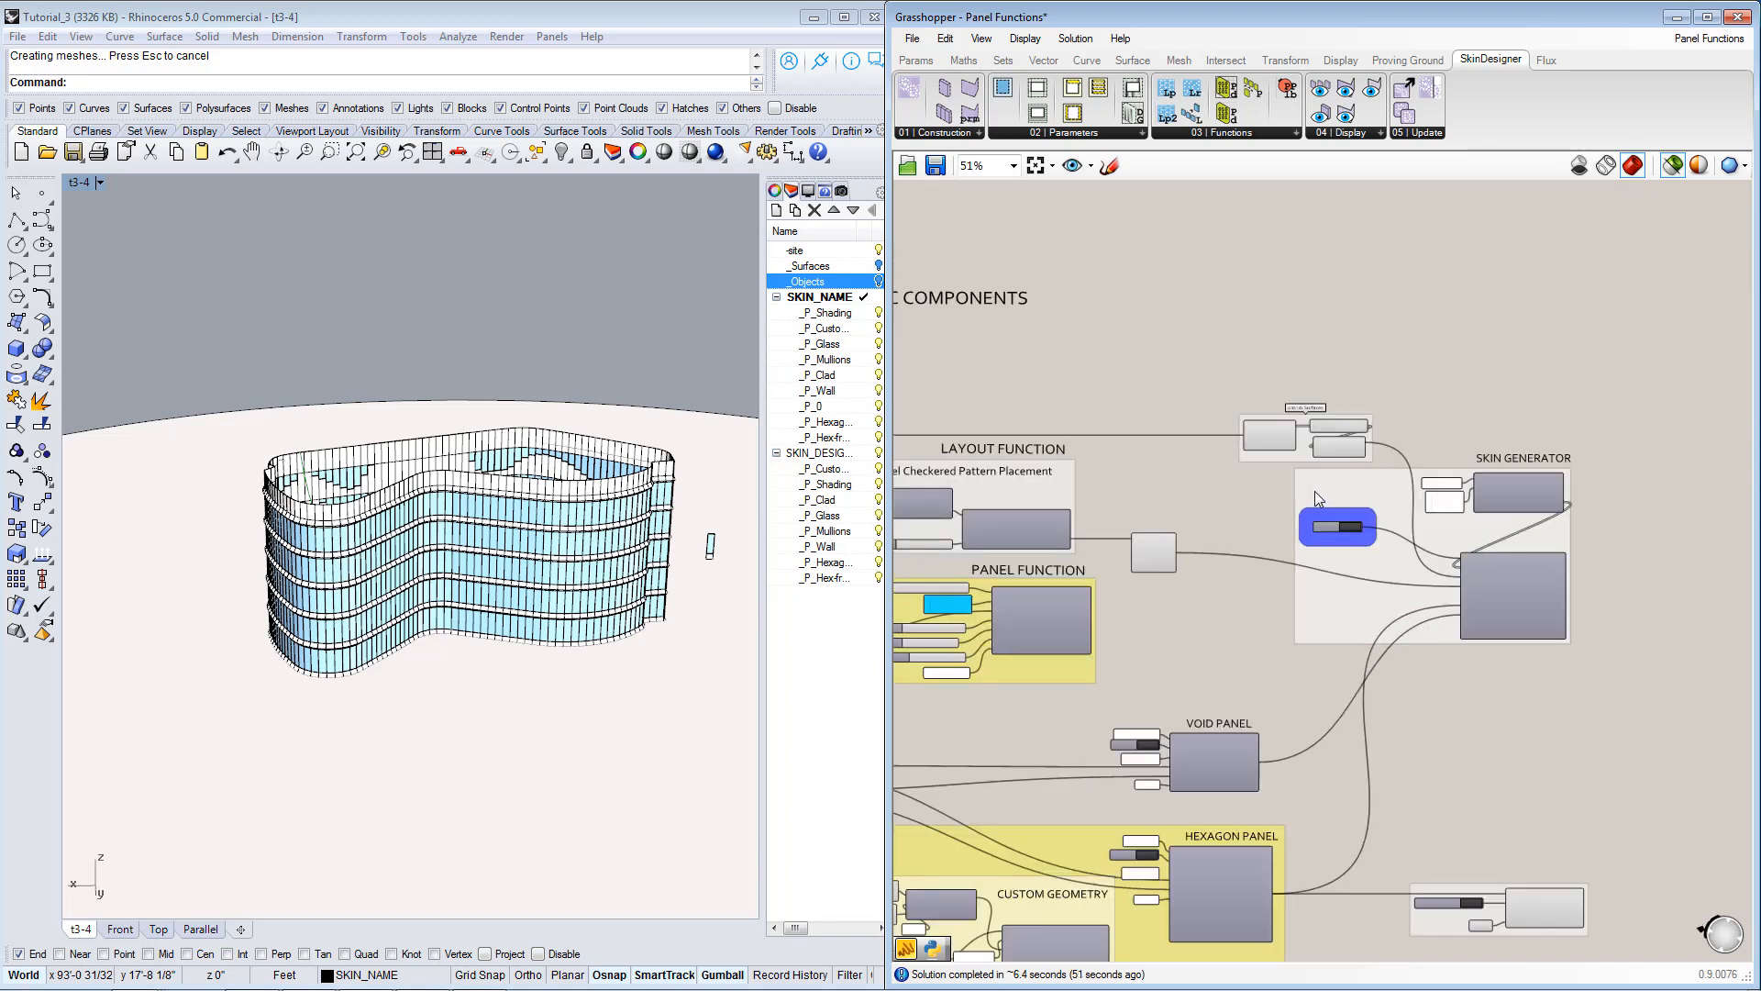
right_drag(962, 544, 1621, 541)
scroll(1477, 539, down, 4)
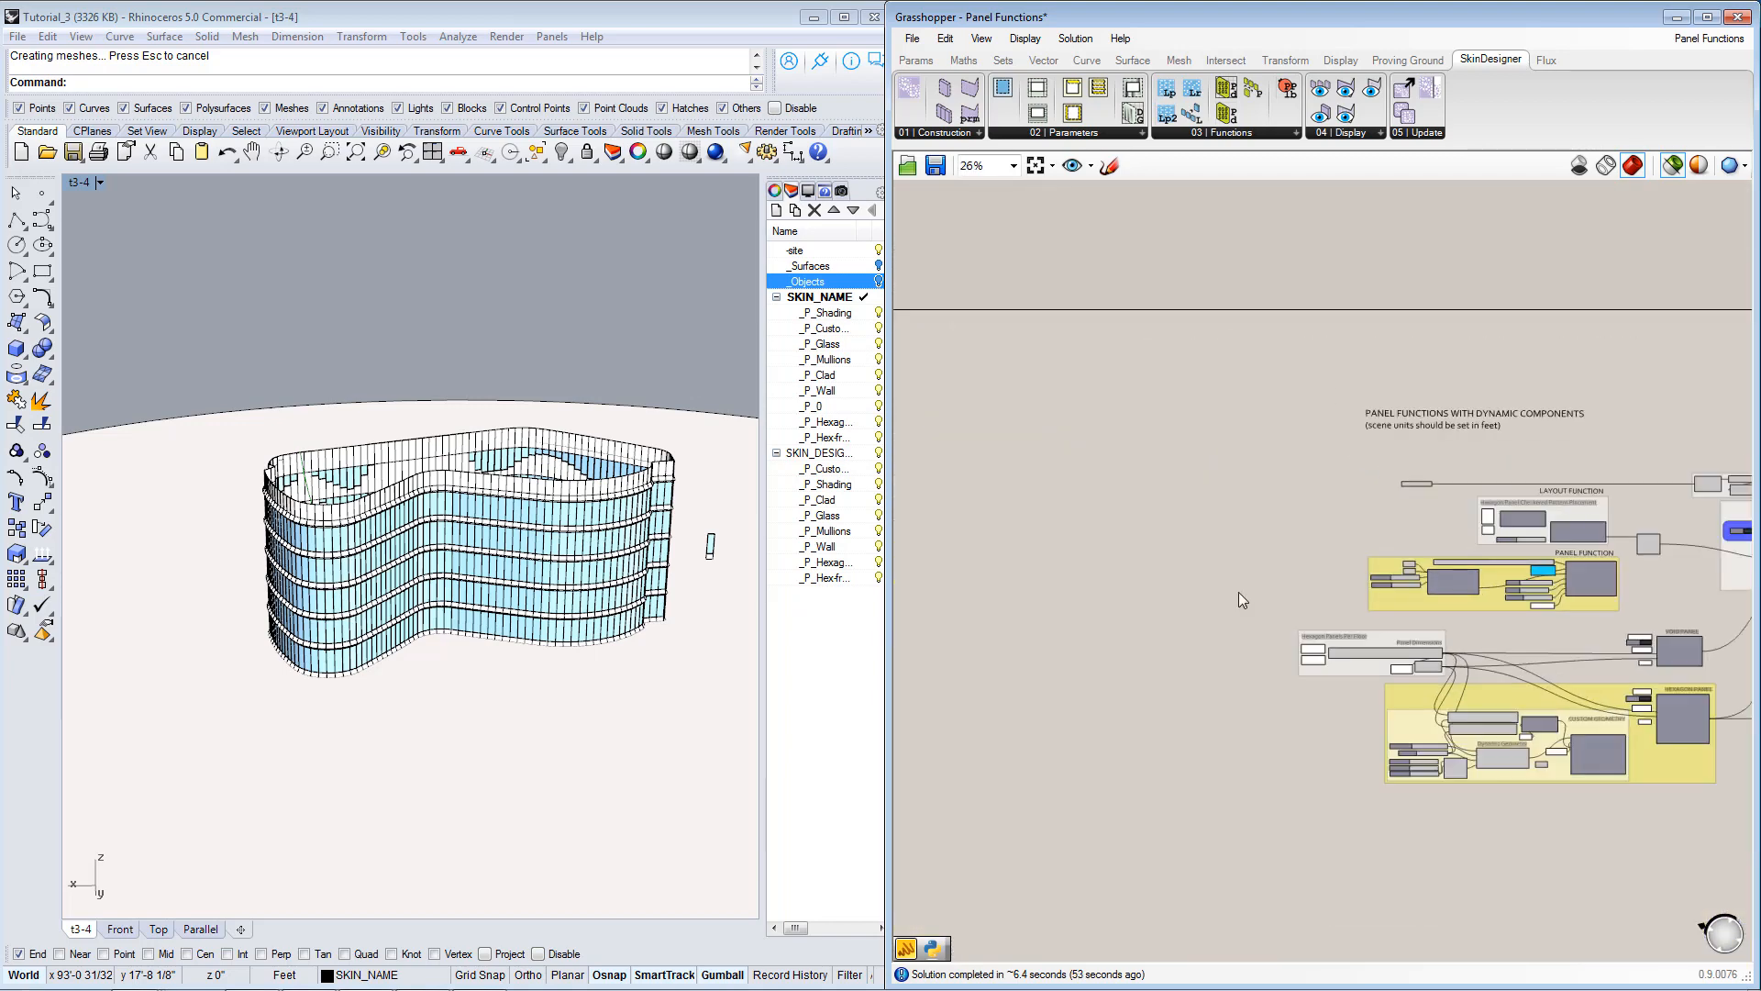
right_drag(1165, 603, 1329, 609)
scroll(1229, 692, up, 8)
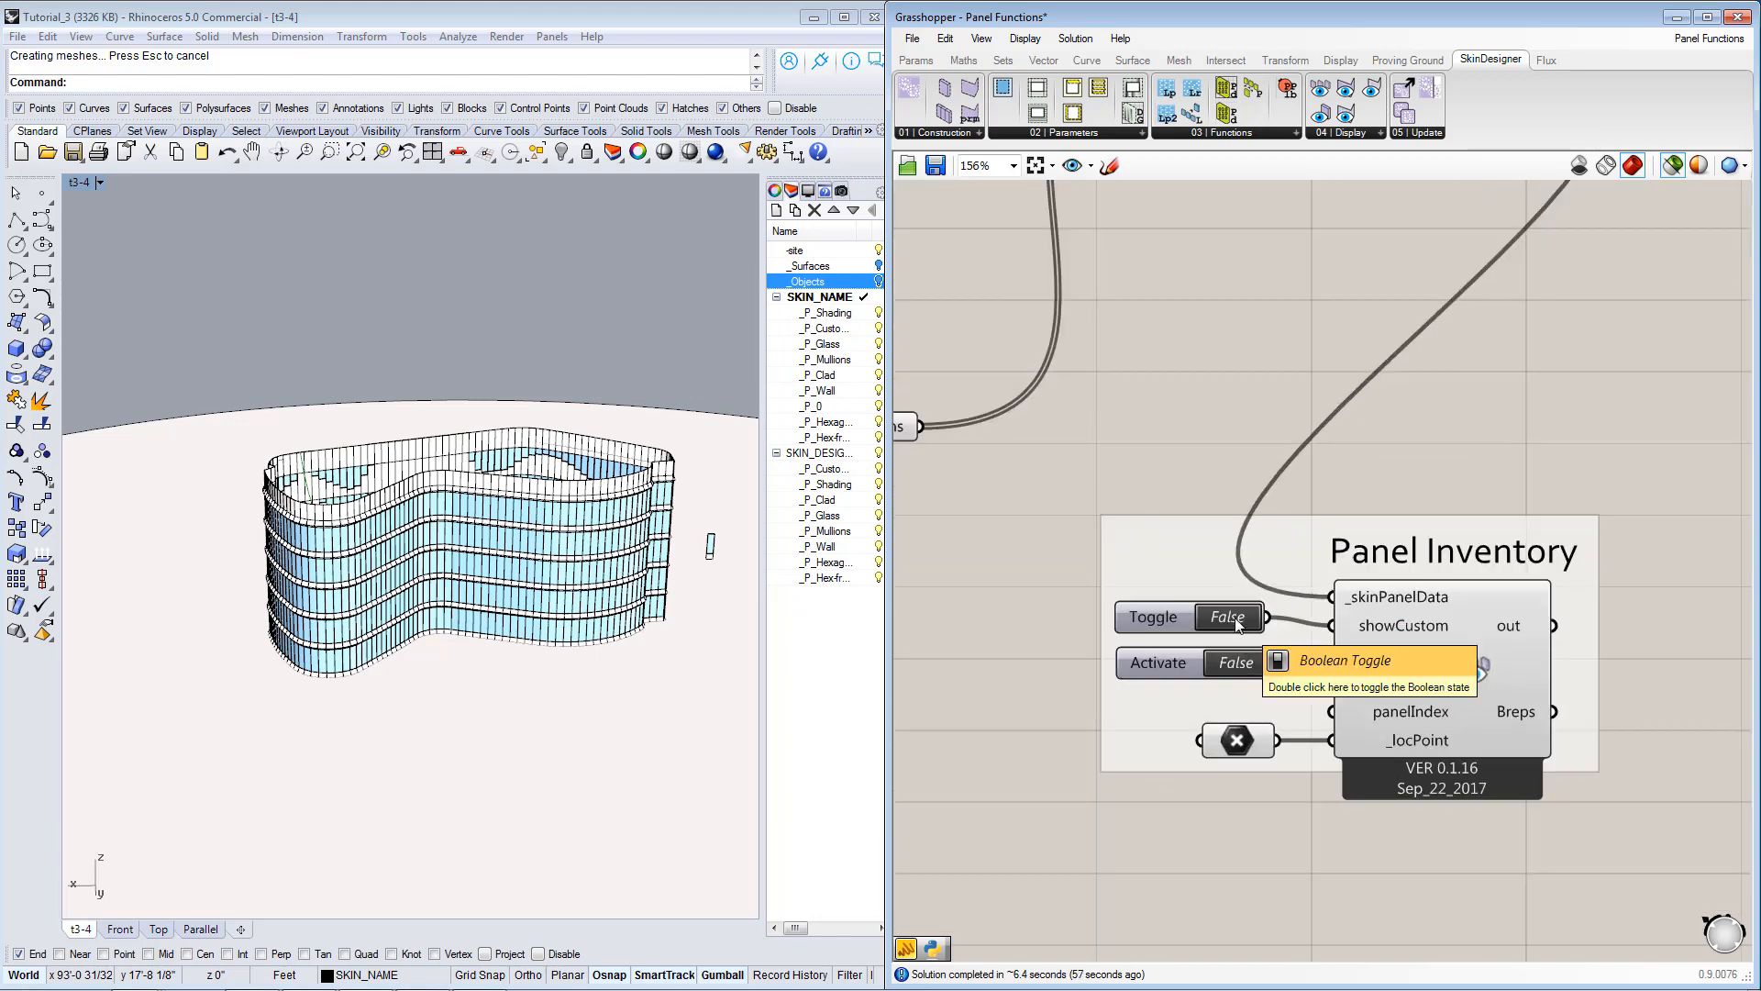
double_click(1238, 668)
right_drag(686, 563, 280, 775)
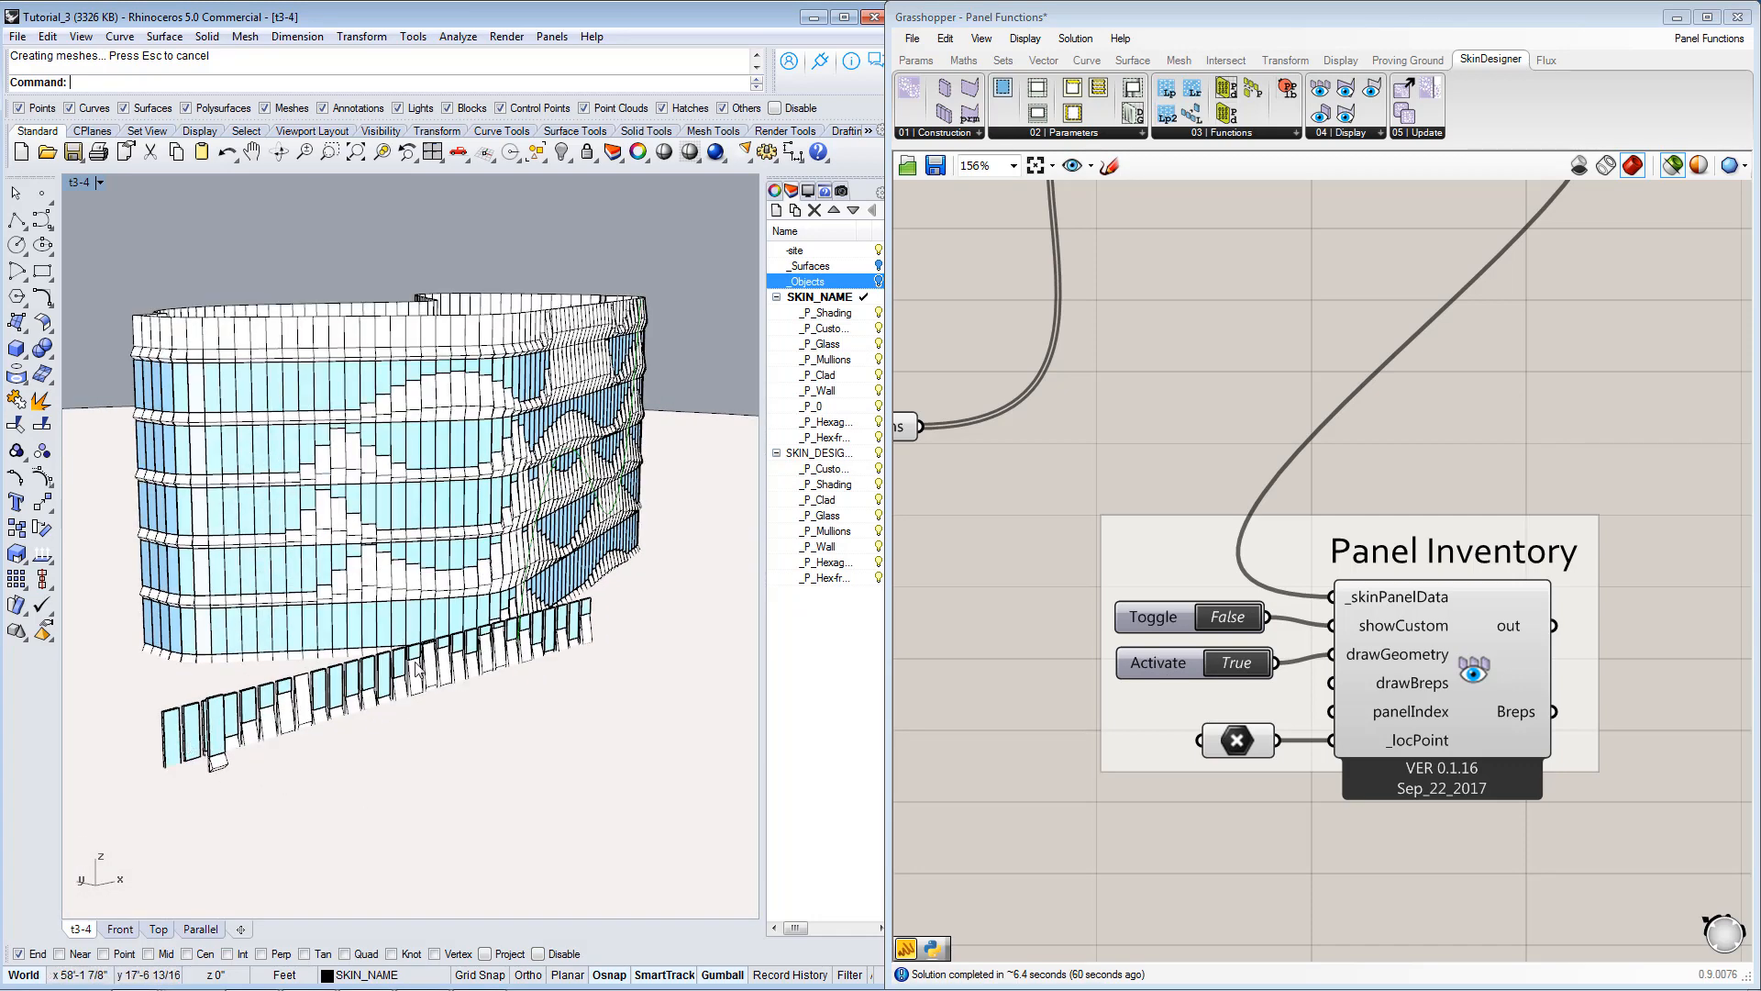
right_drag(607, 605, 570, 618)
Set the numSamples value for the number of panel types to 10 and view the regenerated skin with its panel inventory.
scroll(1213, 594, down, 6)
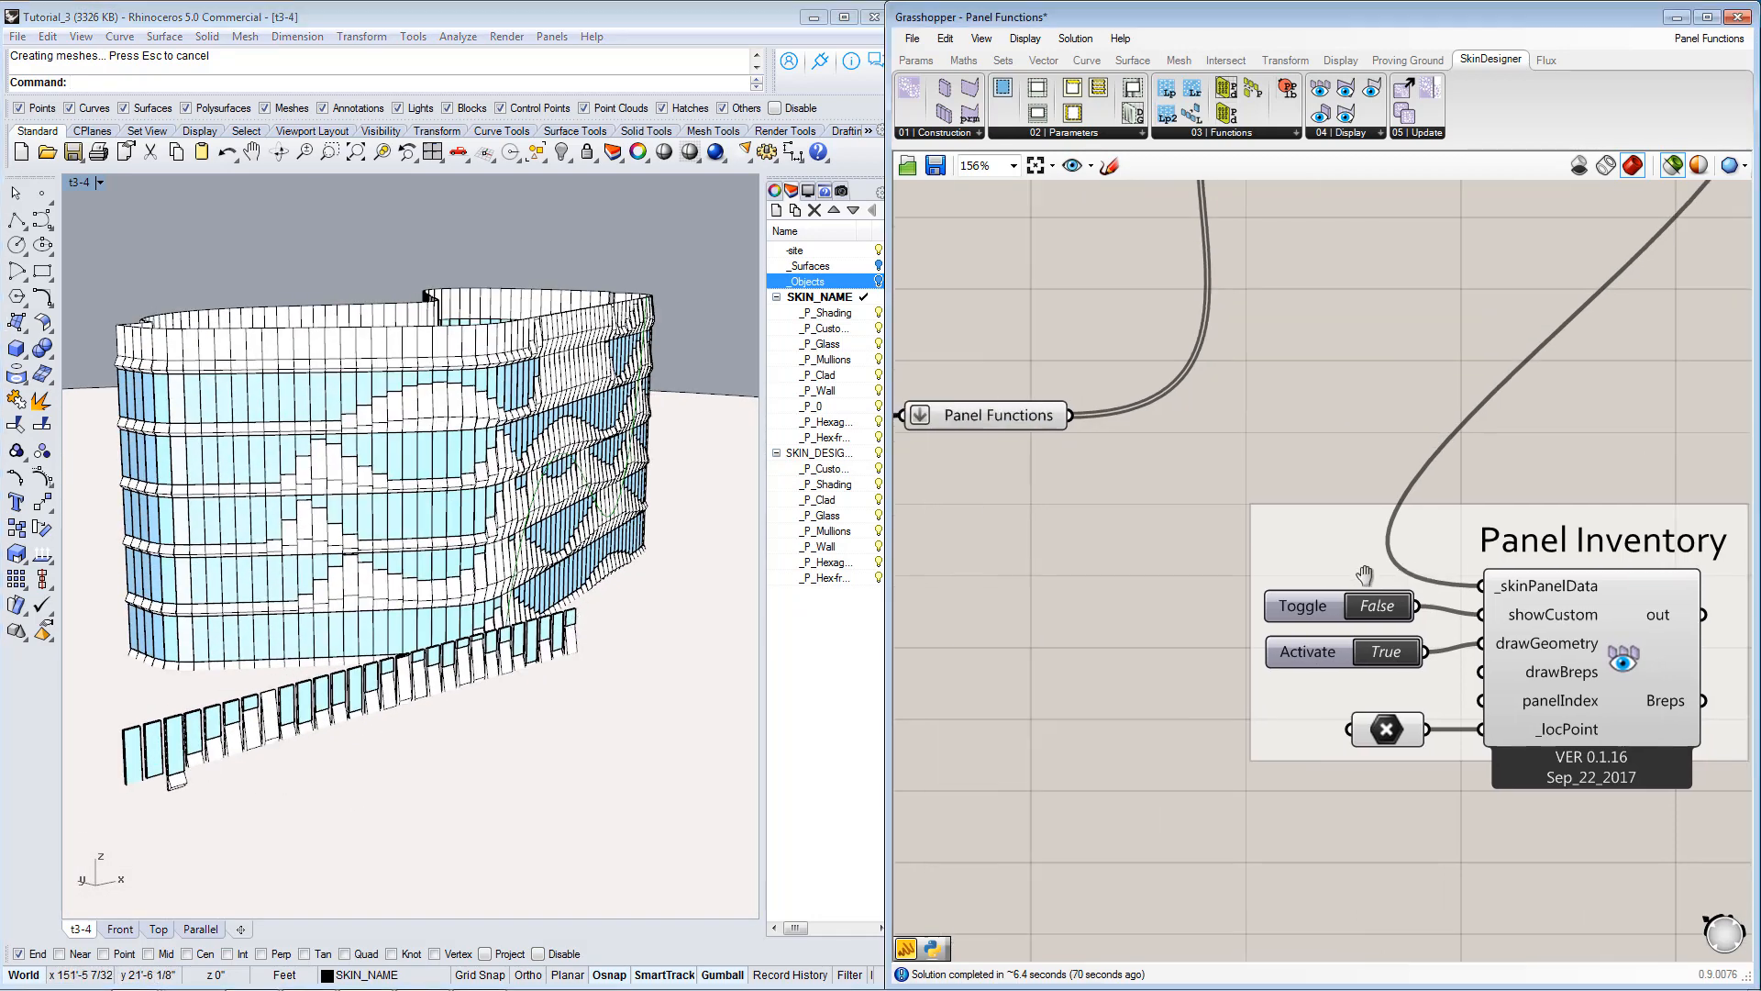
scroll(1187, 534, up, 5)
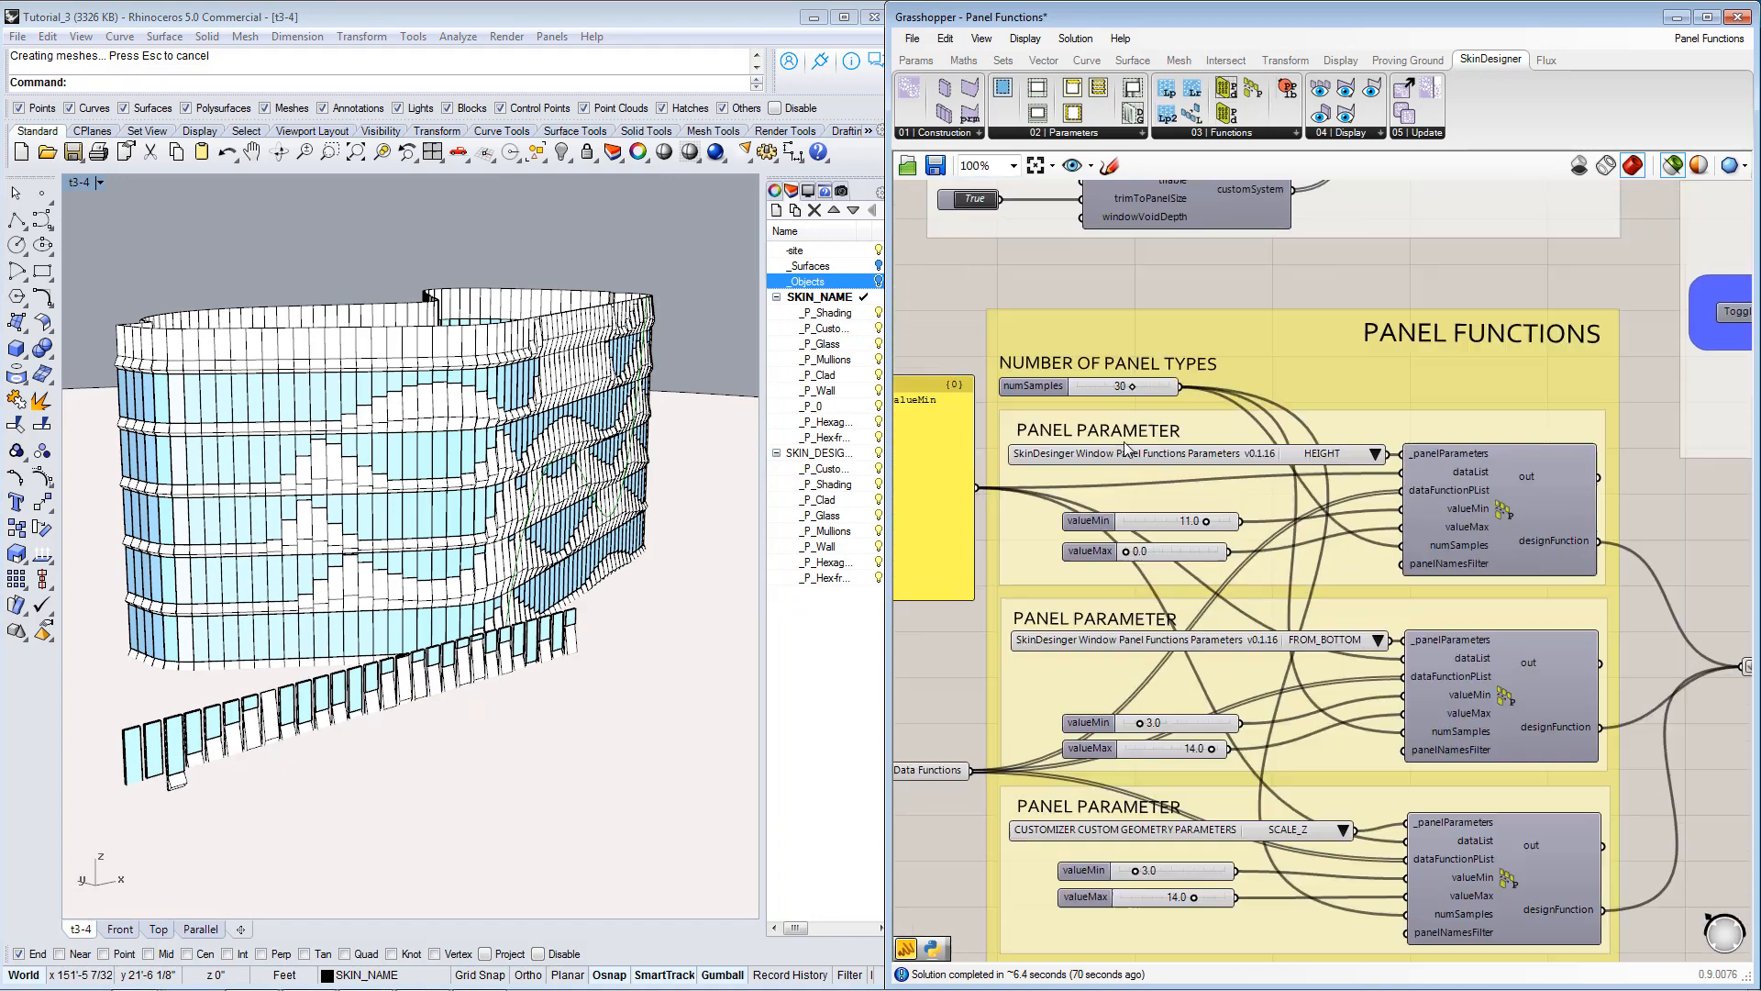
double_click(1098, 372)
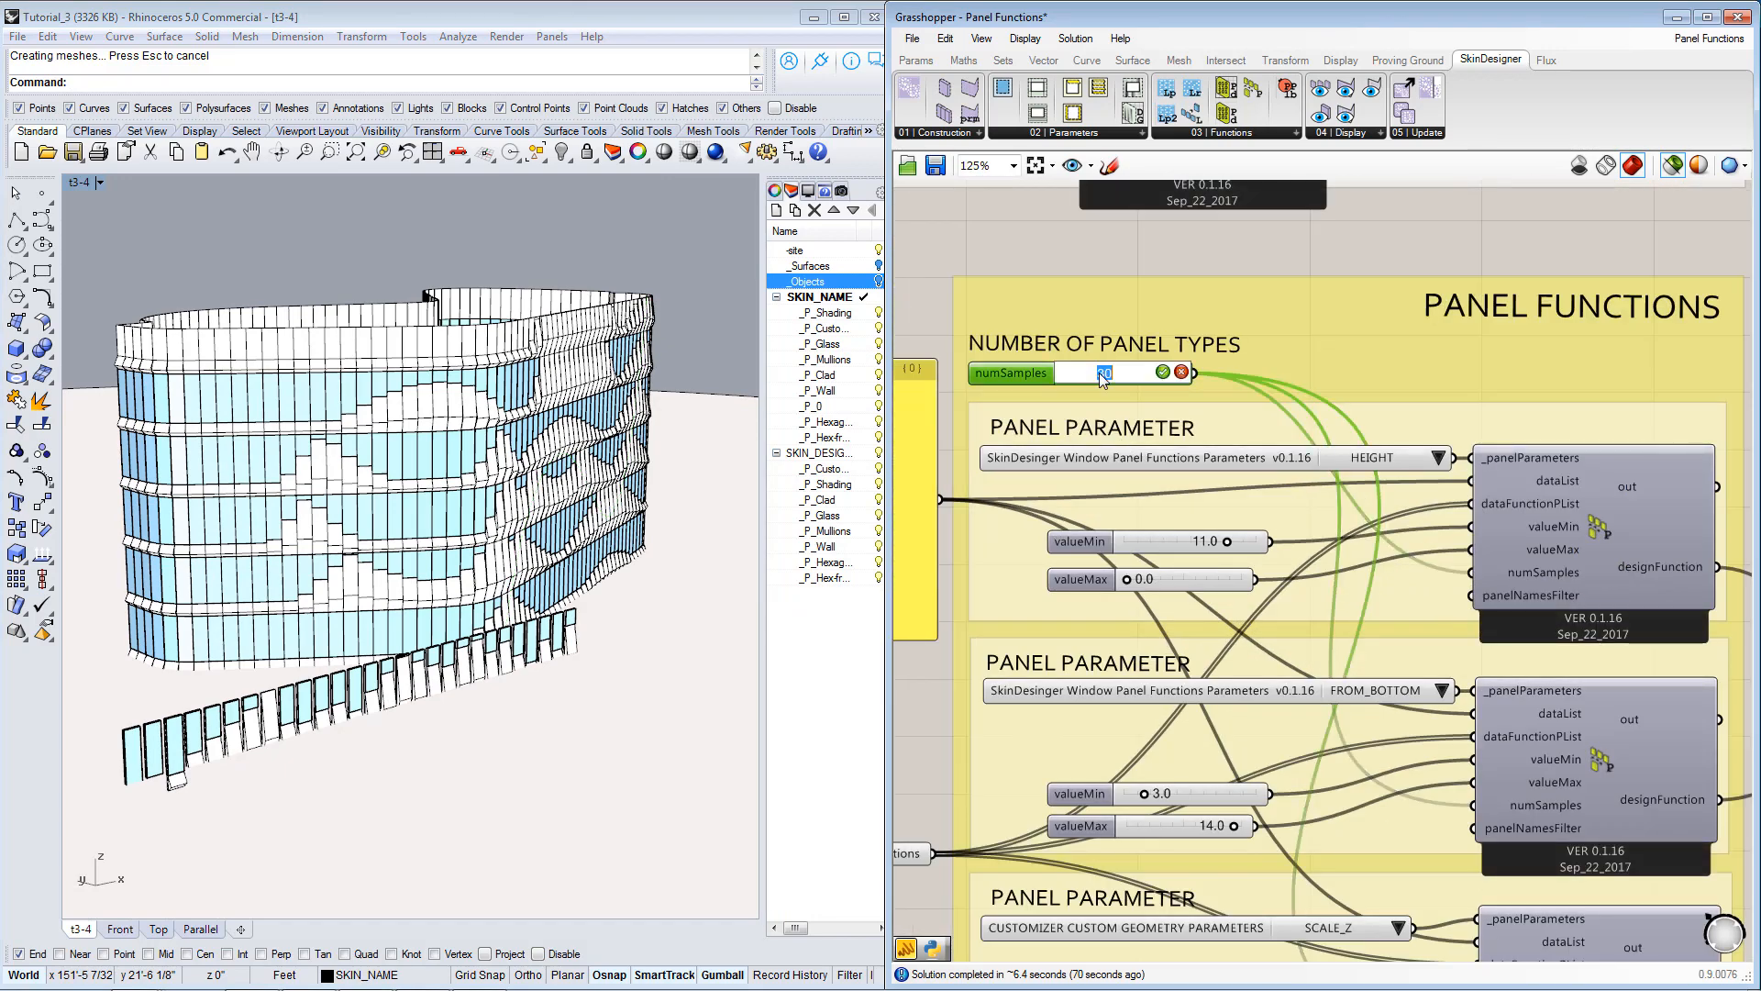
text(10)
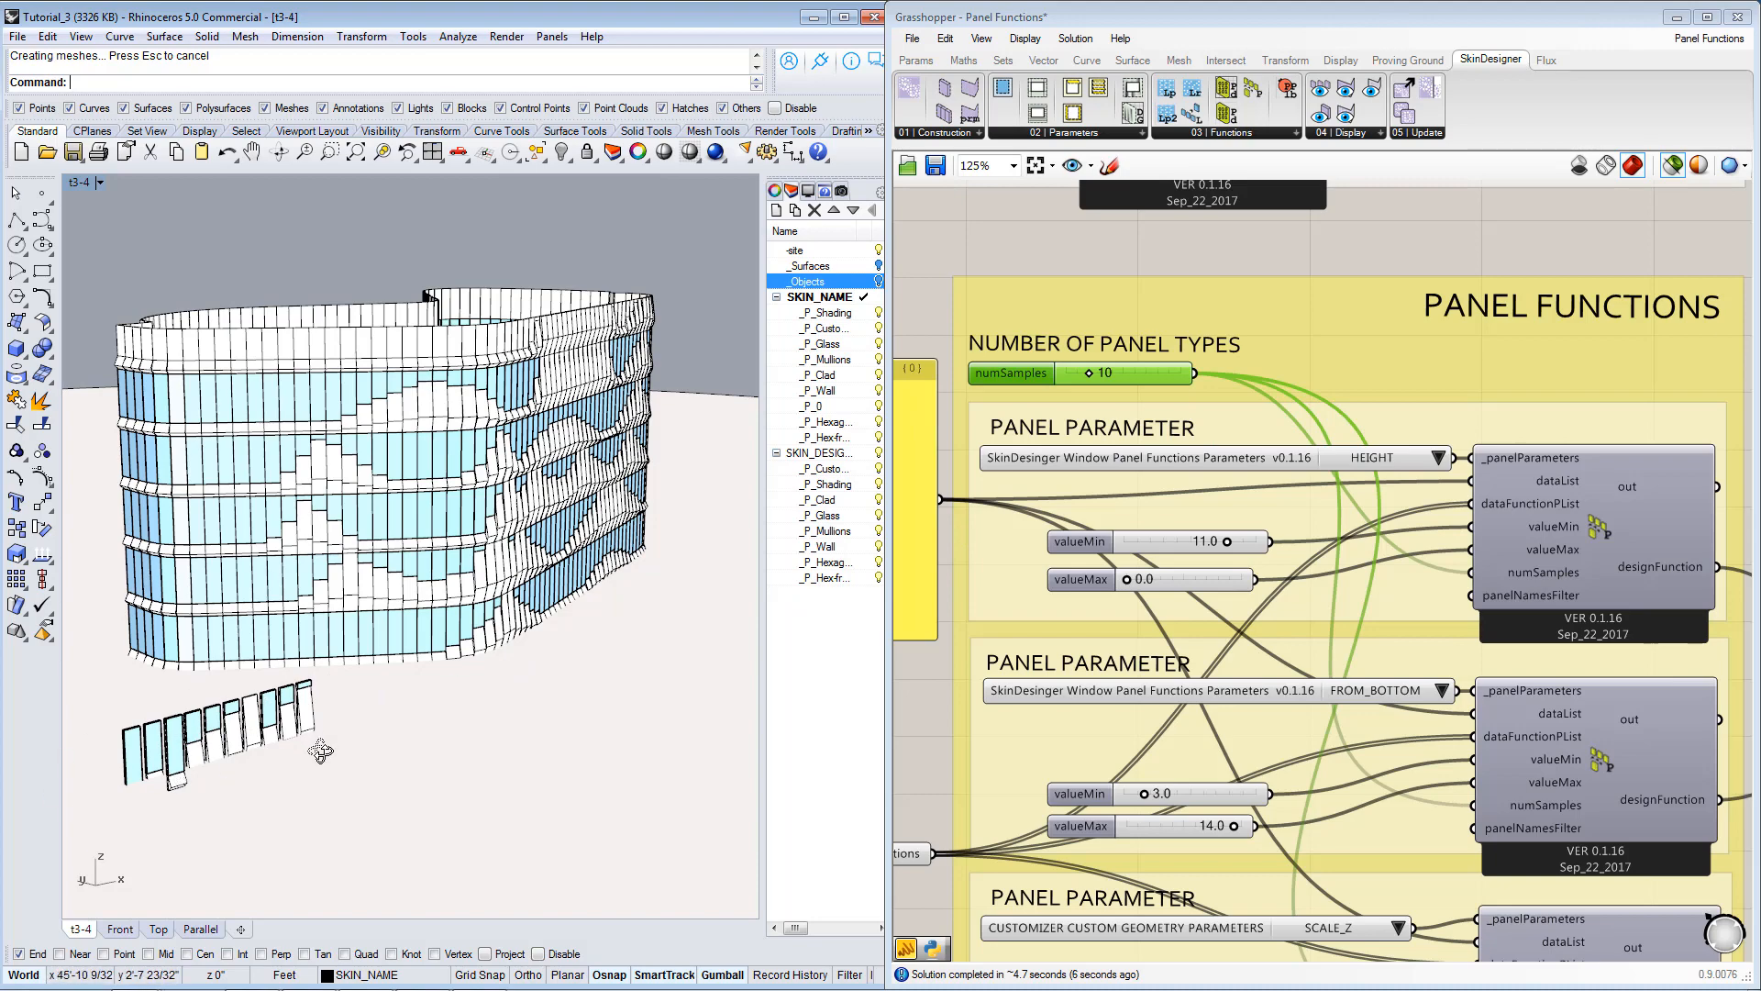
scroll(174, 782, down, 5)
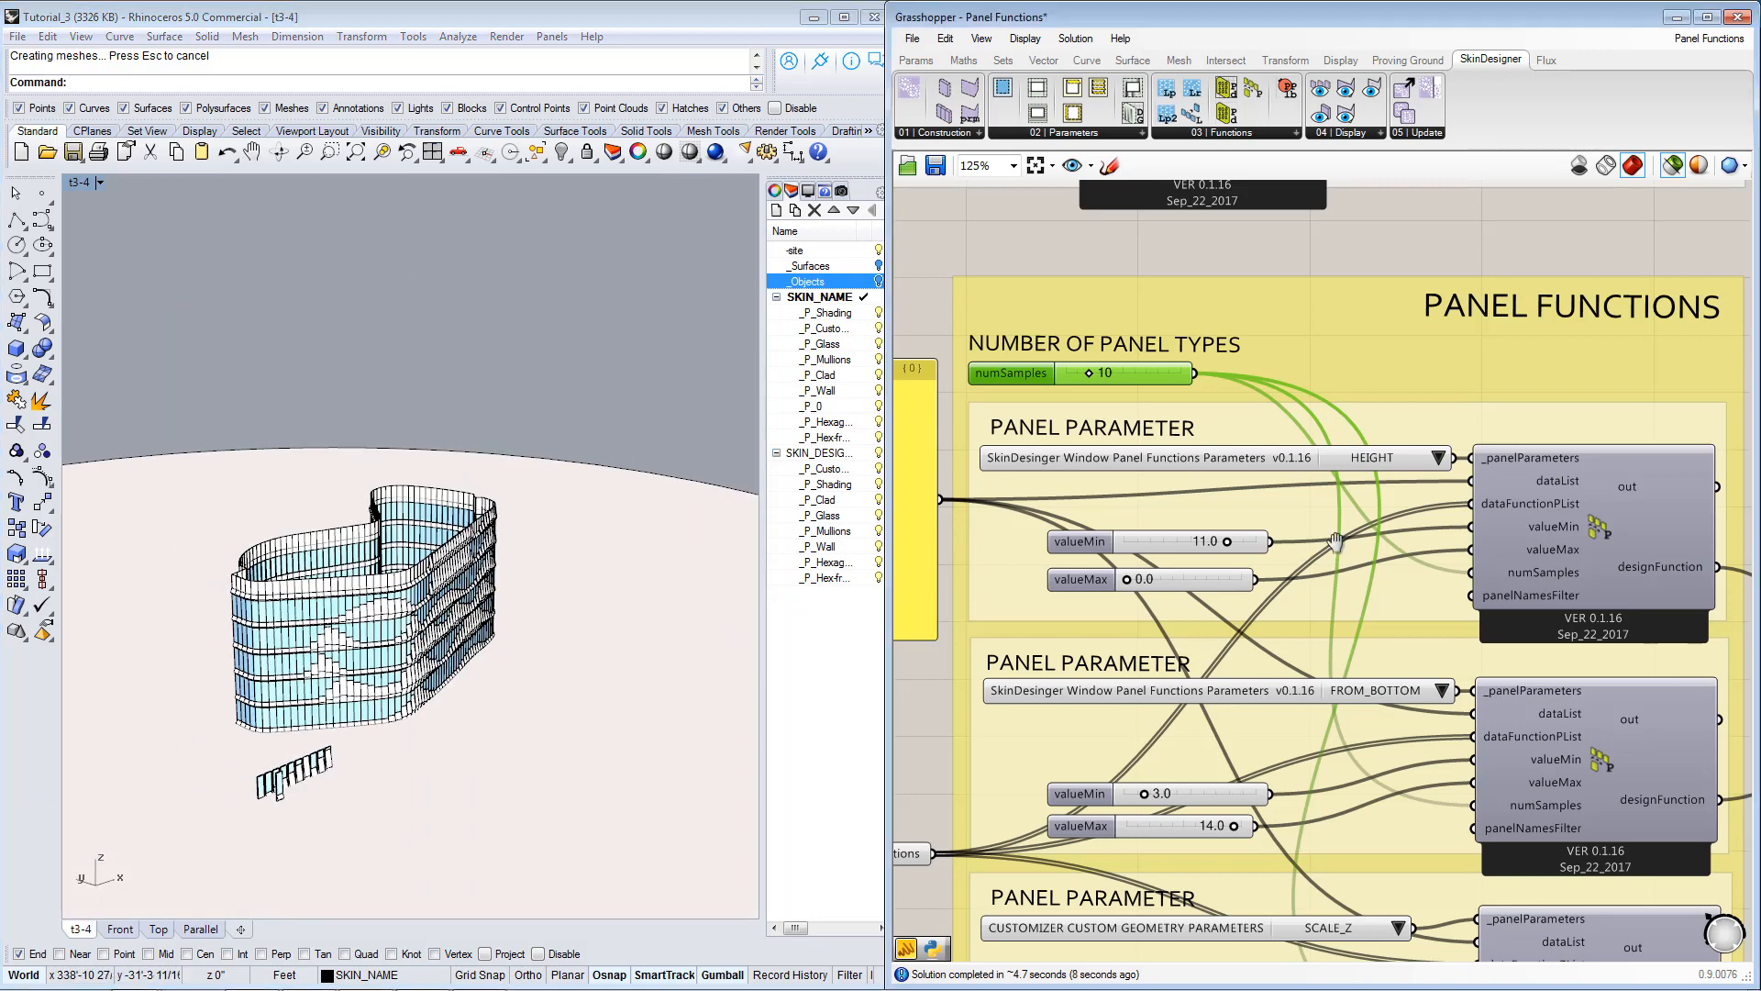
Check the Panel Inventory component's inputs and read the description of its drawBreps option.
scroll(1189, 490, down, 5)
scroll(1412, 652, up, 5)
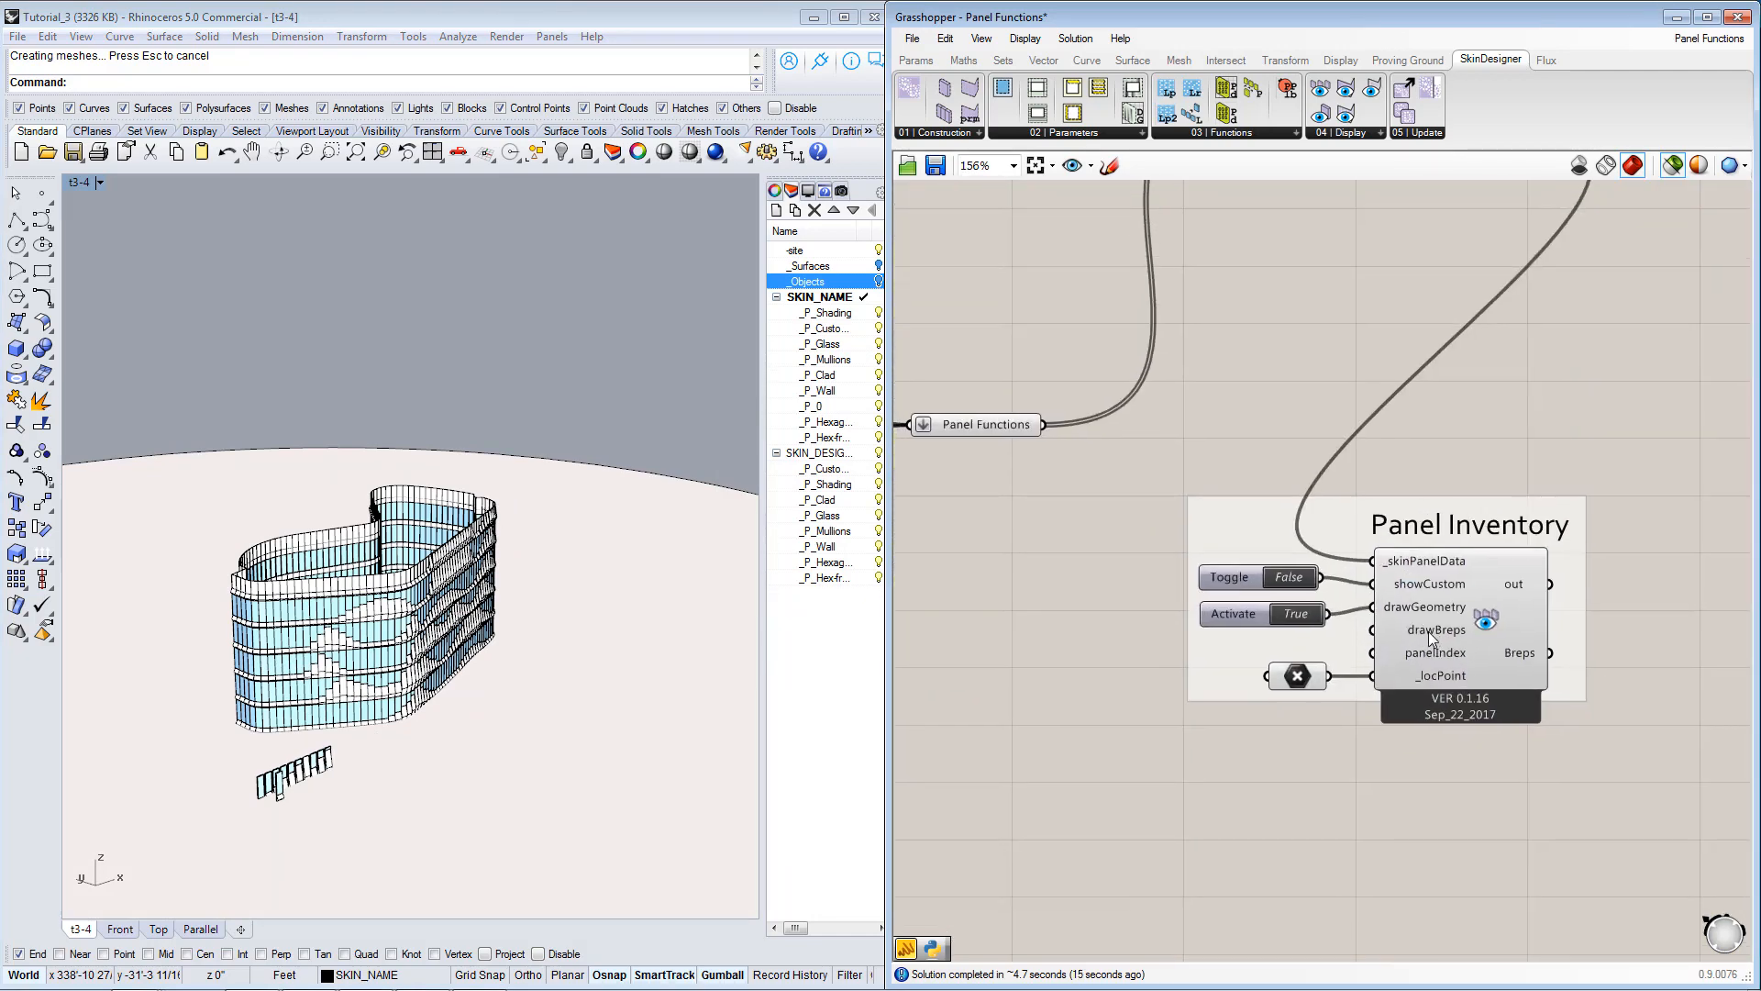
scroll(1428, 631, up, 1)
mouse_move(1394, 629)
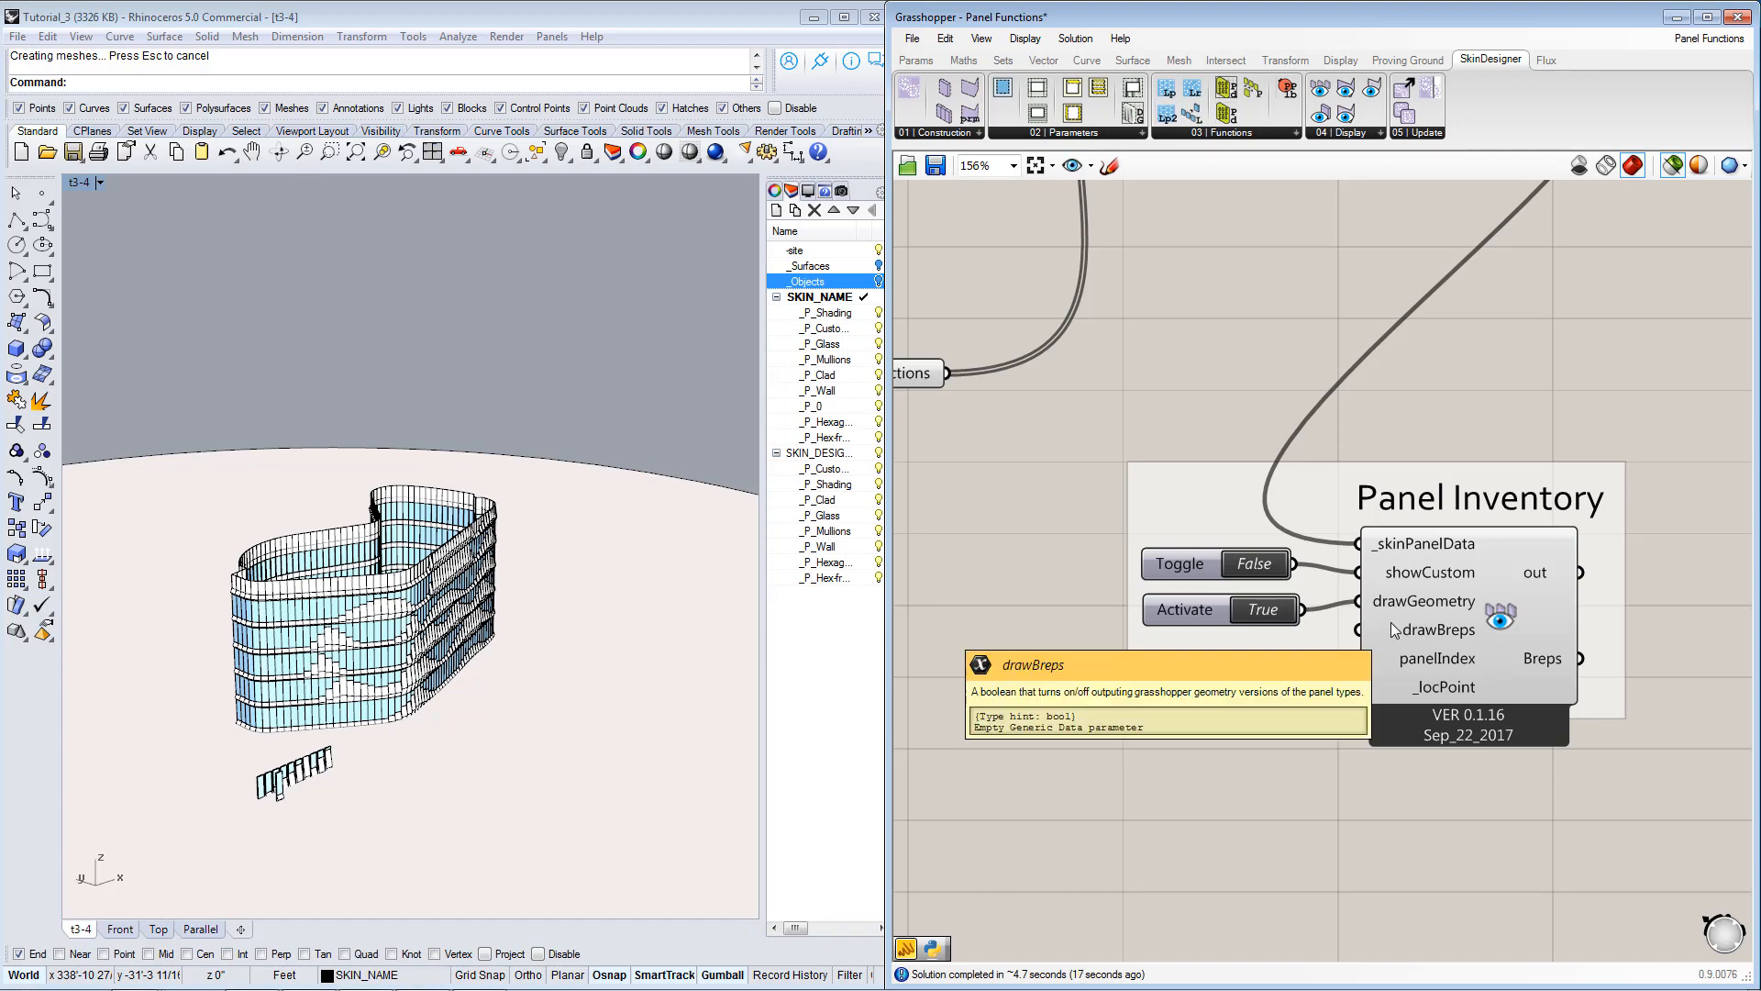
right_drag(1400, 656, 1352, 662)
Read through the Skin Designer log connected to the Skin Generator's out output.
scroll(1317, 659, down, 3)
right_drag(1474, 718, 1314, 730)
scroll(1306, 699, down, 3)
right_drag(1484, 664, 1177, 637)
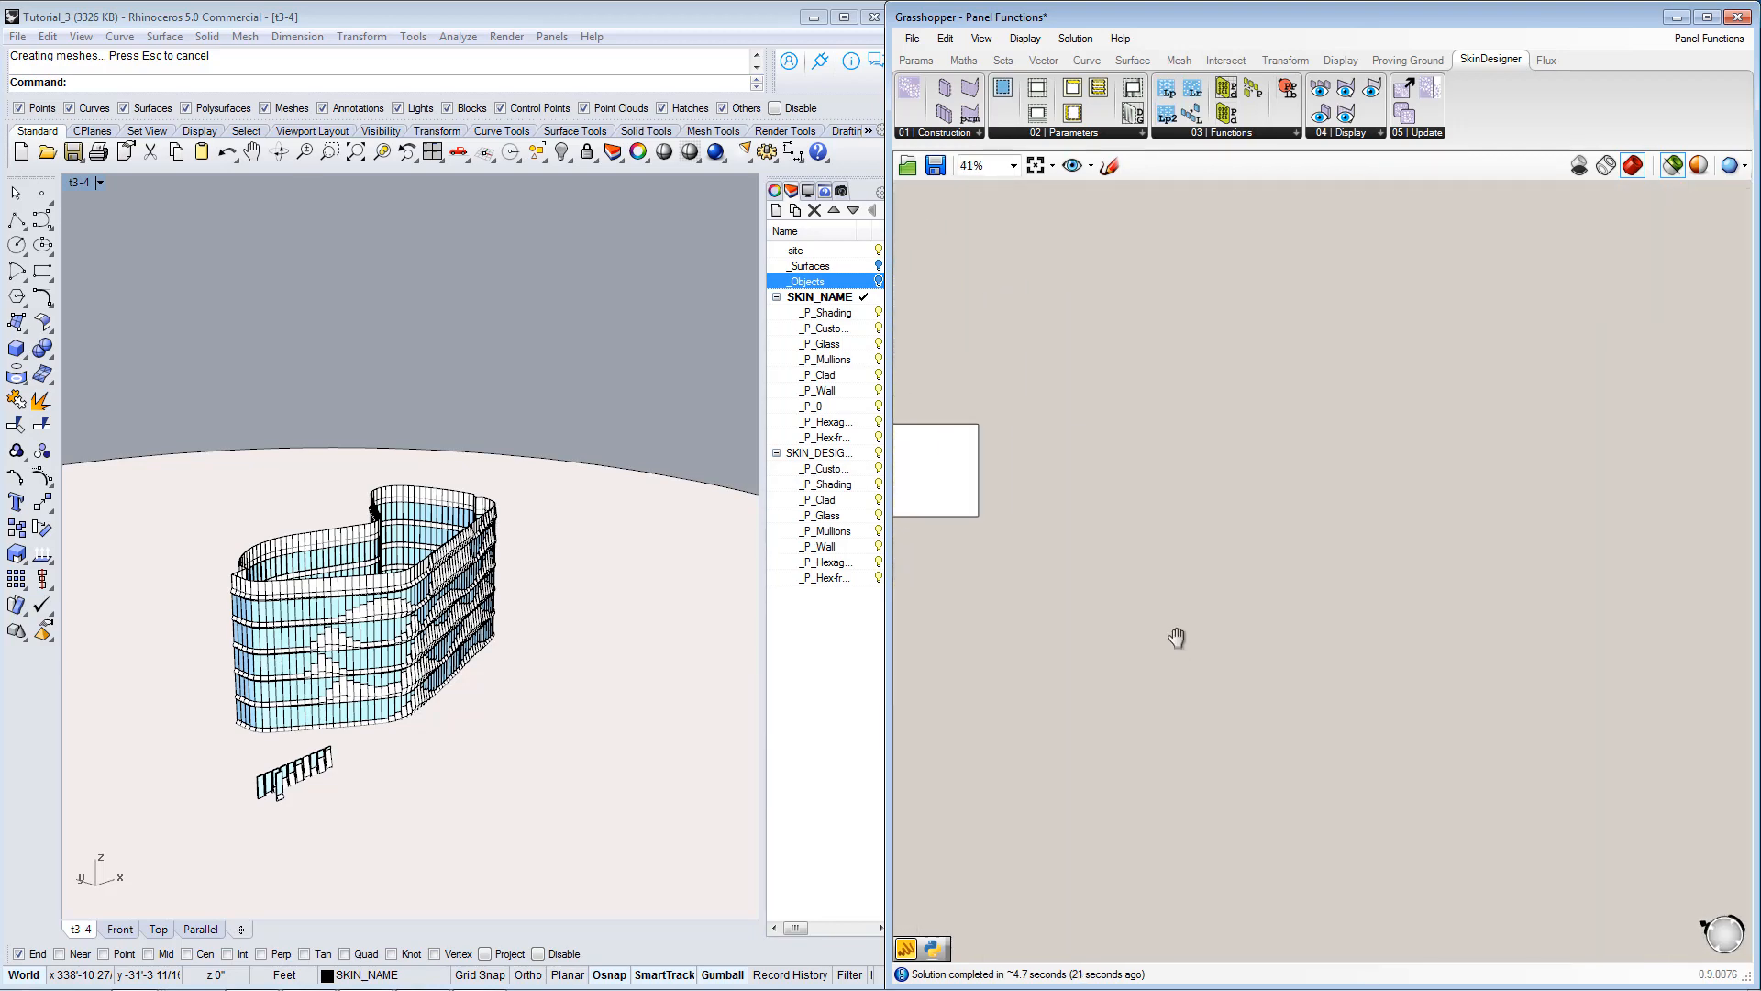
scroll(1158, 625, up, 5)
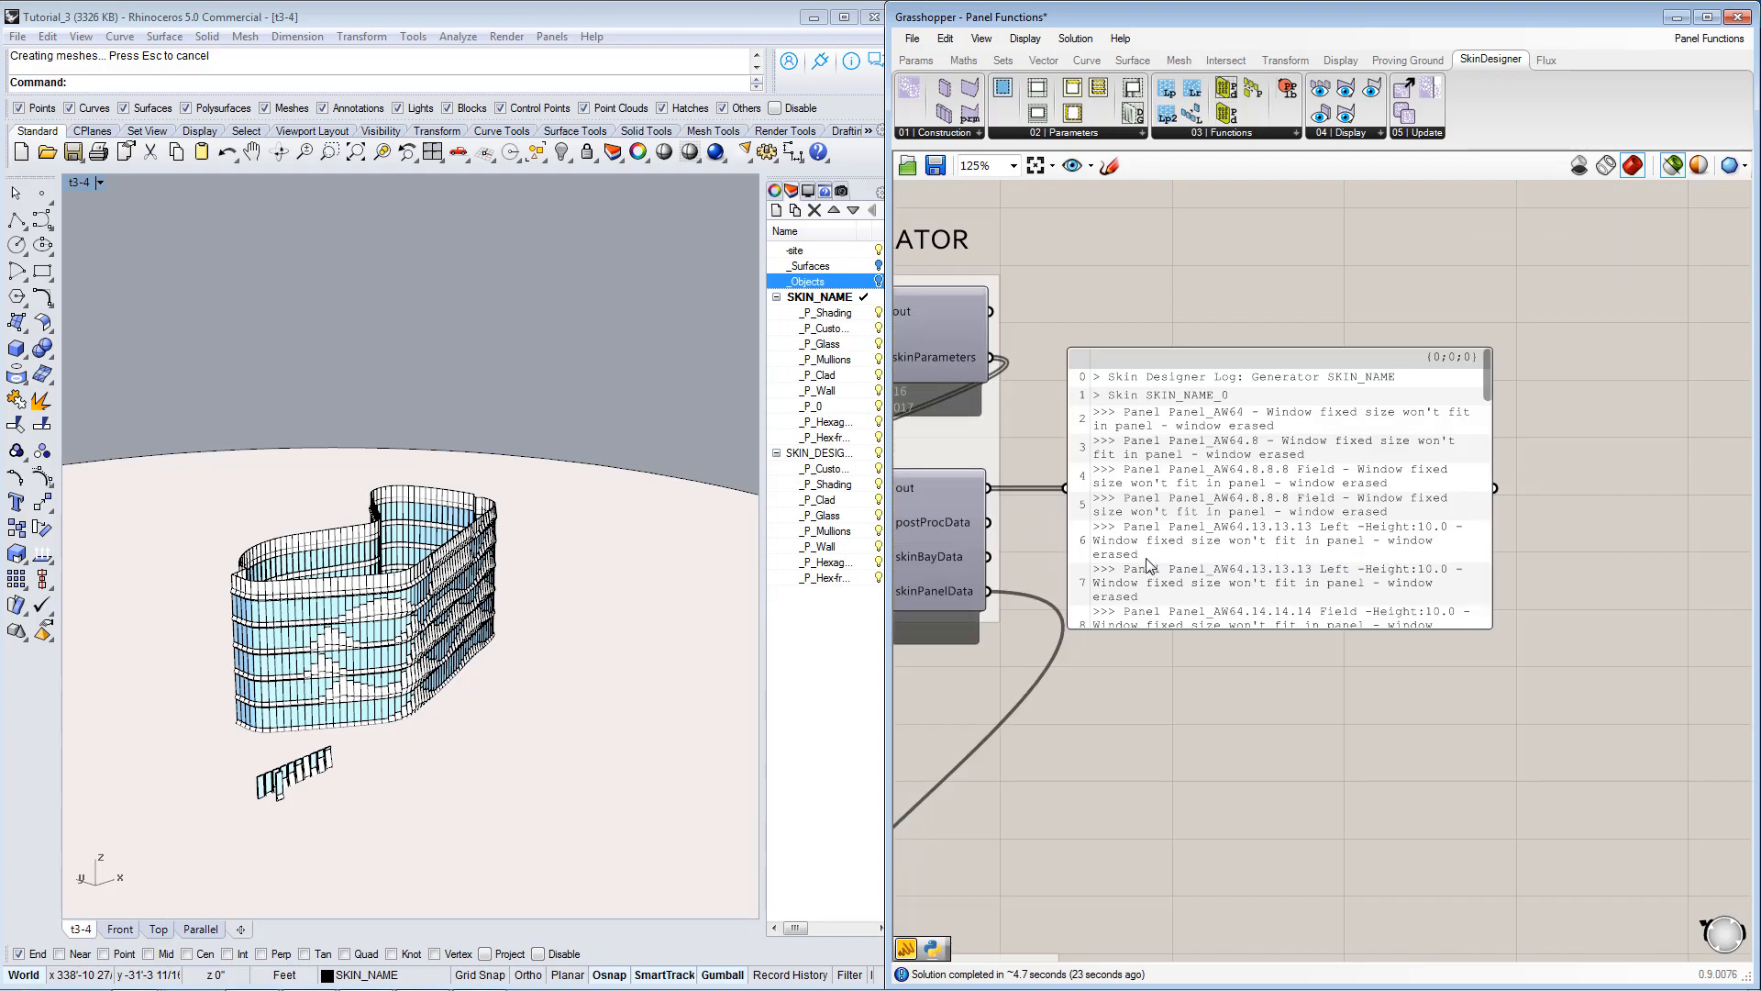
right_drag(1038, 541, 1260, 548)
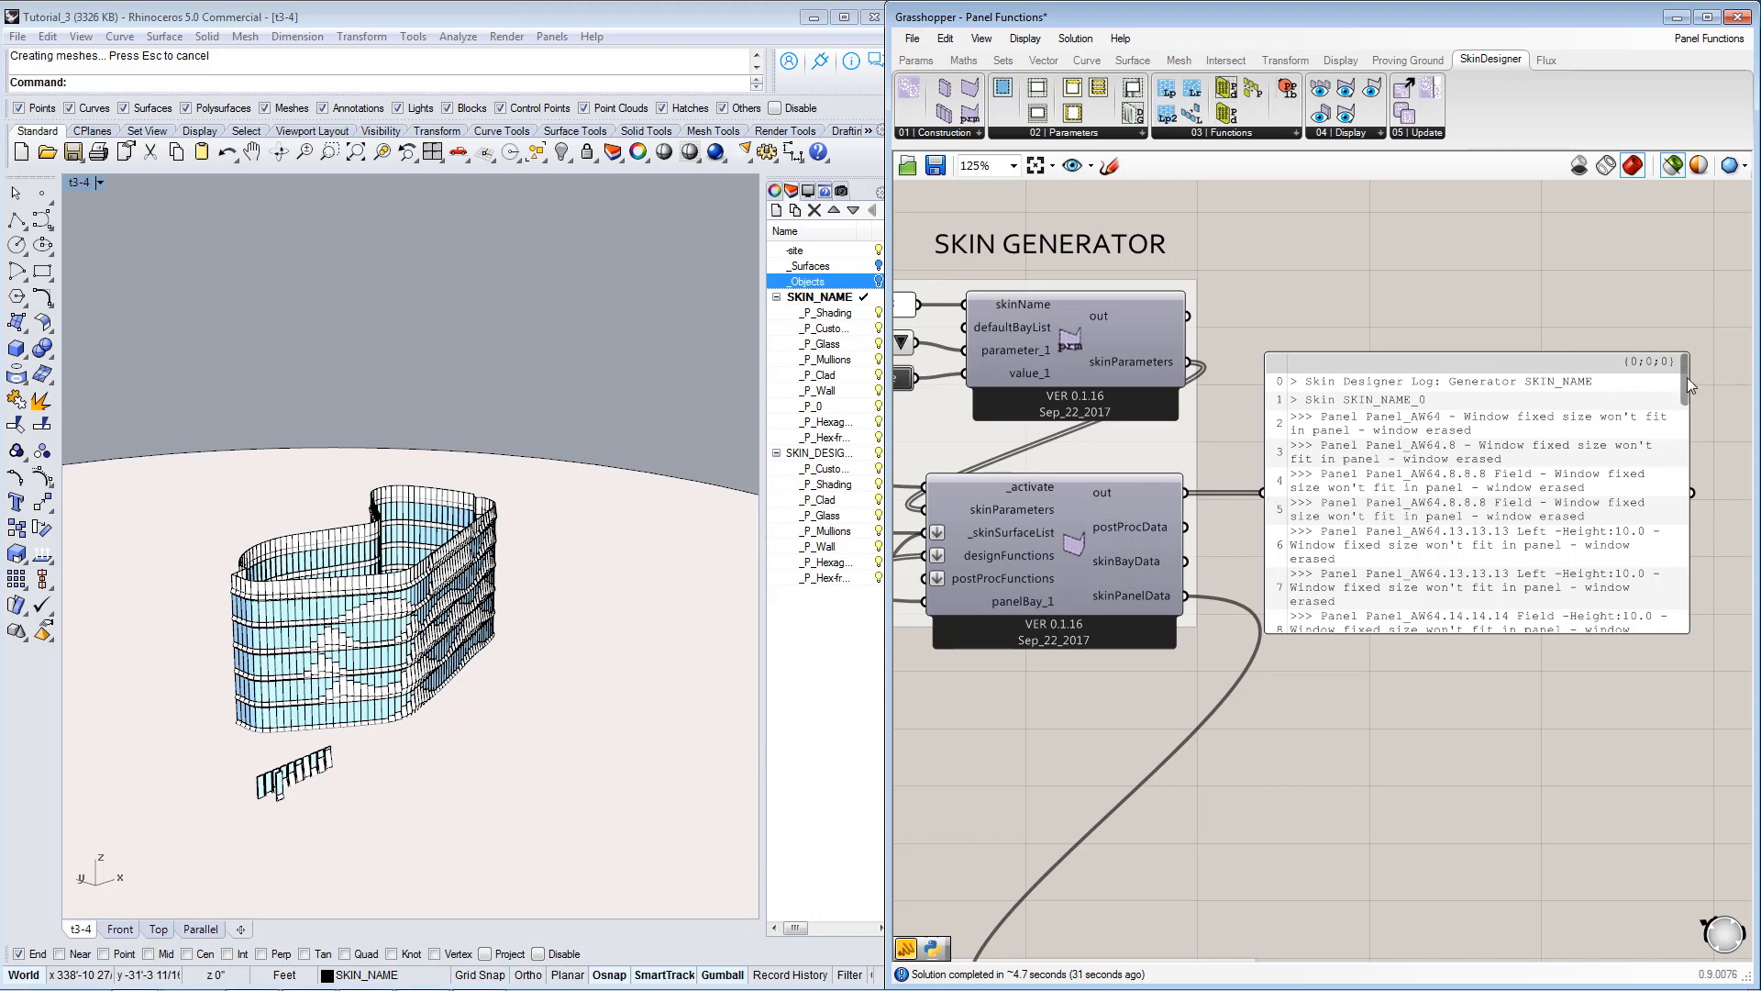
mouse_move(1687, 377)
mouse_down()
mouse_move(1688, 416)
mouse_move(1689, 394)
mouse_up()
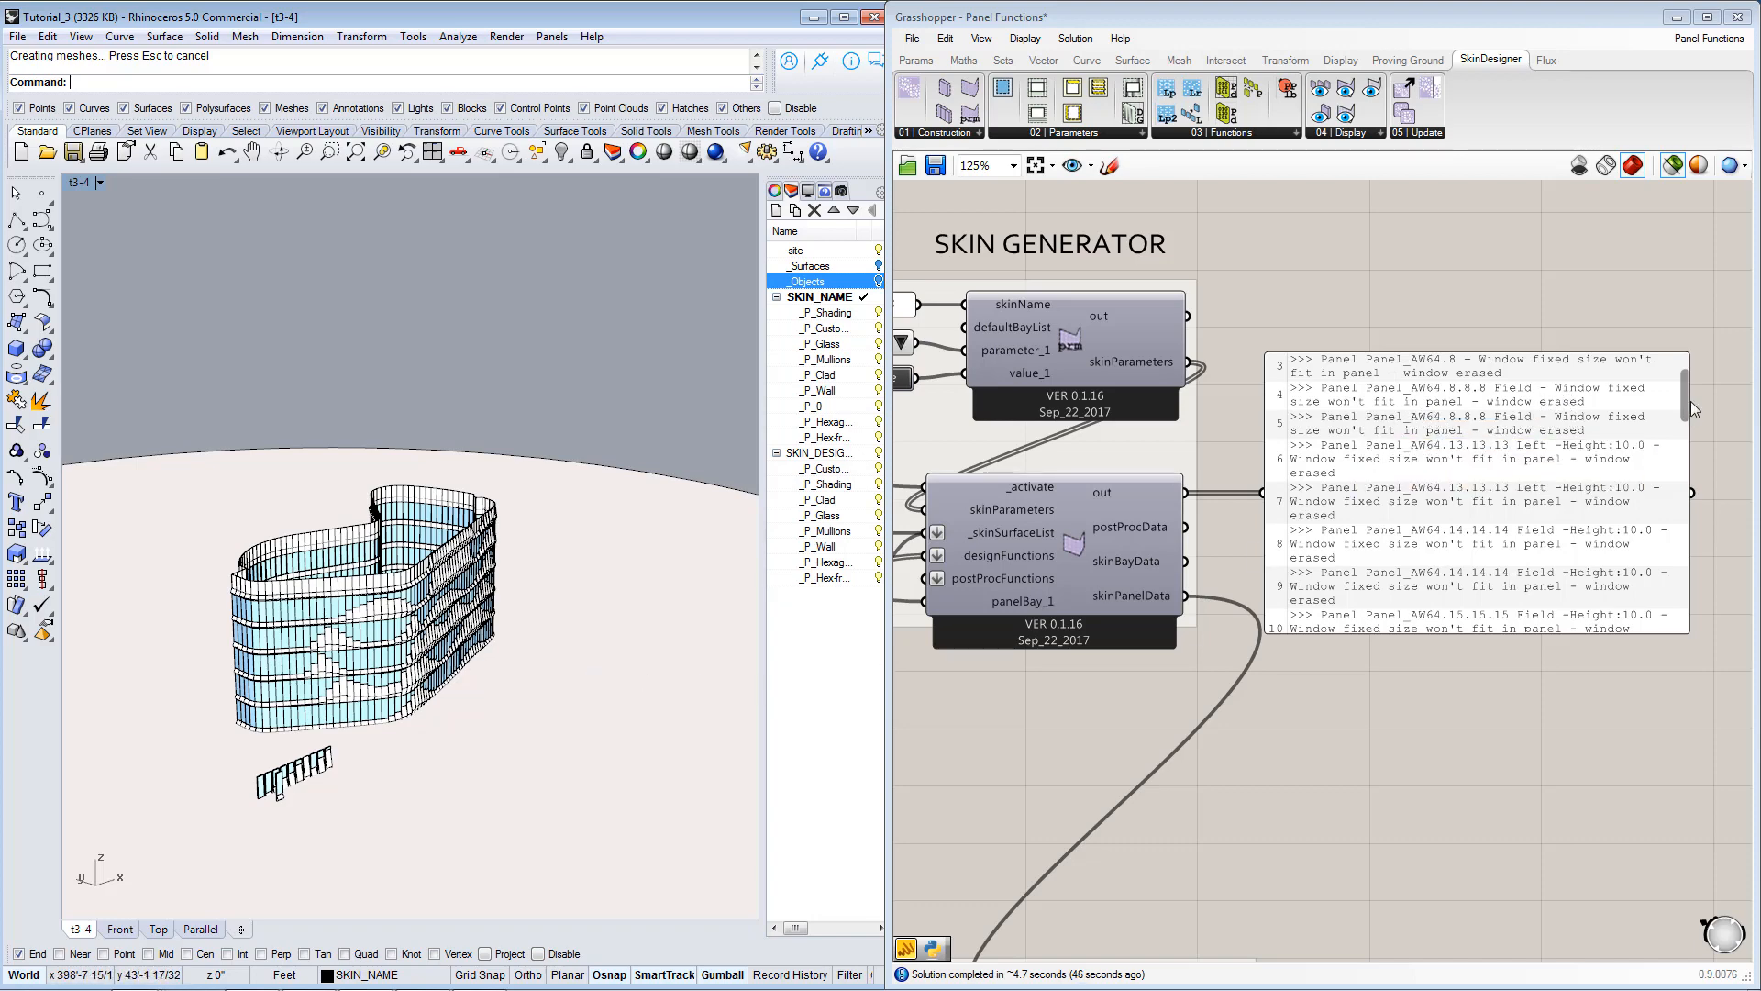
Read the rest of the Skin Designer log in the panel, including the SKIN_NAME_1 entries, and return to its beginning.
drag(1686, 398, 1715, 602)
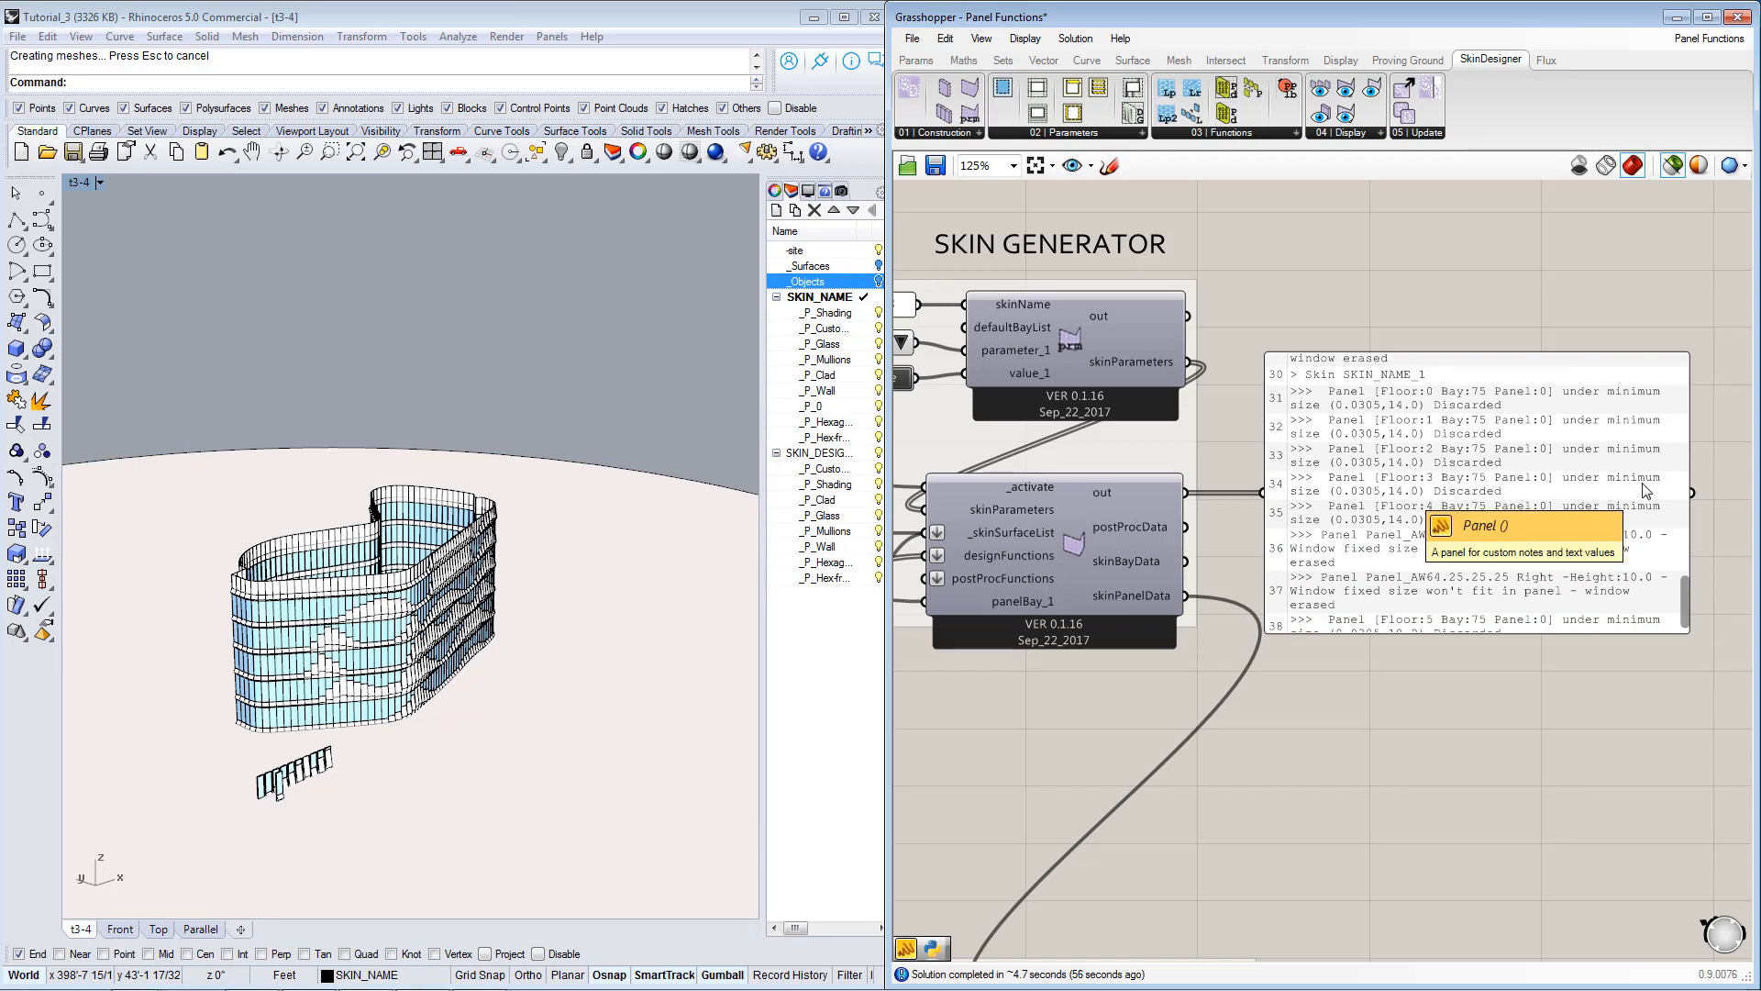
mouse_move(1686, 601)
mouse_down()
mouse_move(1686, 627)
mouse_move(1688, 561)
mouse_move(1691, 598)
mouse_up()
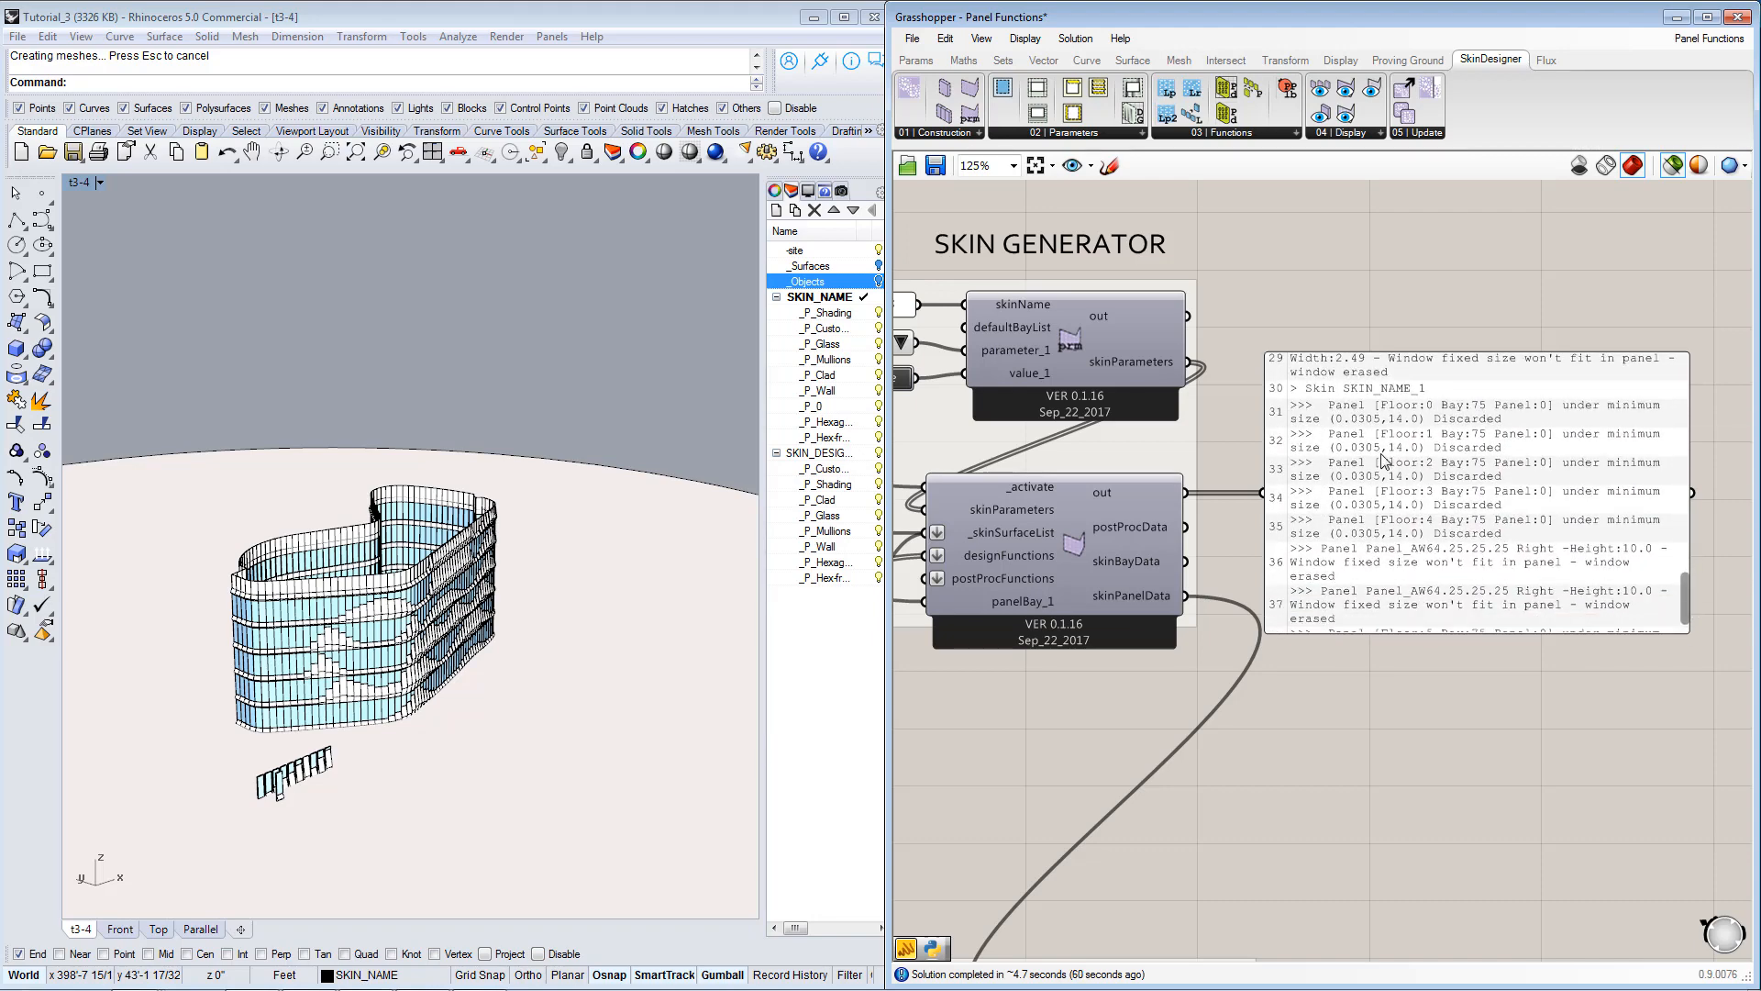
click(1340, 391)
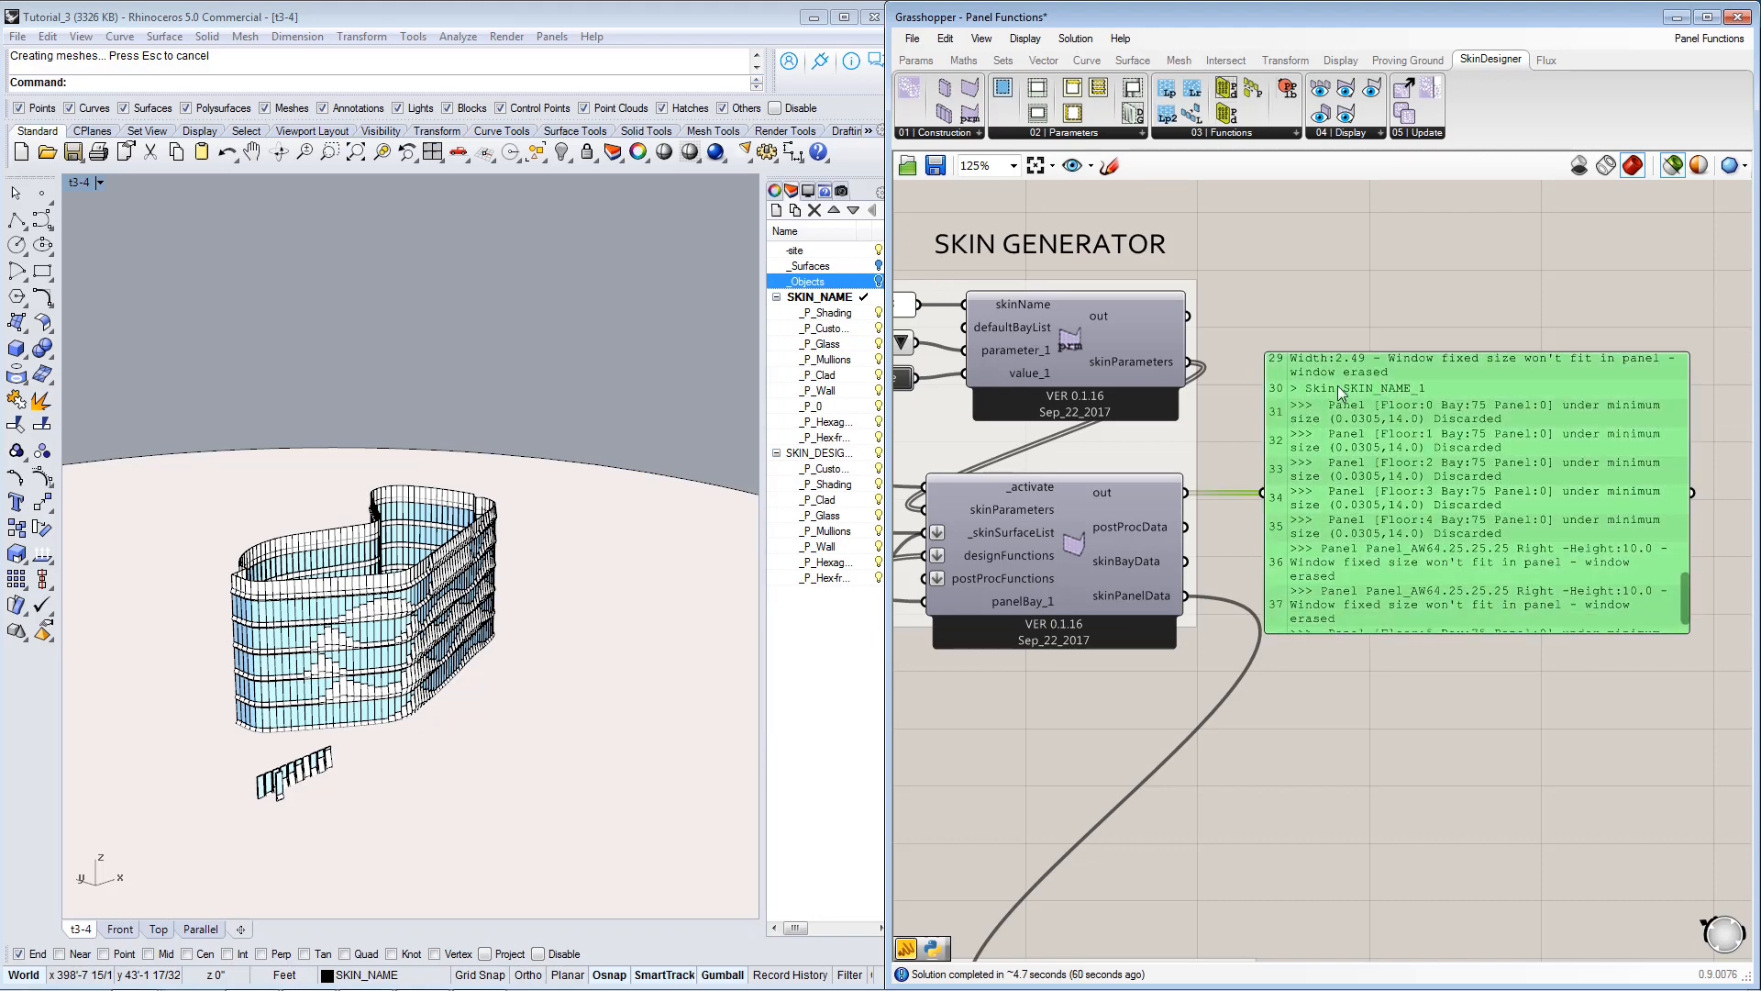
drag(1688, 597, 1676, 340)
click(1439, 642)
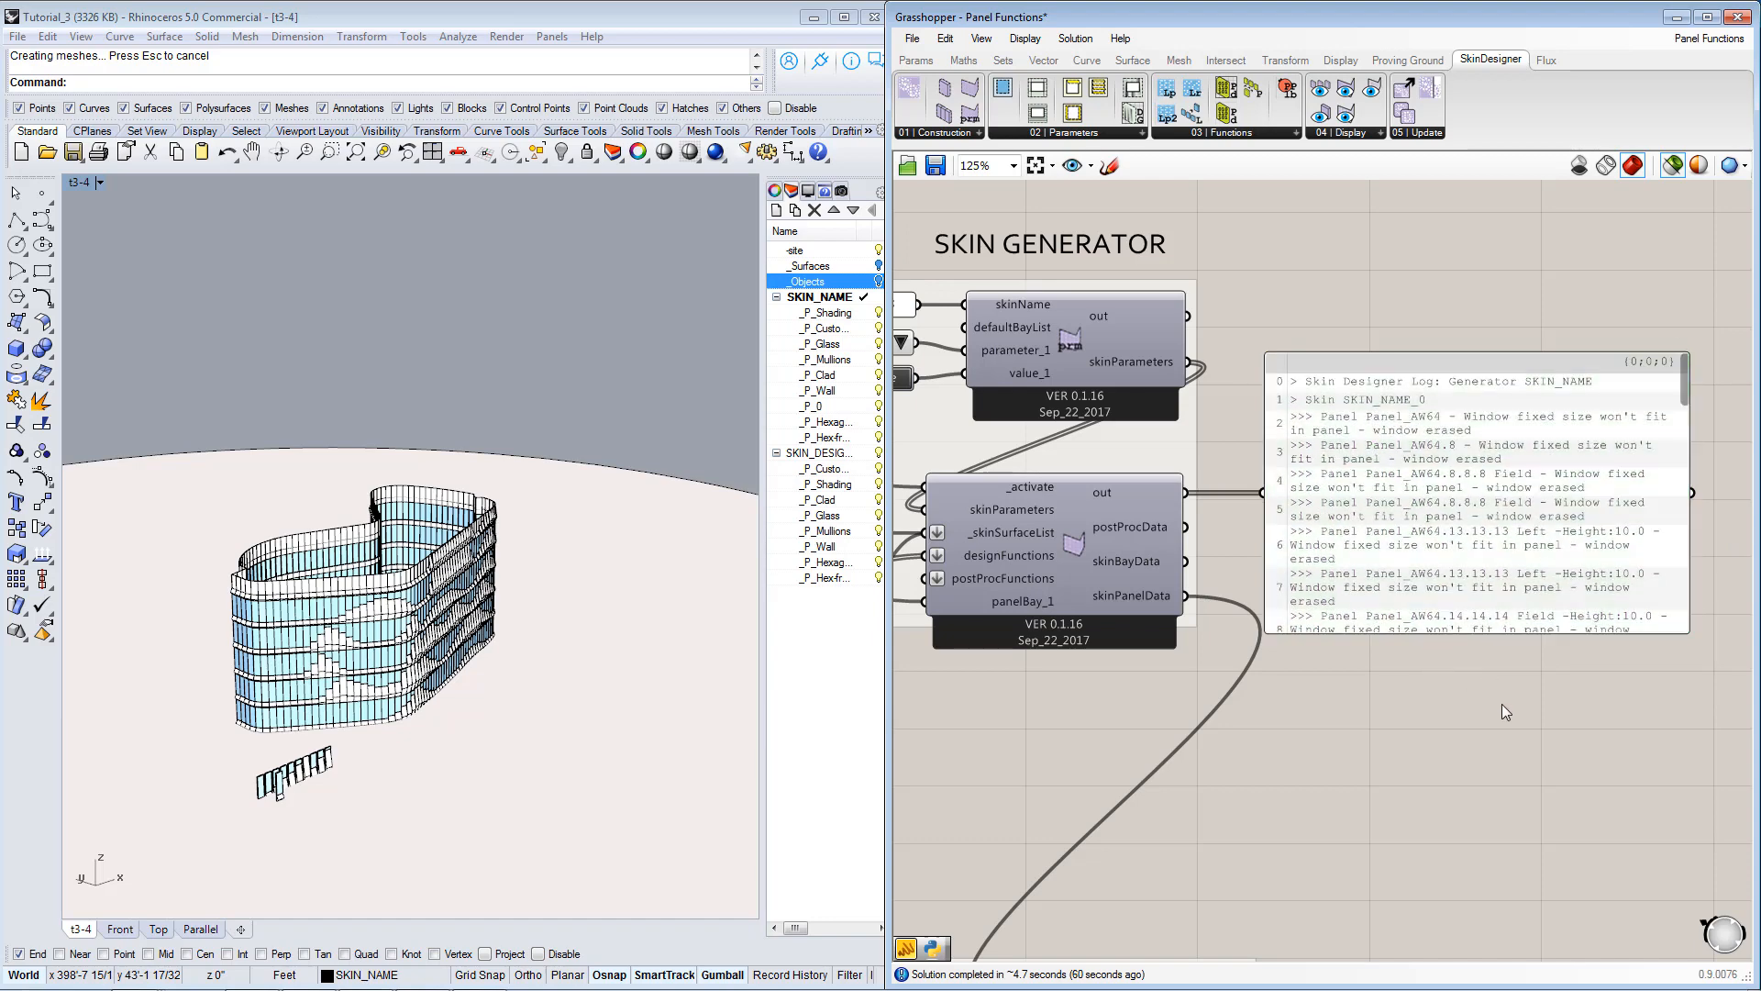
Survey the definition from the Skin Generator and Panel Inventory back to the layout function, panel function and panel groups.
scroll(1500, 702, down, 2)
scroll(1202, 603, down, 3)
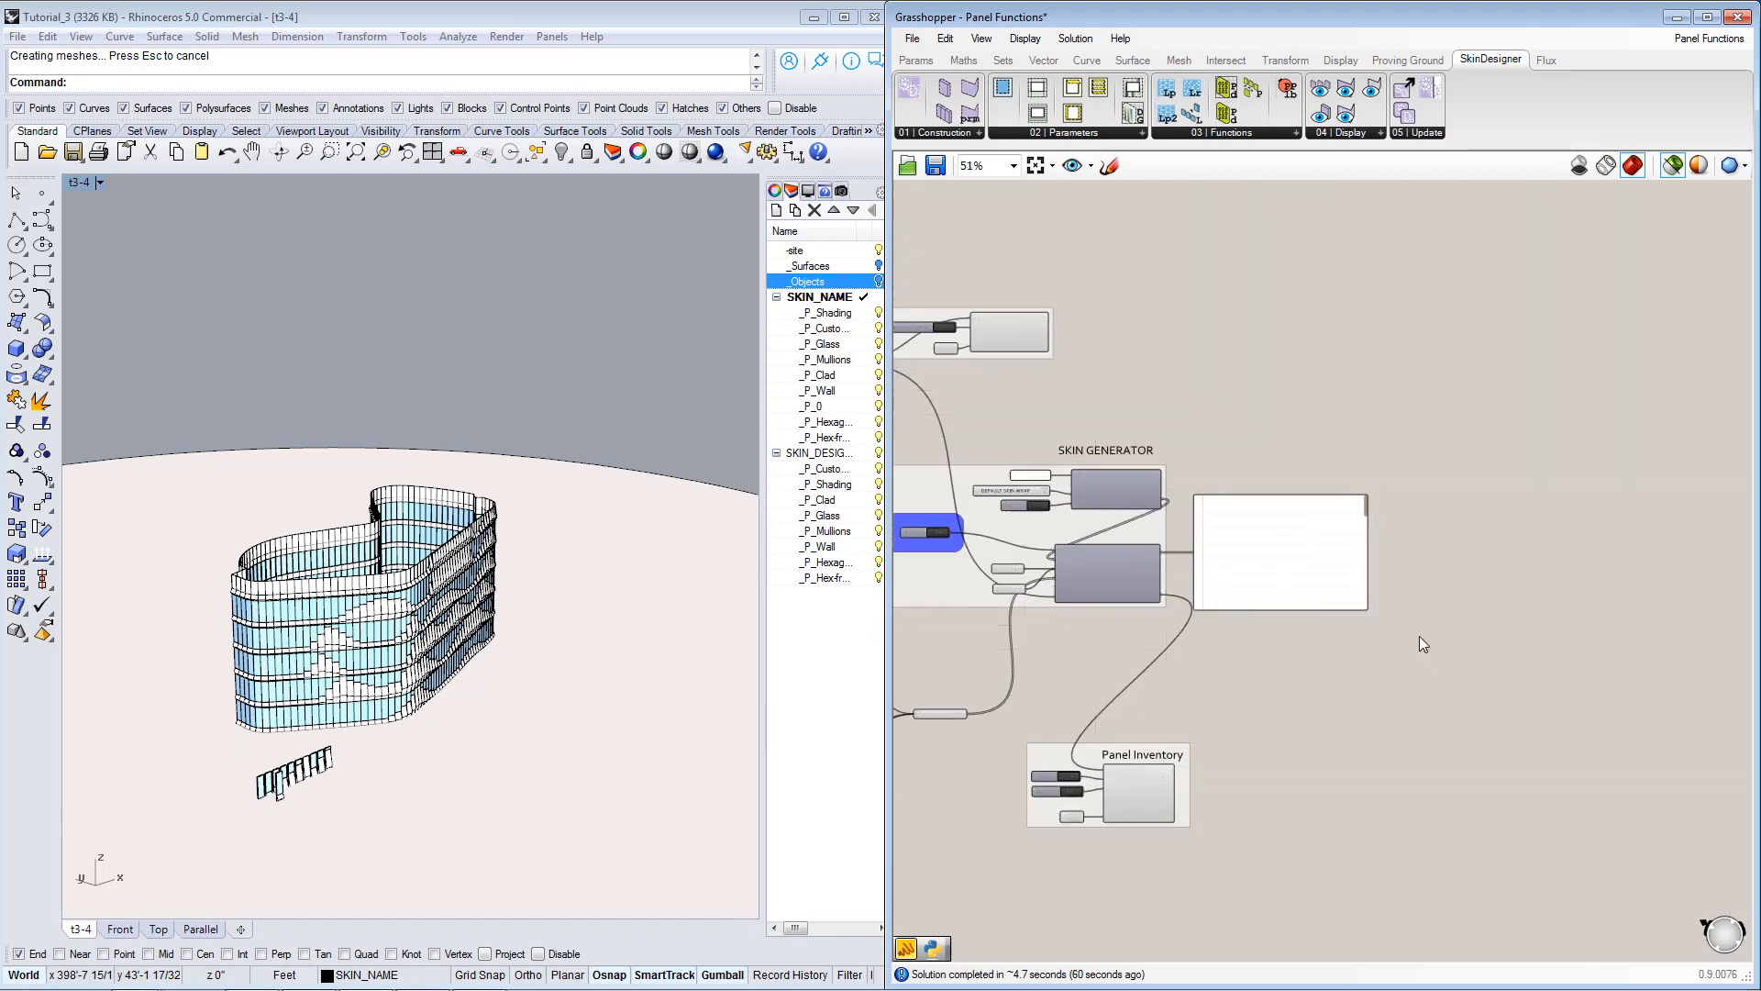
right_drag(1418, 636, 1161, 609)
scroll(1161, 609, down, 2)
right_drag(1486, 635, 1148, 645)
right_drag(1557, 620, 1021, 586)
scroll(1457, 631, up, 1)
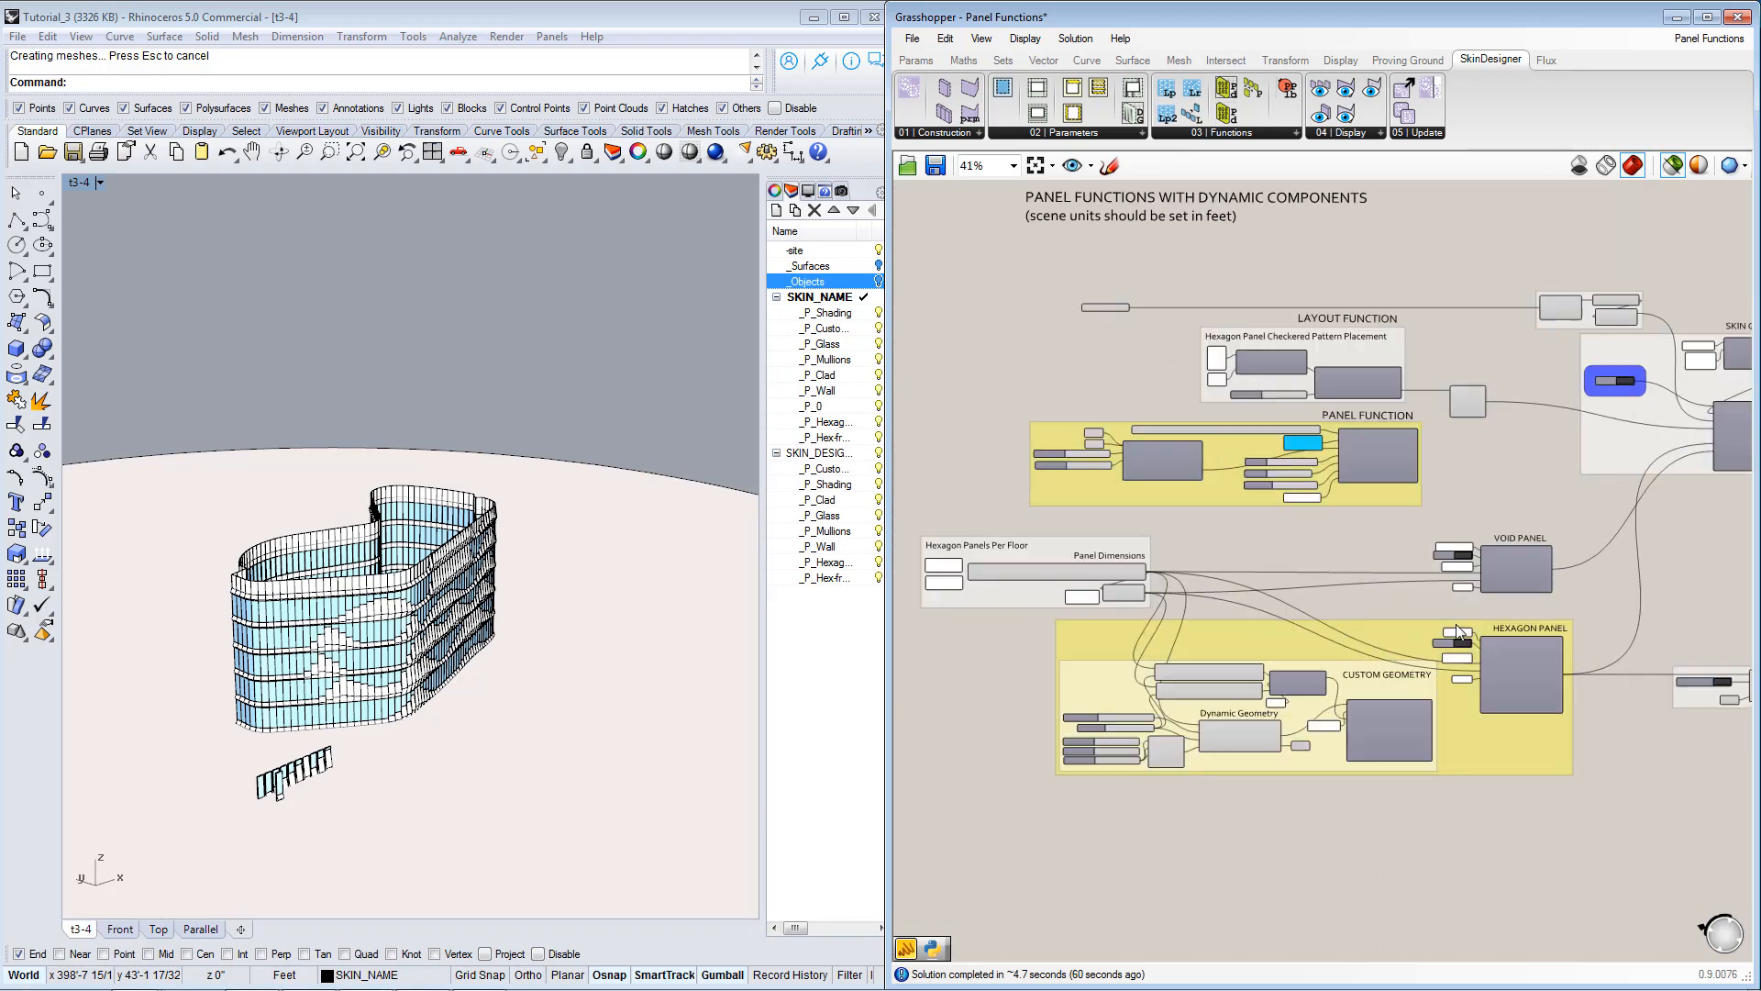
right_drag(1513, 610, 1457, 573)
right_drag(1418, 466, 1409, 504)
scroll(1409, 498, up, 1)
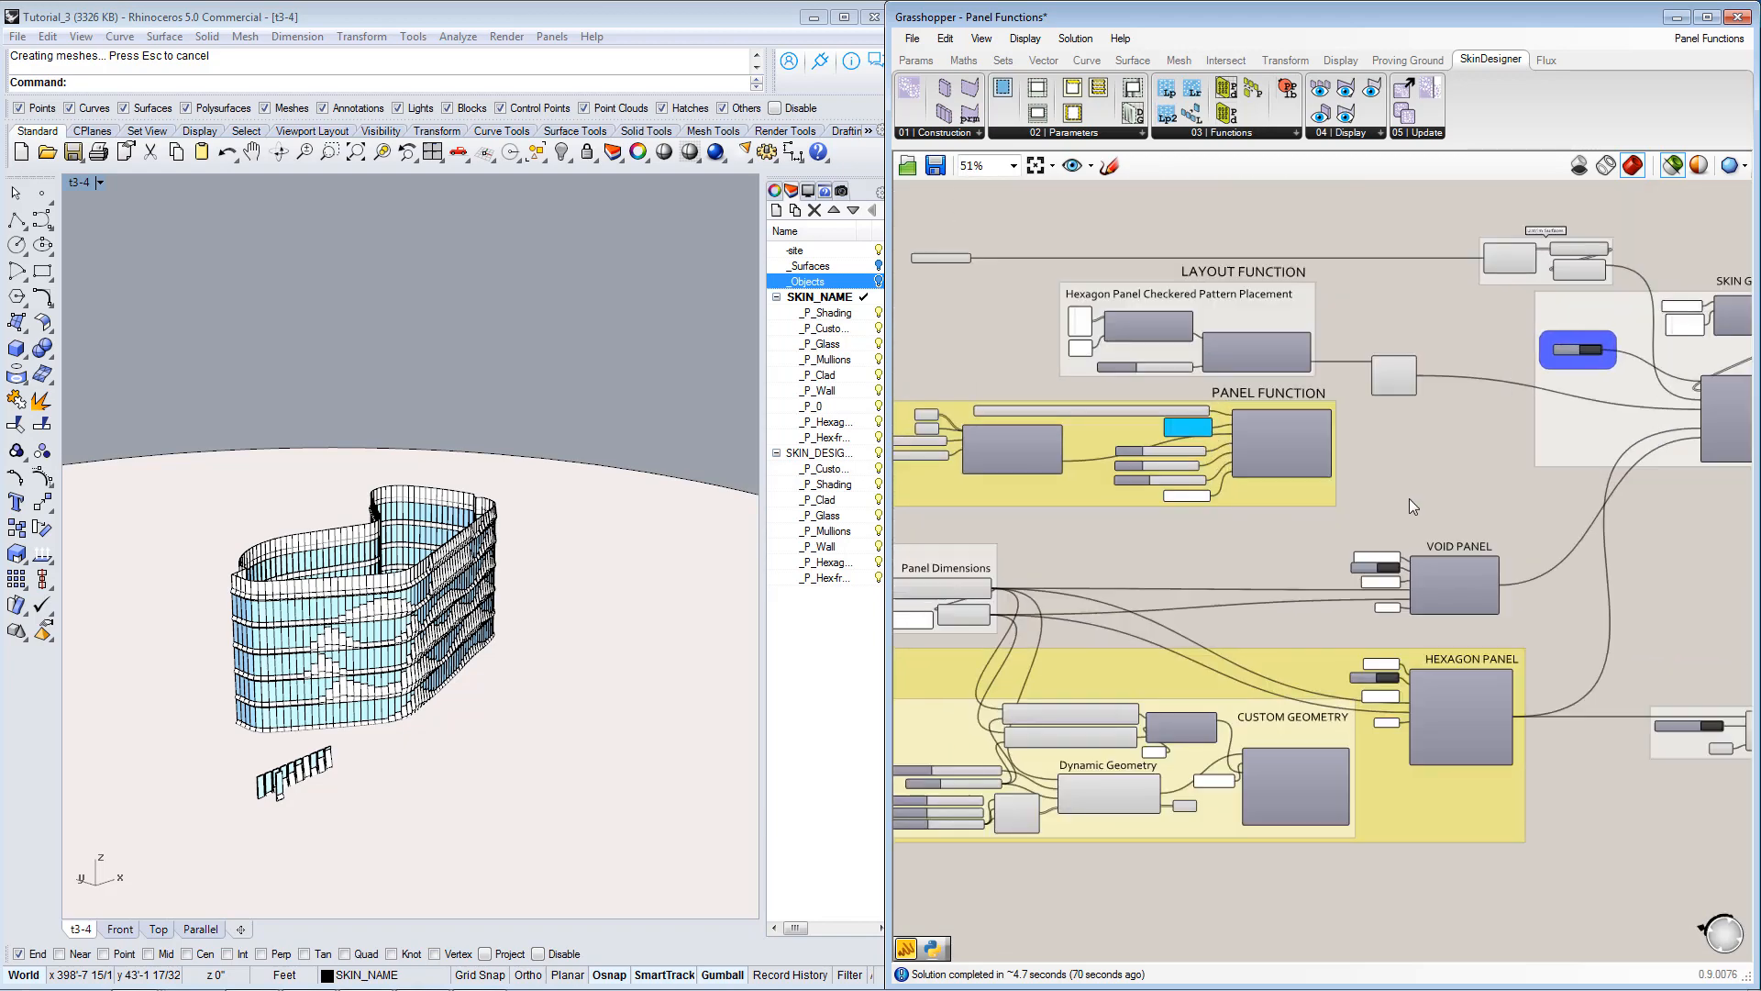
View the building skin from another side and trace the panel dimensions through to the Void Panel and Hexagon Panel groups.
right_drag(317, 585, 626, 576)
right_drag(1140, 629, 1216, 624)
scroll(1229, 615, down, 1)
scroll(1187, 647, up, 1)
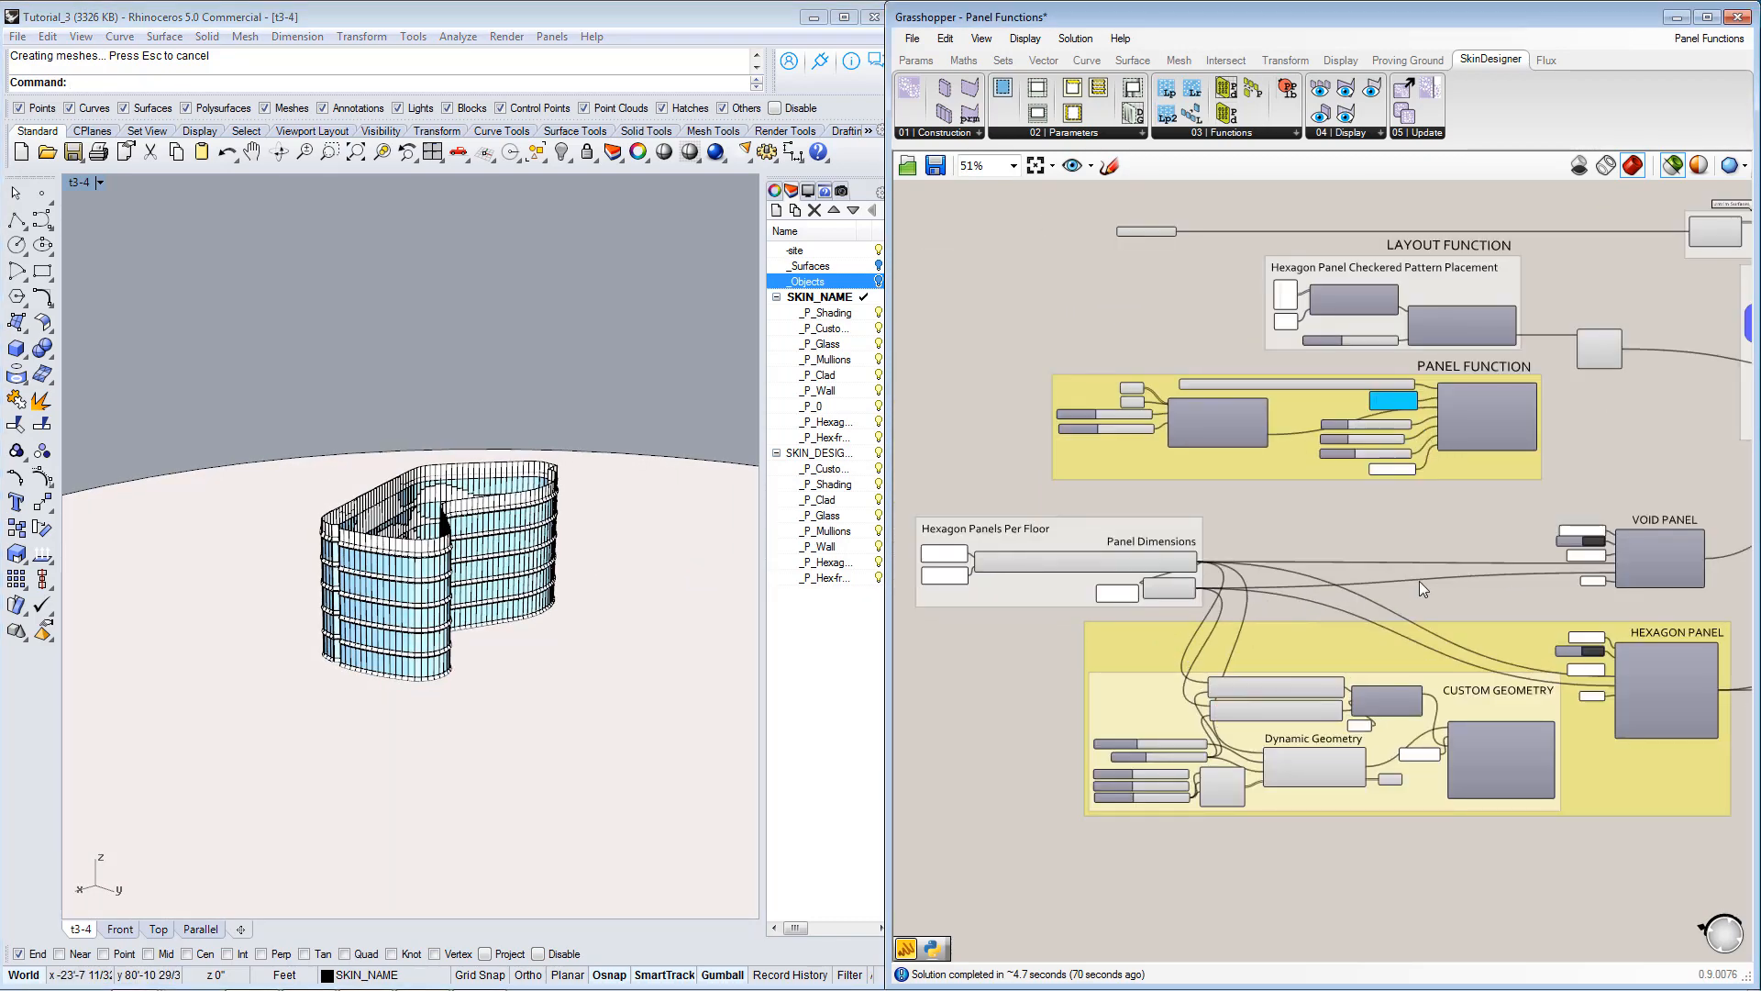
right_drag(1333, 559, 1405, 528)
right_drag(1366, 419, 1307, 573)
right_drag(1476, 488, 1420, 435)
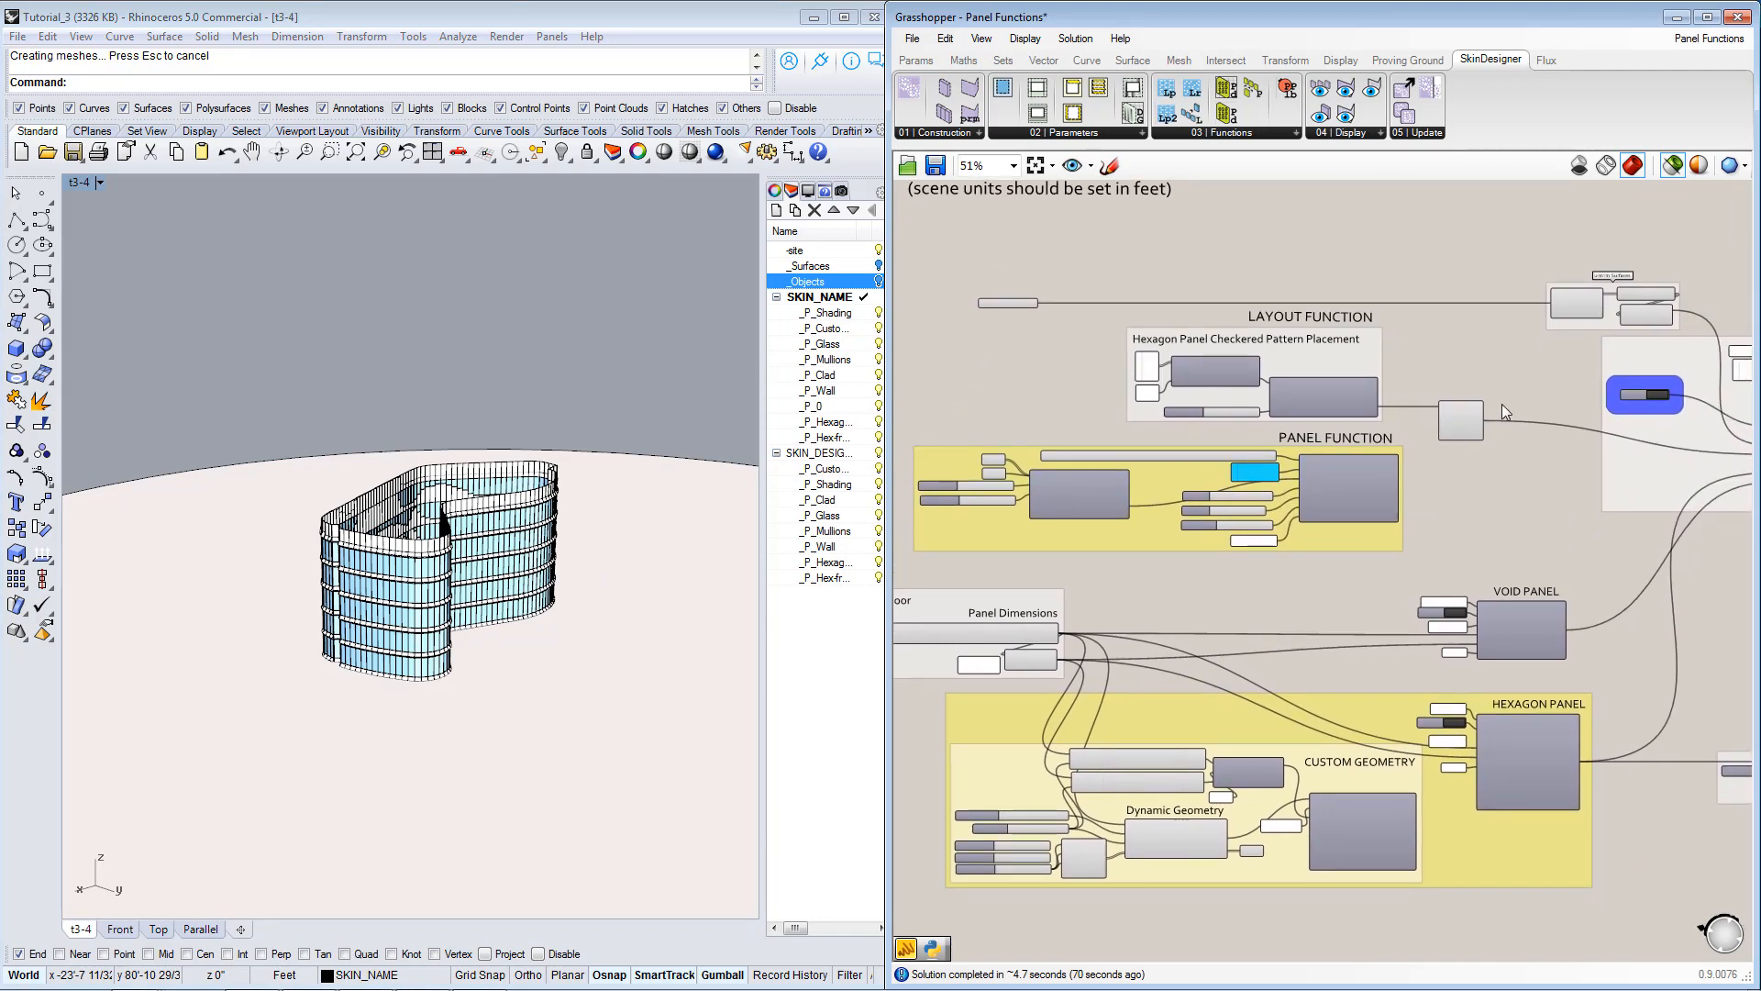
scroll(1501, 404, up, 1)
right_drag(1421, 686, 1451, 367)
scroll(1588, 503, up, 1)
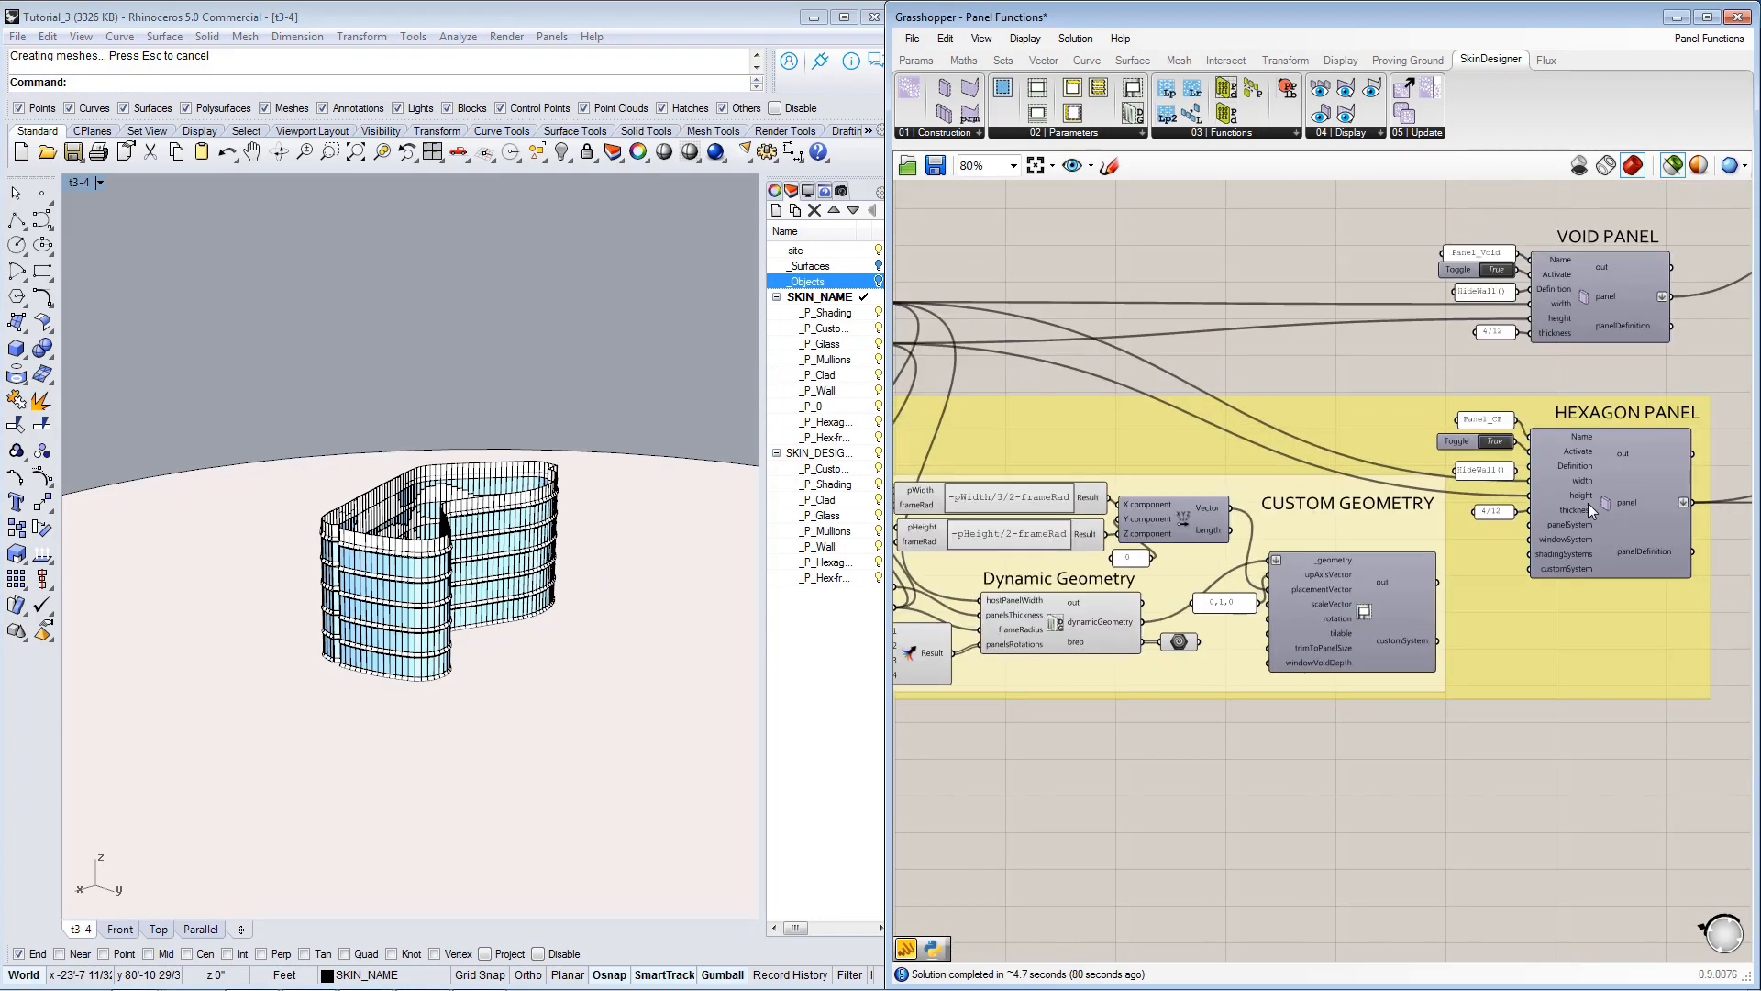
right_drag(1587, 503, 1473, 609)
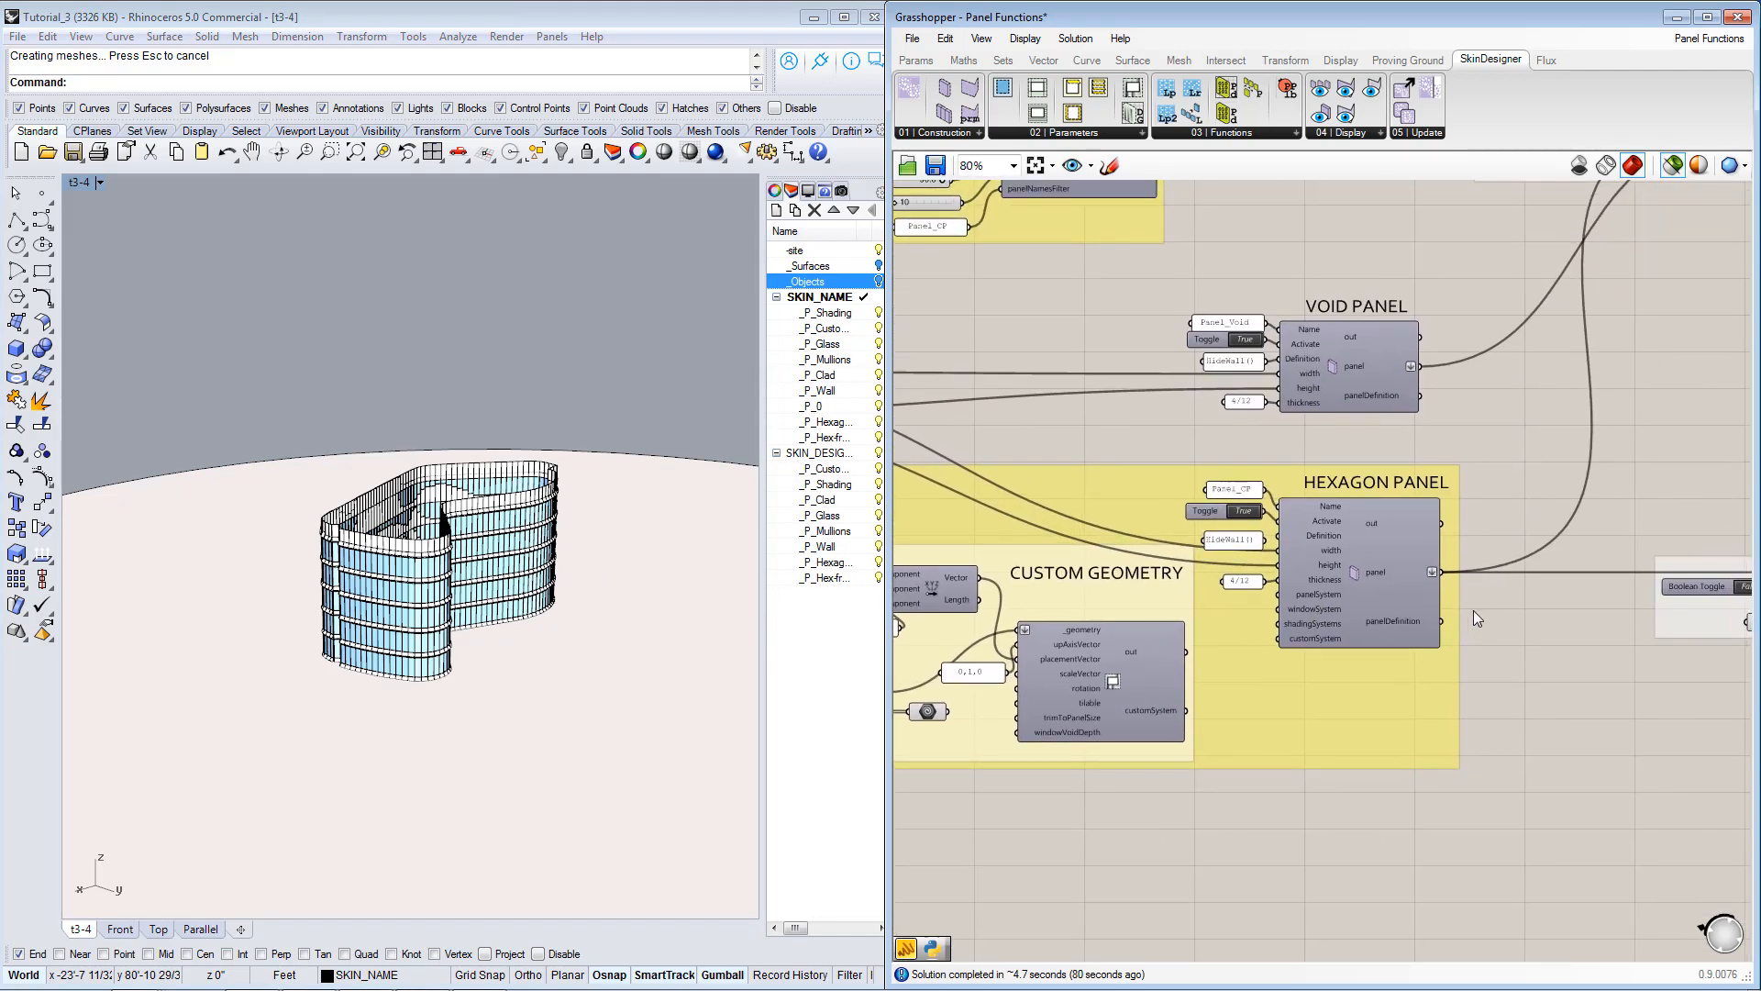
Examine the Hexagon Panel's Custom Geometry components and select the Dynamic Geometry component to preview its geometry beside the building.
scroll(1473, 609, up, 1)
right_drag(427, 586, 359, 578)
scroll(499, 597, up, 4)
right_drag(499, 598, 503, 590)
right_drag(1208, 661, 1424, 647)
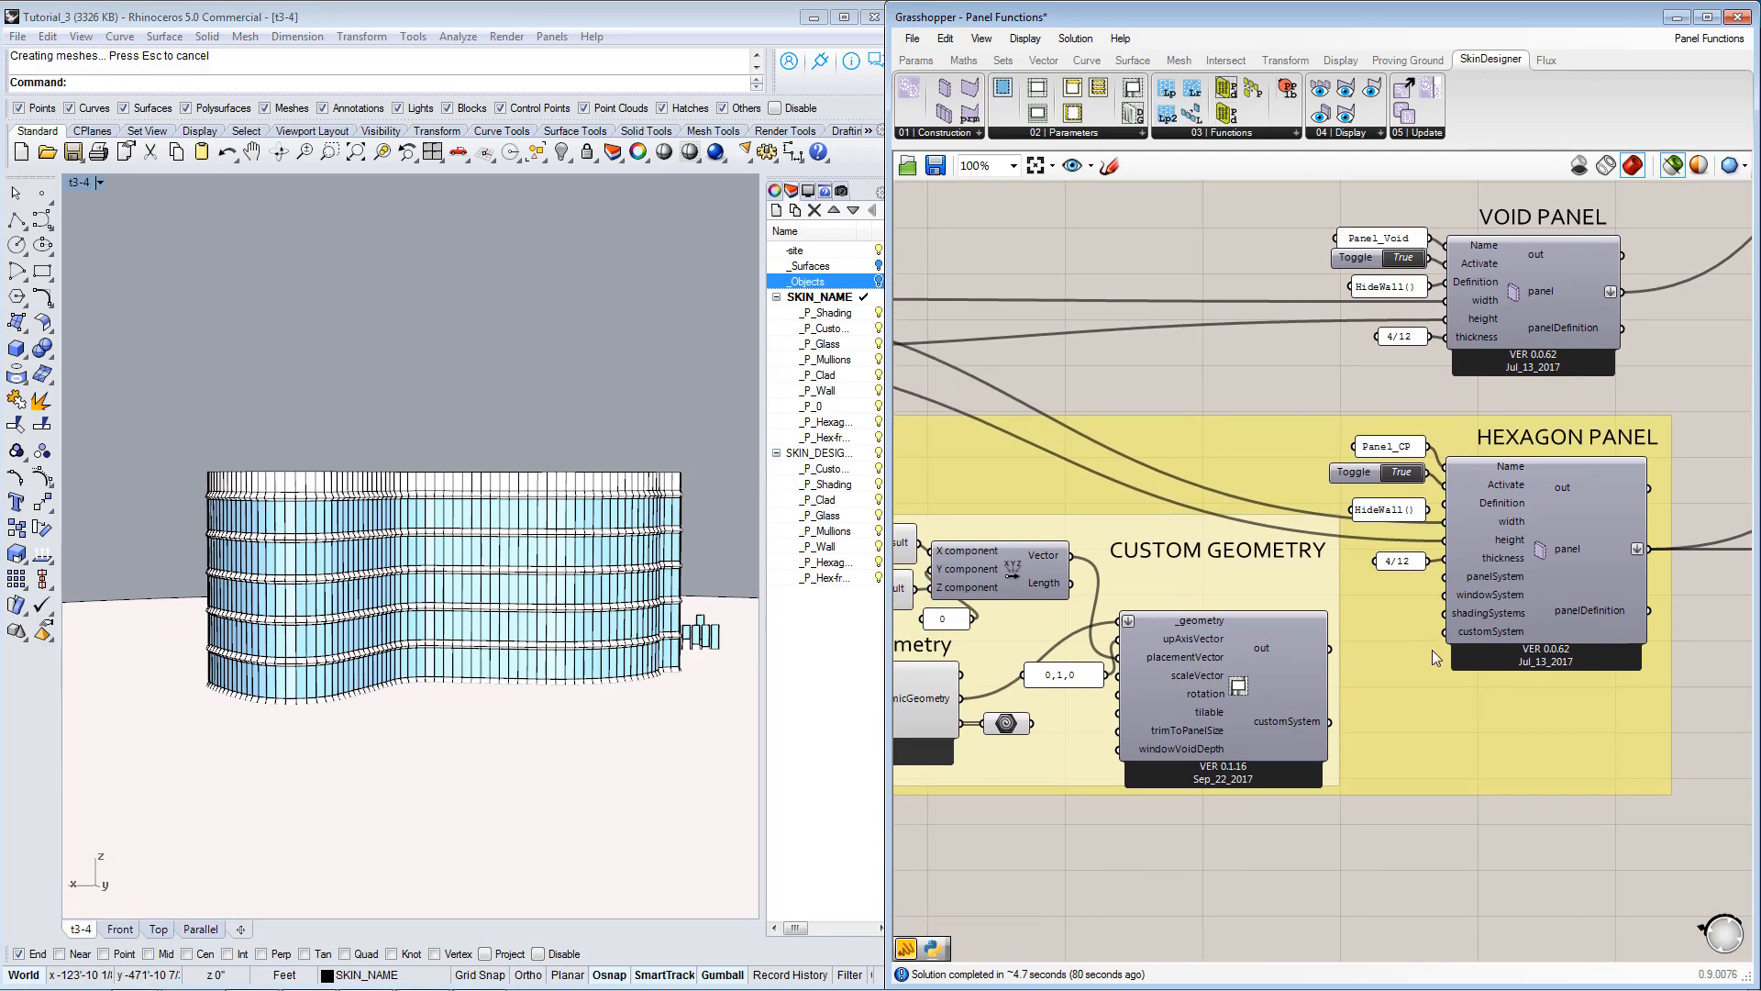
right_drag(1182, 571, 1264, 564)
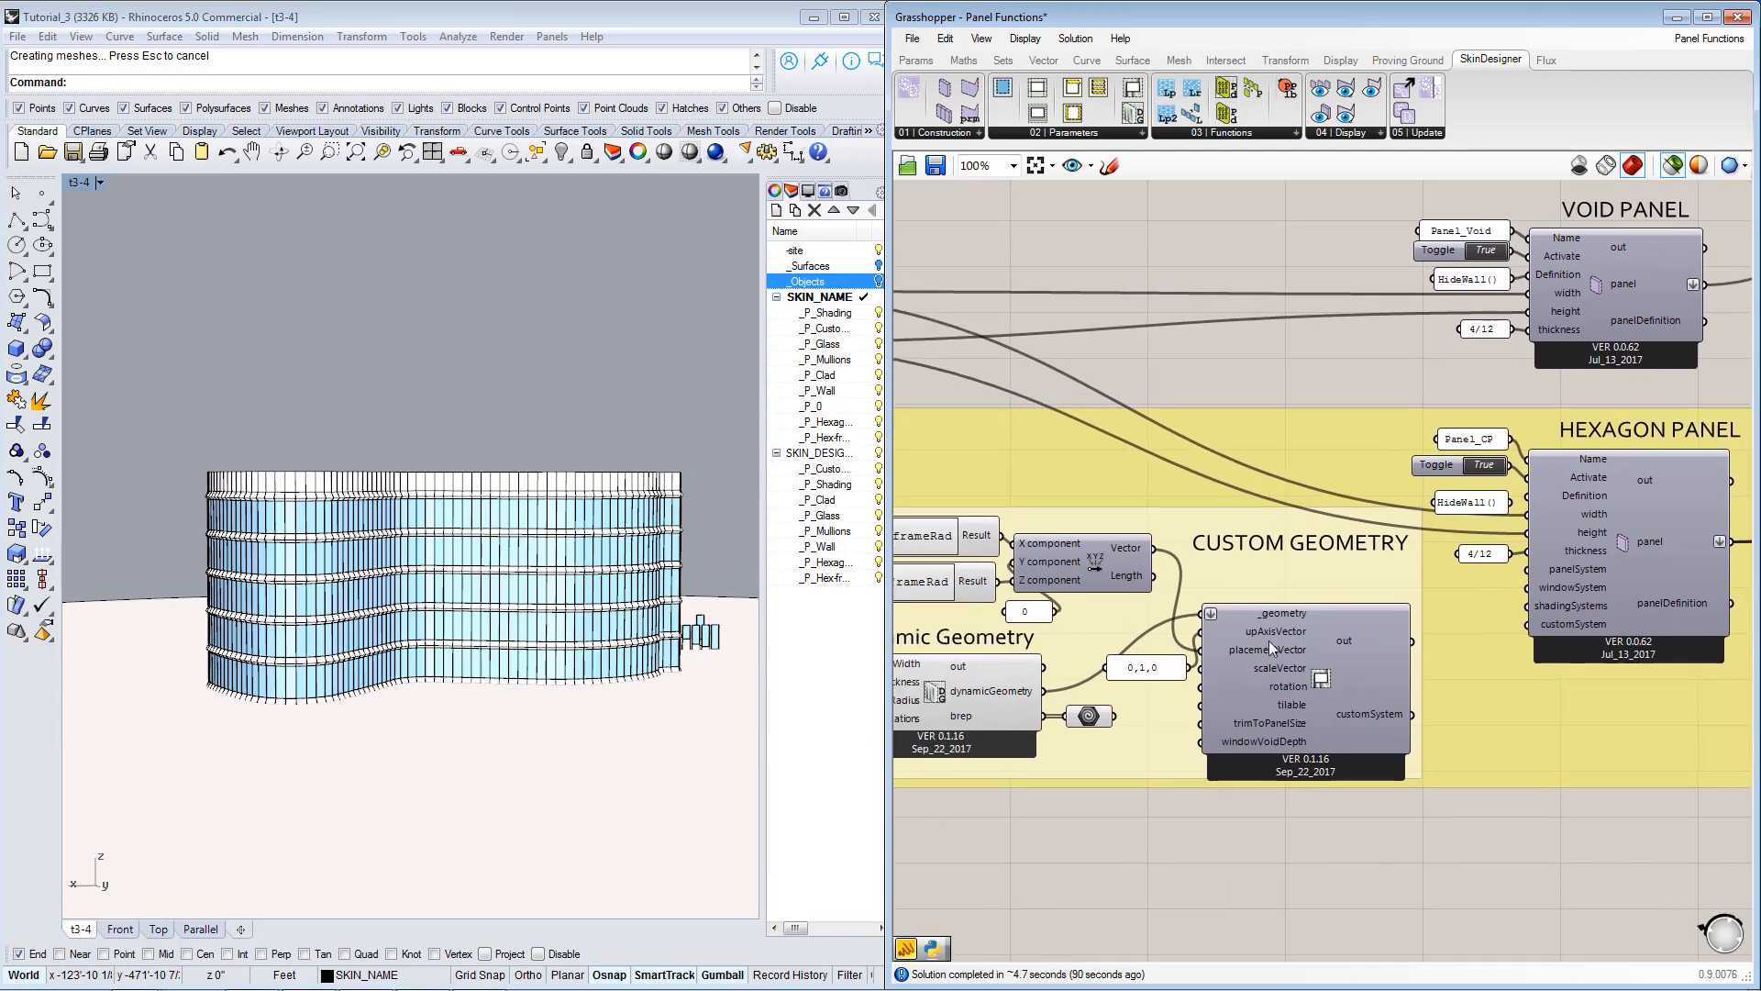
right_drag(1267, 688, 1441, 639)
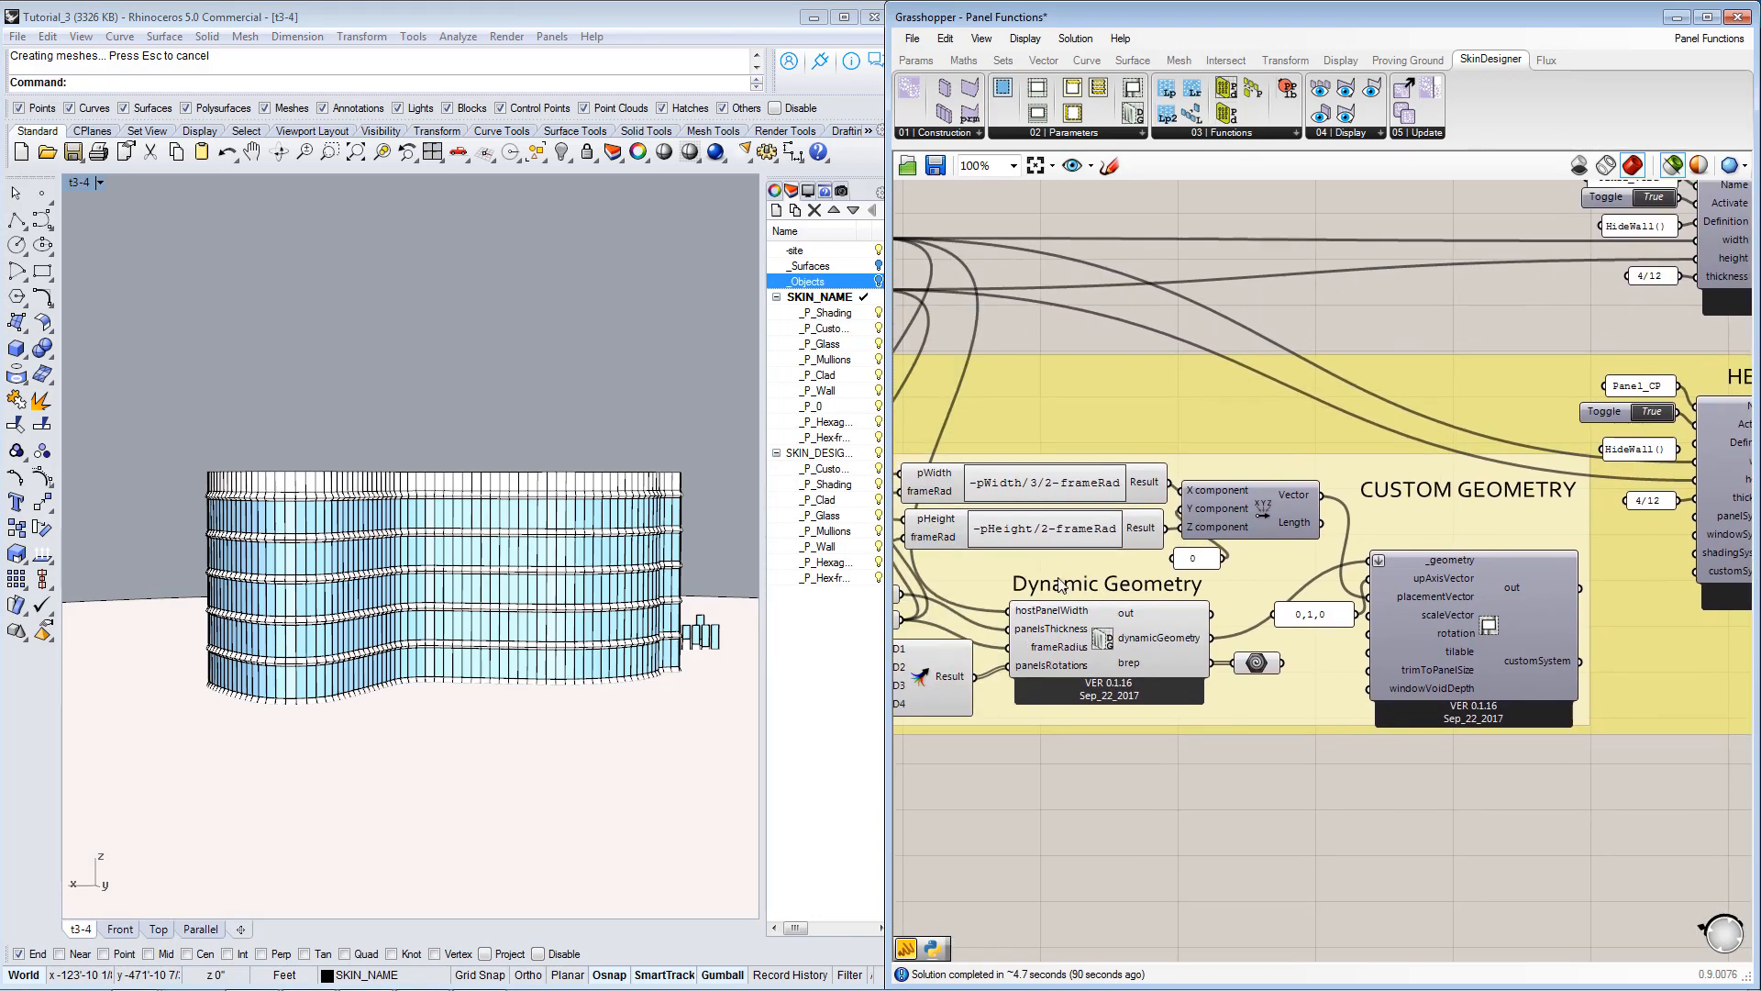
click(1097, 635)
scroll(1238, 633, down, 1)
right_drag(1583, 621, 1286, 675)
scroll(1400, 679, down, 2)
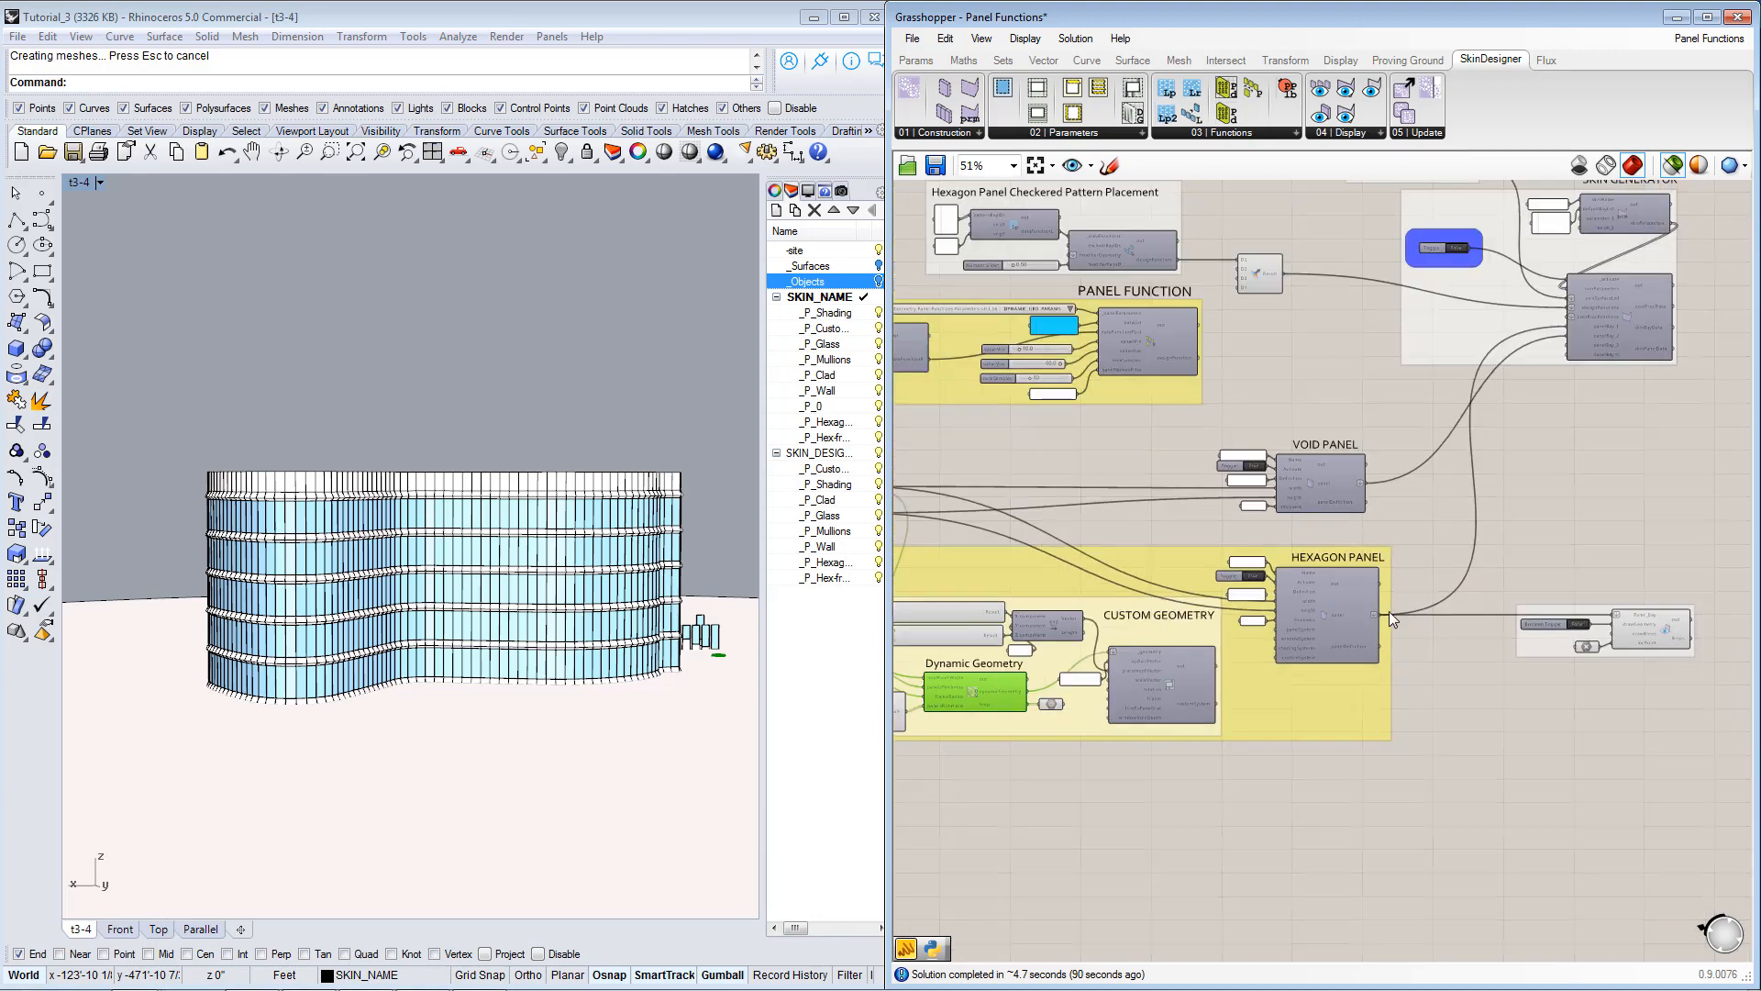
Select the Trimmed Skin Surface parameter and view its highlighted surface on the building from several angles.
right_drag(1392, 600, 1467, 731)
right_drag(1003, 341, 1246, 391)
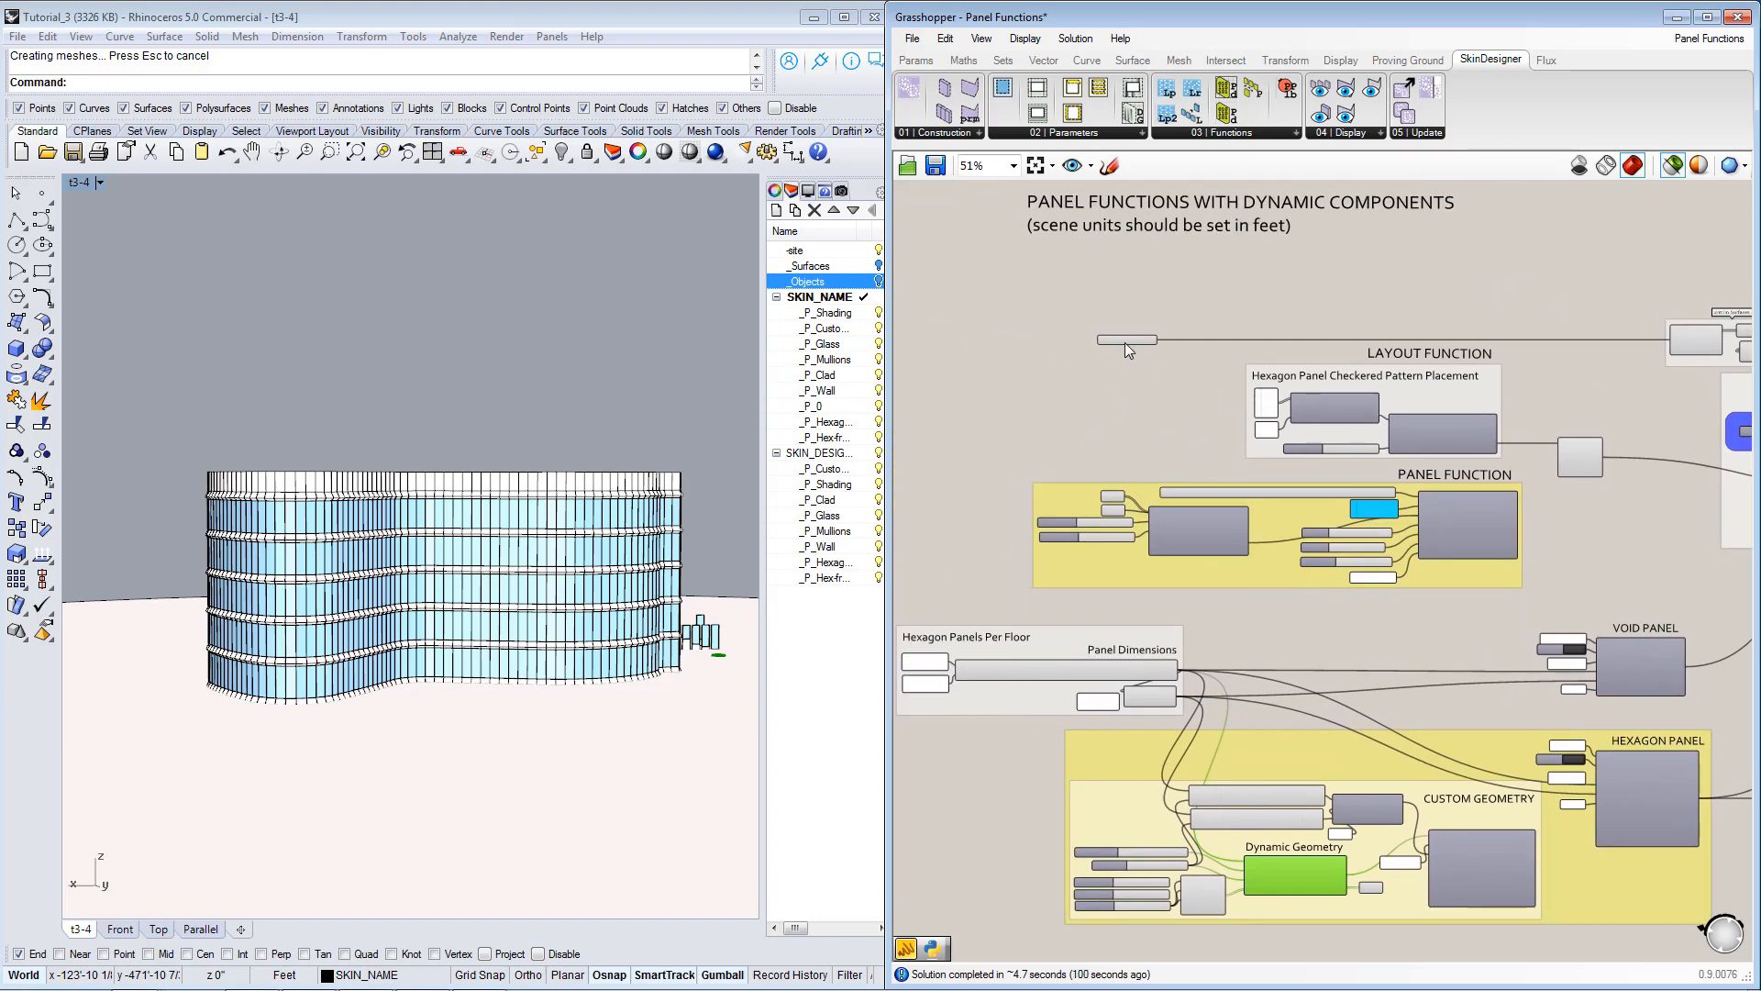
click(1127, 339)
right_drag(464, 602, 495, 644)
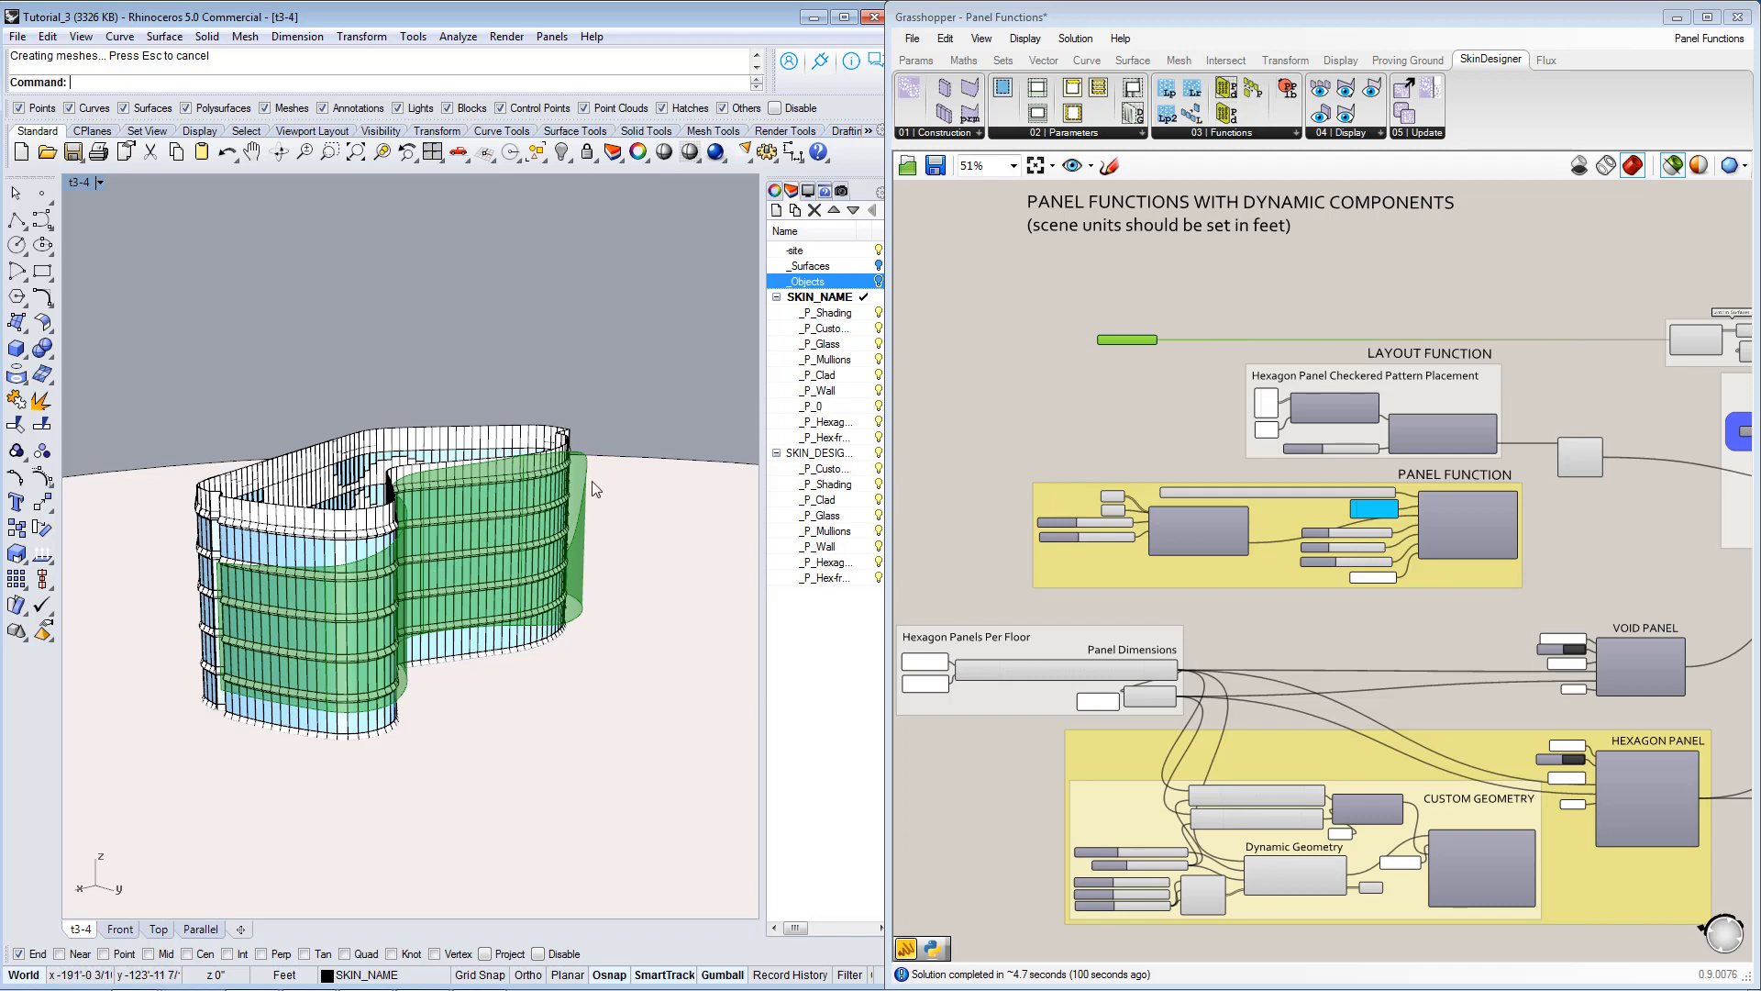
scroll(1123, 420, up, 3)
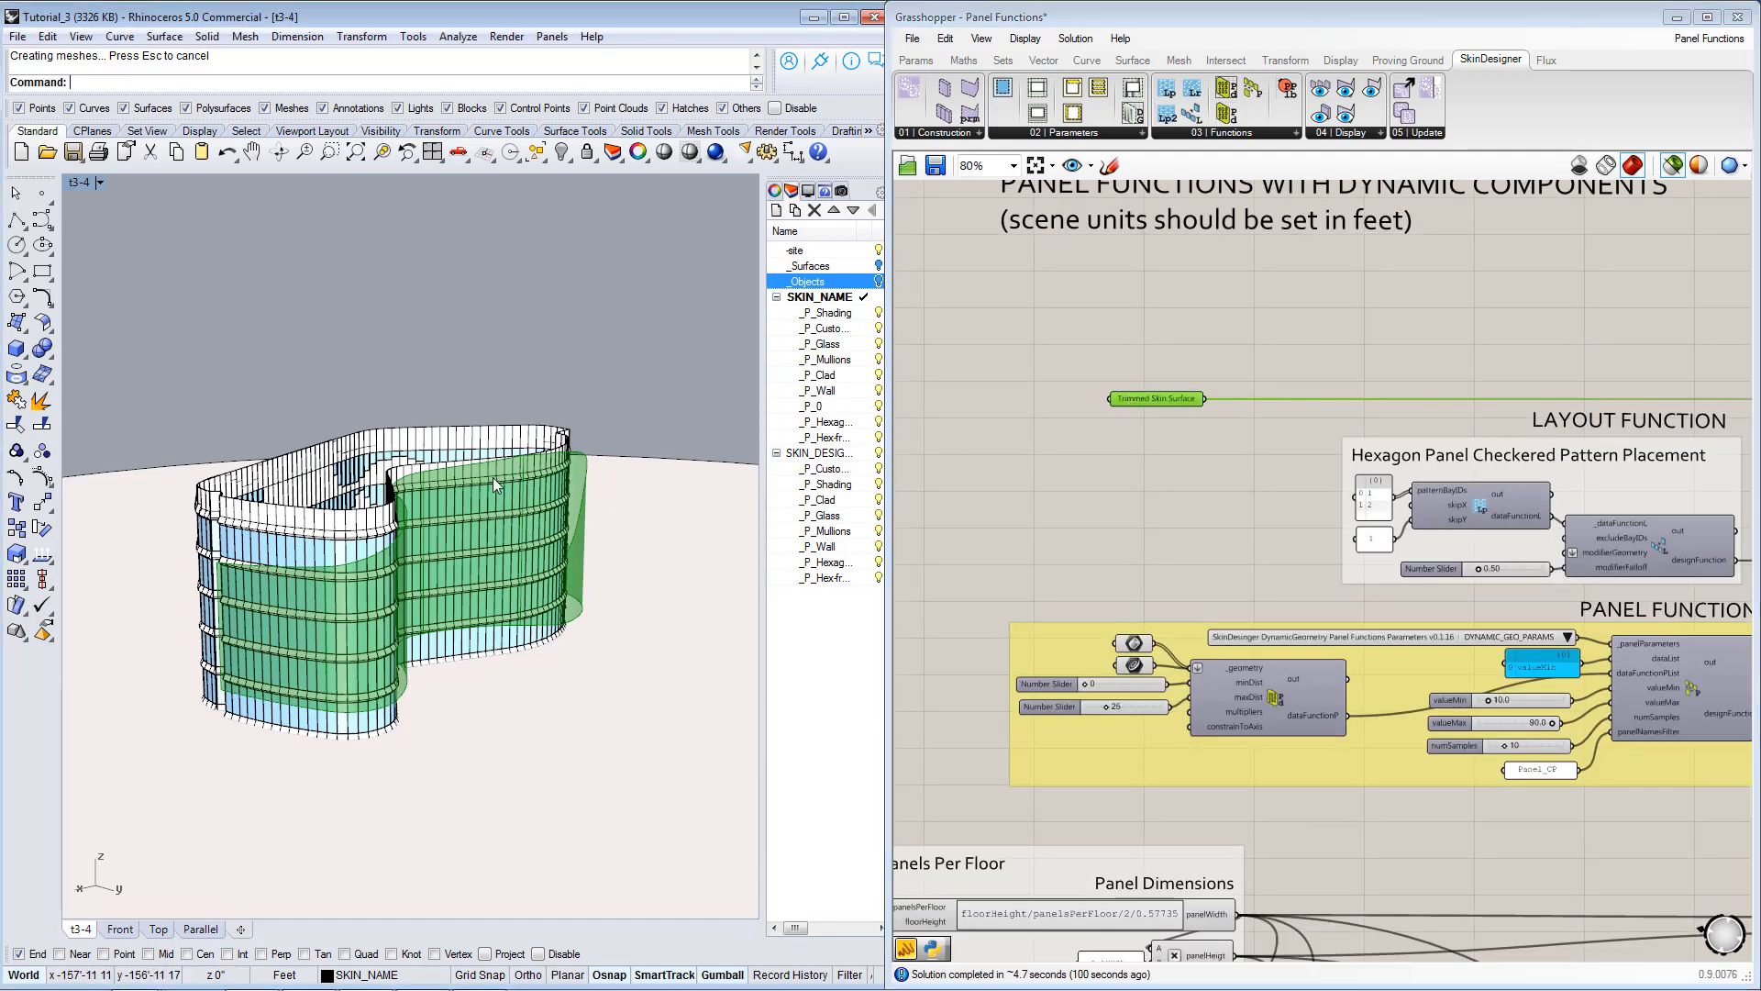
right_drag(225, 578, 646, 608)
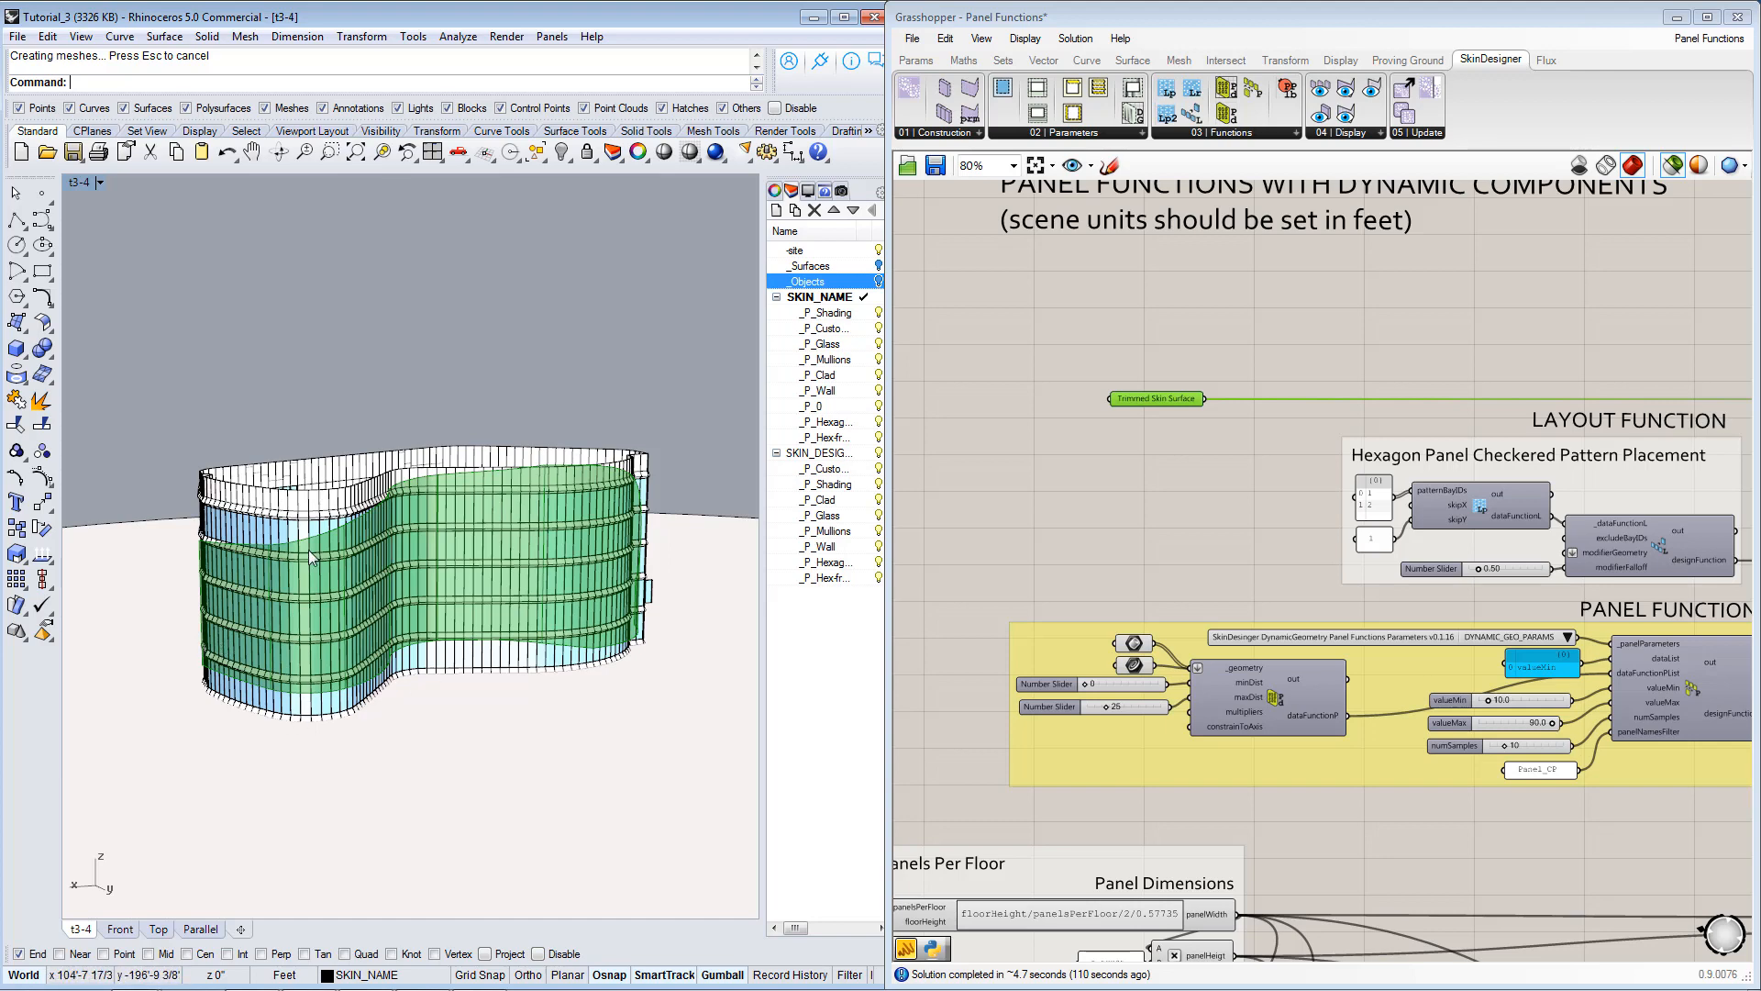
right_drag(675, 467, 614, 508)
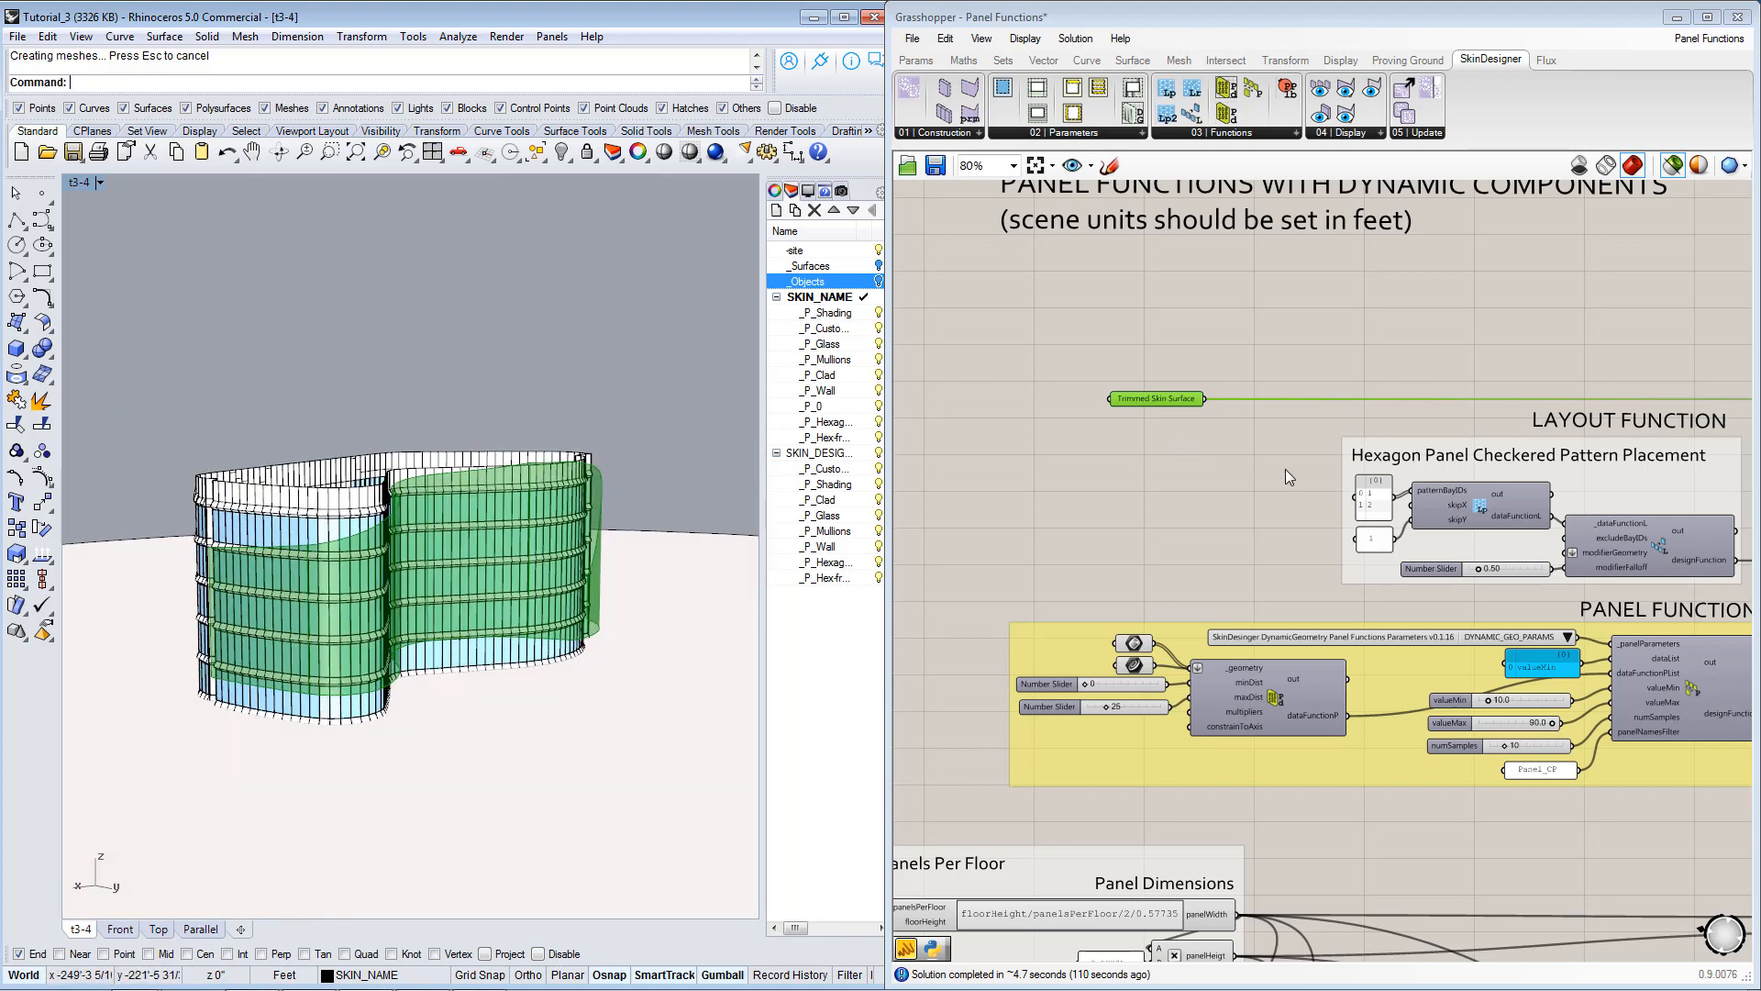
Follow the Trimmed Skin Surface connection to the Untrim Surfaces group and view the trimmed surface from the front of the building.
right_drag(1281, 461, 1080, 404)
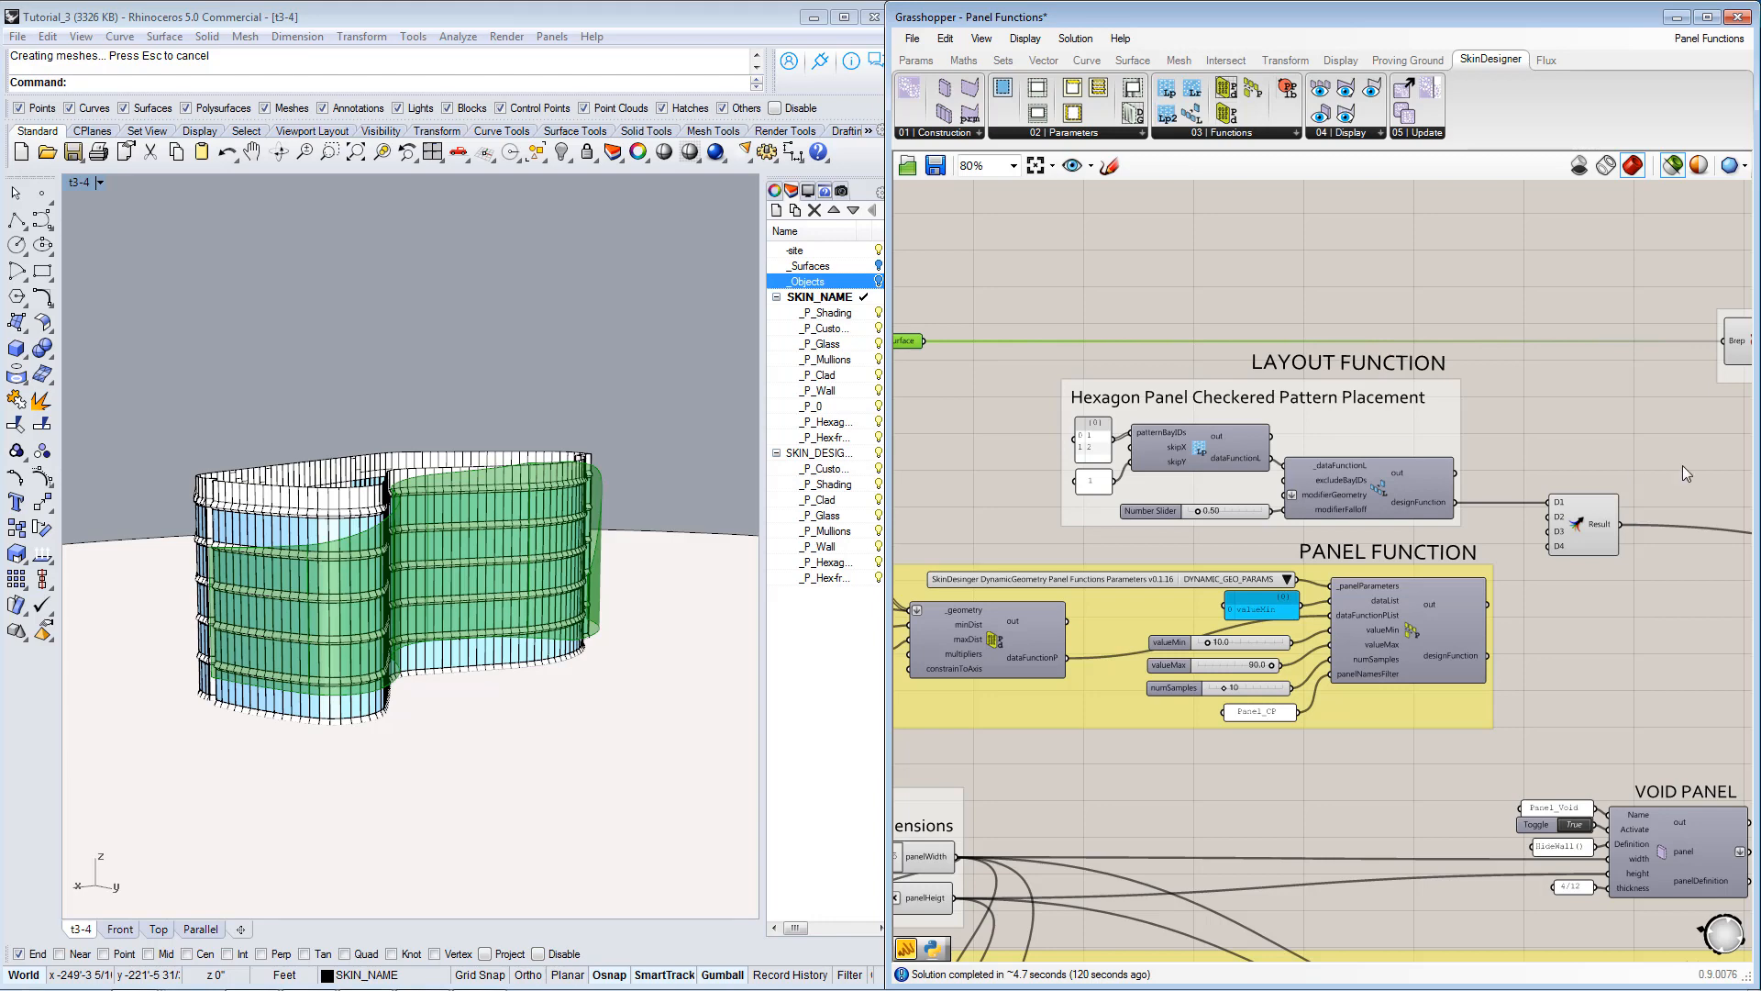
right_drag(1628, 516, 1266, 498)
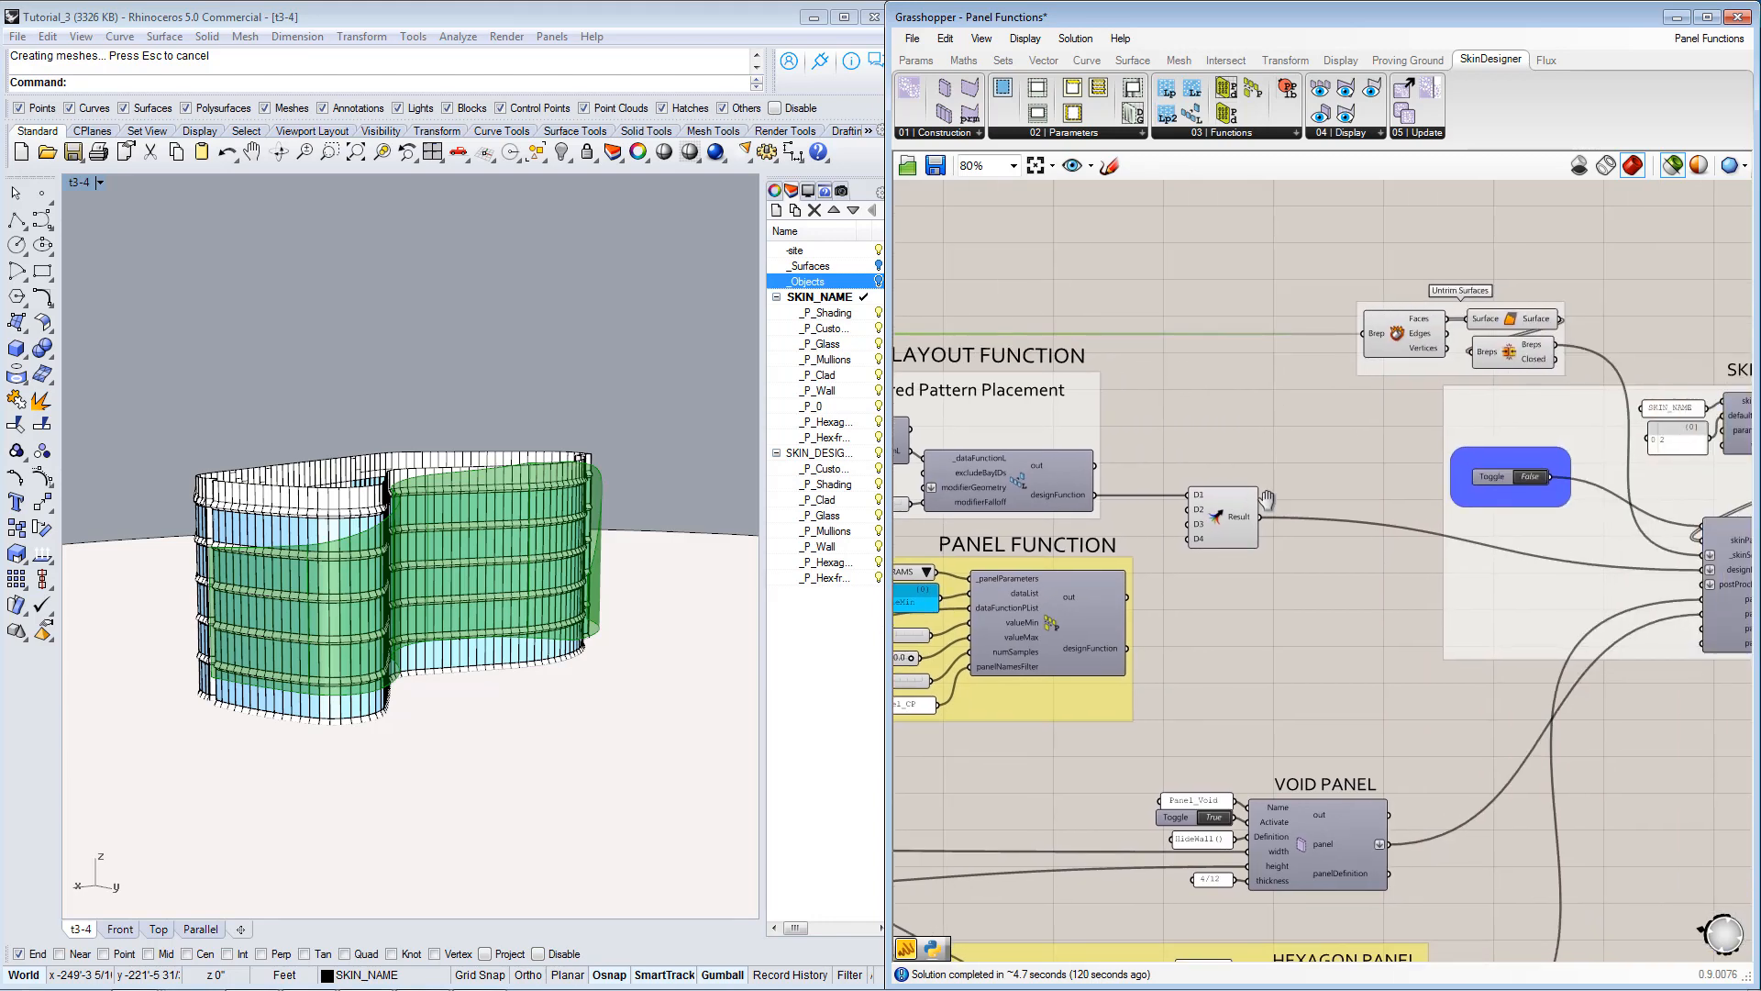
right_drag(1429, 429, 1299, 482)
right_drag(1462, 434, 1416, 425)
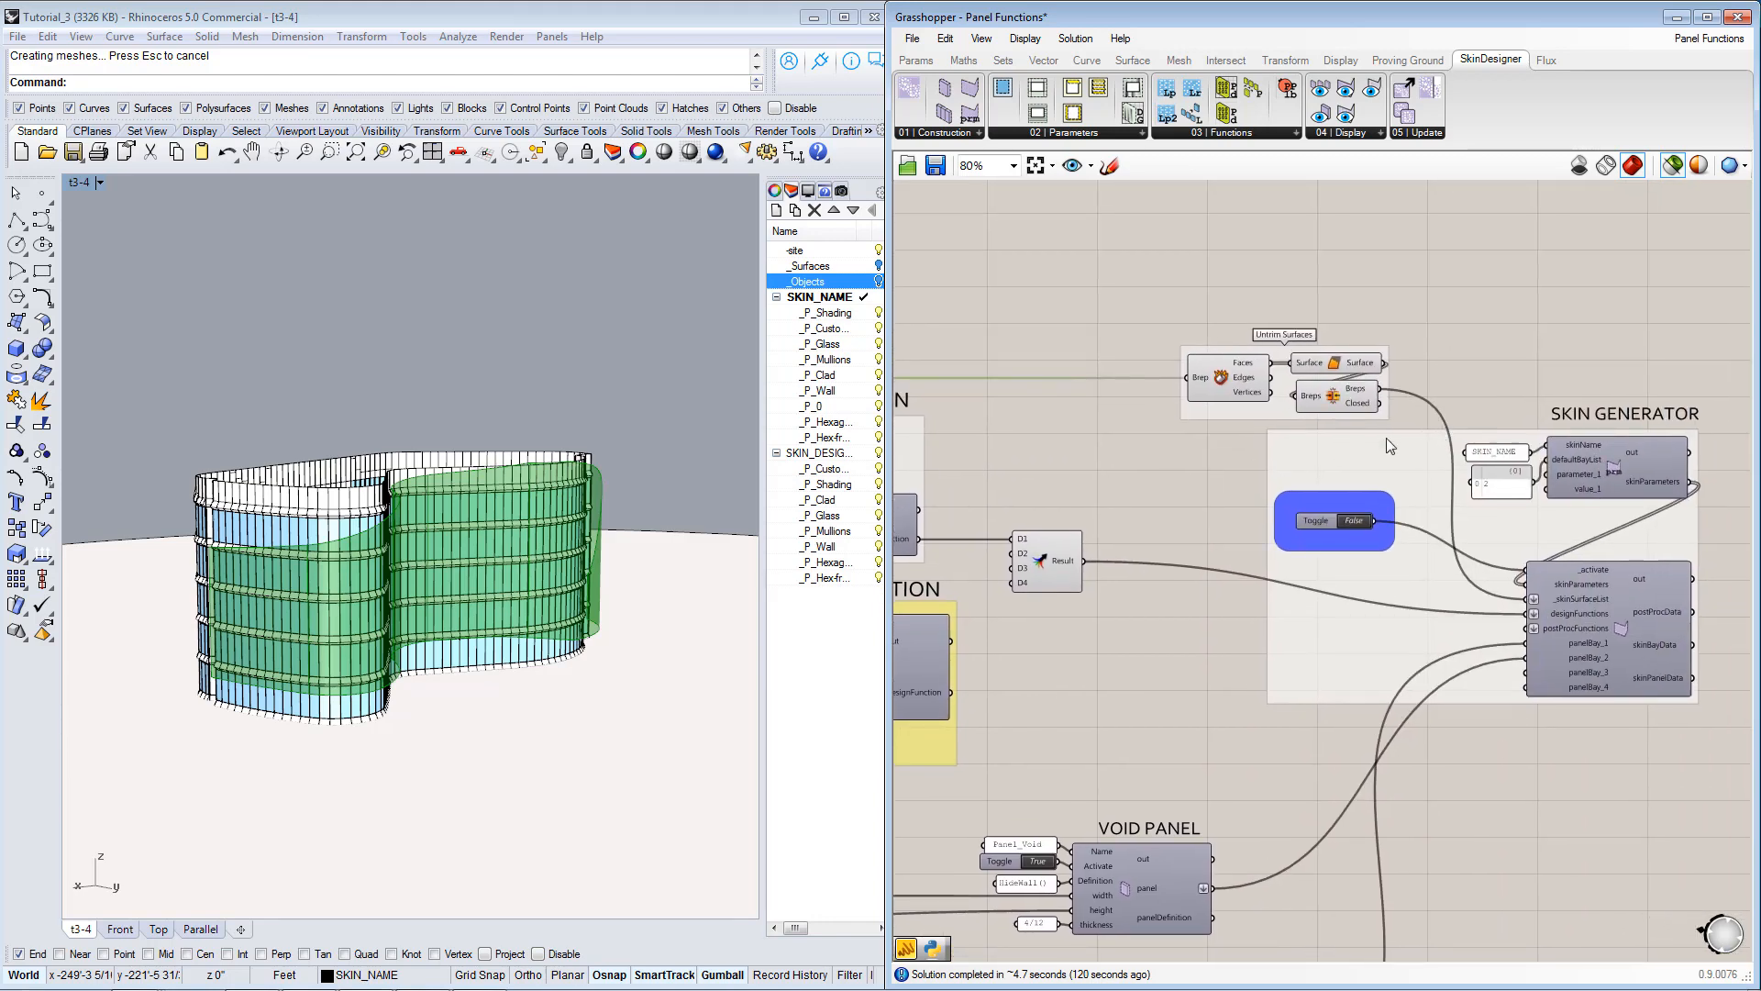
scroll(1235, 443, up, 3)
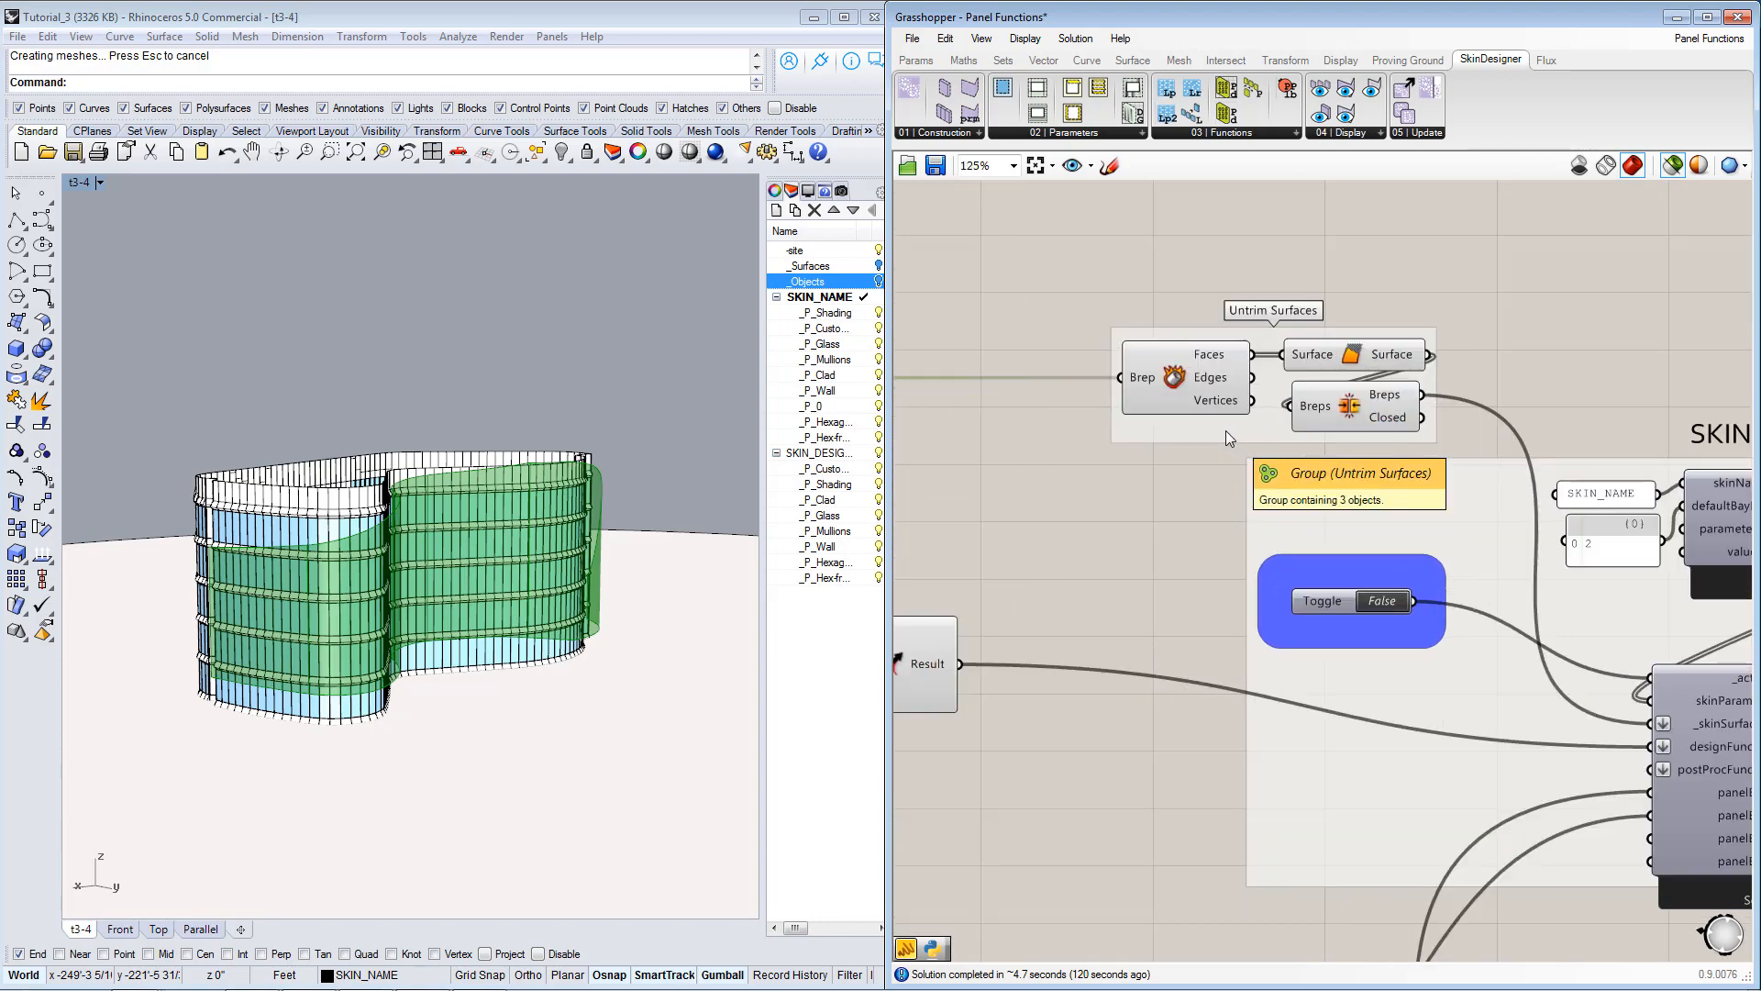
right_drag(606, 547, 499, 558)
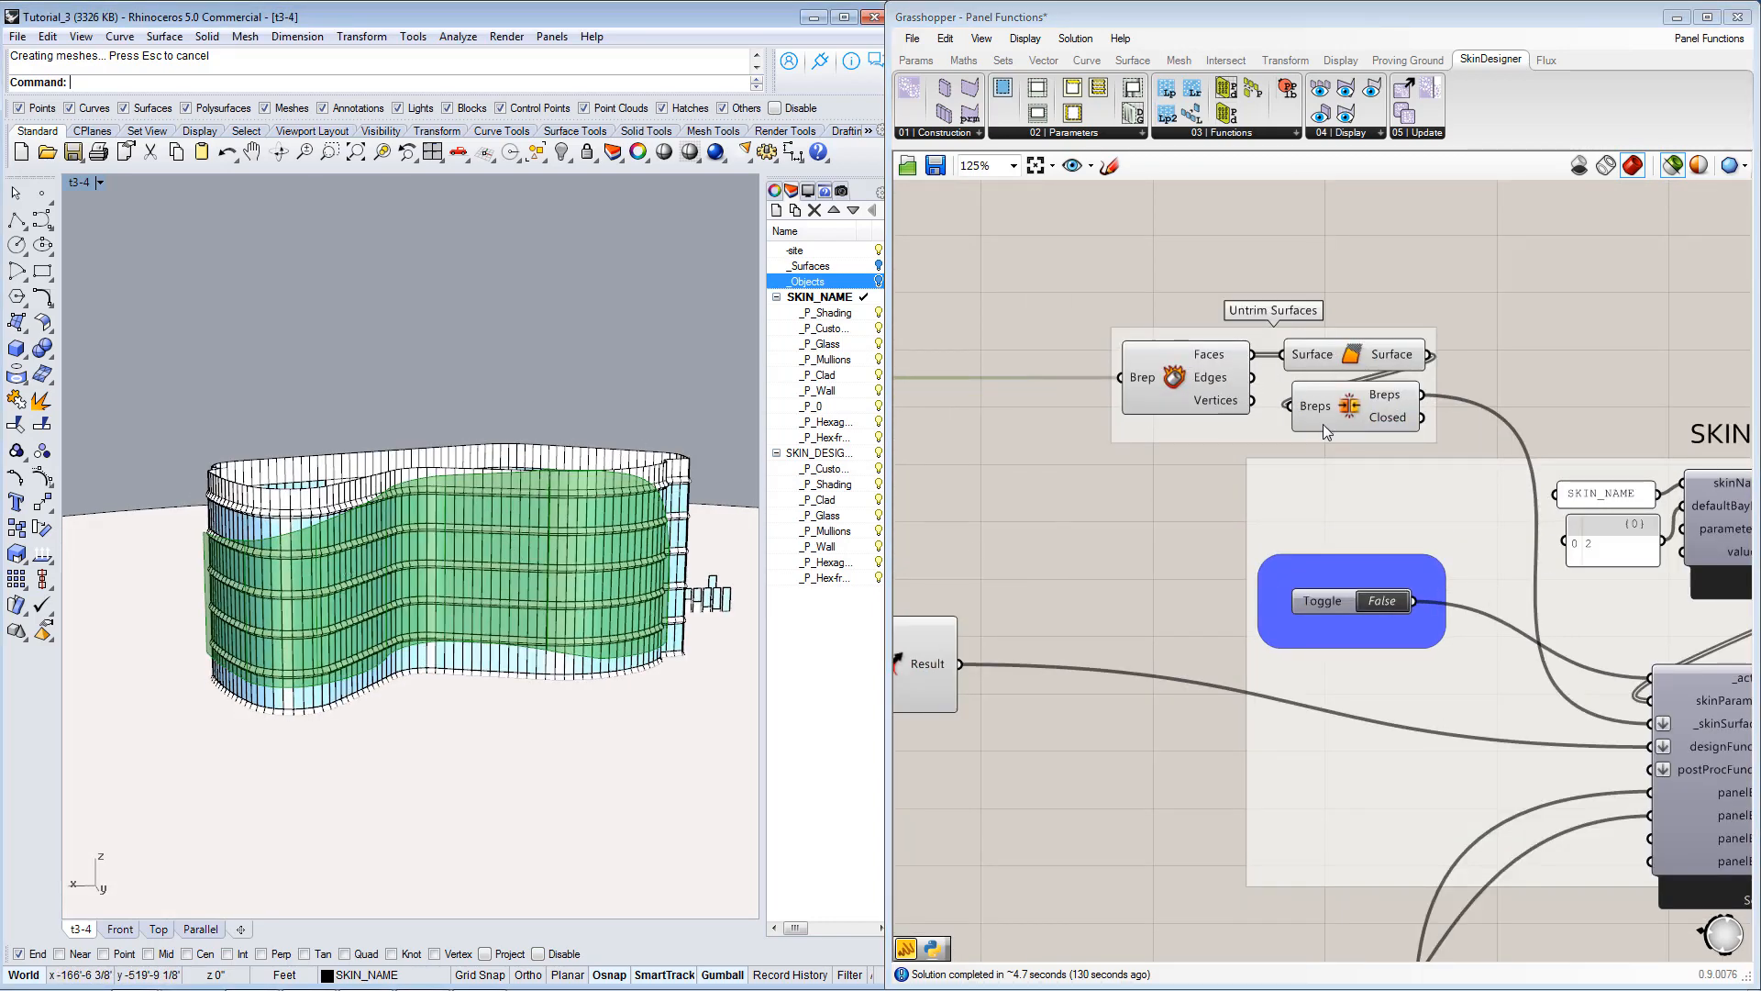
Preview each component of the Untrim Surfaces group in turn and read the description of the generator's _skinSurfaceList input.
click(1223, 394)
click(1342, 356)
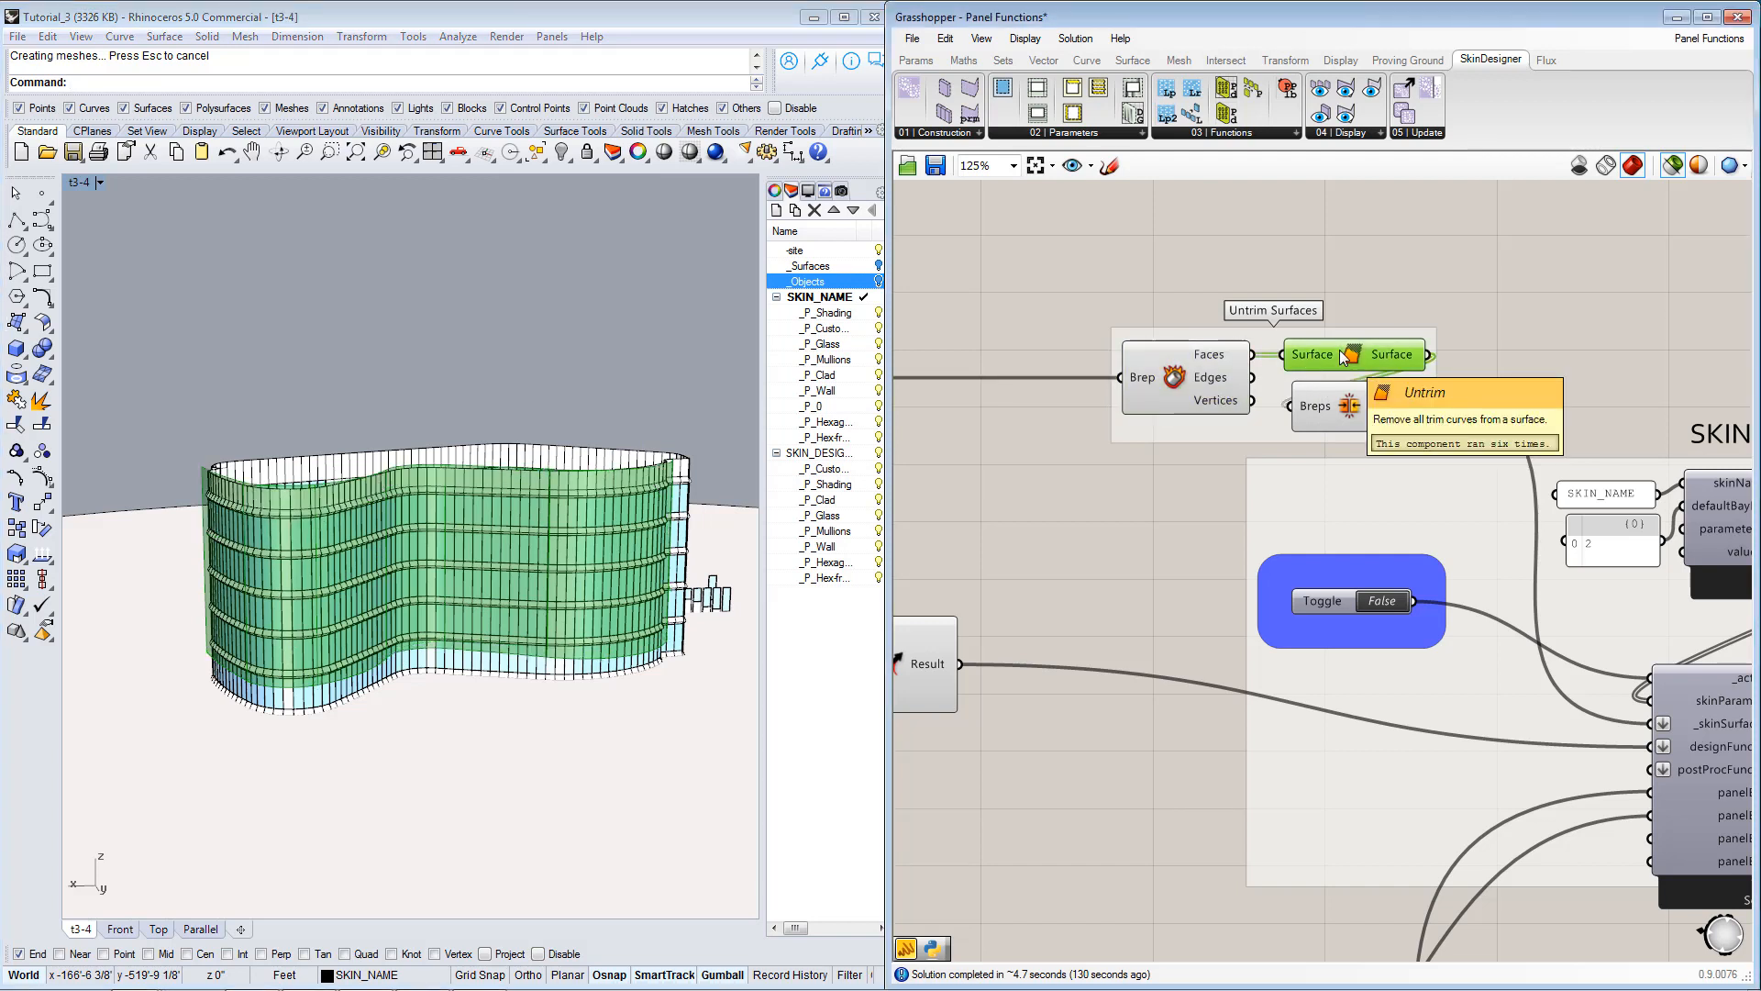
click(1356, 409)
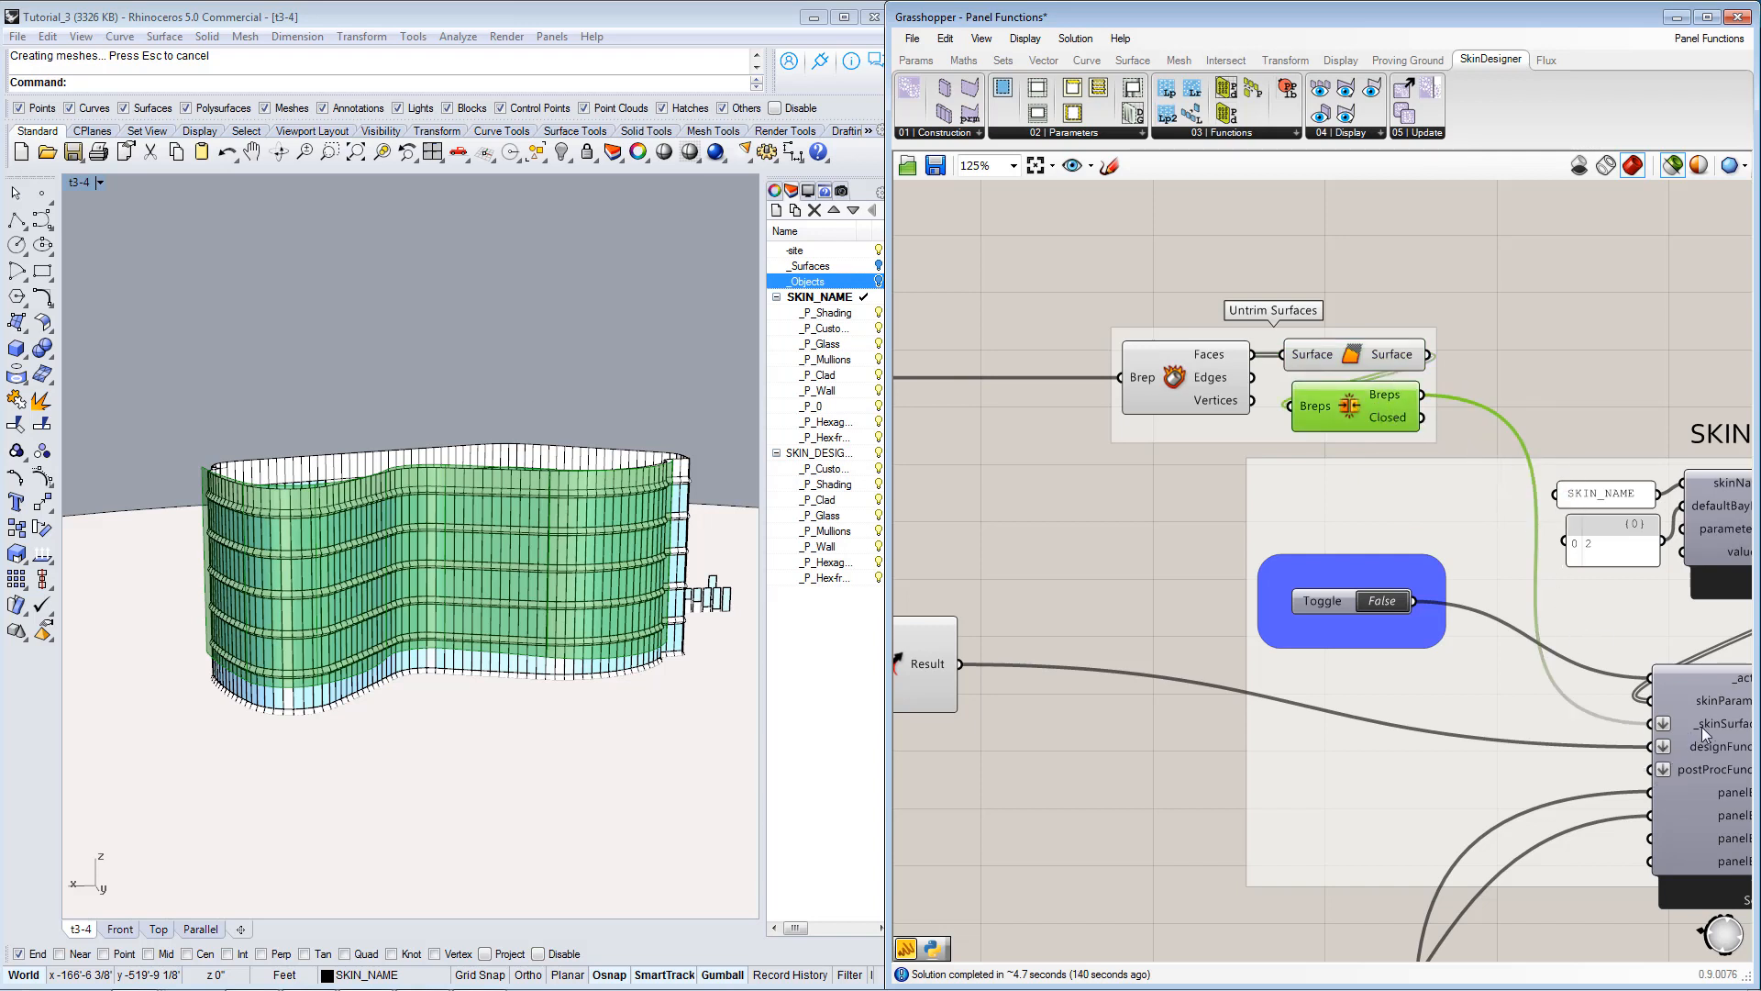
mouse_move(1703, 726)
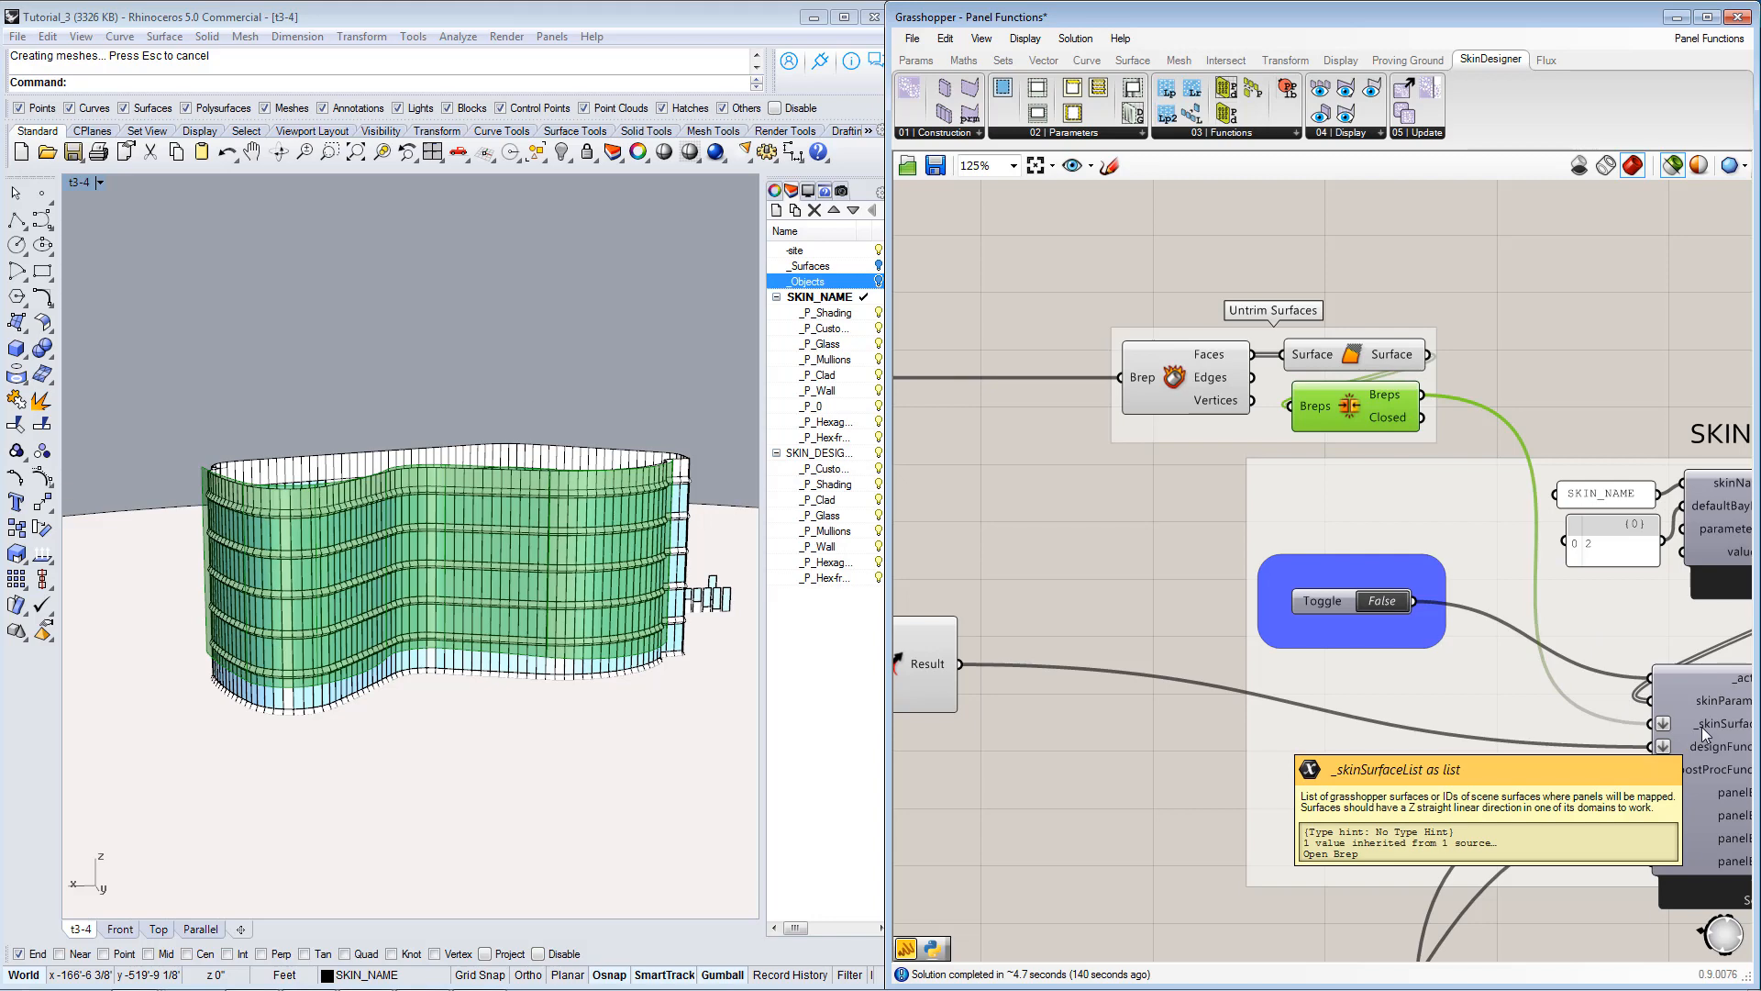
Reselect the Trimmed Skin Surface parameter to preview the trimmed surface on the building.
mouse_move(1229, 480)
right_down()
mouse_move(1590, 492)
mouse_move(1640, 432)
right_up()
right_drag(1200, 422, 1515, 395)
click(948, 327)
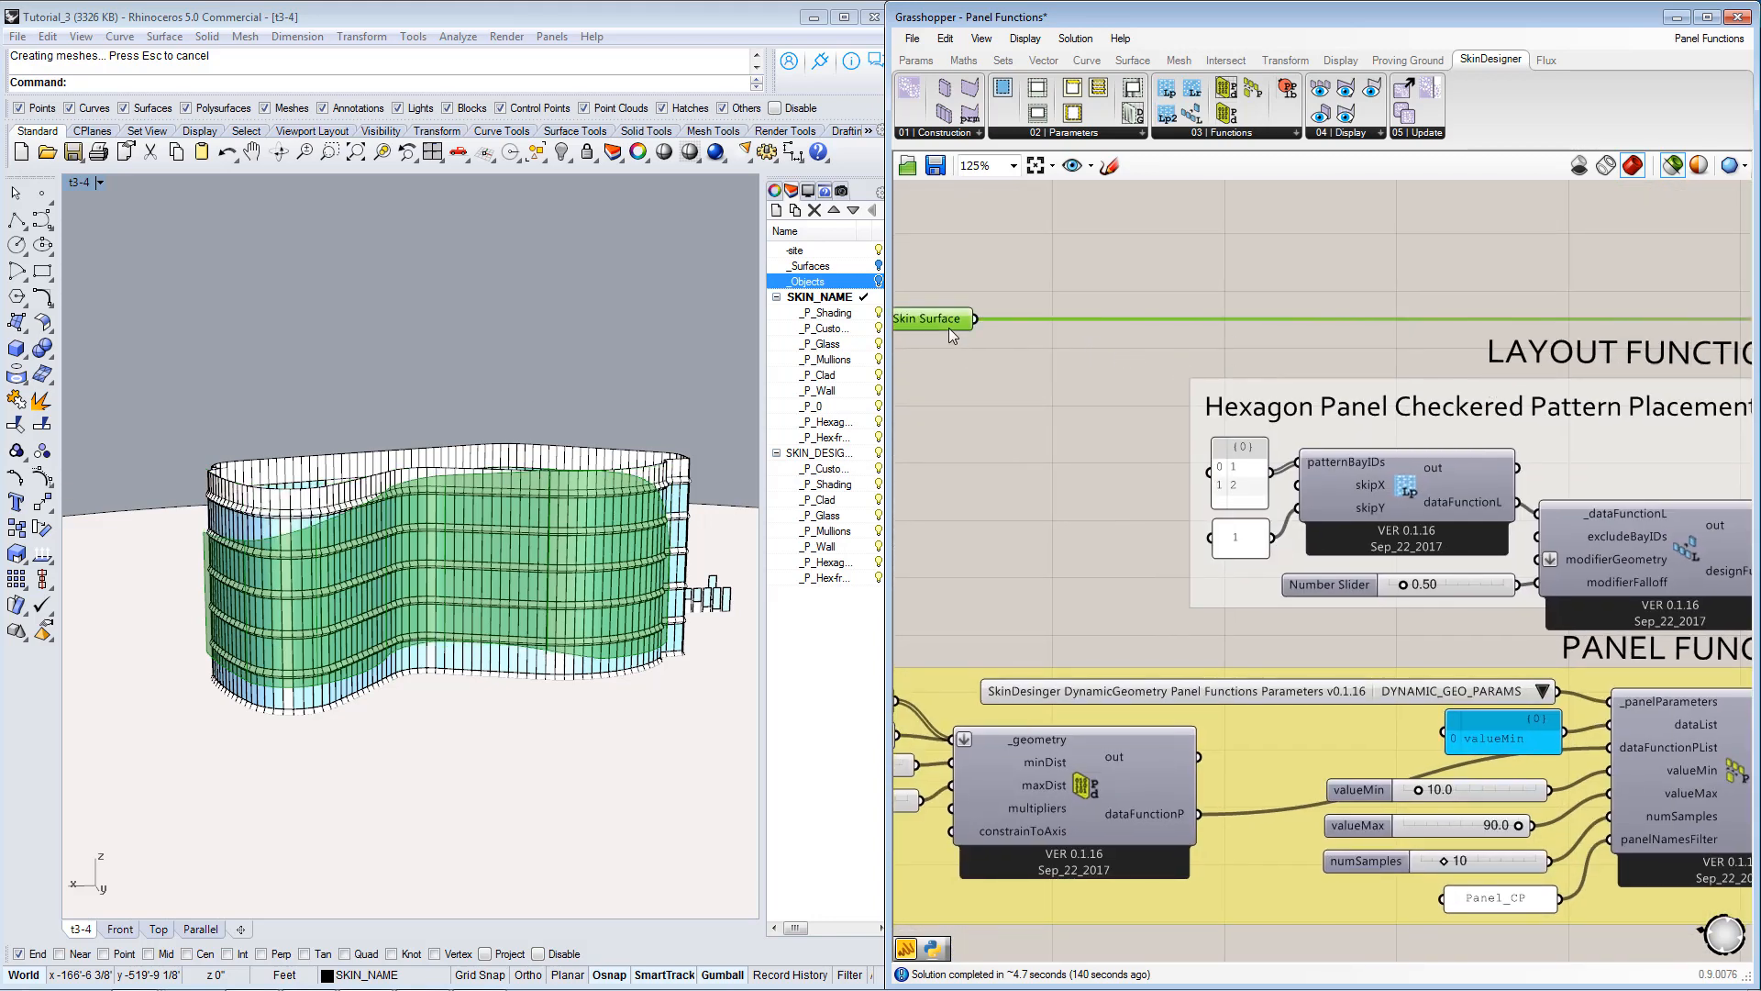
Check the layout function's modifierGeometry input and read the description of its modifierFalloff input.
right_drag(1223, 446, 1175, 365)
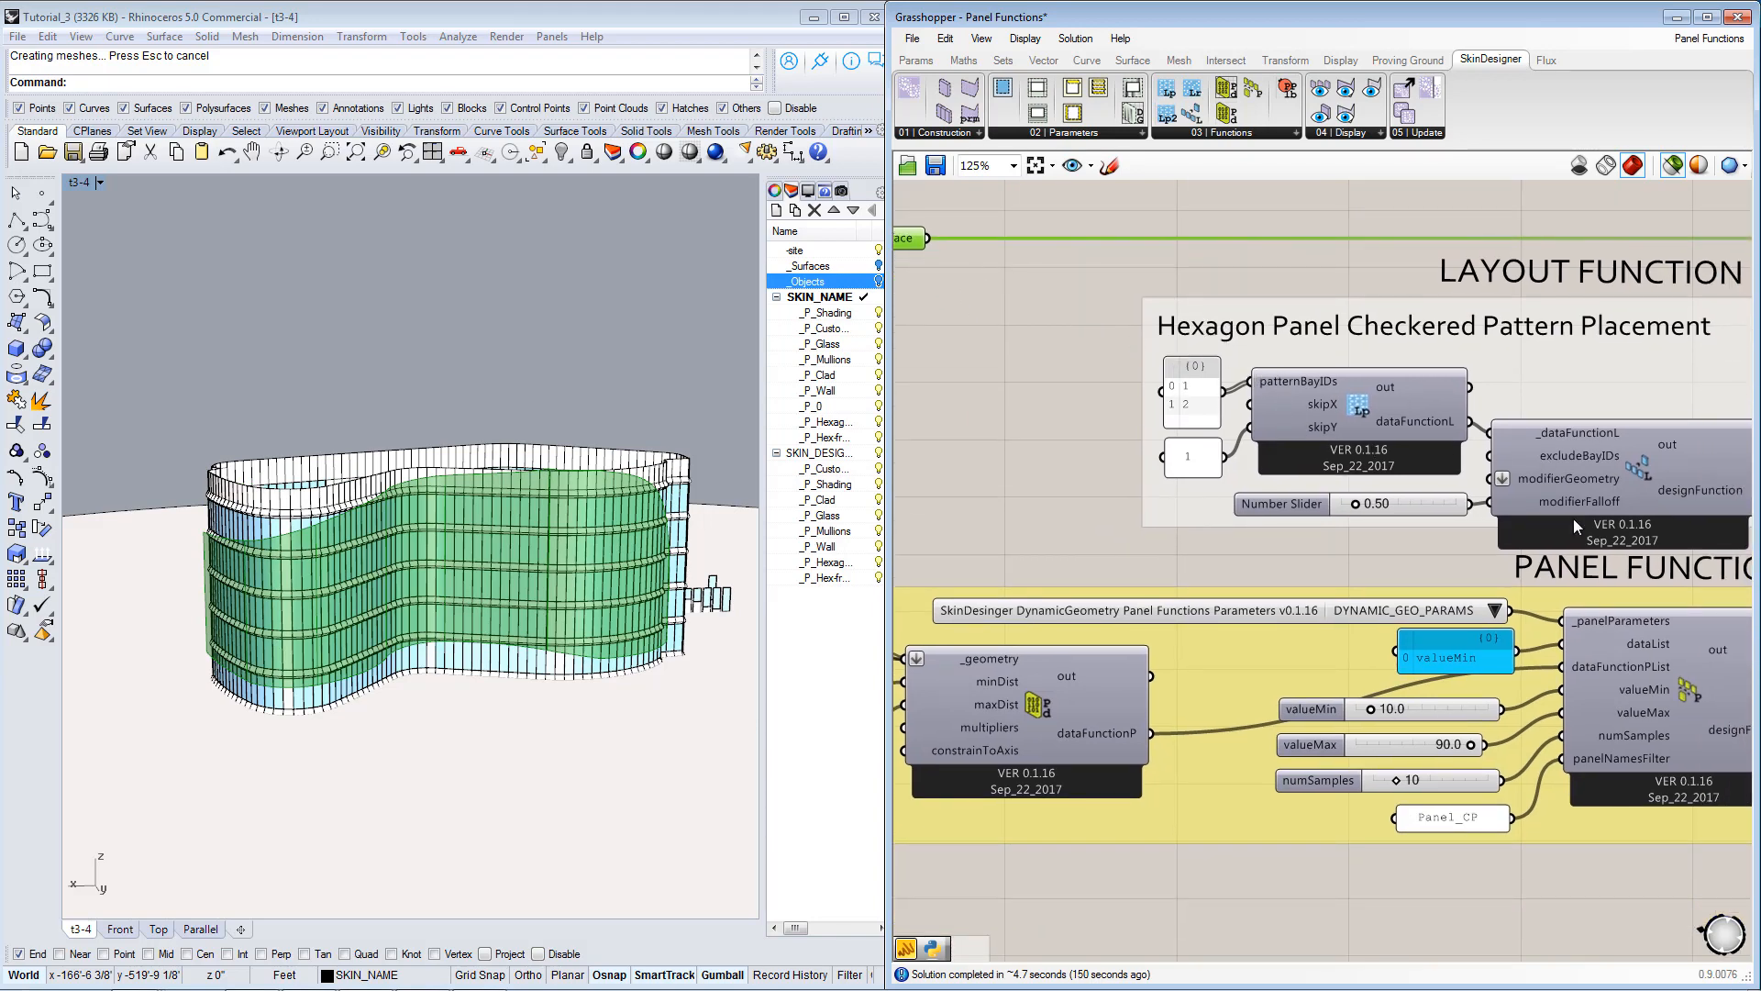
right_drag(1572, 529, 1421, 541)
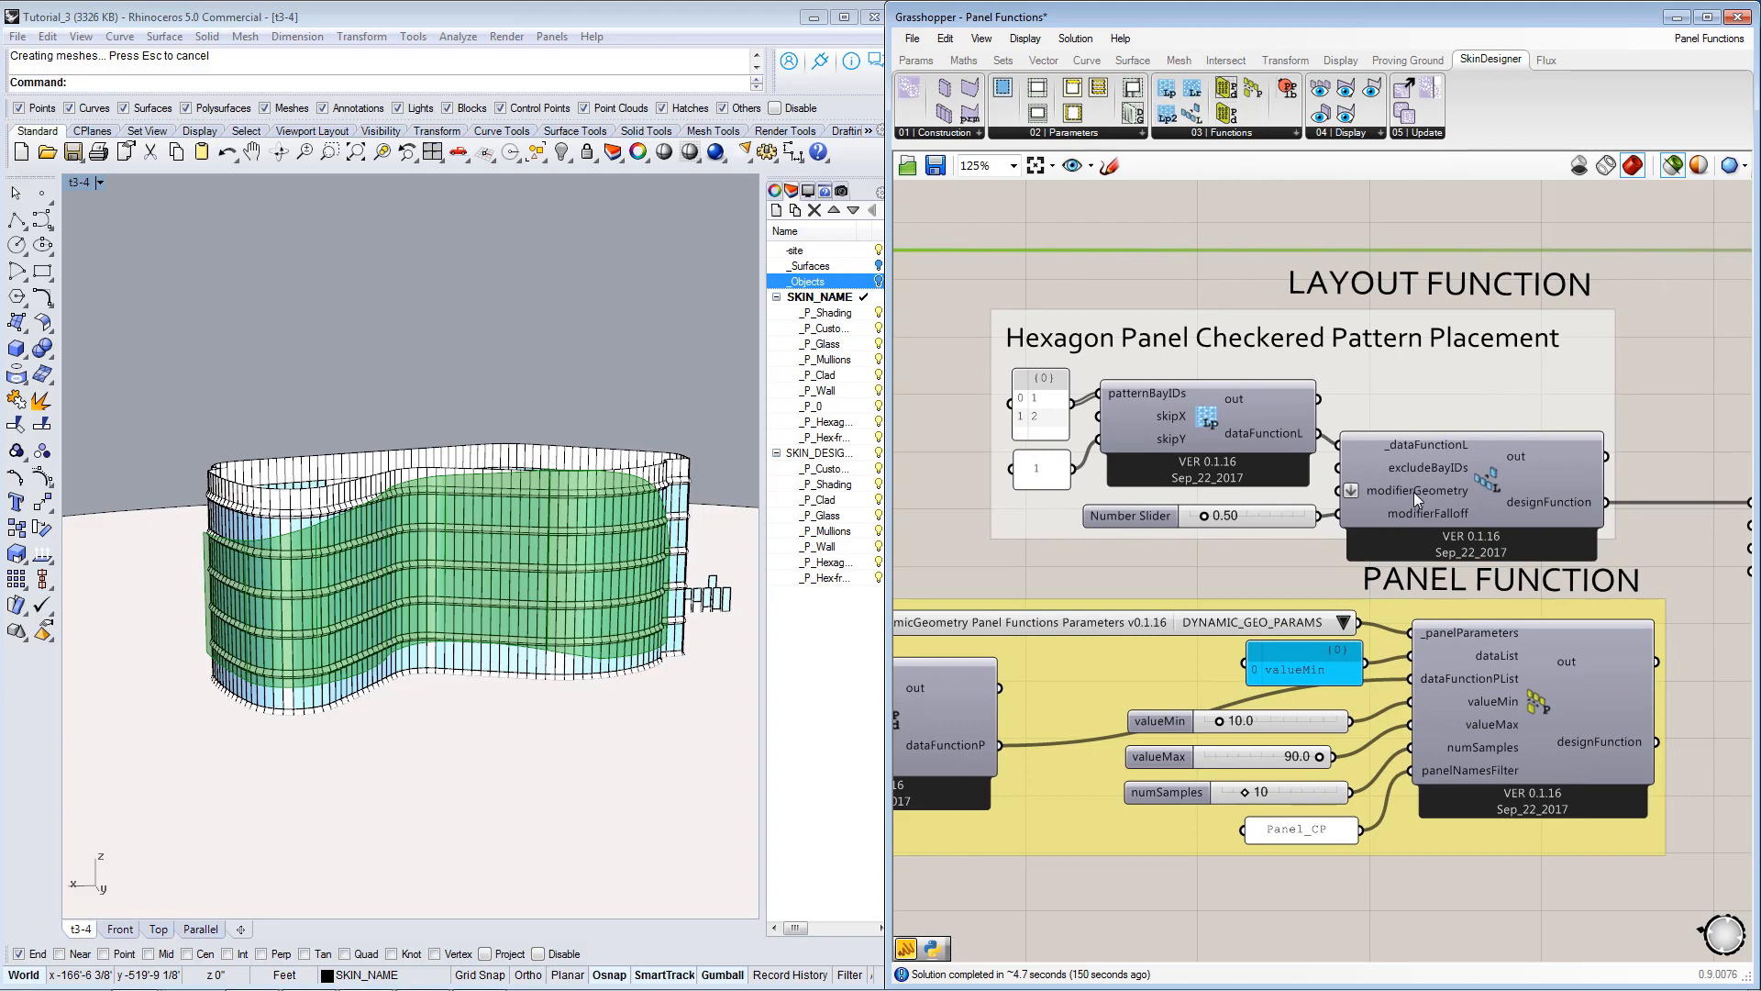
mouse_move(1398, 495)
right_drag(1445, 521, 1431, 493)
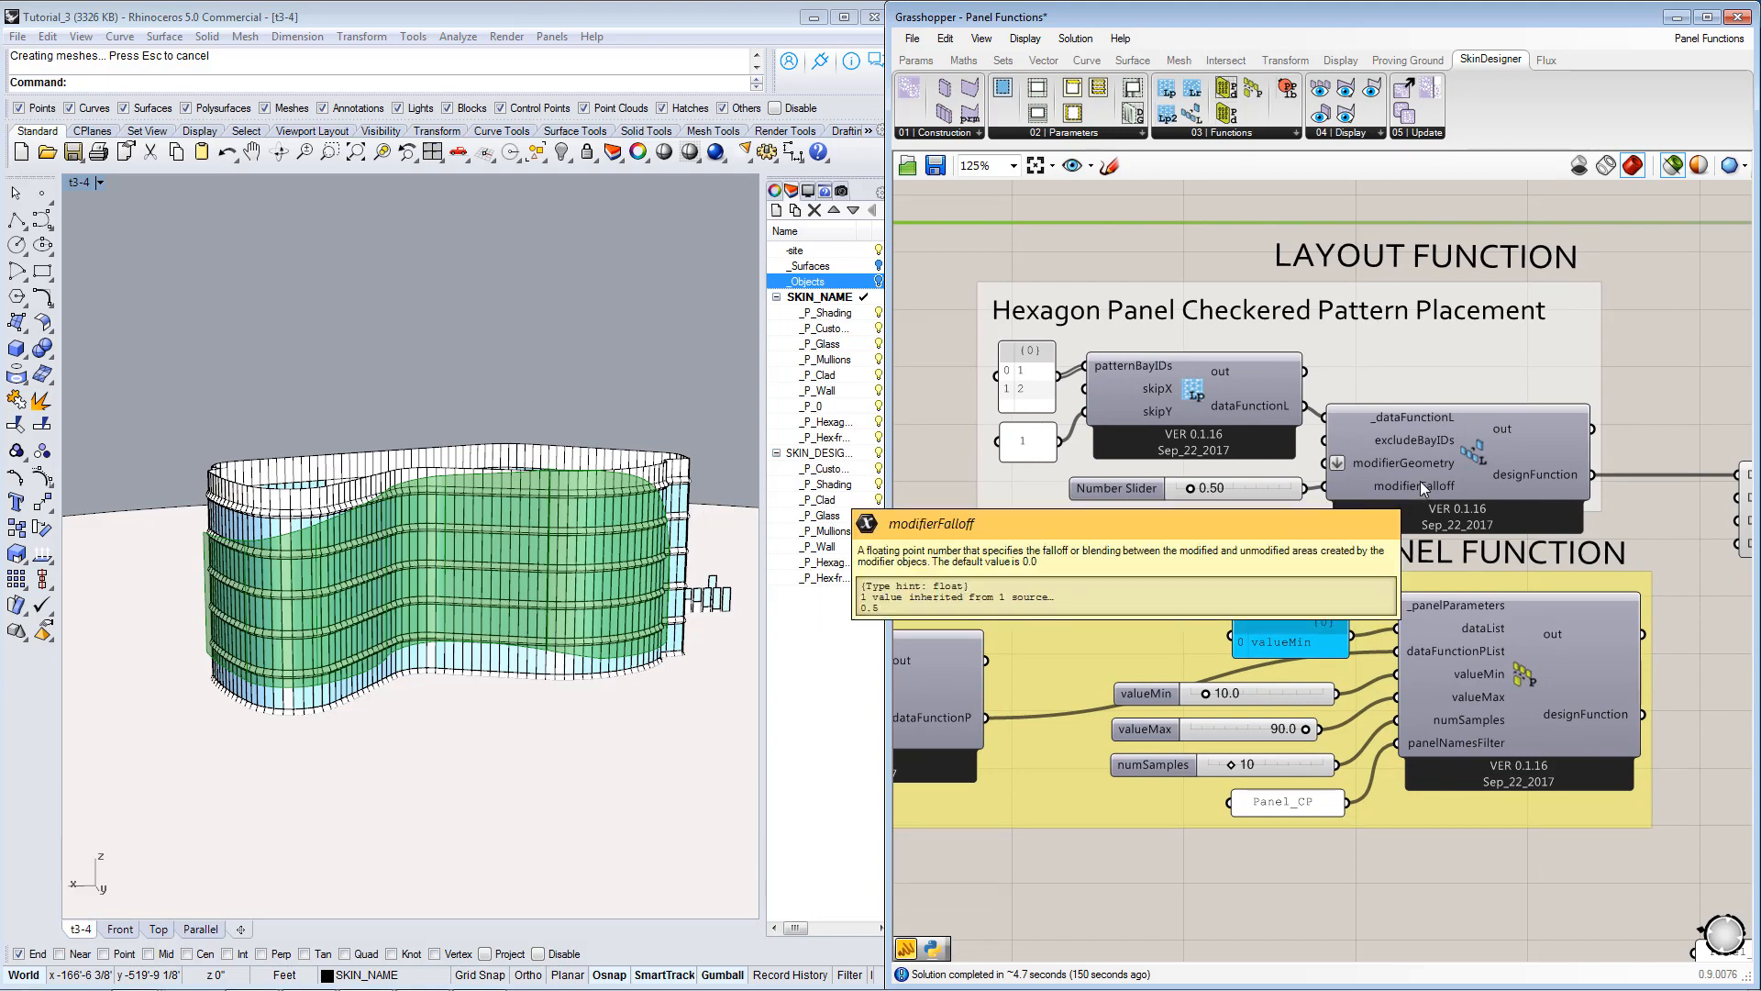
right_drag(1091, 403, 1251, 422)
Review how the layout function and panel function groups relate to the trimmed surface and the merged design functions.
scroll(1220, 413, down, 1)
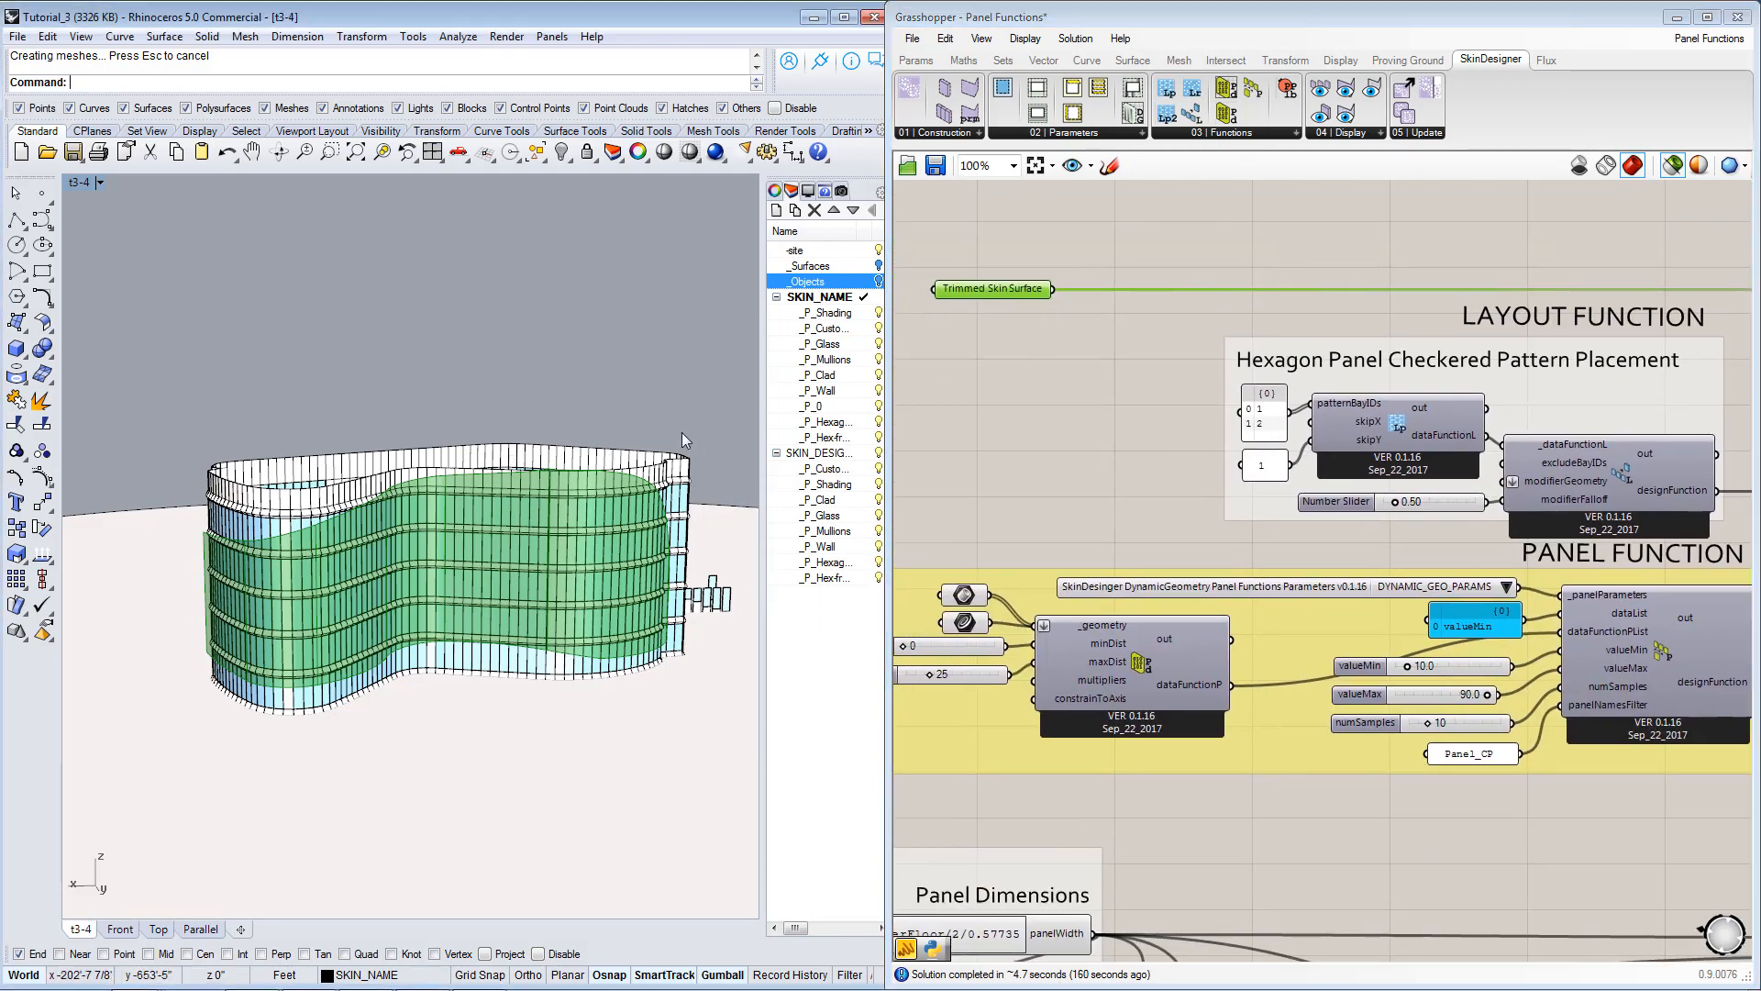
right_drag(1418, 431, 1320, 374)
scroll(1282, 349, down, 1)
scroll(1369, 374, up, 1)
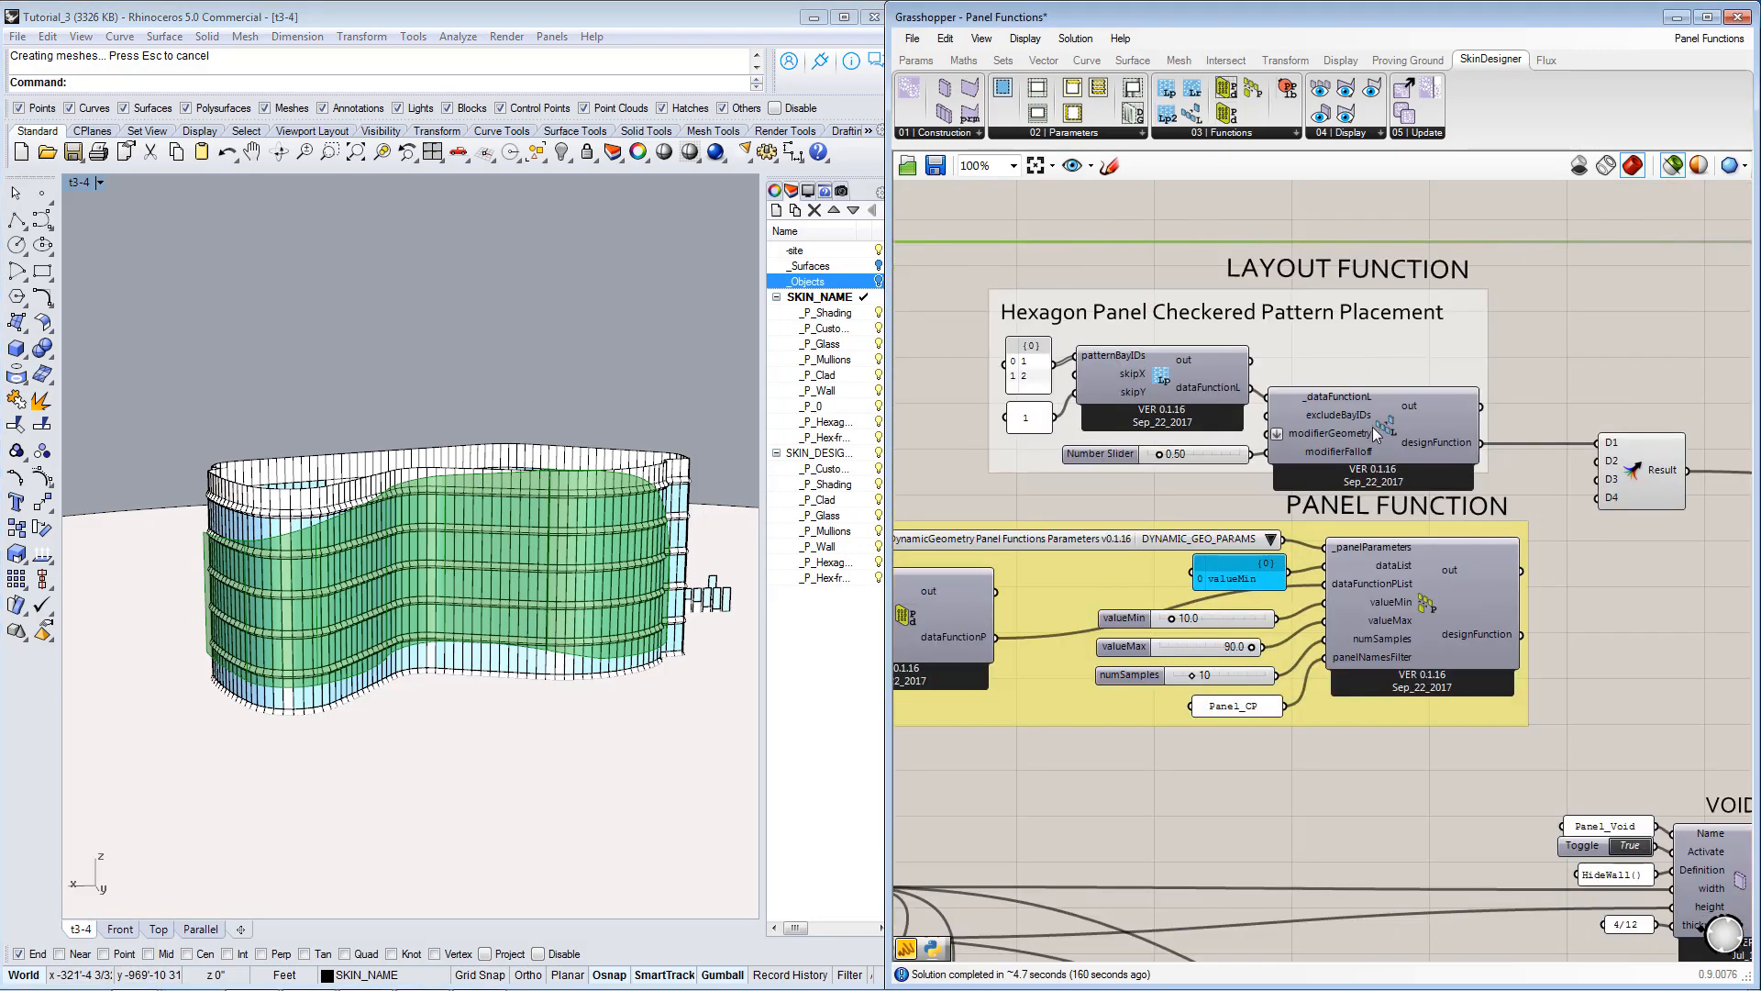
right_drag(1508, 587, 1469, 369)
scroll(1480, 389, down, 1)
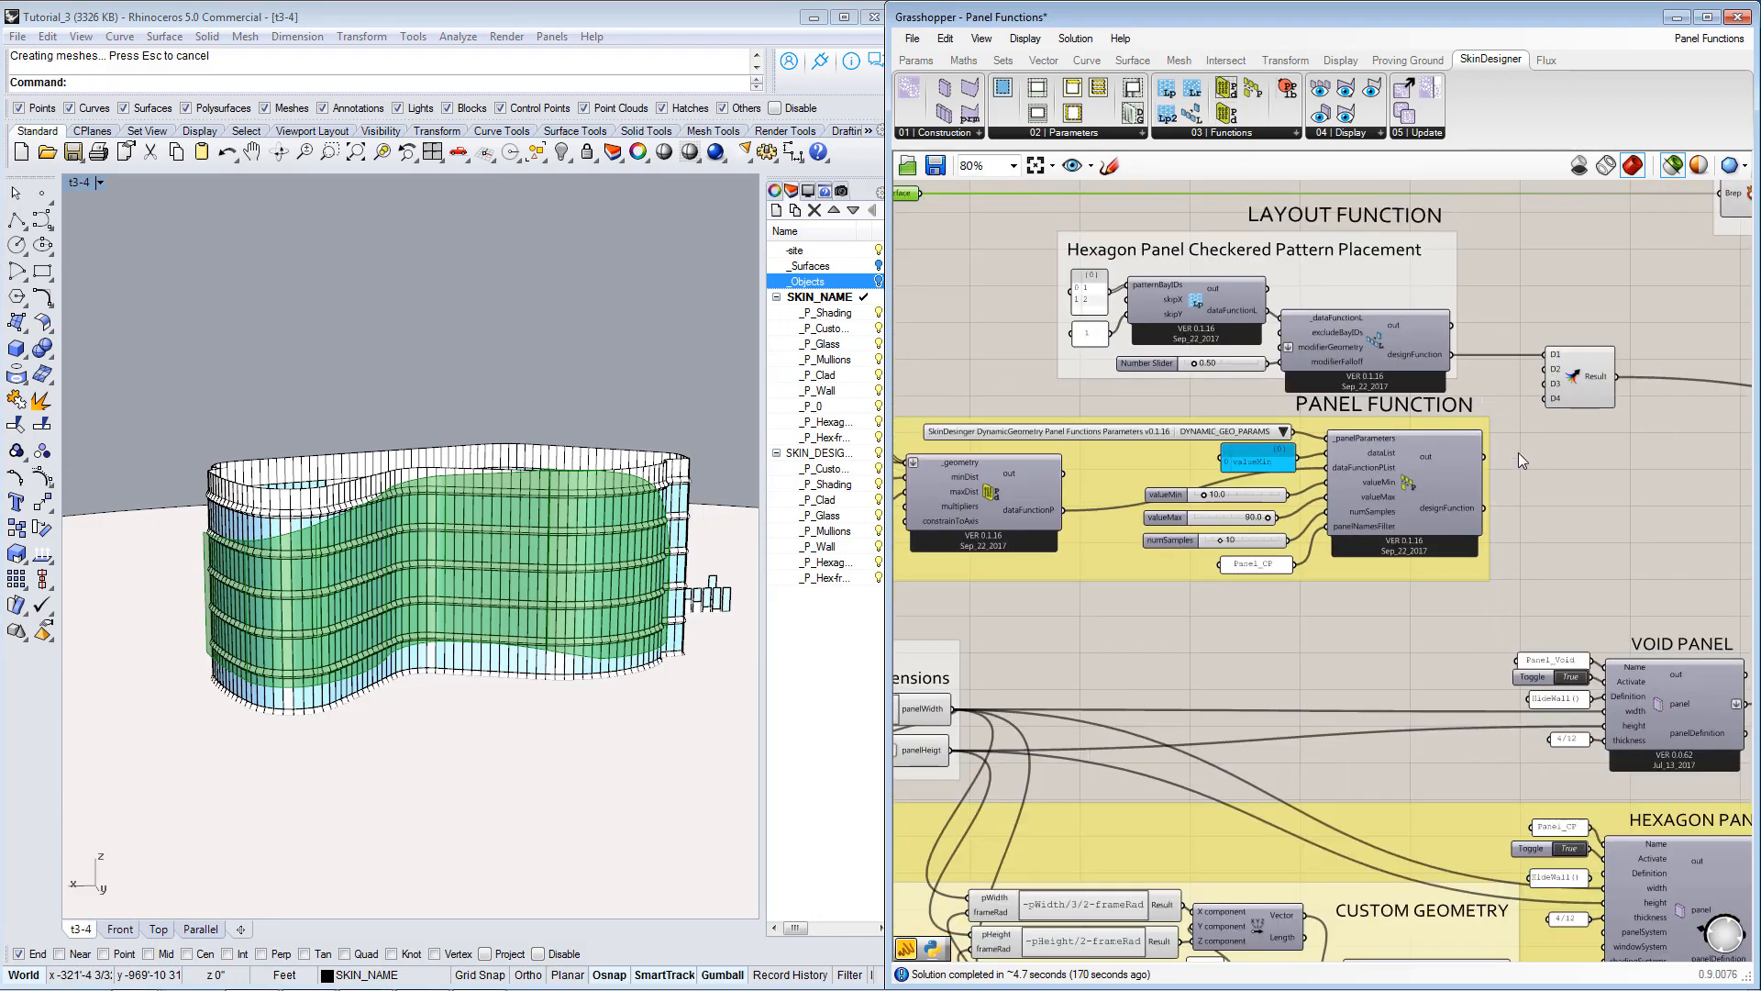
Set the drawGeometry Boolean Toggle of the hexagon panel's Panel_Bay preview to True and inspect the drawn panel beside the building.
right_drag(1517, 453, 1426, 382)
right_drag(1541, 789, 1204, 466)
scroll(1531, 560, up, 1)
click(1523, 553)
right_drag(1640, 497, 1472, 501)
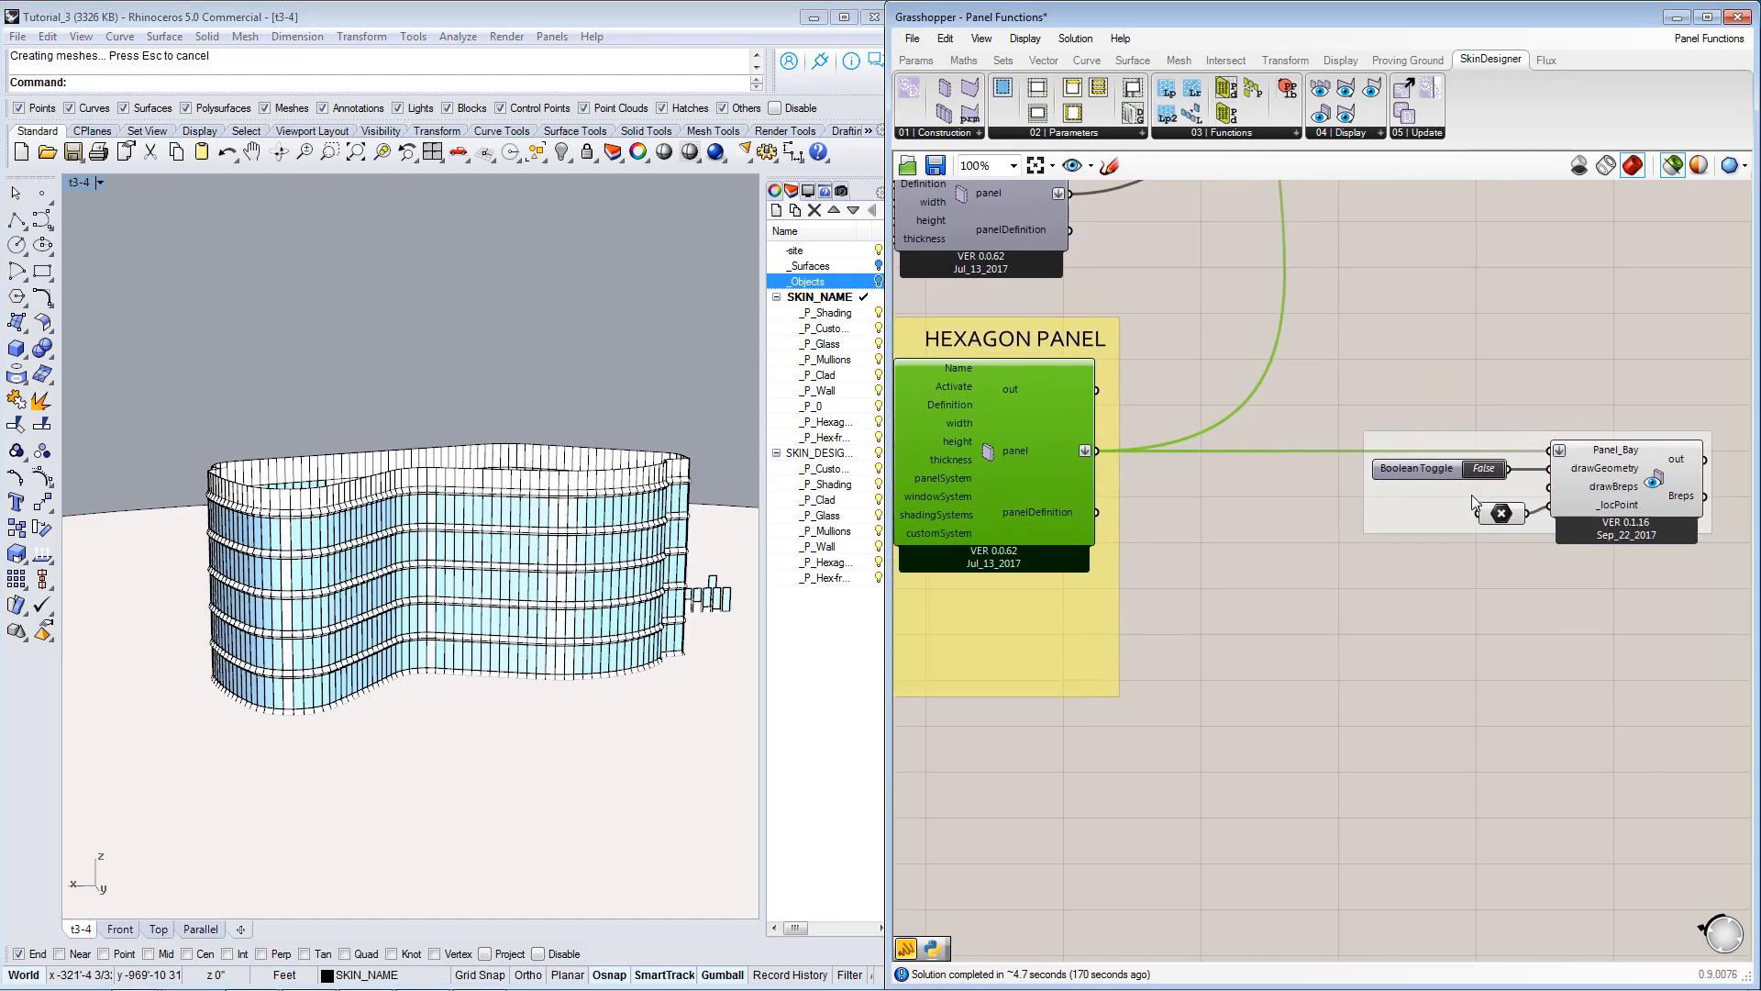
click(1483, 469)
right_drag(422, 583, 301, 569)
scroll(302, 567, down, 6)
right_drag(432, 707, 335, 695)
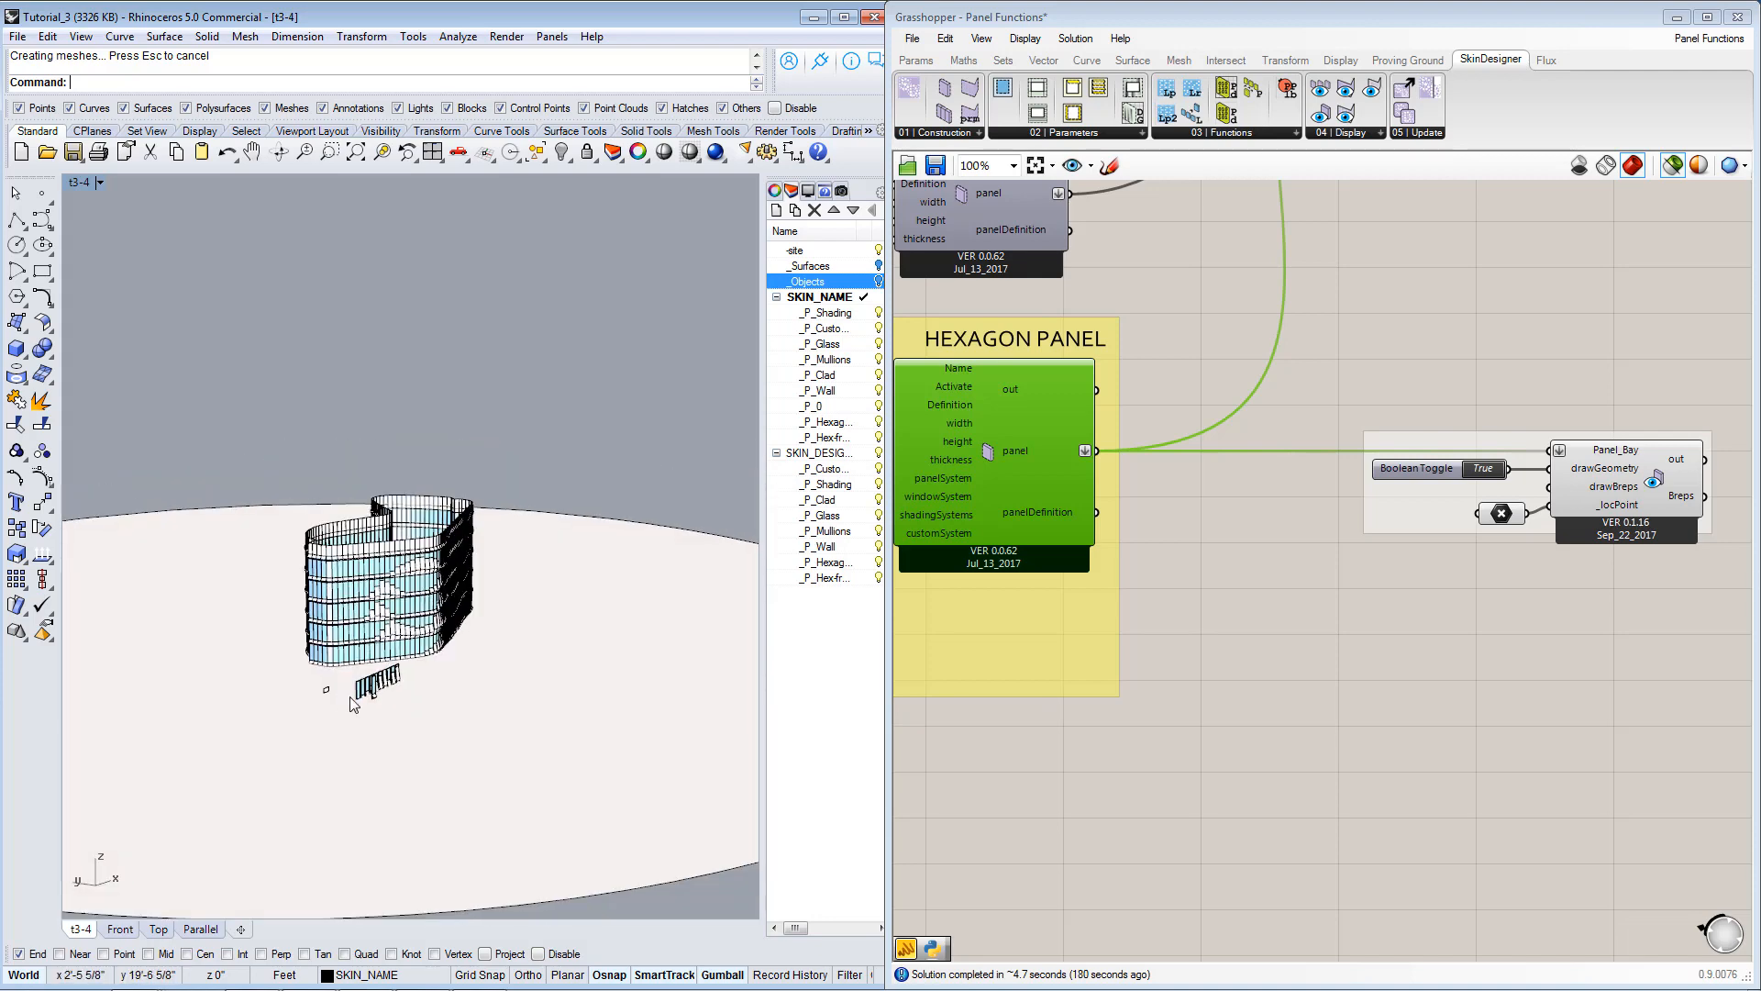
scroll(317, 688, up, 5)
Set the Activate toggle of the Panel Inventory component to False.
scroll(1371, 596, down, 8)
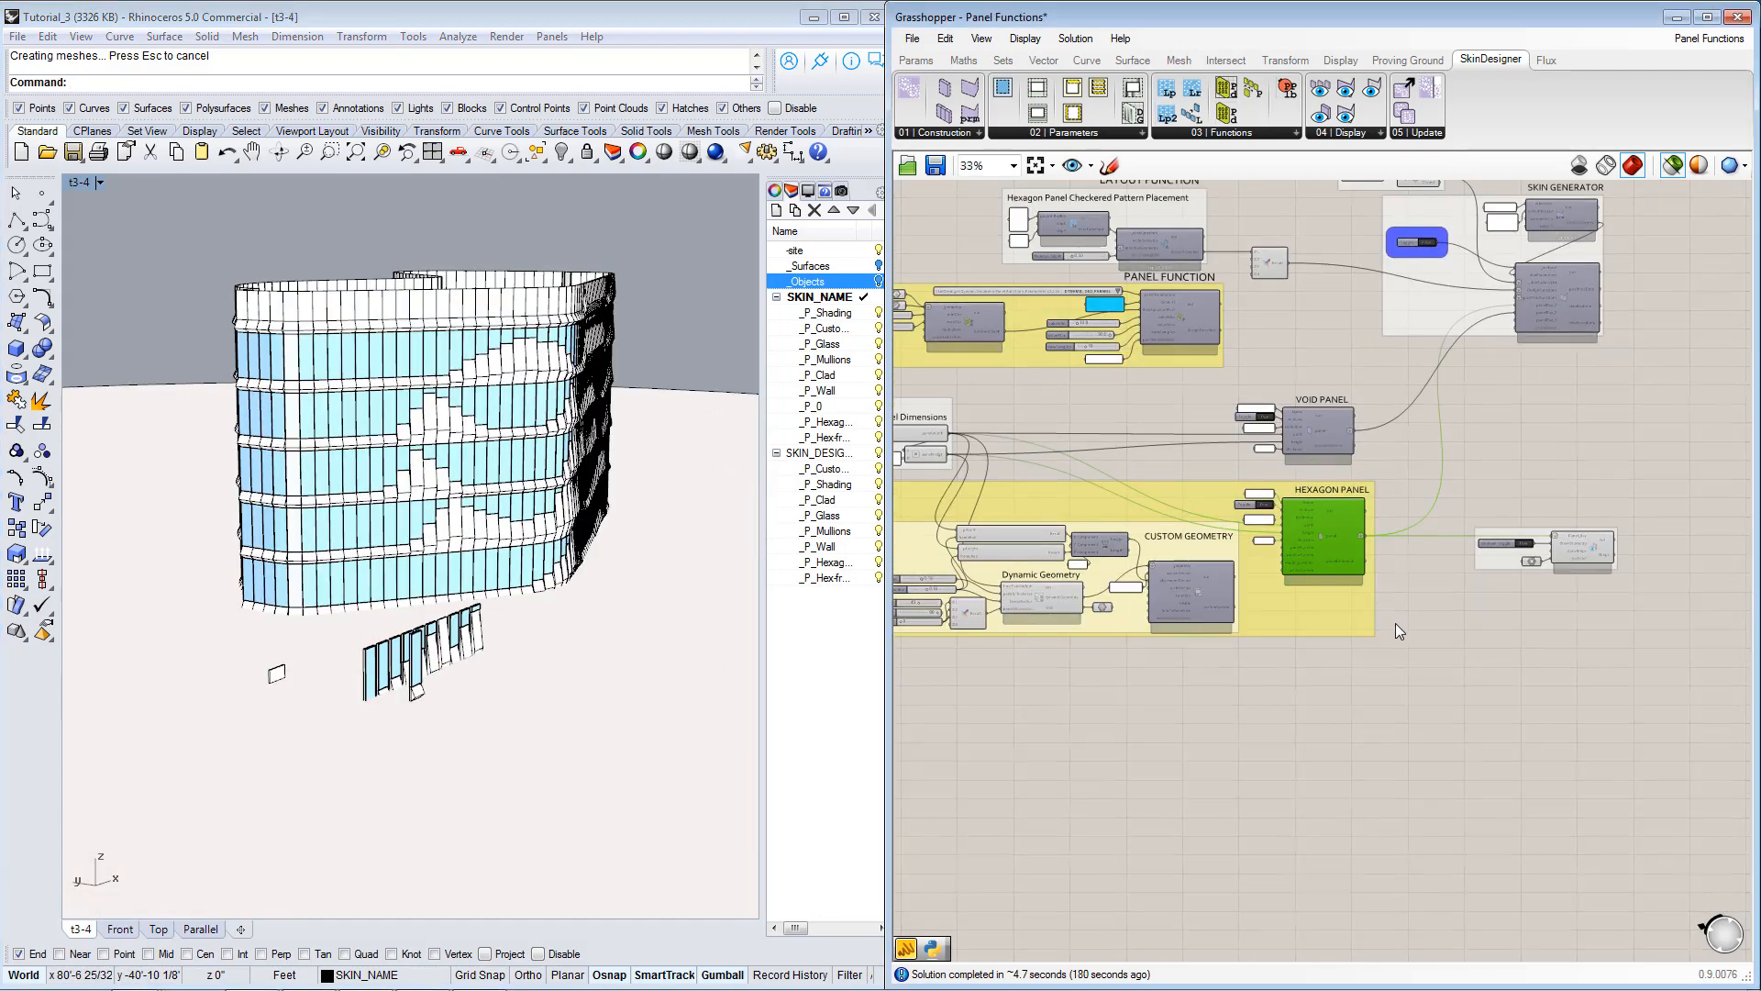
scroll(1395, 613, up, 12)
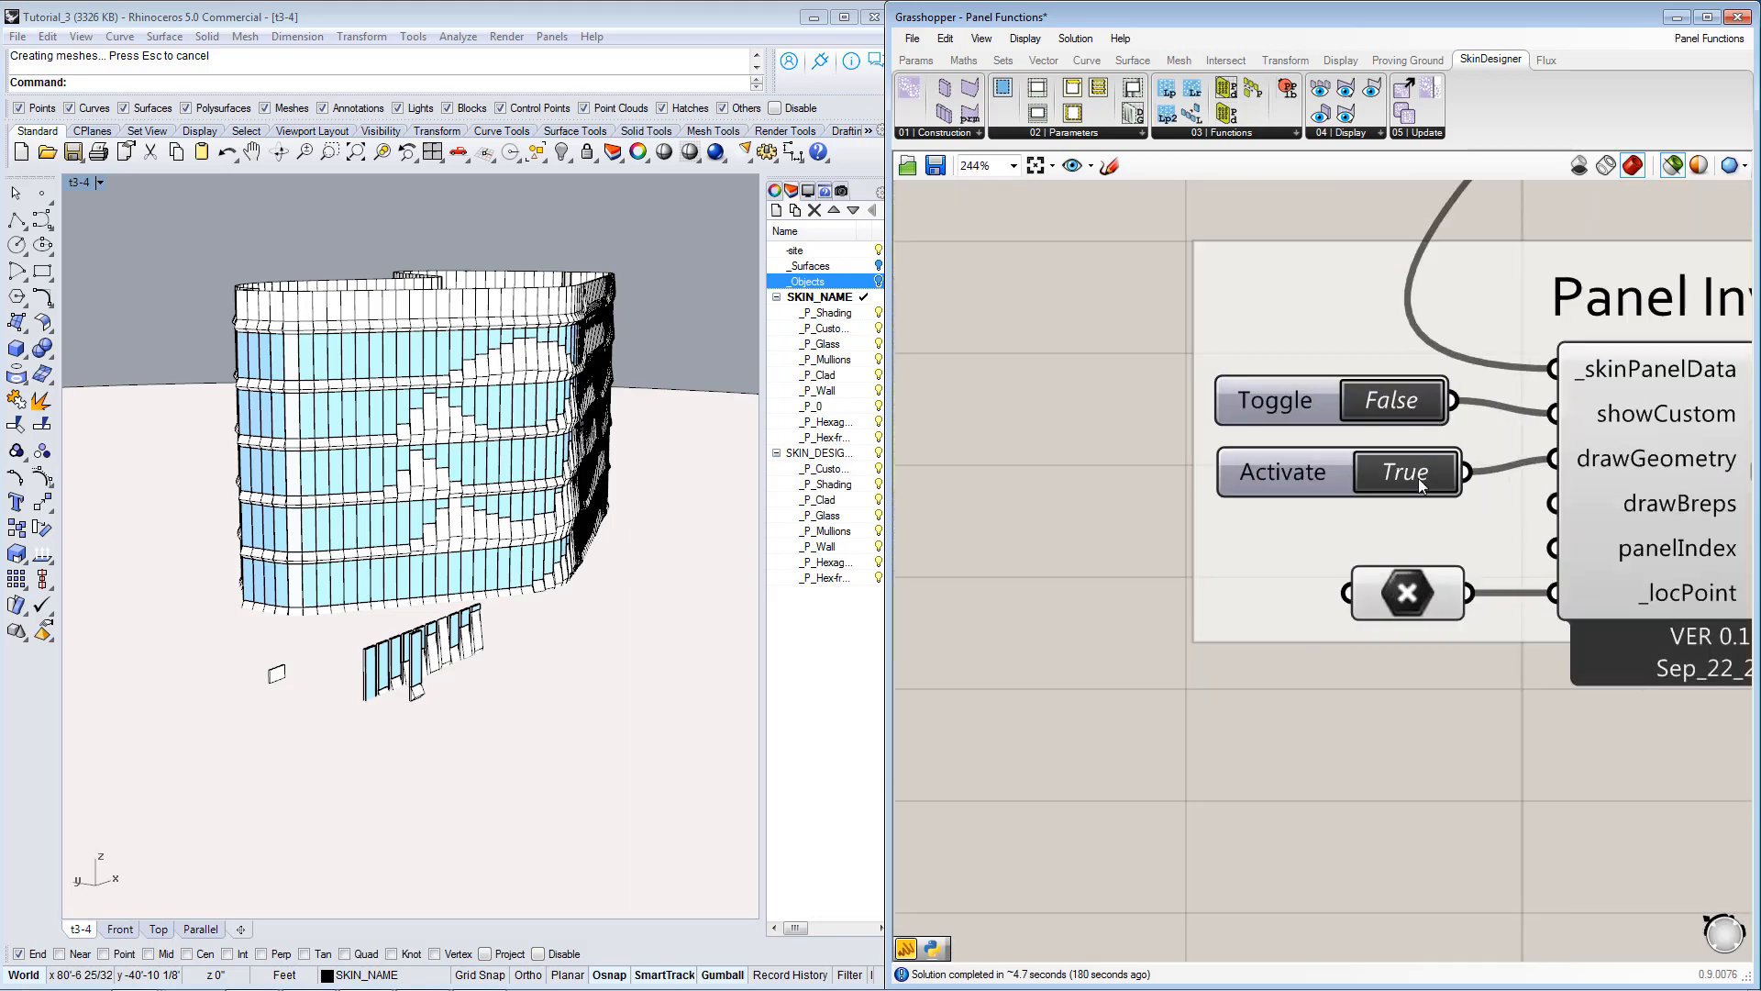
click(1420, 484)
Set the drawGeometry Boolean Toggle of the other Panel_Bay preview, above the first skin generator, to False.
scroll(1419, 484, down, 6)
scroll(1312, 477, up, 2)
right_drag(1278, 459, 1295, 651)
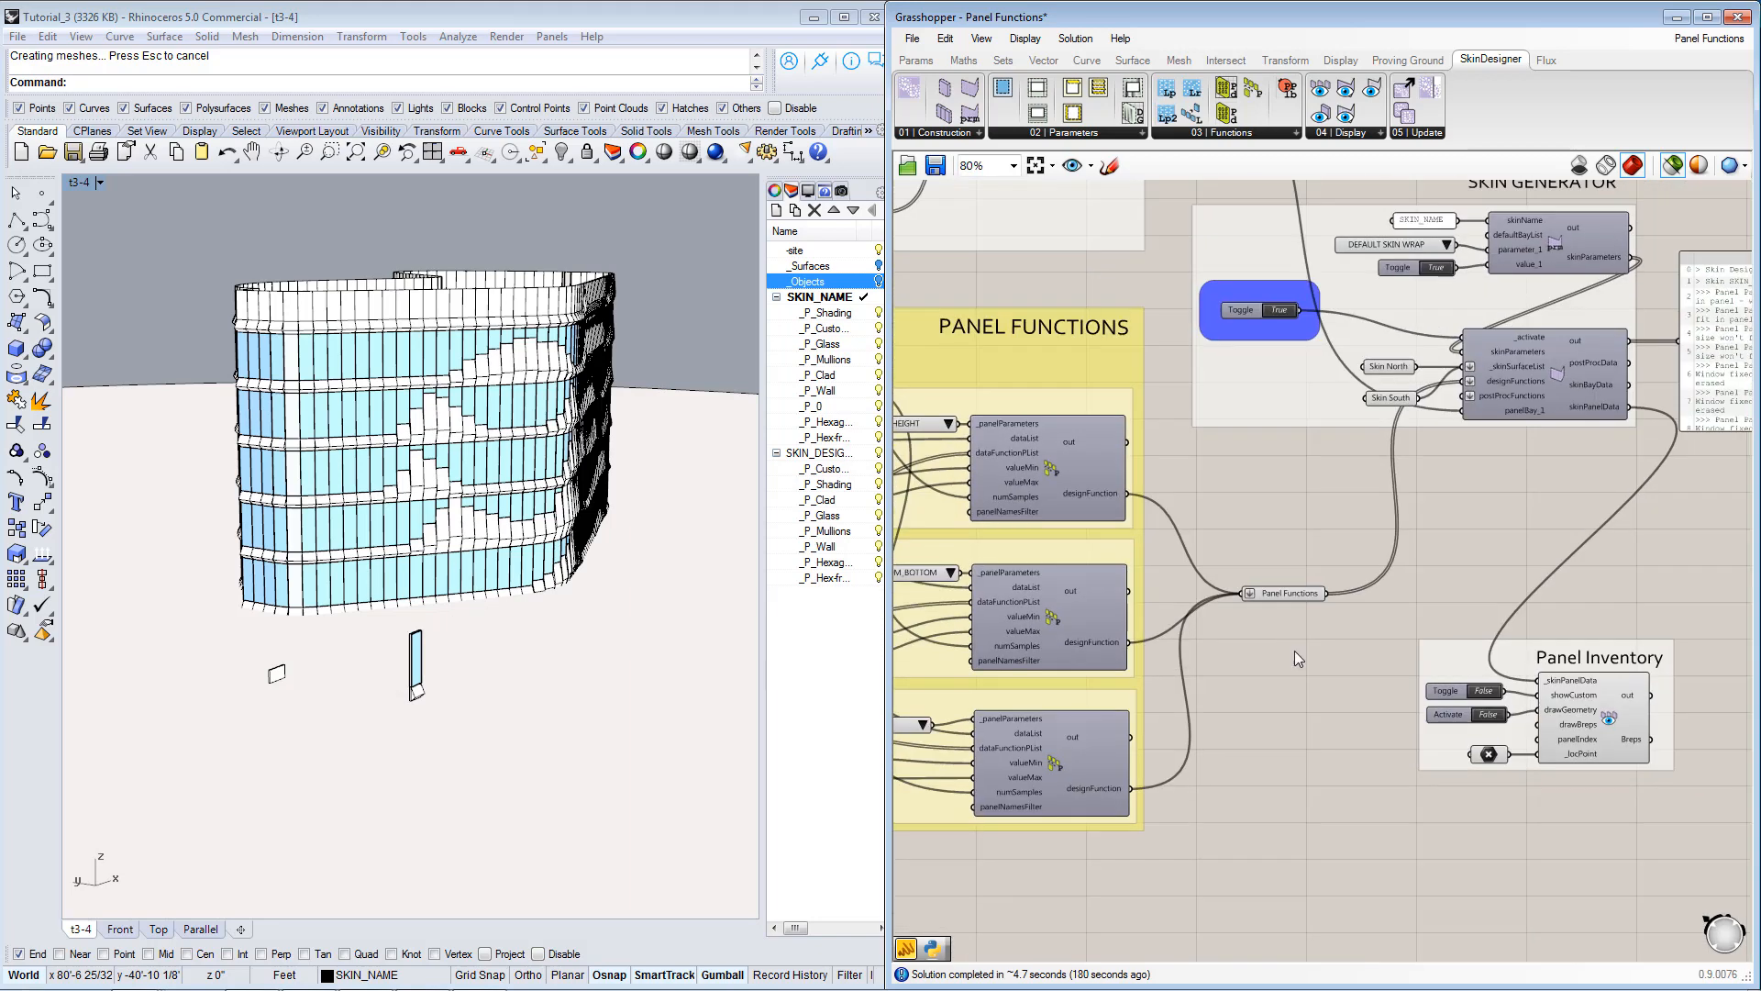
scroll(1295, 653, down, 4)
right_drag(1313, 365, 1308, 460)
scroll(1308, 462, up, 6)
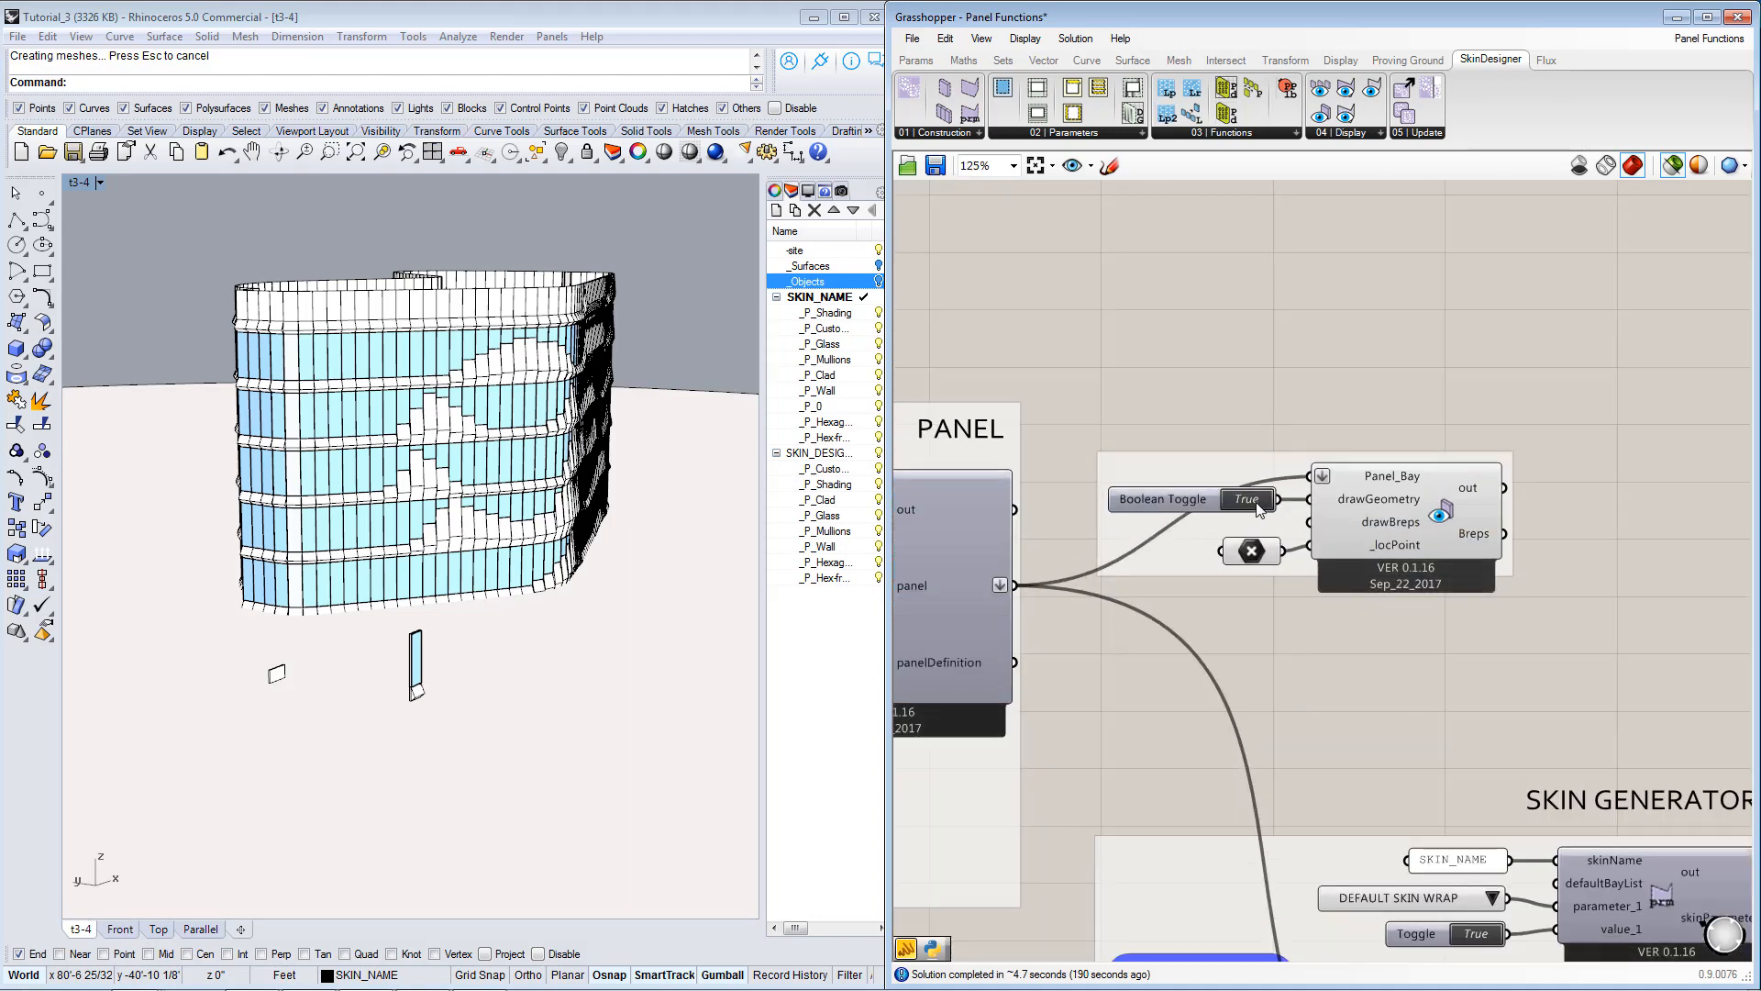
click(1248, 499)
Examine the previewed hexagon panel up close and compare it with the Hexagon Panel, Custom Geometry and Dynamic Geometry components.
scroll(1295, 442, down, 8)
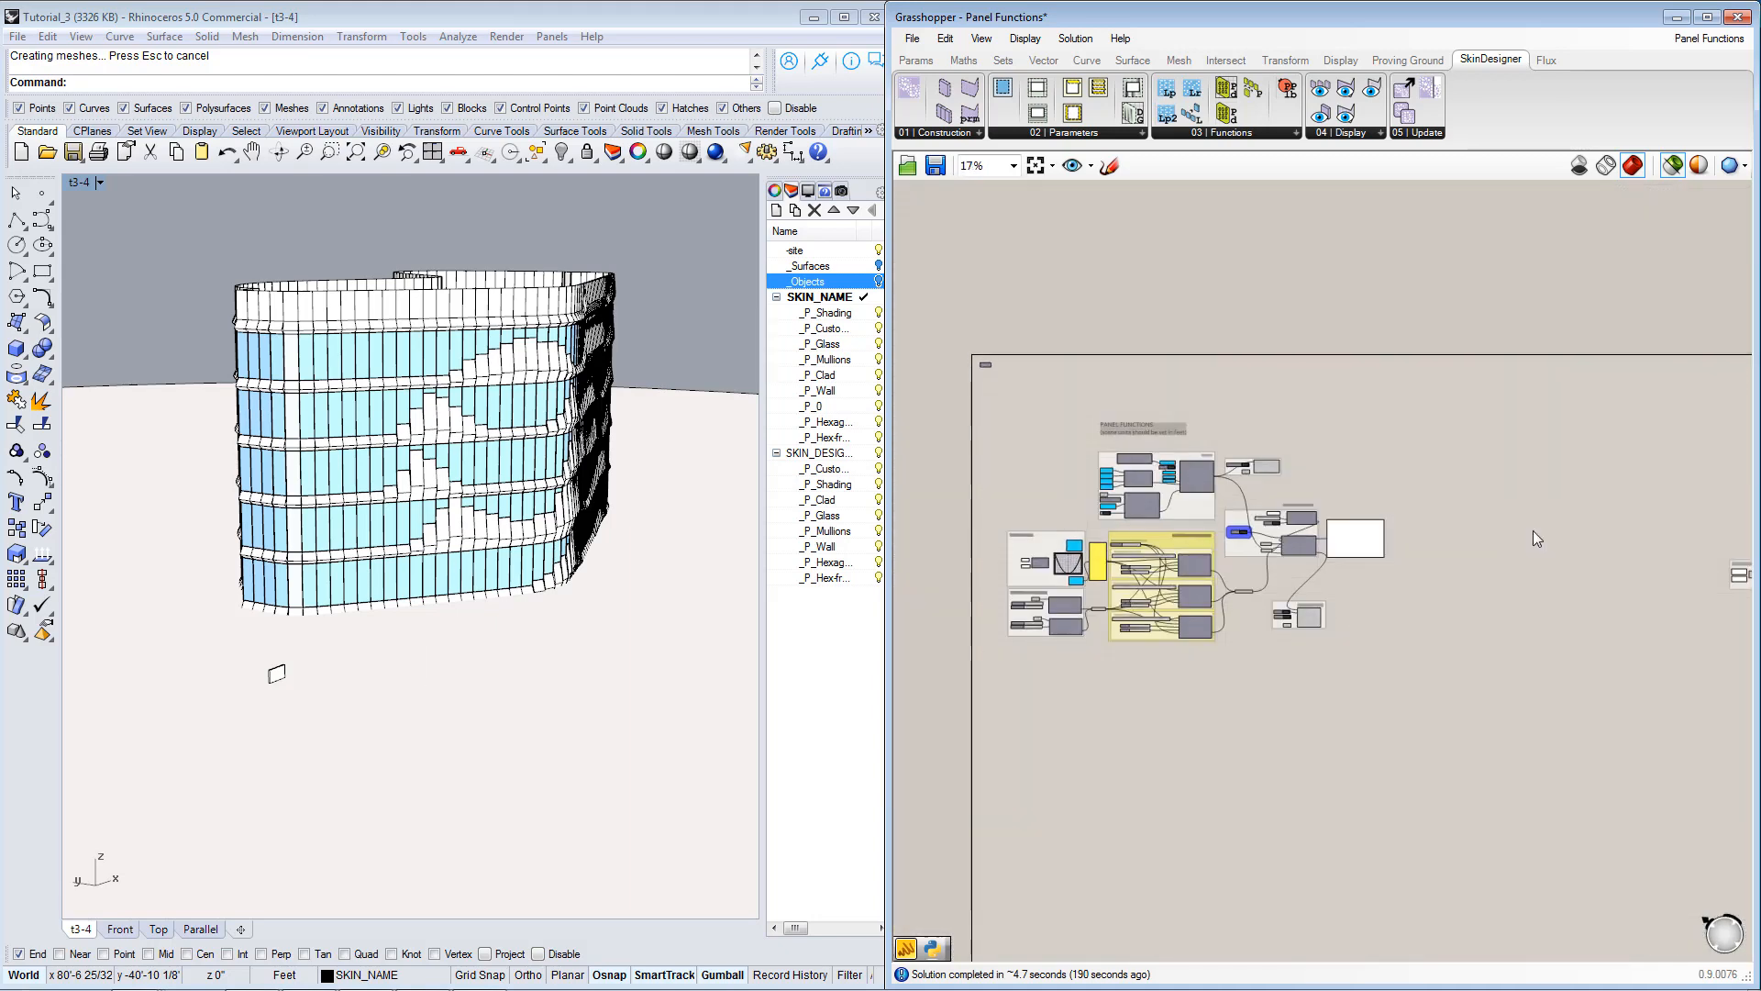
scroll(1449, 570, up, 6)
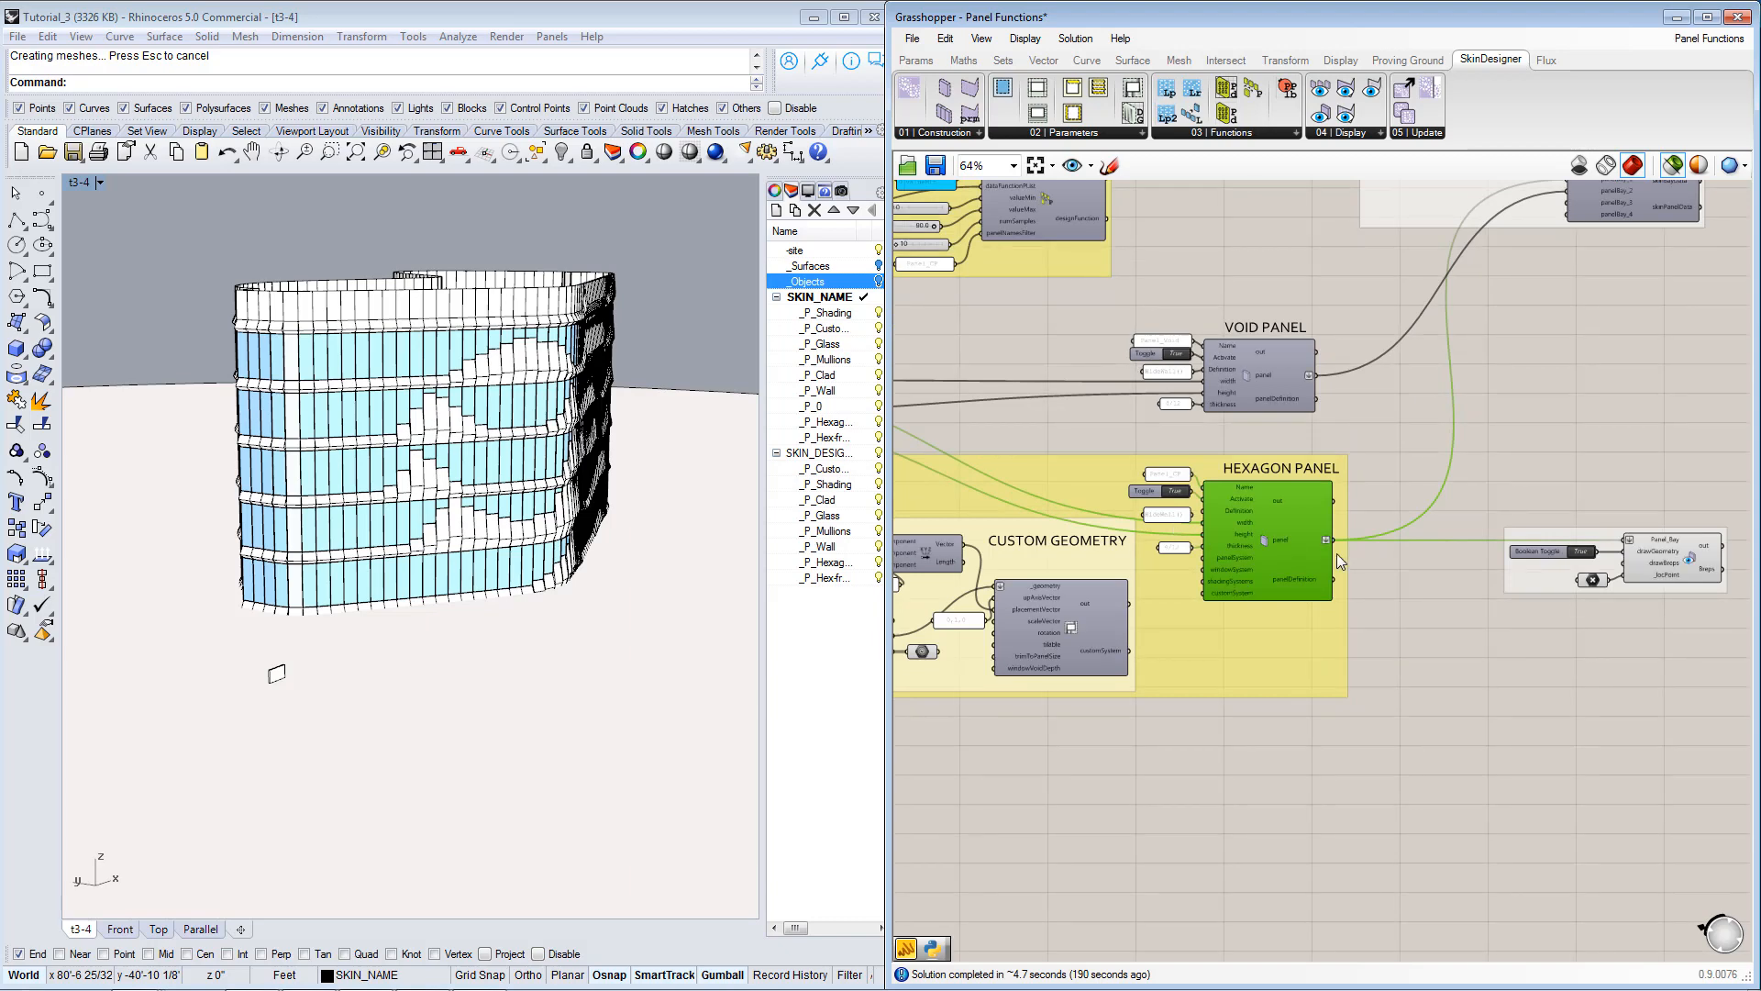
scroll(1339, 550, up, 2)
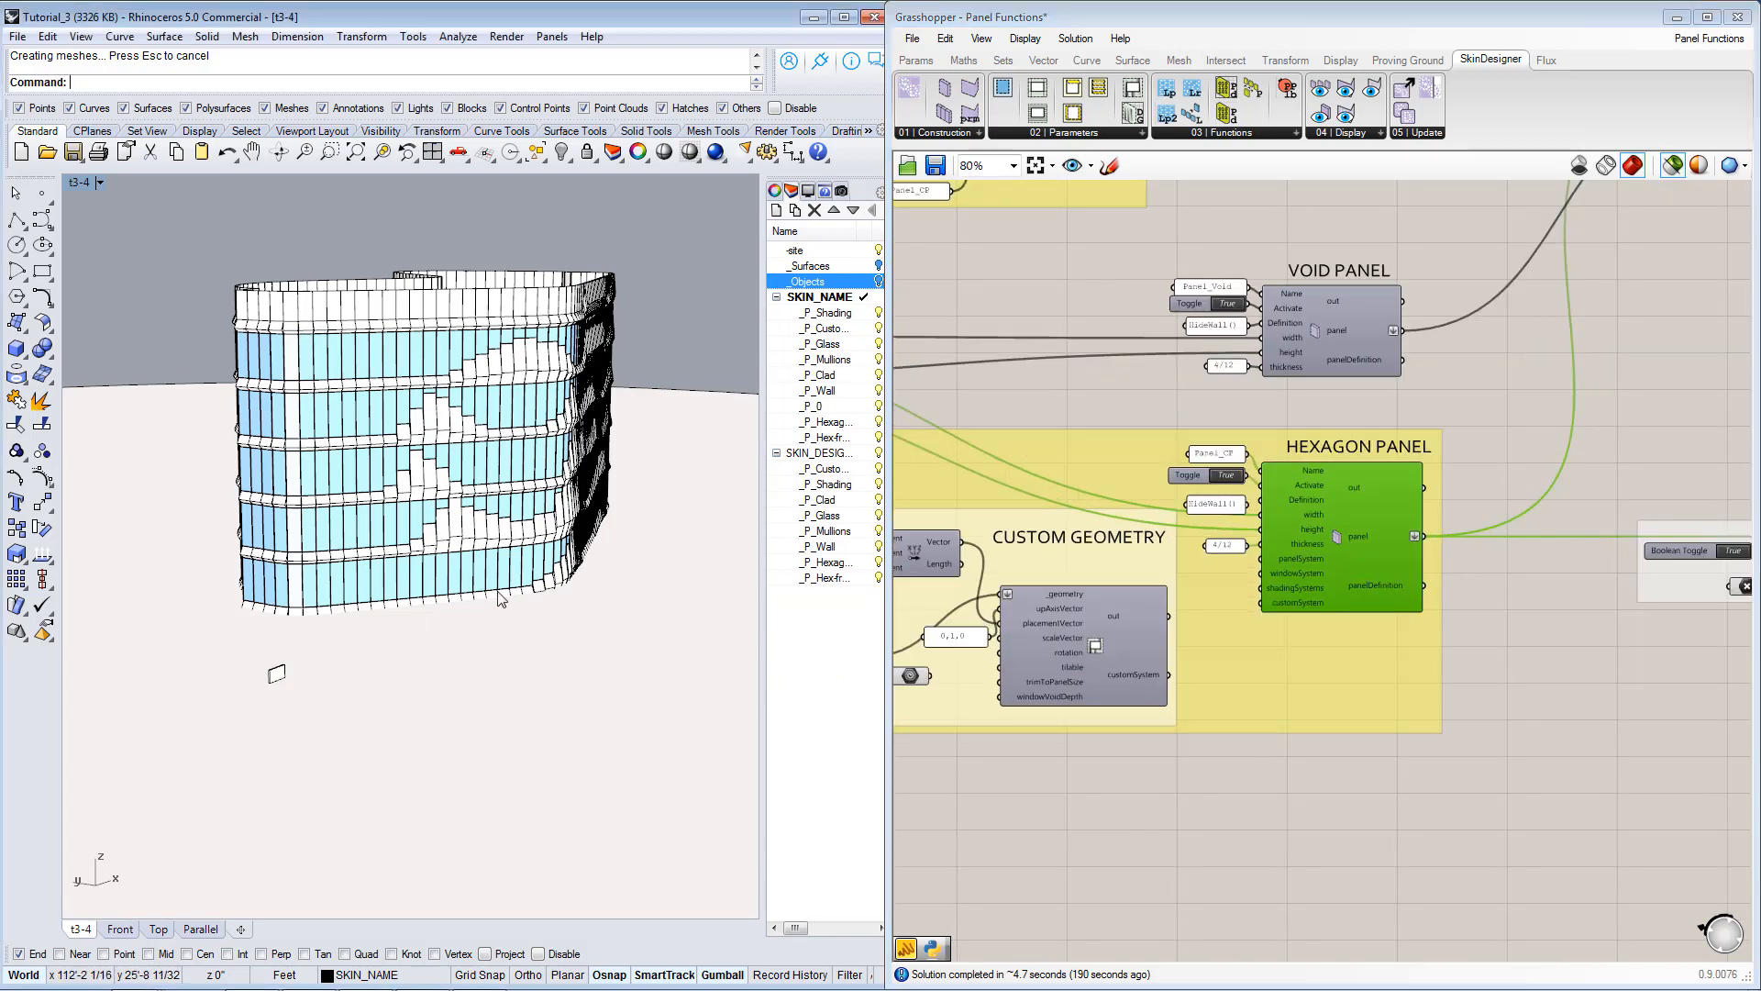
right_drag(501, 598, 166, 659)
scroll(170, 646, up, 4)
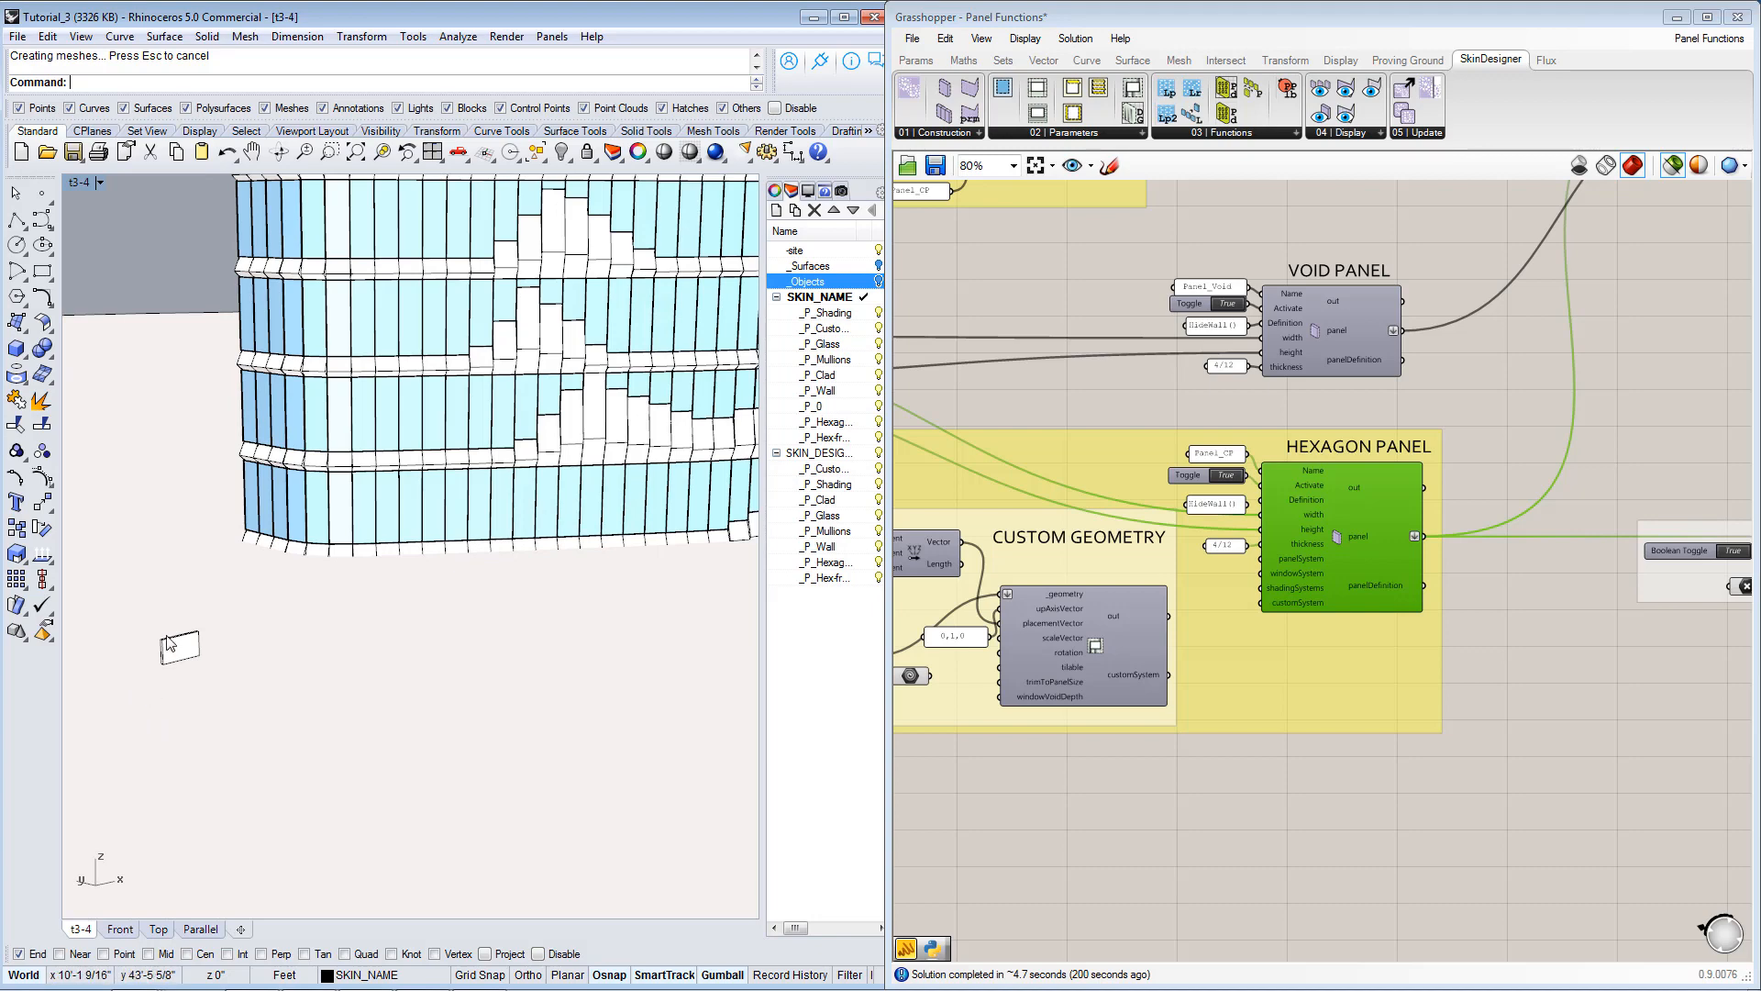
scroll(169, 646, up, 2)
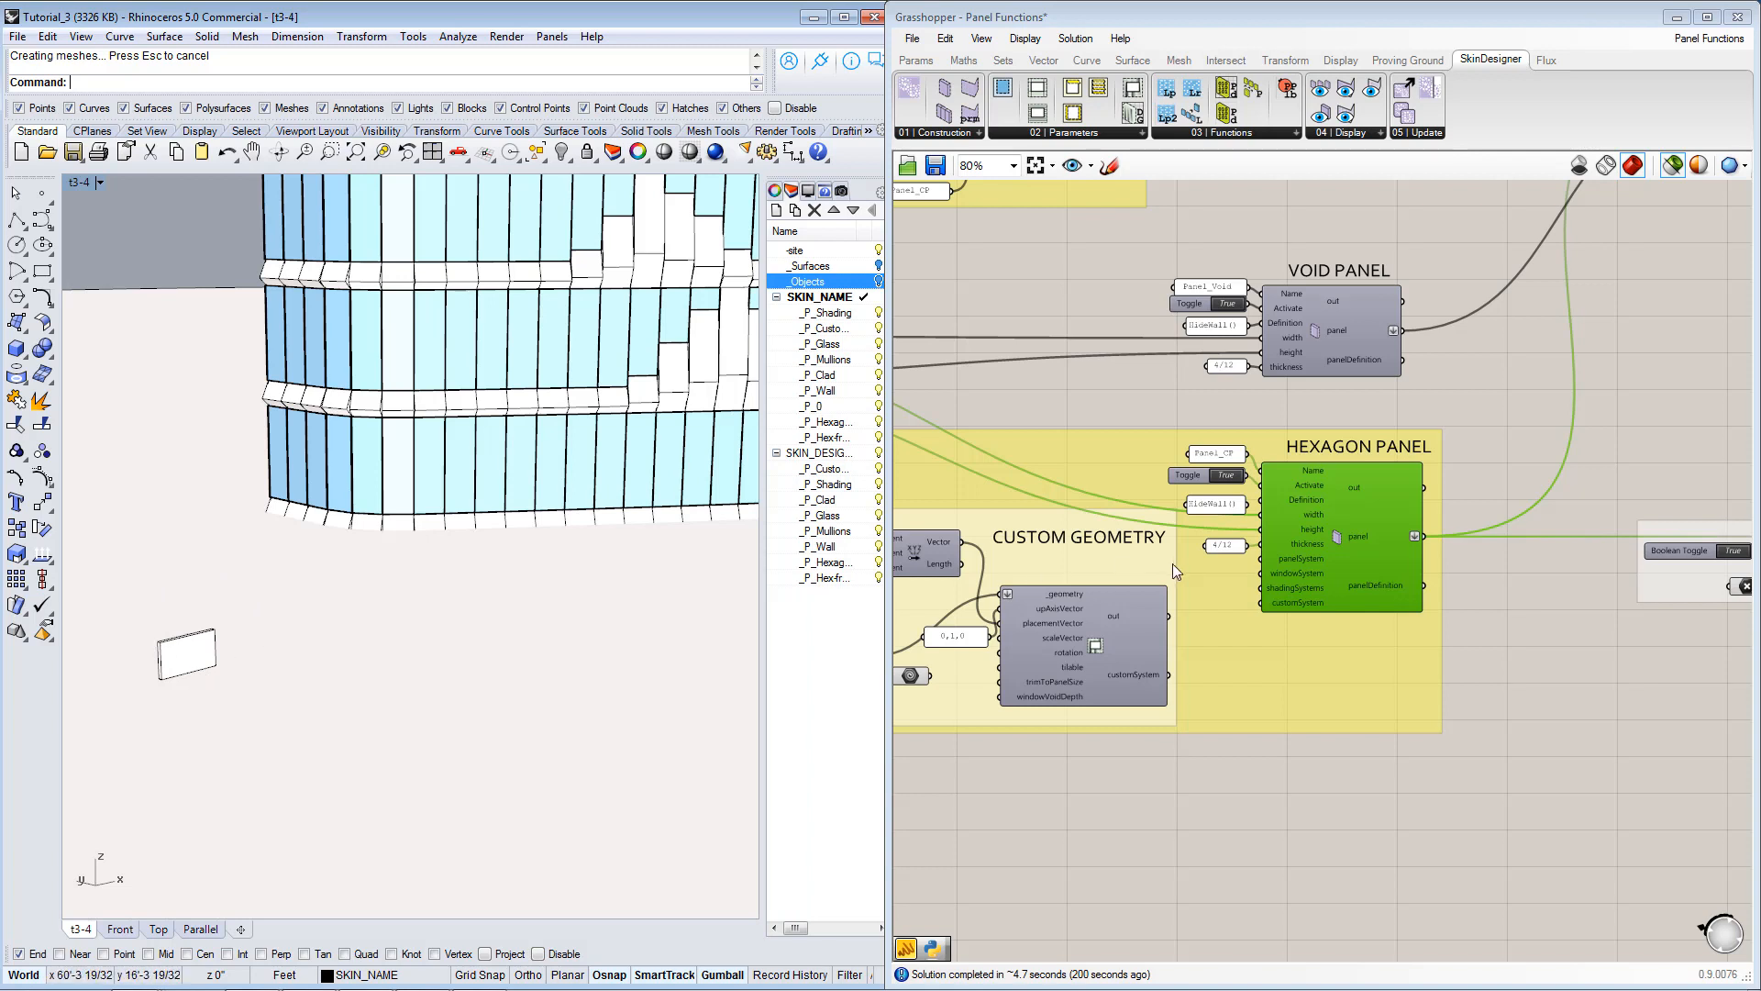
right_drag(1313, 538, 1465, 532)
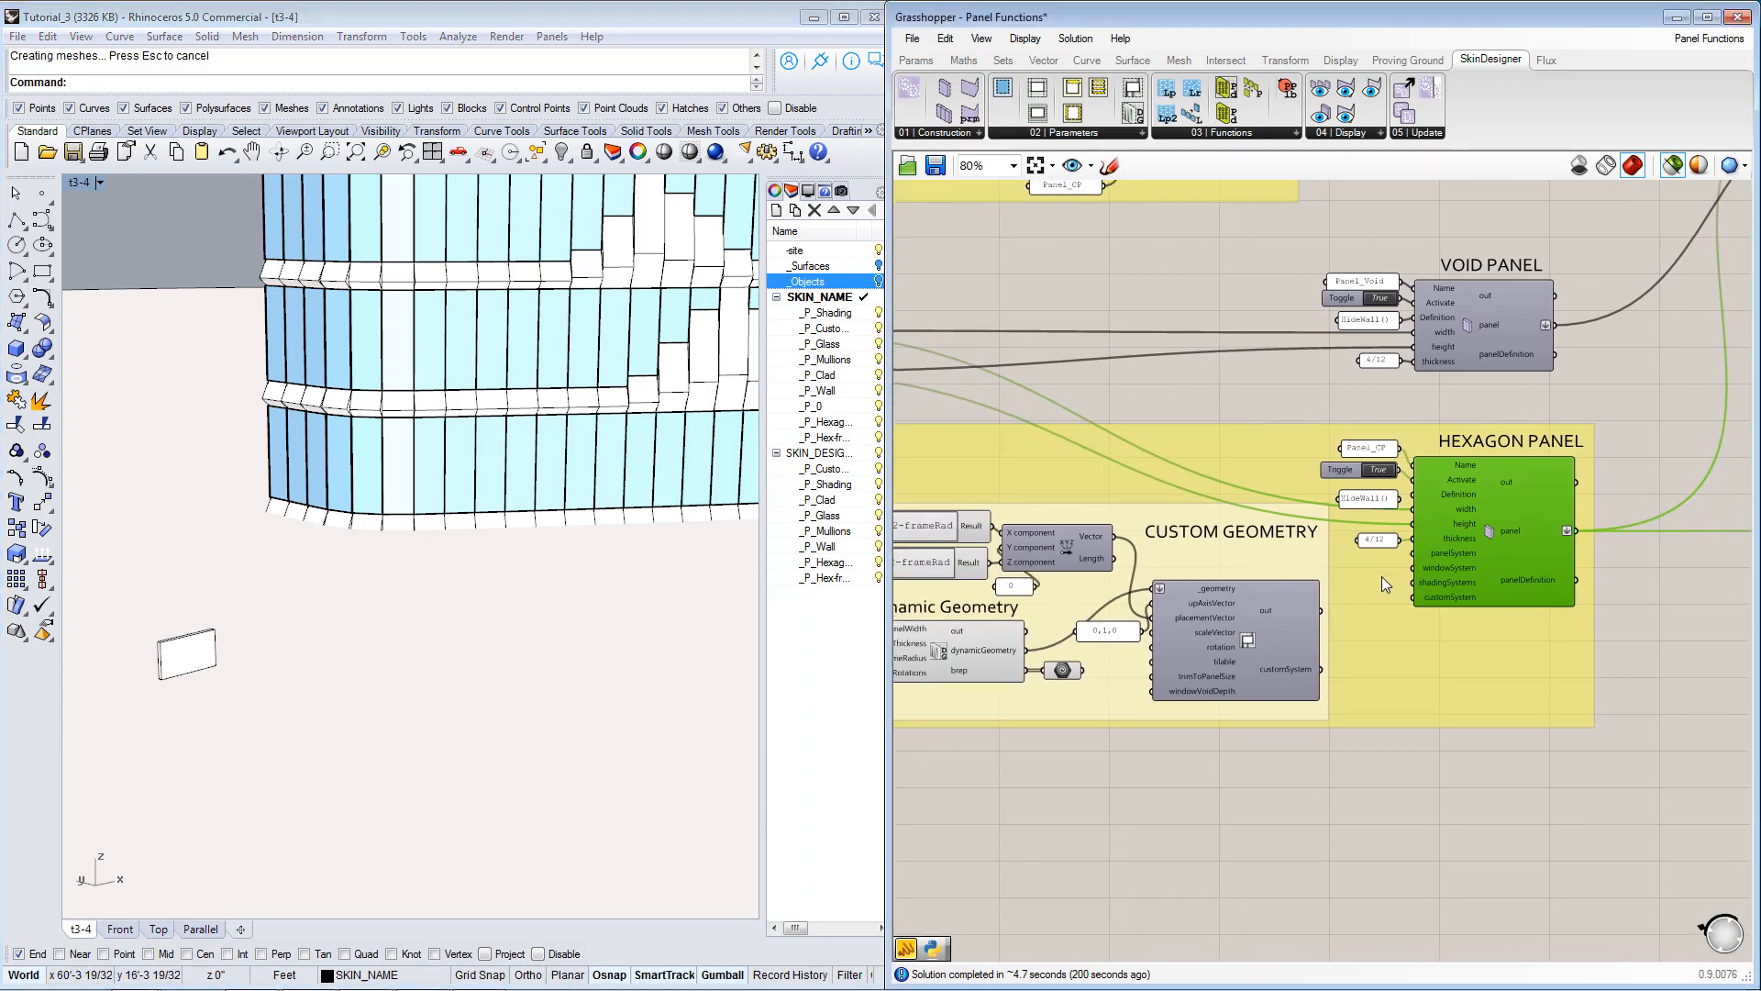
right_drag(1451, 572, 1555, 567)
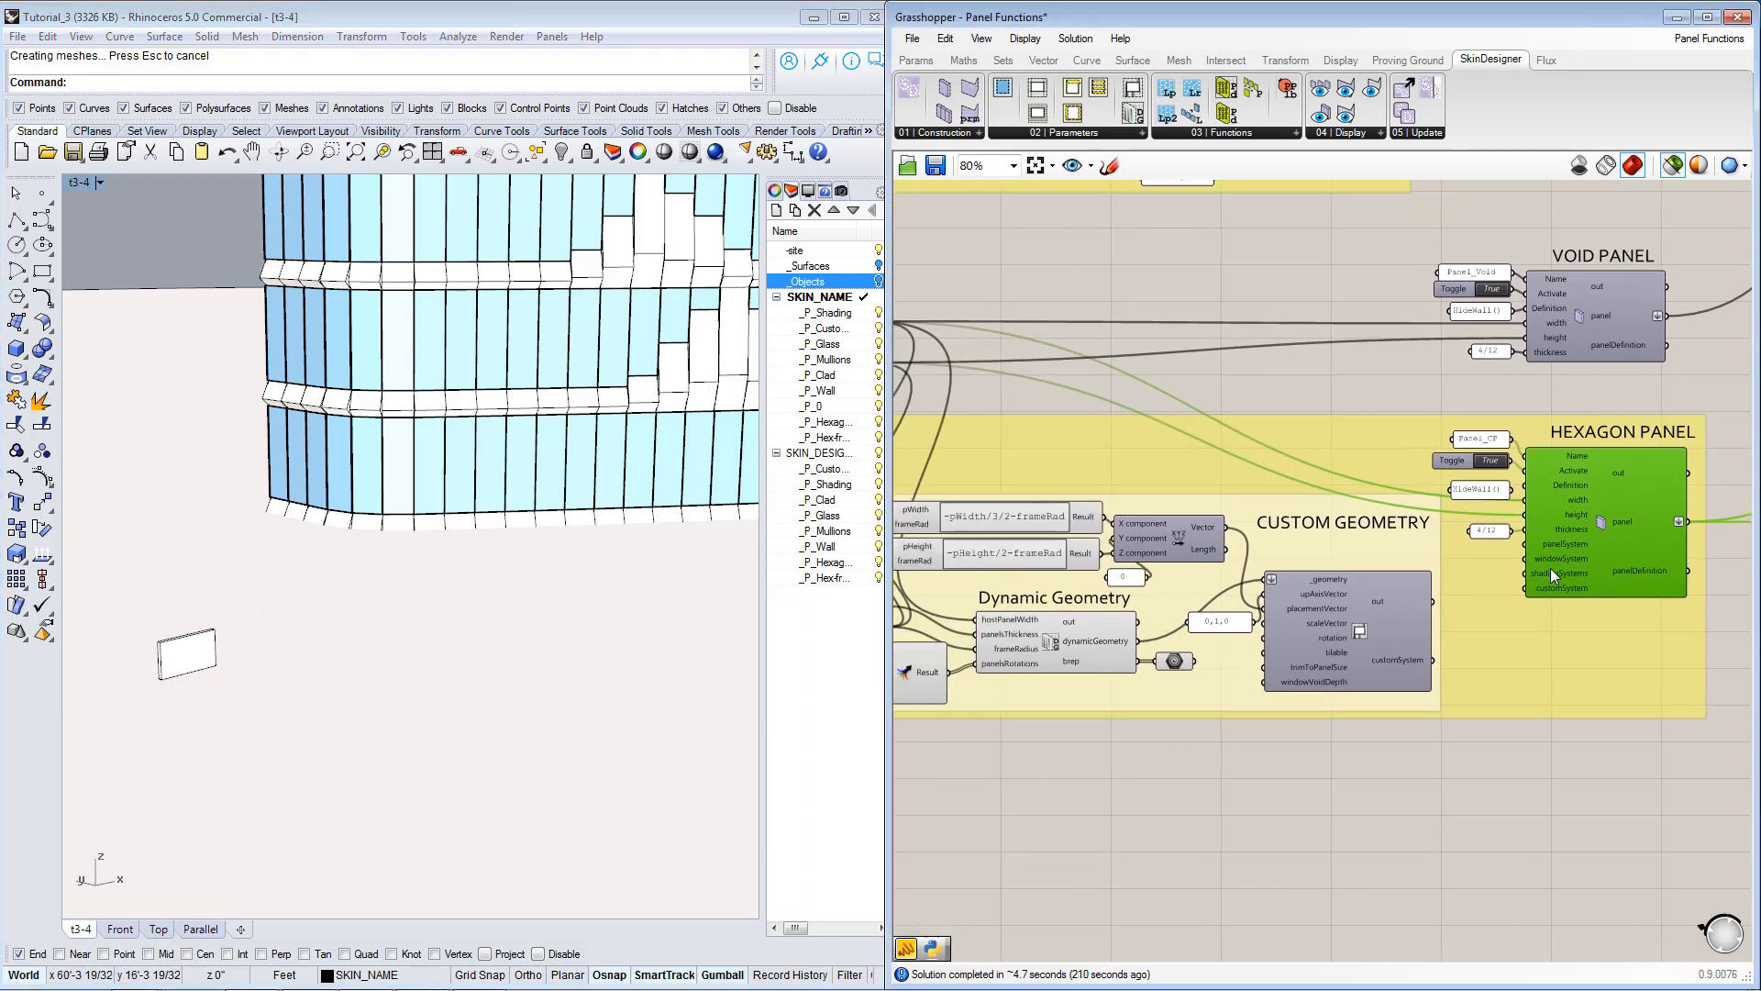
scroll(1588, 556, up, 1)
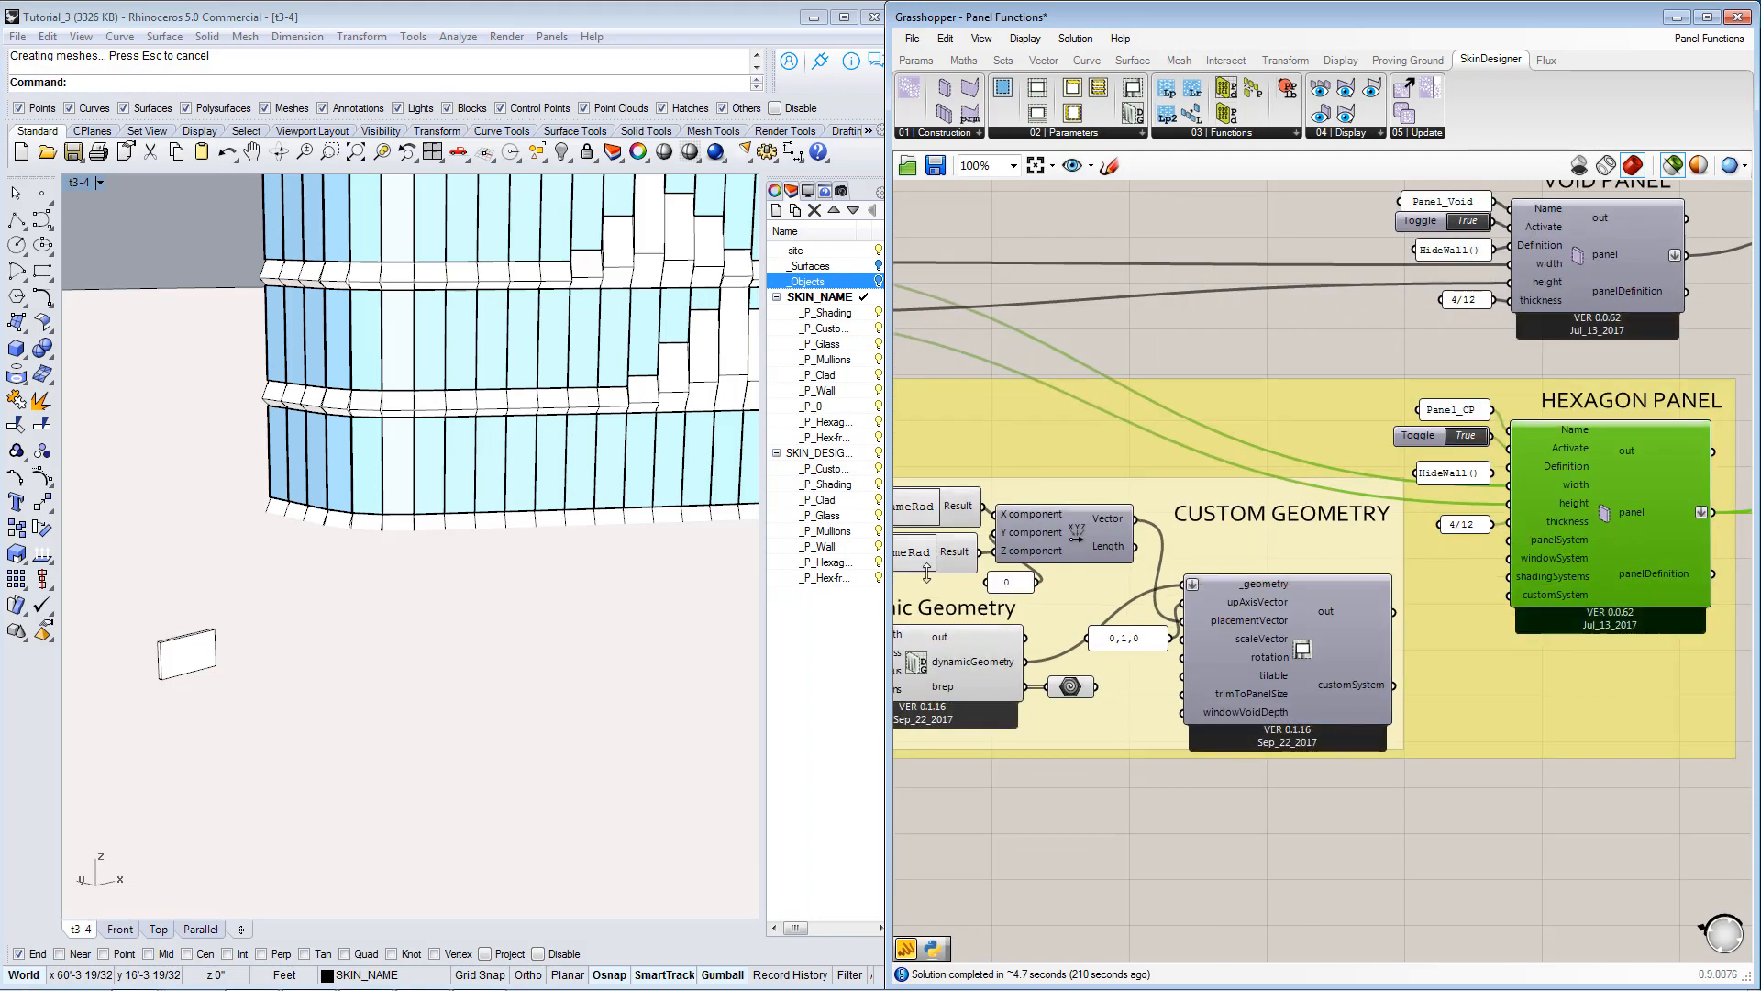
right_drag(299, 678, 346, 684)
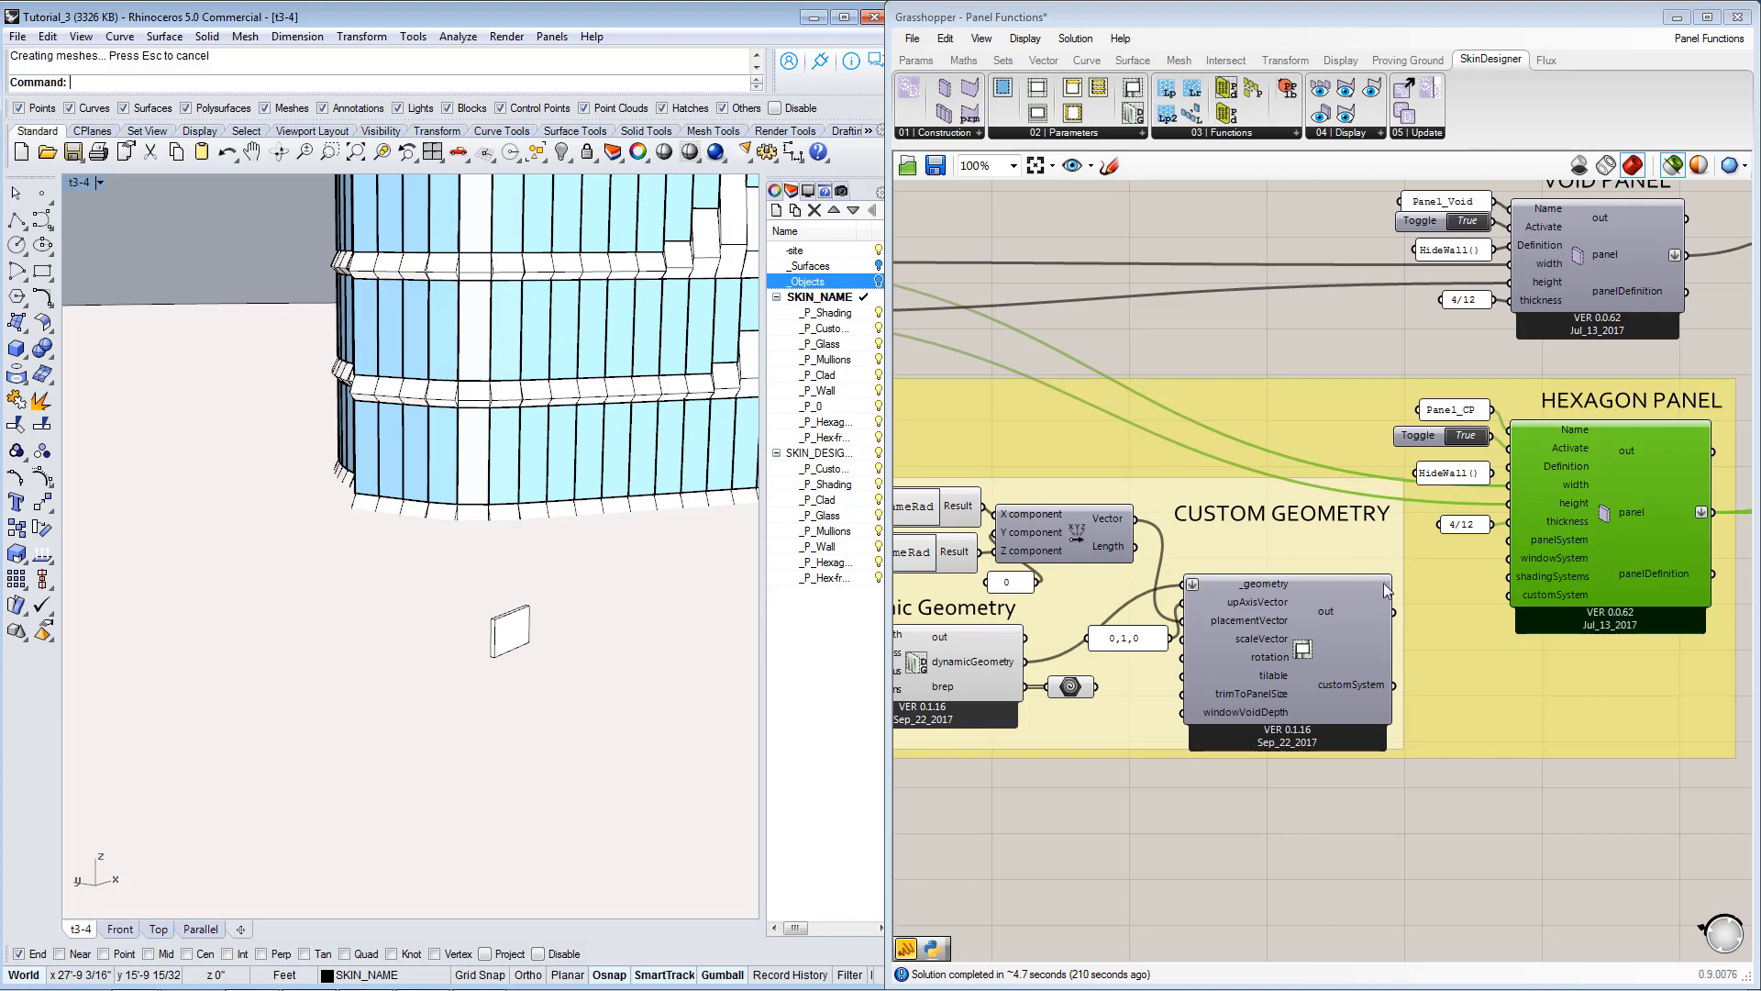
right_drag(1262, 631, 1336, 640)
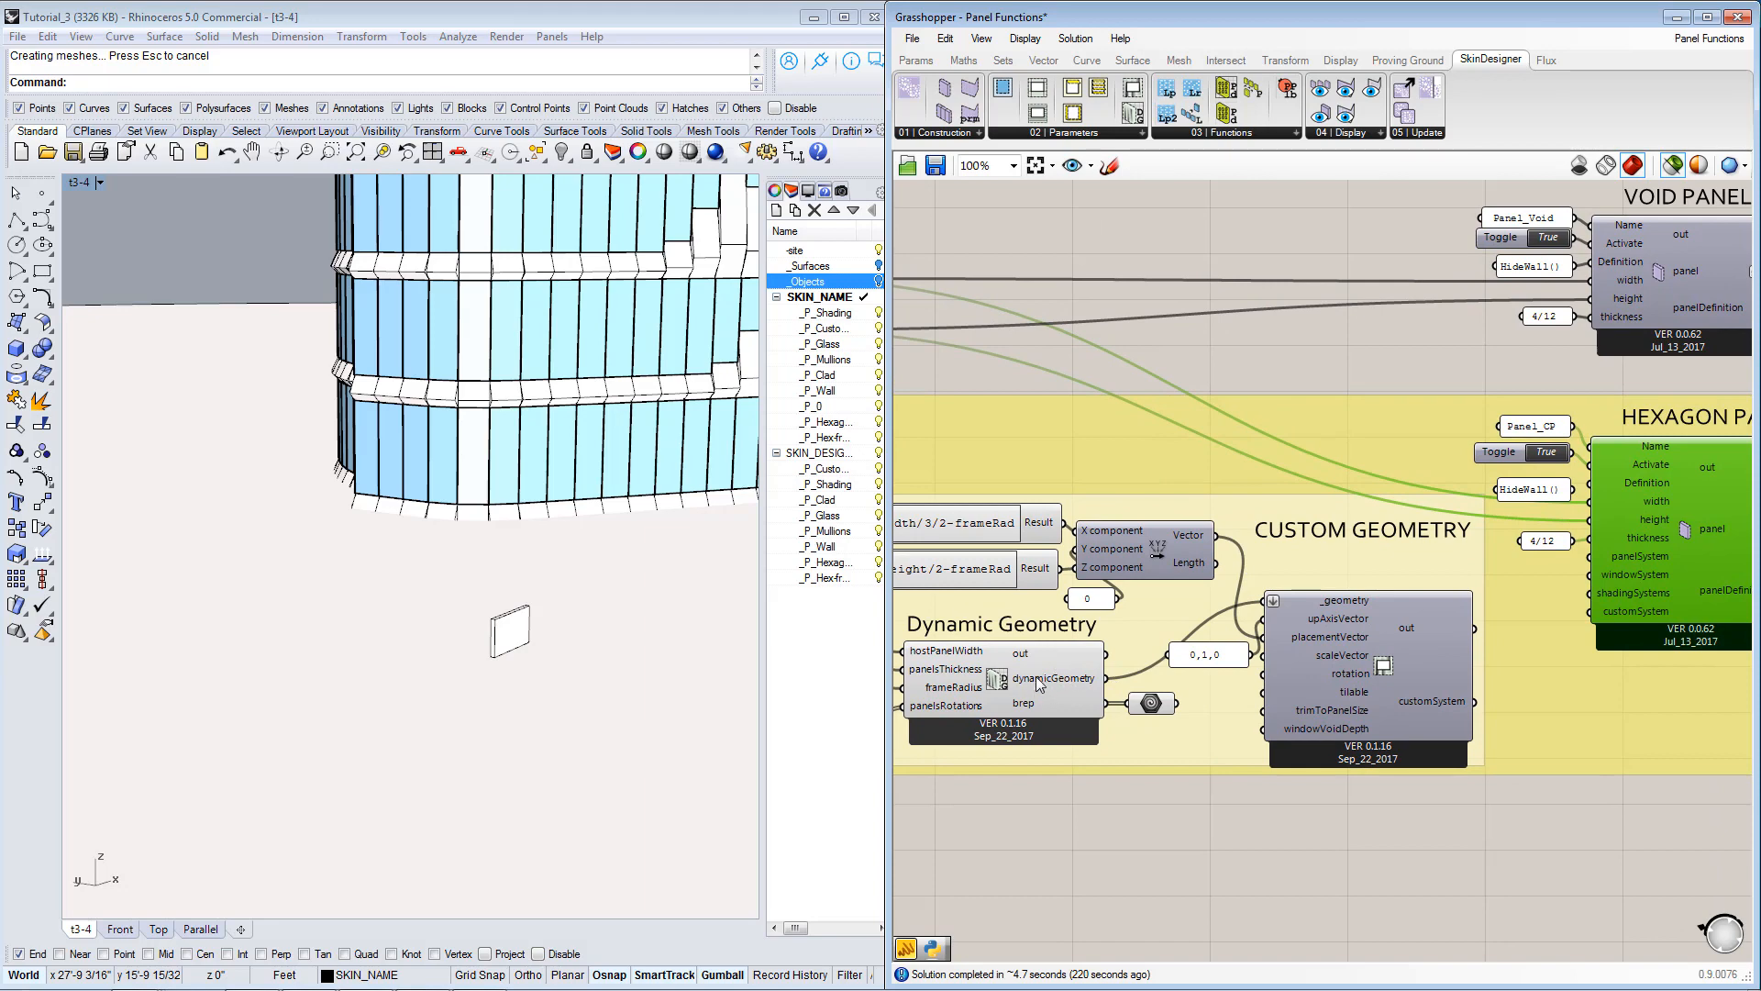
Select the Void Panel component and review its name, HideWall() definition and thickness inputs against those of the hexagon panel.
scroll(1039, 679, down, 5)
right_drag(1183, 459, 1220, 665)
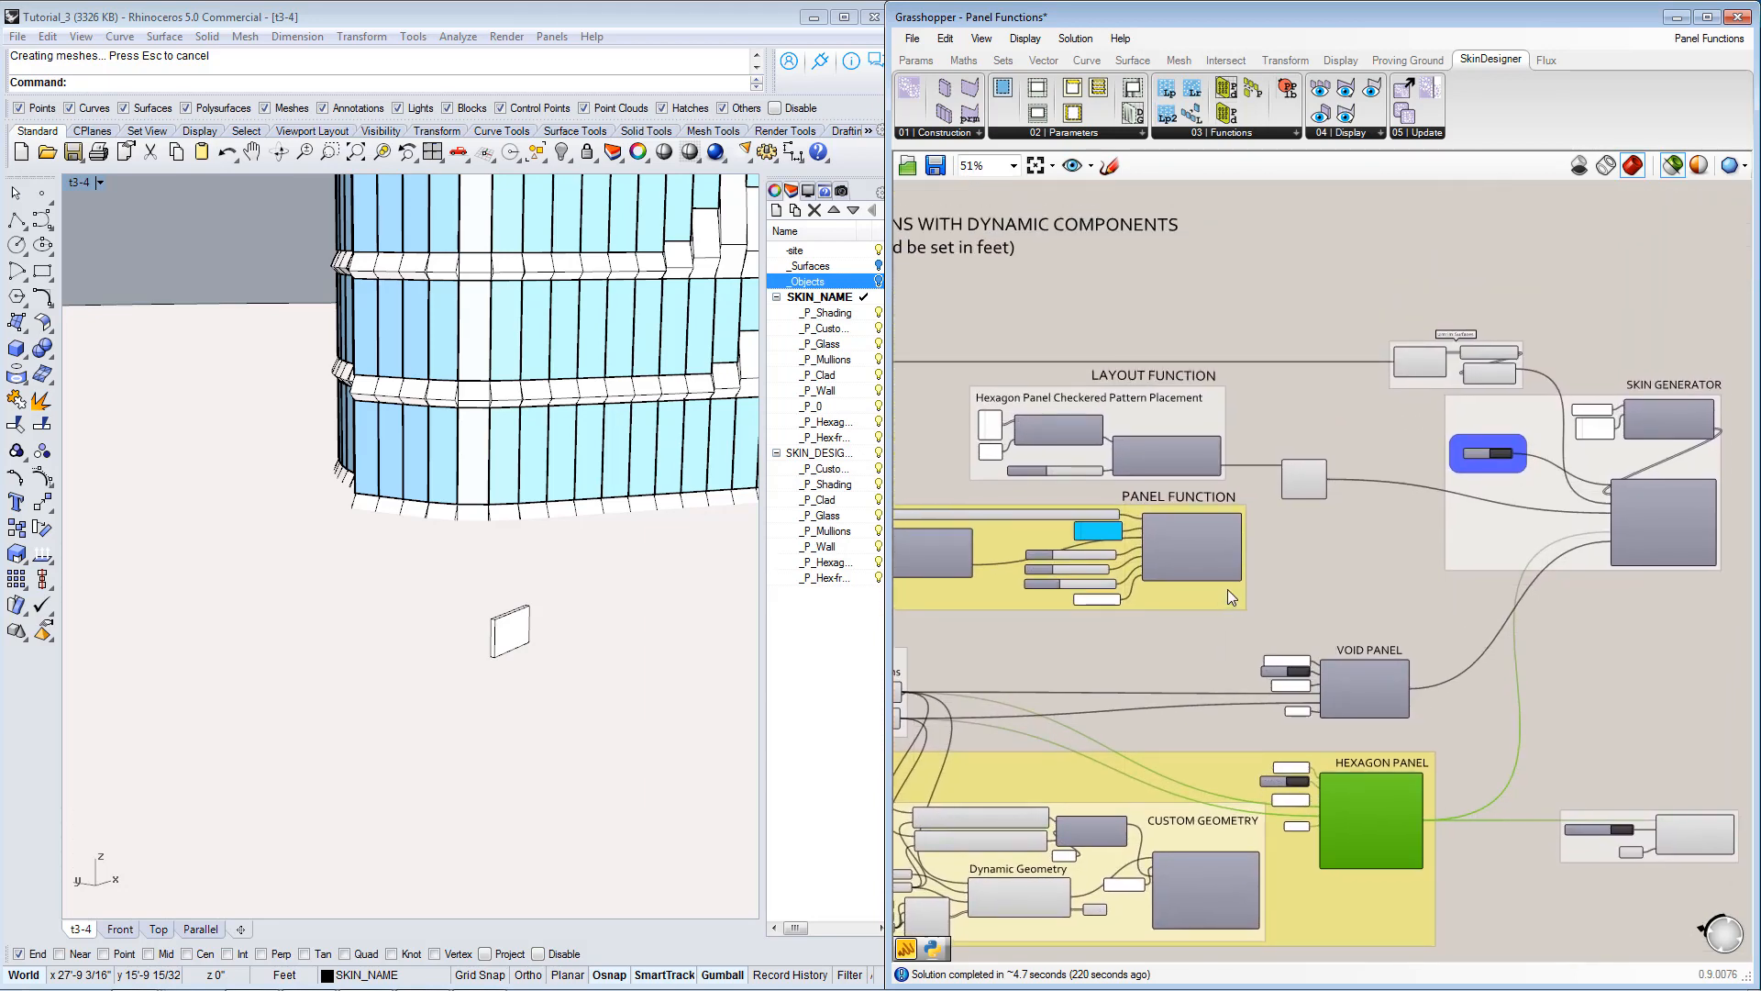
scroll(1124, 464, up, 2)
scroll(1124, 464, up, 1)
right_drag(1451, 795, 1339, 453)
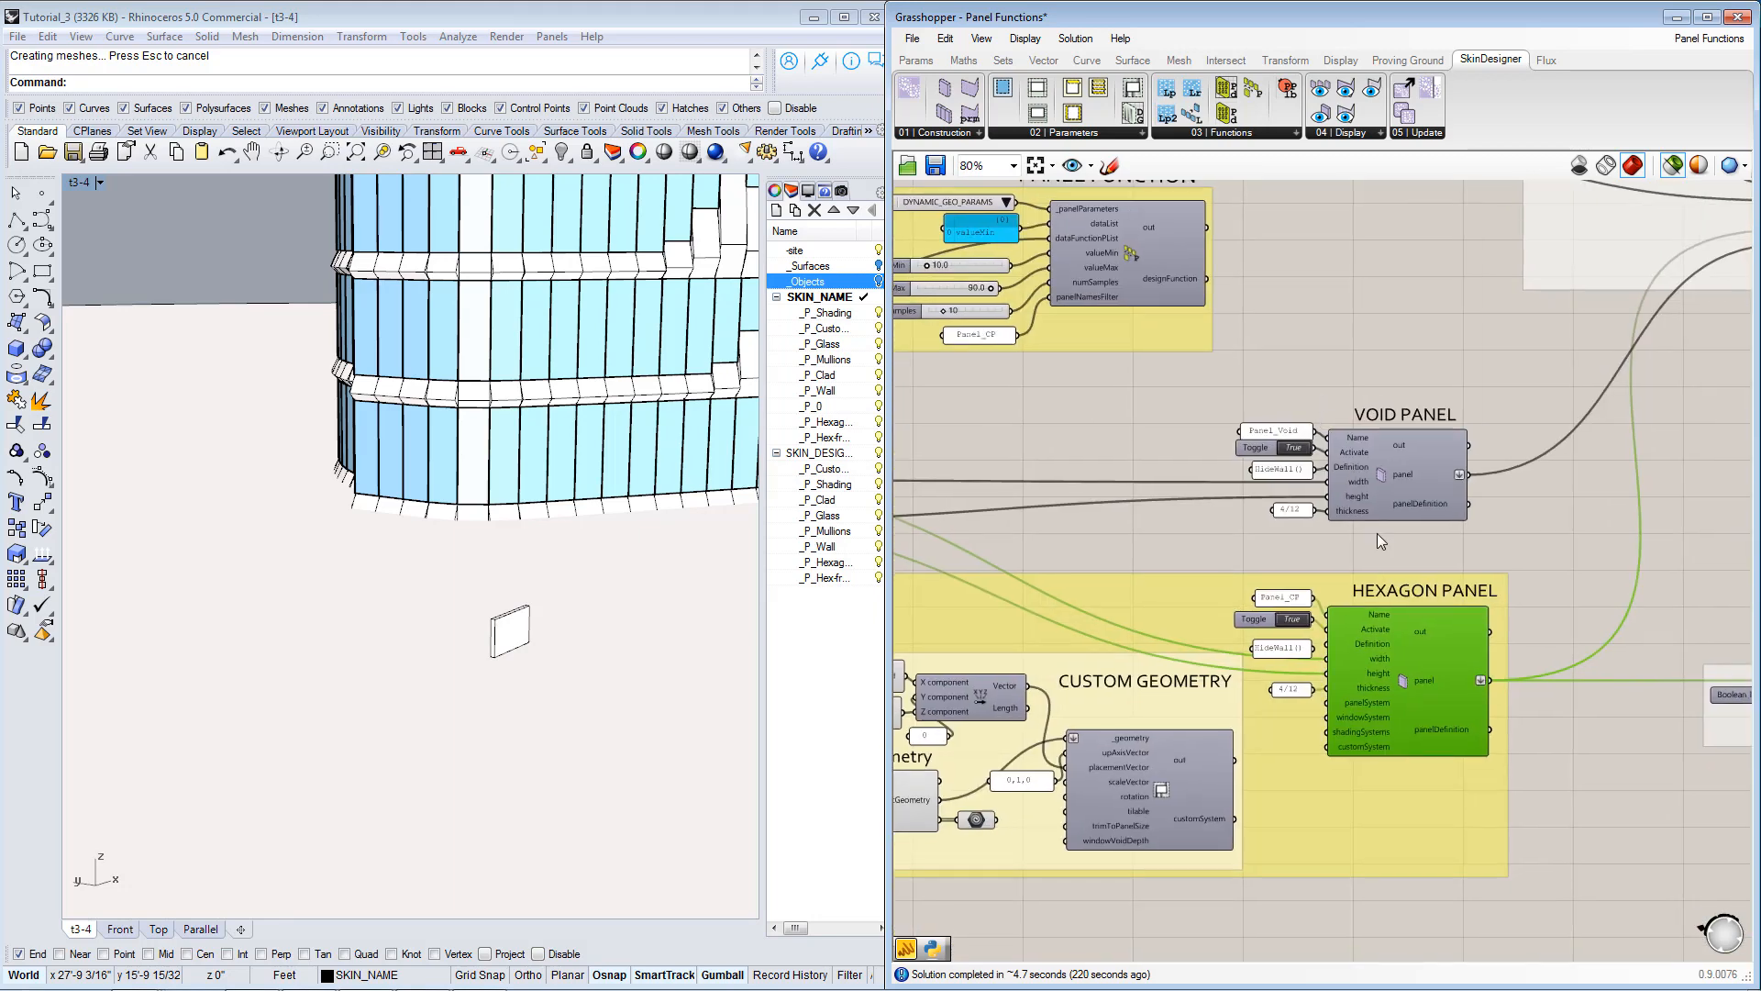
scroll(1378, 533, up, 1)
click(1411, 477)
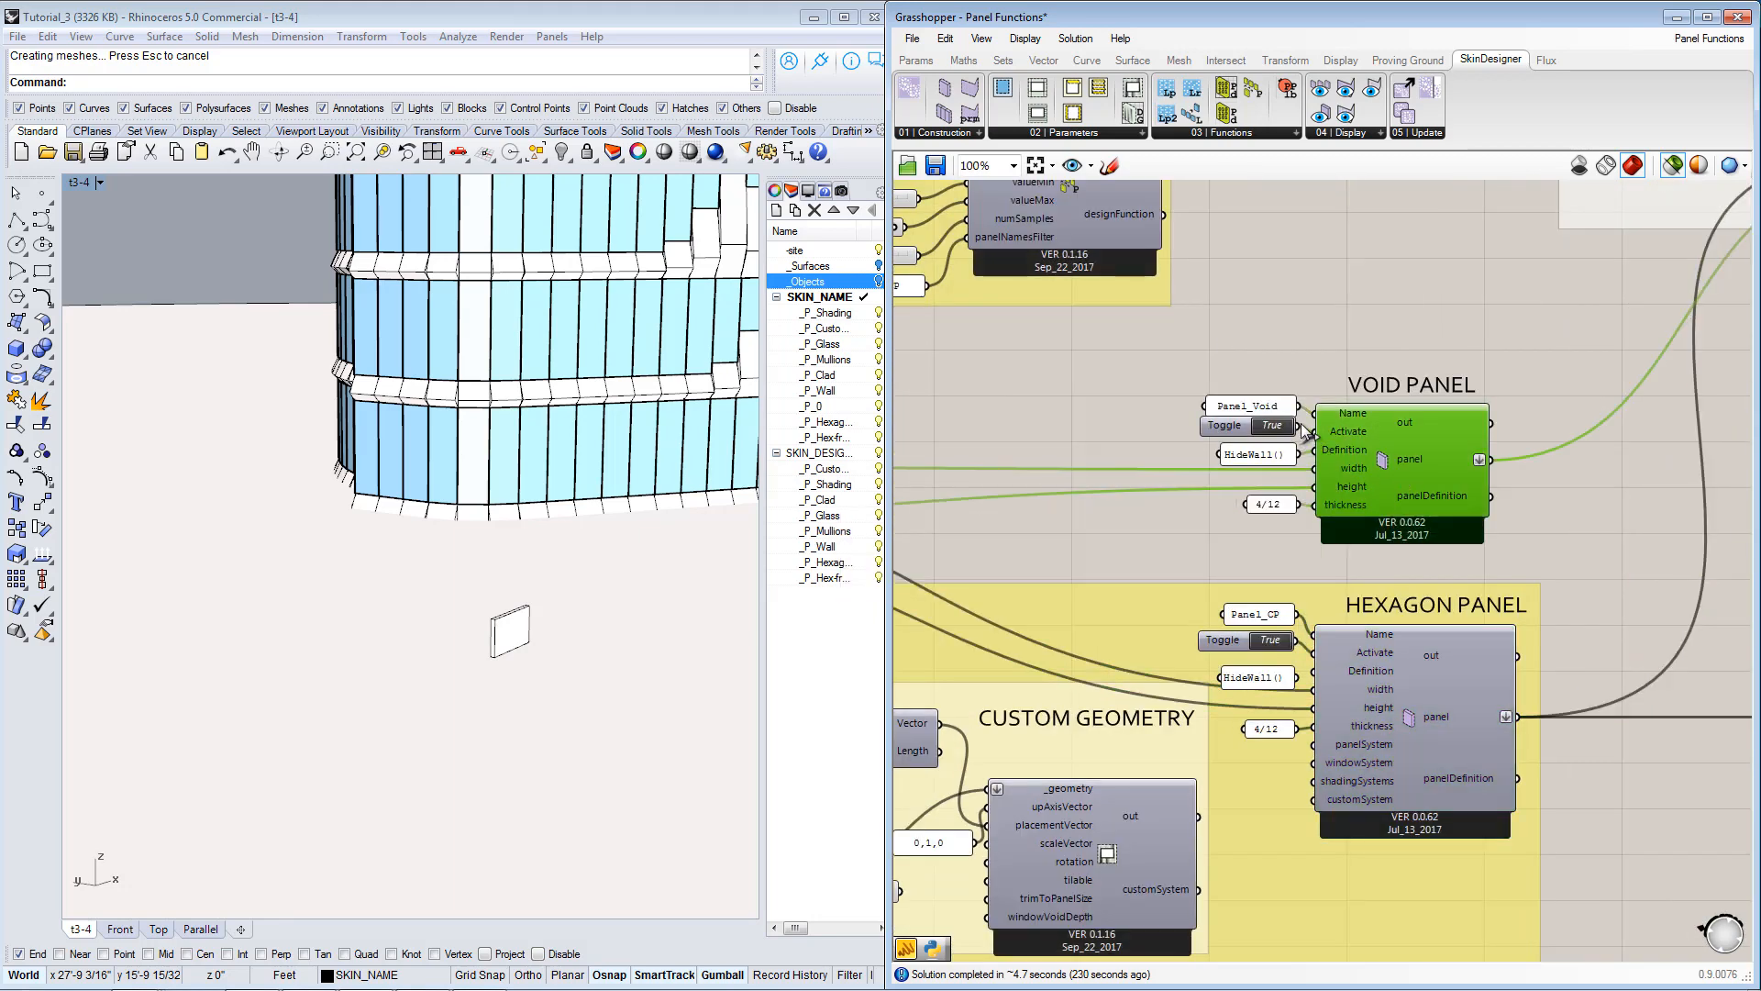
scroll(1291, 463, up, 2)
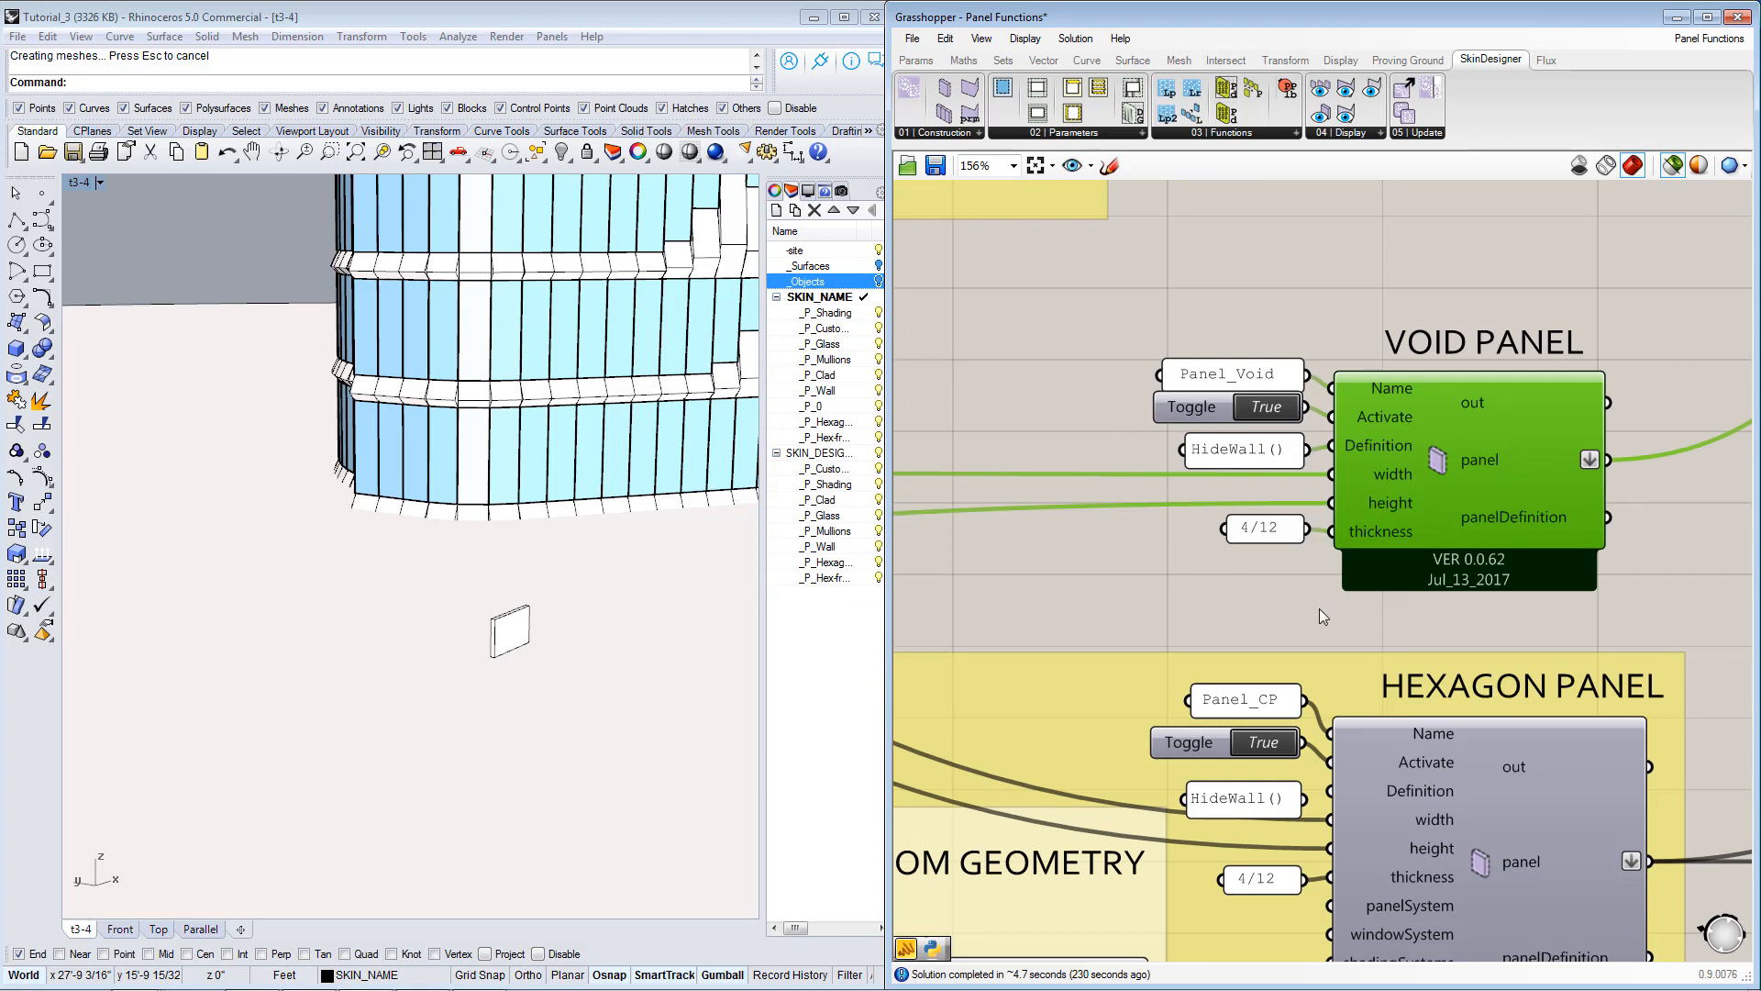
Review how the layout function's pattern bay IDs and skip inputs place the hexagon and void panels in a checkered pattern.
right_drag(1278, 576, 1279, 563)
scroll(1307, 541, down, 2)
right_drag(1172, 587, 1337, 582)
scroll(1336, 582, down, 2)
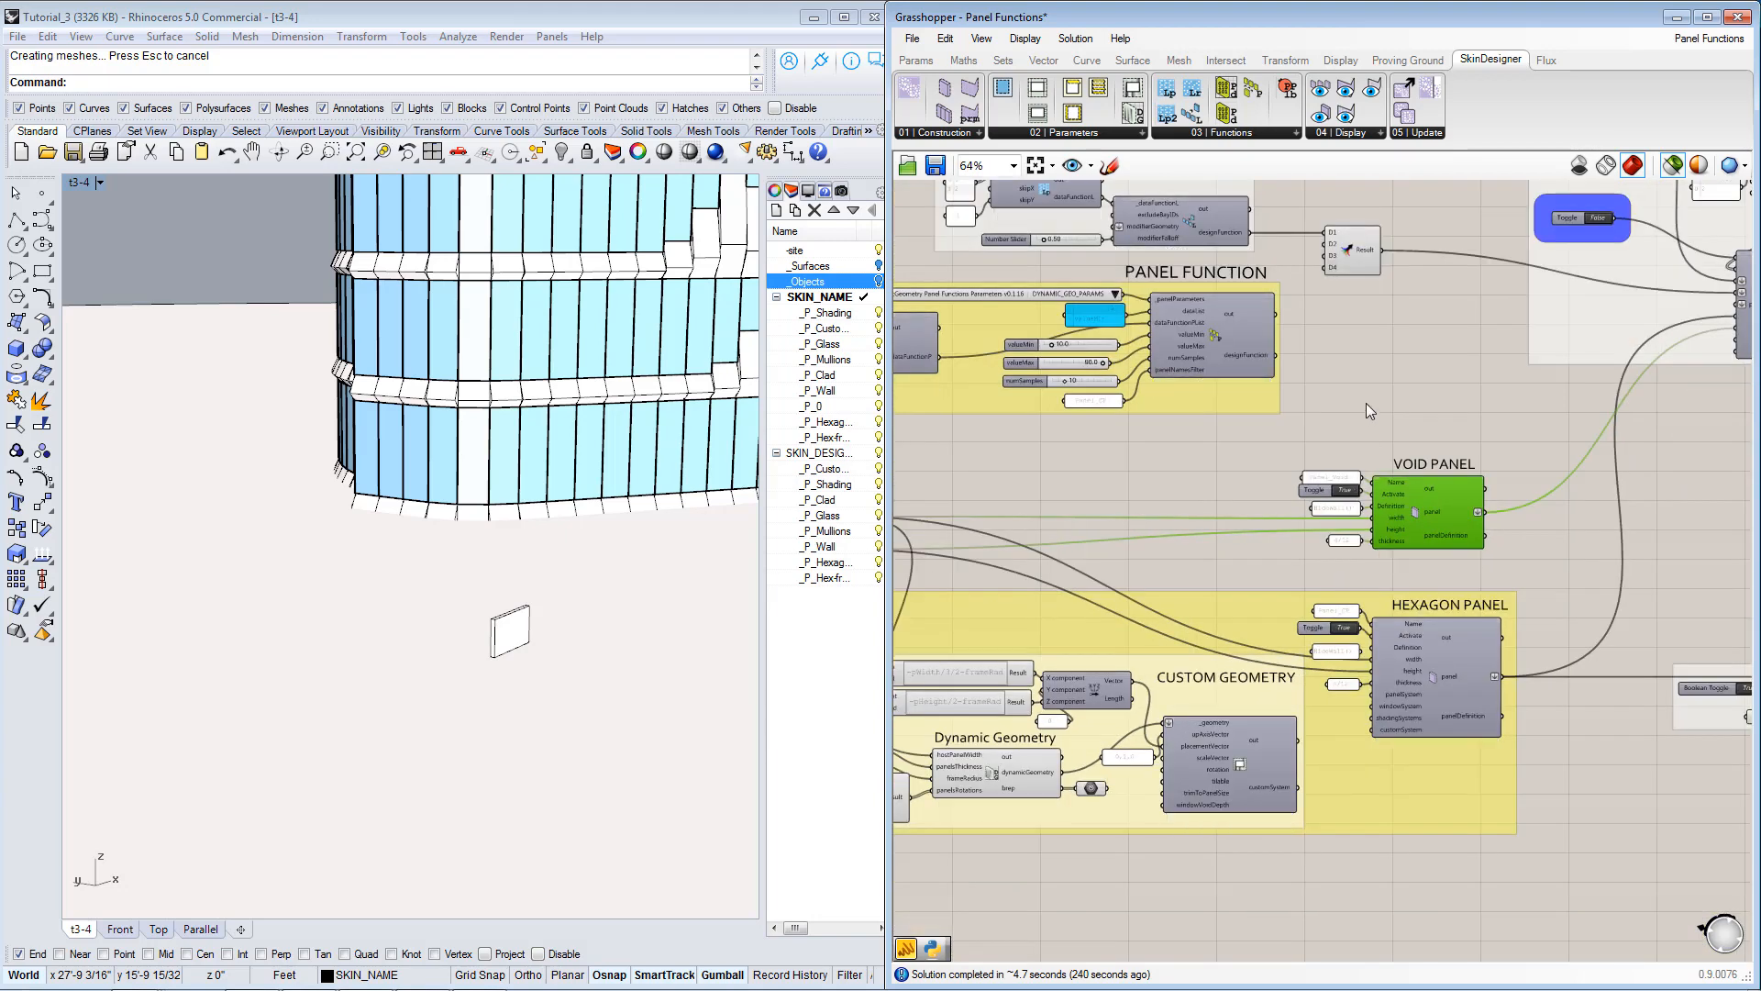
right_drag(1369, 409, 1361, 598)
scroll(1362, 598, up, 2)
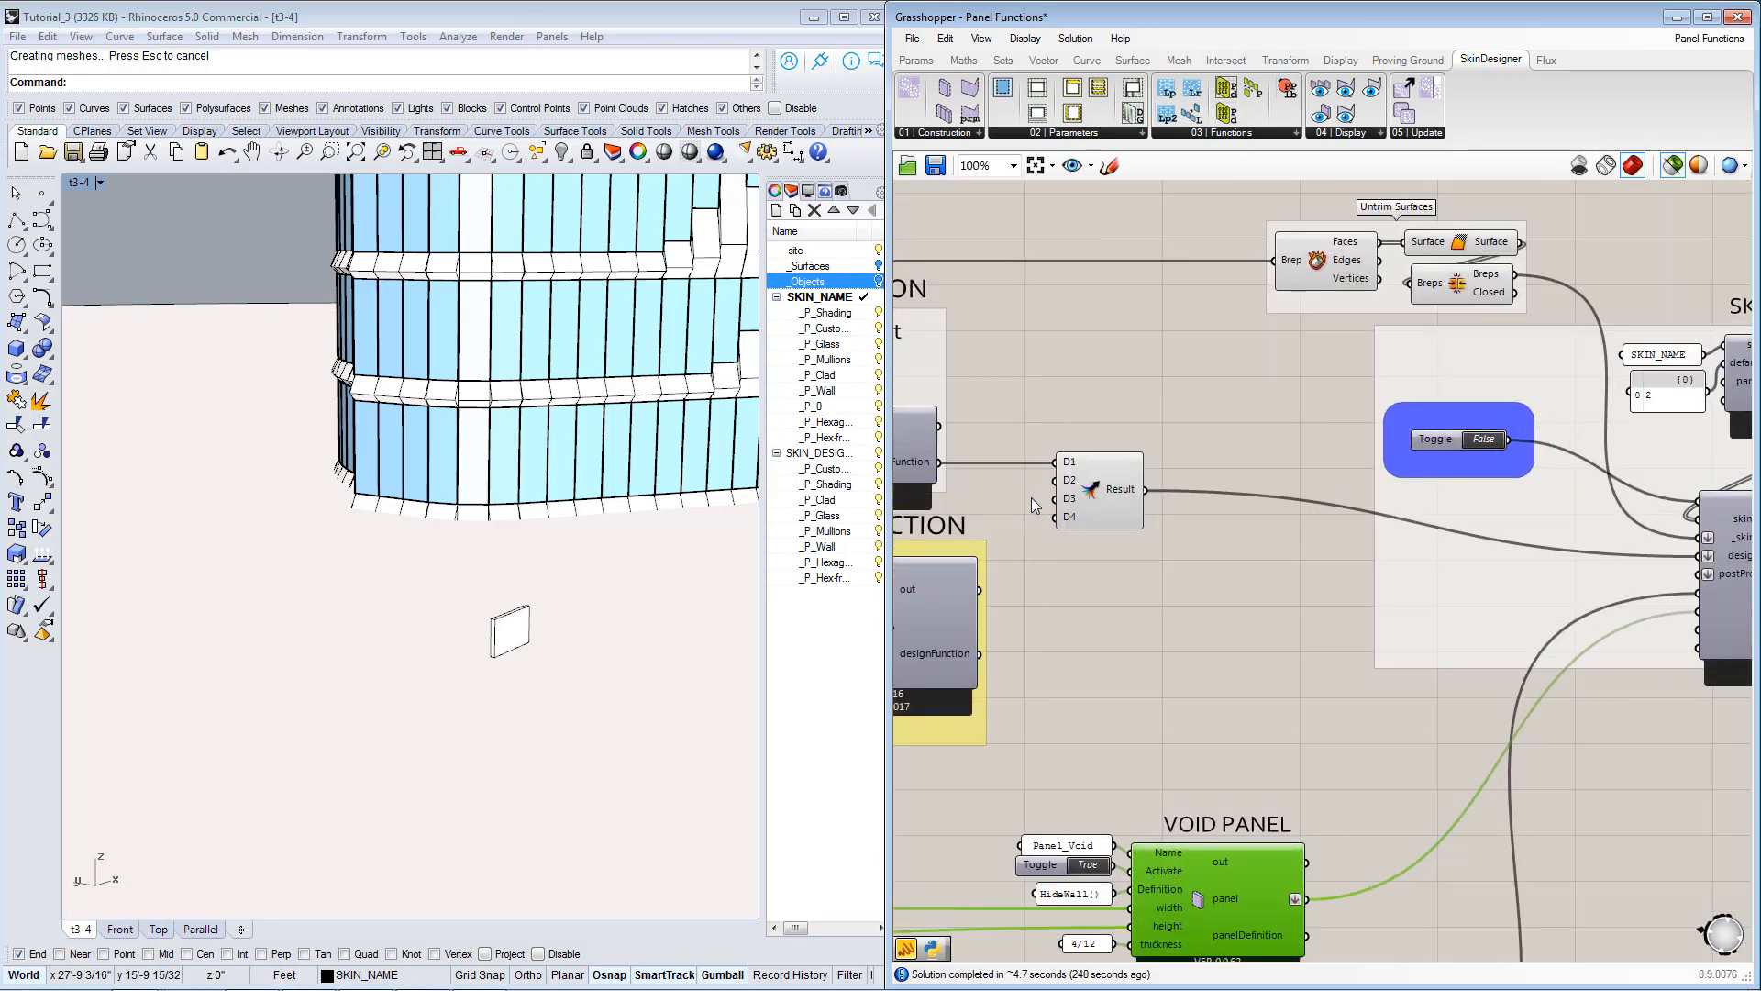
right_drag(1035, 504, 1284, 562)
right_drag(1125, 549, 1357, 561)
scroll(1148, 534, up, 1)
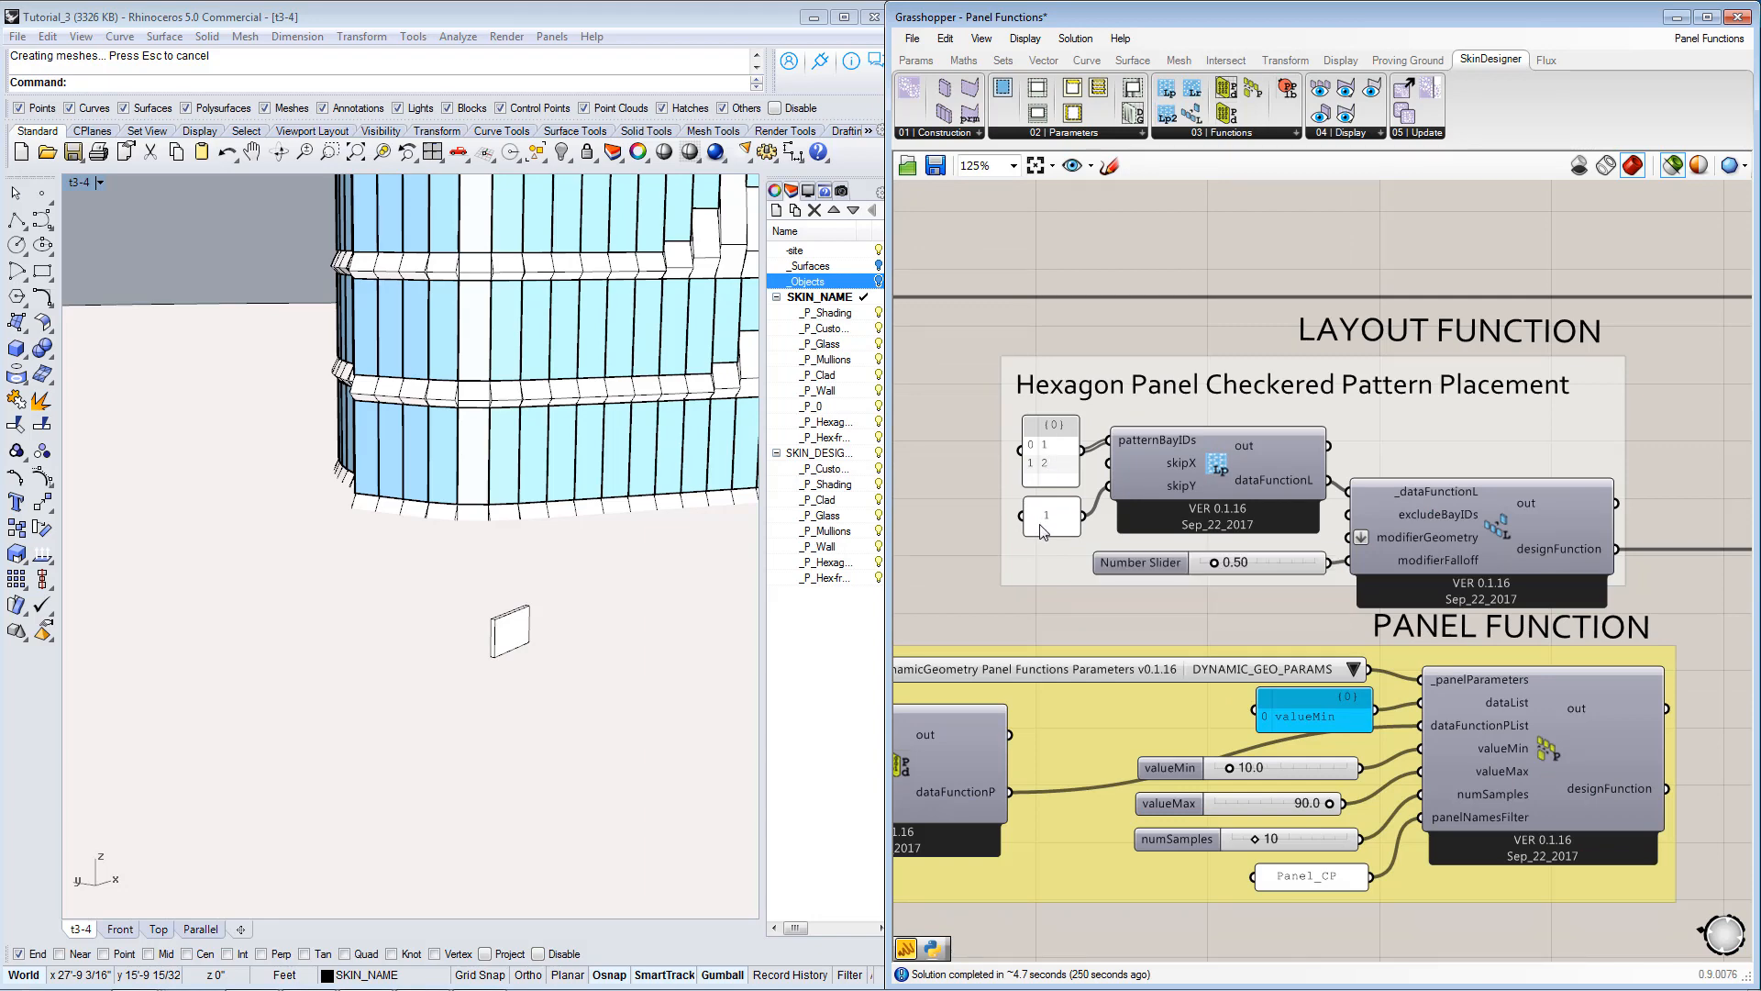
Set the skin generator's activation toggle to True to regenerate the building skin.
right_drag(1393, 622, 1088, 532)
scroll(1088, 532, down, 1)
right_drag(1556, 619, 1241, 653)
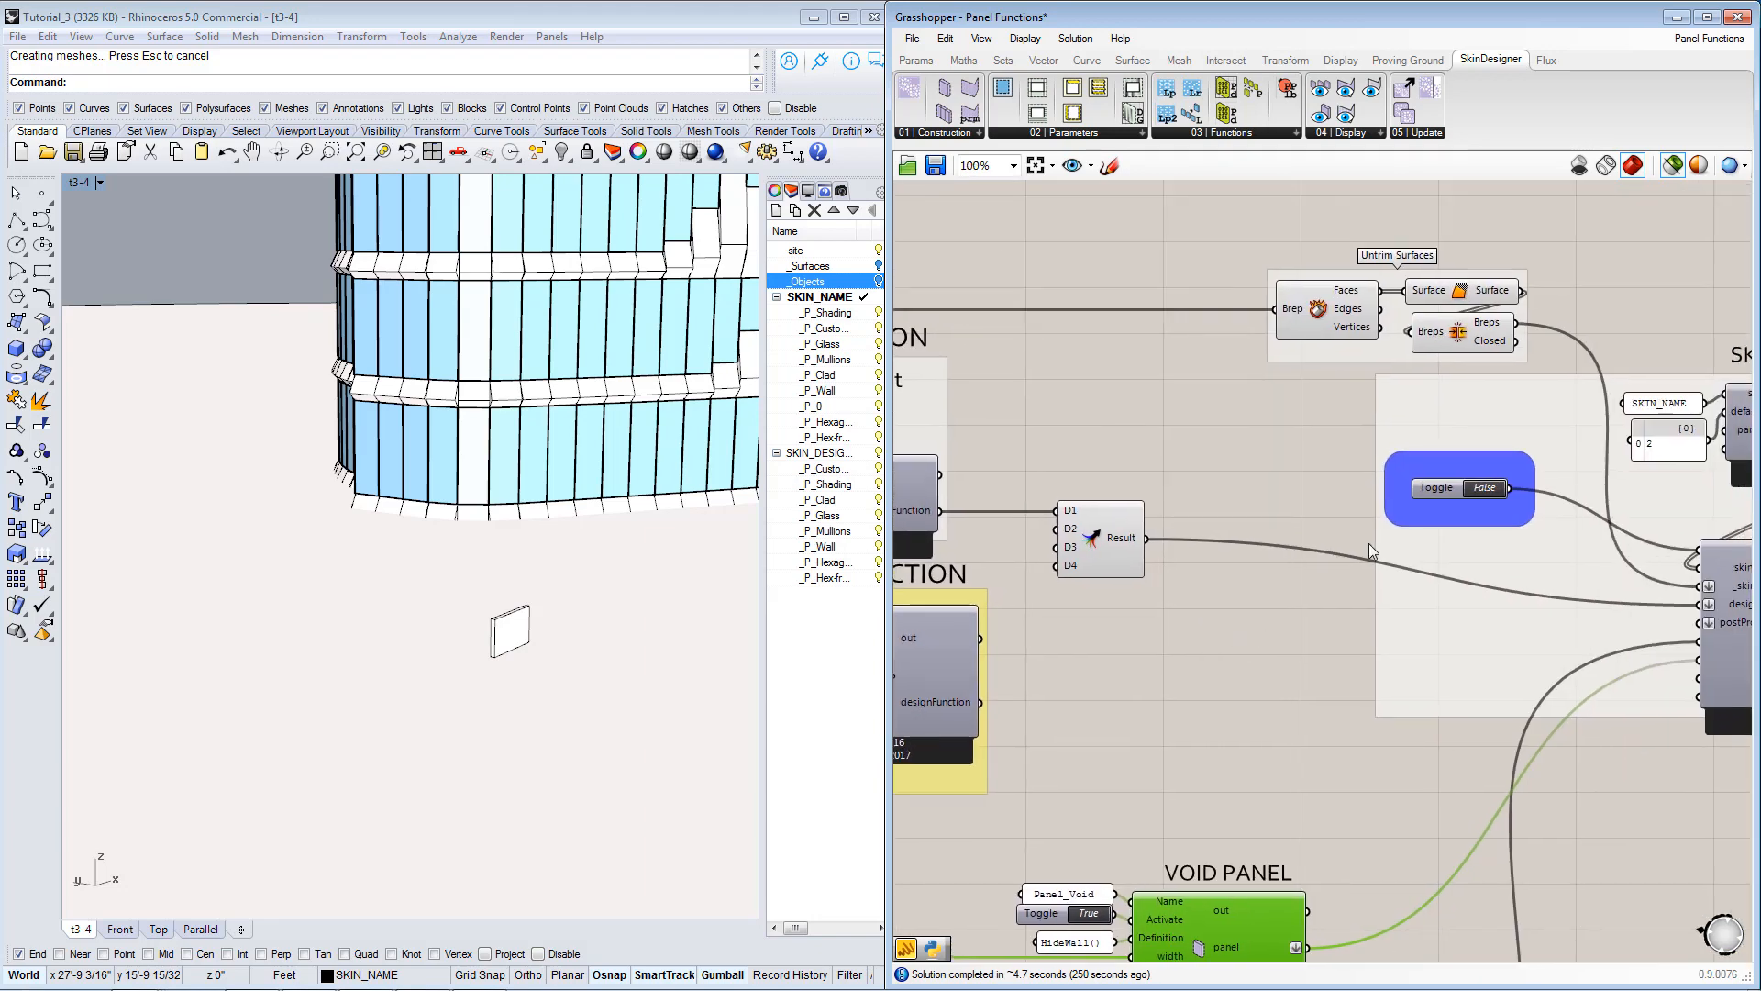
scroll(1416, 519, up, 1)
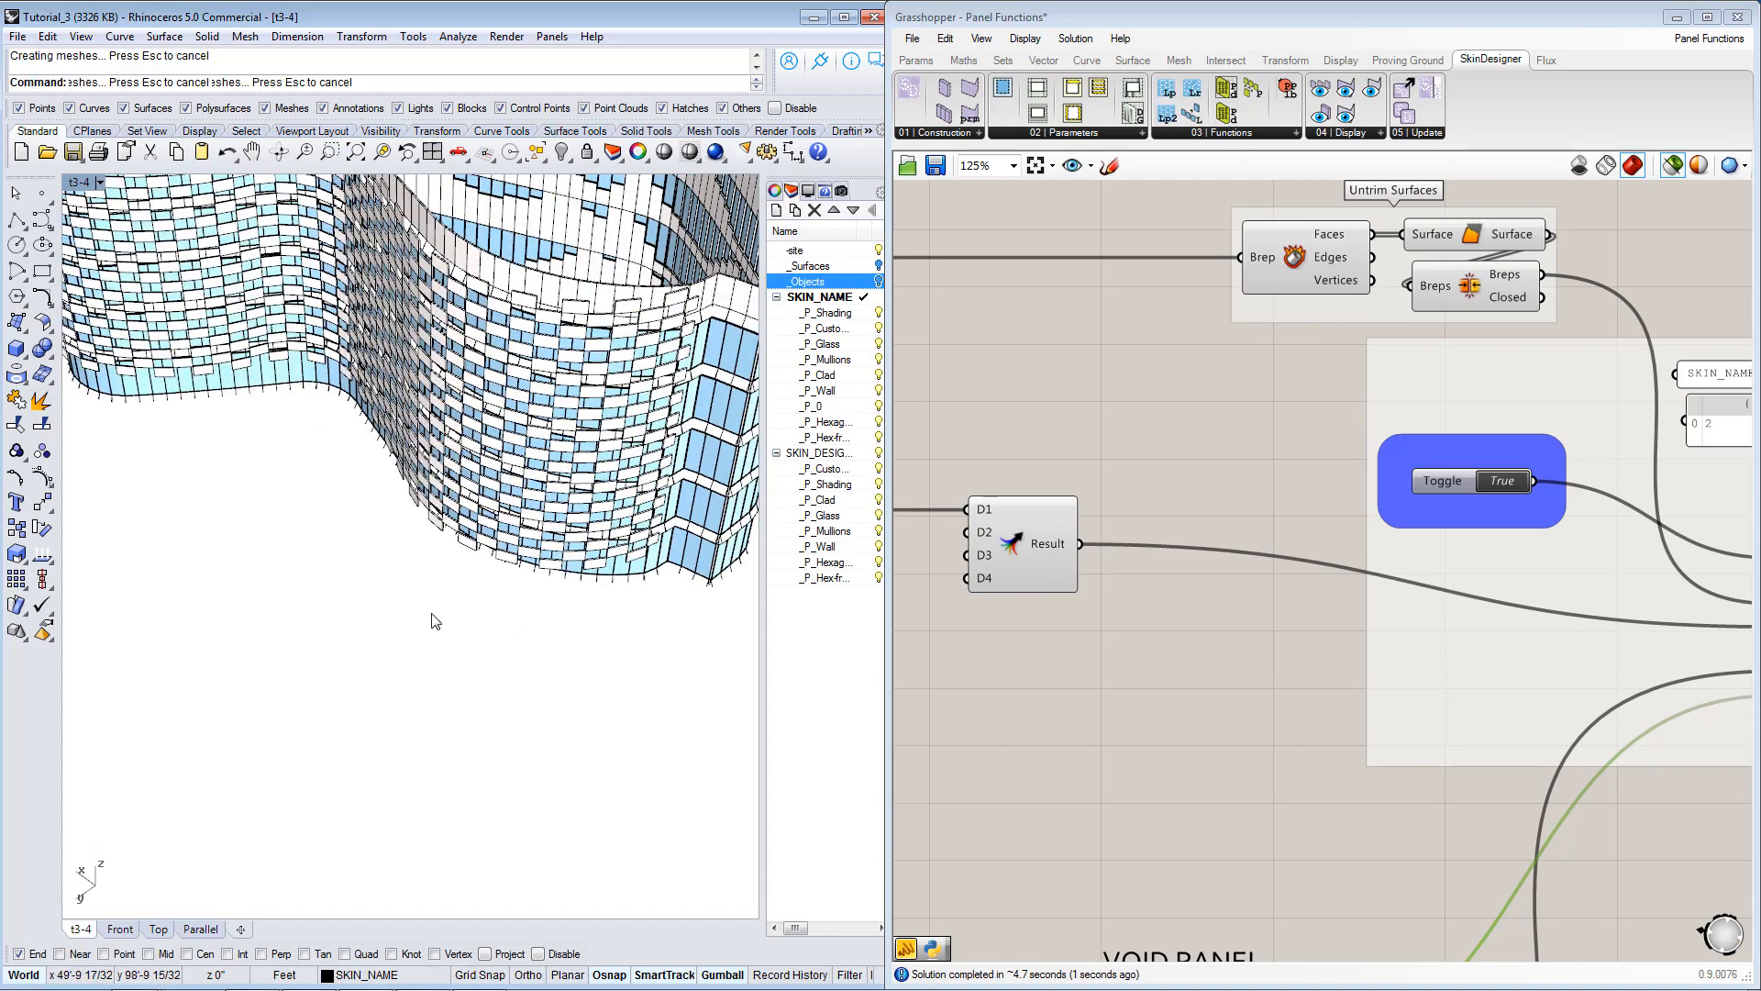
Examine the checkered arrangement of panels on the regenerated curved facade from several angles.
right_drag(432, 617, 627, 359)
scroll(252, 360, up, 6)
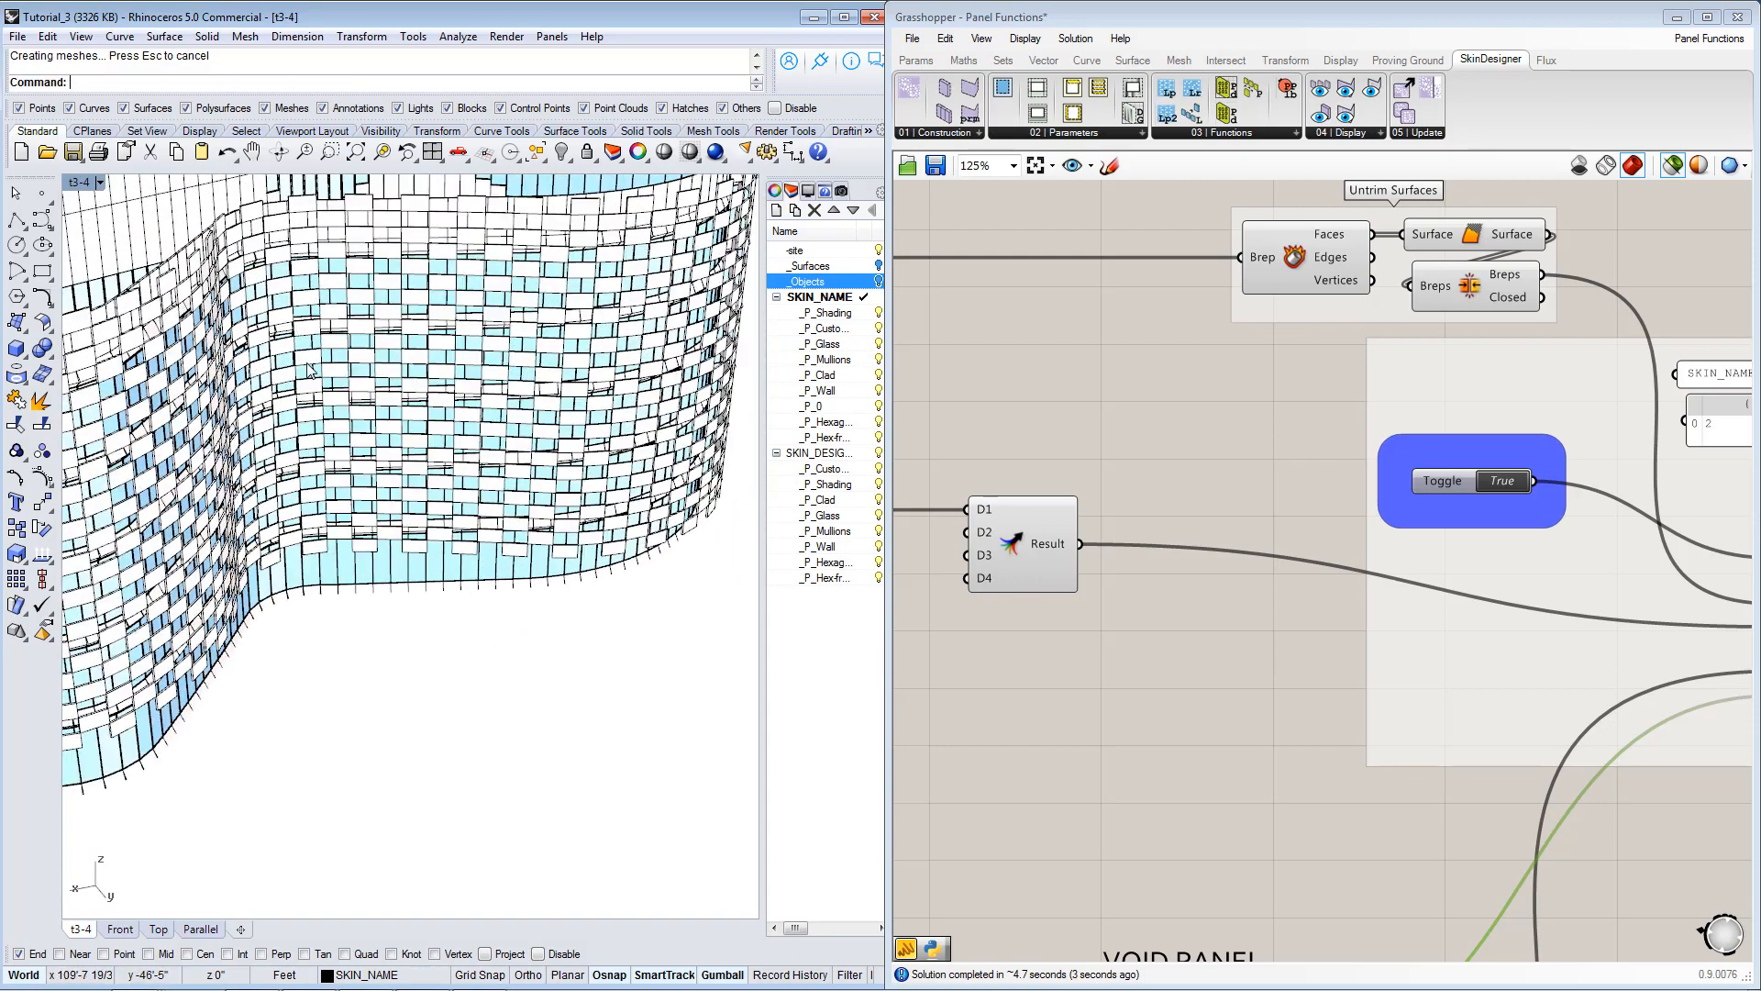
right_drag(525, 493, 297, 459)
scroll(284, 441, up, 3)
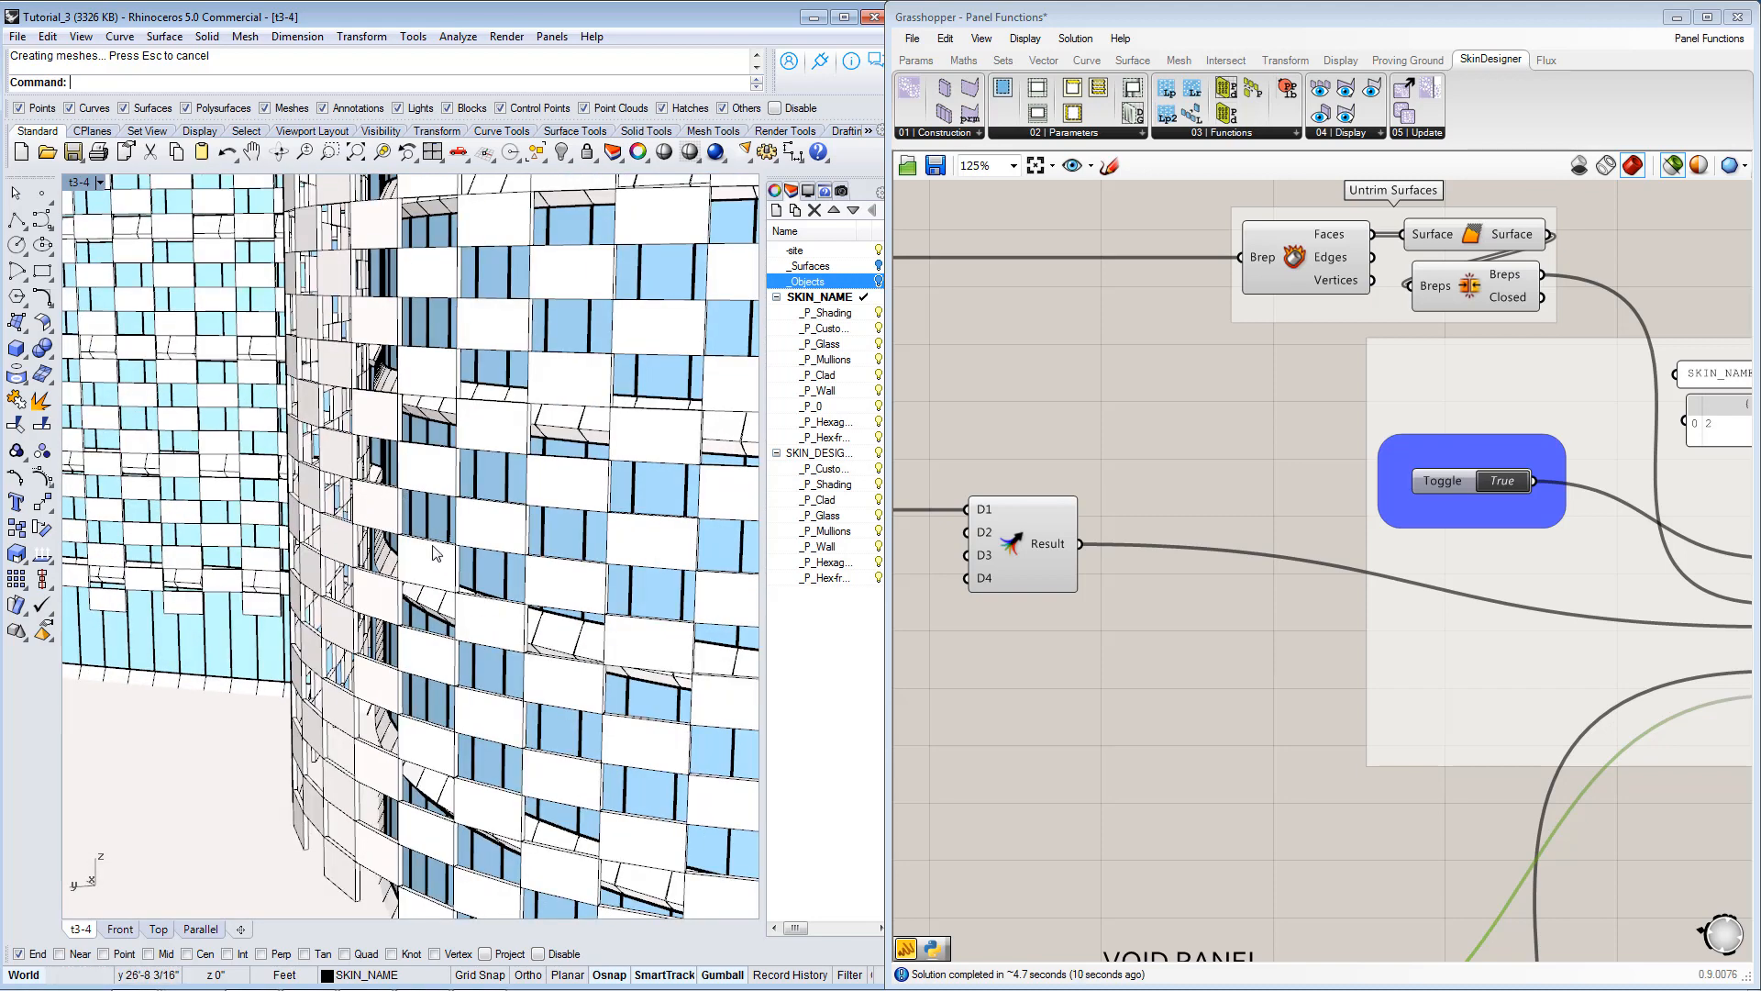
right_drag(476, 516, 511, 560)
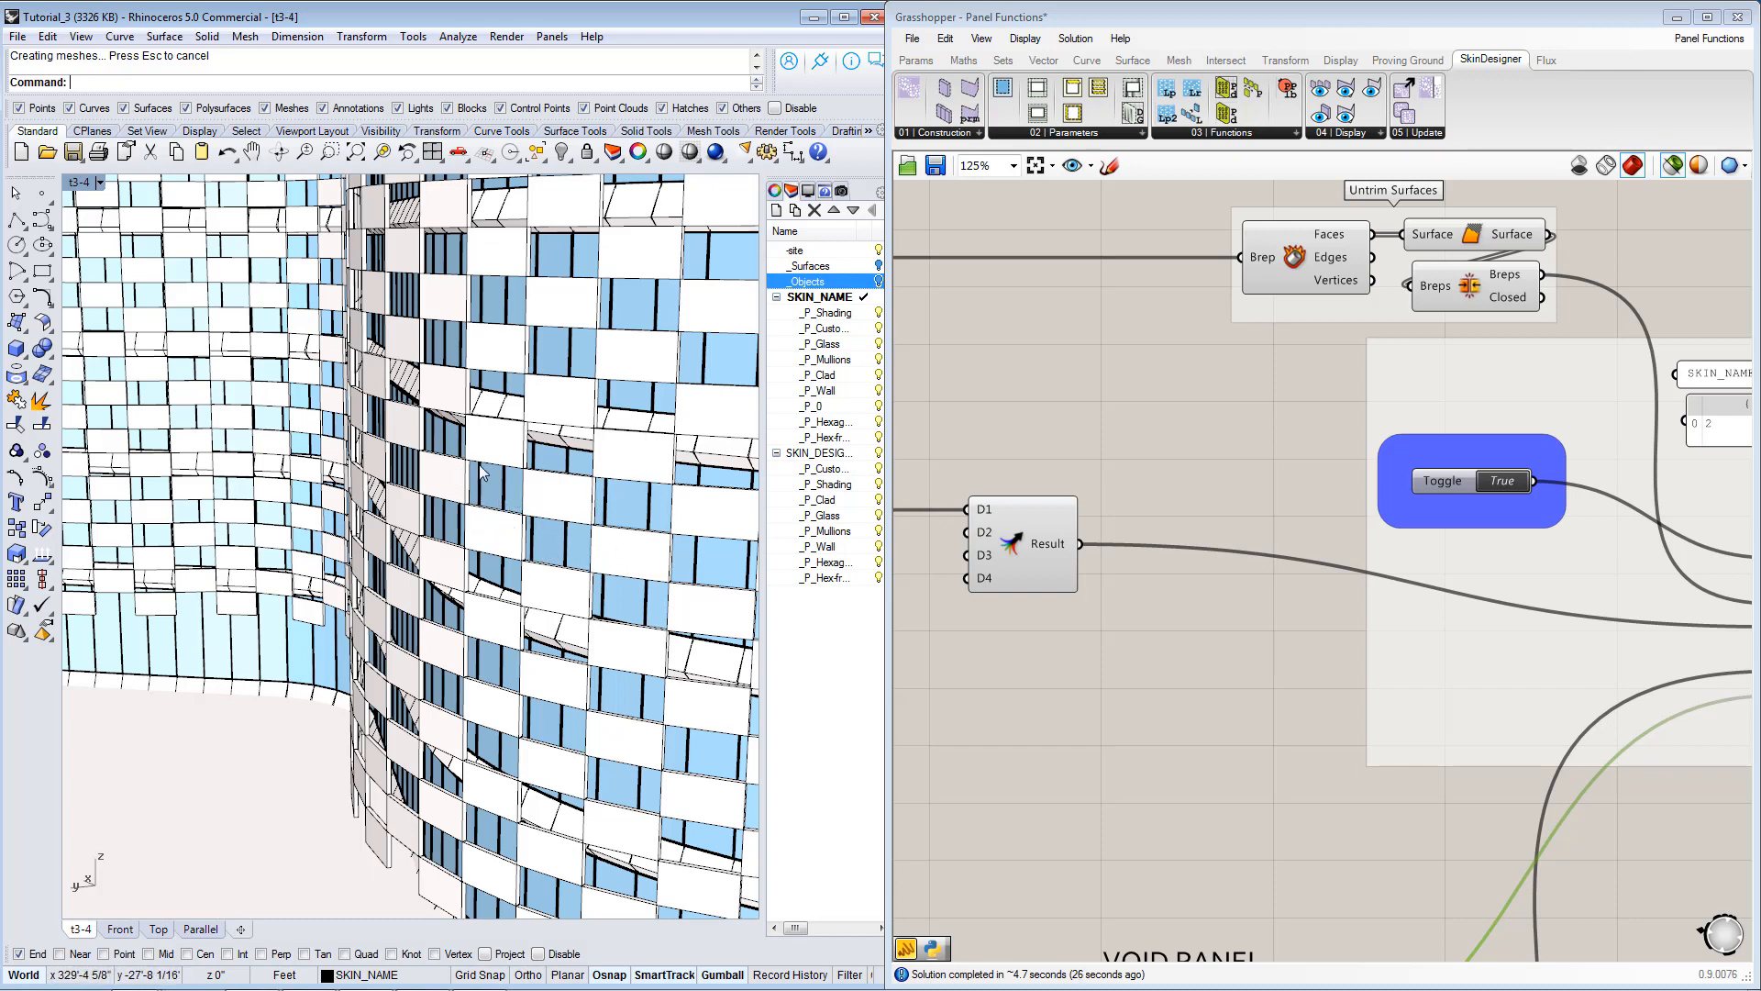
right_drag(573, 551, 610, 554)
Lock the Grasshopper solver before rewiring the Hexagon Panel group.
right_drag(1043, 636, 1242, 633)
scroll(1268, 623, down, 2)
right_drag(1254, 696, 1407, 669)
right_drag(1243, 775, 1357, 536)
right_drag(1384, 661, 1415, 496)
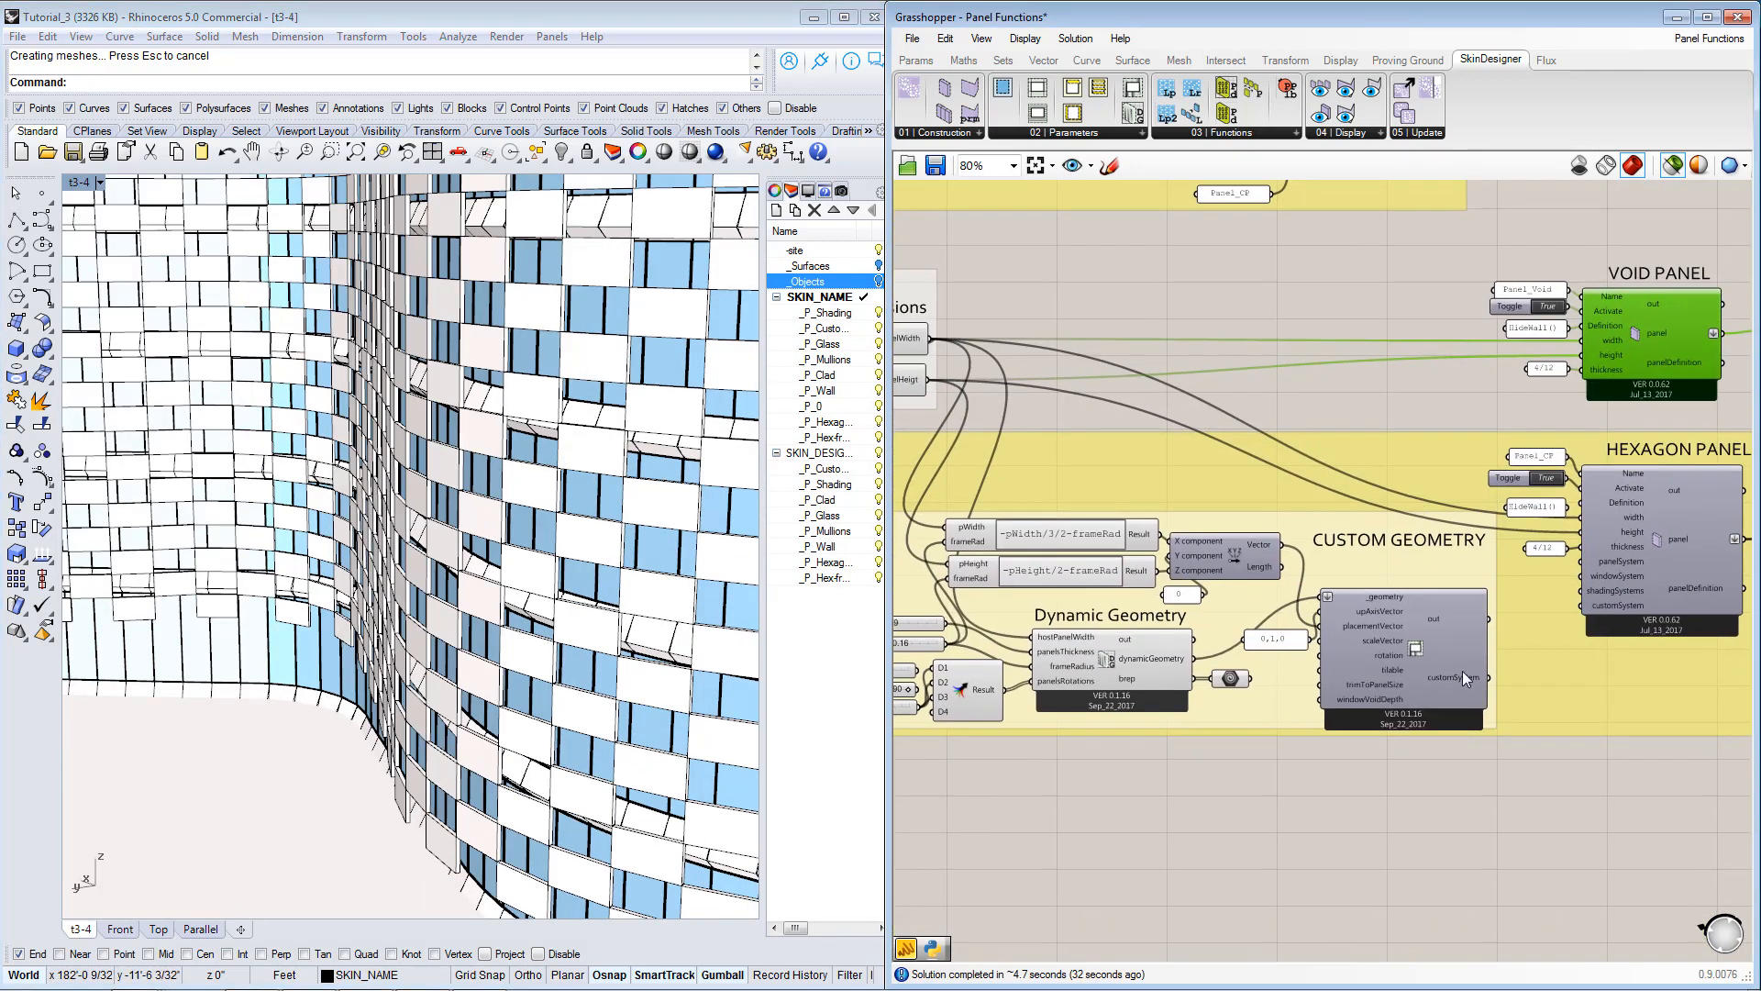
right_drag(1462, 670, 1323, 640)
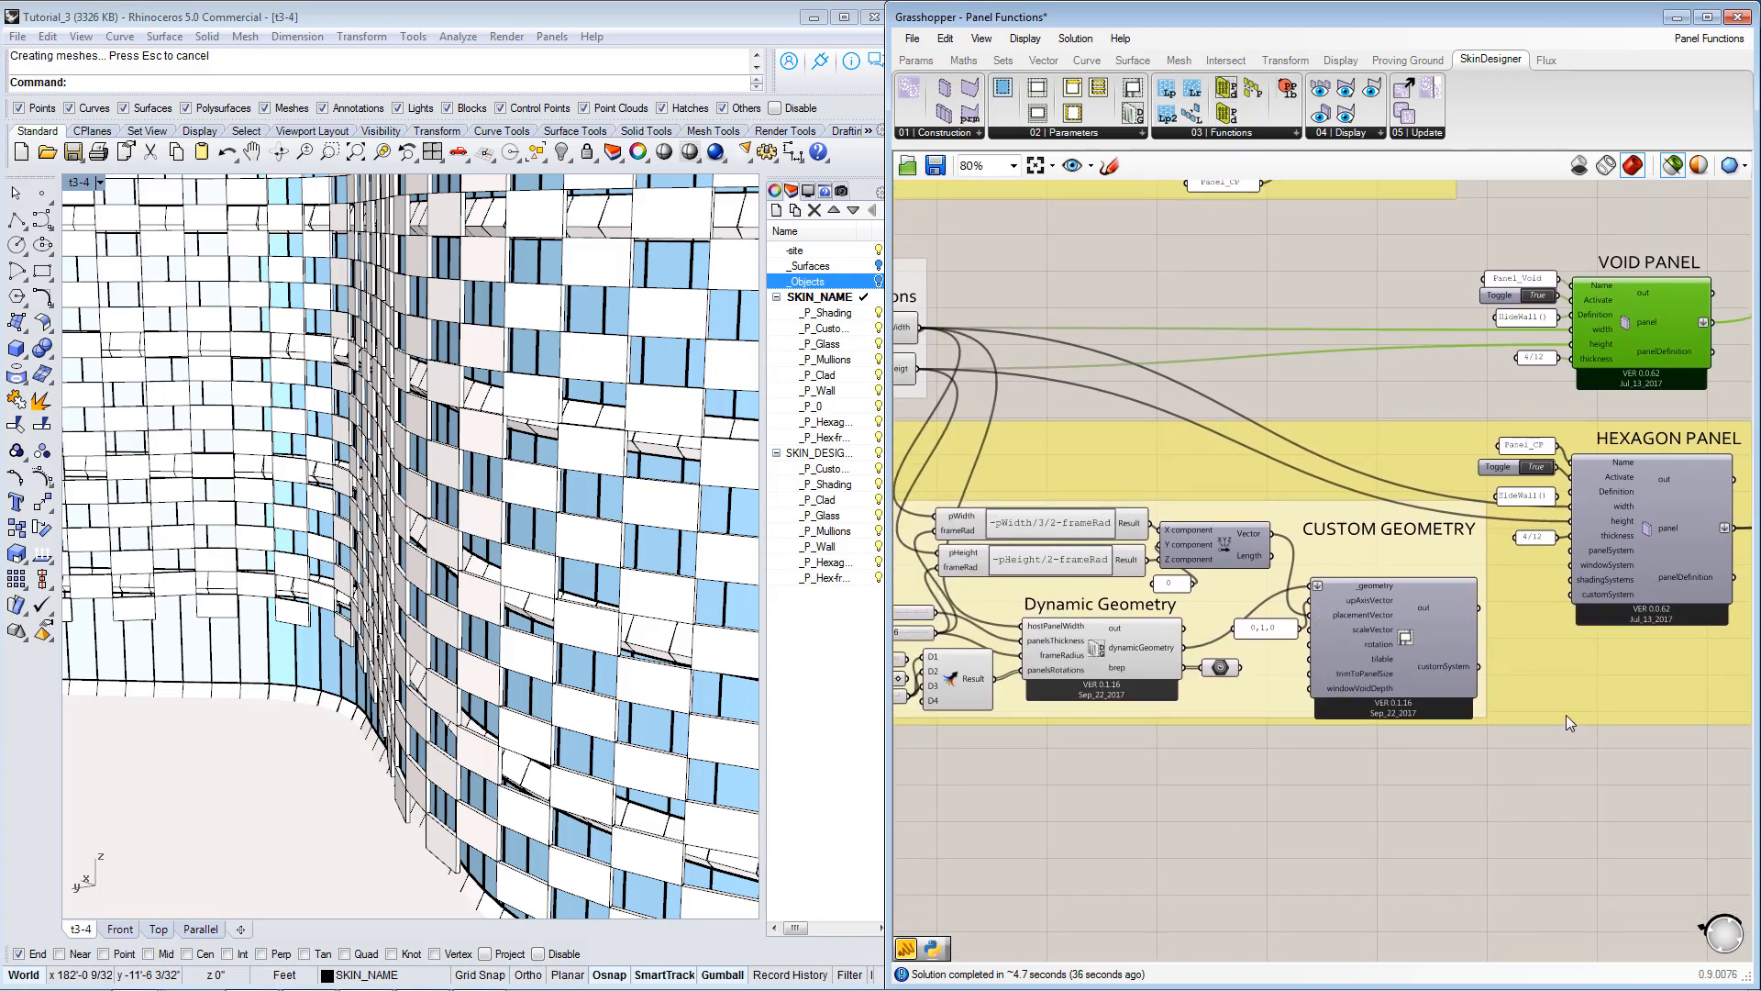
right_drag(1543, 786, 1277, 777)
scroll(1290, 655, up, 1)
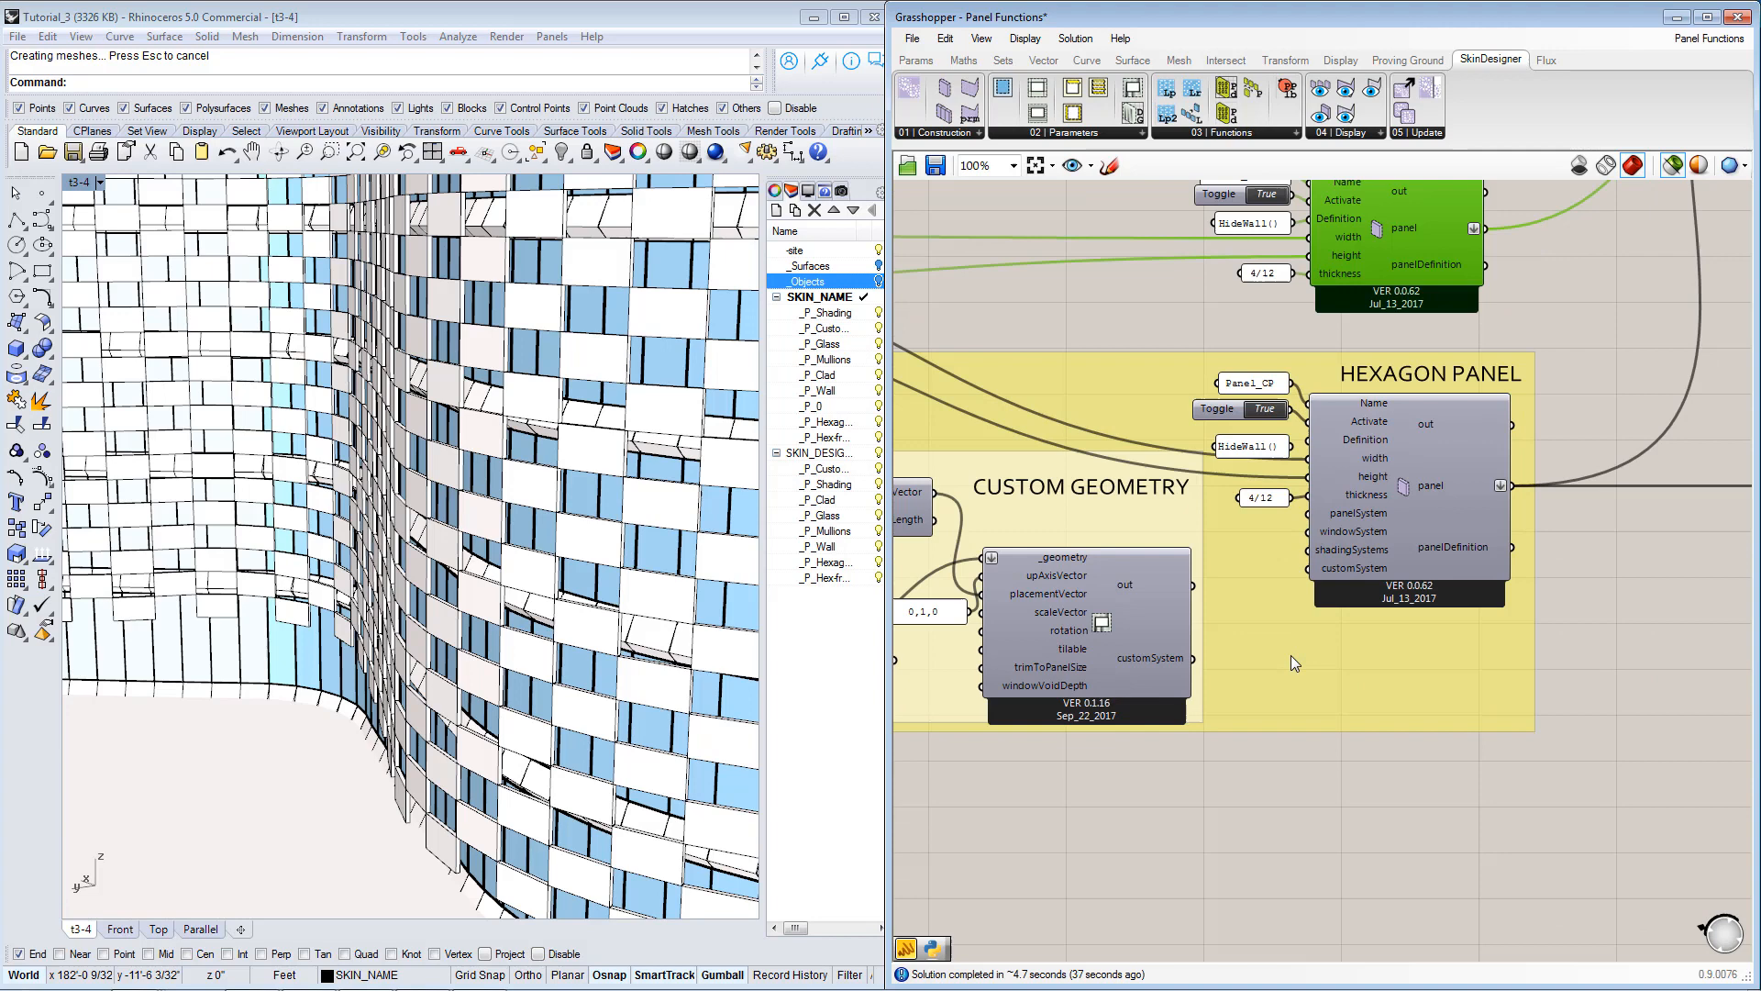
right_click(1285, 792)
click(1348, 887)
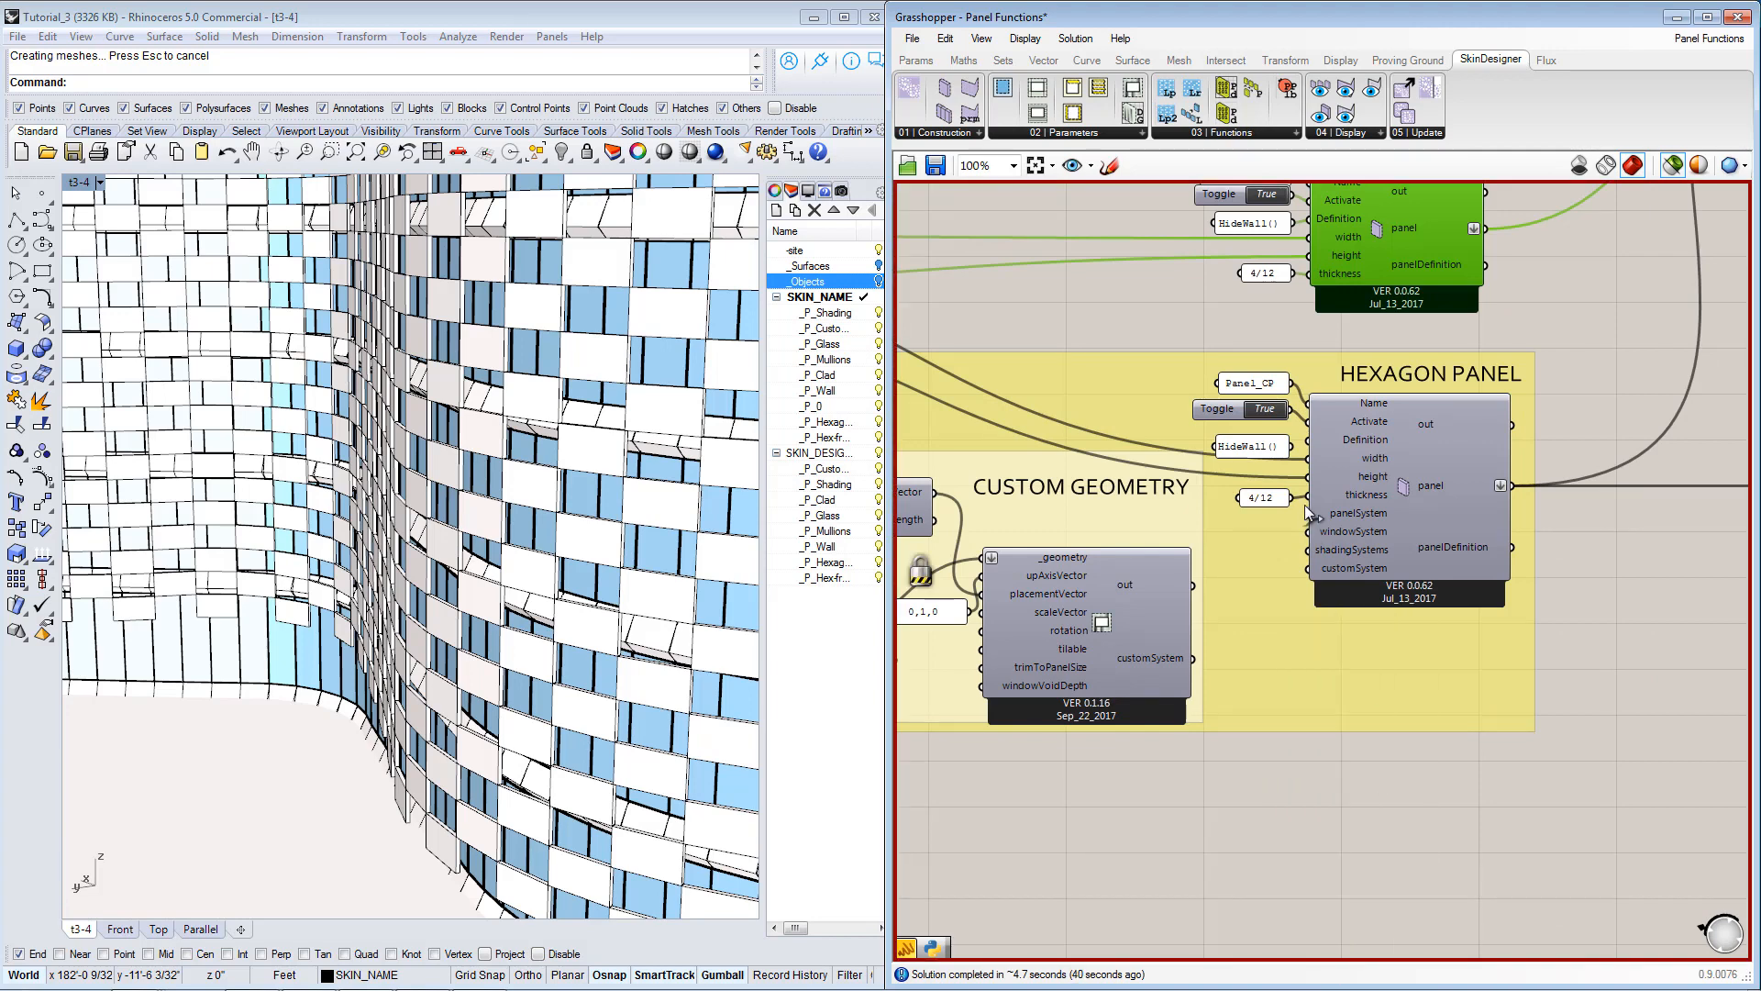
Select the hexagon panel's HideWall() definition and connect the Custom Geometry component's customSystem output to the hexagon panel's customSystem input.
right_drag(1306, 513, 1321, 583)
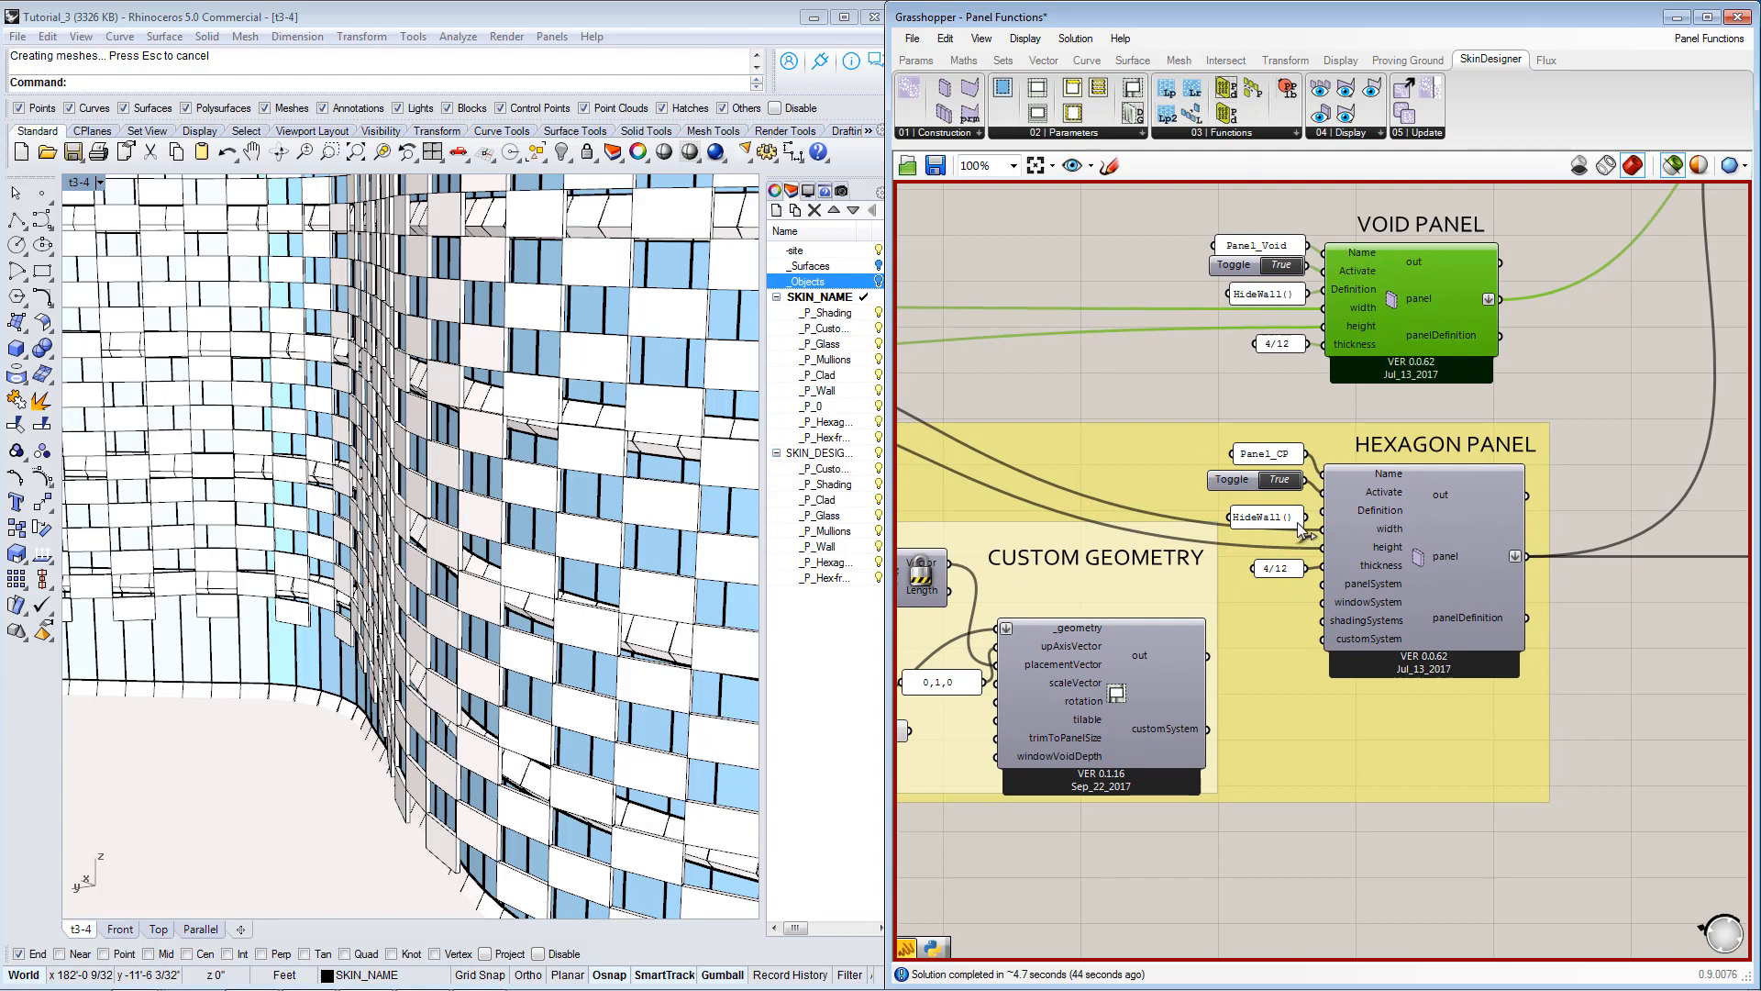
drag(1297, 522, 1322, 513)
click(1273, 521)
right_drag(1223, 725, 1307, 720)
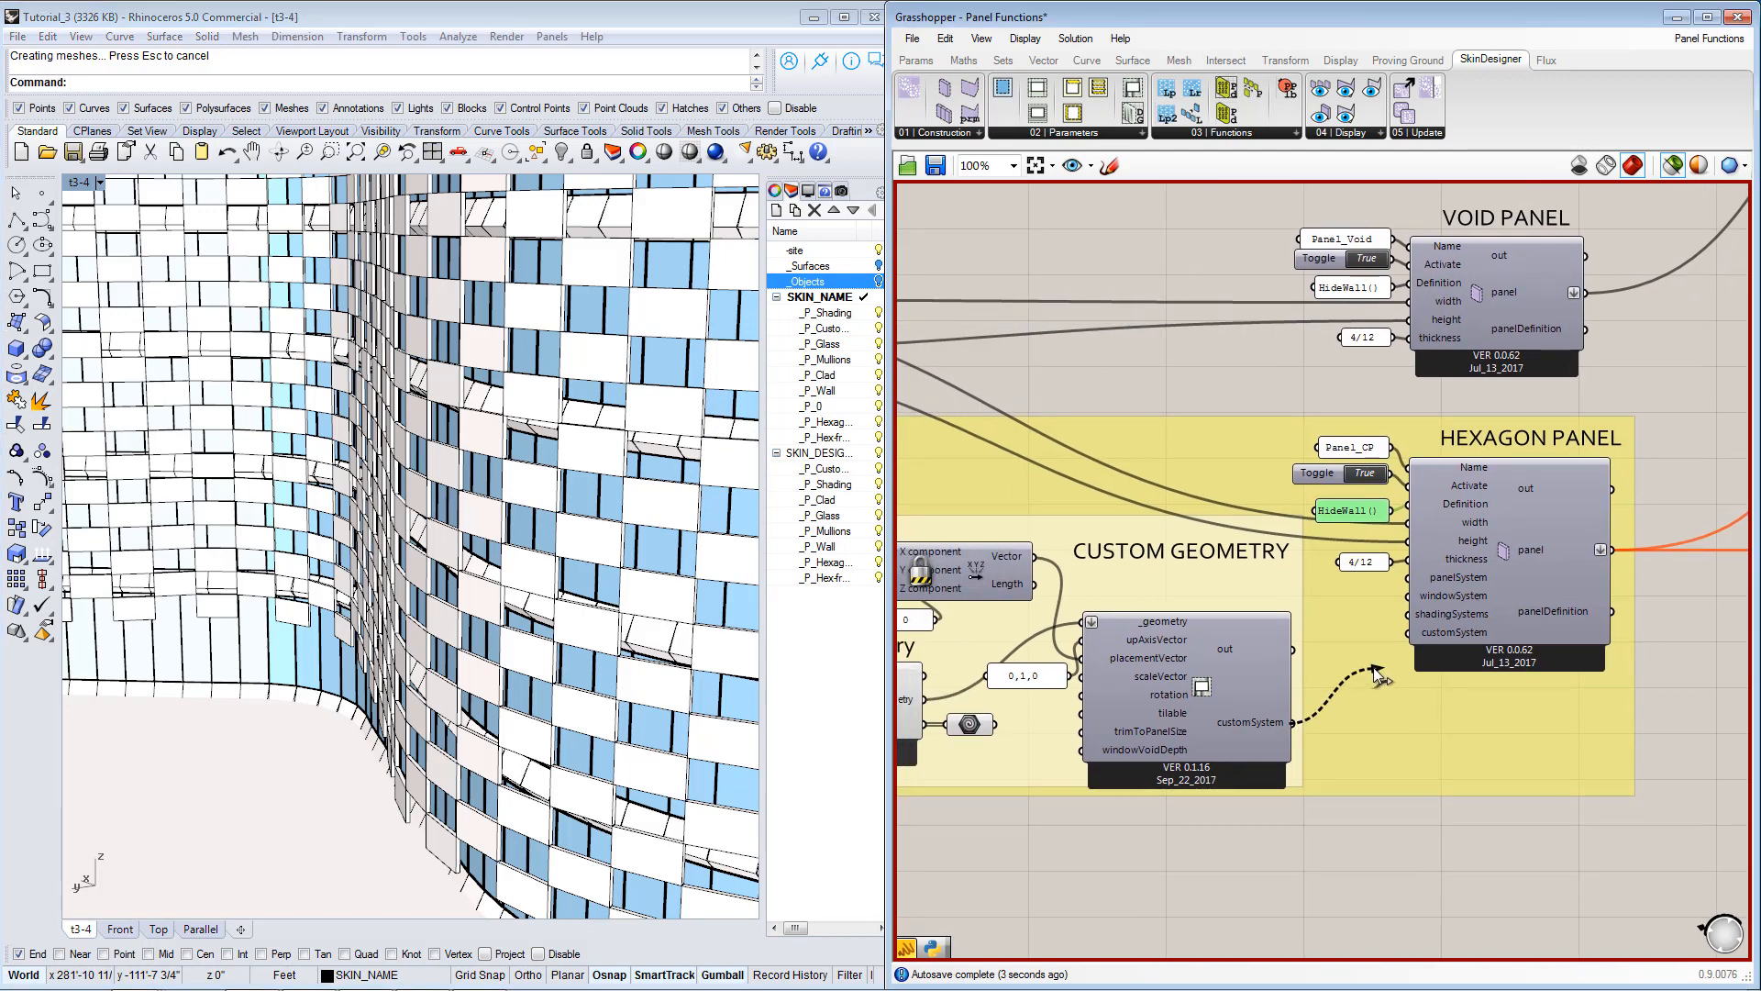
drag(1292, 722, 1409, 633)
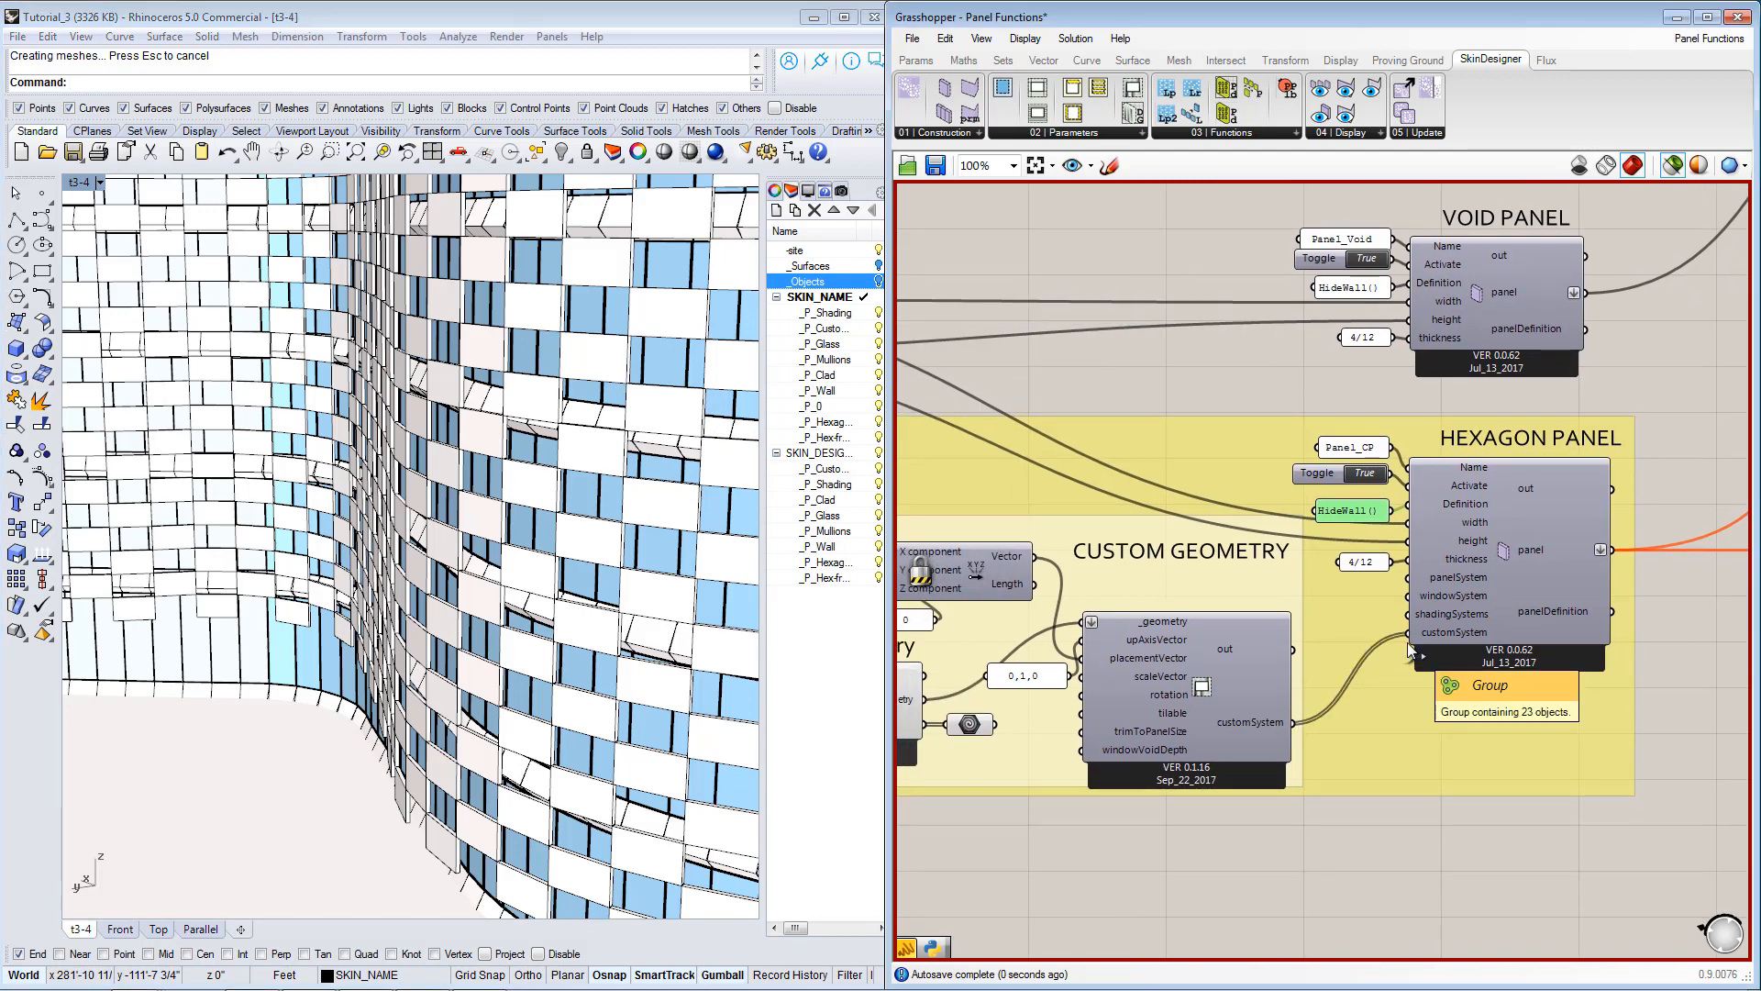
Set the skin generator's activation toggle to False and unlock the Grasshopper solver.
scroll(1554, 391, down, 5)
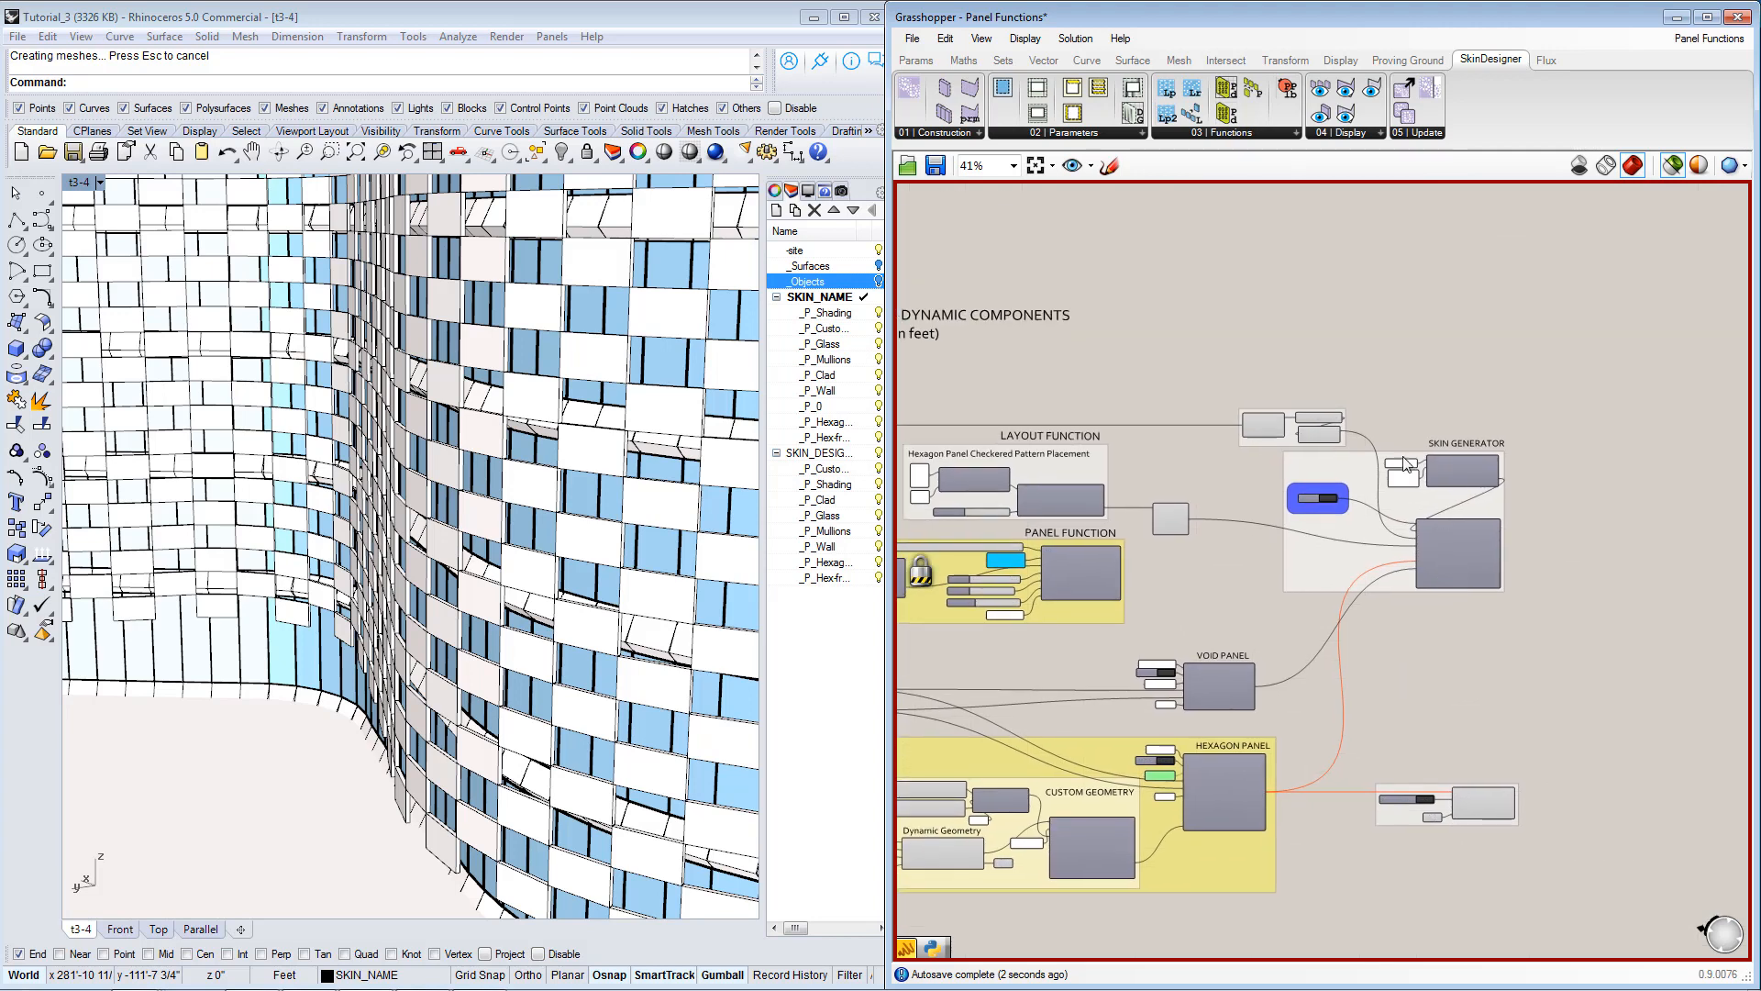
scroll(1404, 463, up, 3)
right_click(1394, 756)
key(Escape)
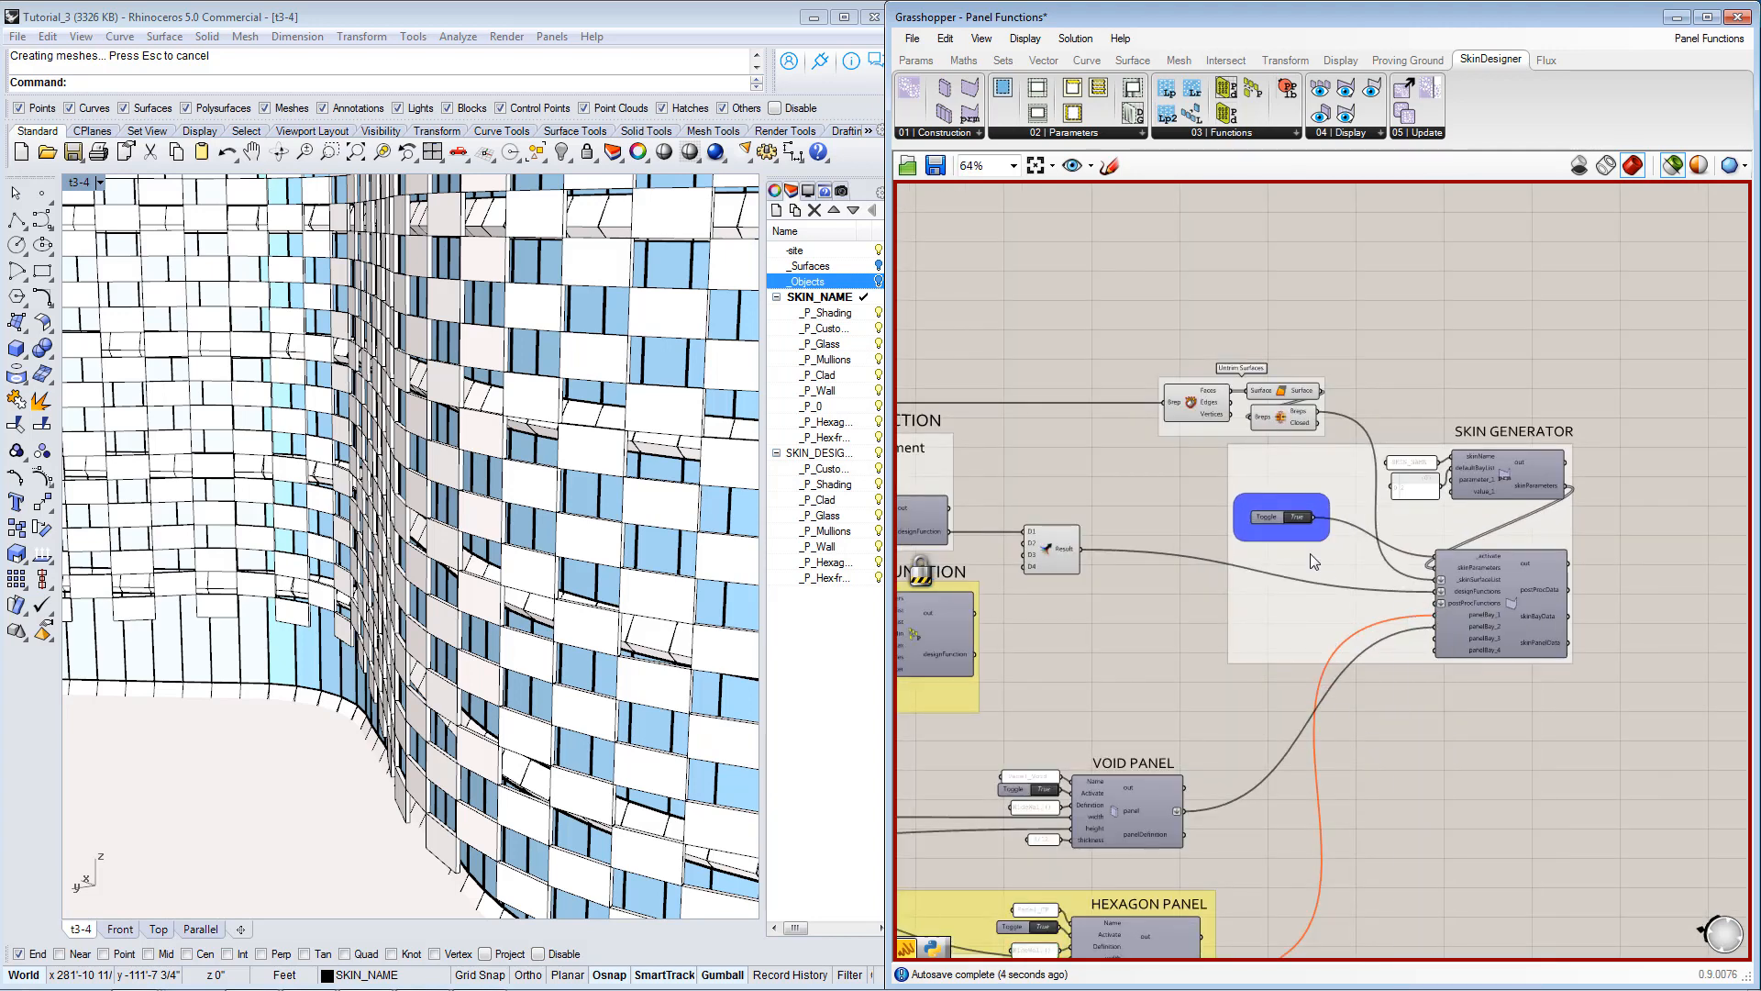
scroll(1309, 553, up, 3)
click(1297, 507)
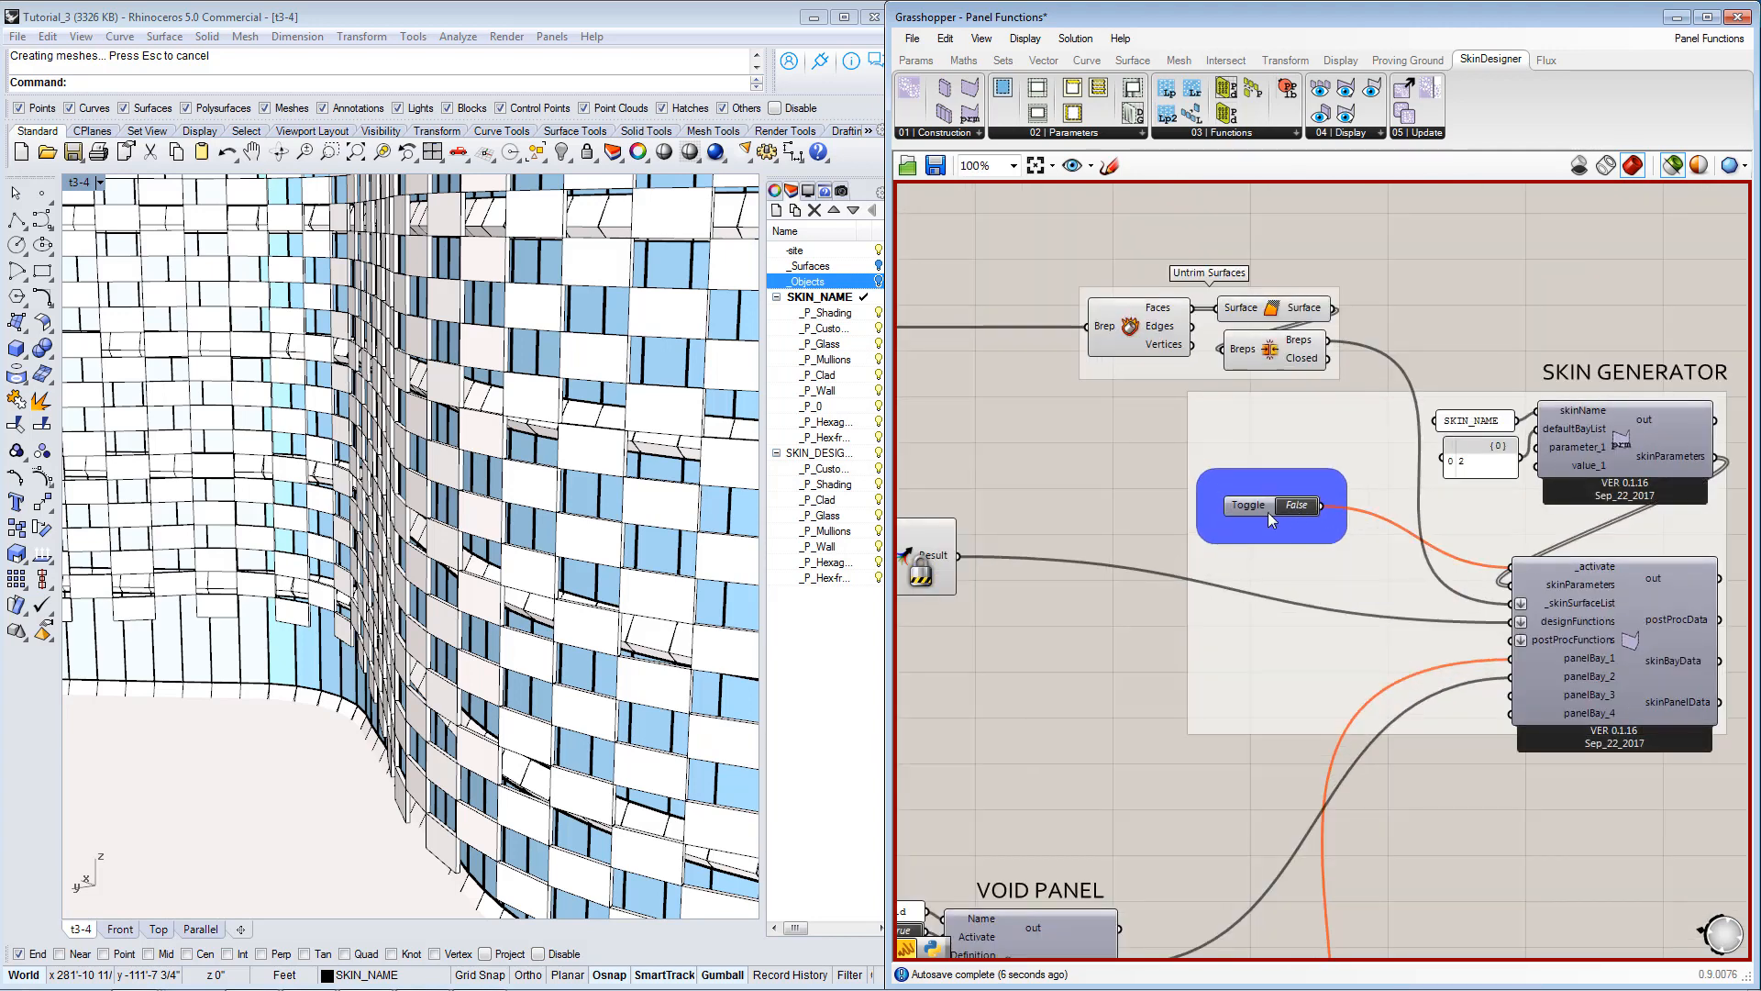
right_click(1098, 478)
click(1183, 759)
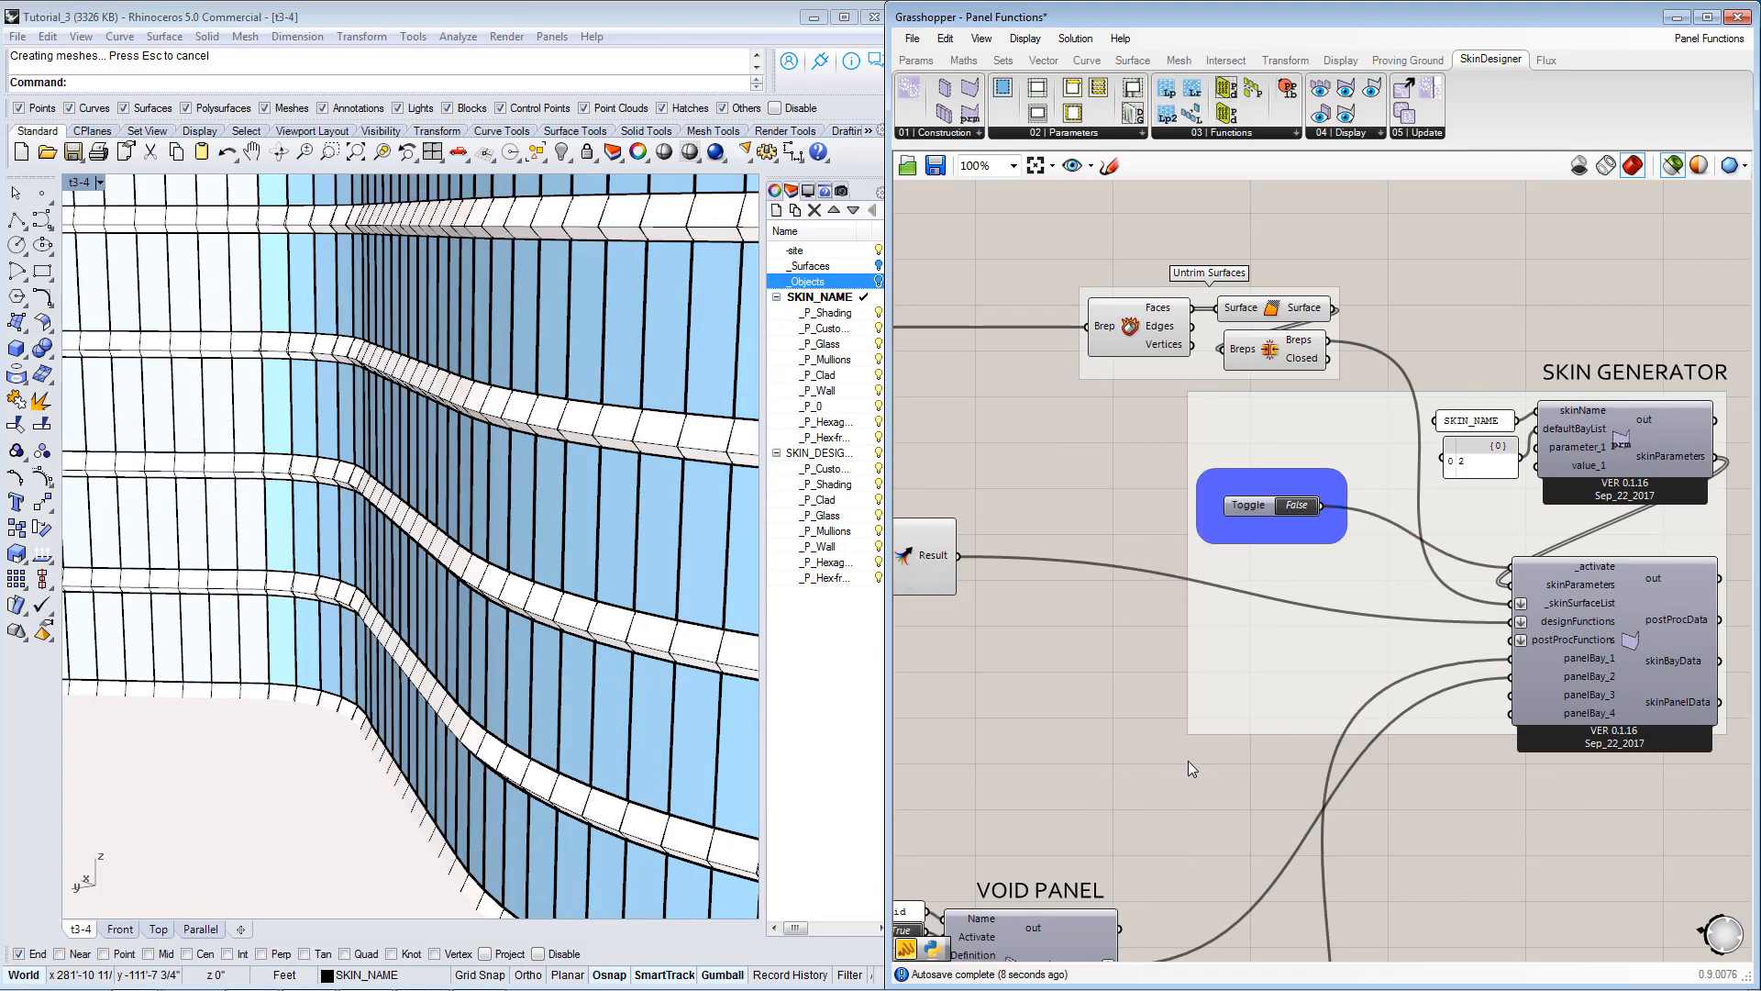
Examine the regenerated facade in Rhino and locate the hexagon geometry on the ground beside the building.
scroll(1249, 587, down, 3)
scroll(1253, 587, down, 1)
scroll(569, 587, down, 5)
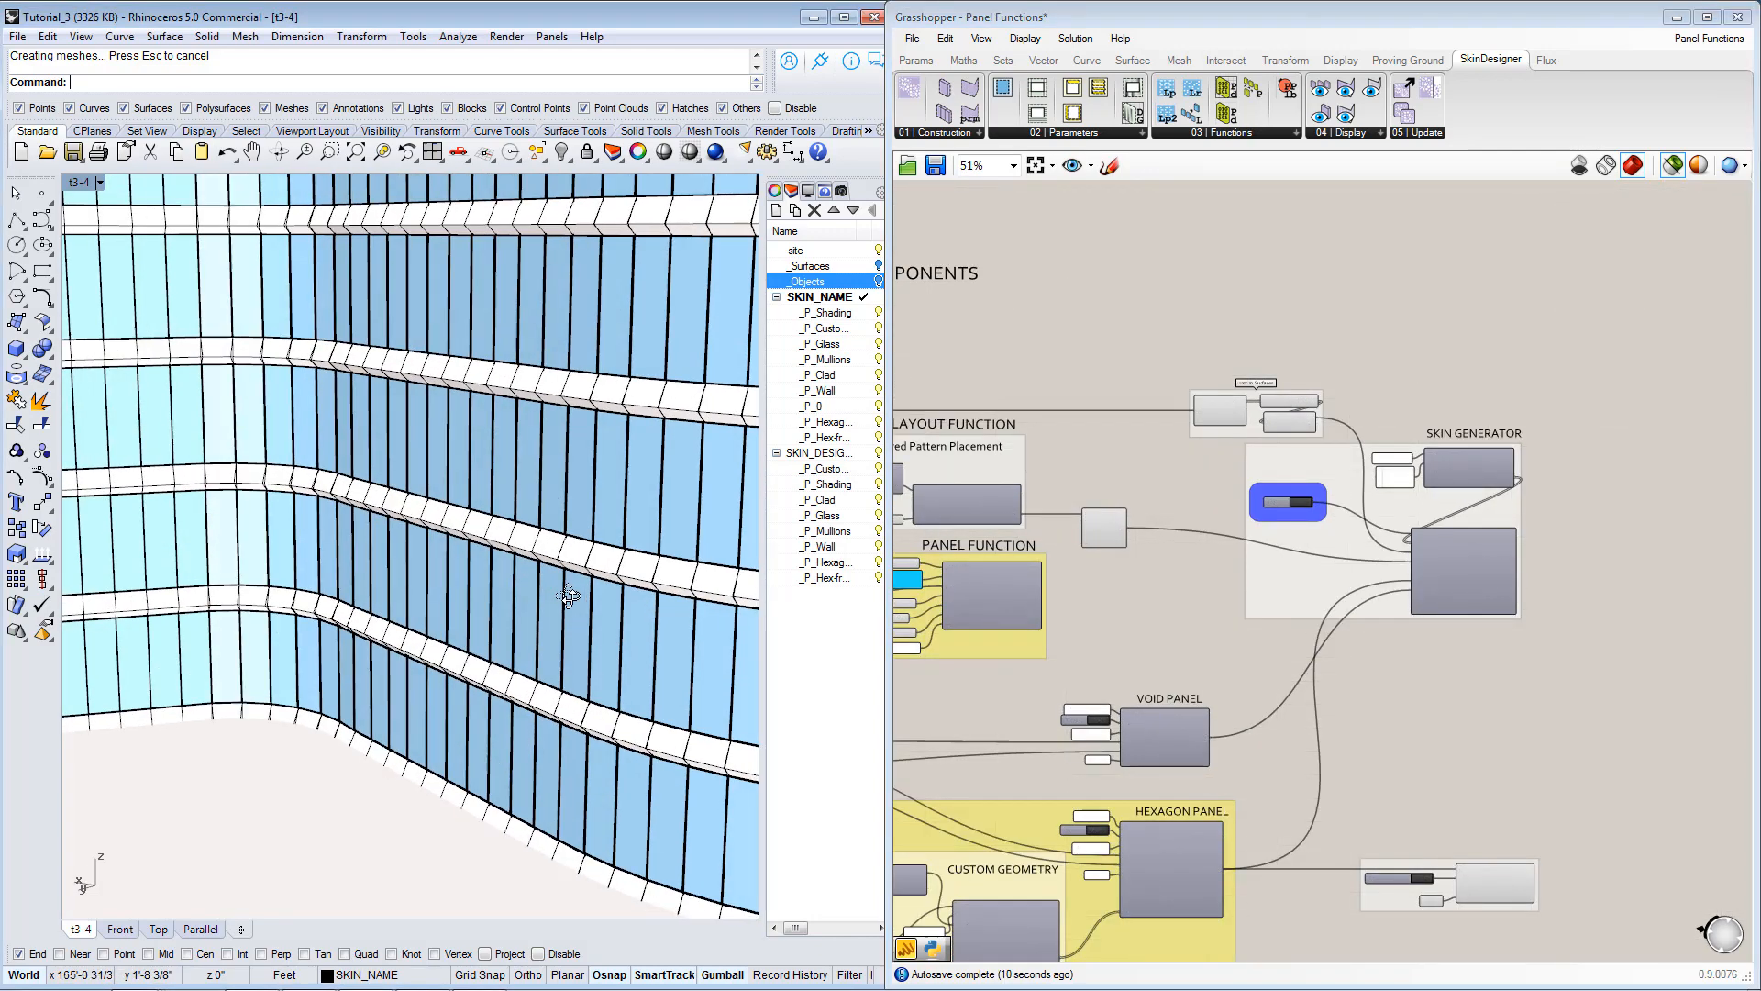
right_drag(411, 616, 513, 612)
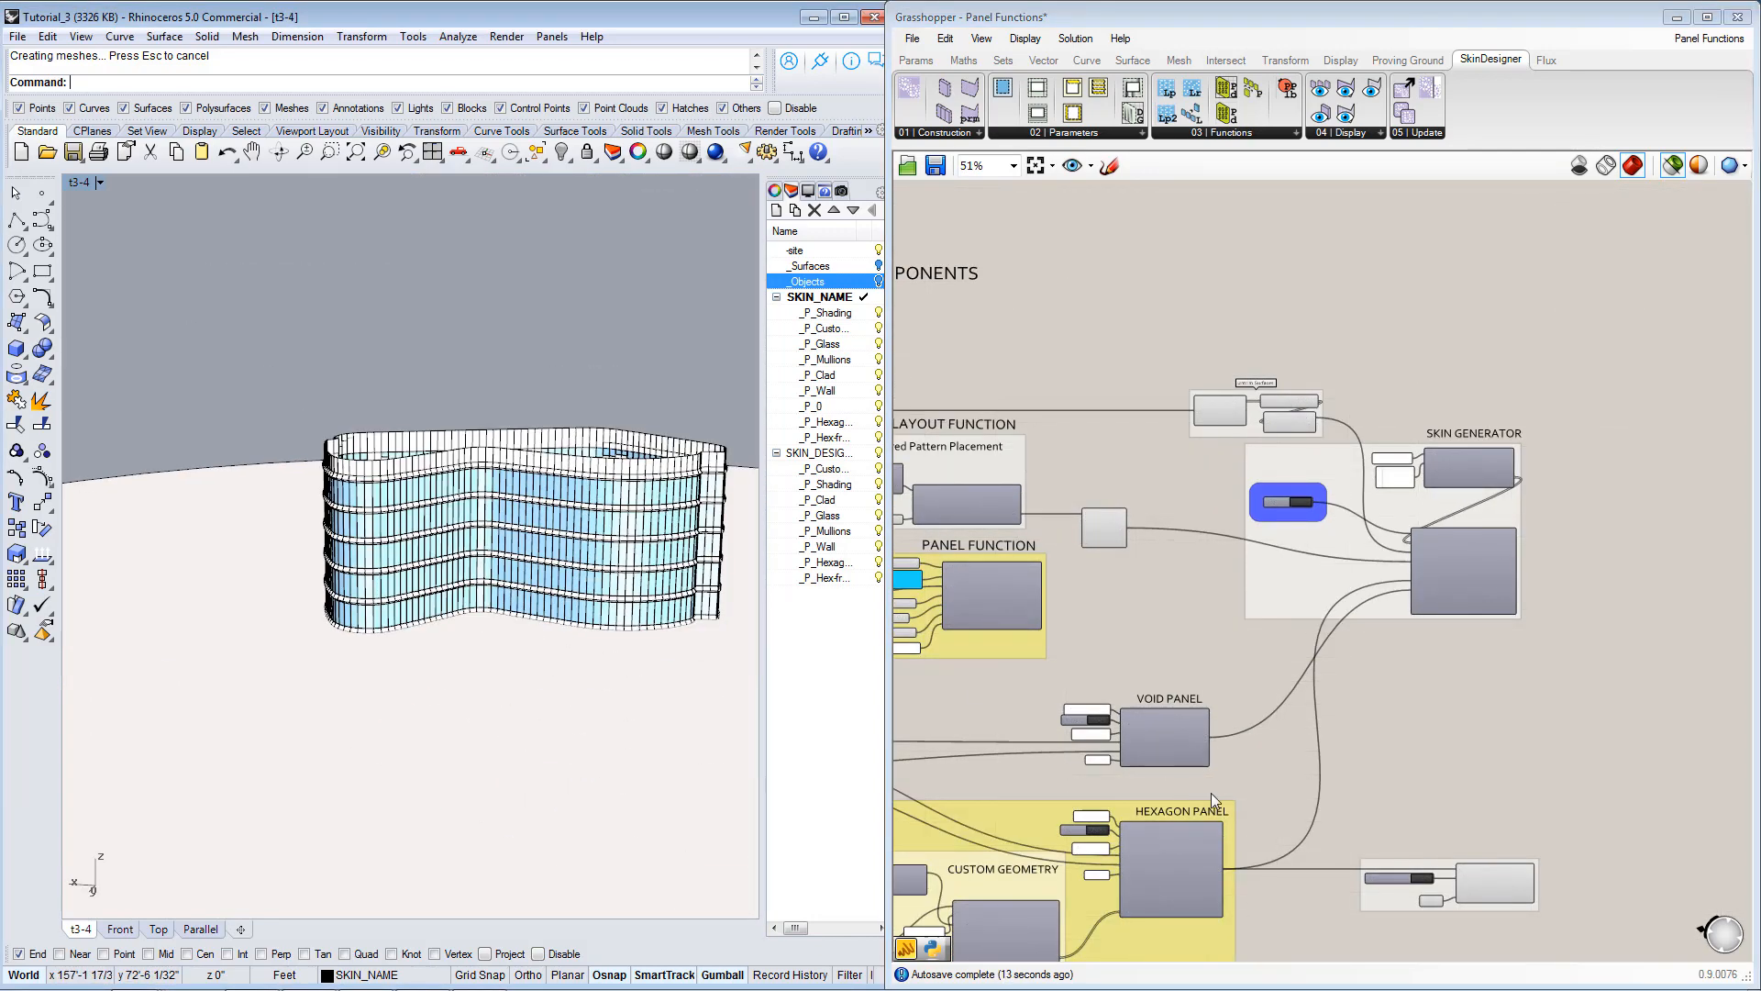
right_drag(1211, 793, 1238, 640)
right_drag(477, 612, 215, 773)
scroll(180, 789, up, 10)
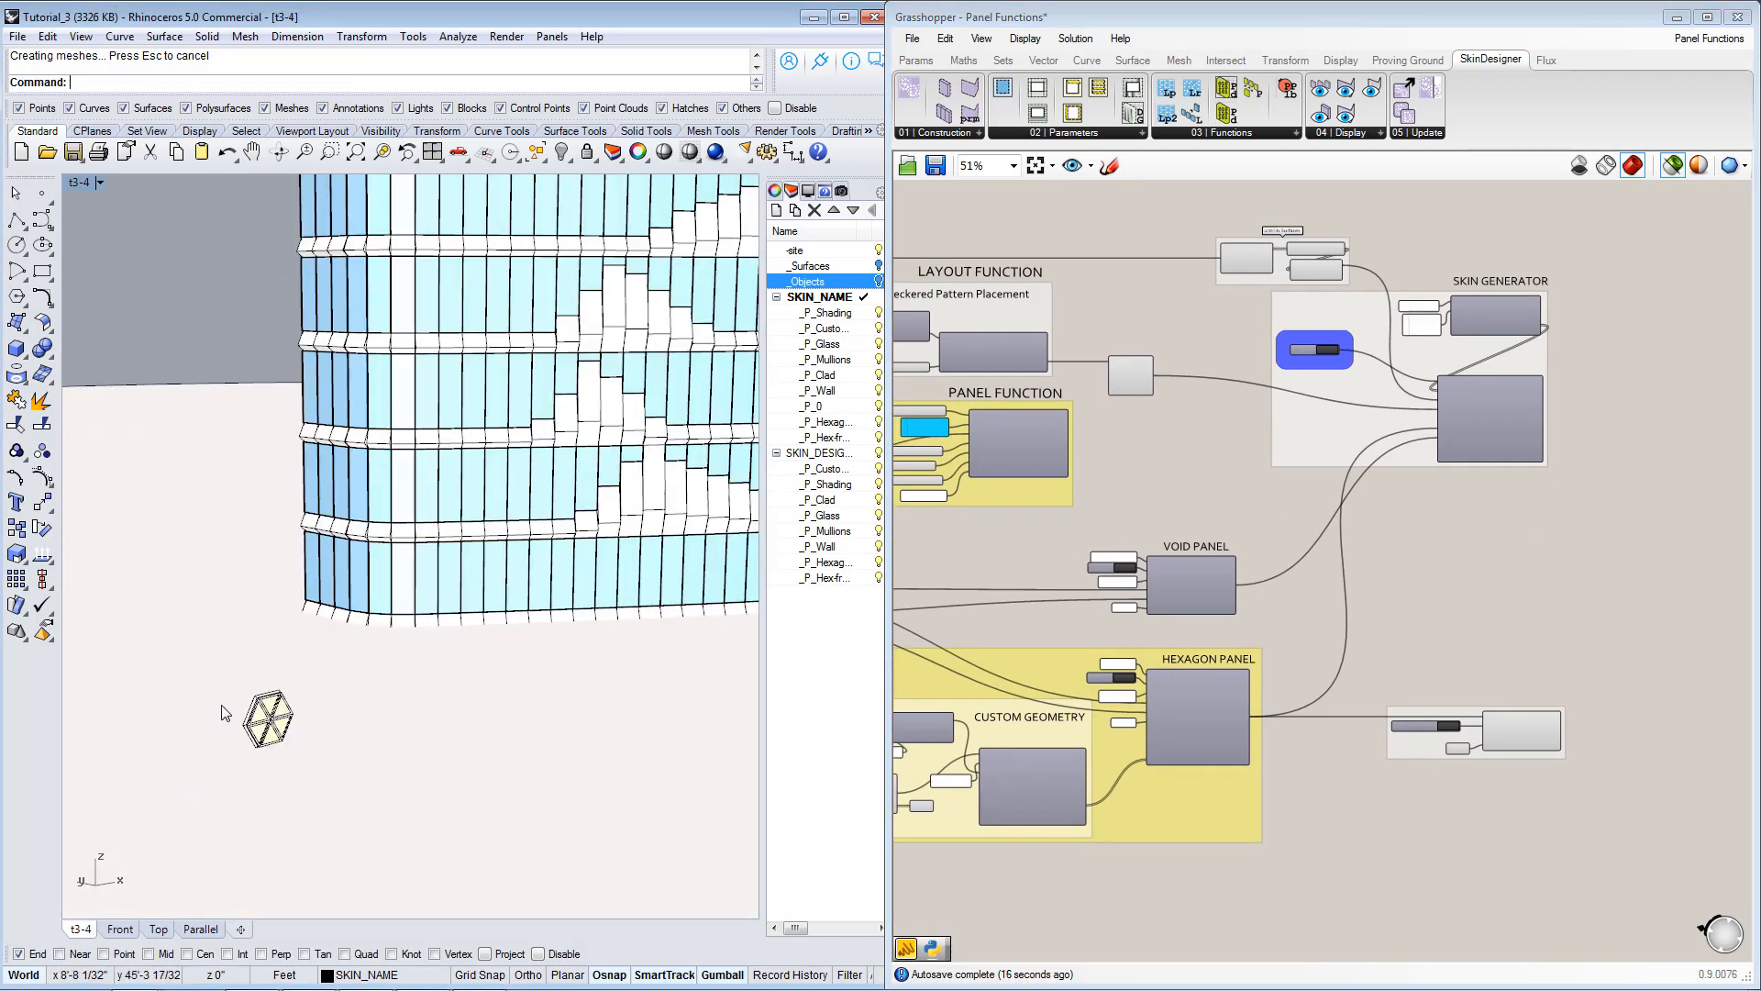
Inspect the Custom Geometry component and the Dynamic Geometry component that feeds it.
right_drag(1036, 780, 1465, 657)
scroll(1462, 650, up, 4)
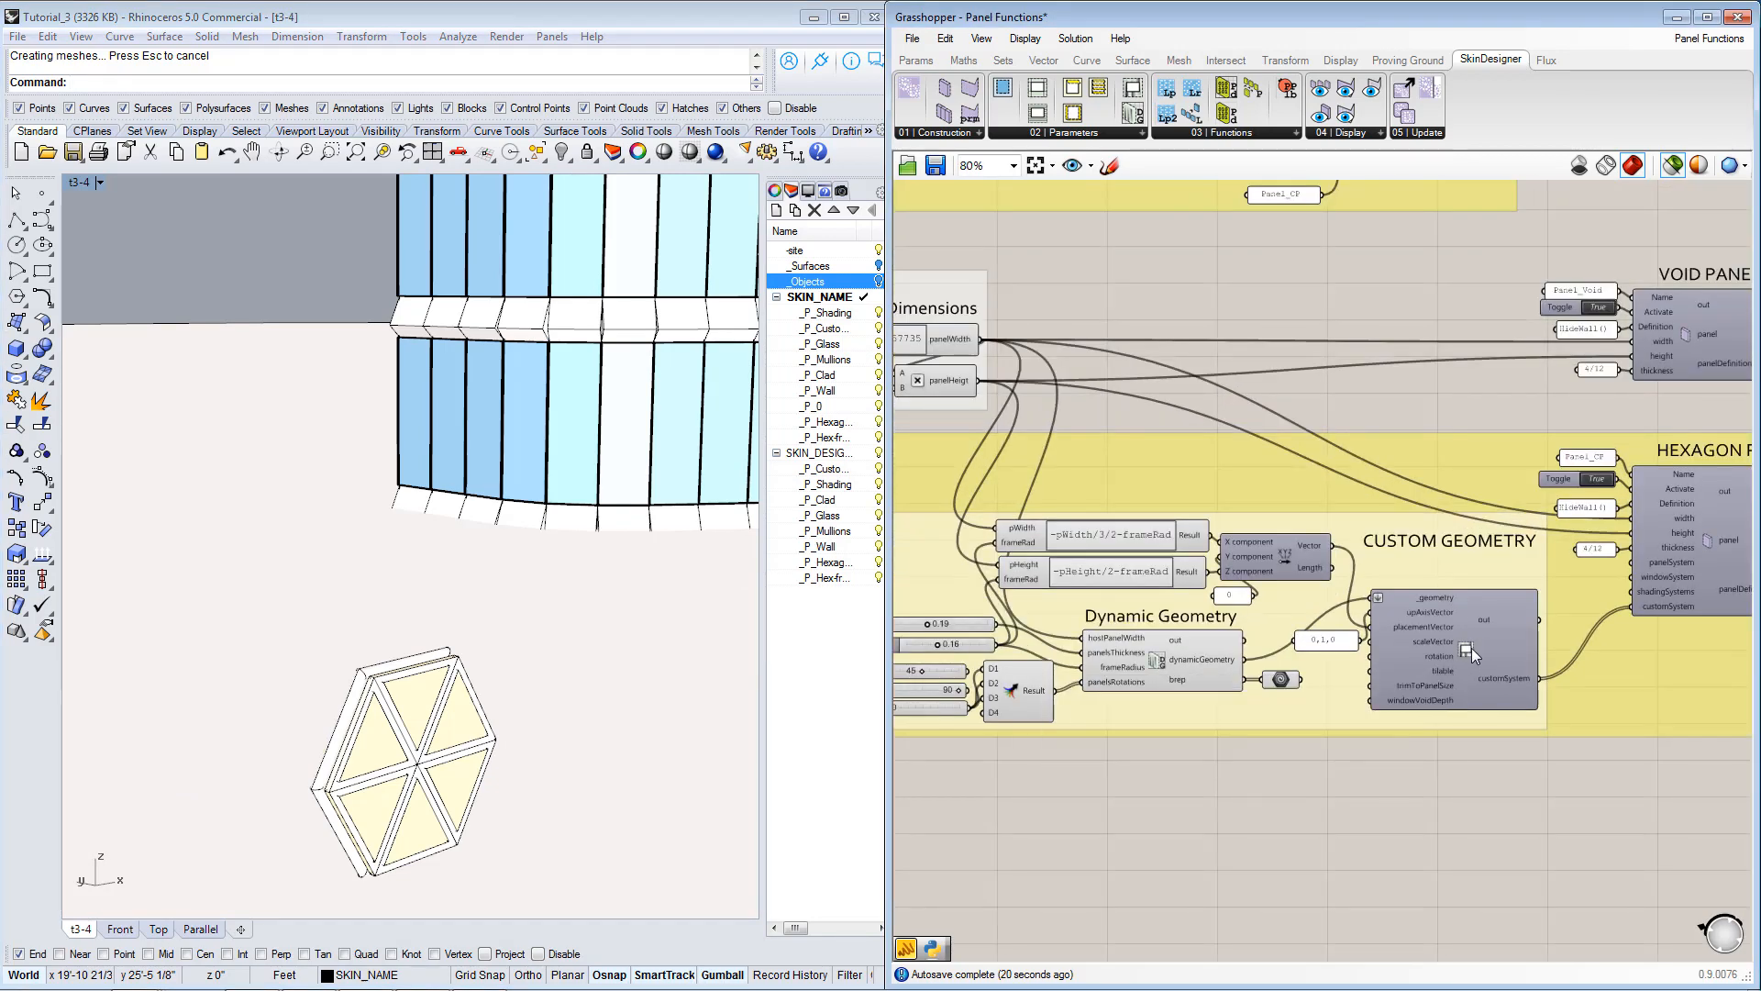
click(1471, 648)
scroll(1275, 701, up, 1)
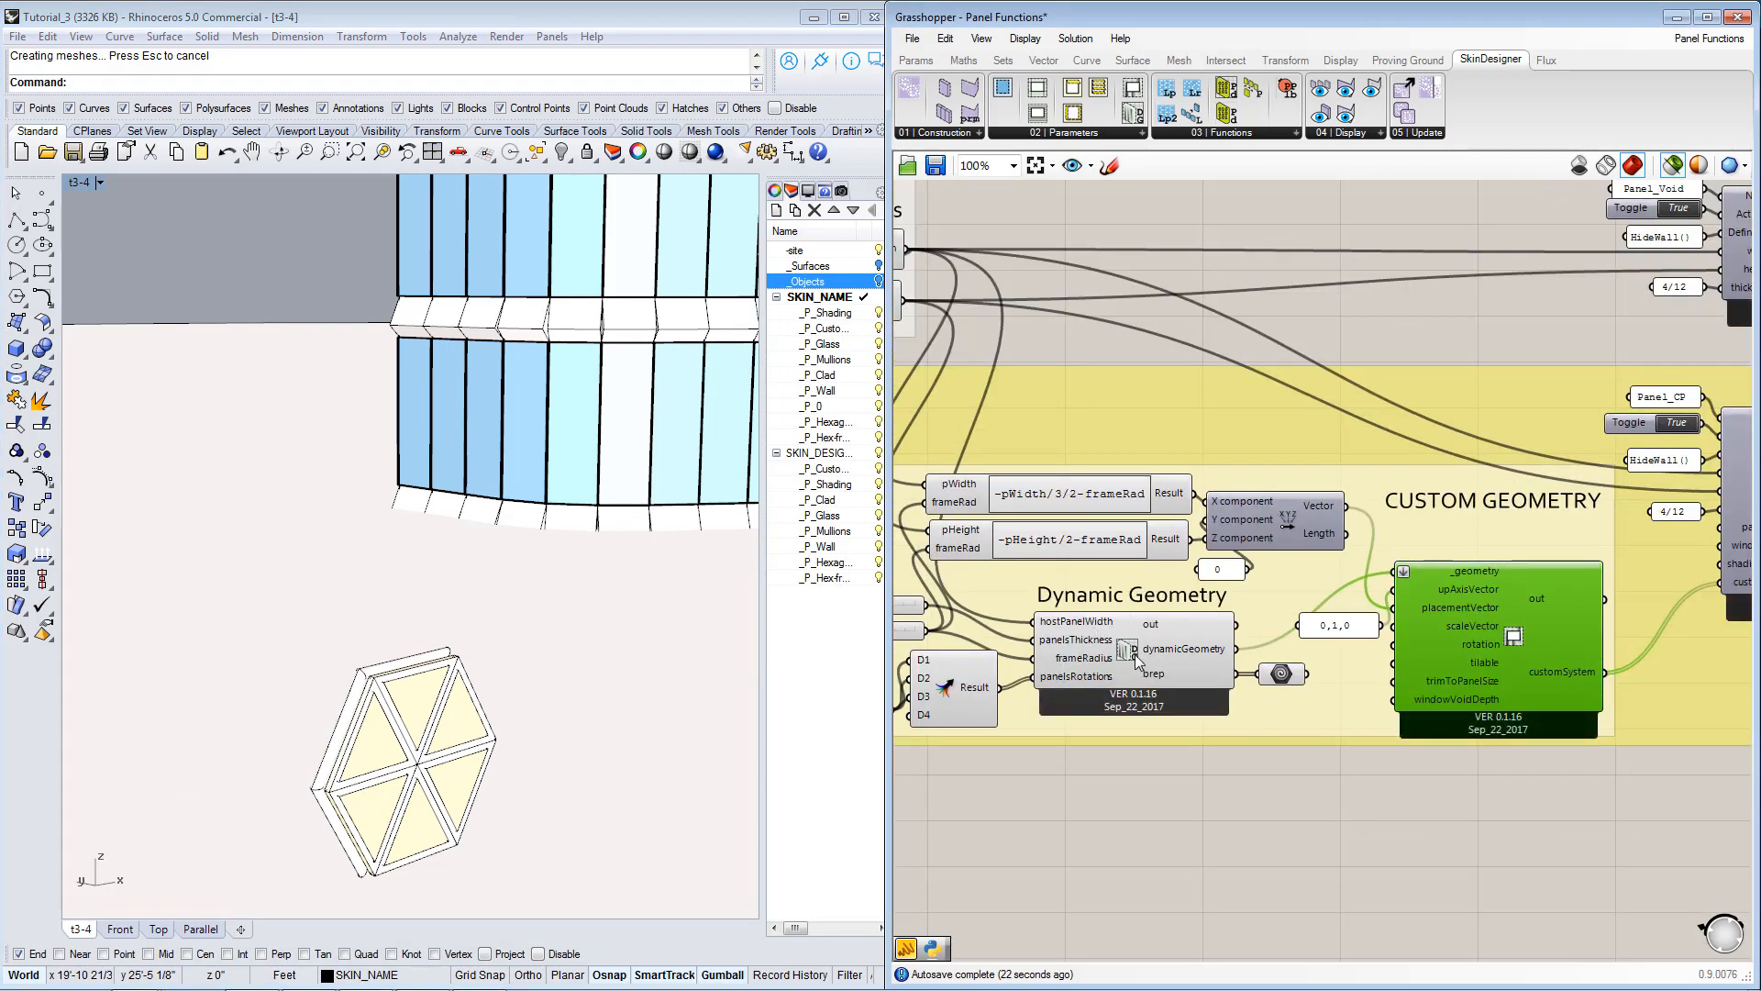
click(1098, 679)
right_drag(1150, 659, 1196, 668)
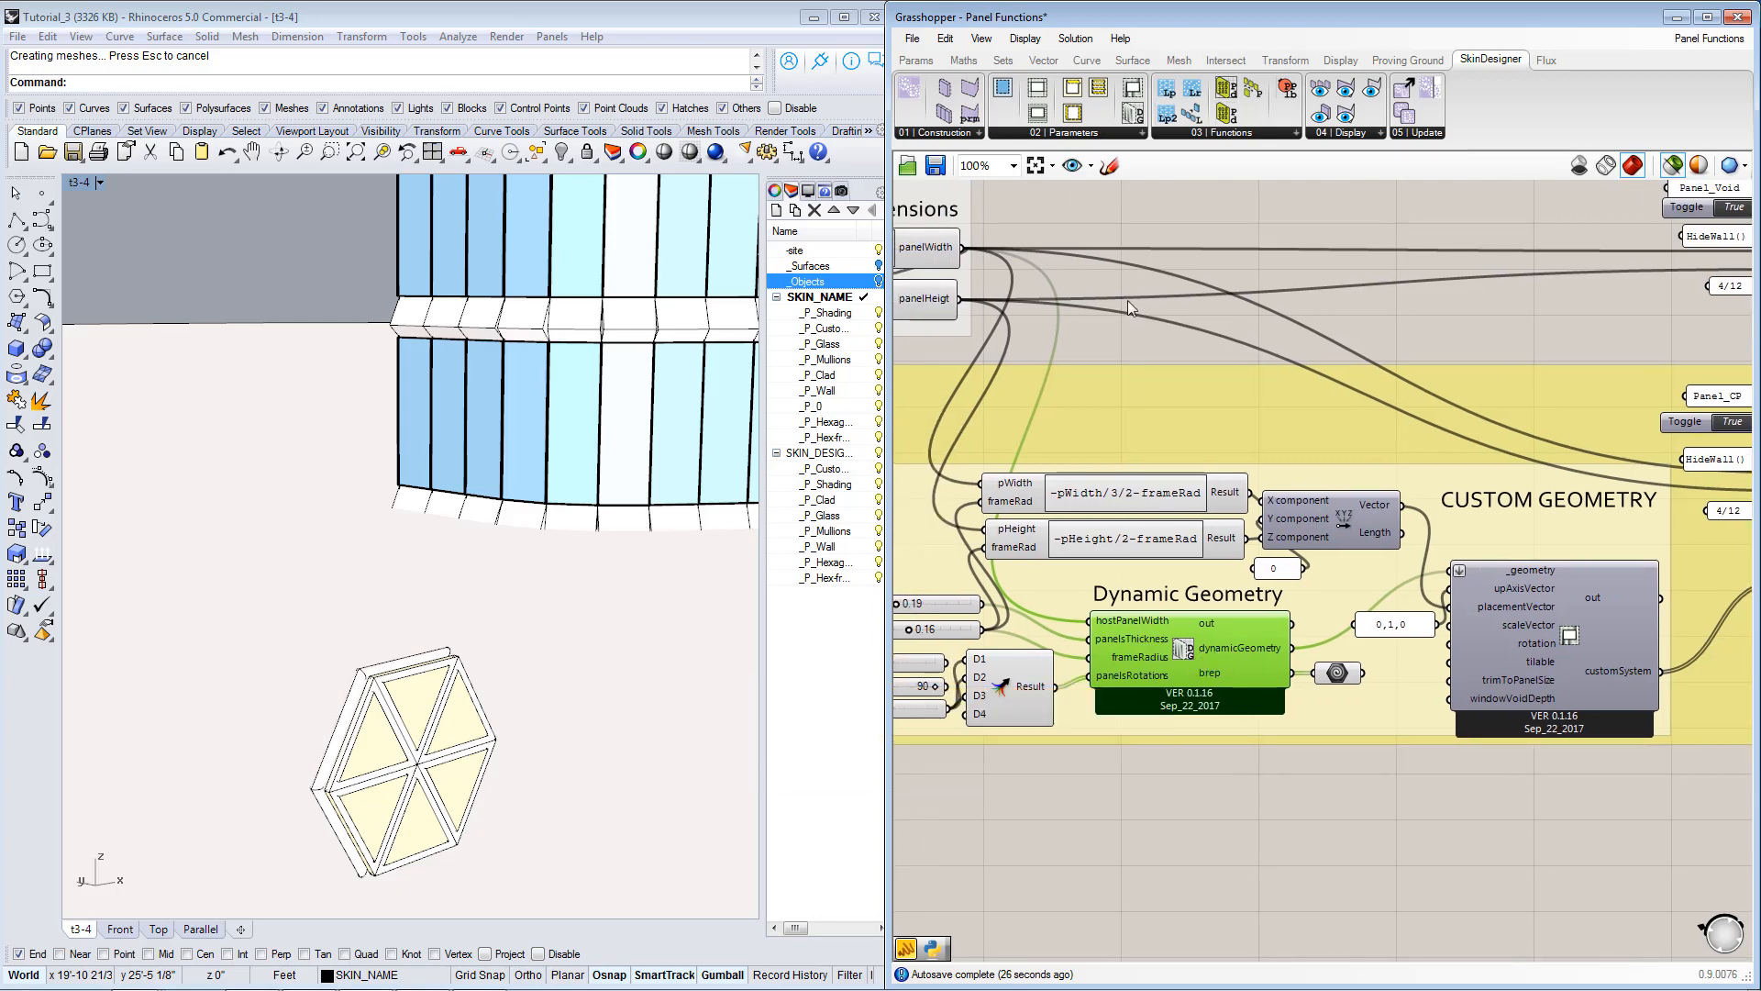
Look up the SkinDesigner DynamicGeoController sample and DynamicGeometry sample components and read their descriptions.
click(1223, 133)
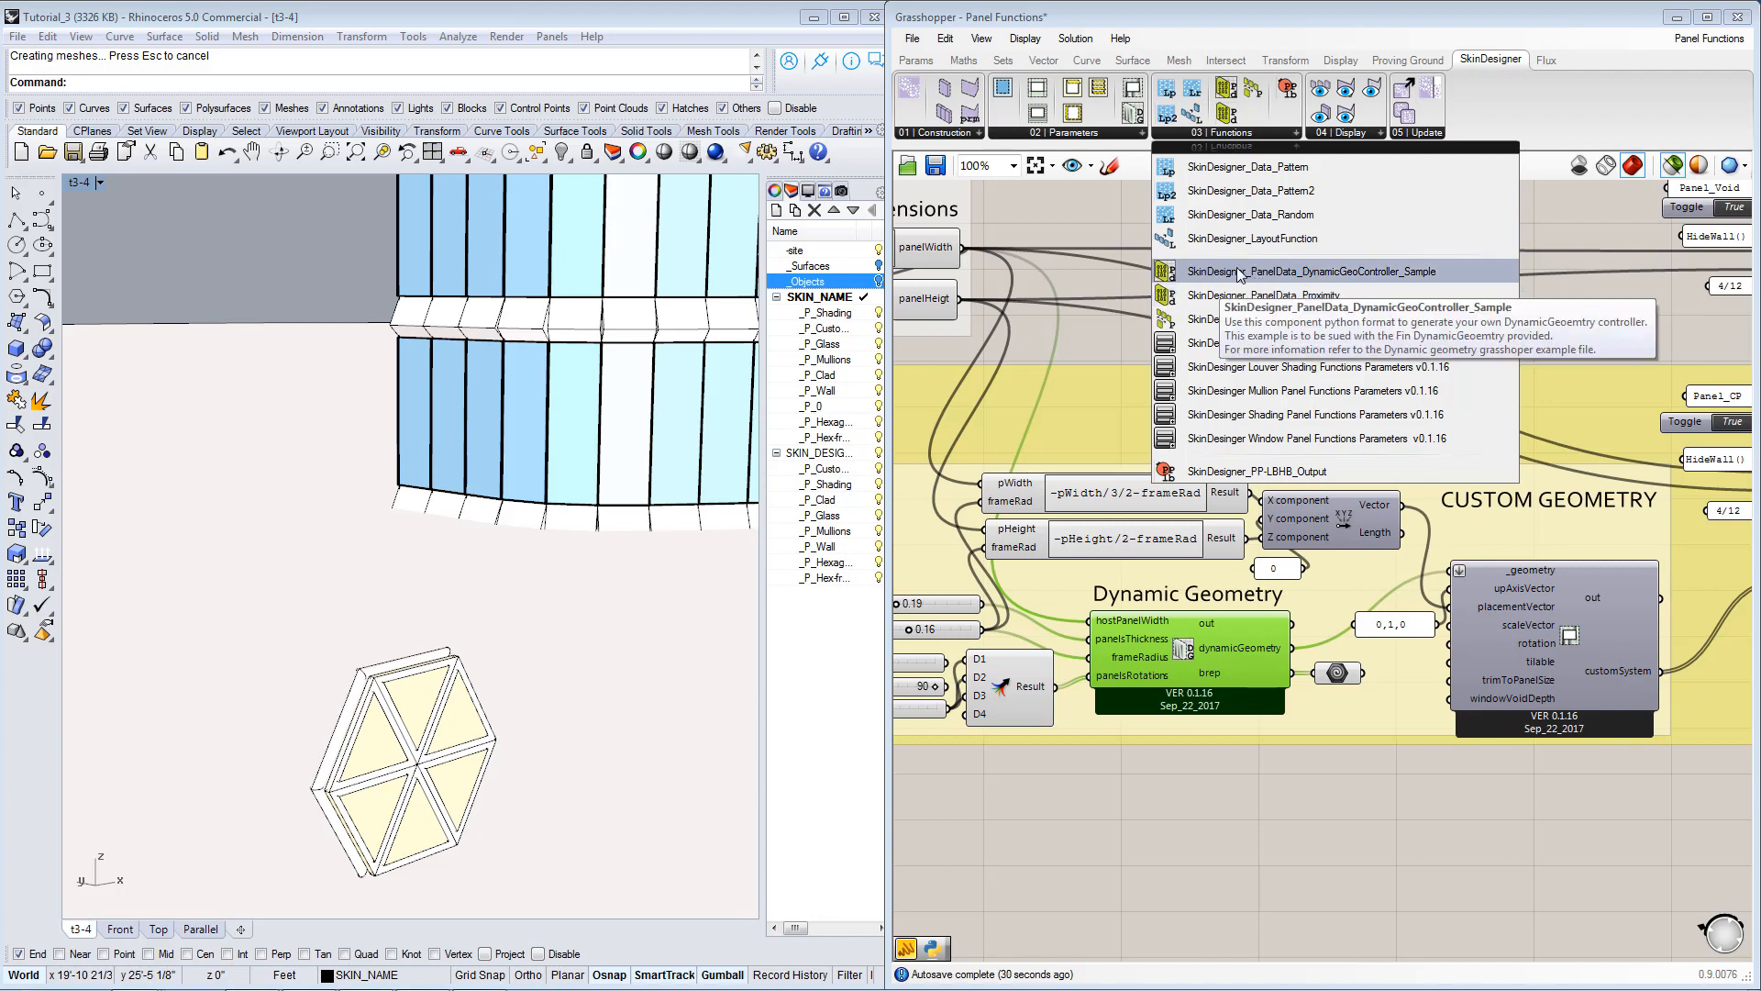
click(1096, 137)
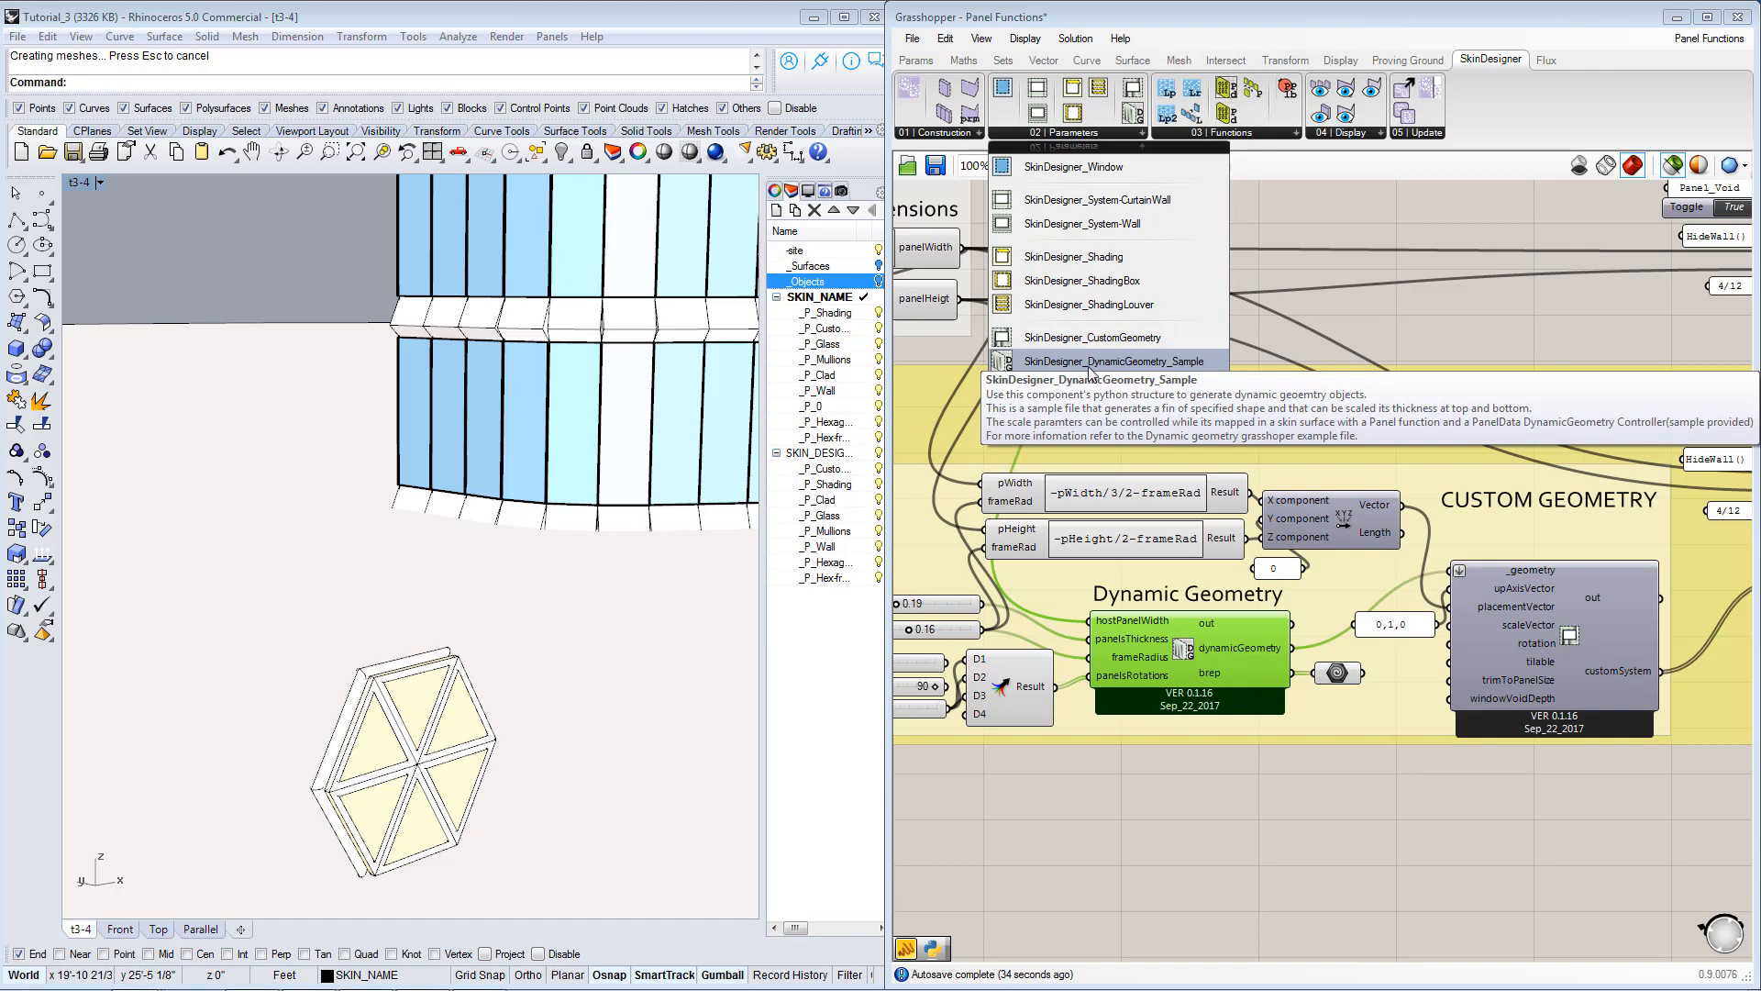
click(1262, 136)
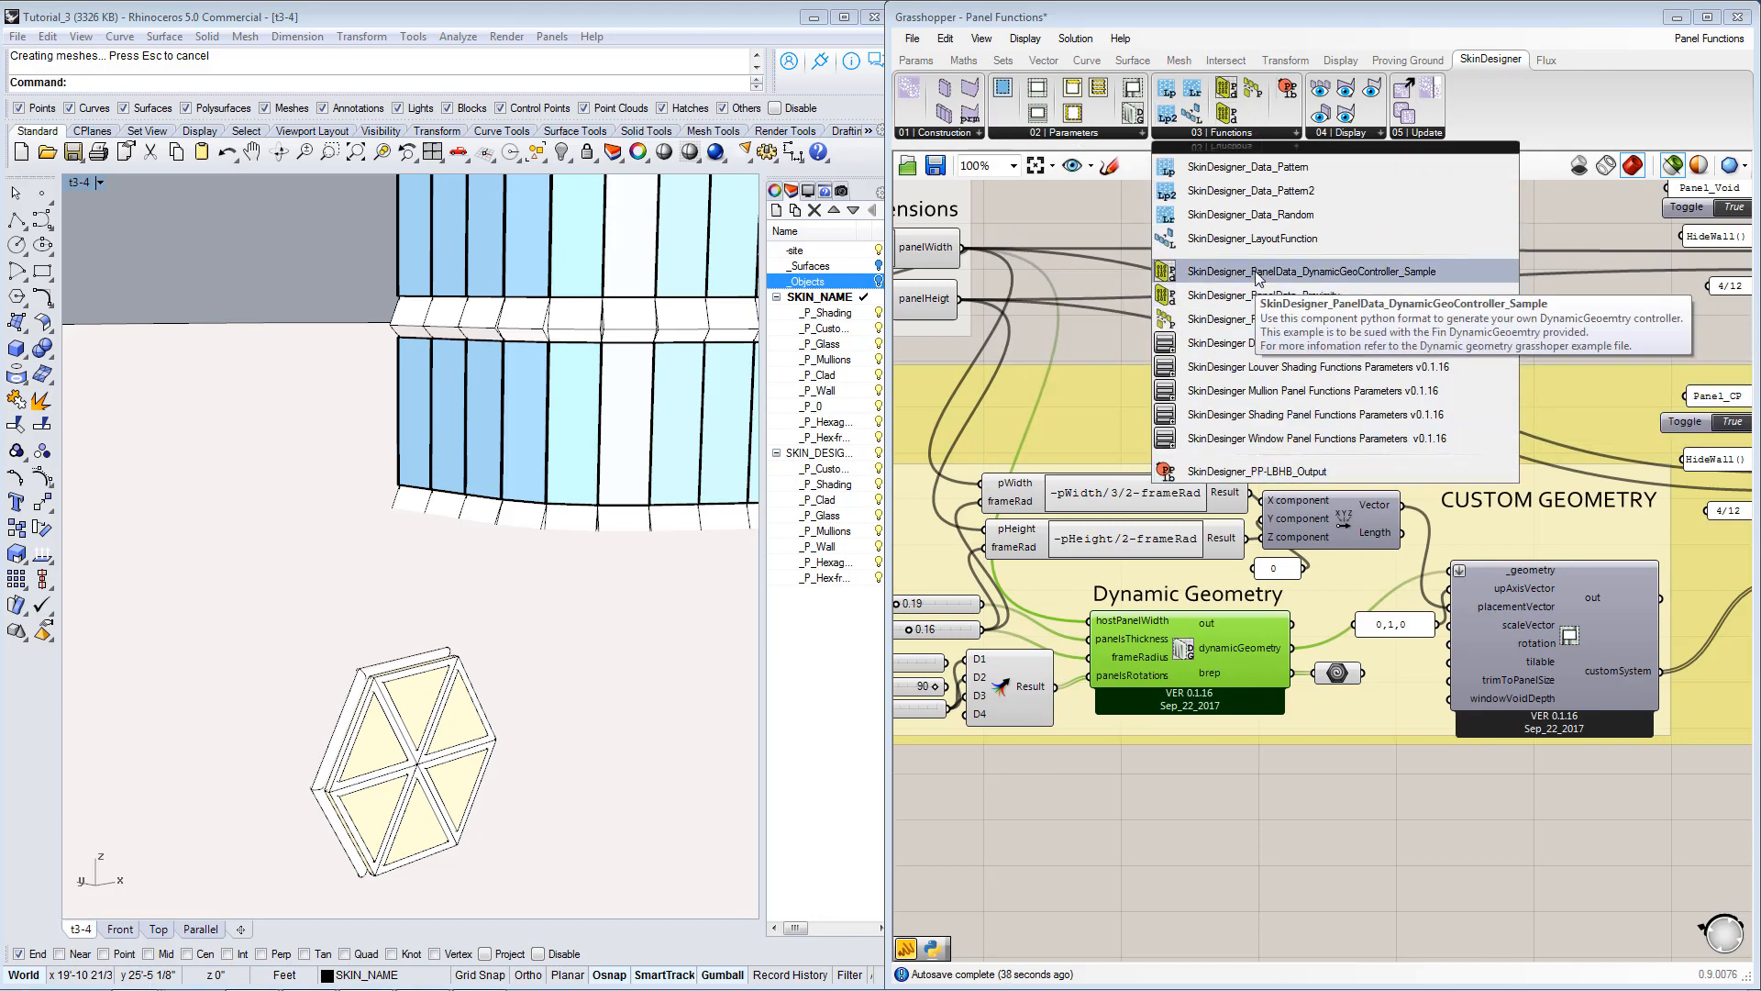
click(1100, 225)
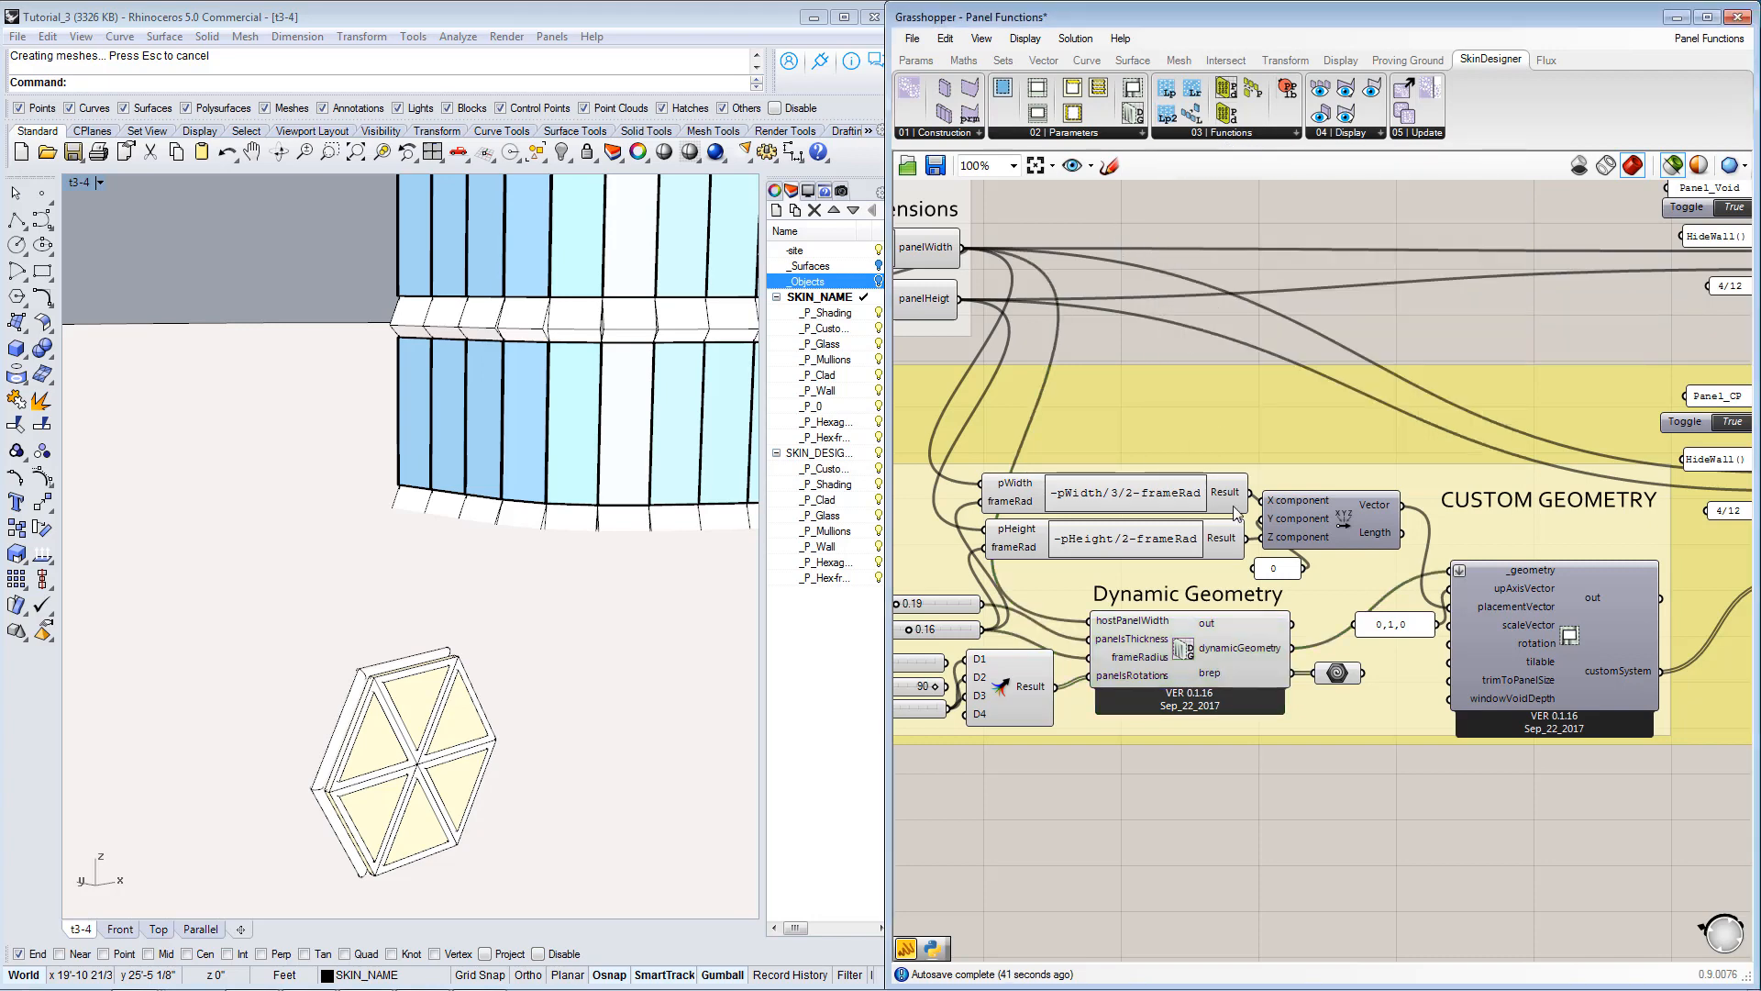
Review the Panel Function group in relation to the Dynamic Geometry definition.
right_drag(1215, 616, 1282, 575)
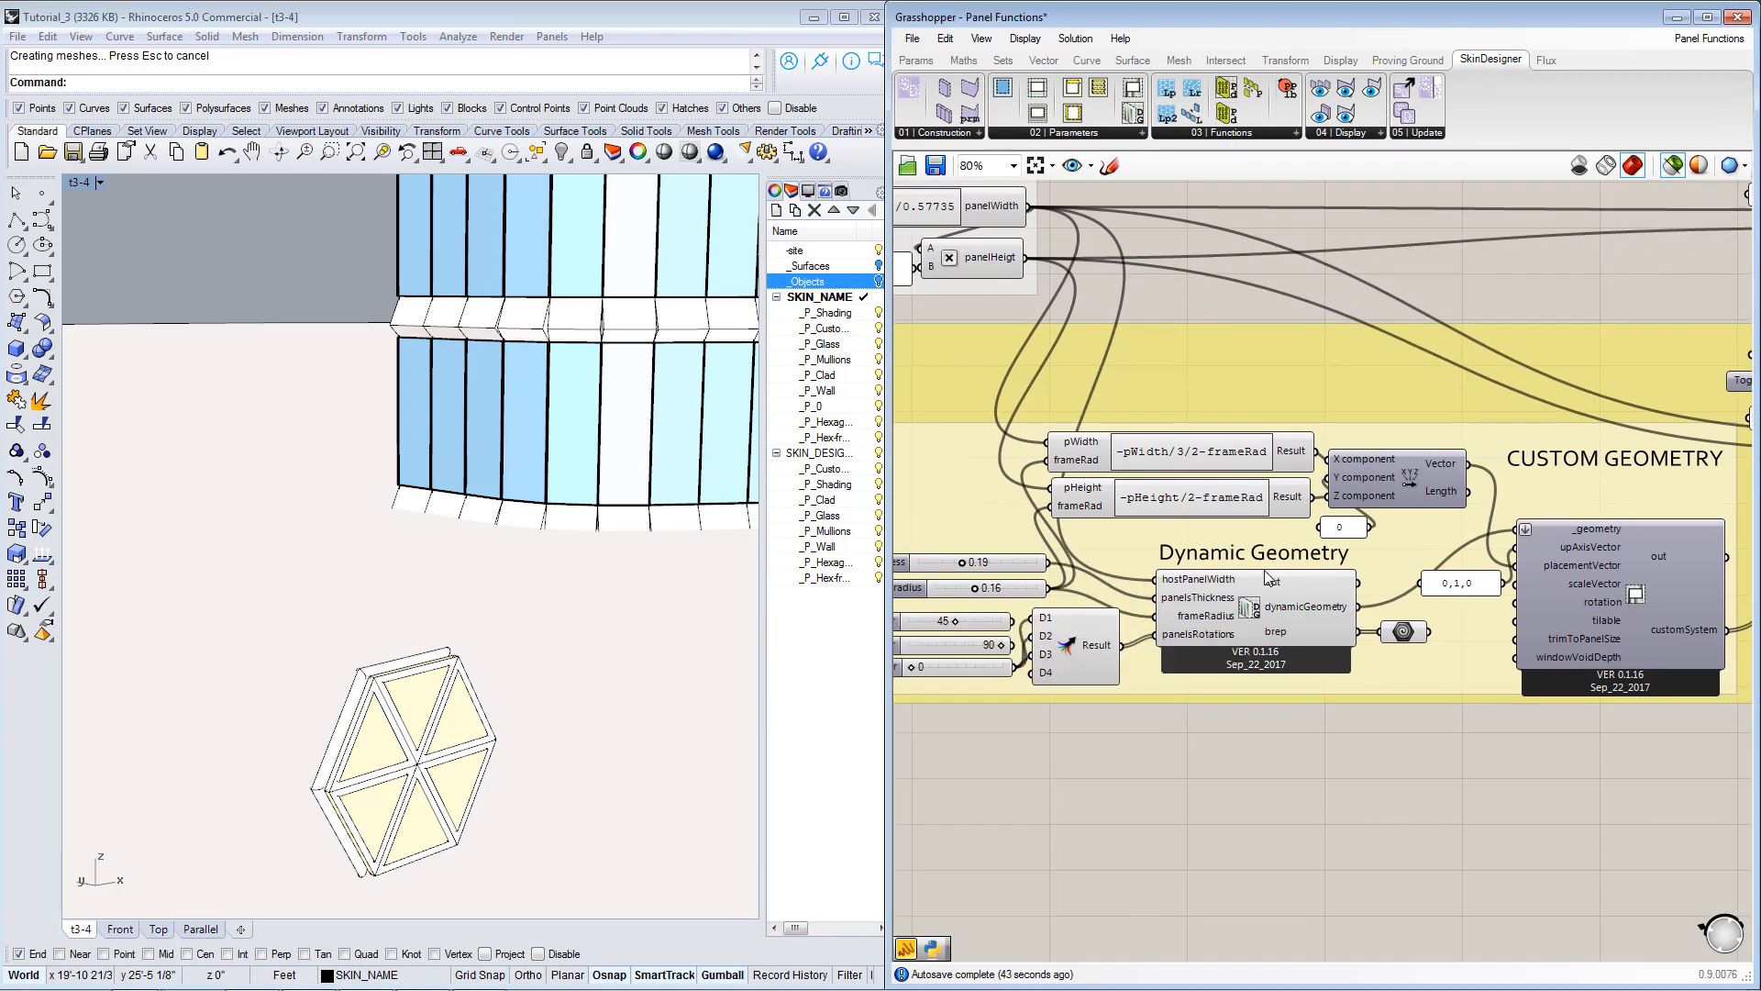
scroll(1265, 606, down, 2)
right_drag(1371, 213, 1443, 311)
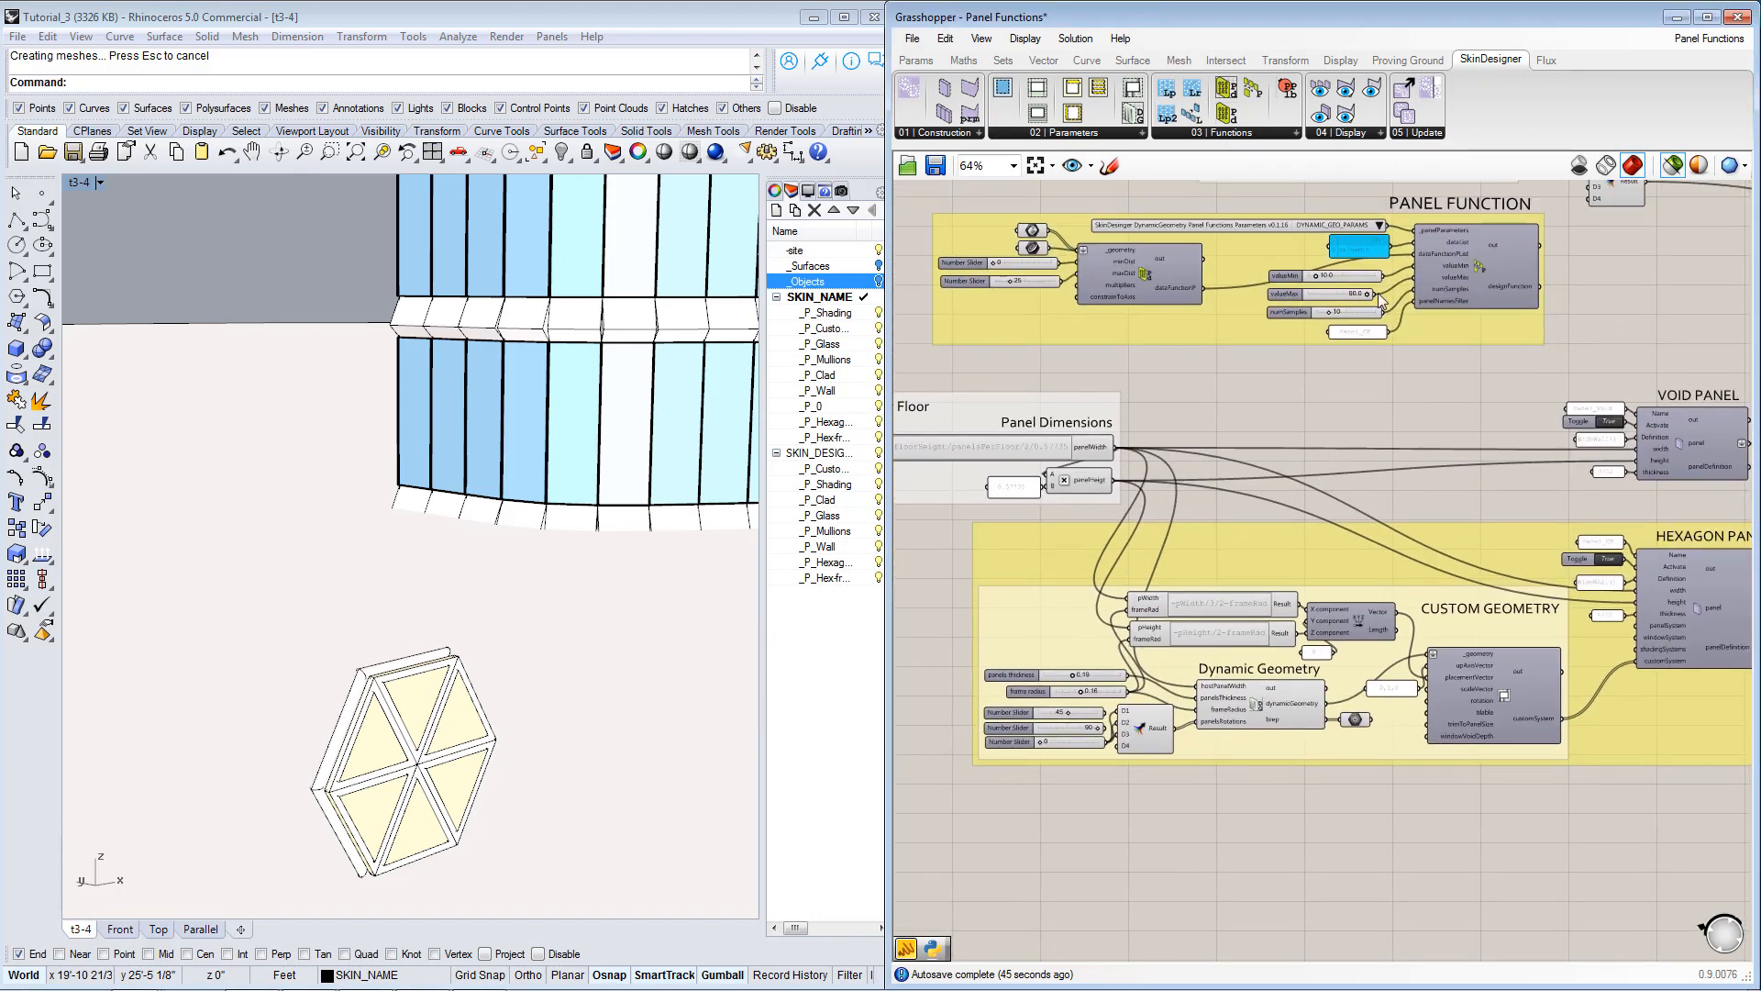
scroll(1352, 541, up, 1)
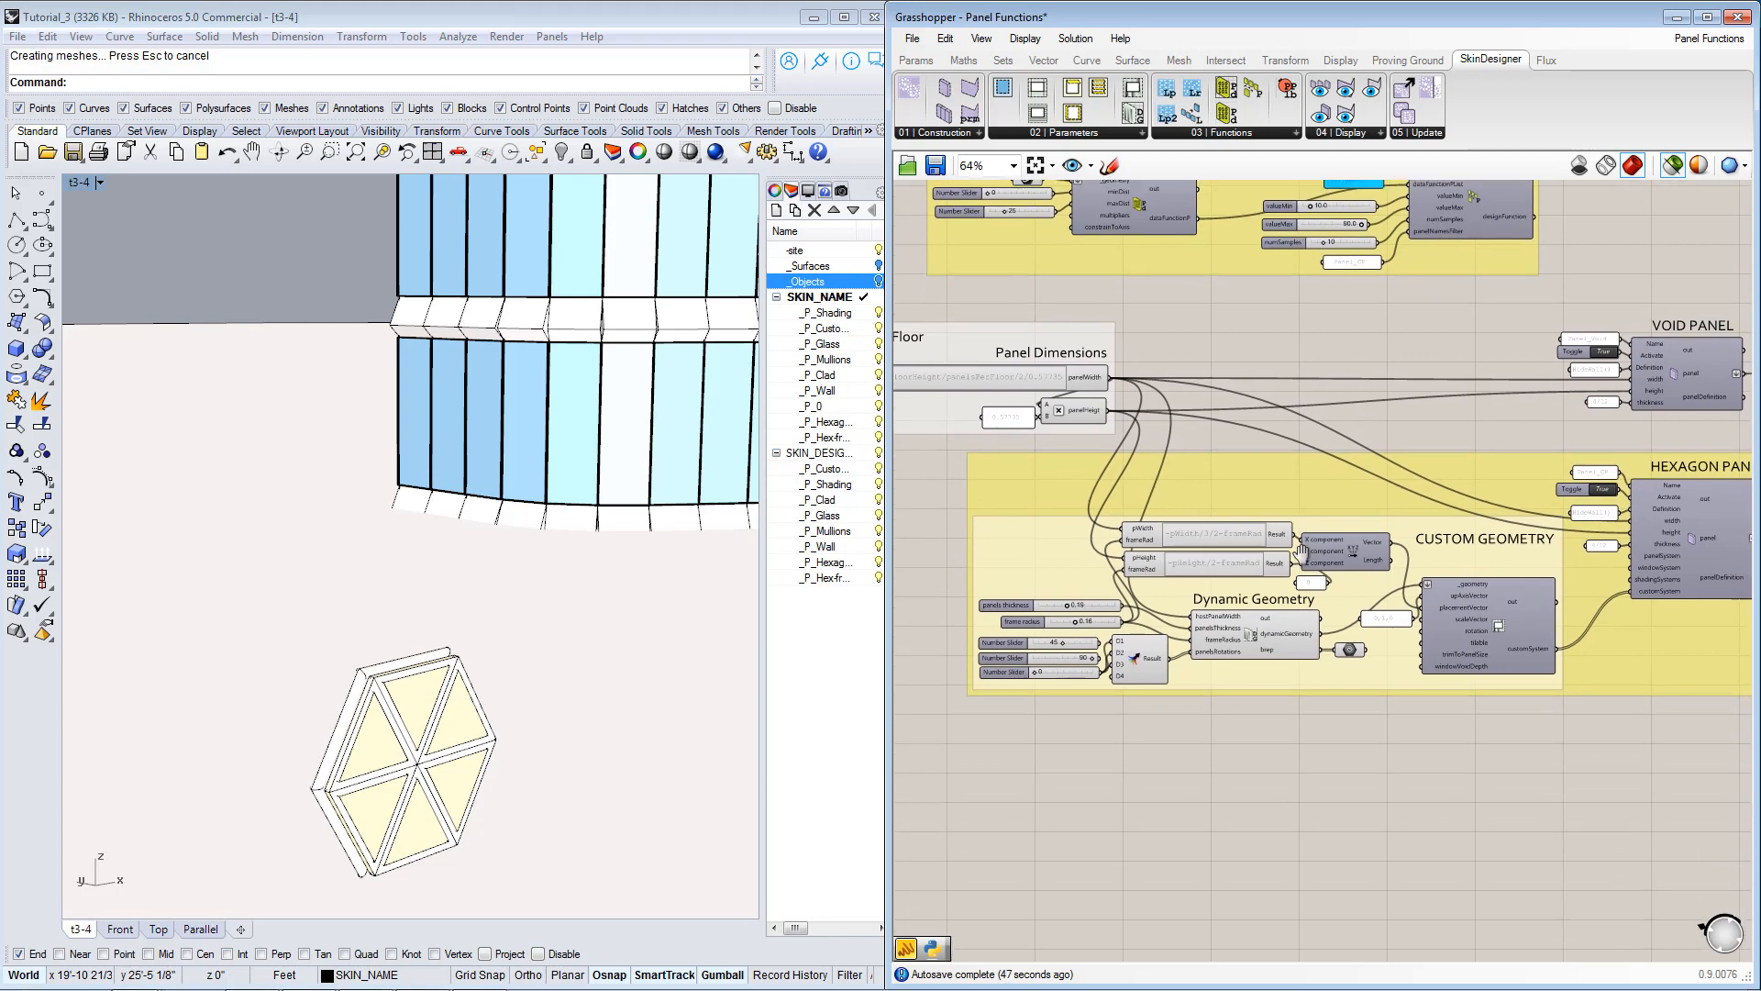
Open the Dynamic Geometry component's Python script, read its triangle-generating code, and close the editor.
click(1251, 636)
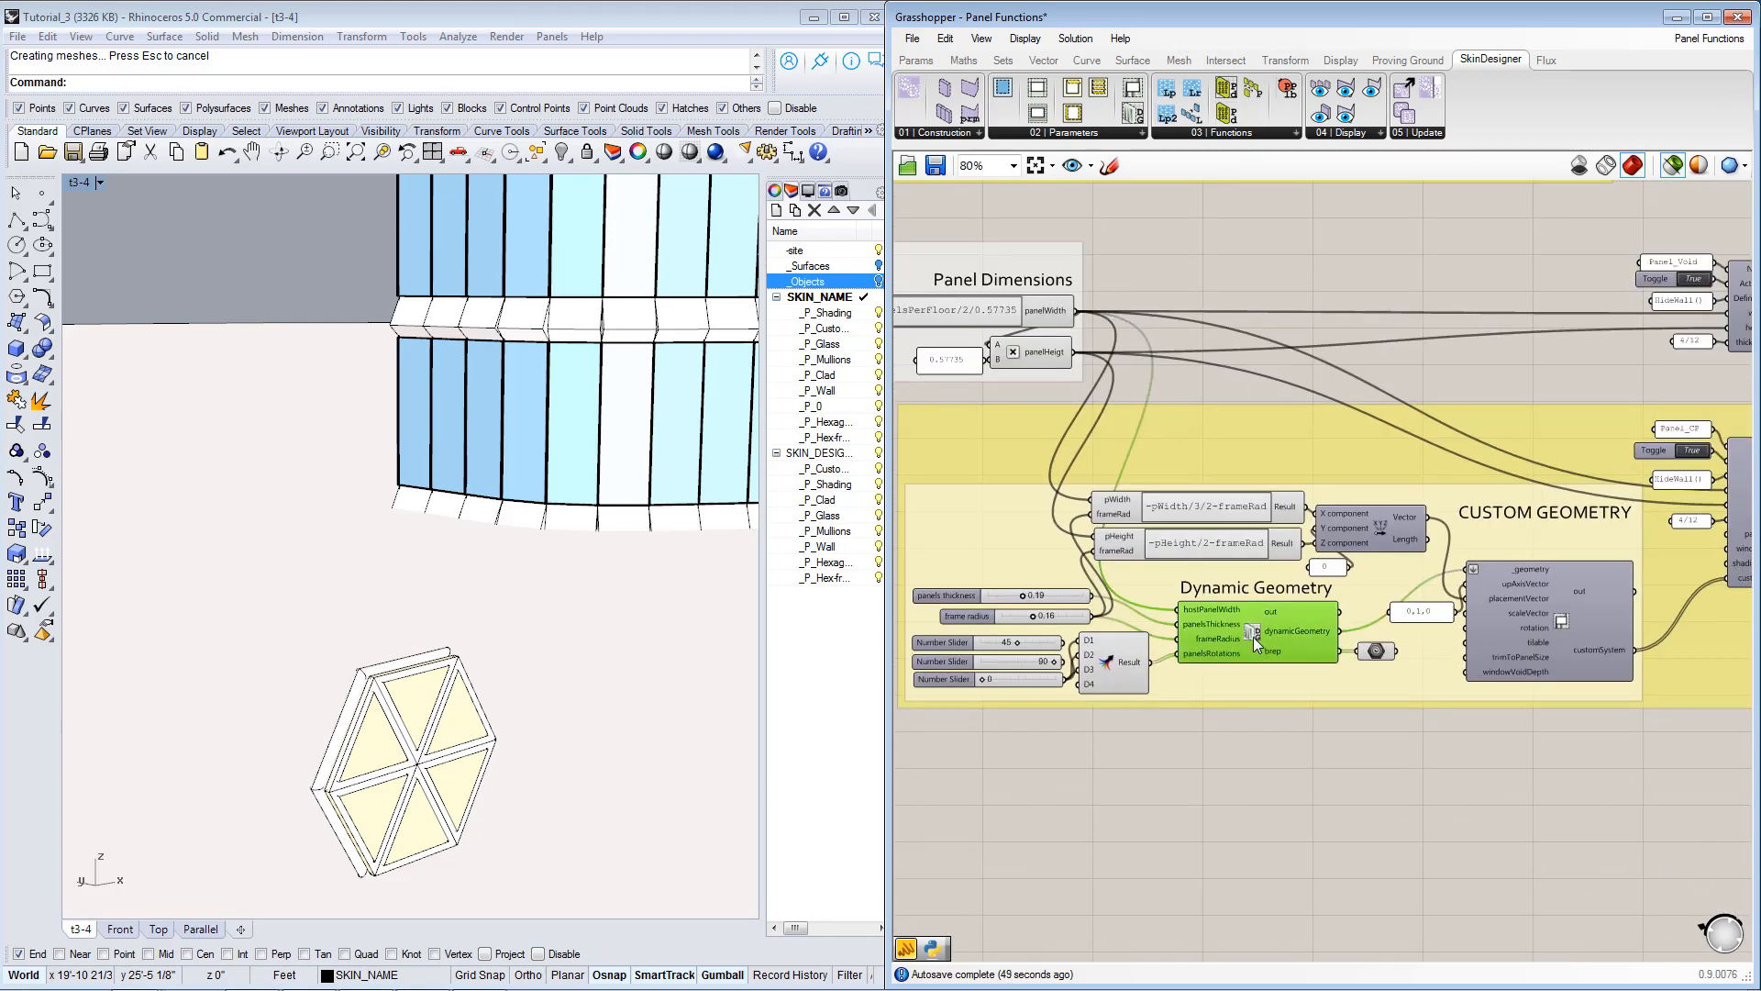
scroll(1284, 581, up, 1)
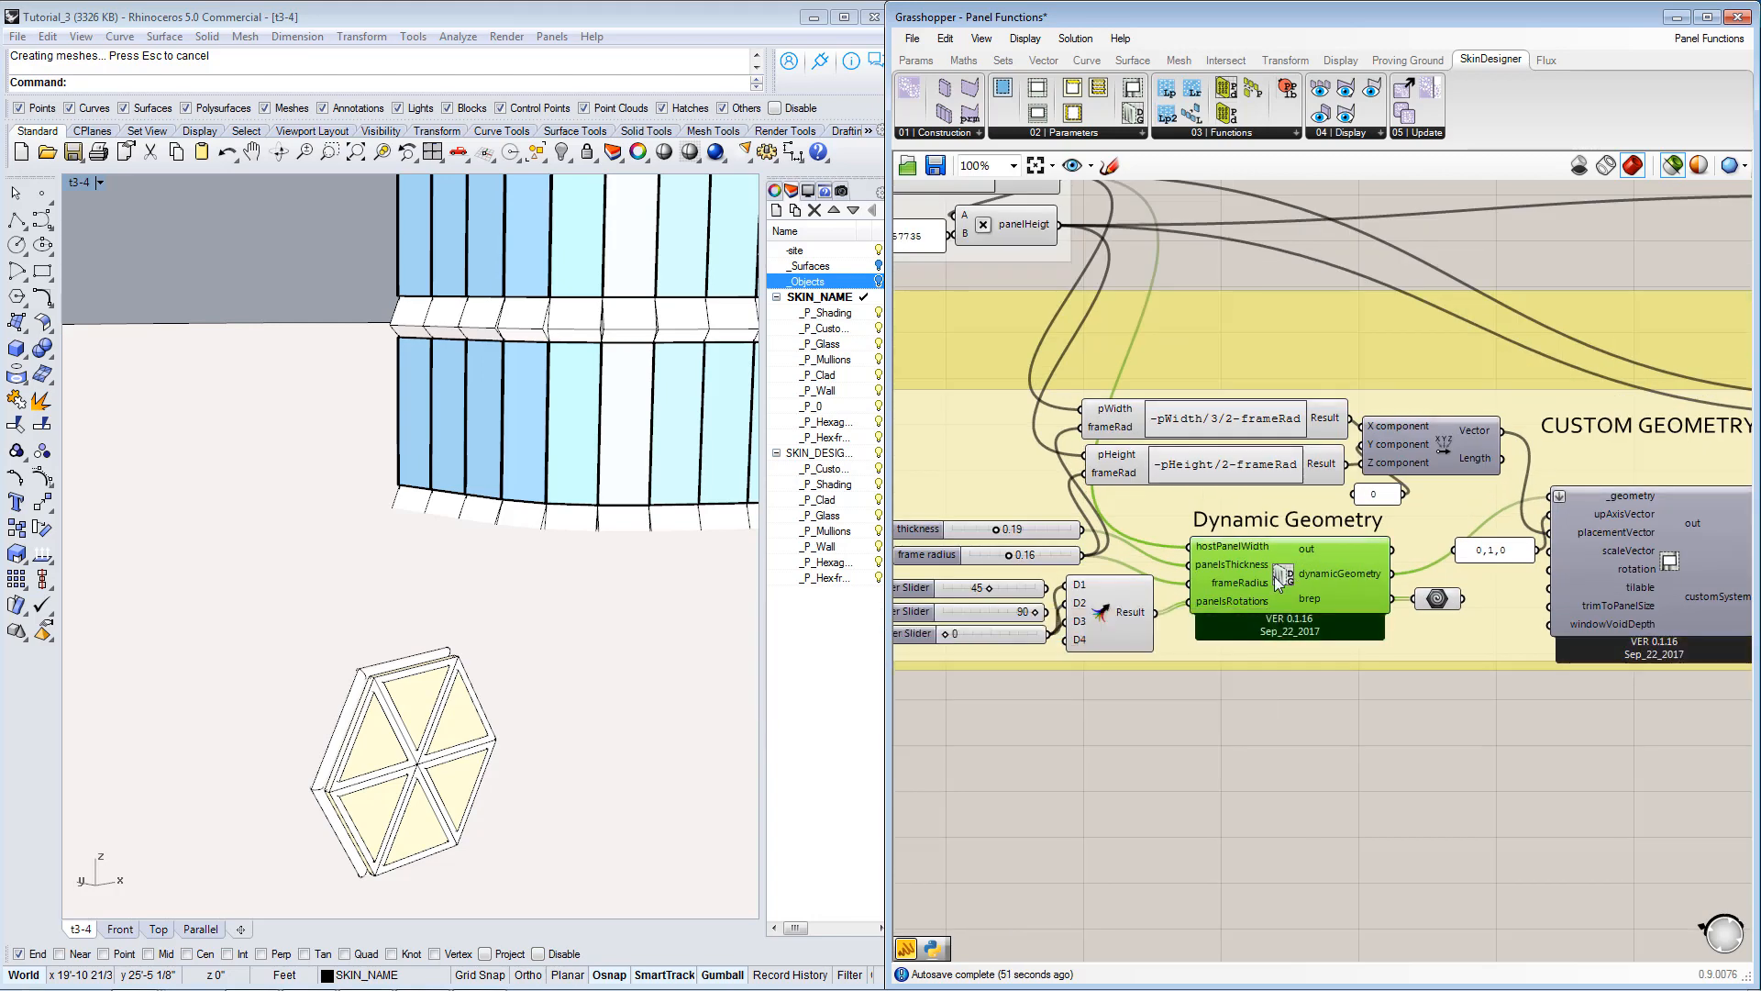
right_drag(1294, 585, 1345, 569)
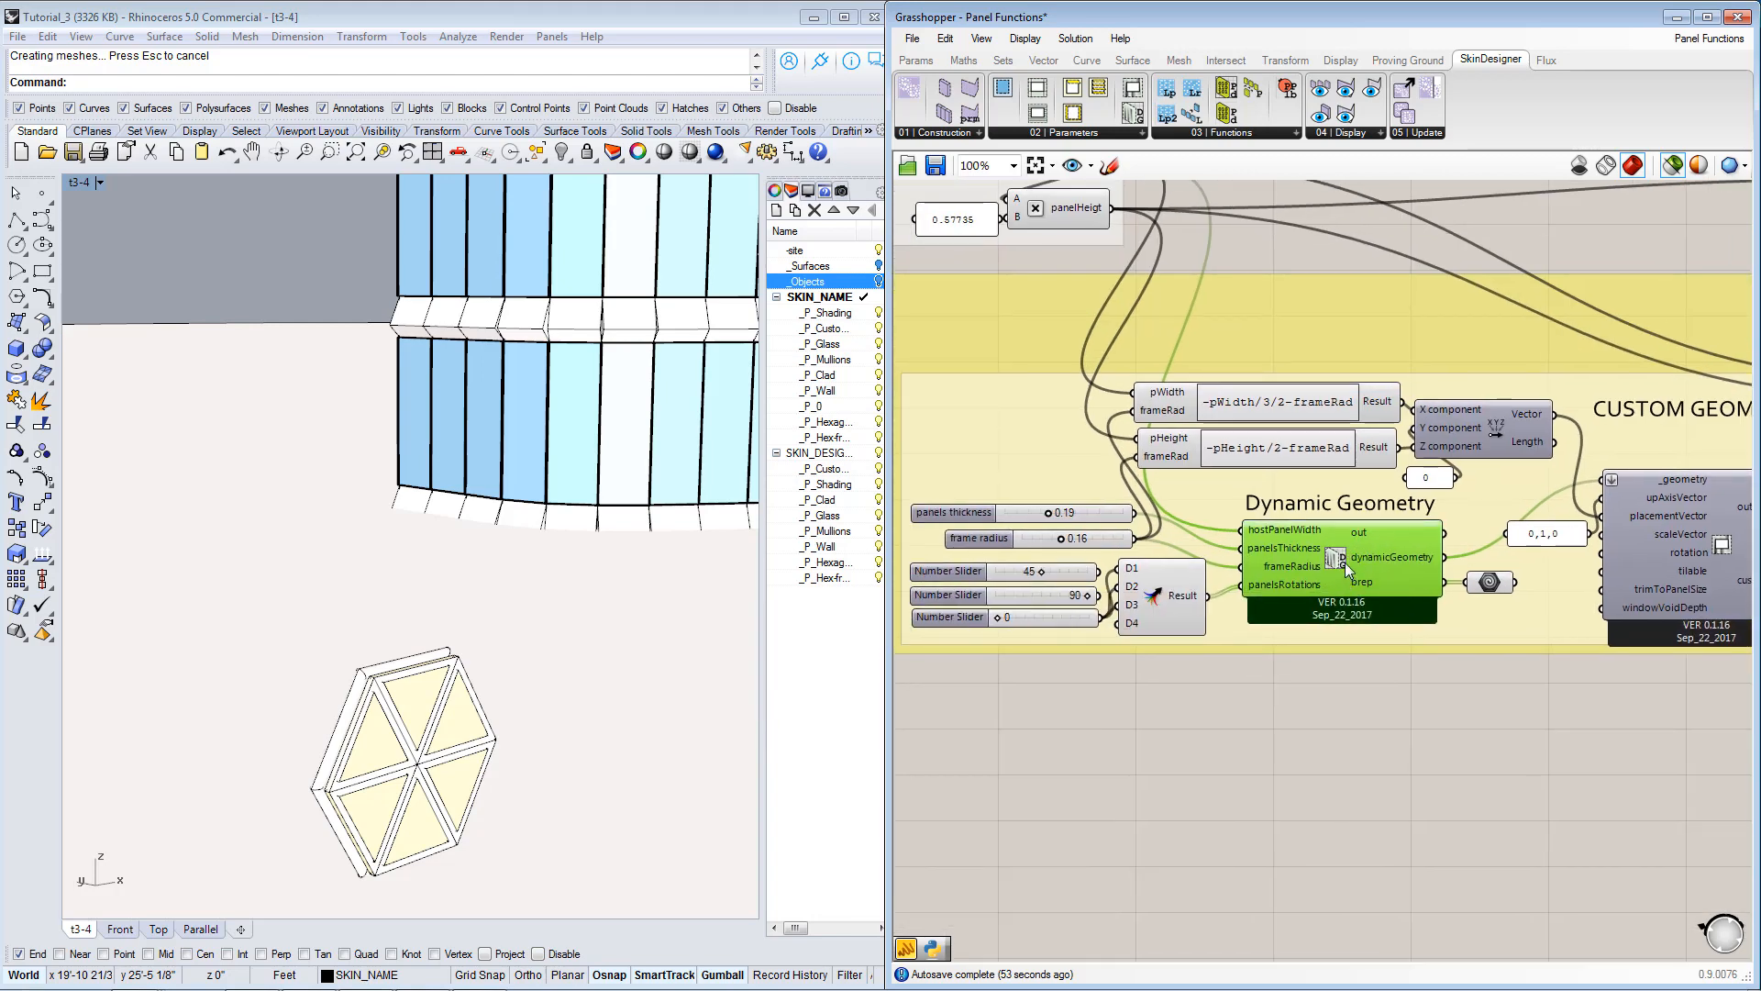
double_click(1344, 564)
scroll(1180, 230, down, 20)
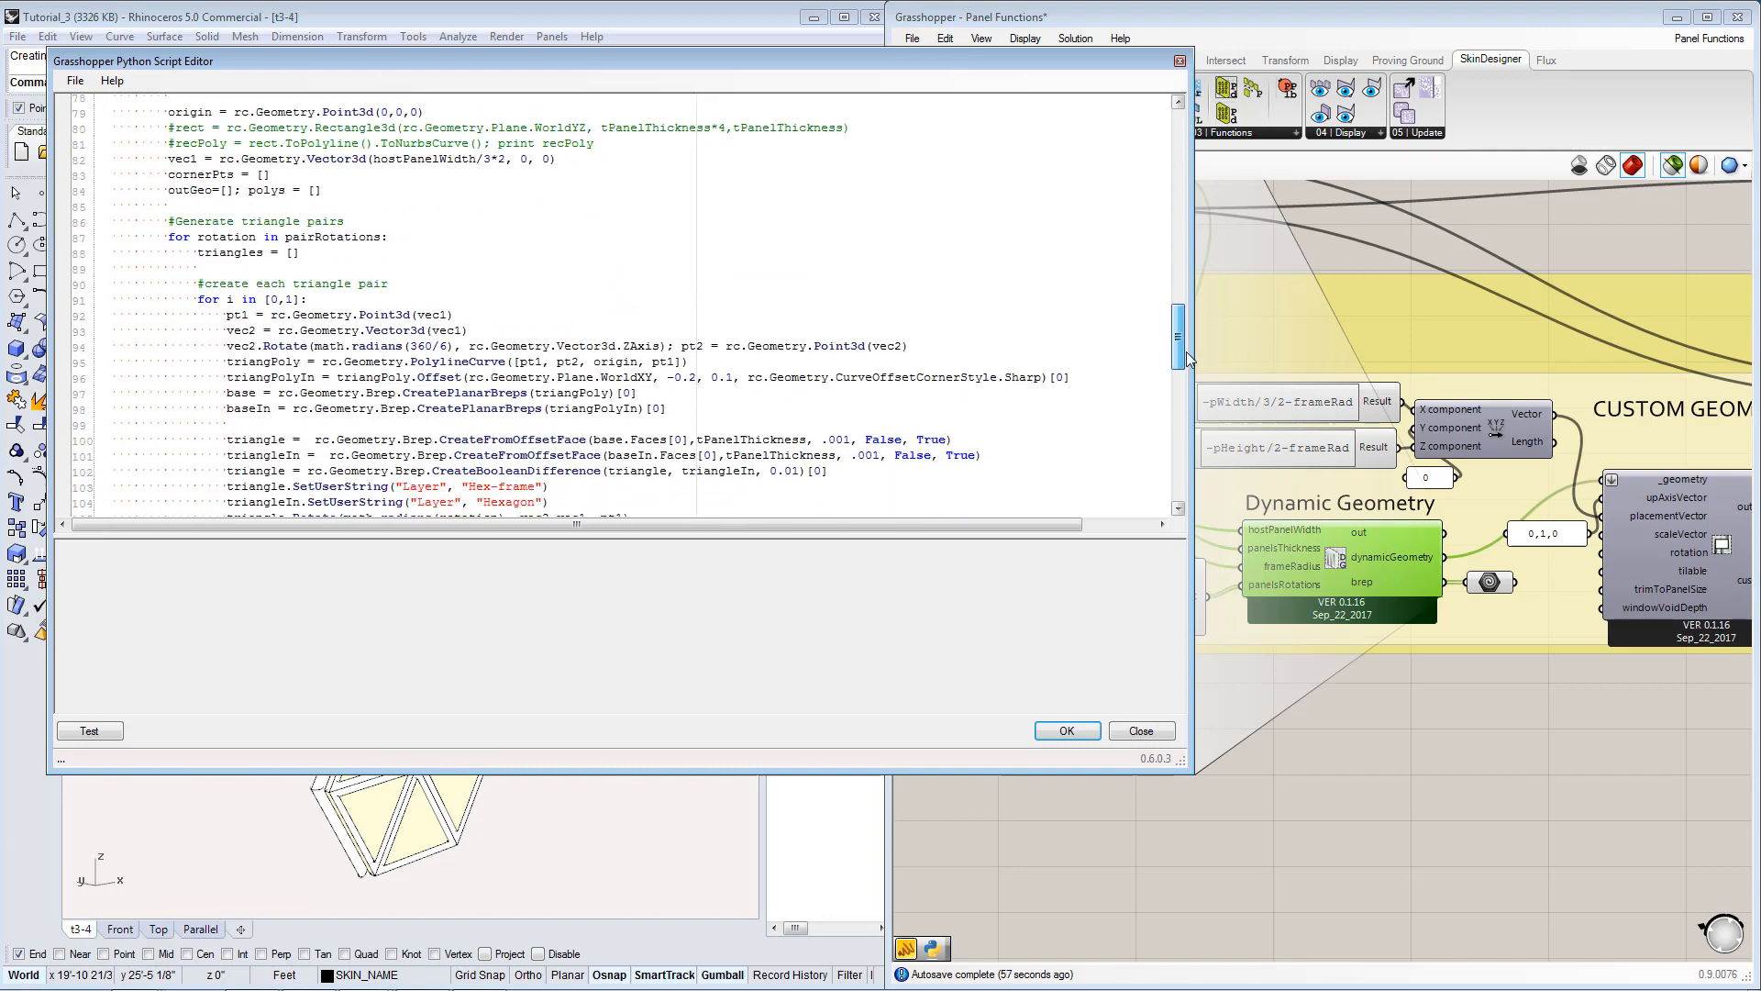
drag(1198, 416, 1215, 383)
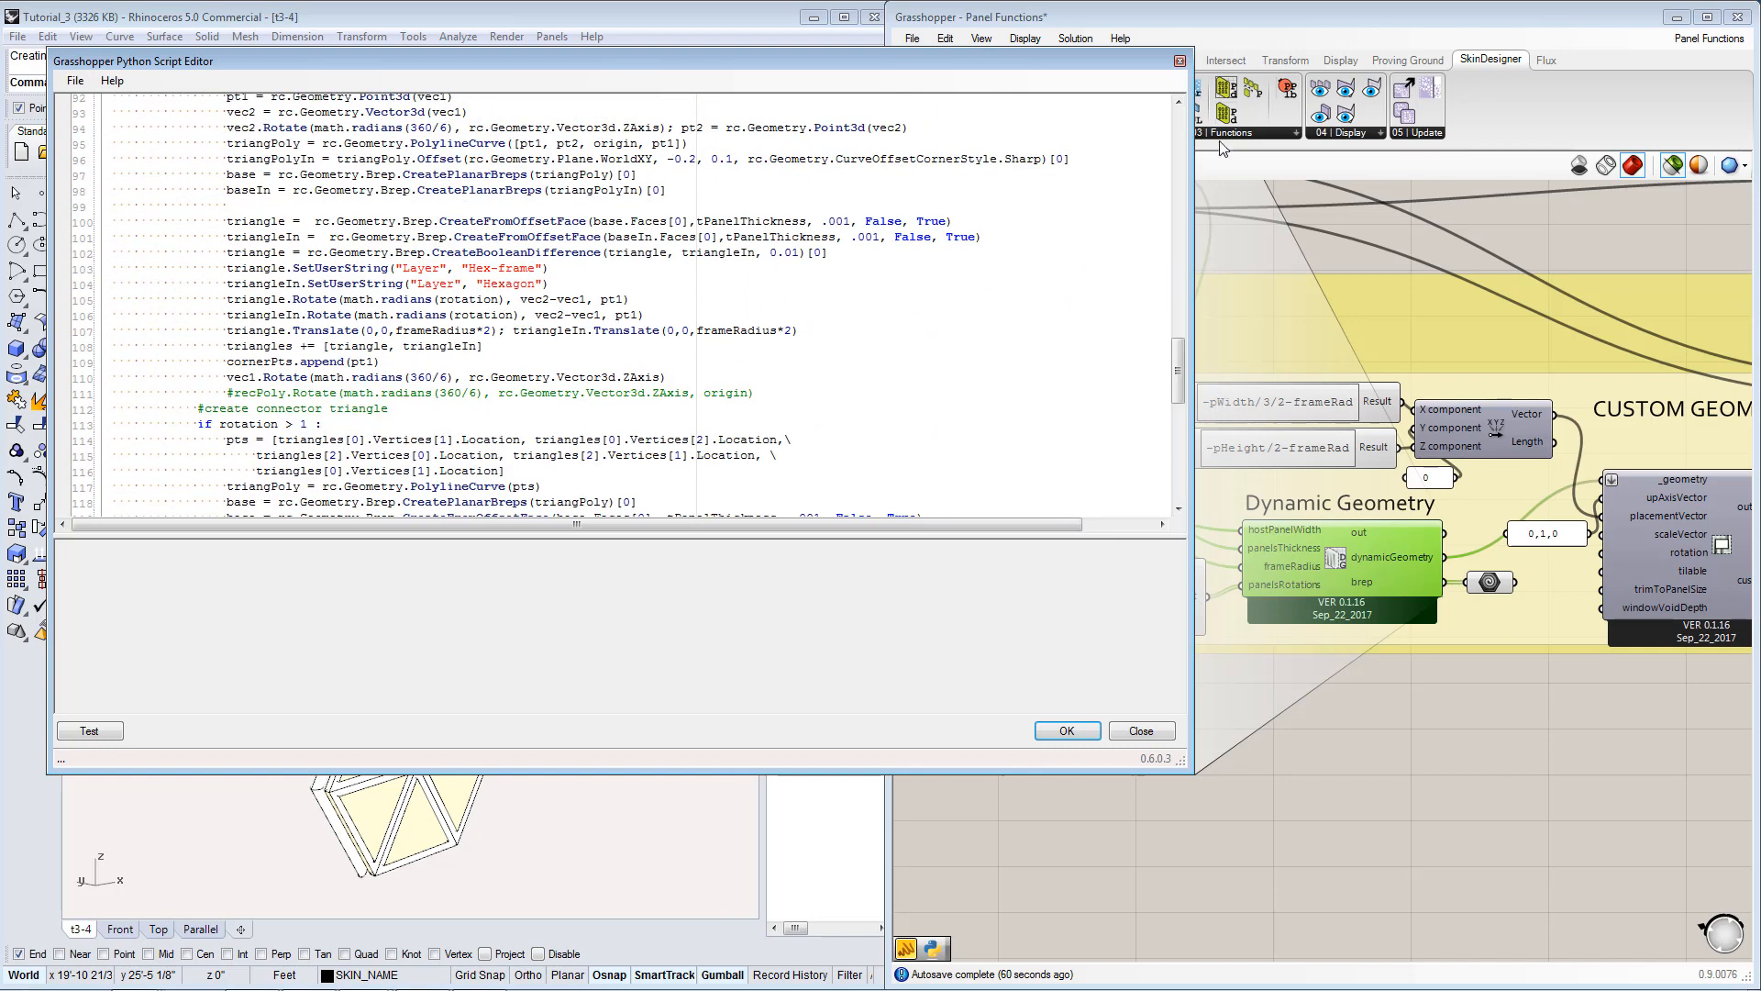
click(1179, 61)
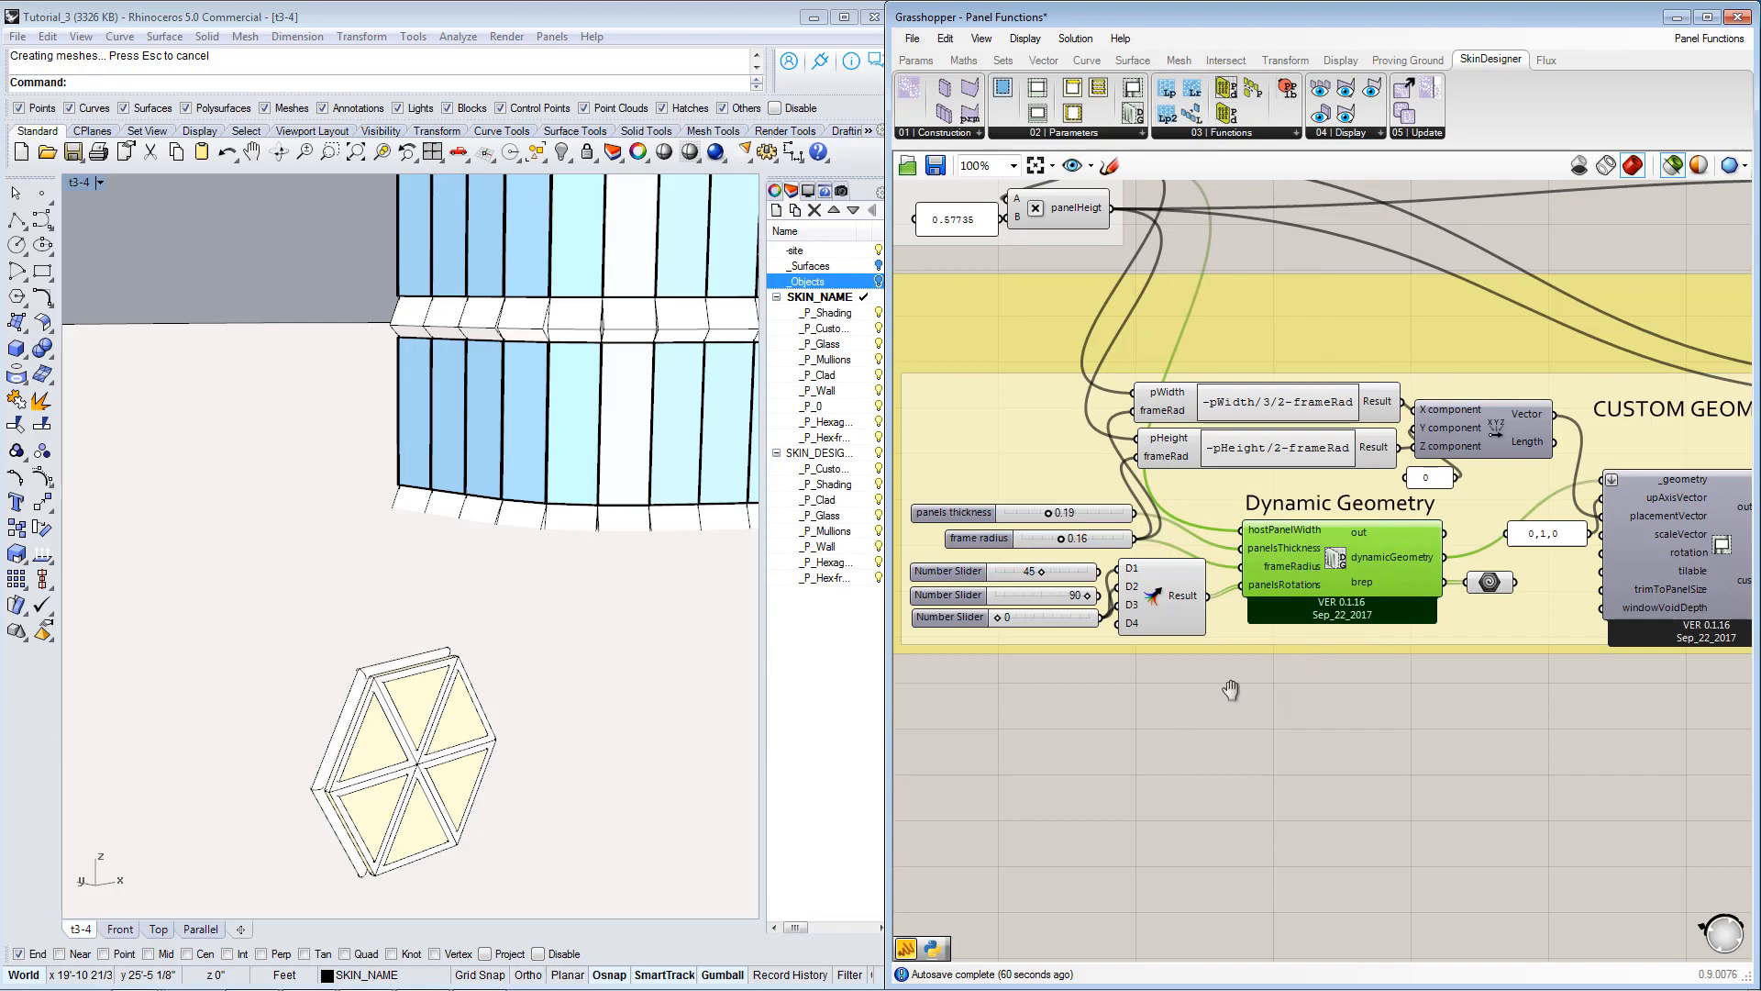
Rewire the panel rotation sliders so that 45 feeds D1, 90 feeds D2 and 0 feeds D3 of the merge component.
scroll(1274, 618, up, 2)
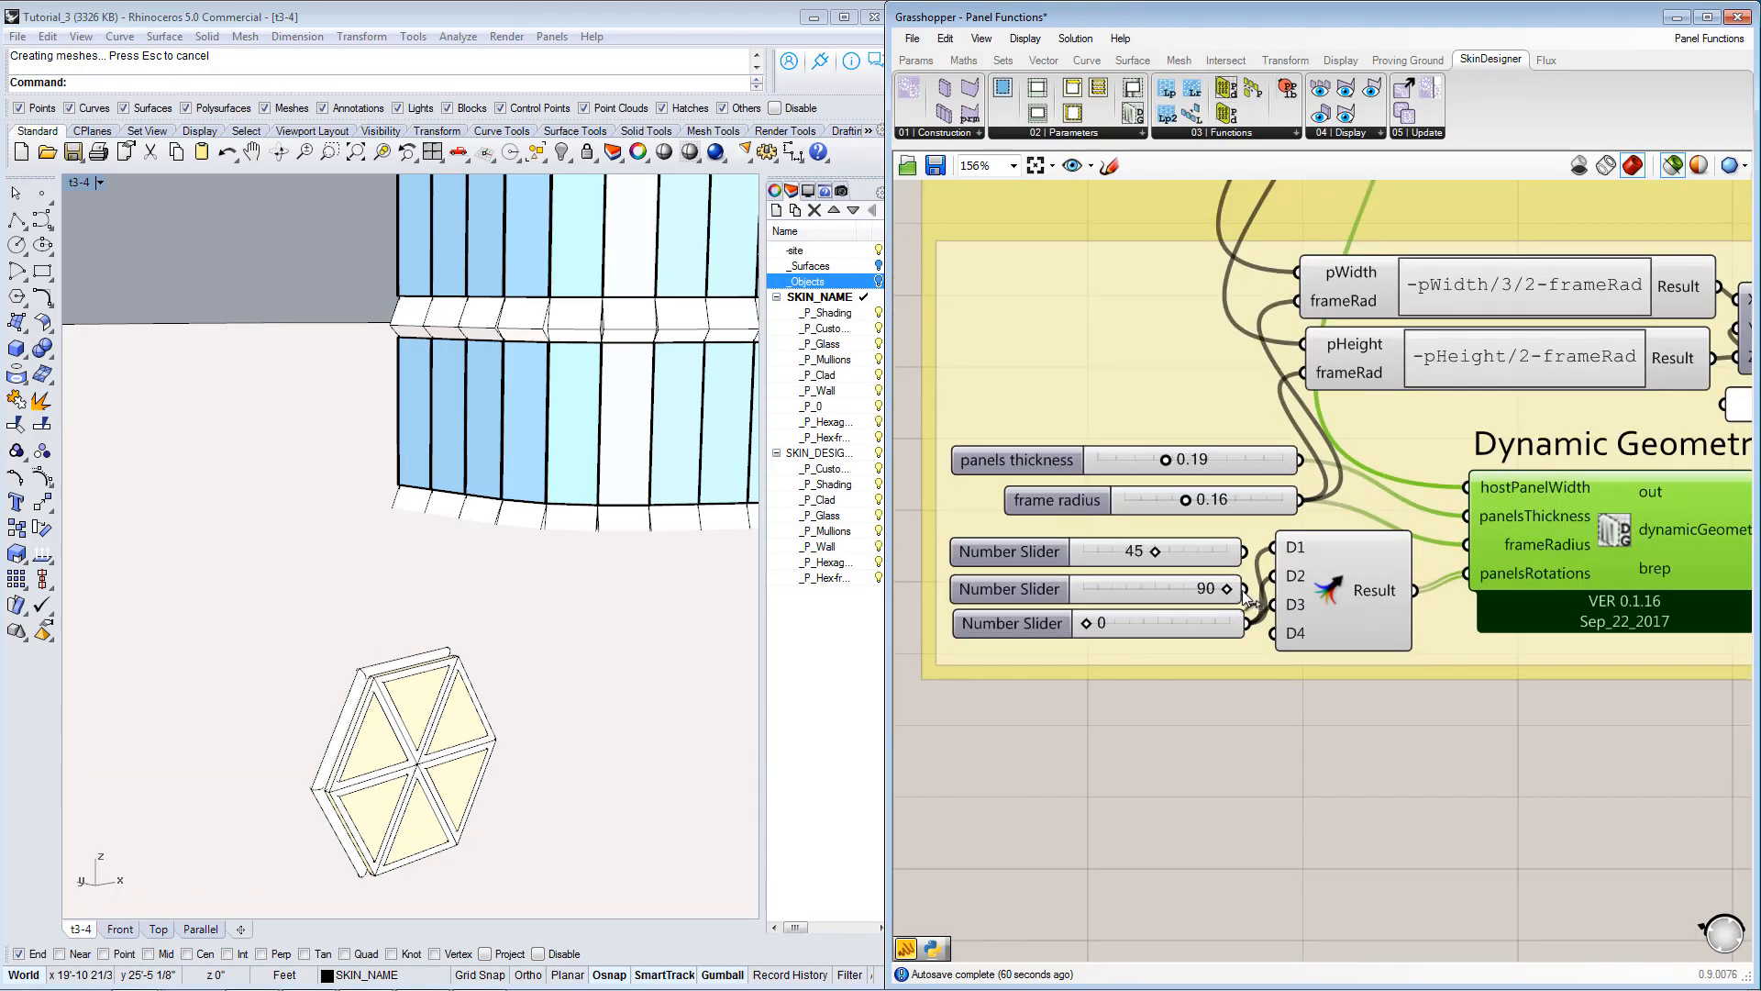
drag(1275, 579, 1276, 554)
right_drag(619, 675, 542, 675)
scroll(541, 675, down, 3)
scroll(369, 512, down, 3)
scroll(236, 557, up, 5)
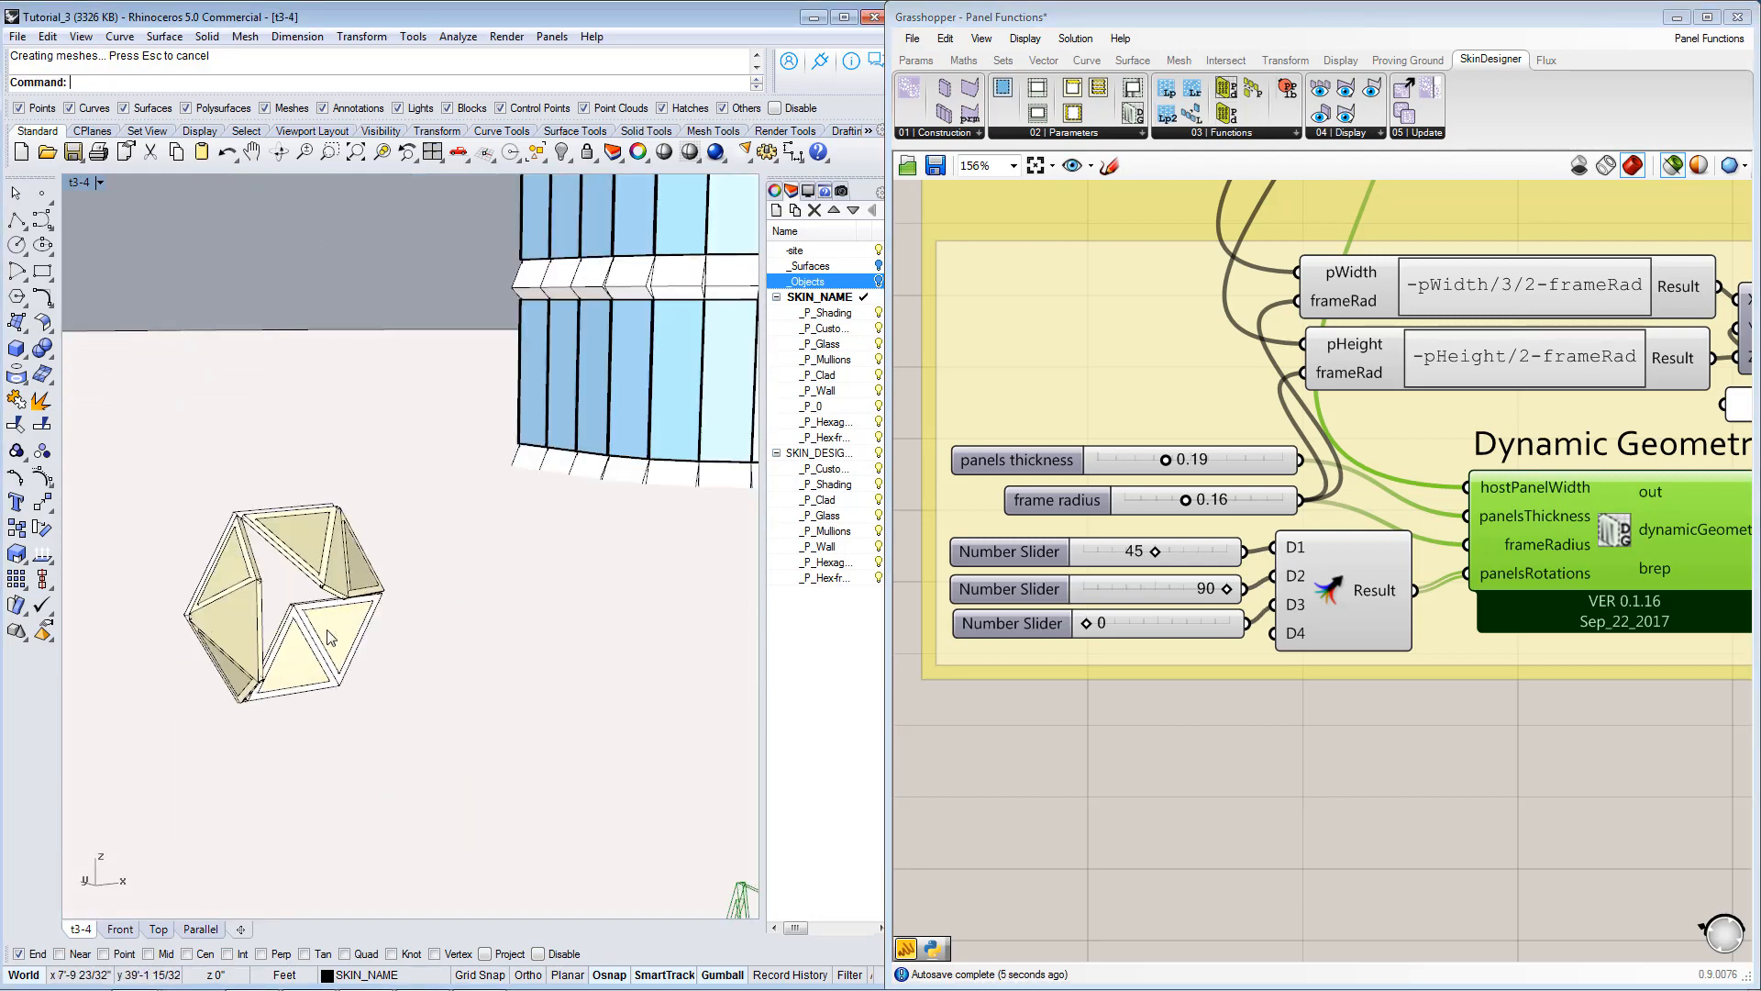
Inspect the hexagon's rotated triangles in Rhino against the three panel rotation slider values.
right_drag(1179, 602, 1221, 604)
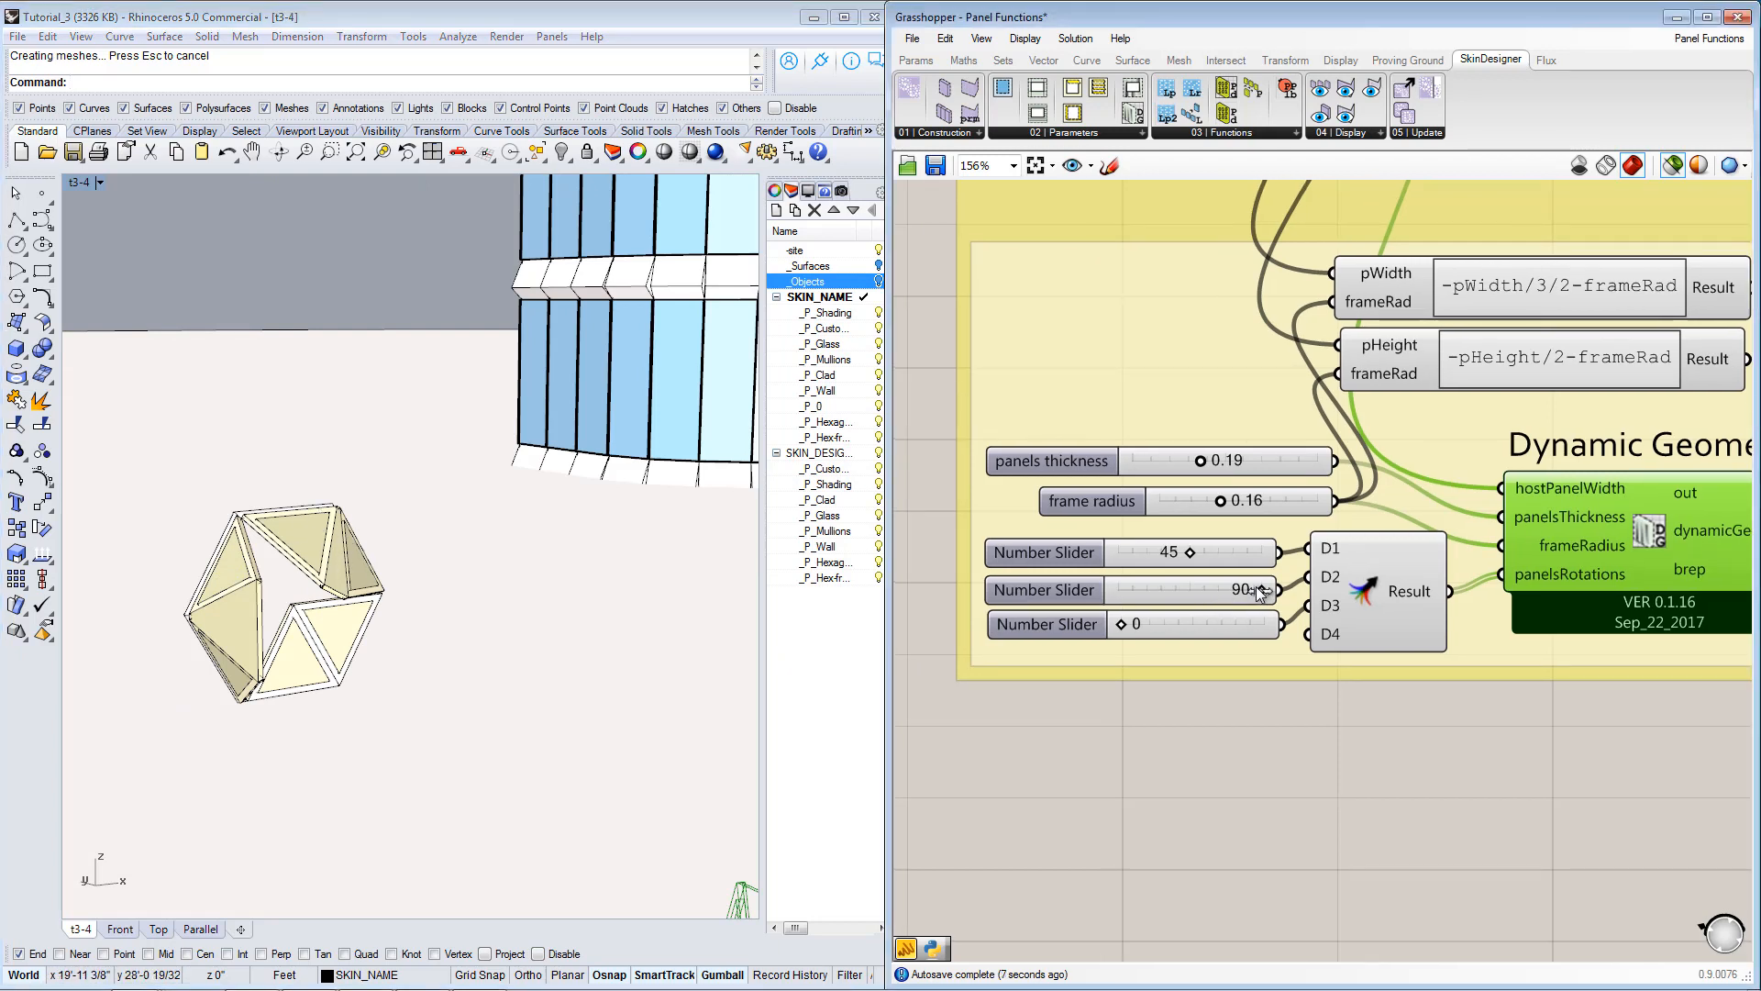
mouse_move(1262, 591)
mouse_down()
mouse_move(1176, 607)
mouse_move(1296, 592)
mouse_up()
right_drag(523, 582, 454, 583)
scroll(492, 588, down, 4)
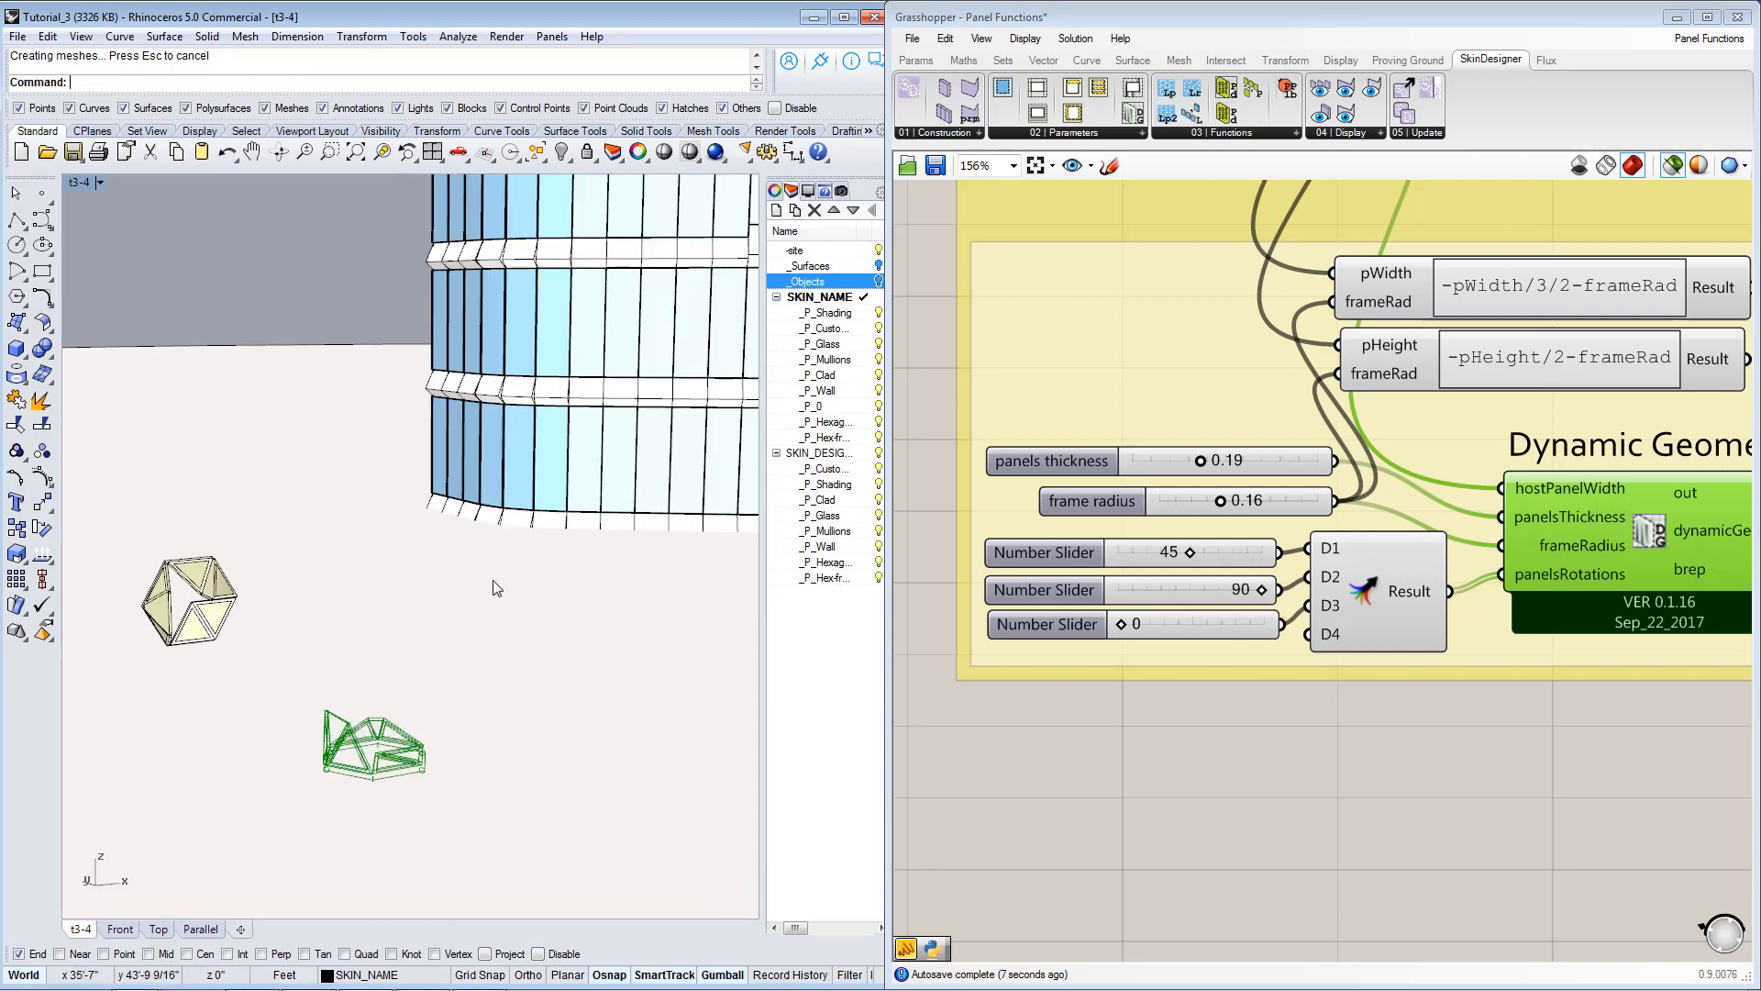
scroll(433, 598, down, 4)
scroll(250, 609, up, 9)
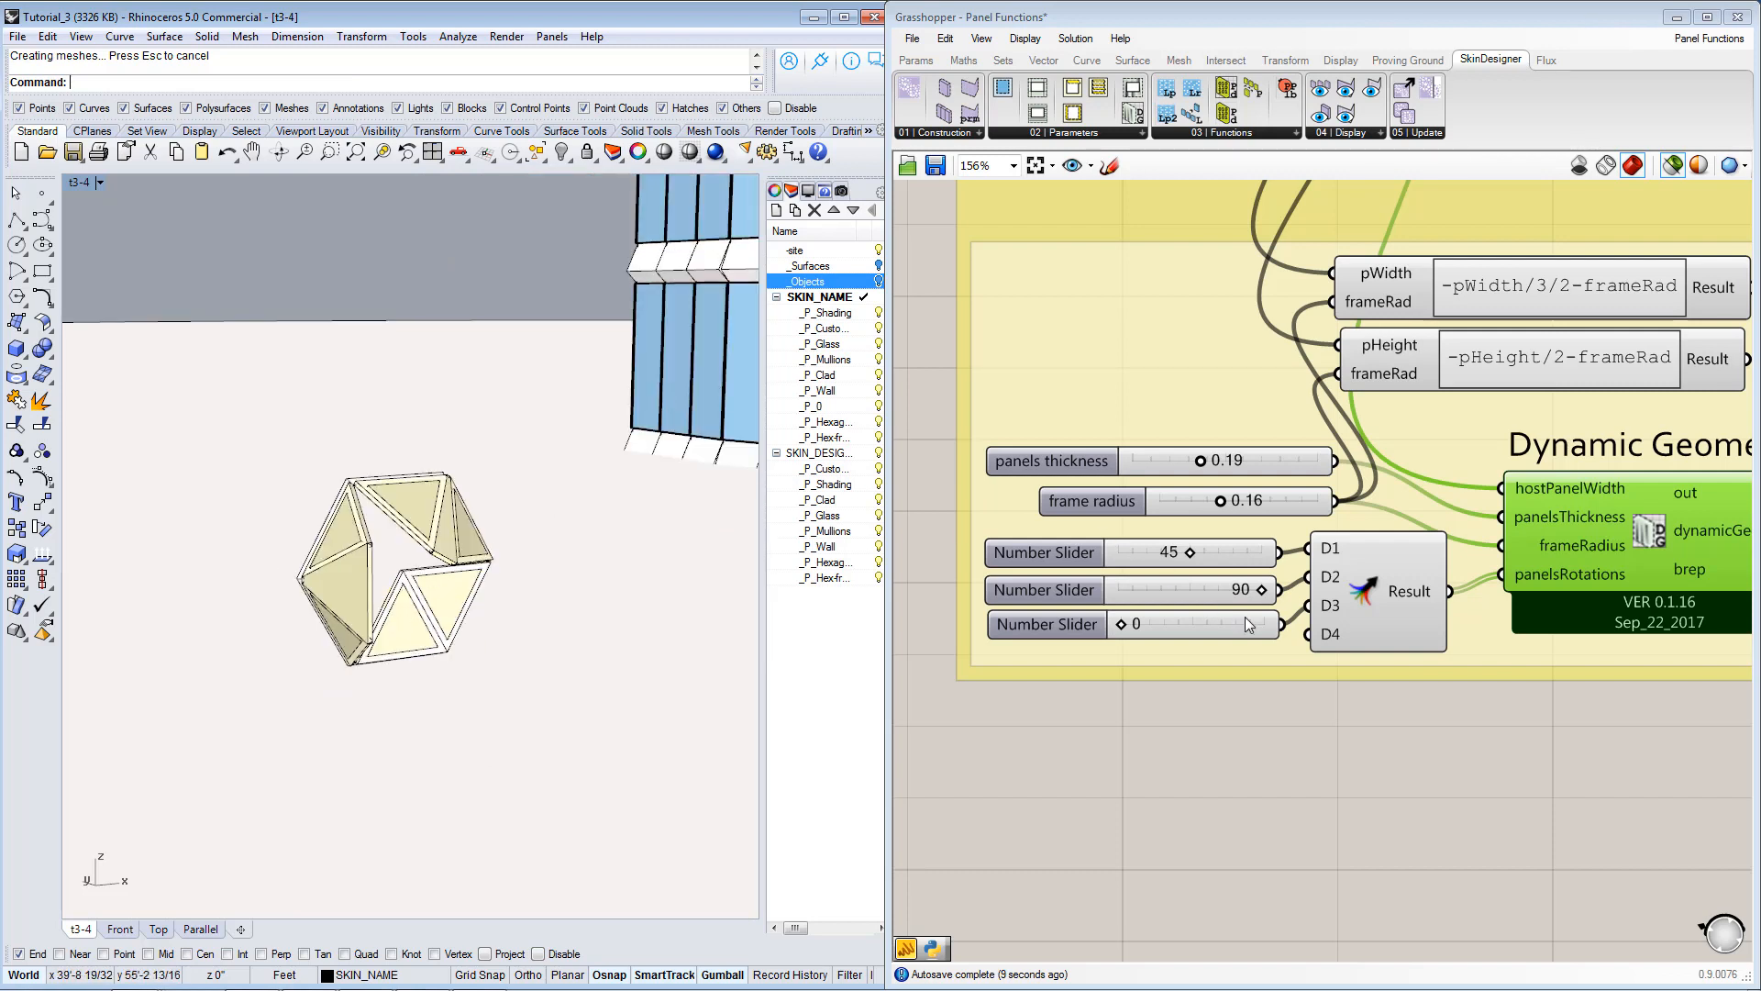
Read the descriptions of the Dynamic Geometry component's panelsRotations and frameRadius inputs and compare them with the hexagon.
right_drag(1623, 539, 1371, 584)
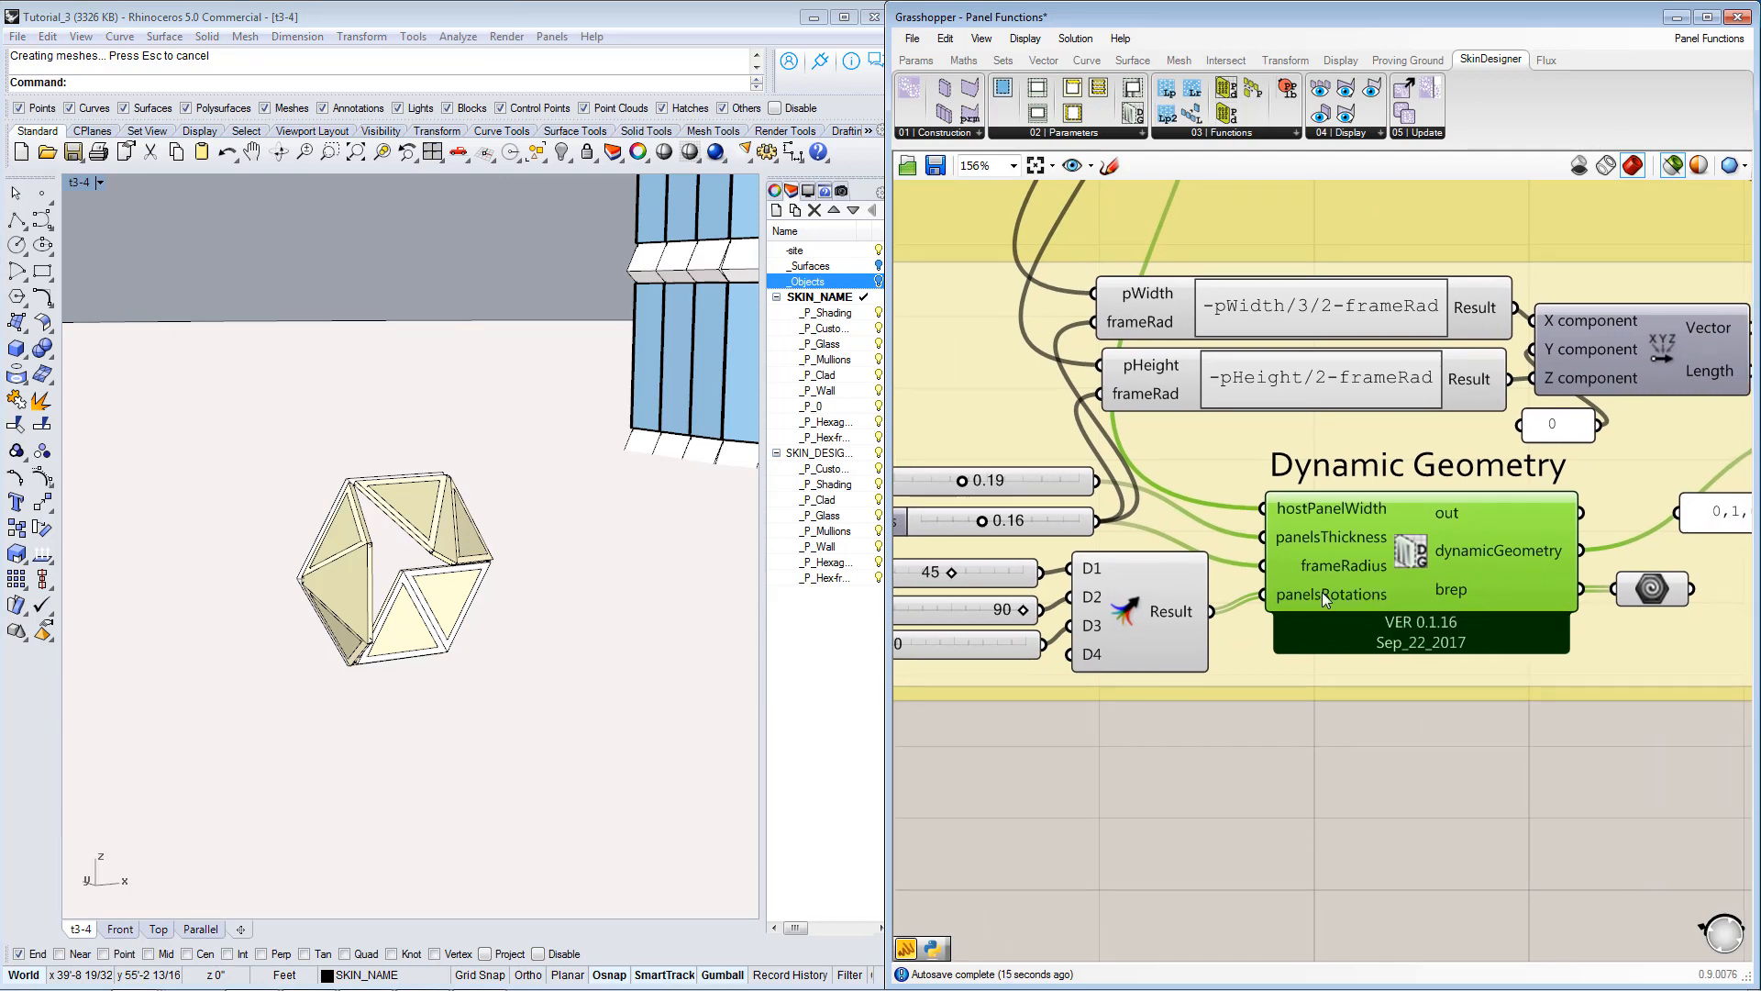
mouse_move(1341, 602)
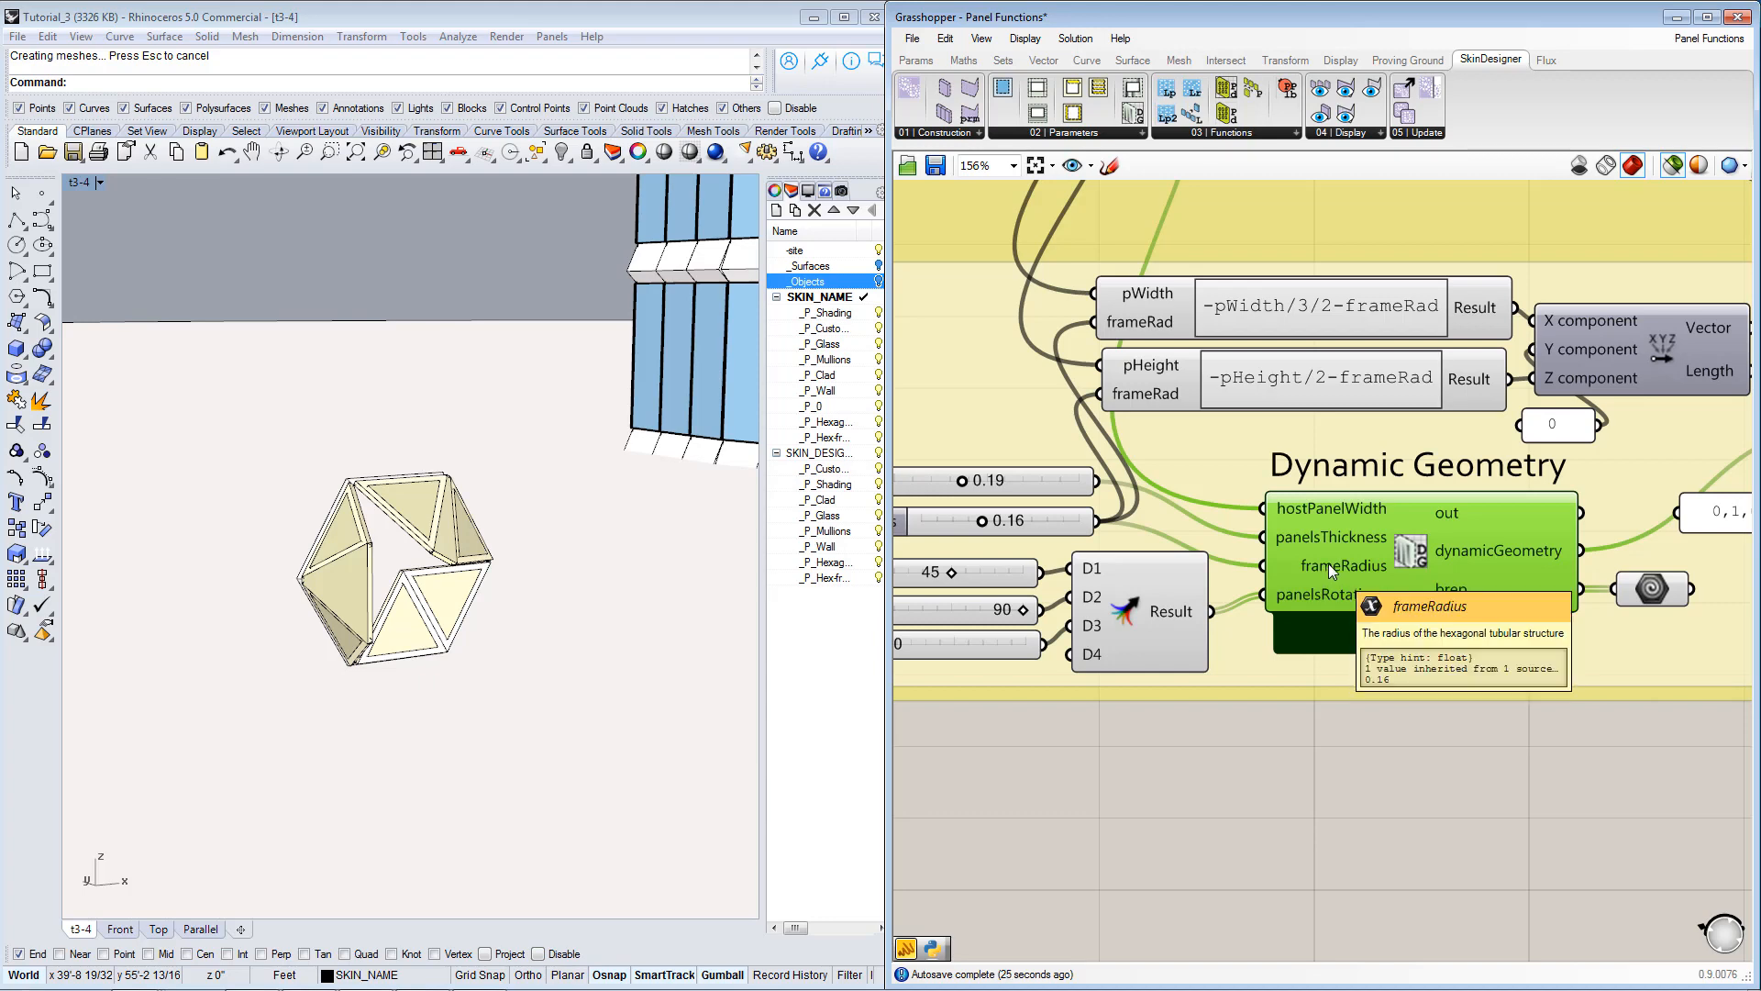
right_drag(1328, 563, 1325, 663)
scroll(1352, 598, down, 1)
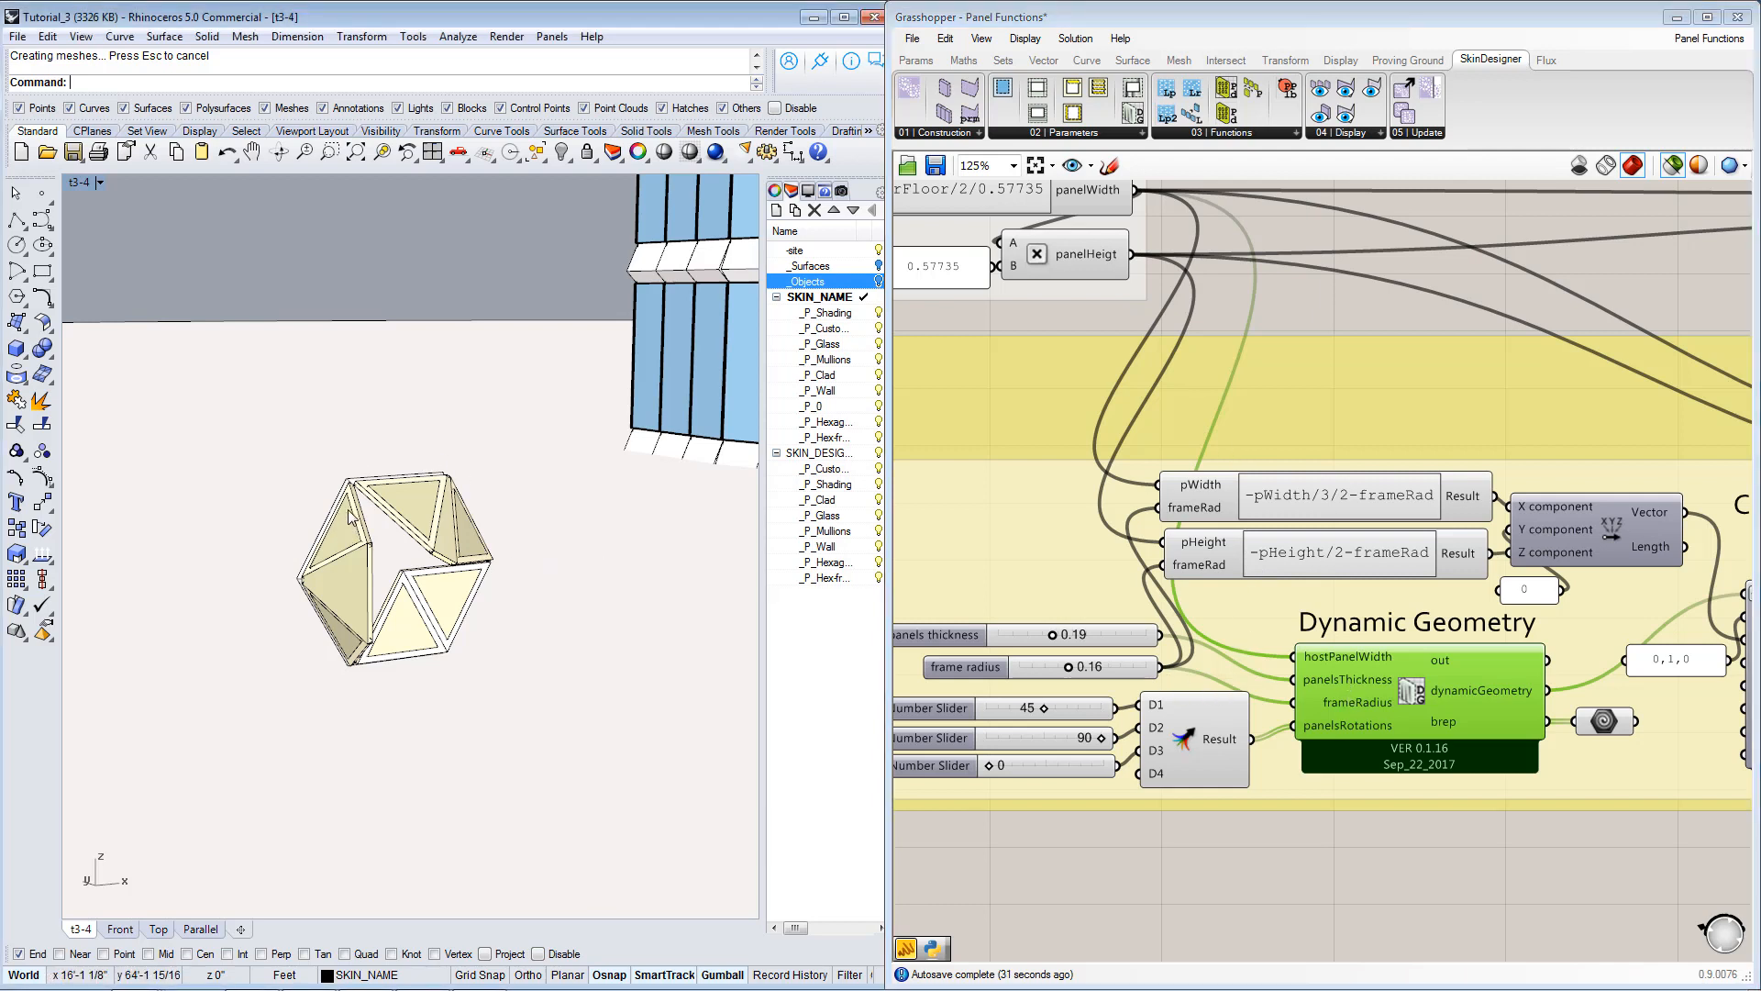
right_drag(1301, 731, 1372, 723)
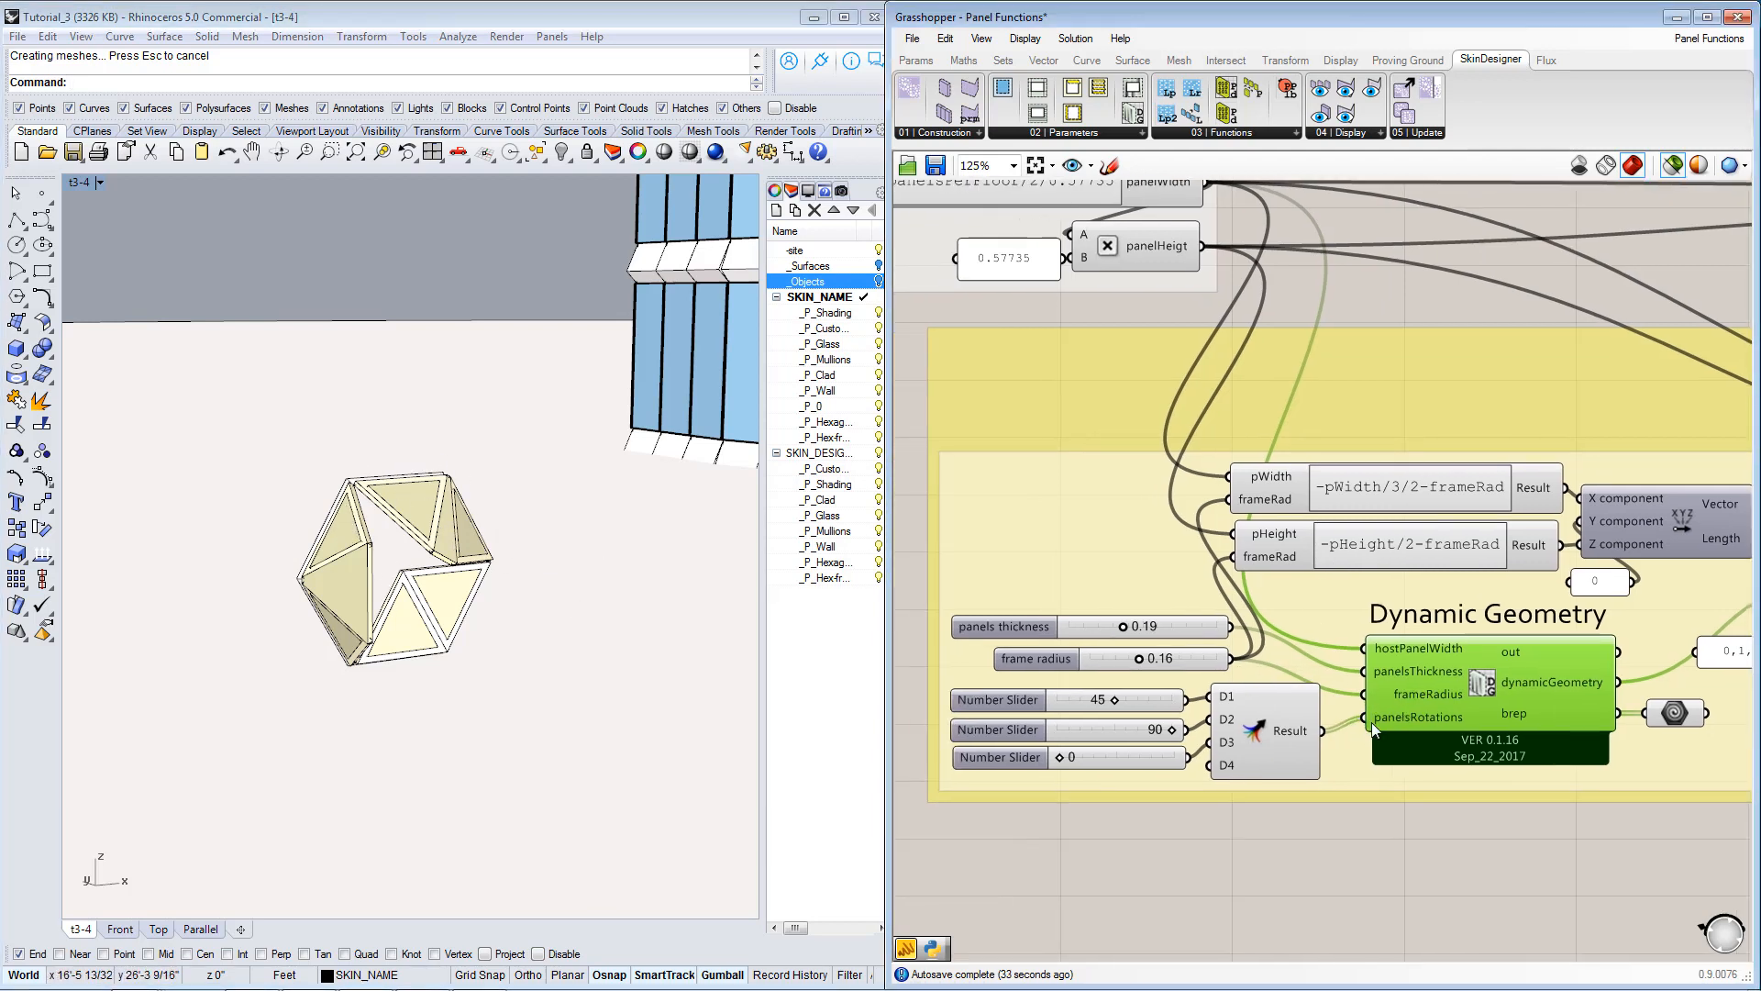
scroll(1532, 685, down, 1)
scroll(1486, 730, down, 1)
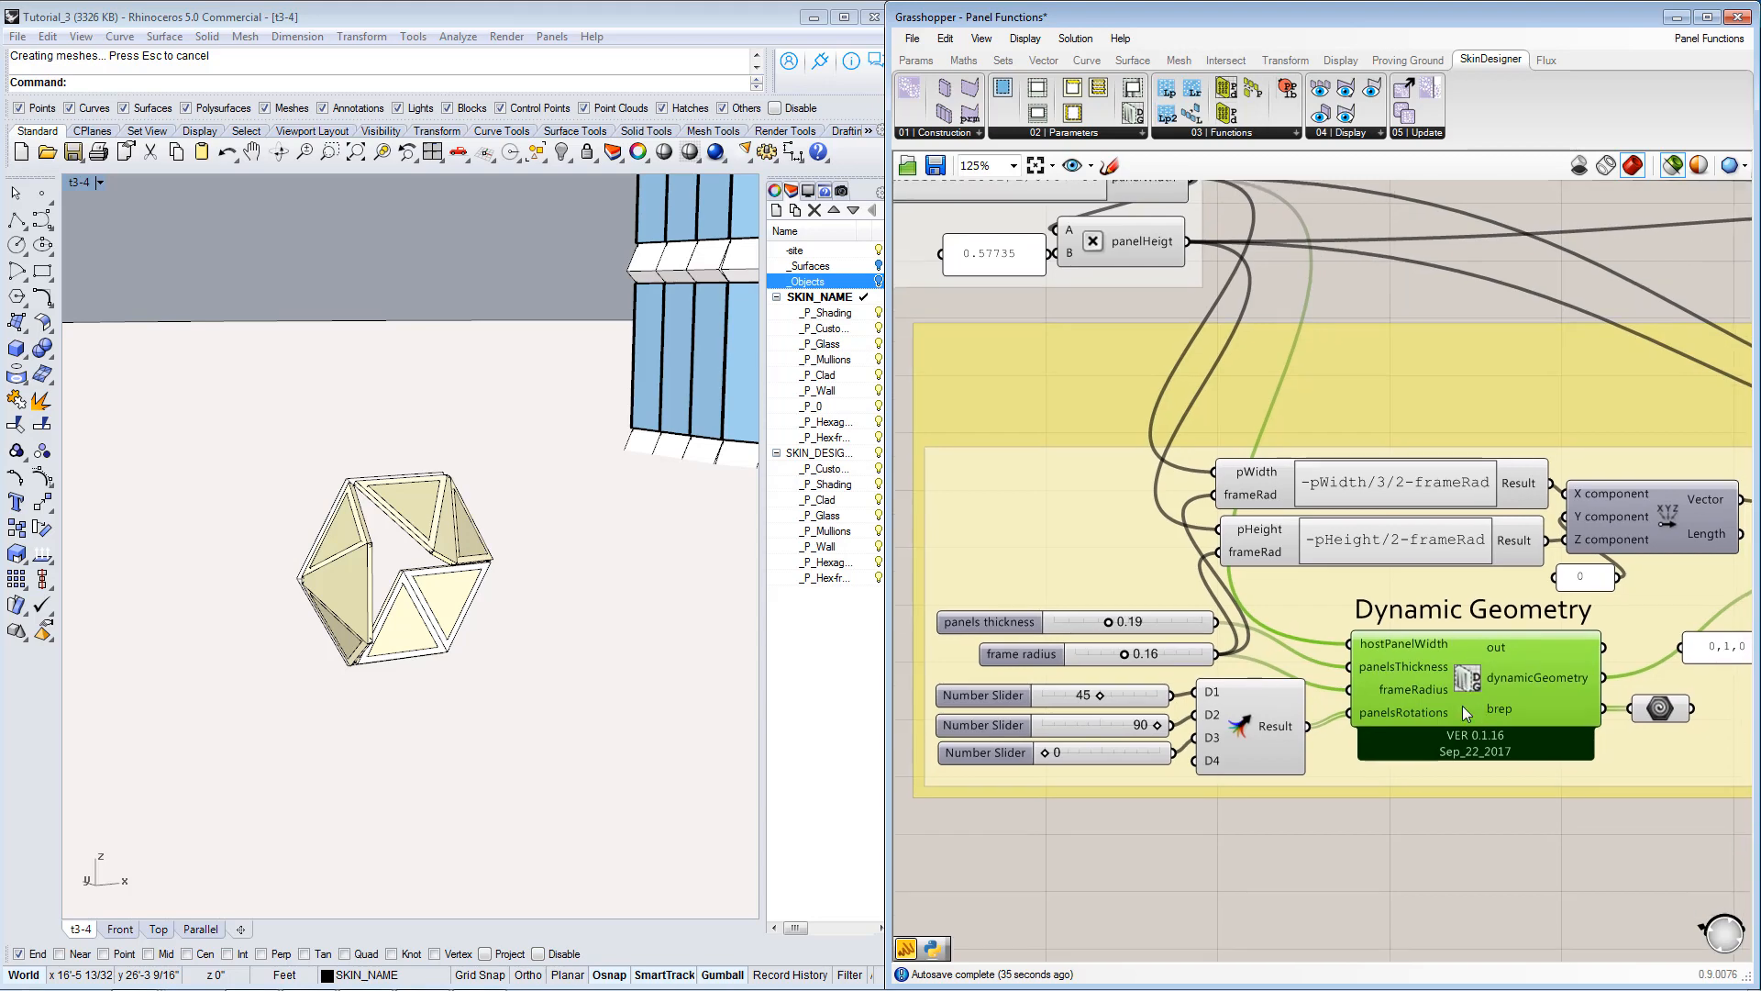
Select the geometry parameter on the Dynamic Geometry brep output and examine the connection into the Custom Geometry component.
right_drag(1445, 696, 1444, 717)
right_drag(1605, 760, 1437, 744)
click(1456, 711)
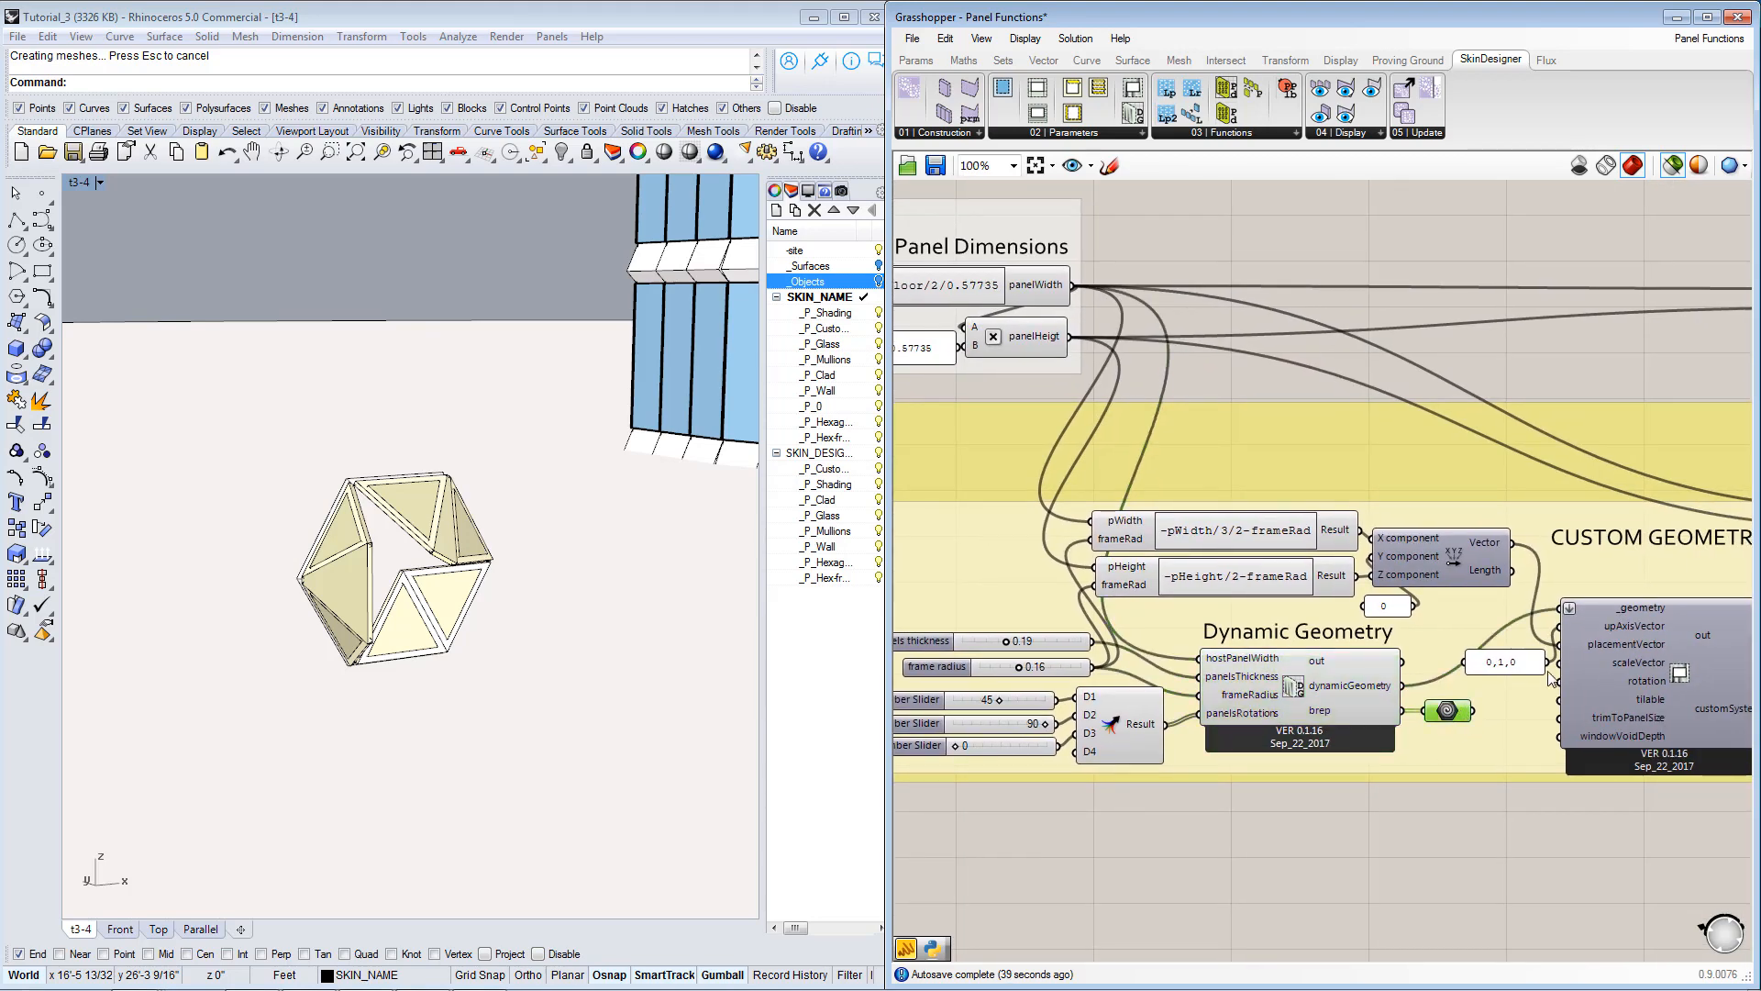
click(1571, 695)
click(1451, 712)
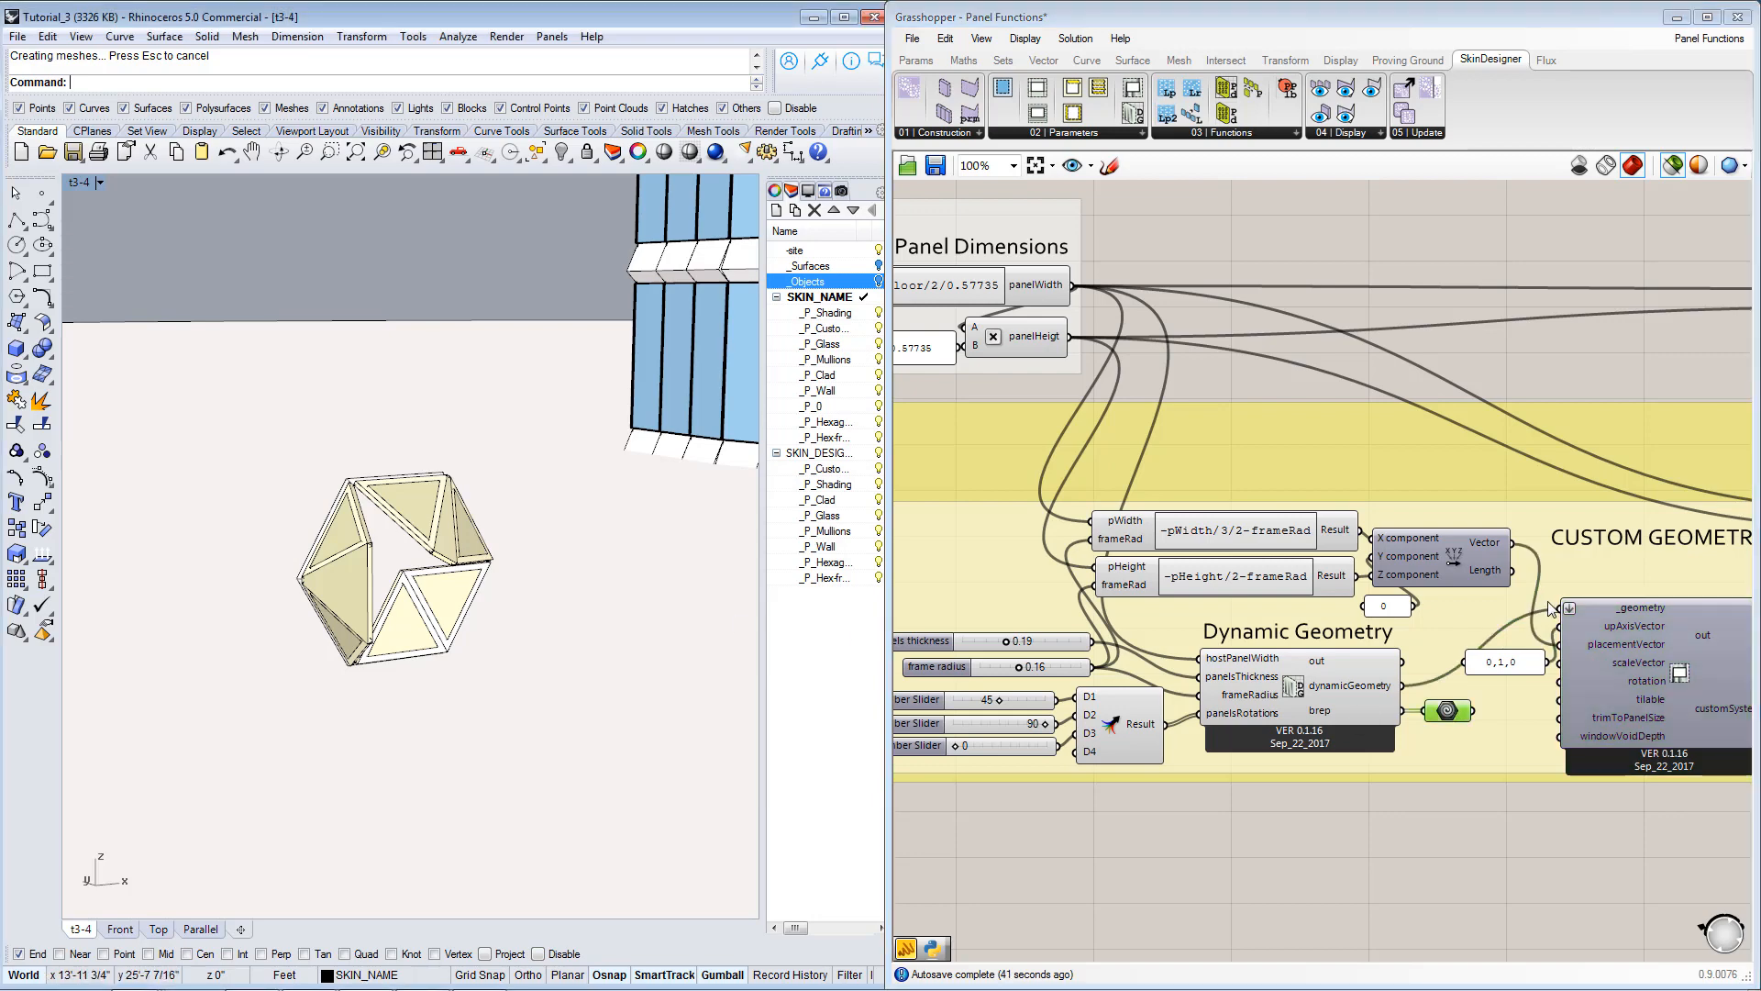
Select the Custom Geometry component and trace its input wires back to the Dynamic Geometry and vector components.
right_drag(1633, 625, 1460, 628)
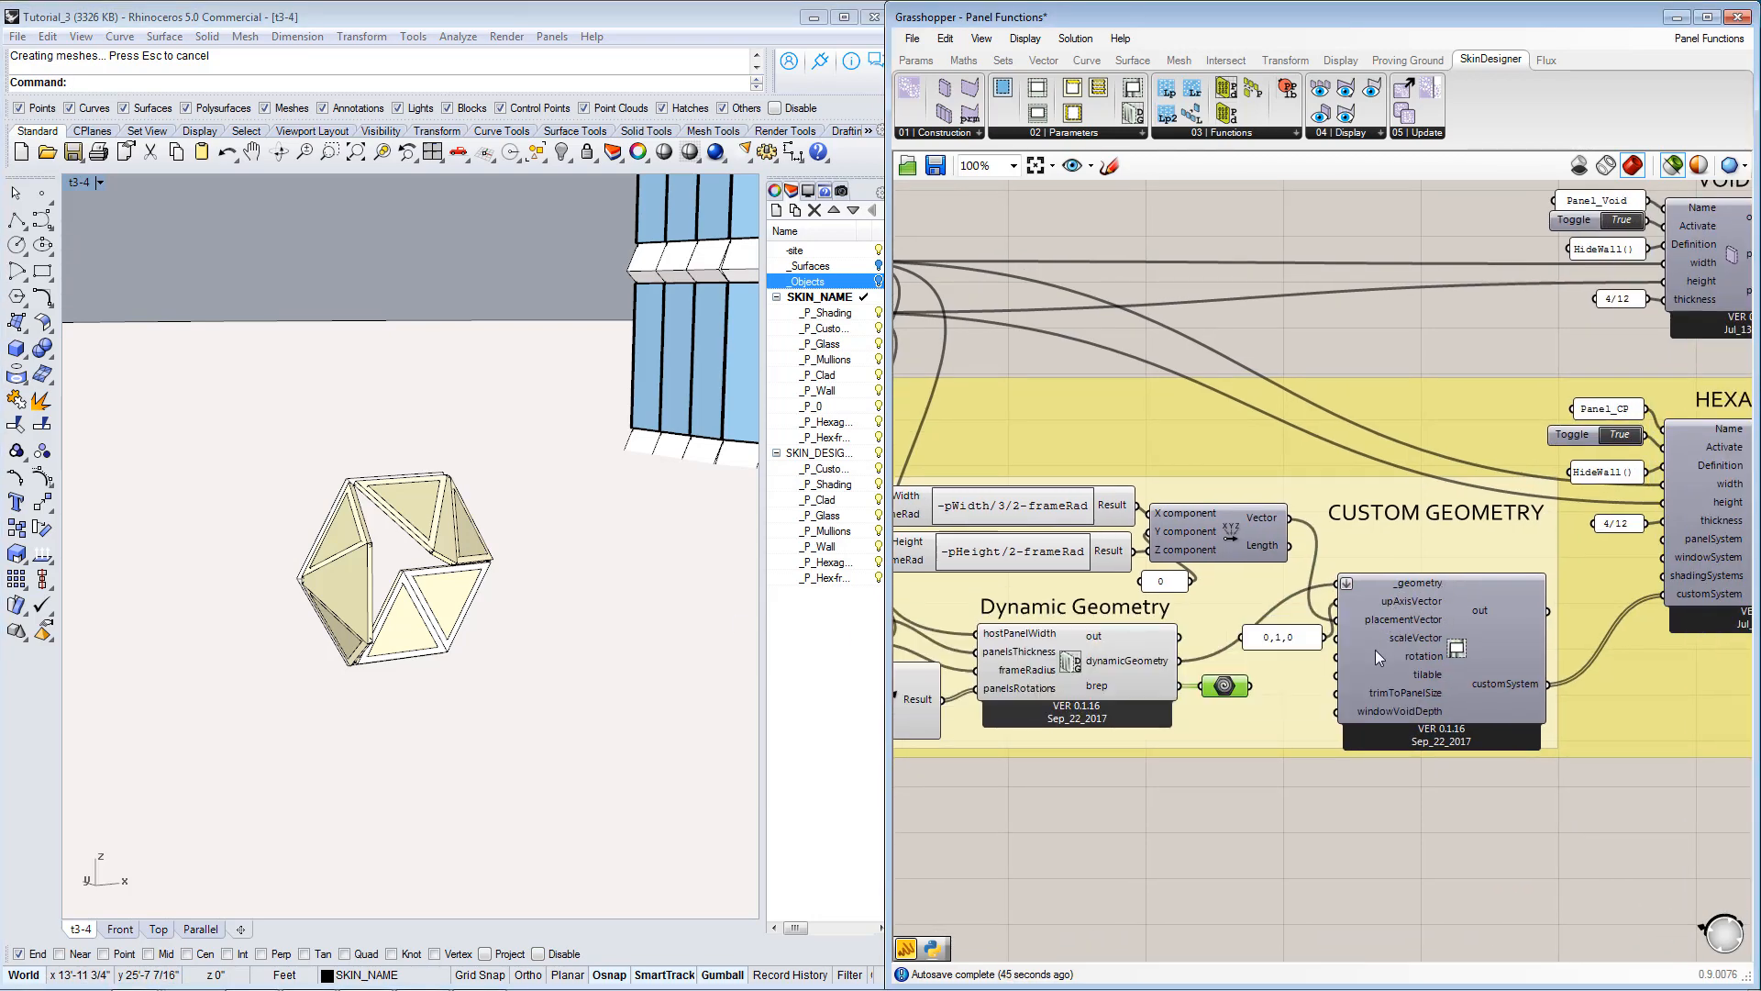
click(1367, 622)
right_drag(1214, 530, 1560, 549)
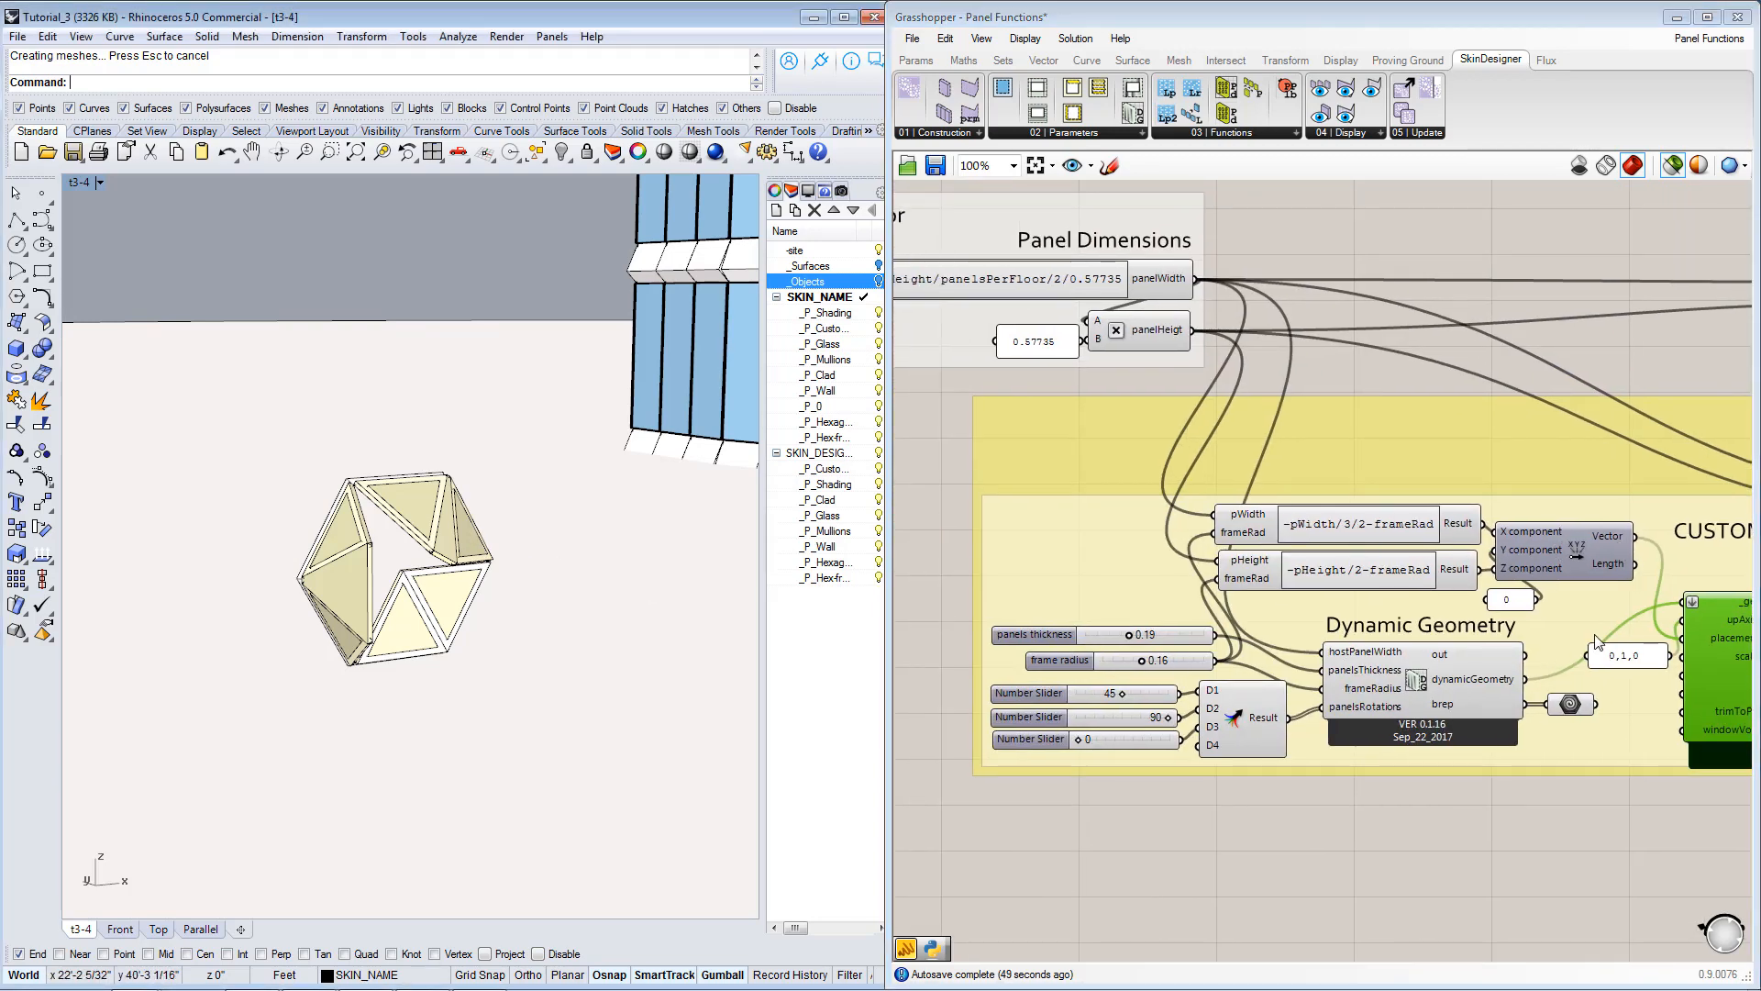
right_drag(1729, 622, 1334, 635)
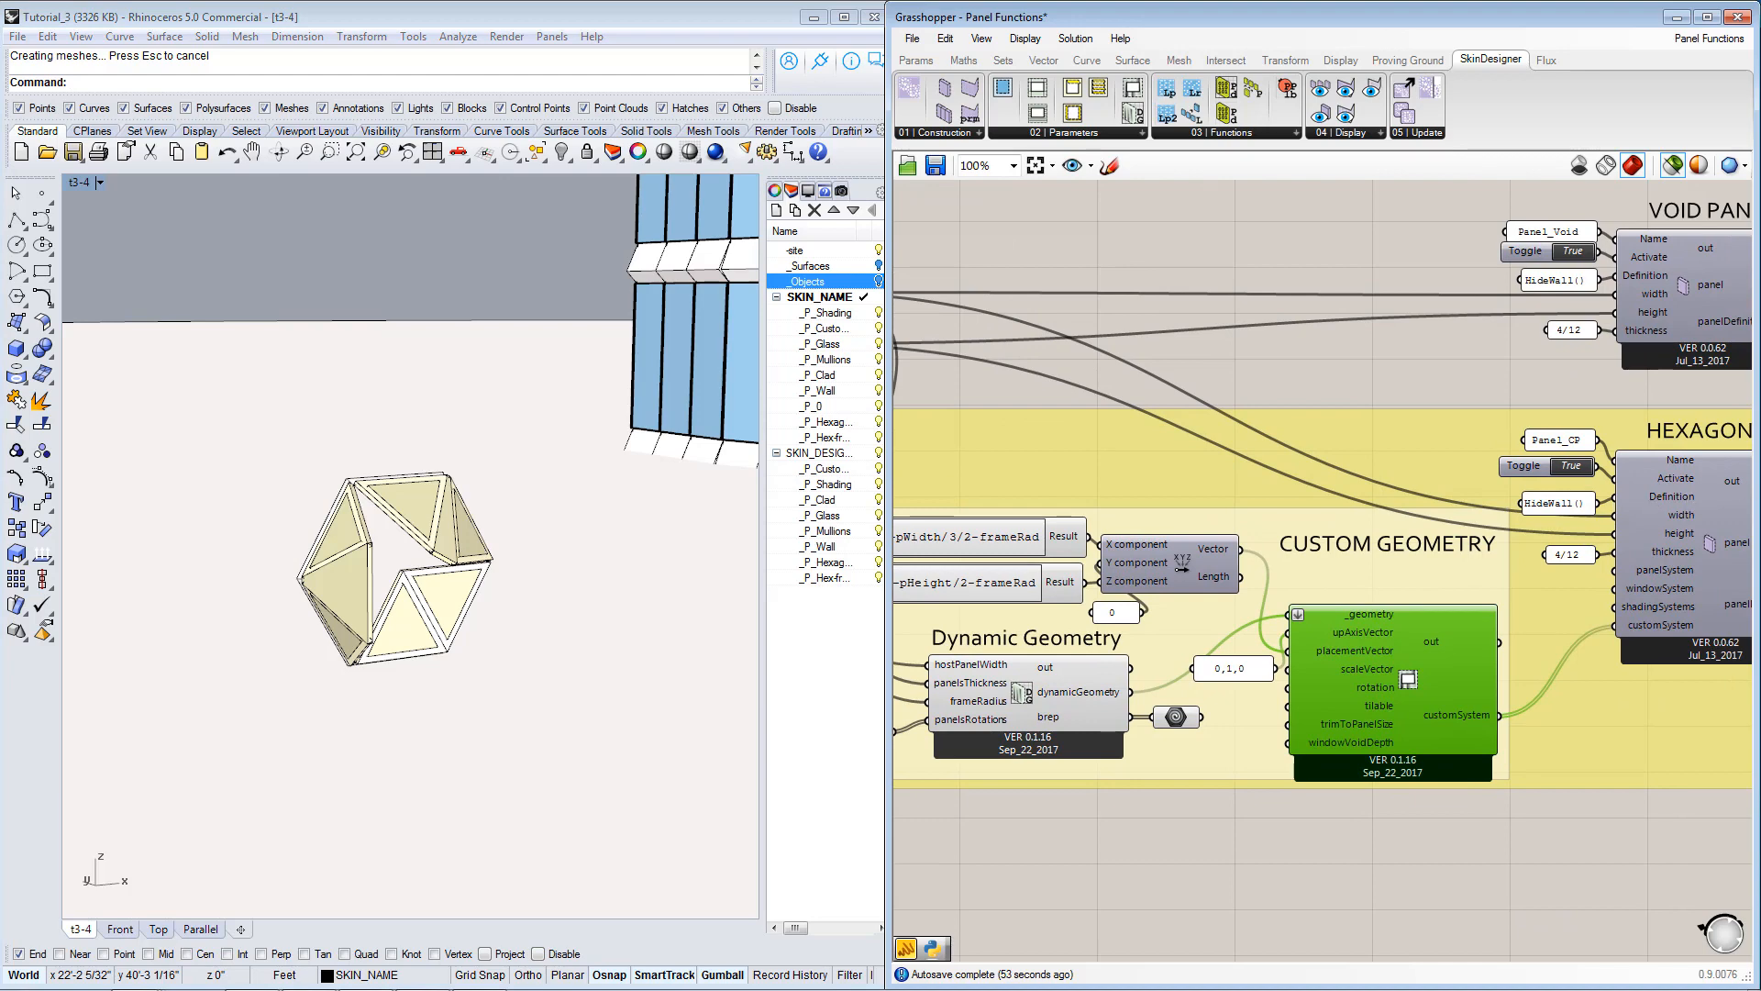
Examine the hexagon's rotated triangles and the flat panel behind them from the side and back in Rhino.
right_drag(489, 603, 598, 603)
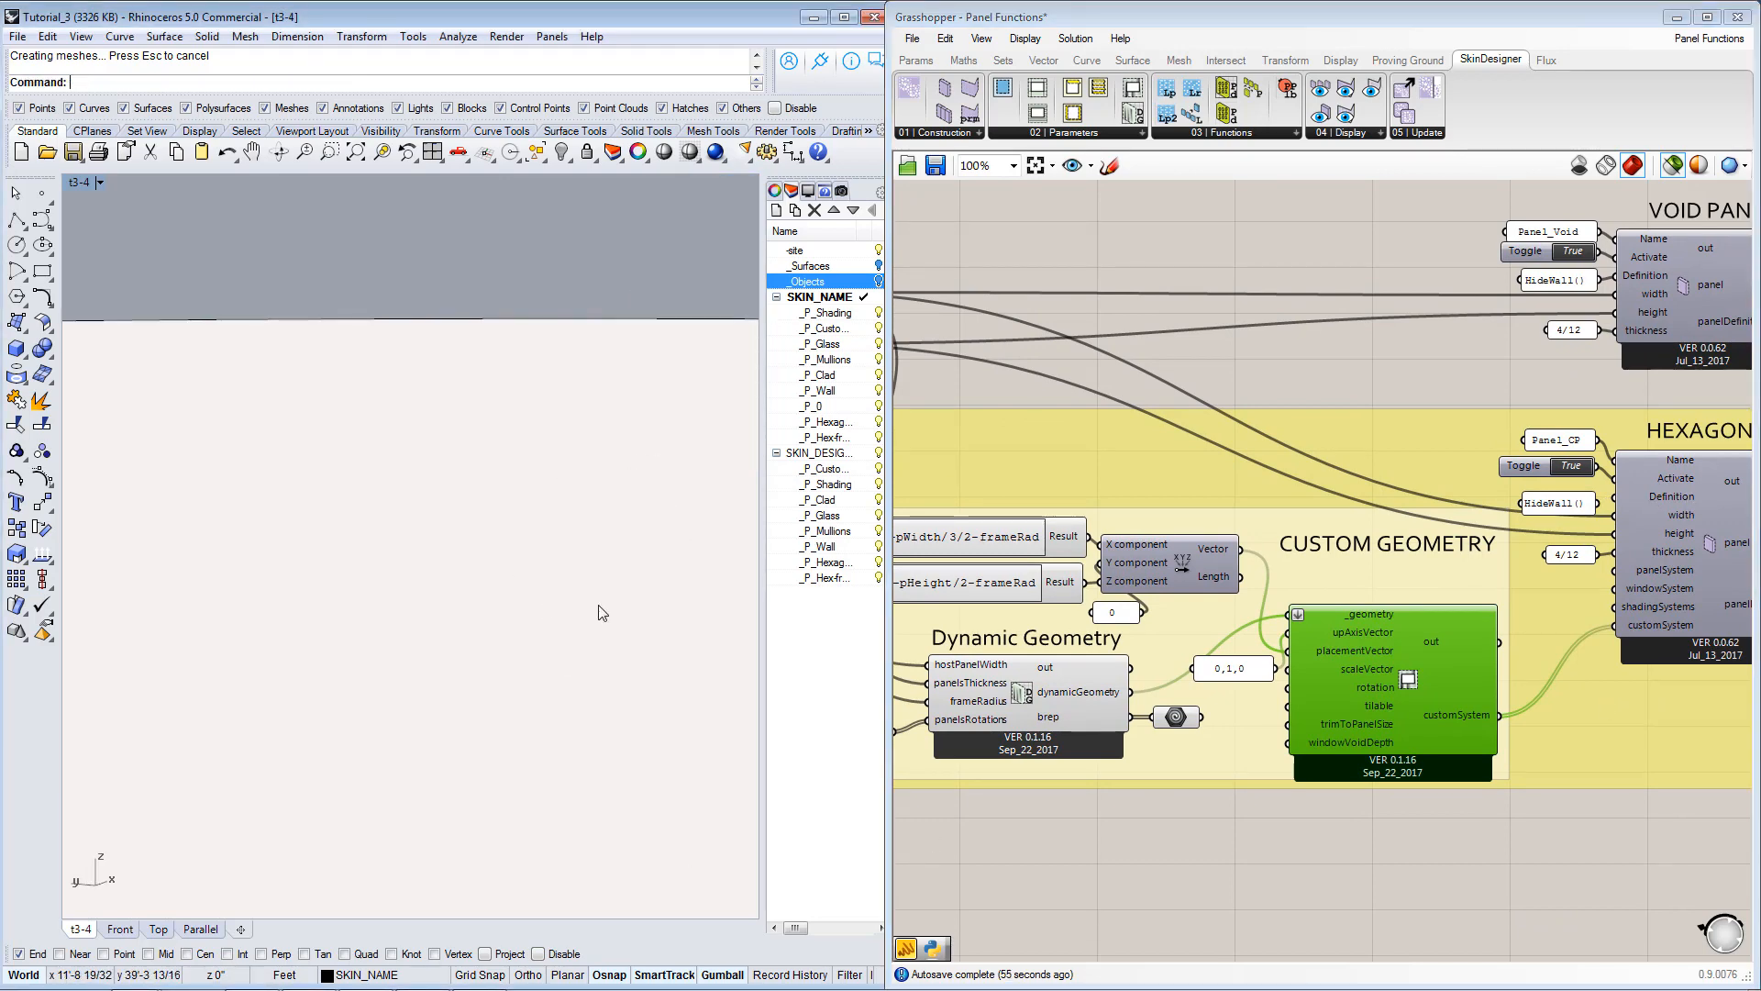
scroll(429, 585, down, 5)
scroll(429, 585, down, 3)
right_drag(458, 596, 658, 545)
scroll(745, 578, up, 5)
scroll(697, 549, up, 5)
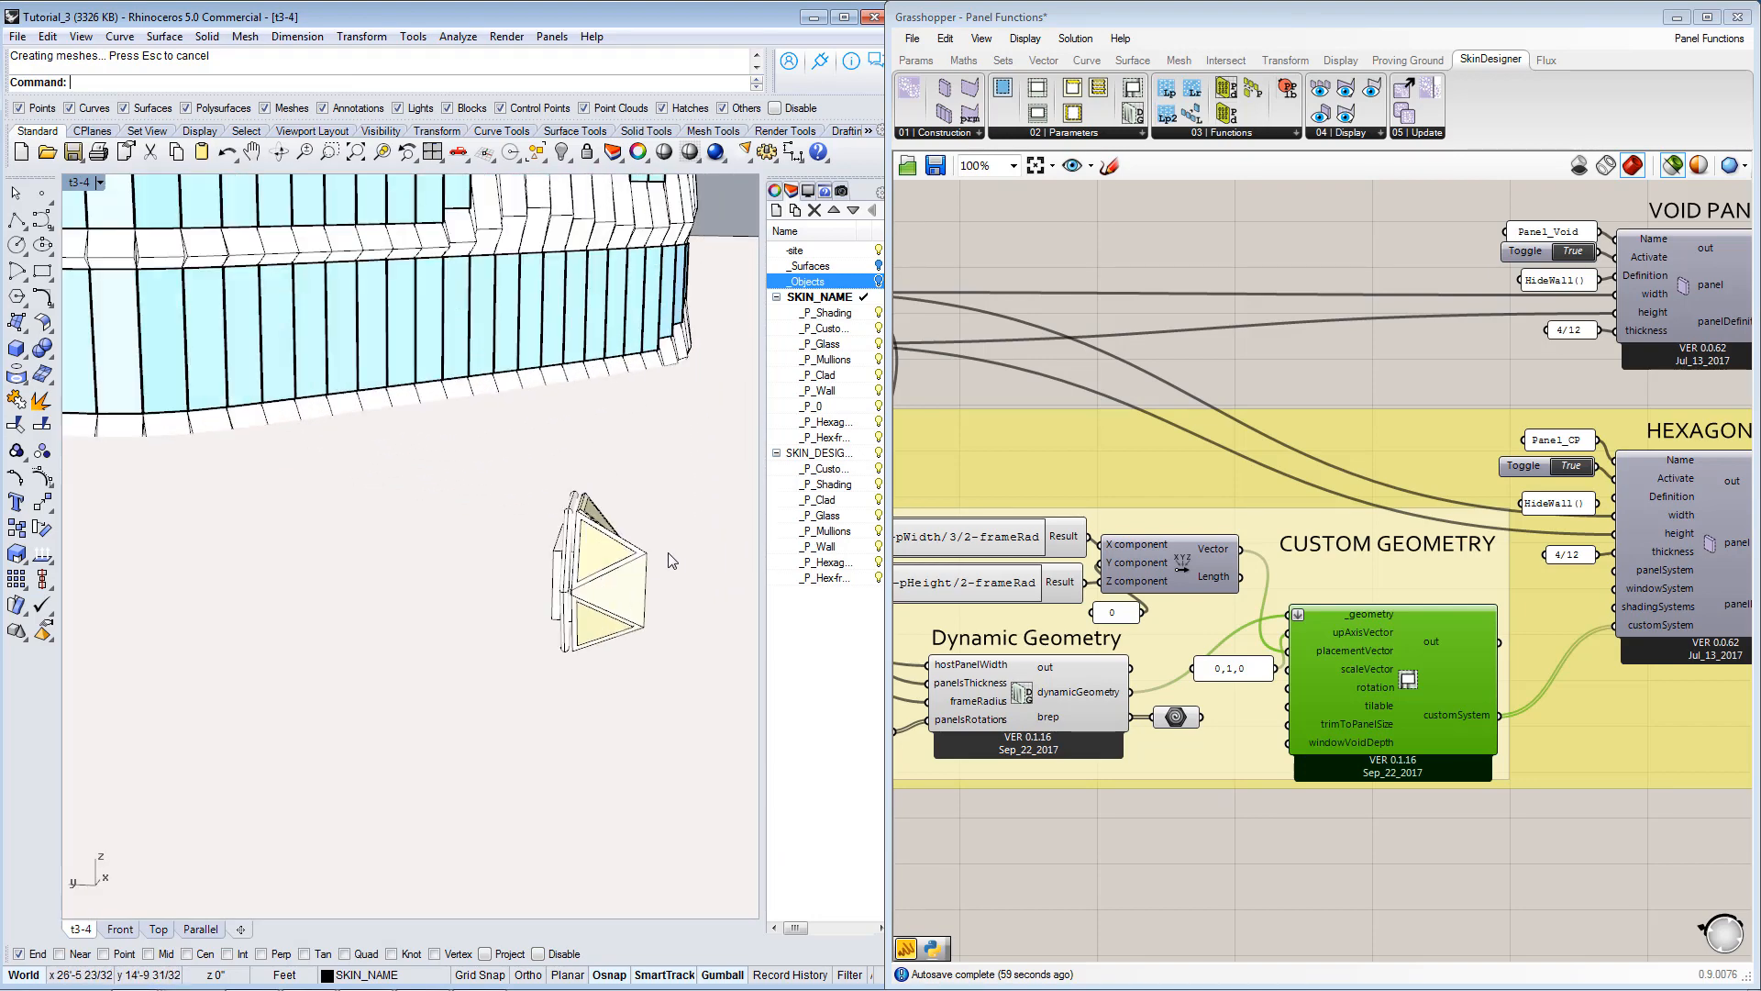
scroll(532, 564, down, 6)
right_drag(532, 592, 641, 601)
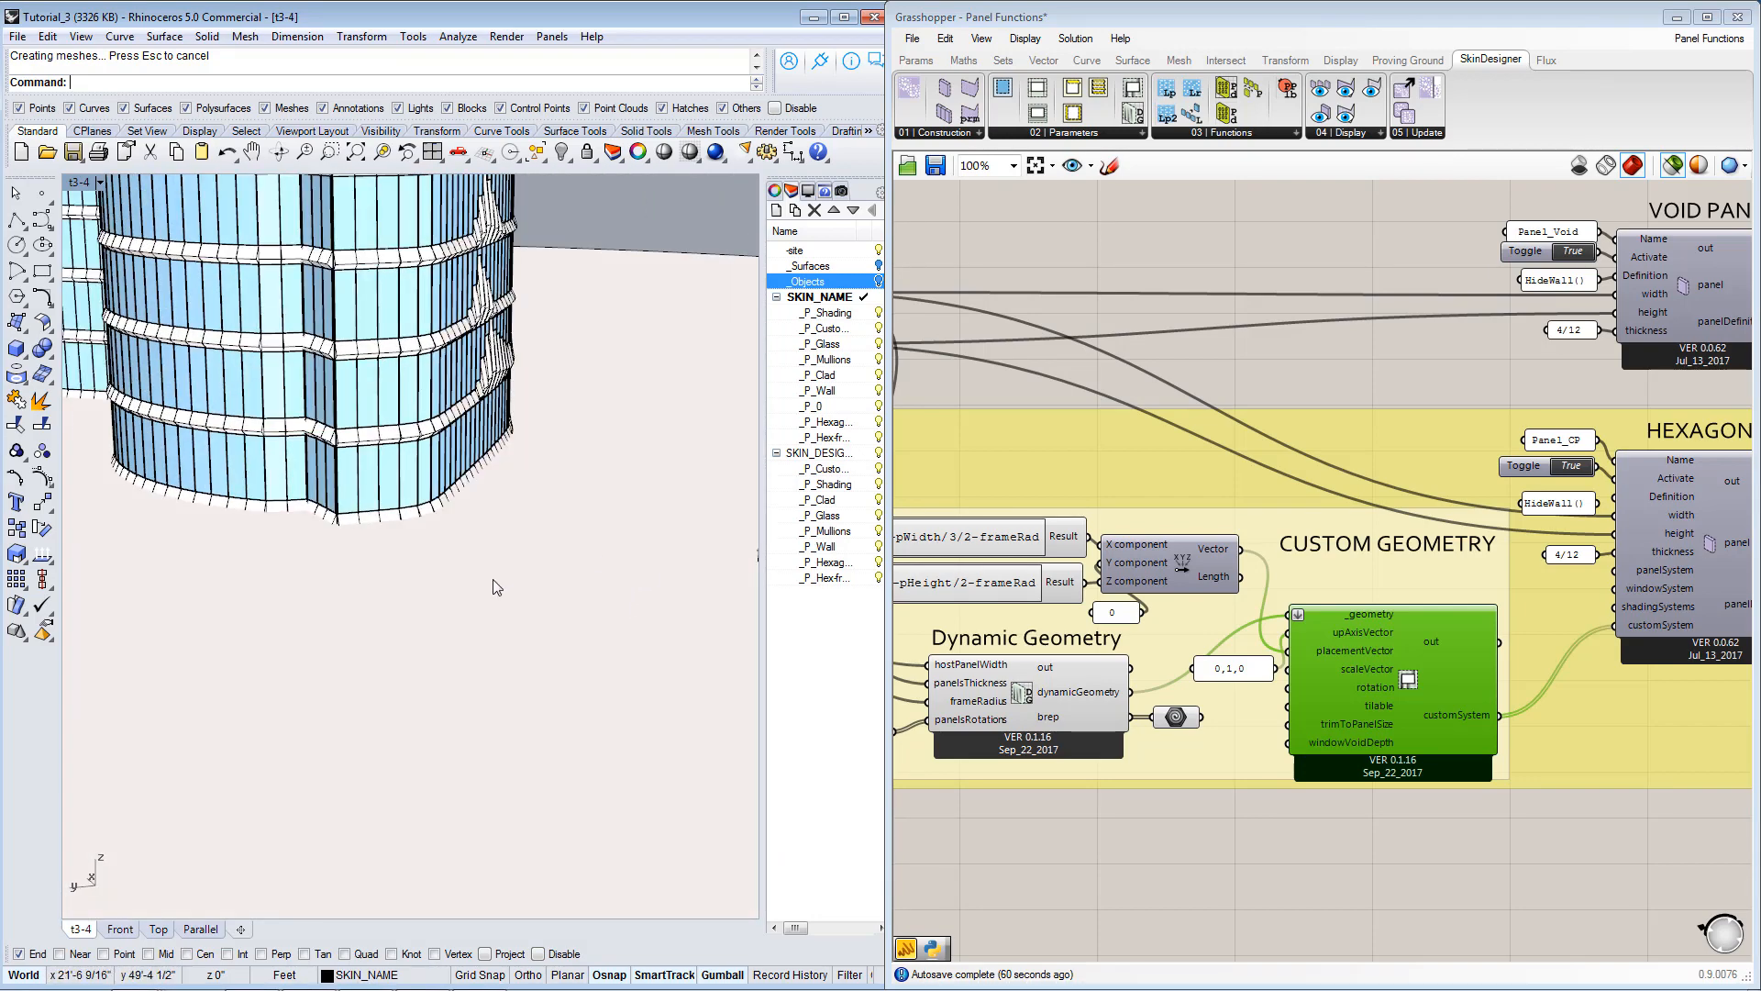
scroll(639, 574, down, 3)
scroll(642, 569, up, 5)
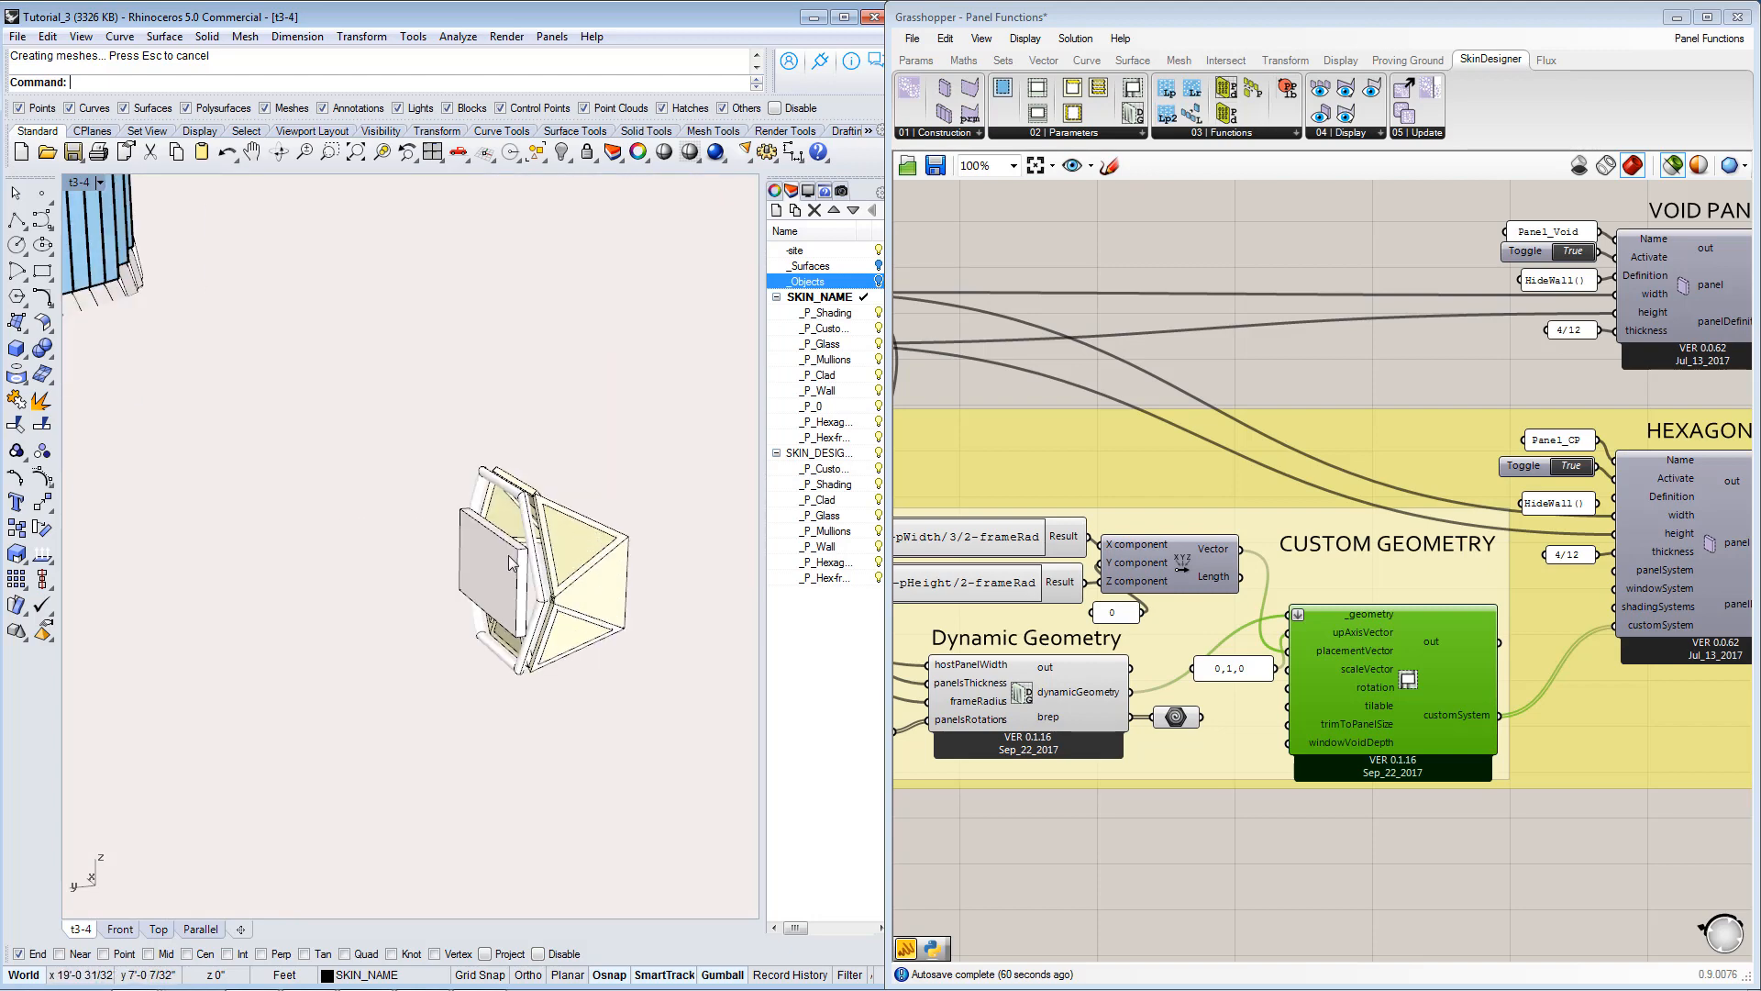
right_drag(514, 578, 515, 585)
scroll(515, 585, down, 4)
scroll(674, 576, up, 4)
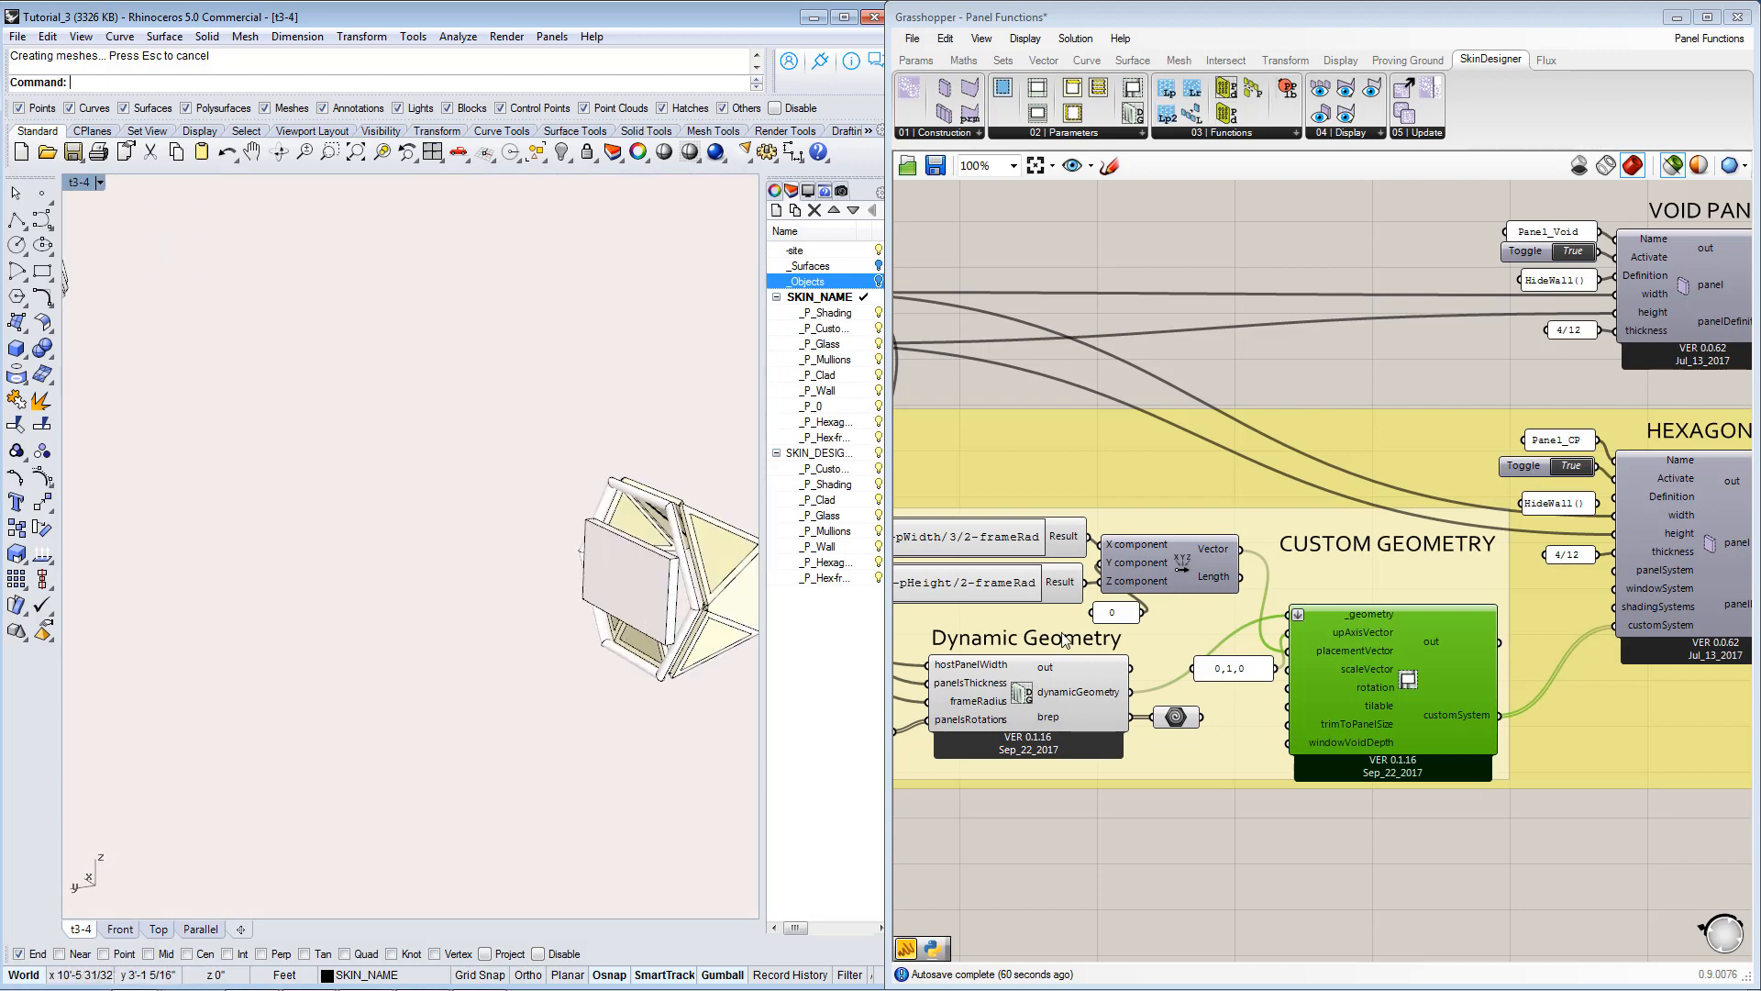
Trace the panelWidth and panelHeigt wires to the vector expressions and compare the custom geometry's placement with the flat panel in Rhino.
right_drag(1121, 640, 1395, 667)
right_drag(1056, 402, 1307, 465)
right_drag(1017, 346, 1213, 371)
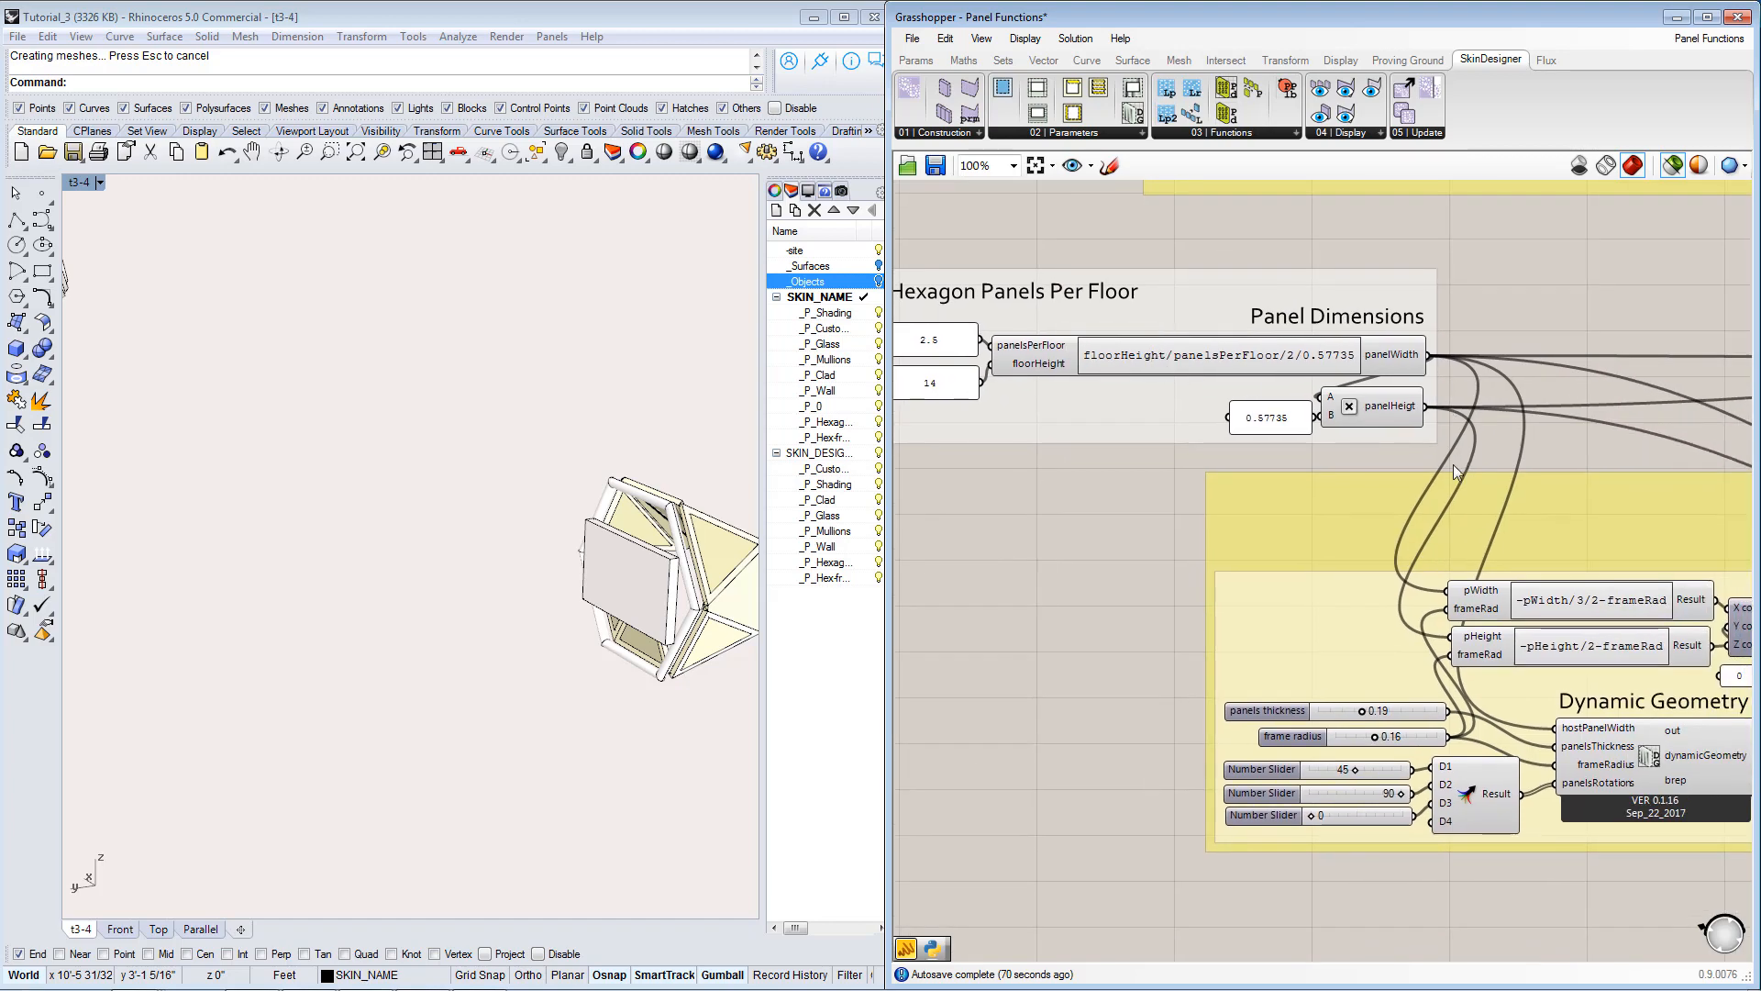
right_drag(1453, 464, 1267, 400)
right_drag(1513, 592, 1257, 603)
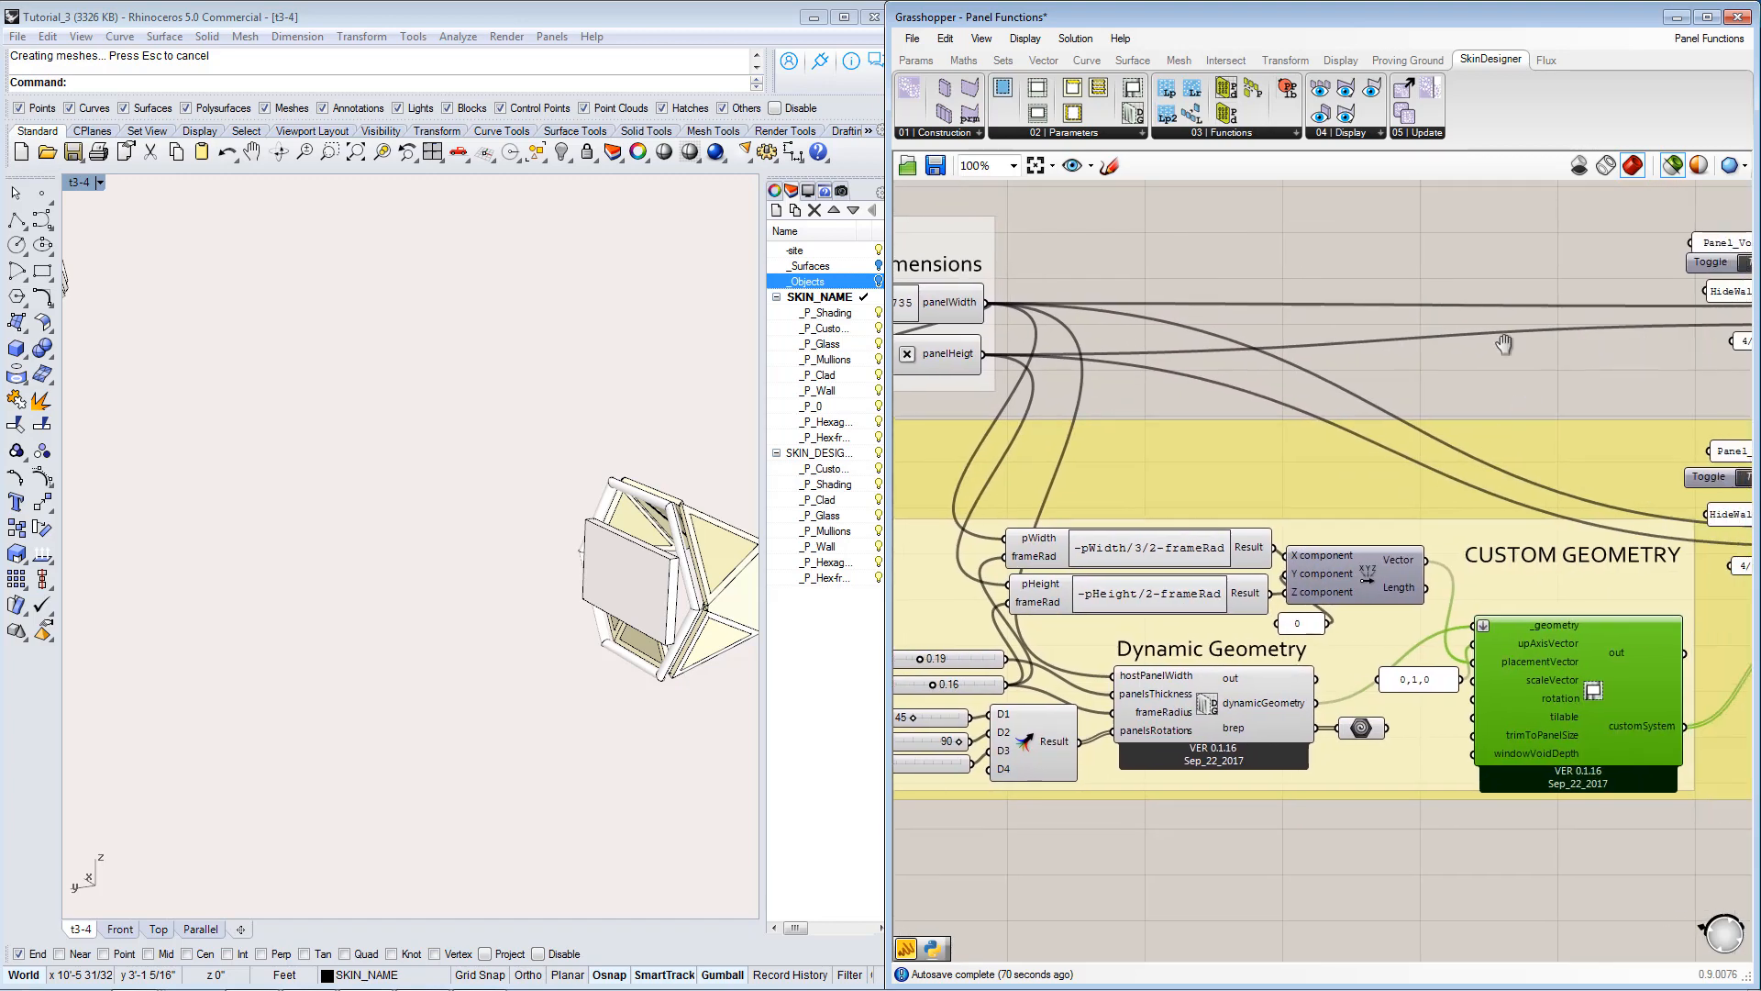
right_drag(1504, 344, 1320, 358)
right_drag(897, 524, 1195, 543)
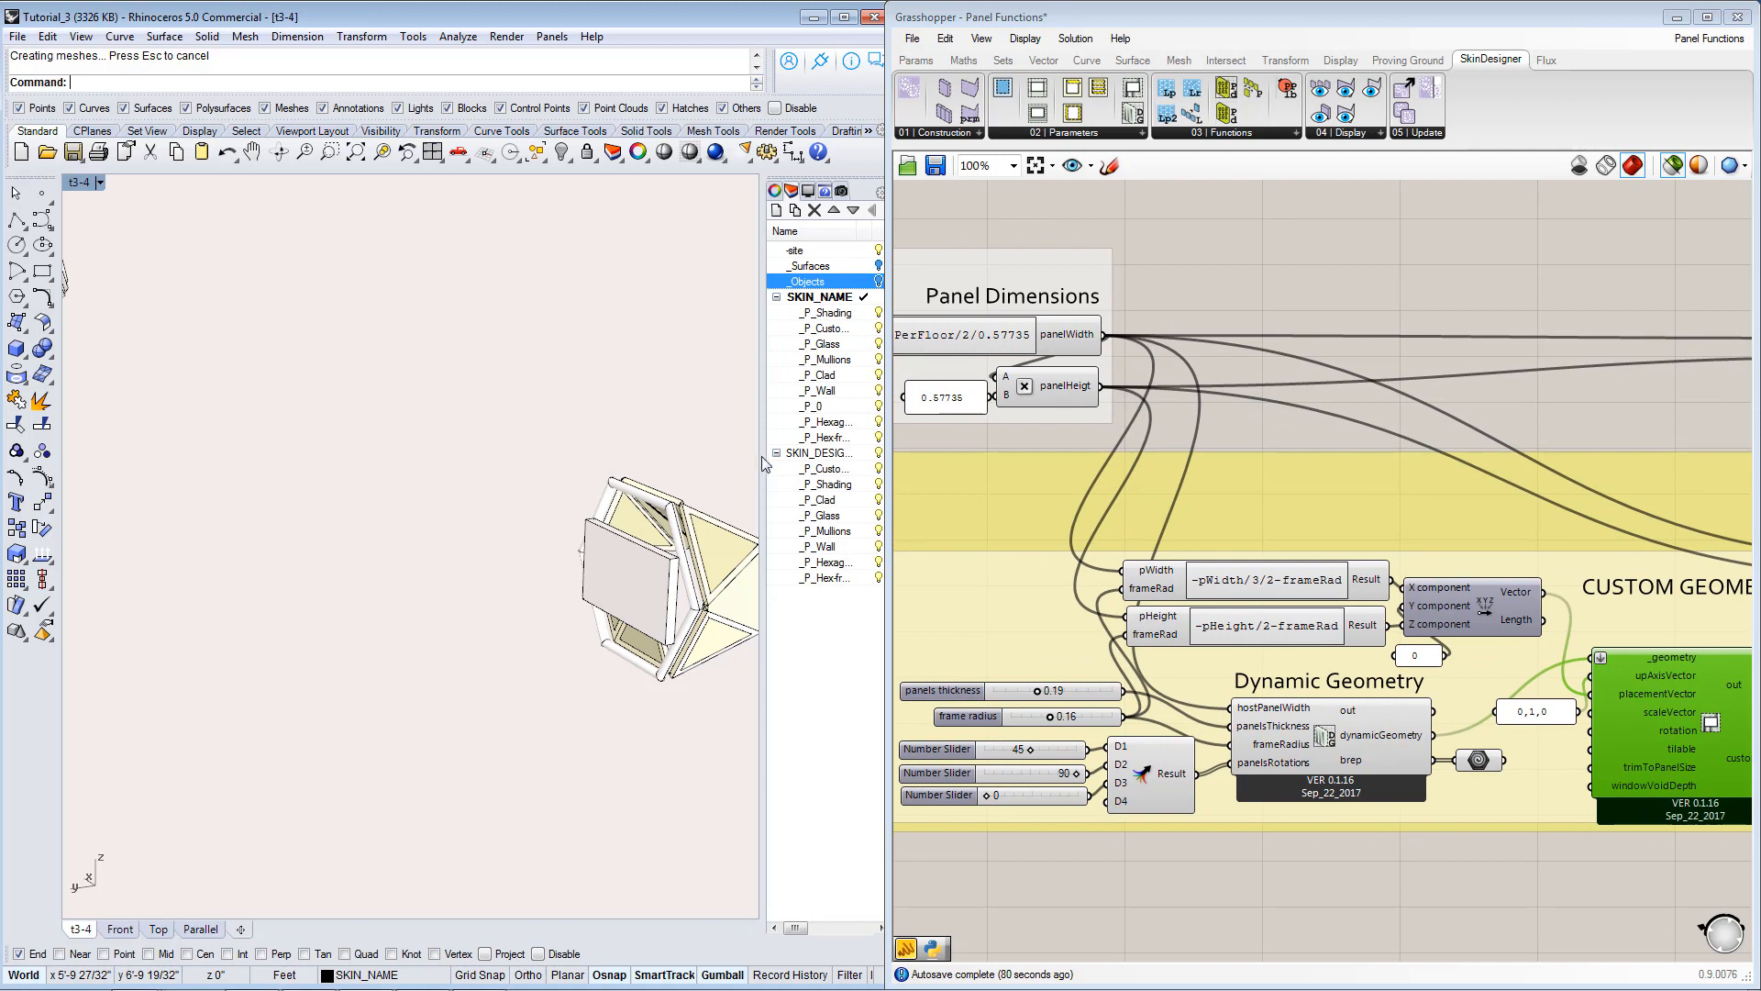
right_drag(642, 601, 548, 564)
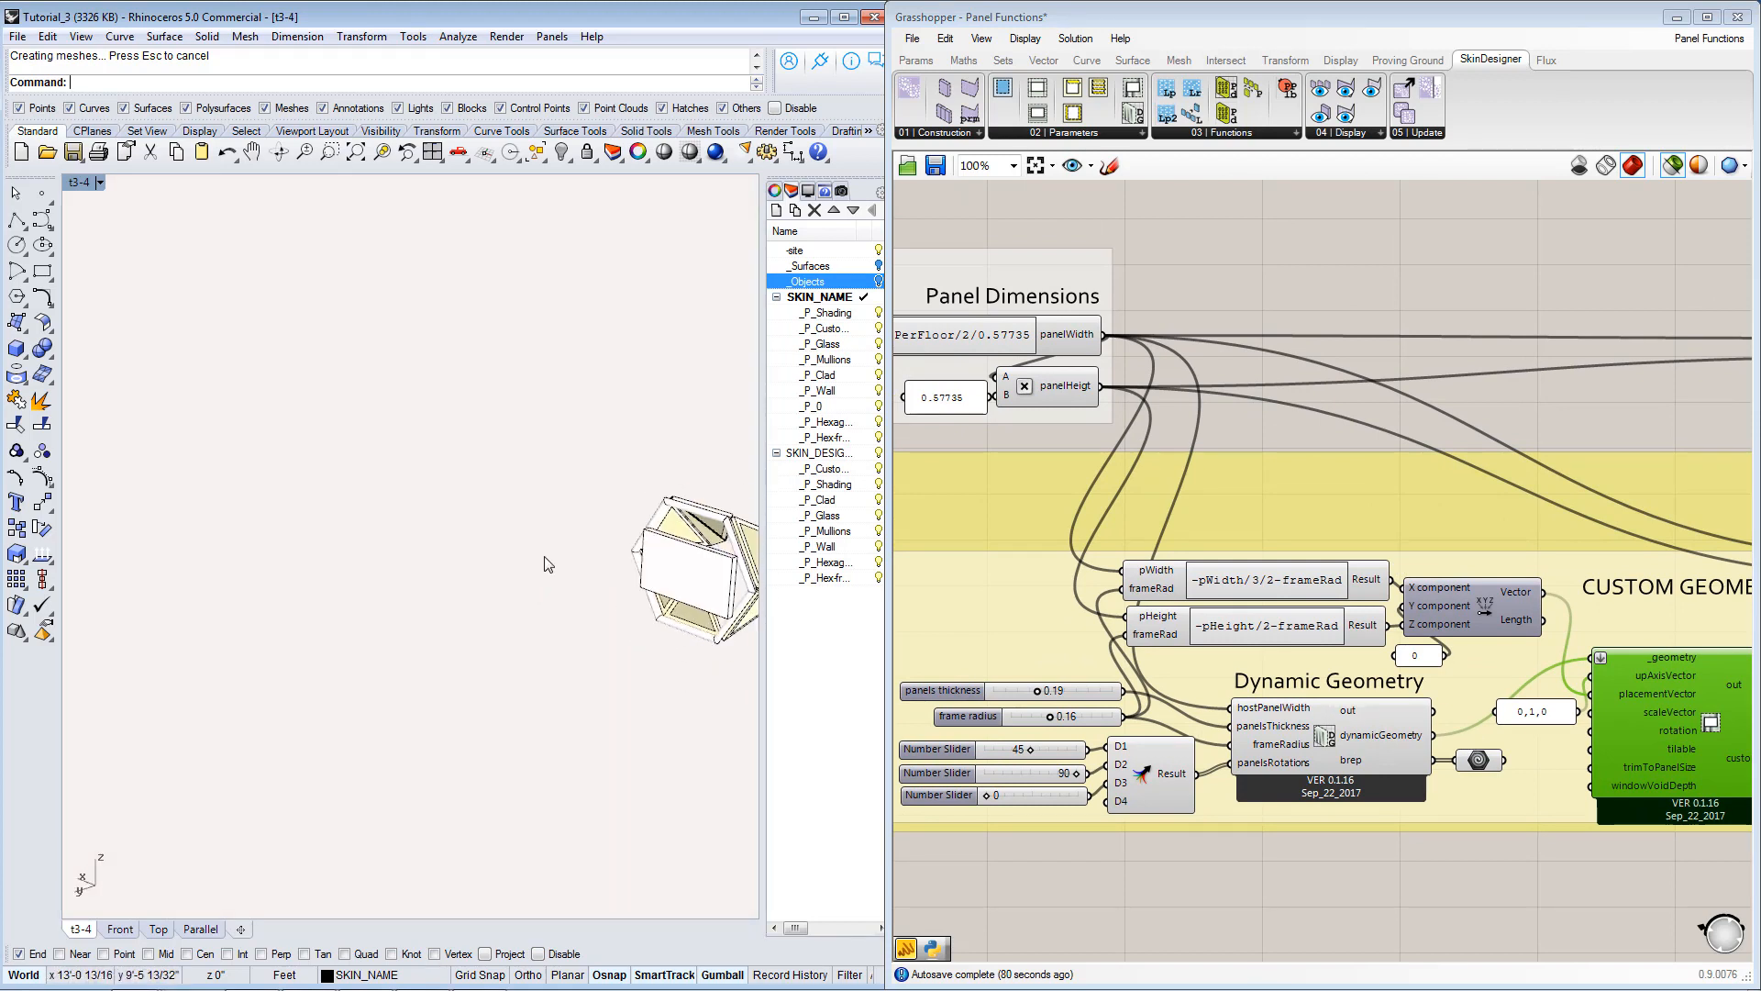
scroll(725, 567, up, 3)
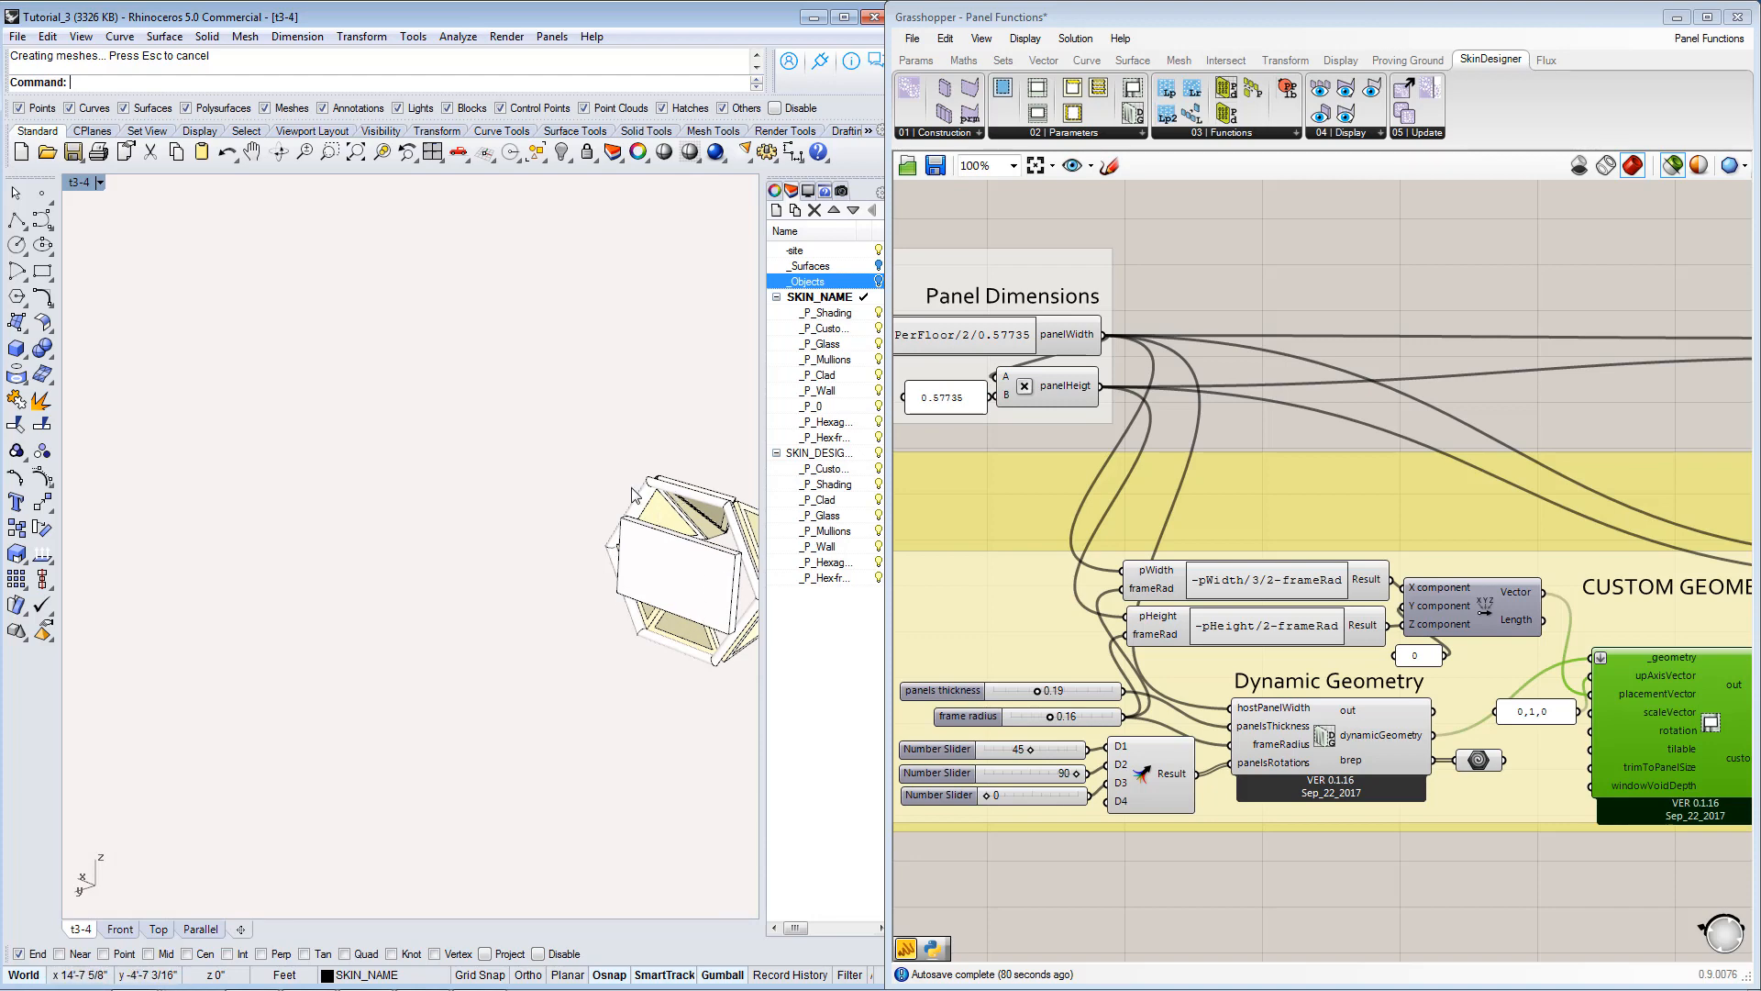
right_drag(617, 596, 582, 590)
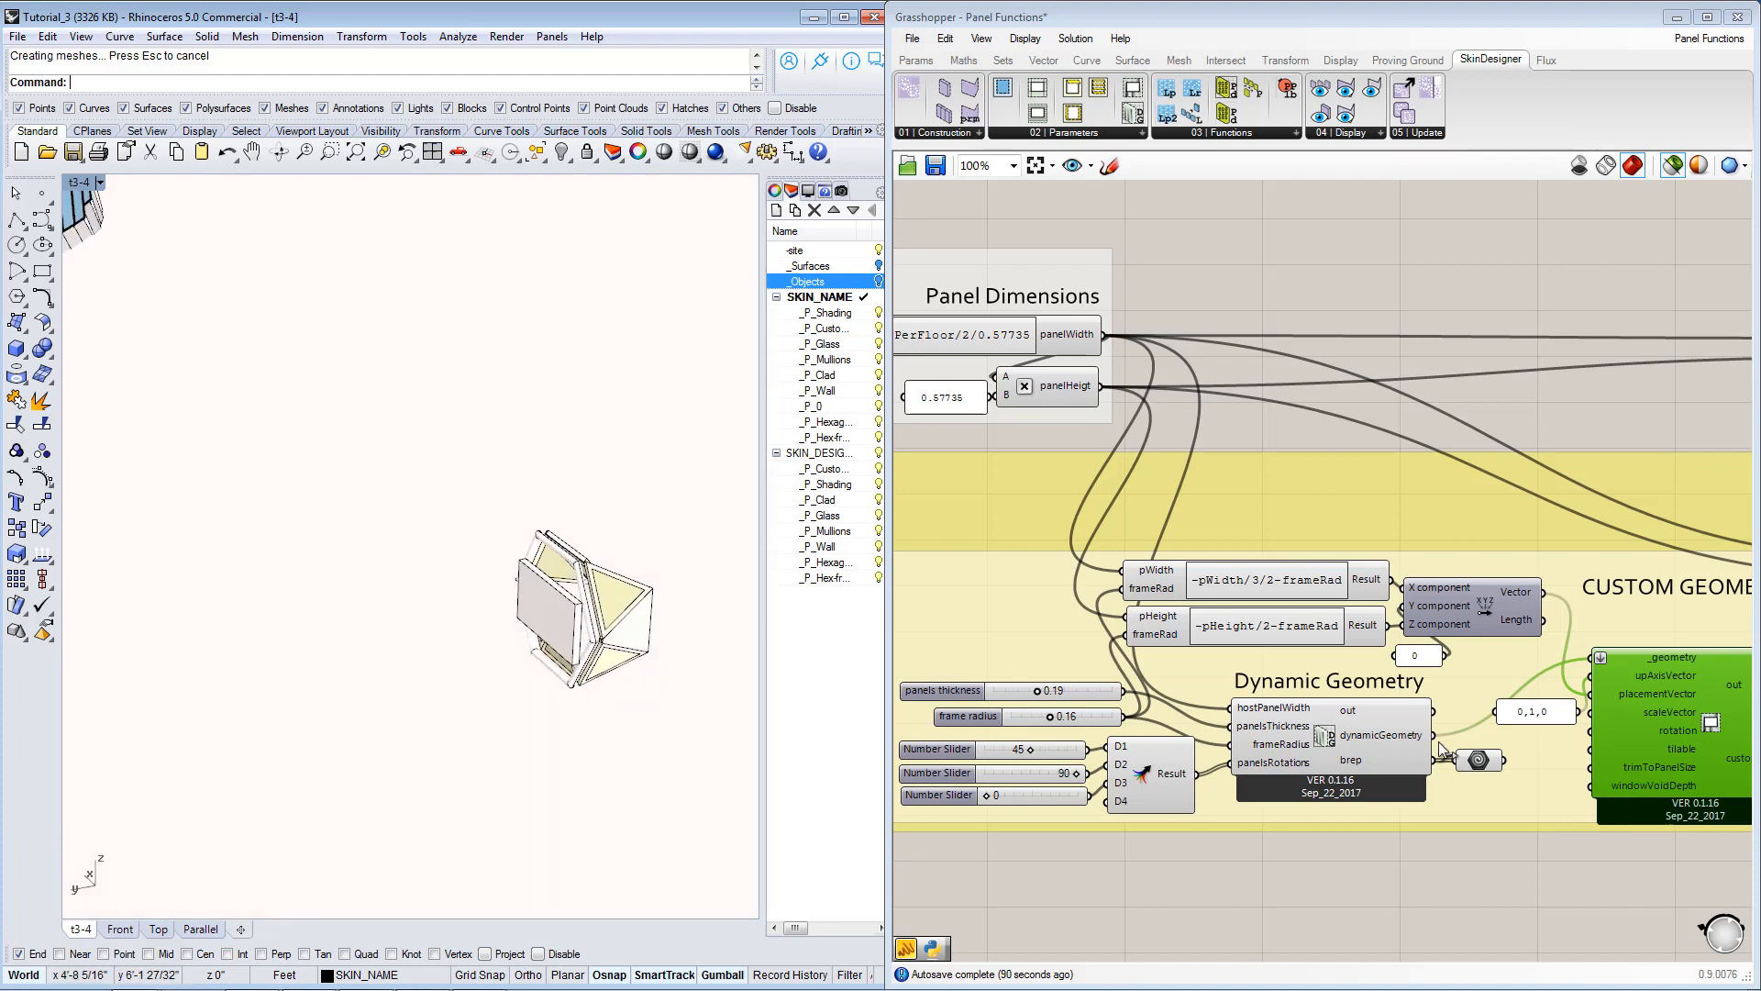
Examine the Hexagon Panels Per Floor inputs and the panel dimension expression that feed the Dynamic Geometry component.
right_drag(1451, 697, 1203, 713)
scroll(1428, 638, down, 2)
scroll(1292, 656, down, 1)
scroll(1267, 735, up, 1)
scroll(1203, 712, down, 1)
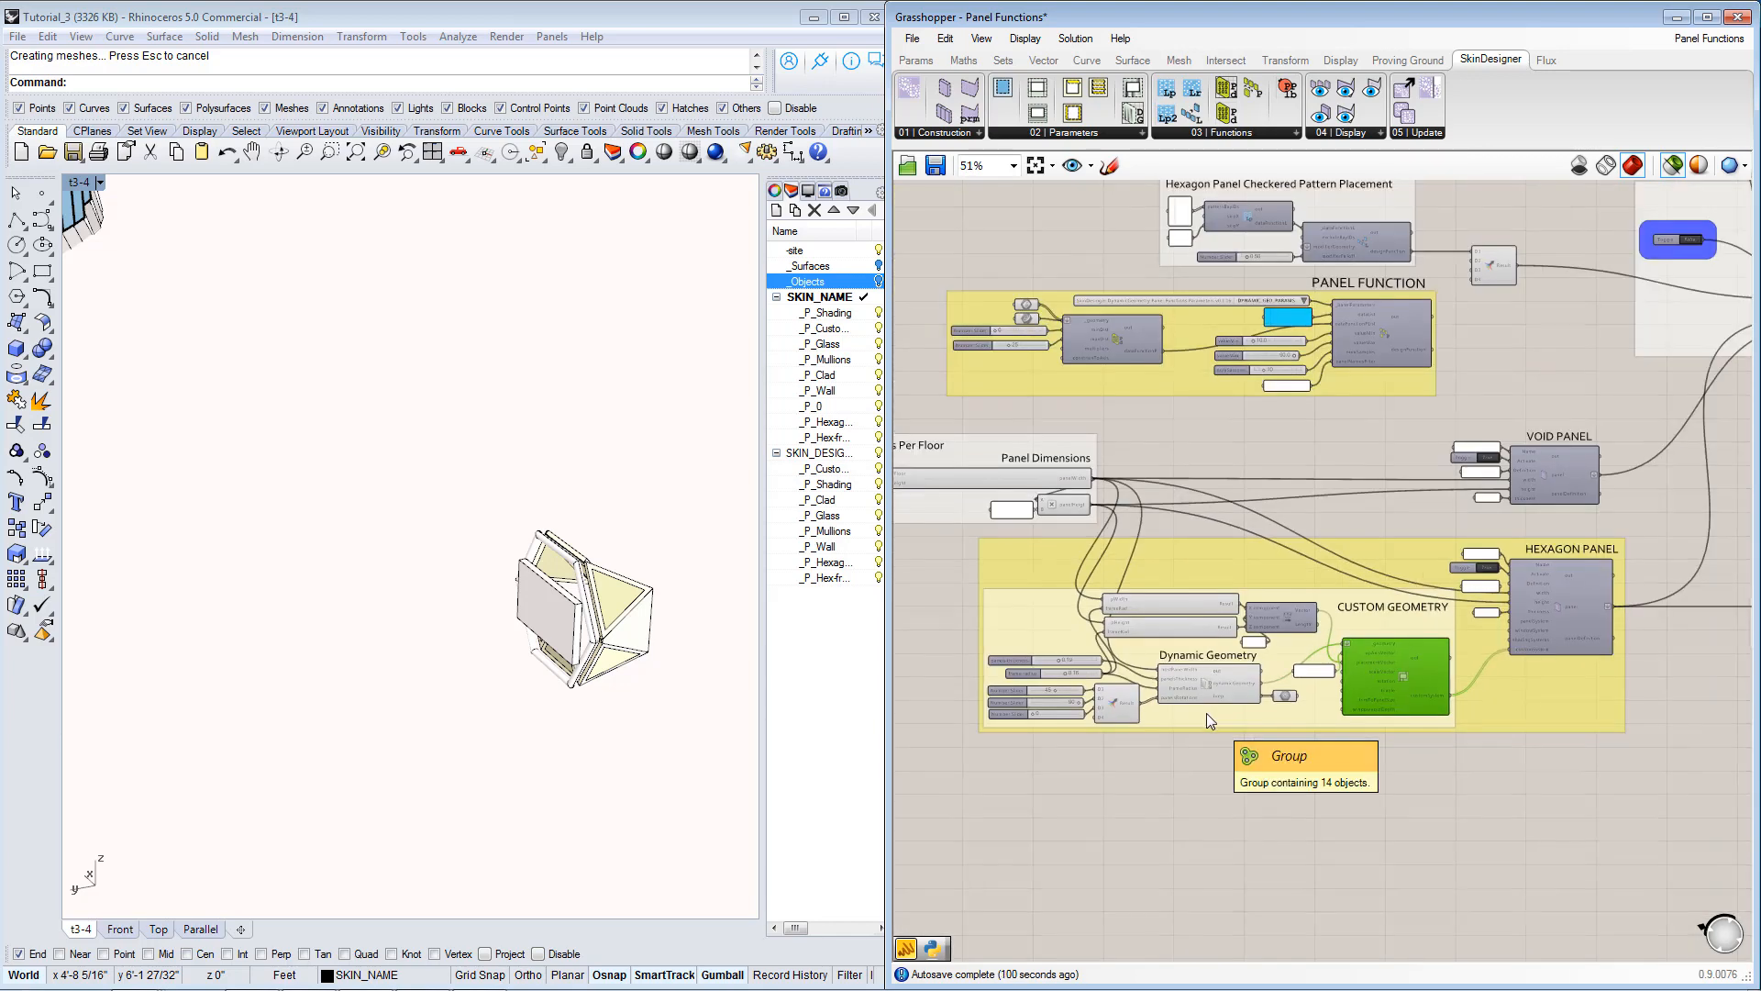
scroll(1207, 713, up, 2)
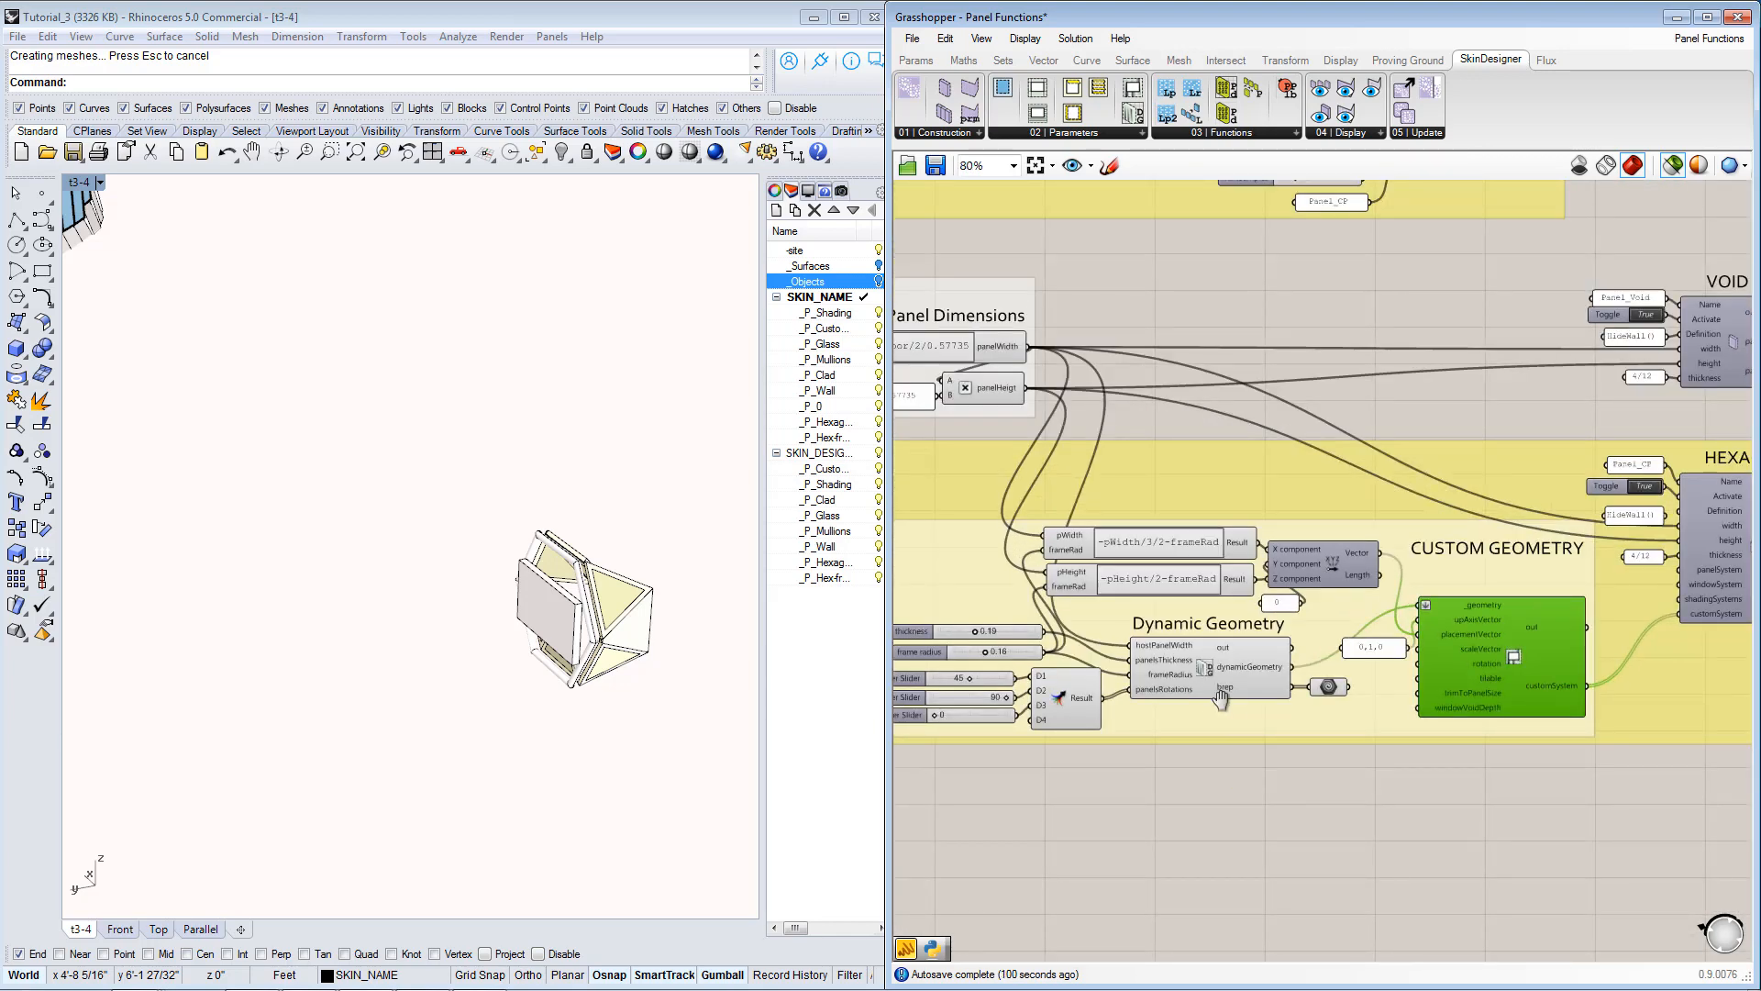
right_drag(1219, 699, 1292, 703)
scroll(1252, 713, down, 1)
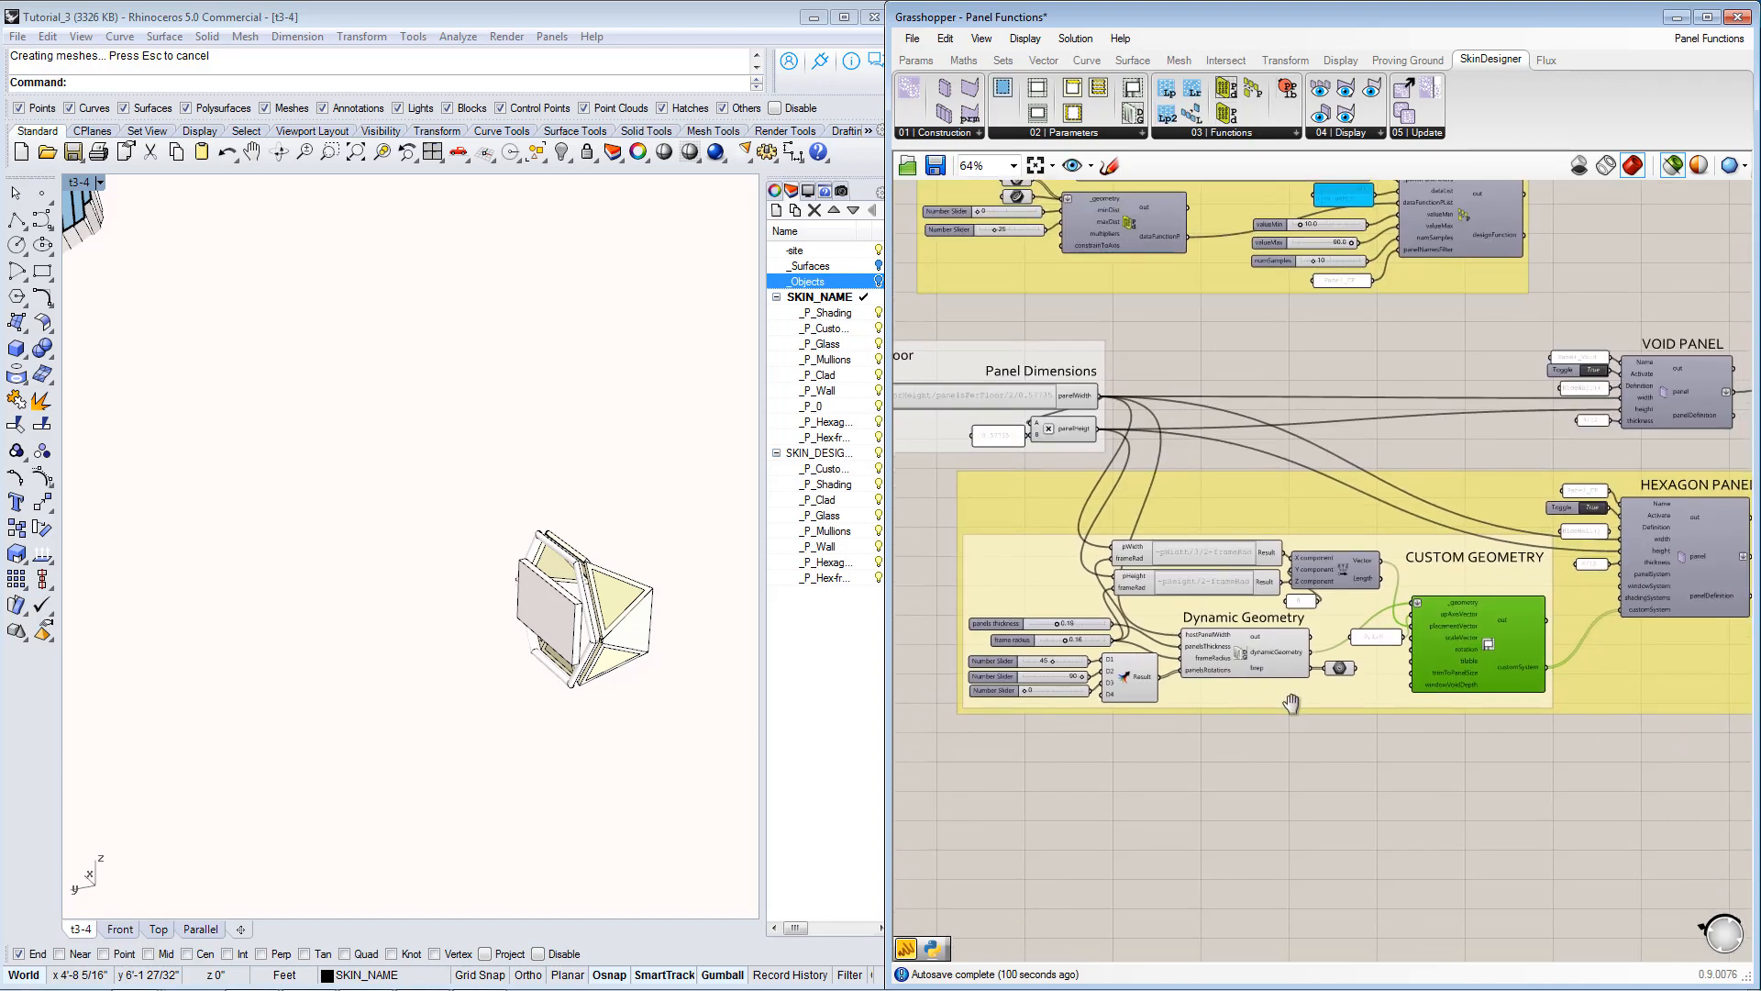
scroll(1292, 705, down, 1)
scroll(1101, 520, up, 2)
right_drag(1111, 518, 1358, 574)
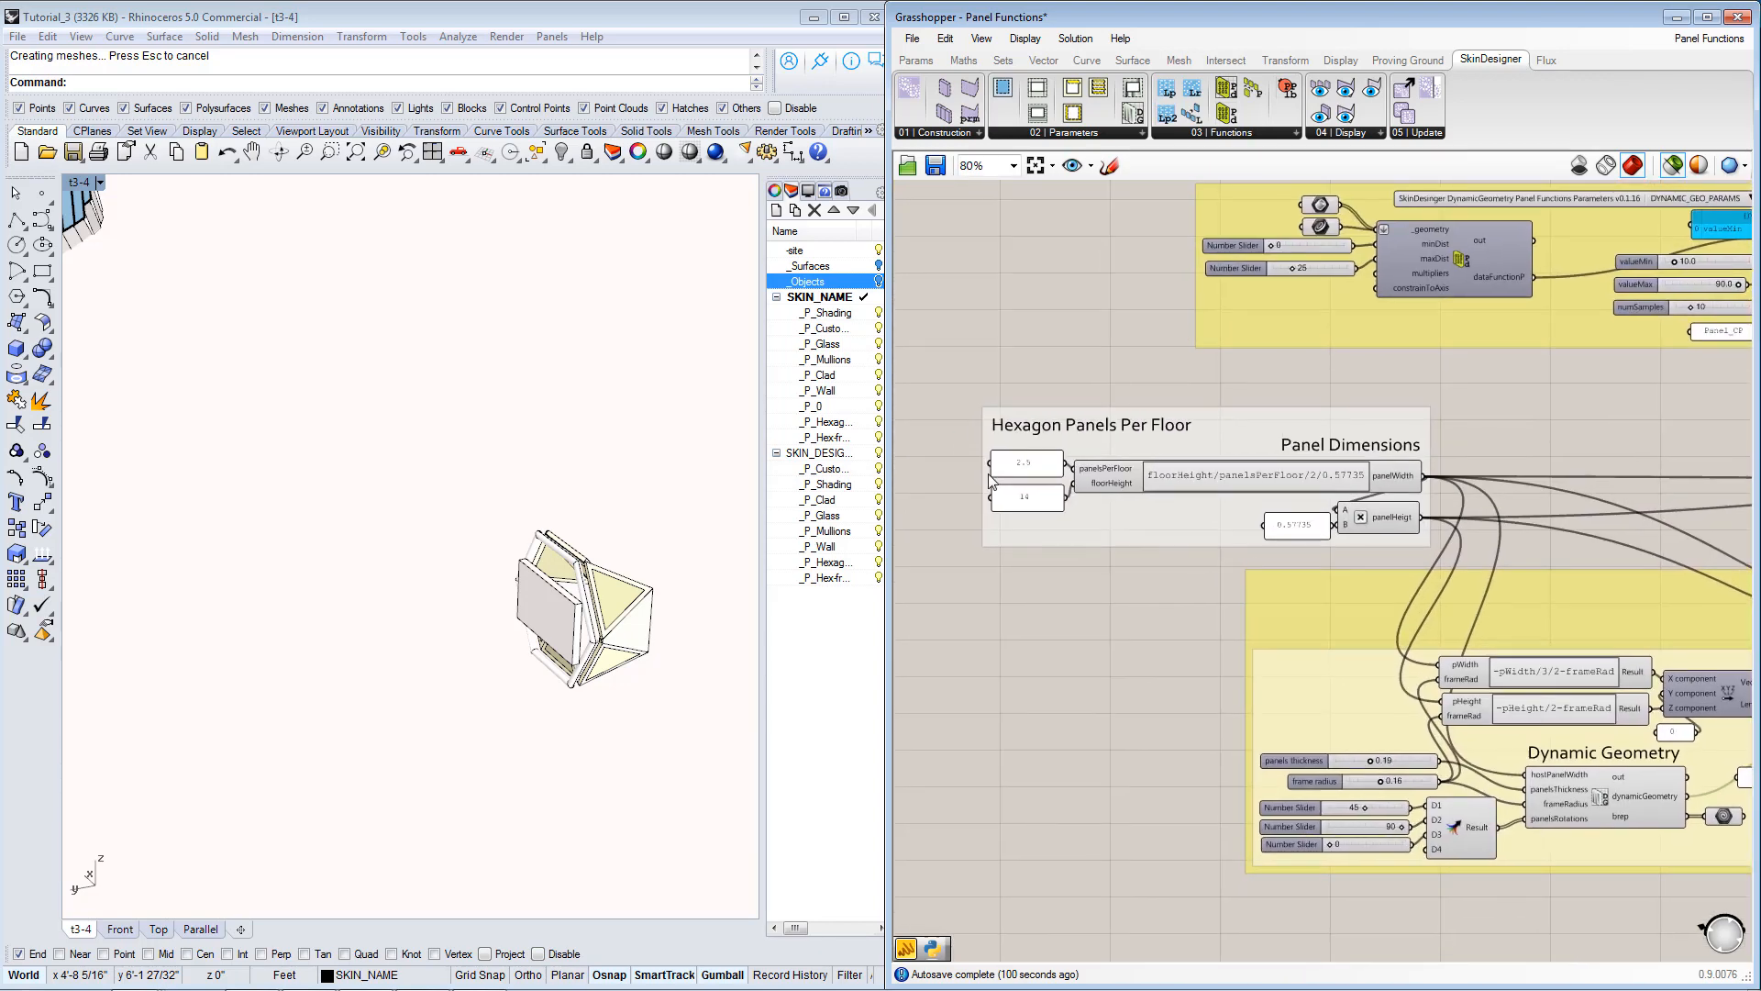
scroll(989, 479, up, 1)
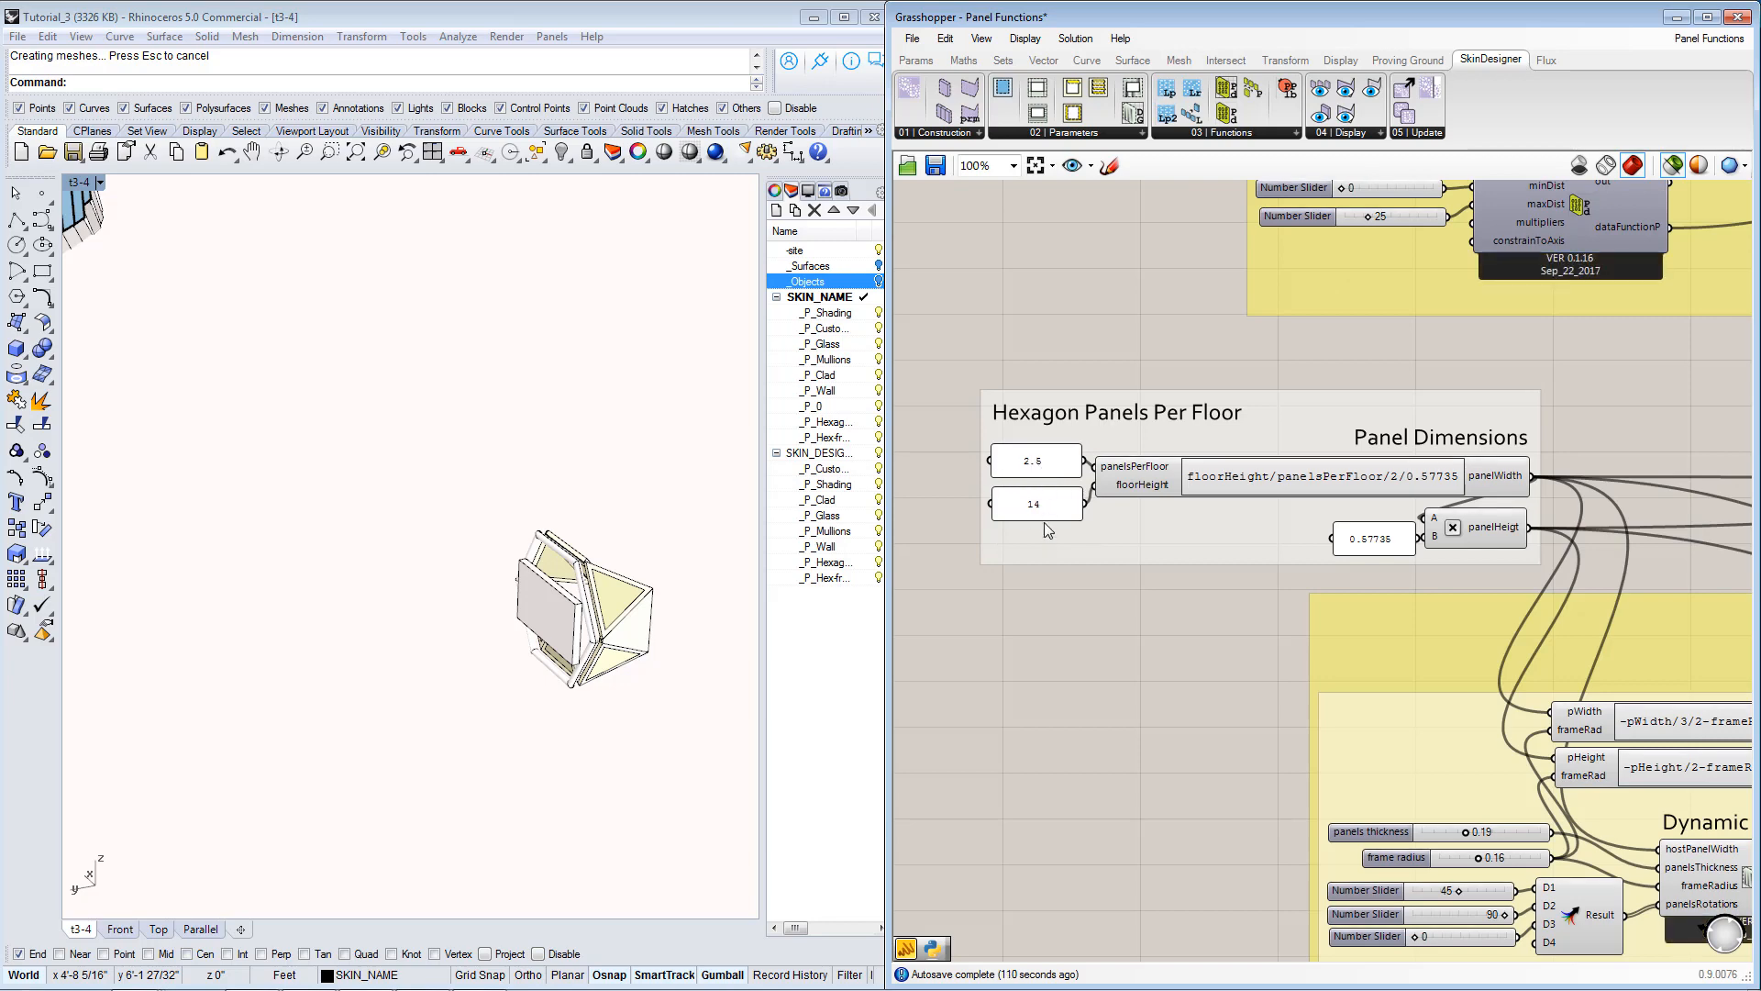
scroll(1039, 465, up, 1)
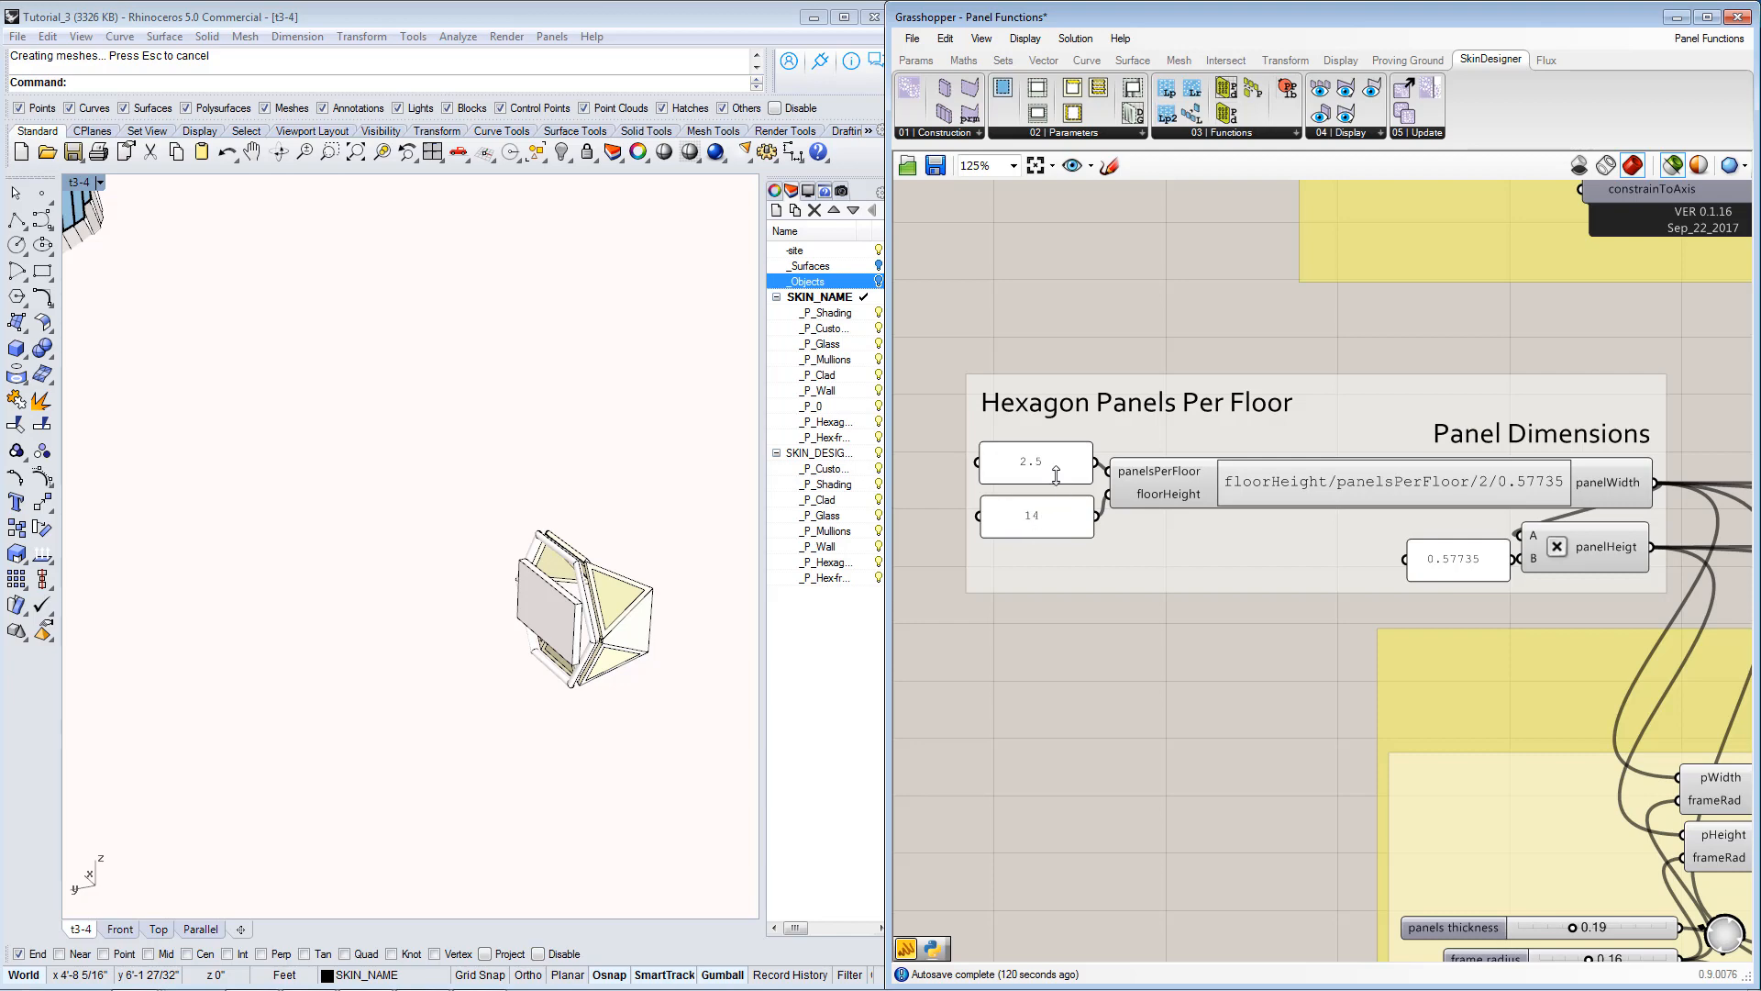
scroll(1106, 517, down, 4)
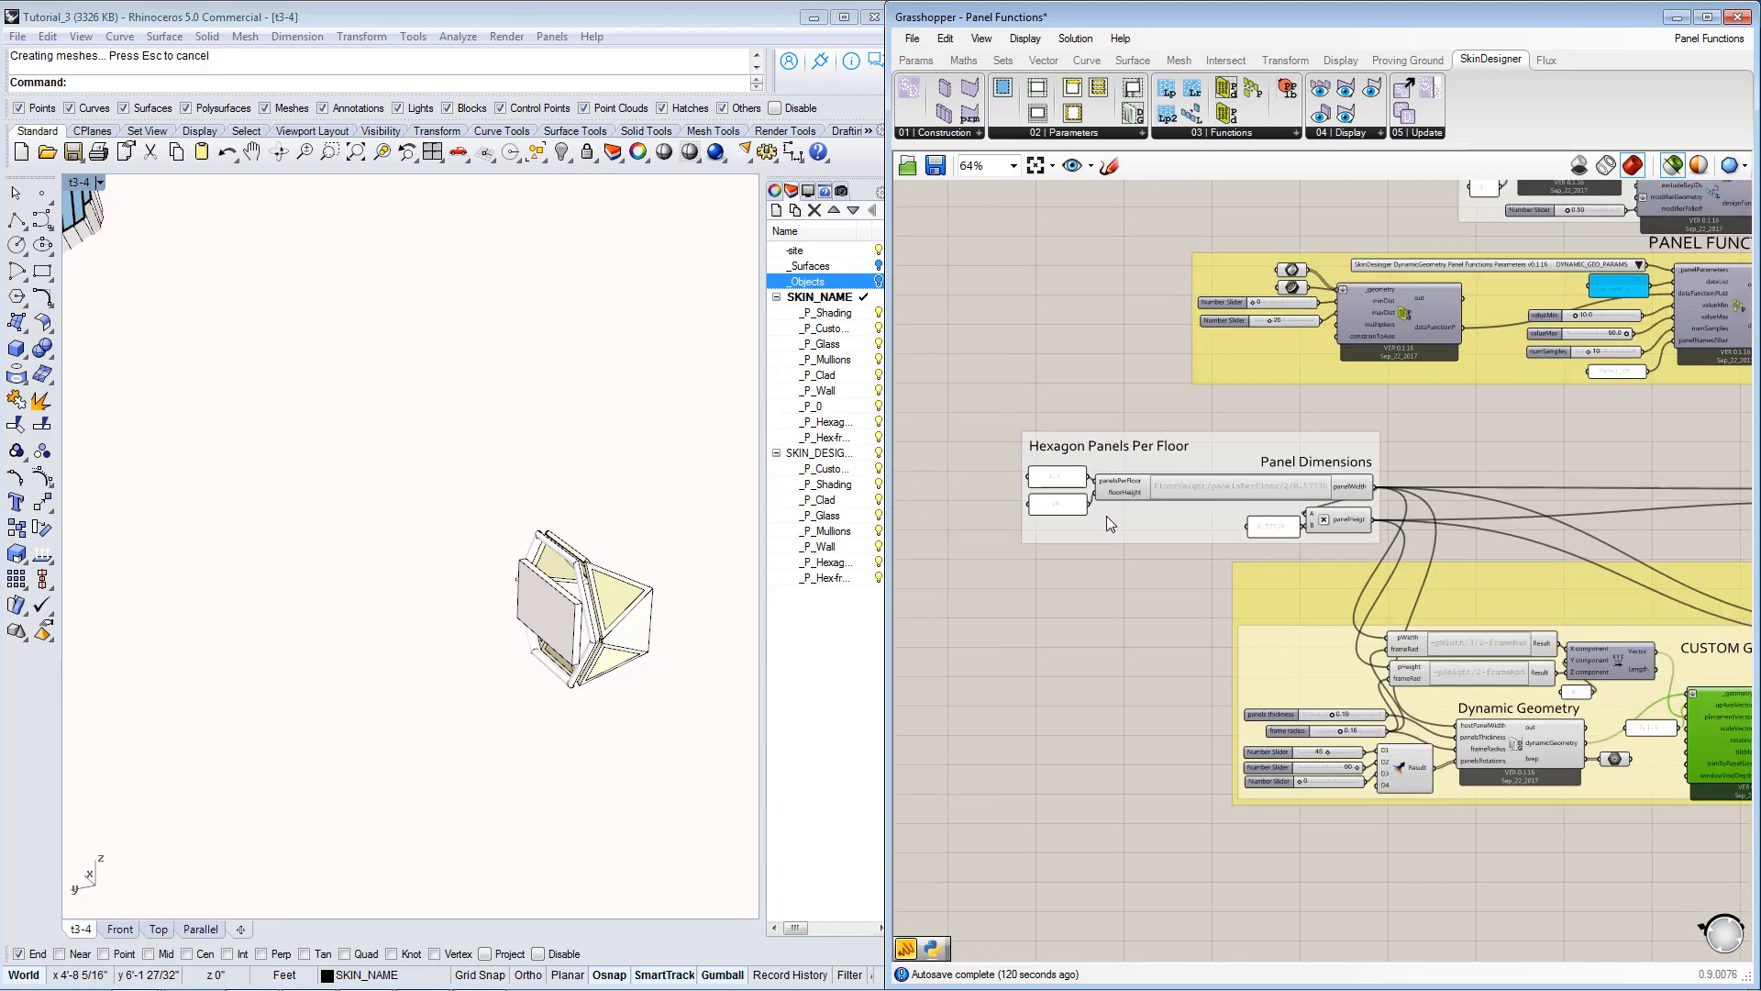
scroll(1167, 578, down, 2)
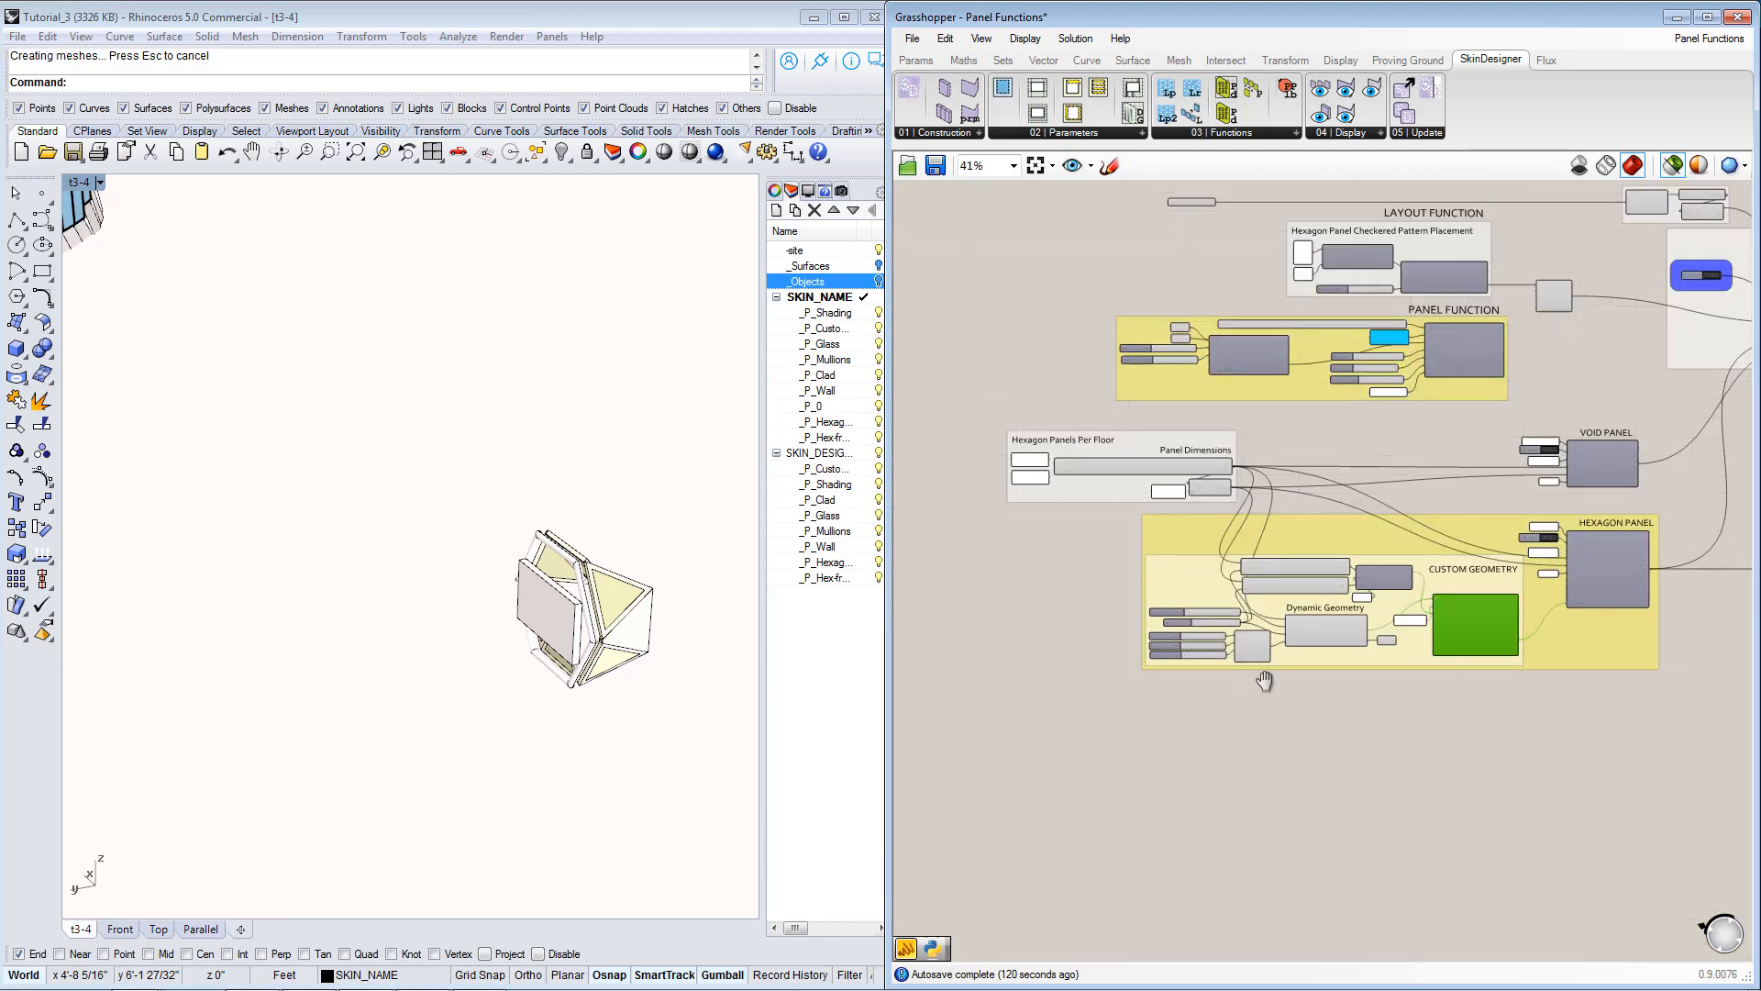
right_drag(1263, 681, 1235, 647)
scroll(1235, 647, up, 2)
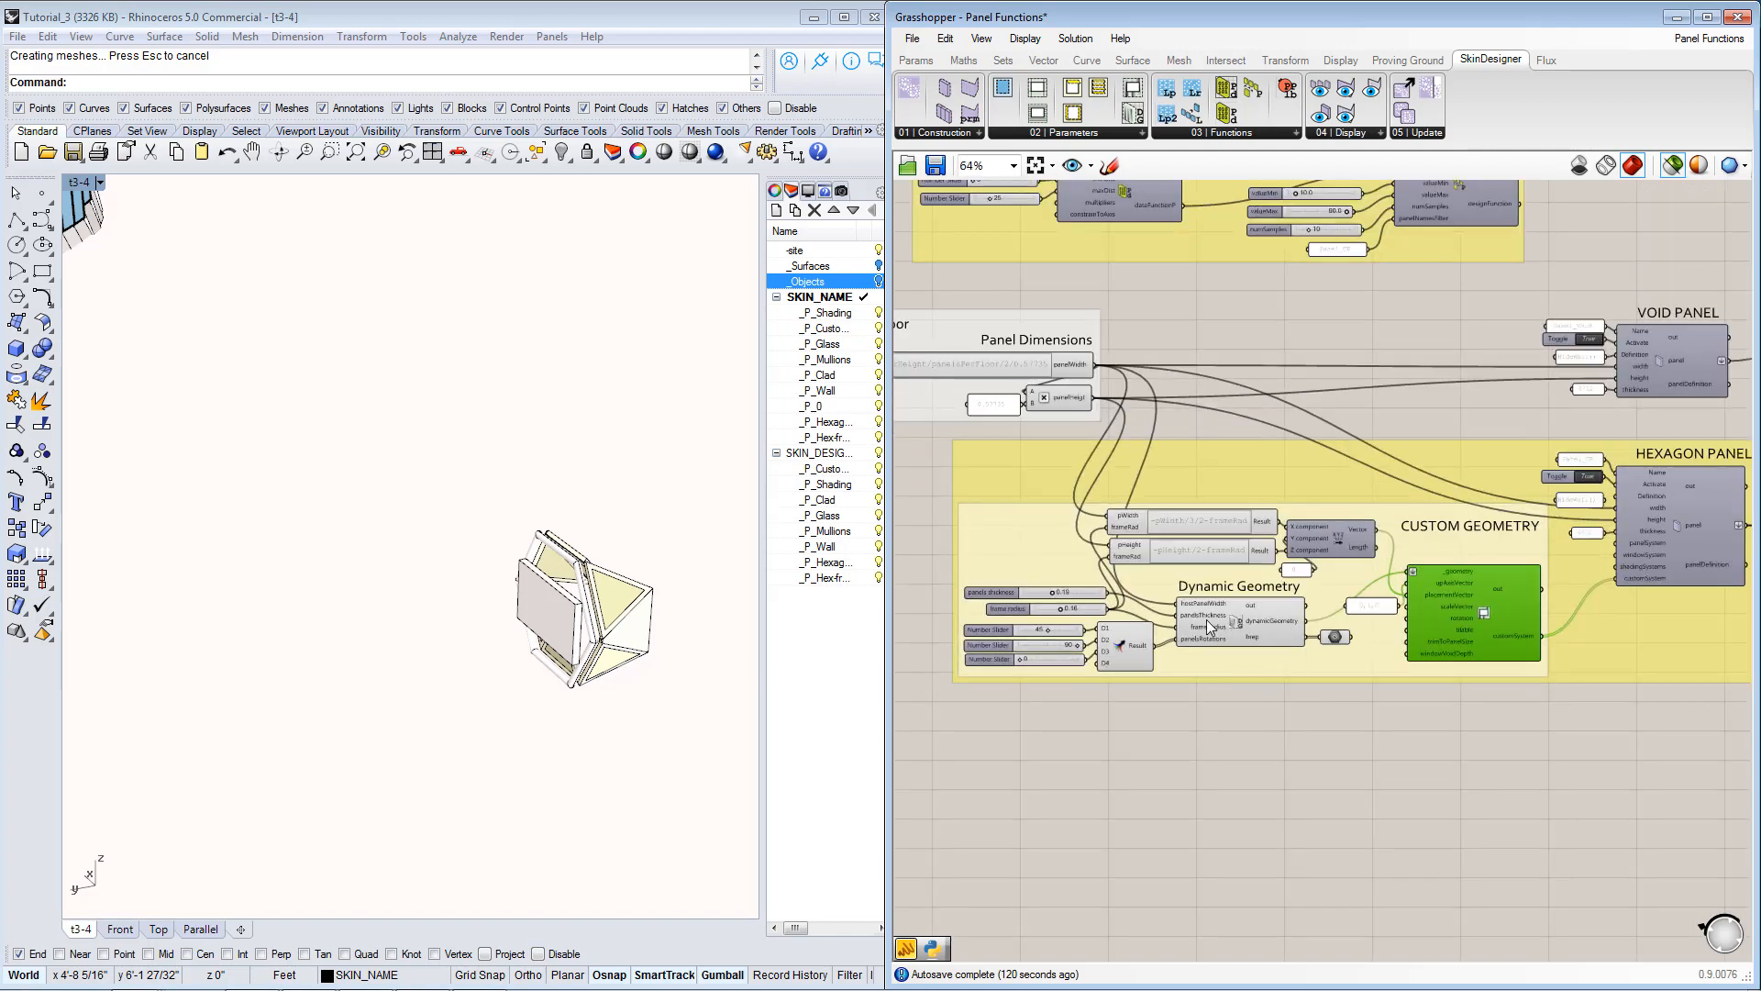
Connect the 0 rotation slider to D1 and D2 of the merge component in place of the 45 and 90 sliders.
right_drag(587, 642, 415, 484)
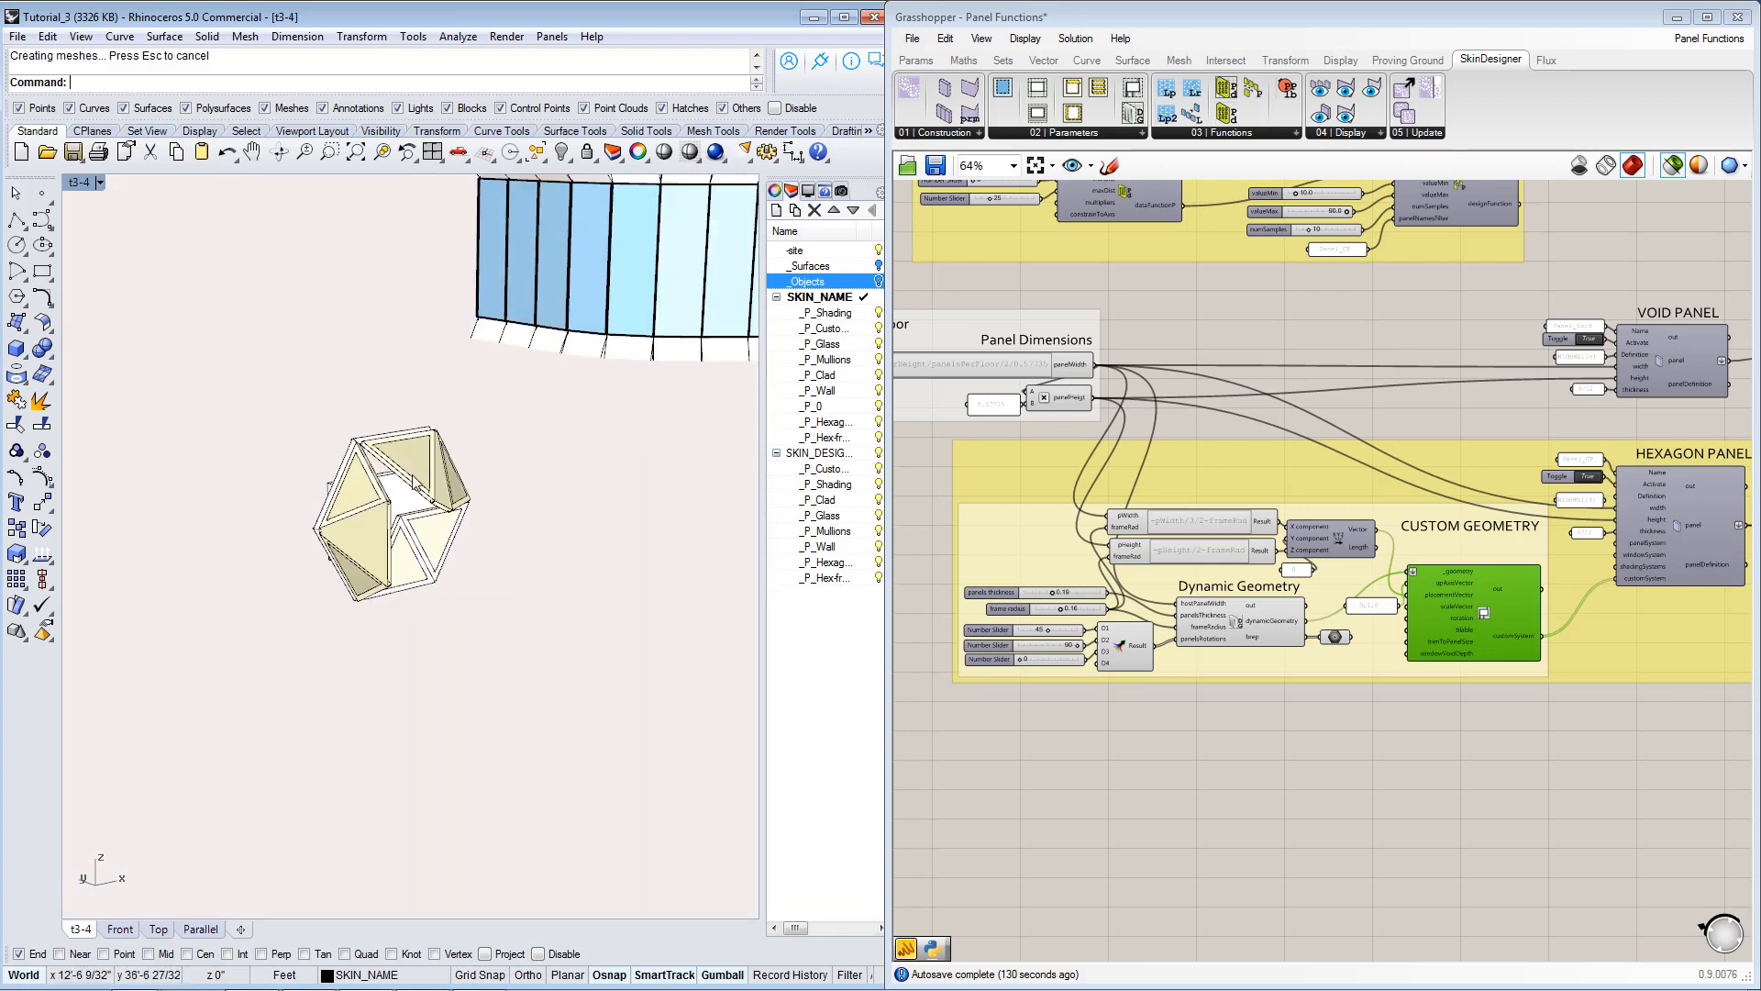
right_drag(590, 616, 514, 645)
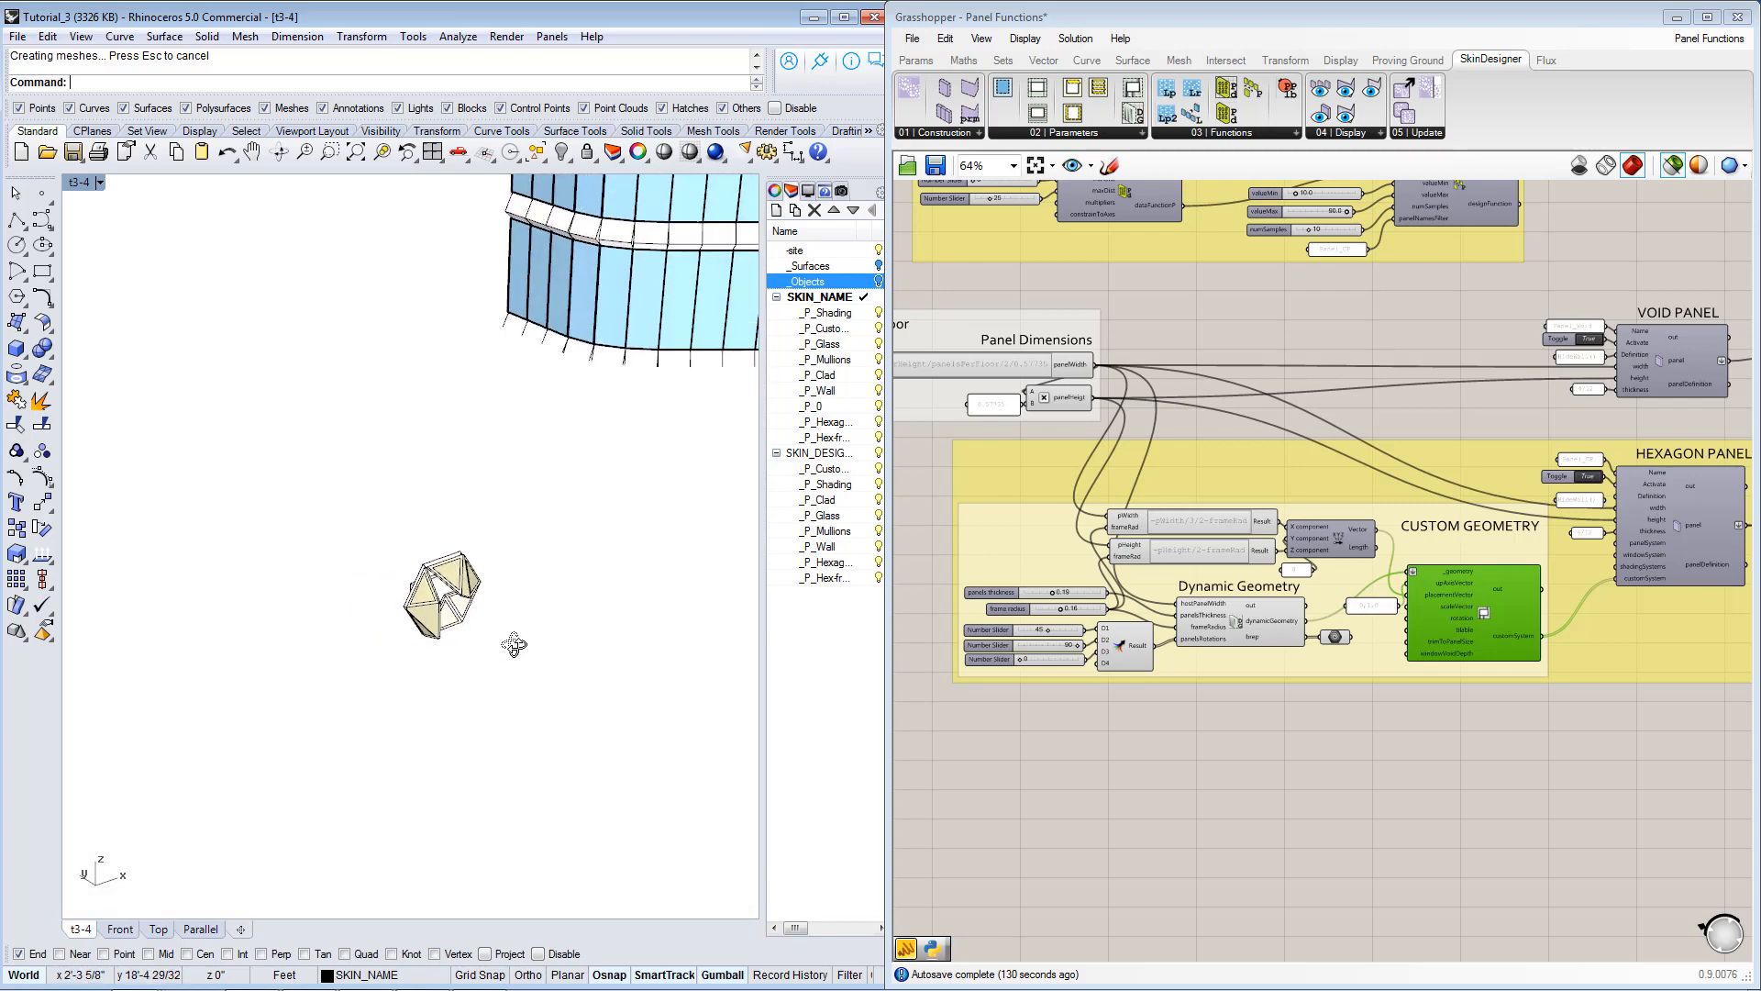
right_drag(1319, 735, 1180, 714)
scroll(1175, 712, down, 1)
right_drag(1326, 763, 1245, 786)
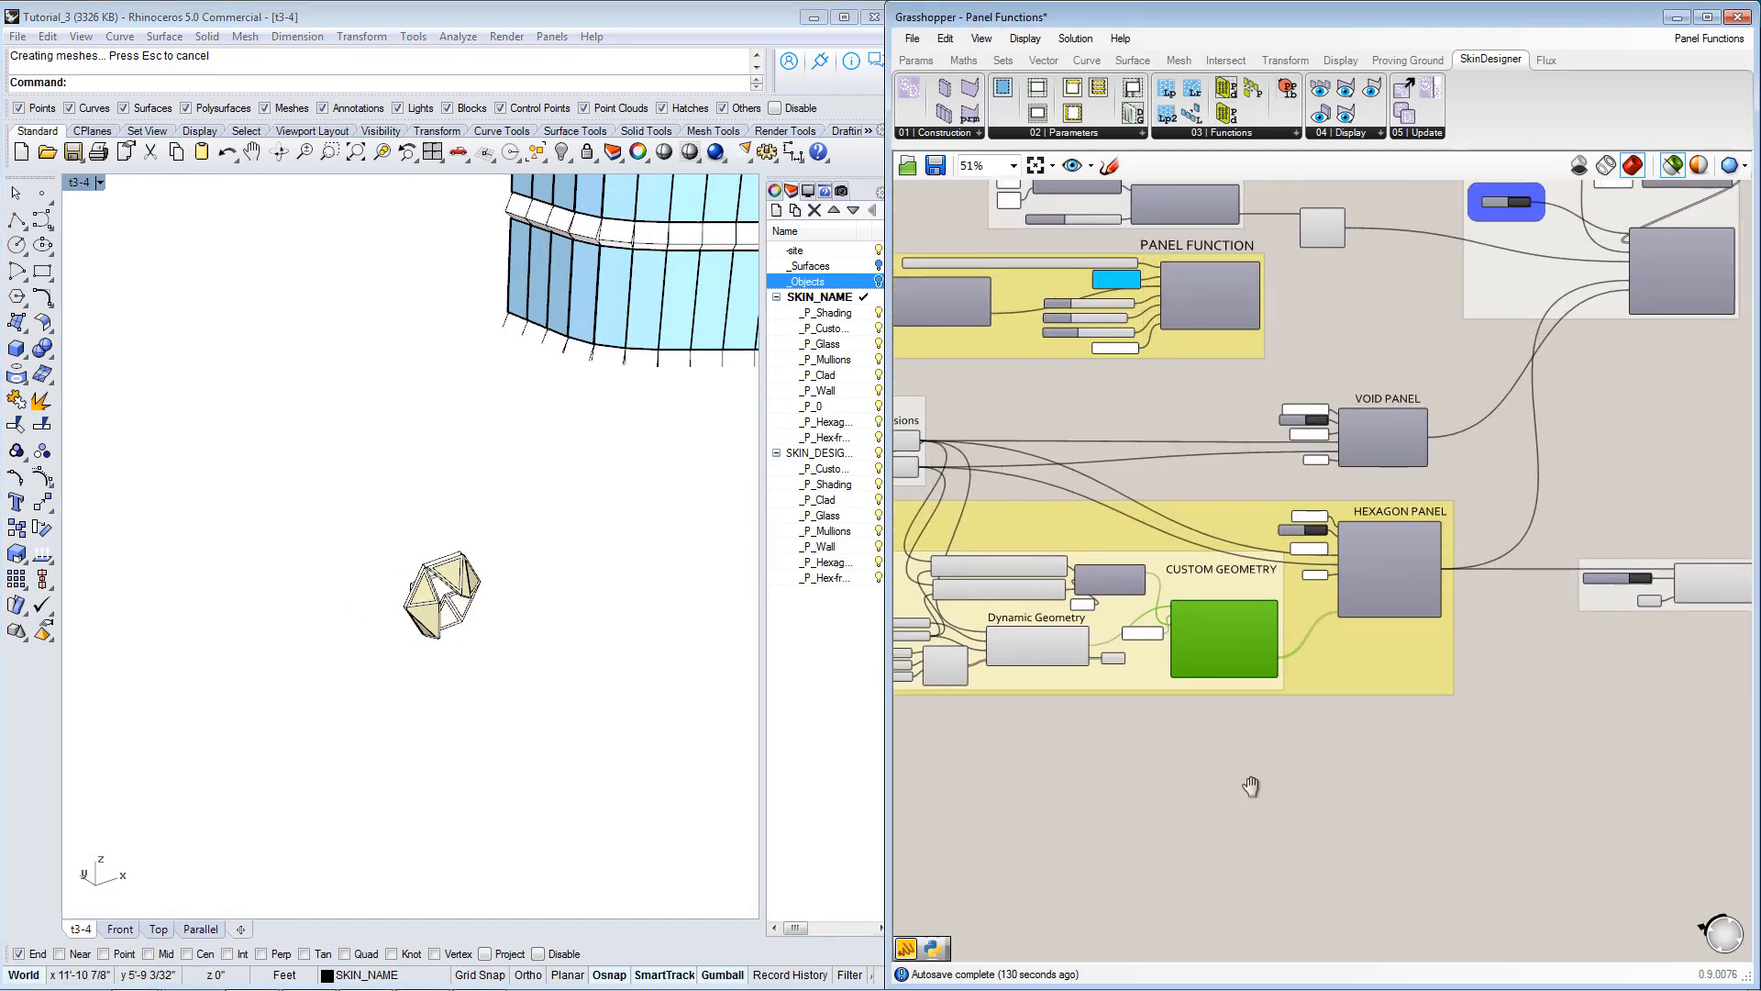
click(1207, 721)
scroll(1207, 721, down, 2)
scroll(1138, 694, up, 5)
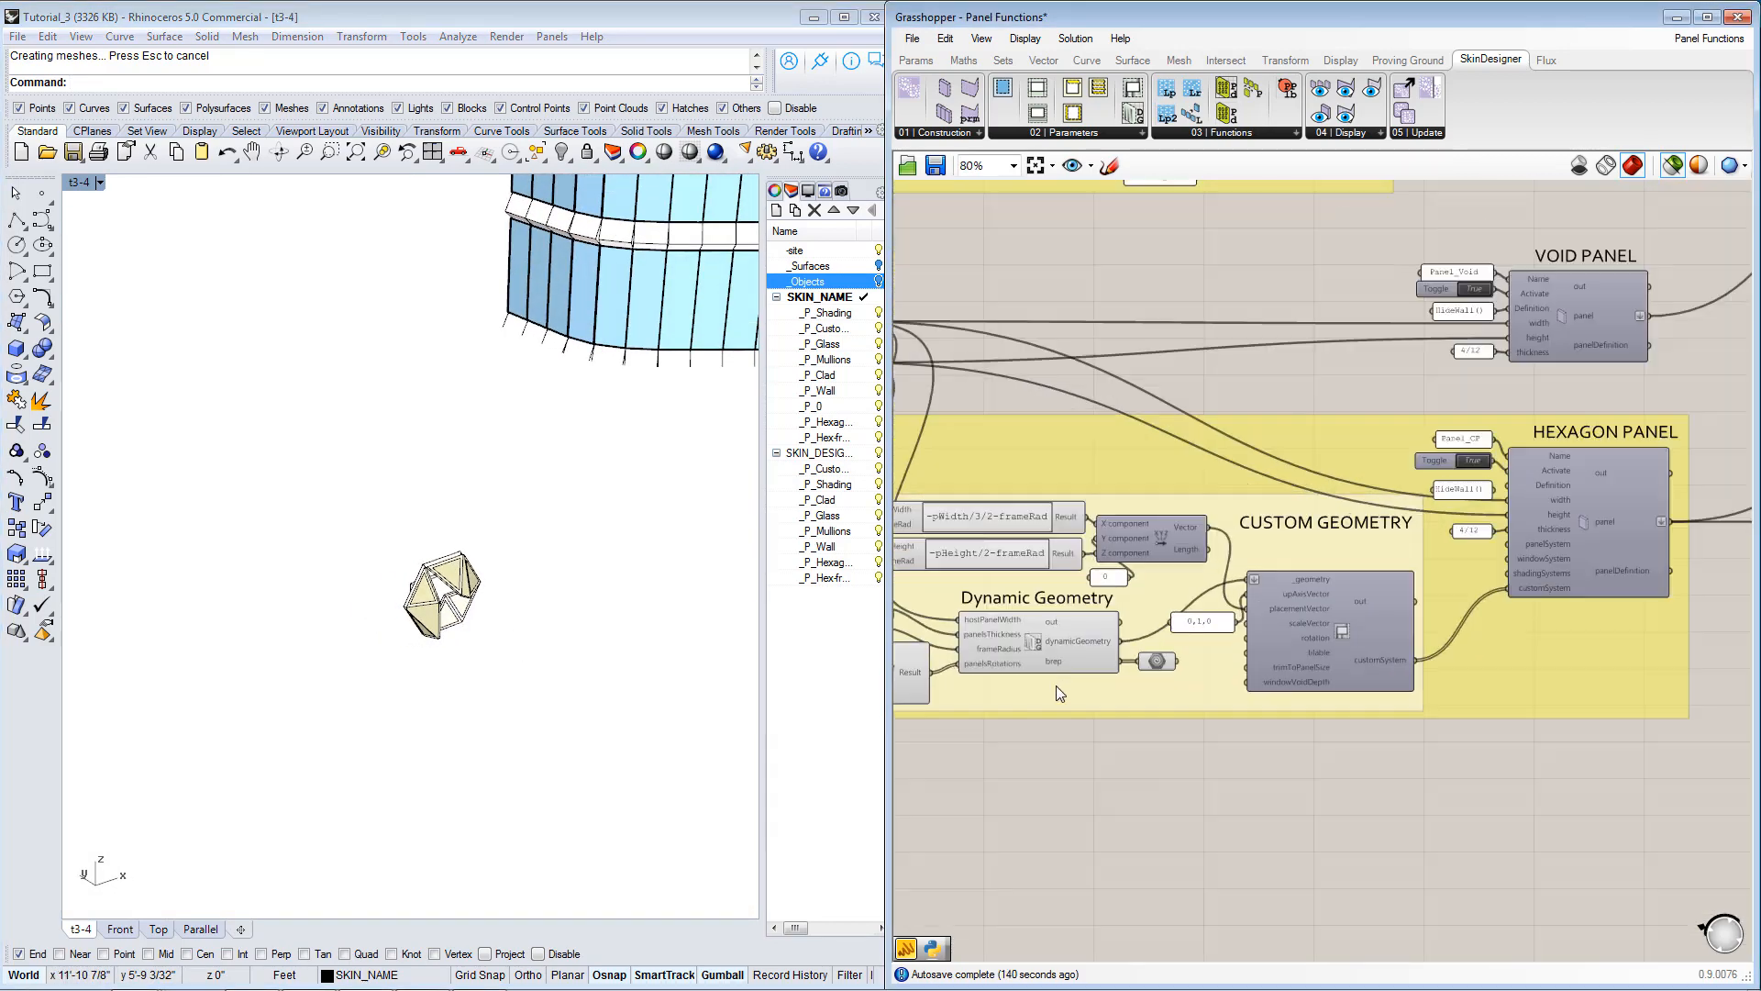
right_drag(1041, 688, 1372, 690)
scroll(1119, 686, up, 2)
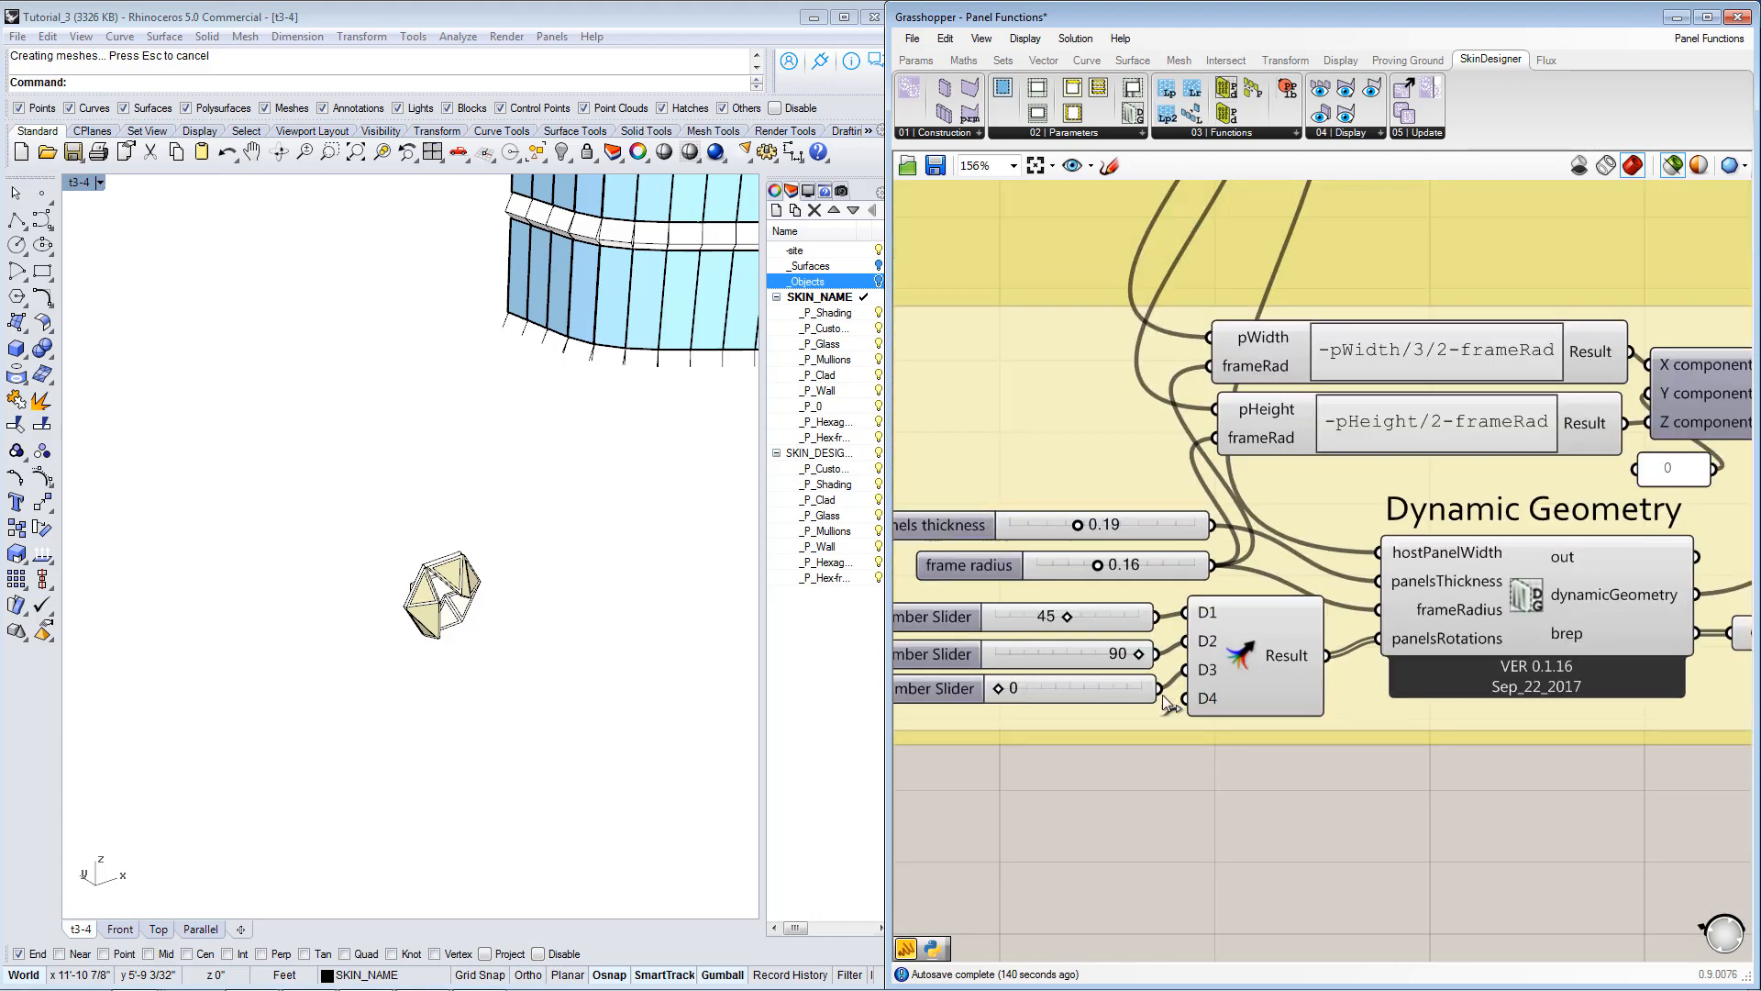
drag(1166, 703, 1181, 626)
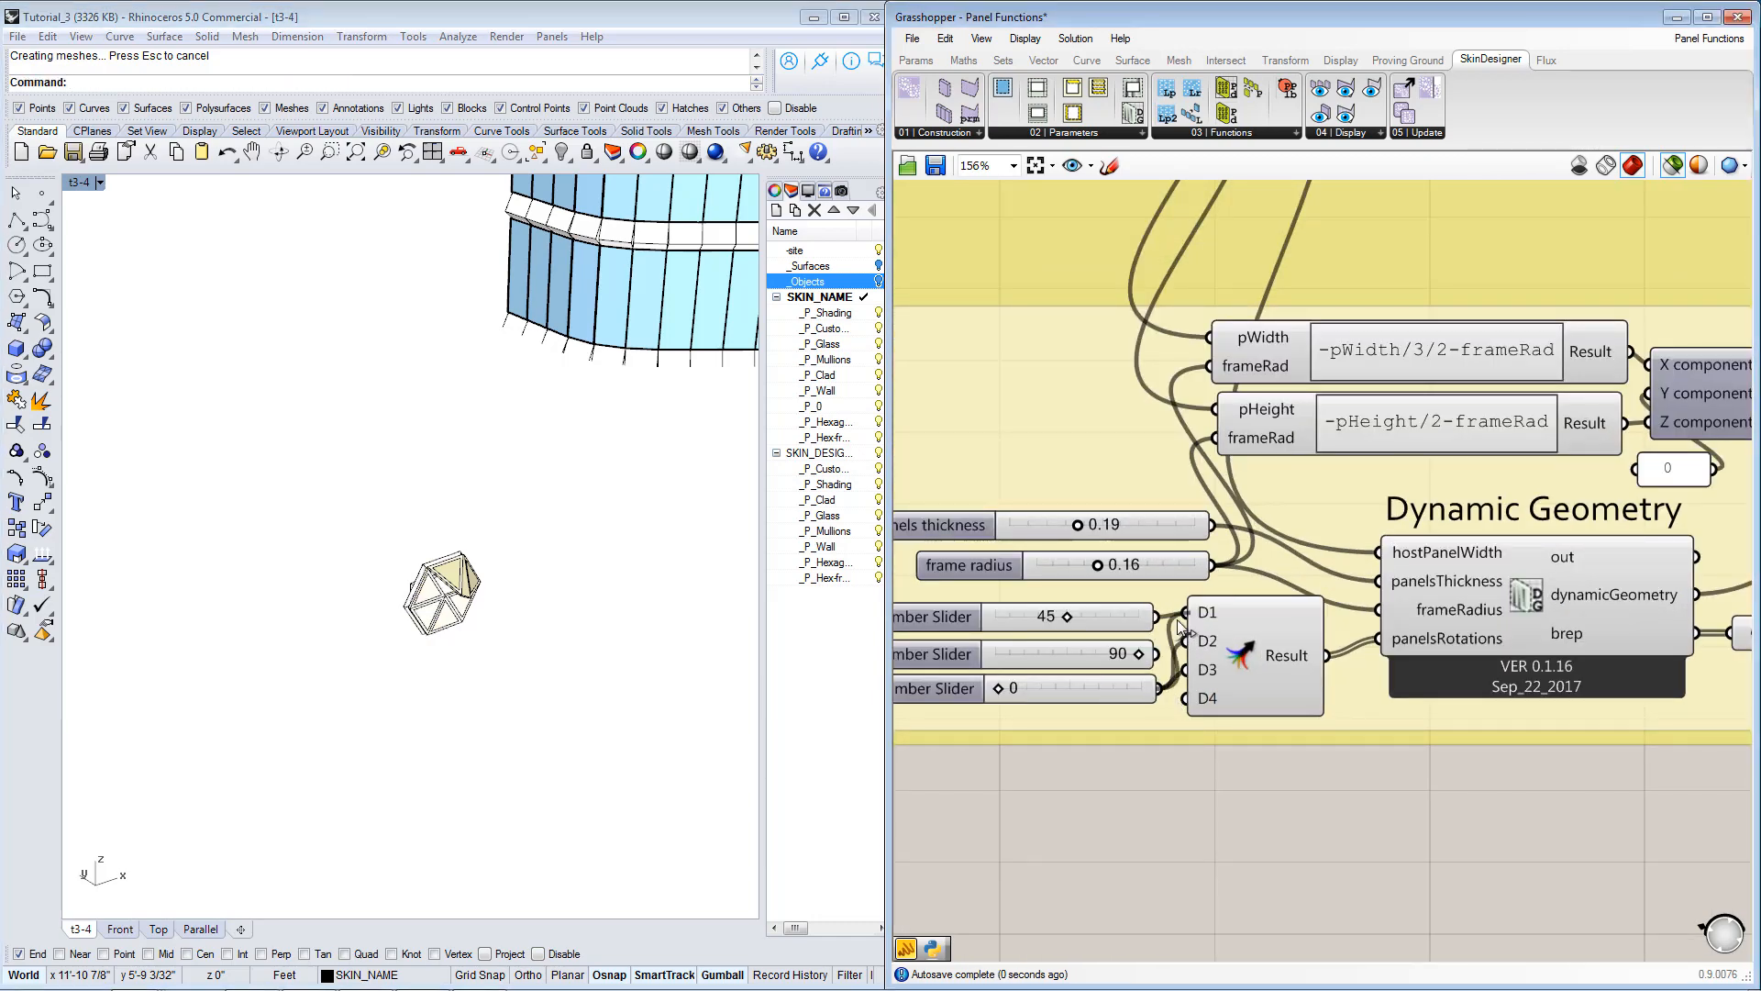
scroll(406, 657, up, 4)
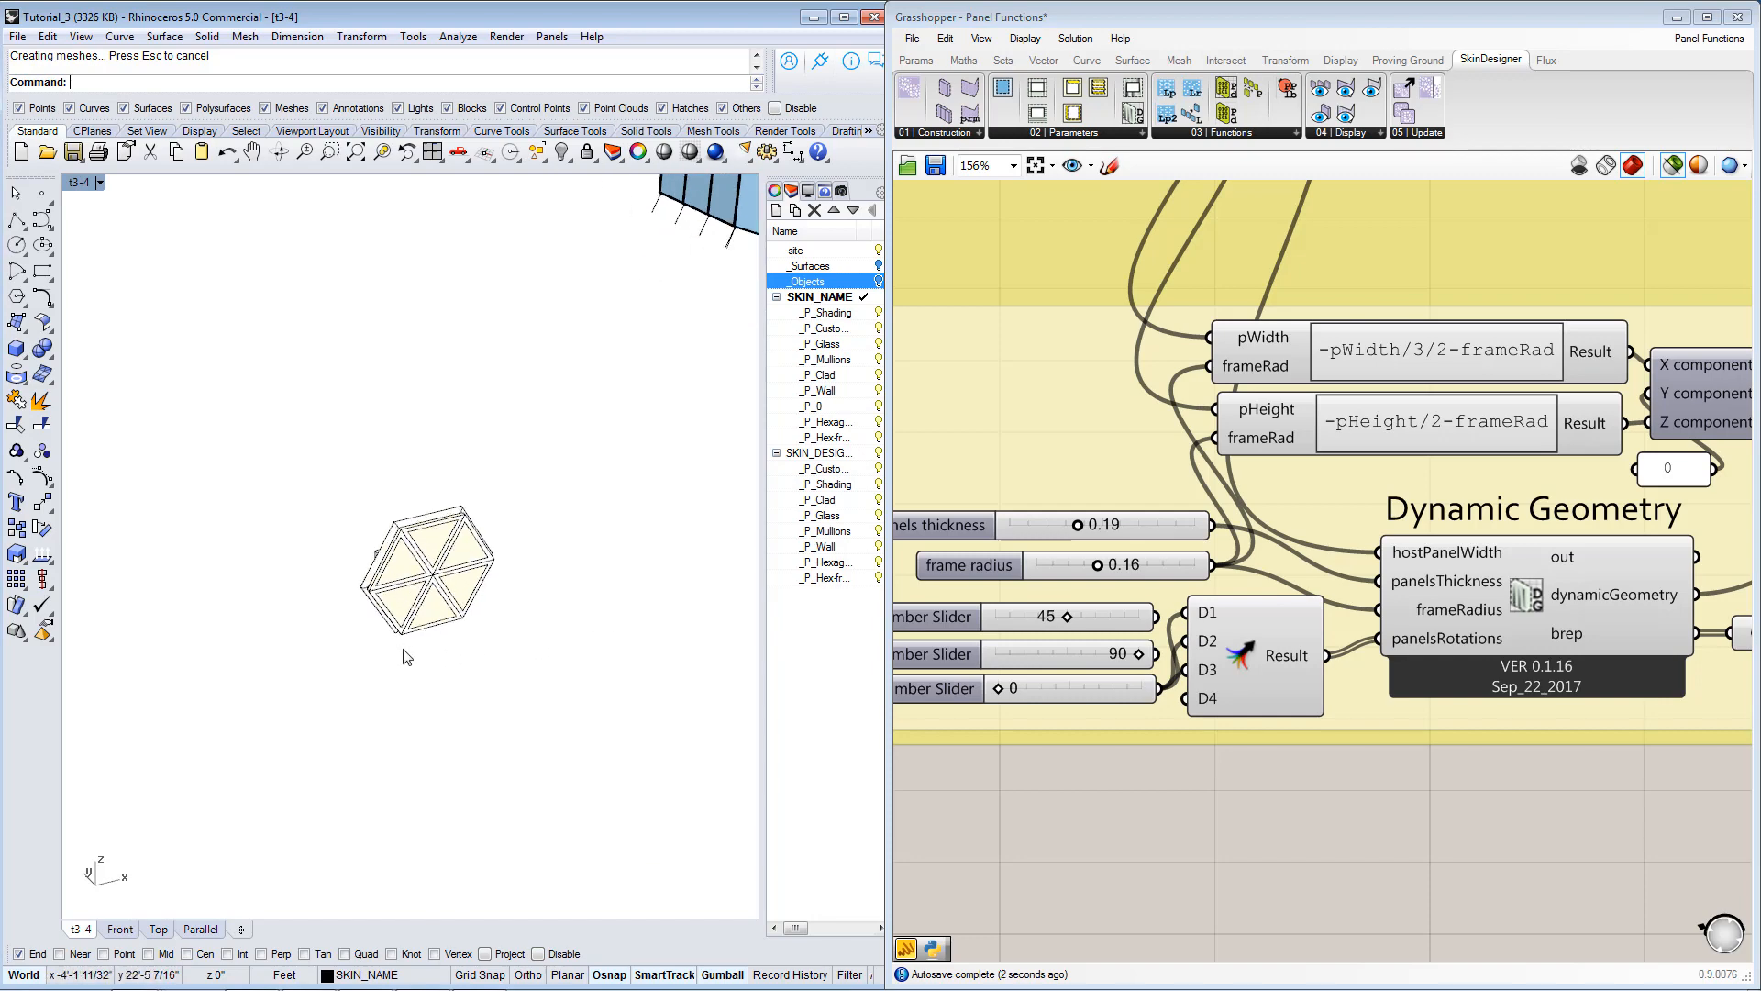
scroll(1279, 741, down, 5)
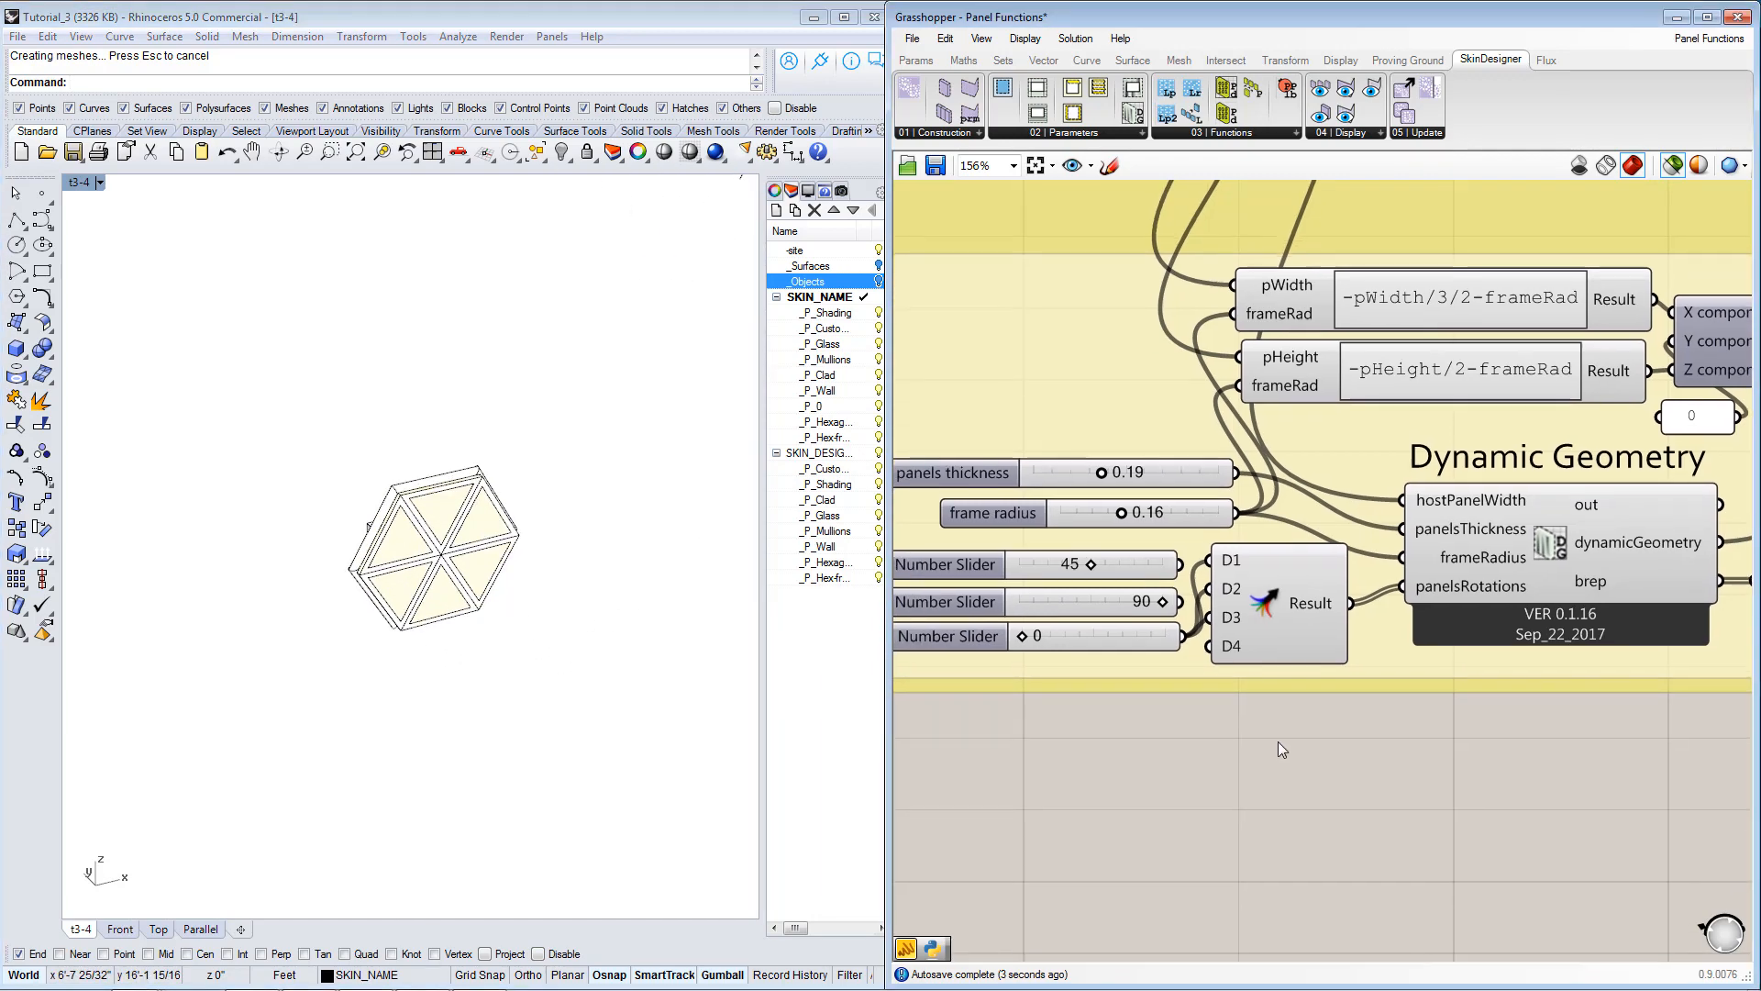
scroll(1302, 747, up, 3)
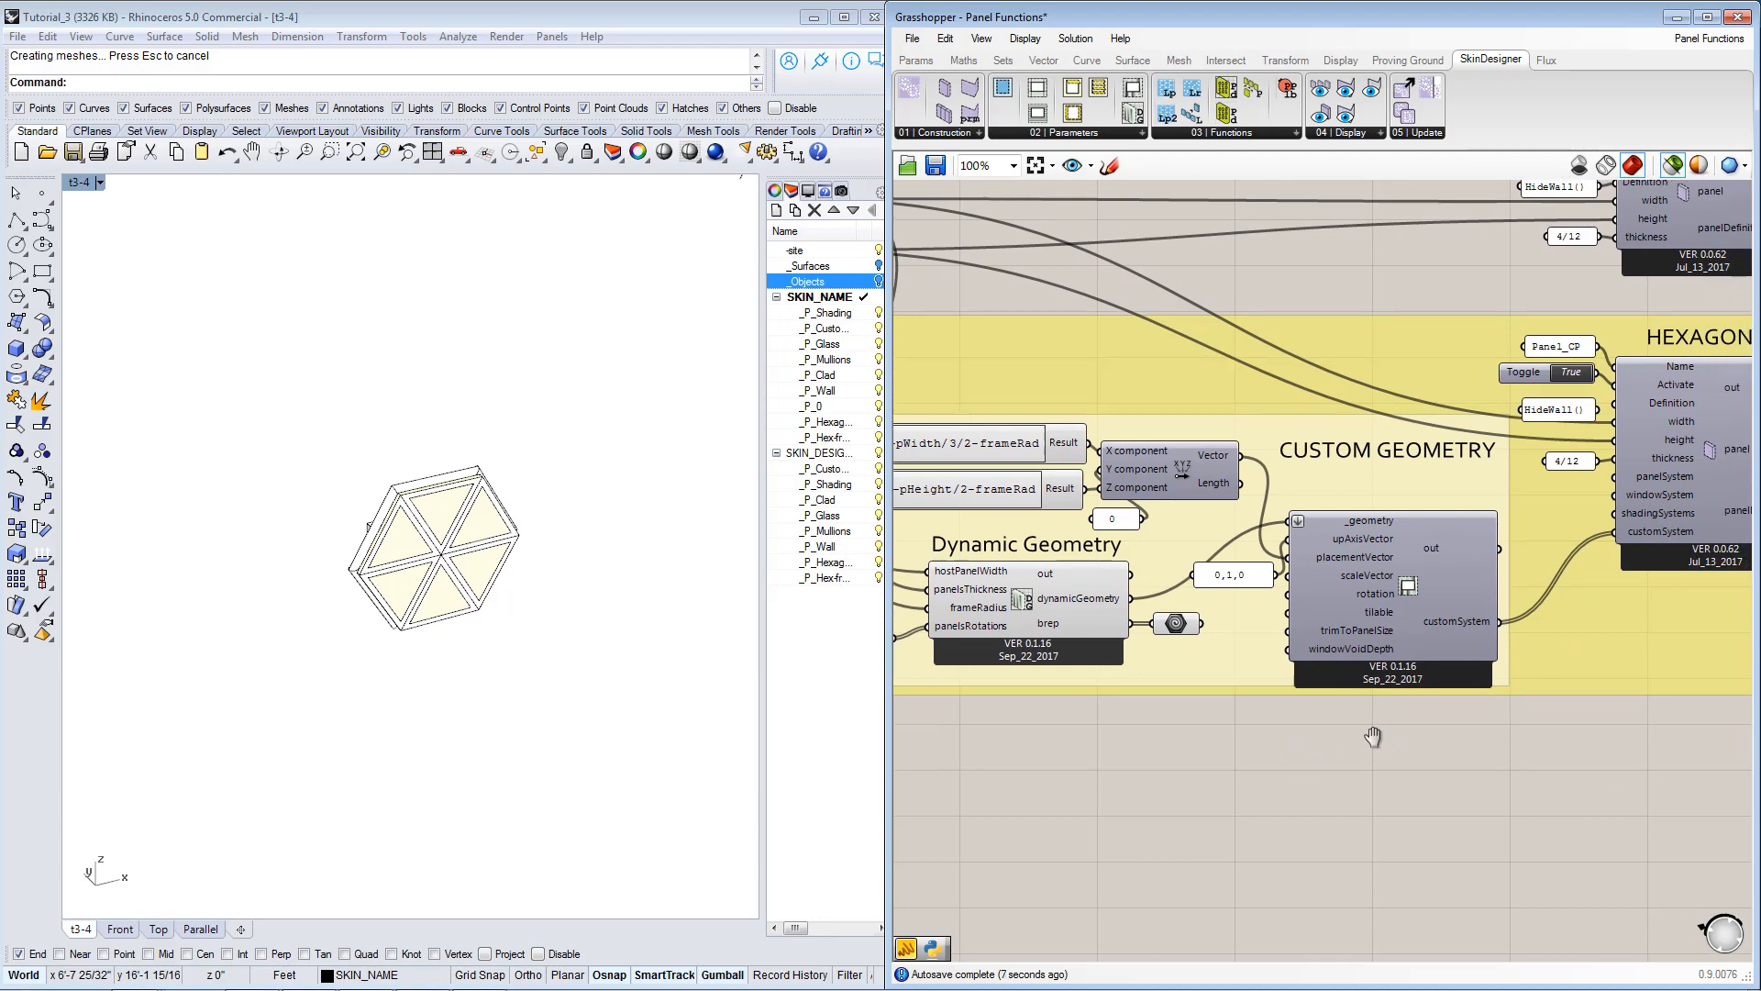
Select the Custom Geometry component and trace its customSystem output into the Hexagon Panel component and on to its downstream connections.
right_drag(1299, 733, 1173, 748)
click(1357, 596)
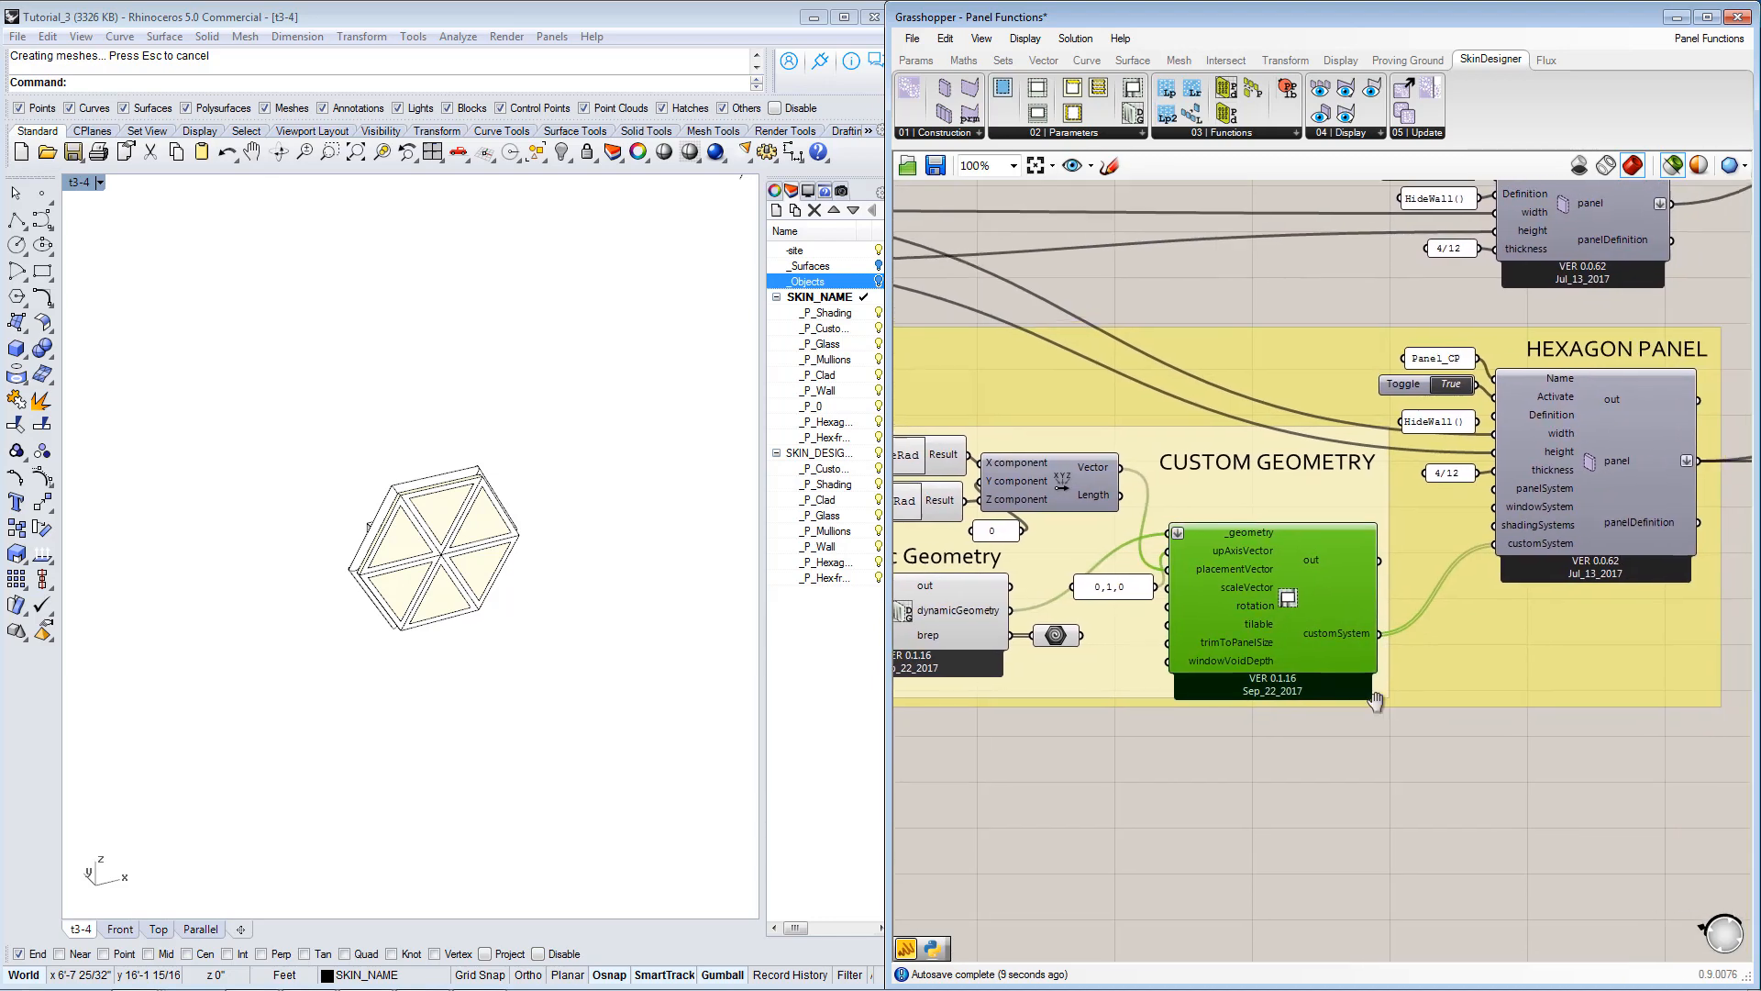
right_drag(1538, 546, 1657, 674)
scroll(1465, 656, down, 1)
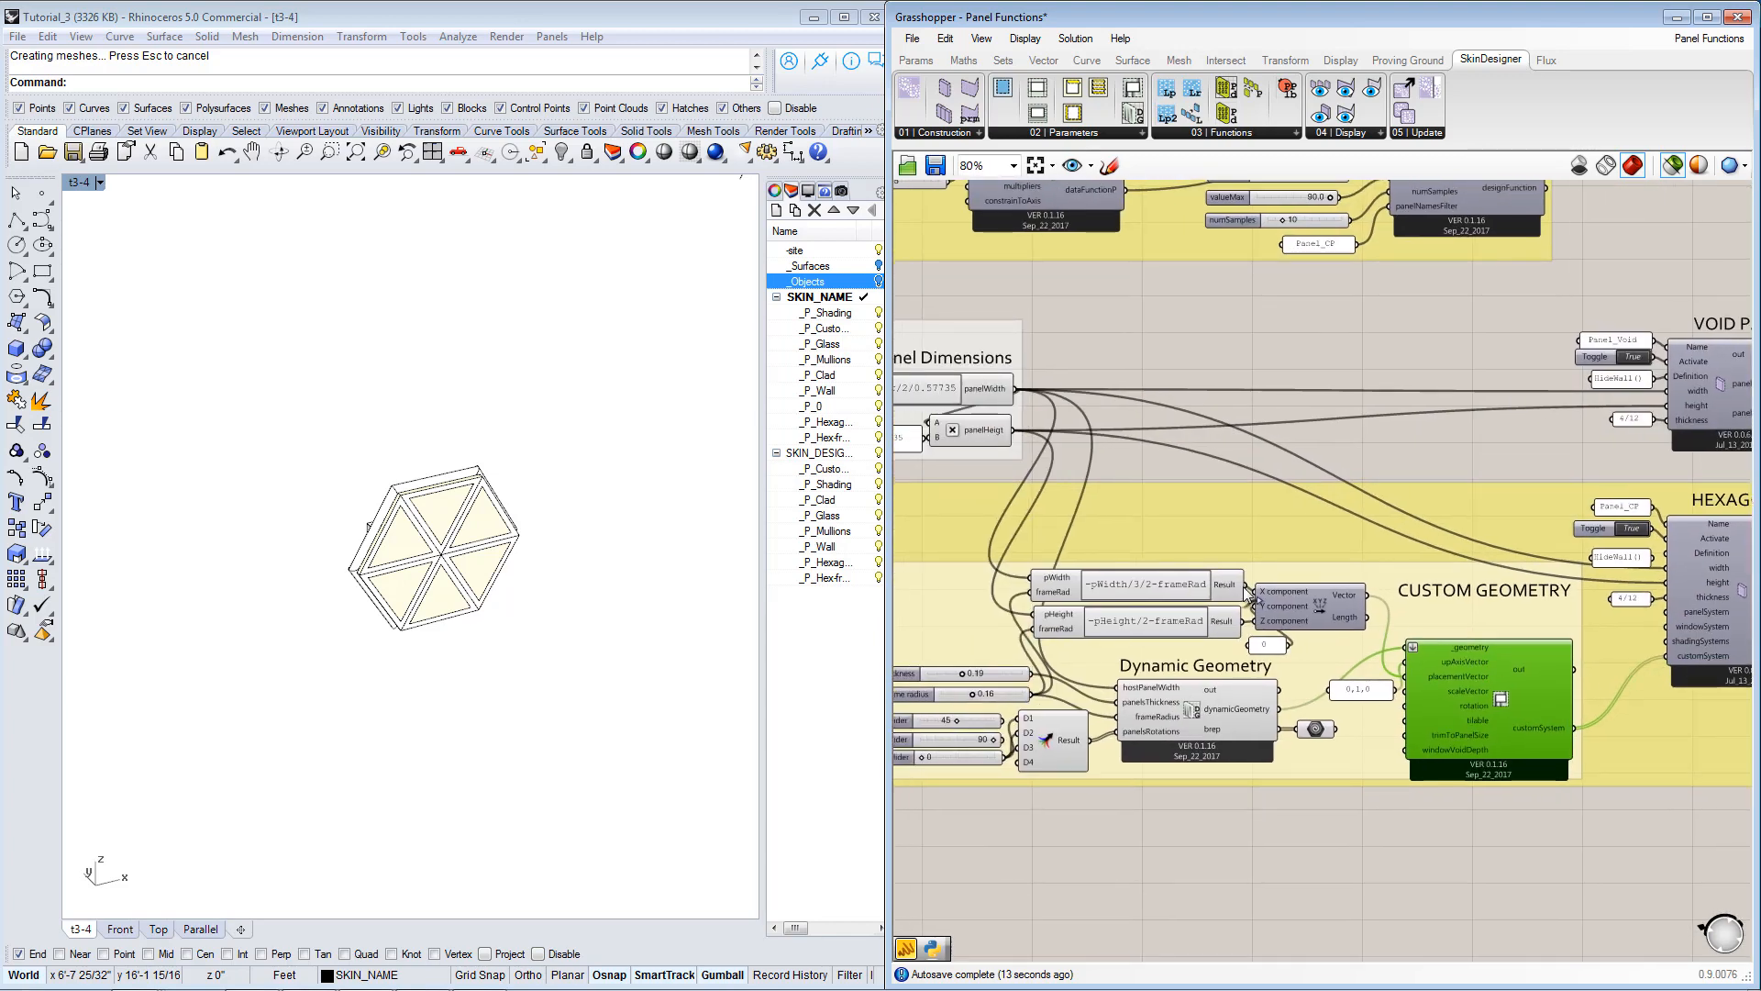
right_drag(1247, 594, 1154, 584)
right_drag(1395, 597, 1166, 597)
scroll(1163, 598, down, 2)
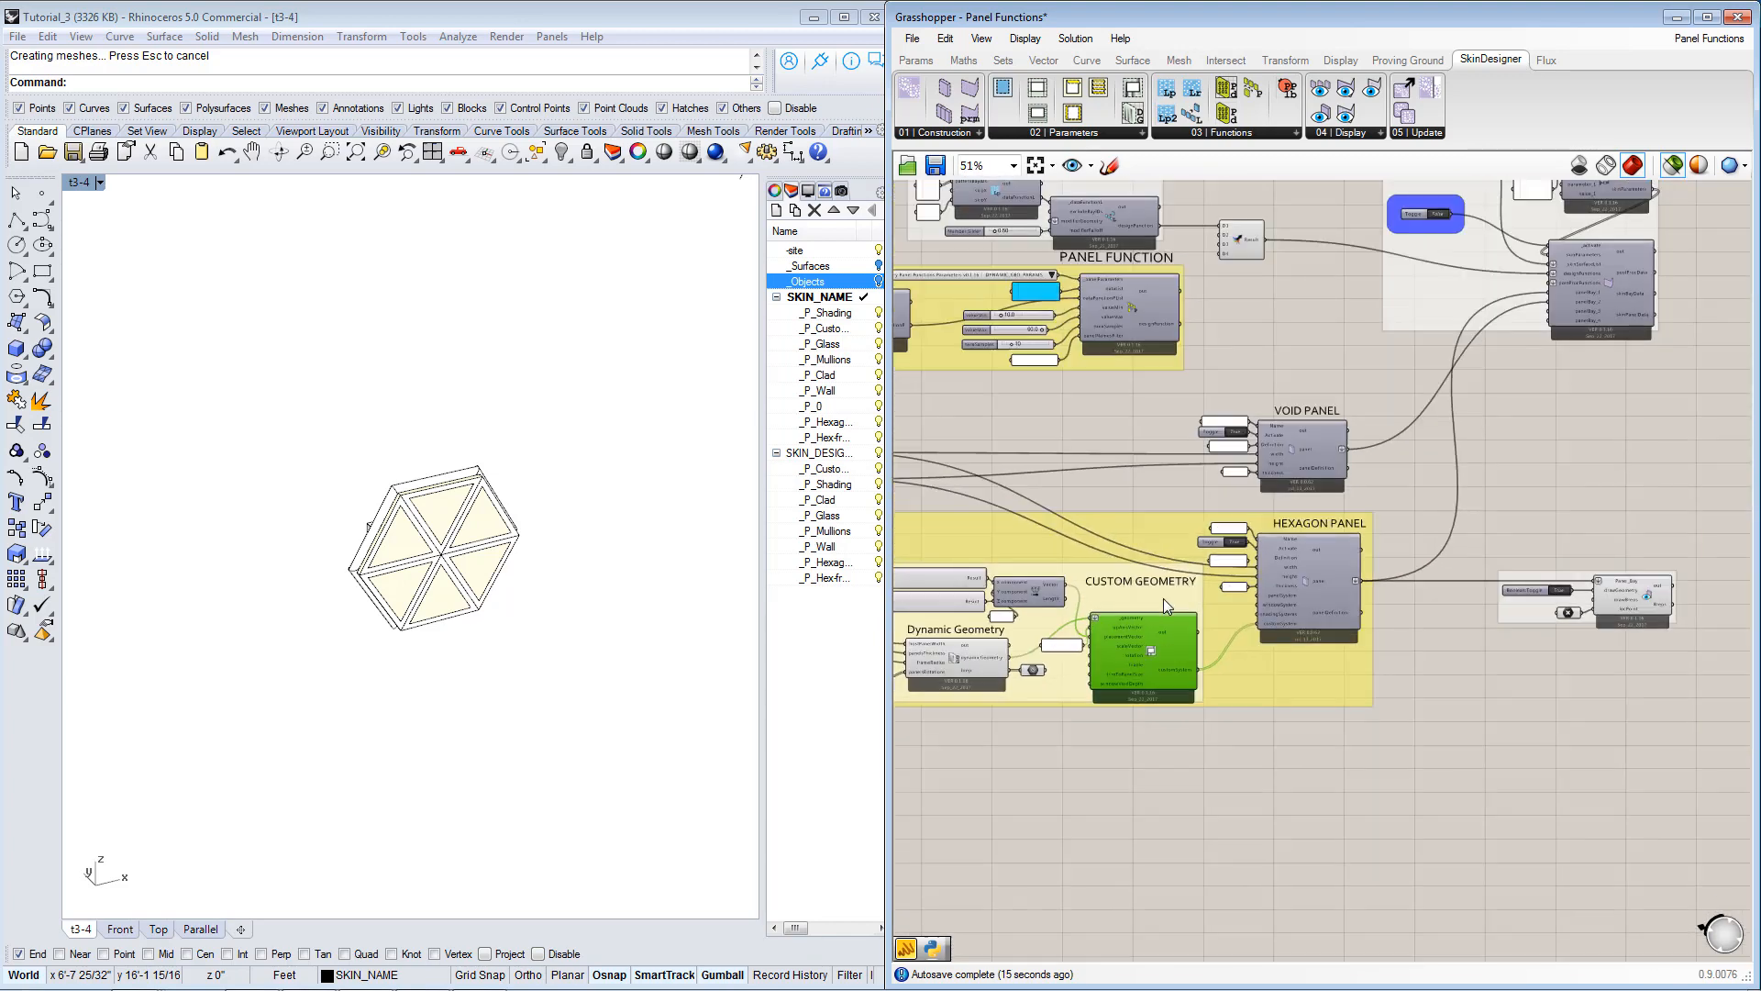
Activate the Skin Generator by setting its toggle to True.
right_drag(1353, 519, 1360, 728)
right_drag(1262, 542, 1388, 572)
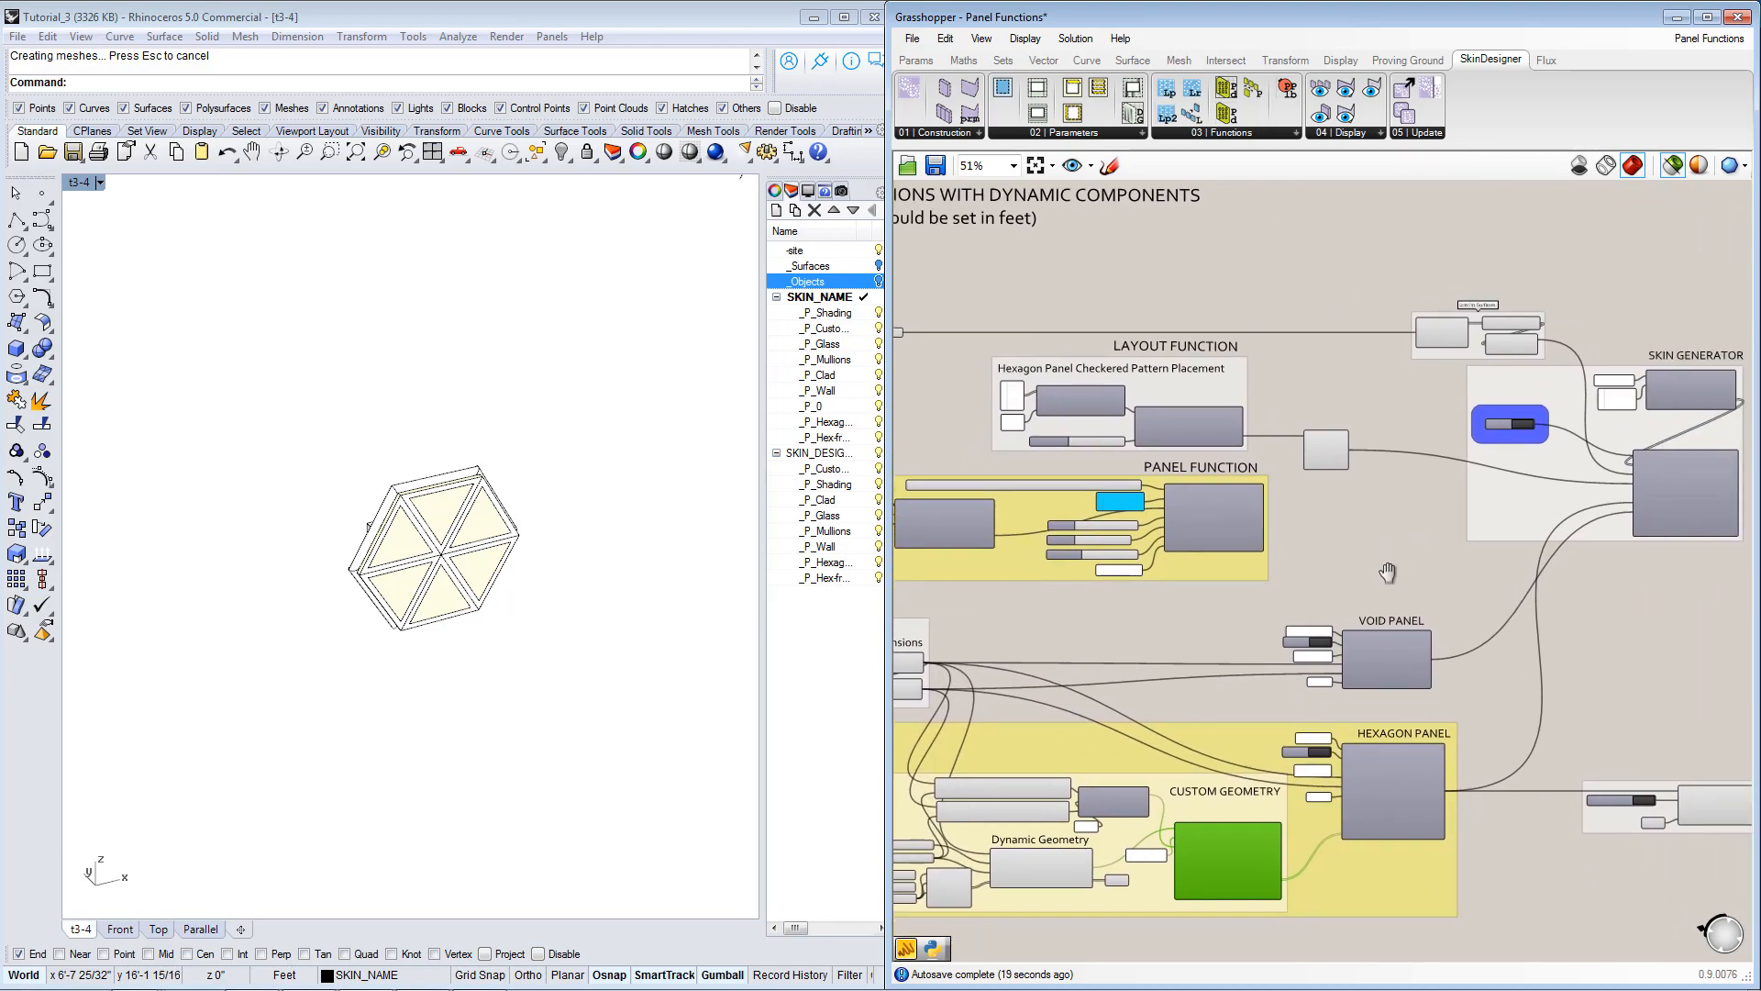
right_drag(1442, 656, 1448, 552)
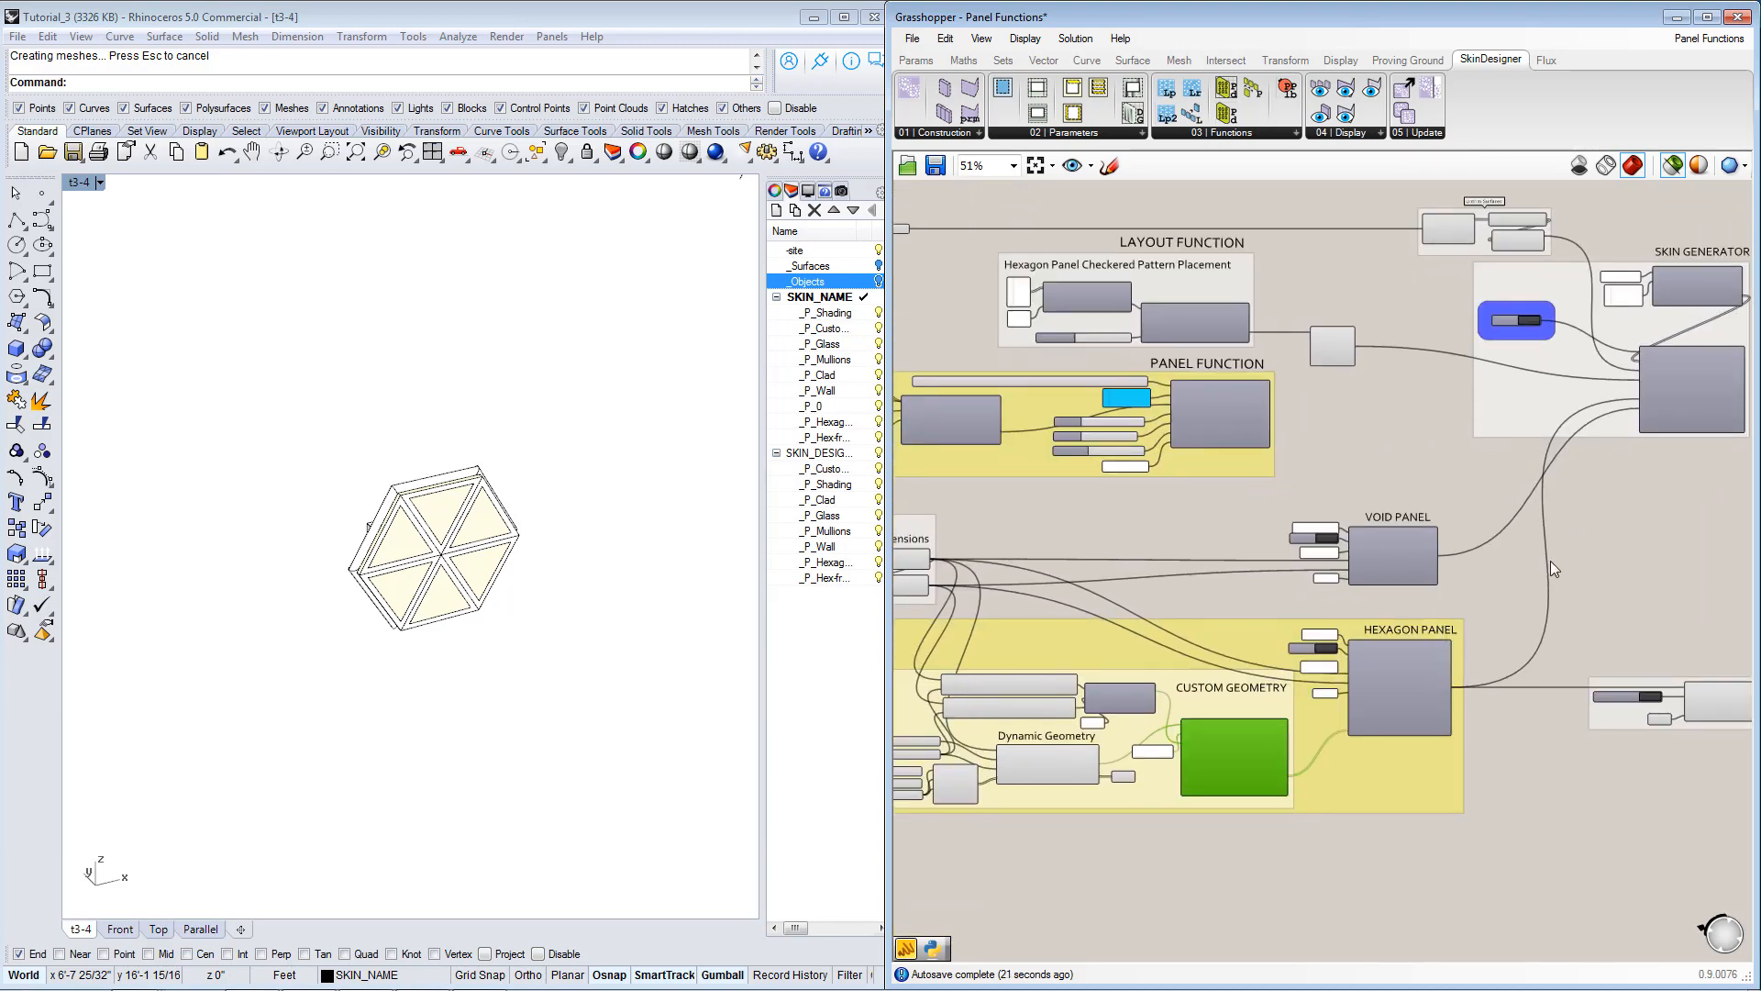
scroll(1421, 653, up, 2)
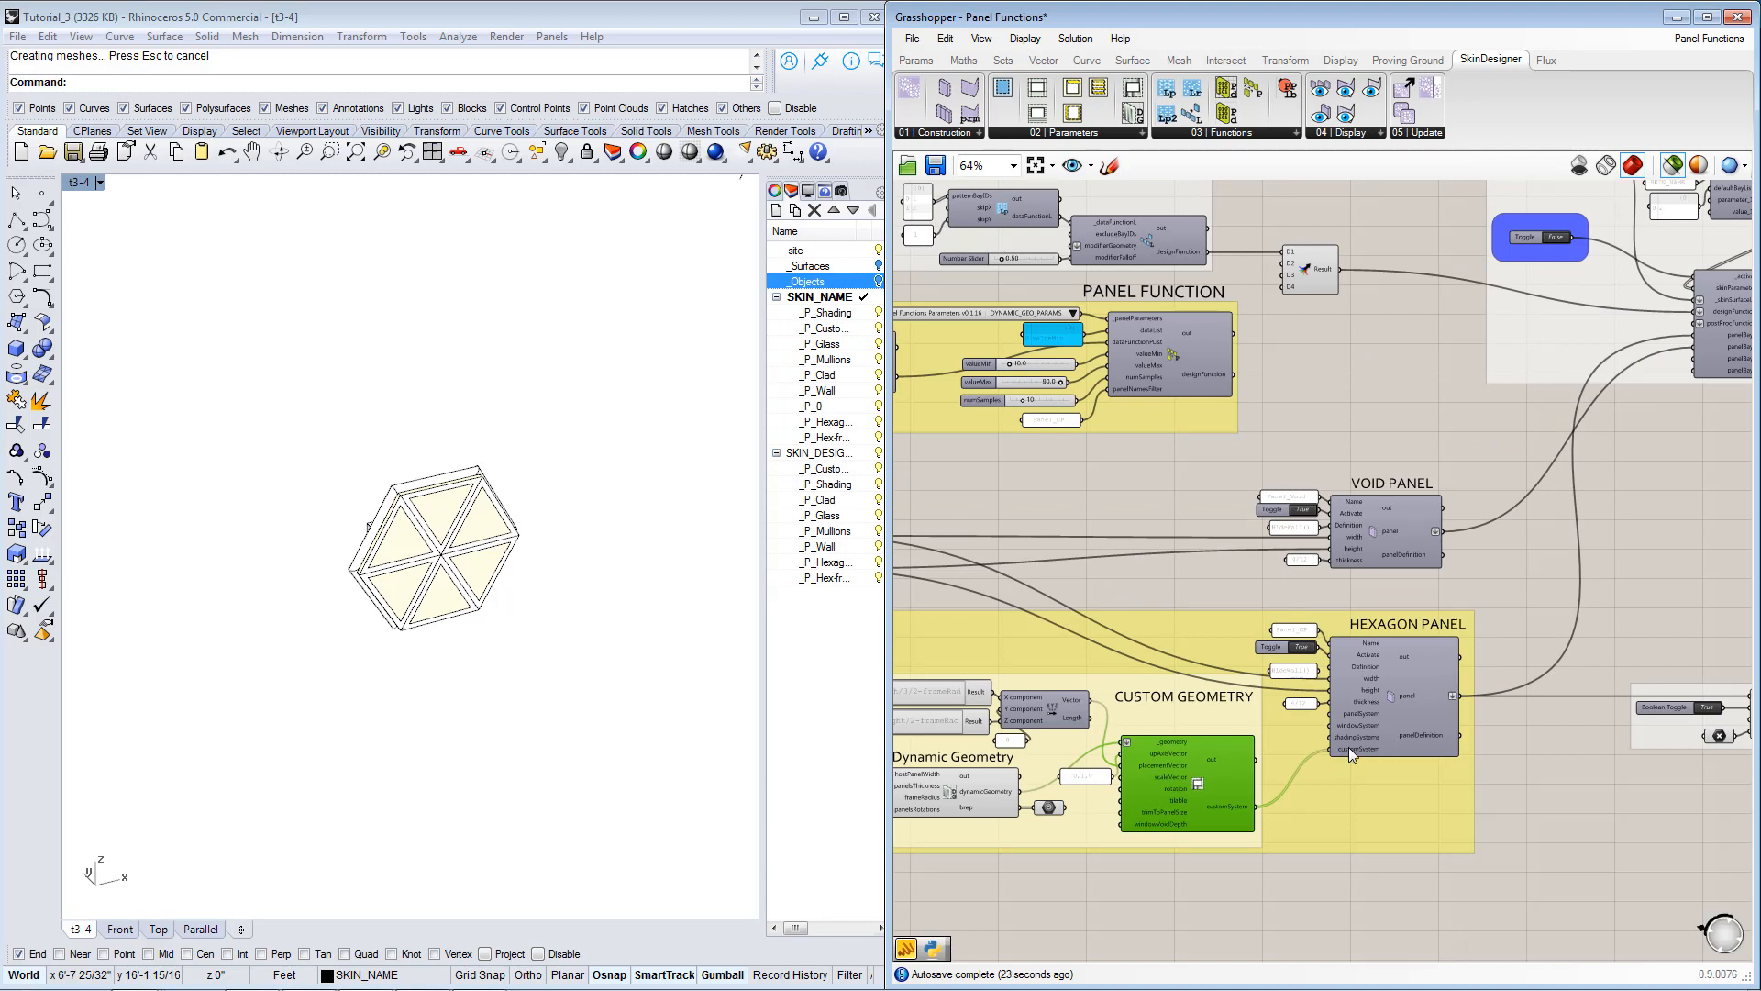
right_drag(1562, 238, 1528, 365)
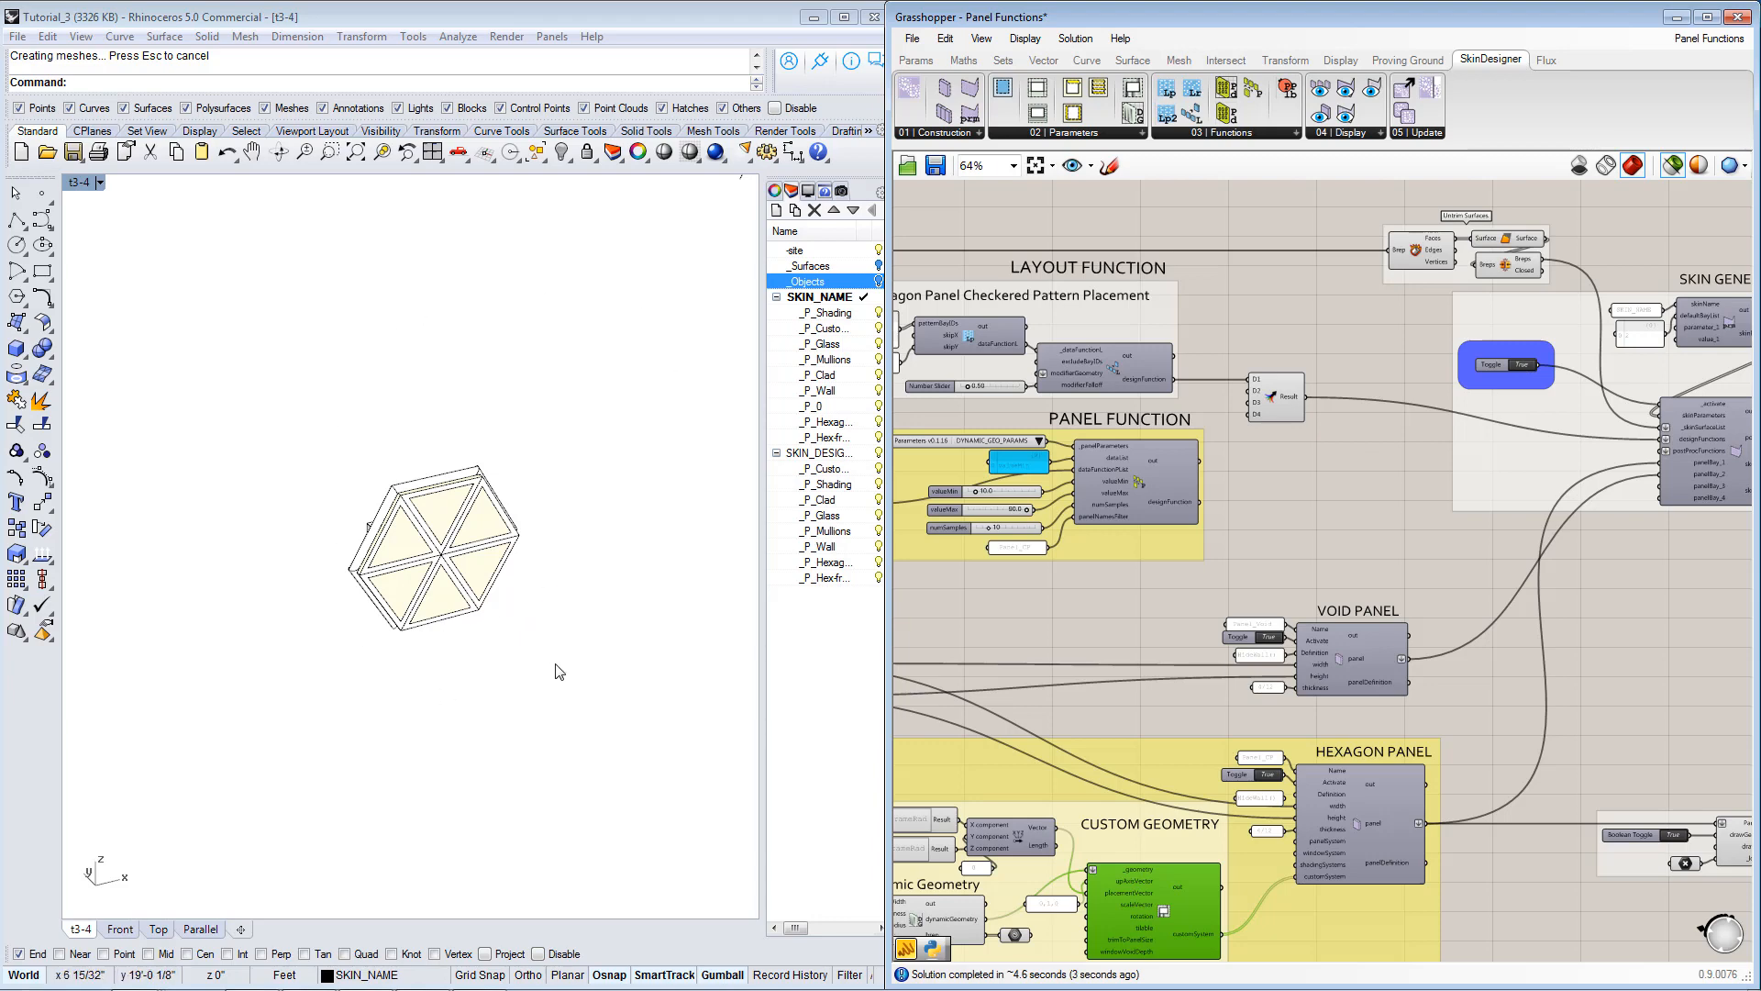
Examine the generated hexagon panels along the curved facade in Rhino, from the whole building down to individual panels.
right_drag(605, 663, 737, 515)
scroll(333, 538, down, 8)
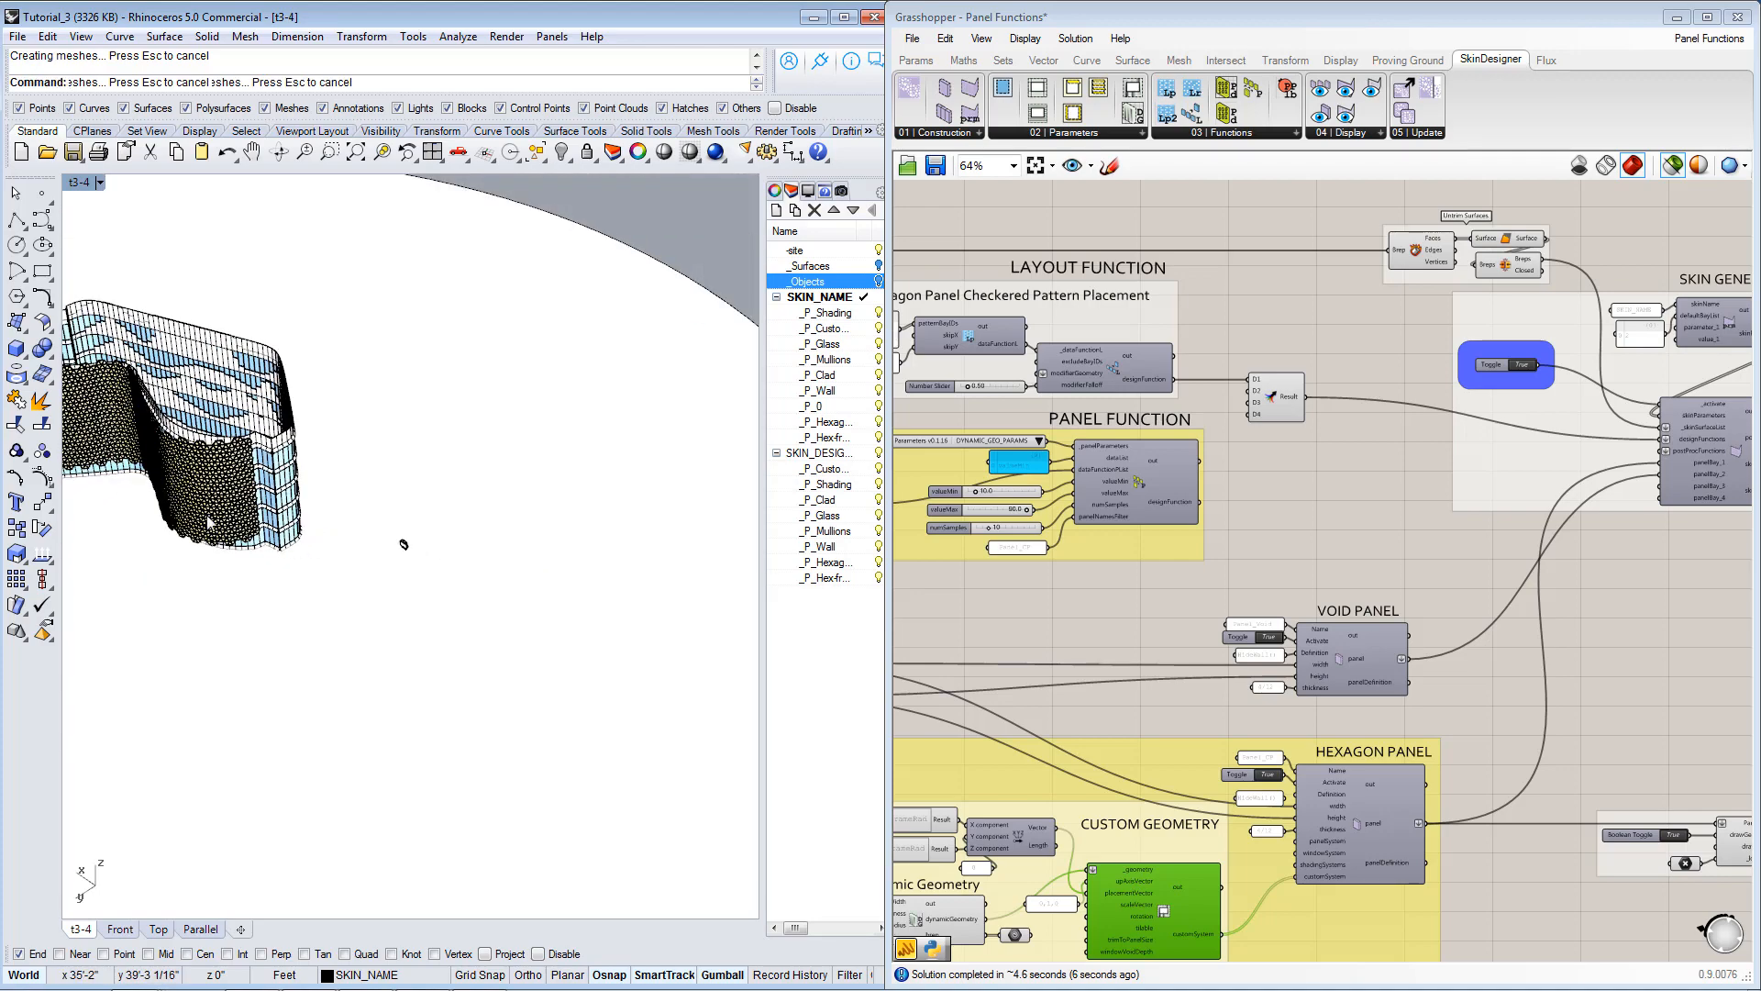
scroll(129, 484, up, 9)
right_drag(131, 486, 461, 439)
scroll(461, 439, down, 9)
scroll(209, 521, up, 6)
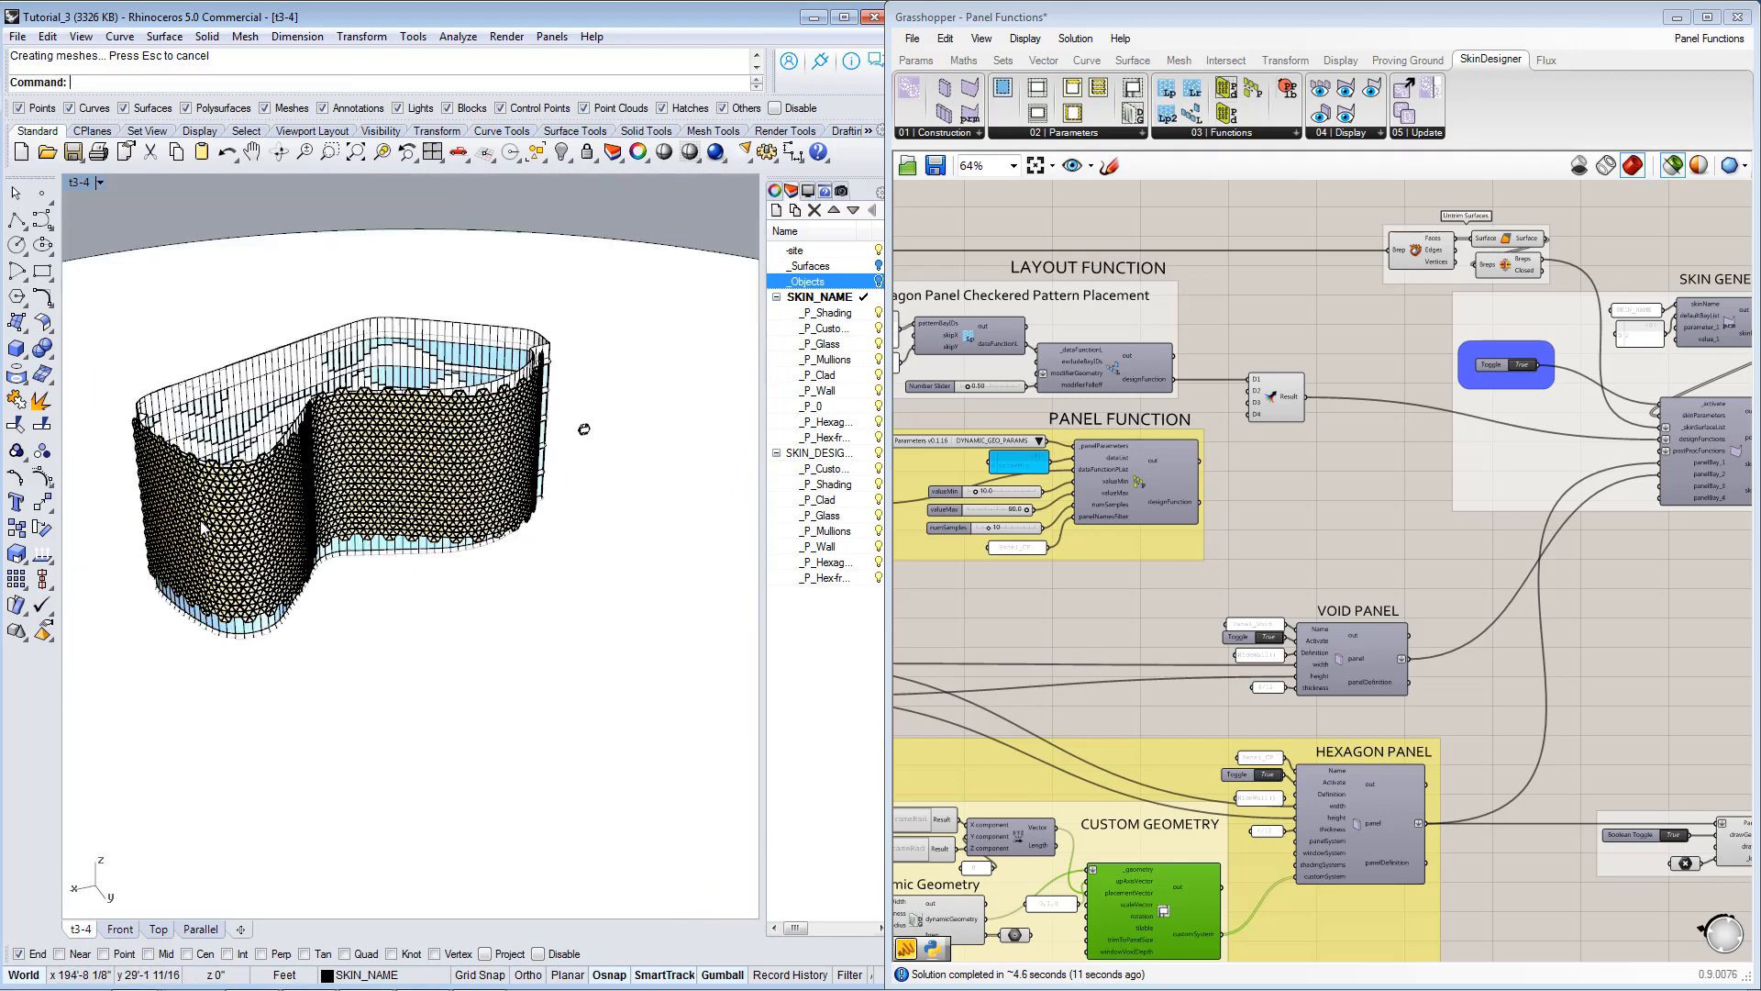
scroll(333, 474, up, 8)
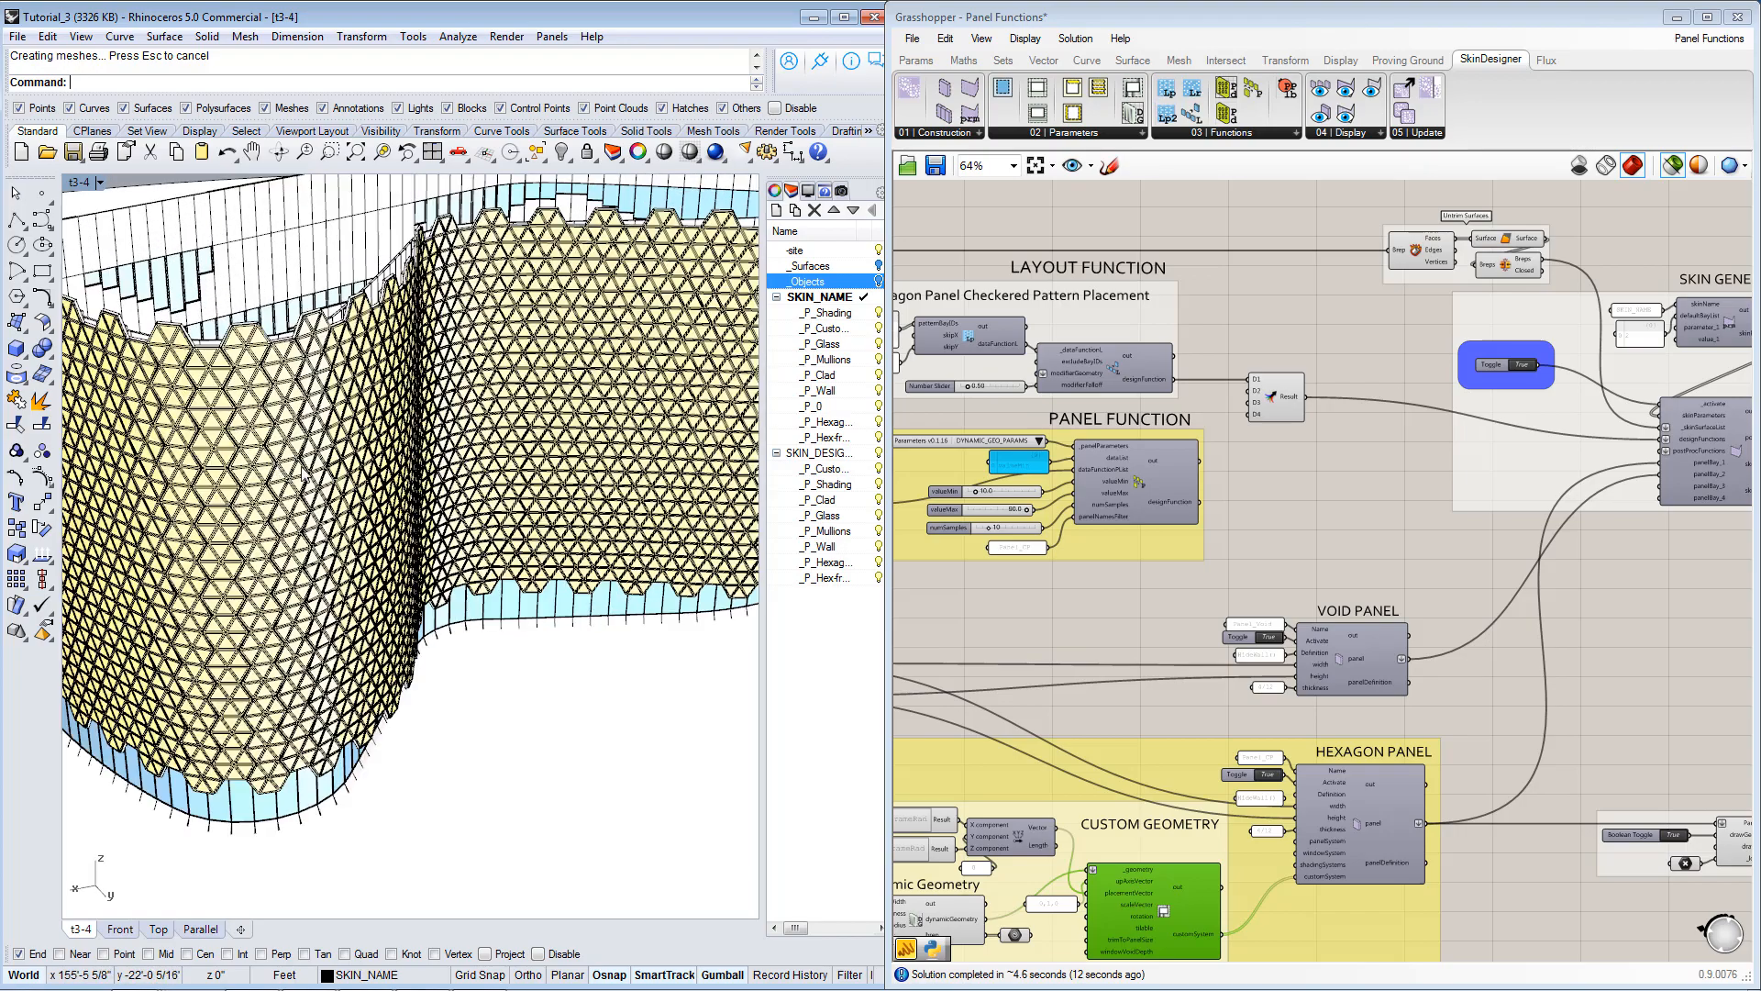
scroll(333, 474, up, 3)
mouse_move(333, 474)
right_down()
mouse_move(394, 502)
mouse_move(358, 493)
mouse_move(376, 505)
mouse_move(395, 495)
right_up()
scroll(389, 496, down, 3)
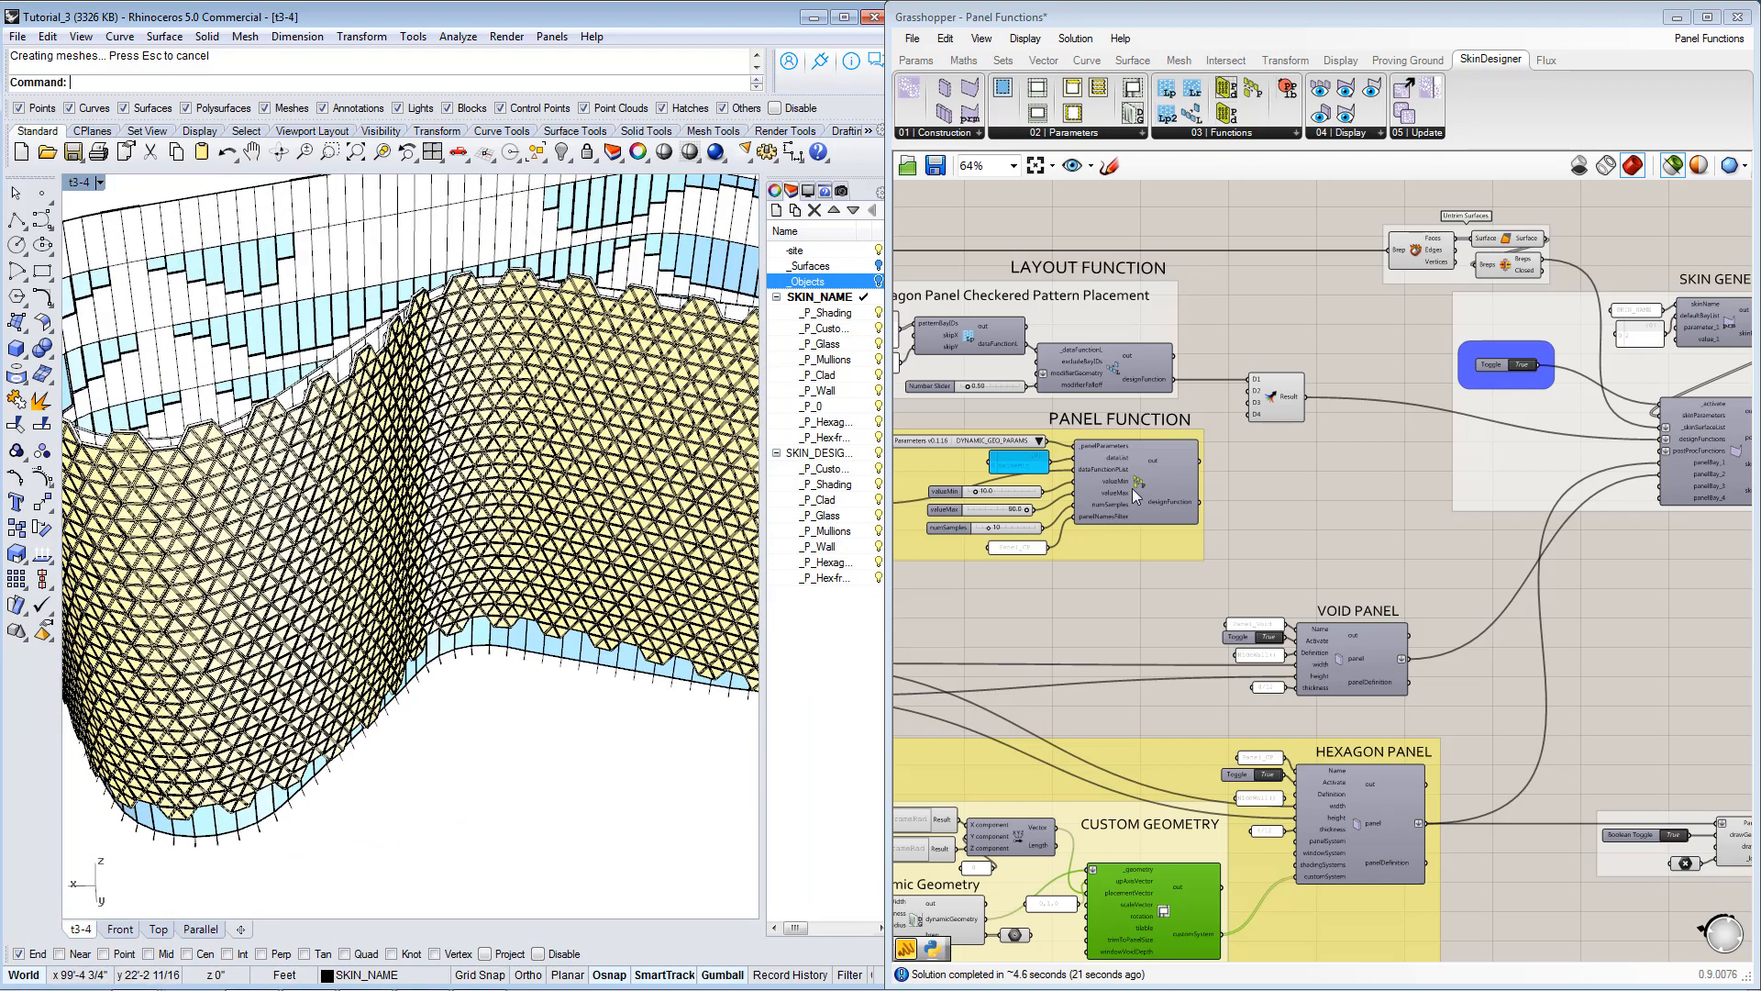
Select the Trimmed Skin Surface parameter and compare its outline with the hexagon-panelled facade in Rhino.
right_drag(1134, 484, 1428, 552)
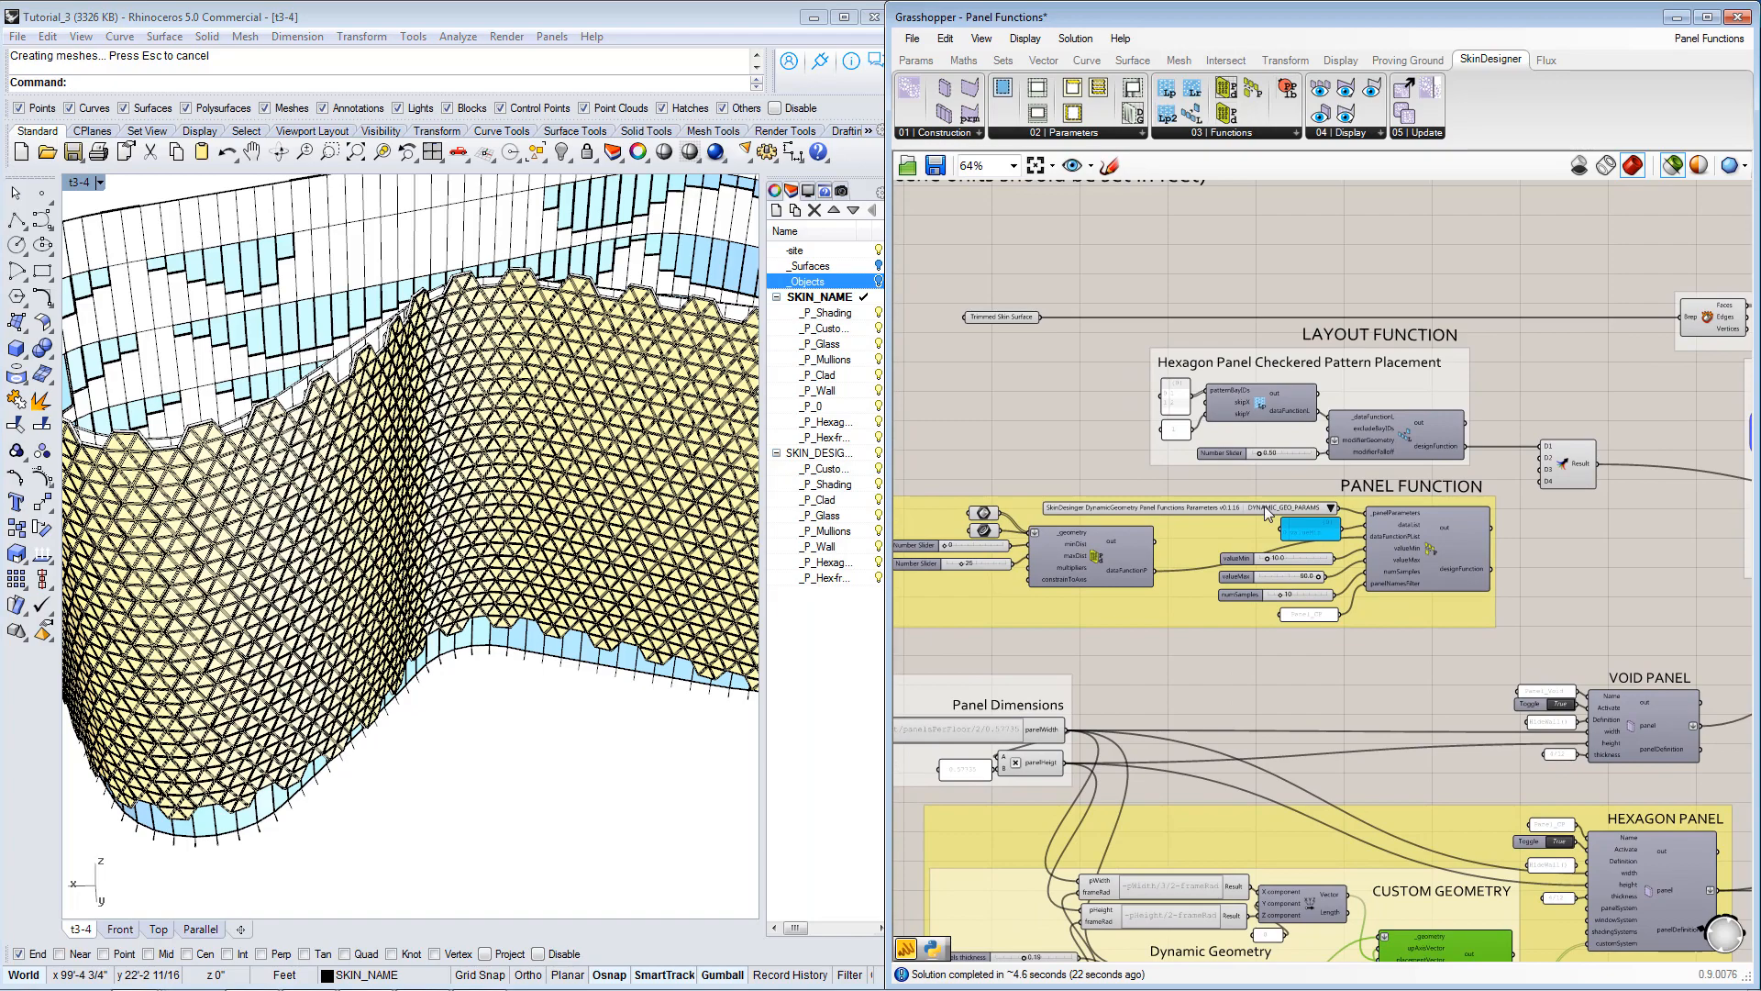
click(995, 318)
right_drag(409, 490, 469, 432)
scroll(448, 459, down, 7)
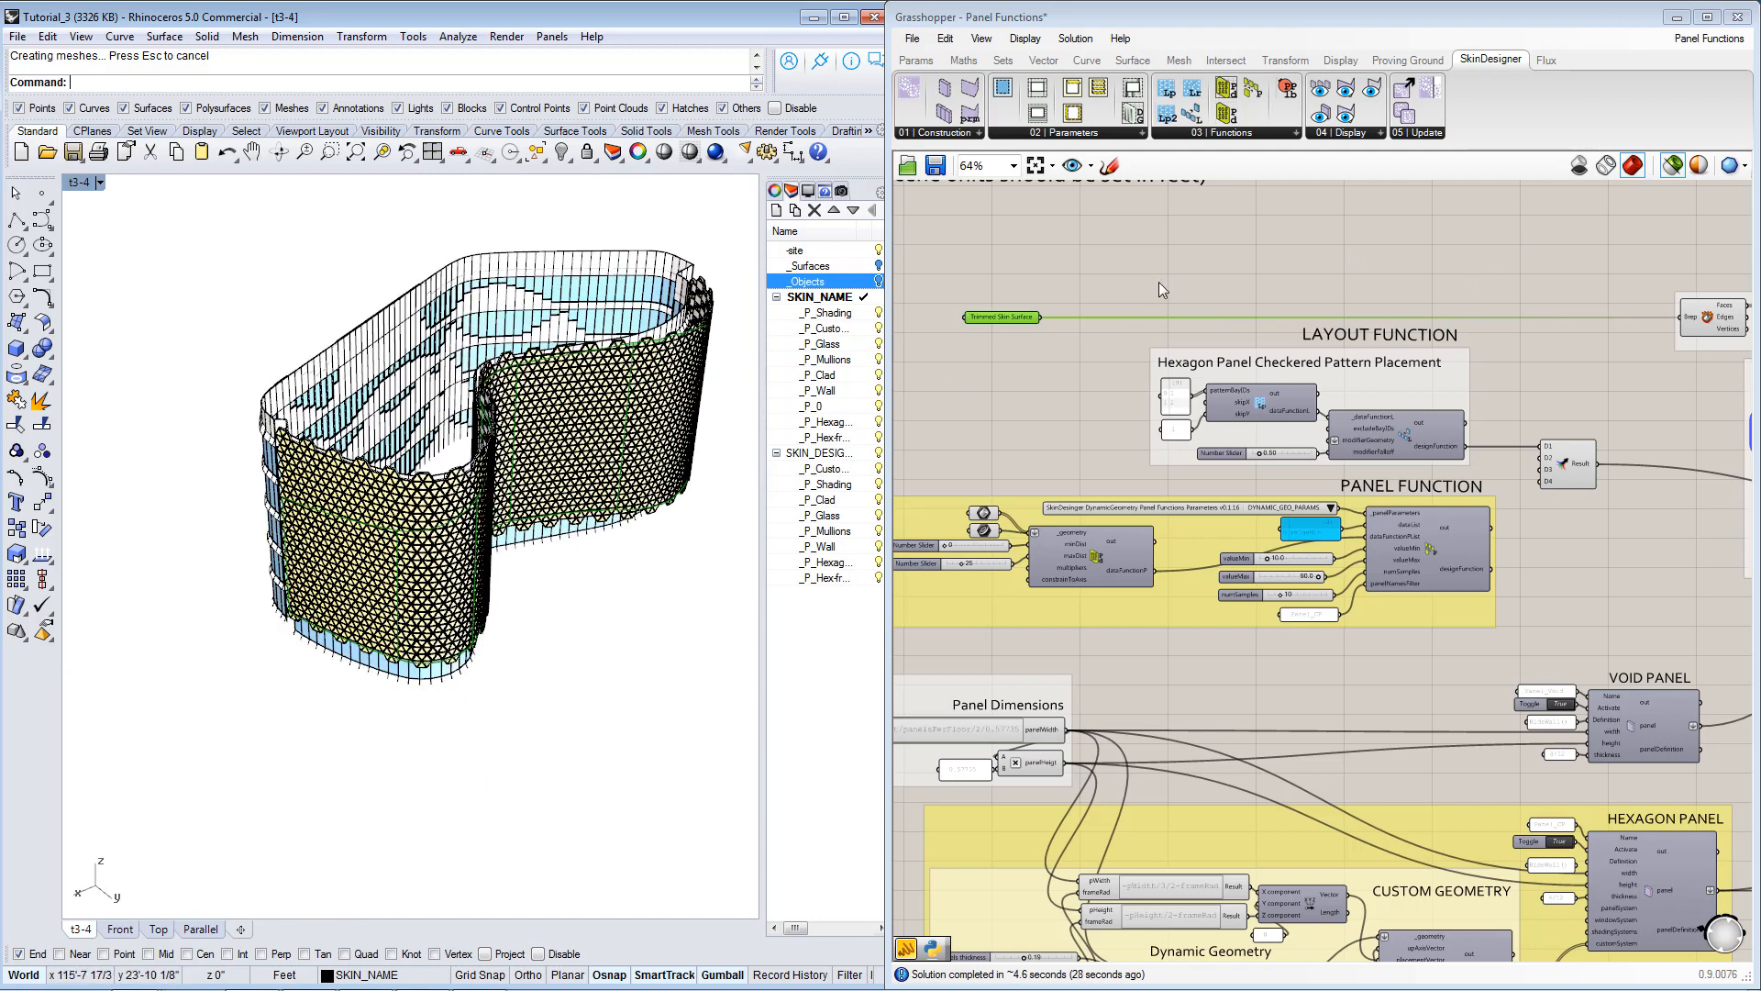
right_drag(384, 532, 374, 512)
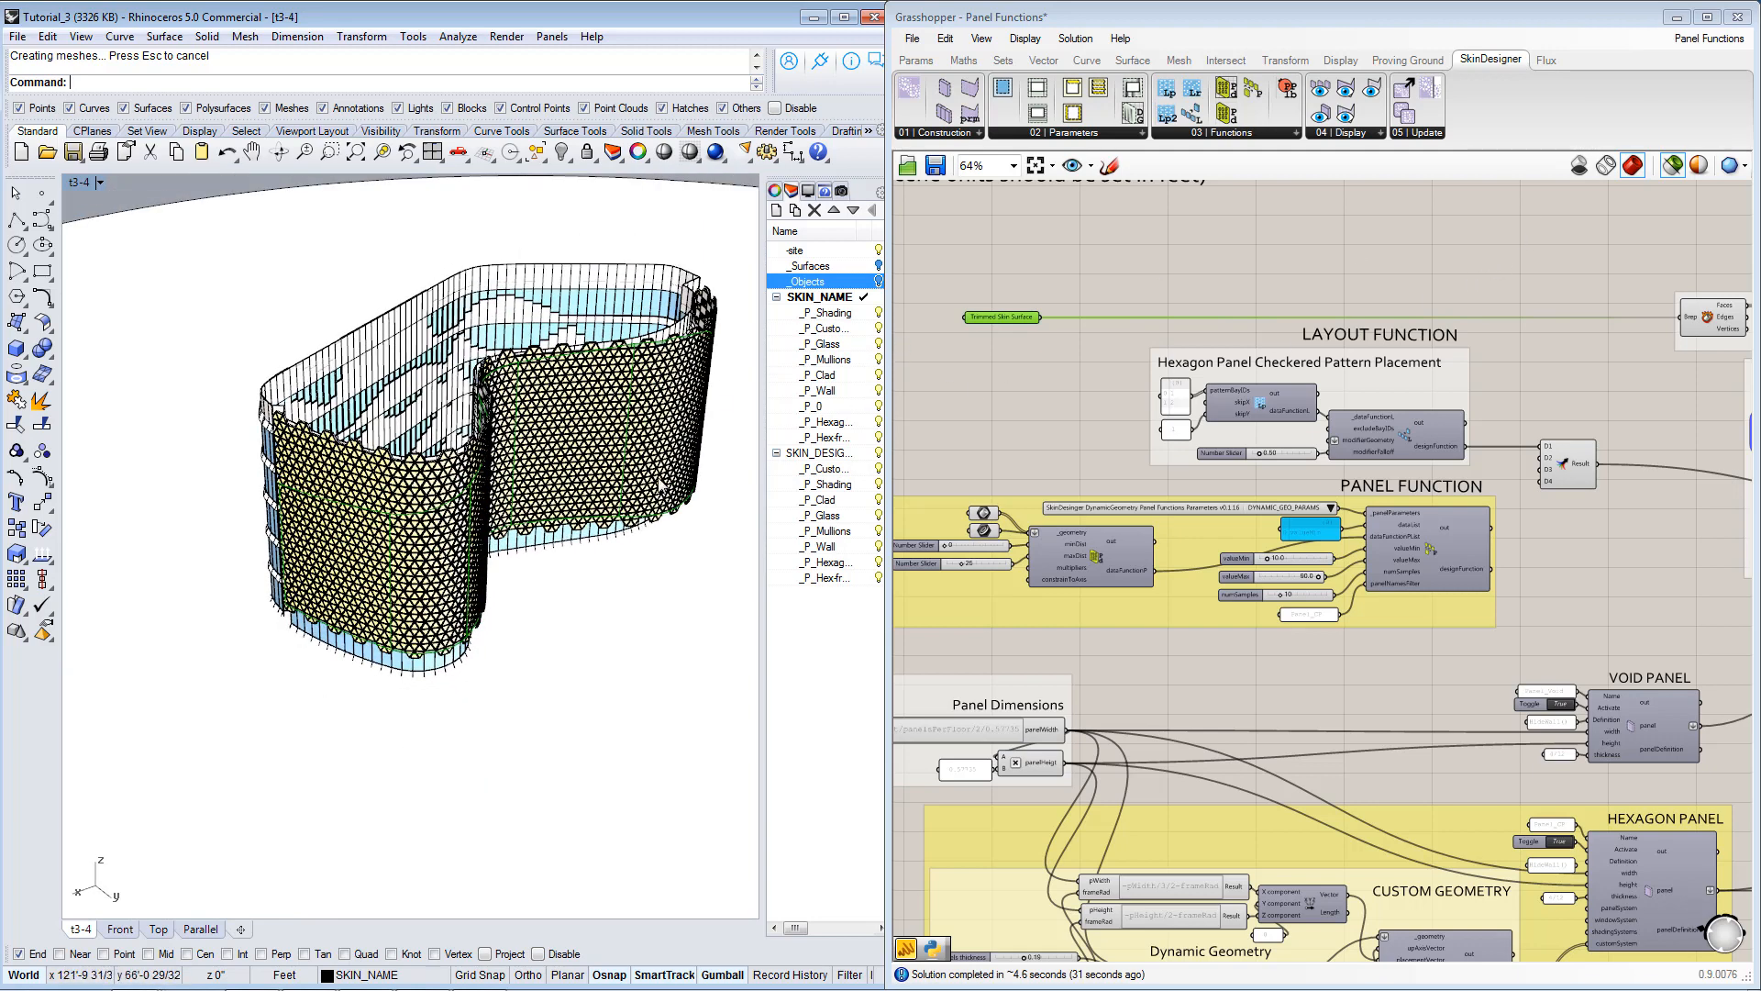
Examine the checkered layout function's patternBayIDs, skipX and skipY inputs, its merge output and the Skin Generator's defaultBayList value.
right_drag(1229, 640, 1232, 610)
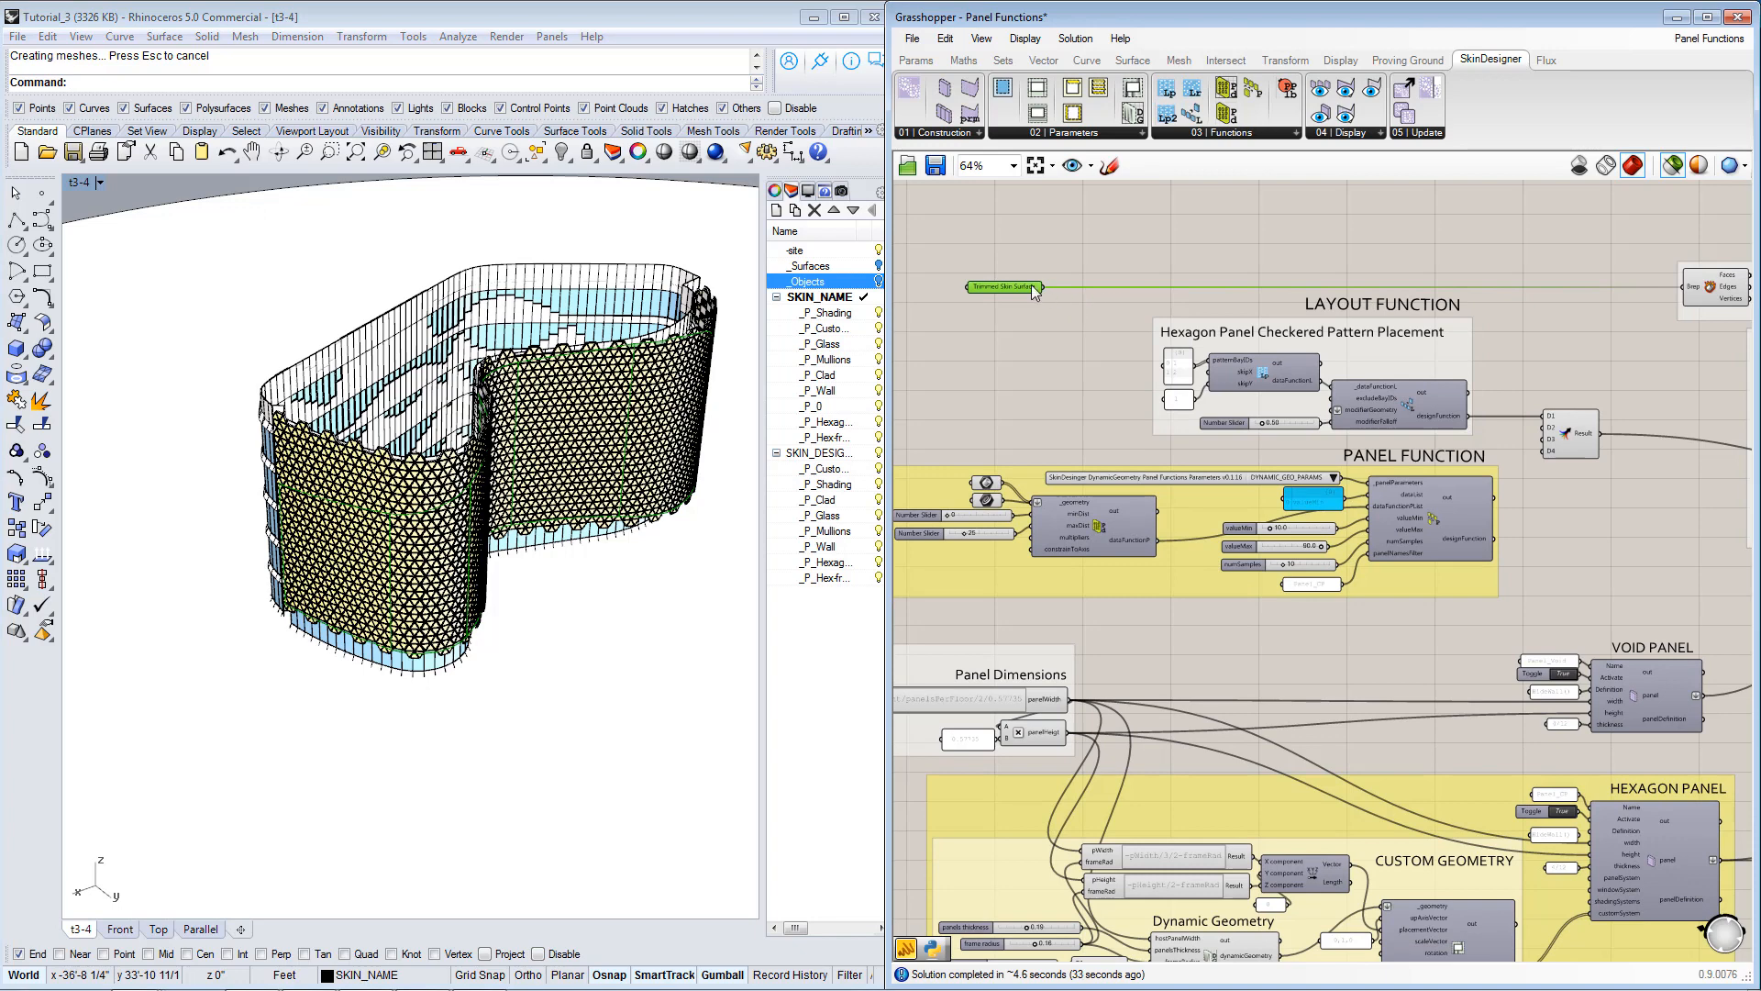
scroll(1249, 385, up, 4)
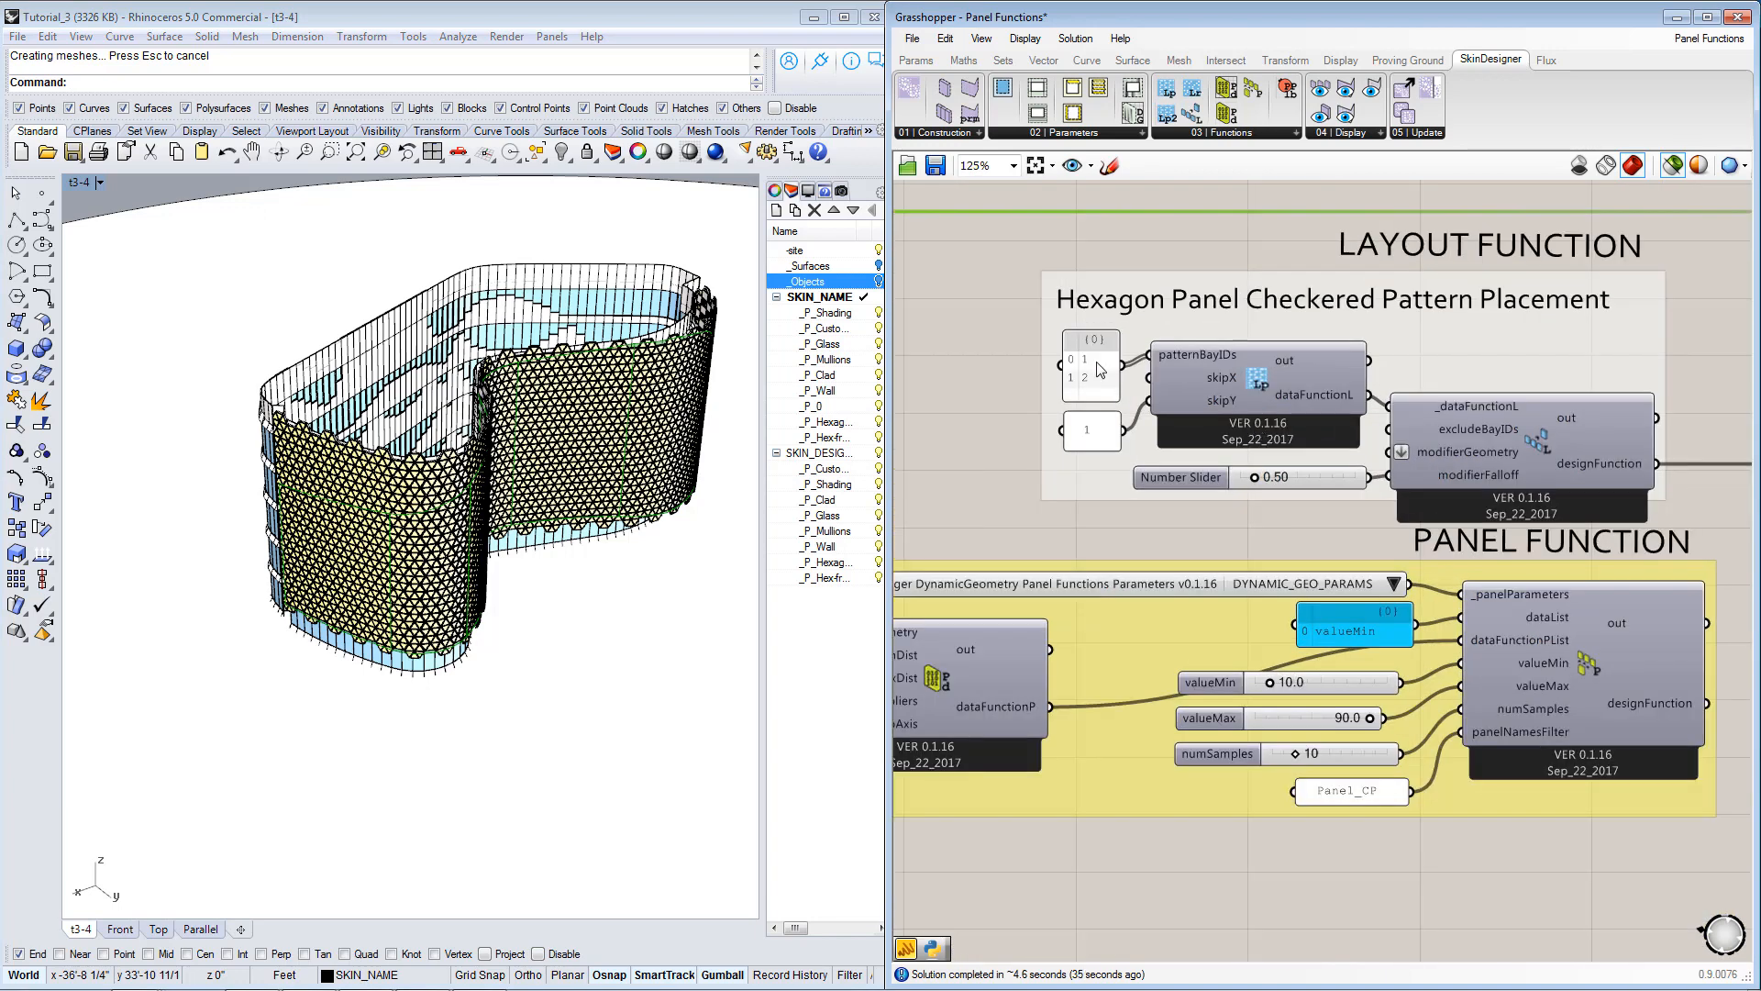
right_drag(1513, 461, 1512, 445)
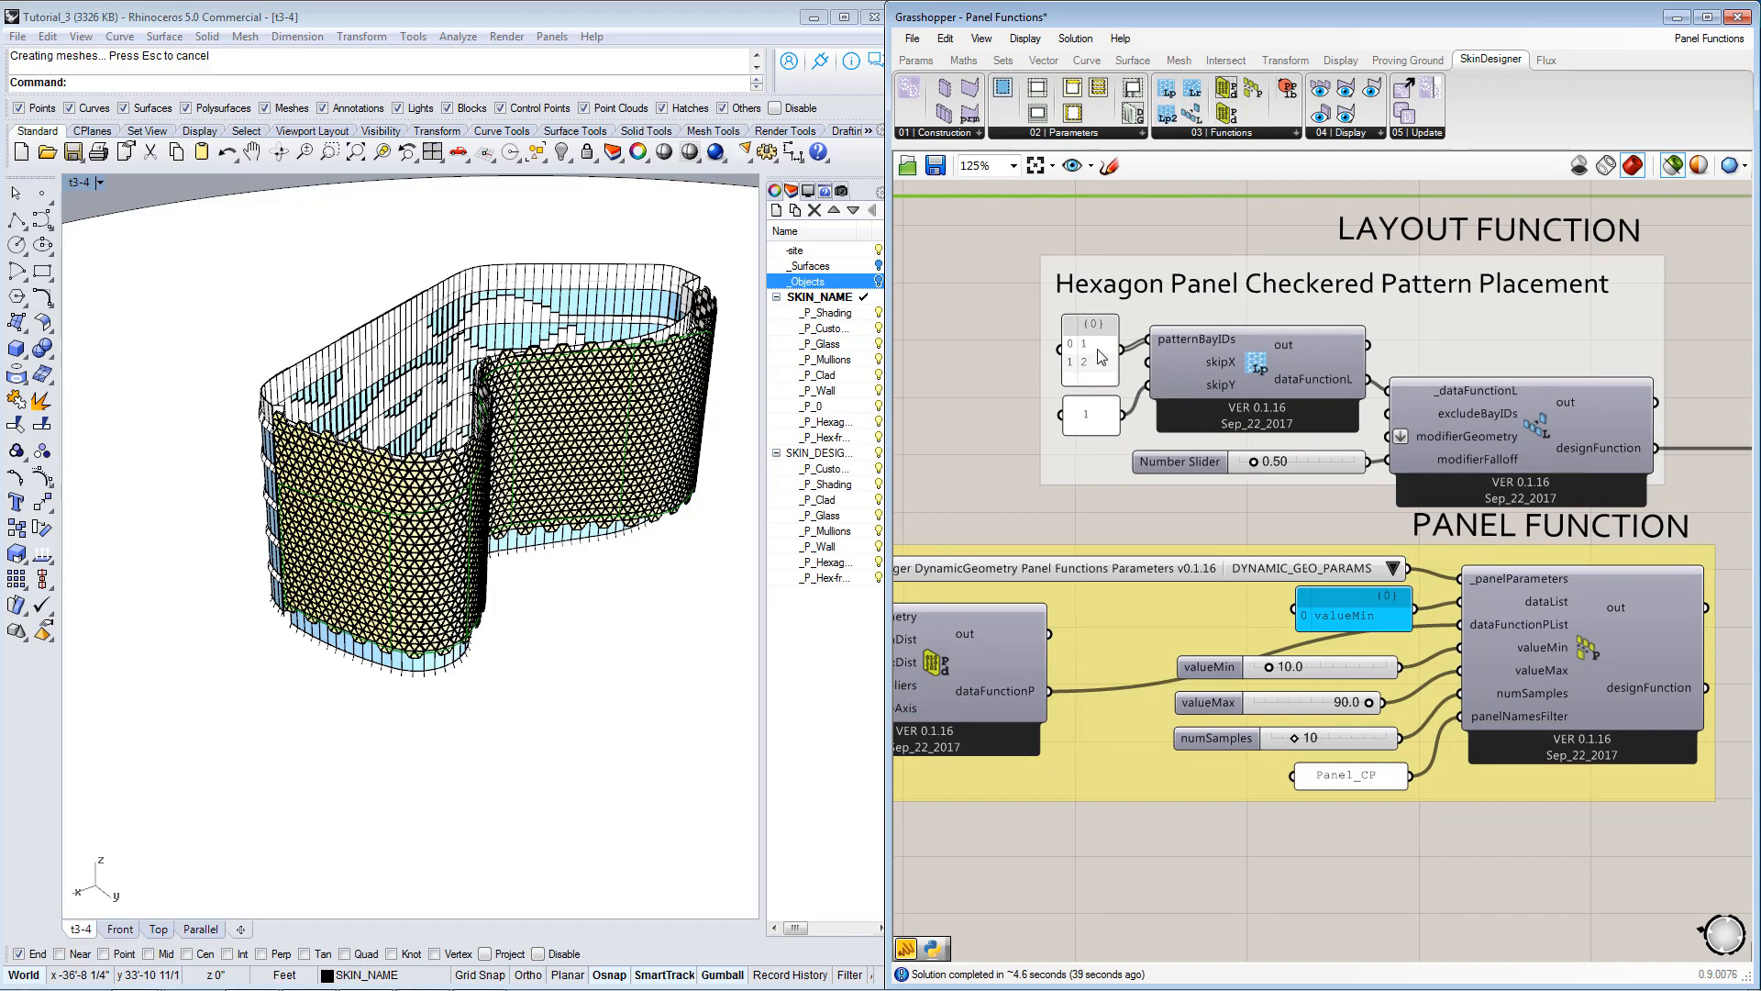
right_drag(525, 486, 458, 471)
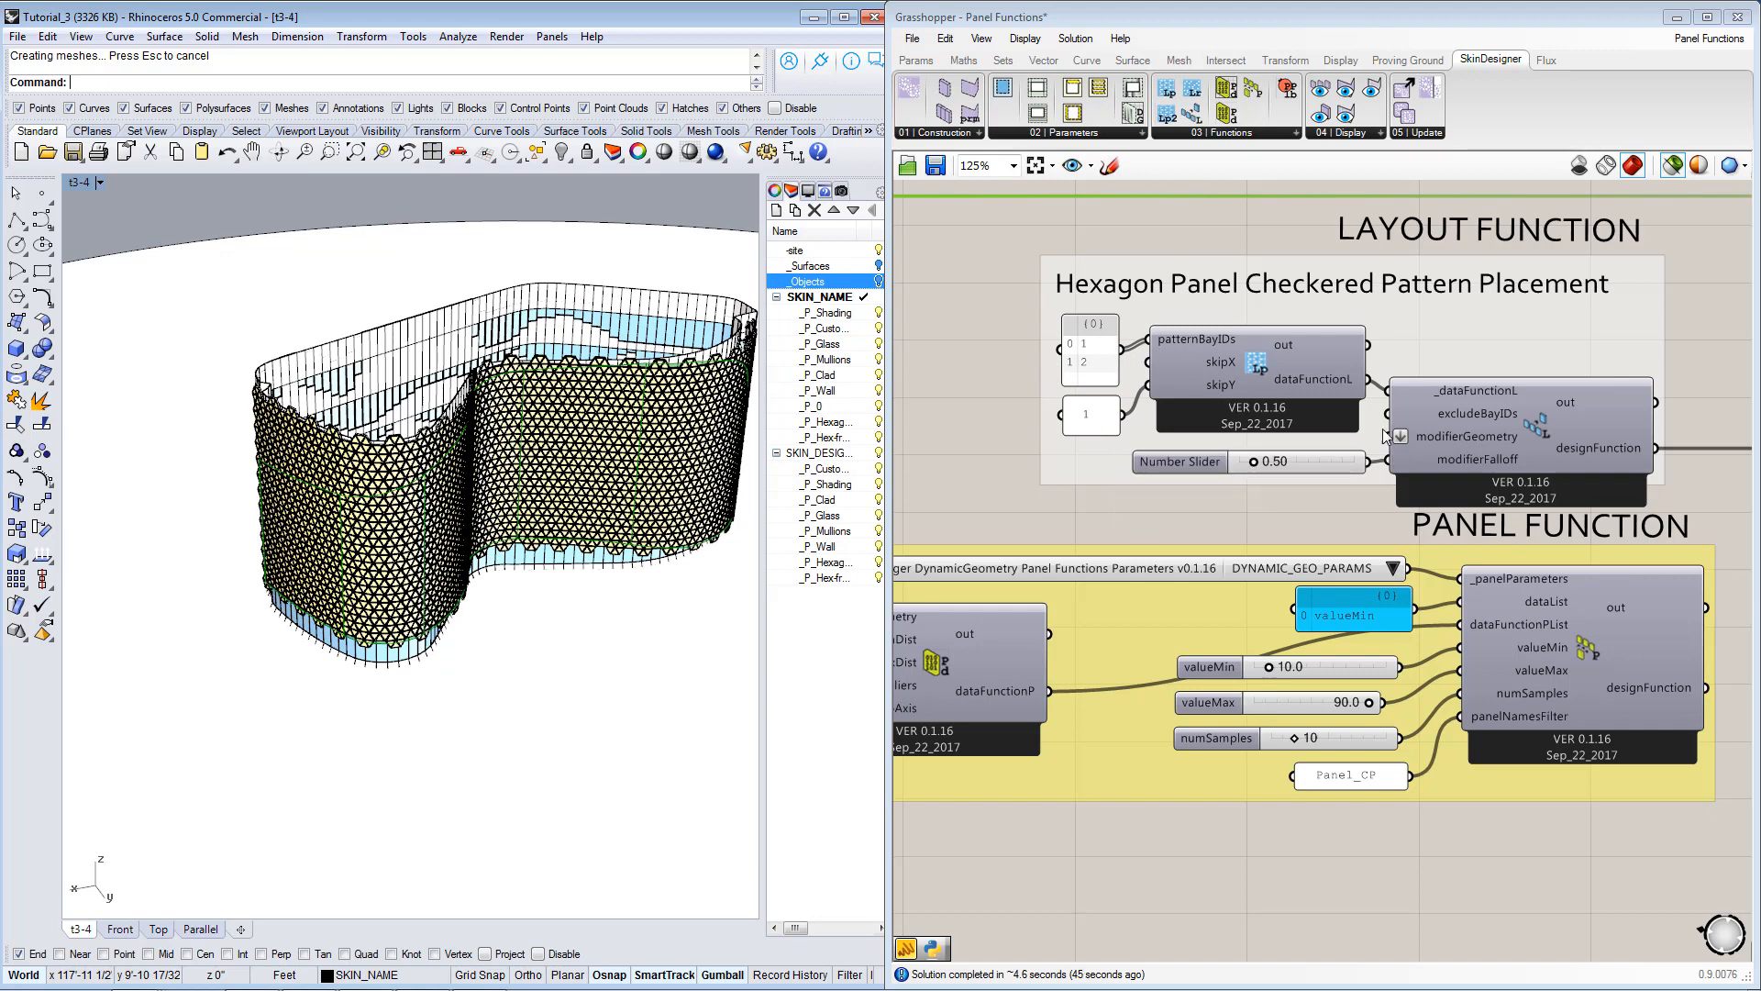
right_drag(1383, 432, 1020, 410)
right_drag(1472, 482, 1154, 510)
scroll(1210, 503, down, 1)
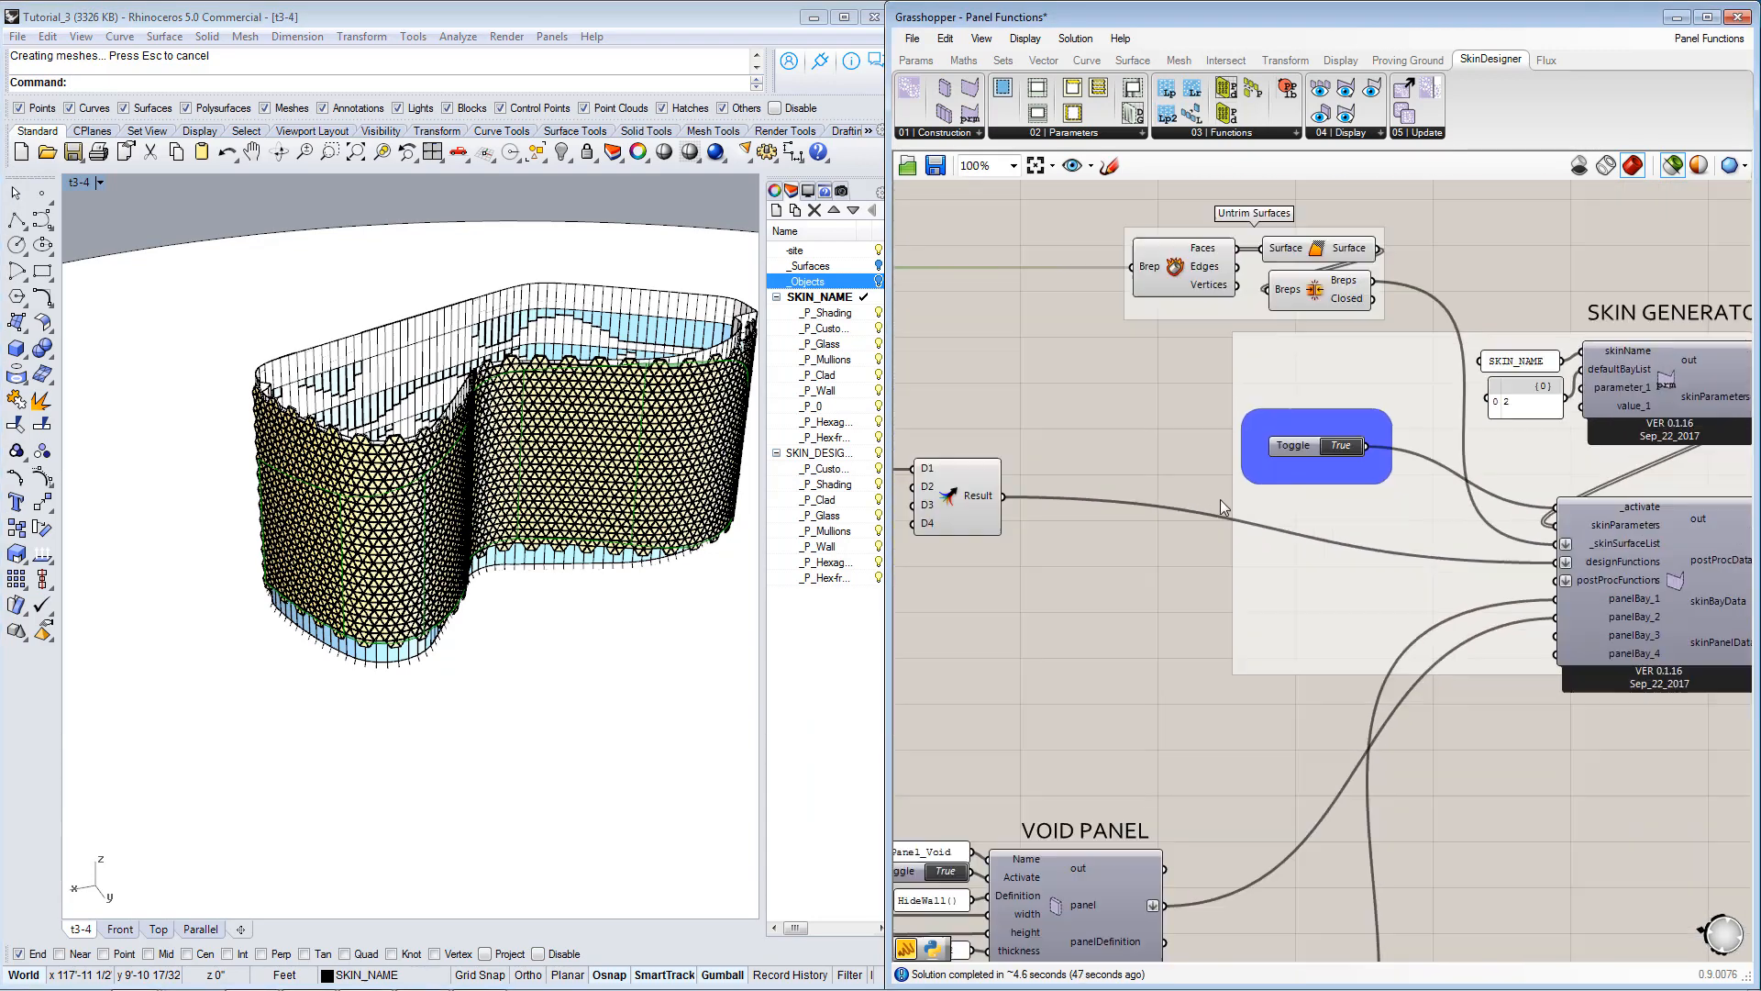
right_drag(1409, 434, 1254, 434)
scroll(1451, 454, up, 1)
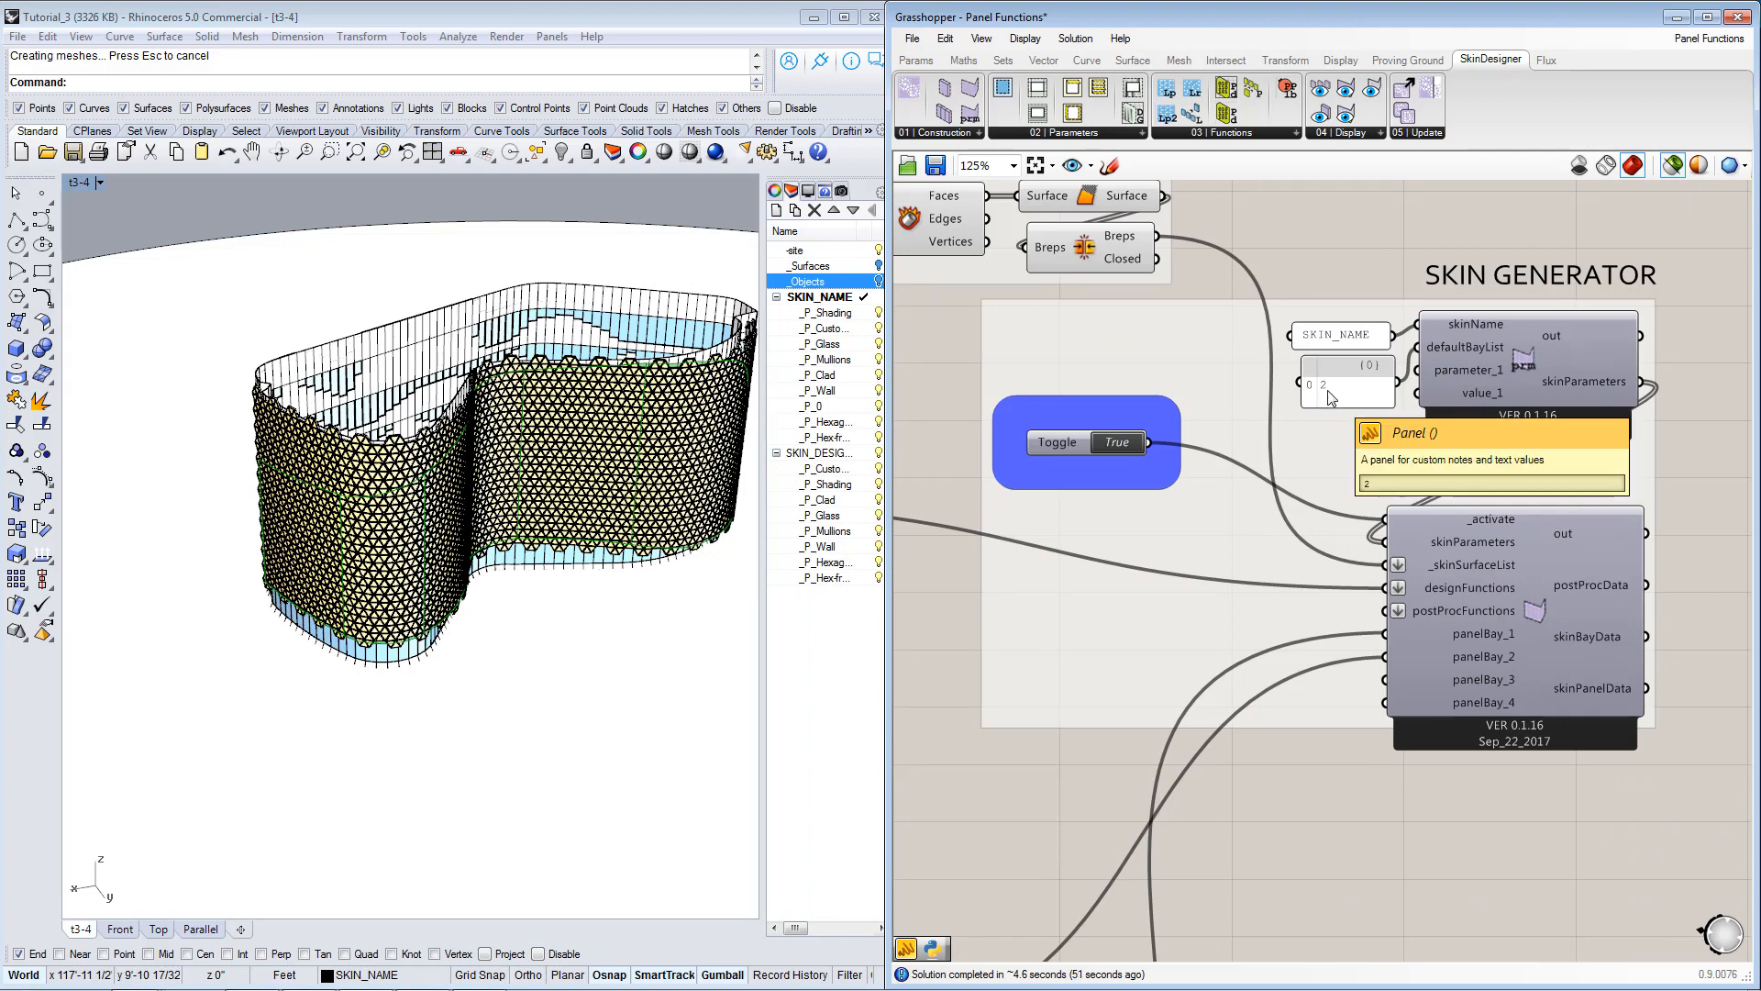
Select the Void Panel component and trace its panel output to the Skin Generator's panelBay_2 input.
right_drag(1324, 751, 1495, 468)
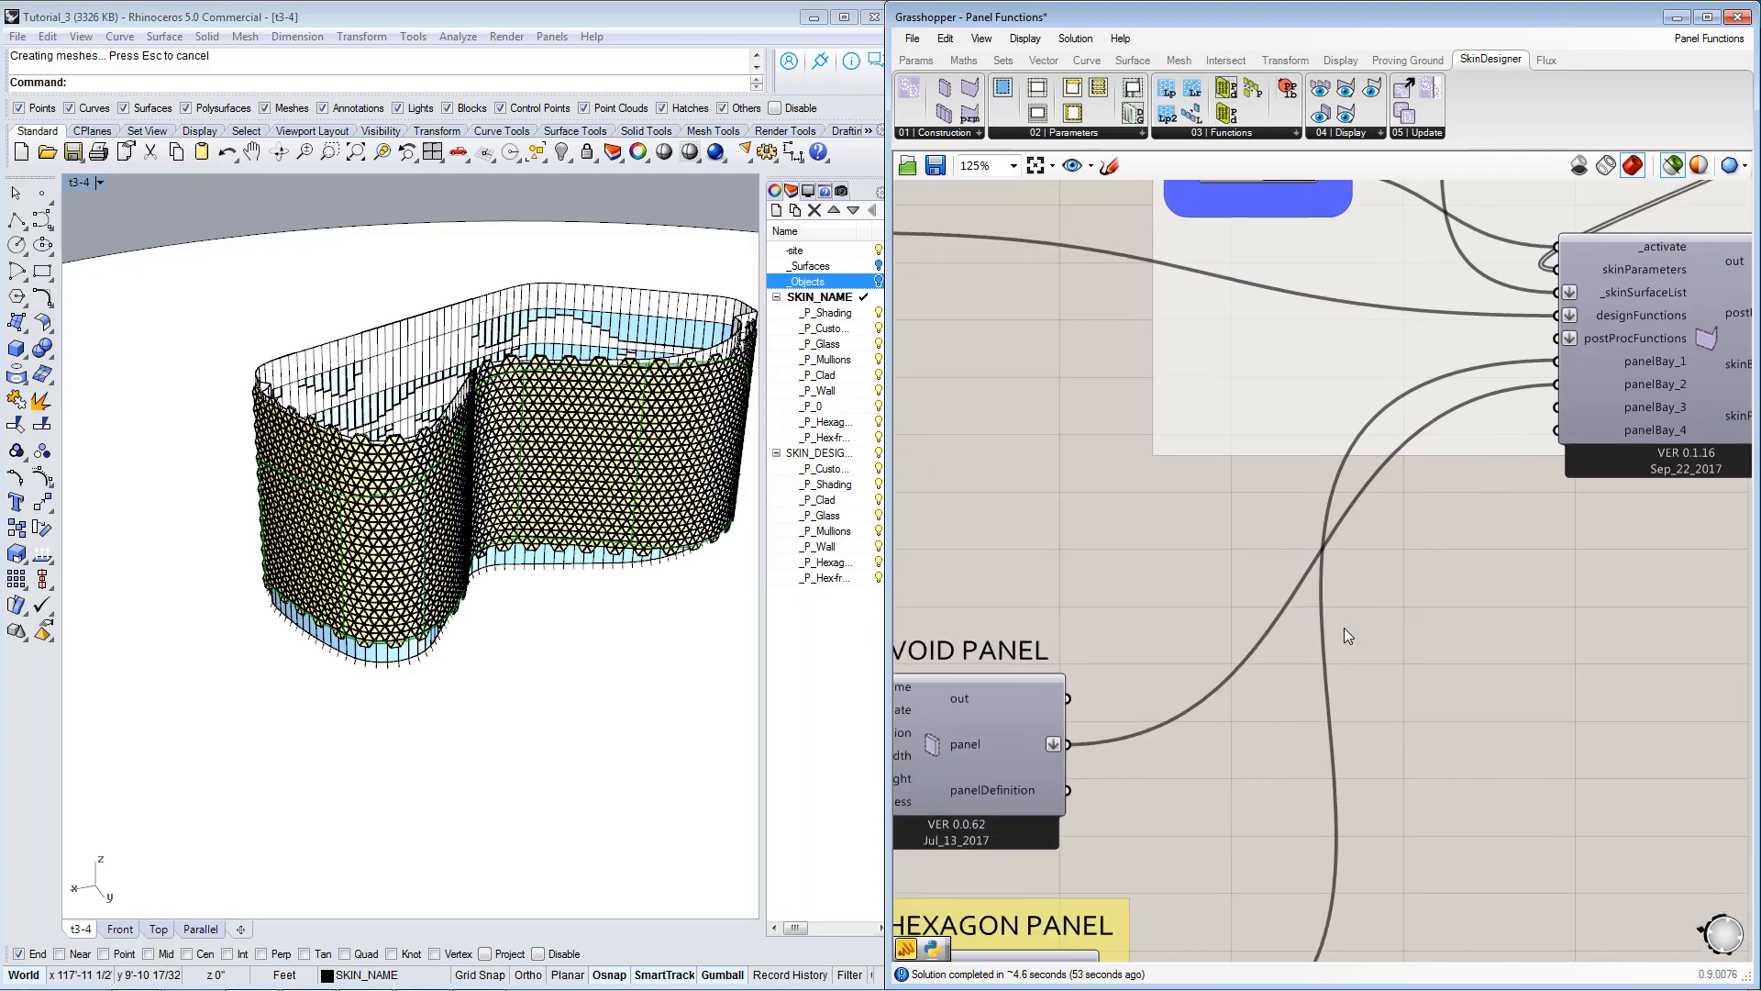
right_drag(1345, 629, 1383, 592)
scroll(1367, 592, down, 1)
click(1126, 576)
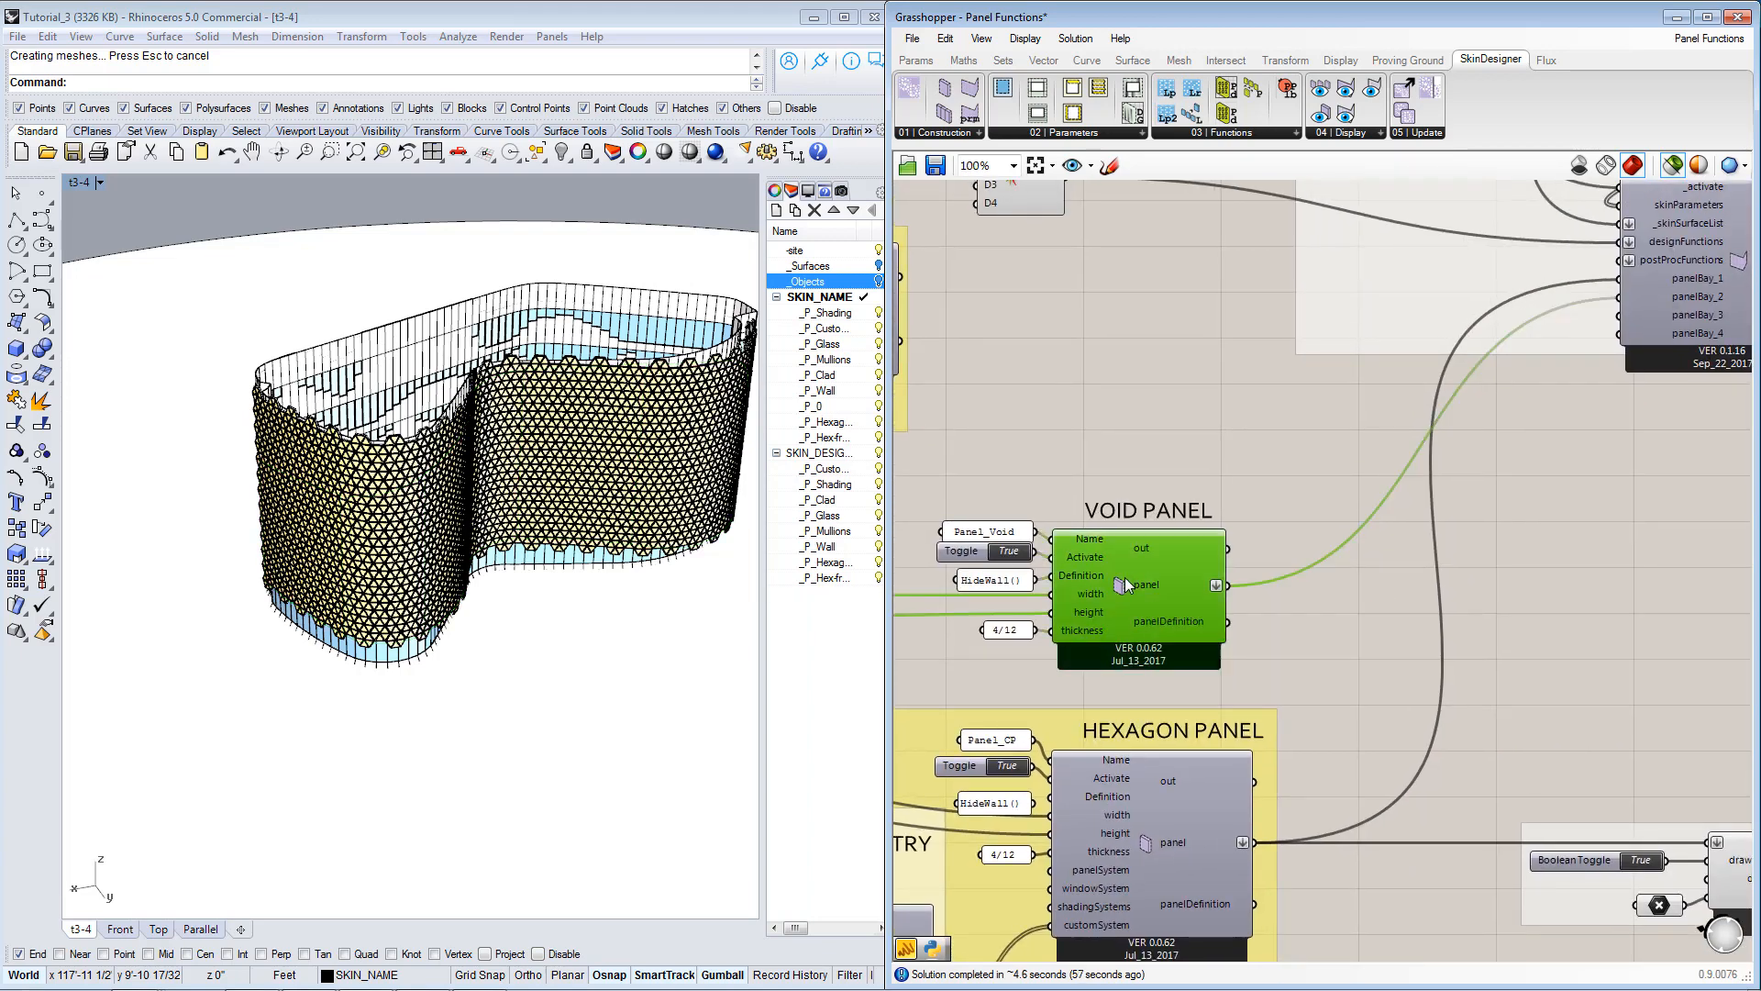
right_drag(1027, 432, 1415, 614)
right_drag(1596, 758, 1486, 771)
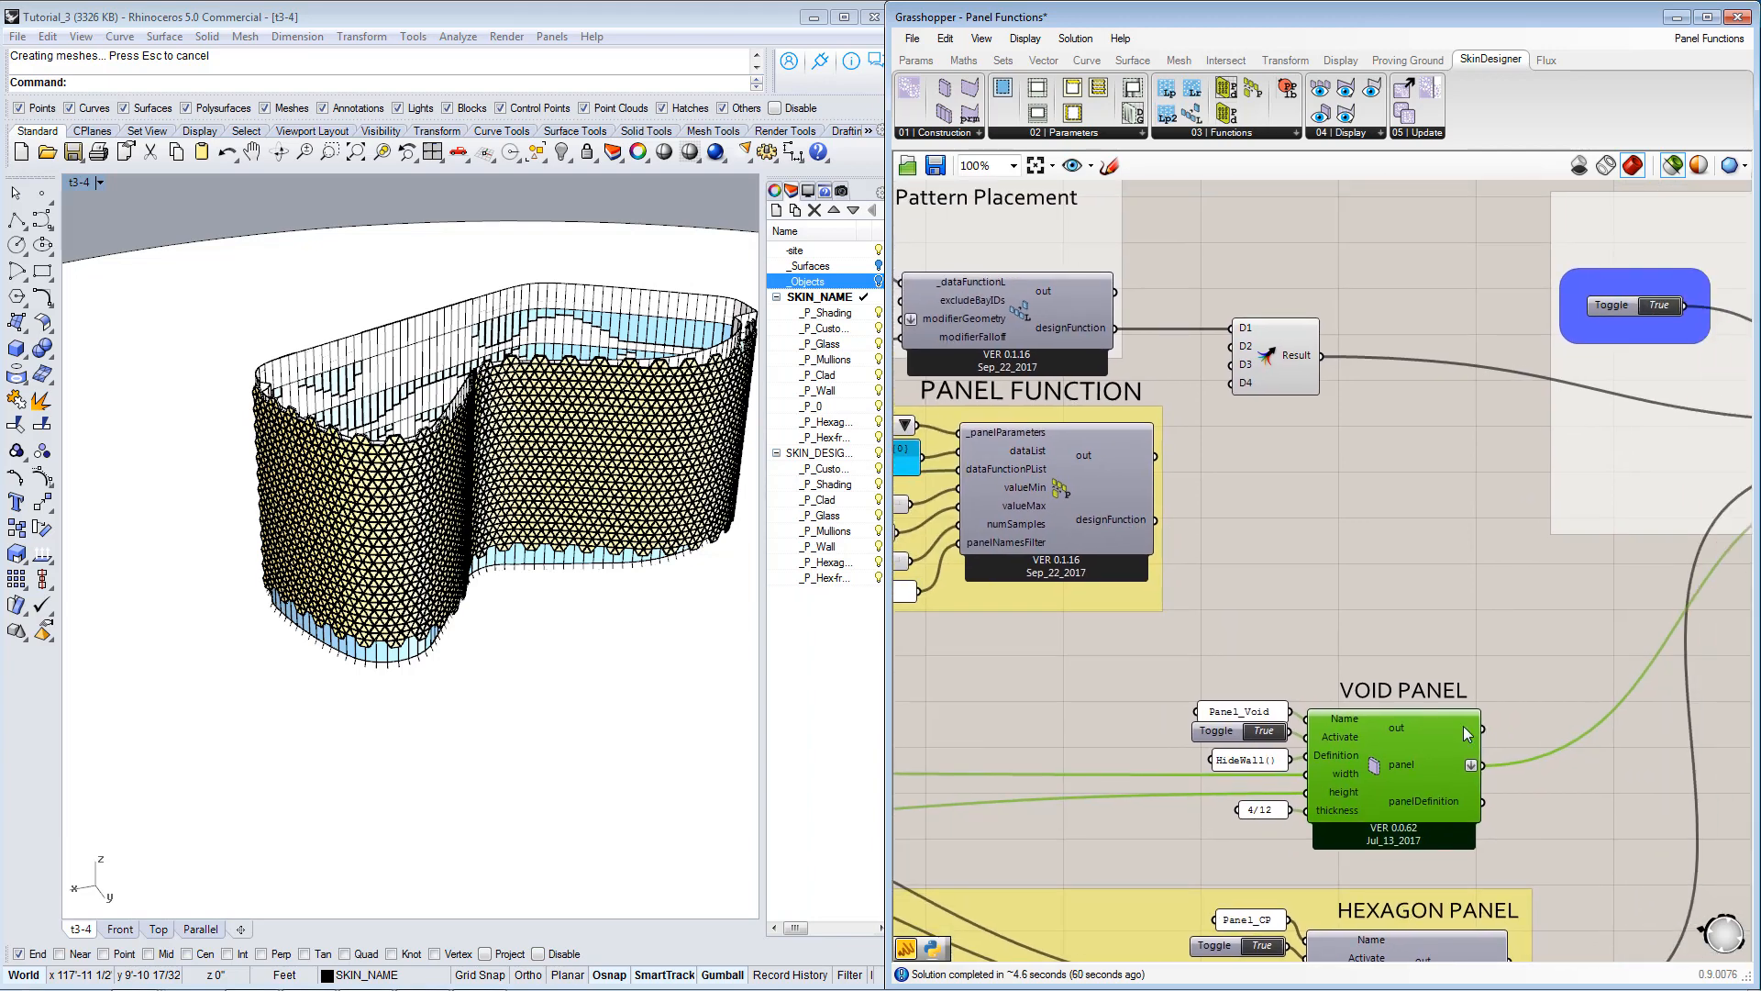
Examine the layout function's checkered pattern component and the modifierGeometry and modifierFalloff inputs of its design function component.
right_drag(1027, 440, 1386, 592)
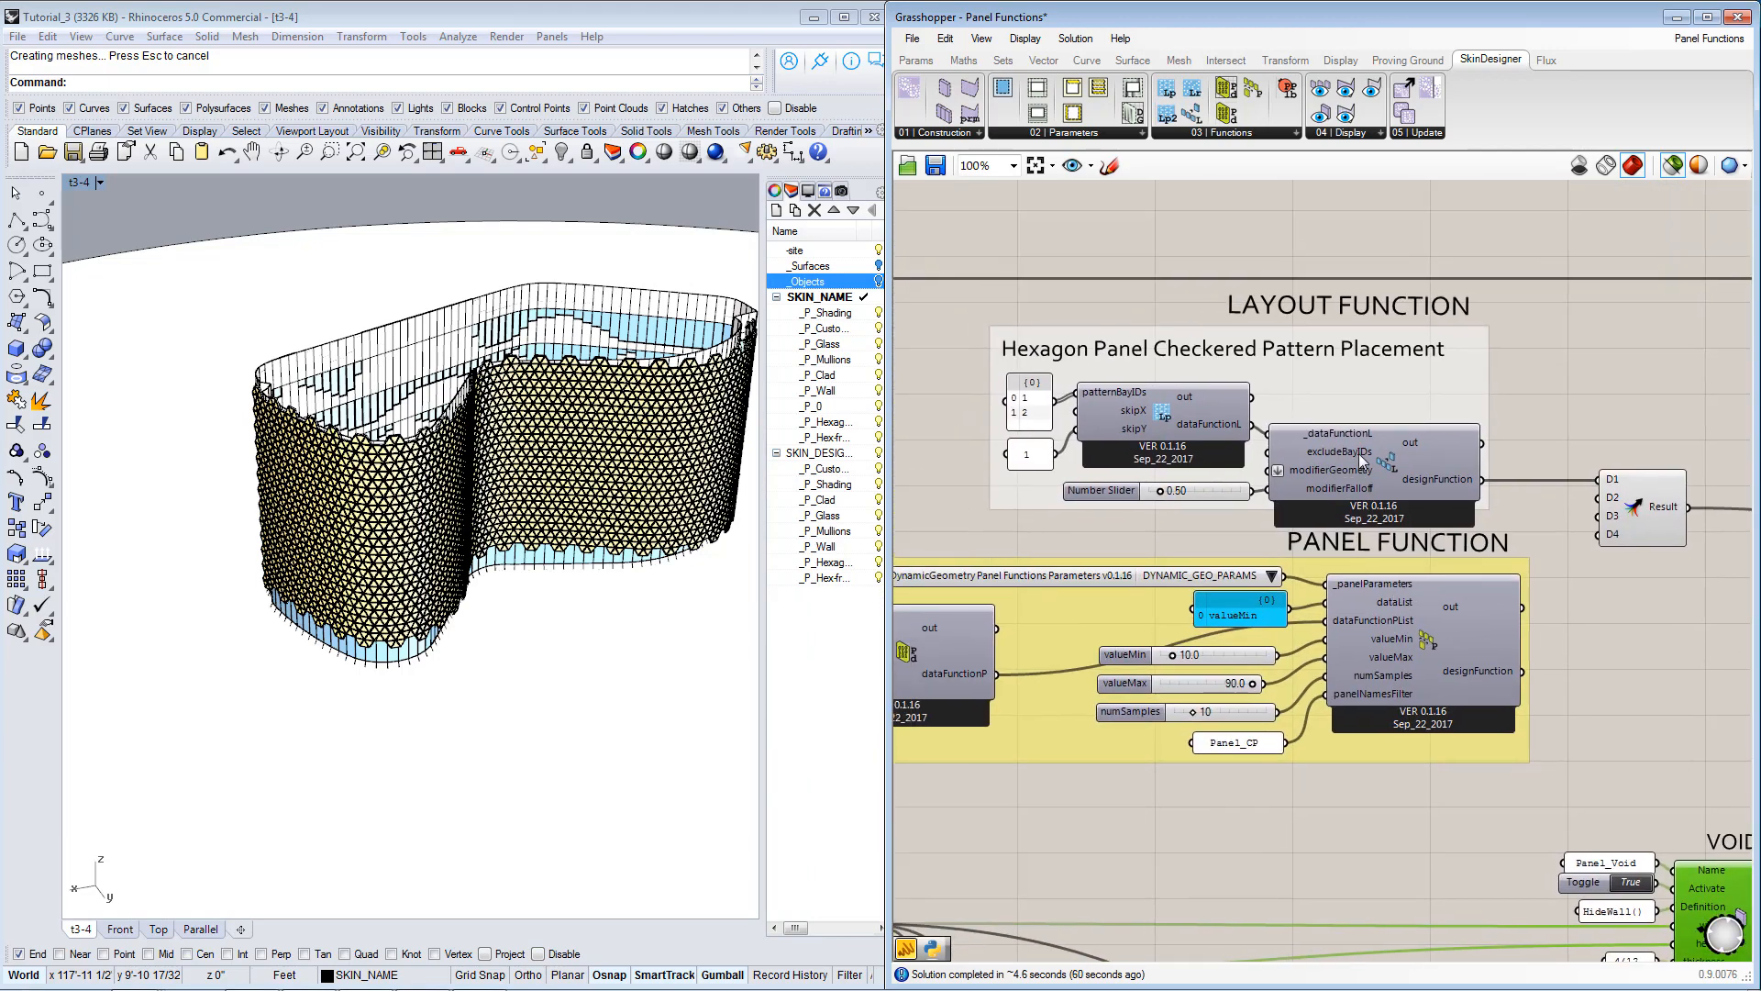
click(1360, 459)
click(1162, 419)
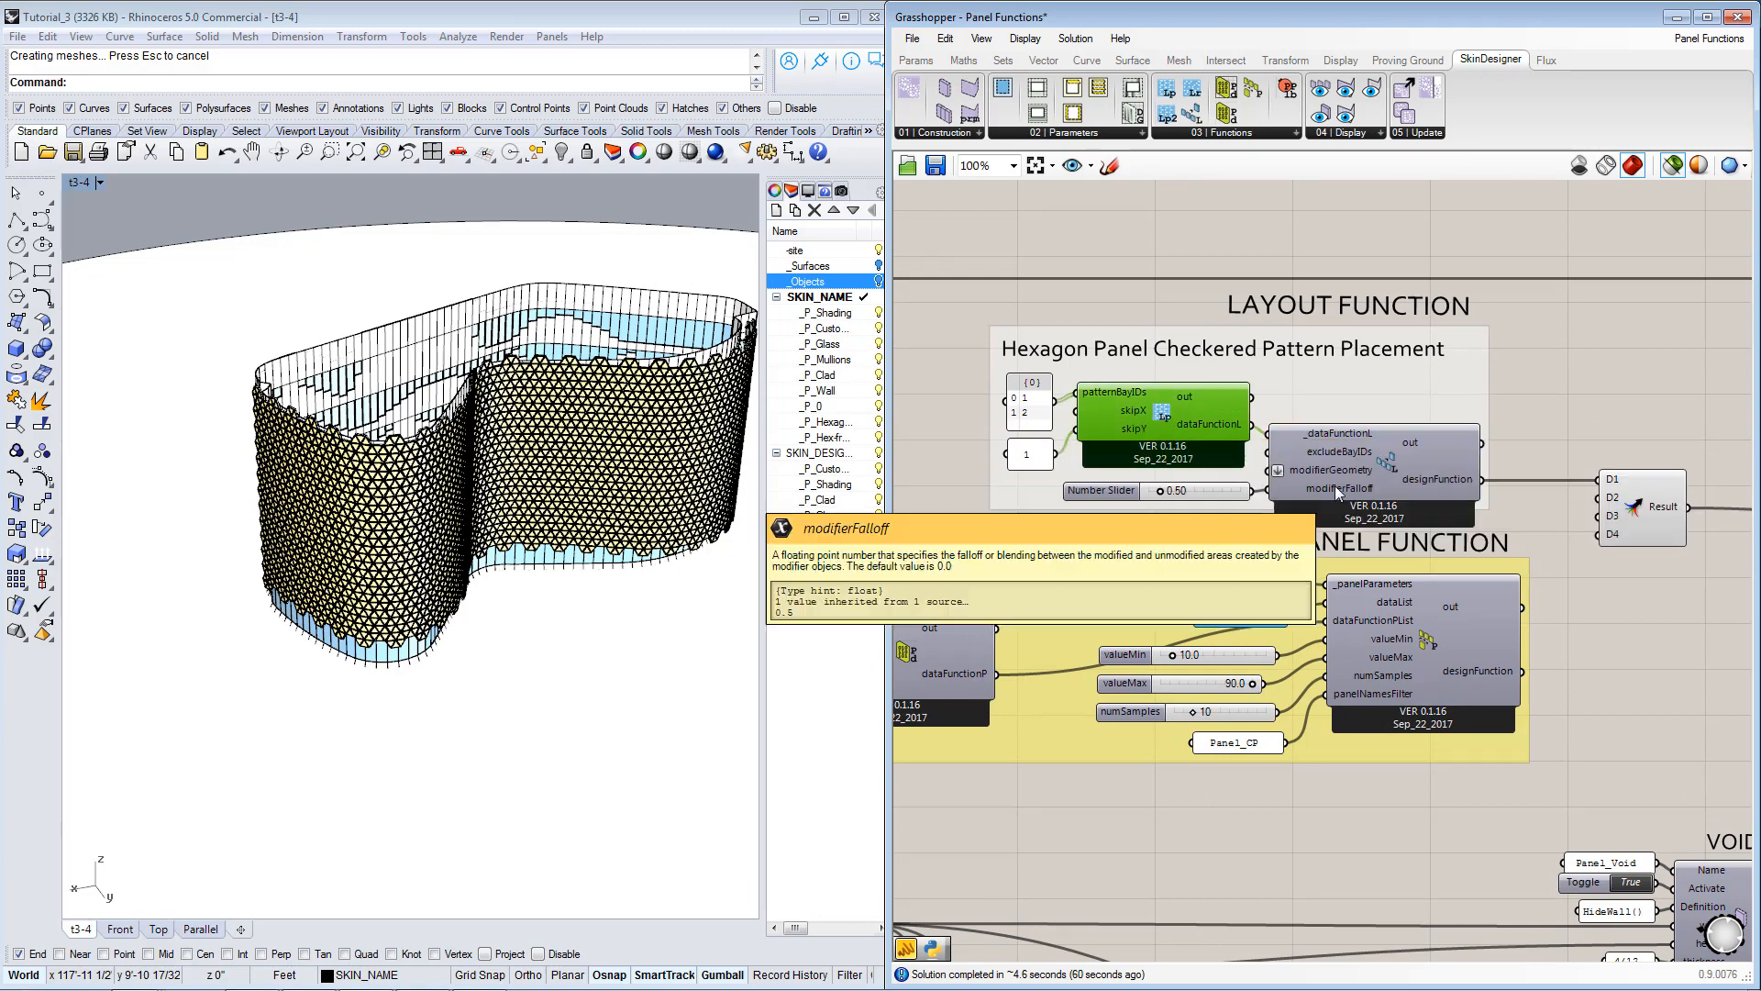
right_drag(1198, 427, 1420, 509)
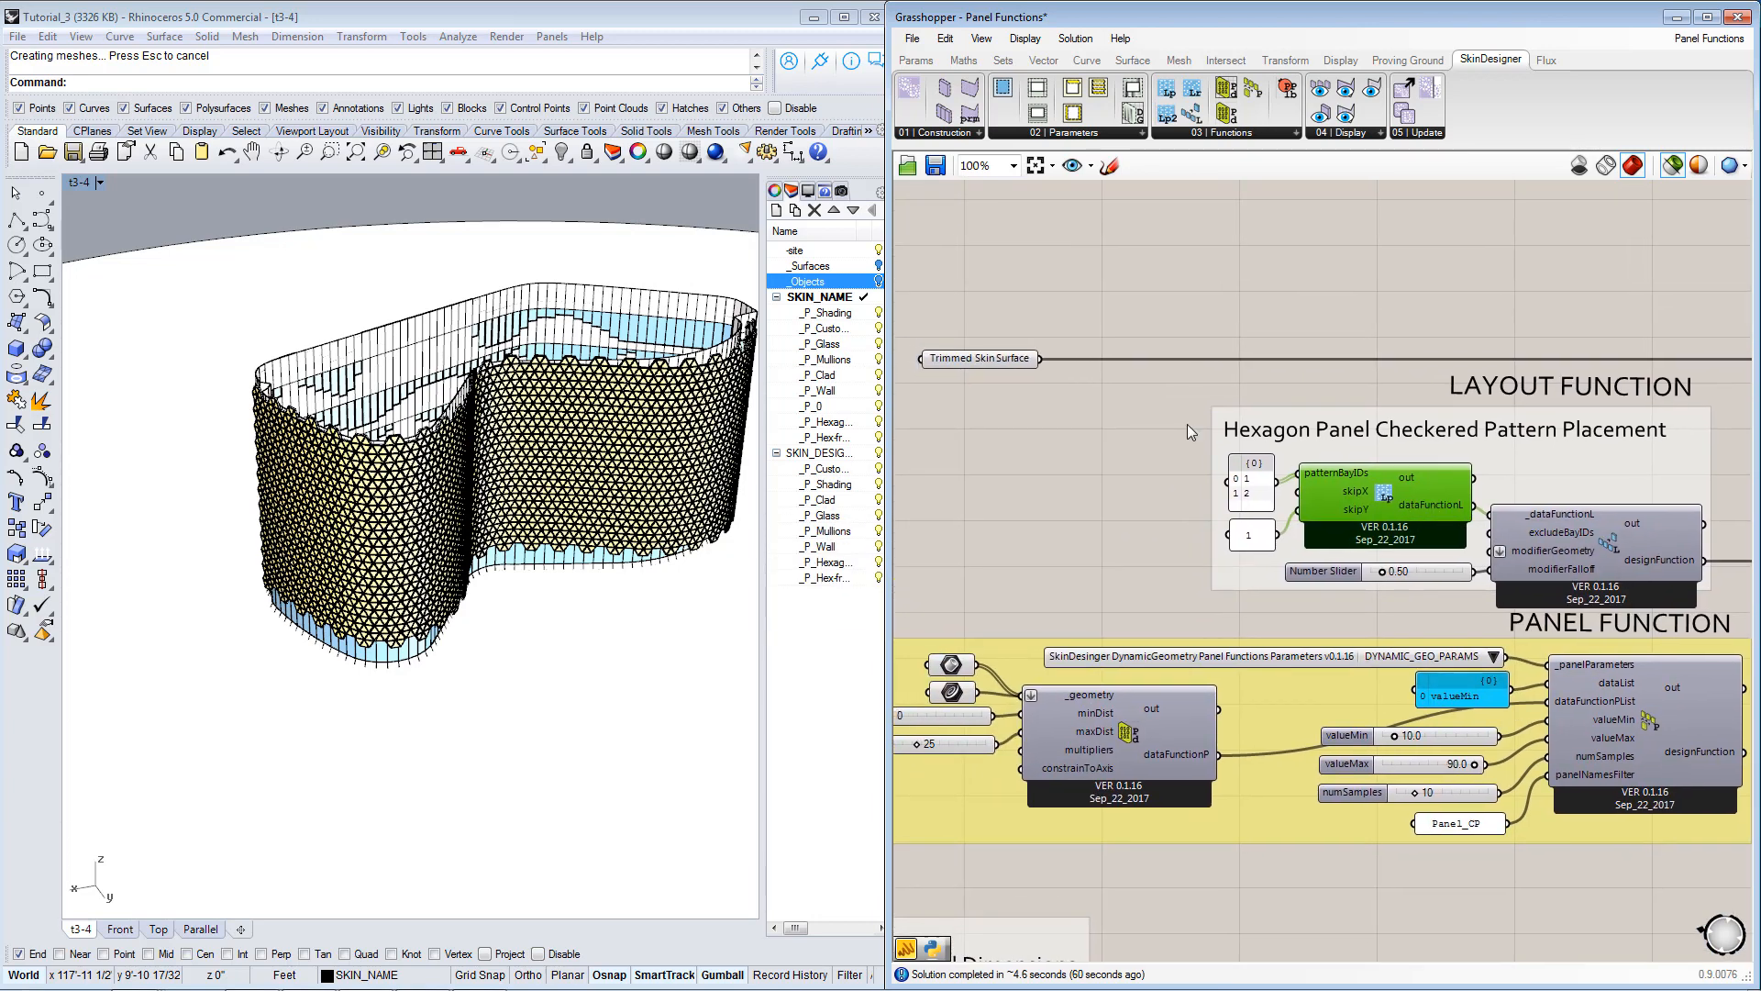
Select the Trimmed Skin Surface, make SKIN_DESIGNER the current layer and hide SKIN_NAME to inspect the surface alone.
click(977, 366)
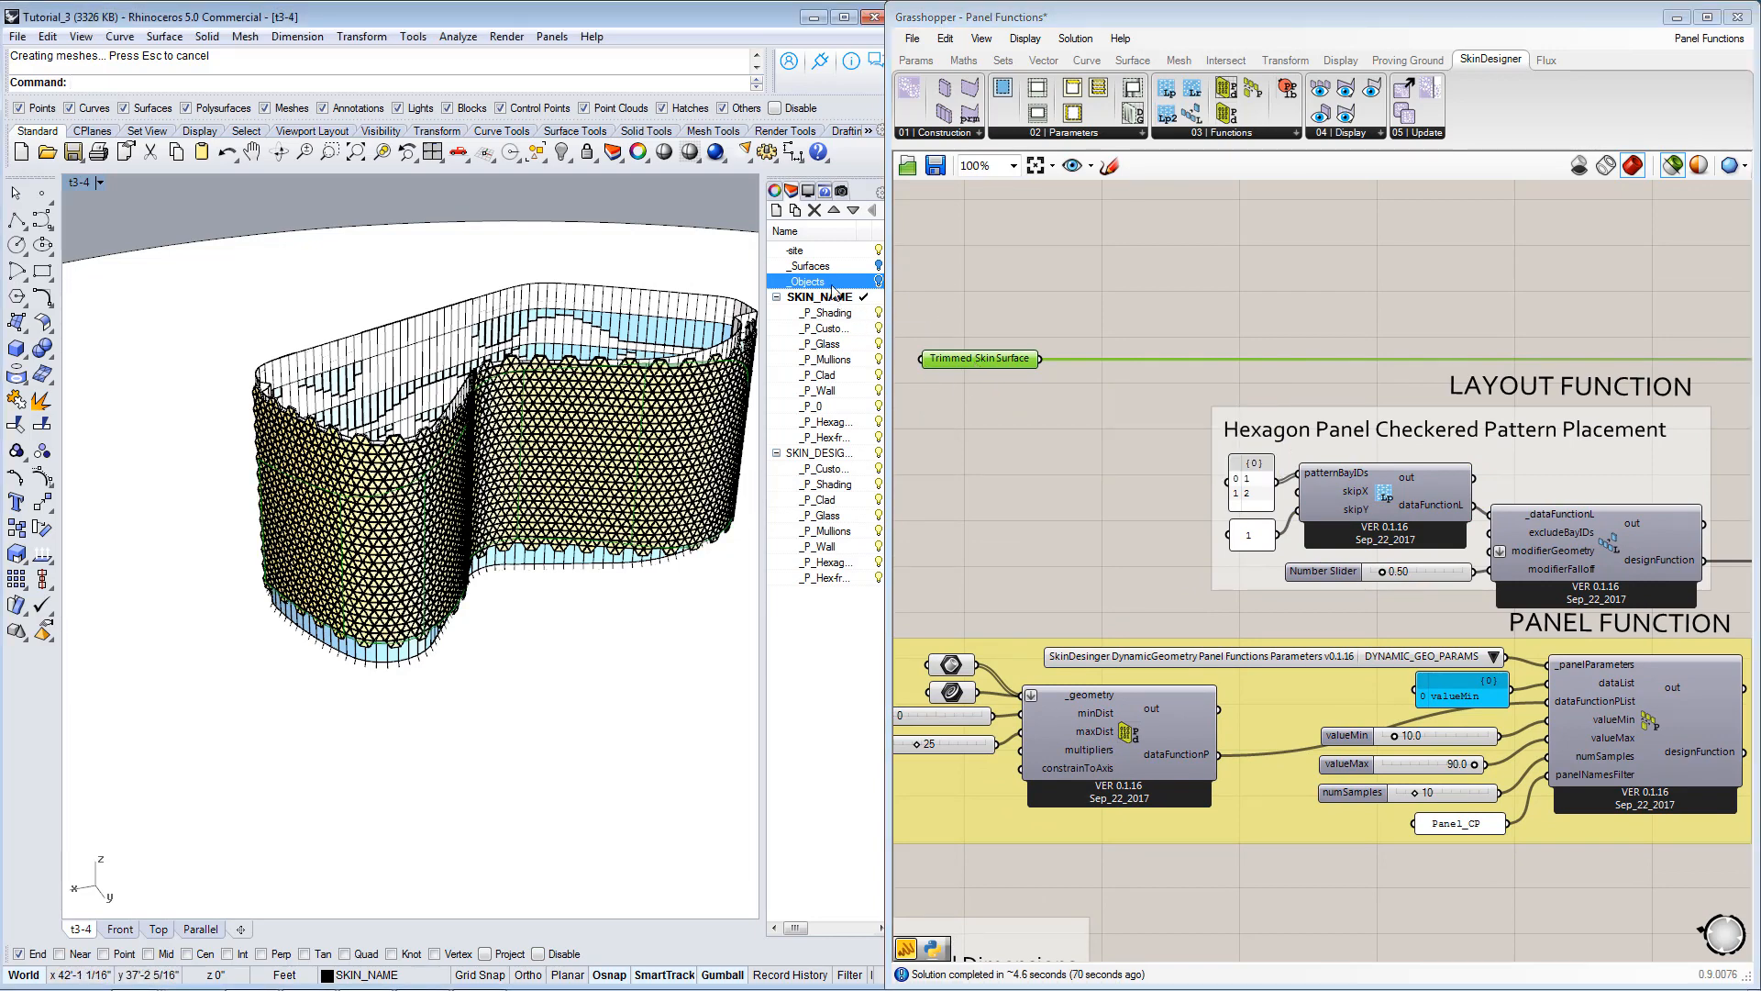
click(879, 281)
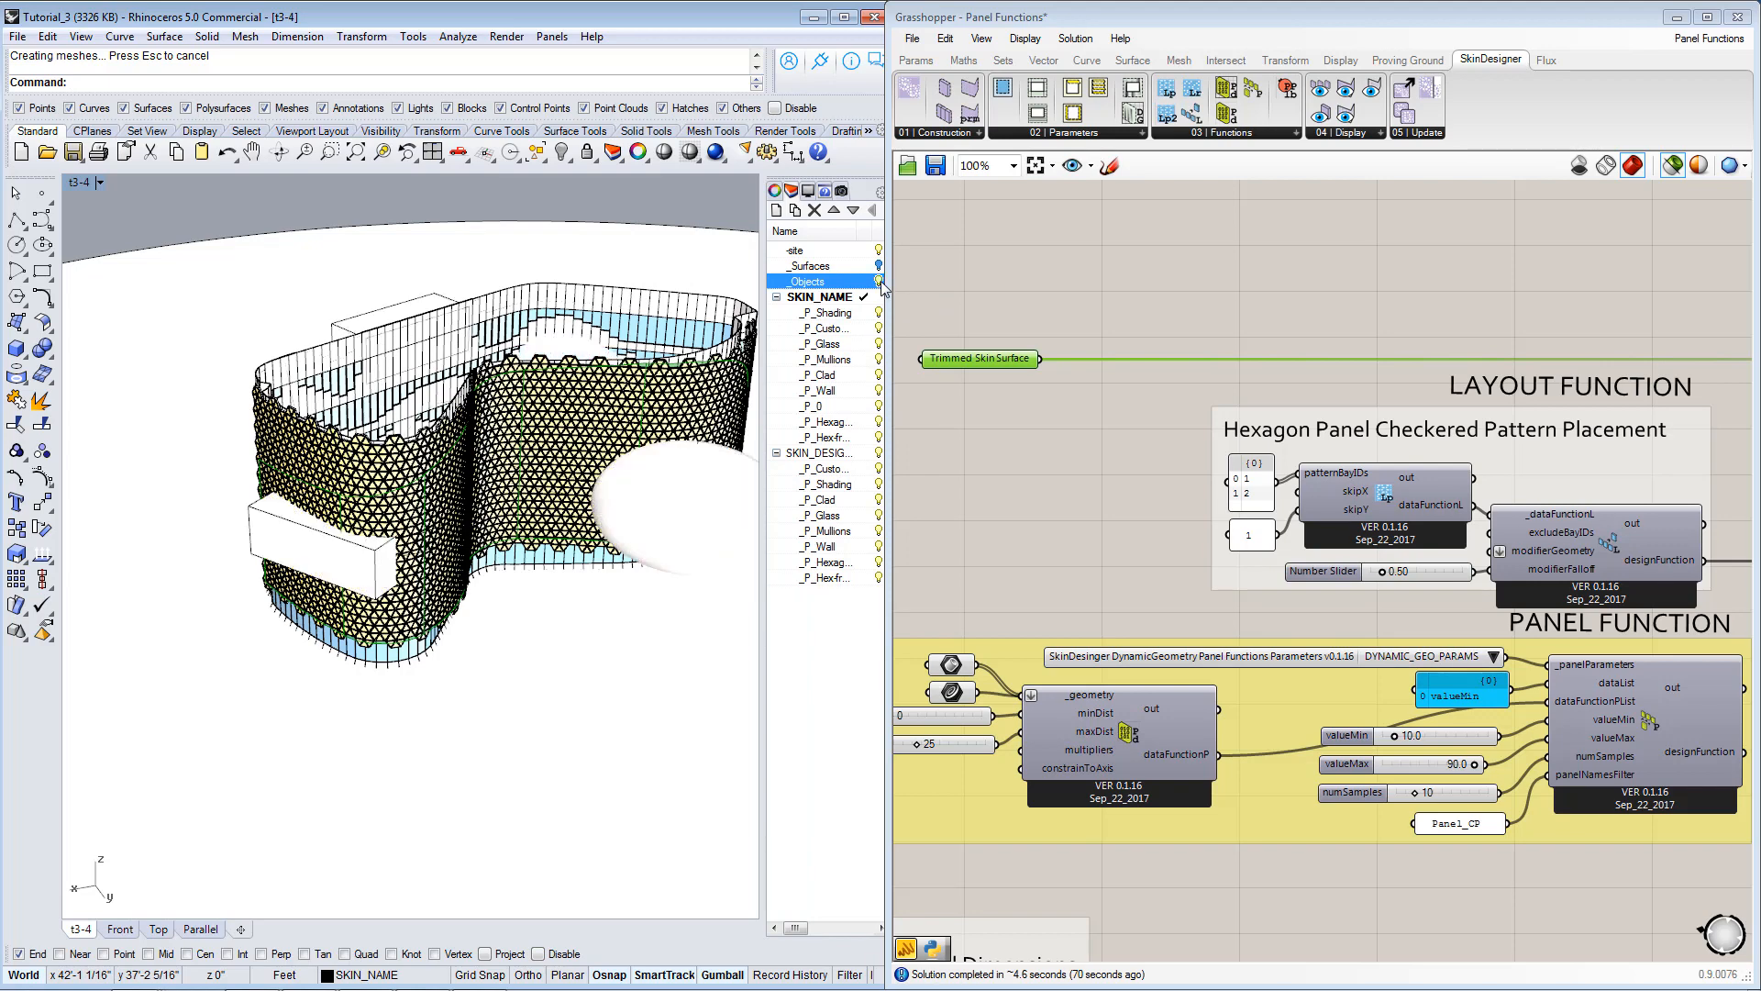
click(879, 281)
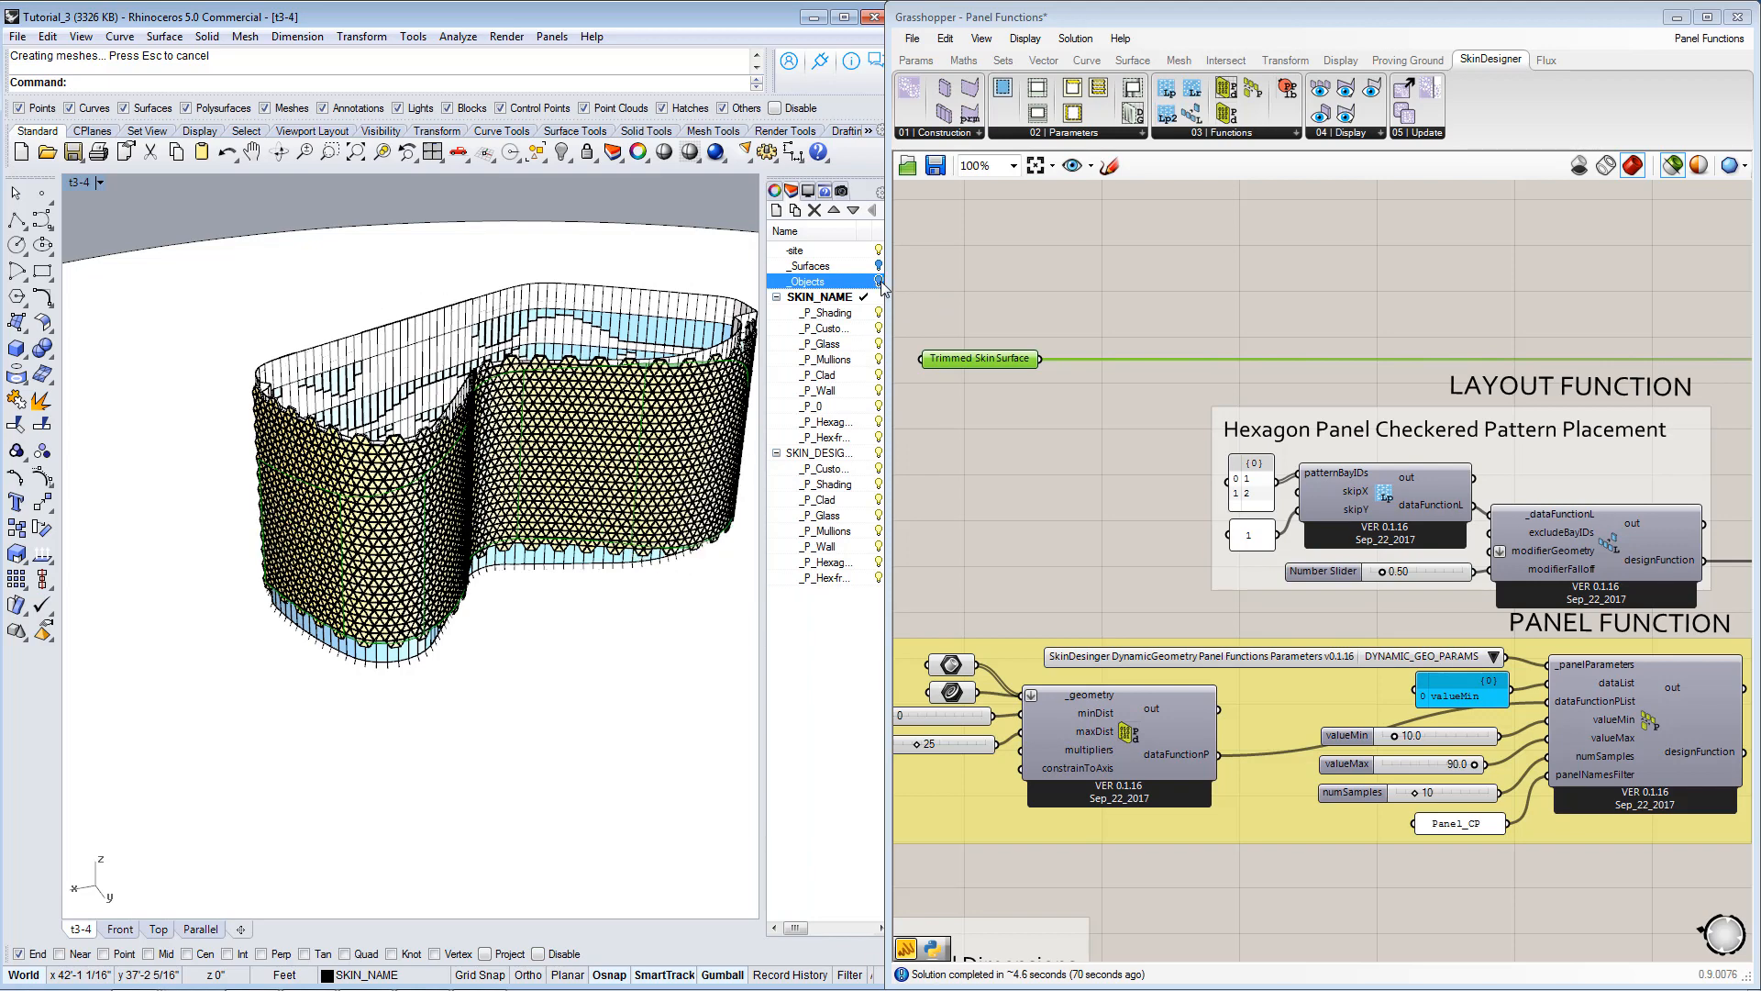
double_click(828, 456)
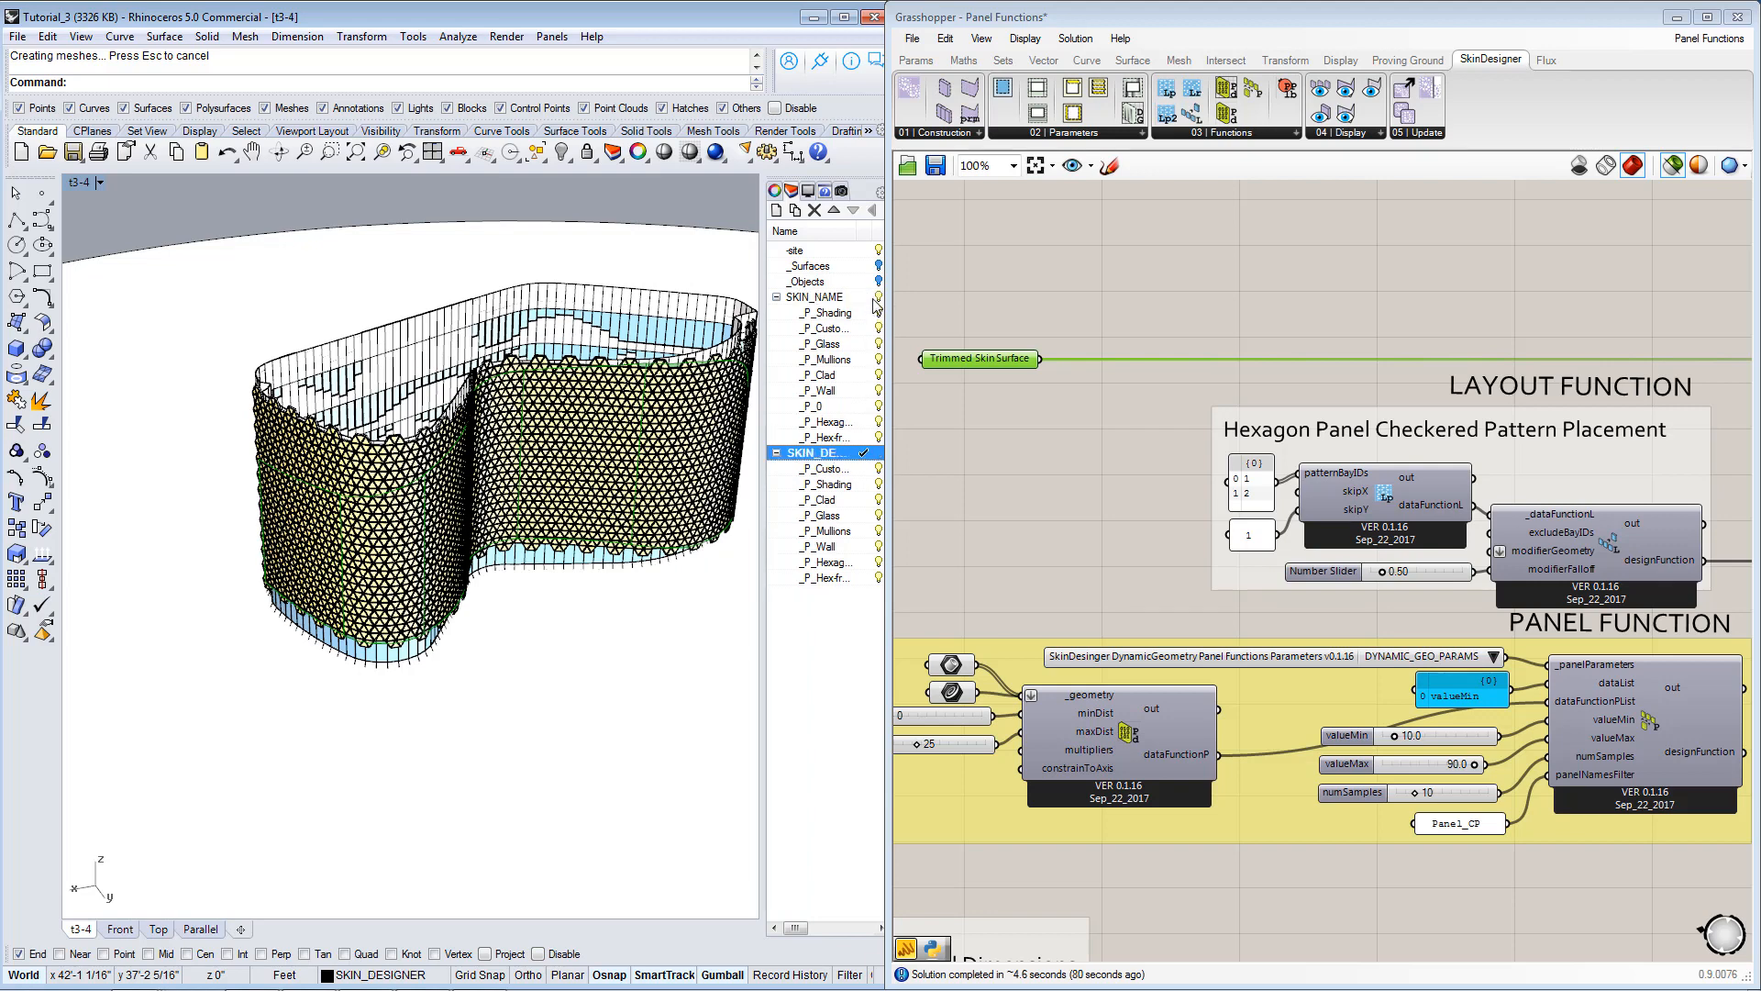
click(878, 297)
right_drag(621, 487, 718, 474)
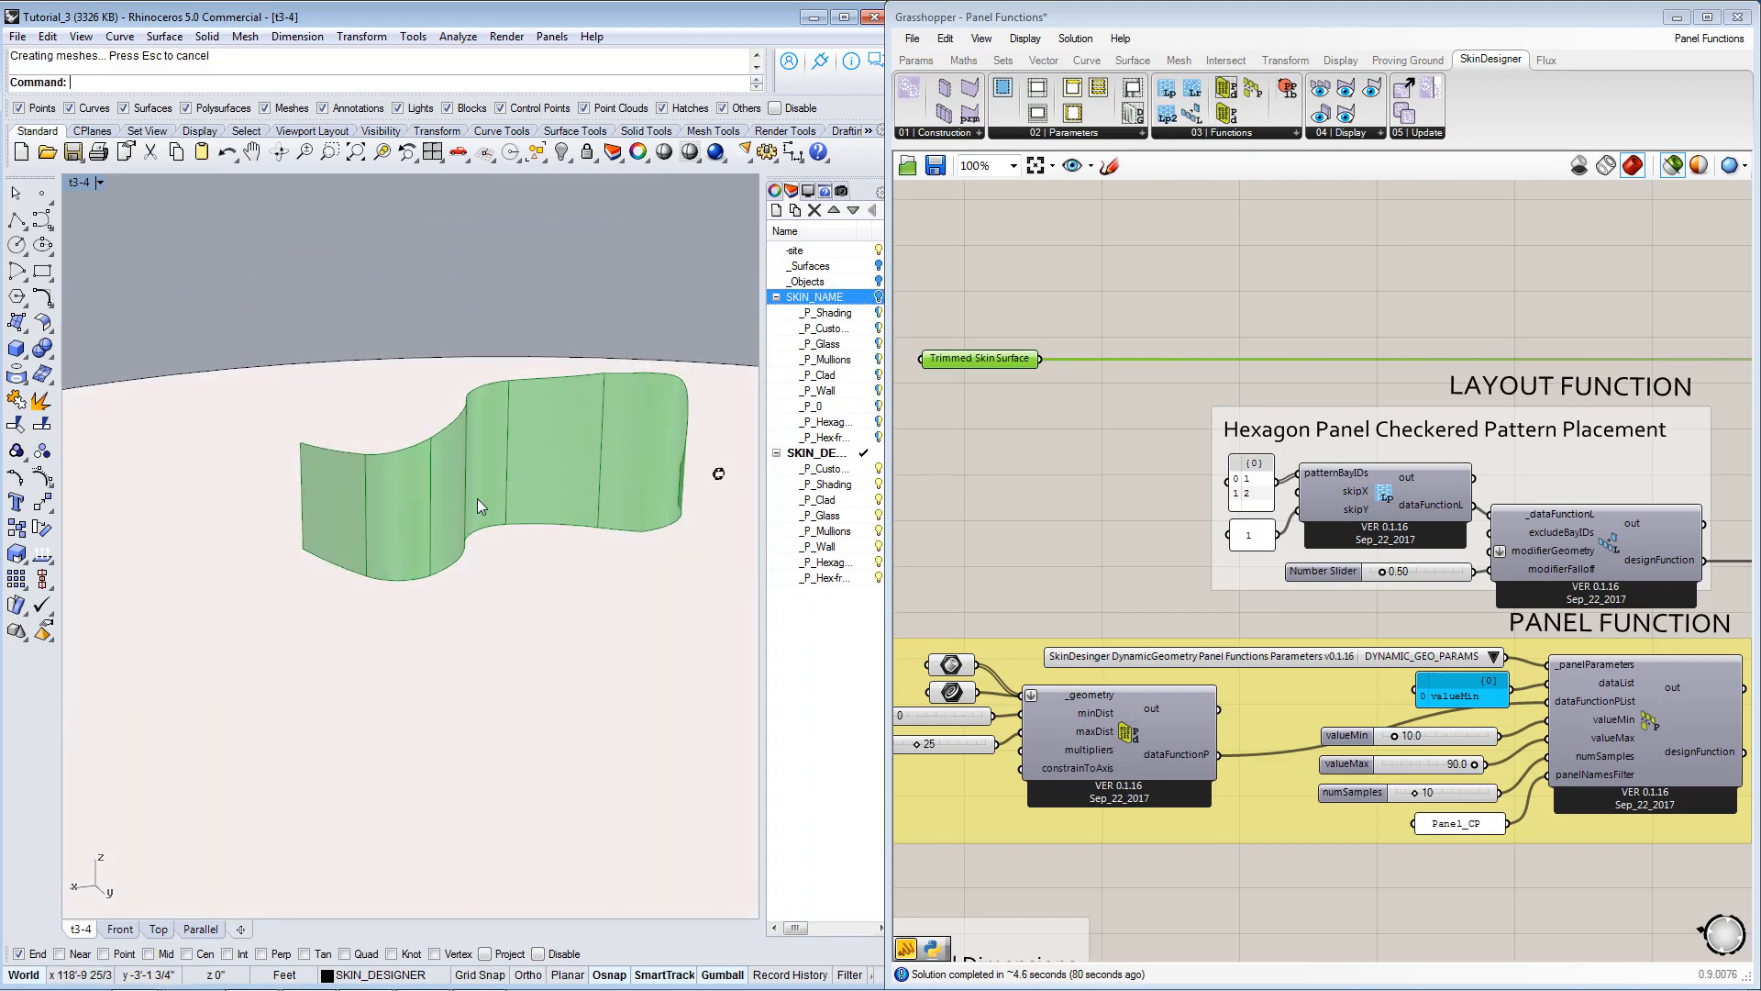
scroll(598, 464, up, 3)
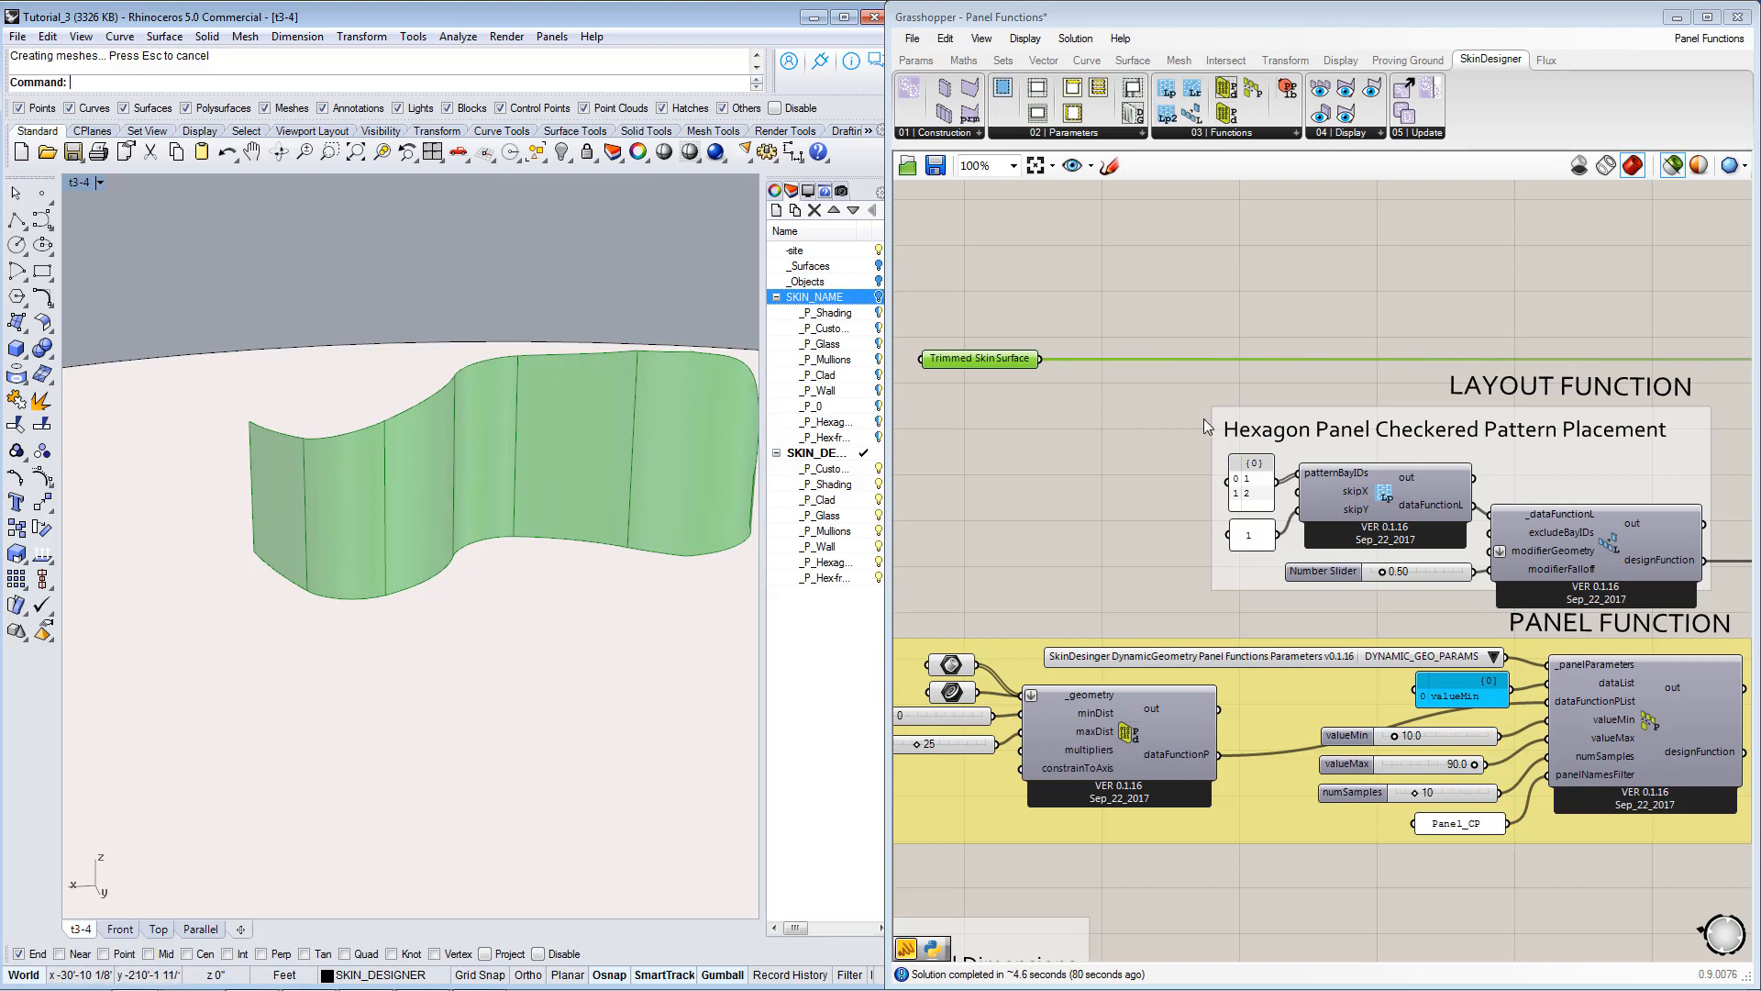
Connect Trimmed Skin Surface to the layout function's modifierGeometry input and inspect the regenerated hexagon panels in Rhino.
drag(1040, 361, 1501, 562)
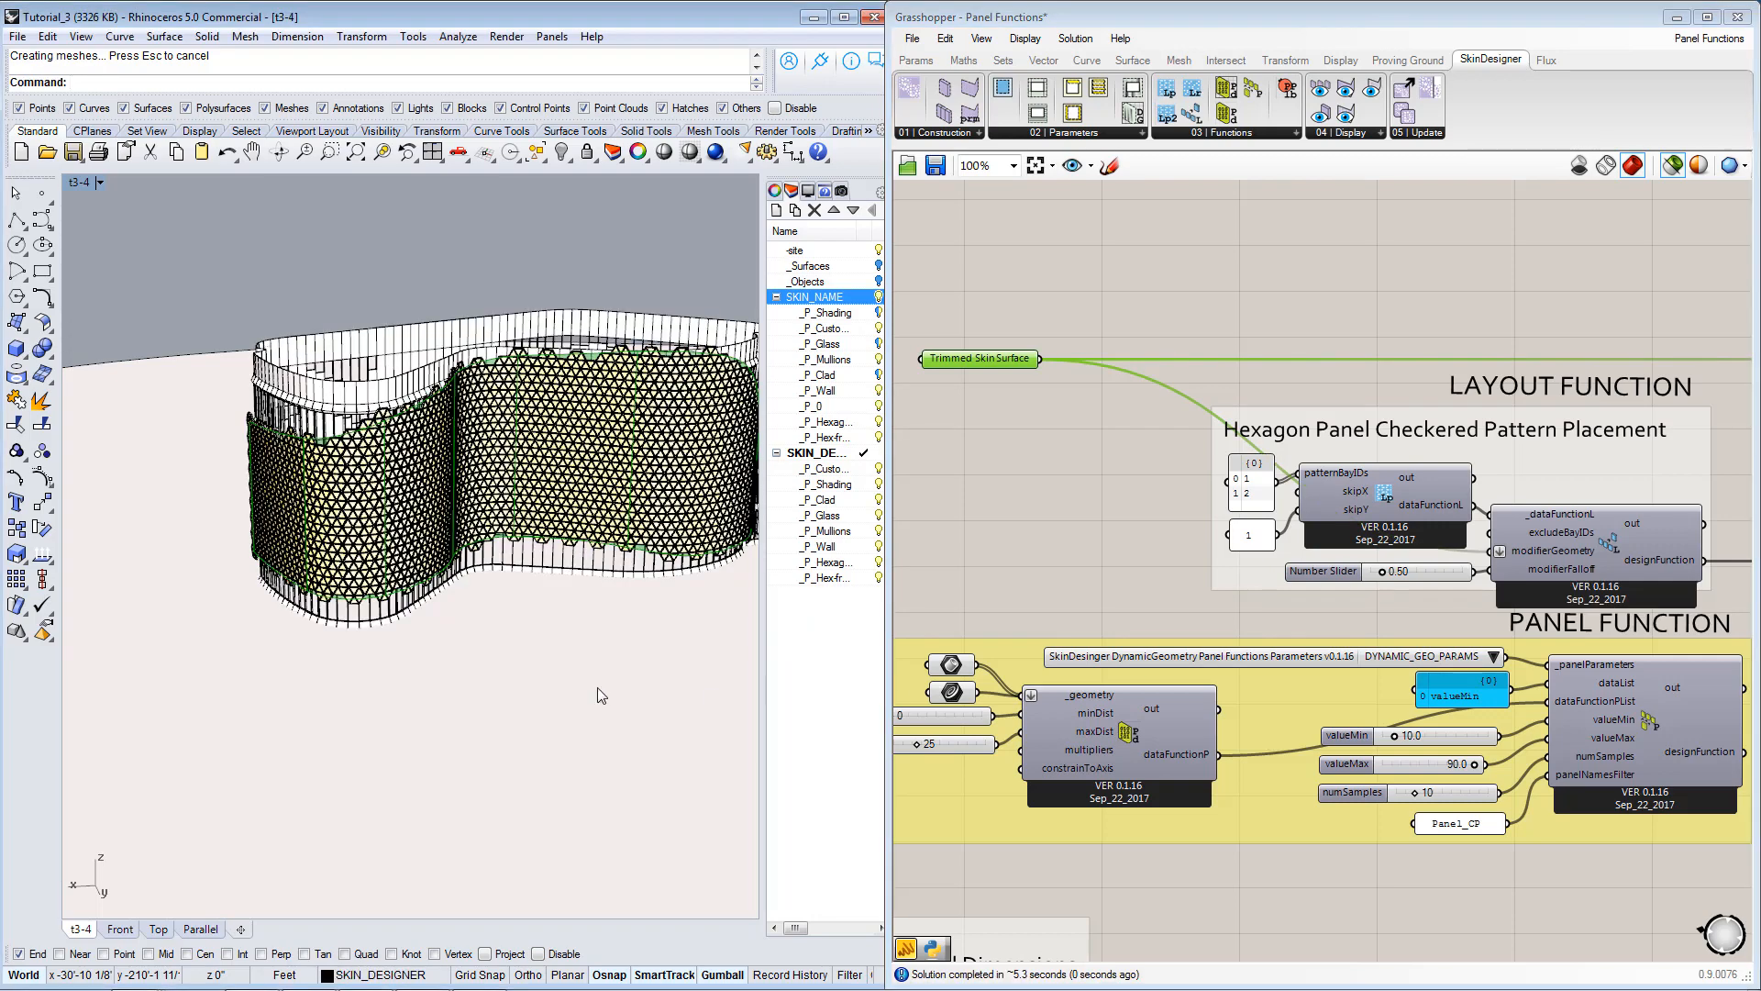
right_drag(391, 554, 431, 433)
scroll(587, 475, up, 2)
scroll(587, 475, up, 2)
scroll(561, 369, down, 2)
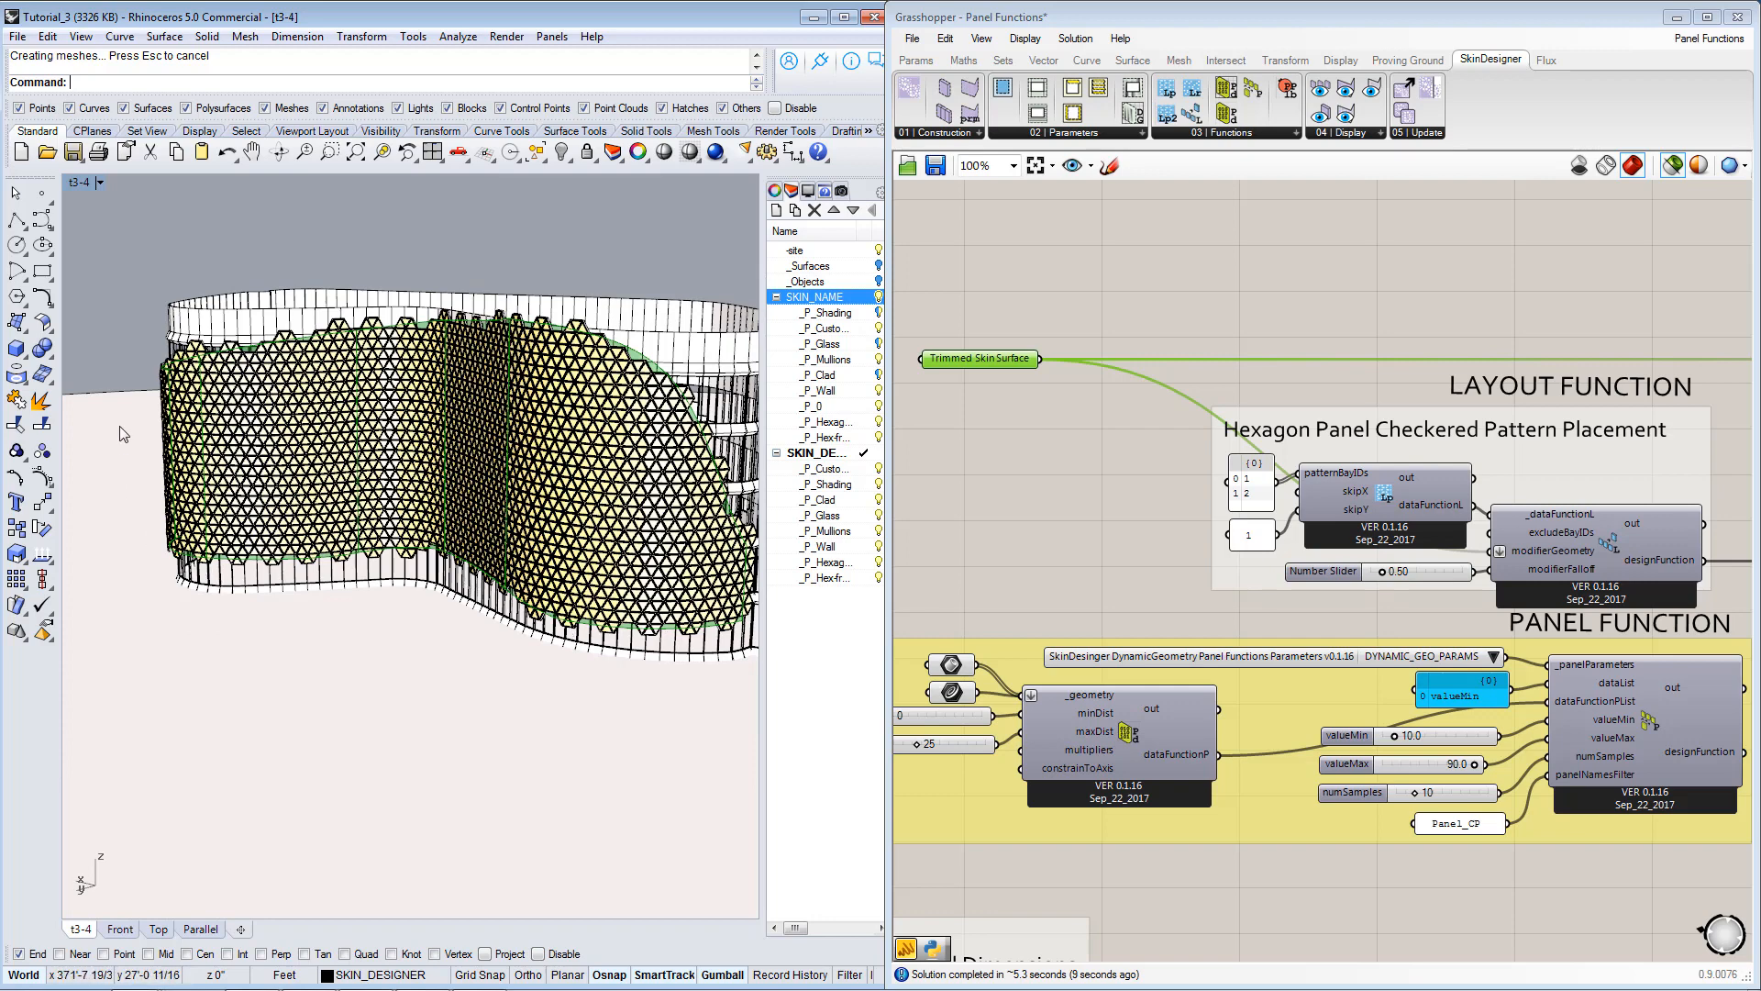
Review how the Void Panel and the defaultBayList value feed the Skin Generator, and return to the Panel Function group.
scroll(1499, 633, down, 2)
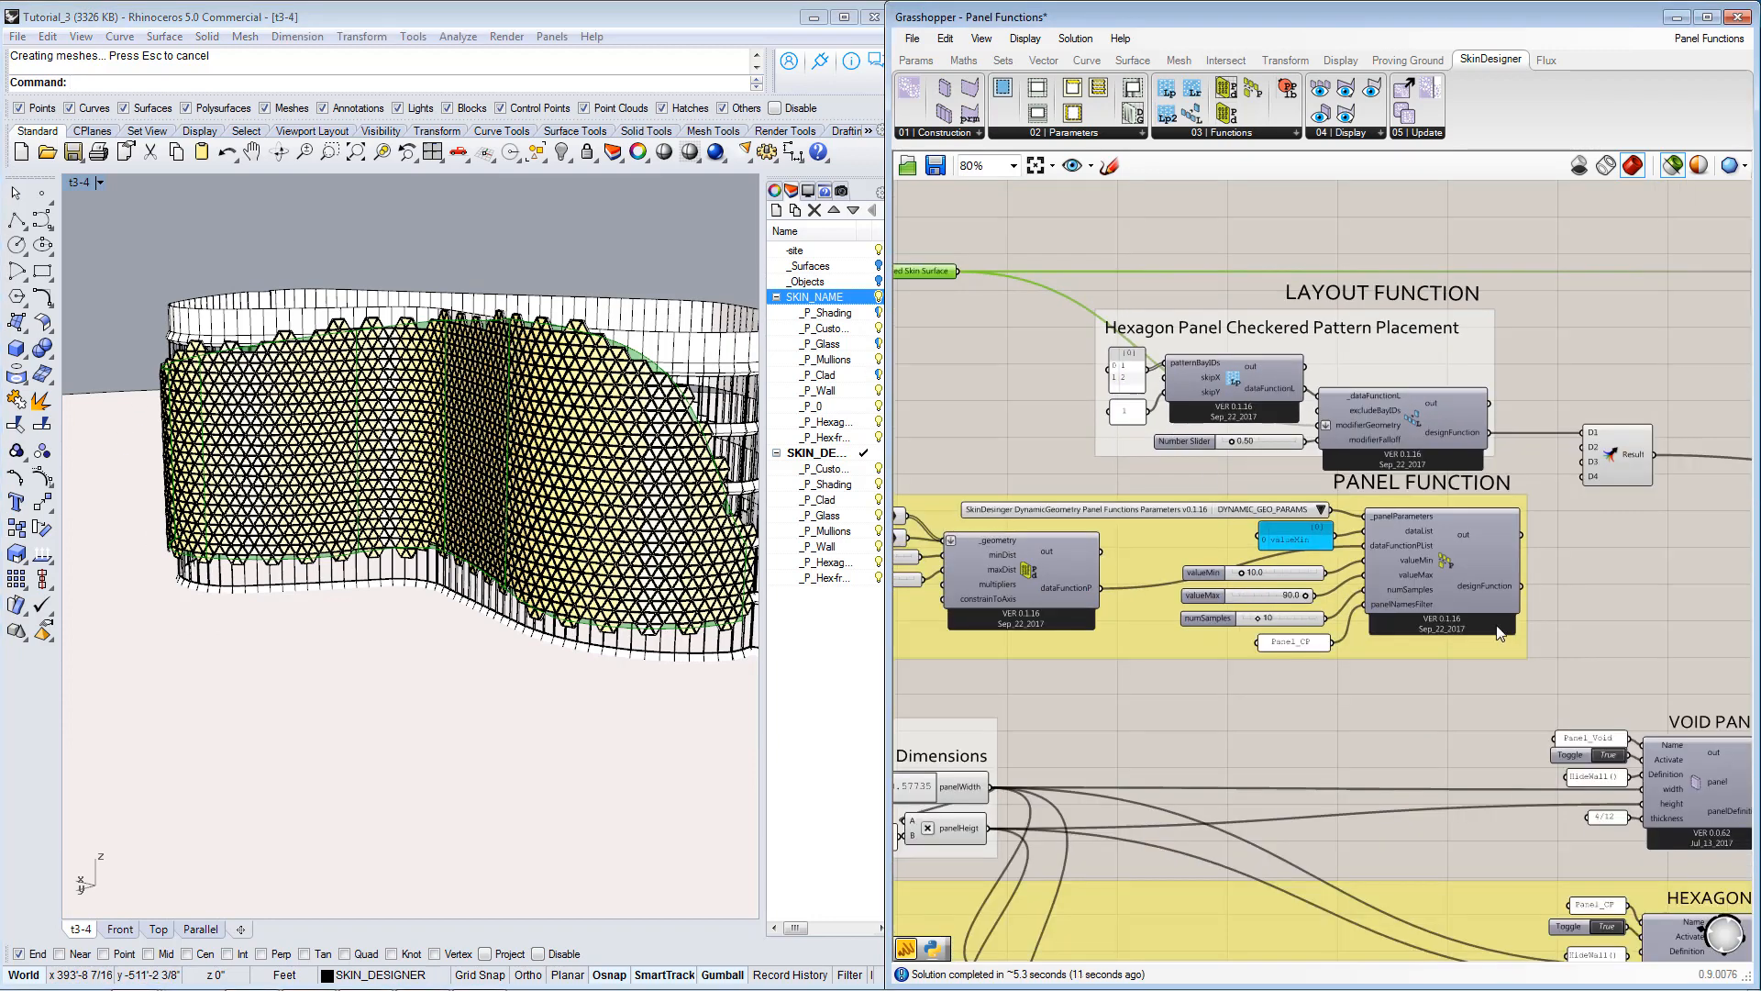
right_drag(1498, 632, 1287, 607)
click(1501, 779)
right_drag(1541, 561, 1371, 608)
click(1670, 407)
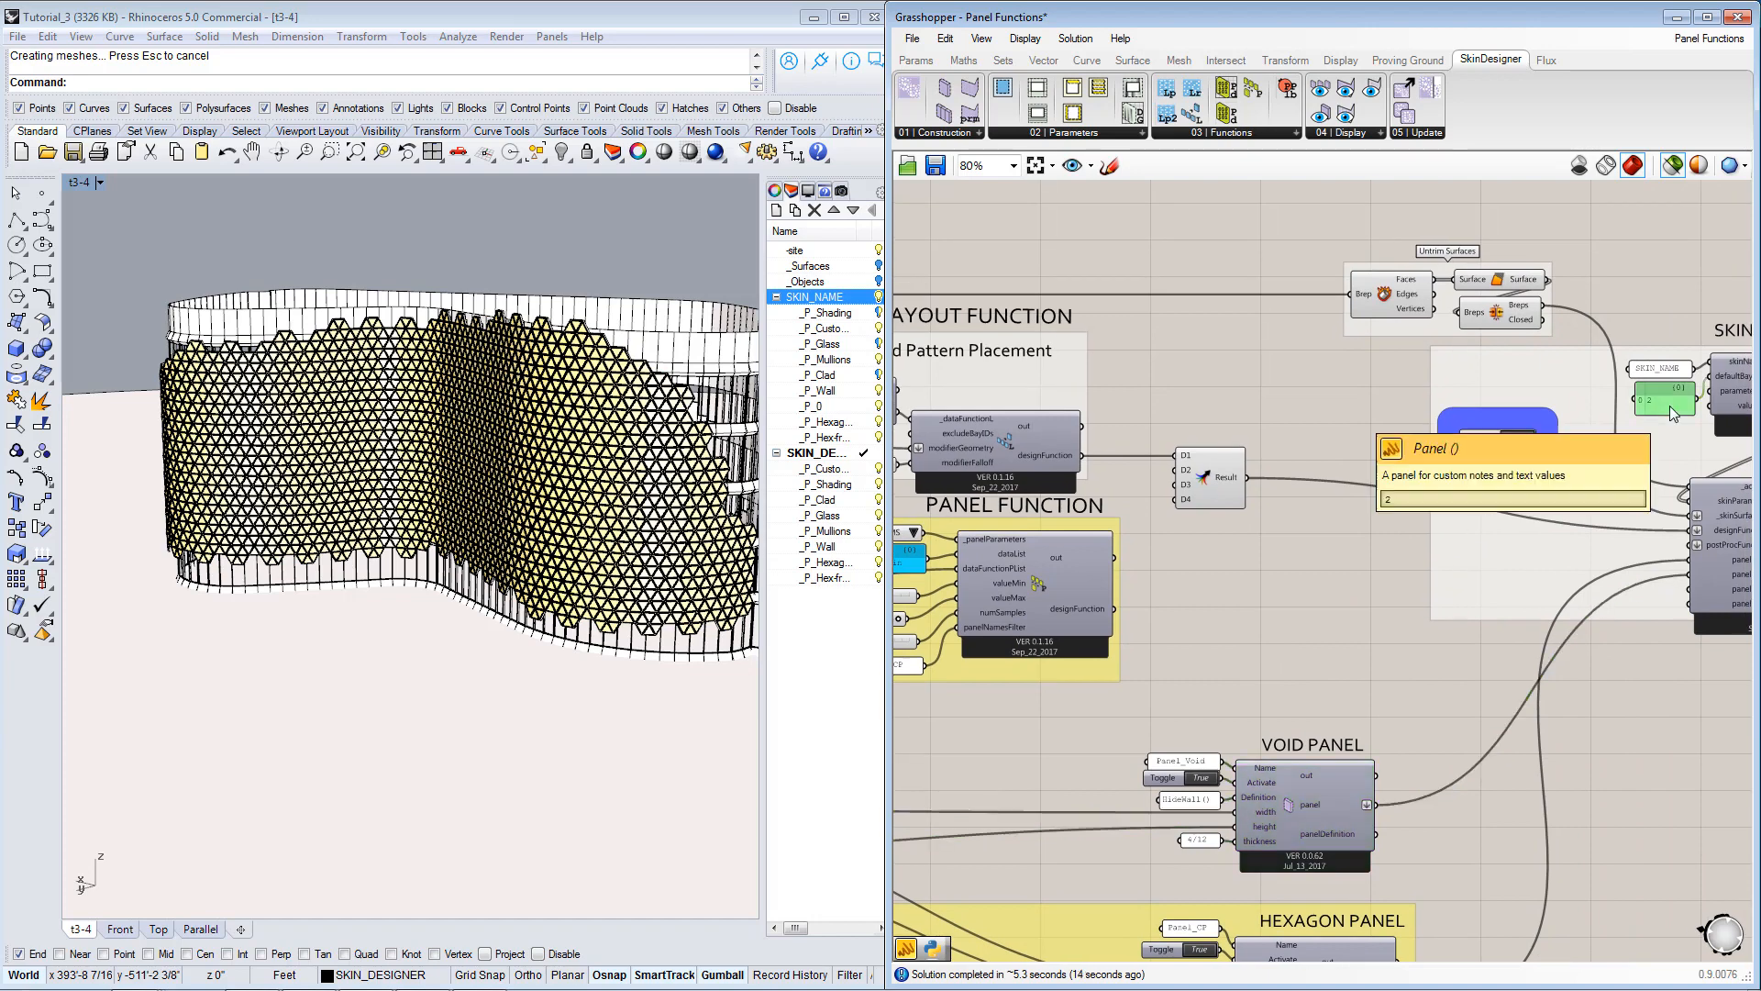
right_drag(1614, 490, 1486, 490)
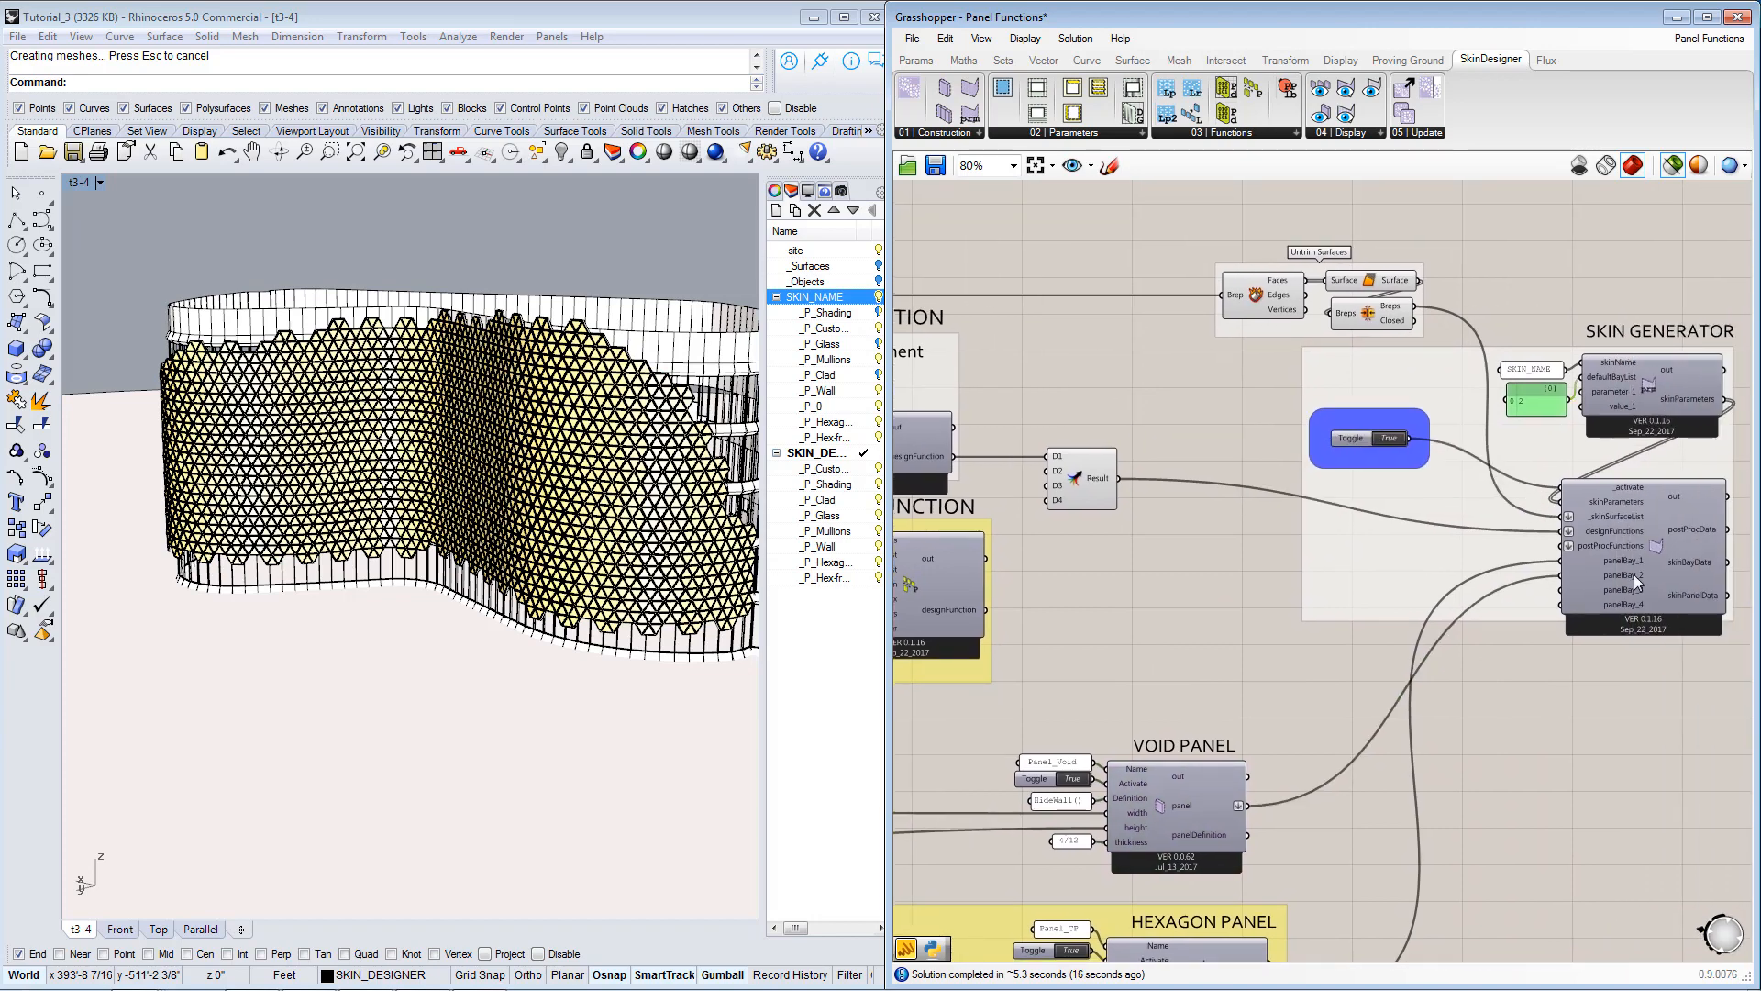
right_drag(1137, 554, 1467, 544)
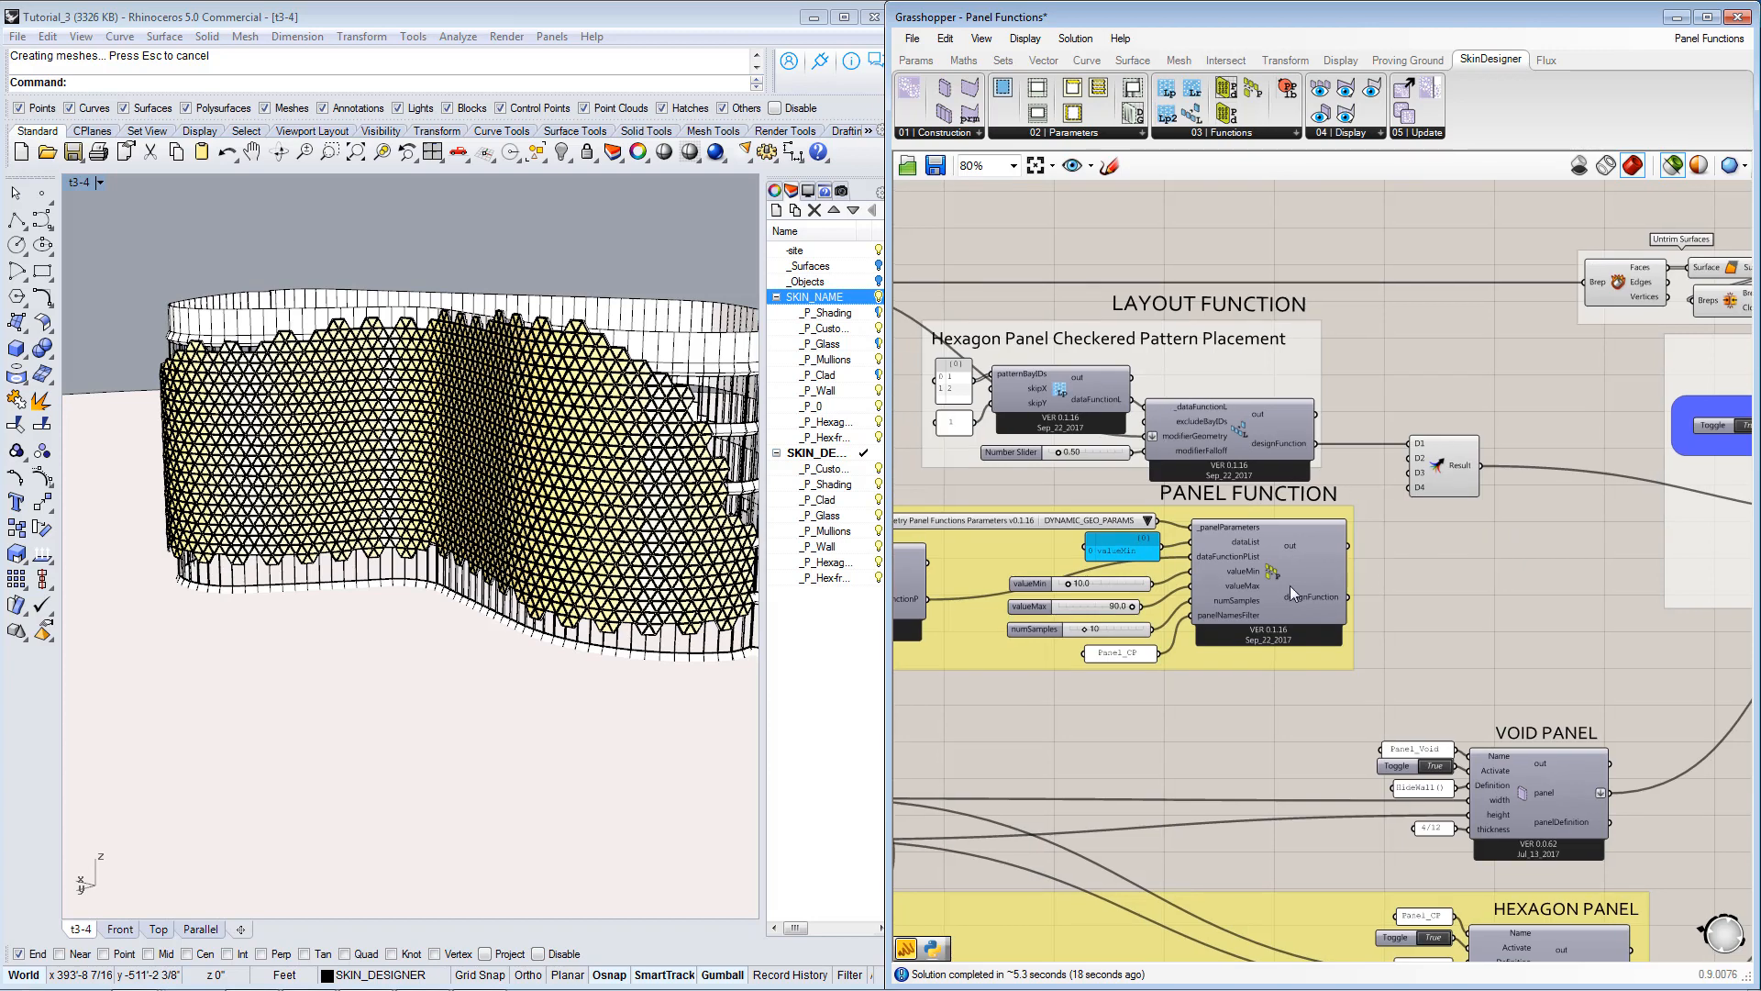
Select the Trimmed Skin Surface and trace its connection to the layout function's modifierGeometry input.
right_drag(1170, 593, 1261, 584)
right_drag(1145, 432, 1262, 505)
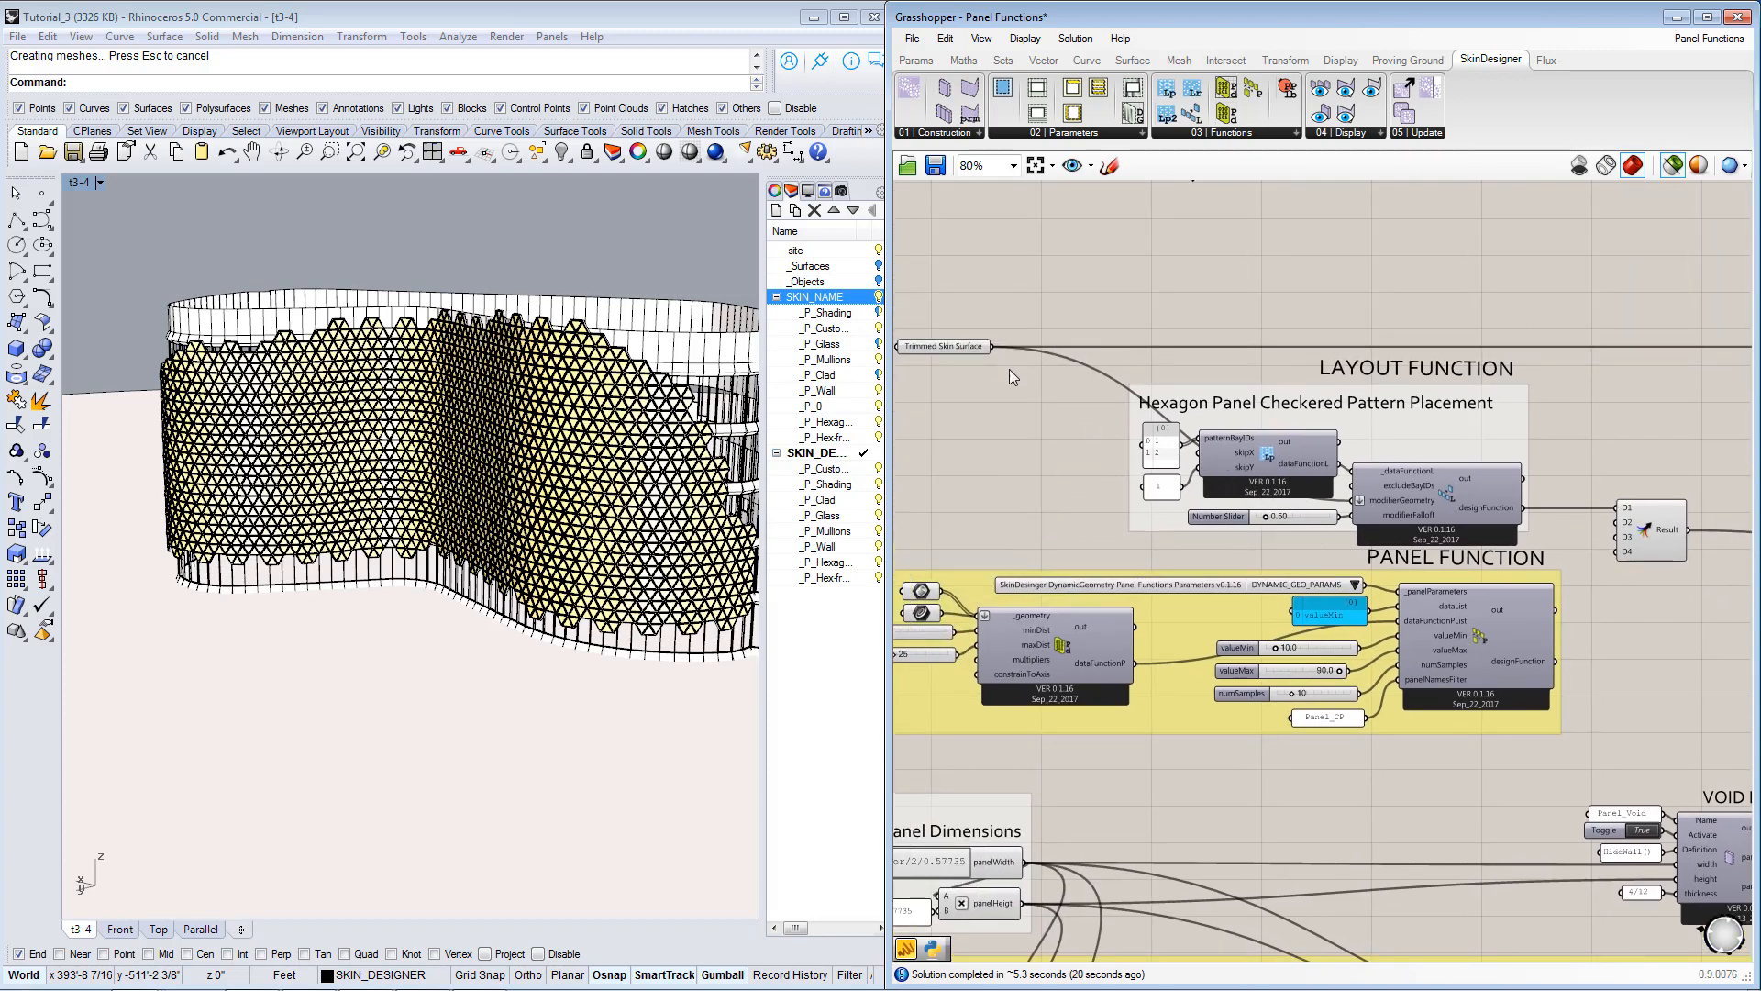
click(944, 348)
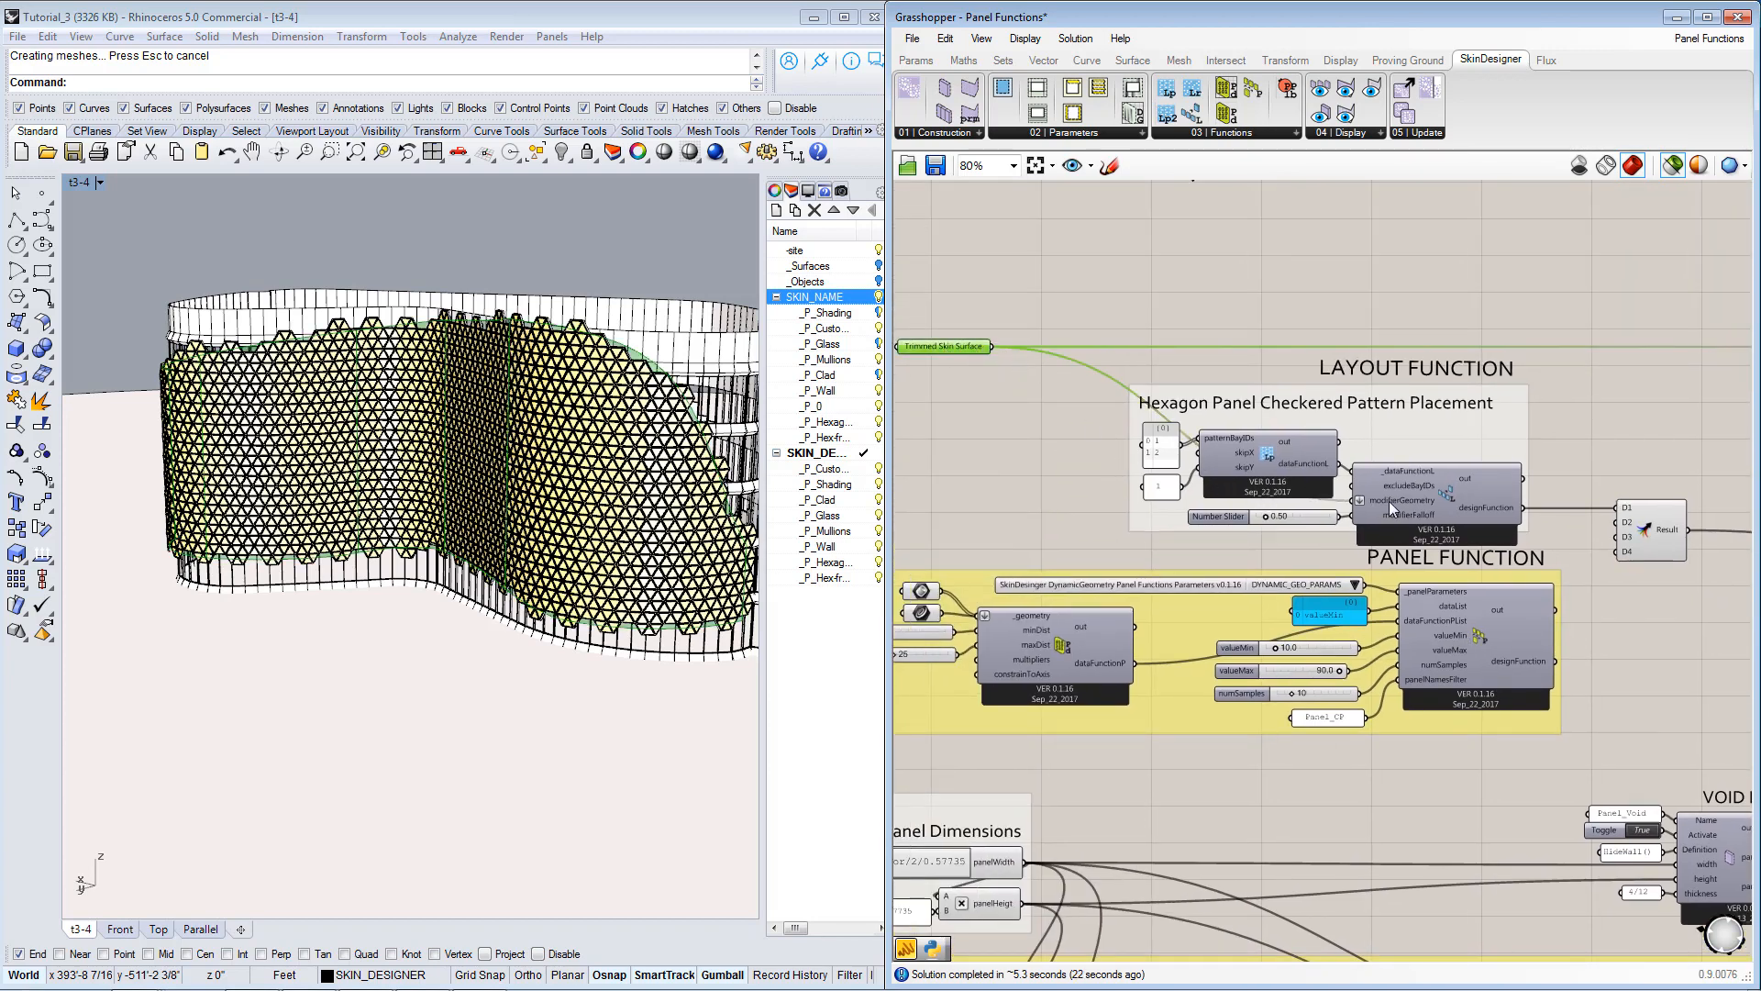
mouse_move(1388, 501)
right_drag(1465, 441, 1157, 468)
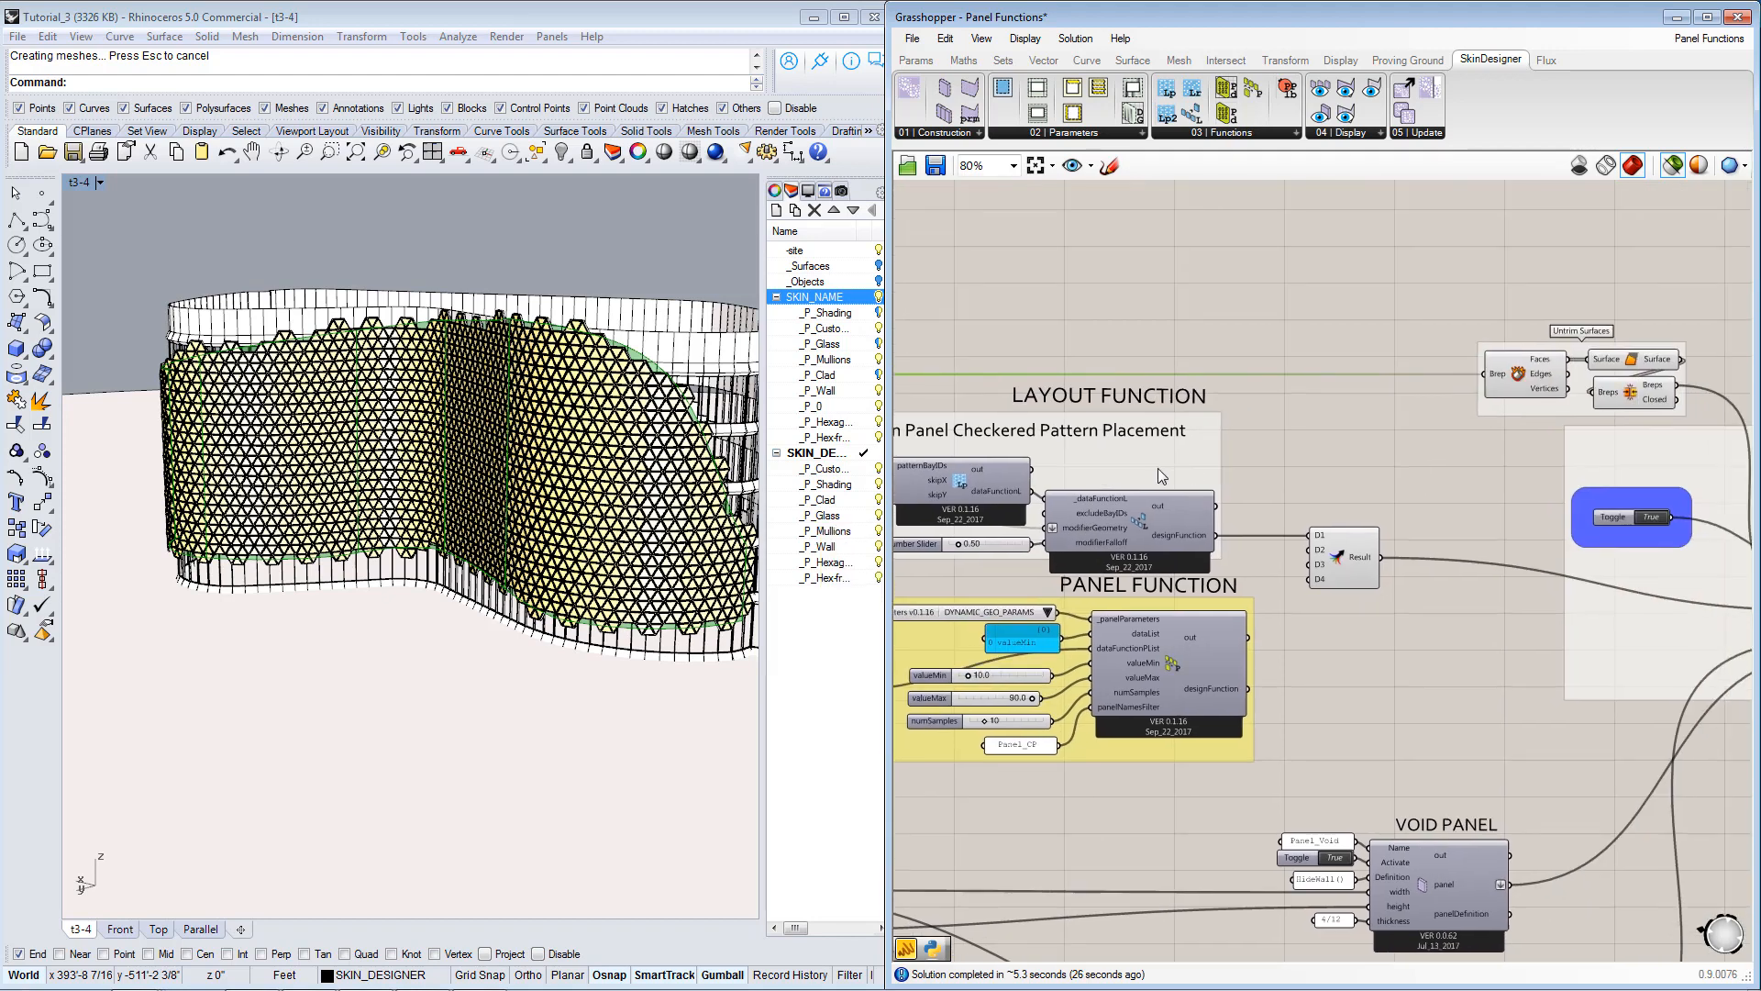
Select the joined Brep in the Untrim Surfaces group, check its link to the _skinSurfaceList input, and clear the selection at the Panel Function group.
click(1630, 395)
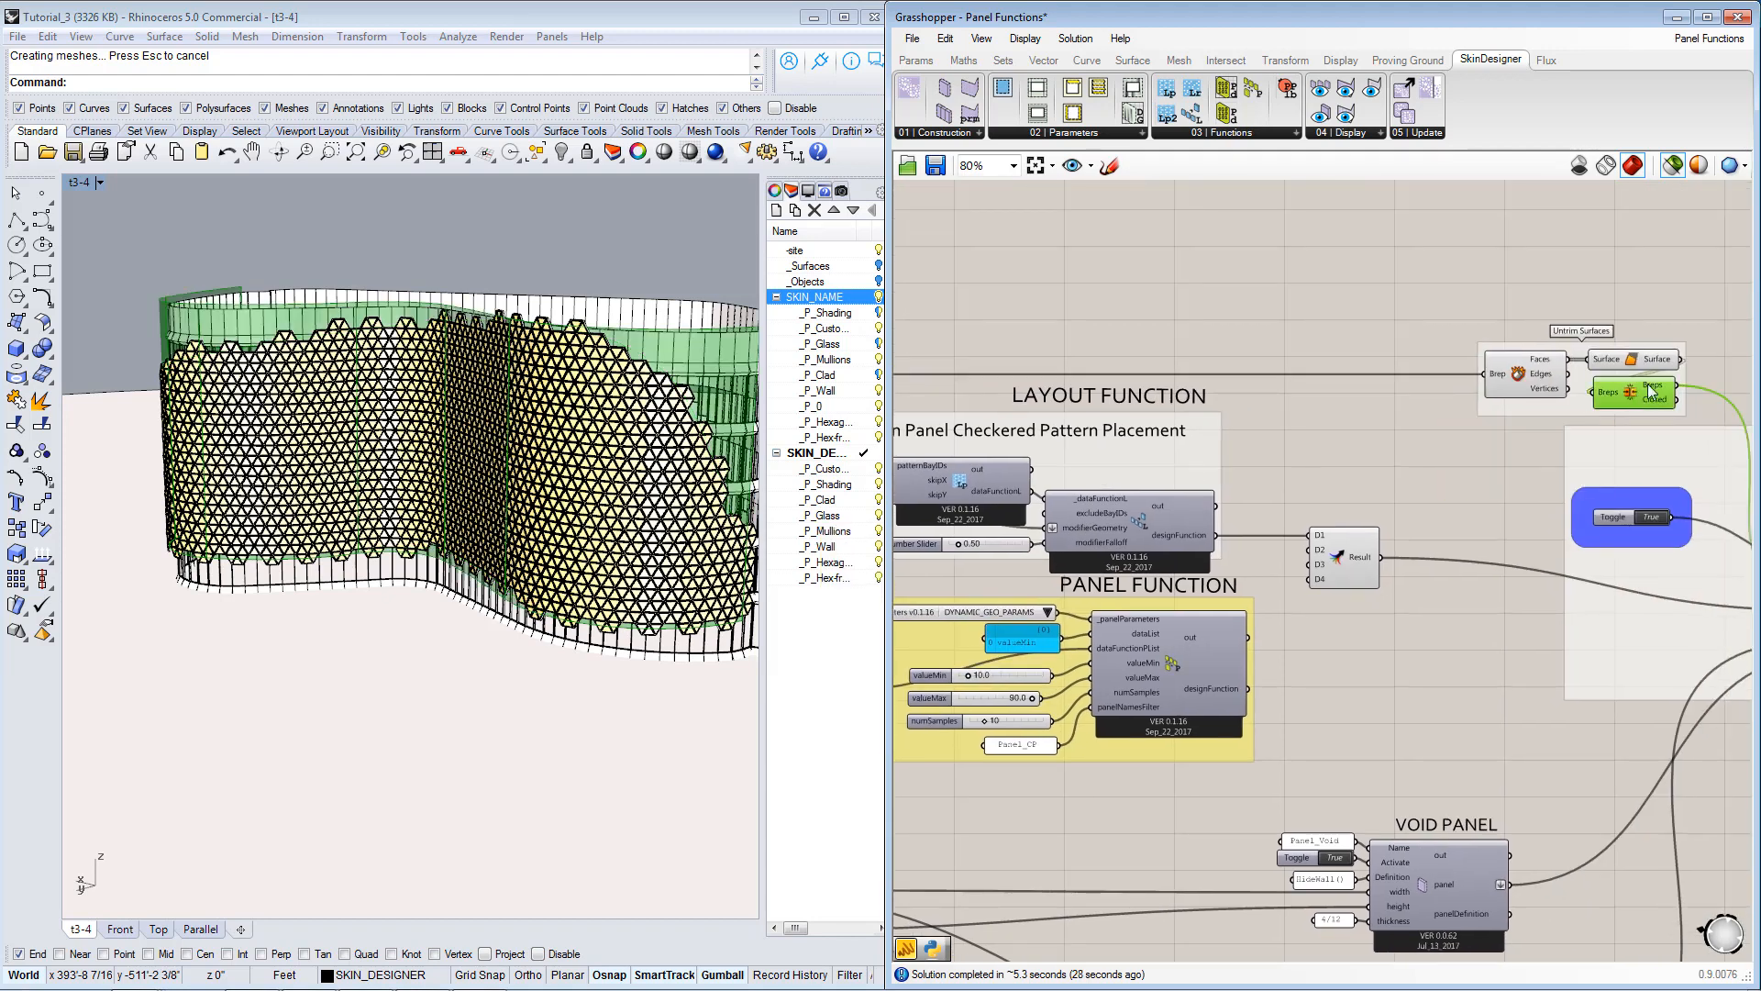
right_drag(1647, 486, 1487, 502)
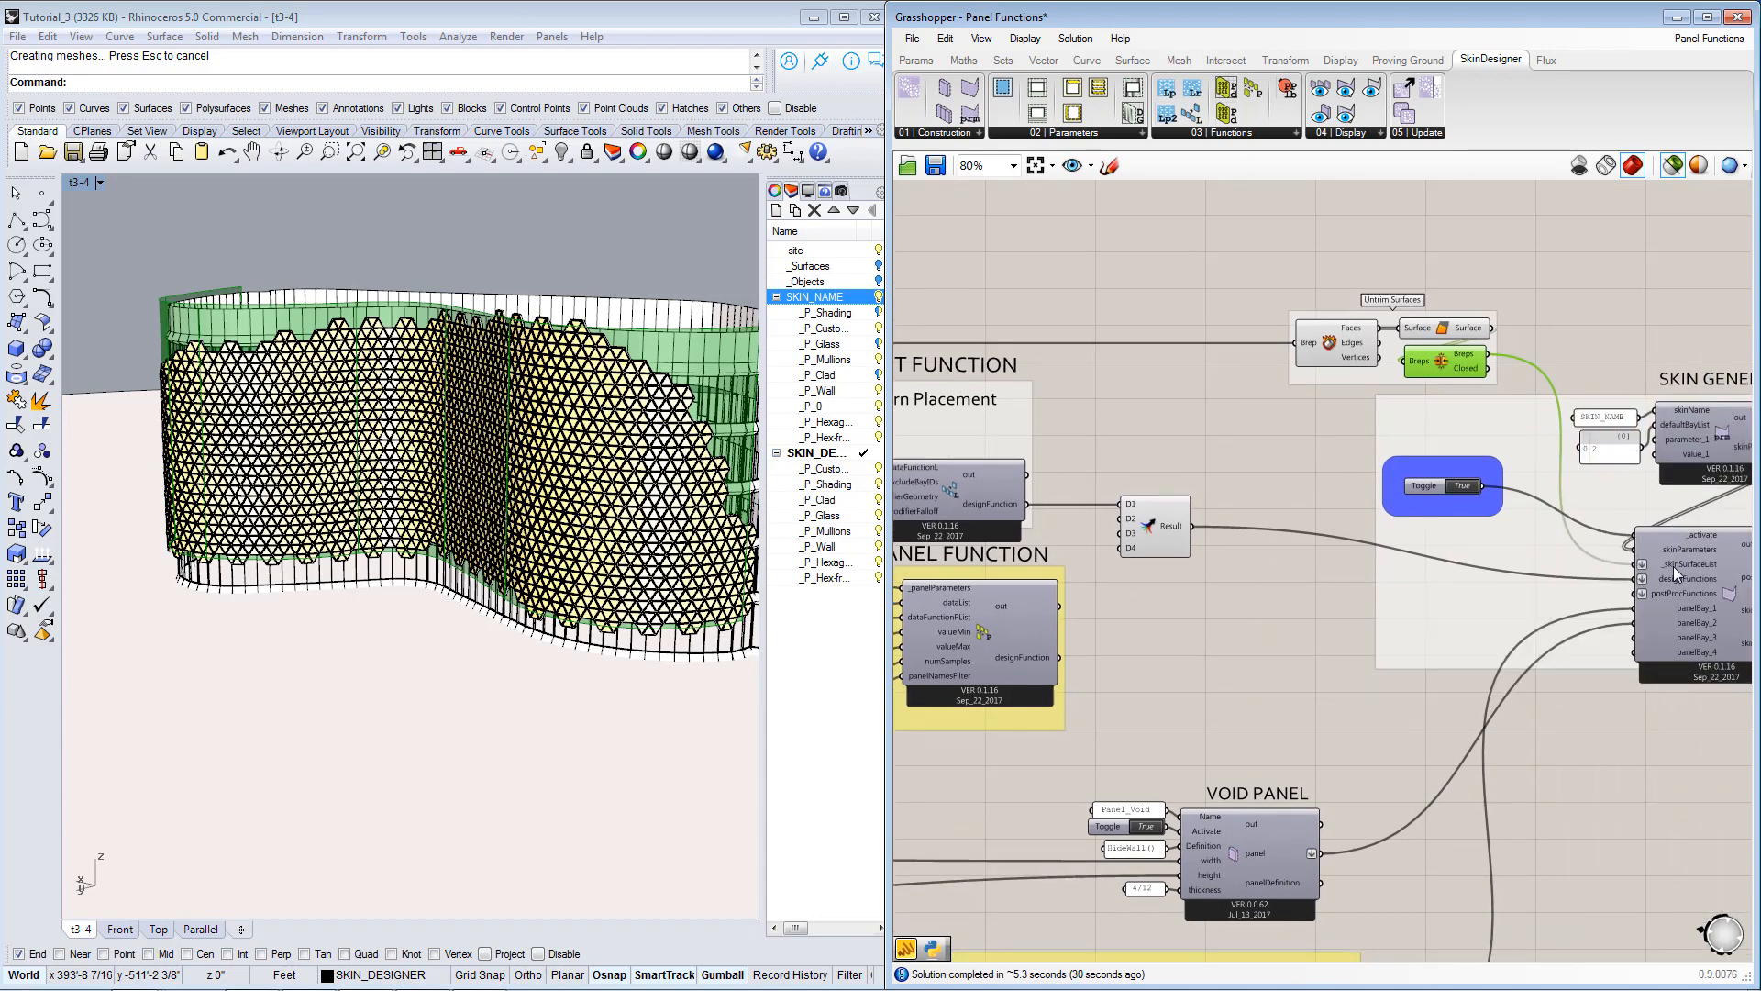
mouse_move(1684, 564)
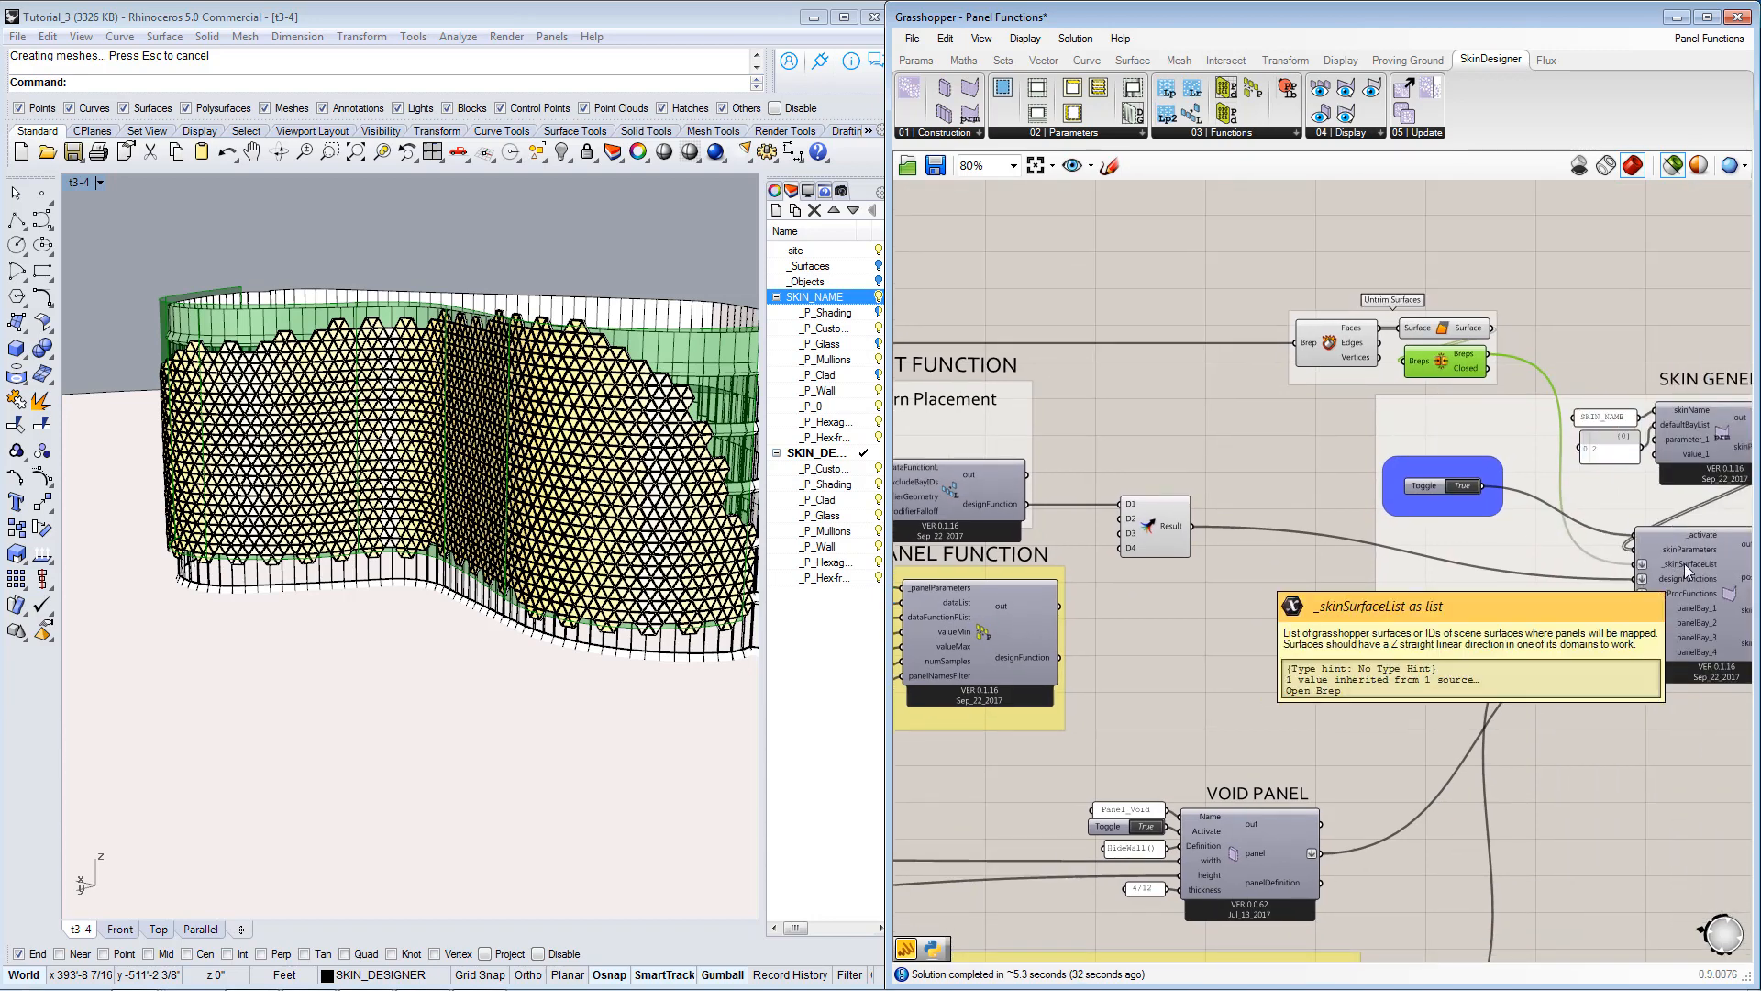
right_drag(1042, 641, 1352, 620)
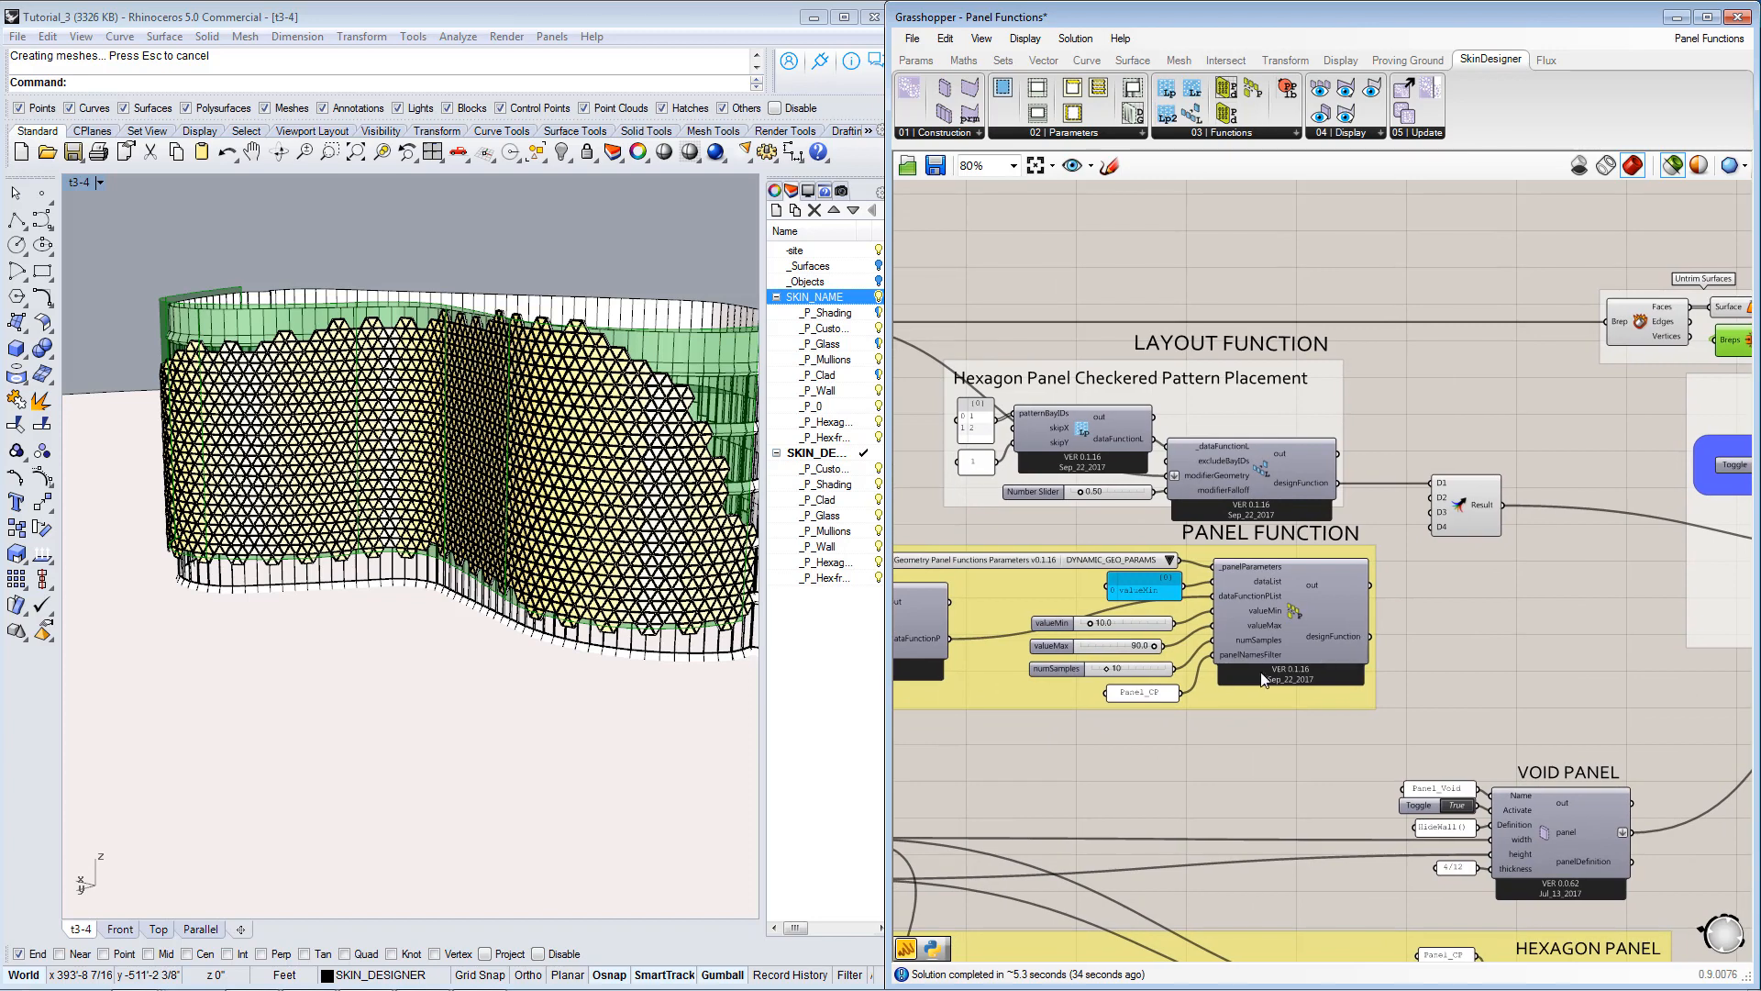
right_drag(1261, 672, 1318, 657)
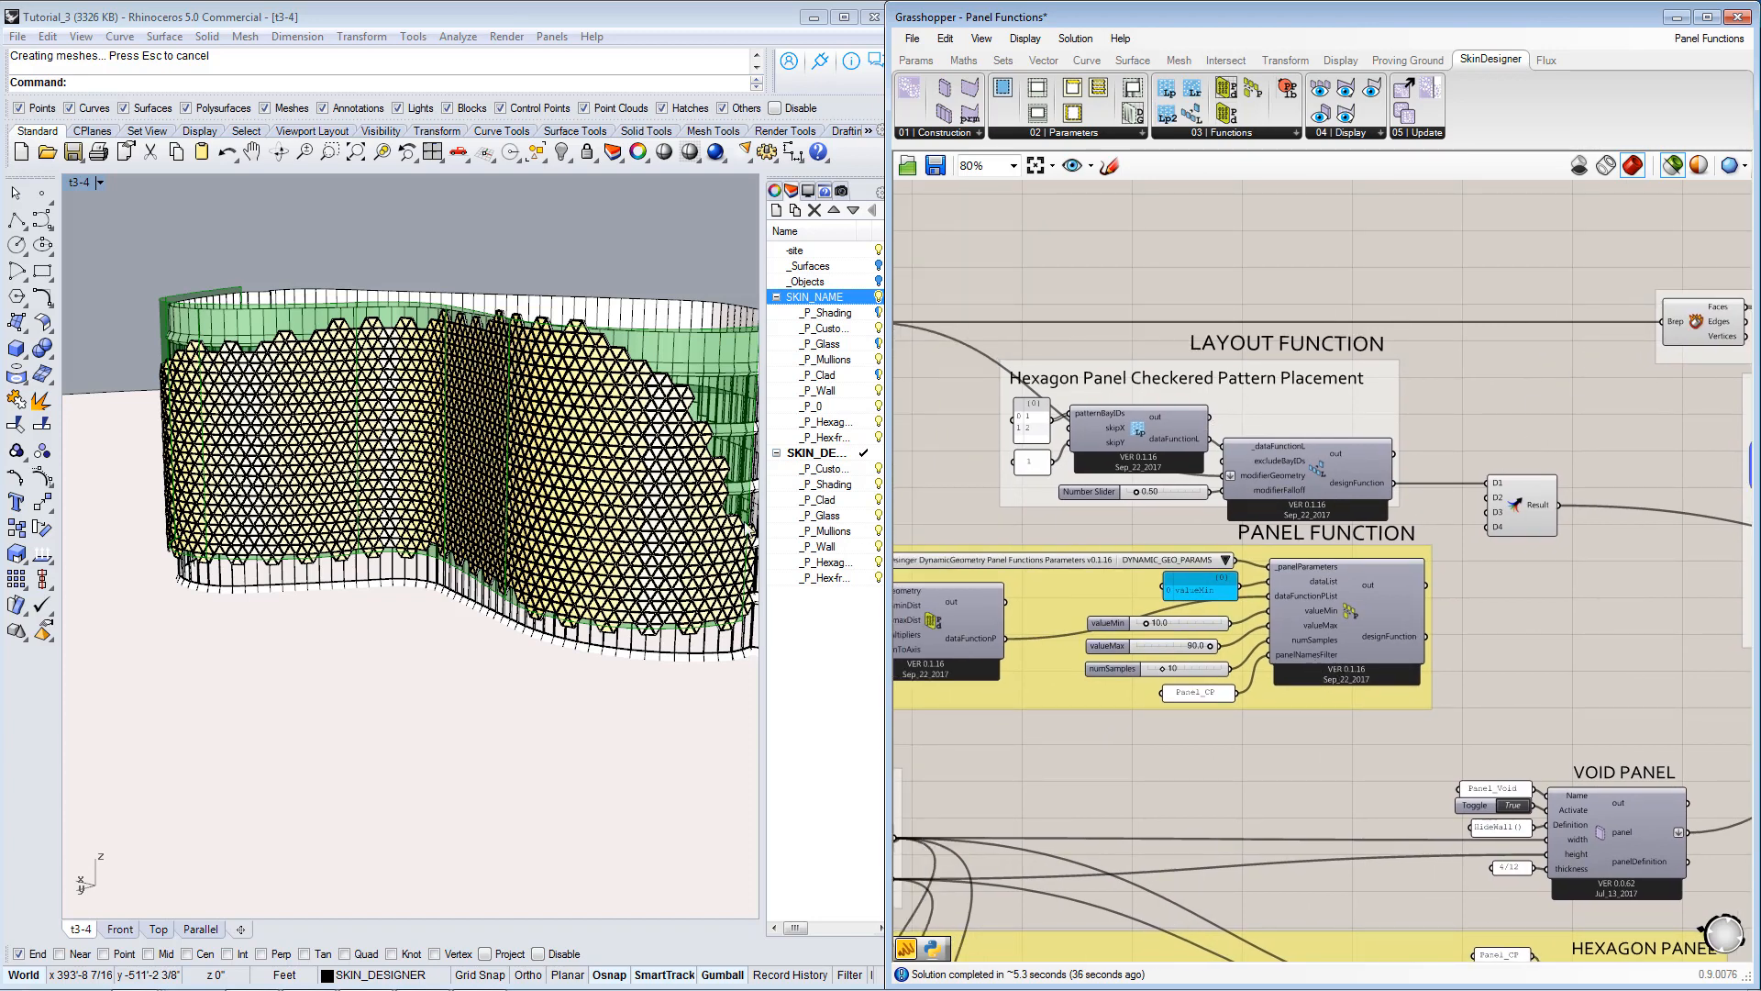
click(747, 526)
click(1259, 235)
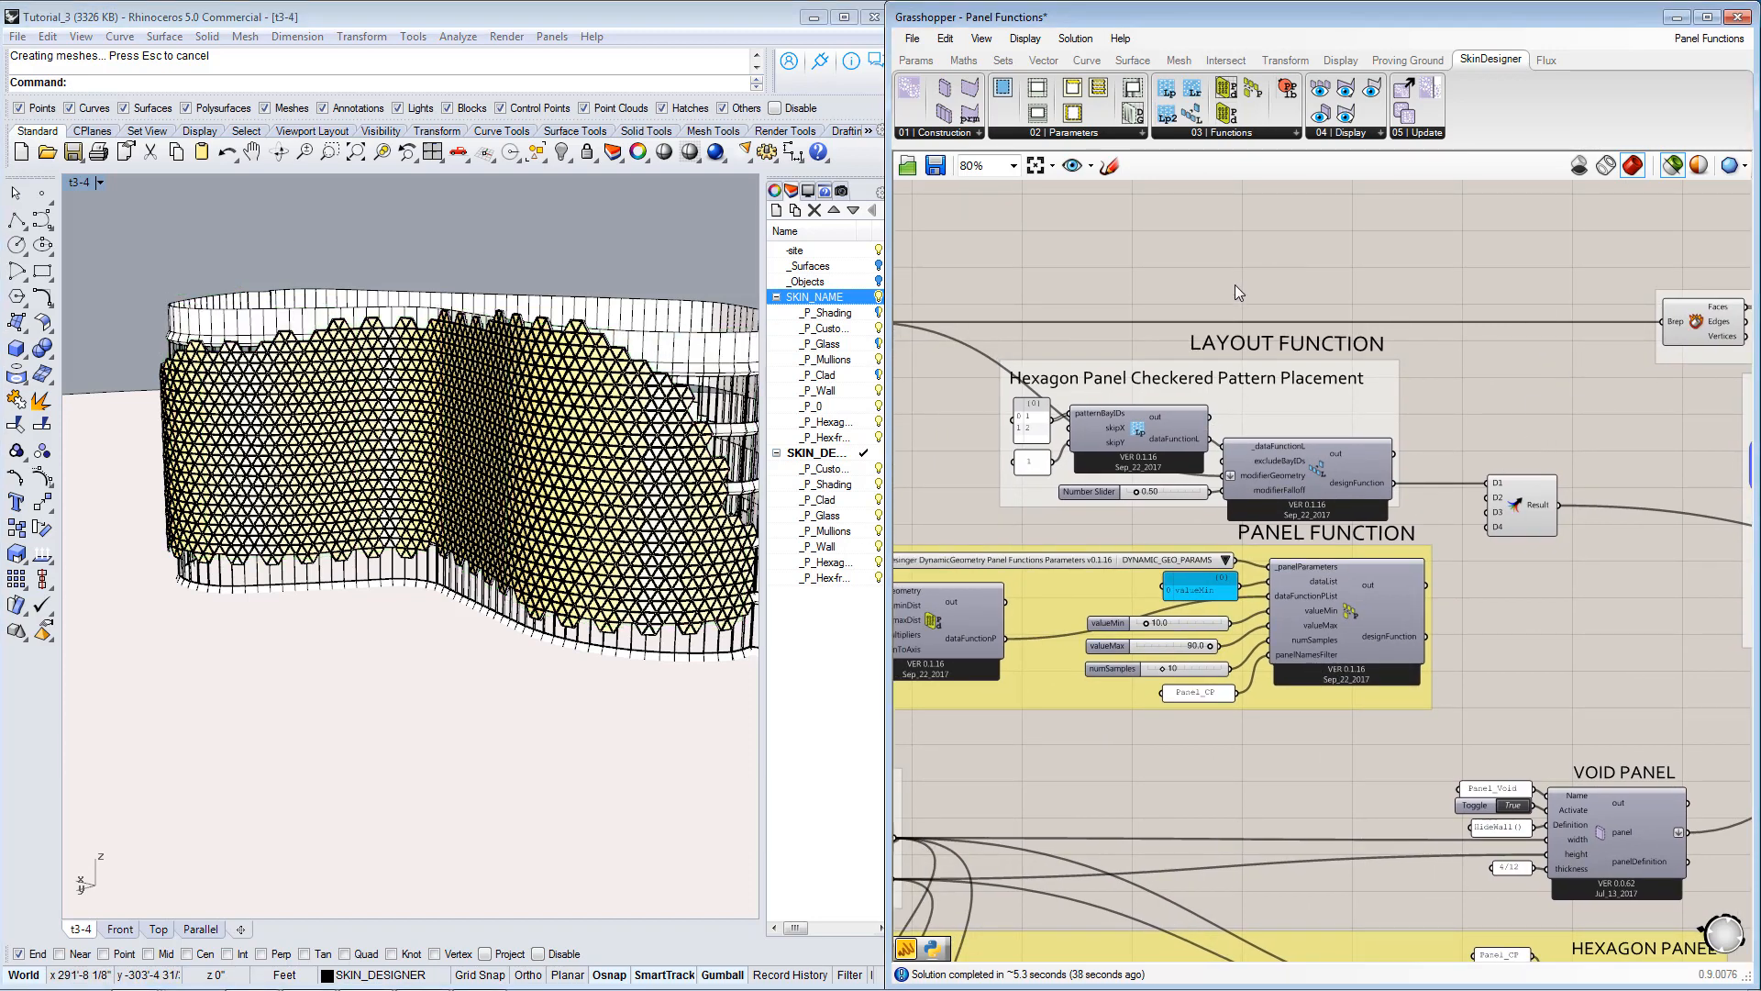
Examine the hexagon panels in Rhino from several sides and up close, comparing them with the trimmed surface outline.
right_drag(413, 470, 482, 480)
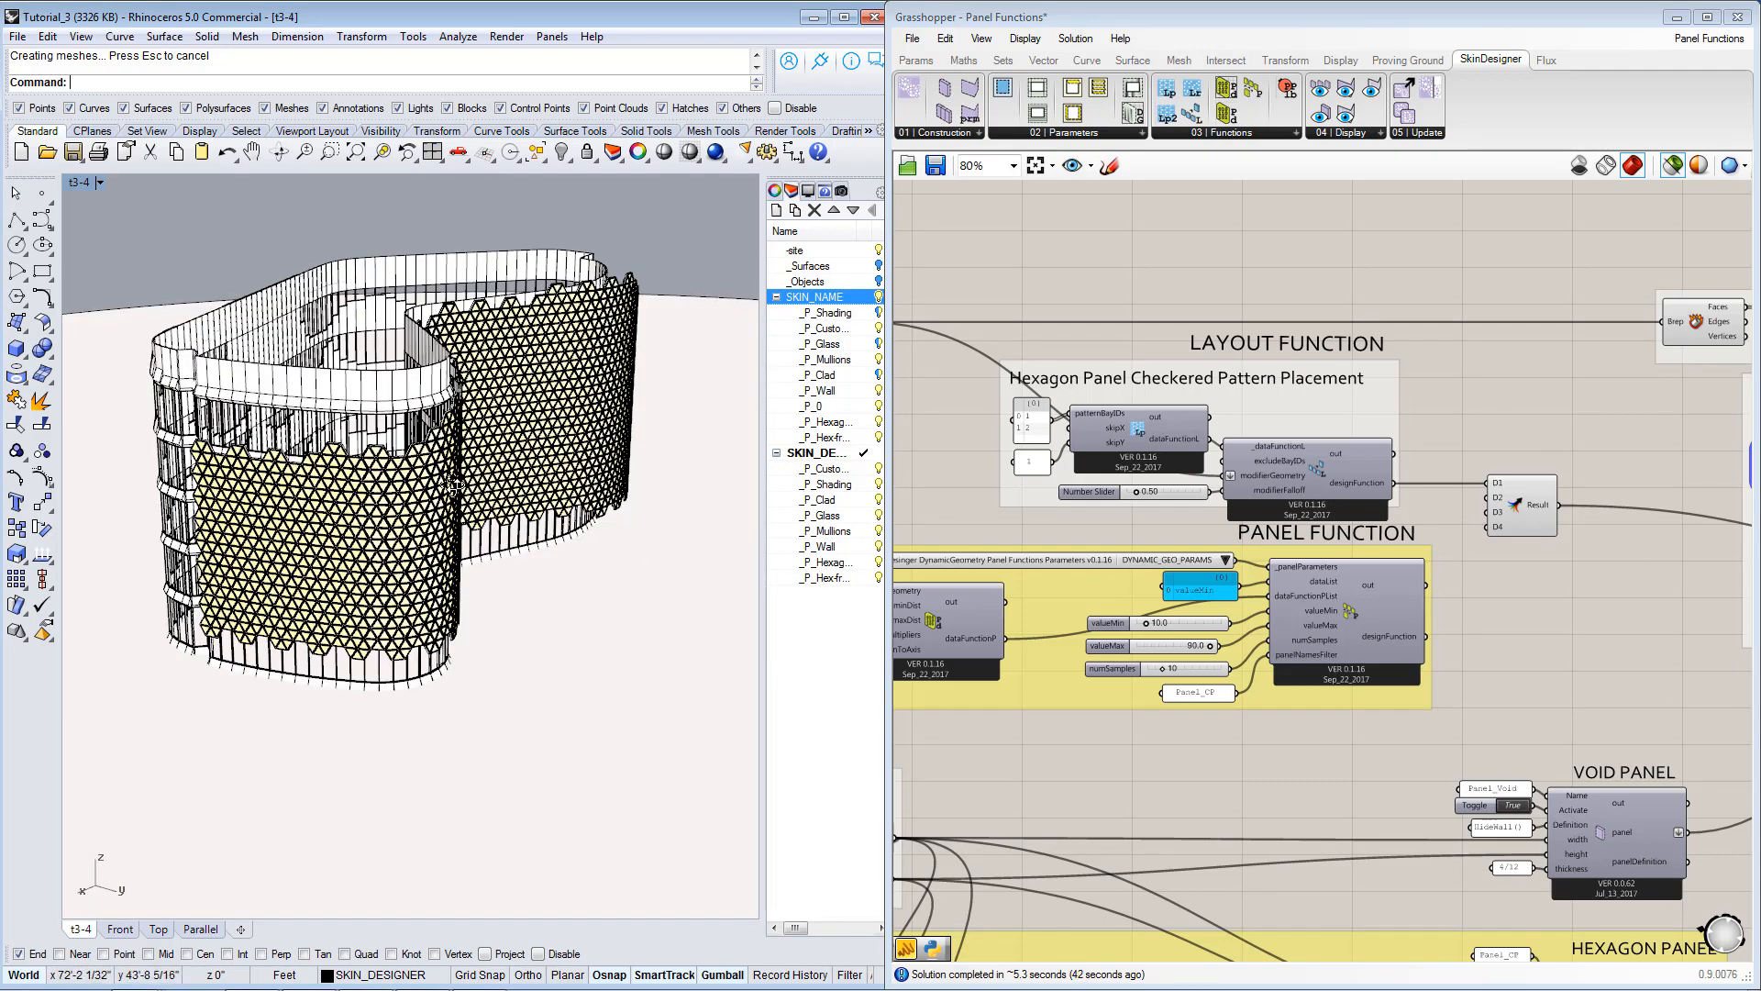
scroll(456, 485, up, 6)
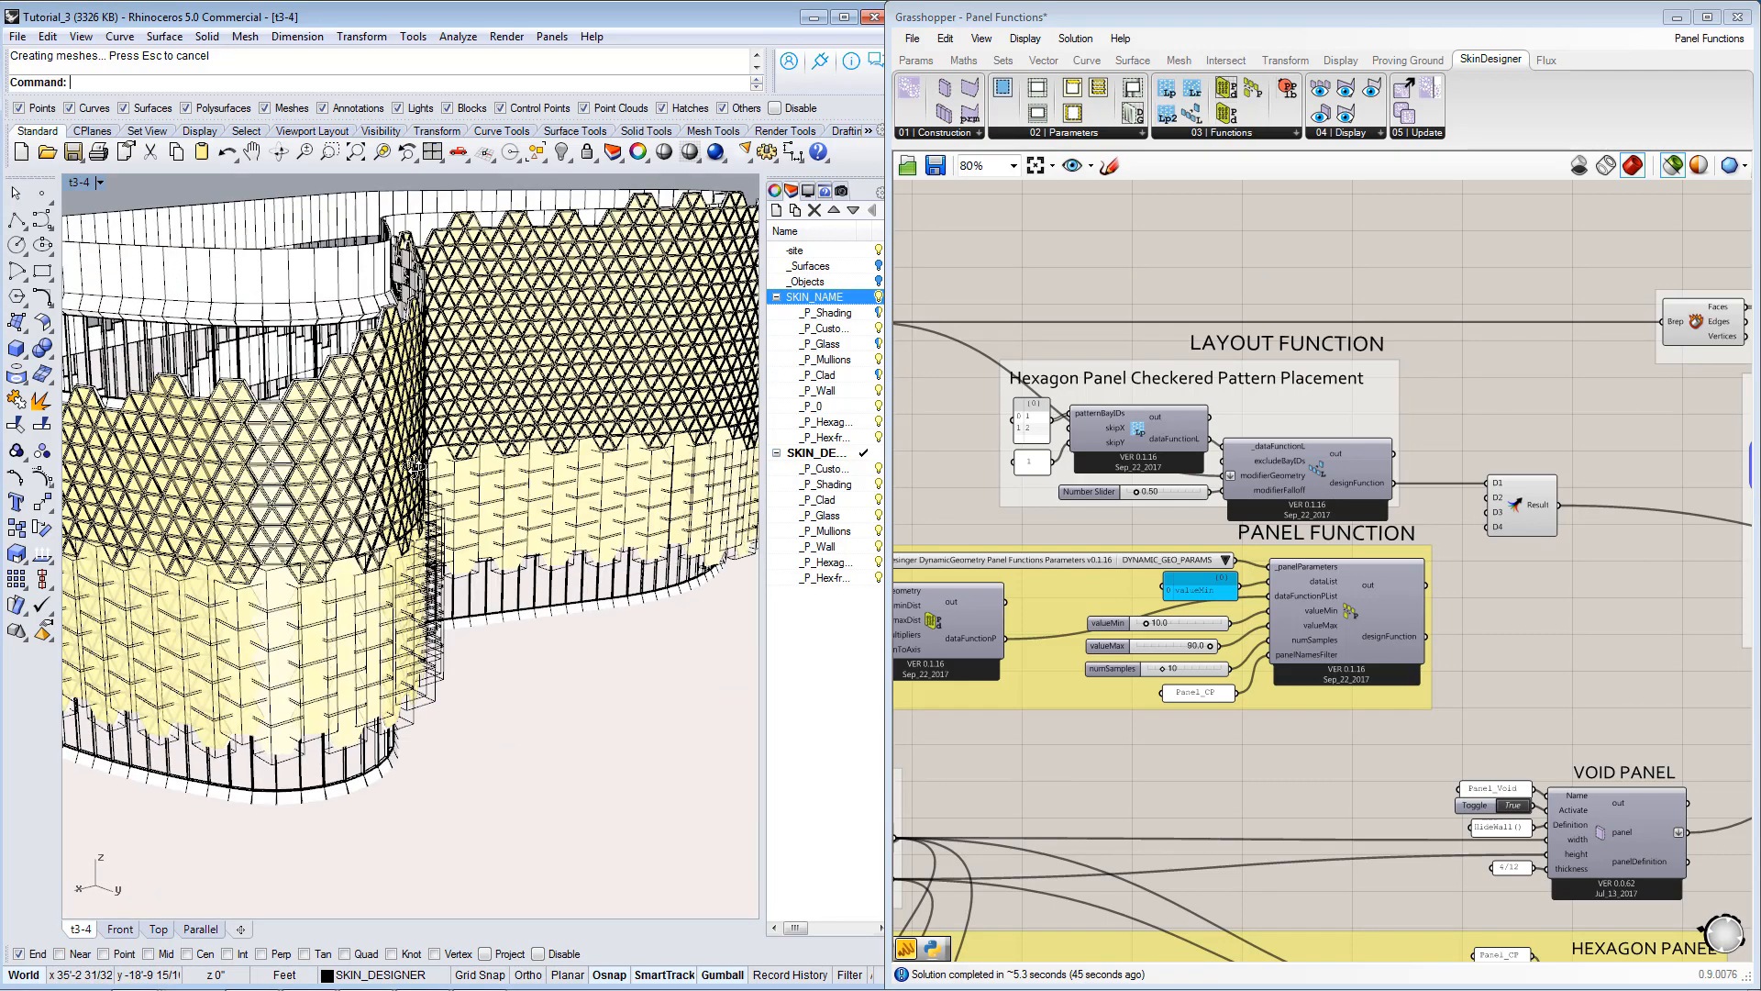
scroll(415, 466, down, 8)
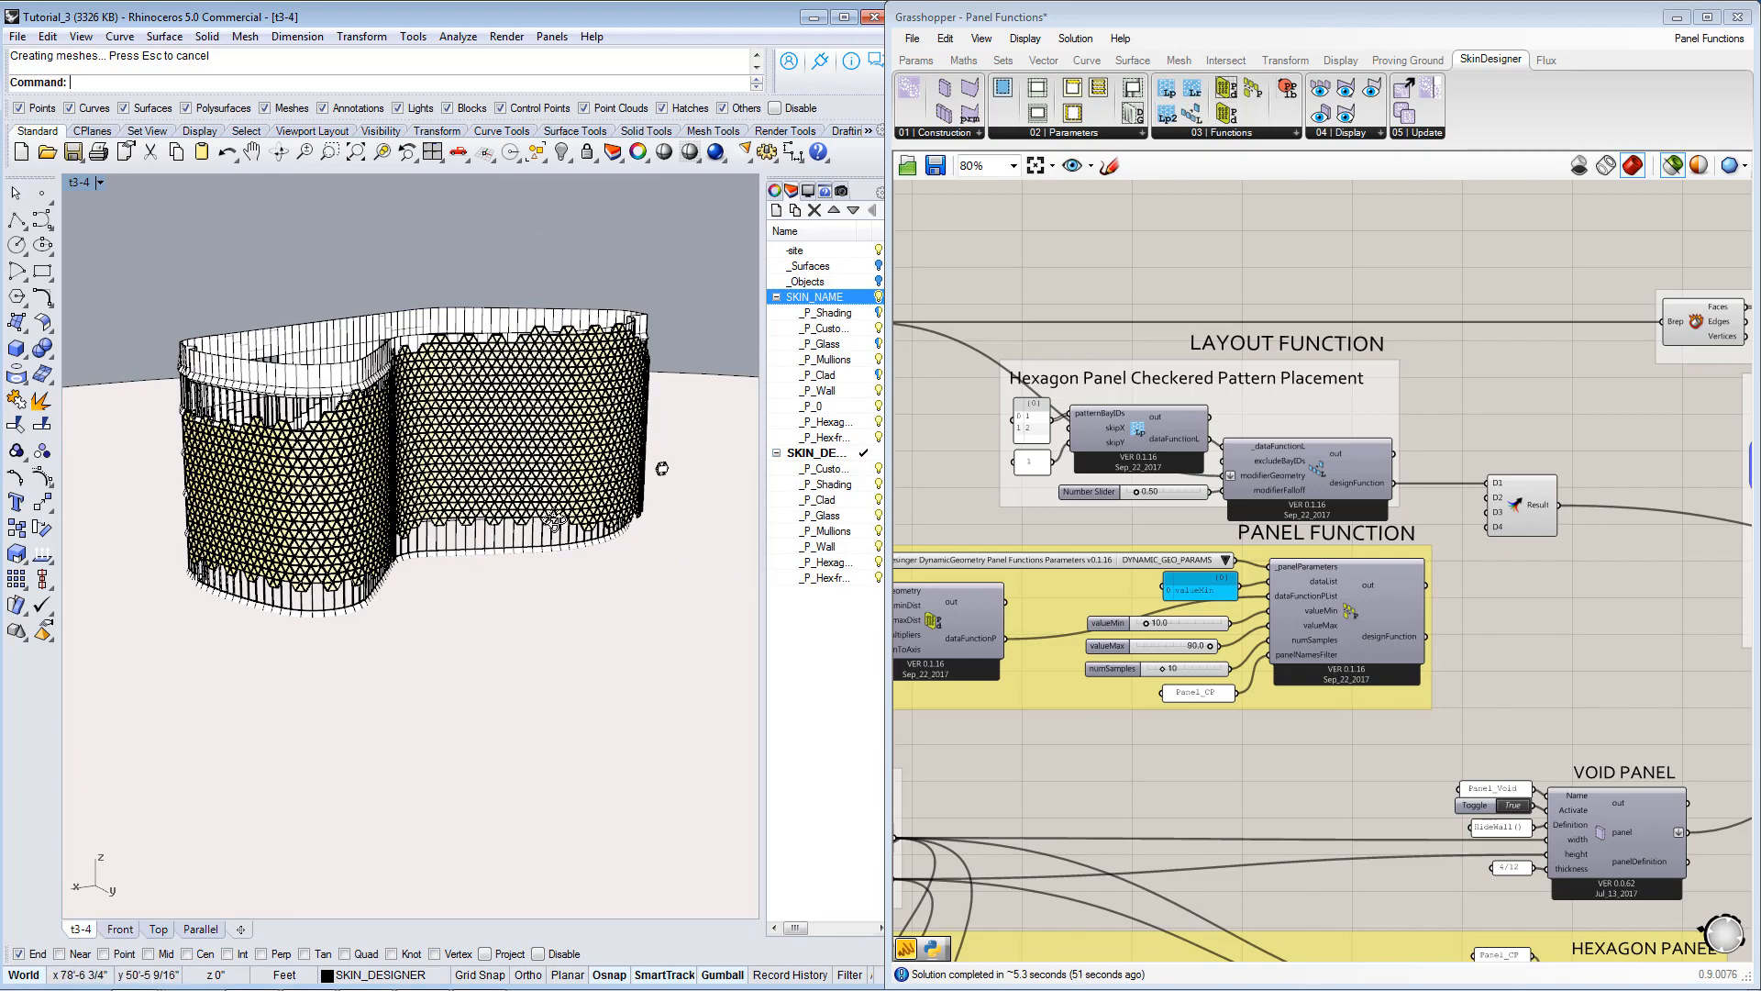
right_drag(553, 525, 570, 526)
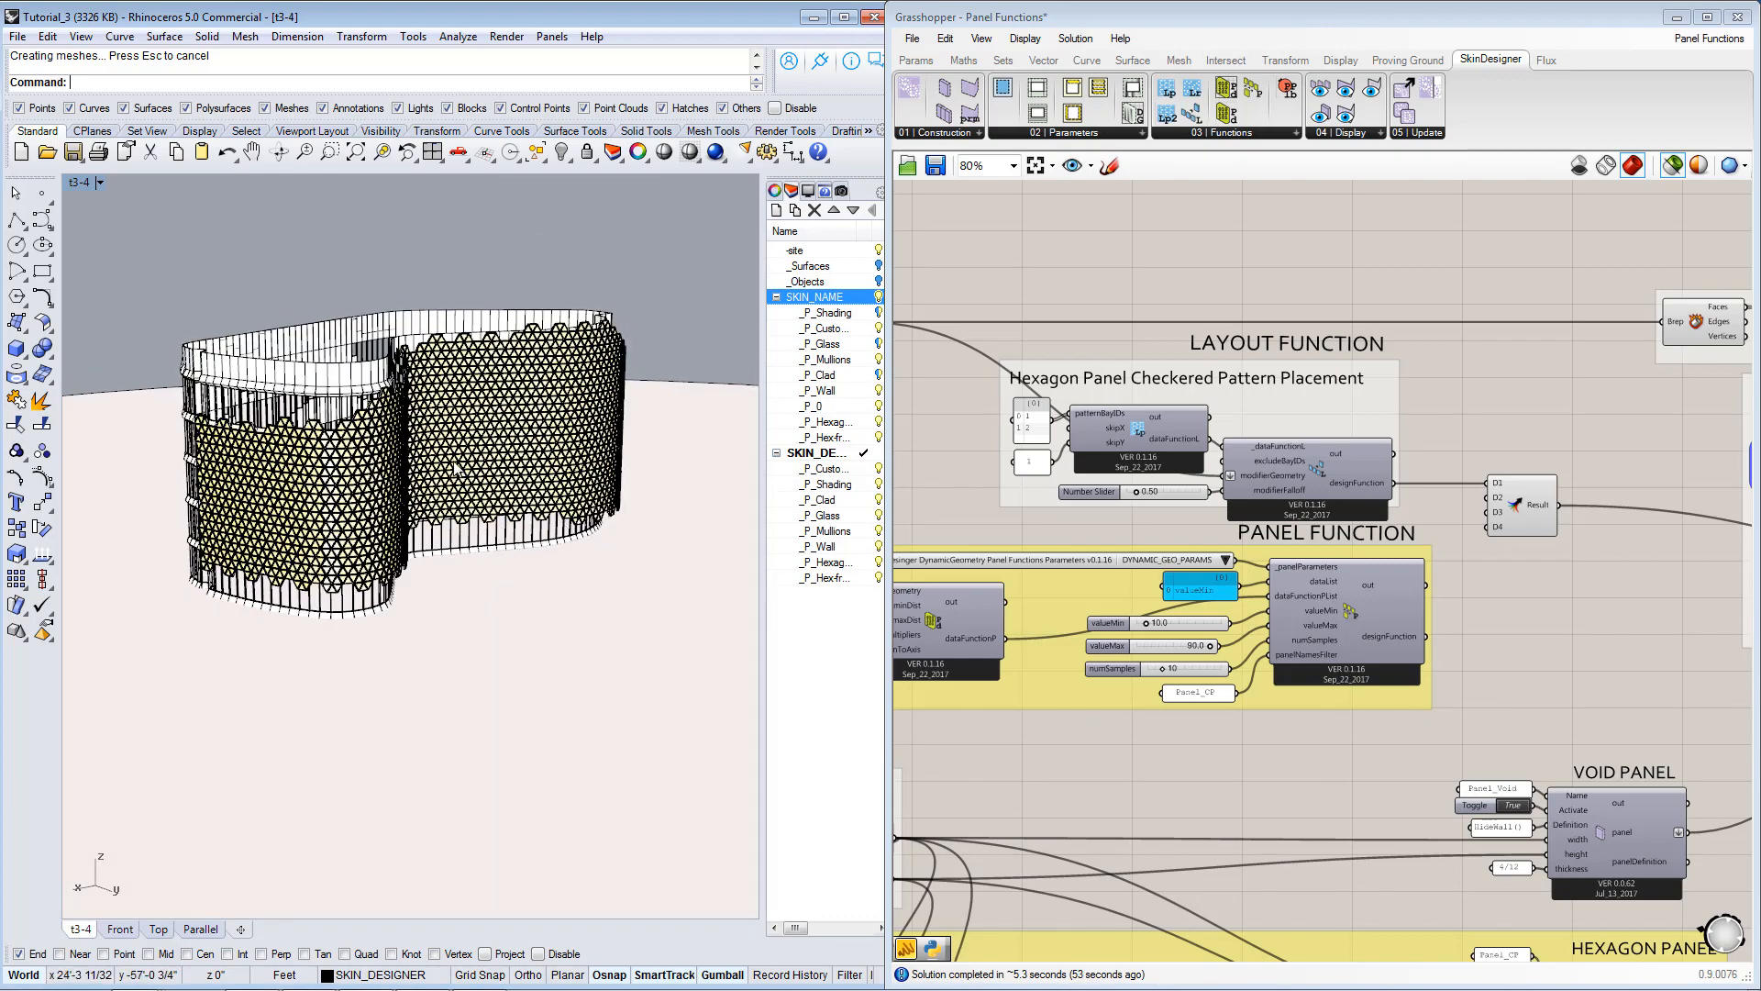
scroll(455, 468, up, 3)
right_drag(449, 468, 363, 458)
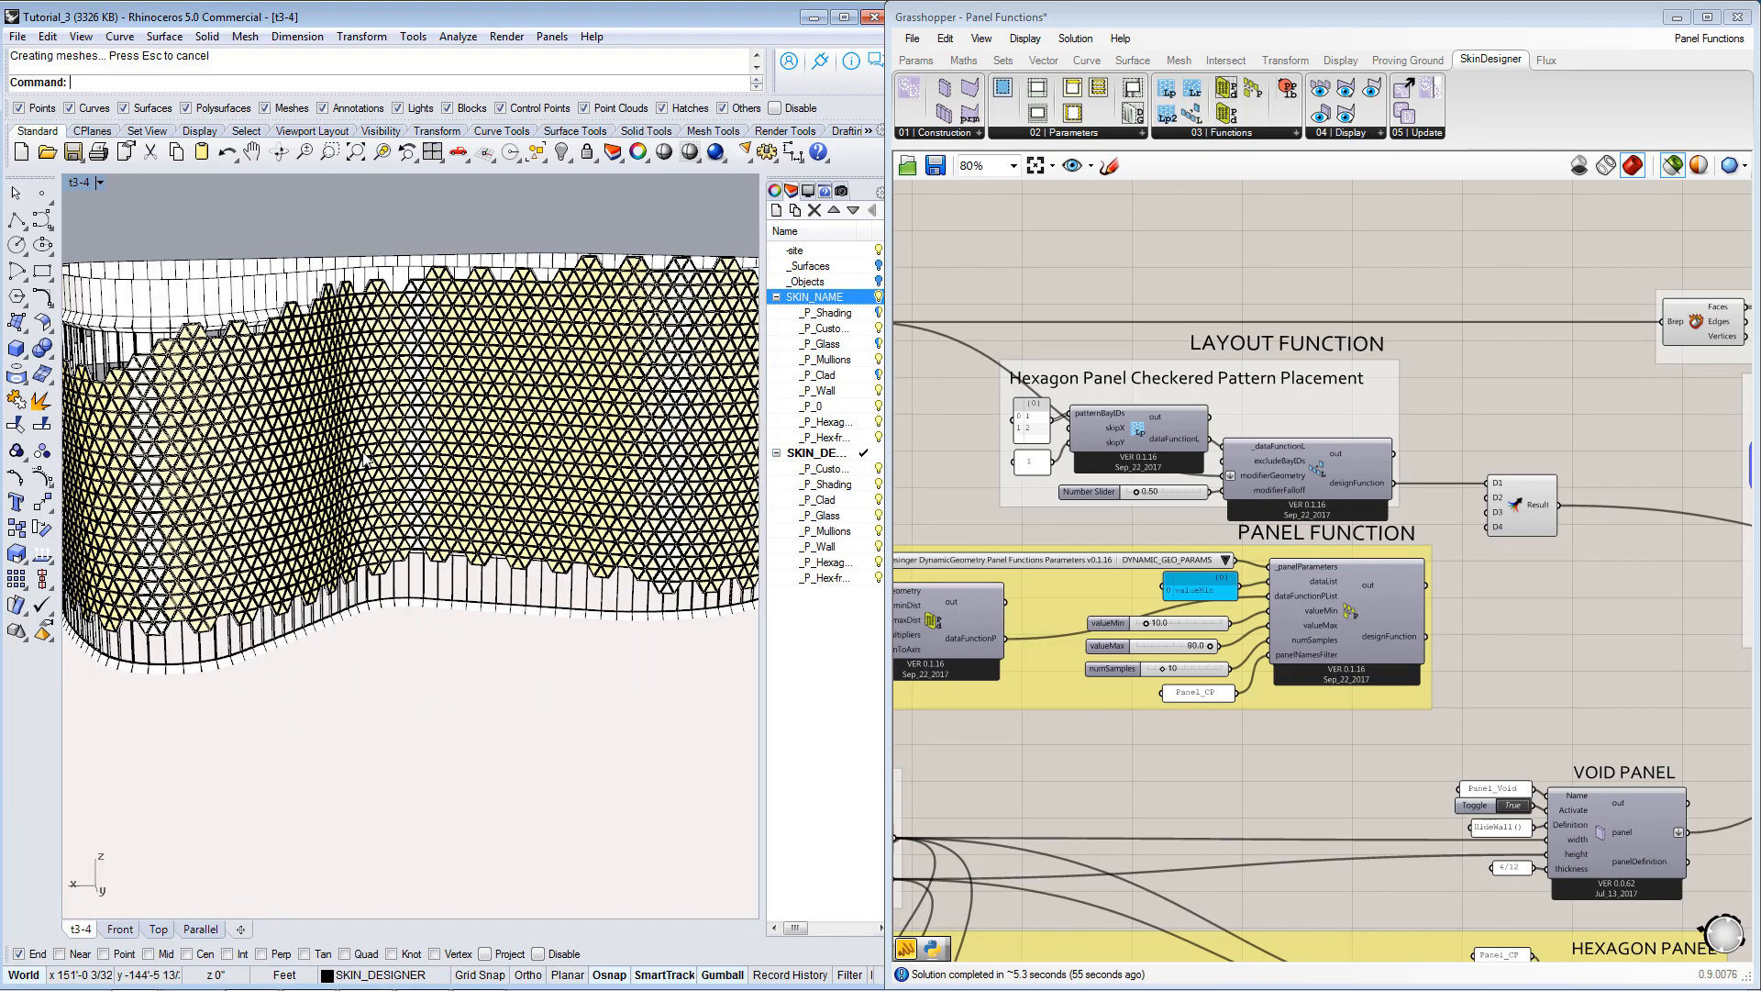
right_drag(542, 439, 207, 395)
scroll(203, 393, up, 2)
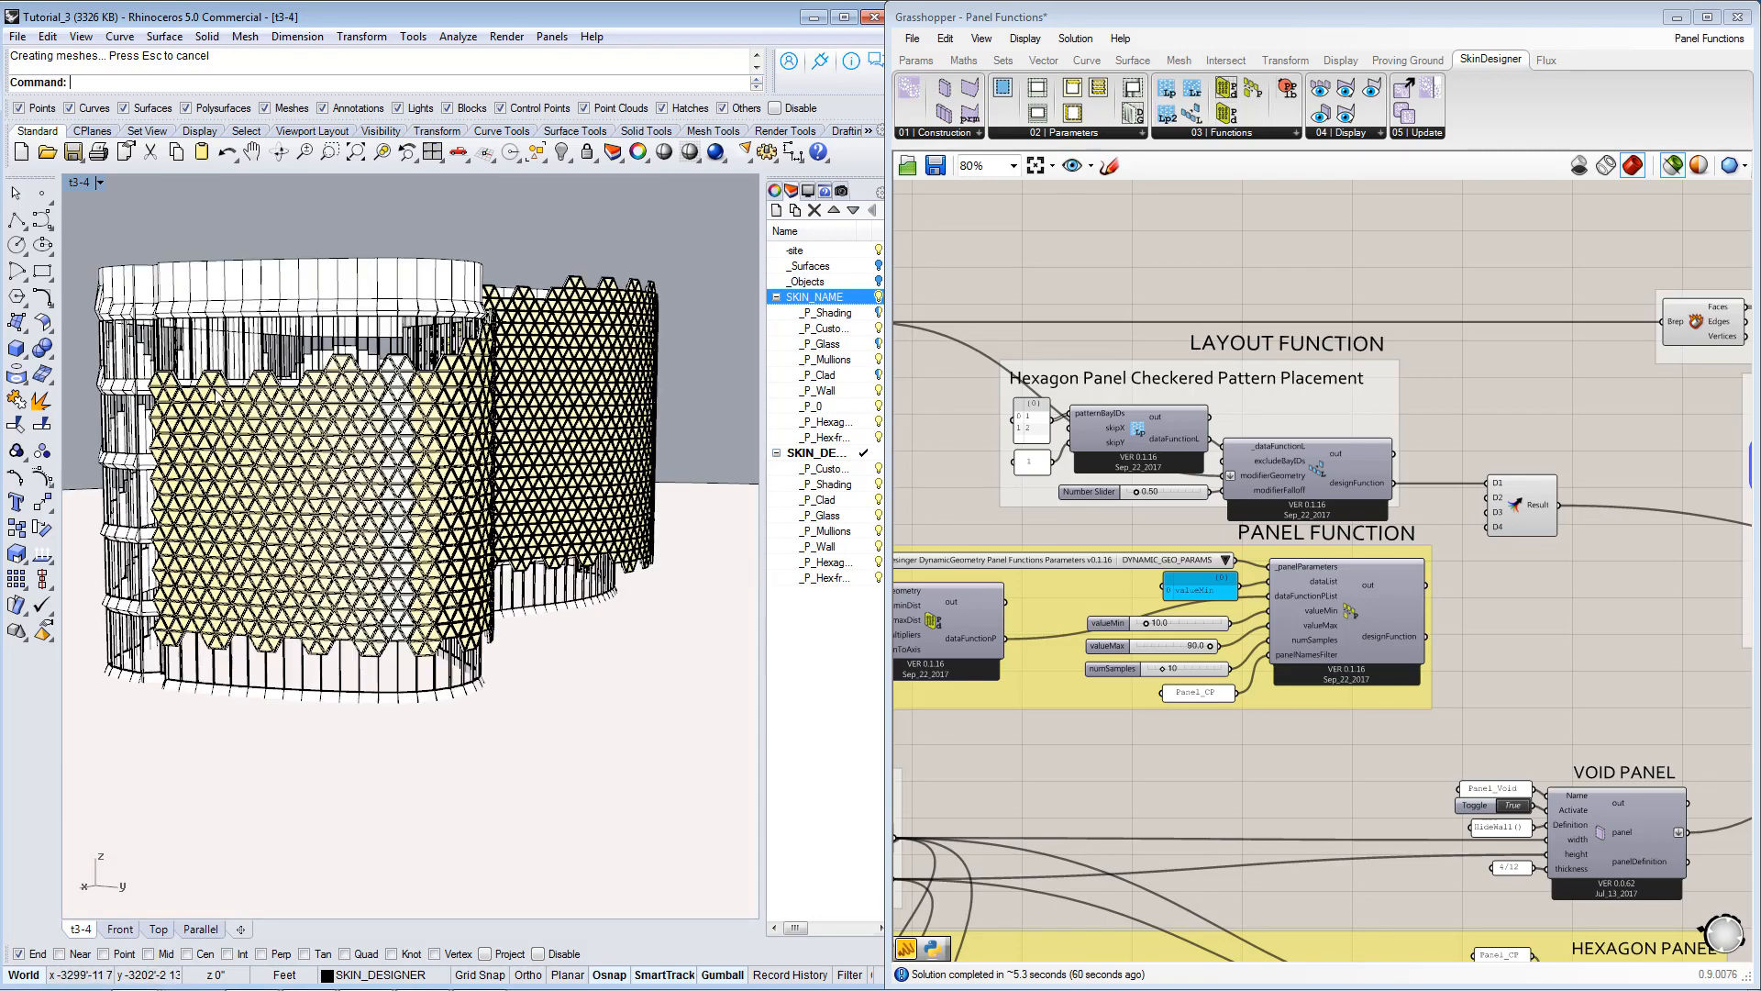
scroll(218, 398, up, 1)
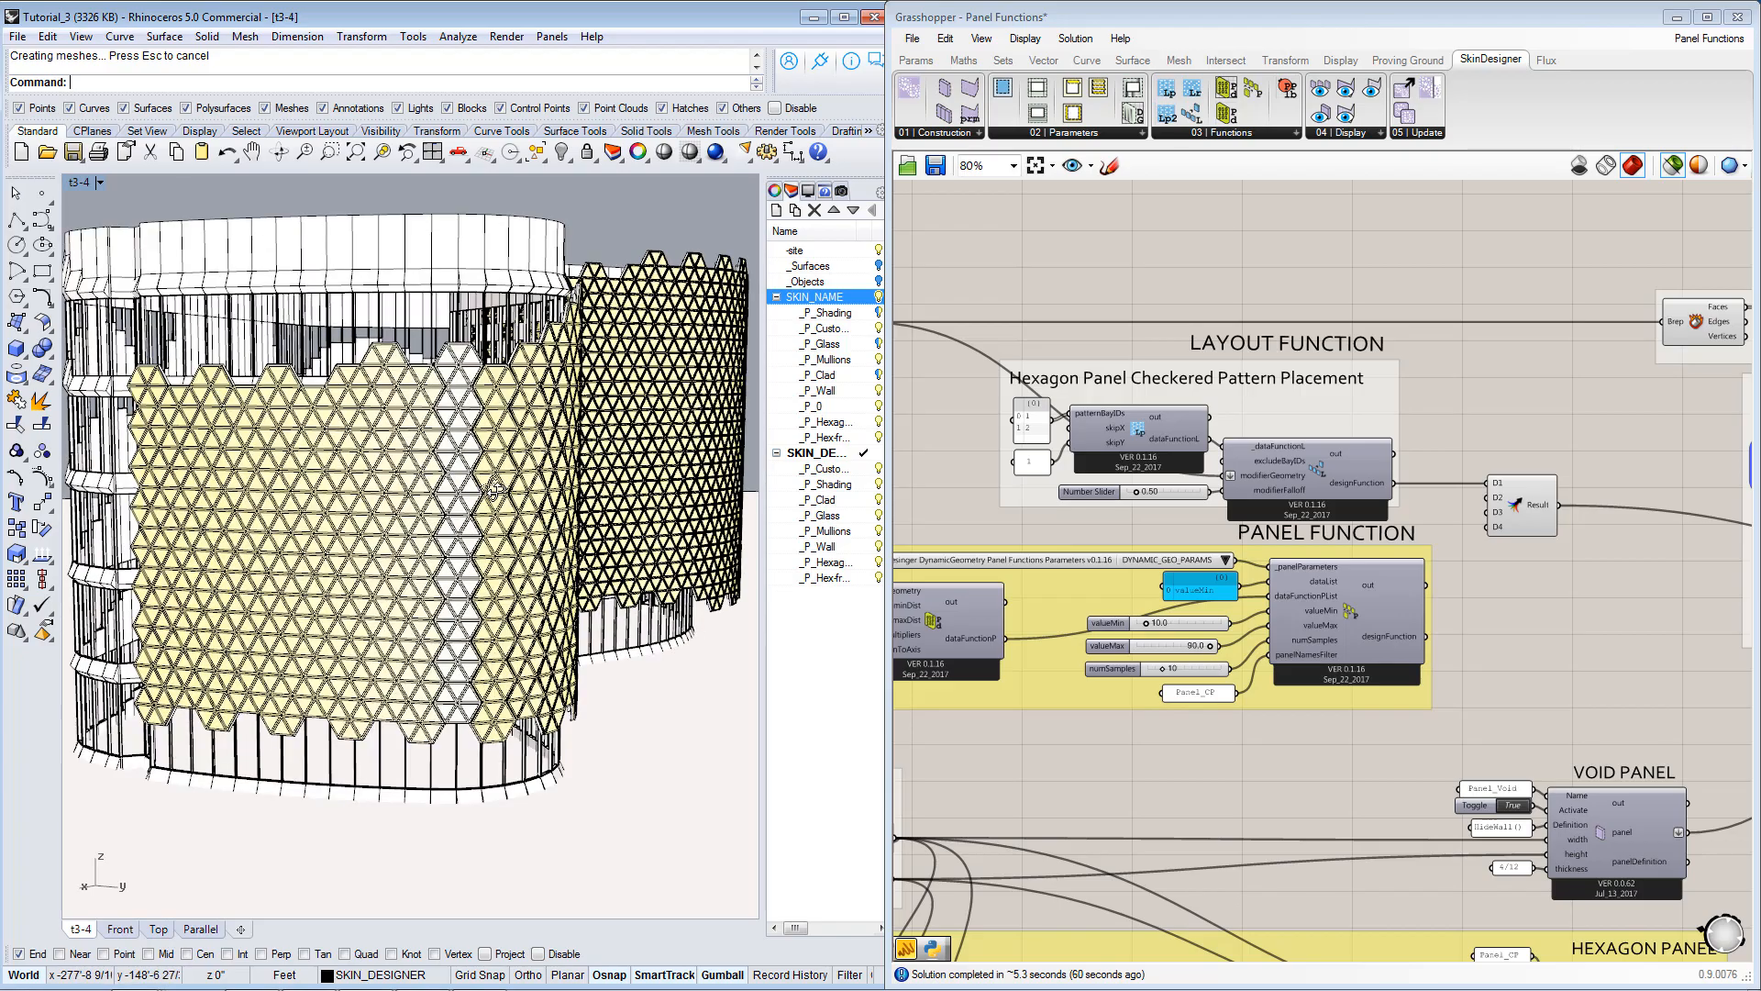
scroll(492, 488, up, 3)
scroll(588, 482, up, 3)
scroll(503, 490, up, 3)
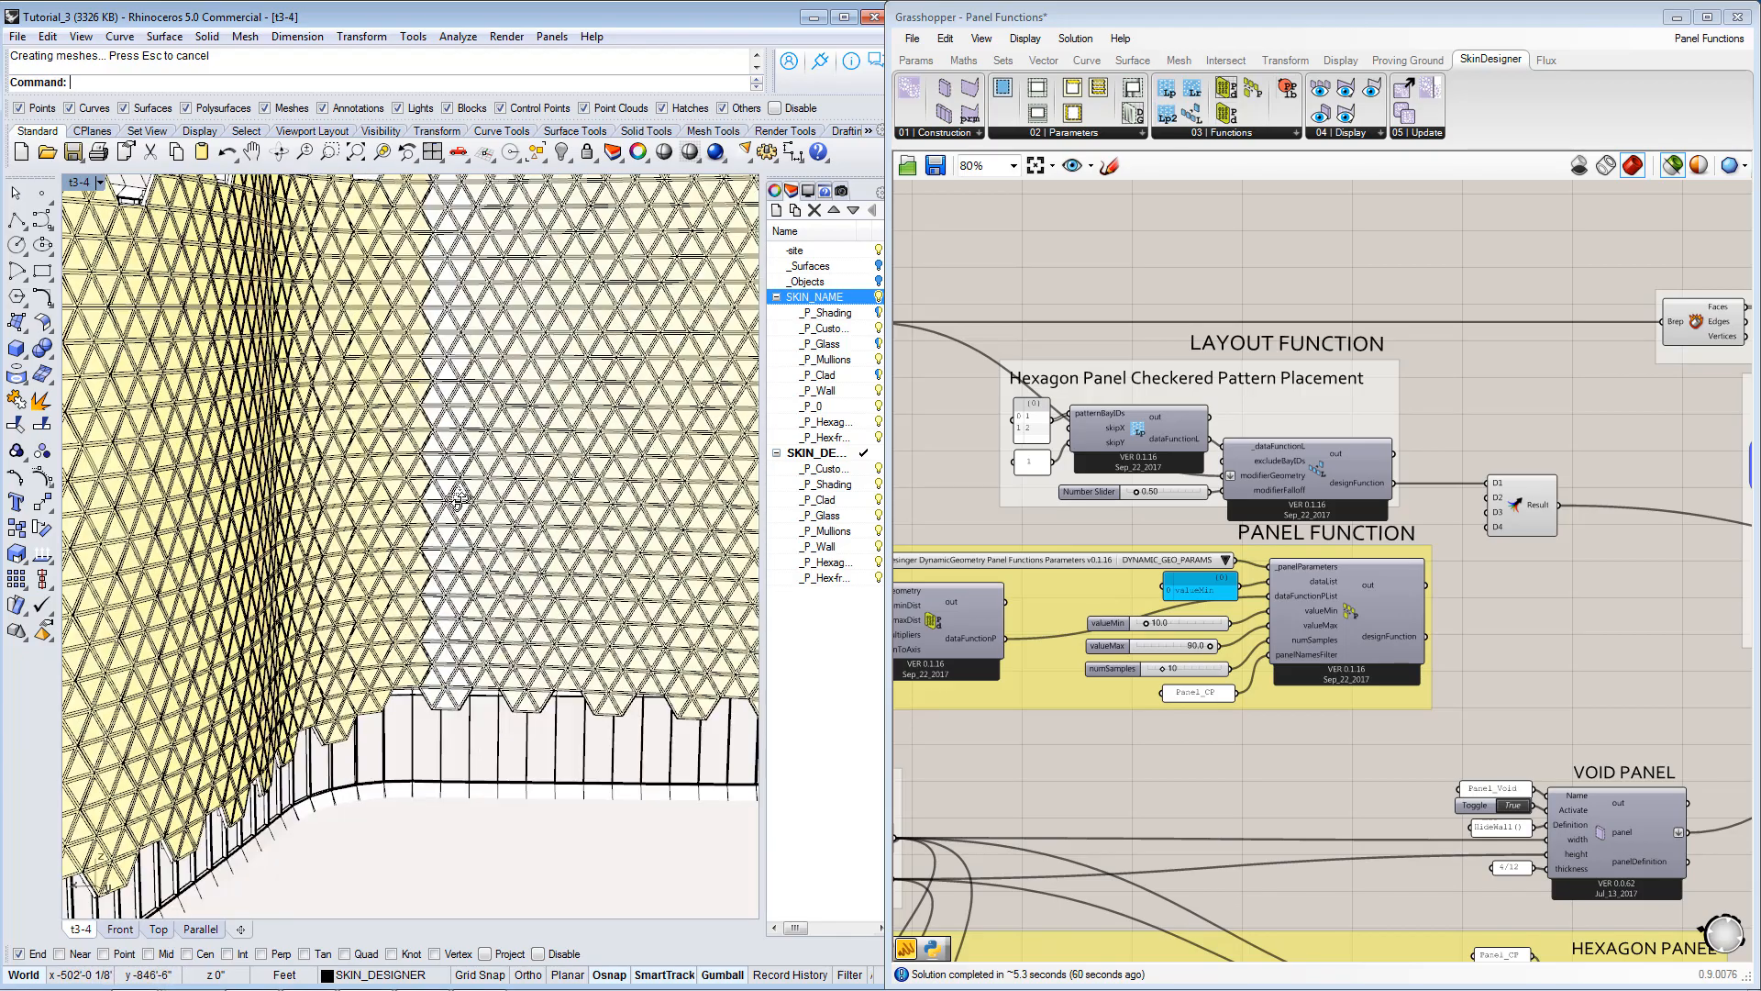
right_drag(392, 504, 321, 504)
scroll(339, 509, down, 3)
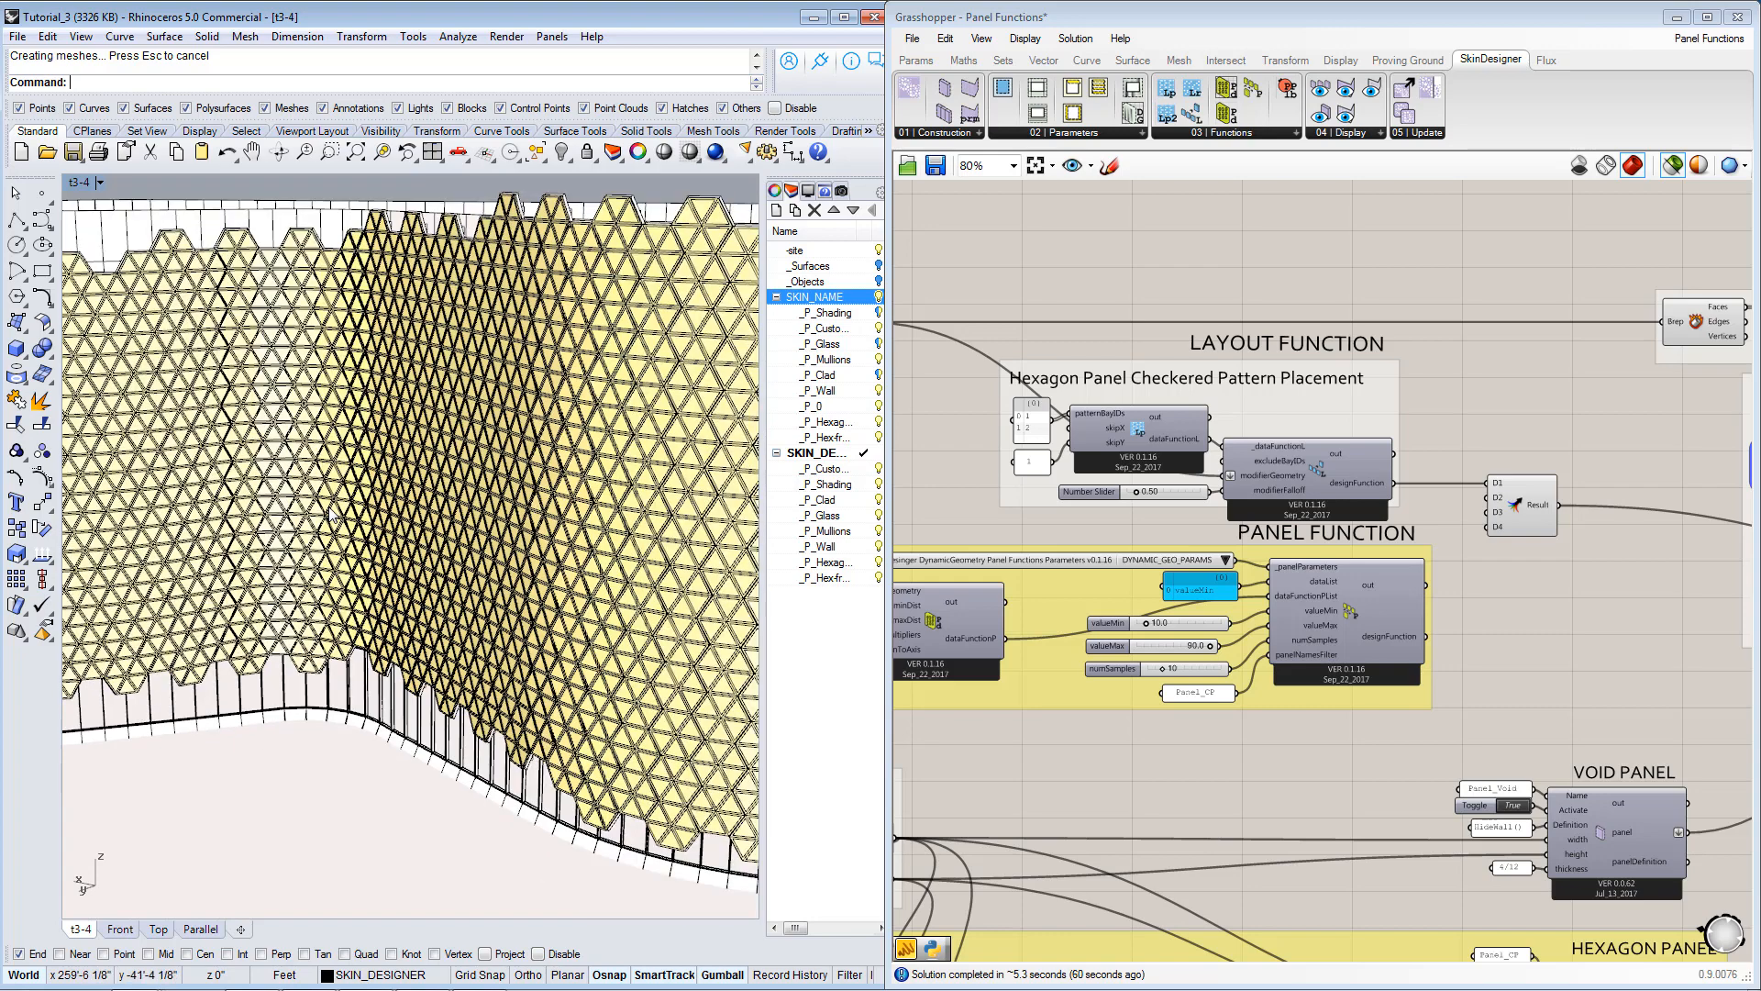
scroll(353, 511, down, 5)
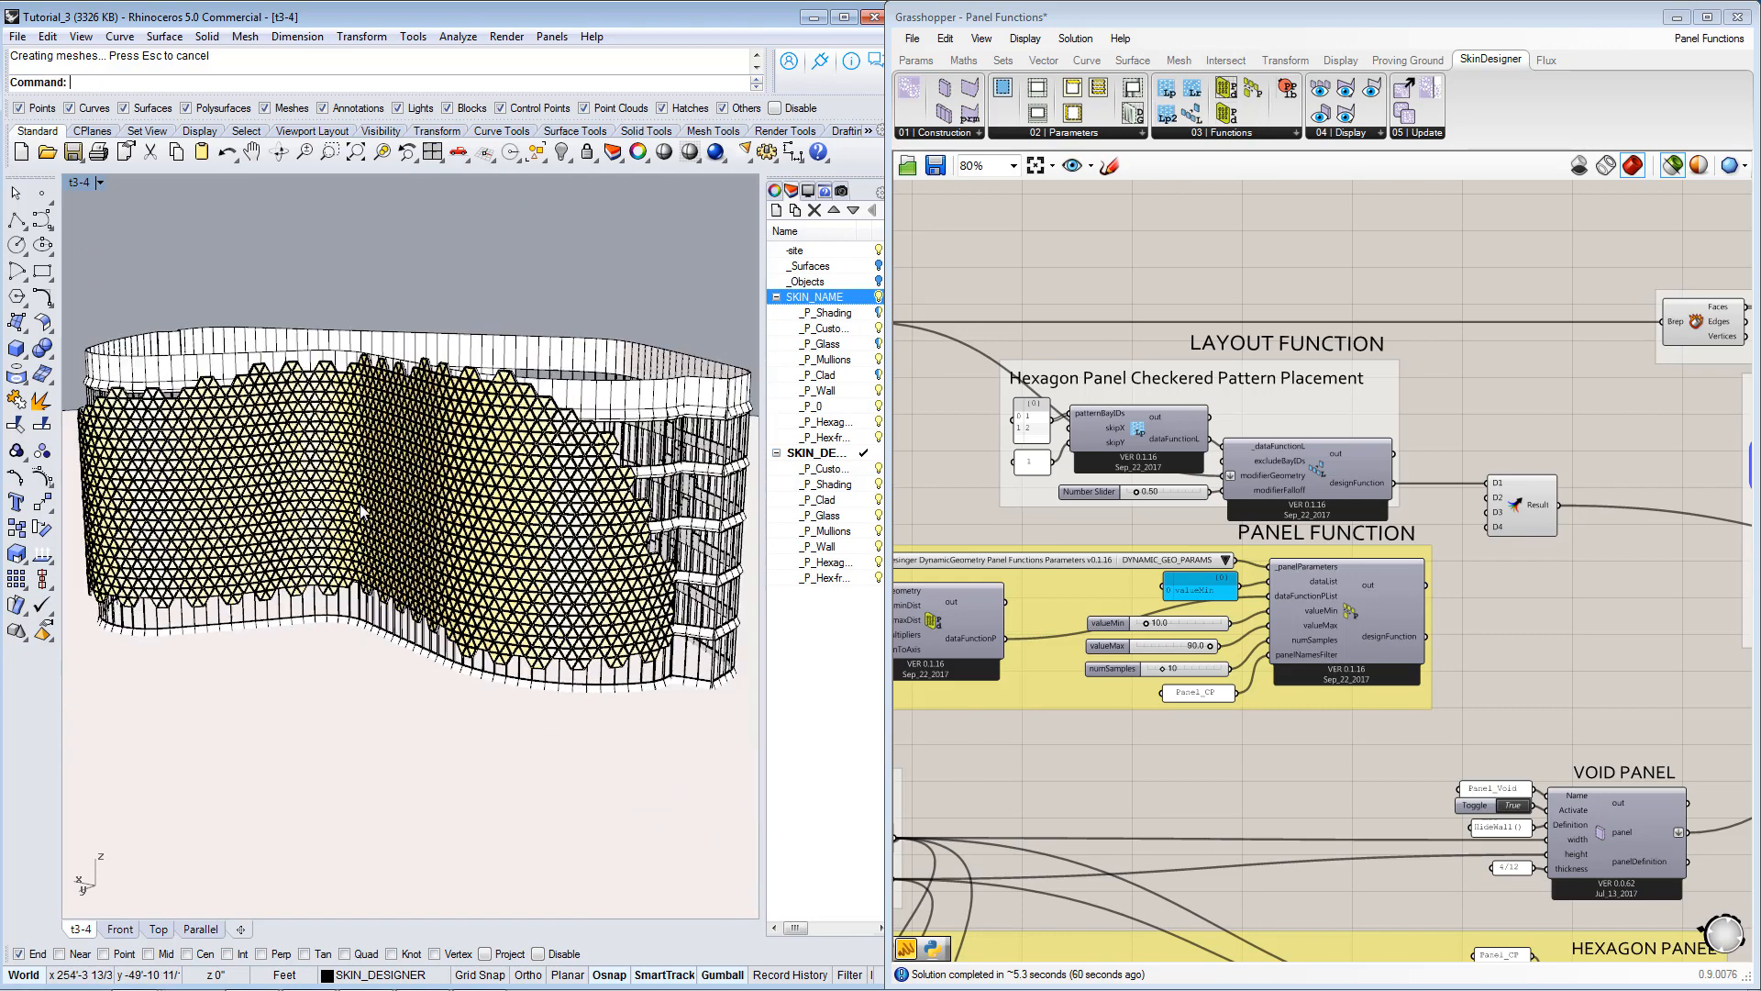
right_drag(472, 504, 573, 477)
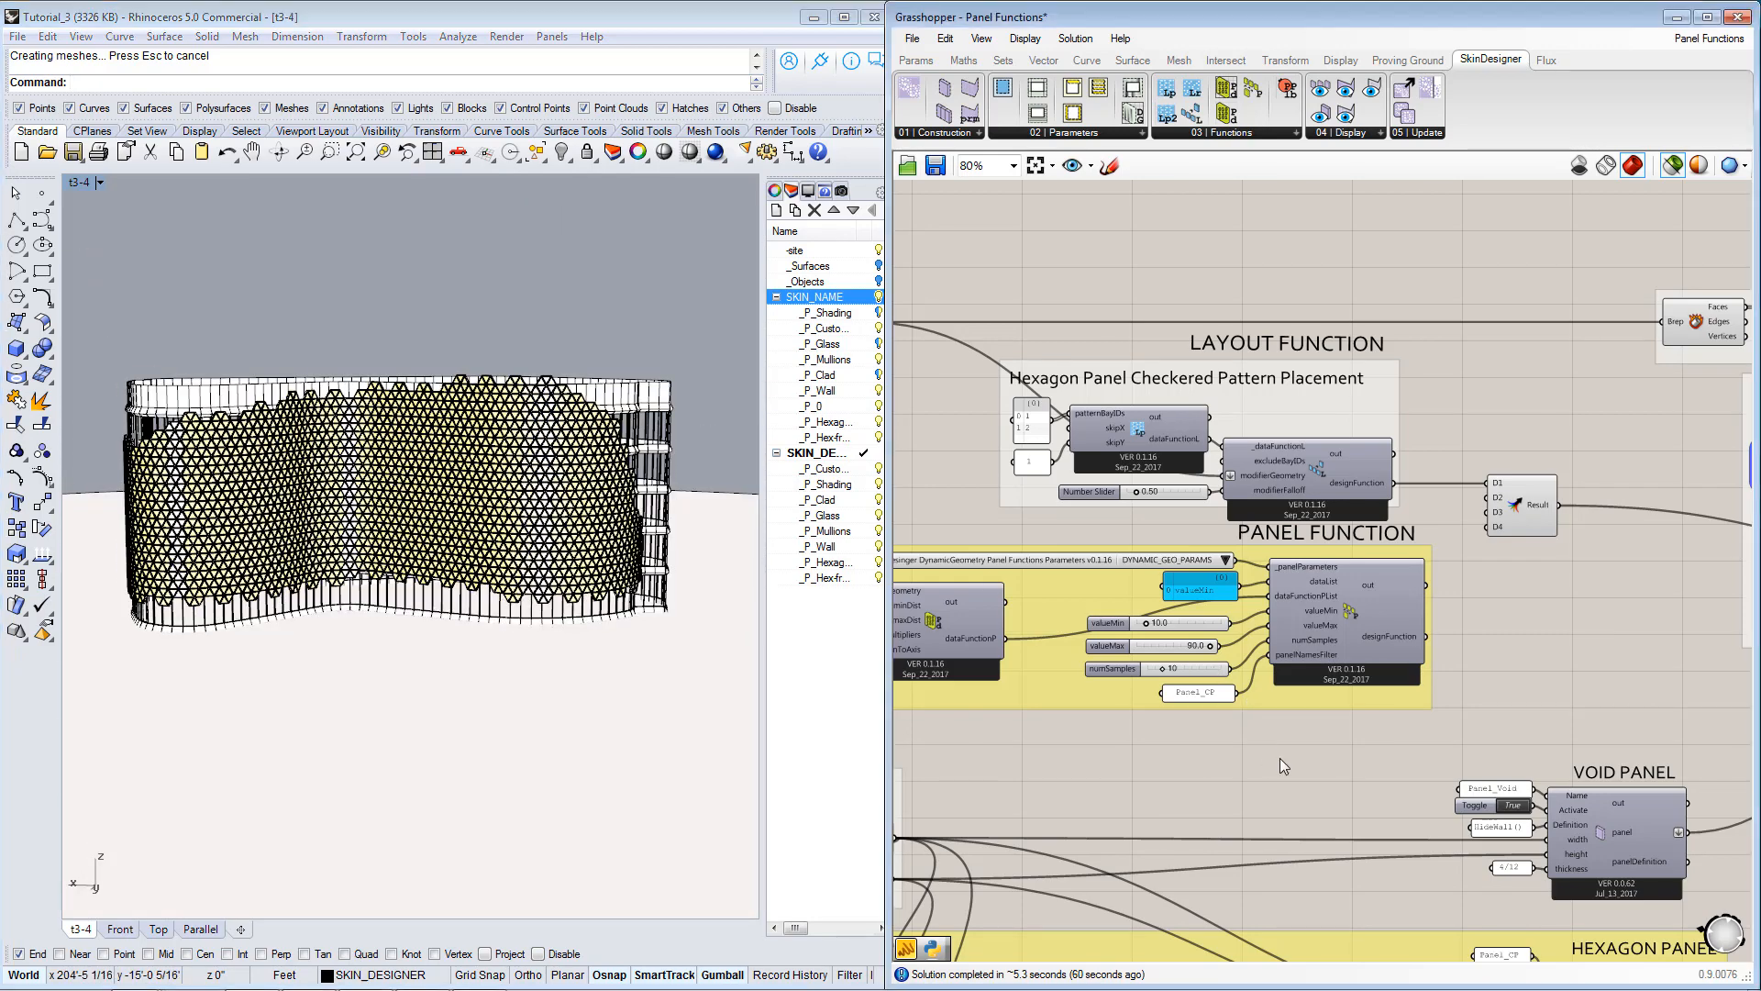
Compare the Panel Function and Hexagon Panel groups, and select the panel function component for closer inspection.
right_drag(1280, 752, 1345, 571)
scroll(1346, 570, down, 4)
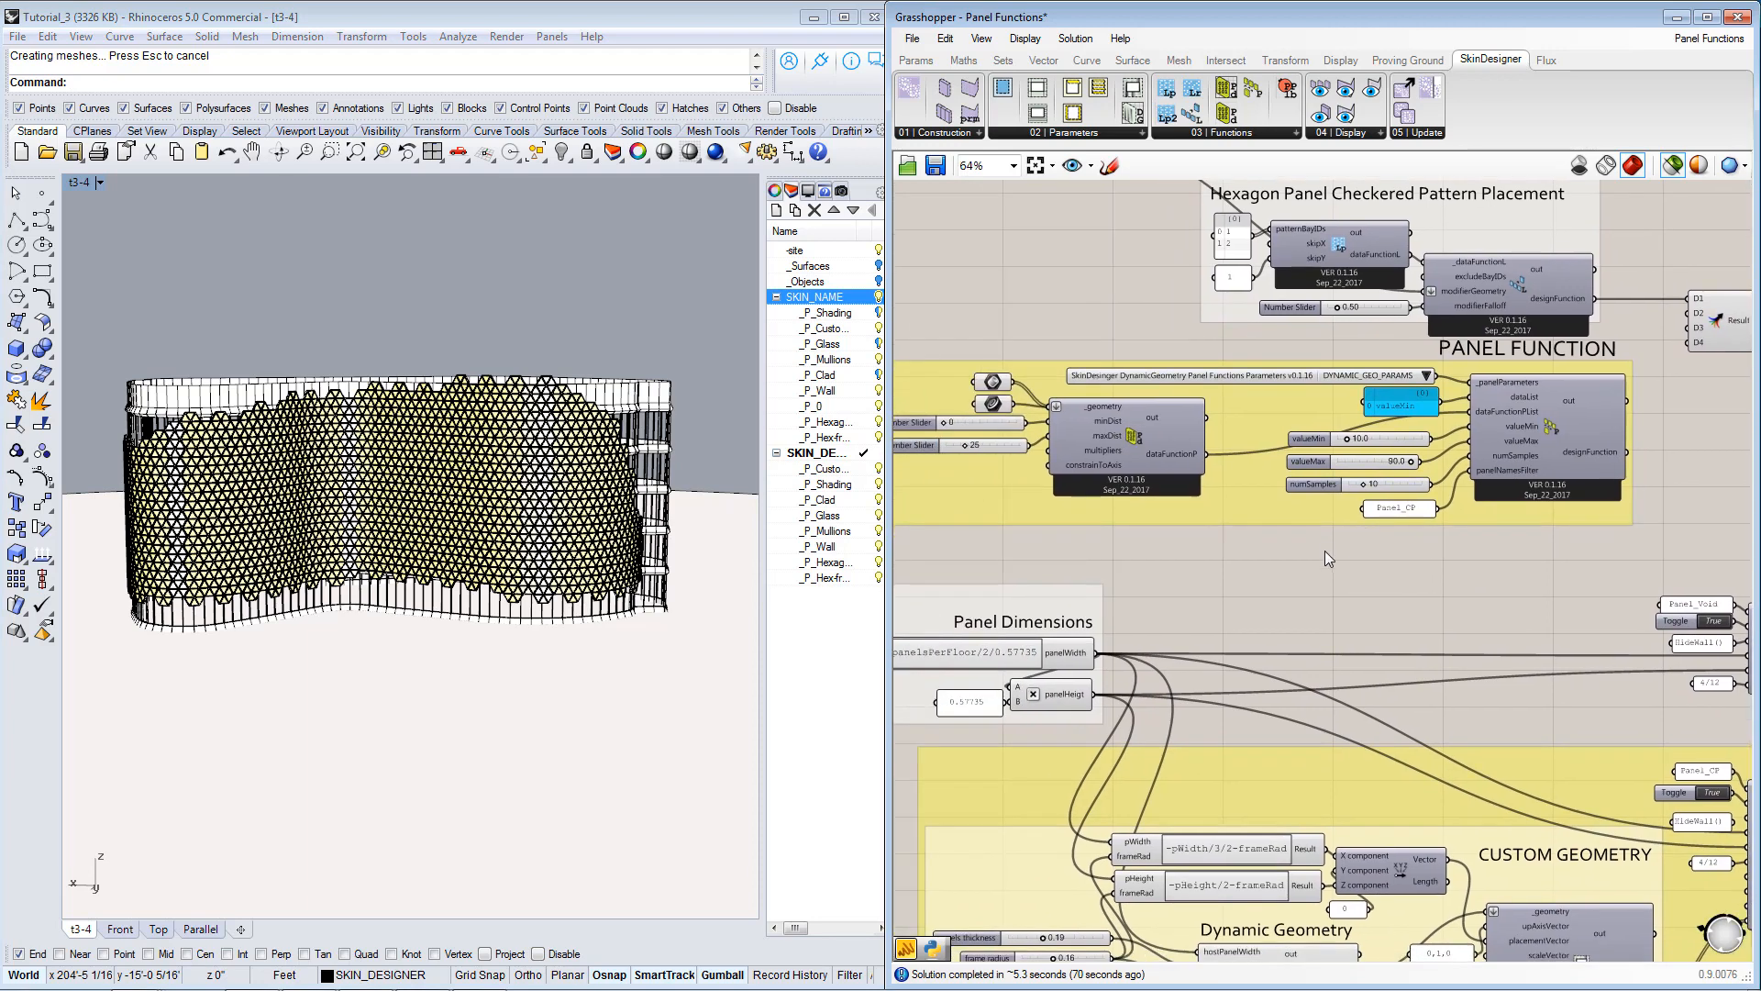
right_drag(1238, 585, 1278, 573)
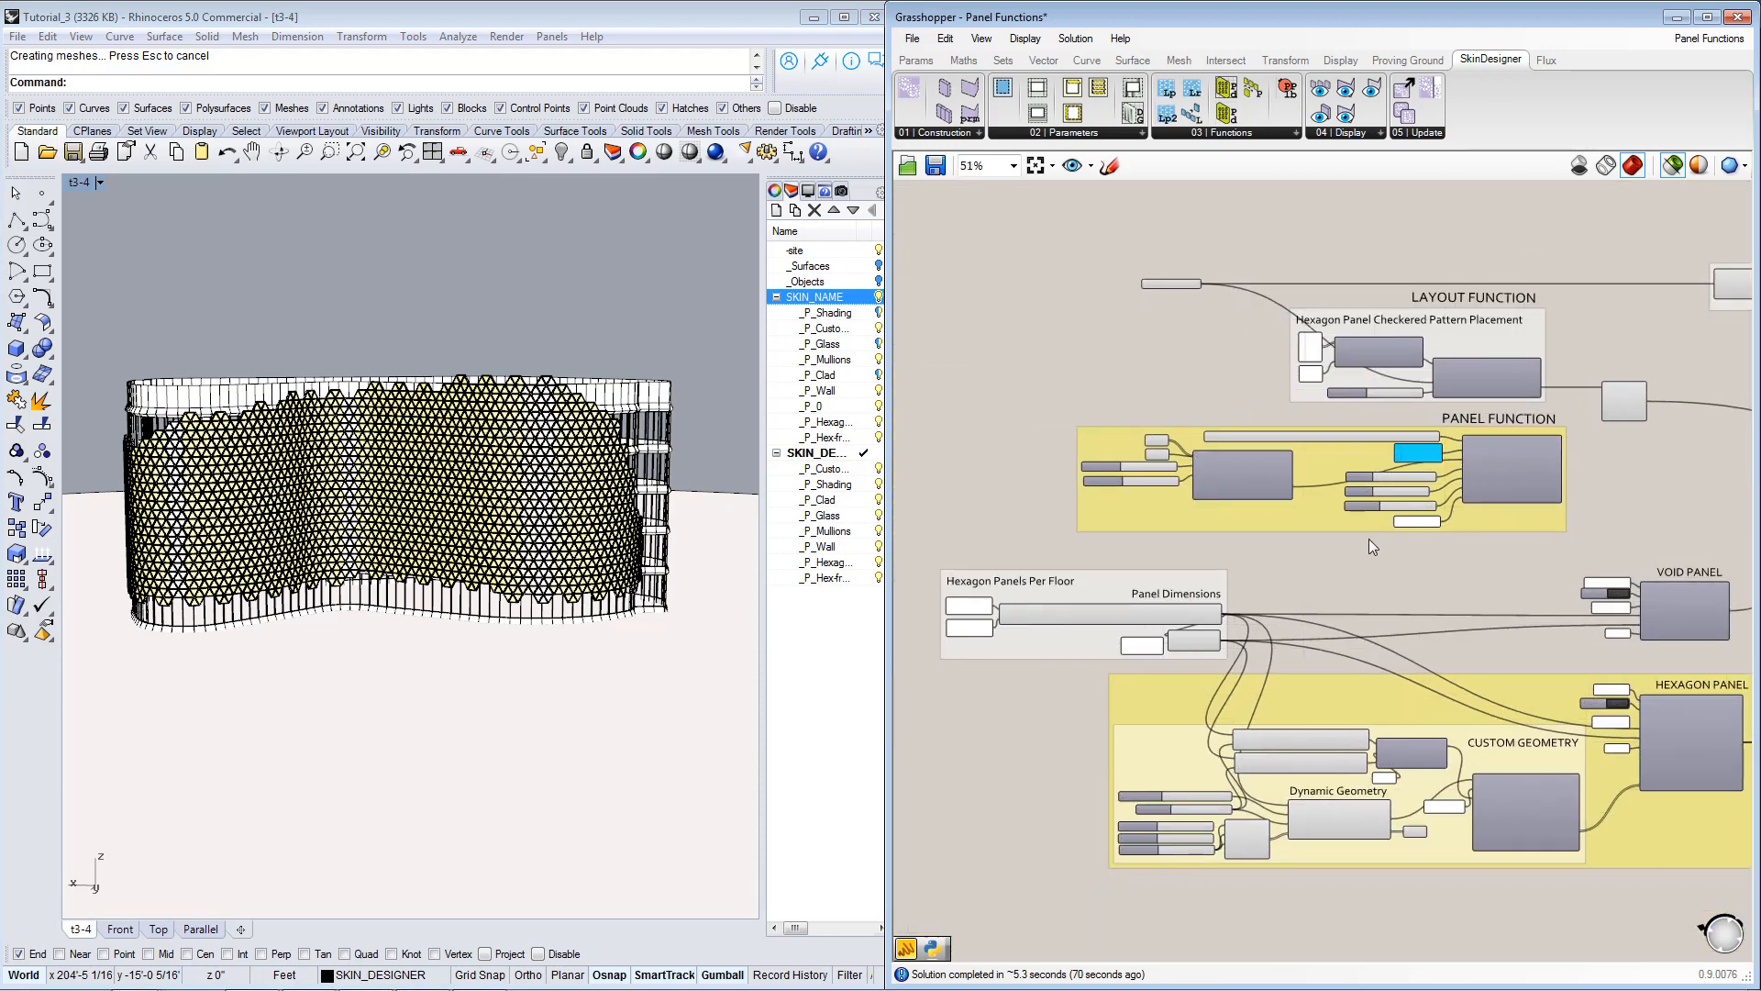
scroll(1324, 519, up, 3)
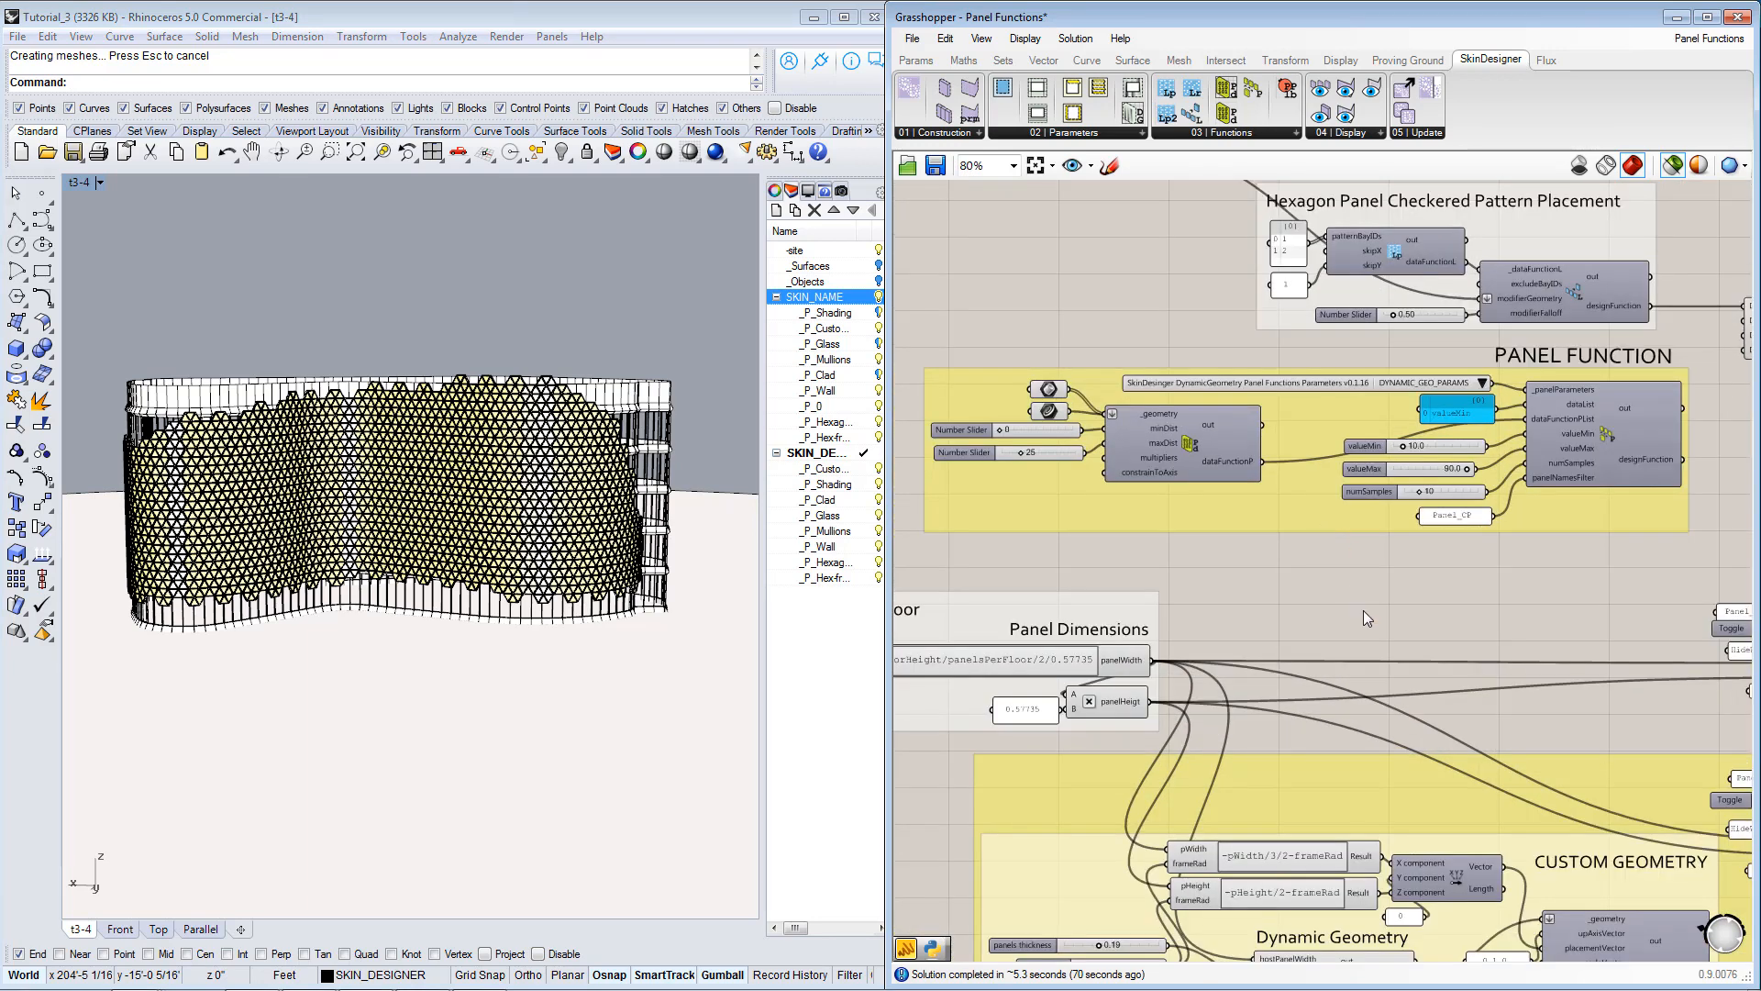
right_drag(1363, 609, 1289, 581)
scroll(1480, 456, up, 1)
click(1491, 420)
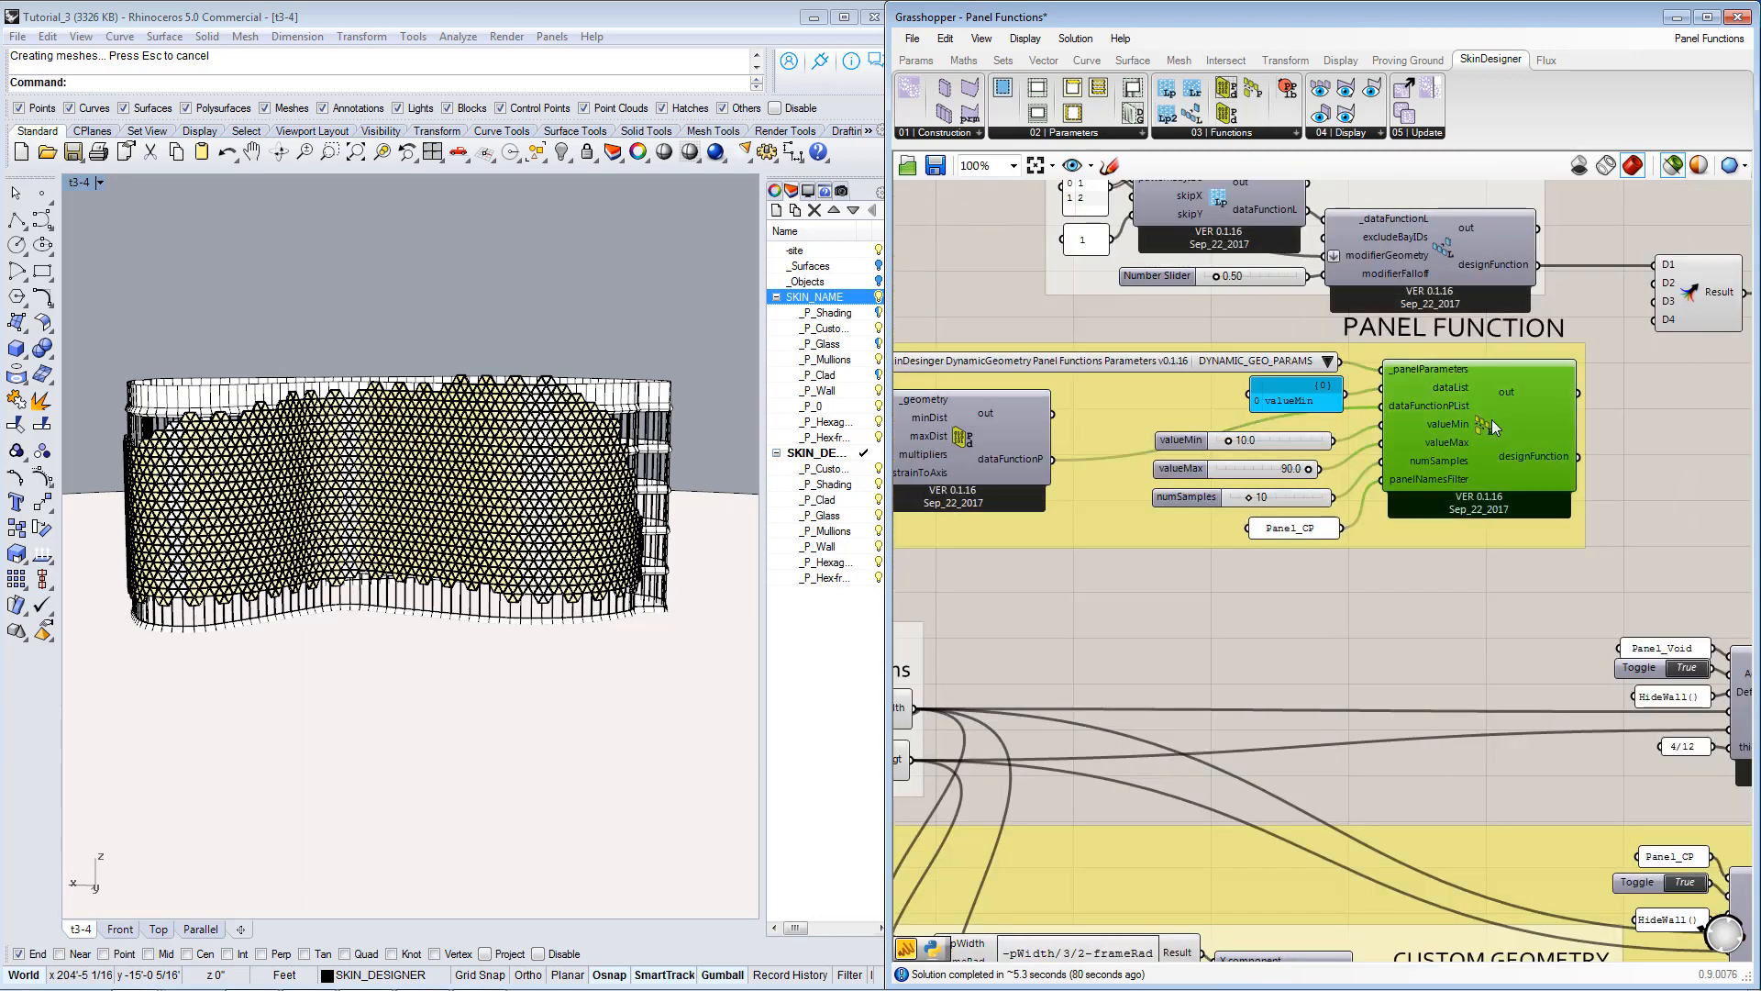
Inspect the valueMin dataList panel and the valueMax slider that feed the panel function component.
click(1295, 401)
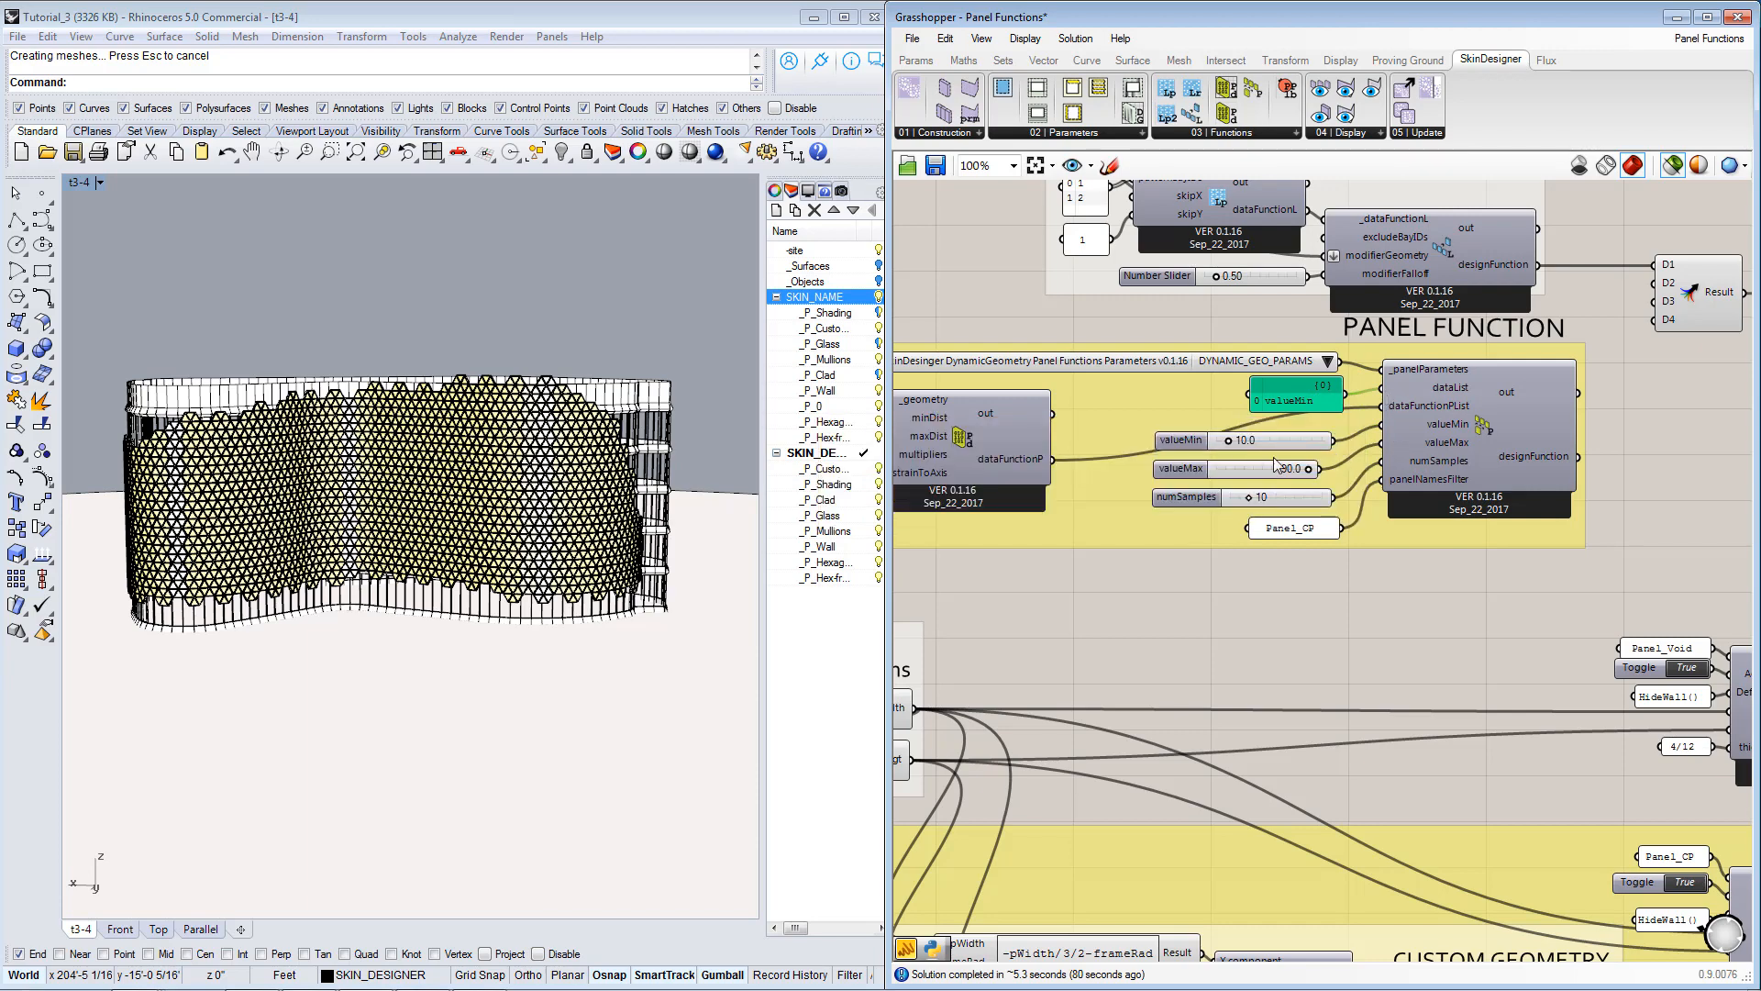
right_drag(1219, 462, 1321, 482)
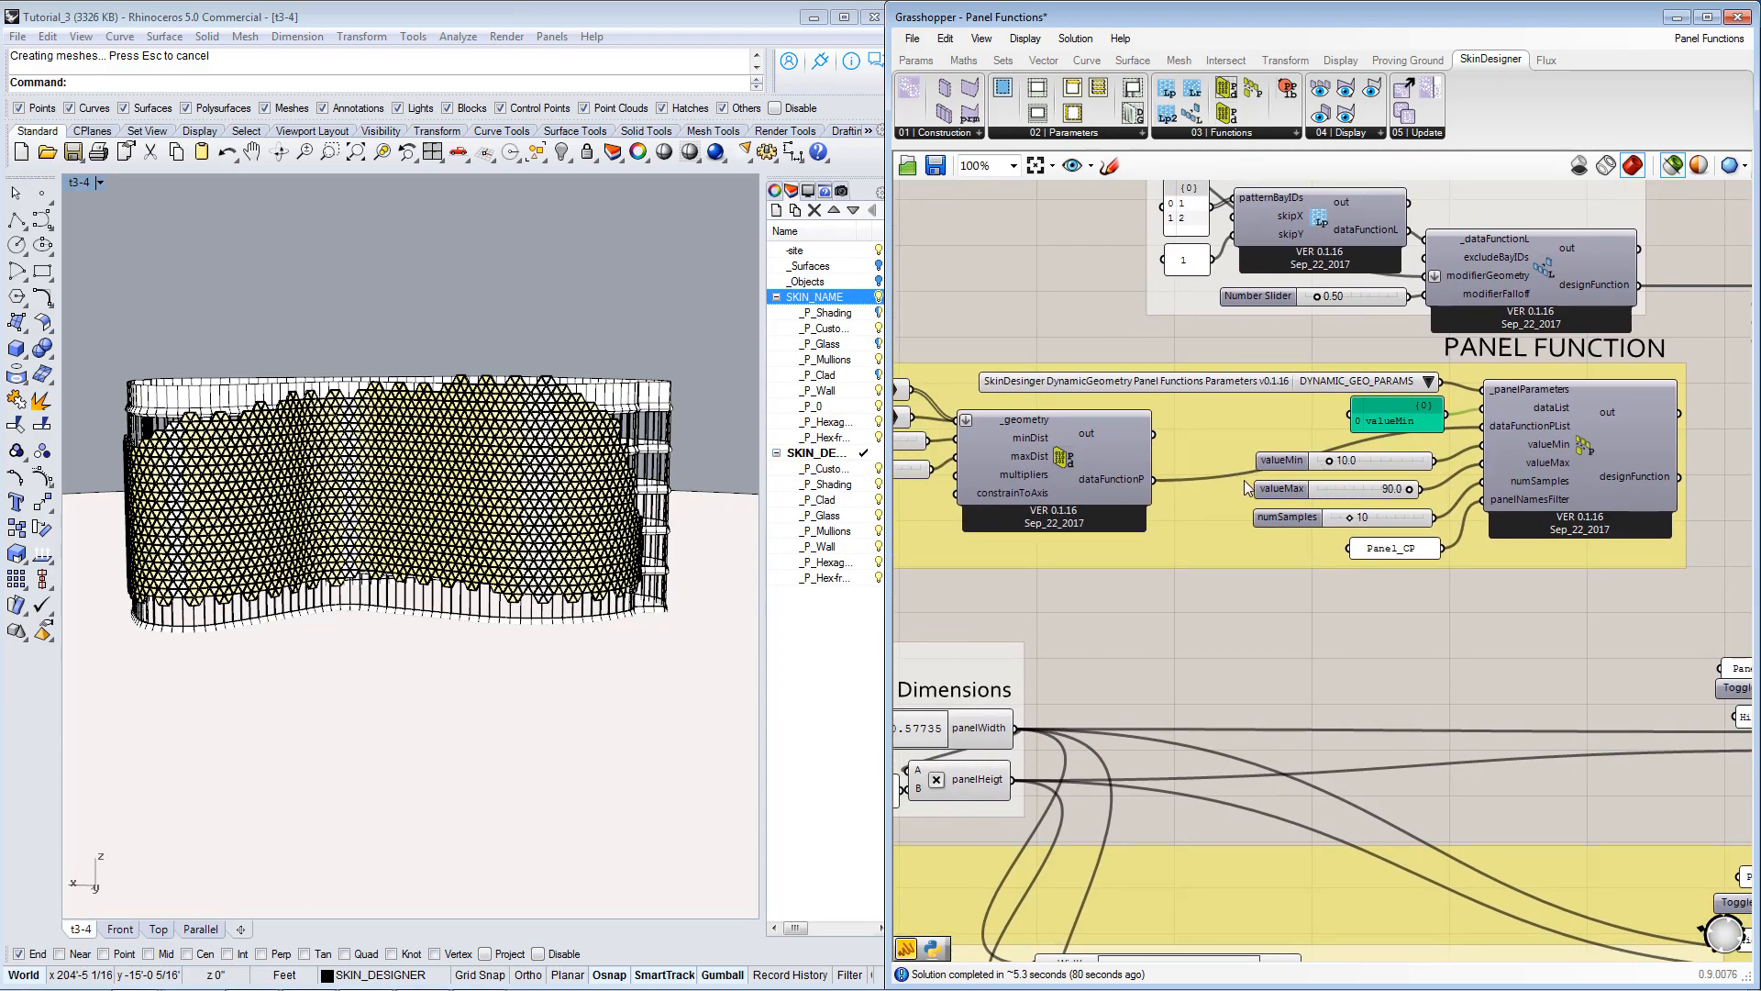
scroll(1378, 500, up, 1)
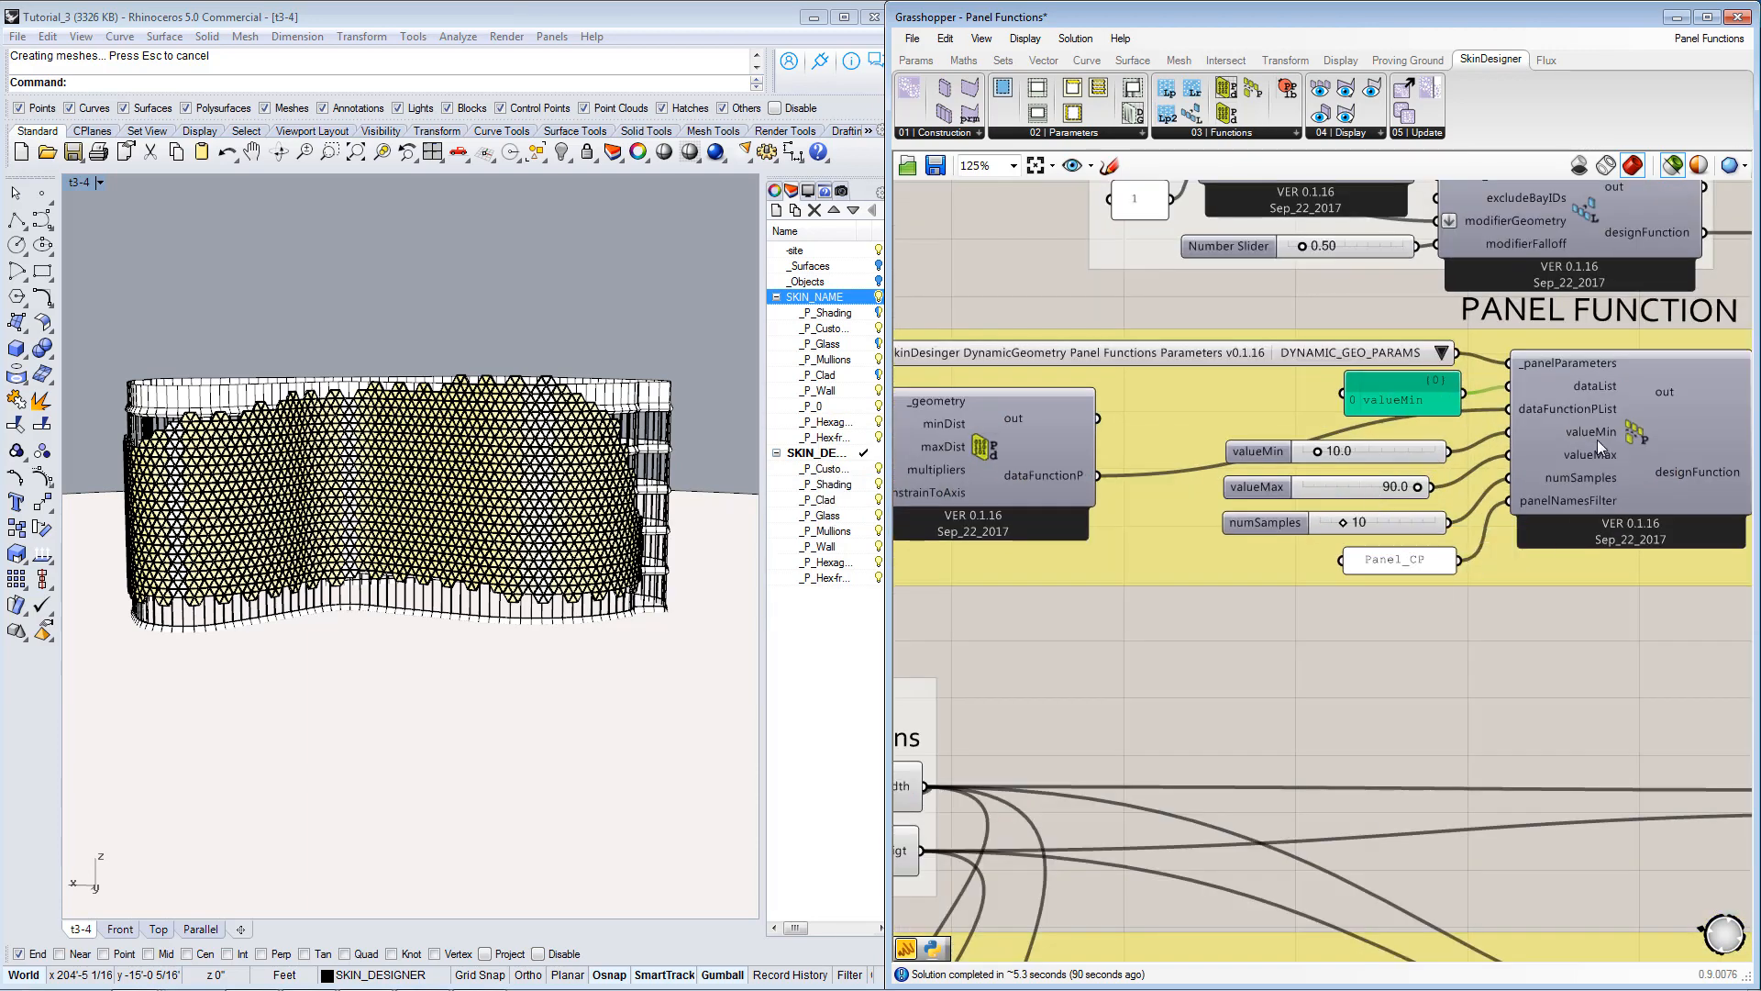
click(1354, 487)
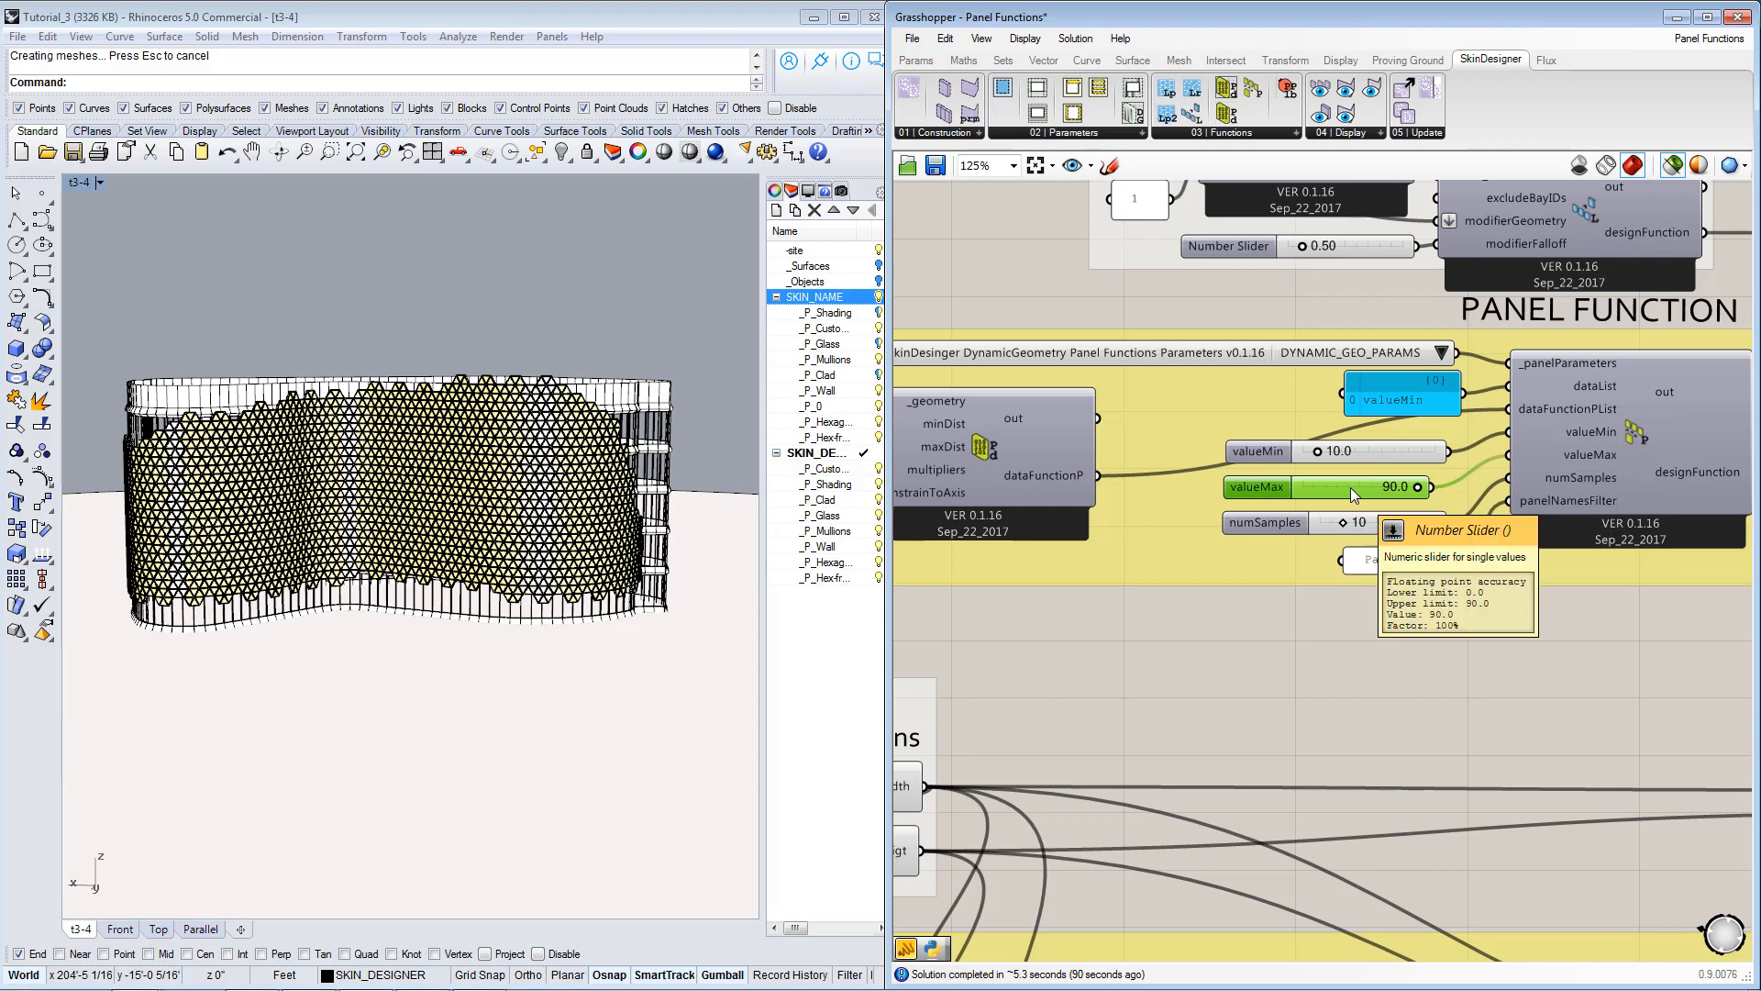
Inspect the DynamicGeometry panel function parameters list and locate its source component among the SkinDesigner functions.
right_drag(1187, 394, 1301, 398)
click(1321, 369)
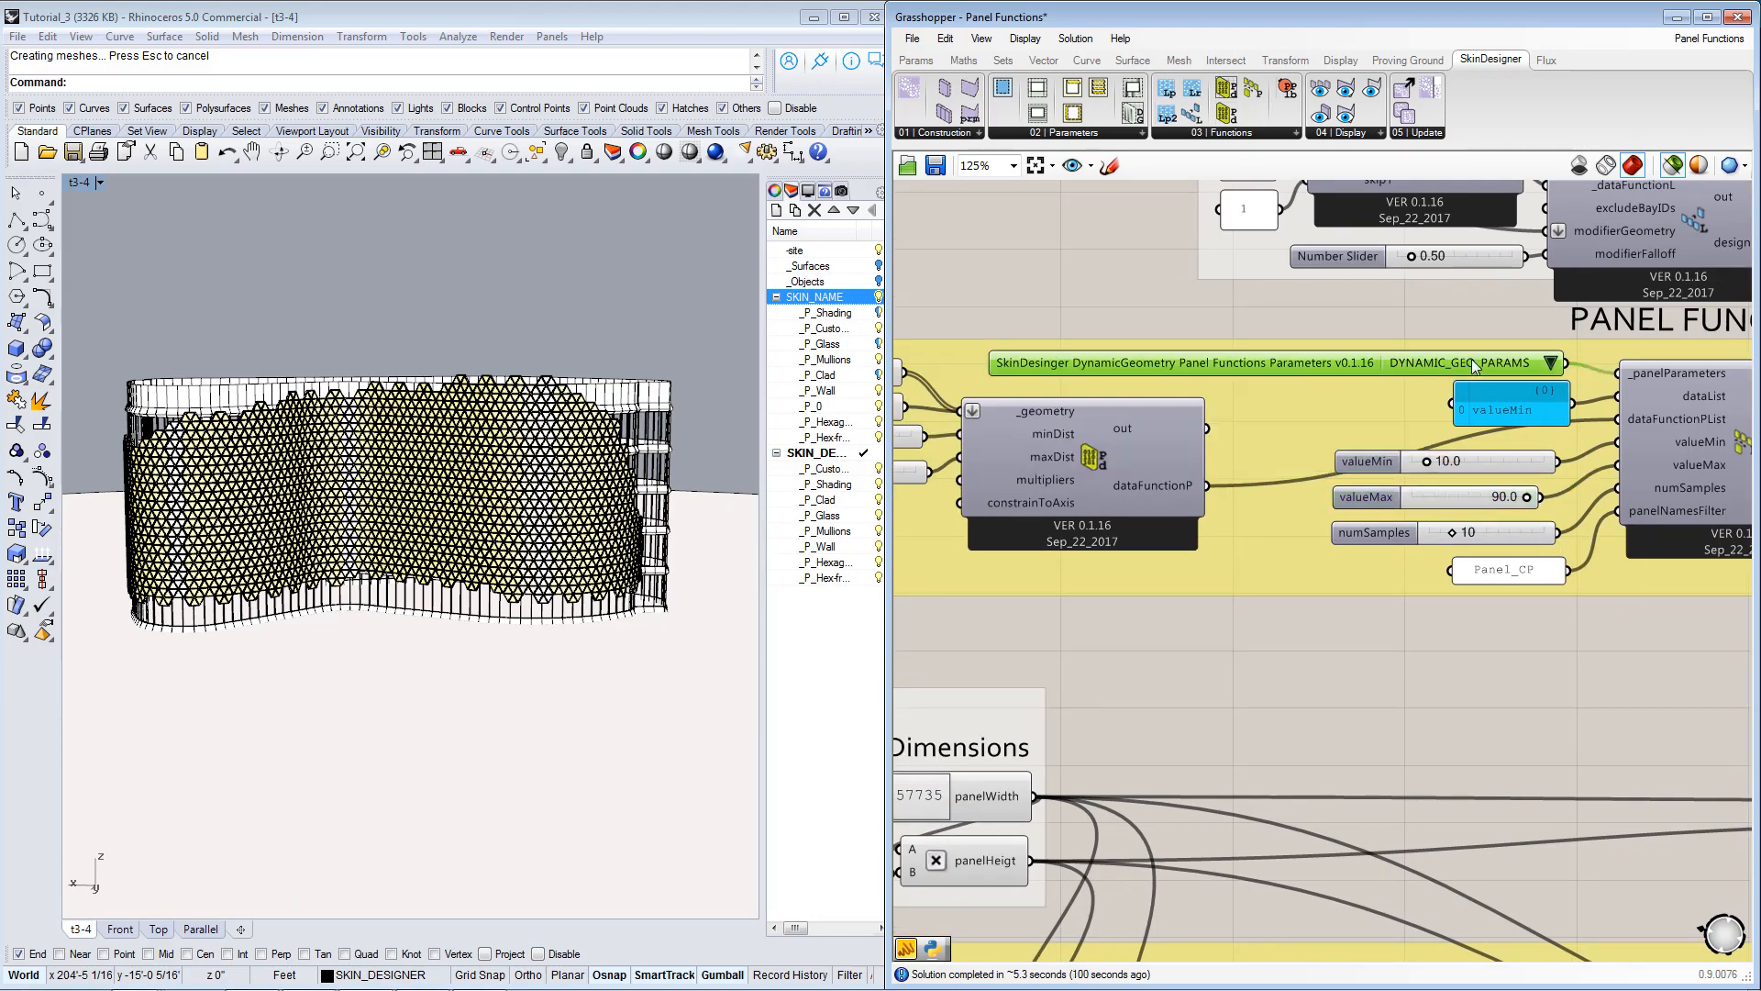
click(1551, 363)
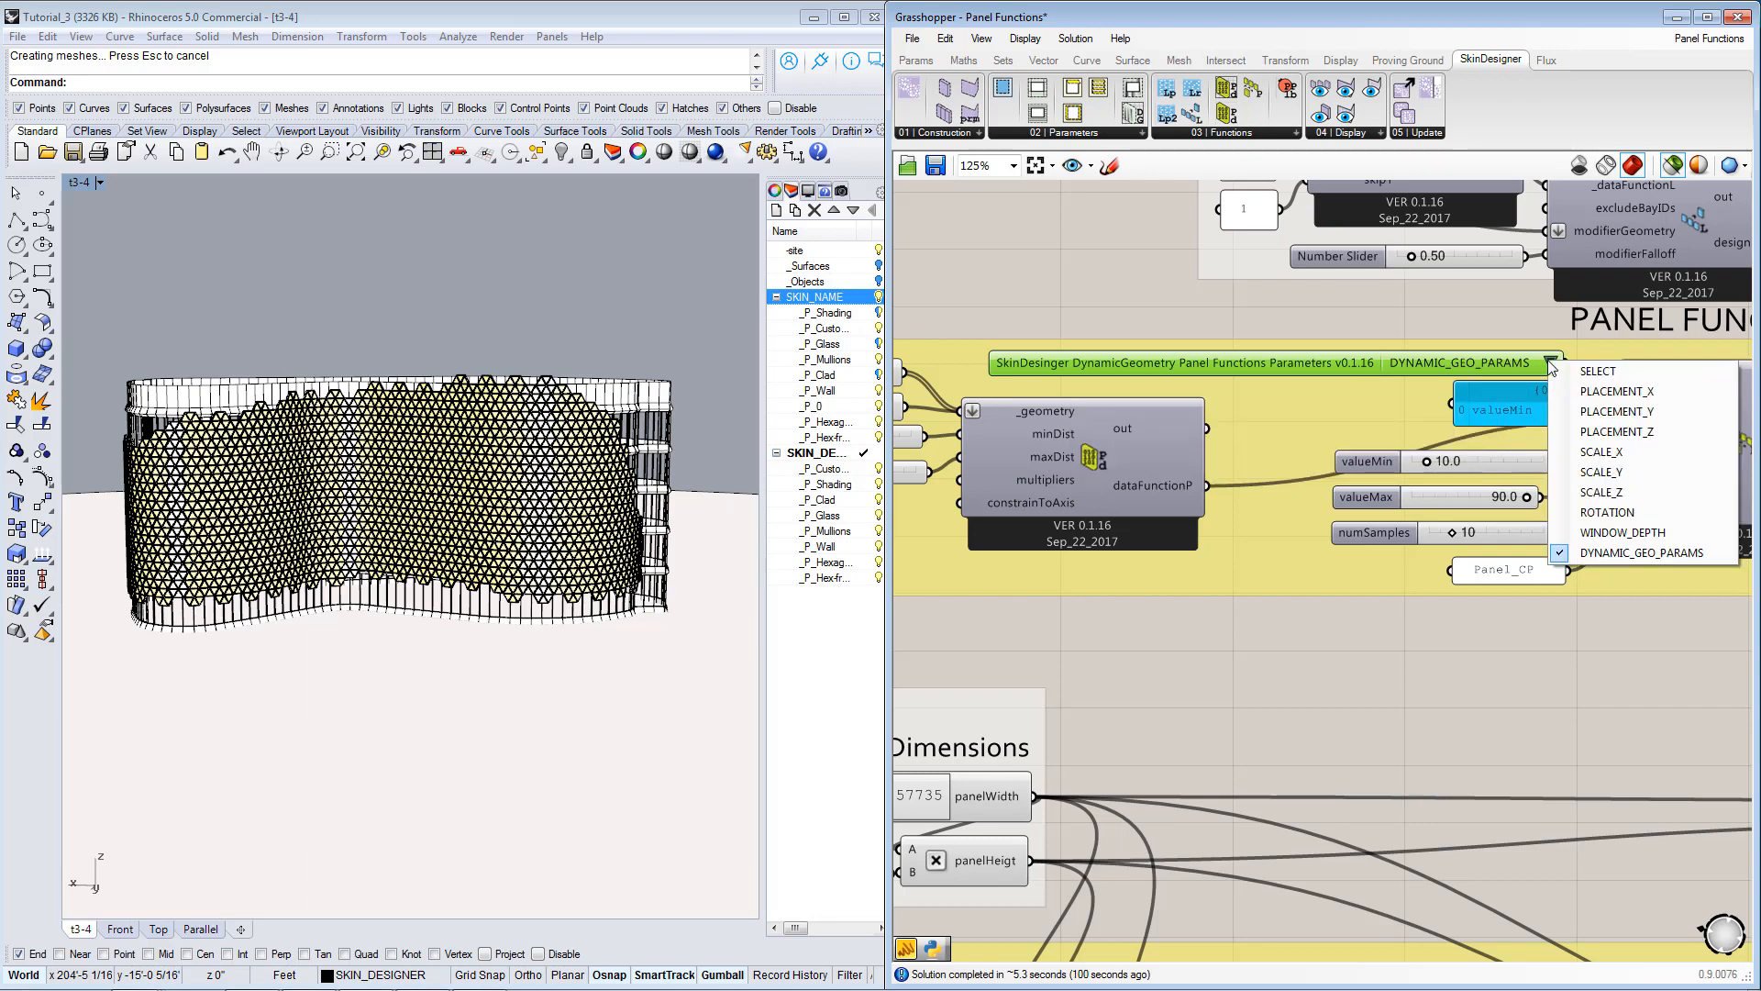
click(1285, 365)
click(1234, 134)
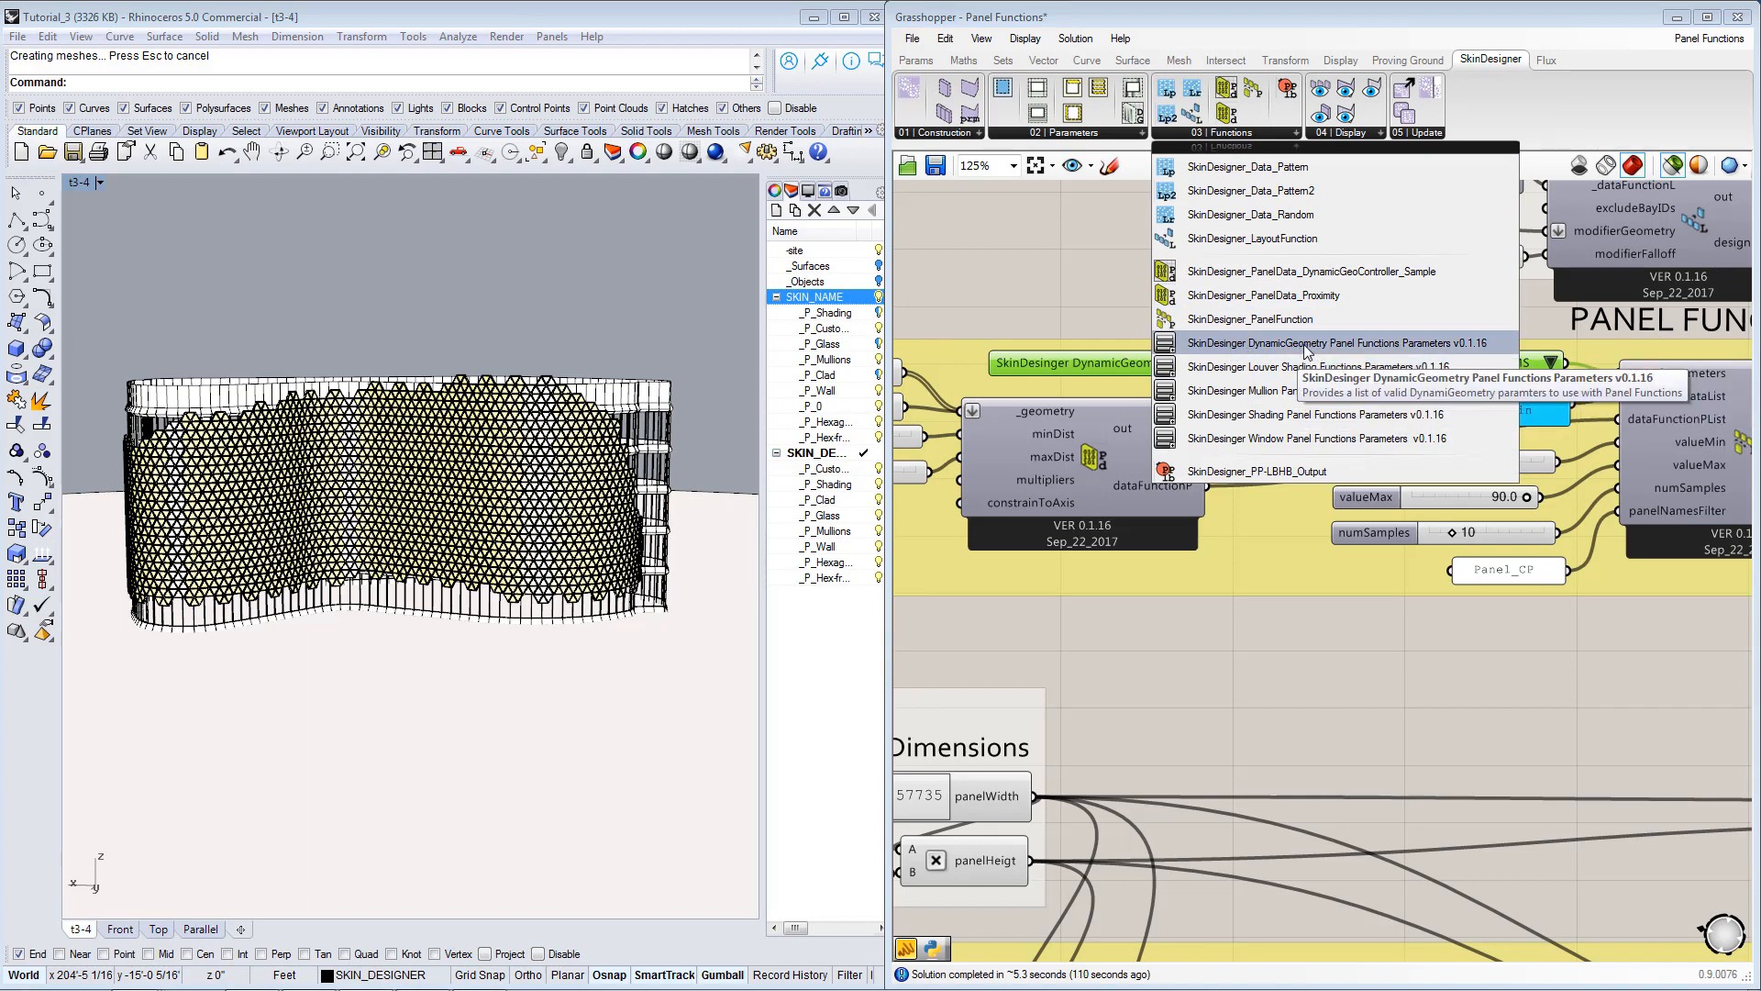
click(1119, 365)
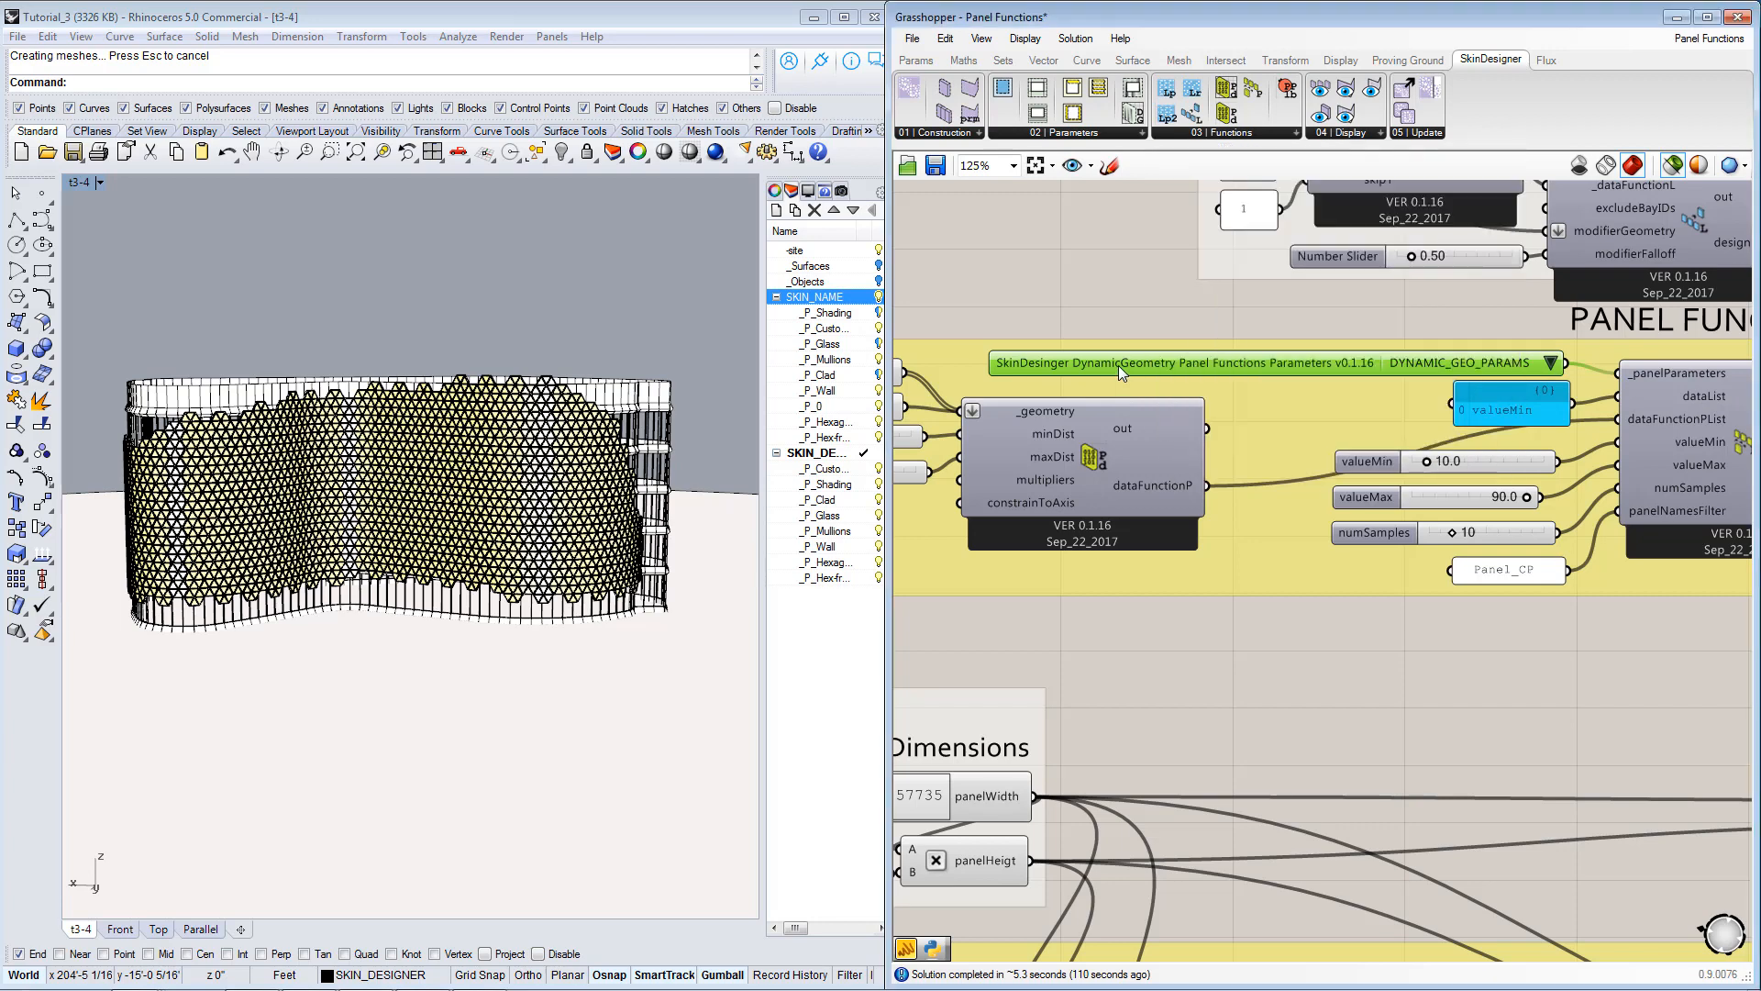
Review the placement, scale, rotation and other options in the parameters list, keeping DYNAMIC_GEO_PARAMS chosen.
click(1550, 364)
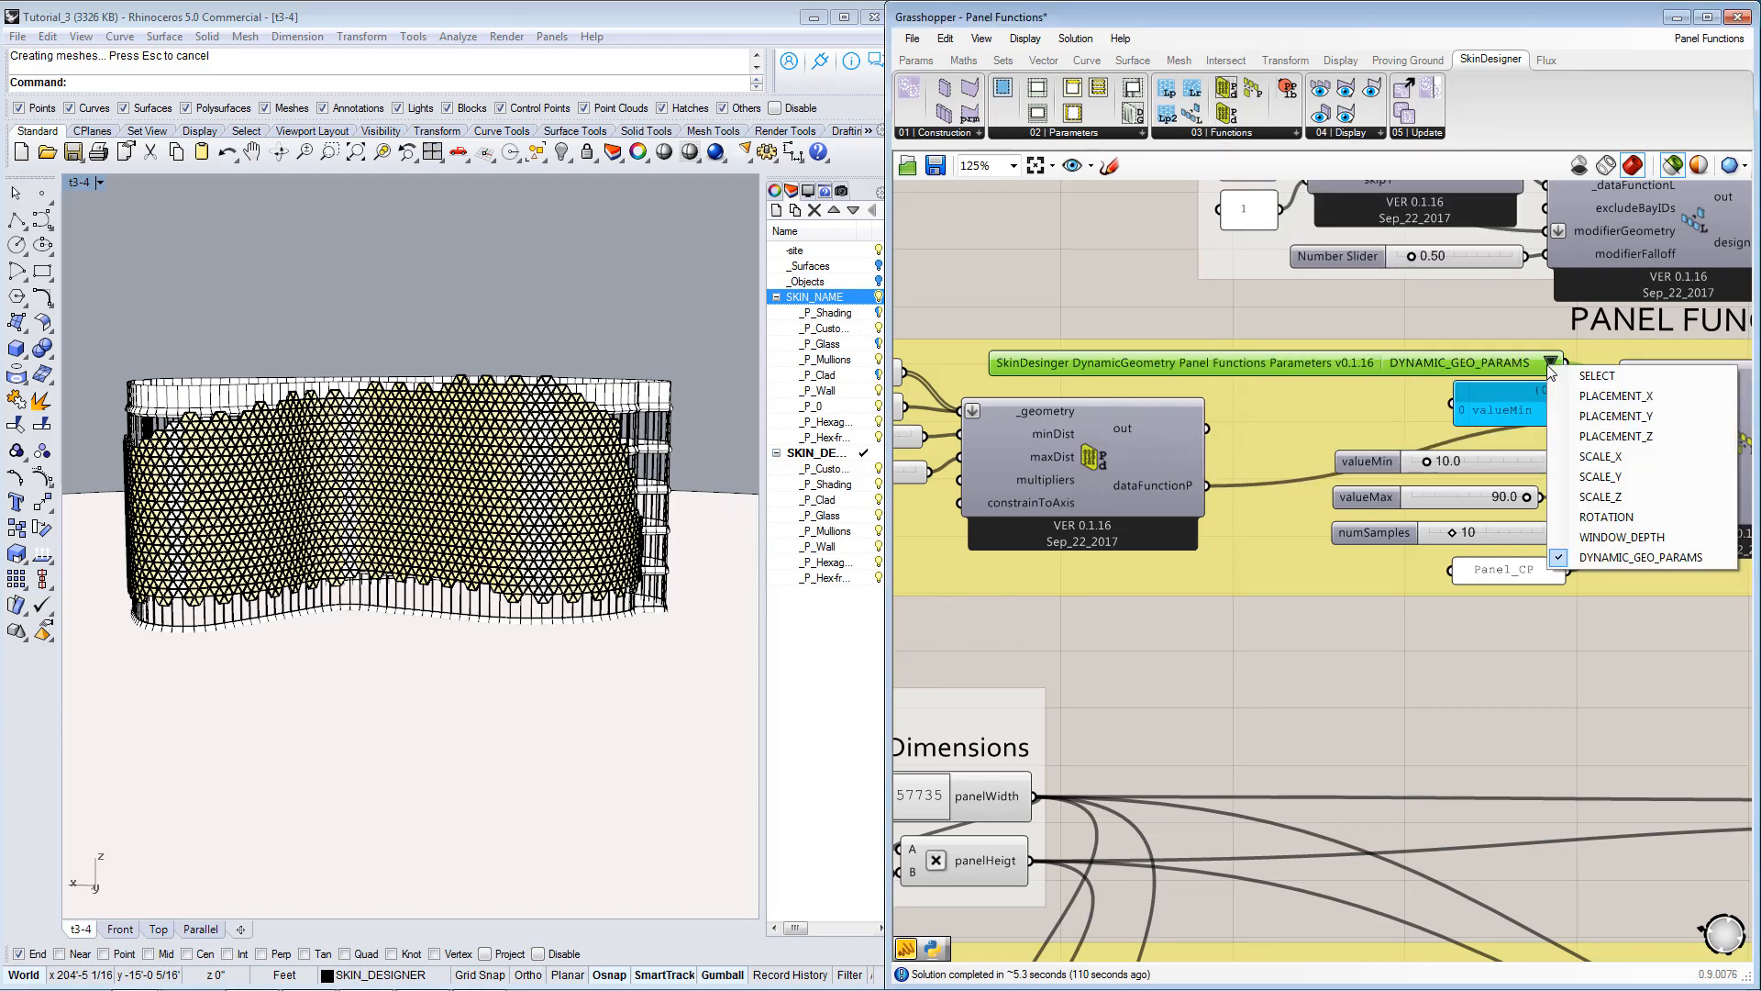
click(1461, 365)
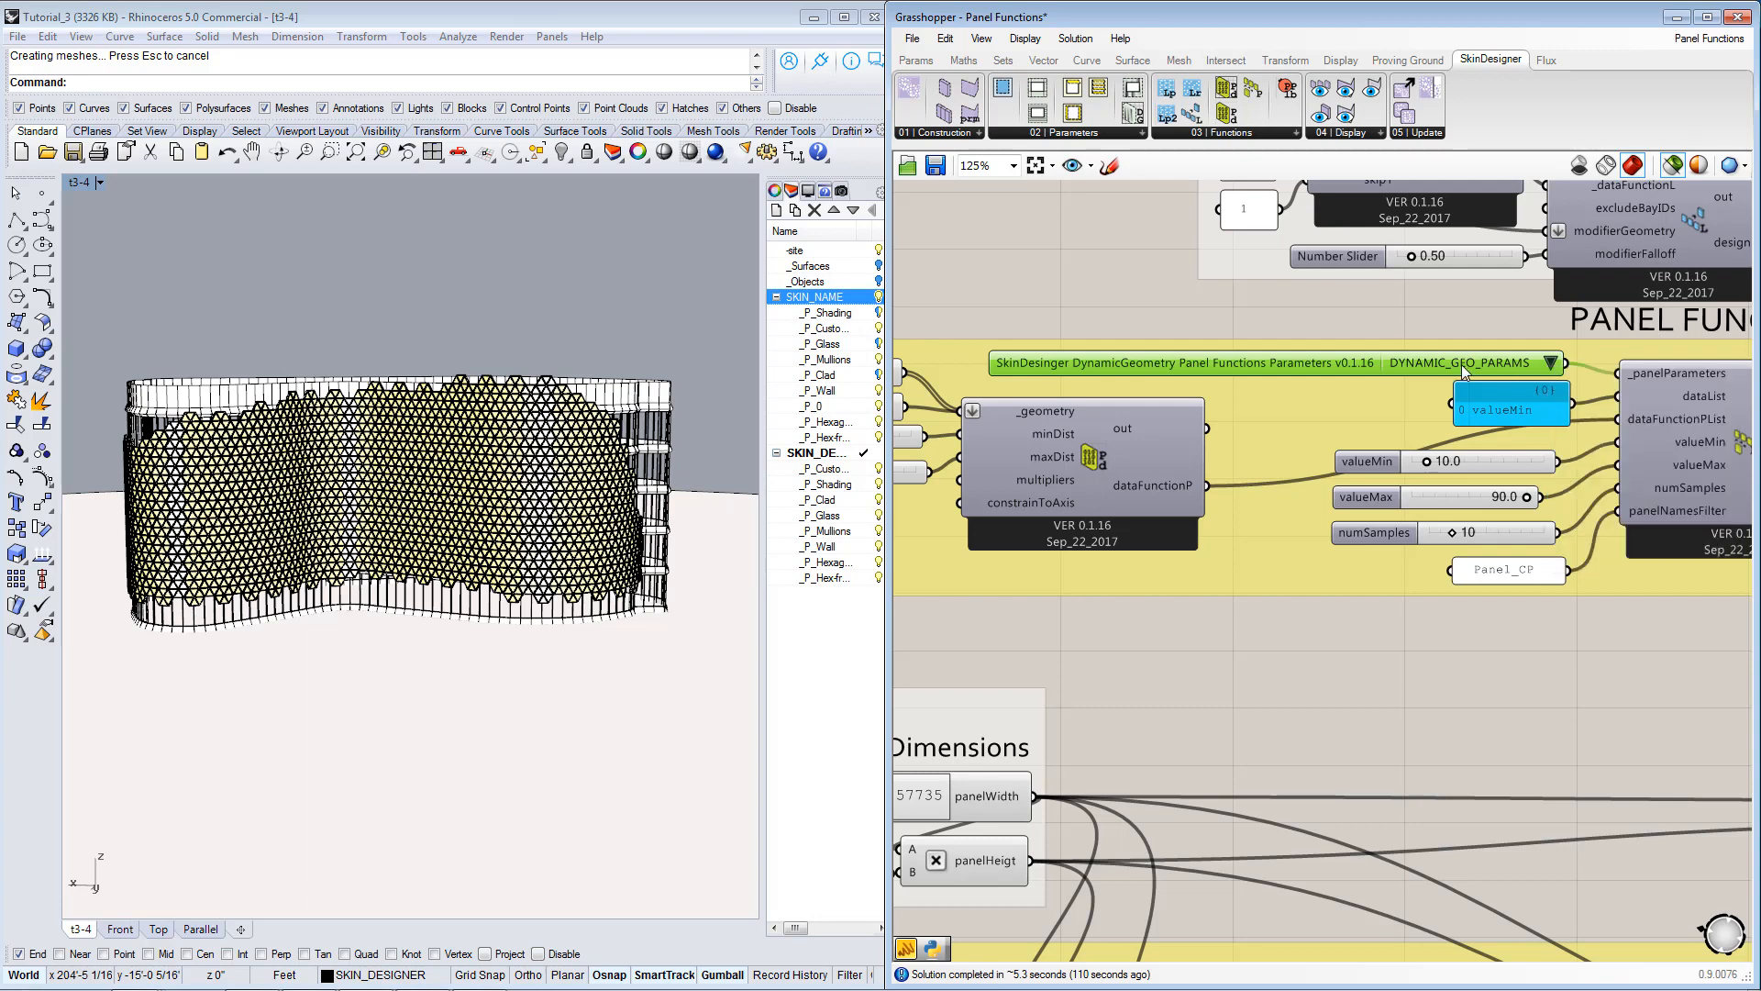
click(1548, 369)
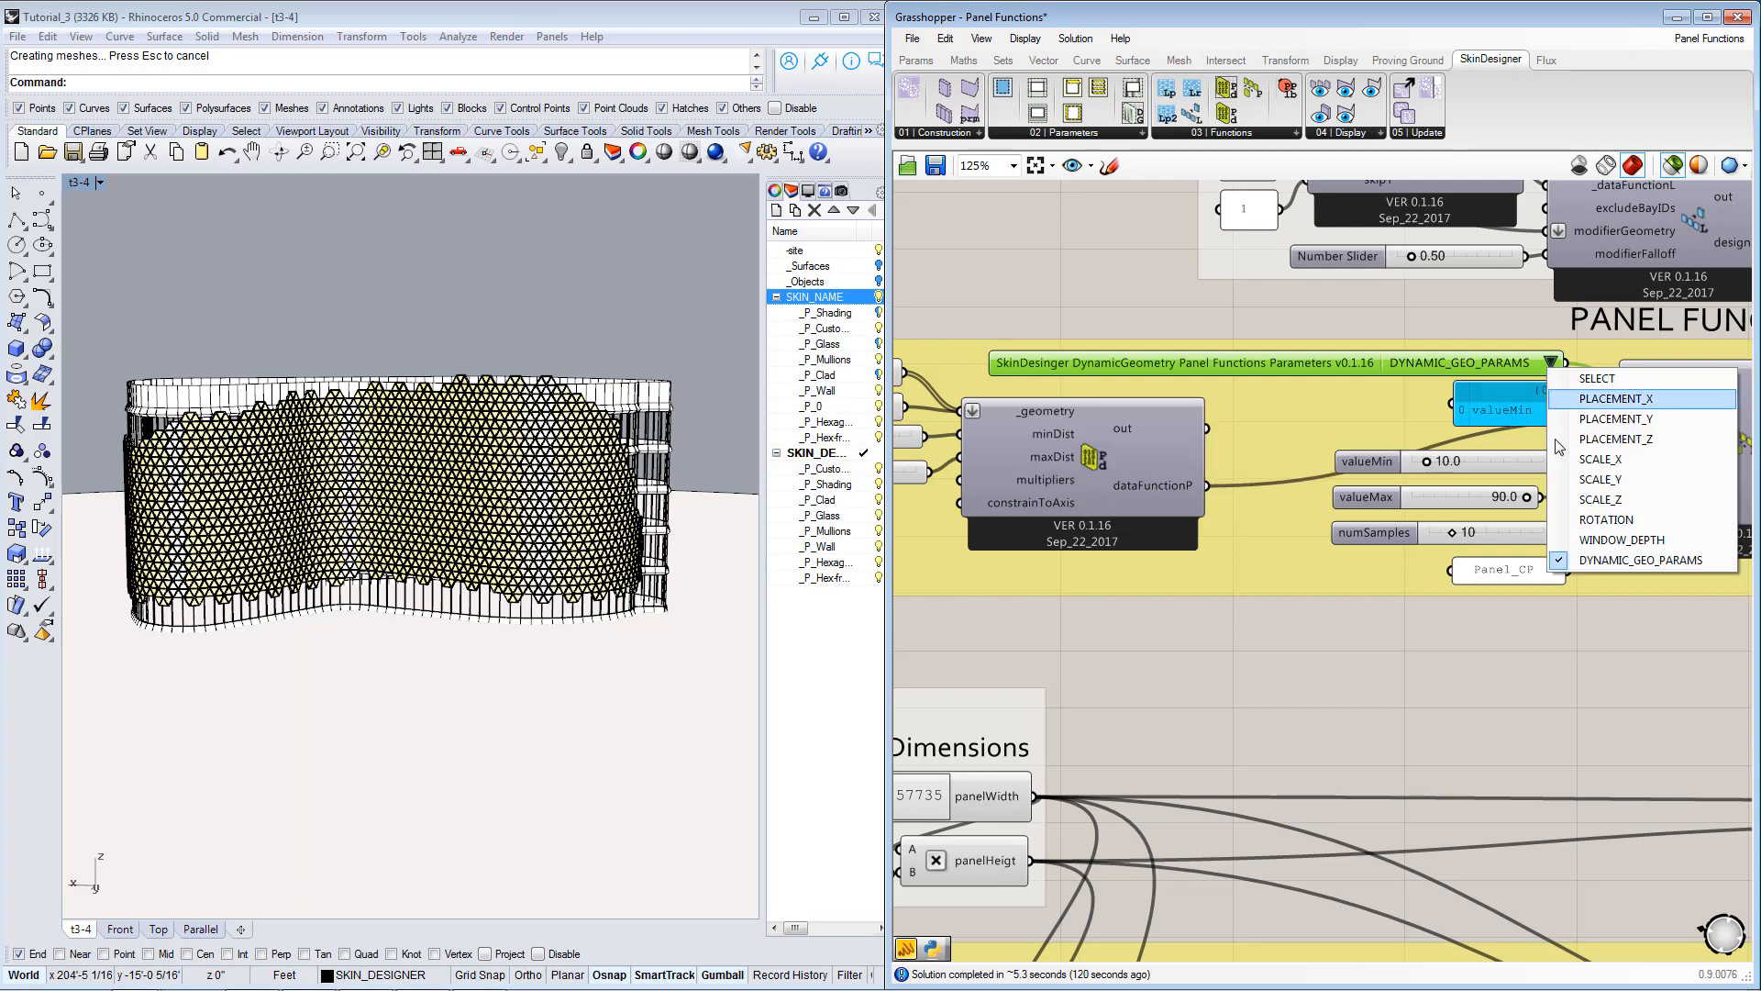
click(1415, 367)
Select the Dynamic Geometry component in the Custom Geometry group and inspect its panelsRotations input.
right_drag(1436, 635, 1388, 406)
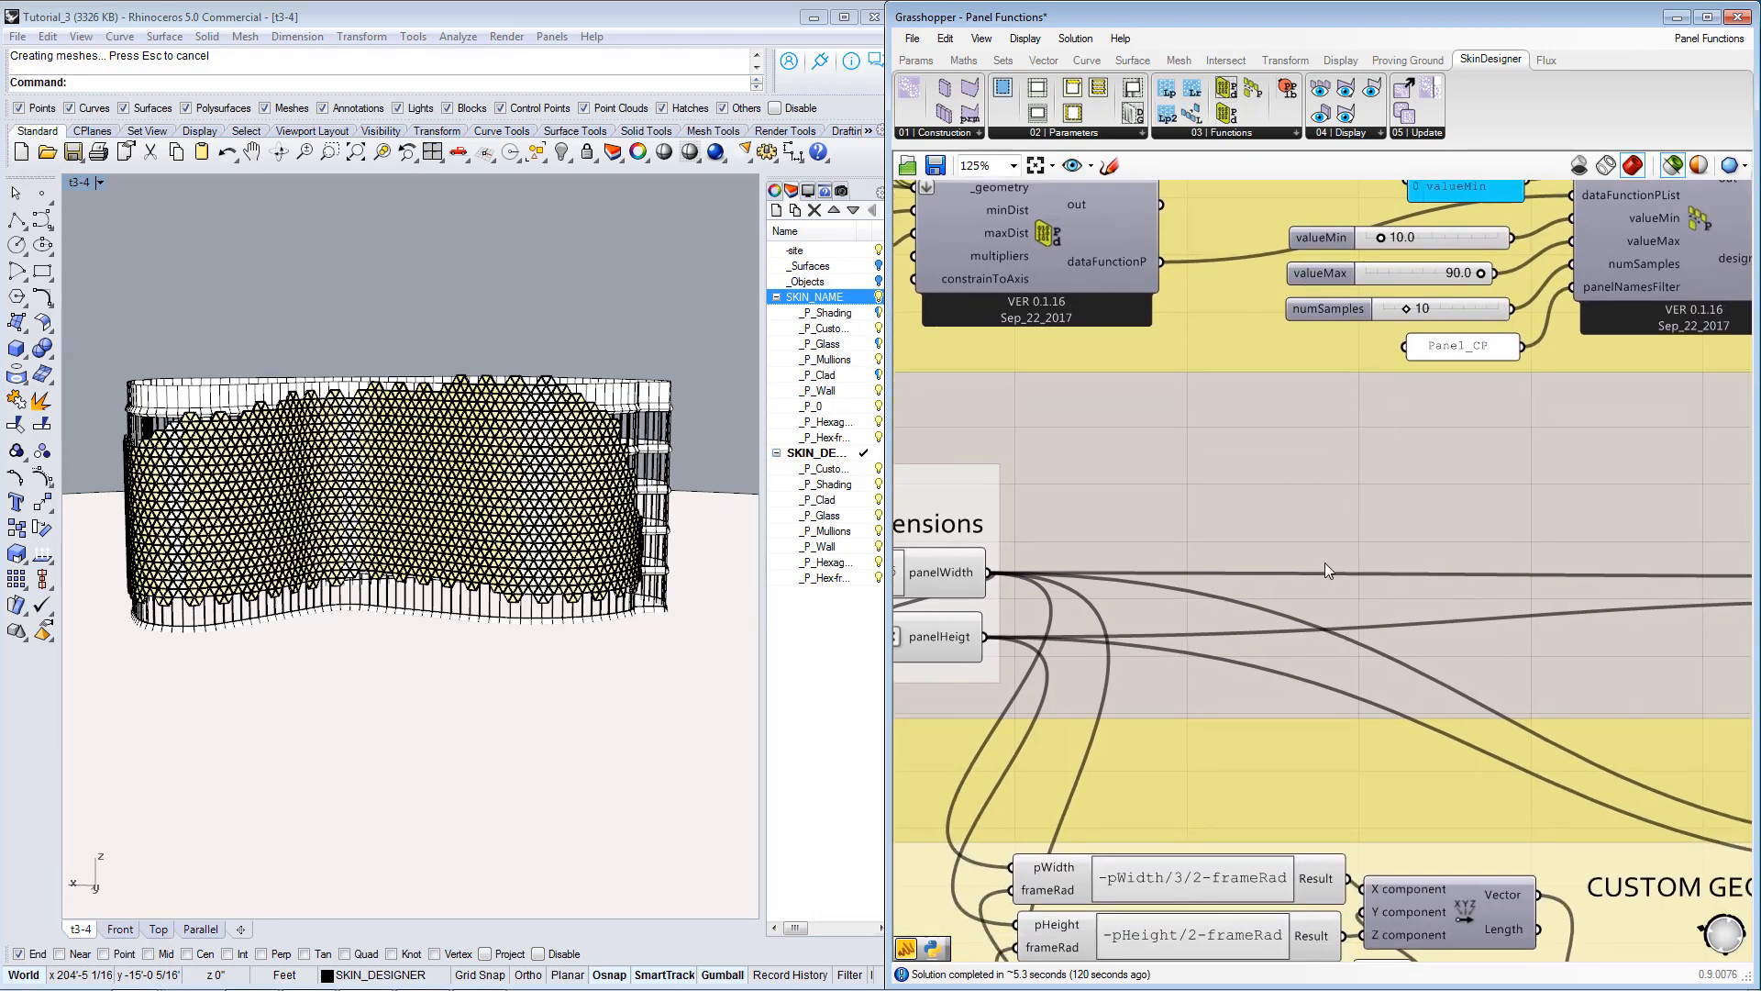
scroll(1324, 567, down, 2)
right_drag(1350, 715, 1319, 551)
click(1263, 735)
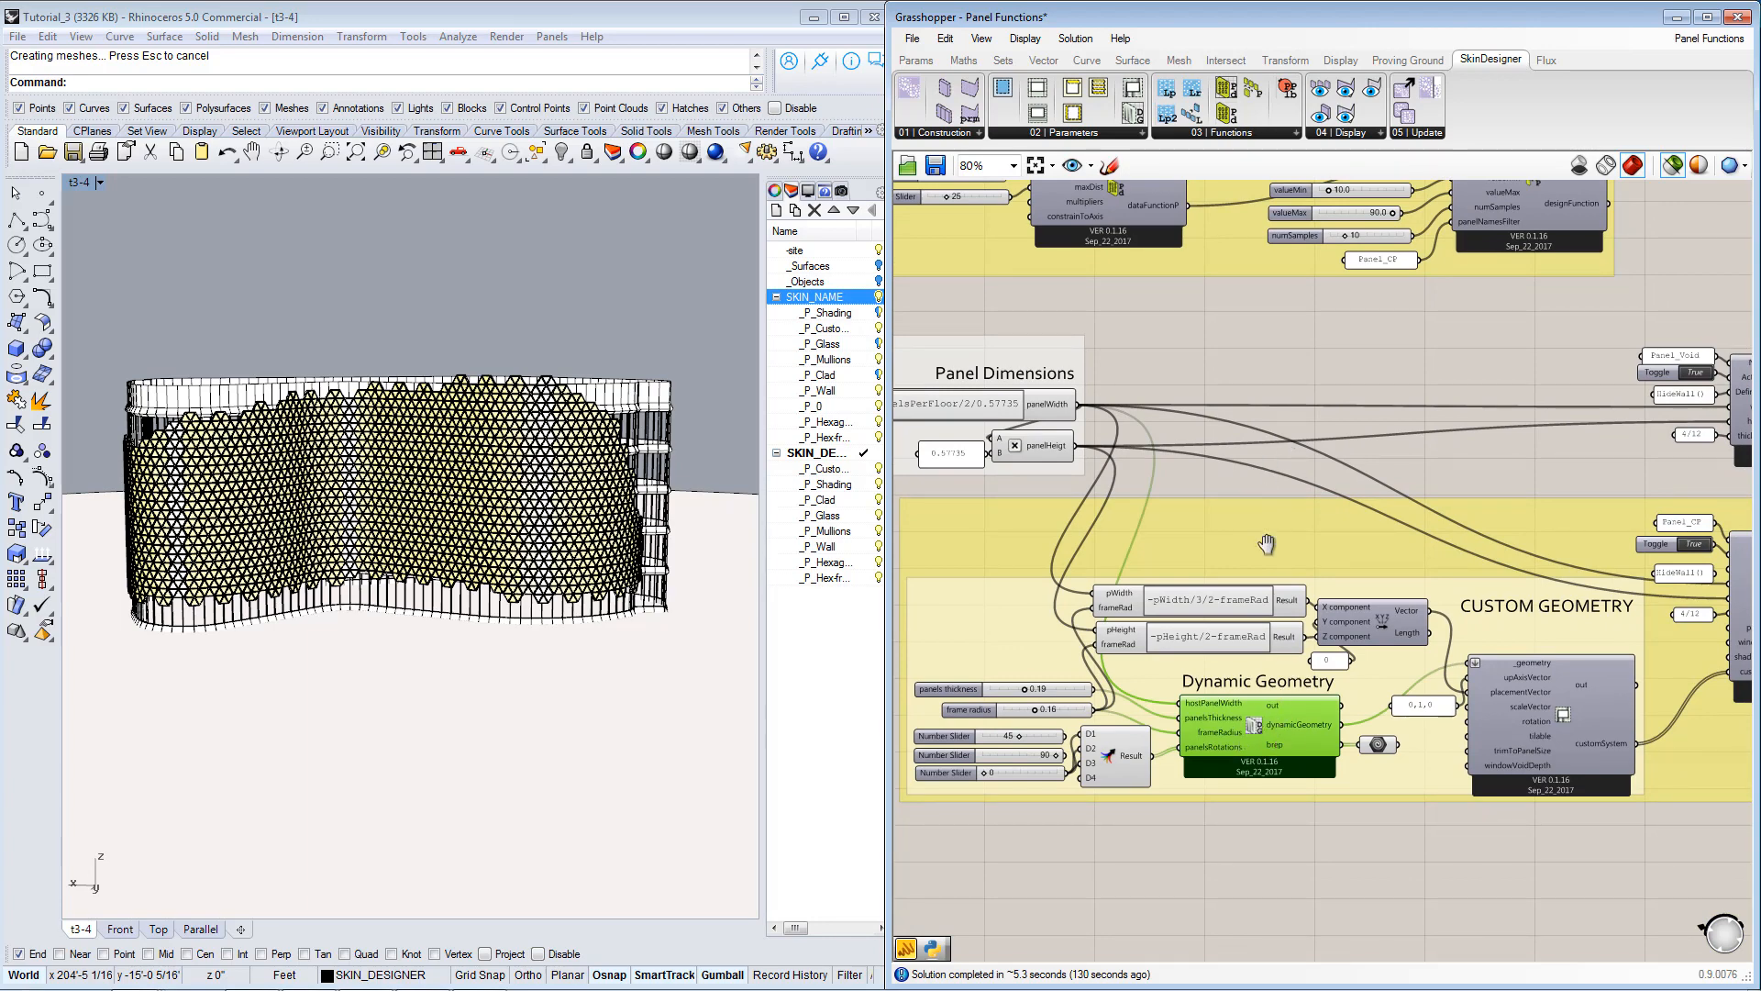
right_drag(1267, 544, 1352, 584)
scroll(1209, 785, up, 2)
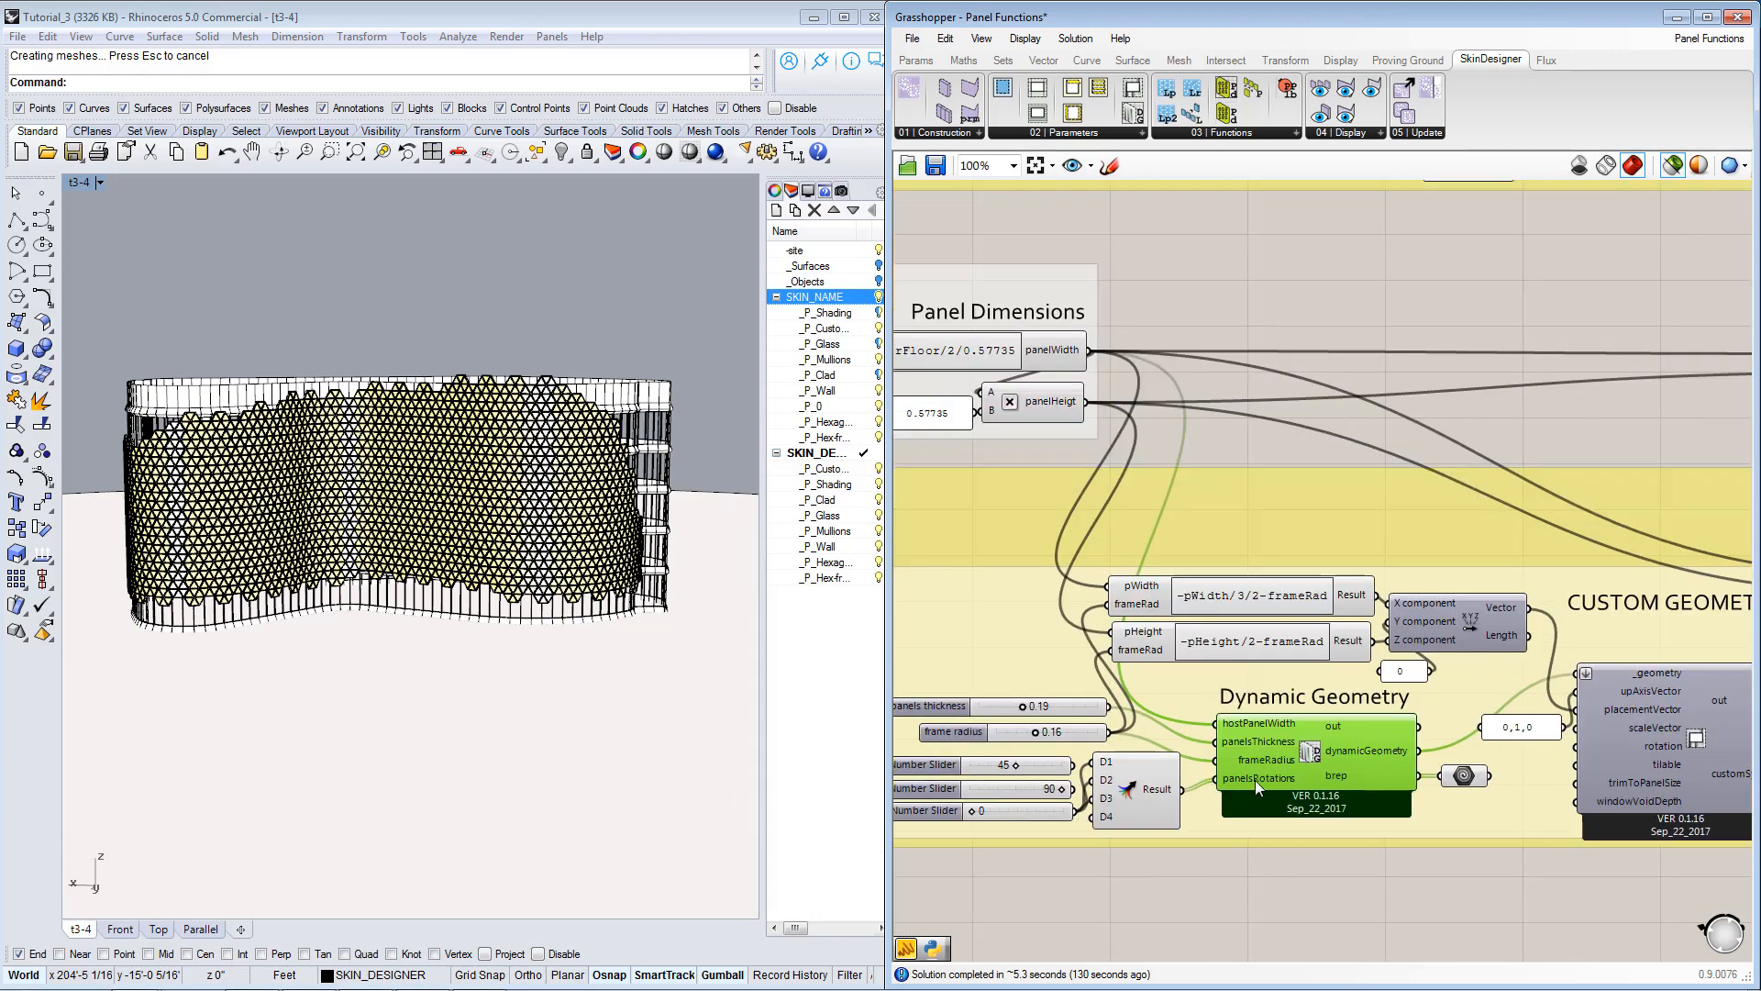
mouse_move(1255, 780)
scroll(1253, 778, down, 2)
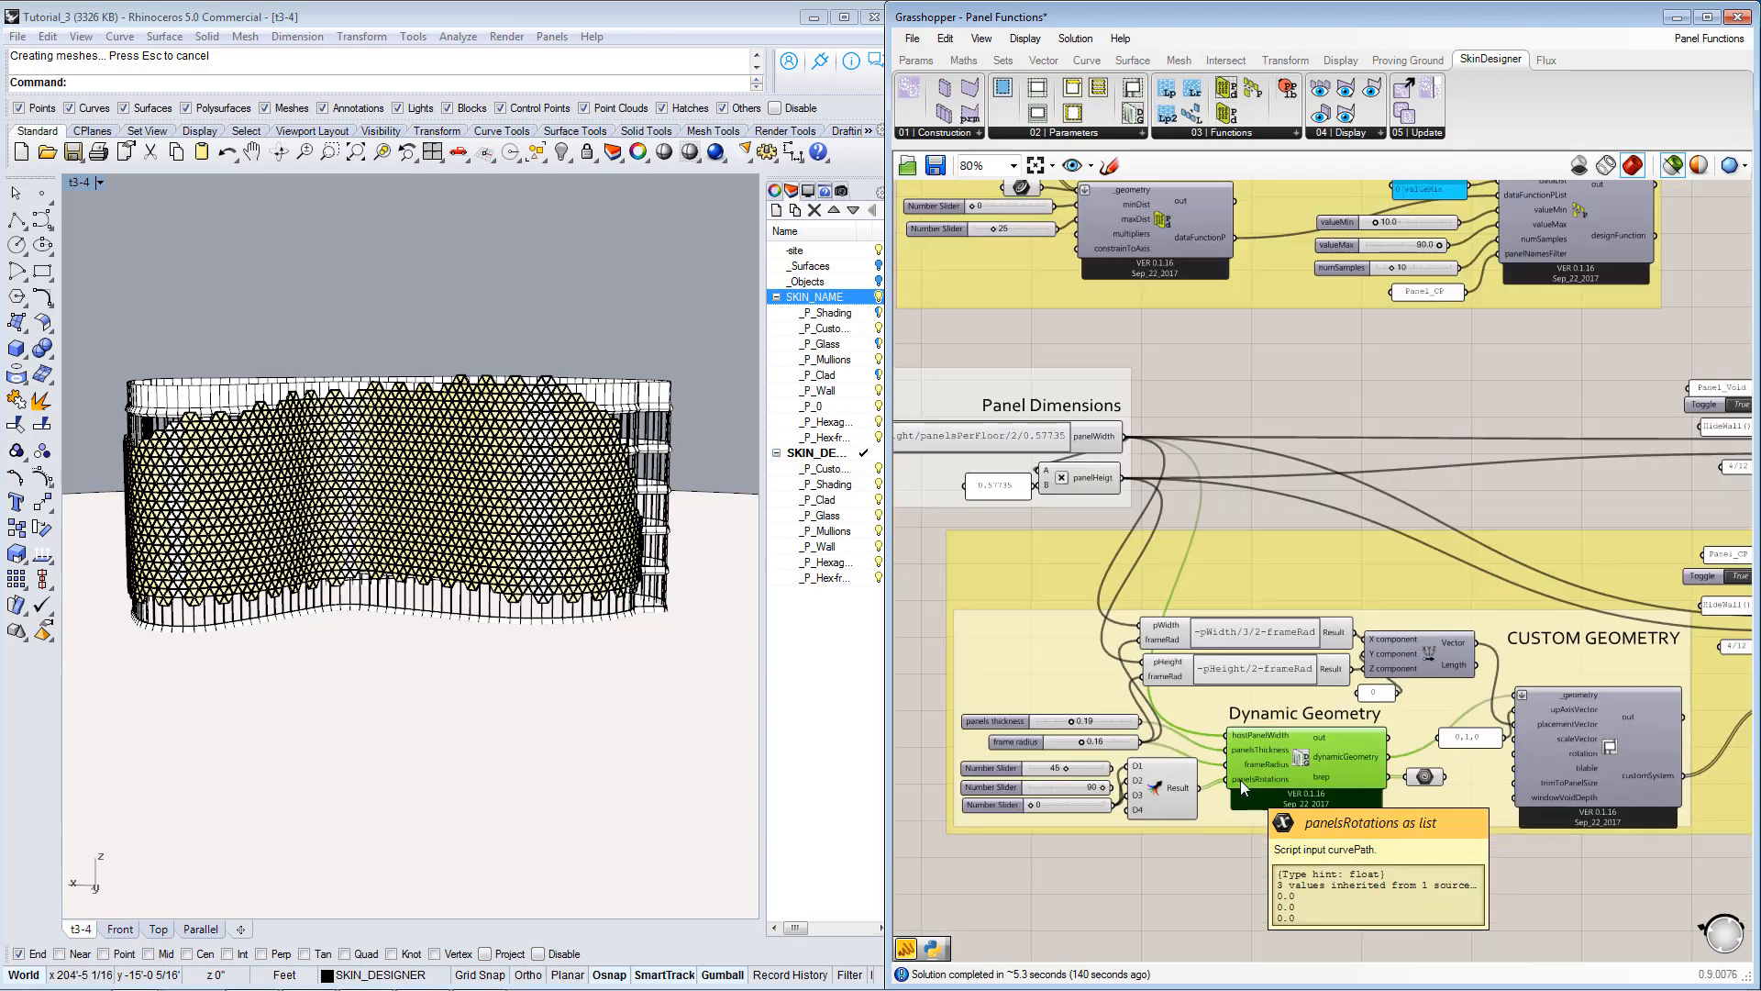
mouse_move(1340, 311)
right_down()
mouse_move(1346, 505)
mouse_move(1335, 320)
right_up()
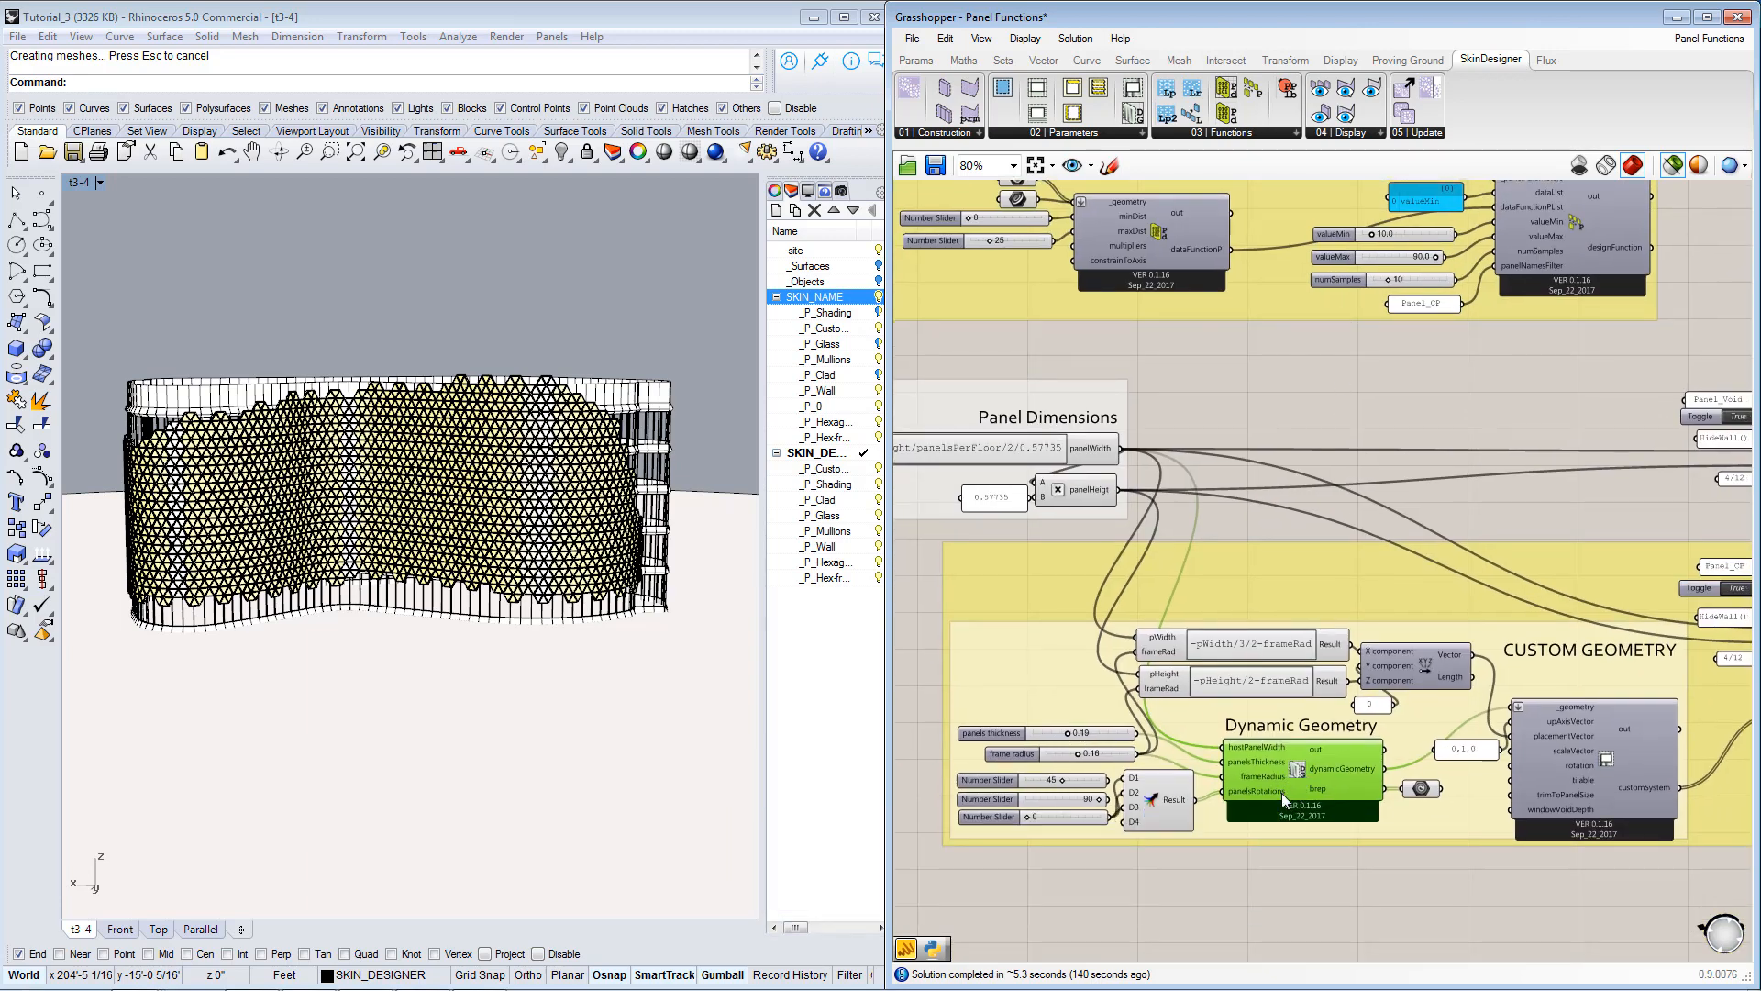
scroll(1249, 790, up, 3)
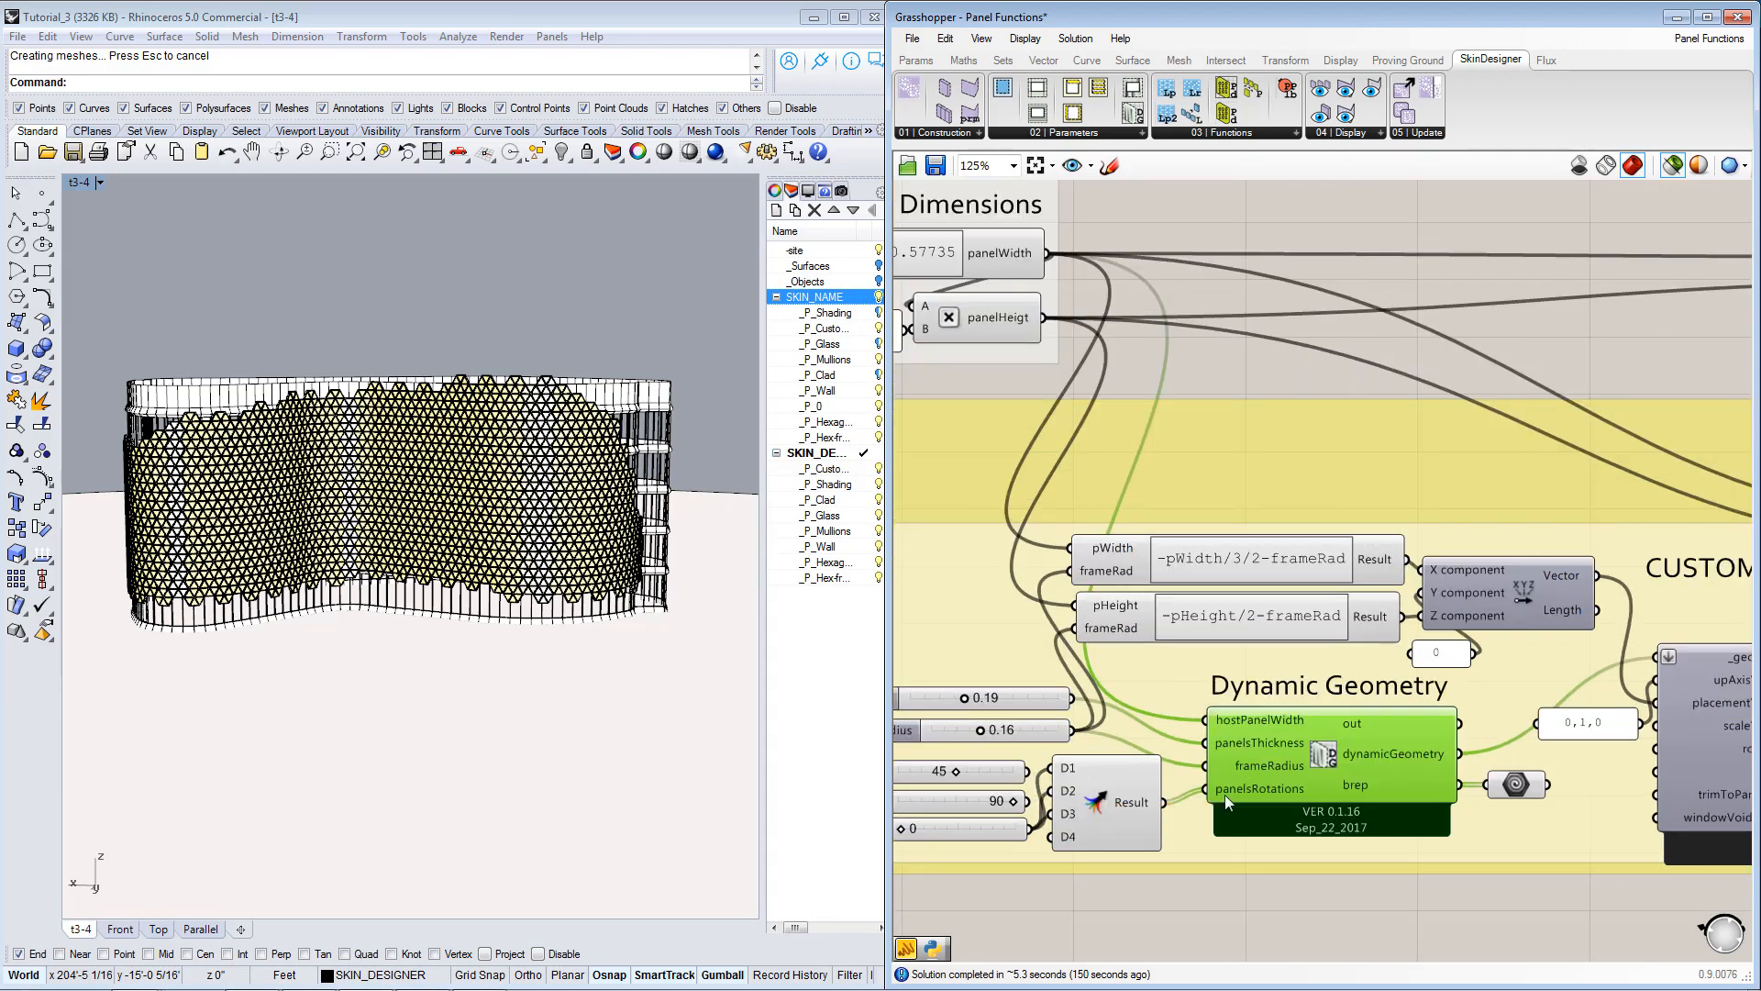
scroll(1224, 795, down, 3)
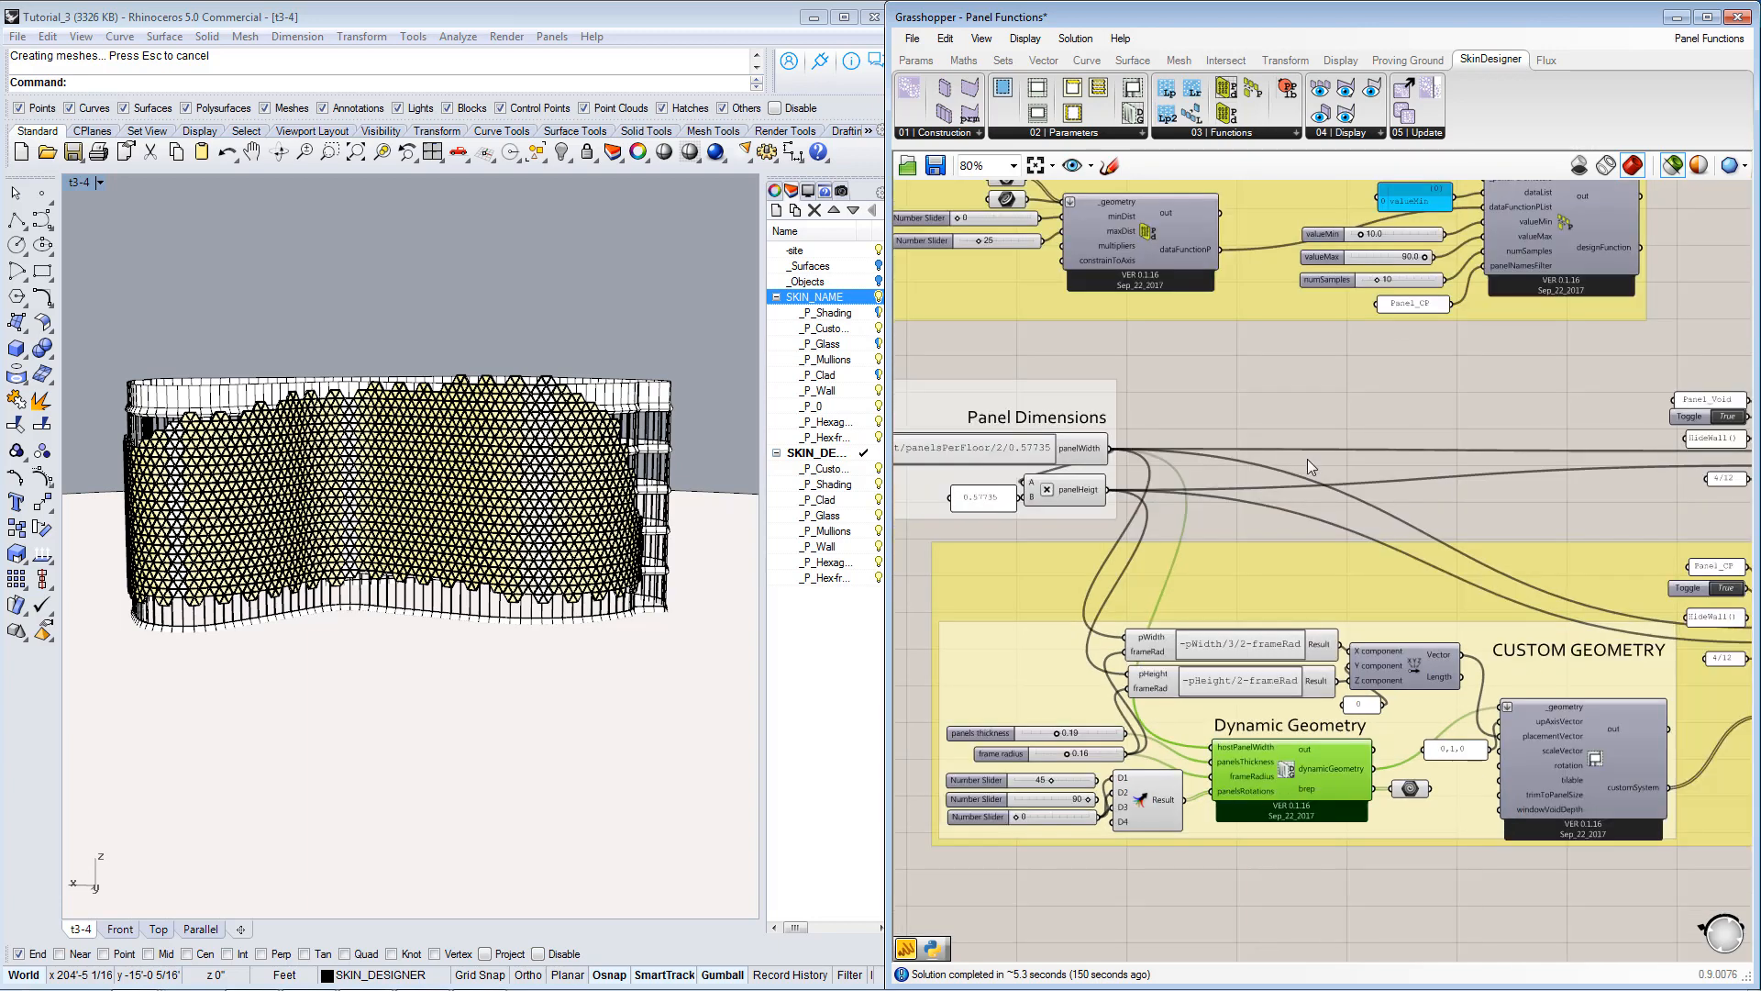
Select the PanelData_Proximity component in the Panel Function group and read its description.
right_drag(1330, 394, 1326, 633)
right_drag(1312, 465, 1314, 497)
click(1148, 509)
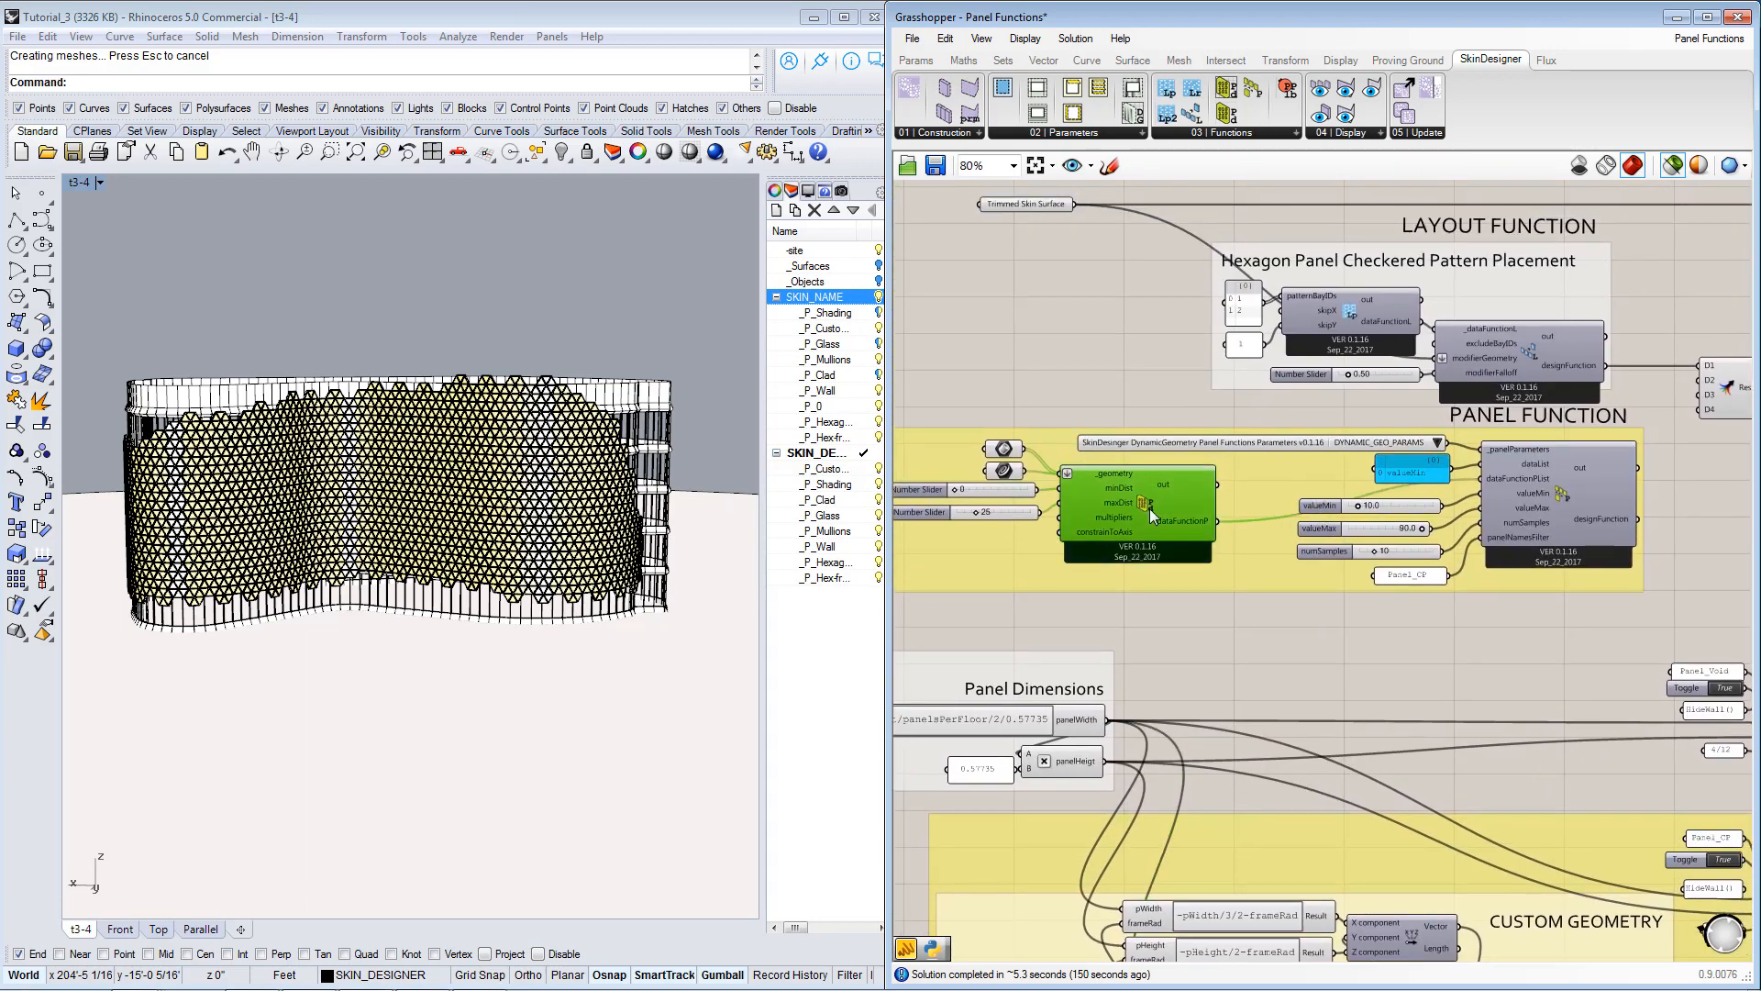
right_drag(1110, 505, 1200, 500)
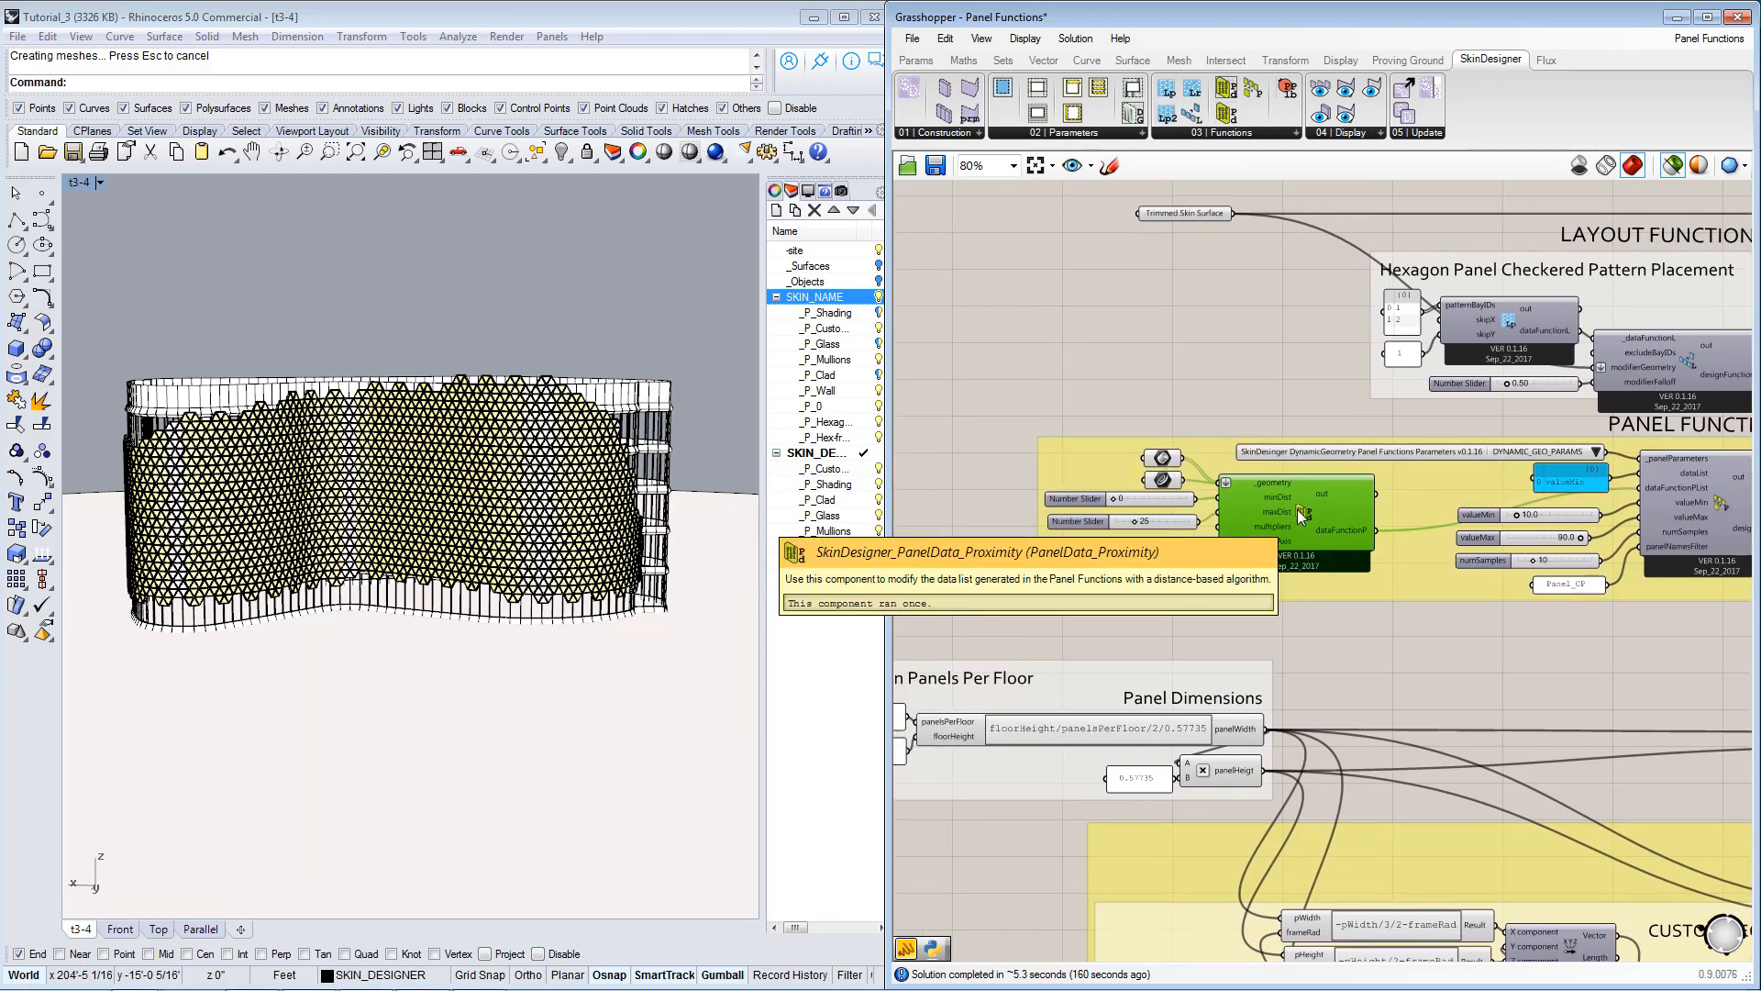
Select the Brep and Curve parameters feeding the proximity component and examine the Brep attractors around the facade in Rhino.
click(1169, 457)
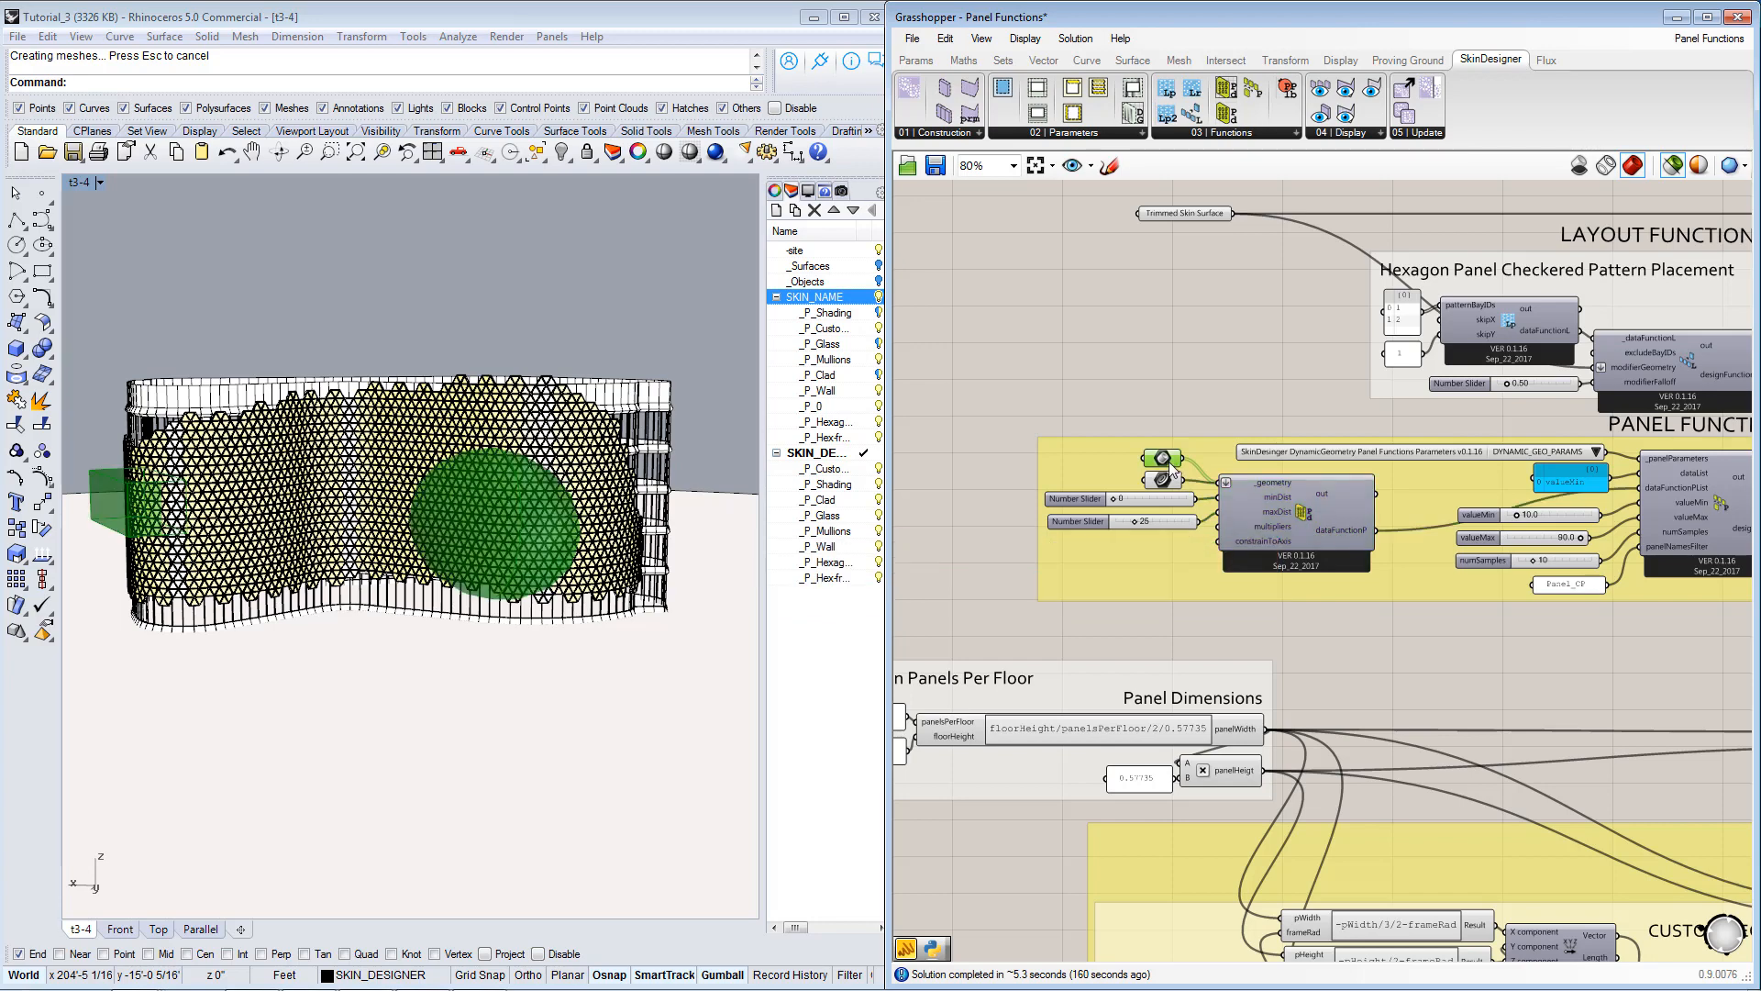
click(1169, 481)
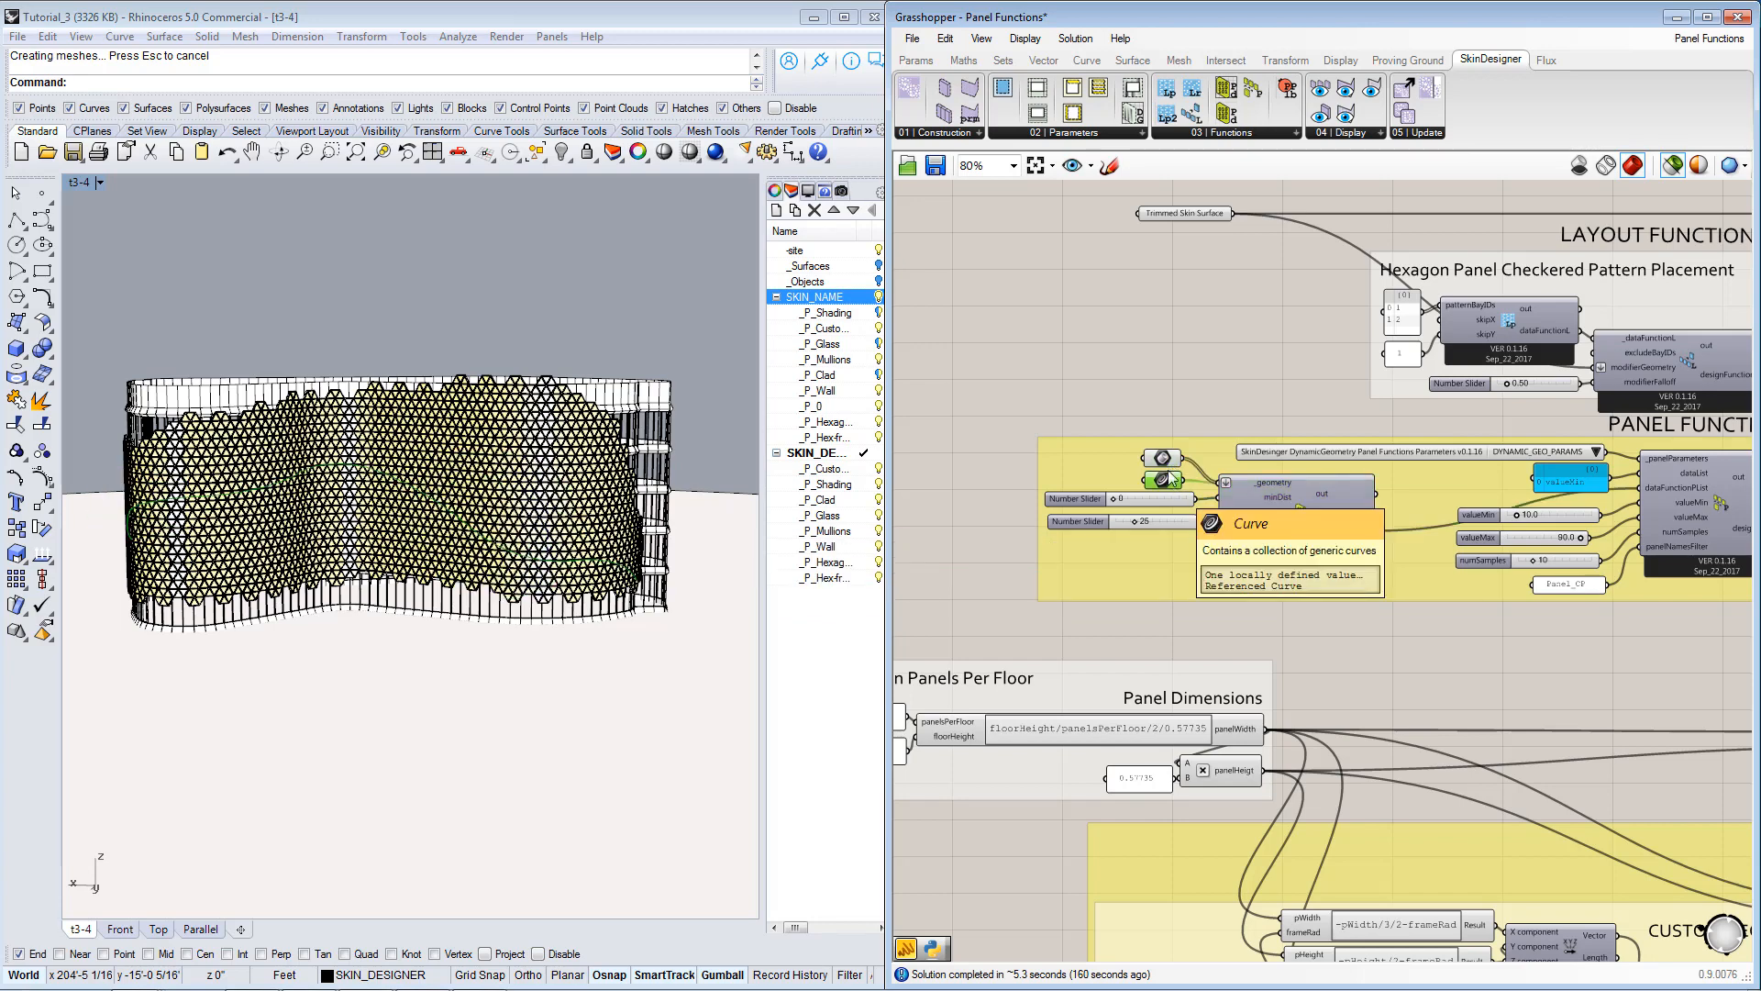
click(1170, 459)
right_drag(323, 475, 621, 474)
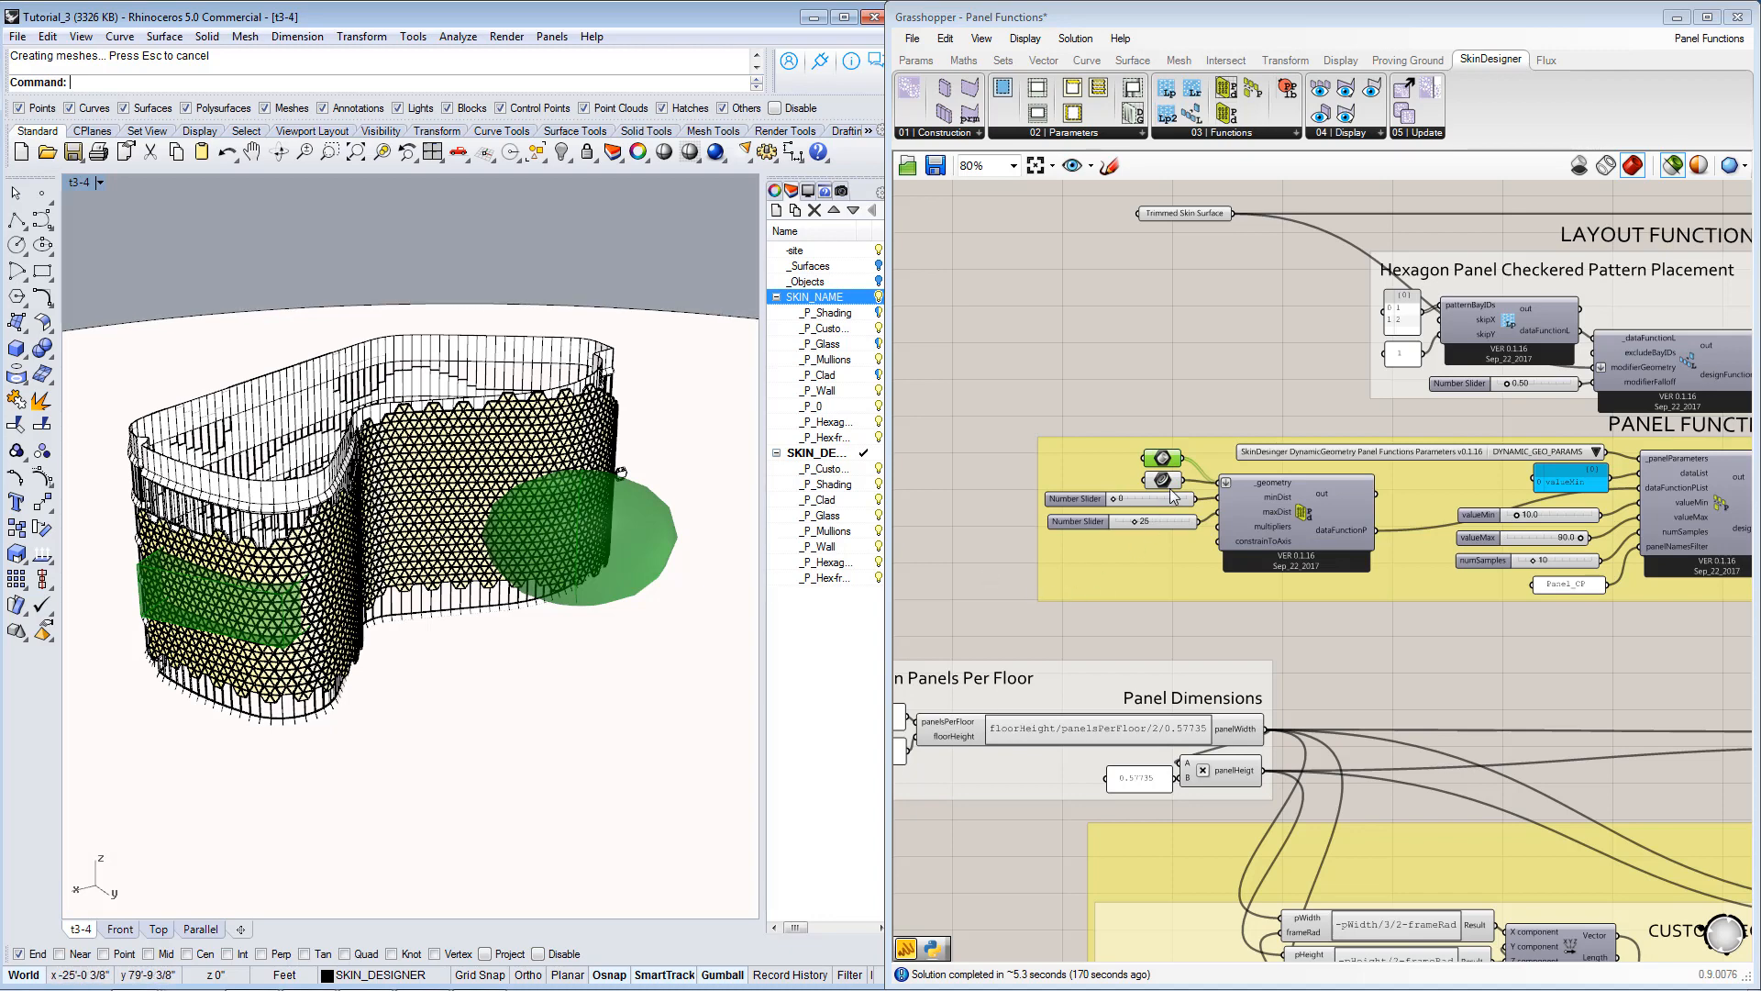
right_drag(576, 511, 692, 500)
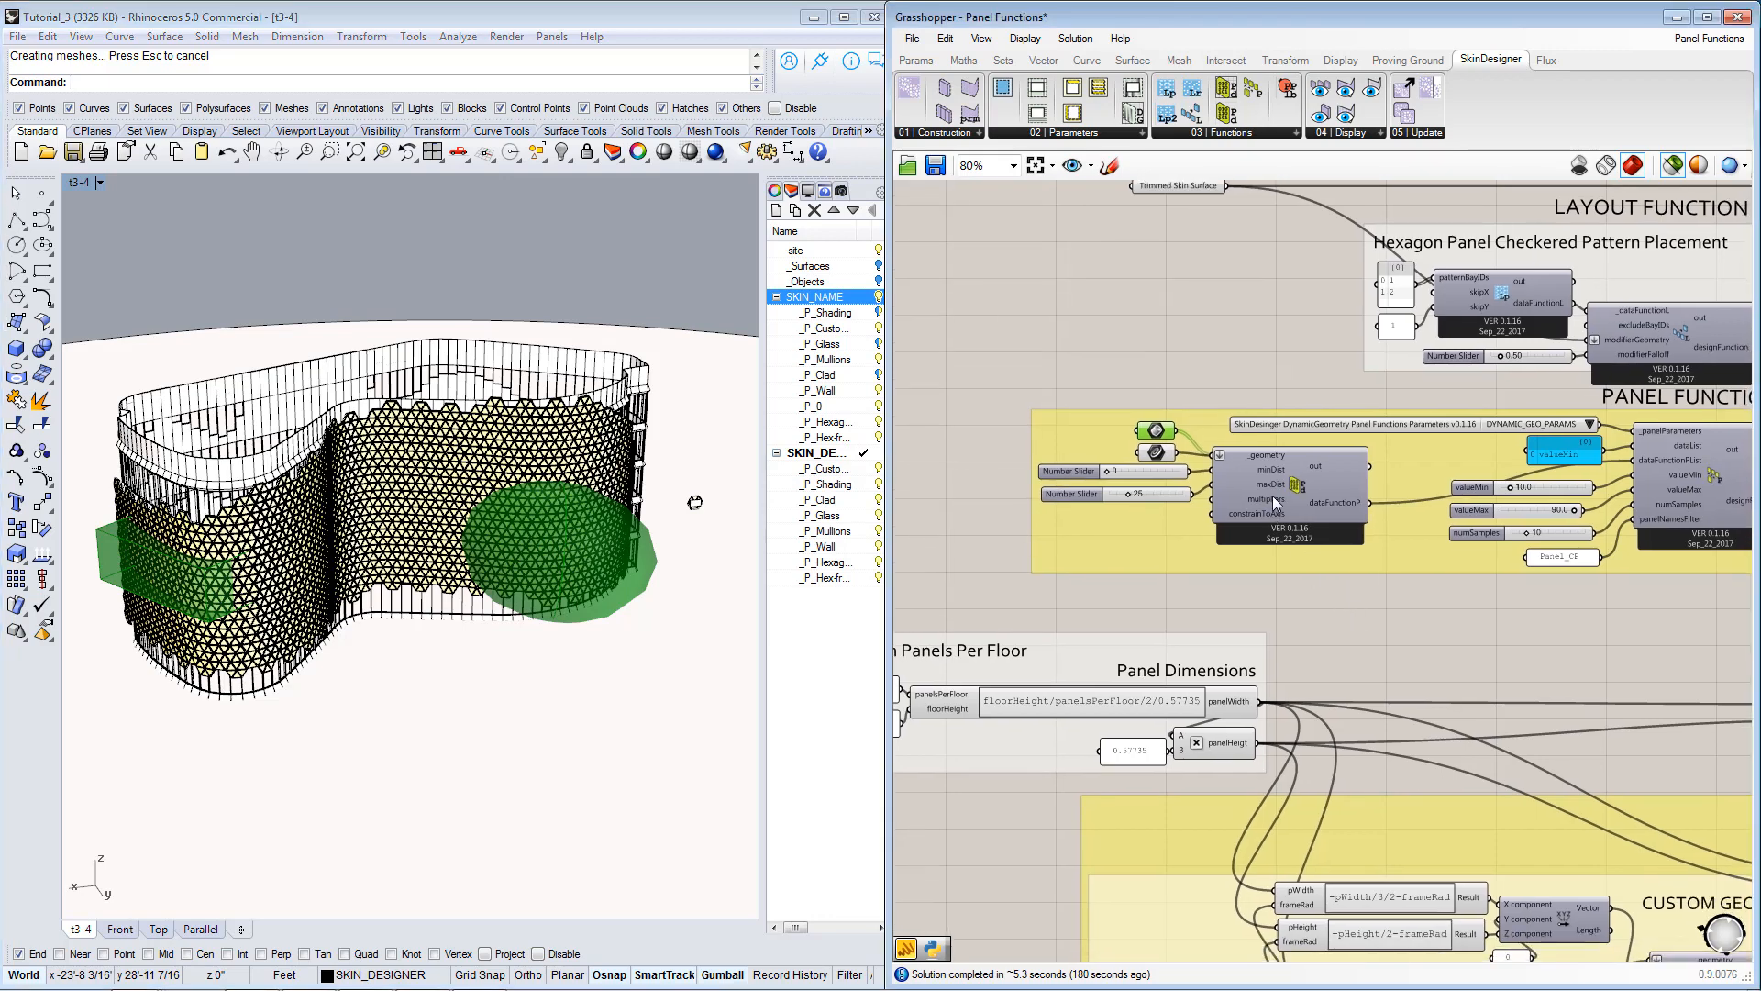
Select the Curve parameter feeding the proximity component and examine the curve's path along the panelled facade in Rhino.
scroll(1273, 495, up, 1)
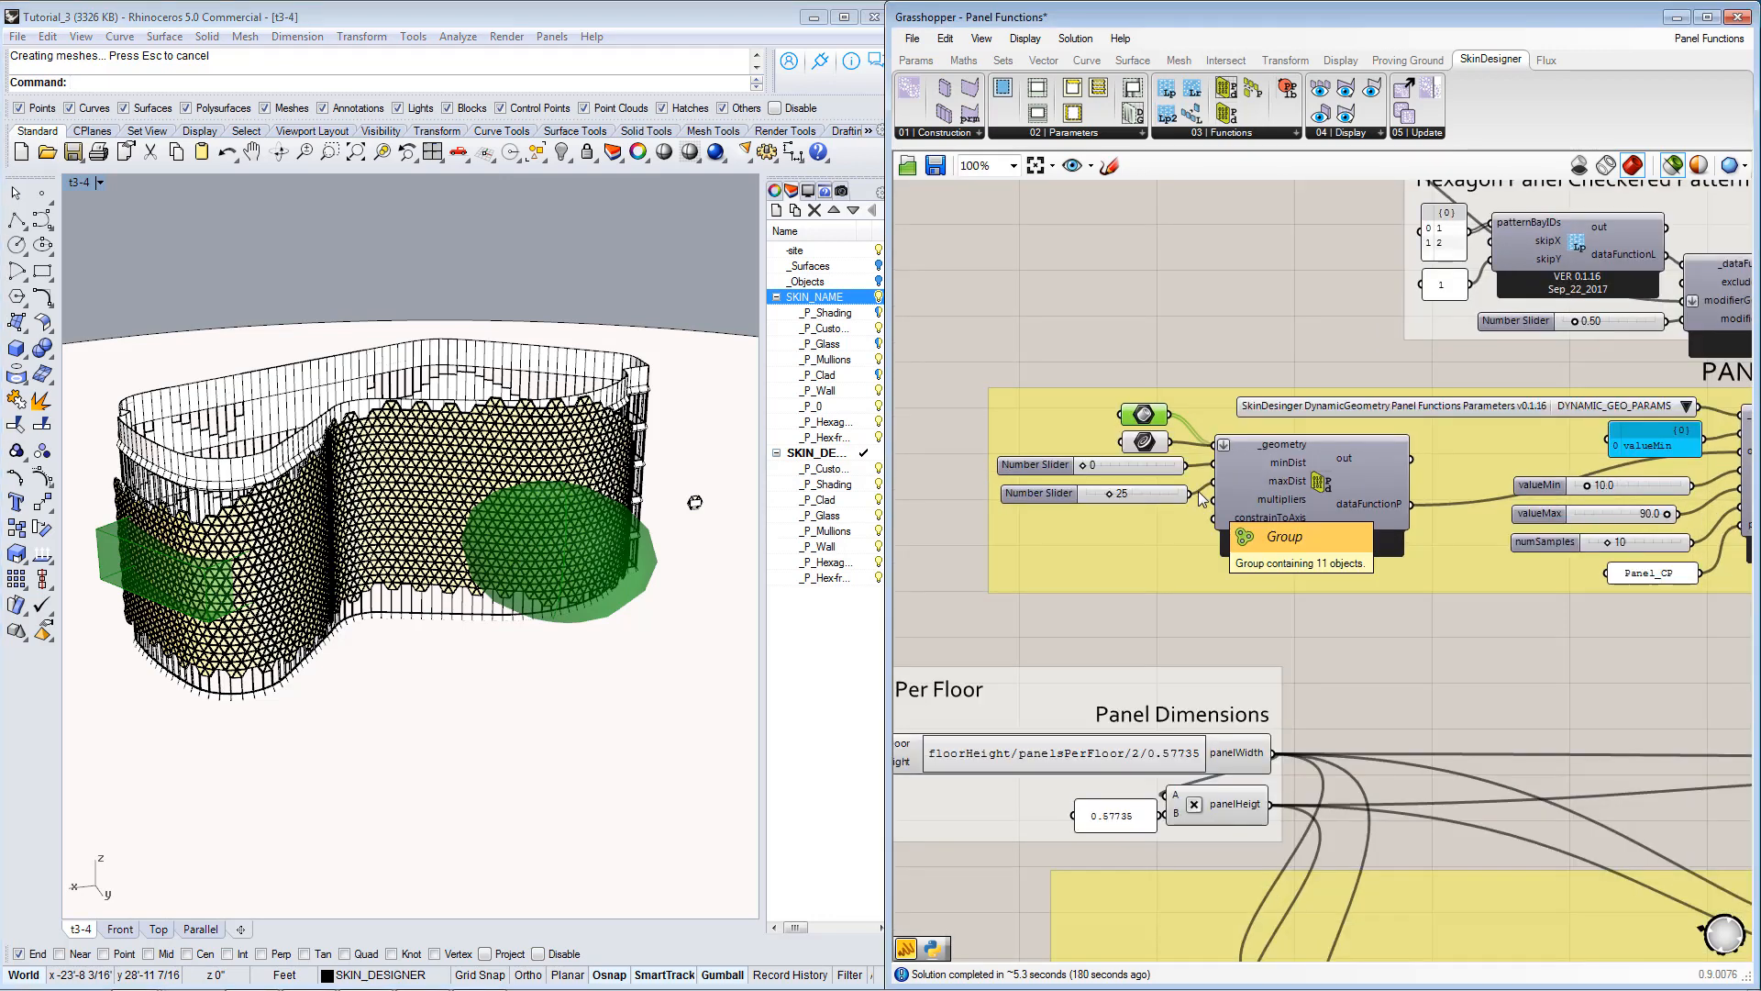
click(1145, 447)
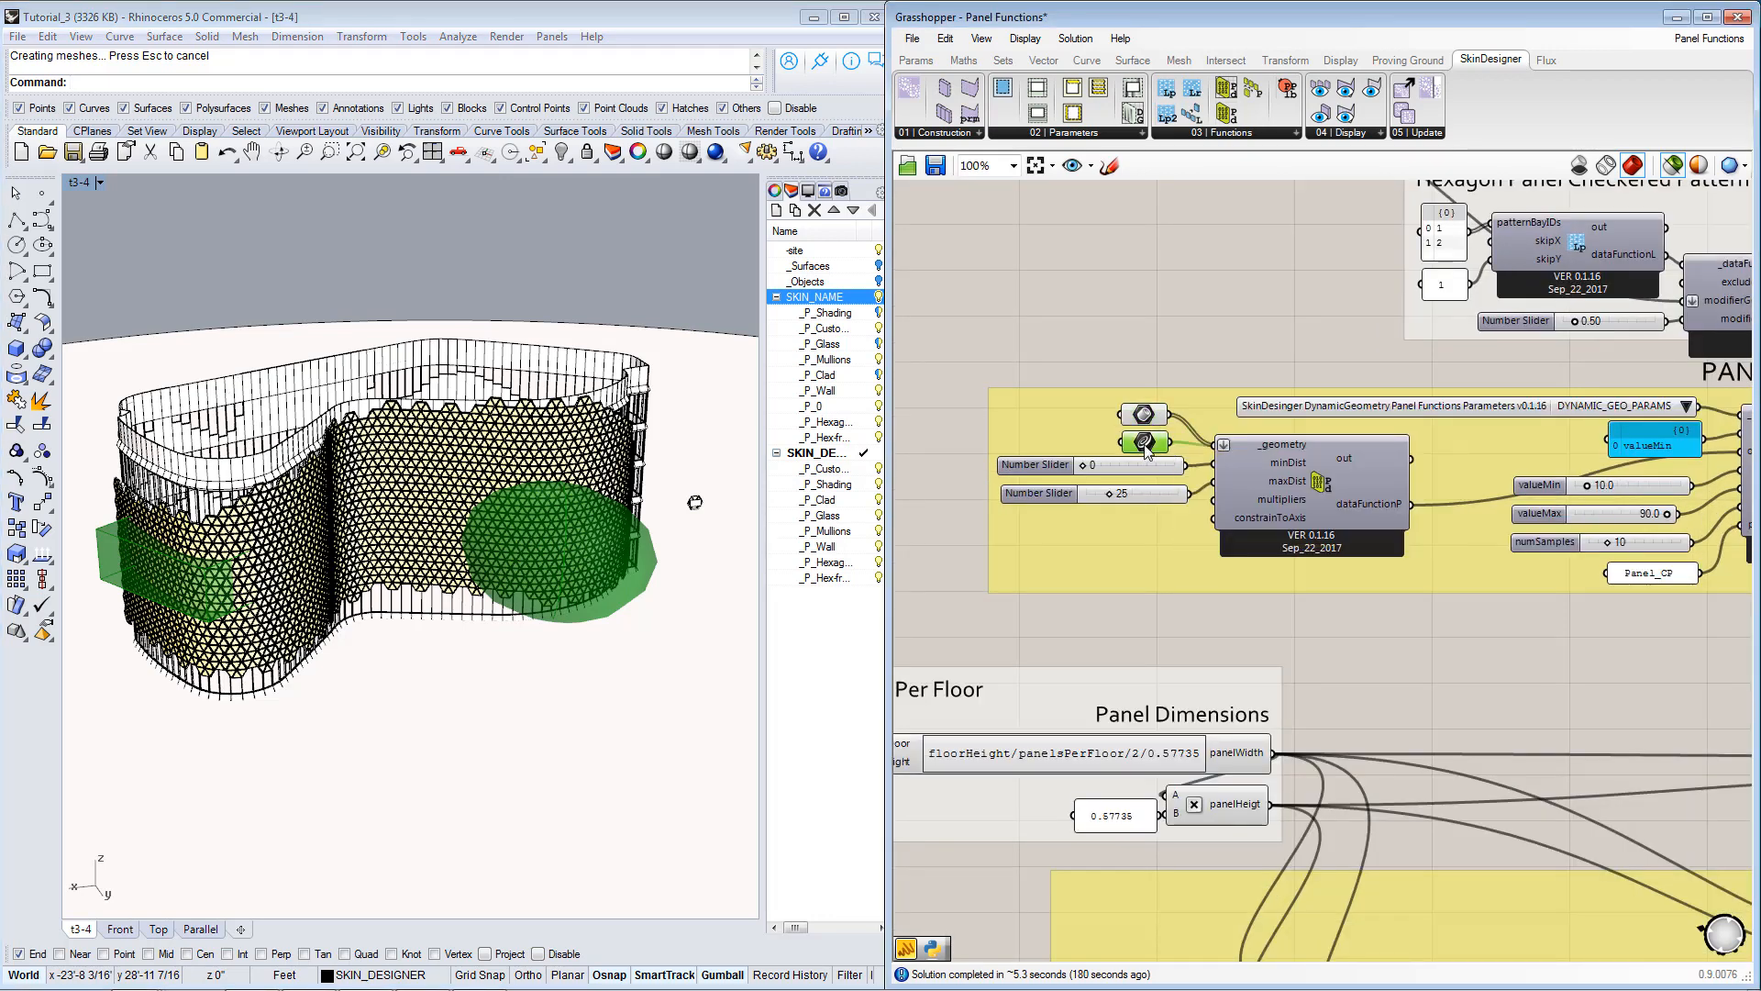
scroll(245, 535, up, 5)
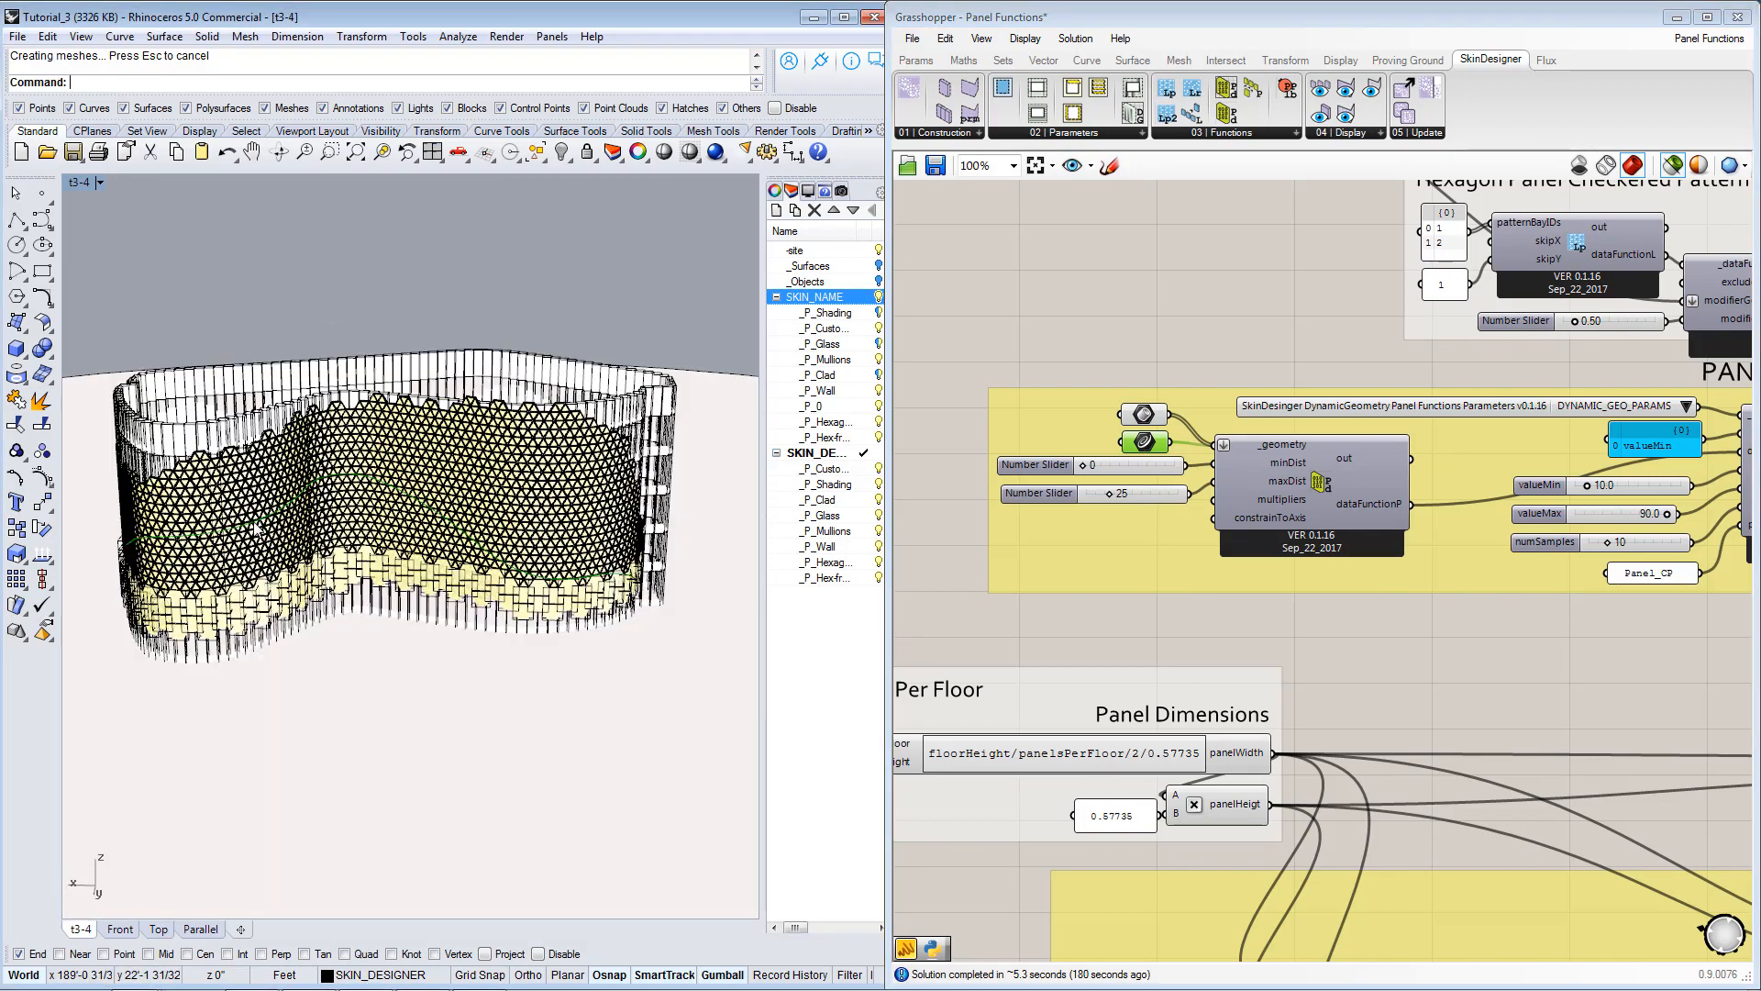
scroll(241, 535, up, 5)
right_drag(242, 535, 400, 532)
scroll(401, 531, down, 3)
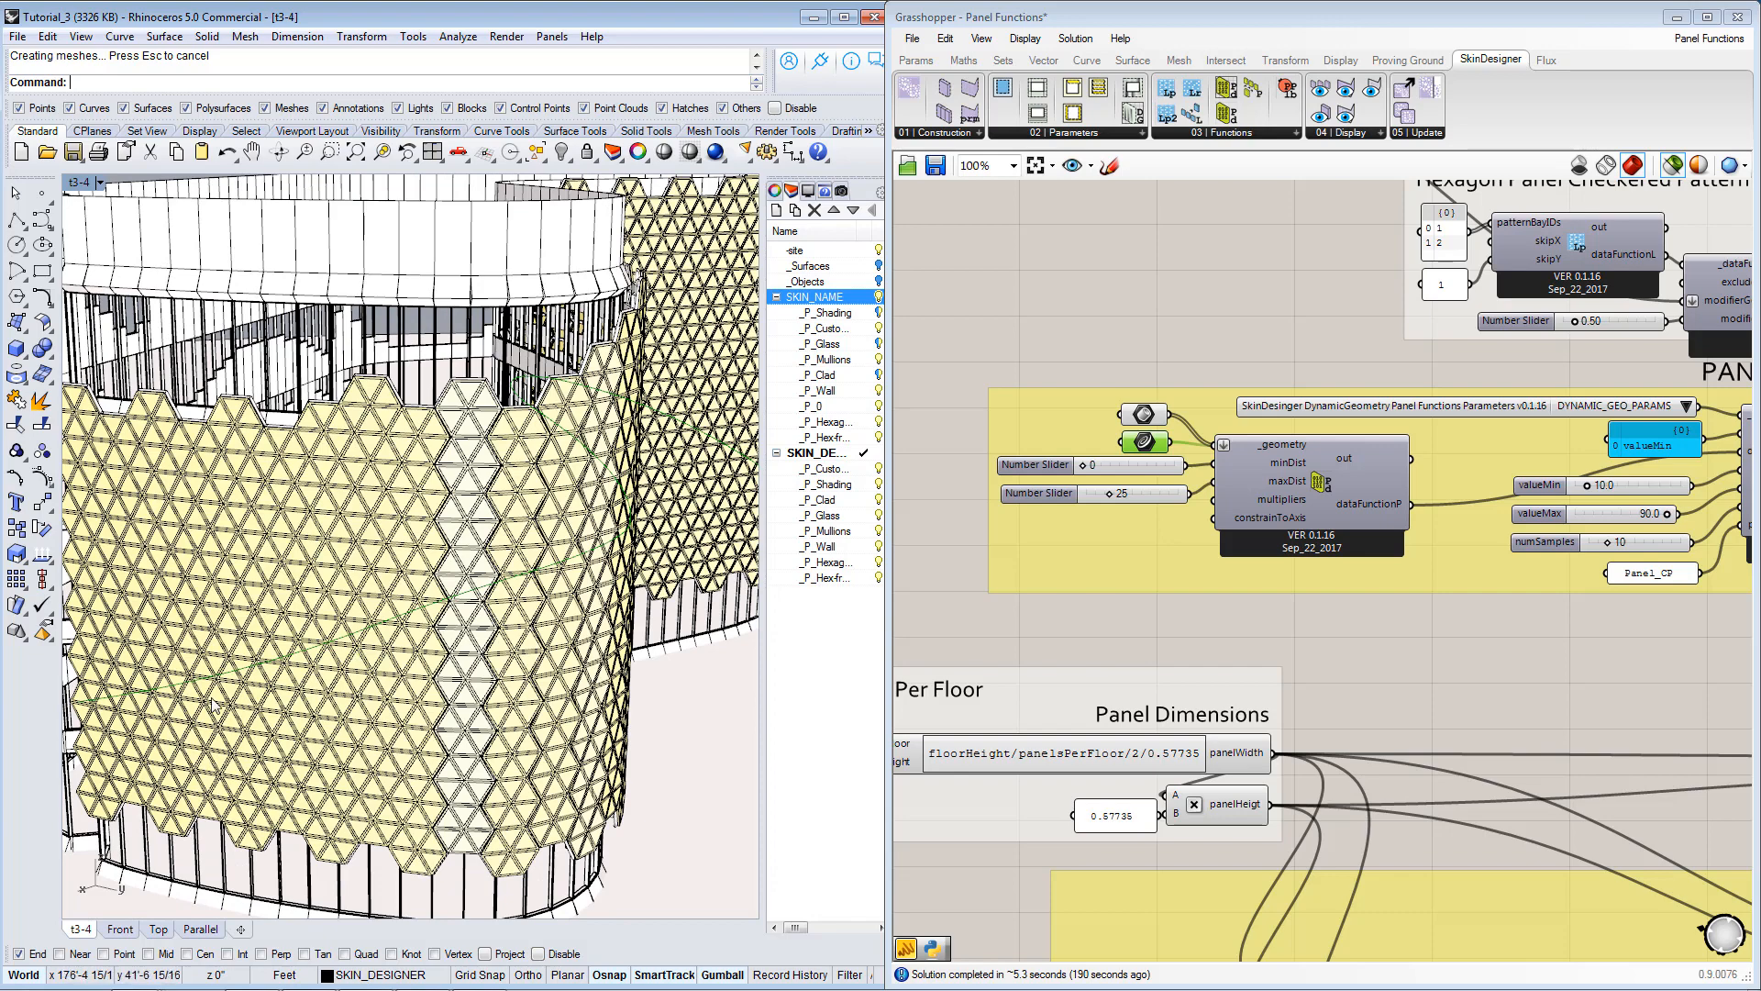
scroll(220, 702, down, 4)
right_drag(237, 683, 702, 526)
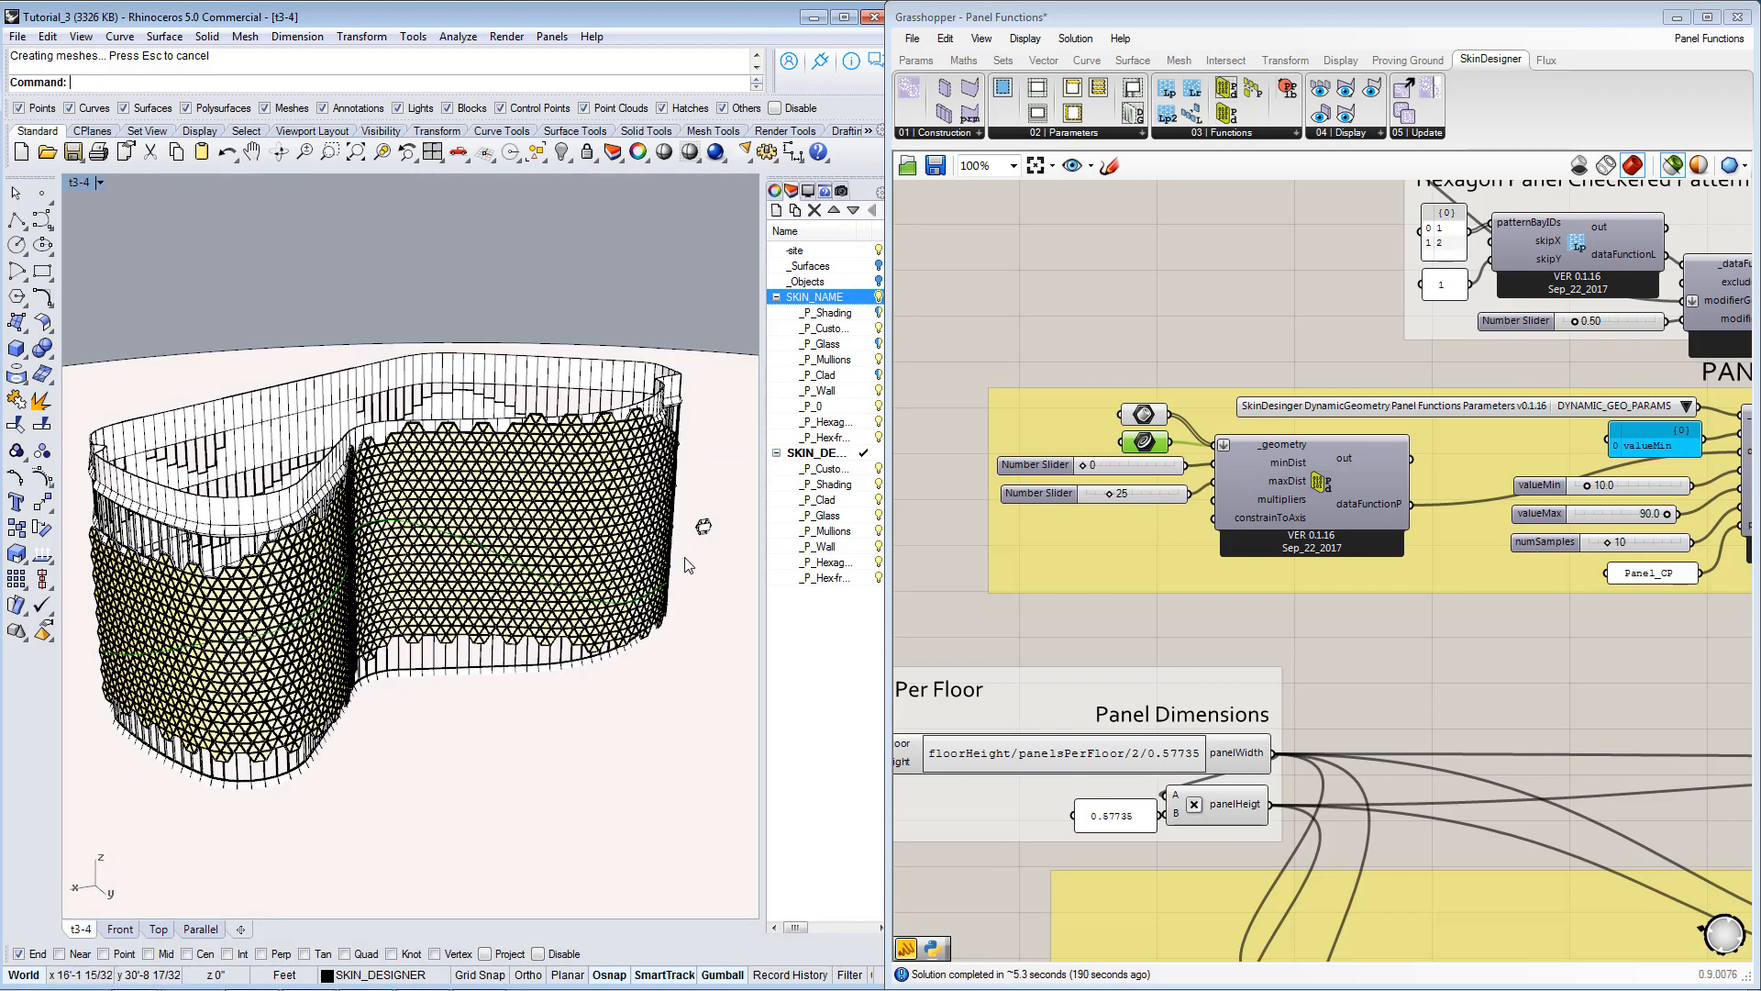
right_drag(239, 652, 133, 672)
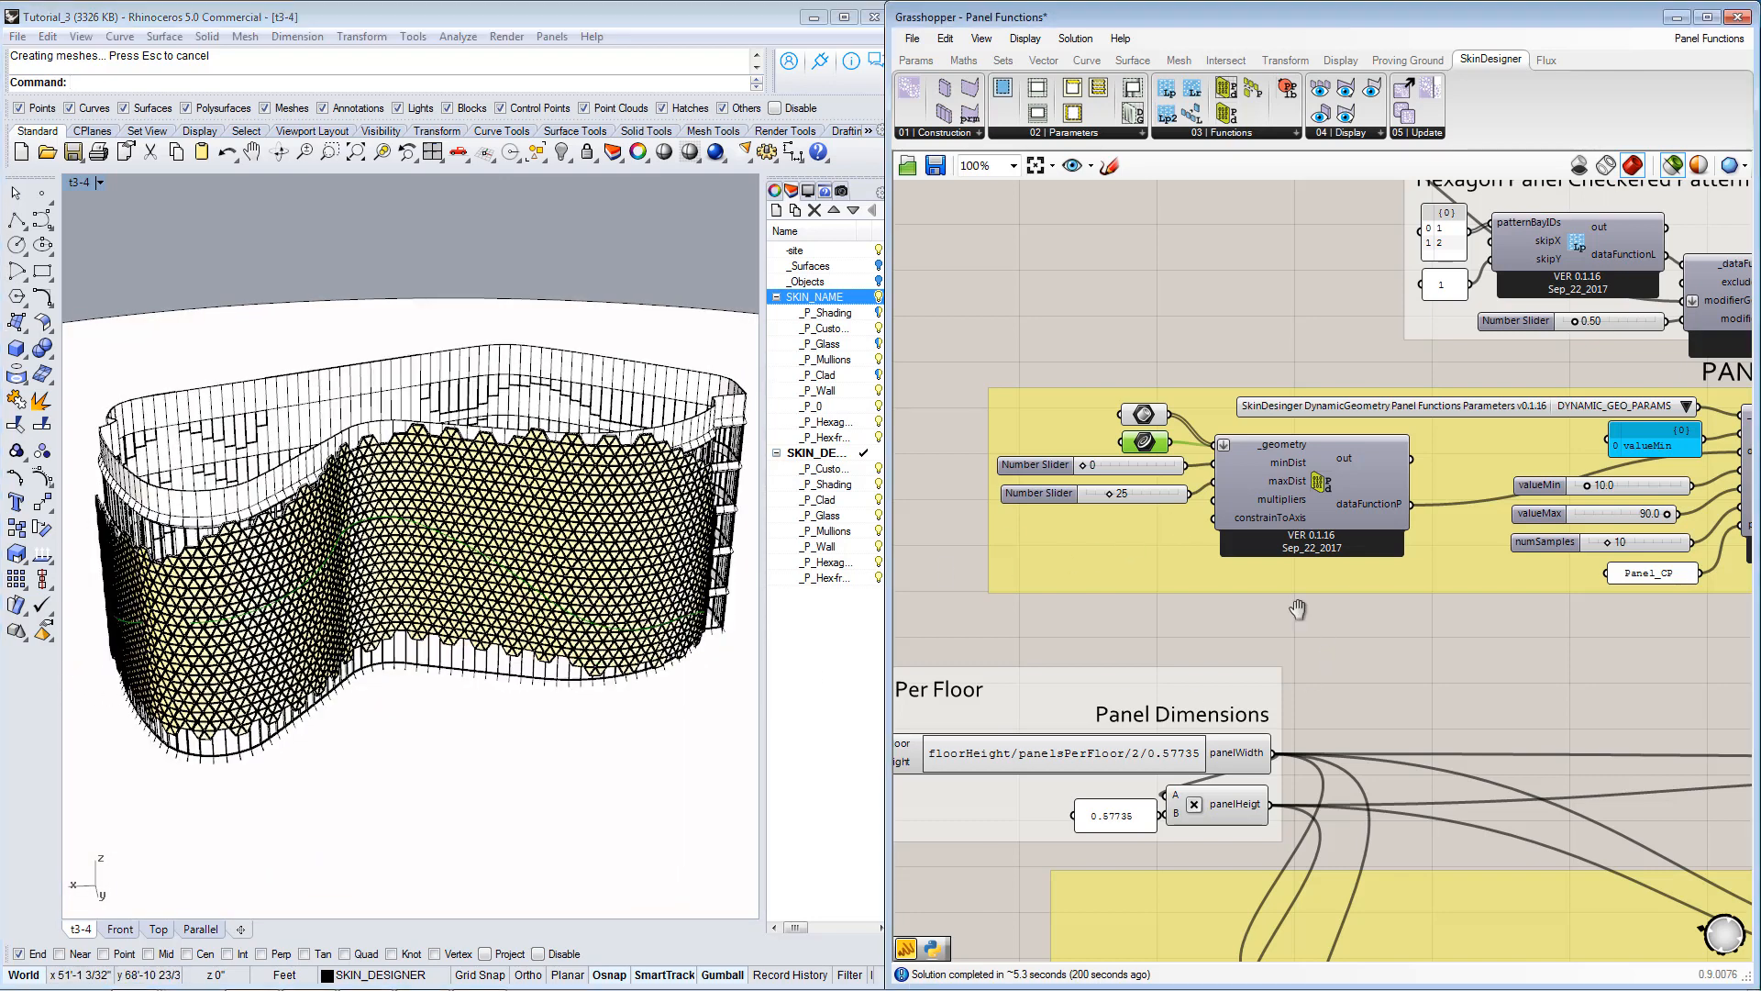
Recheck the attractor Breps, select the numSamples slider, and inspect the panel function and proximity component inputs.
scroll(1133, 547, down, 3)
click(1093, 434)
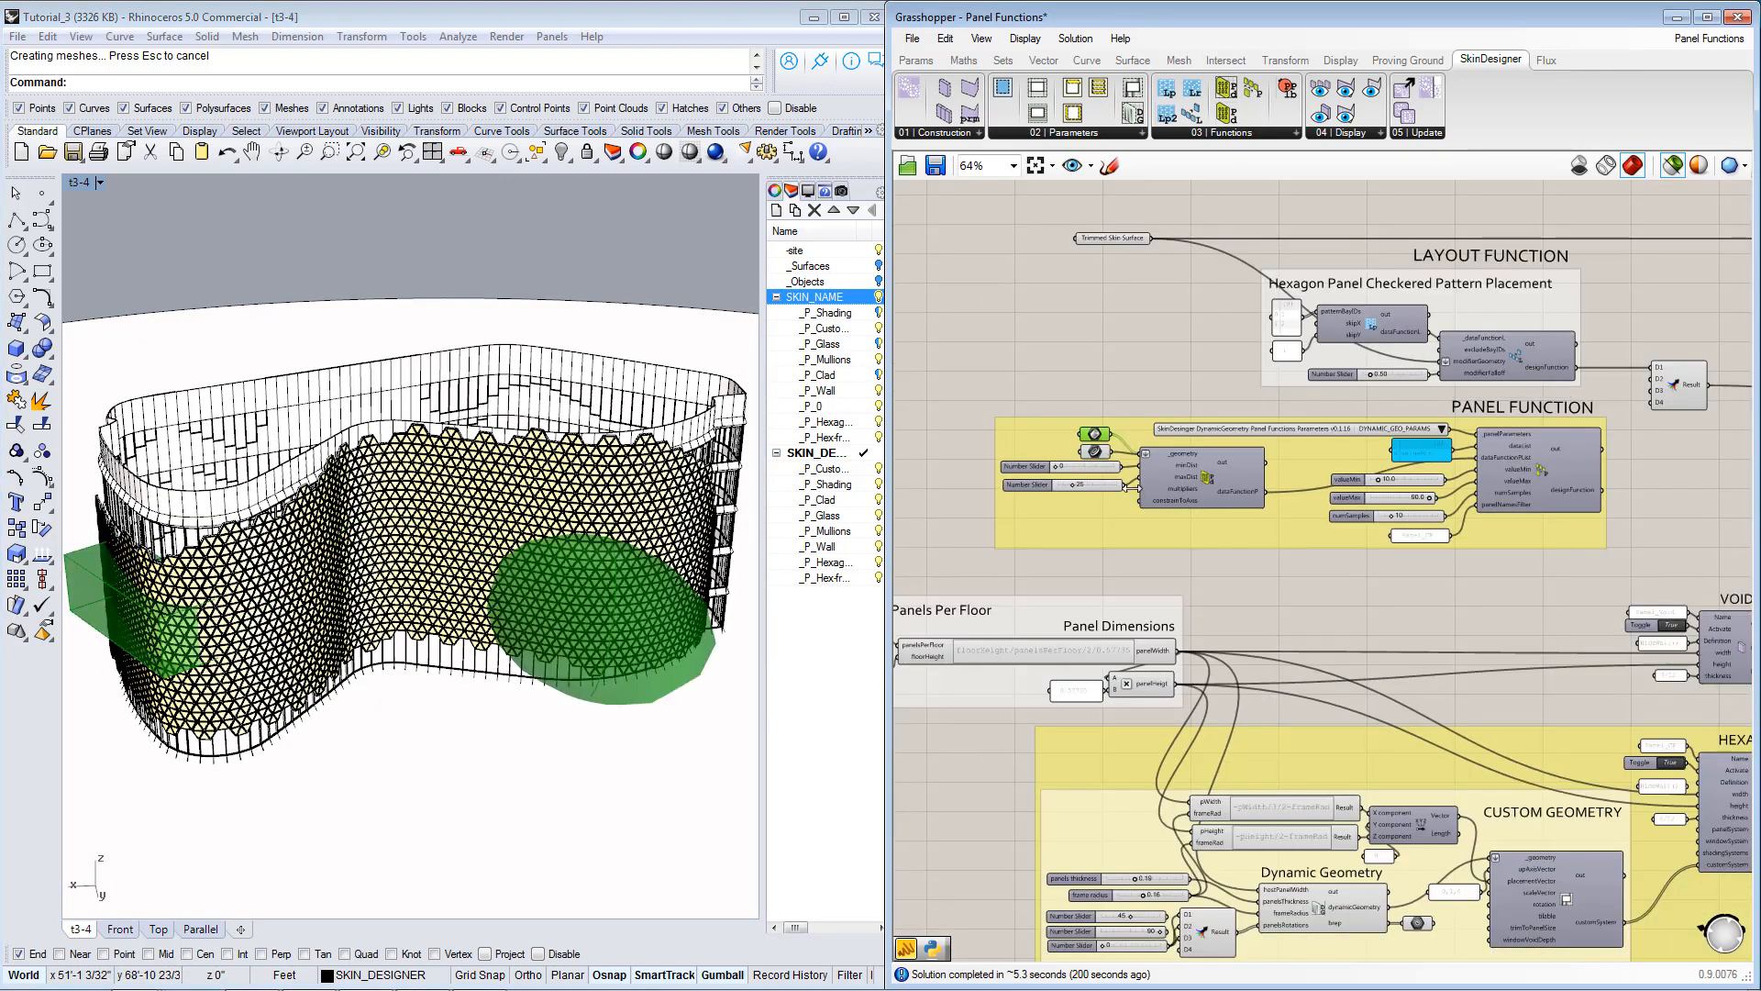
scroll(1398, 580, up, 3)
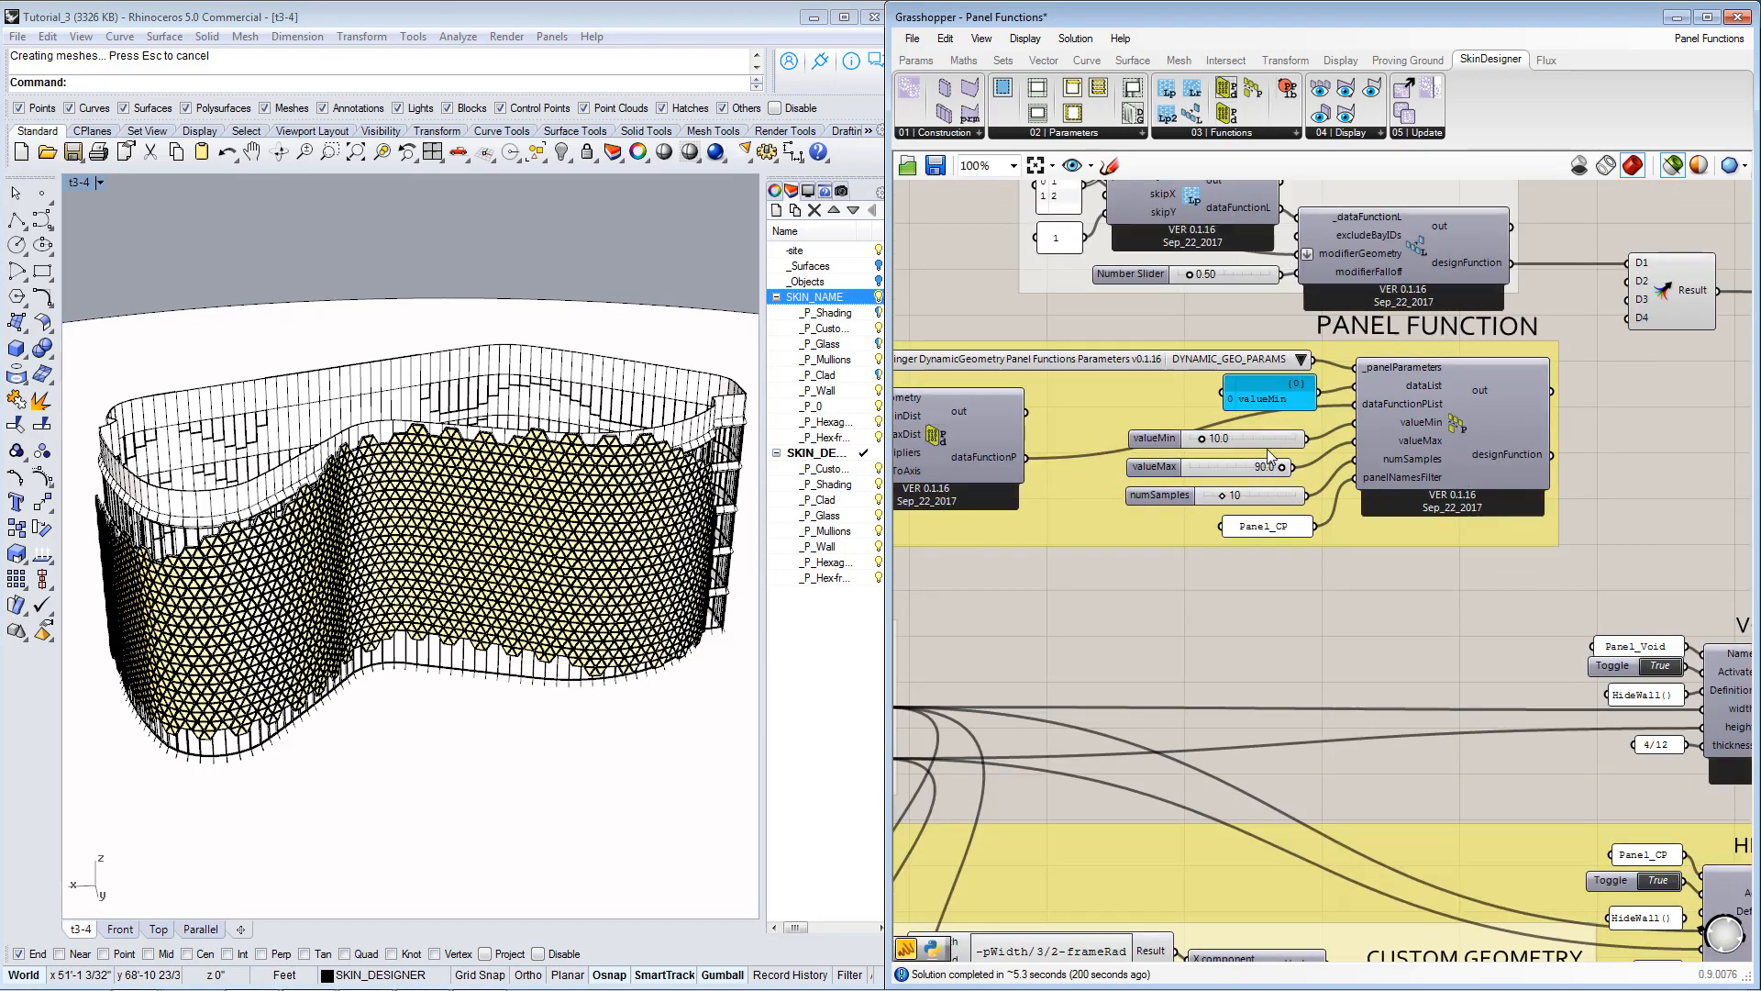
click(1262, 499)
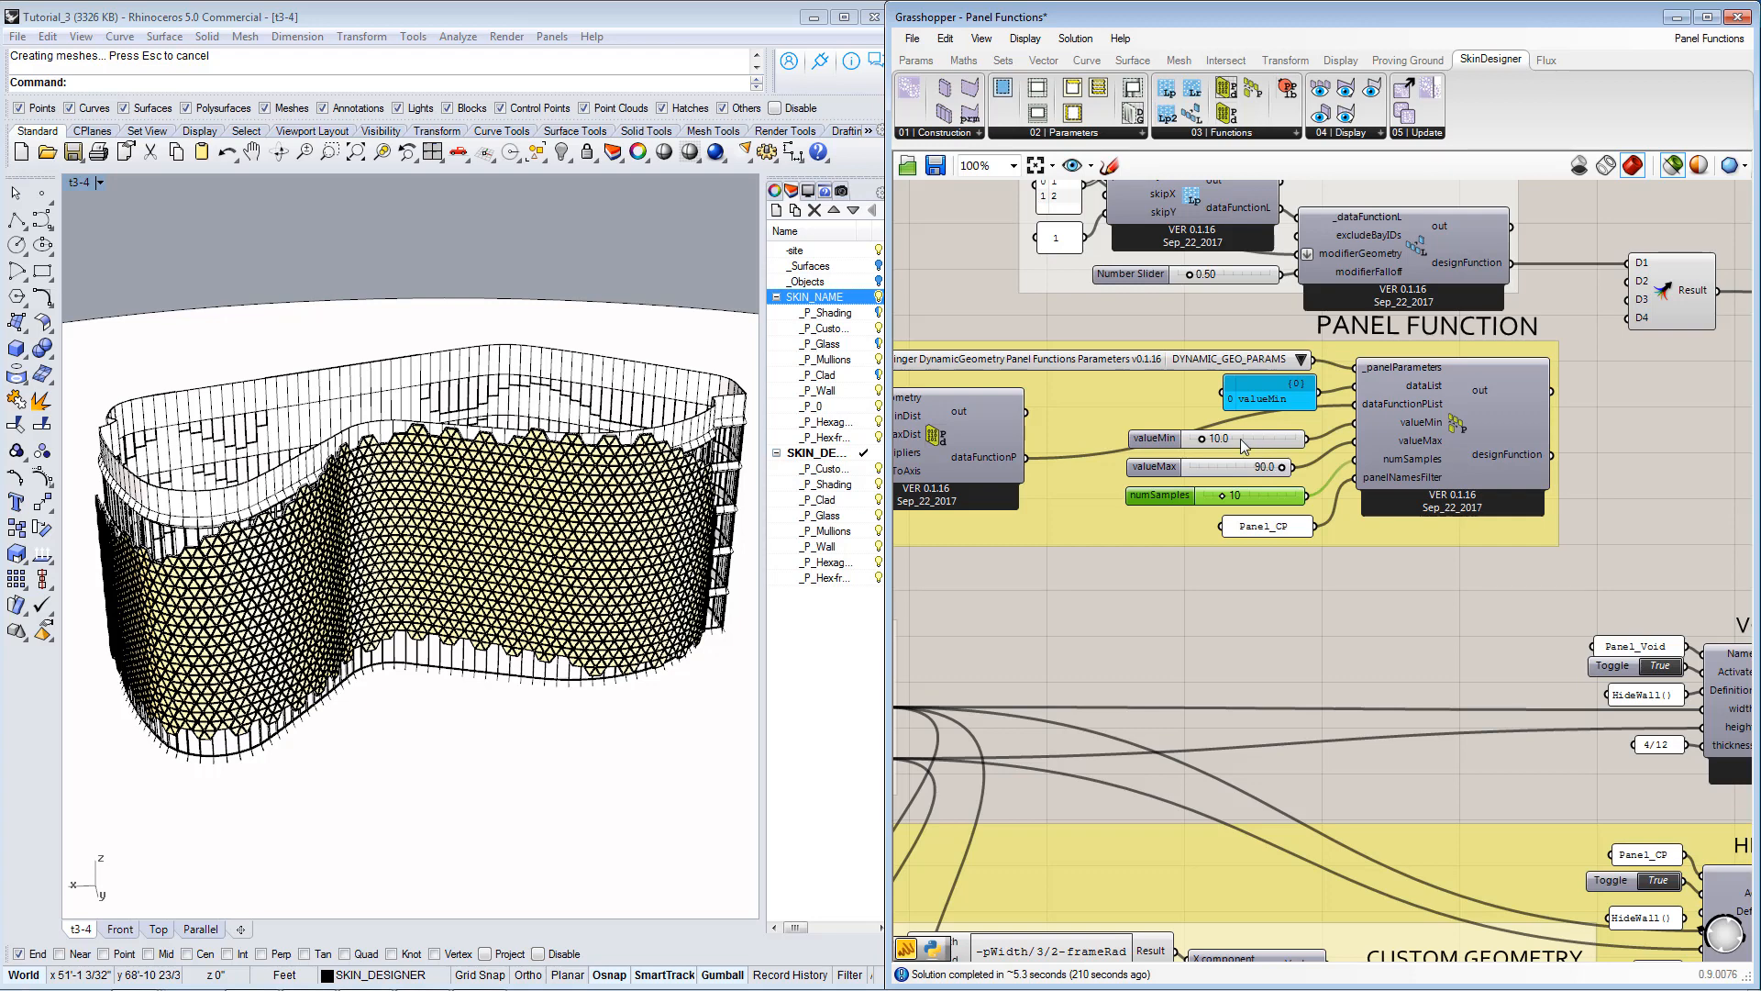
right_drag(1479, 557, 1247, 557)
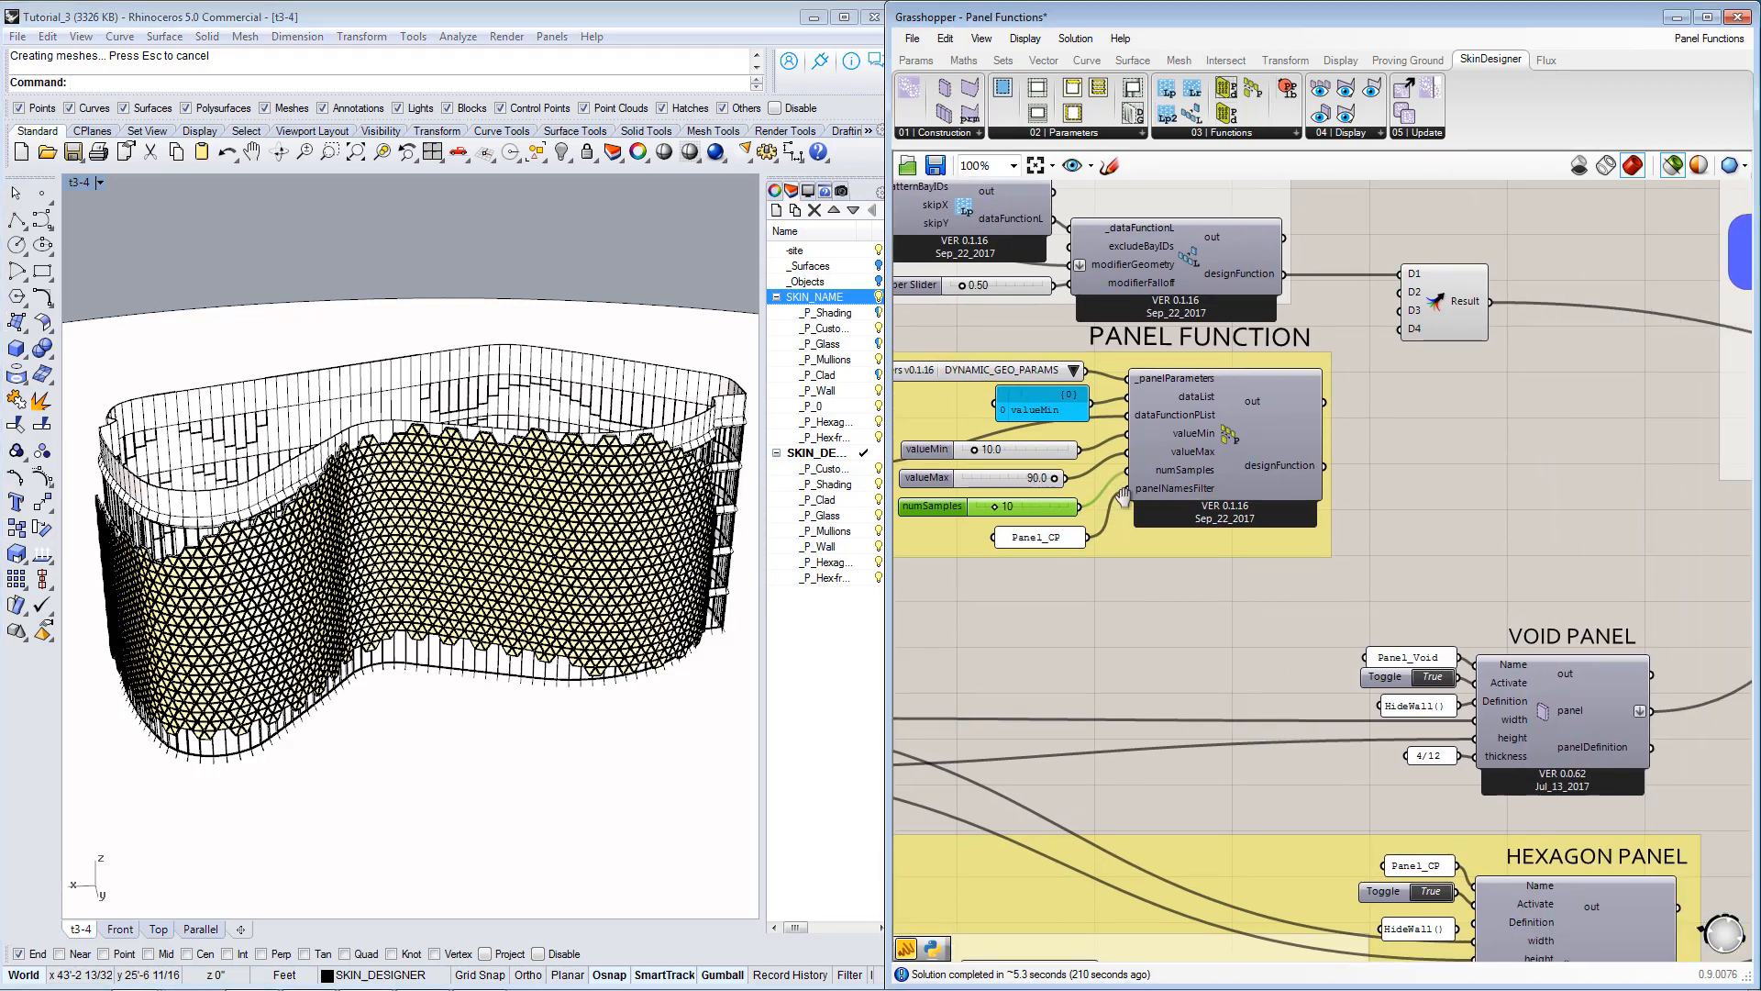
right_drag(940, 515, 1378, 530)
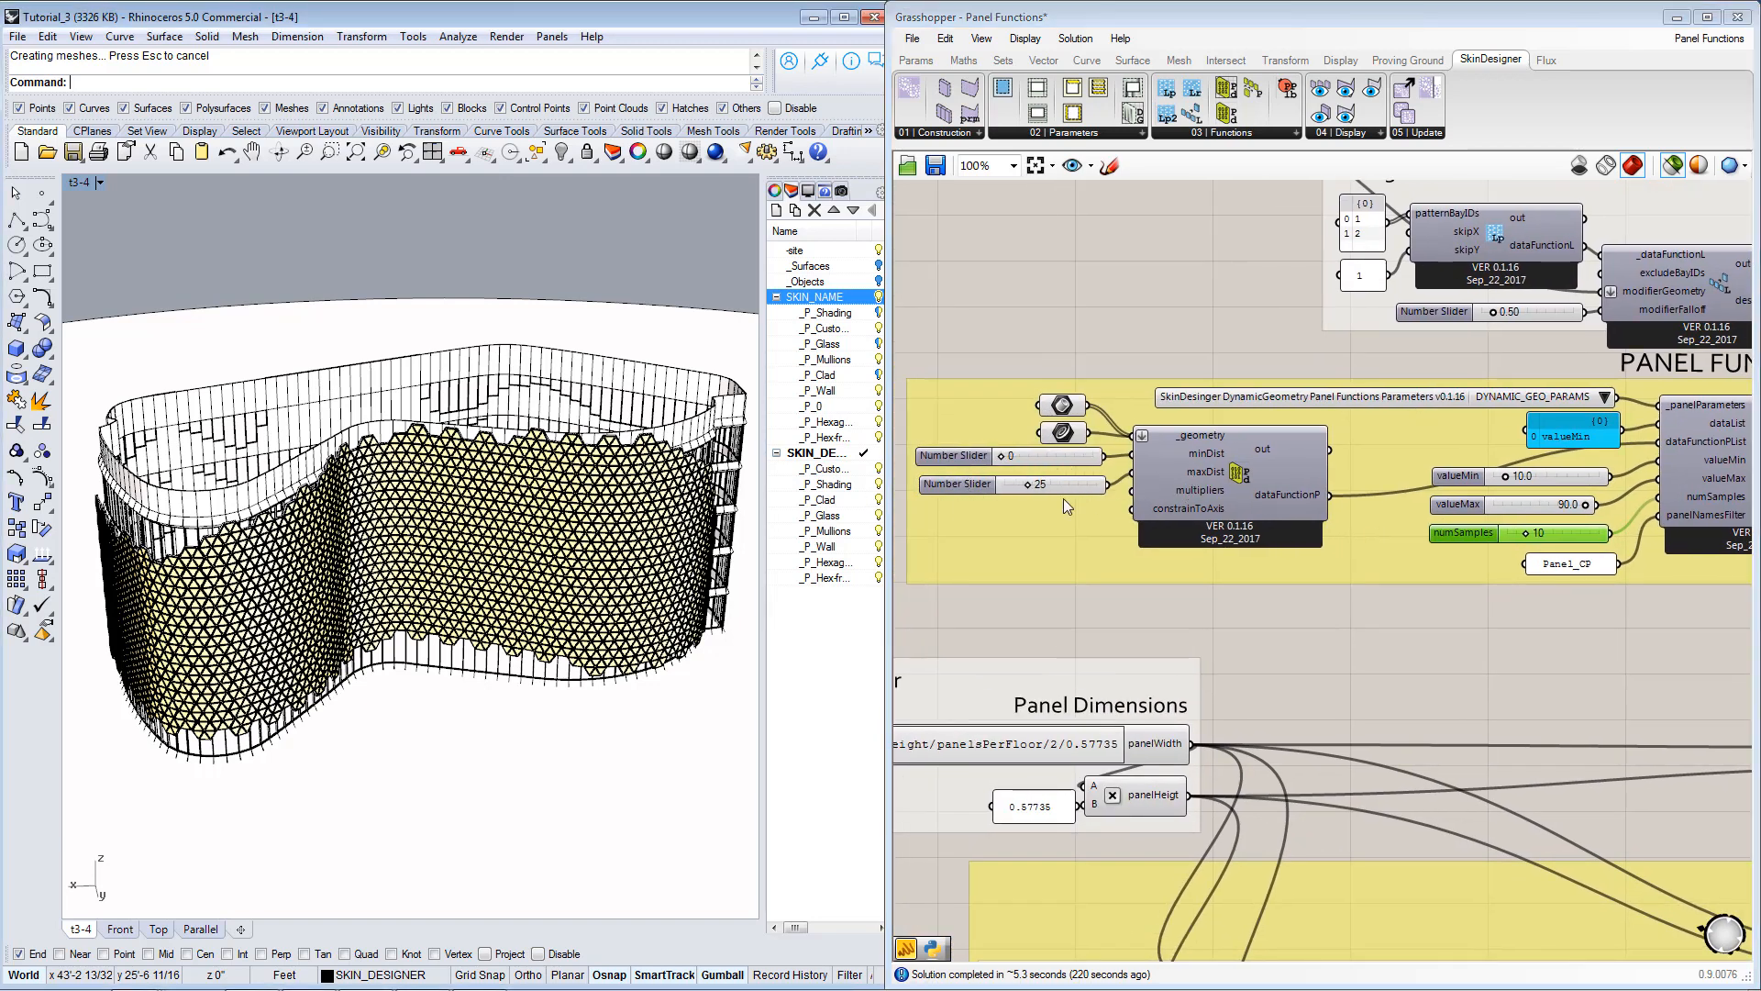
Connect the panel function component's designFunction output to the D3 input of the merge component.
right_drag(1461, 544, 1112, 550)
right_drag(1342, 555, 1264, 629)
scroll(1334, 591, down, 2)
drag(1121, 585, 995, 439)
scroll(1201, 581, down, 2)
scroll(1369, 568, up, 3)
scroll(993, 437, up, 2)
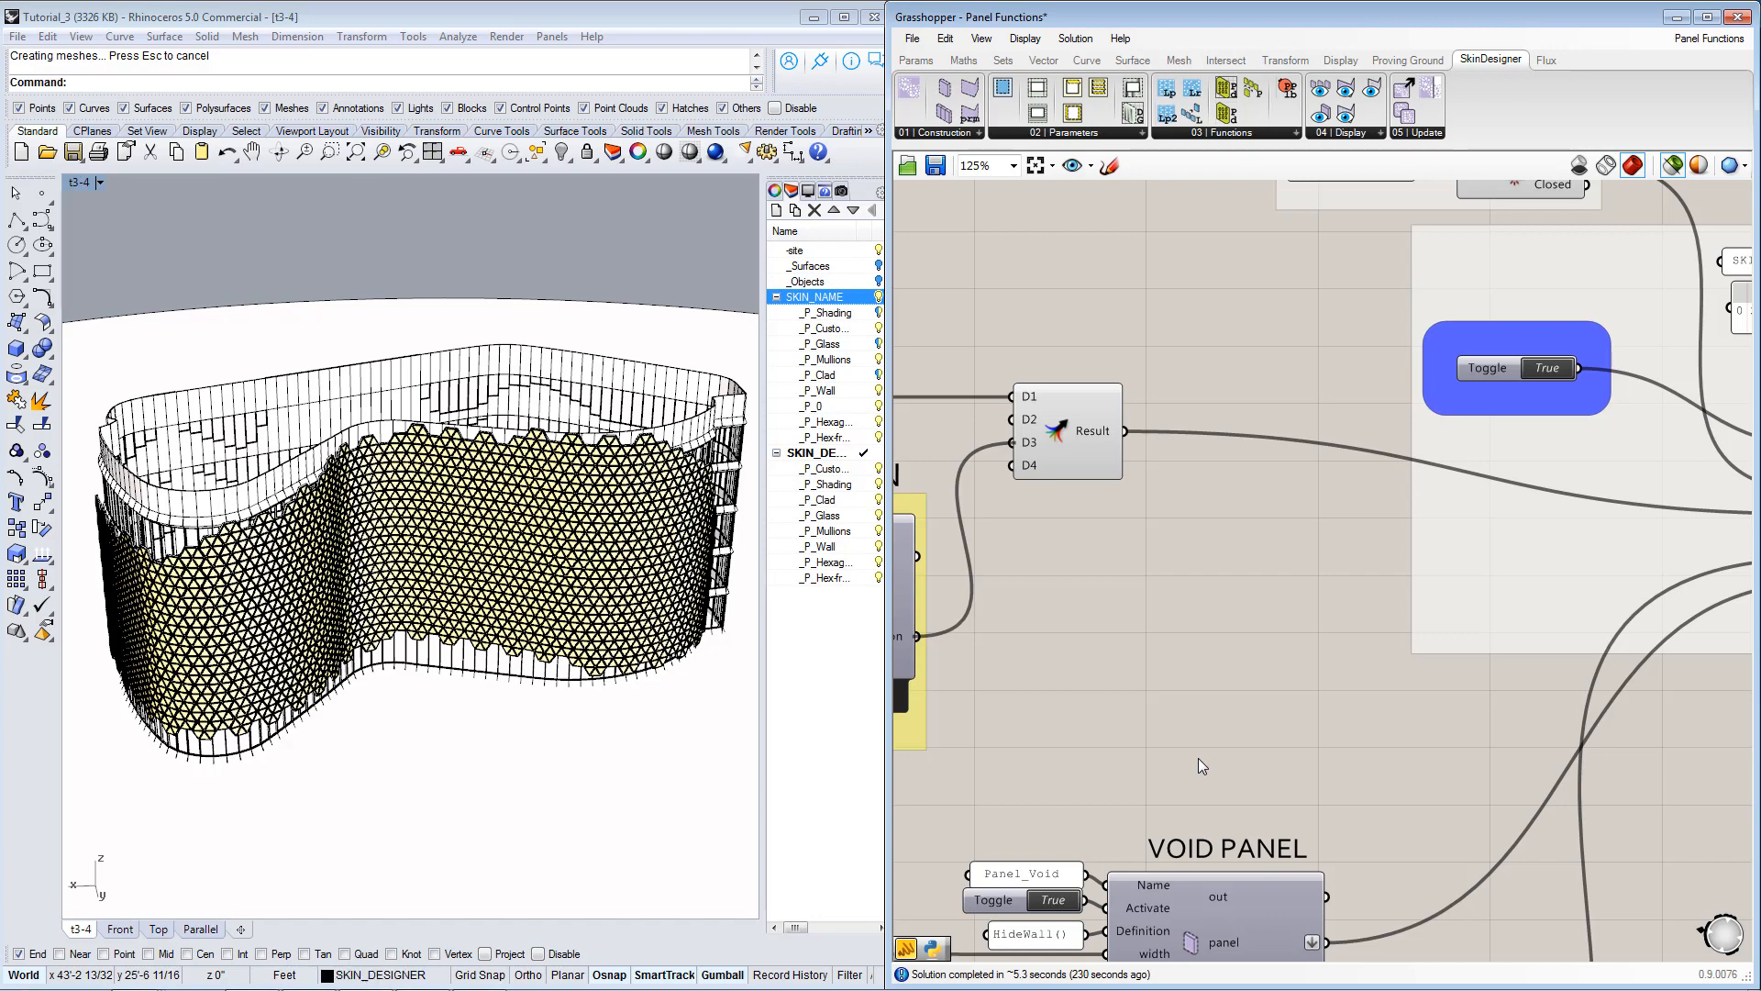
Examine the variable triangle rotations on the facade up close in Rhino, and go back to the Panel Function group's inputs.
click(519, 587)
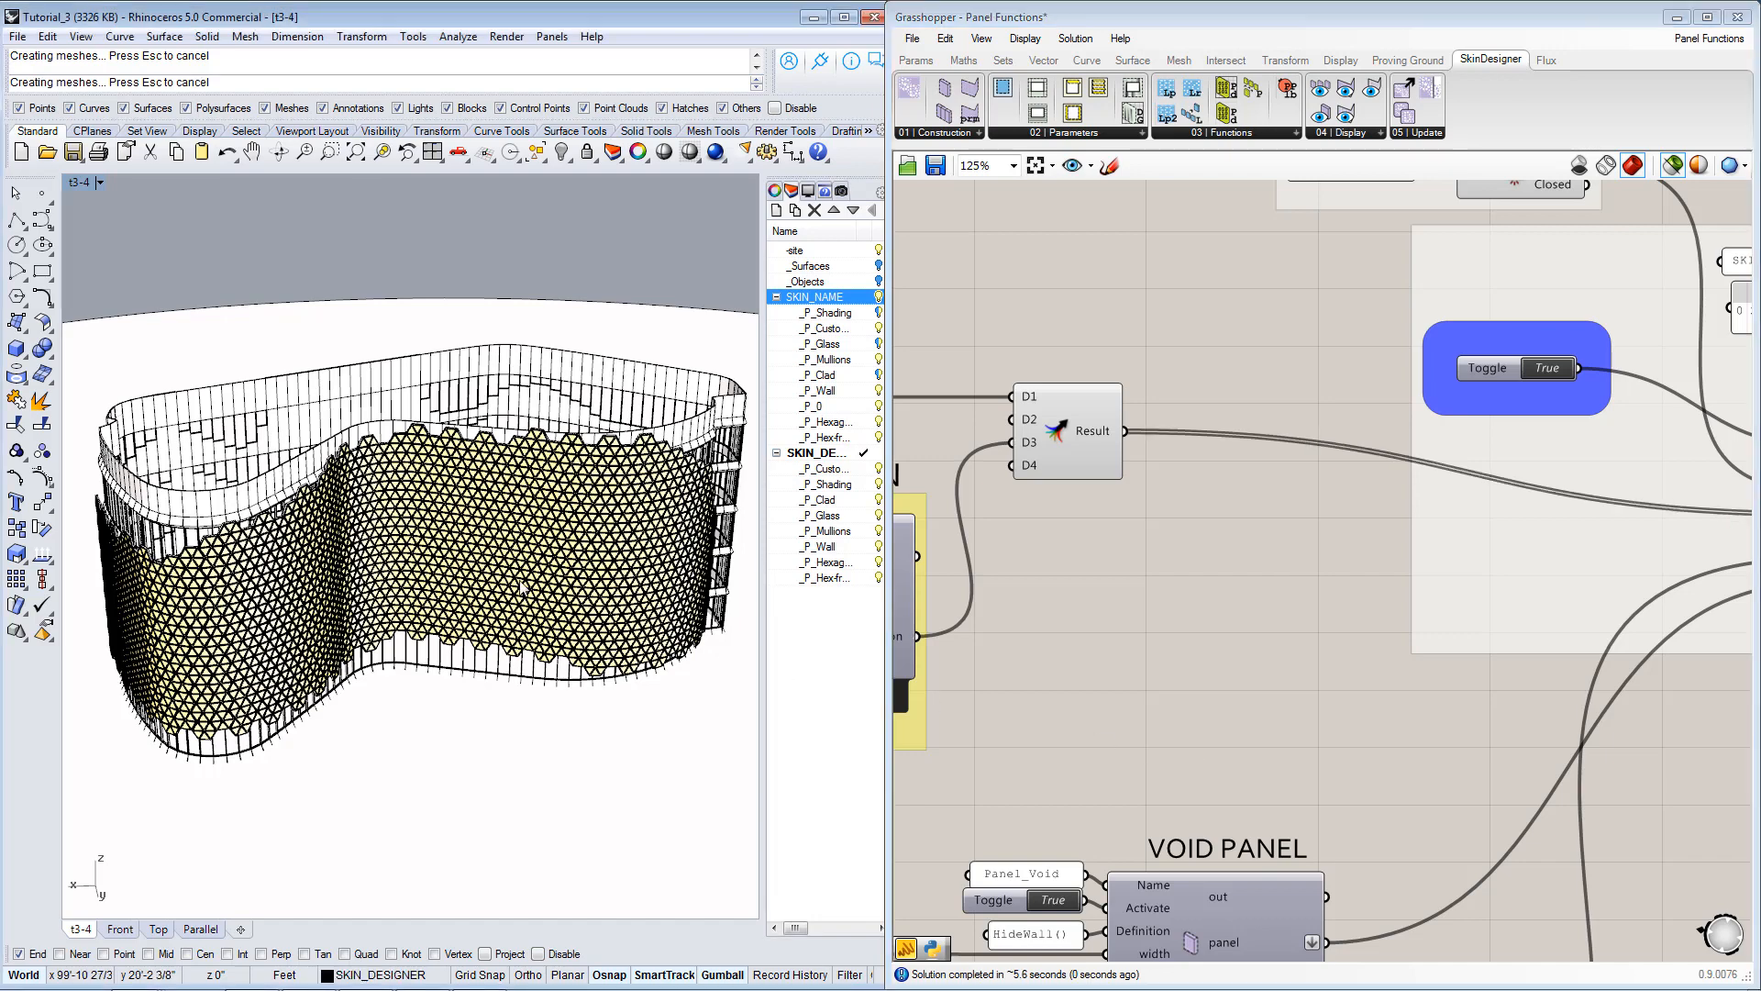
right_drag(558, 606, 688, 548)
scroll(606, 588, up, 6)
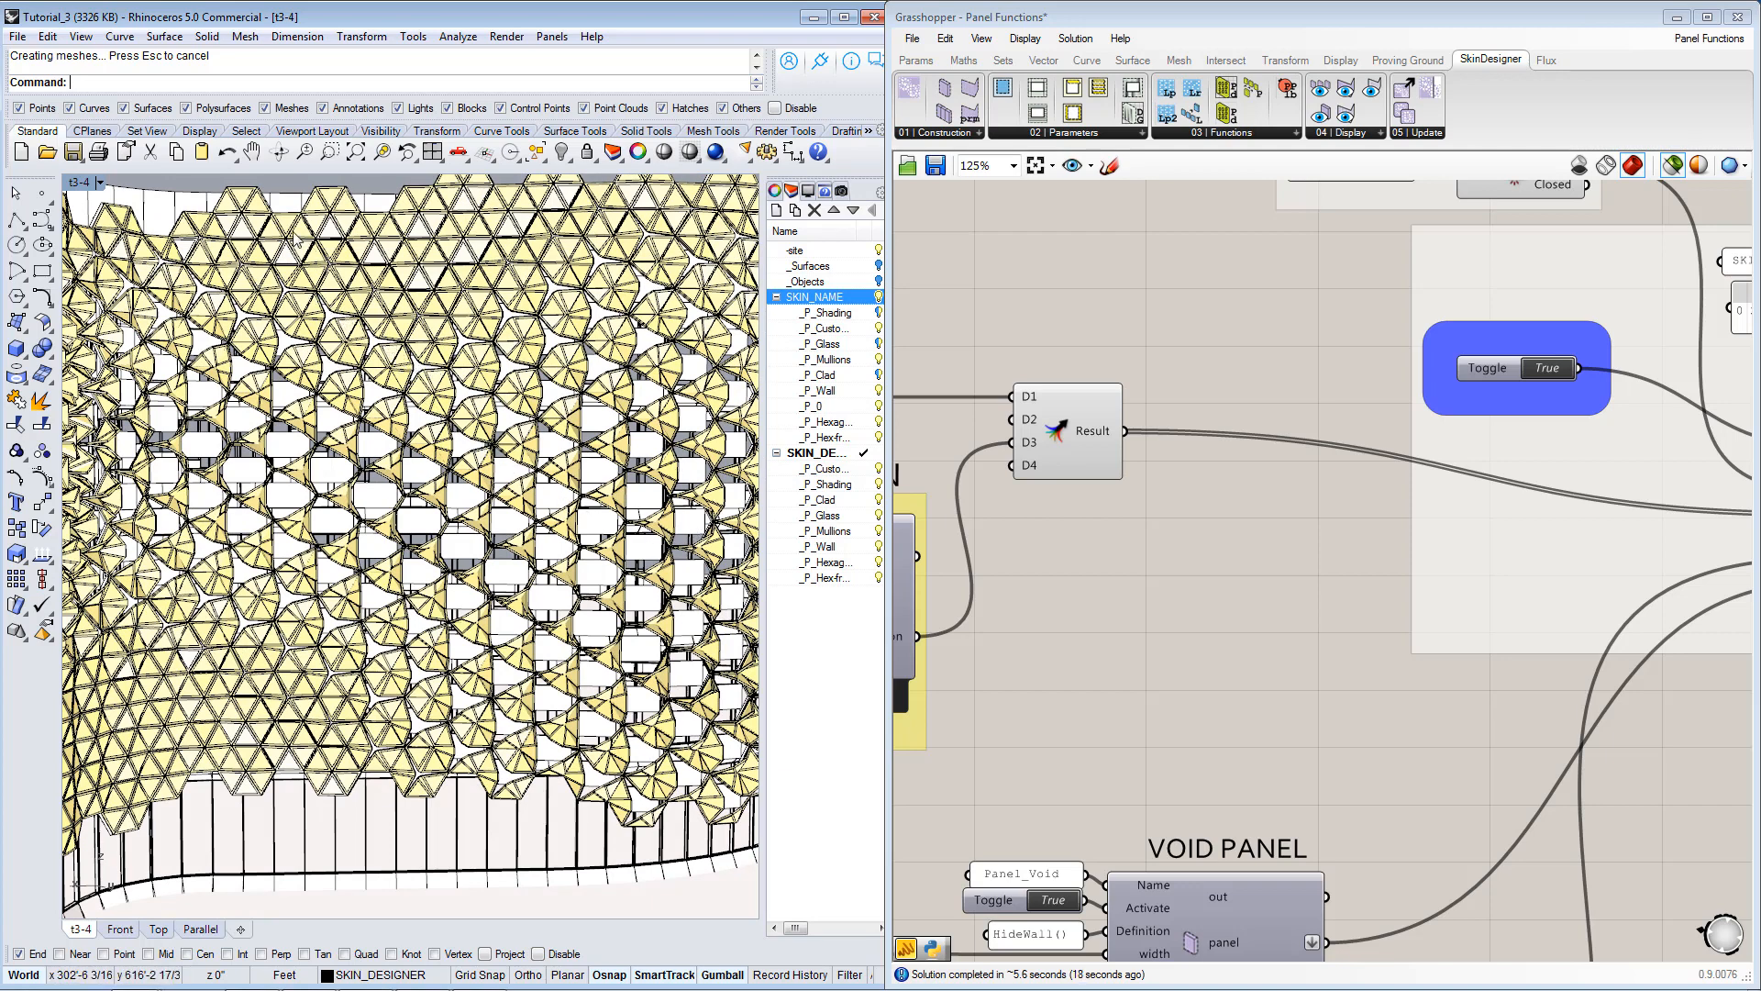
mouse_move(353, 295)
right_down()
mouse_move(357, 252)
mouse_move(286, 260)
mouse_move(353, 273)
right_up()
right_drag(1140, 539, 1523, 554)
right_drag(1009, 620, 1307, 603)
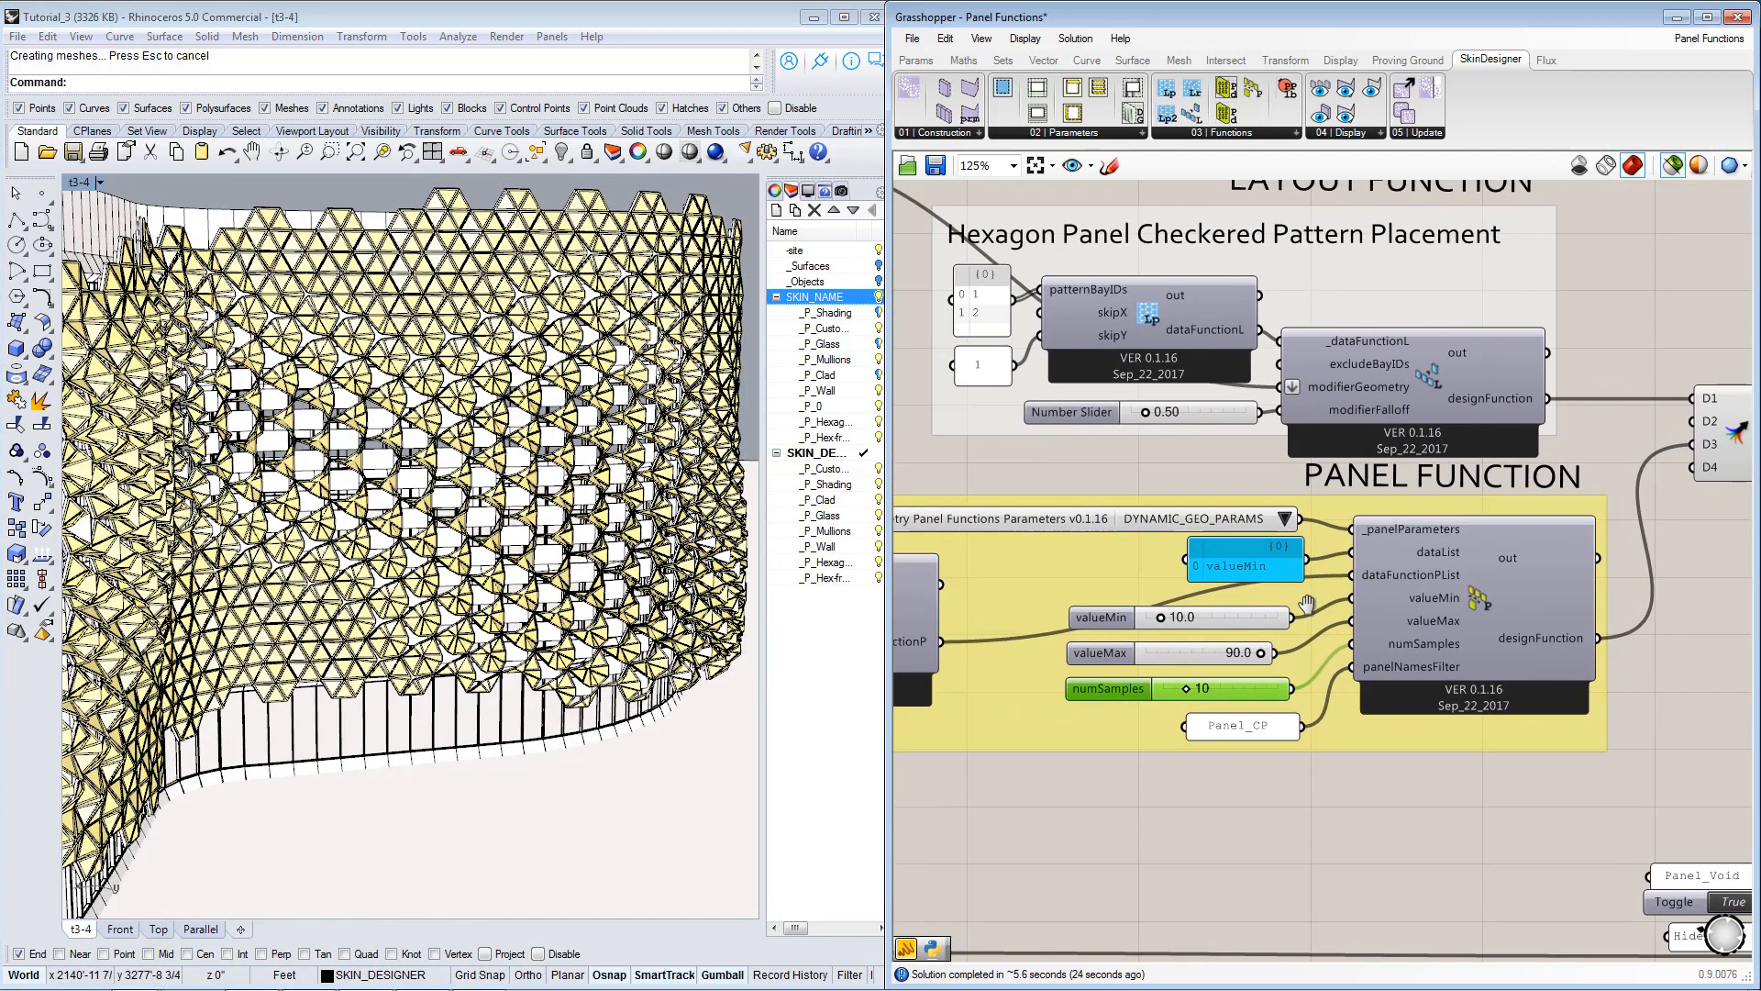
Examine the hexagon panels along the trimmed upper edge and around both curved sides of the facade in Rhino.
right_drag(307, 319, 371, 264)
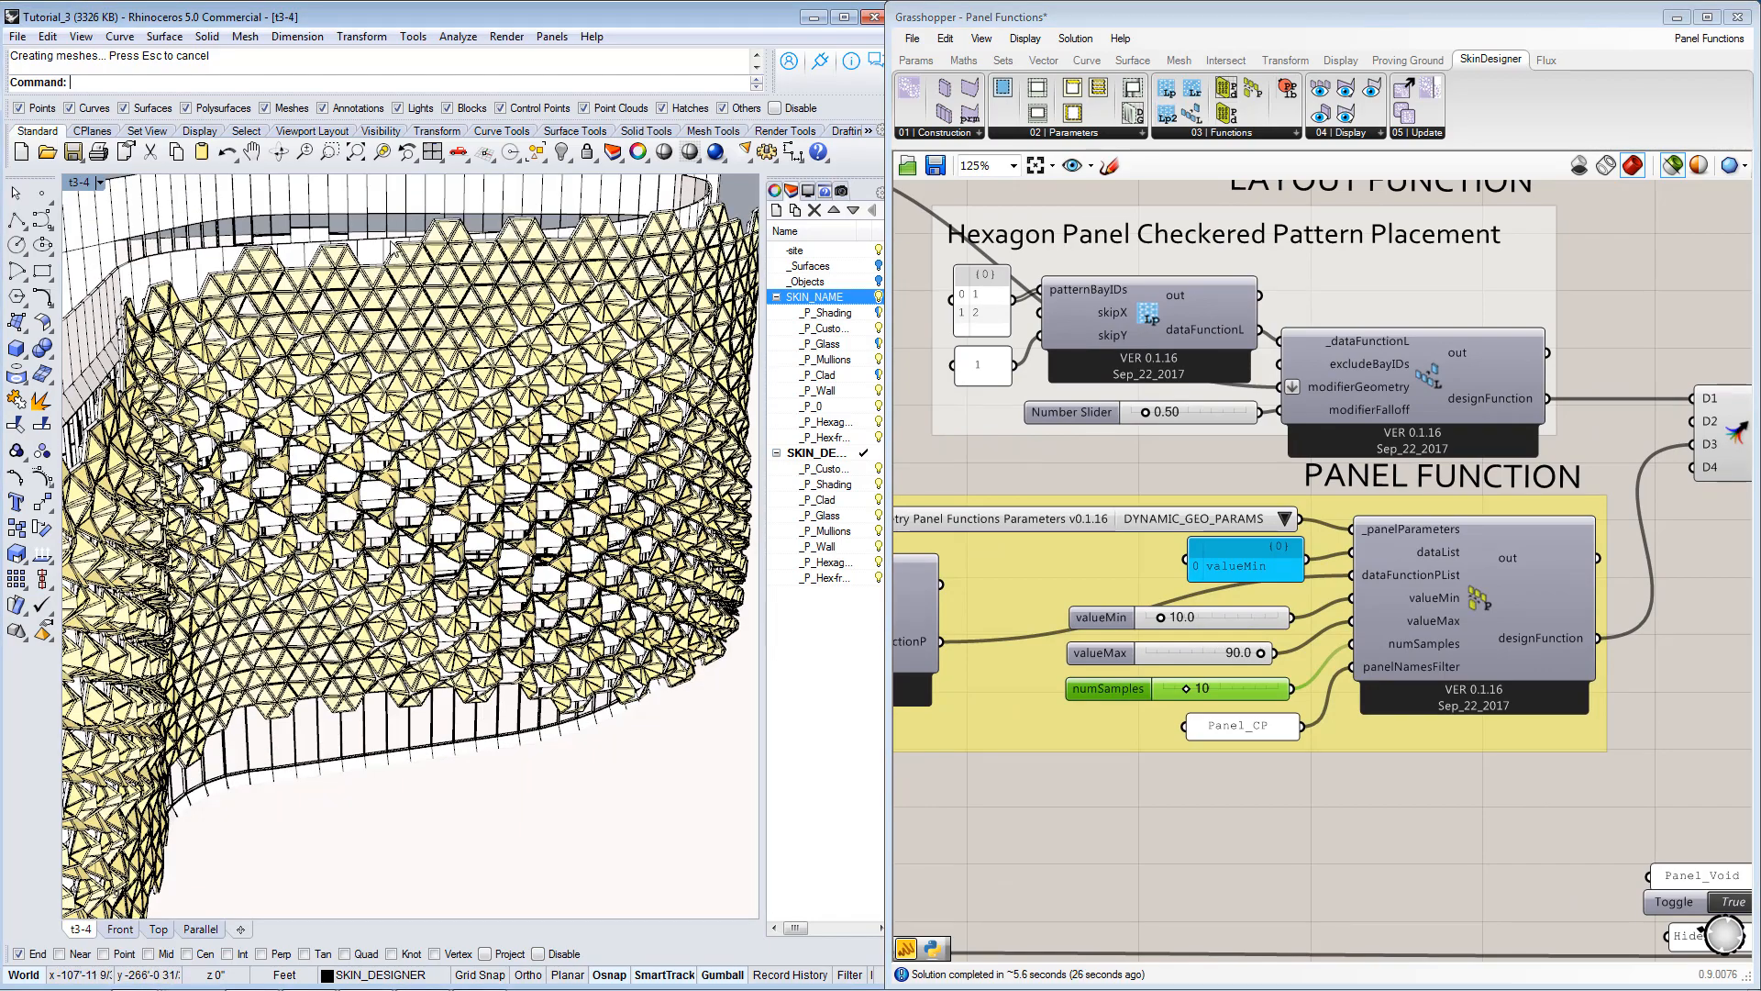
scroll(395, 226, up, 5)
scroll(403, 236, up, 5)
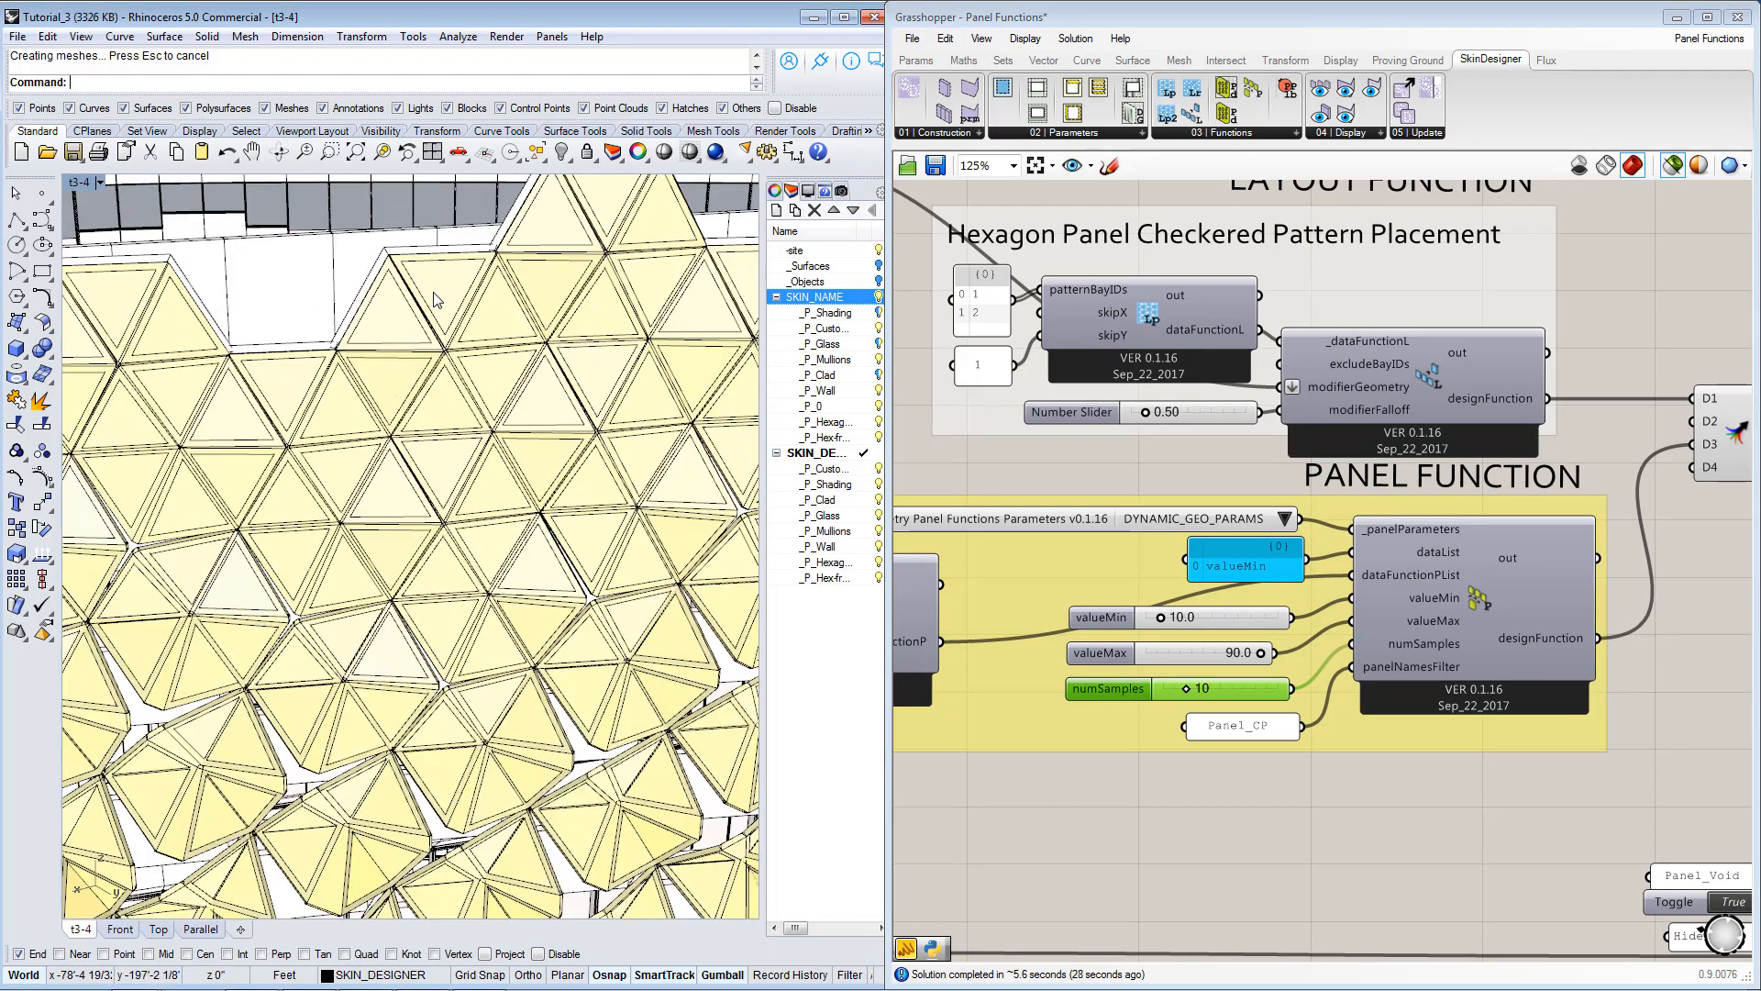
right_drag(458, 330, 458, 364)
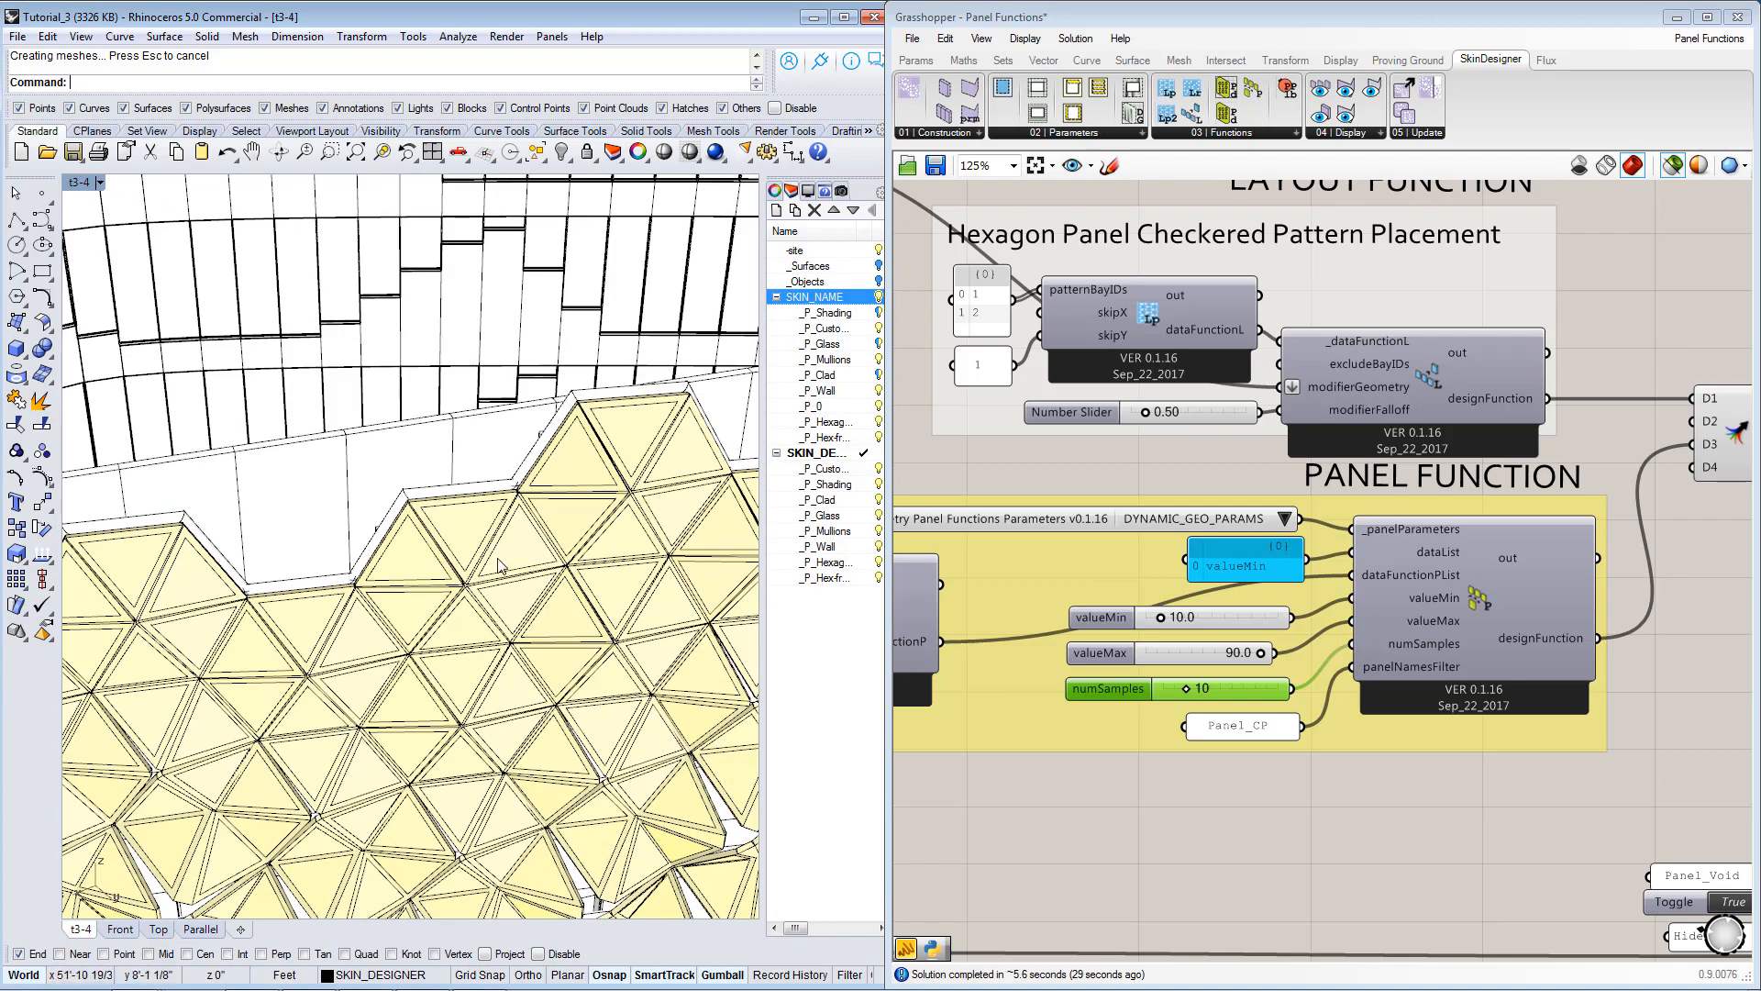
scroll(498, 563, up, 2)
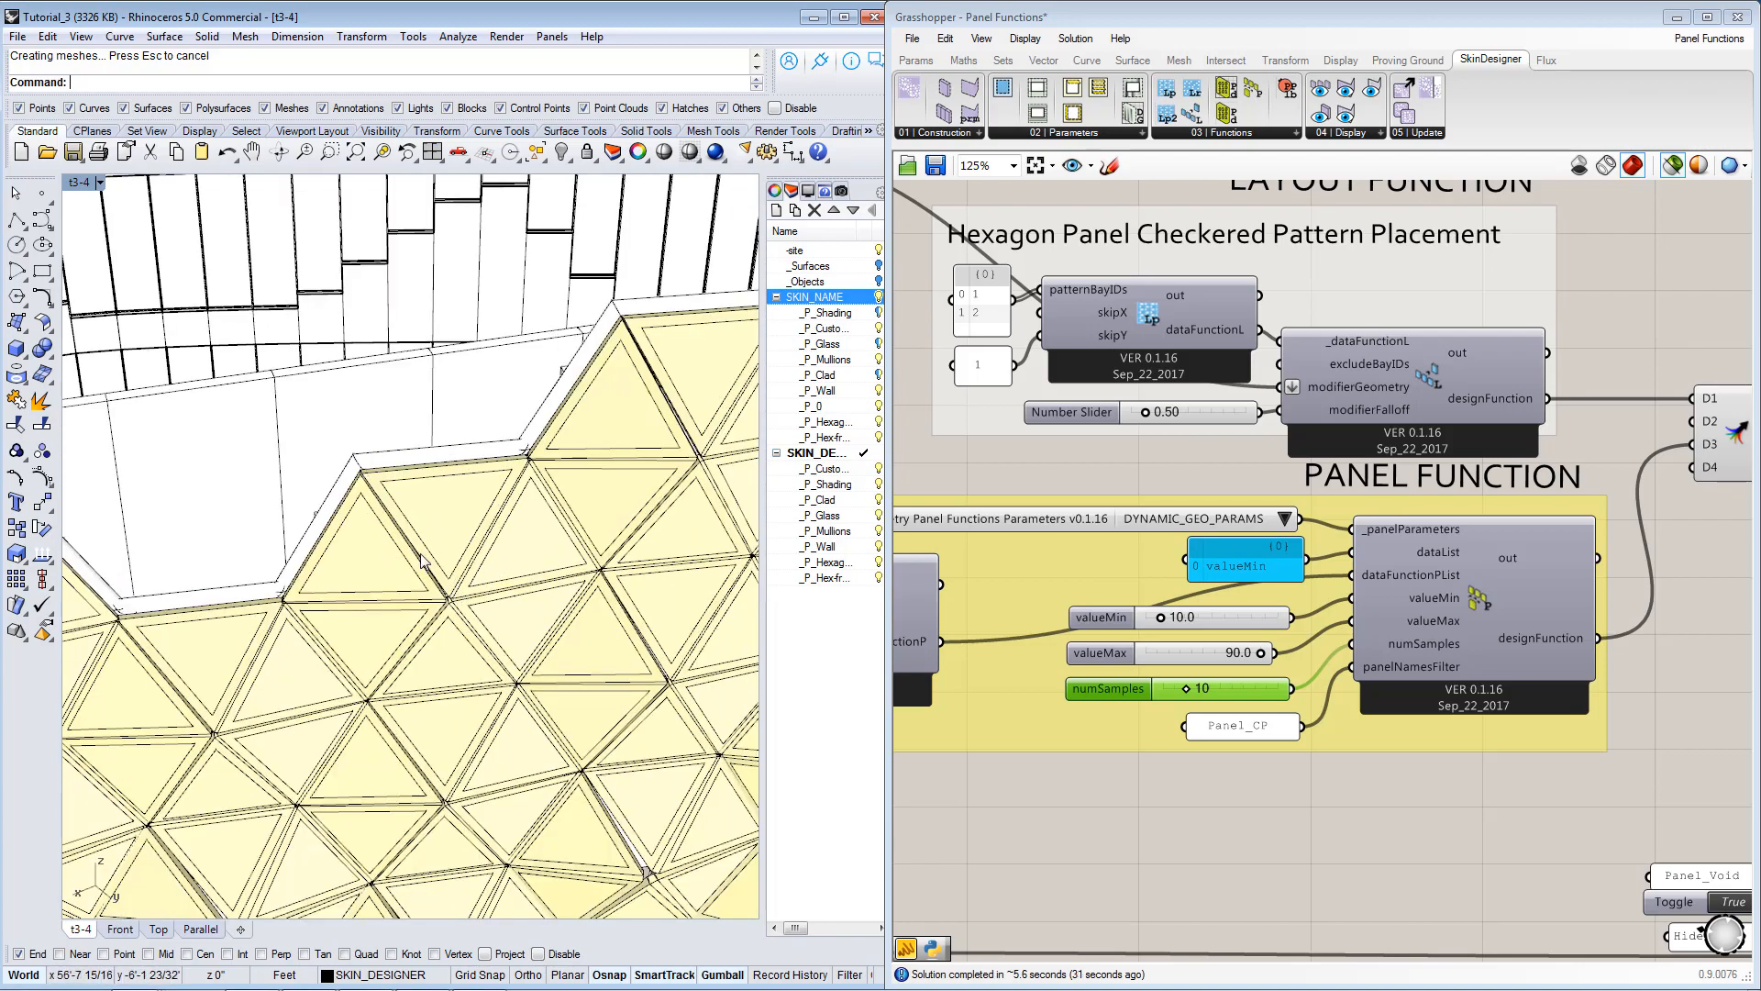
scroll(435, 543, down, 6)
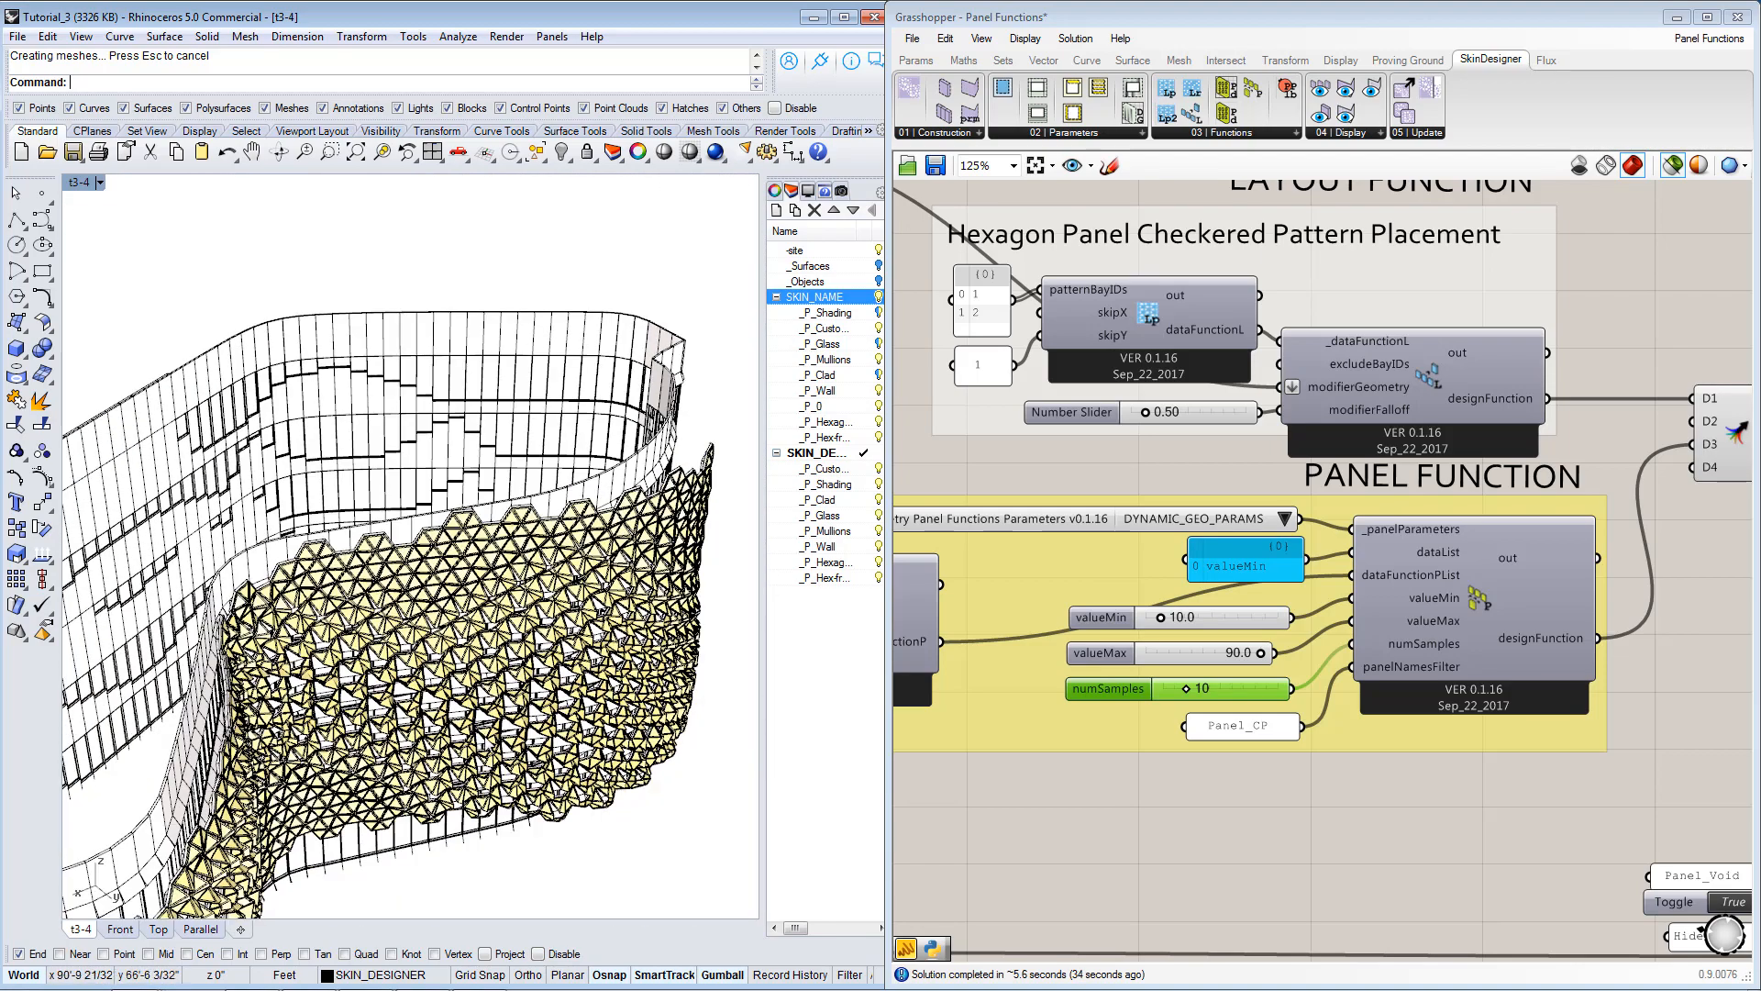
scroll(478, 673, down, 8)
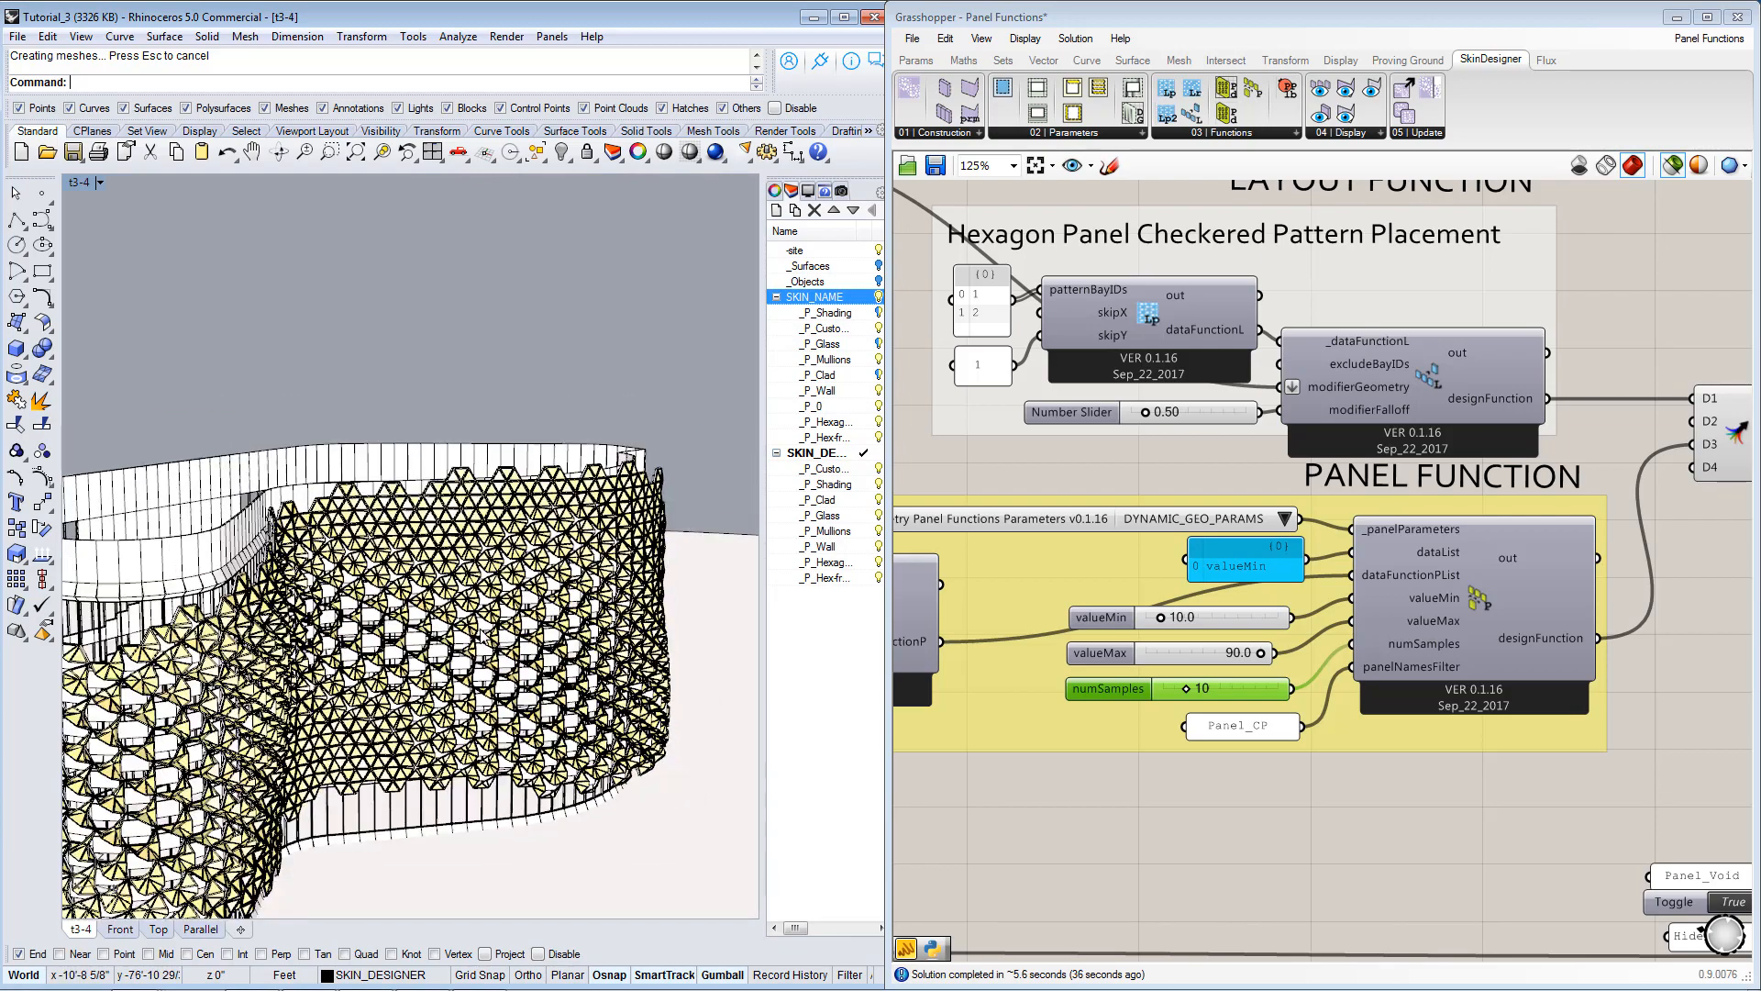
scroll(399, 729, down, 2)
right_drag(429, 690, 459, 647)
scroll(390, 647, up, 7)
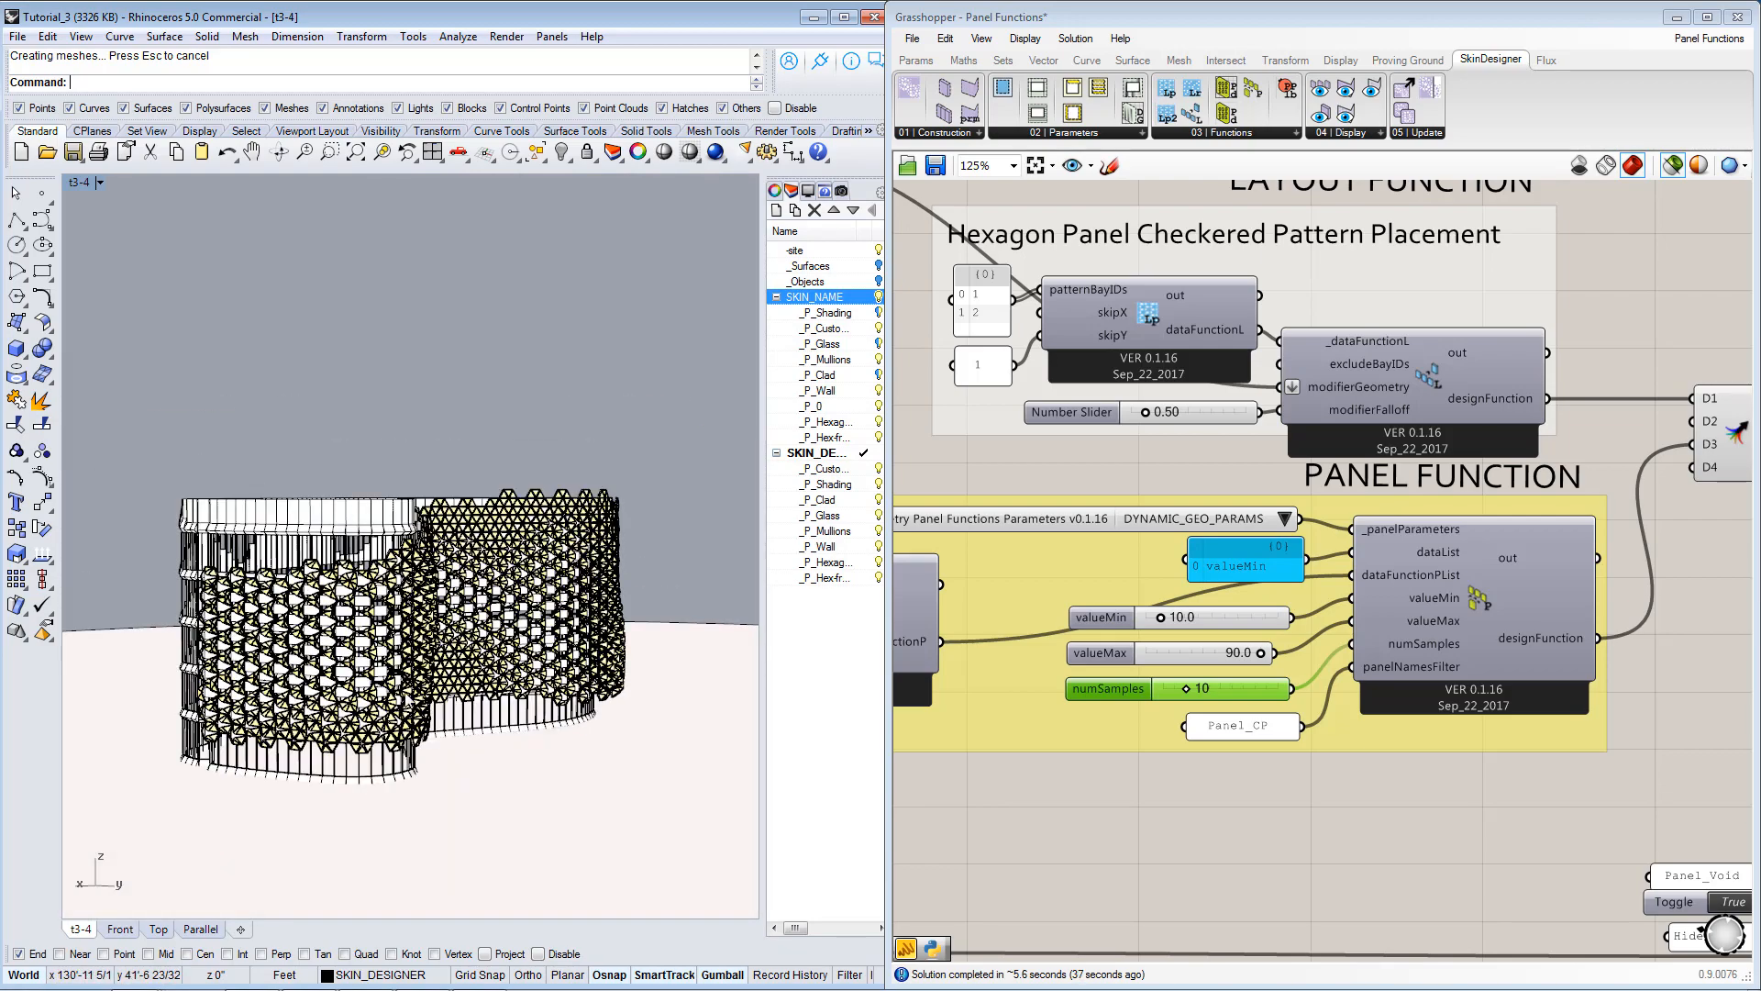
scroll(460, 697, up, 3)
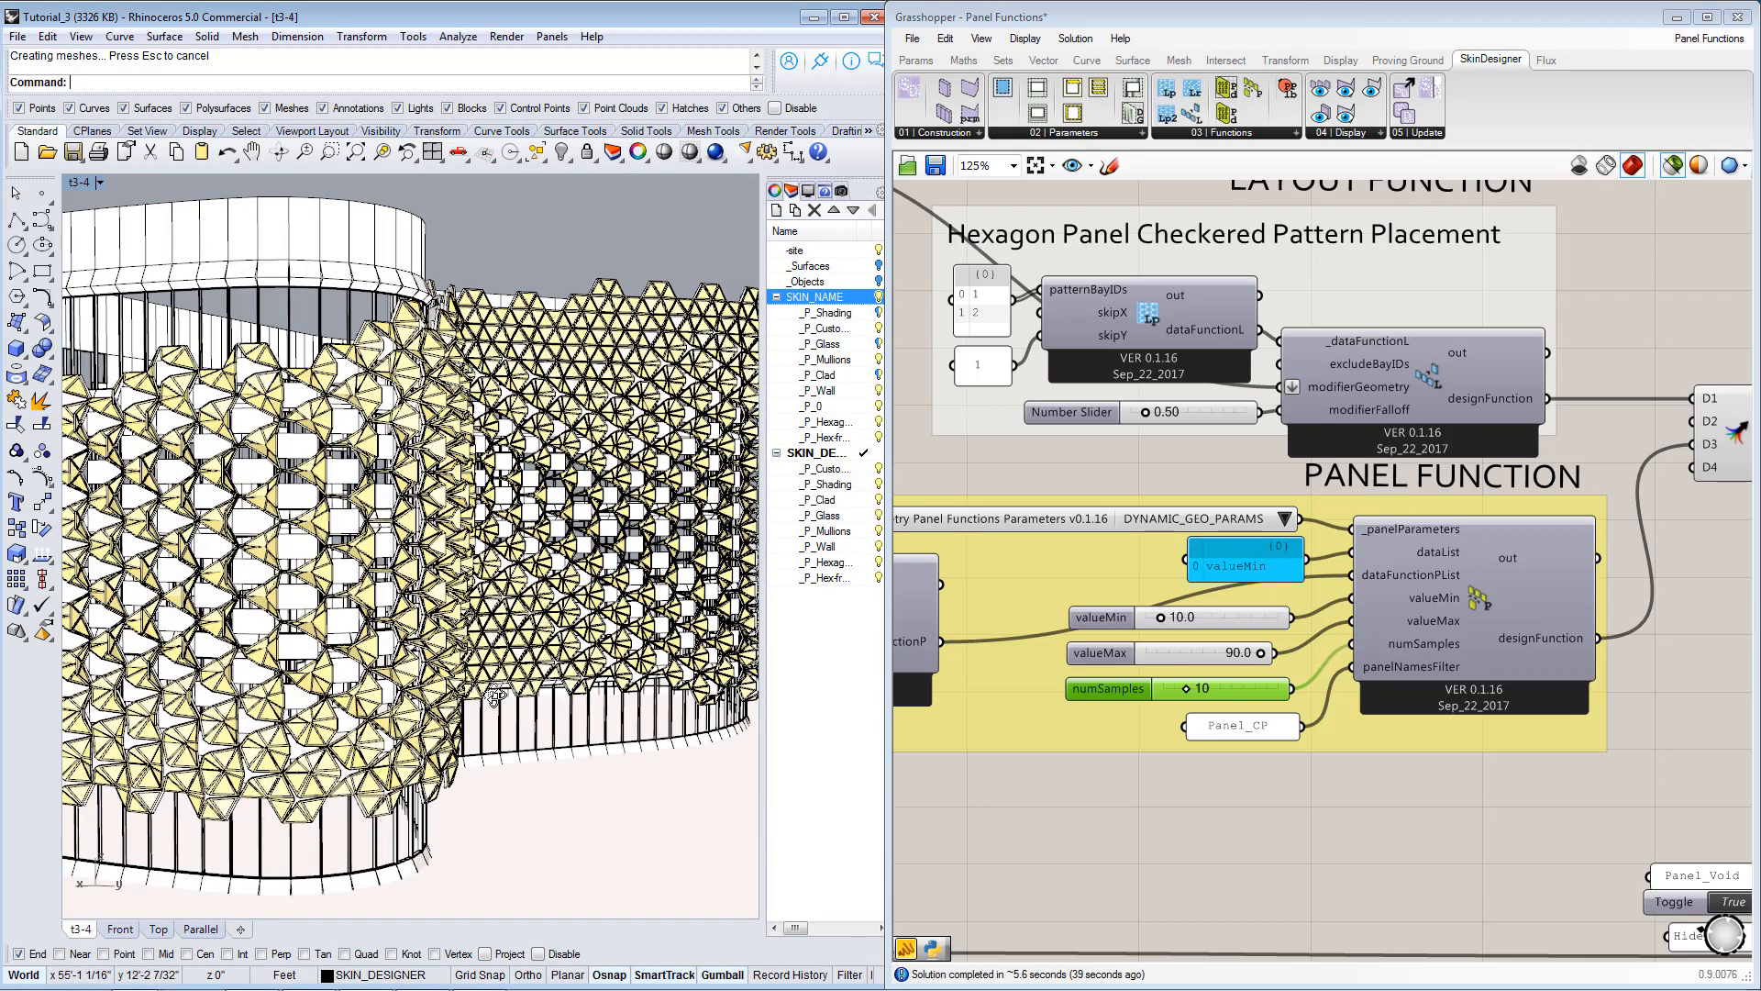
right_drag(492, 691, 446, 671)
scroll(482, 697, down, 6)
scroll(444, 668, down, 2)
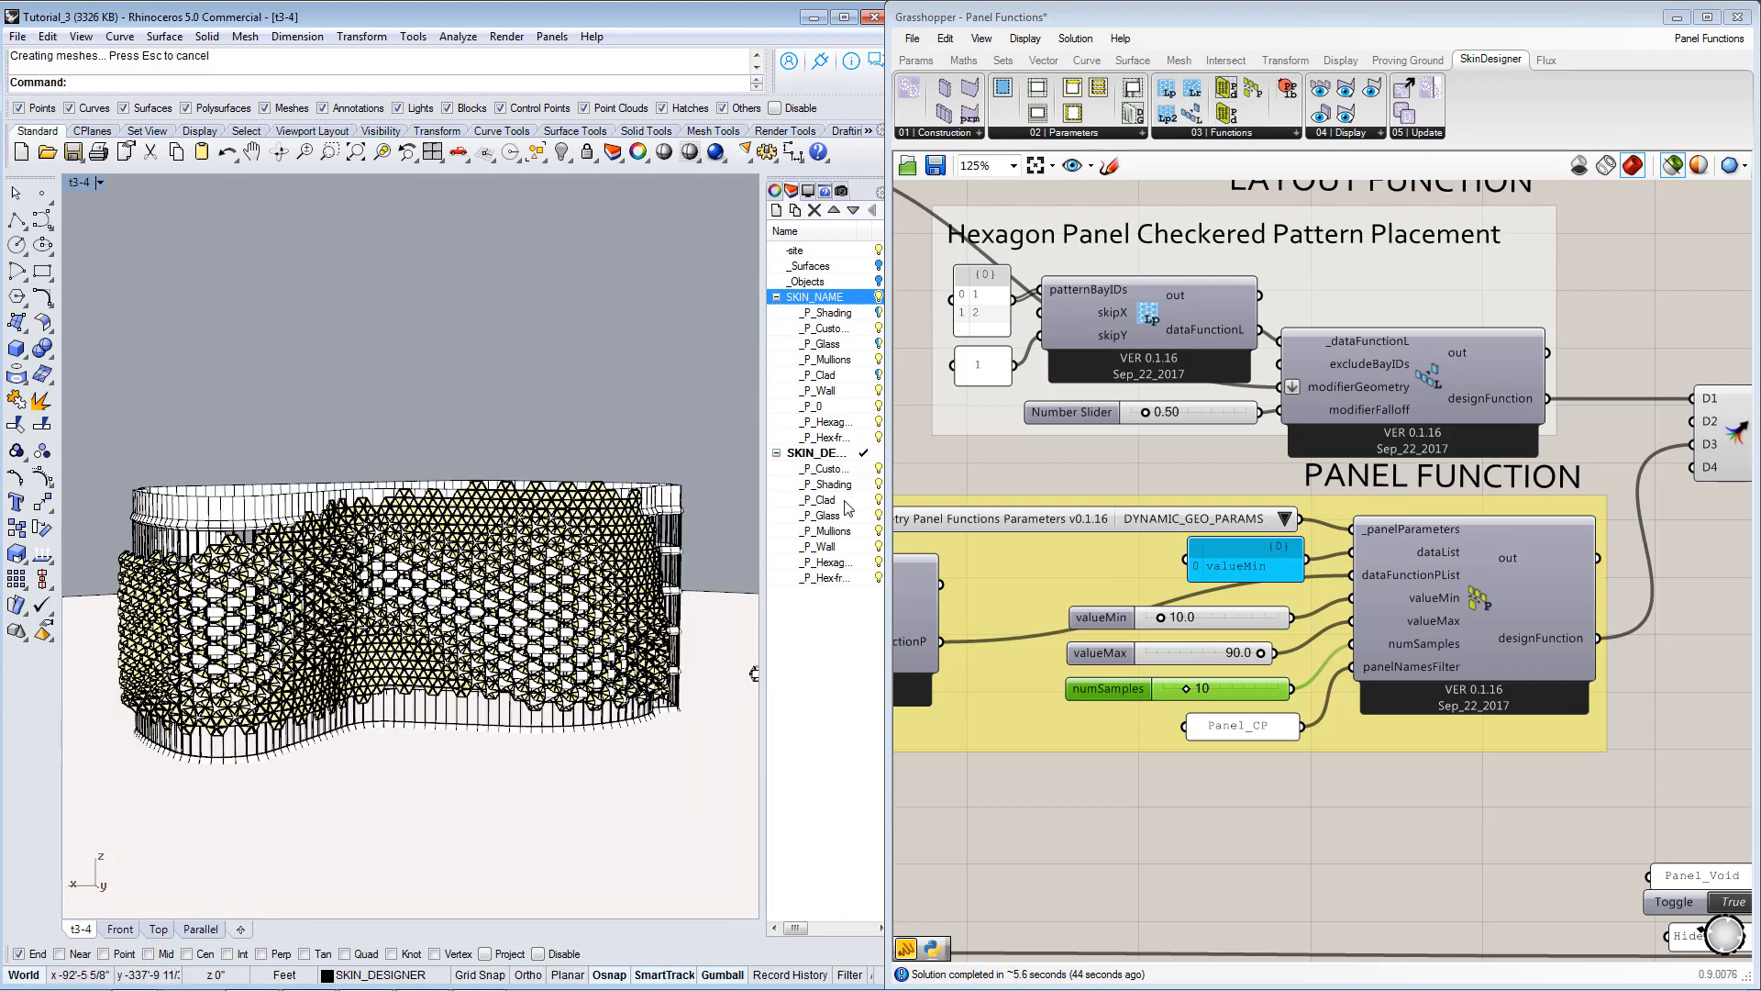
Select the Brep and Curve attractor parameters of the proximity component to check their locations on the facade.
right_drag(1135, 509, 1489, 537)
right_drag(1066, 636, 1236, 618)
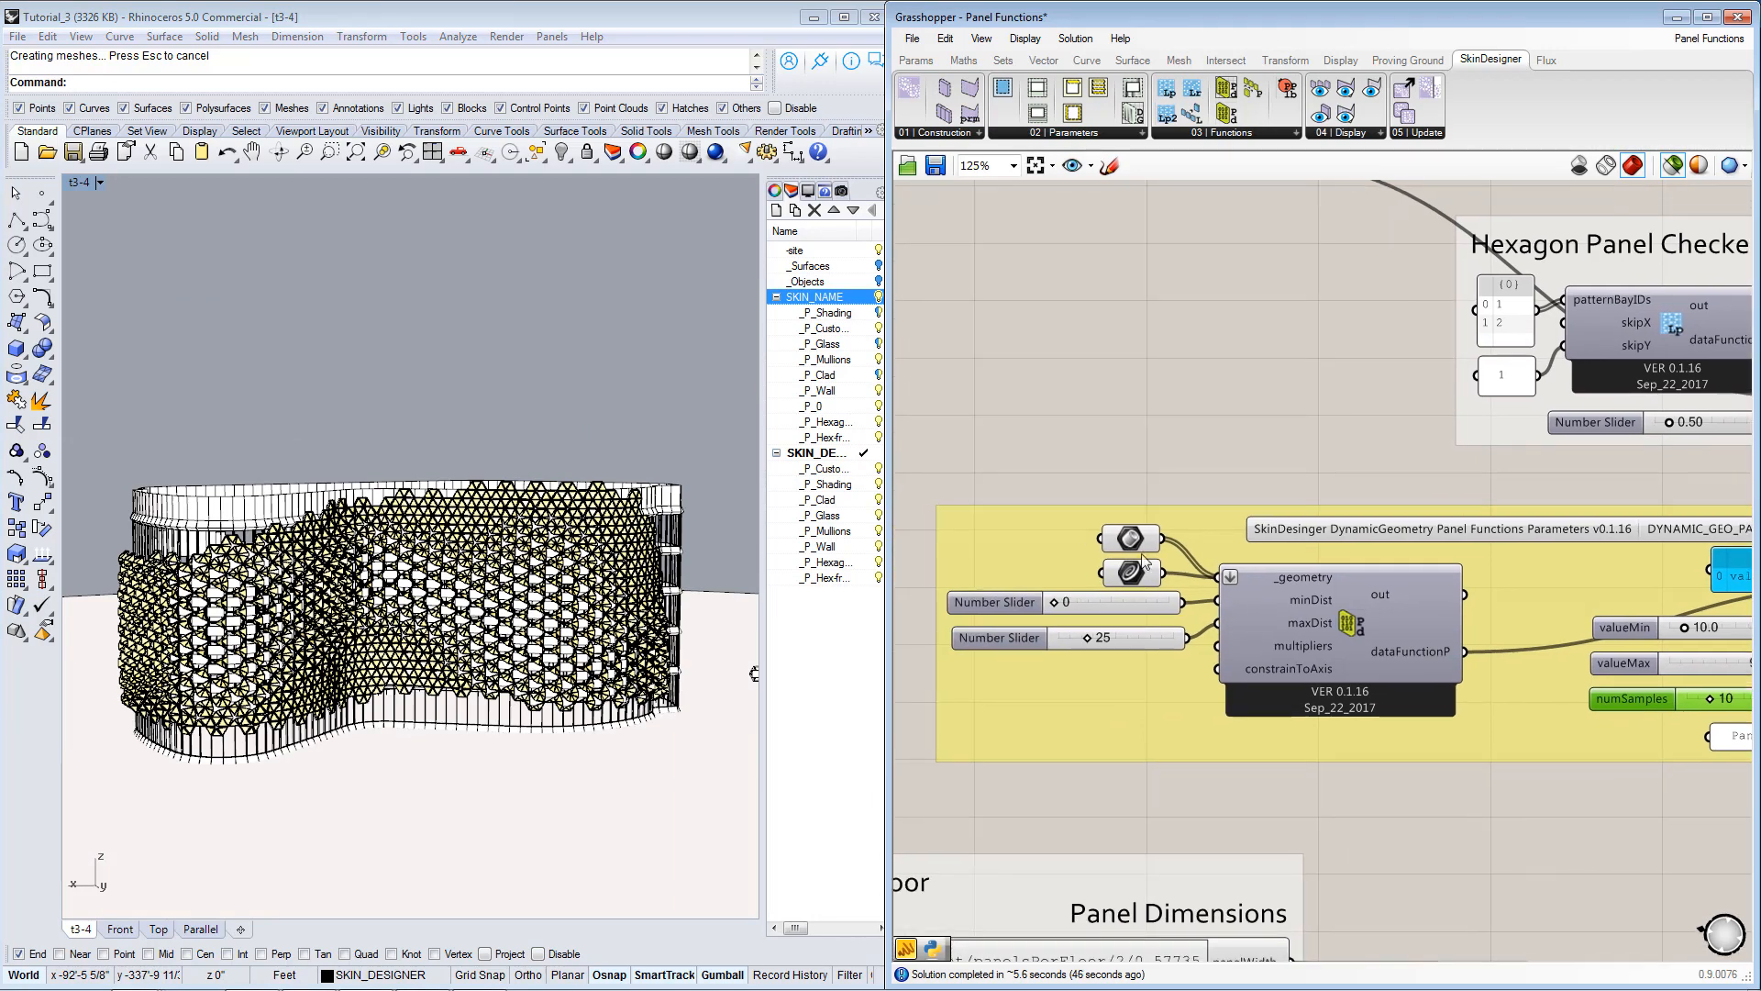
click(1132, 540)
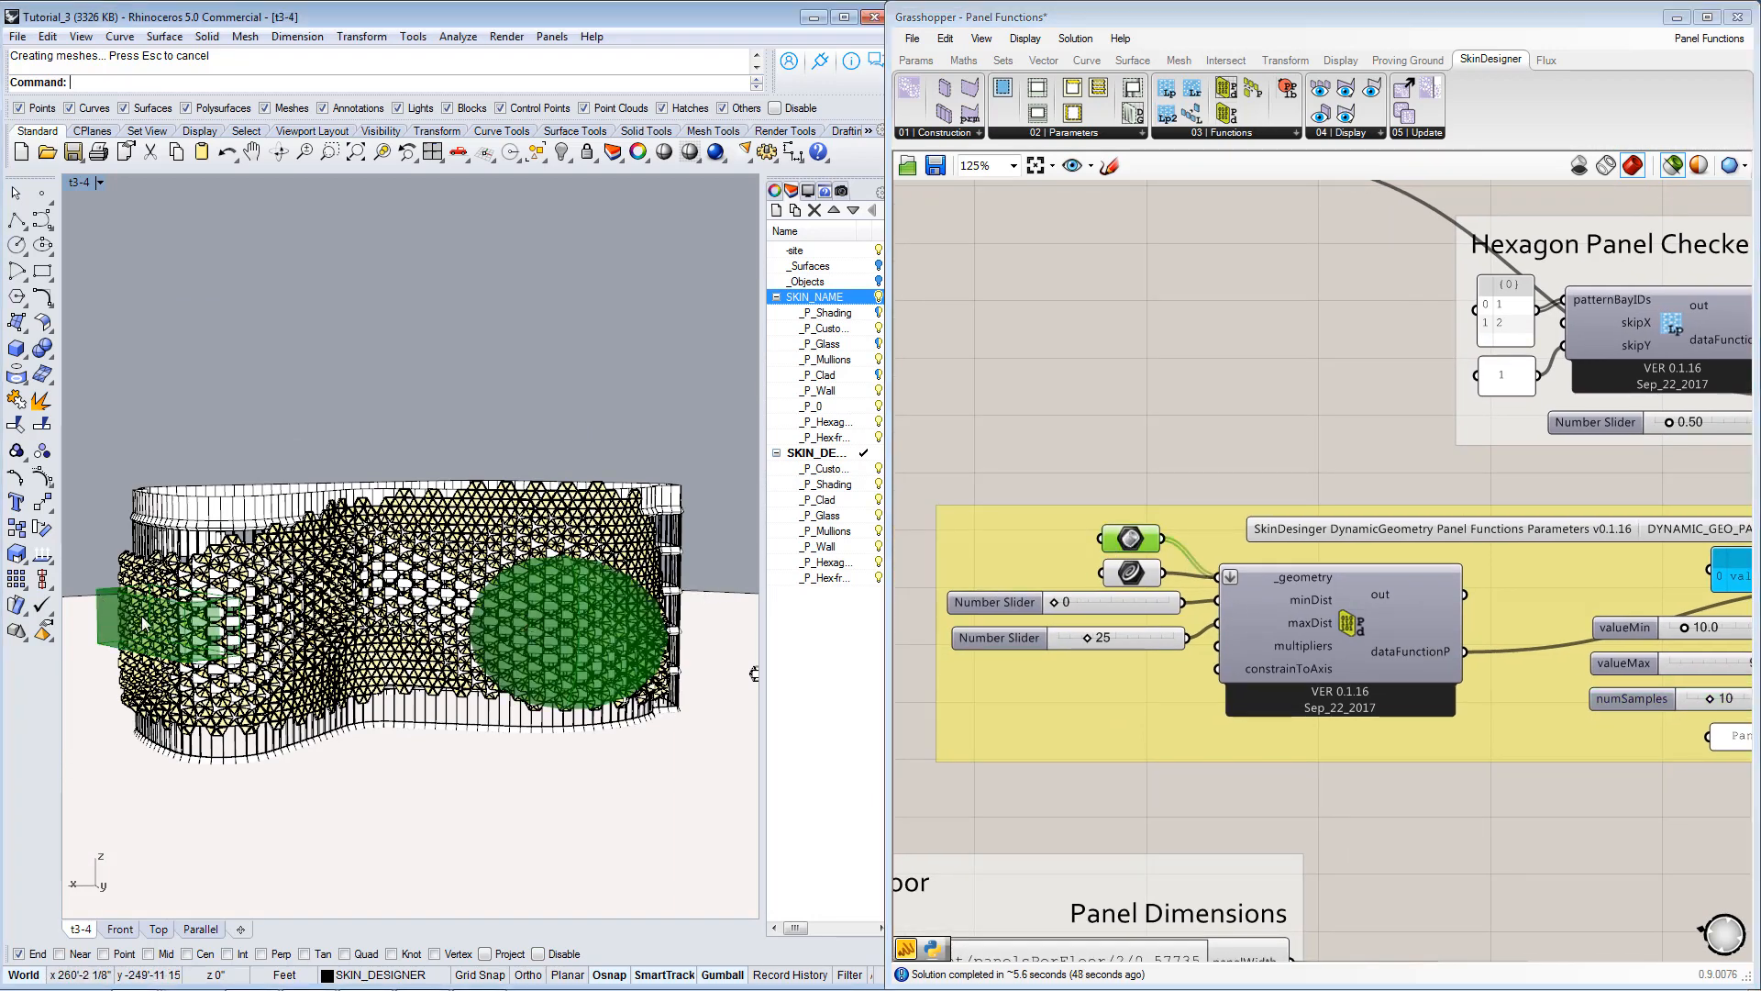
click(1120, 572)
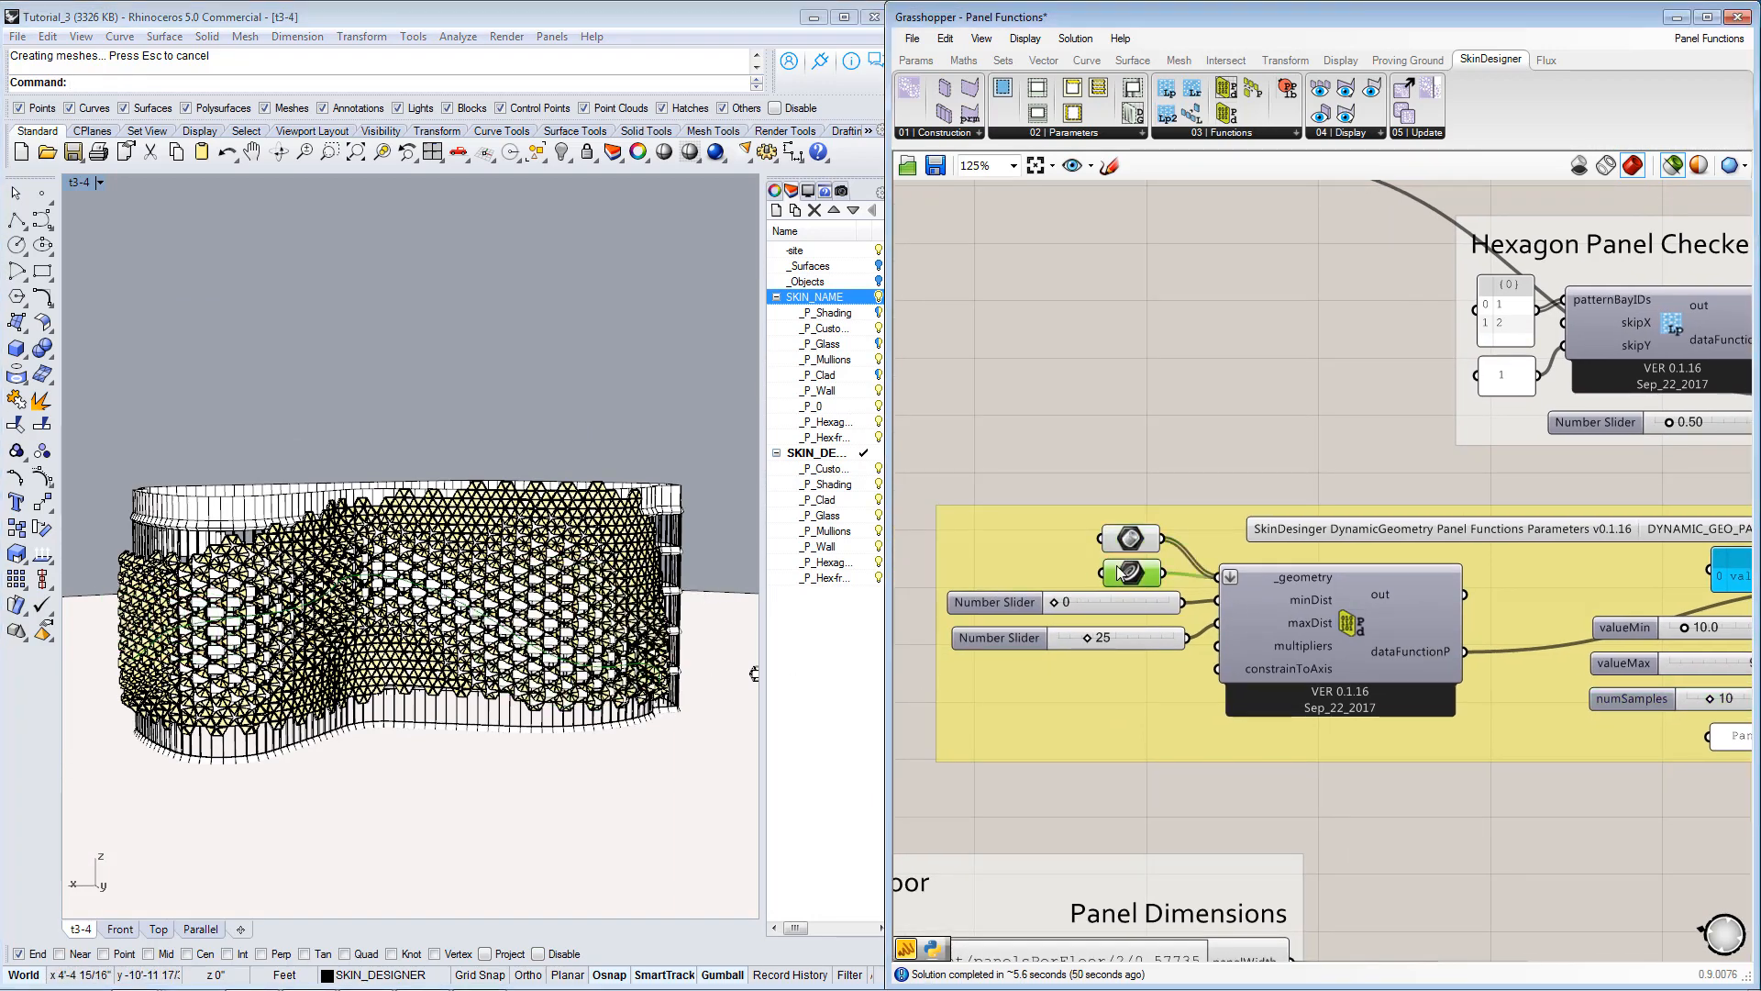
Set the proximity component's maxDist slider to 10 and examine the triangle rotations around the attractors in Rhino.
double_click(1126, 636)
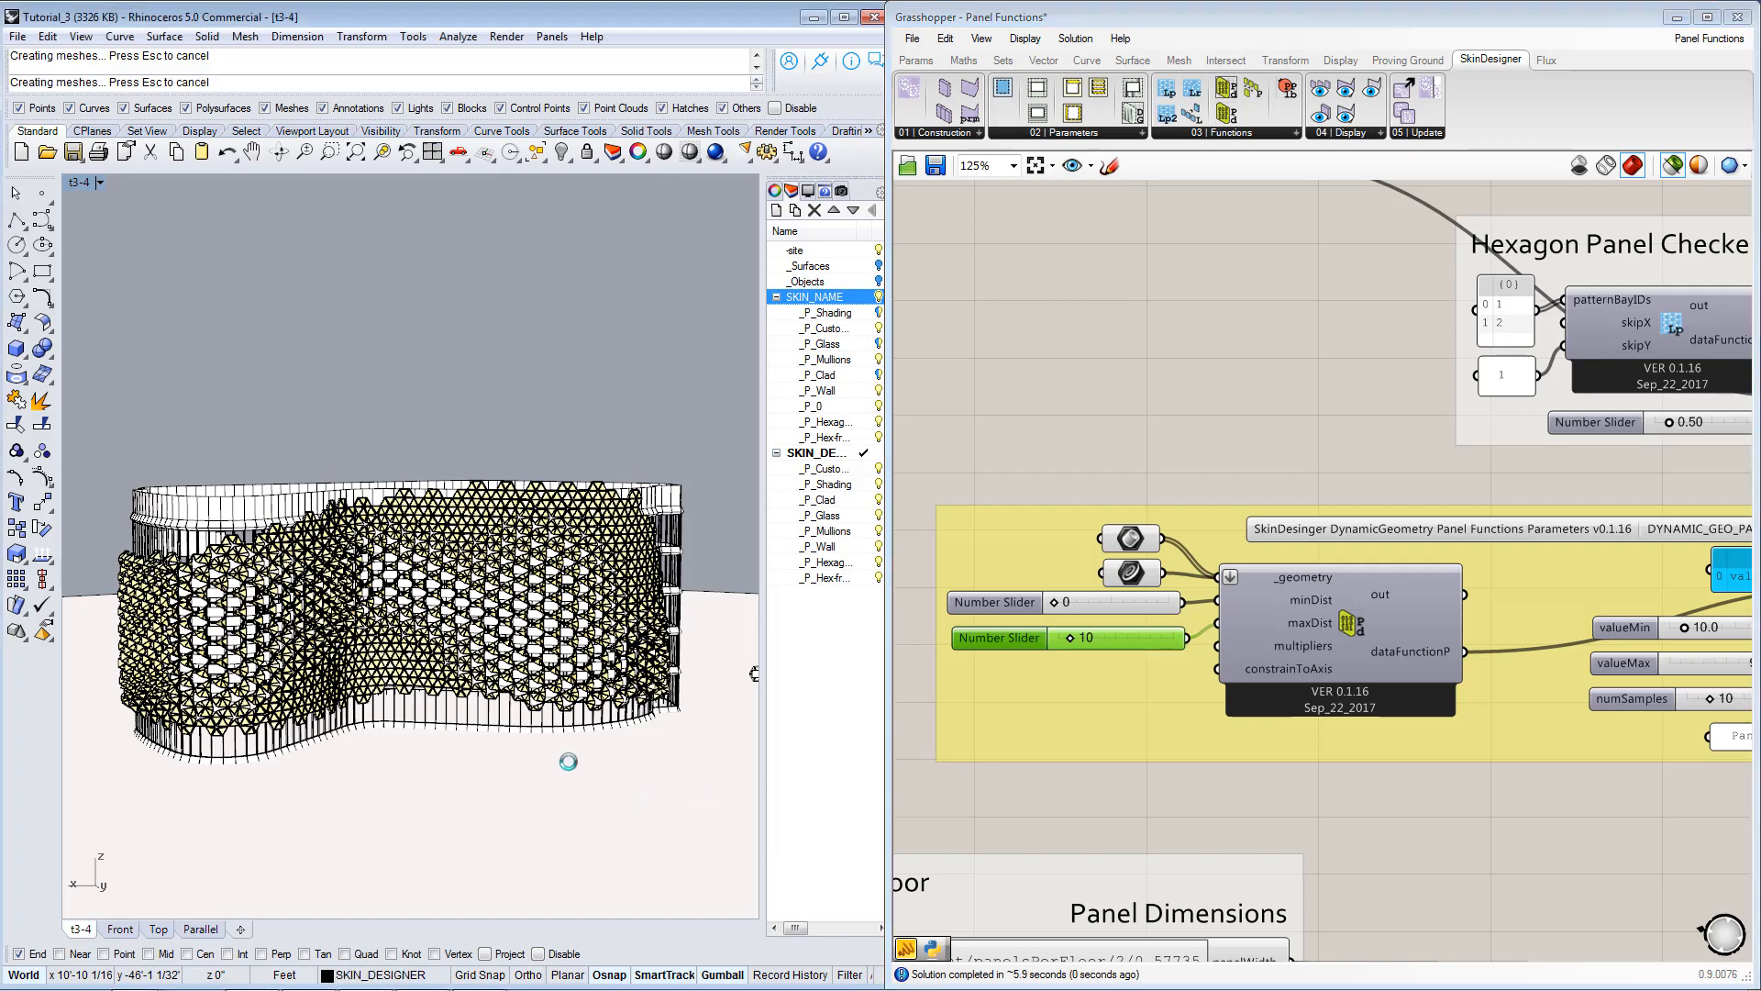
scroll(473, 671, up, 5)
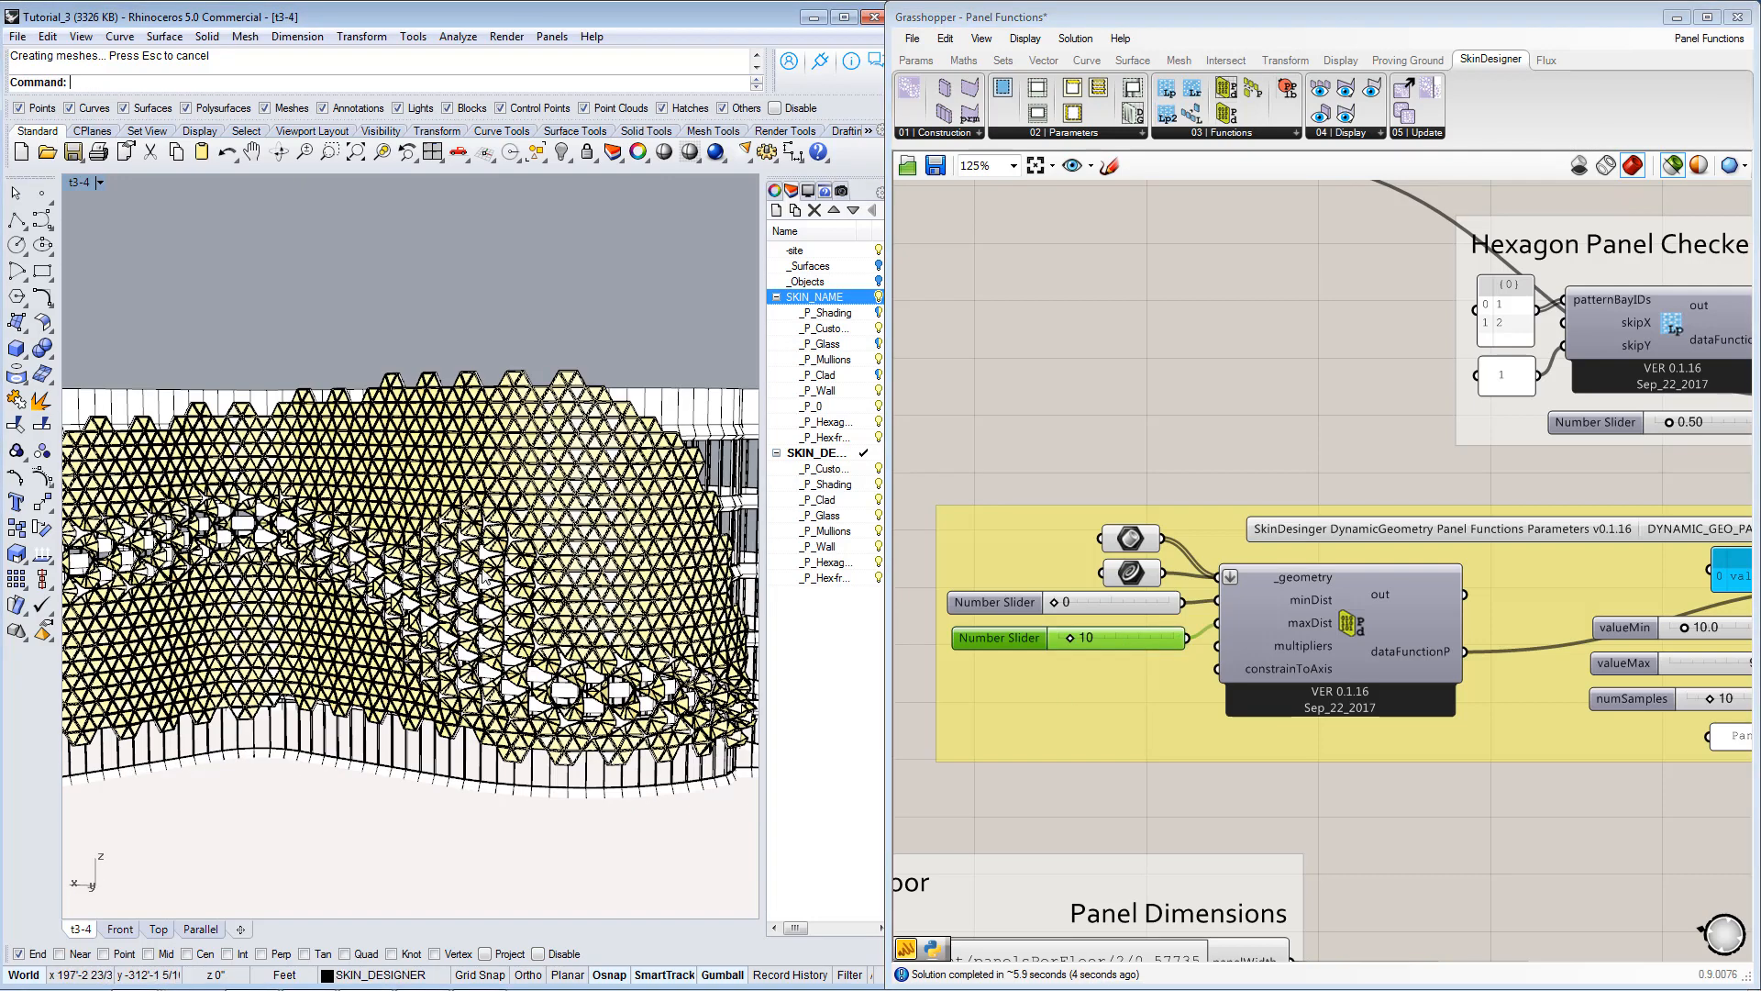
scroll(410, 584, down, 5)
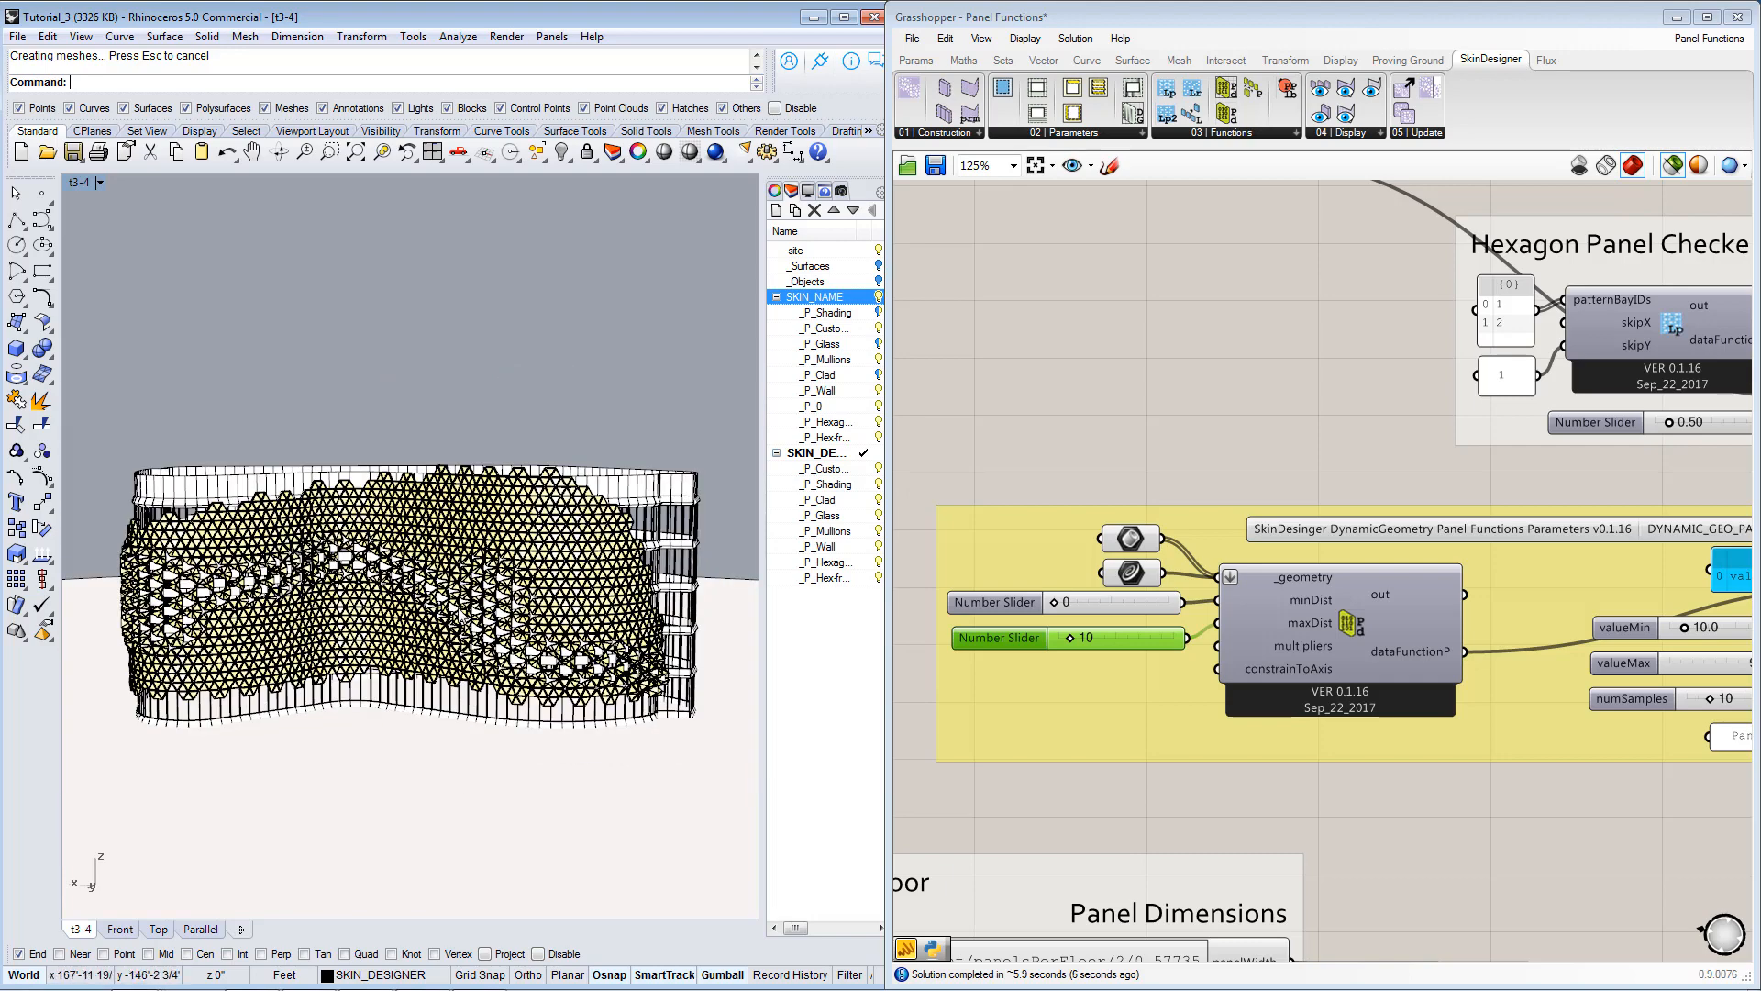
right_drag(230, 593, 739, 647)
scroll(261, 651, up, 4)
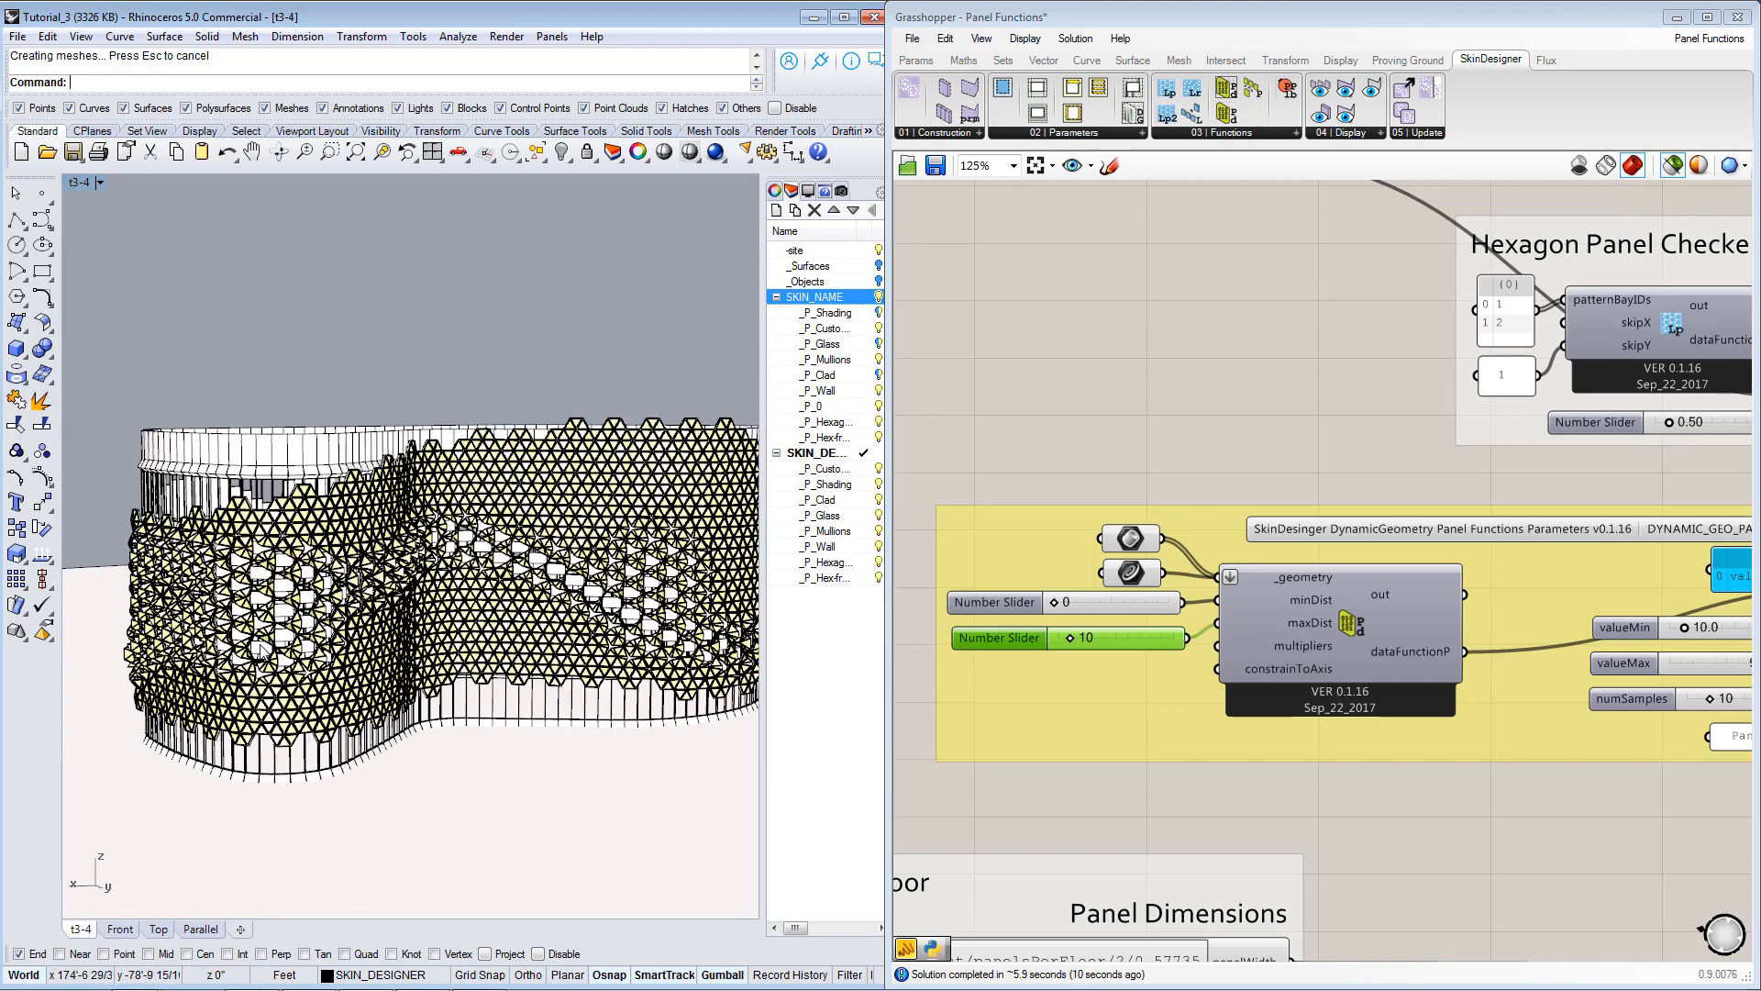
right_drag(376, 647, 491, 646)
scroll(467, 676, up, 3)
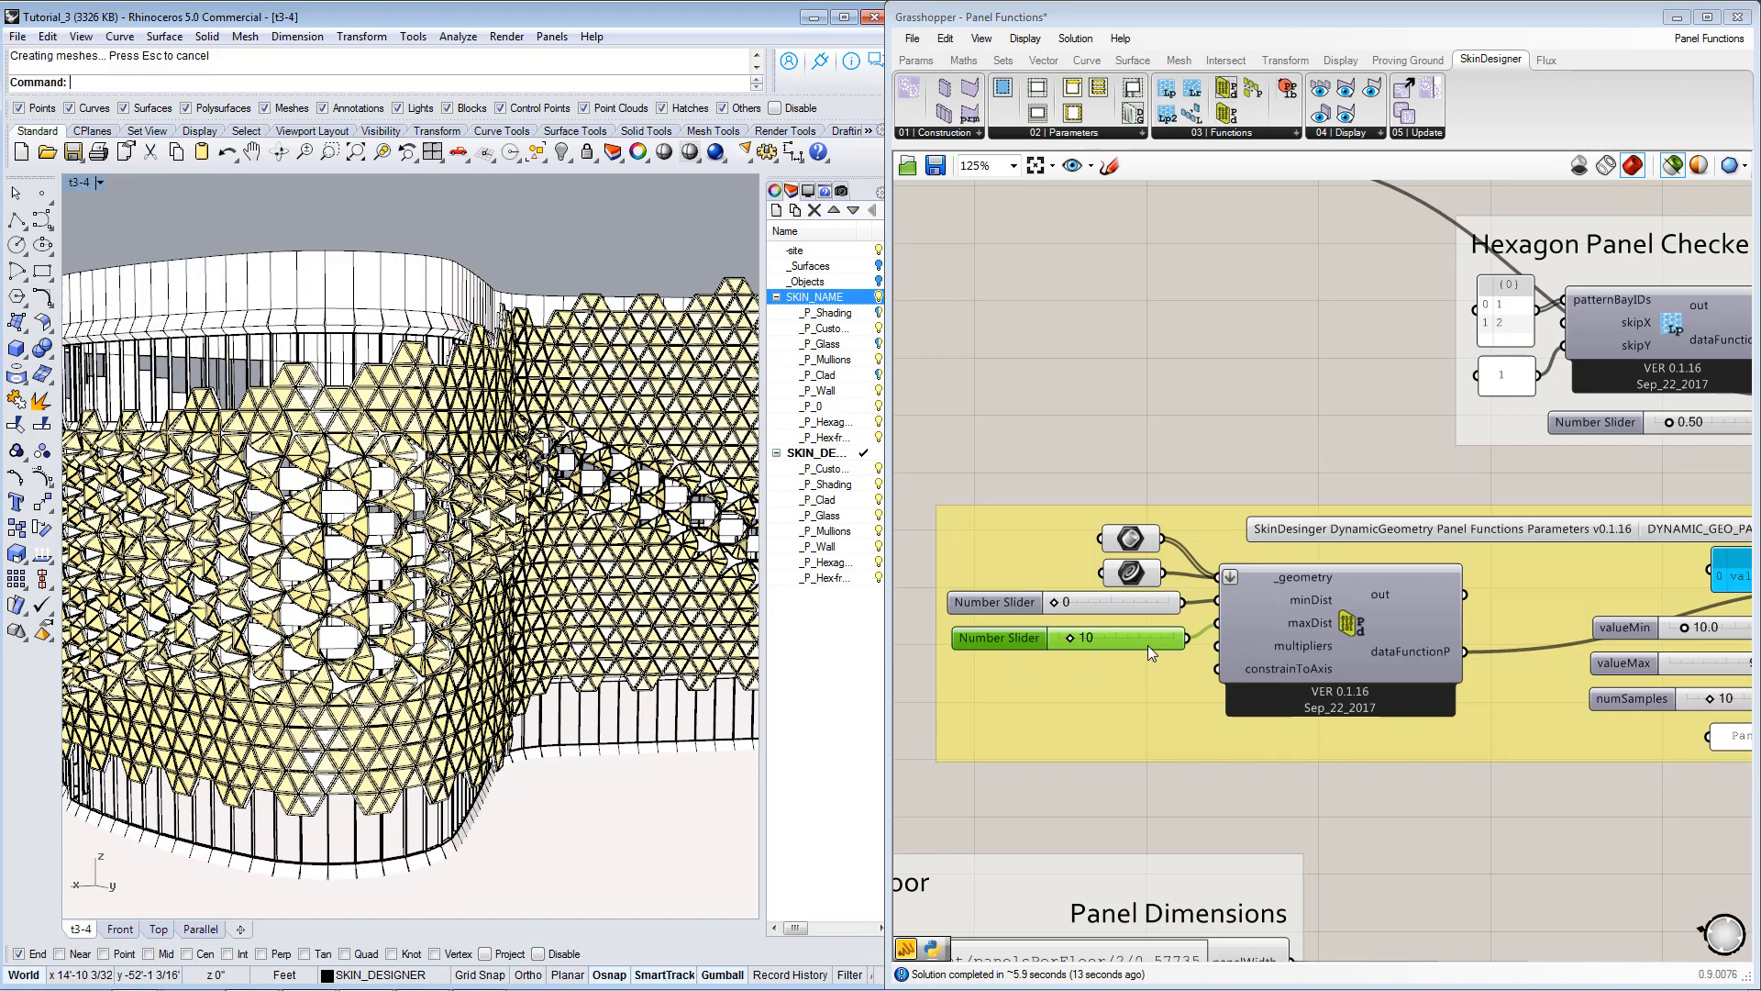
Set the proximity component's maxDist slider to 20 and review the rotation gradient across the whole facade.
double_click(1109, 636)
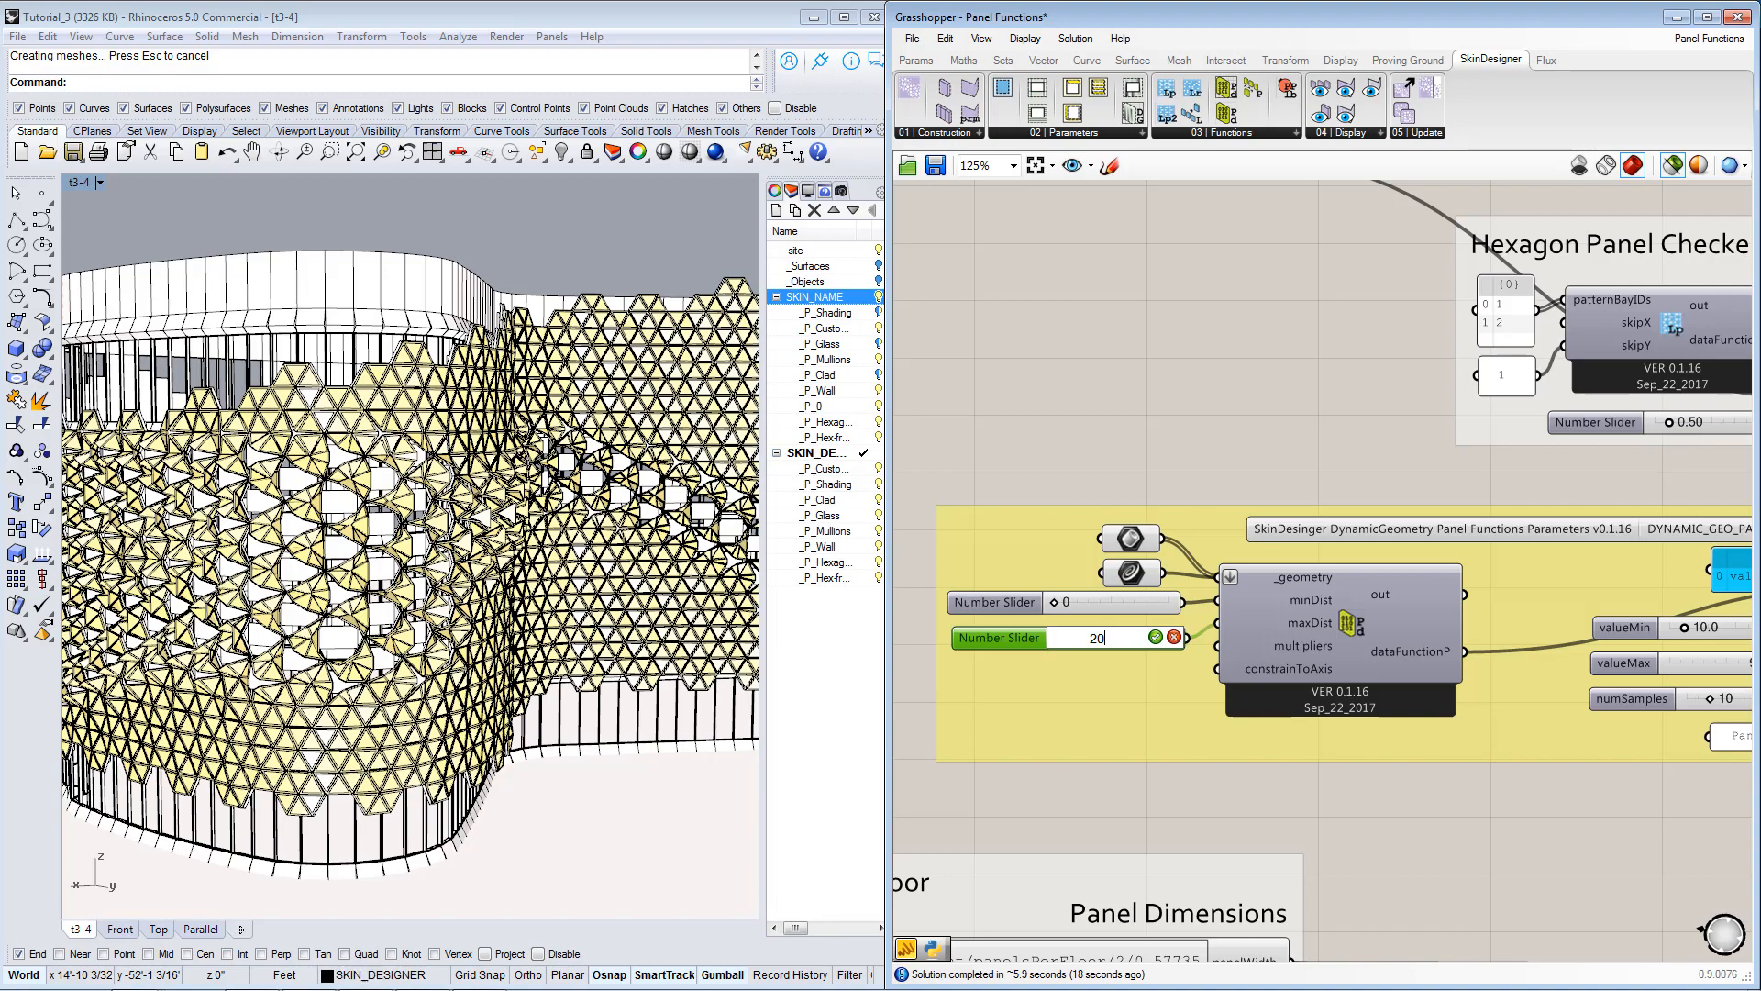
key(Return)
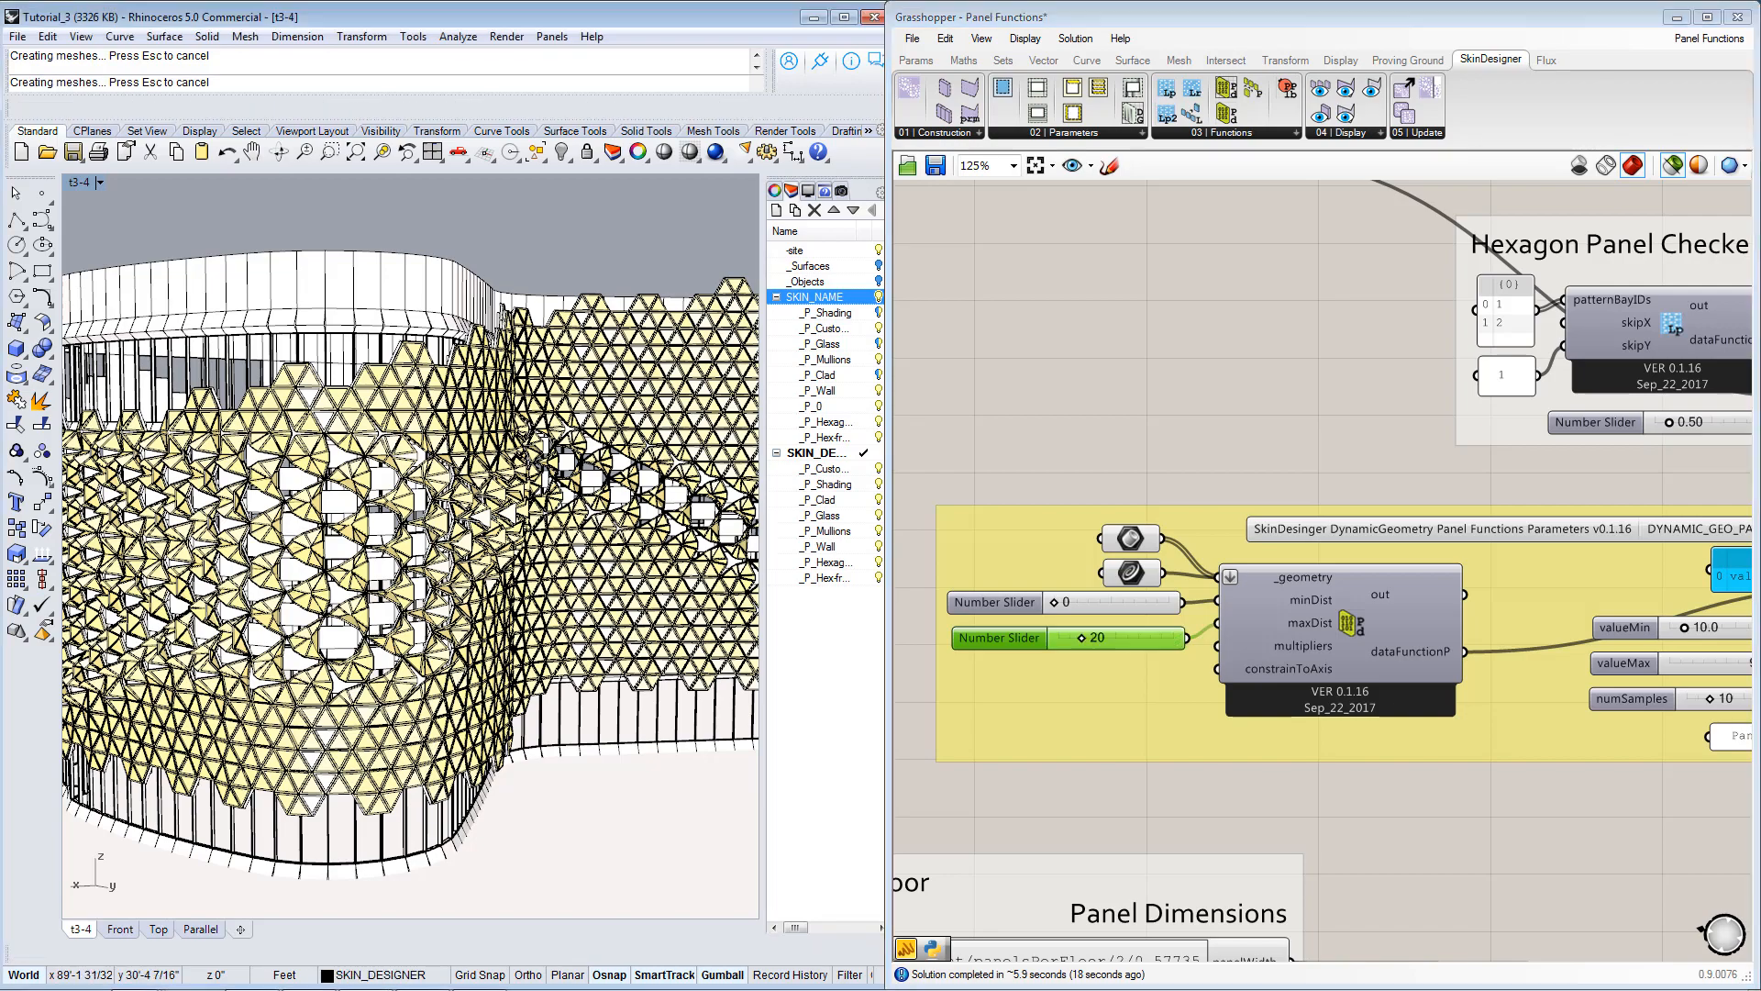
right_drag(626, 686, 455, 680)
scroll(518, 683, down, 5)
scroll(410, 585, down, 3)
scroll(1271, 760, down, 5)
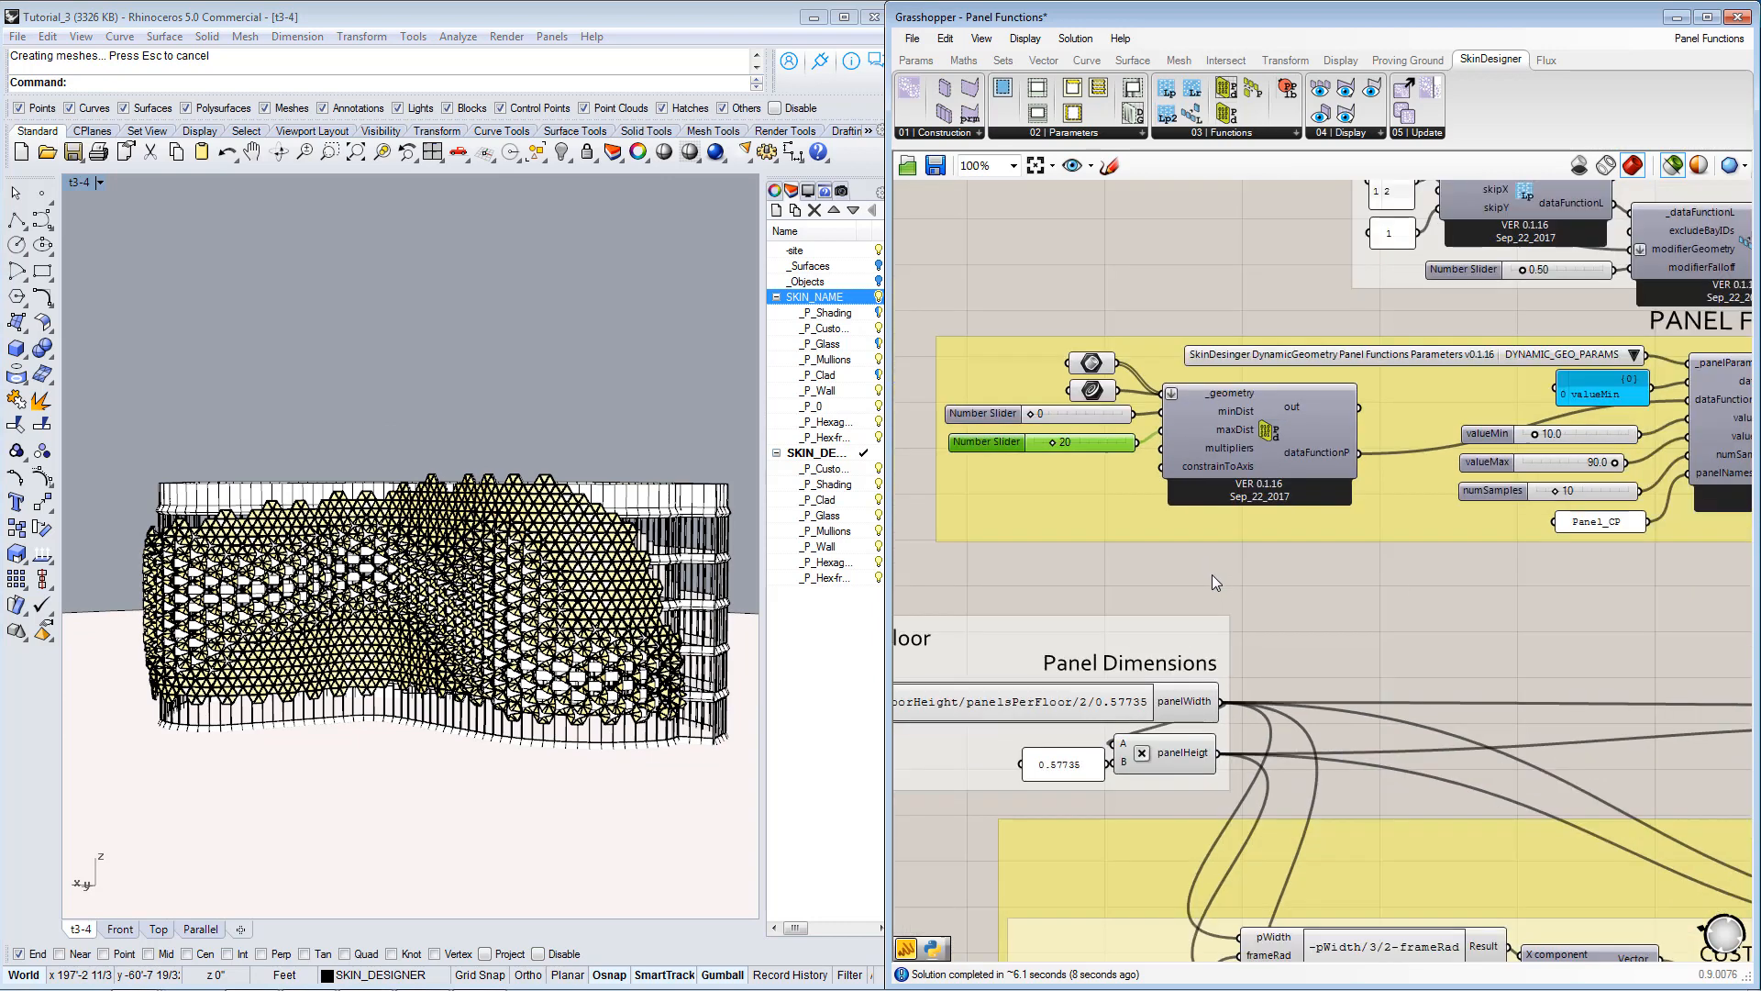
Review the definition's layout, panel function and hexagon panel groups, and deactivate the skin generator with its activation toggle.
right_drag(1429, 691, 1319, 731)
right_drag(1229, 559, 1506, 615)
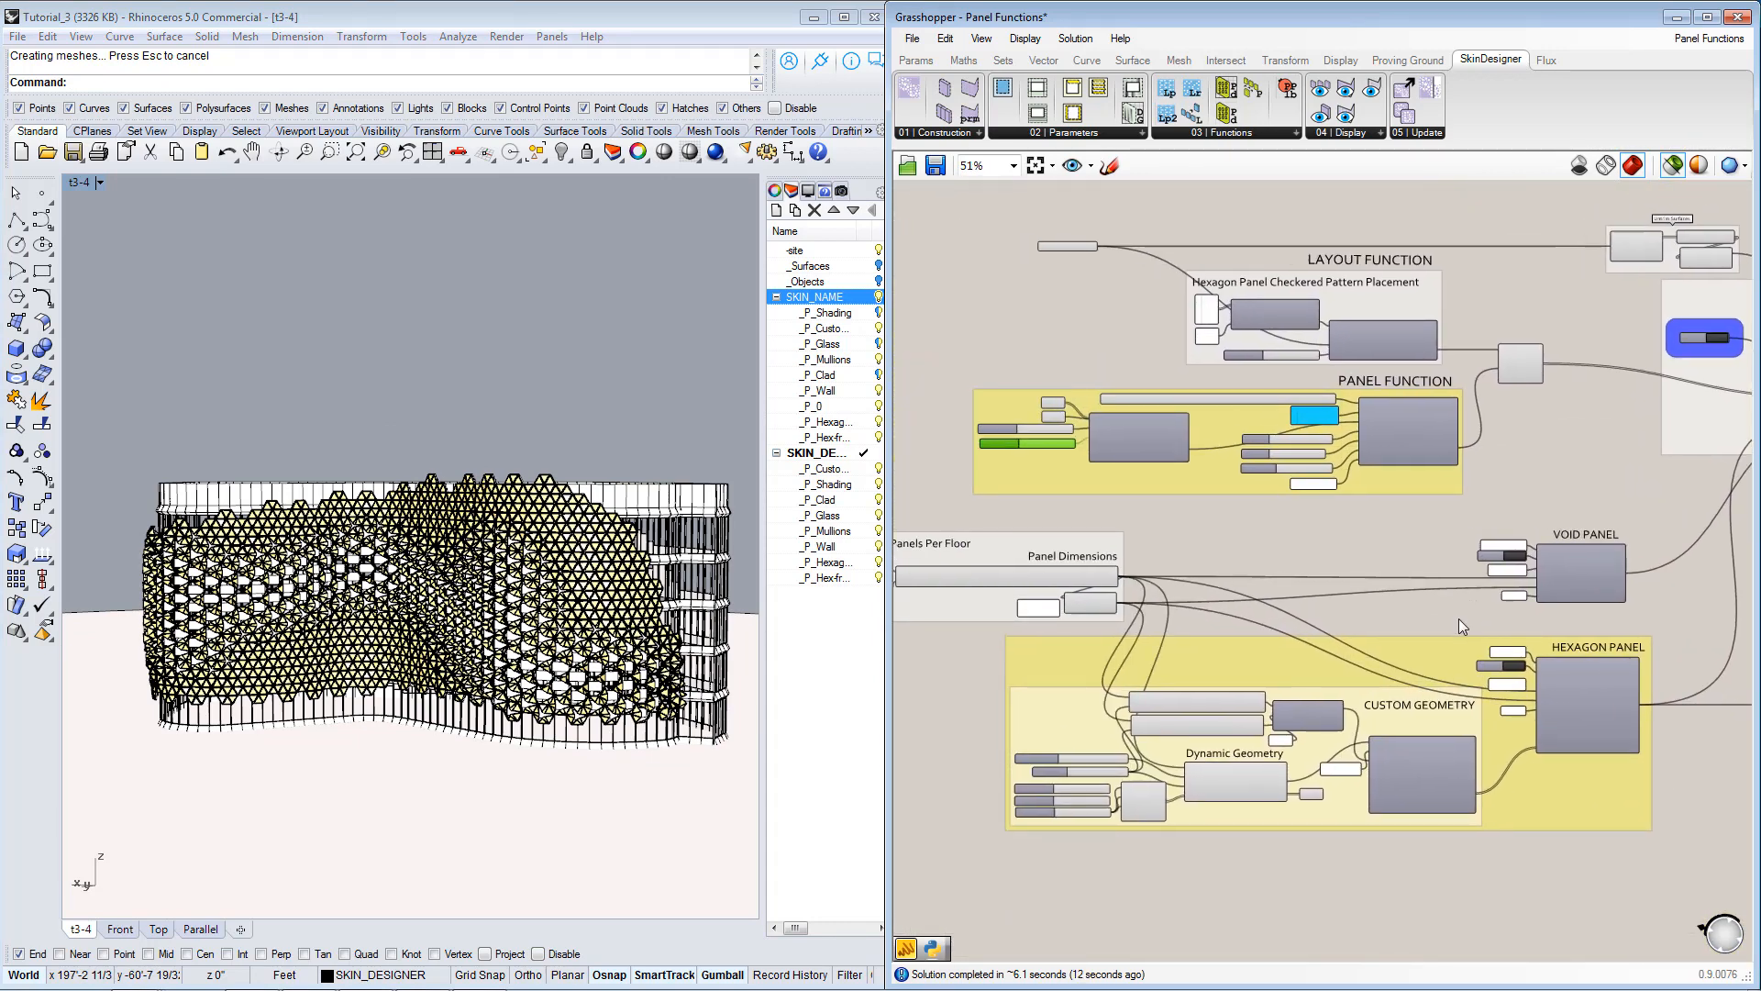
scroll(1207, 487, up, 2)
scroll(1207, 487, down, 2)
right_drag(1242, 362, 1244, 490)
scroll(1241, 421, up, 2)
scroll(1242, 420, down, 2)
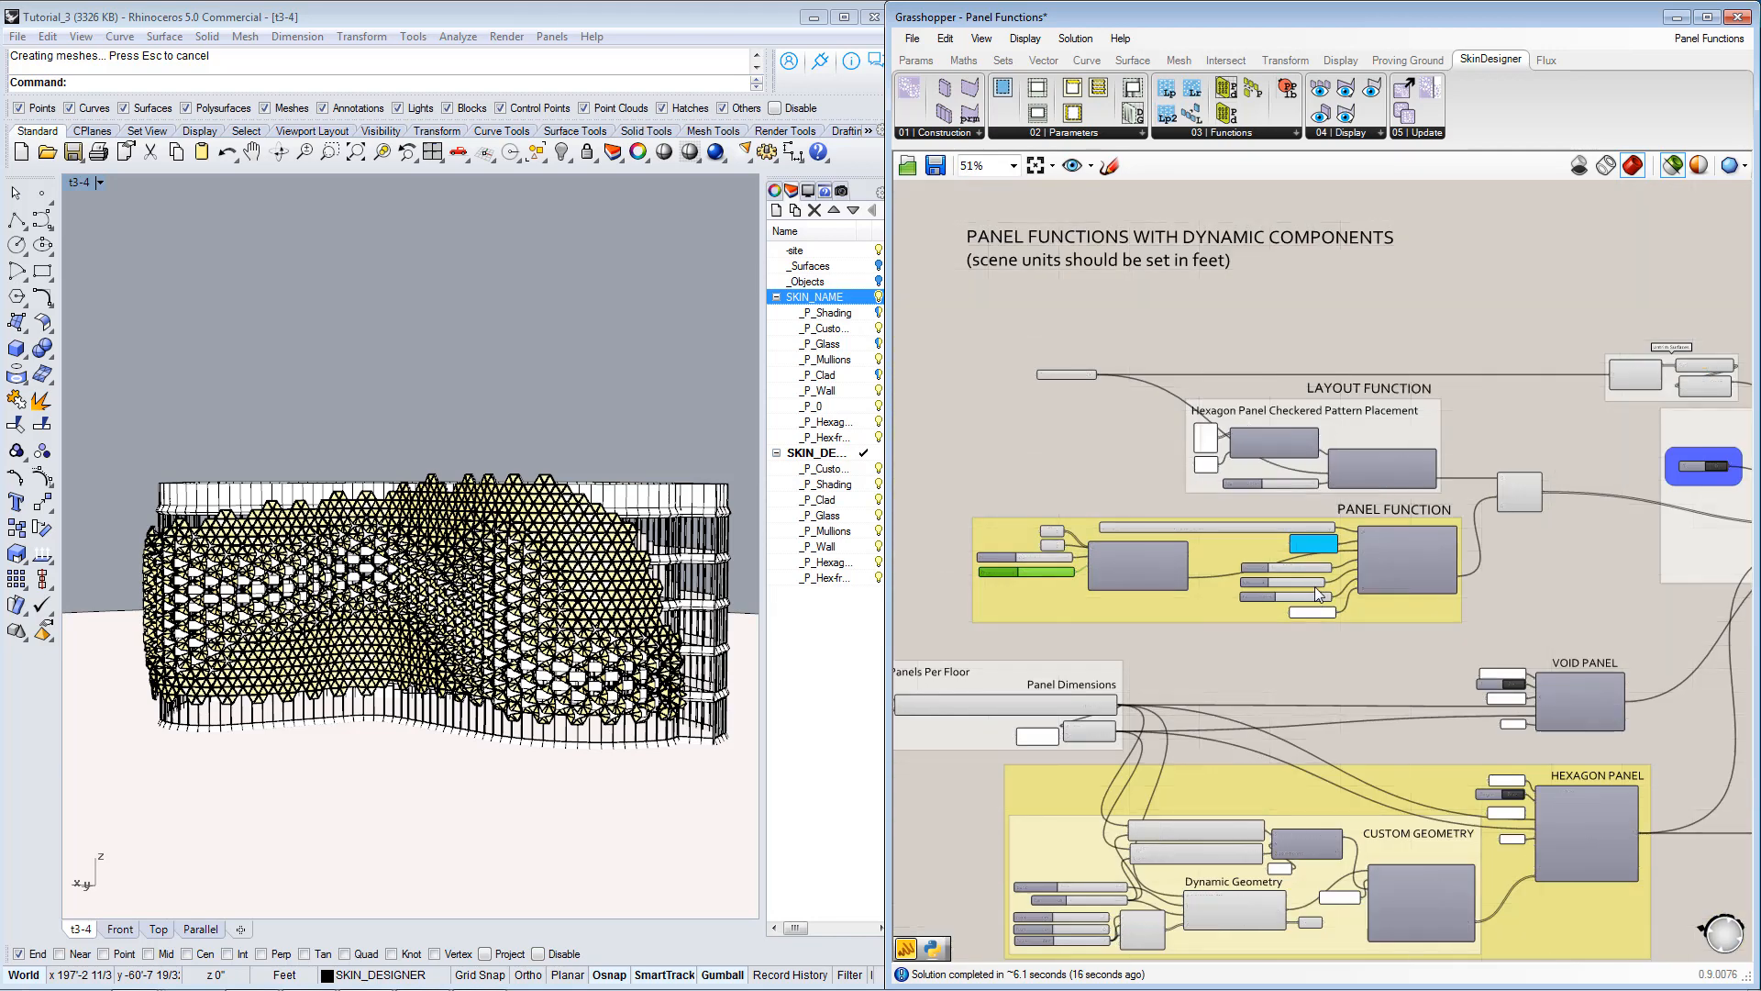
right_drag(1436, 825, 1410, 548)
scroll(1486, 626, up, 1)
right_drag(1739, 348, 1470, 545)
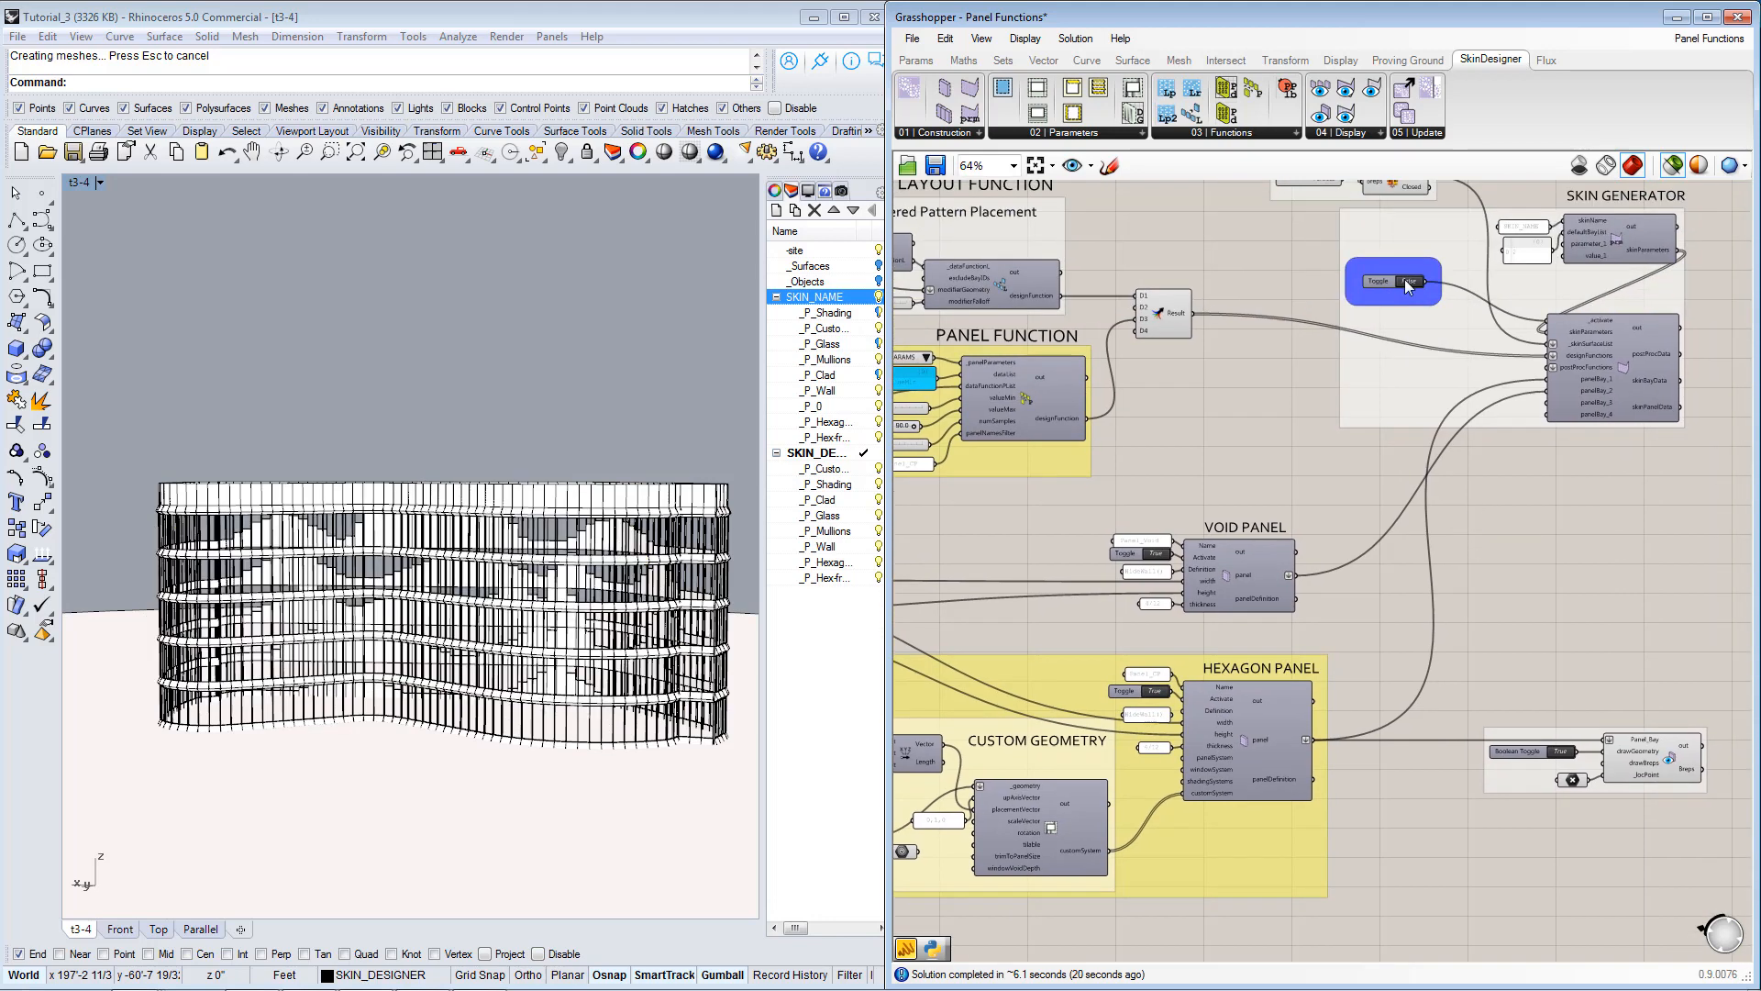
Try to duplicate the Hexagon Panel and Custom Geometry components and move the copies one by one below the original group.
right_drag(1365, 578, 1652, 320)
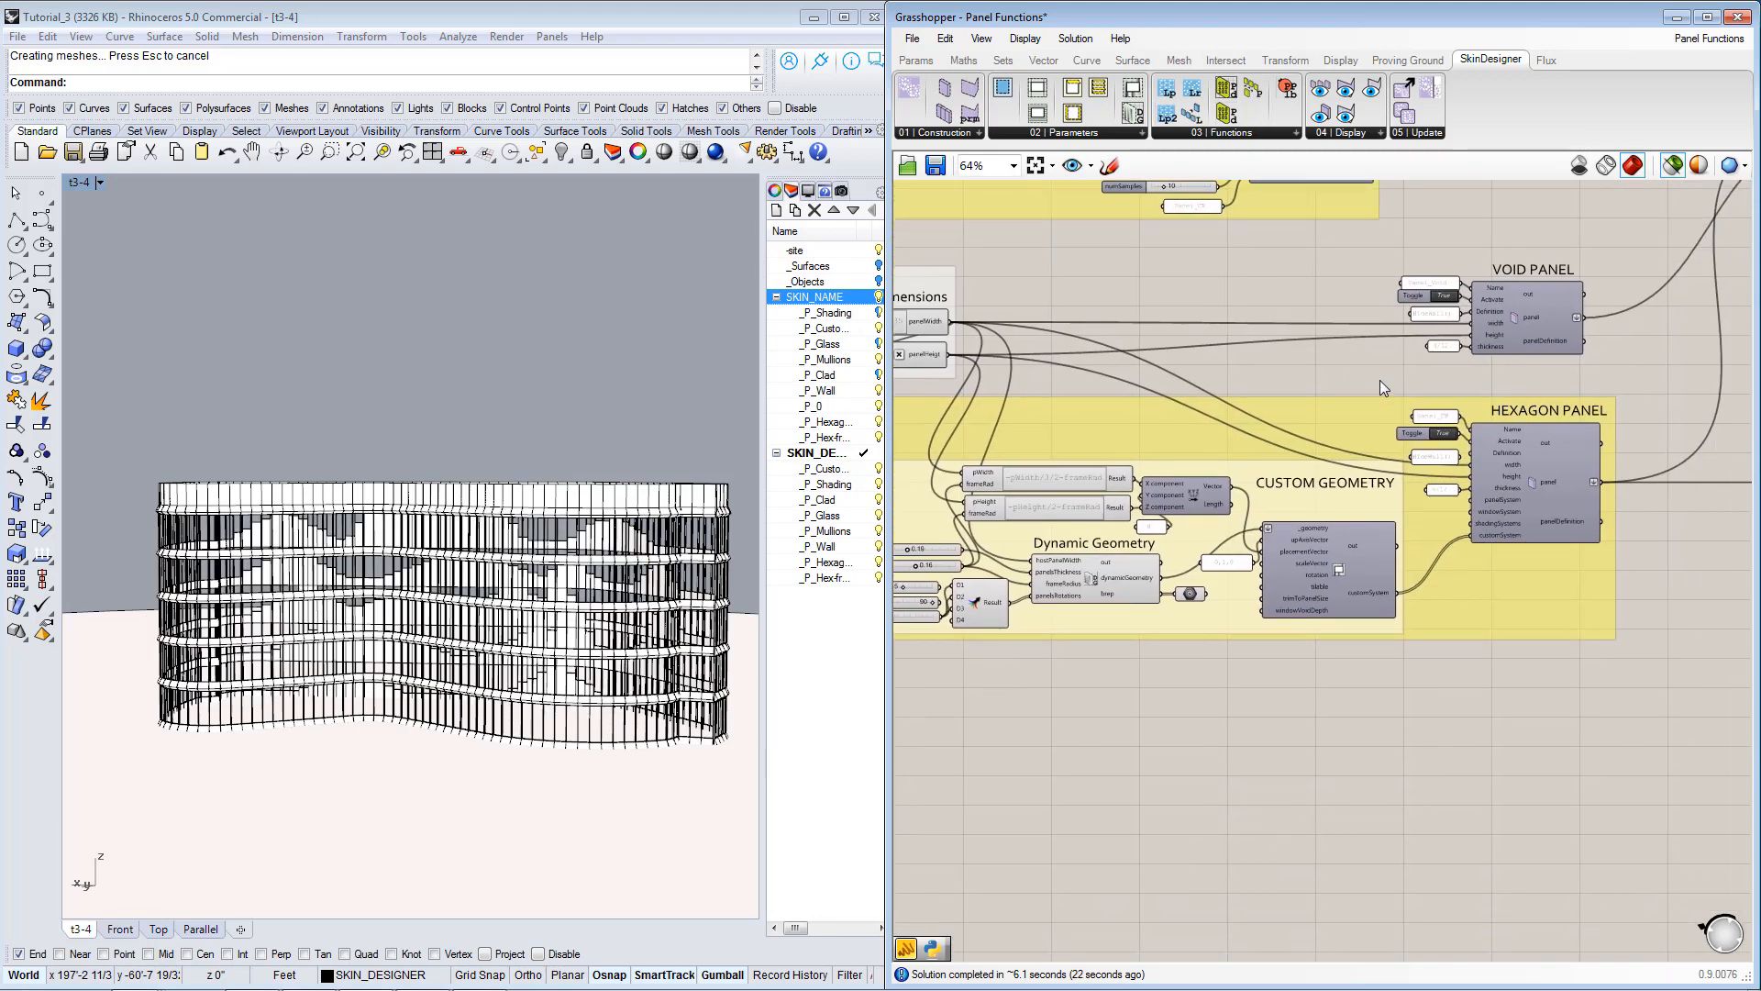
drag(1375, 374, 1670, 660)
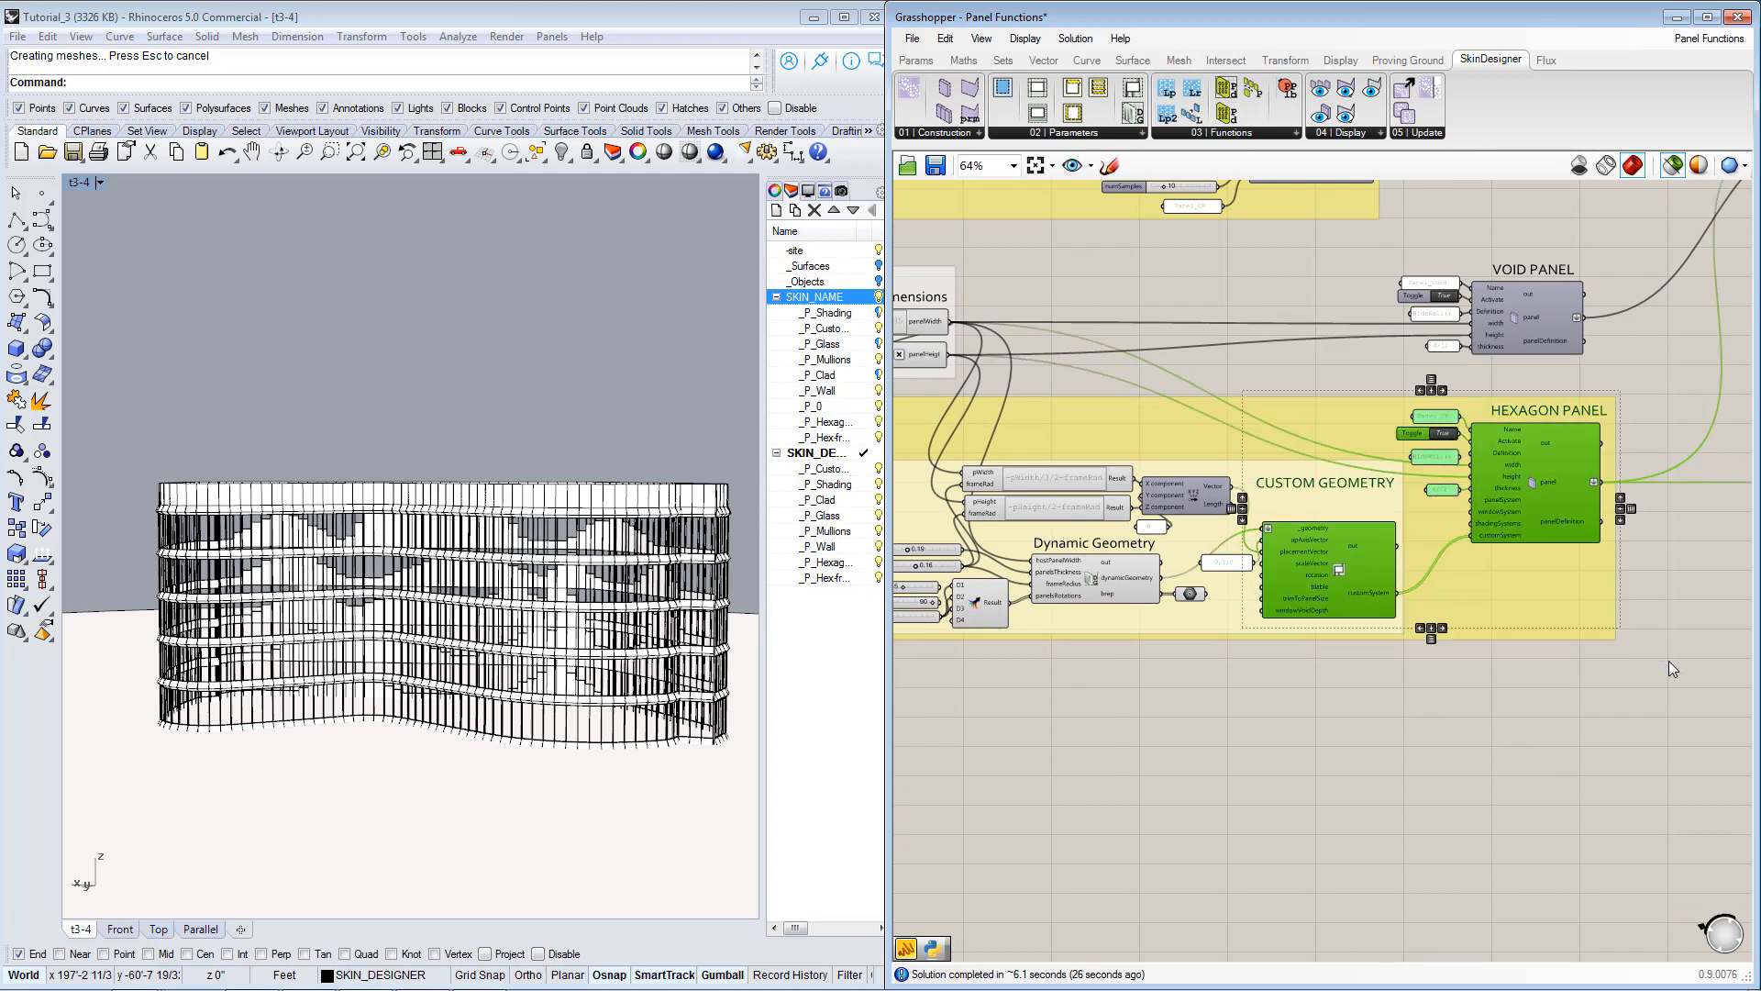
key(ctrl+c)
key(ctrl+v)
click(1571, 548)
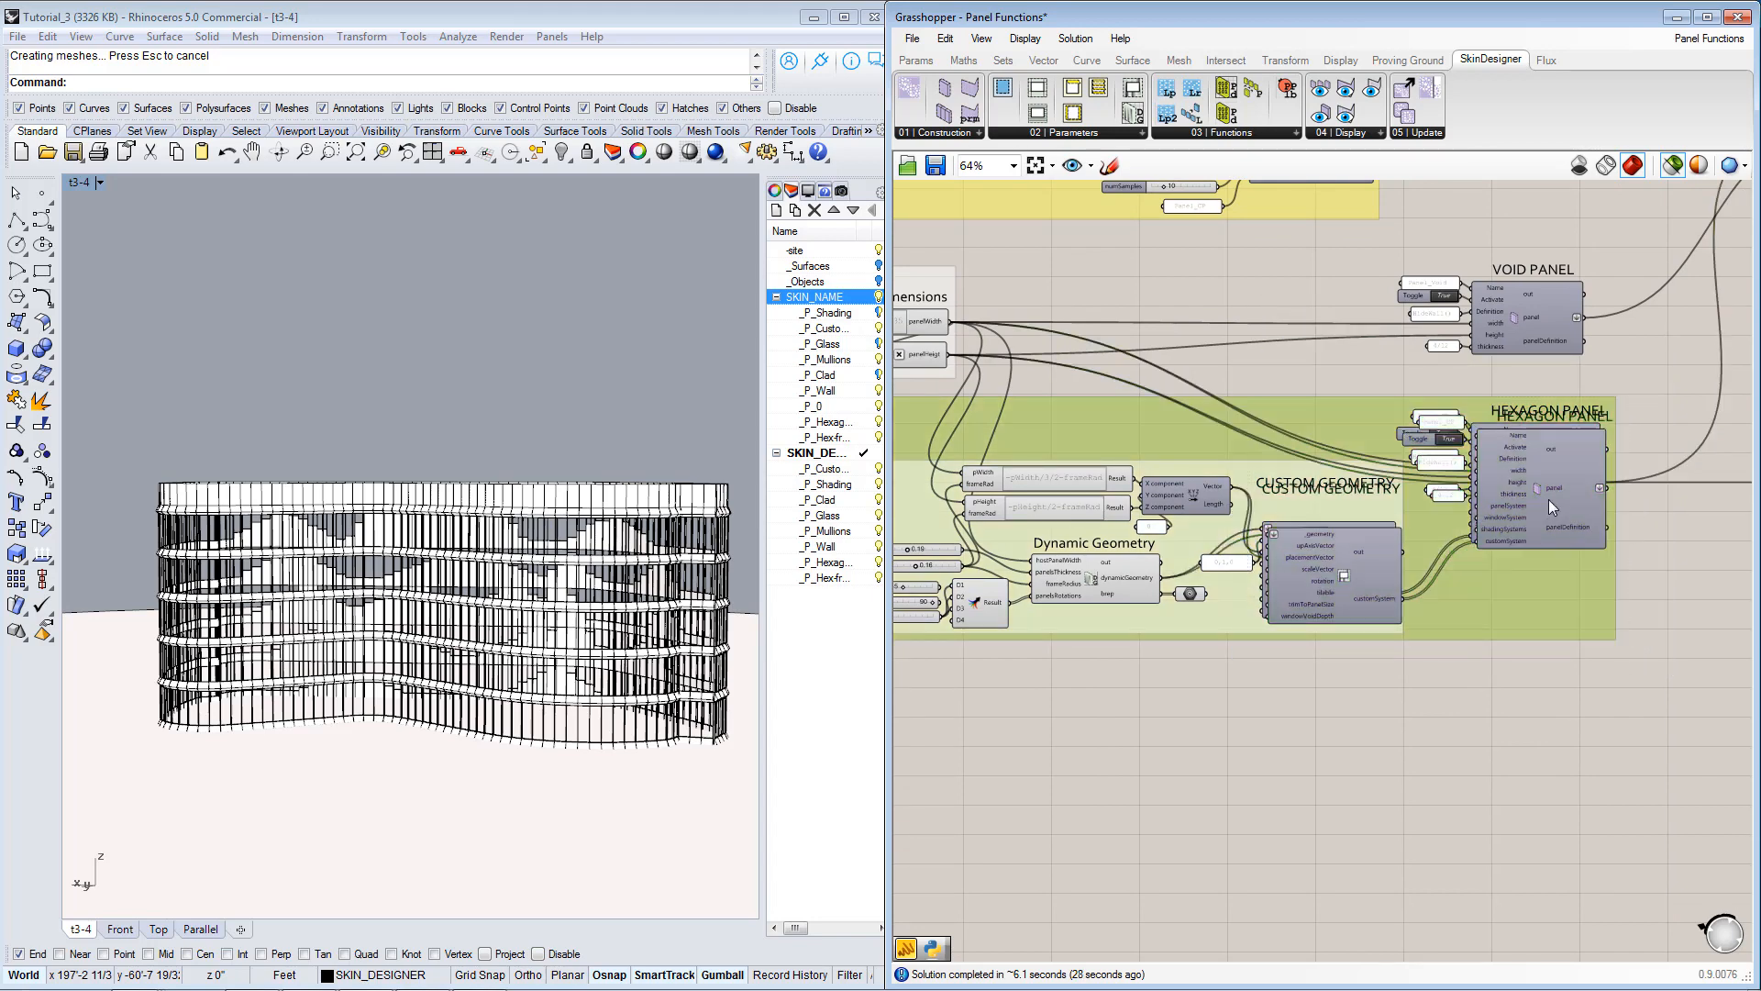
drag(1548, 499, 1565, 719)
scroll(1557, 718, up, 3)
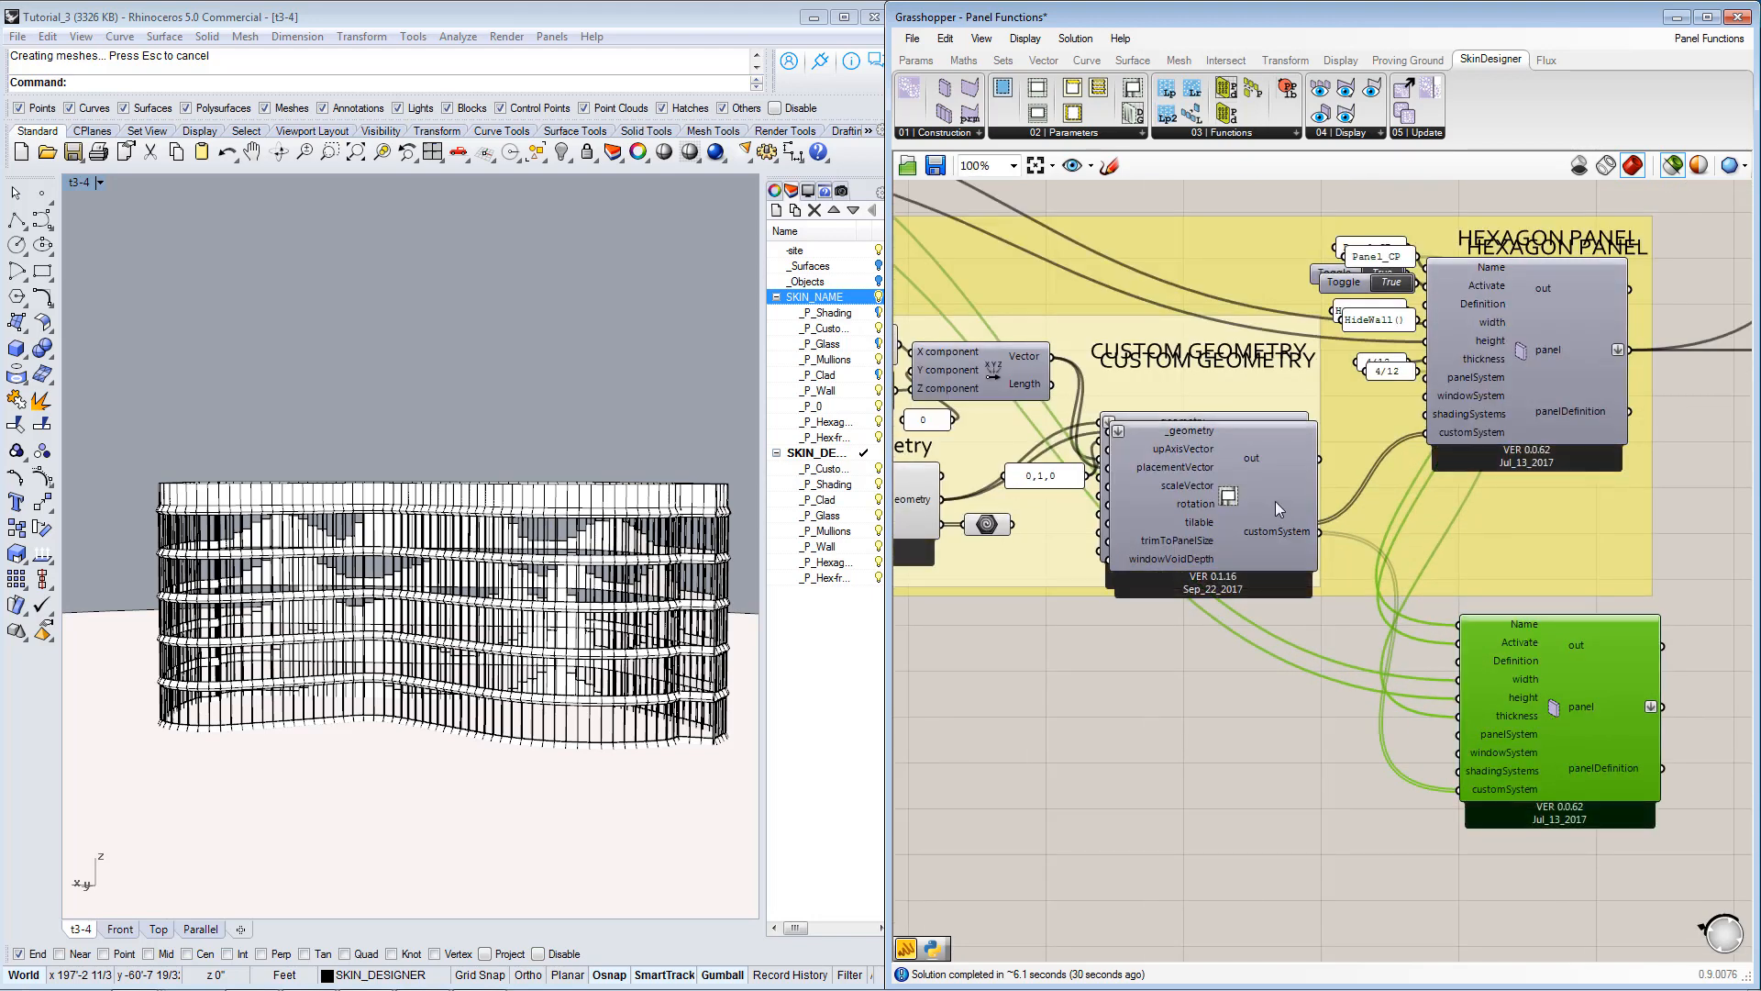
drag(1275, 500, 1311, 781)
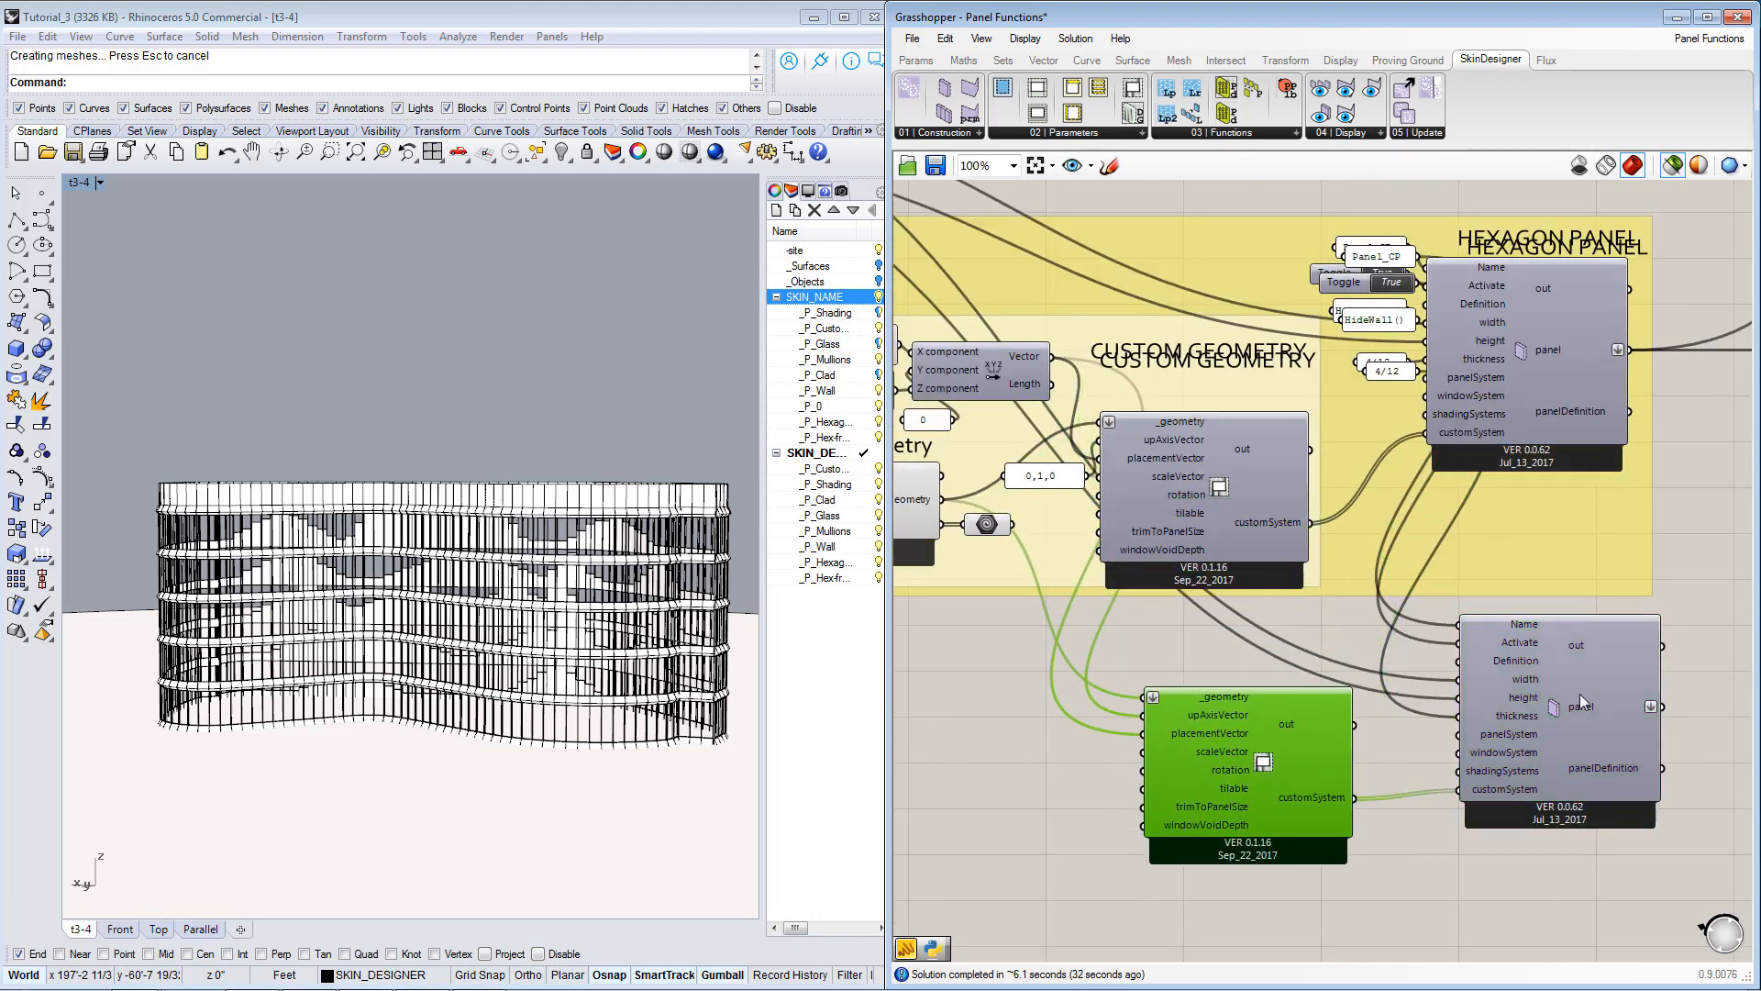
drag(1599, 692, 1583, 735)
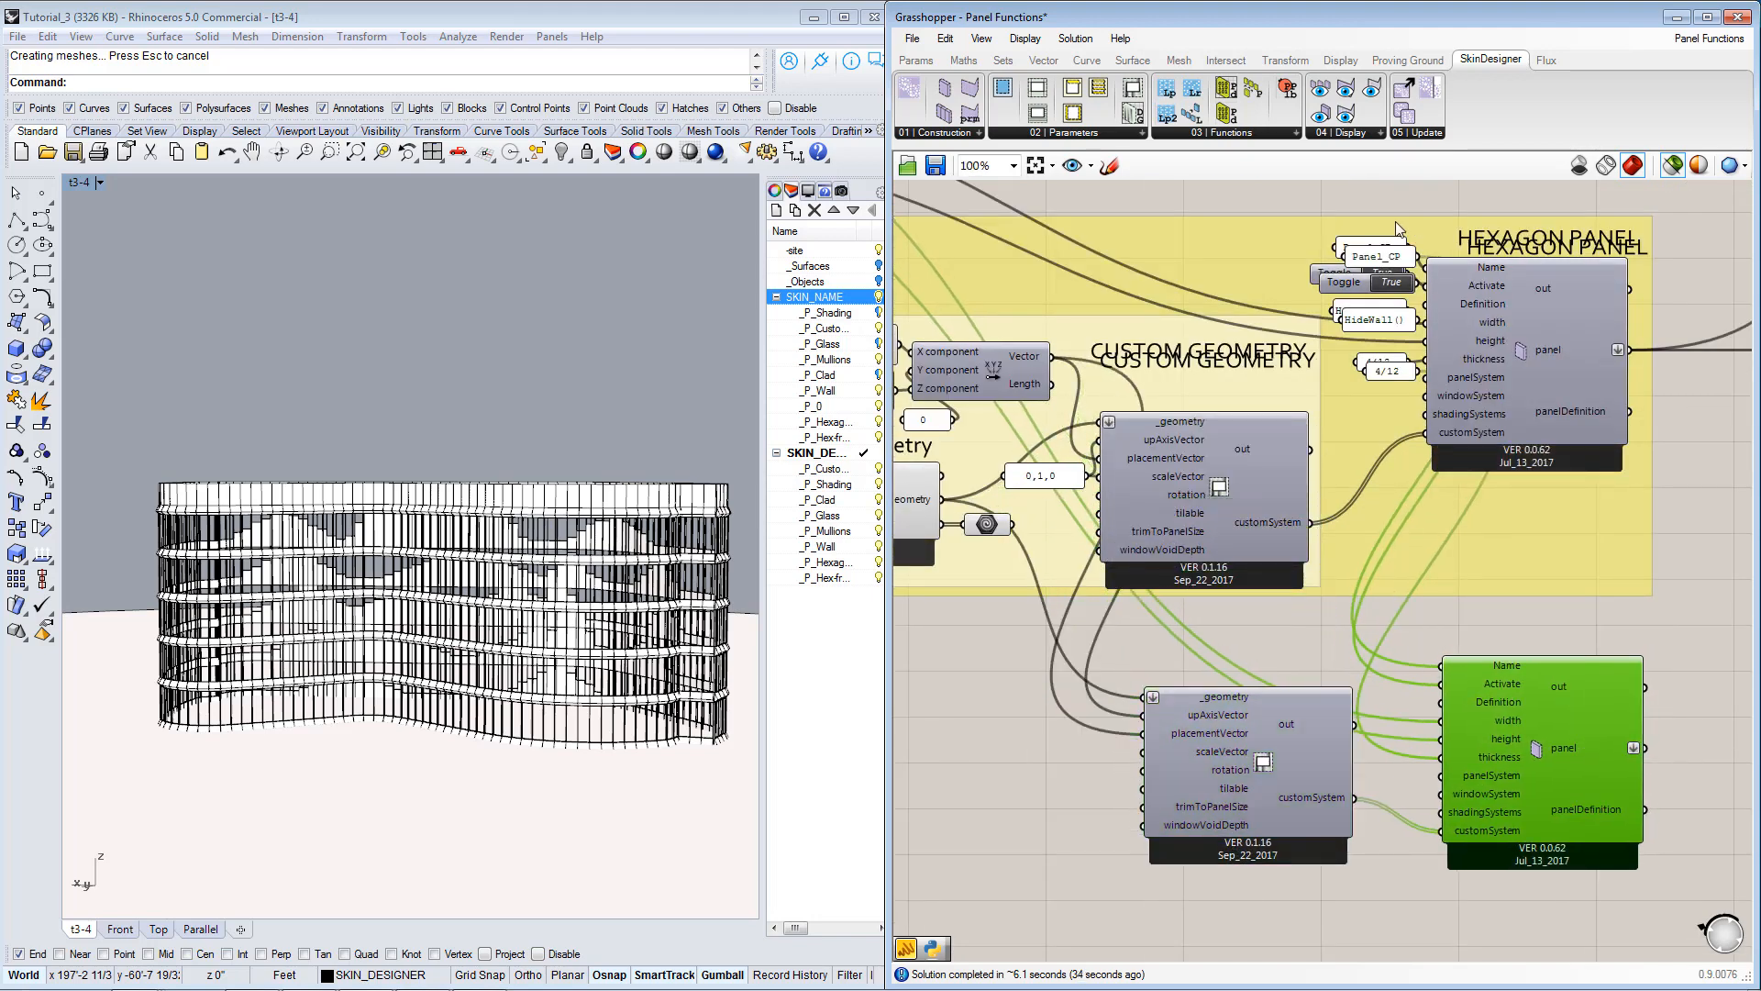
Undo the moves of the duplicated Hexagon Panel and Custom Geometry components.
key(ctrl+z)
key(ctrl+z)
key(ctrl+z)
key(ctrl+z)
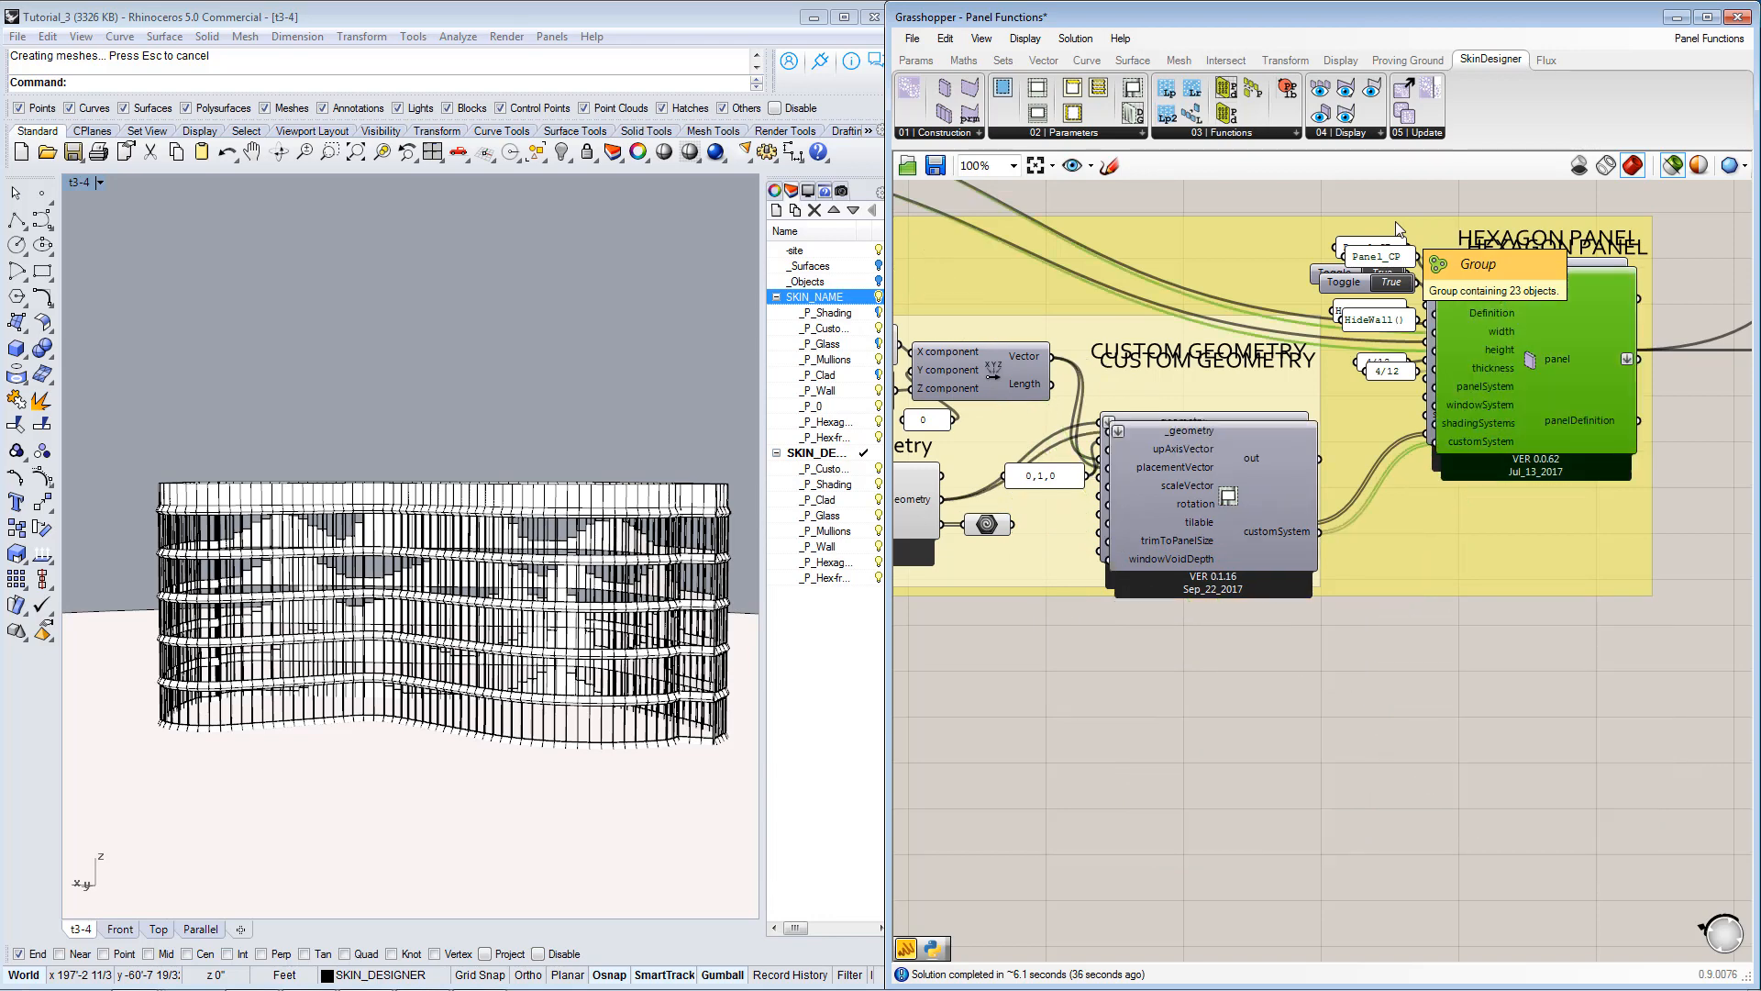
Duplicate the Hexagon Panel and Custom Geometry components with their labels and input panels, placing the copy below the original group.
drag(1050, 192, 1678, 678)
key(ctrl+c)
key(ctrl+v)
drag(1509, 396, 1506, 749)
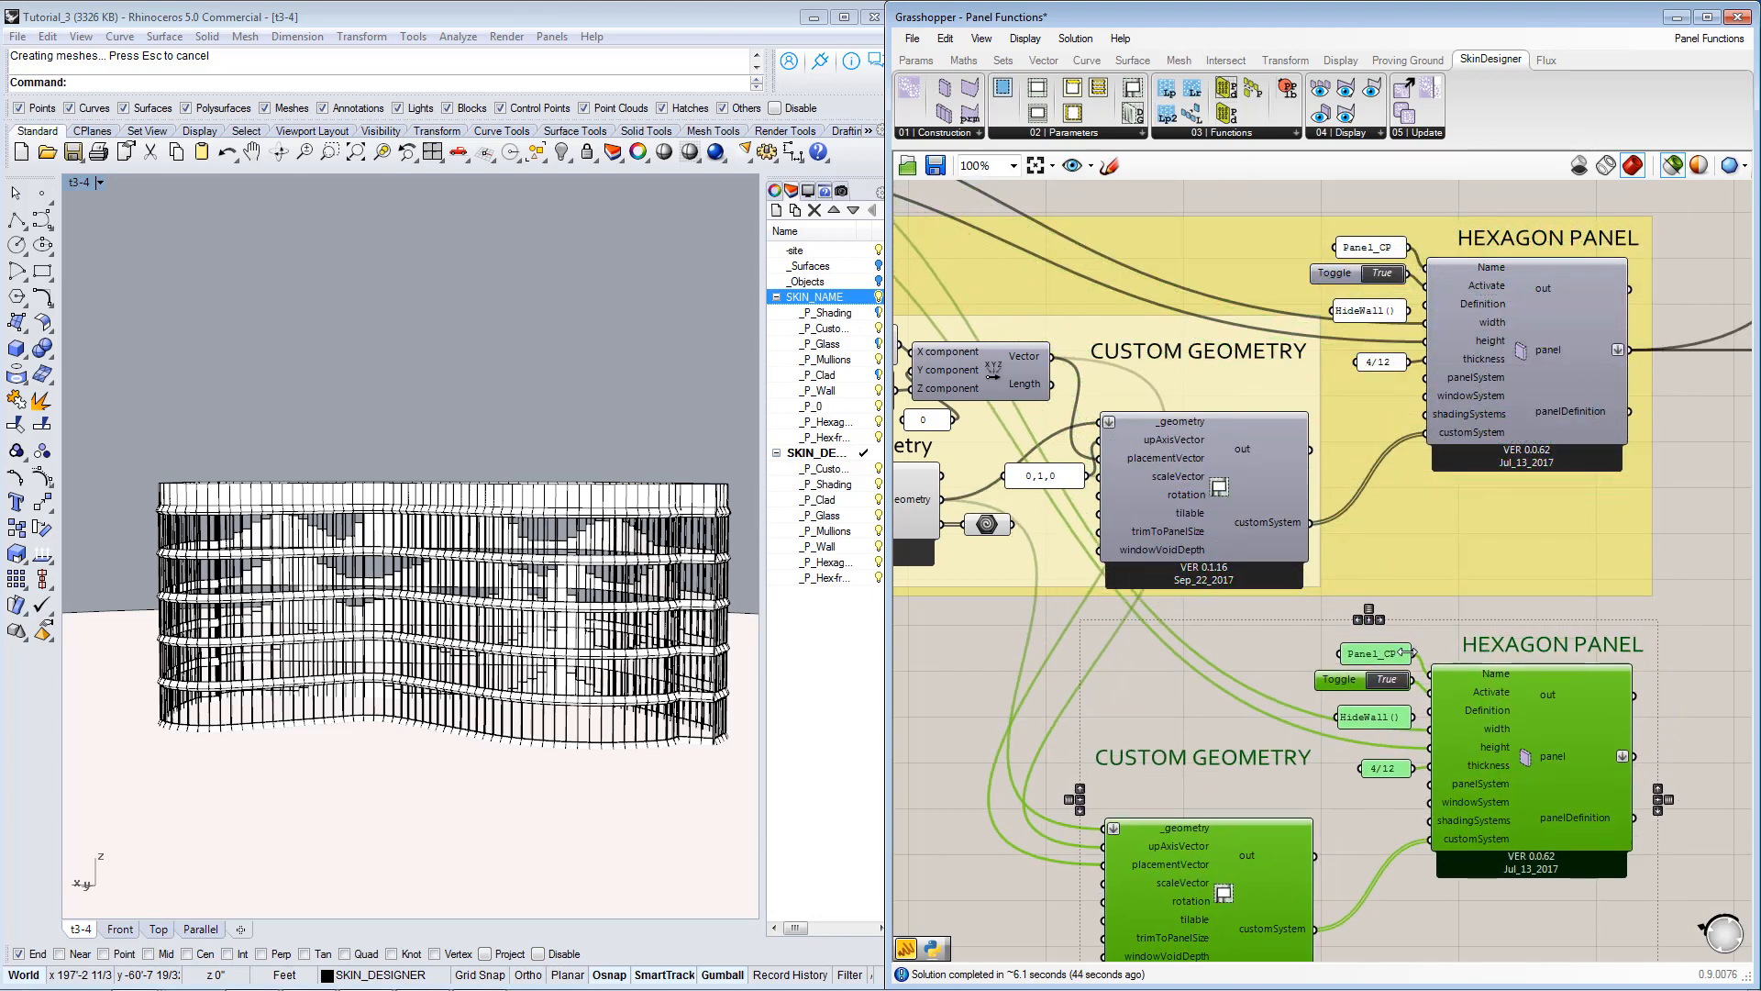
Set the duplicated hexagon panel's Name input to Panel_CP-Static and move the copied custom geometry component up beneath its label.
double_click(1390, 654)
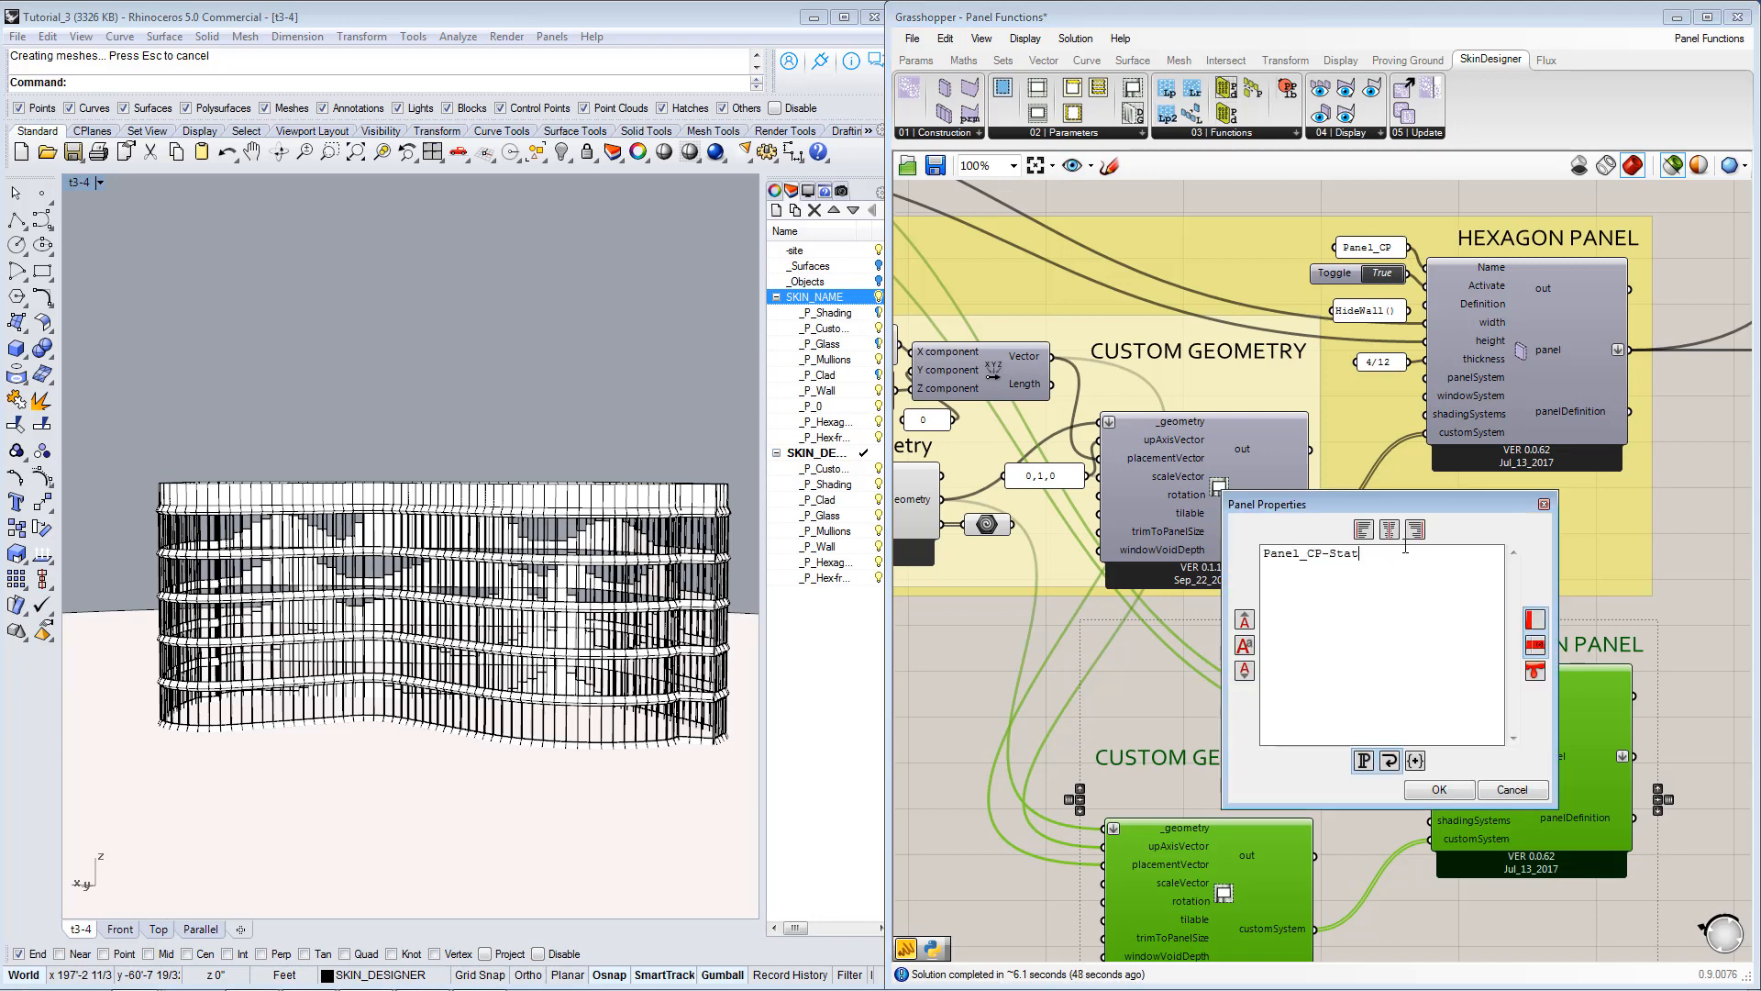
click(1439, 791)
click(1318, 780)
right_drag(1249, 701, 1286, 580)
scroll(1334, 703, down, 1)
scroll(1295, 627, up, 1)
drag(1353, 819, 1367, 776)
Examine the Dynamic Geometry component's brep output as previewed in Rhino, comparing it with the Custom Geometry and Dynamic Geometry components.
click(1604, 729)
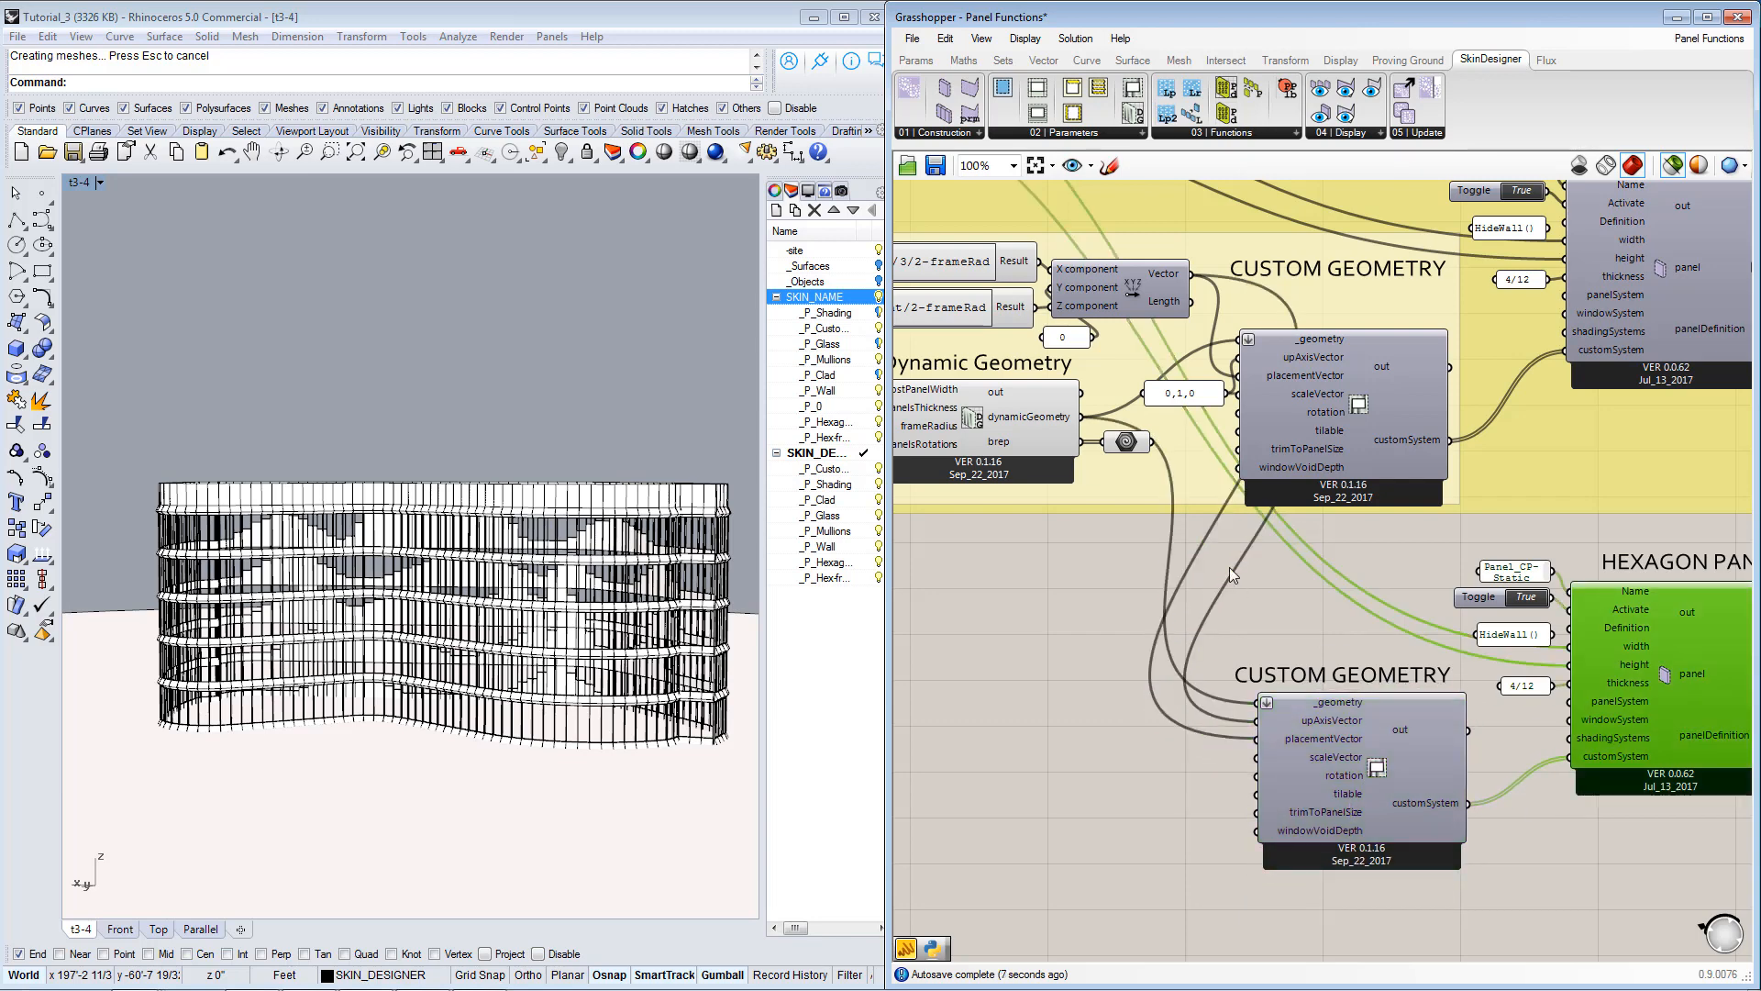
click(1130, 454)
click(1389, 423)
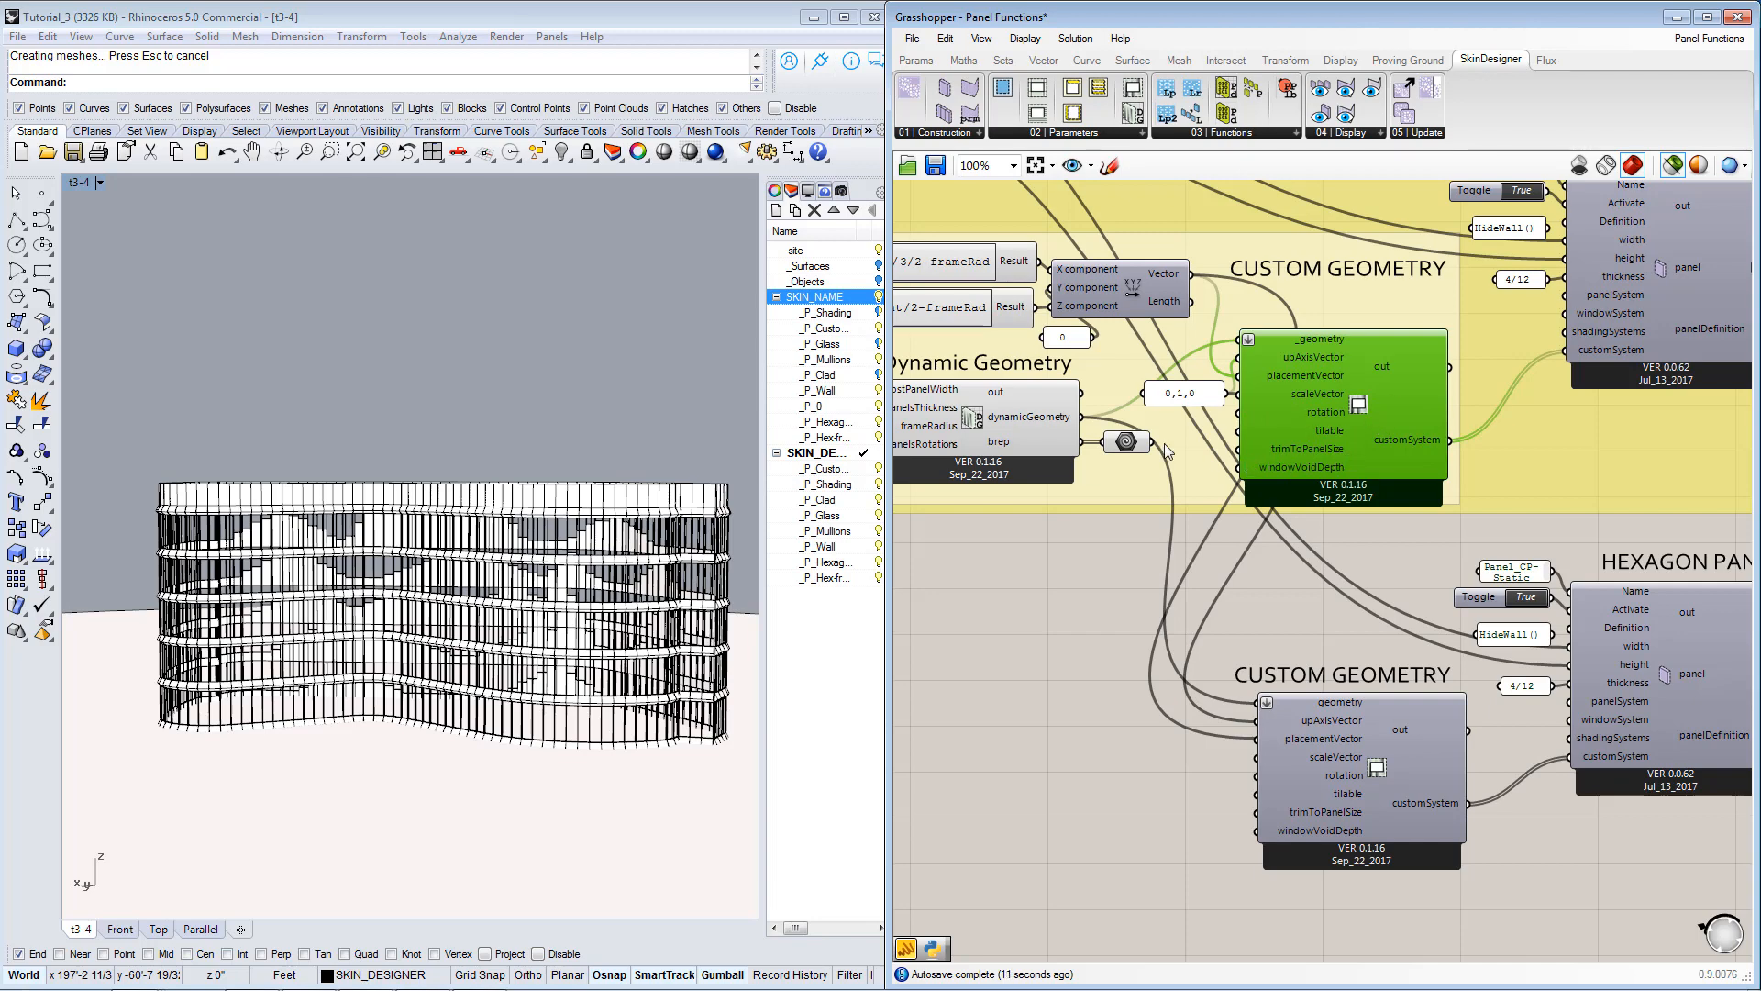
click(1134, 446)
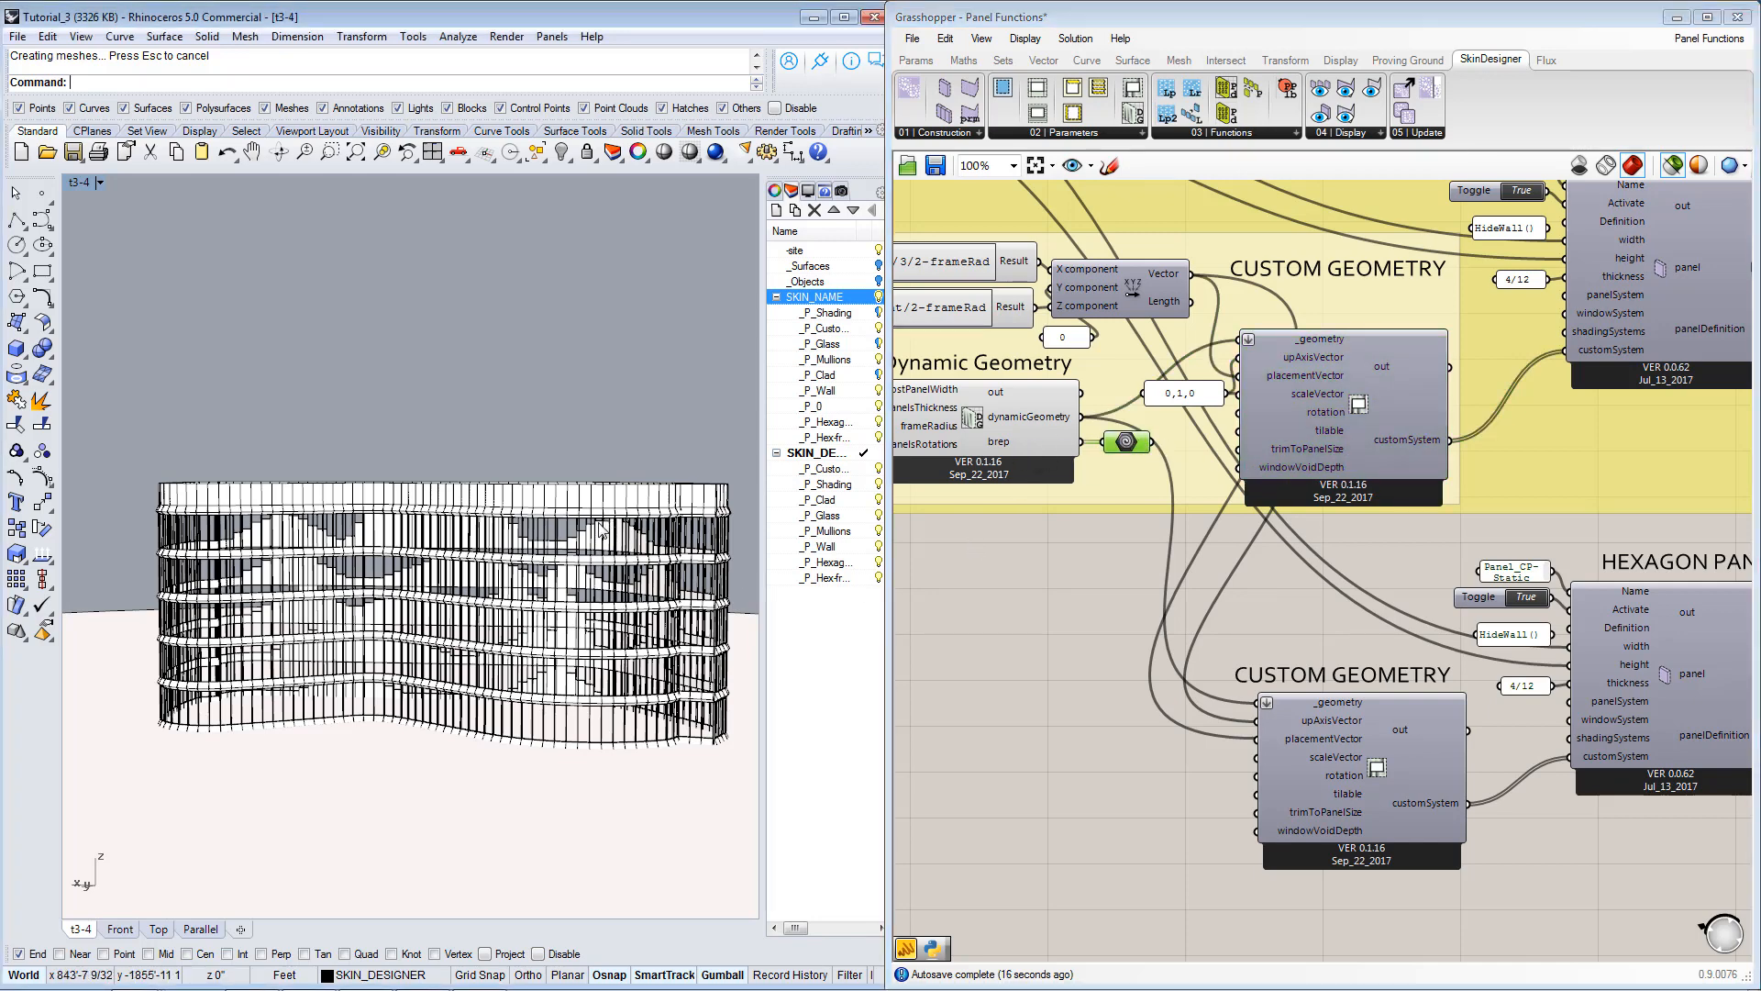
right_drag(655, 519, 354, 621)
scroll(613, 566, up, 2)
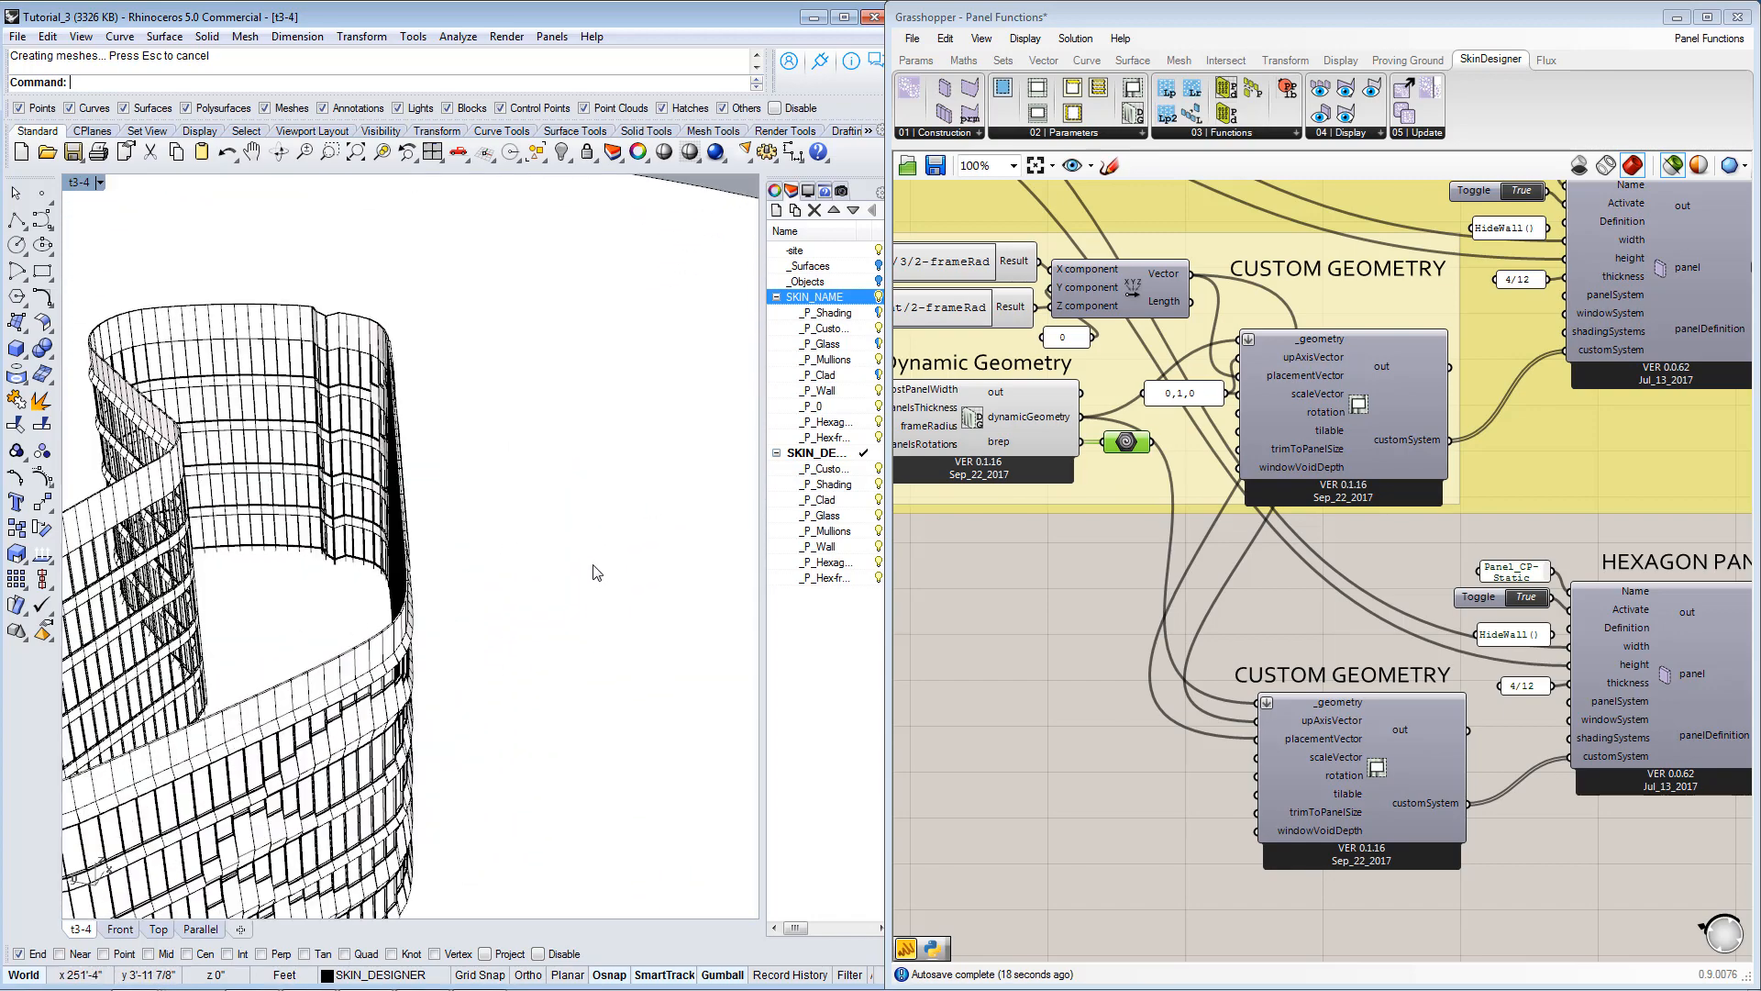
scroll(589, 564, down, 6)
scroll(479, 813, up, 14)
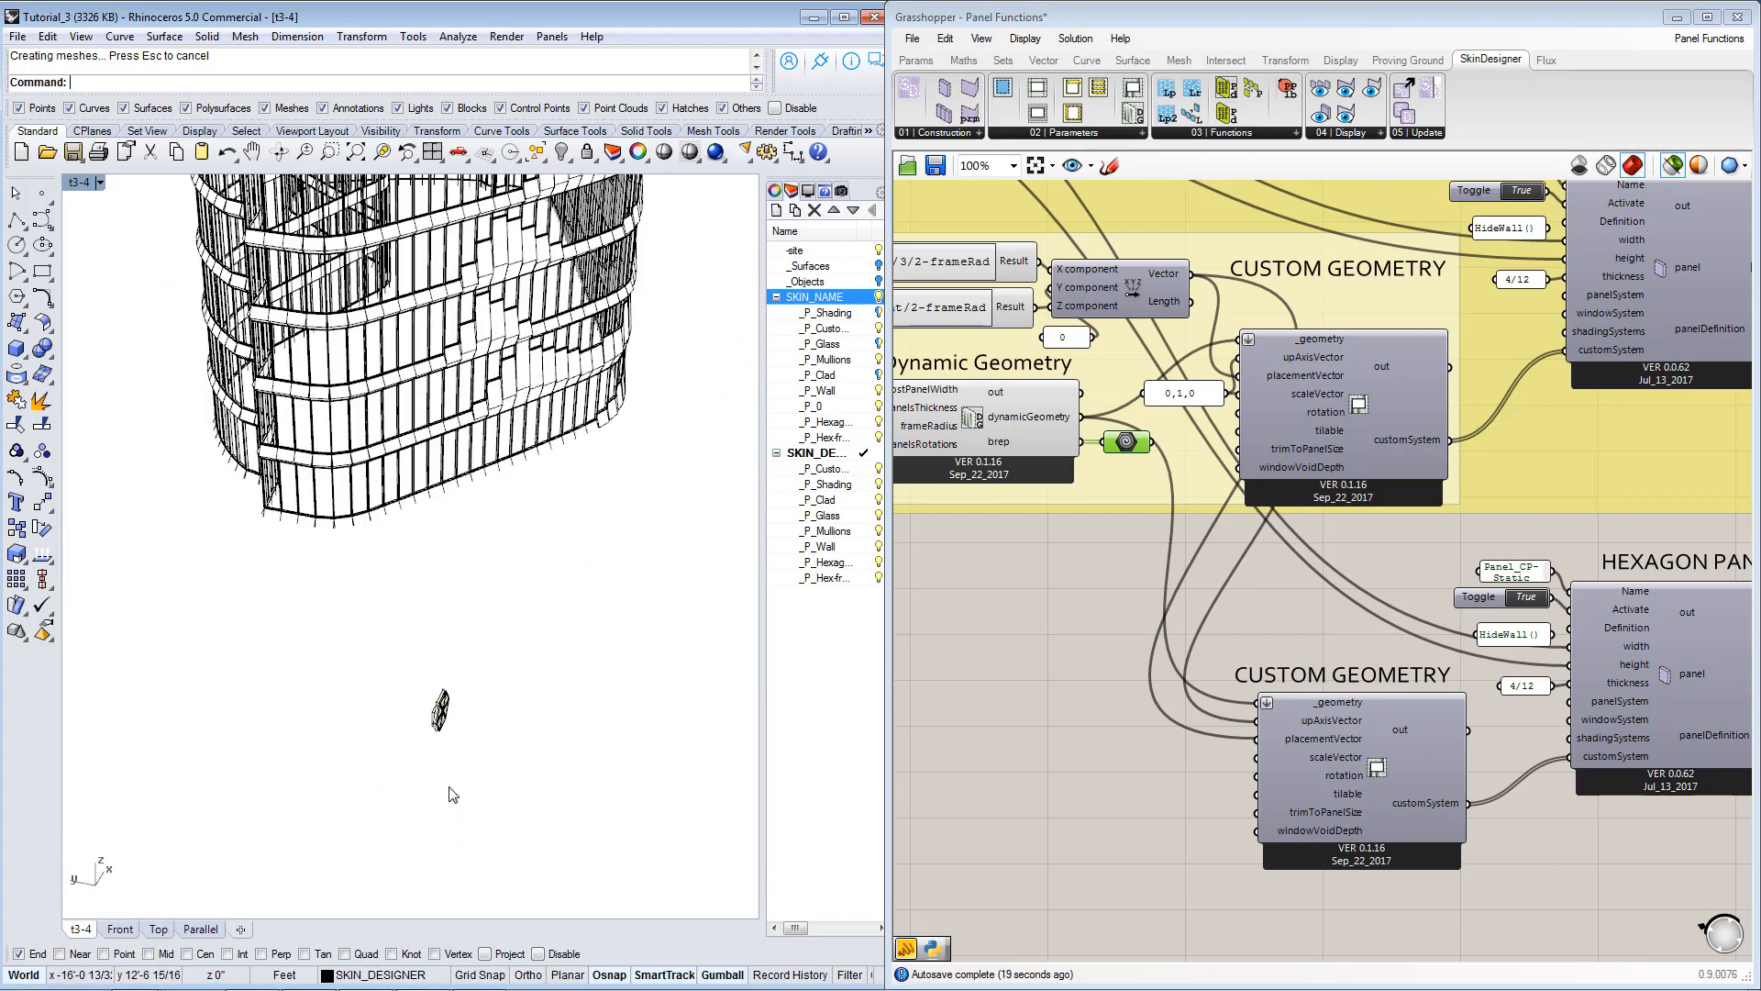
right_drag(551, 708, 528, 709)
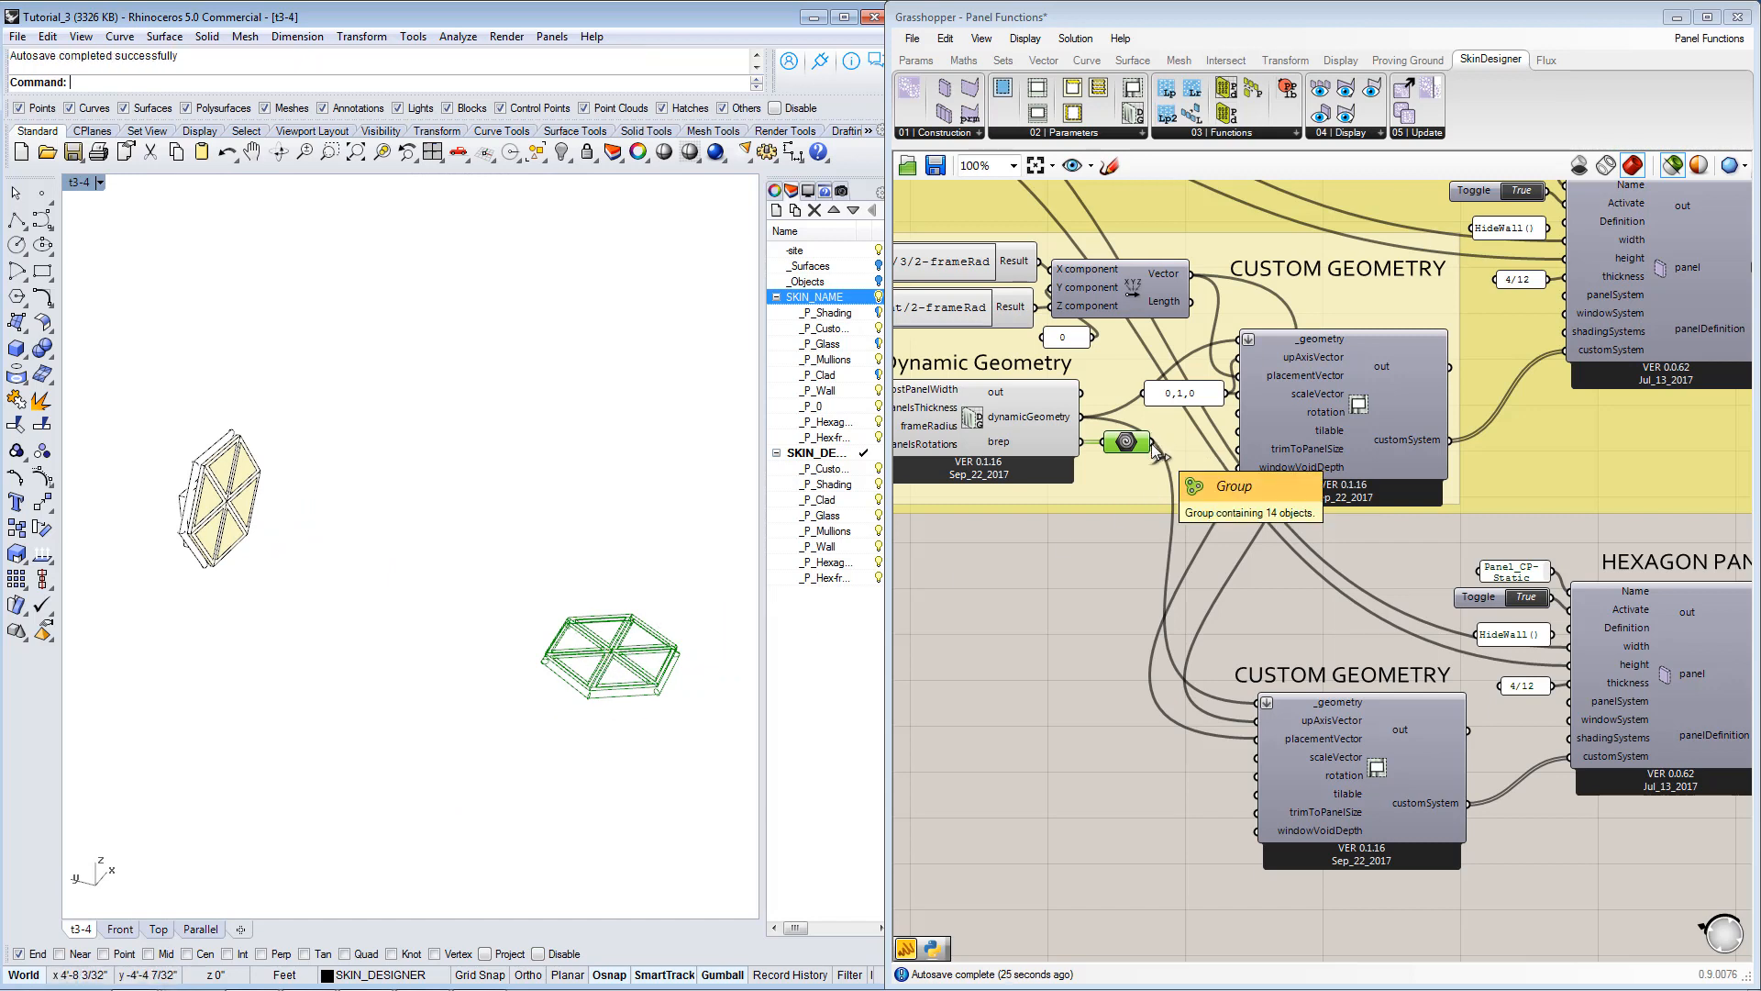
click(993, 422)
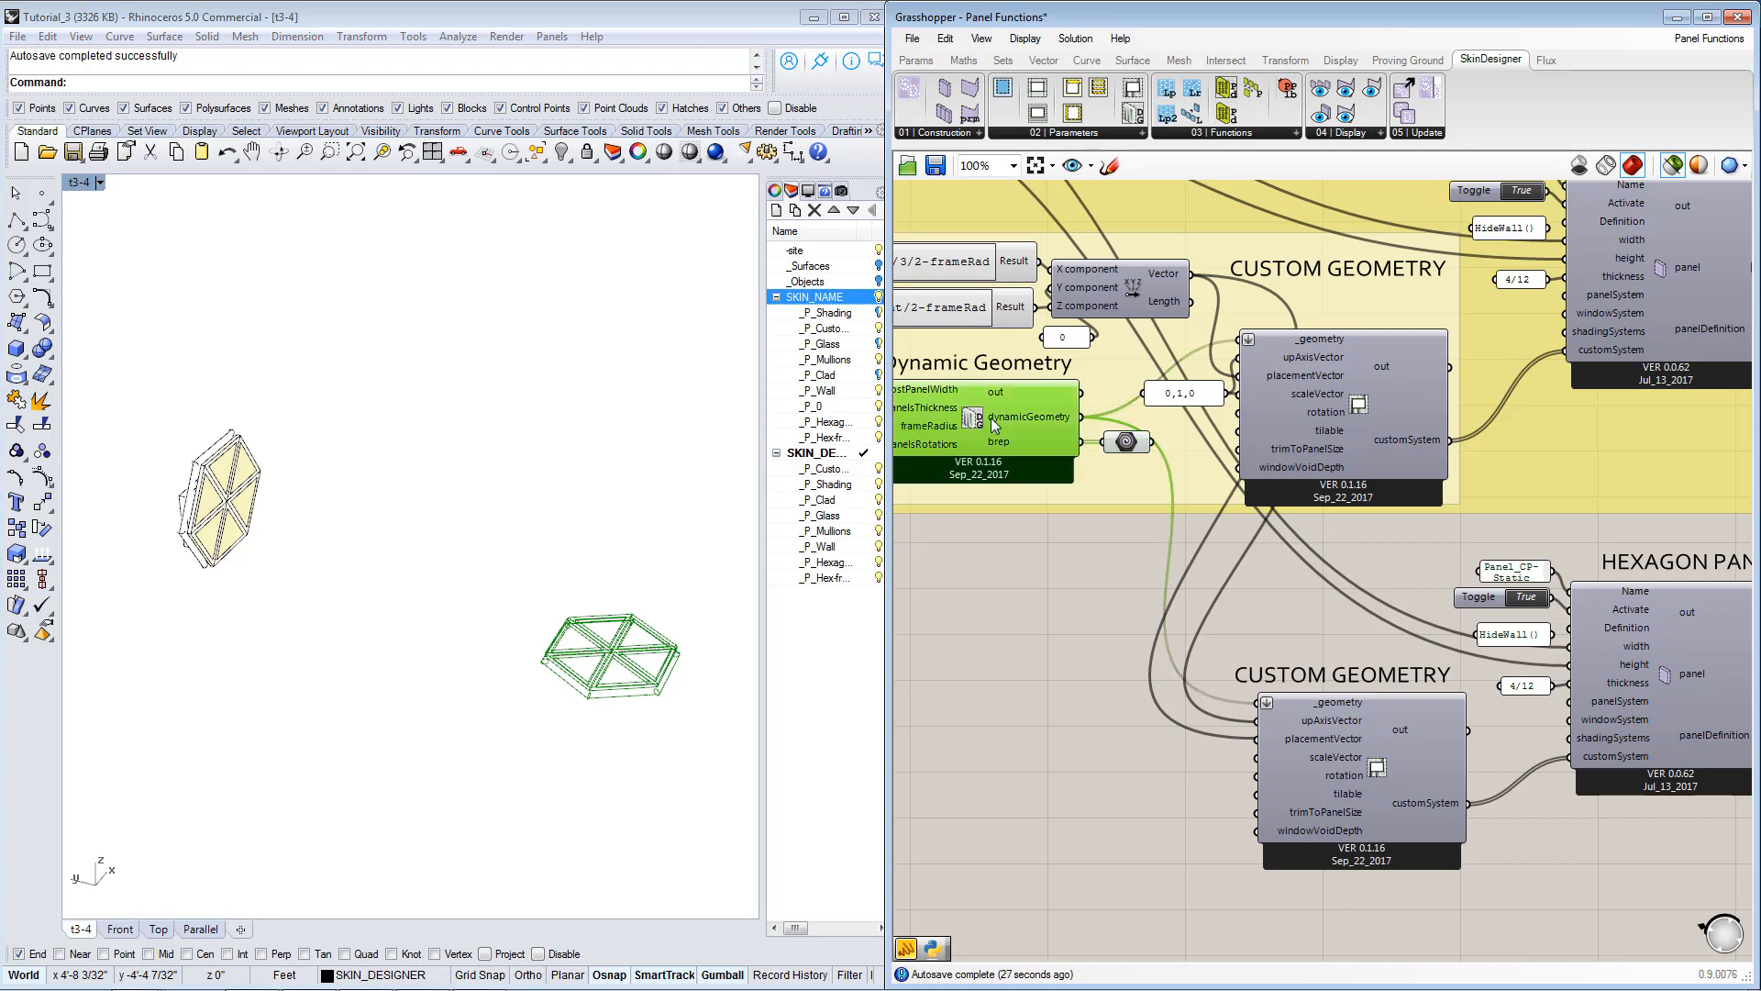
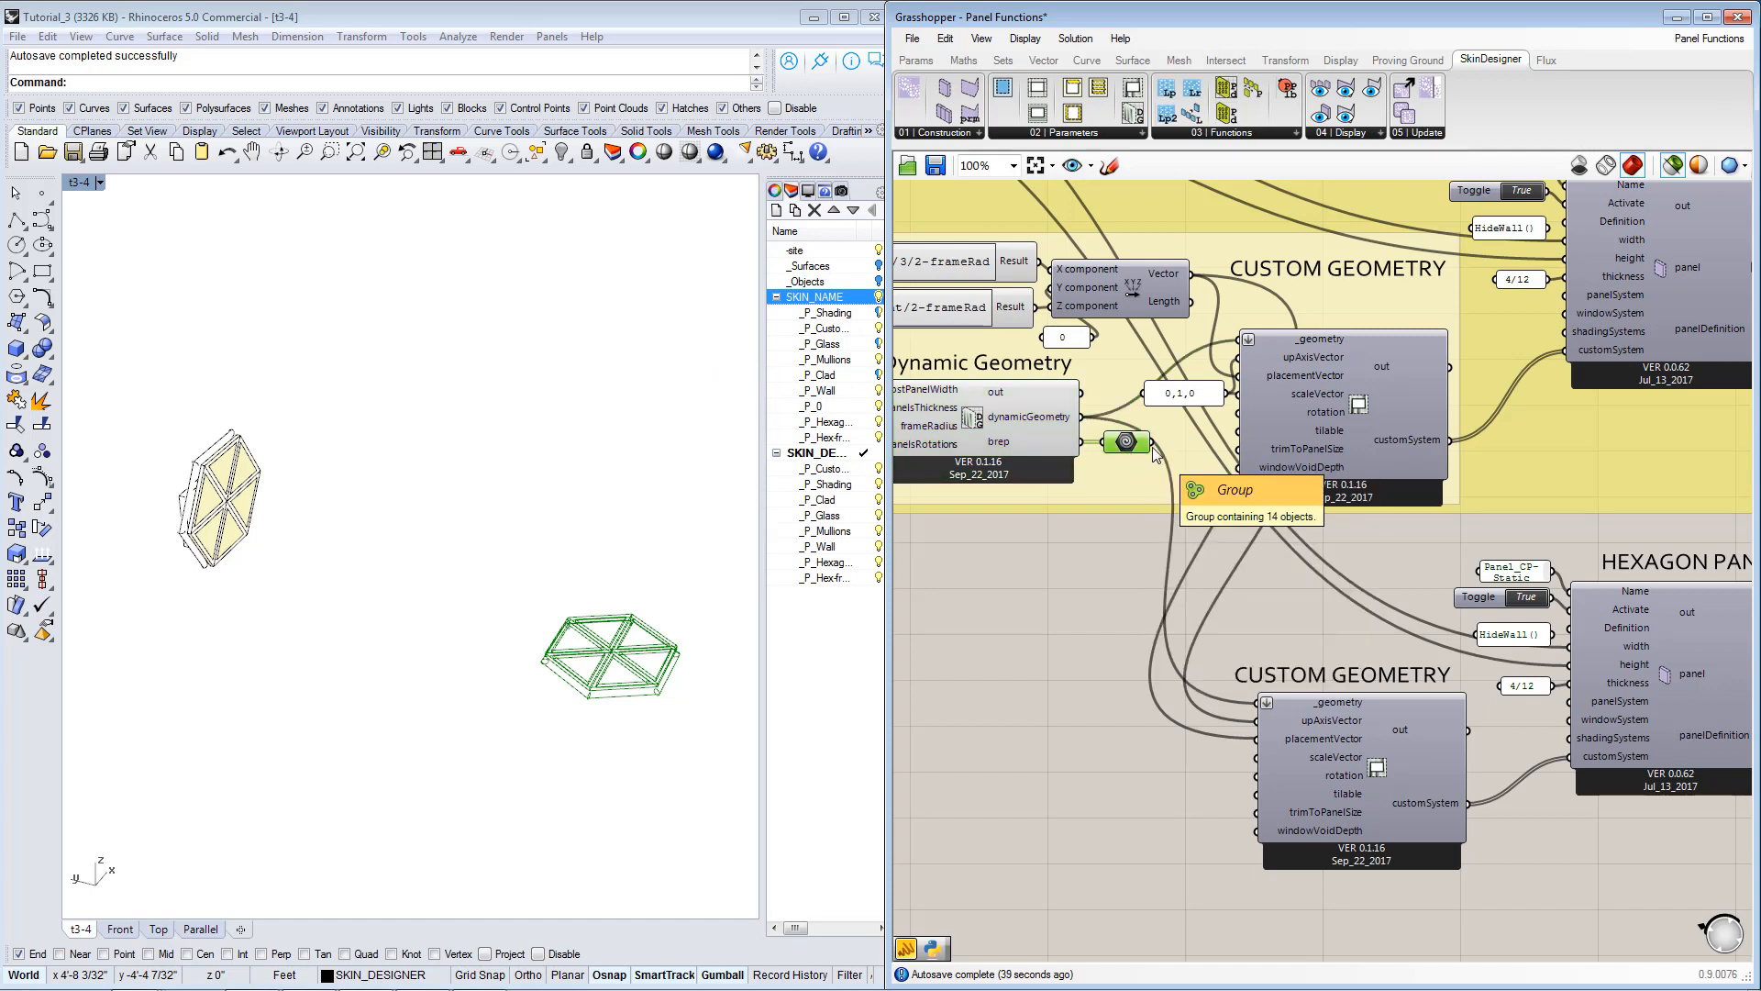
Connect the parameter holding the Dynamic Geometry brep to the _geometry input of the duplicated Custom Geometry component.
drag(1152, 444, 1253, 708)
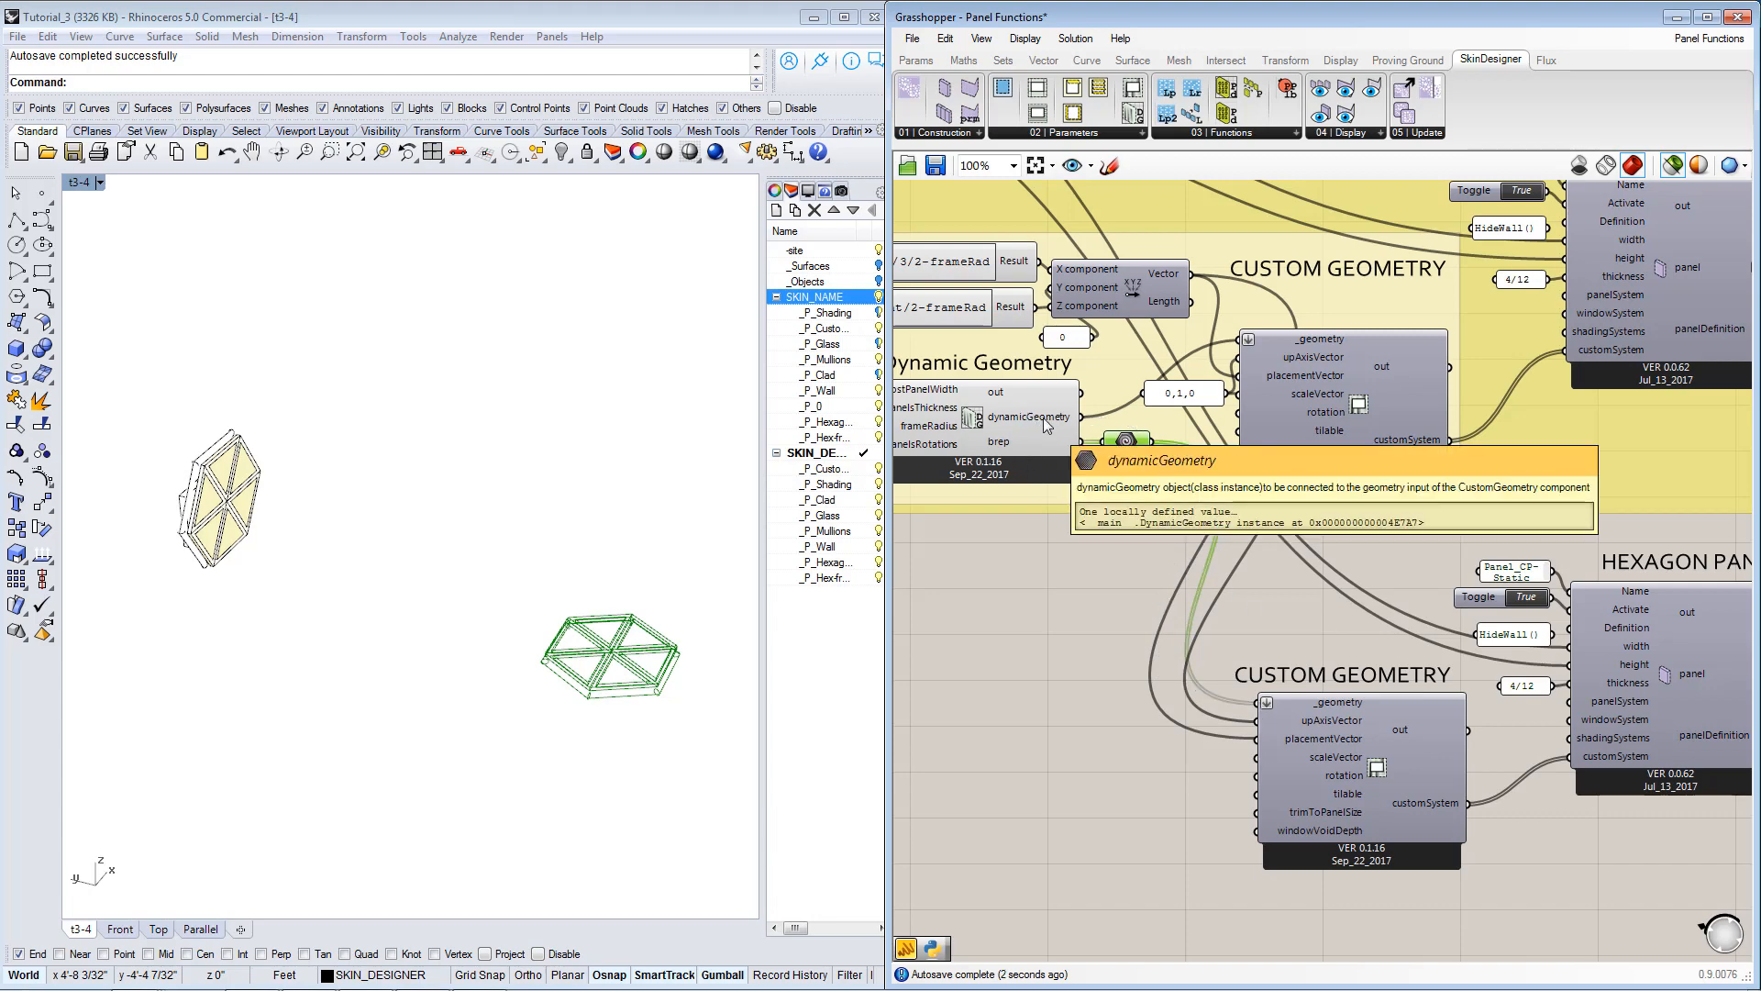
right_drag(1362, 729, 1358, 725)
click(1354, 734)
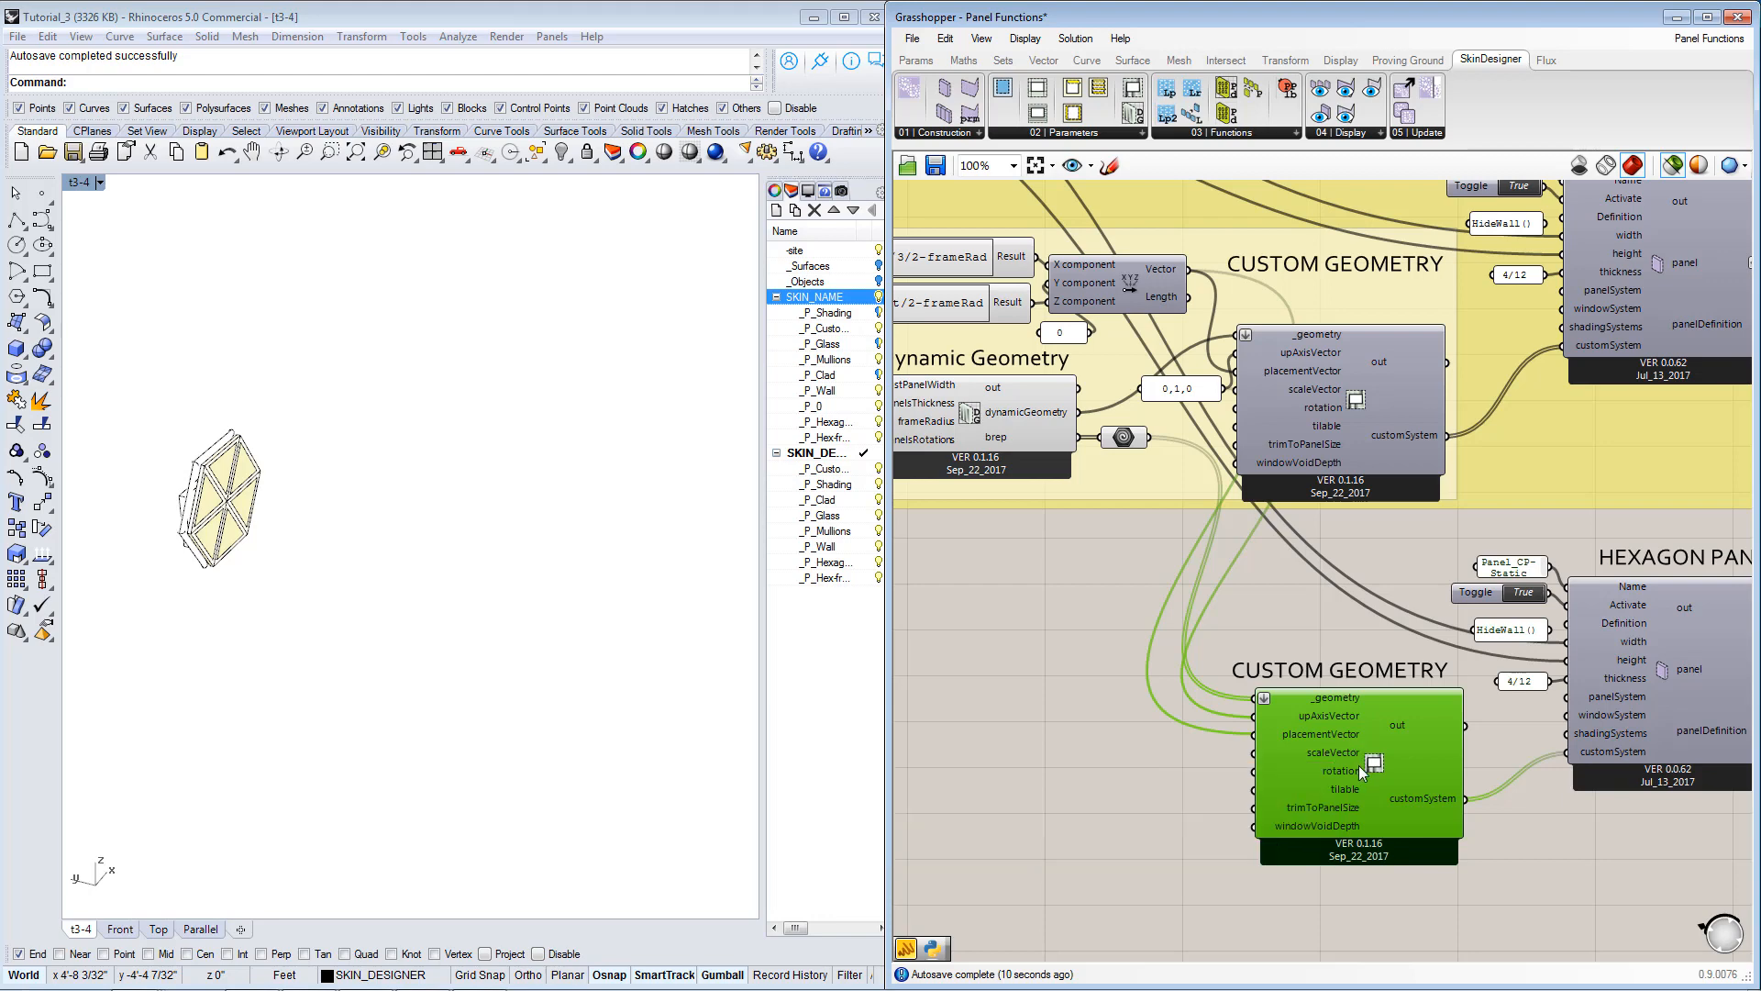
right_drag(1357, 765, 1332, 752)
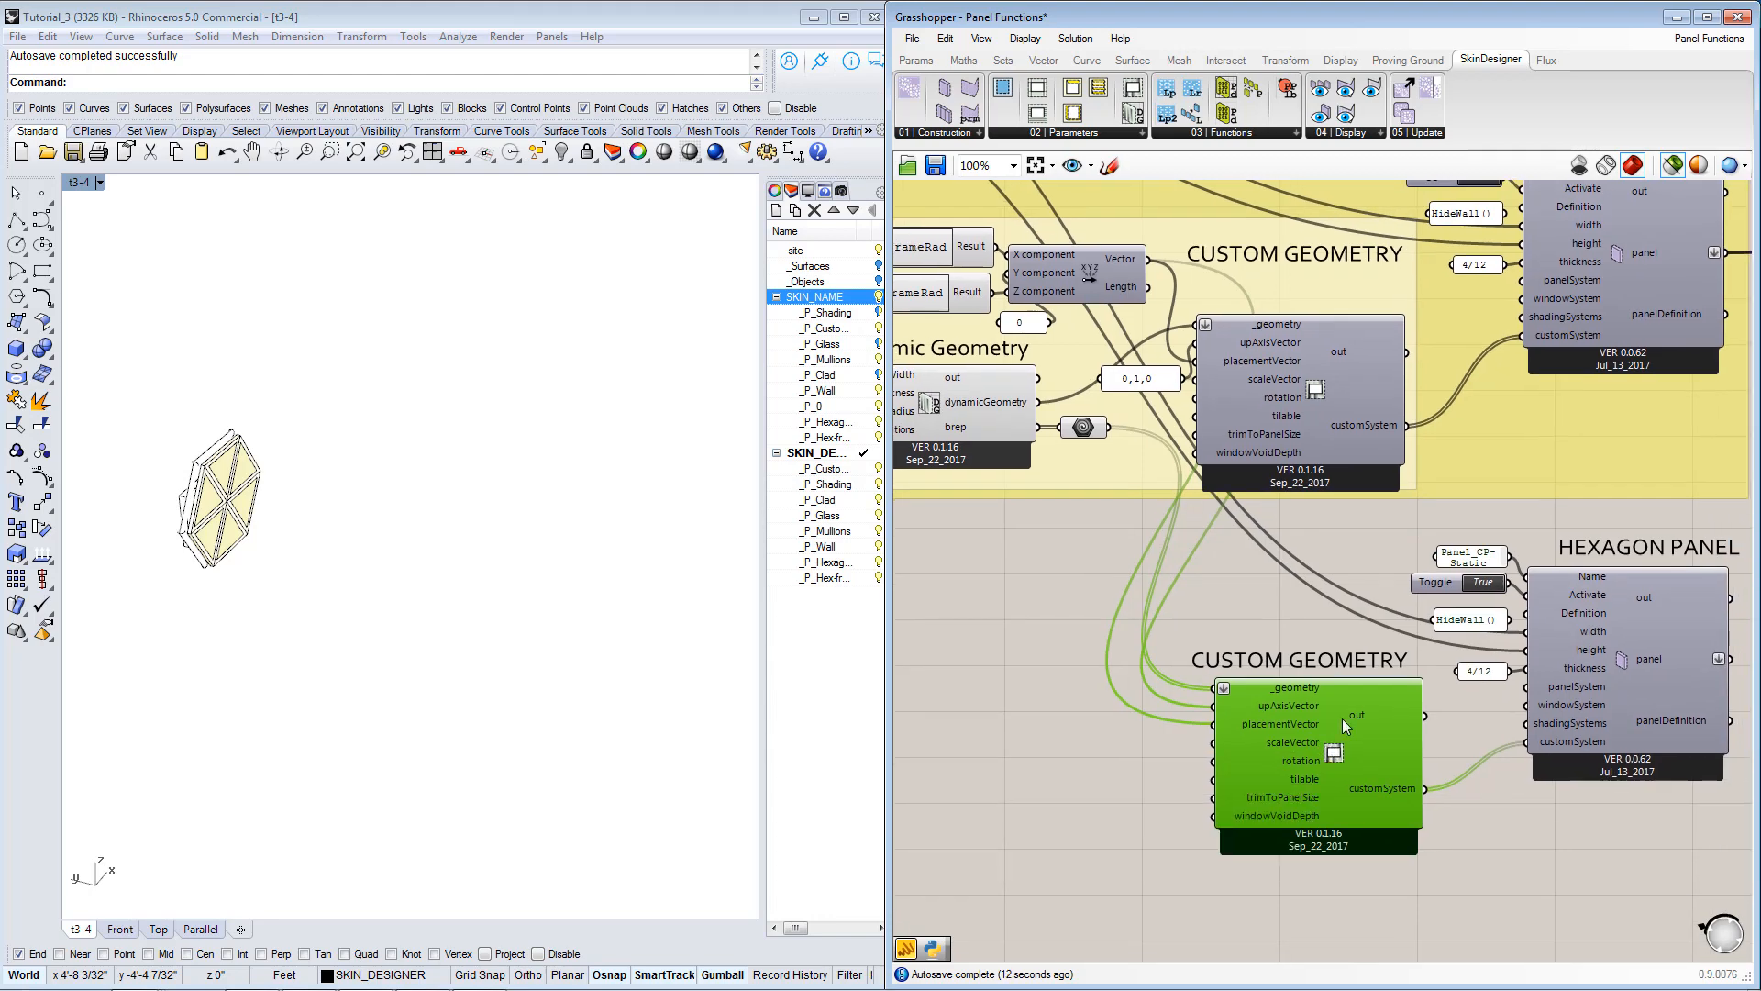
scroll(1332, 752, down, 2)
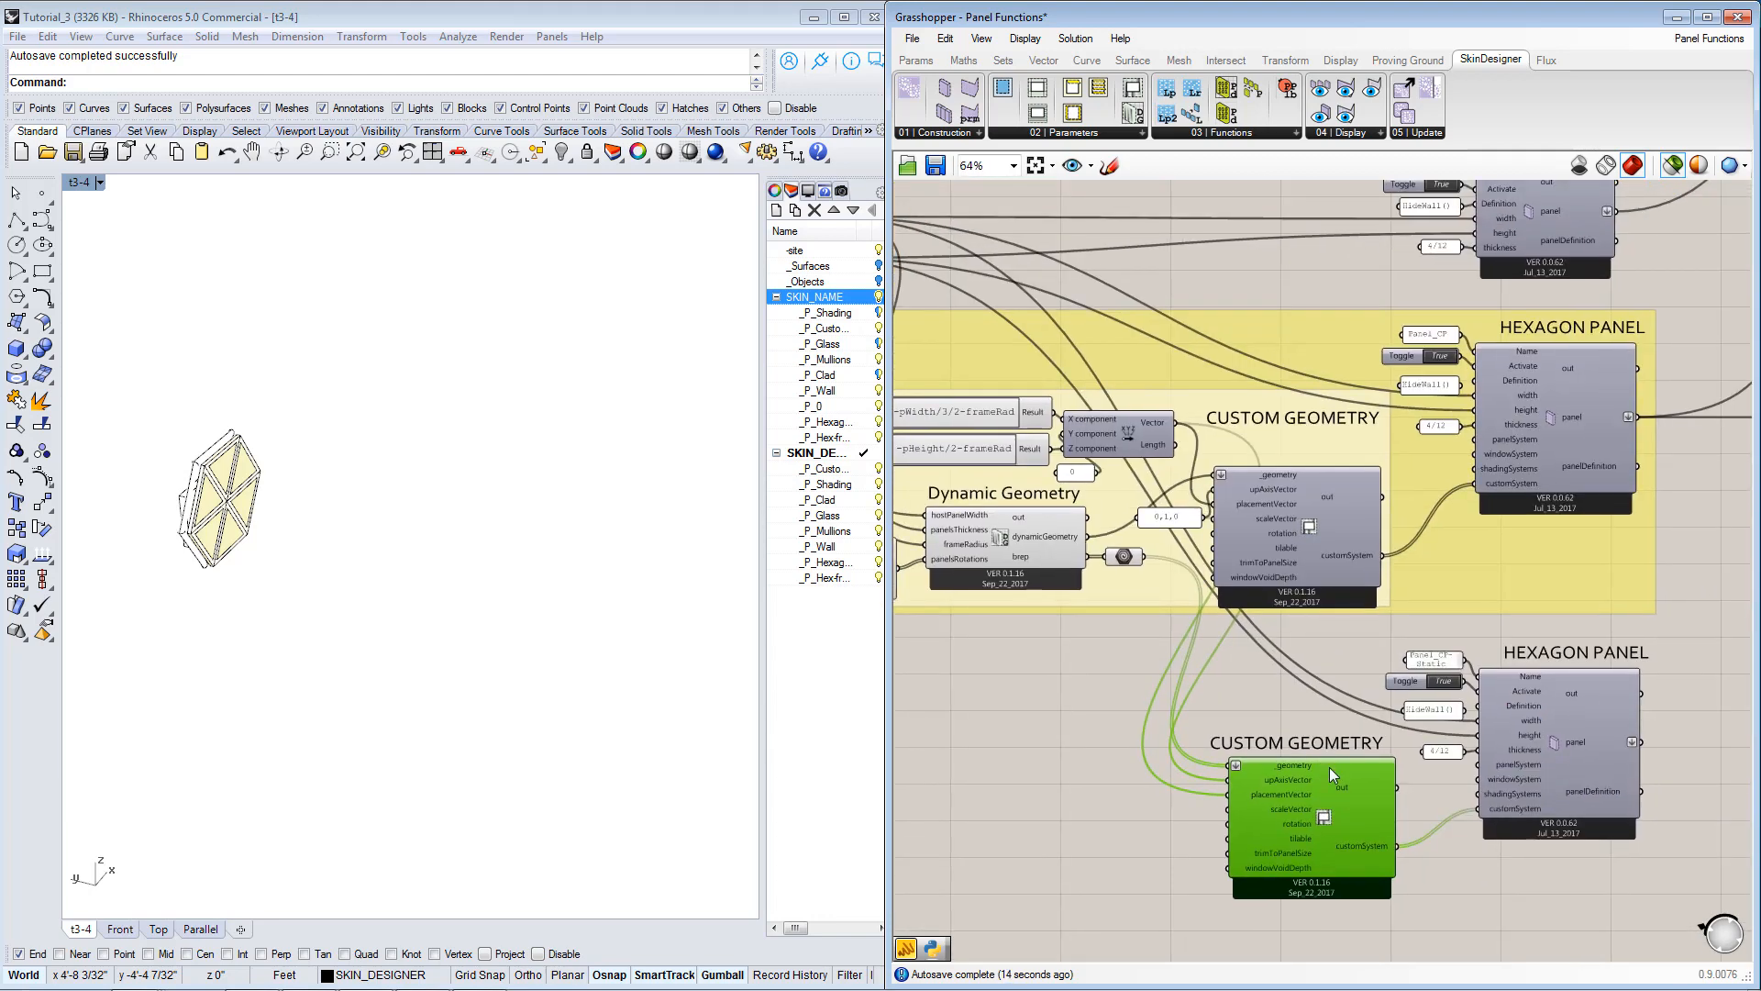
scroll(1356, 827, up, 2)
scroll(1356, 826, down, 2)
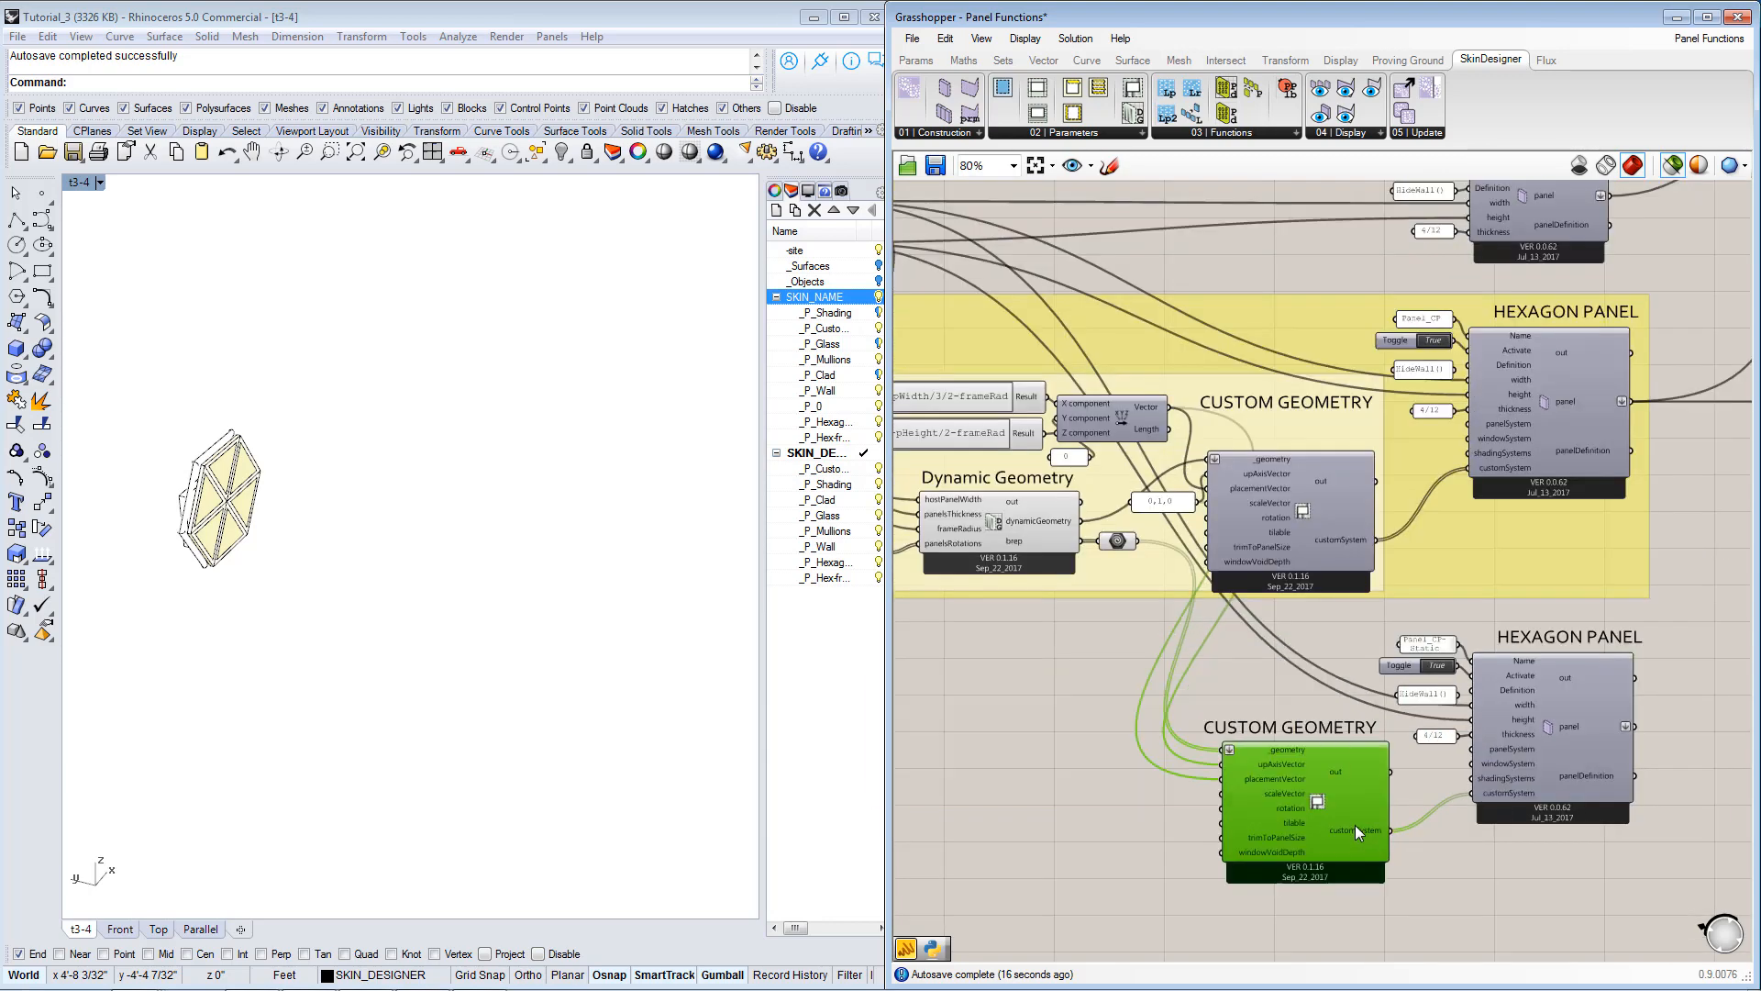
Connect the duplicated static Hexagon Panel's panel output to the panelBay_3 input of the Skin Generator.
right_drag(1447, 781, 1343, 783)
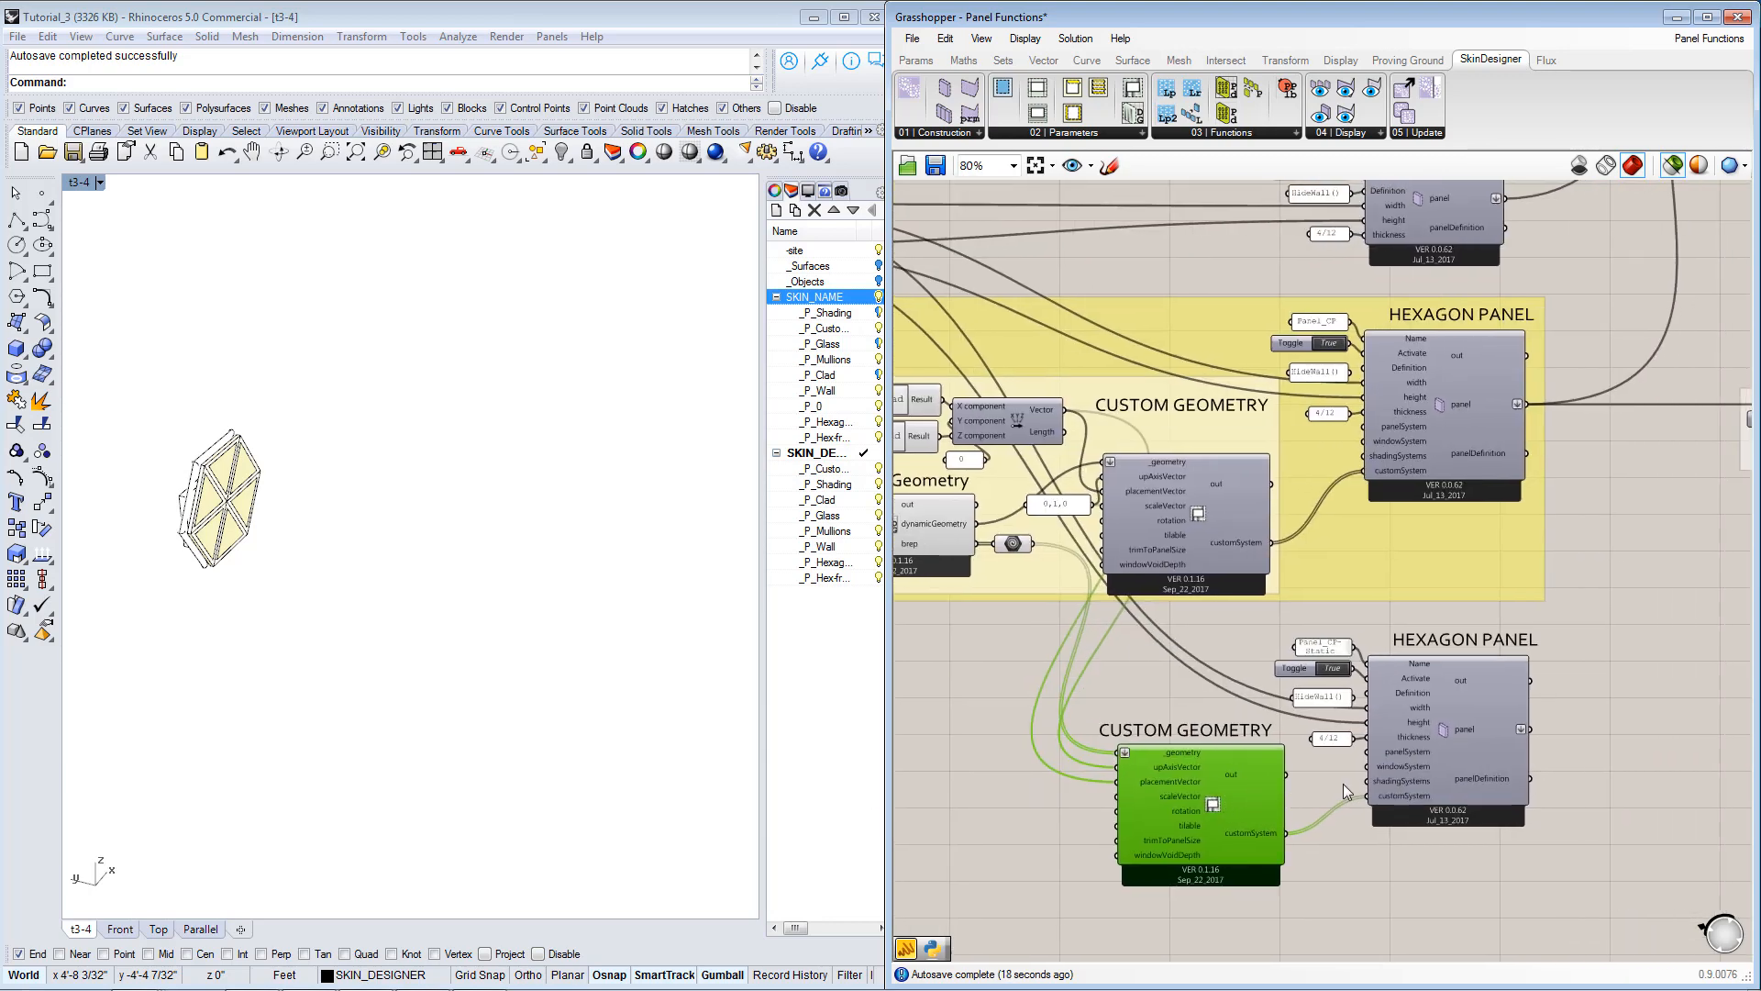
click(1454, 745)
scroll(1457, 737, up, 3)
scroll(1456, 737, down, 2)
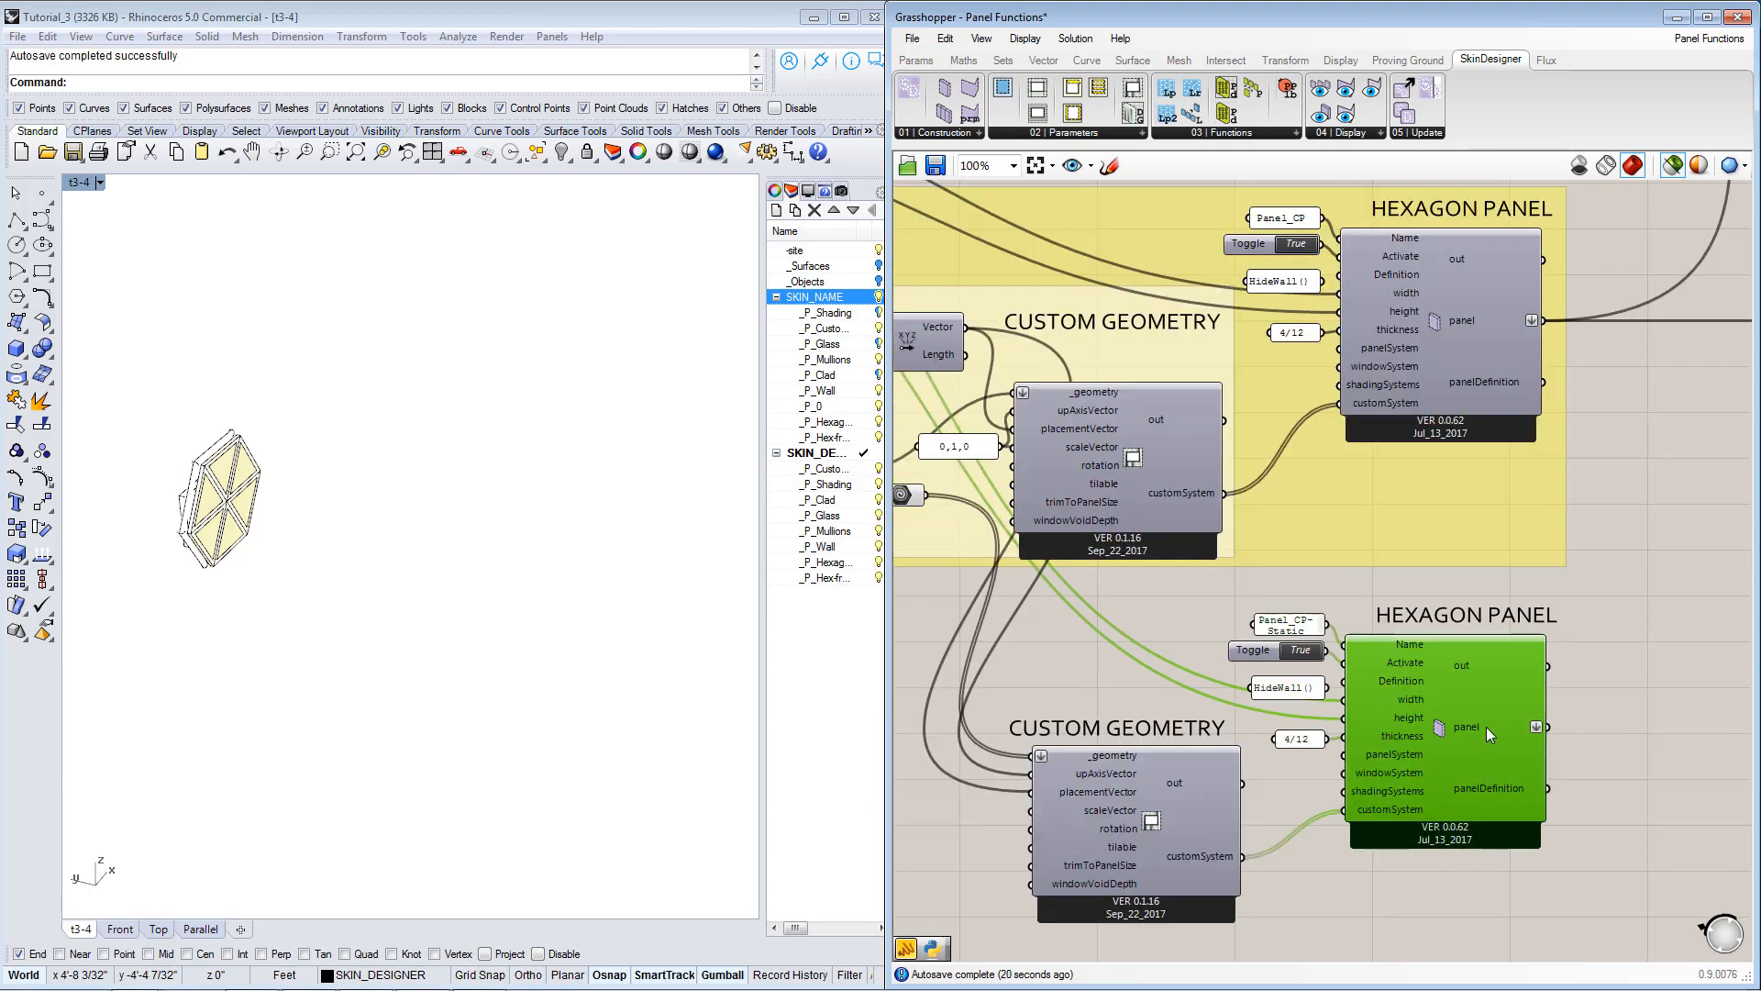
right_drag(1485, 727, 1235, 732)
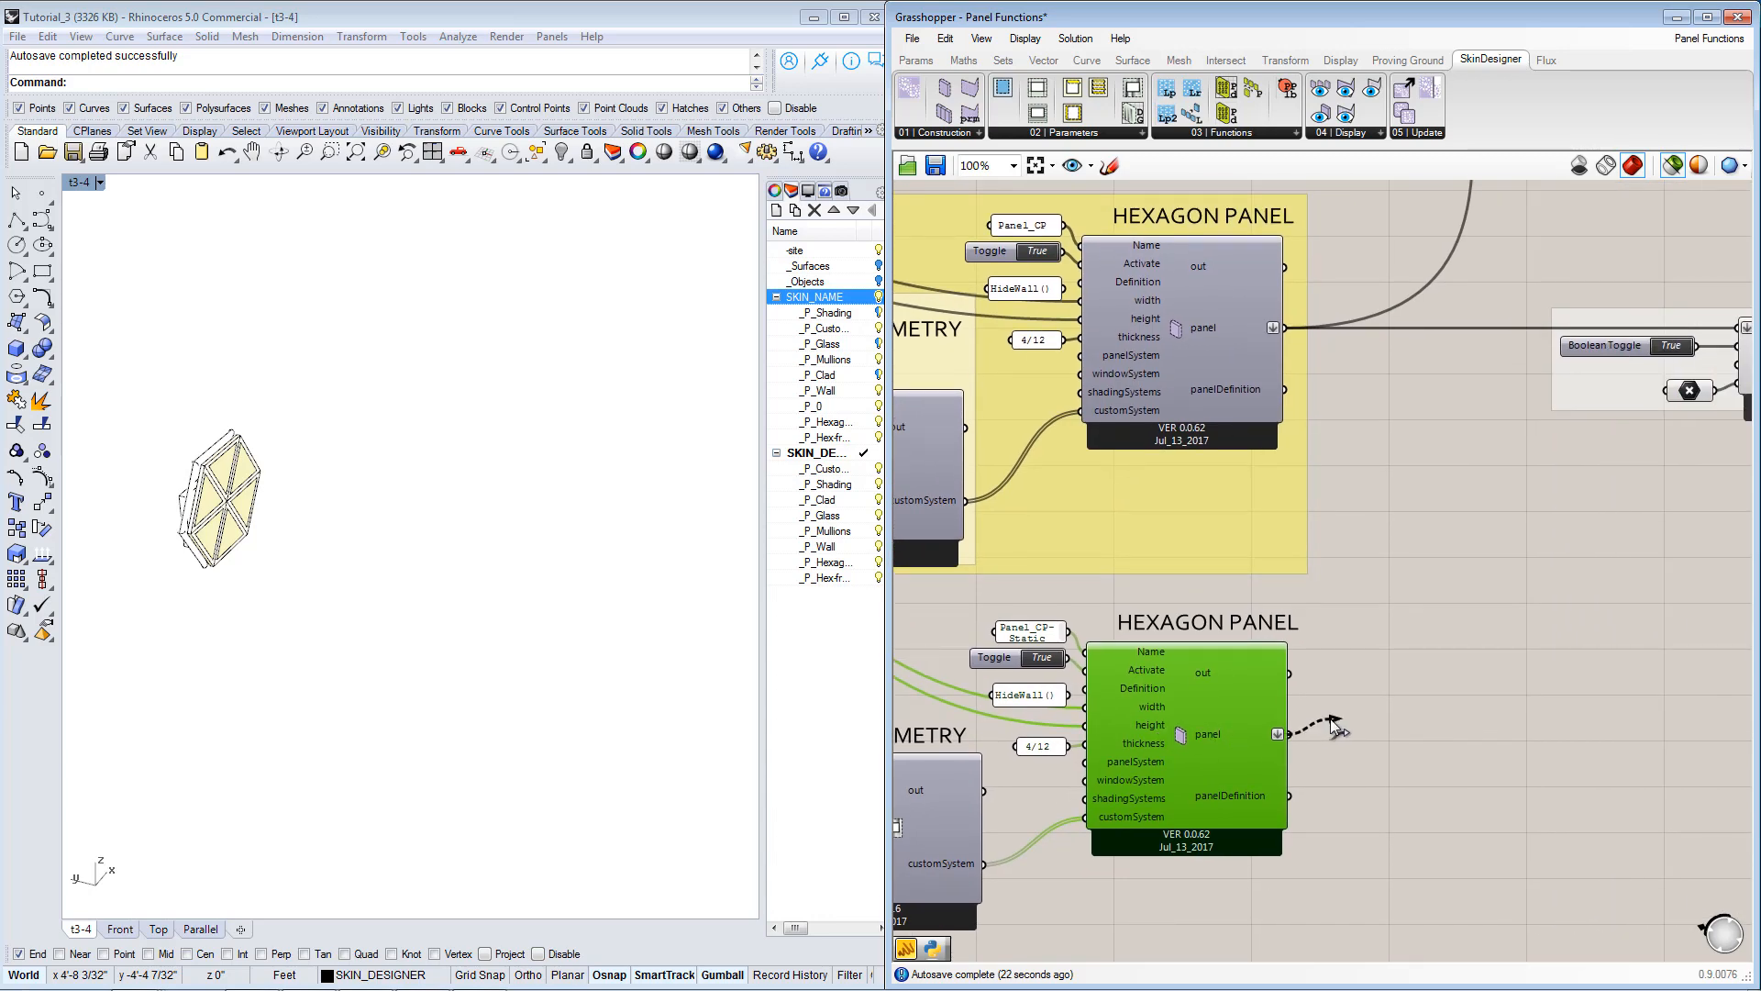
scroll(1287, 732, down, 5)
scroll(1435, 618, up, 6)
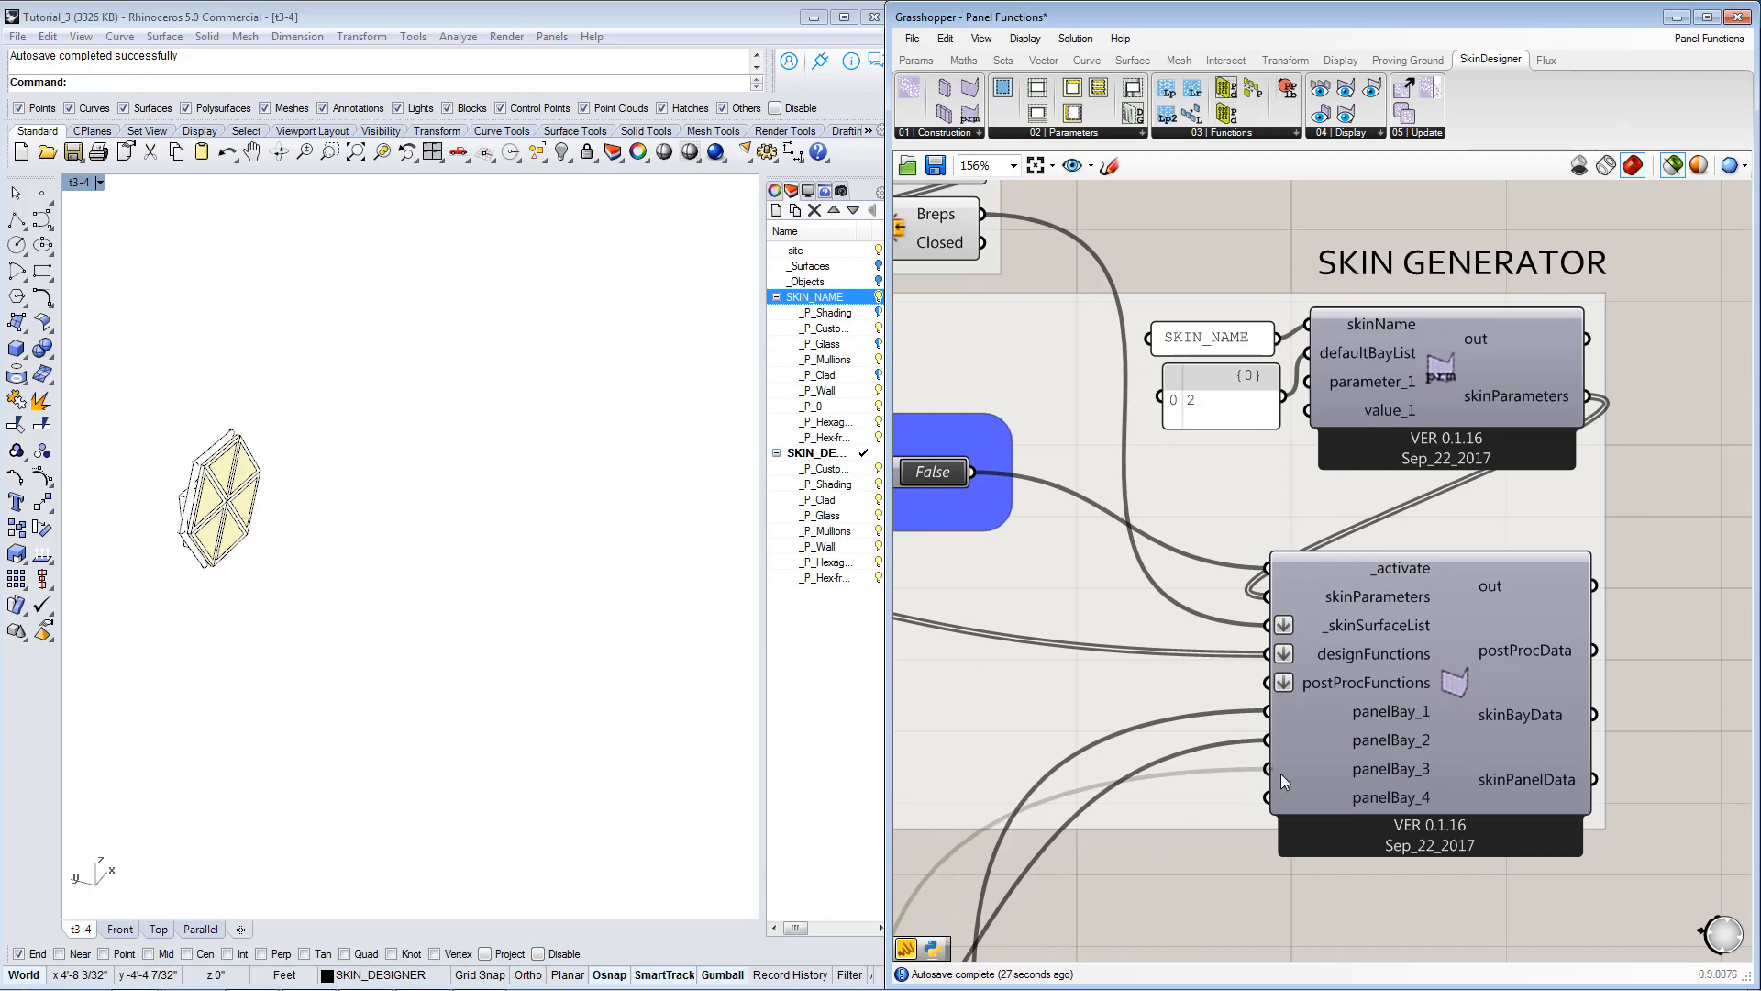
scroll(1411, 424, down, 5)
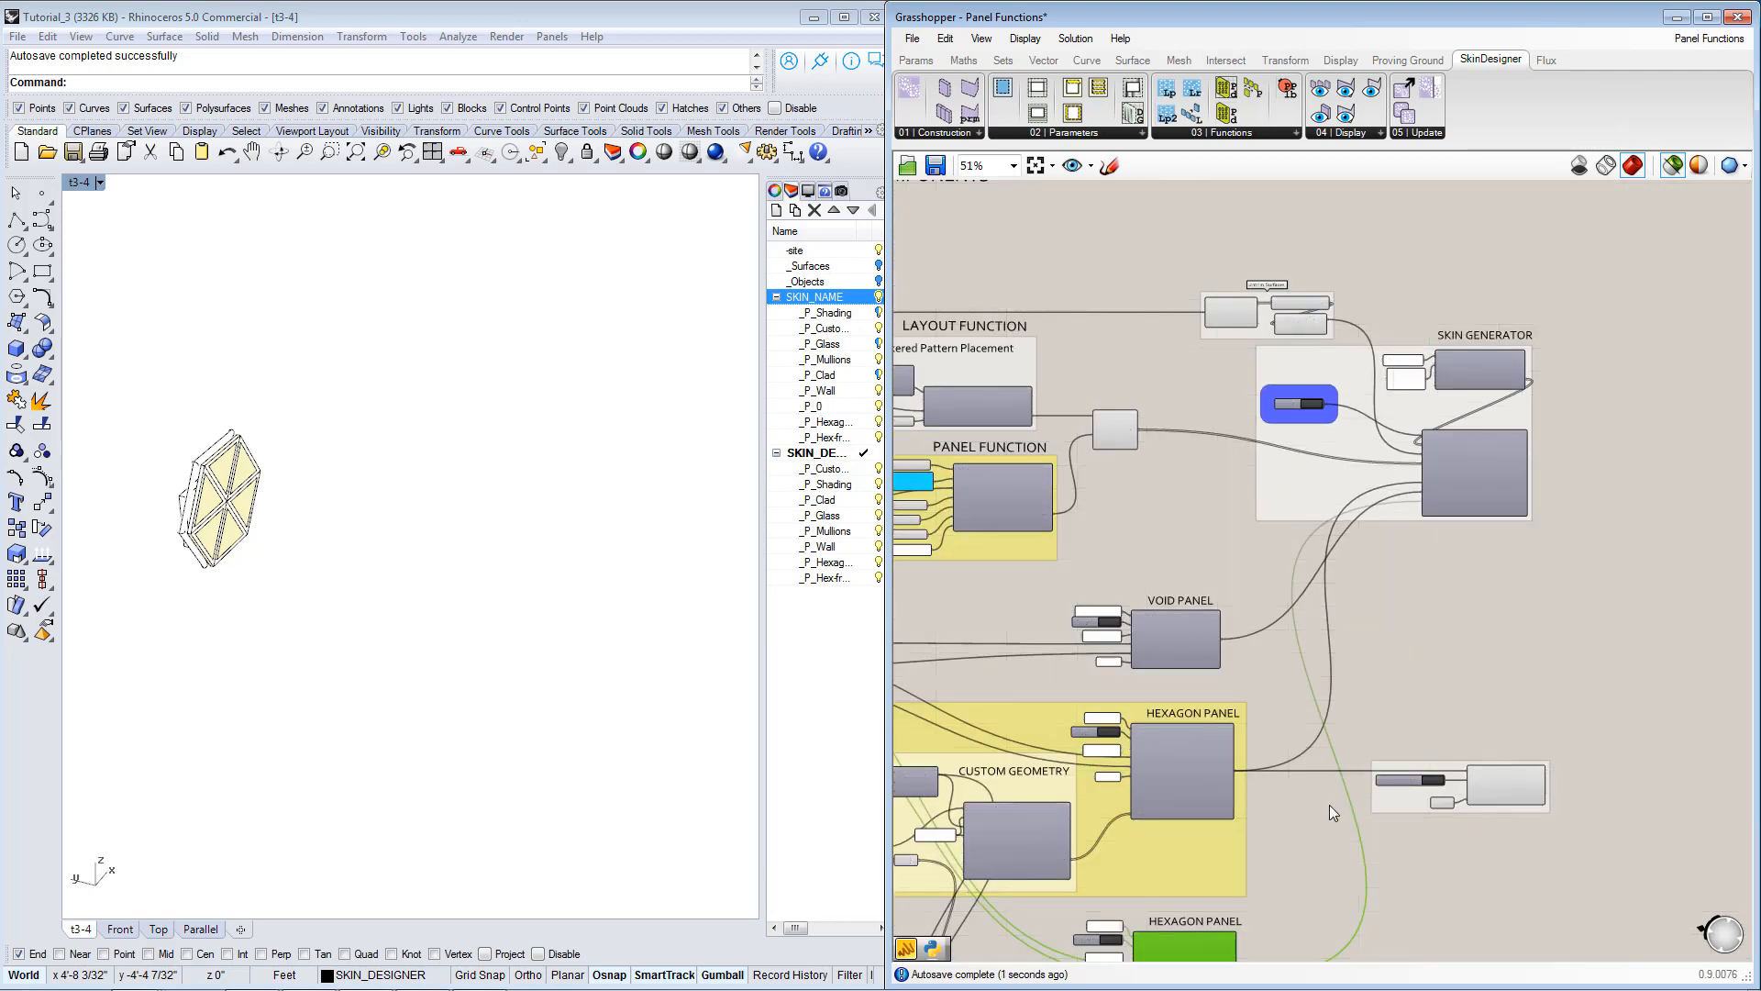
right_drag(1329, 805, 1471, 586)
click(1379, 930)
right_drag(1289, 857, 1377, 862)
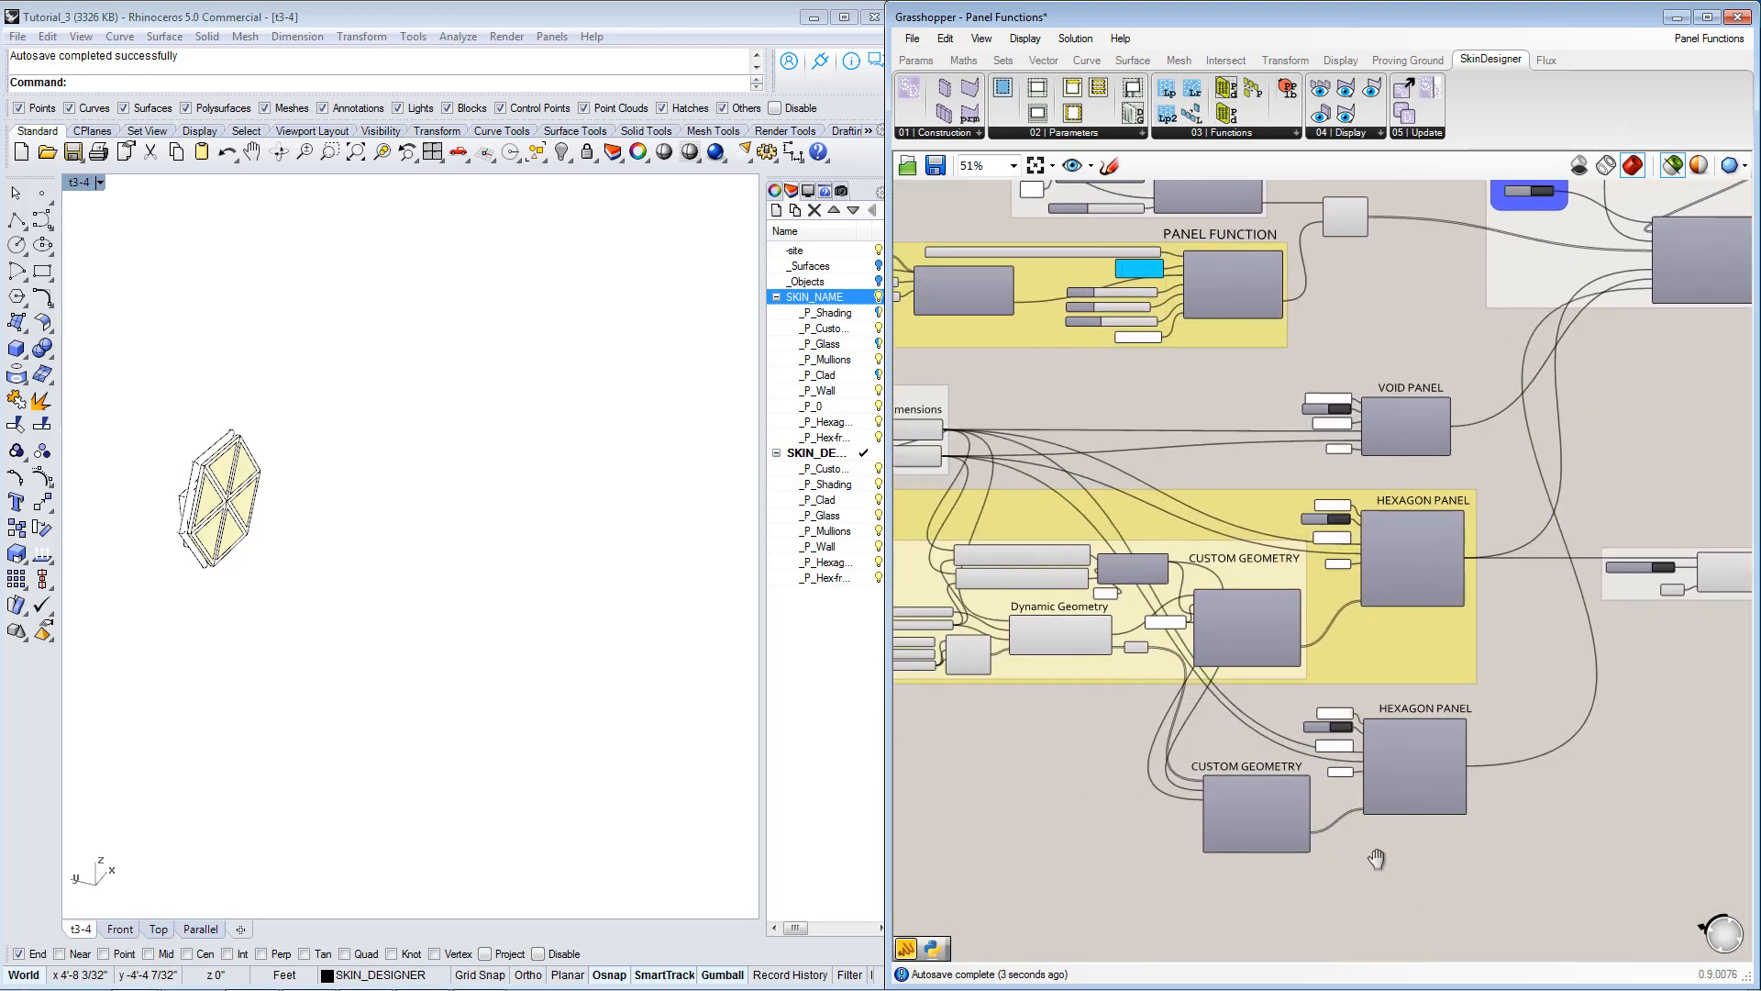
Duplicate the Hexagon Panel Checkered Pattern Placement group, placing the copy beside the original and above the attractor data function.
right_drag(1499, 546, 1354, 718)
scroll(1513, 464, up, 2)
scroll(1513, 464, down, 2)
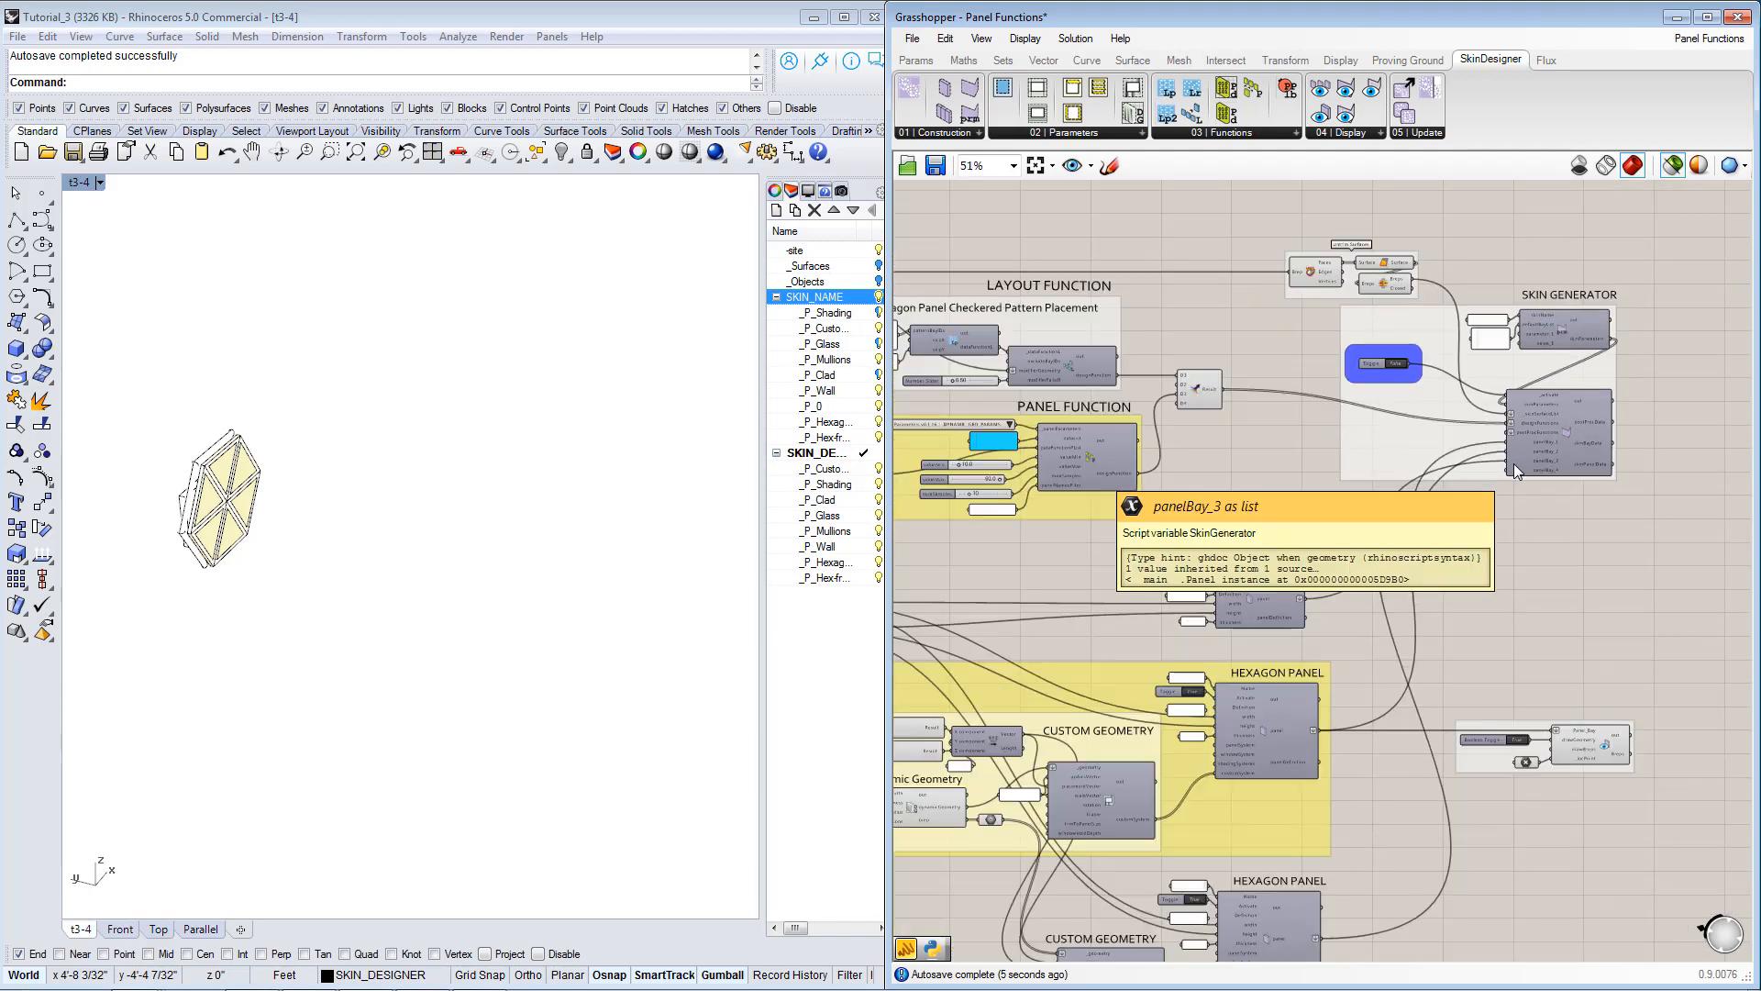
right_drag(1067, 505, 1338, 608)
scroll(1147, 422, up, 3)
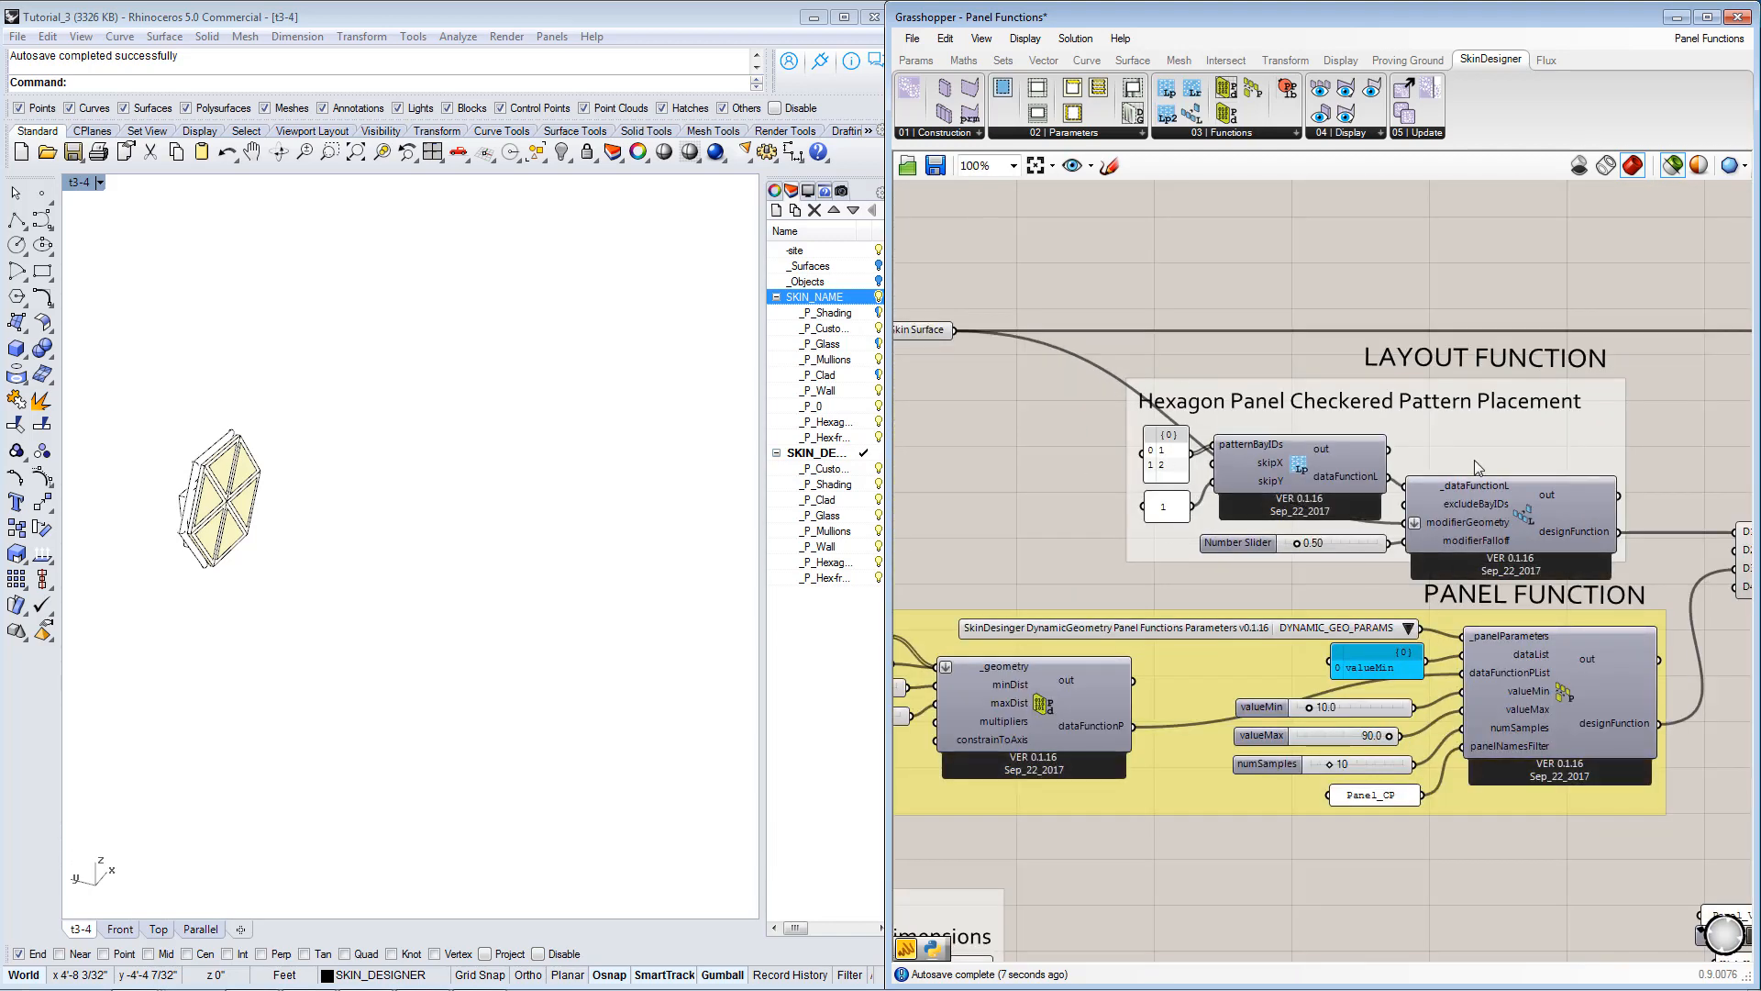
scroll(1429, 563, down, 3)
scroll(1339, 496, up, 2)
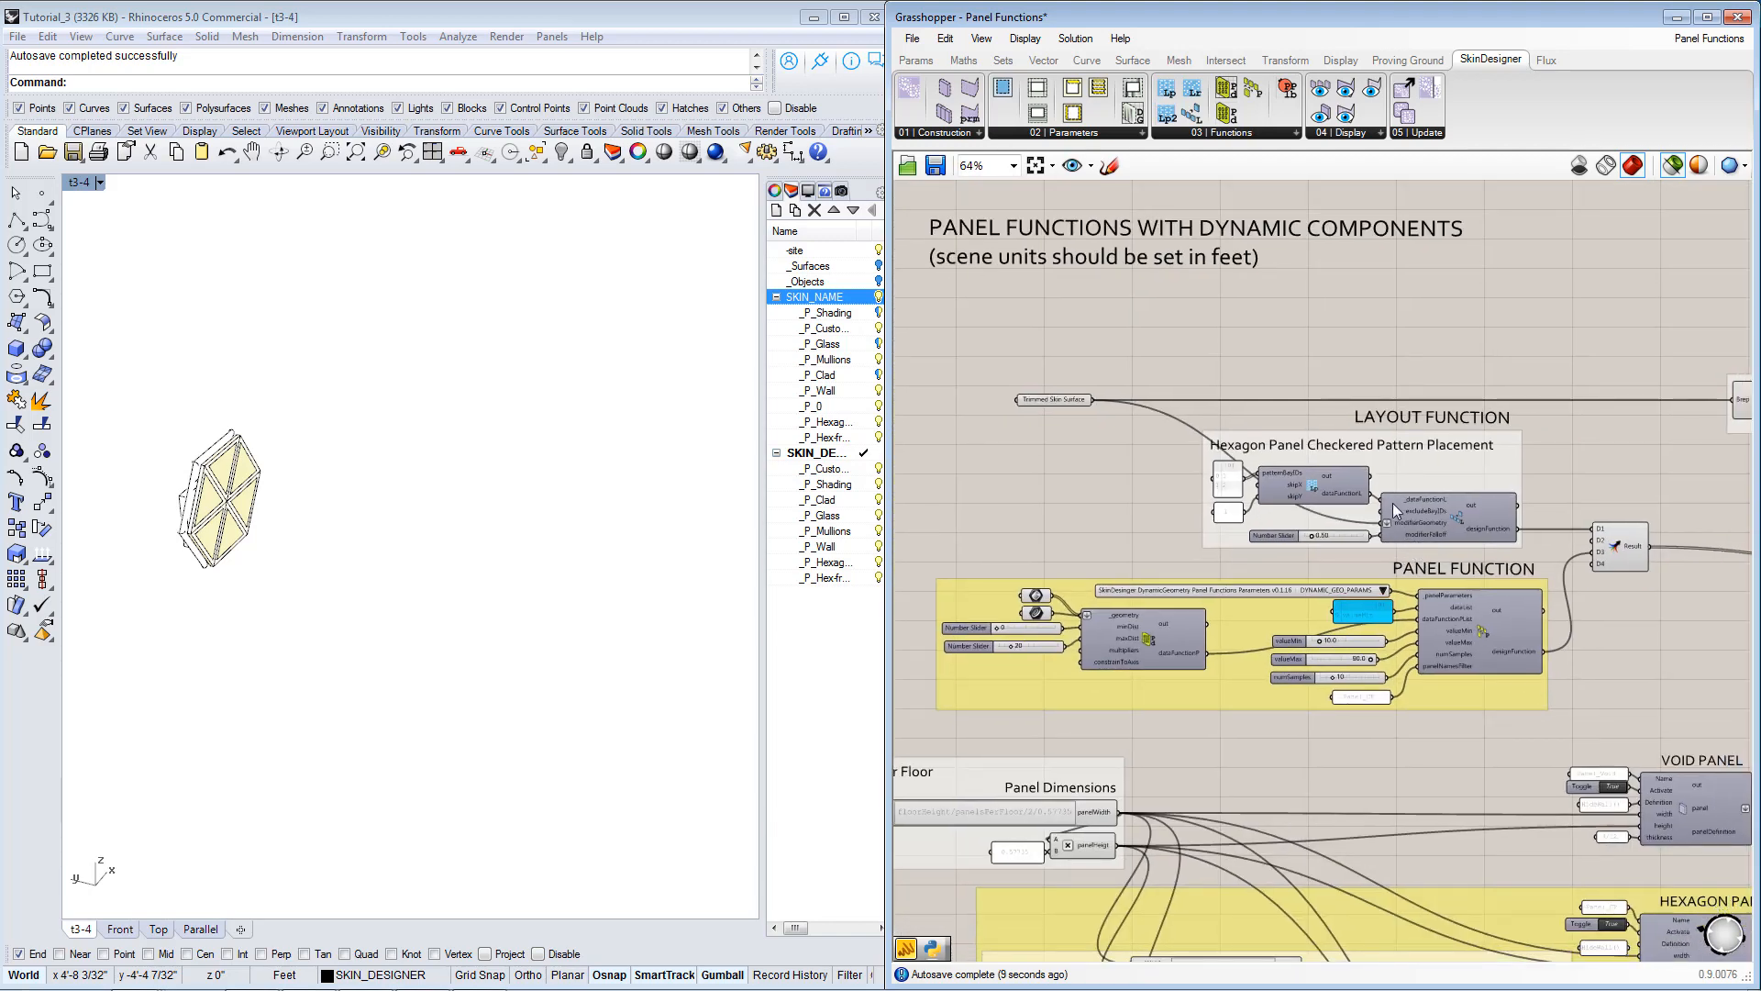
scroll(1339, 495, down, 1)
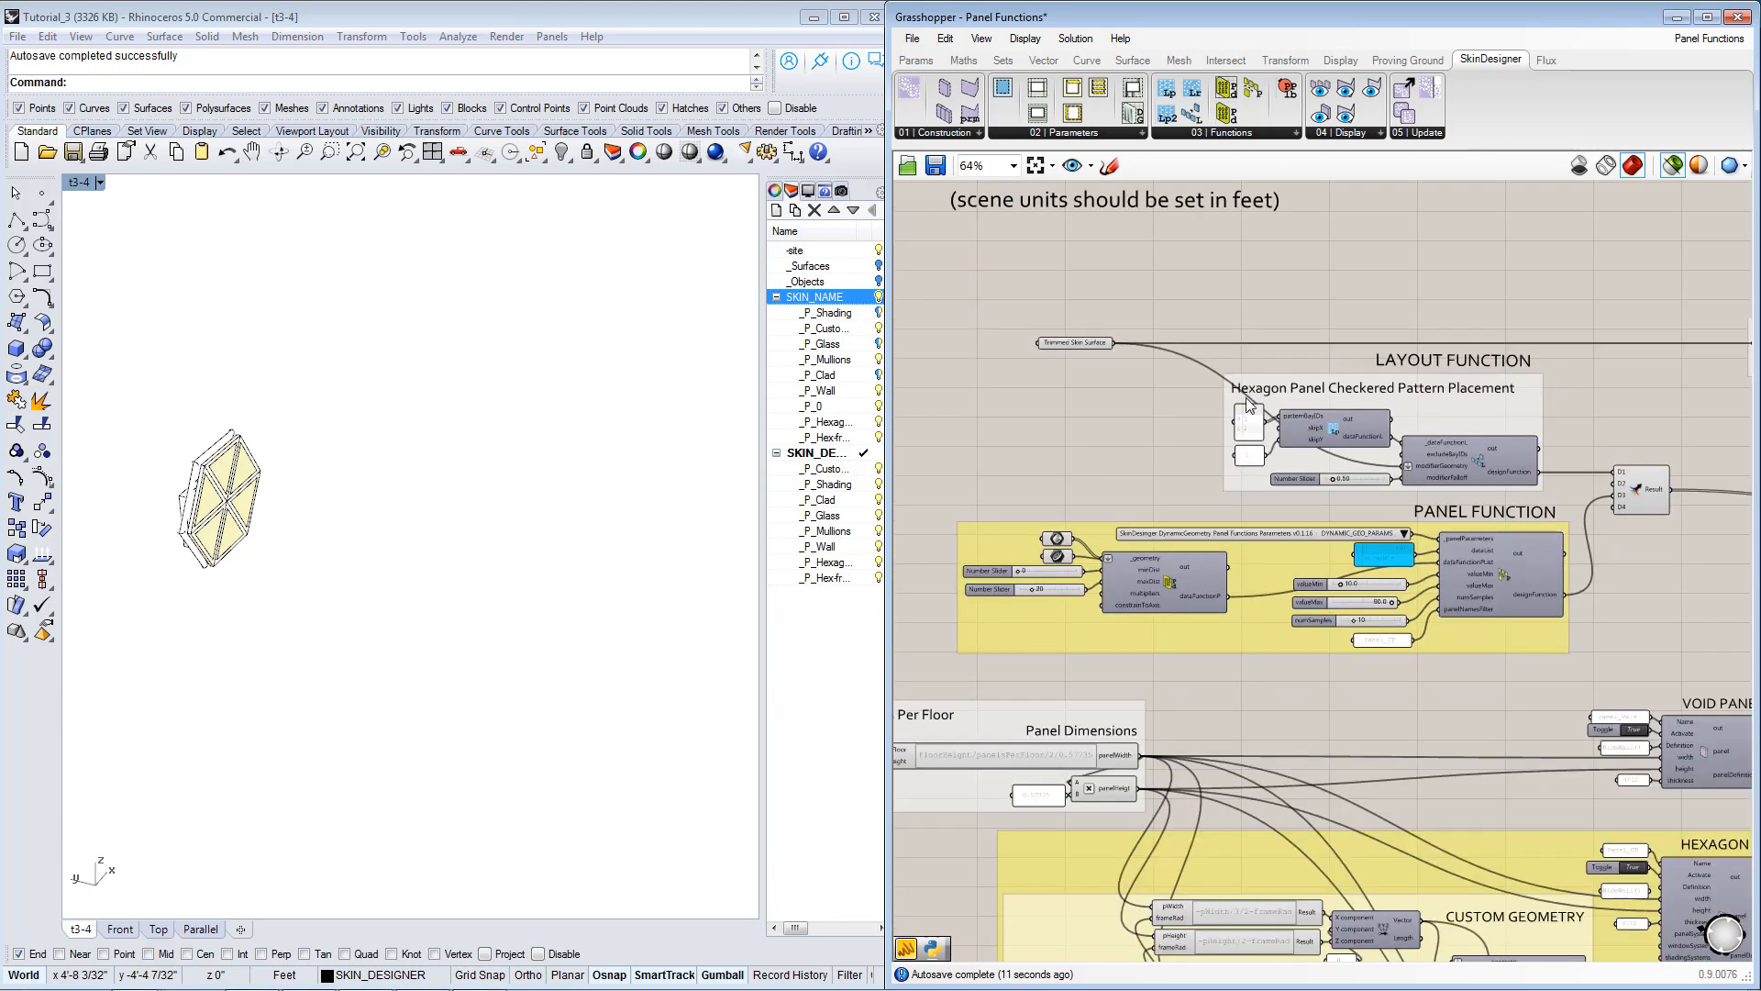
drag(1185, 372, 1576, 493)
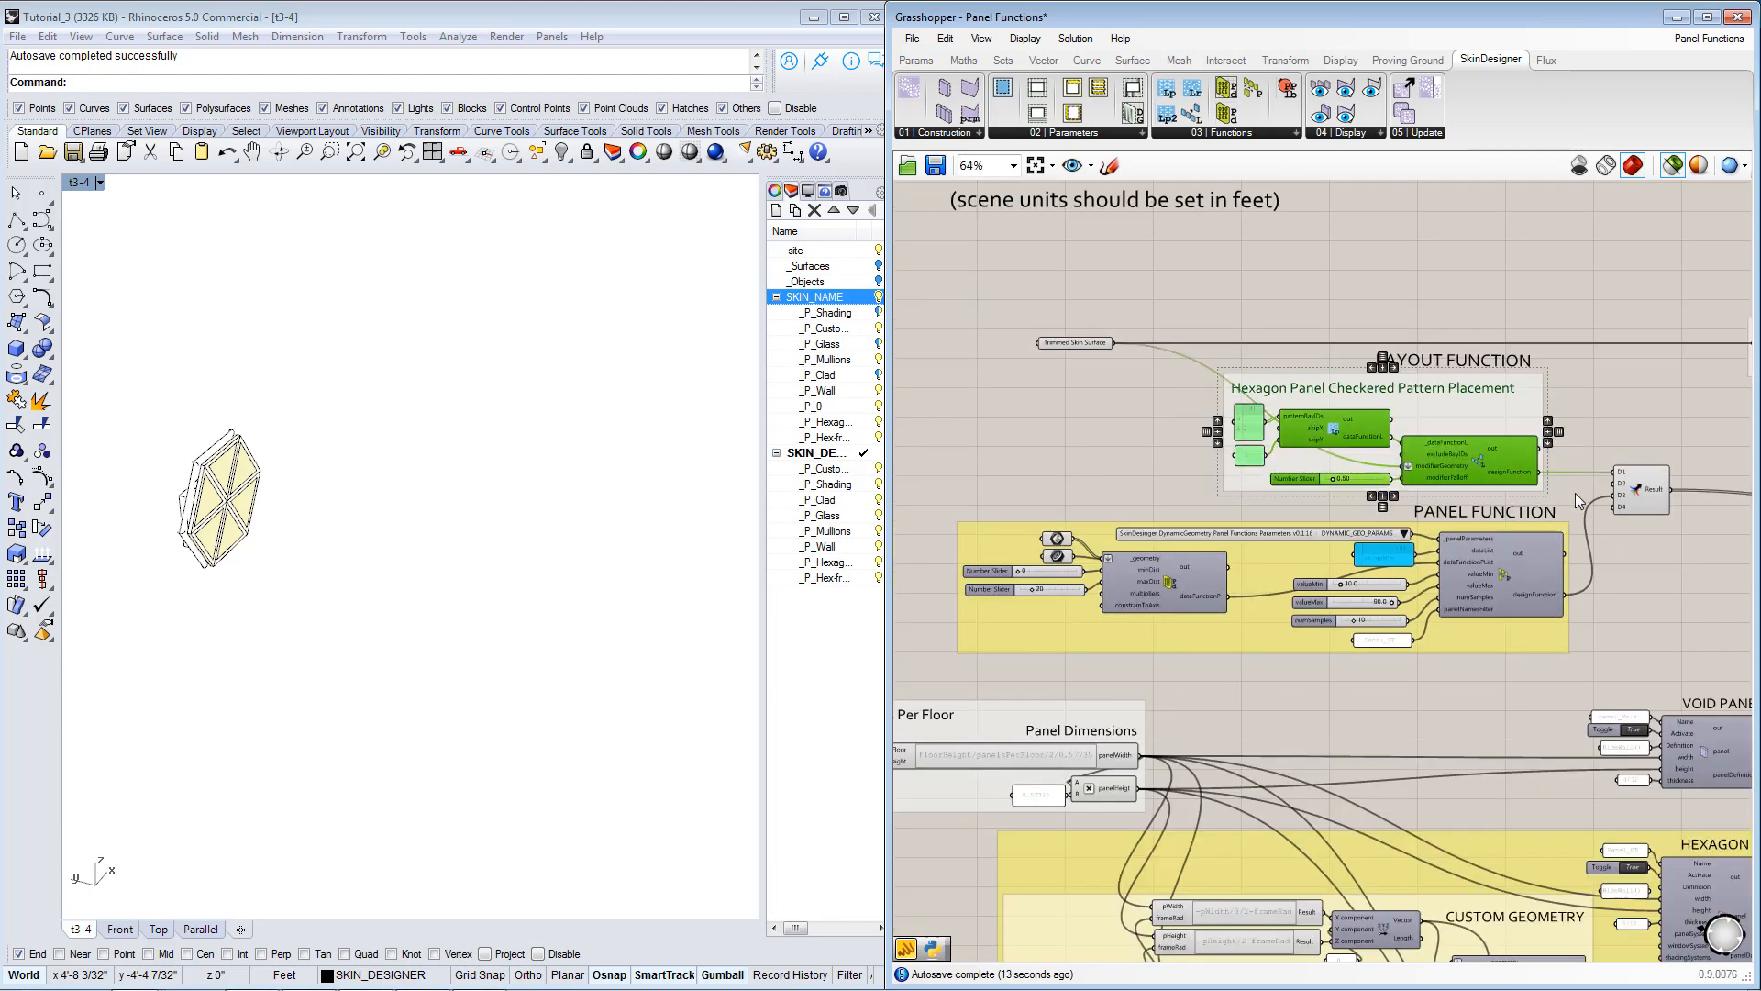
scroll(1338, 444, up, 2)
drag(1103, 331, 1709, 543)
scroll(1509, 541, down, 2)
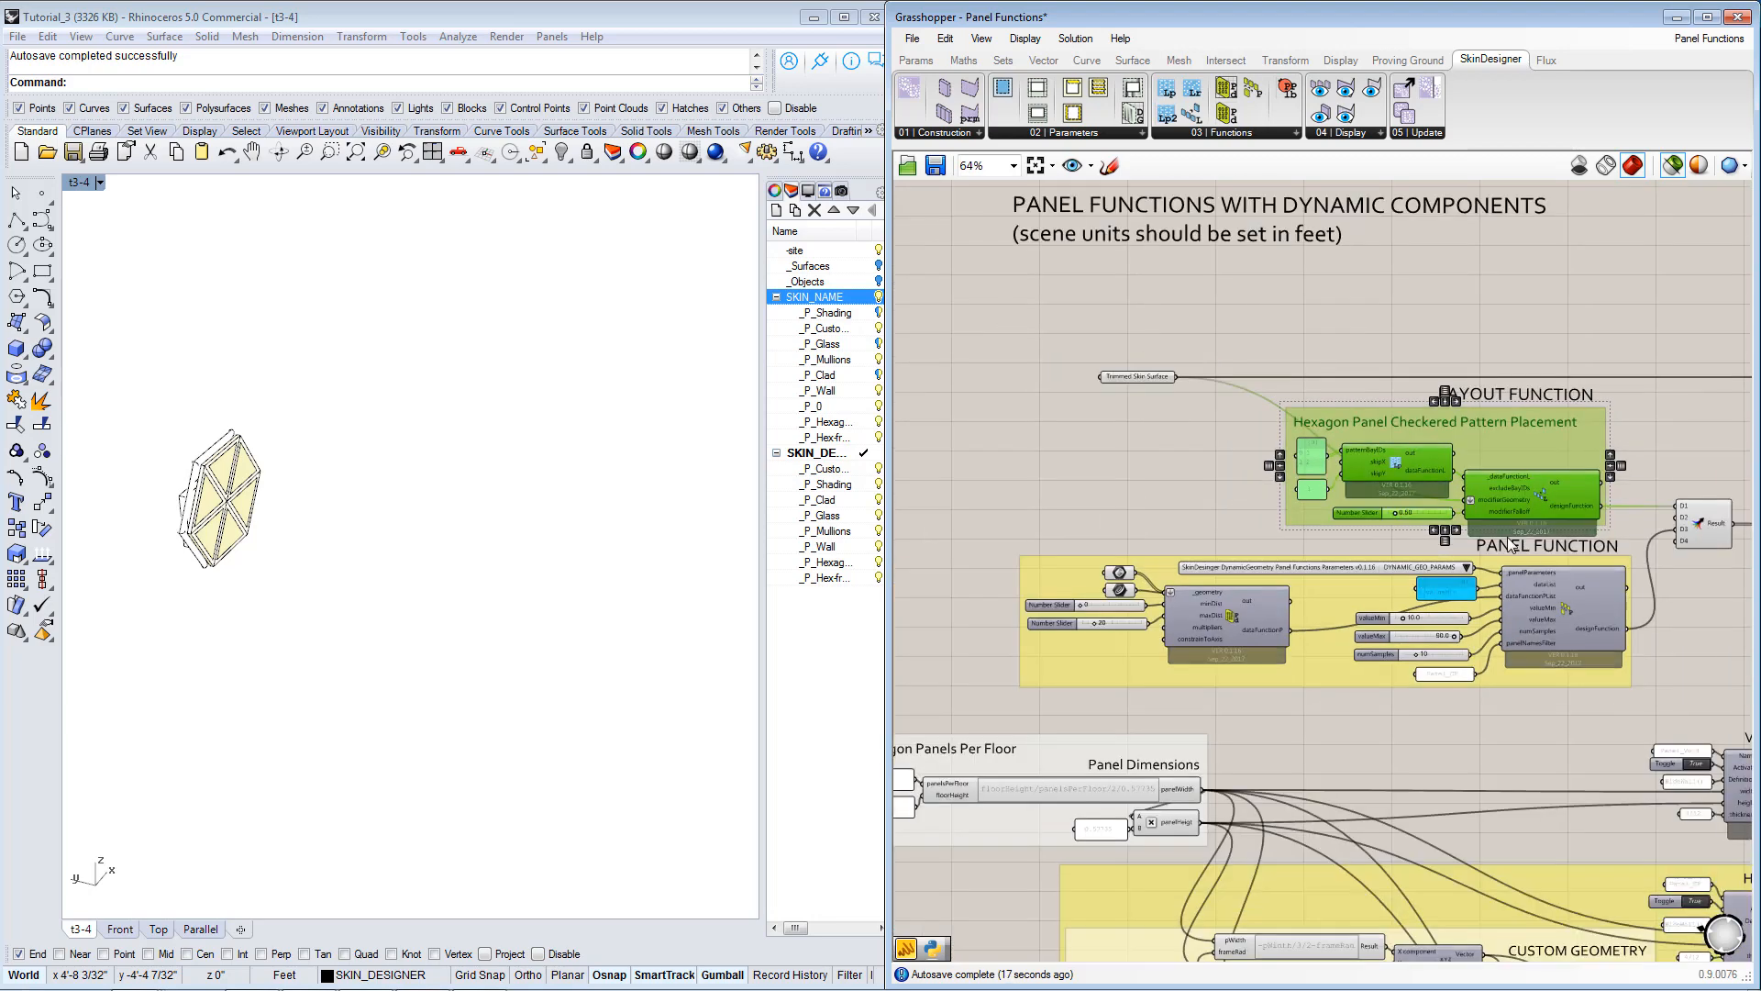
alt+drag(1515, 495, 1207, 455)
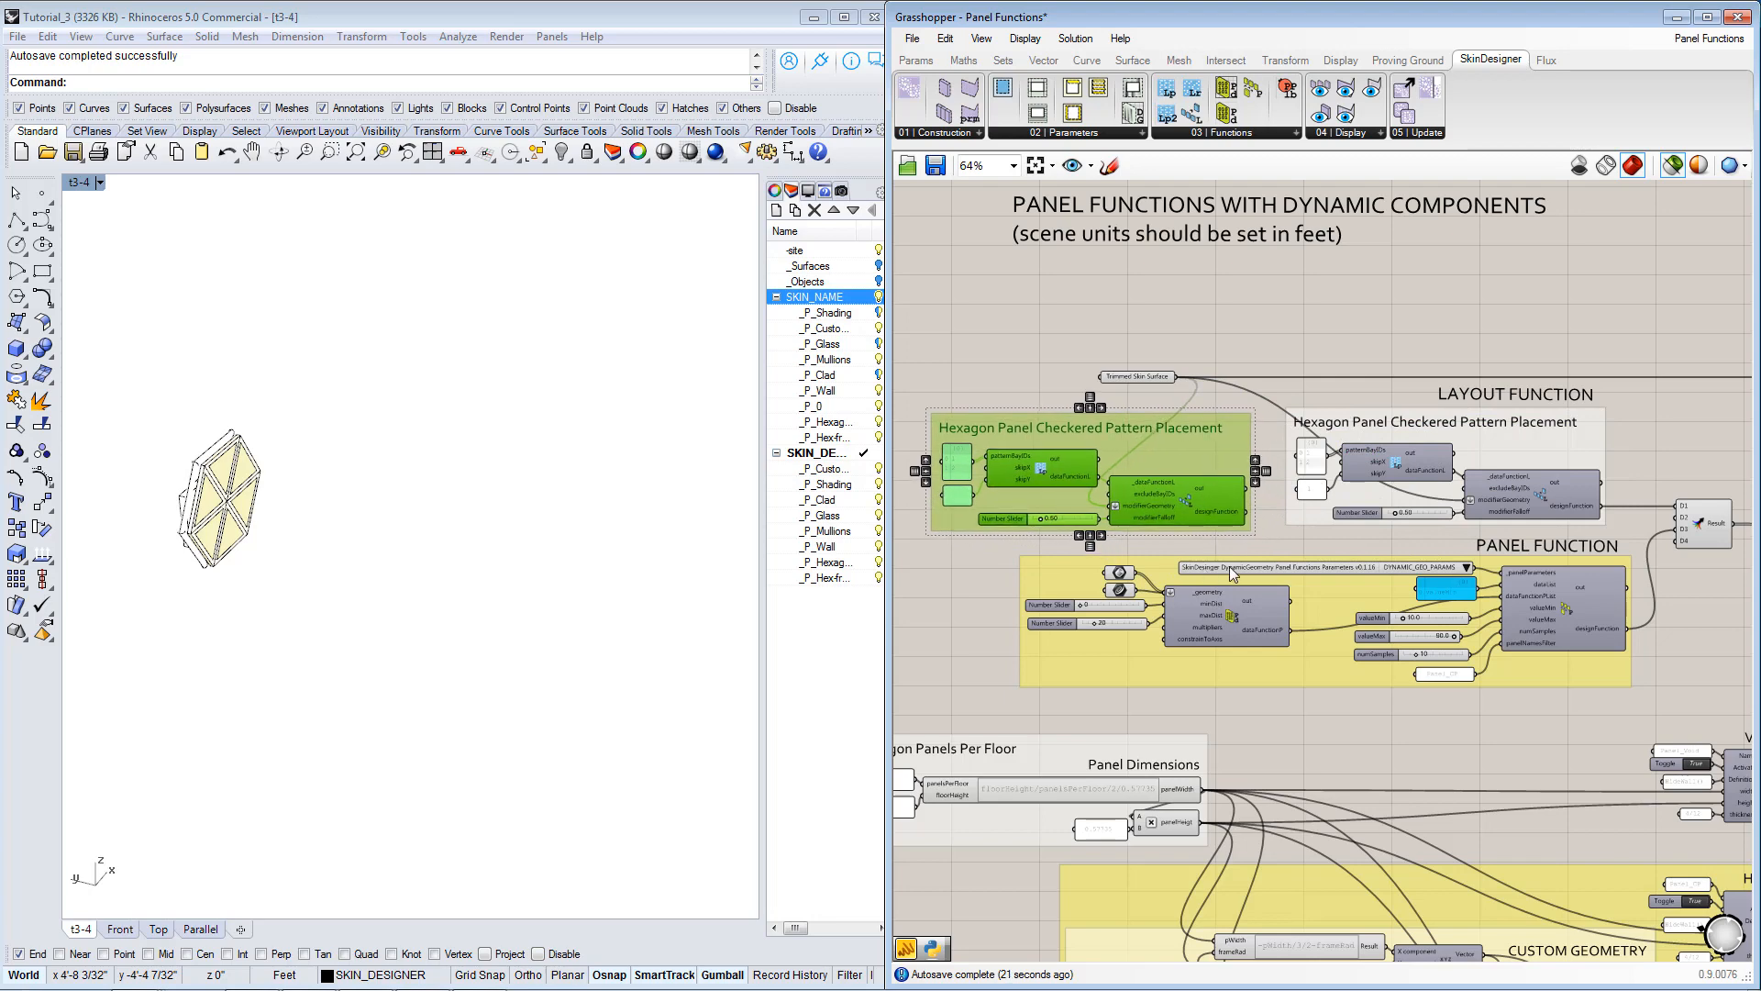
scroll(1207, 455, up, 1)
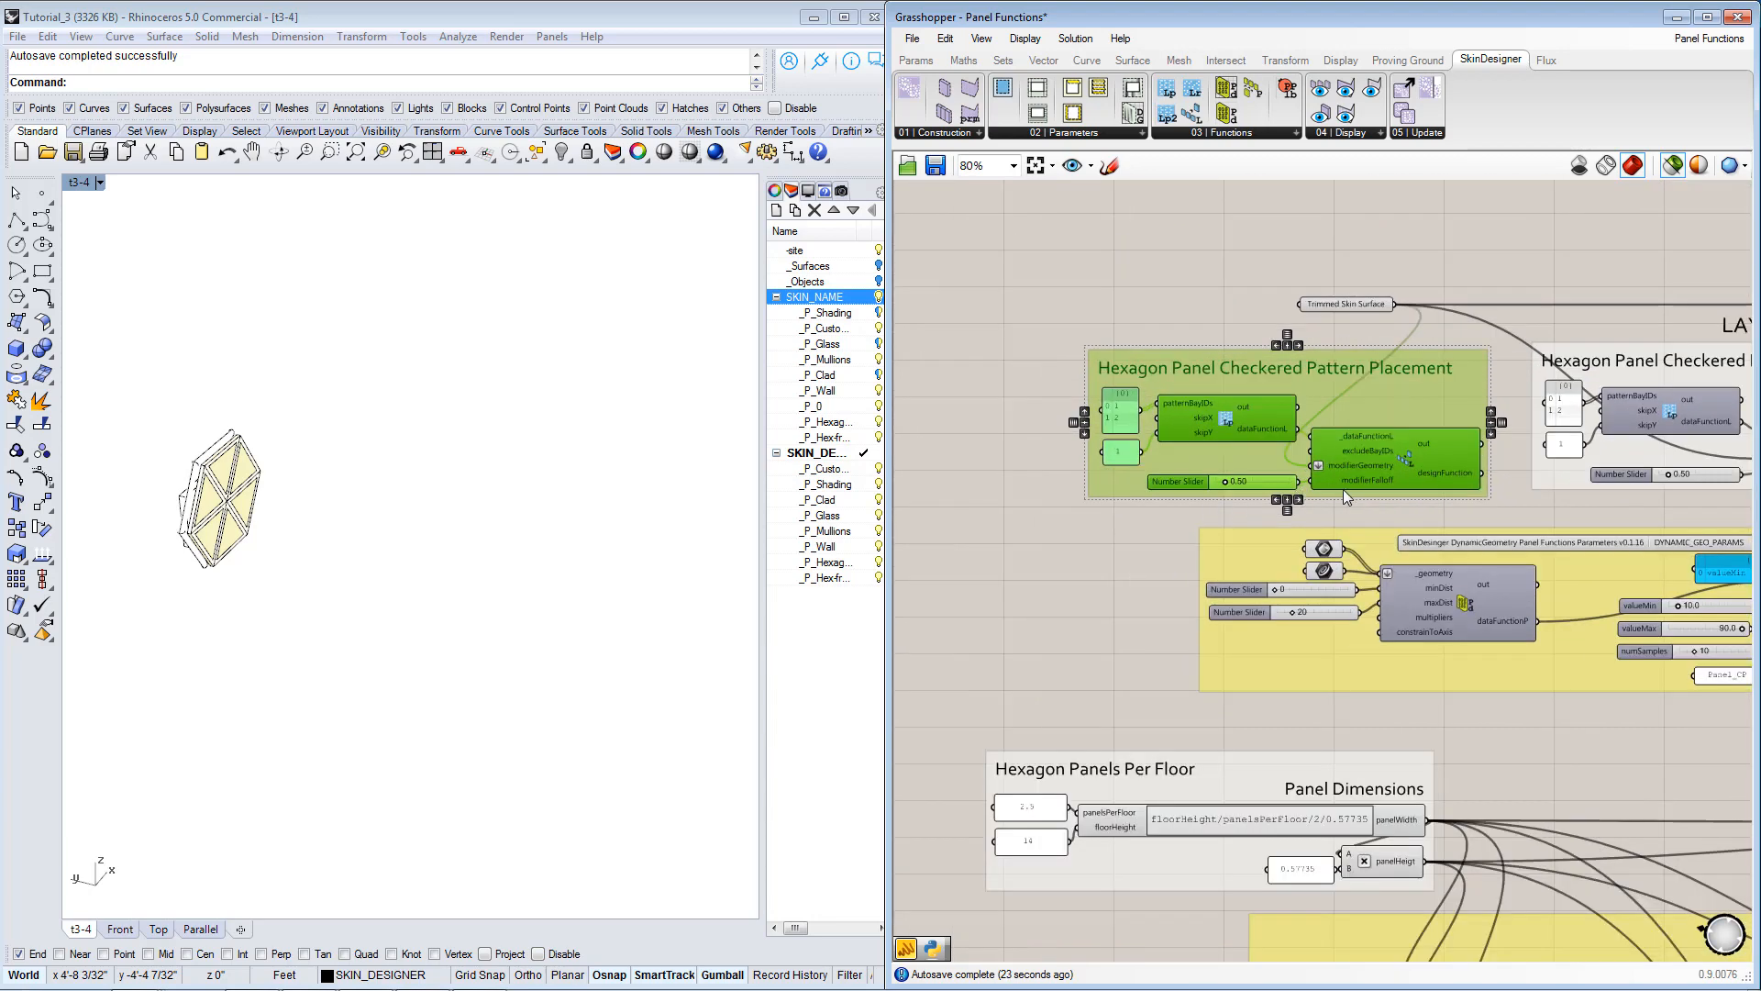
click(1339, 517)
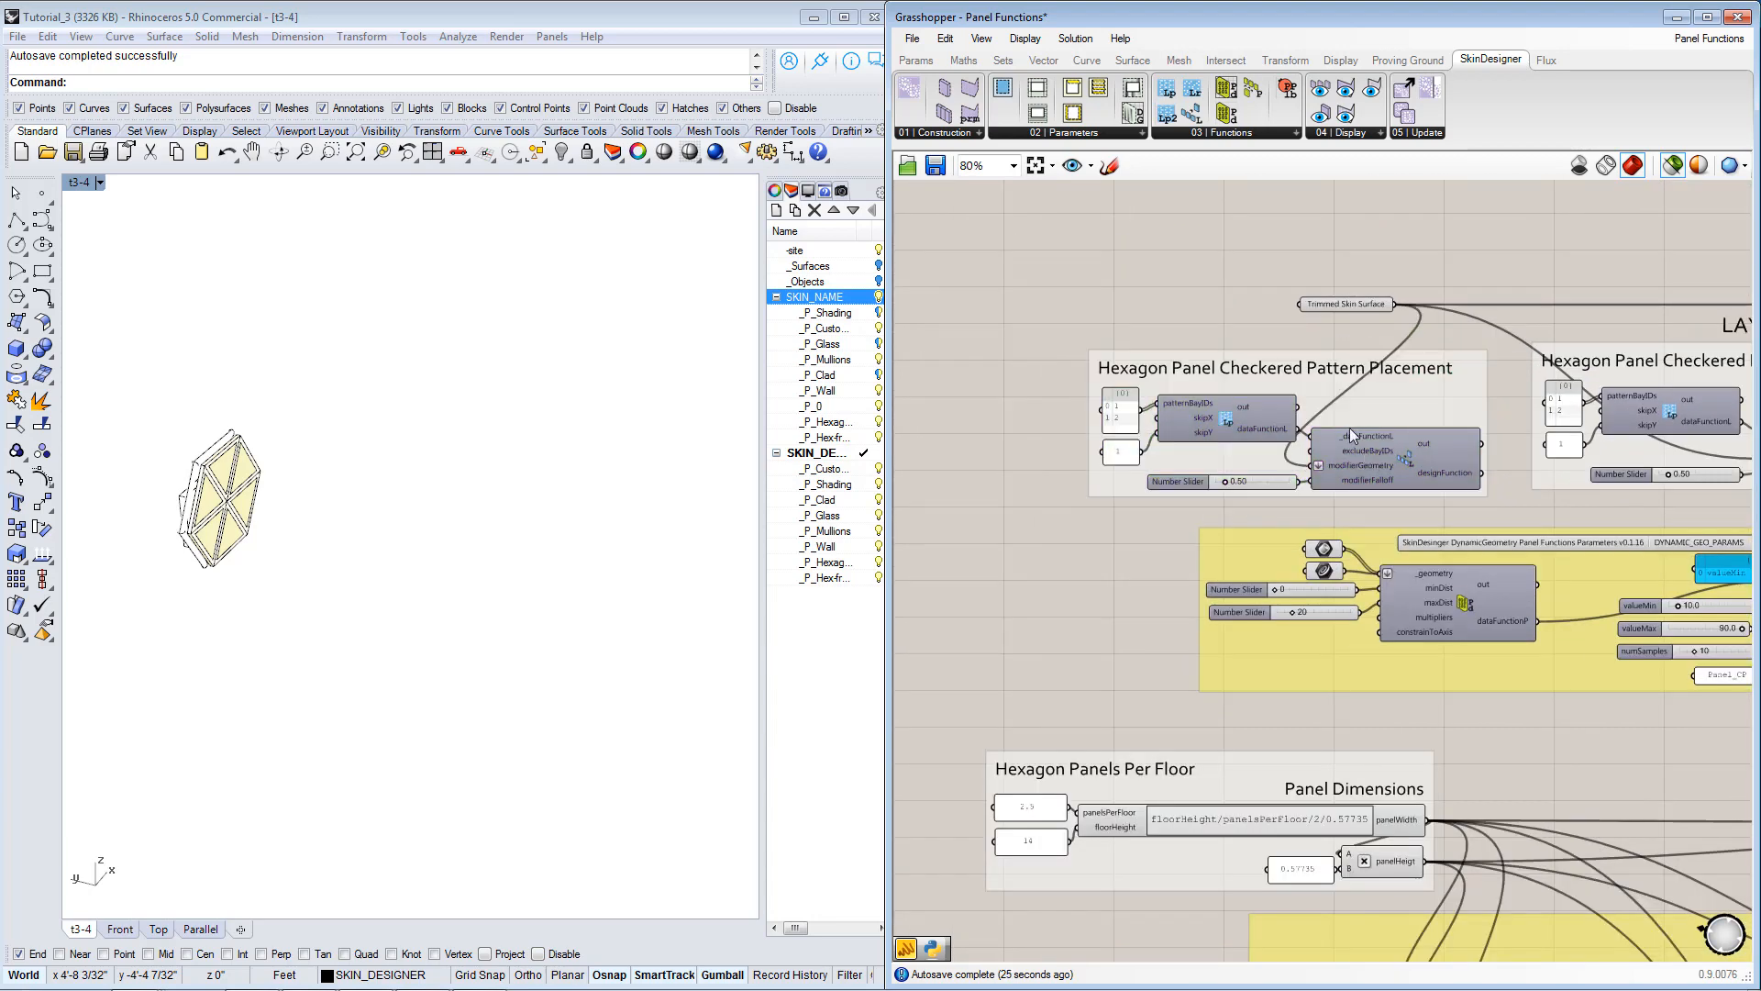
Switch to Rhino and turn on the _Objects layer to show the building's curved bands.
click(1369, 304)
right_drag(1078, 315, 1145, 312)
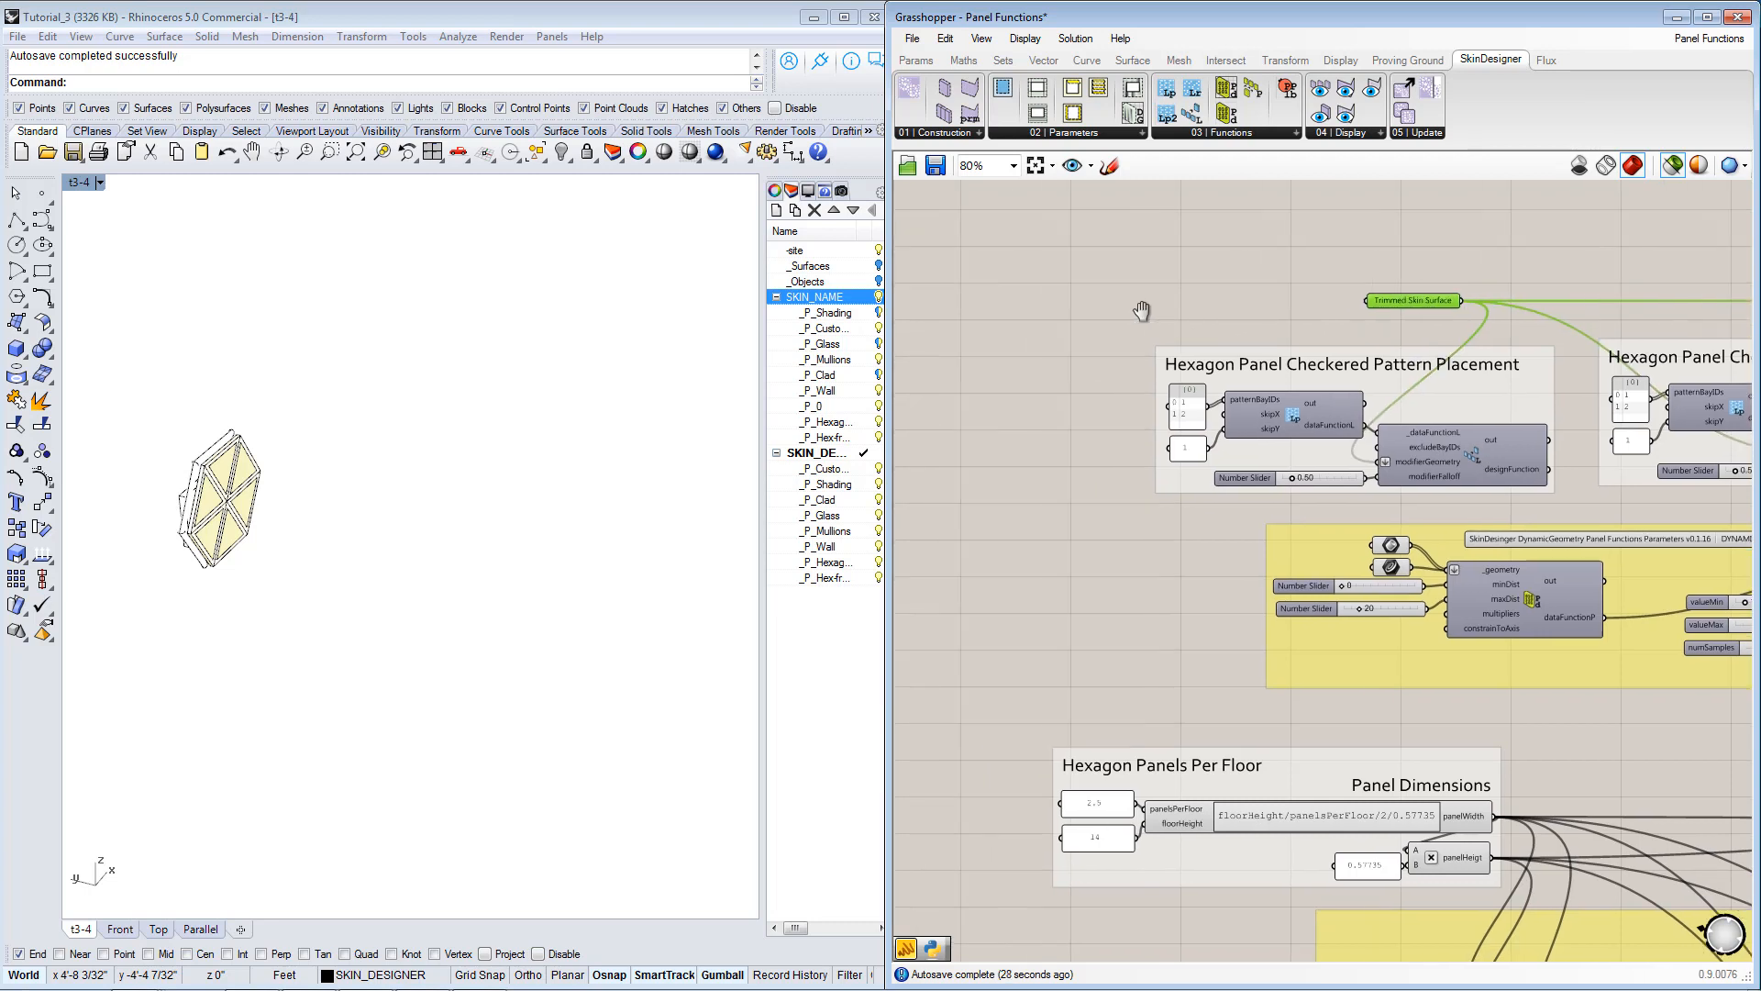
click(1057, 328)
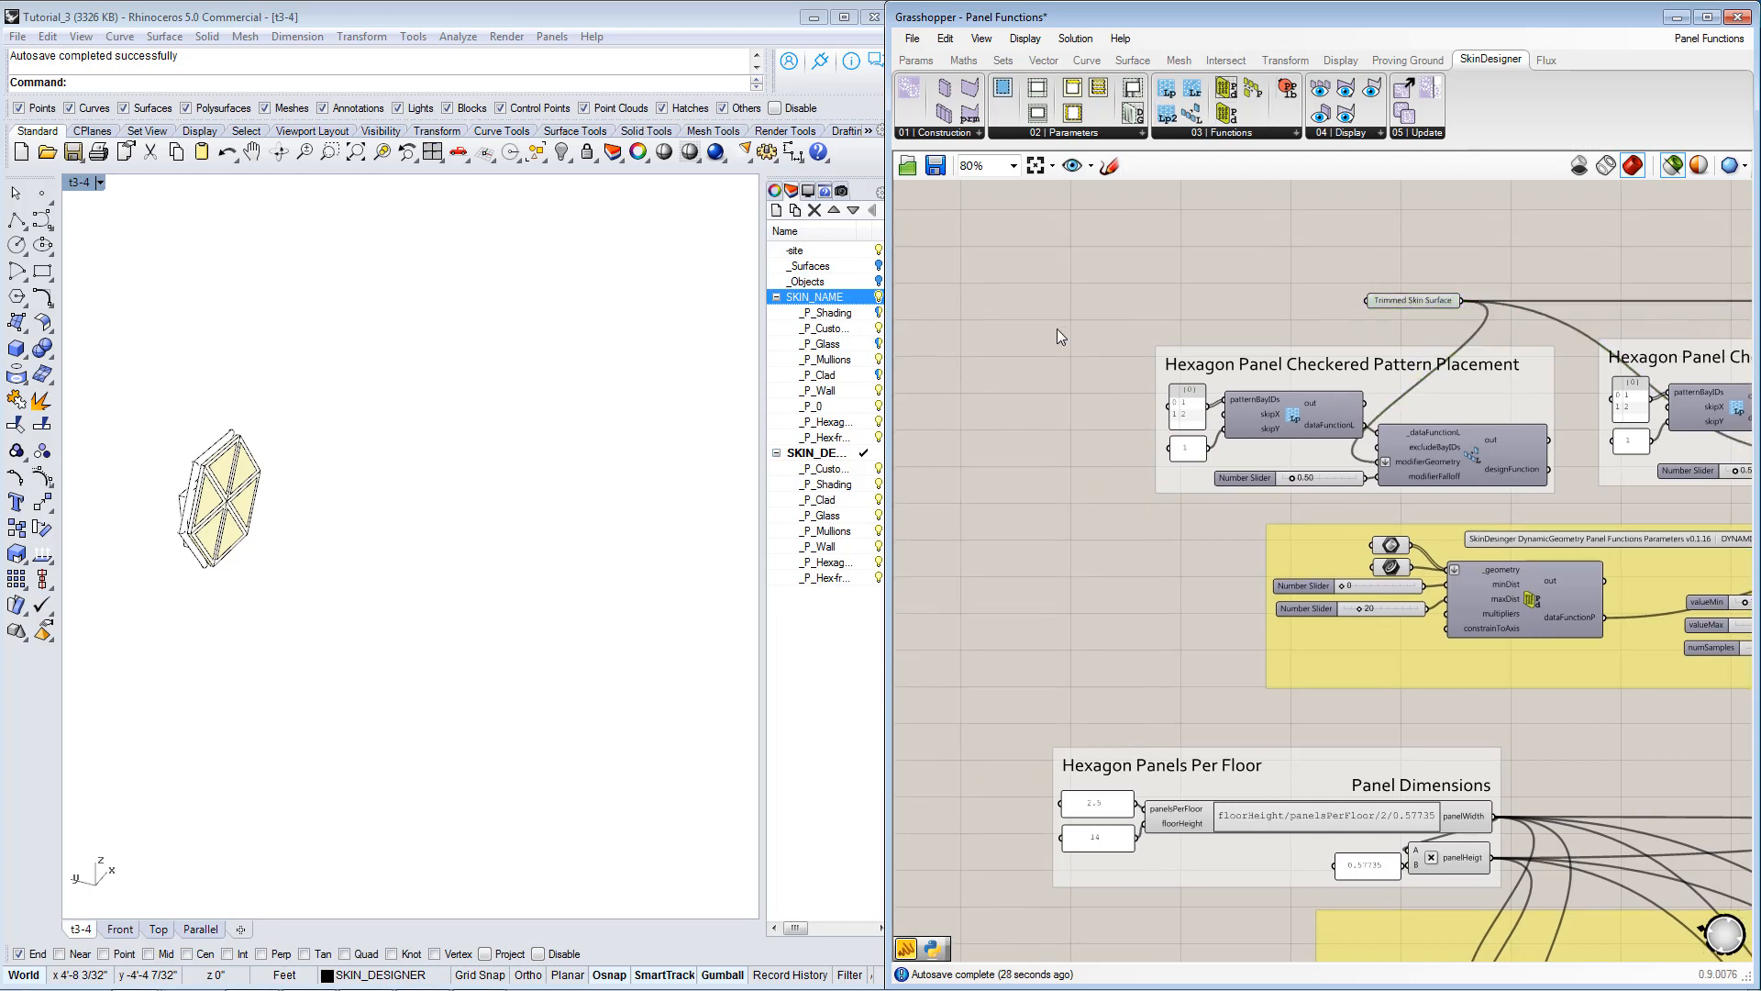
click(878, 281)
right_drag(570, 435, 419, 360)
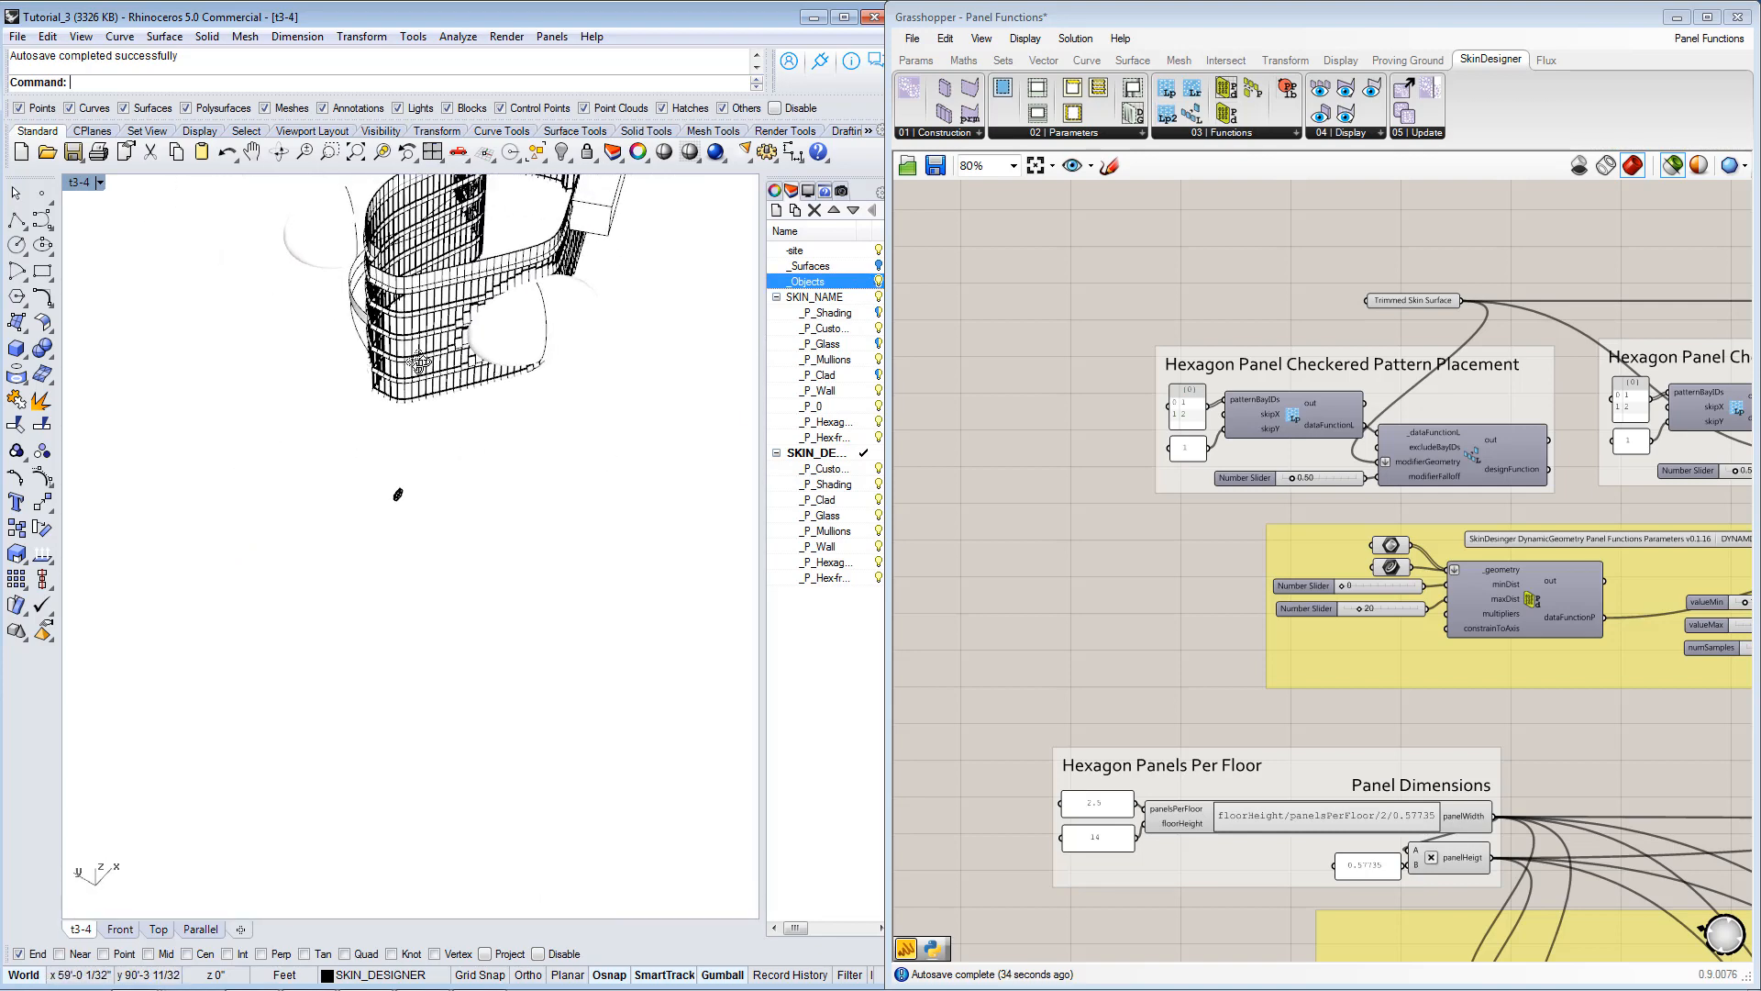
right_drag(397, 495, 694, 388)
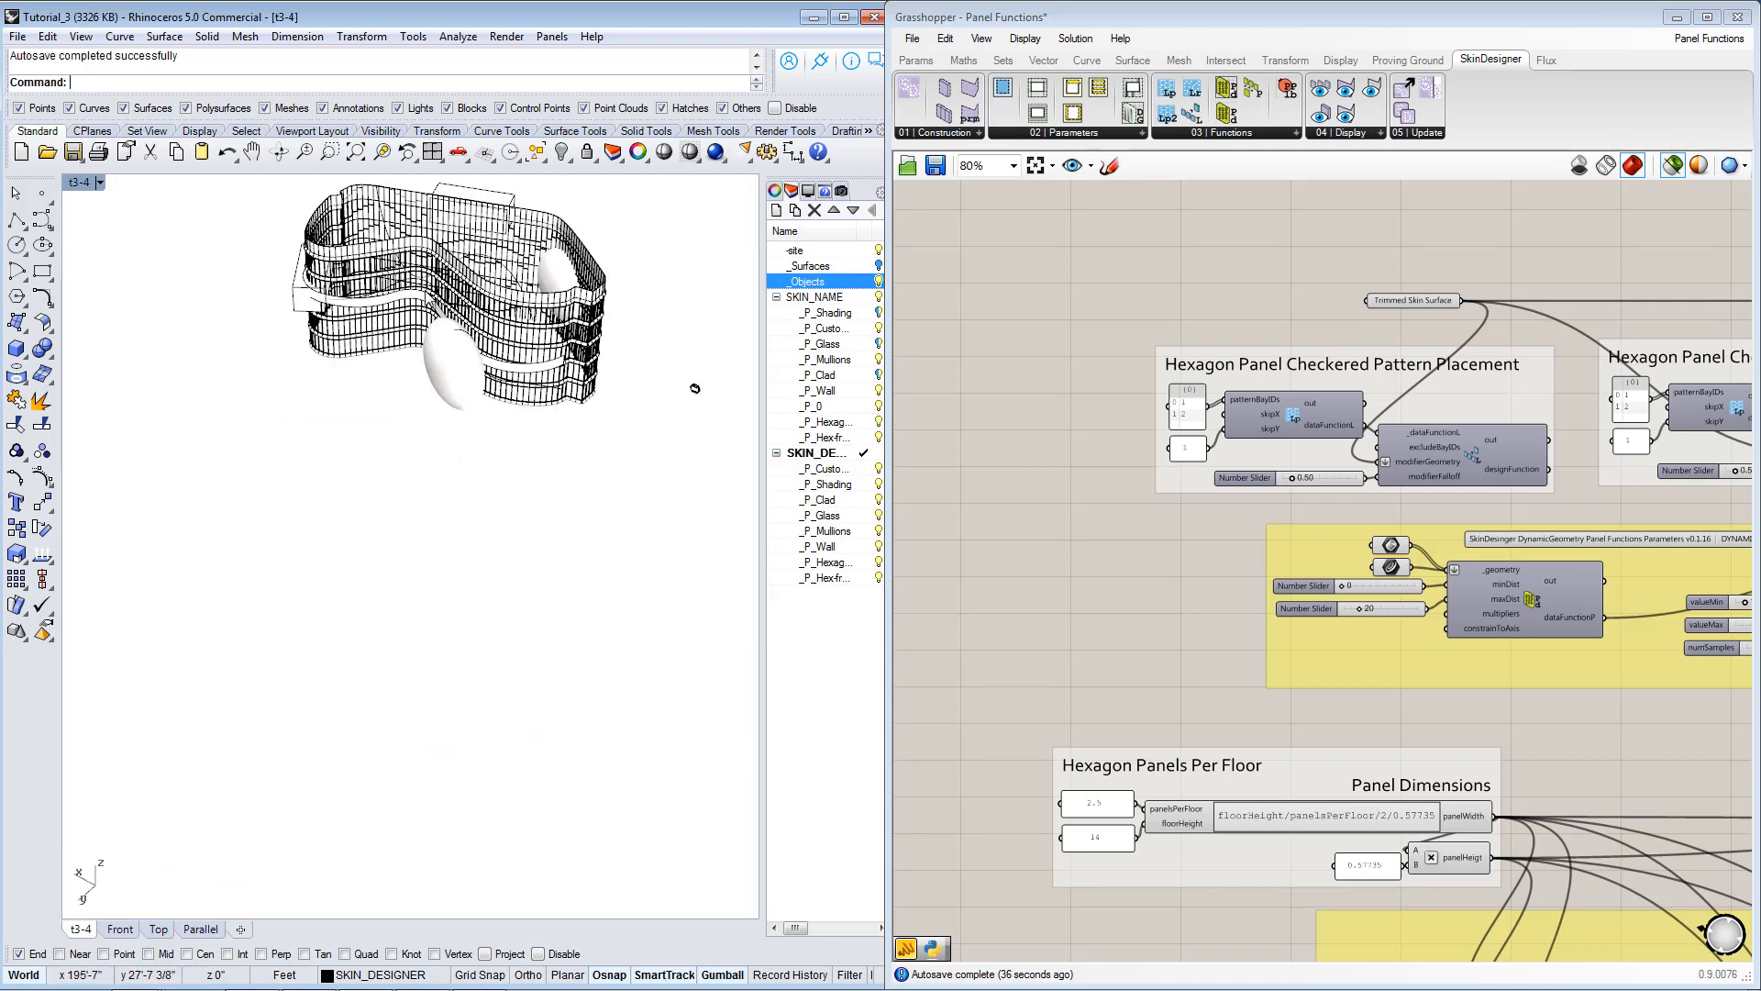
scroll(431, 316, up, 5)
click(456, 315)
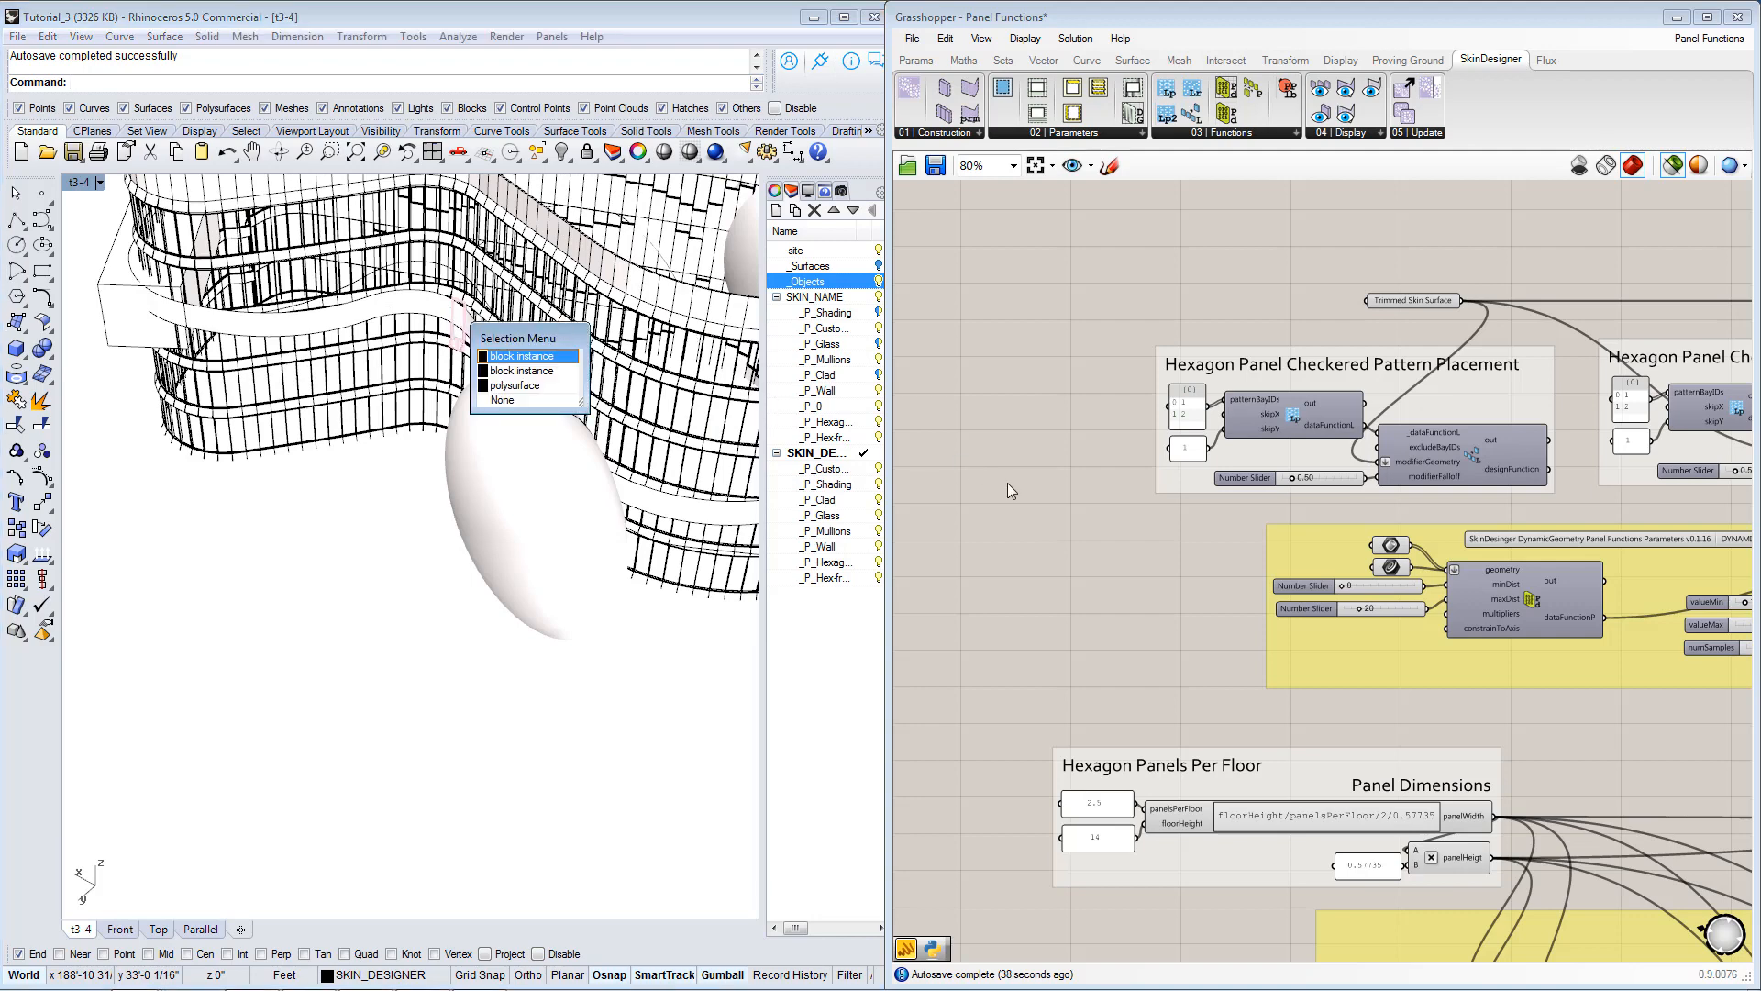
Duplicate the Trimmed Skin Surface parameter below the copied layout group and reference the building's curved band polysurface in the copy.
click(1414, 297)
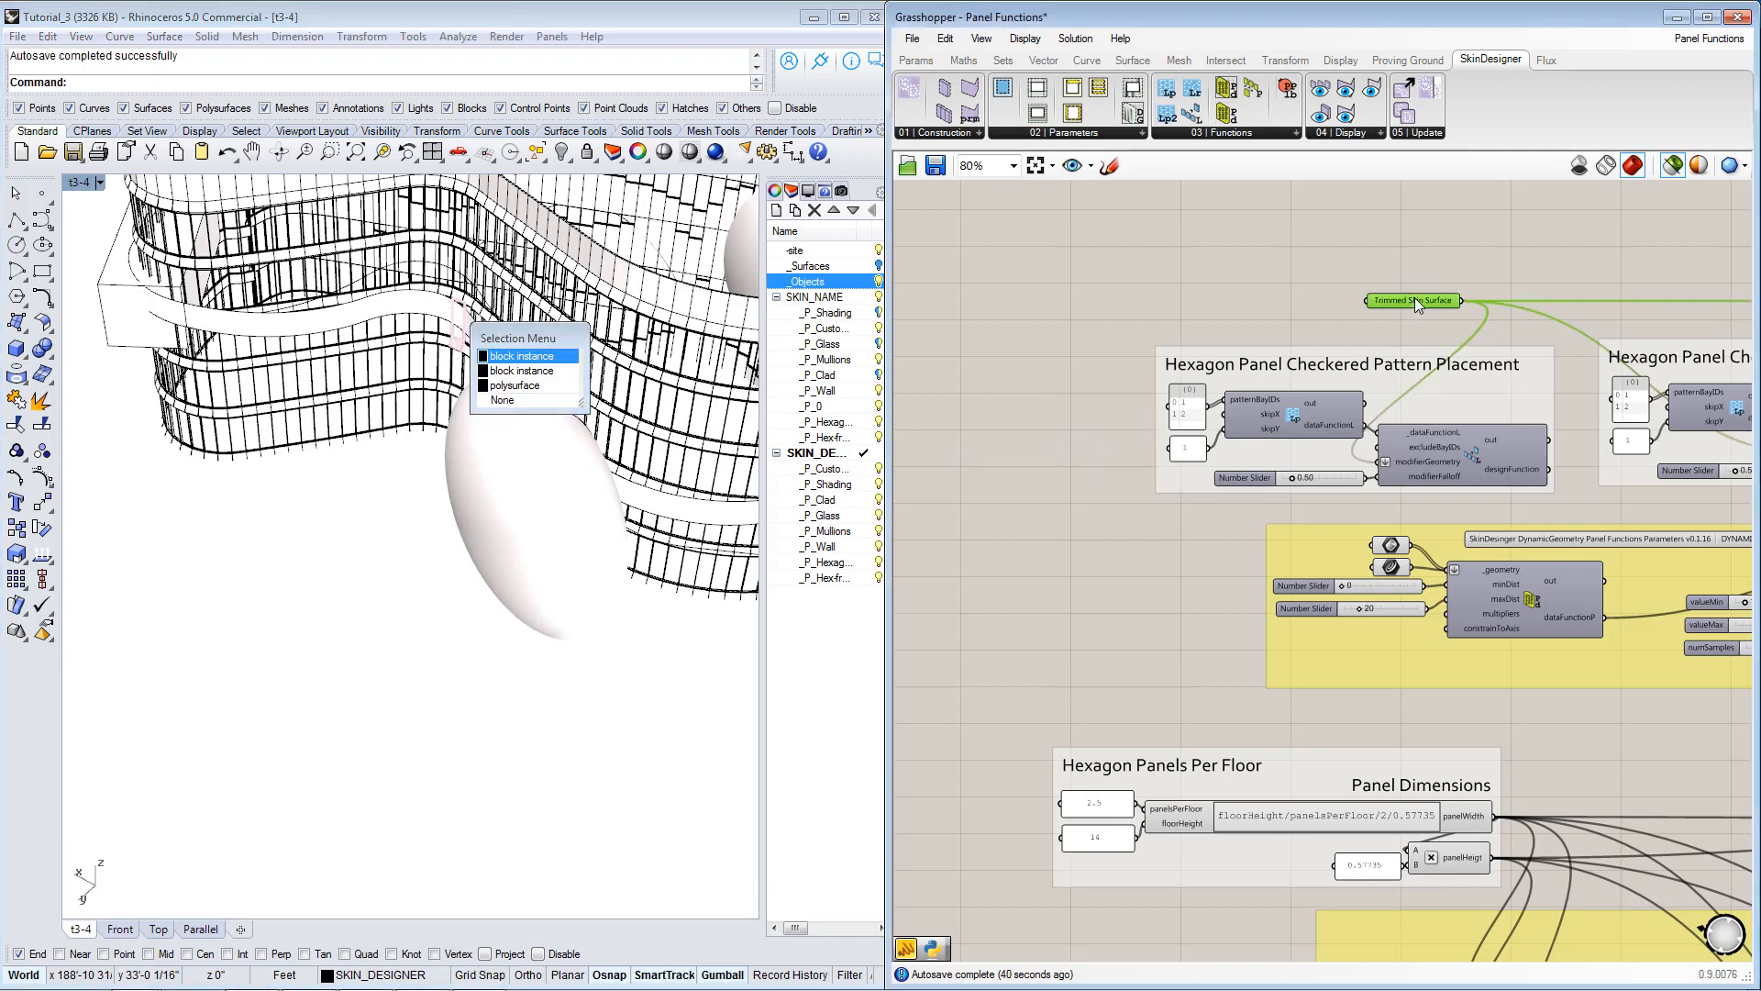
drag(1407, 300, 1192, 518)
right_click(1192, 517)
click(1308, 776)
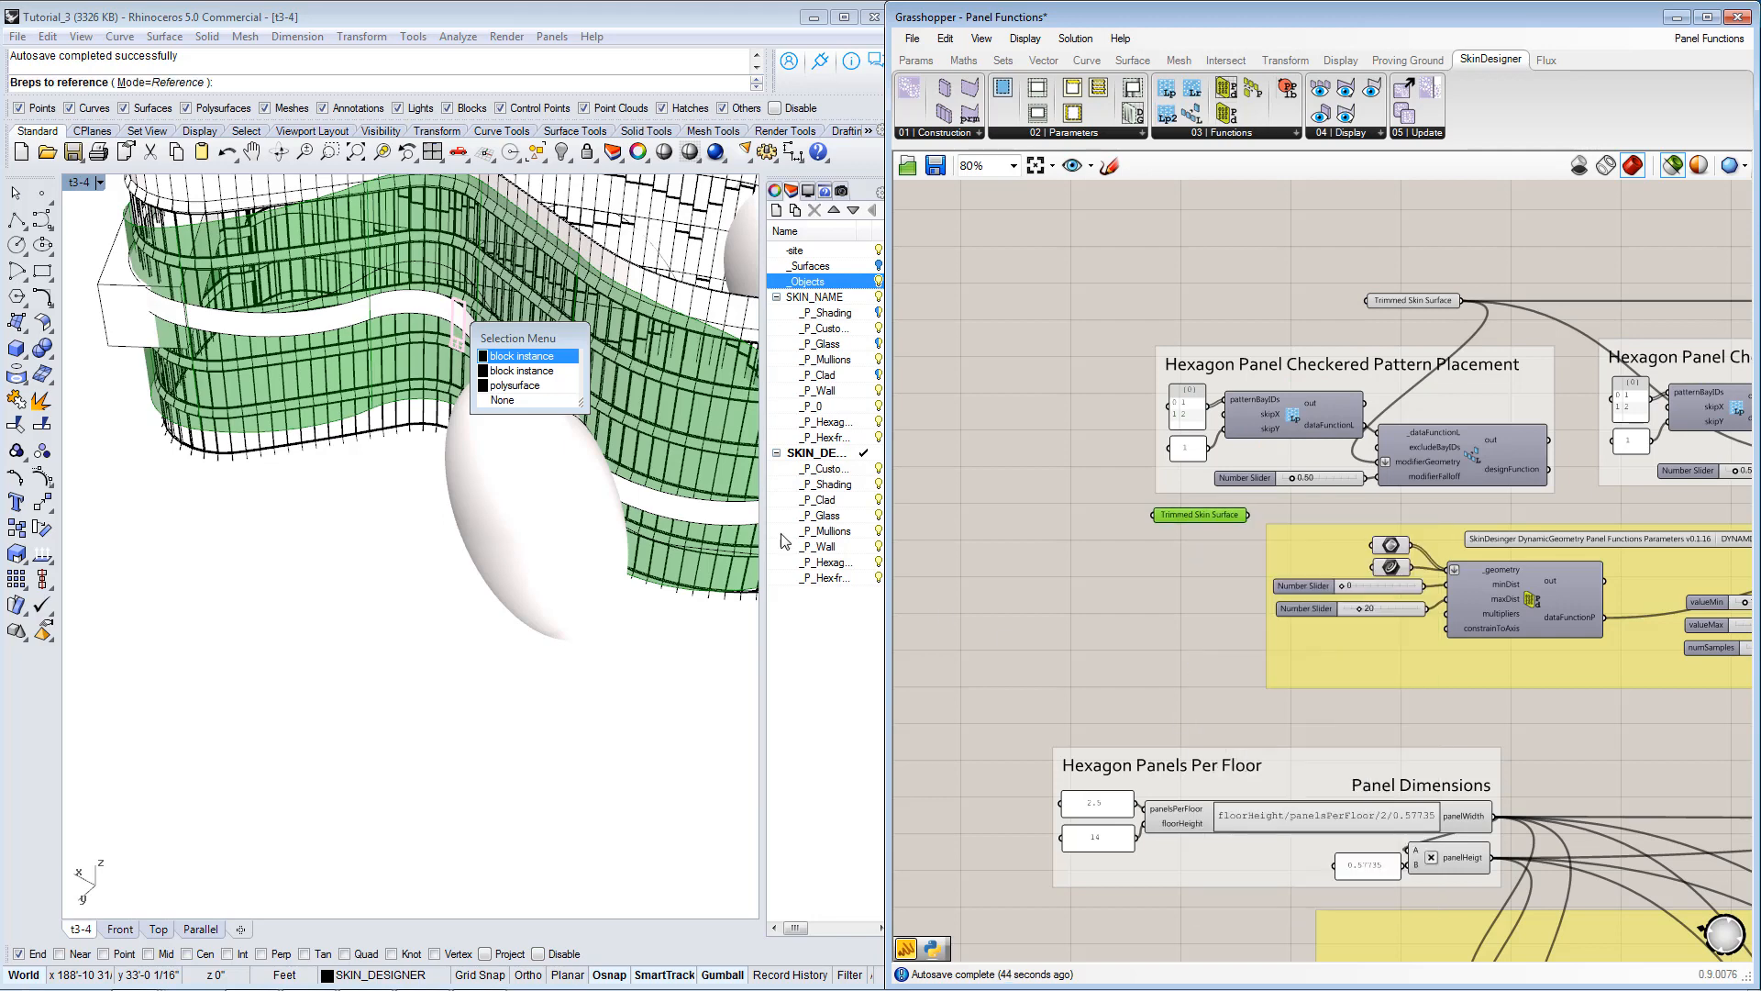
click(687, 513)
click(689, 520)
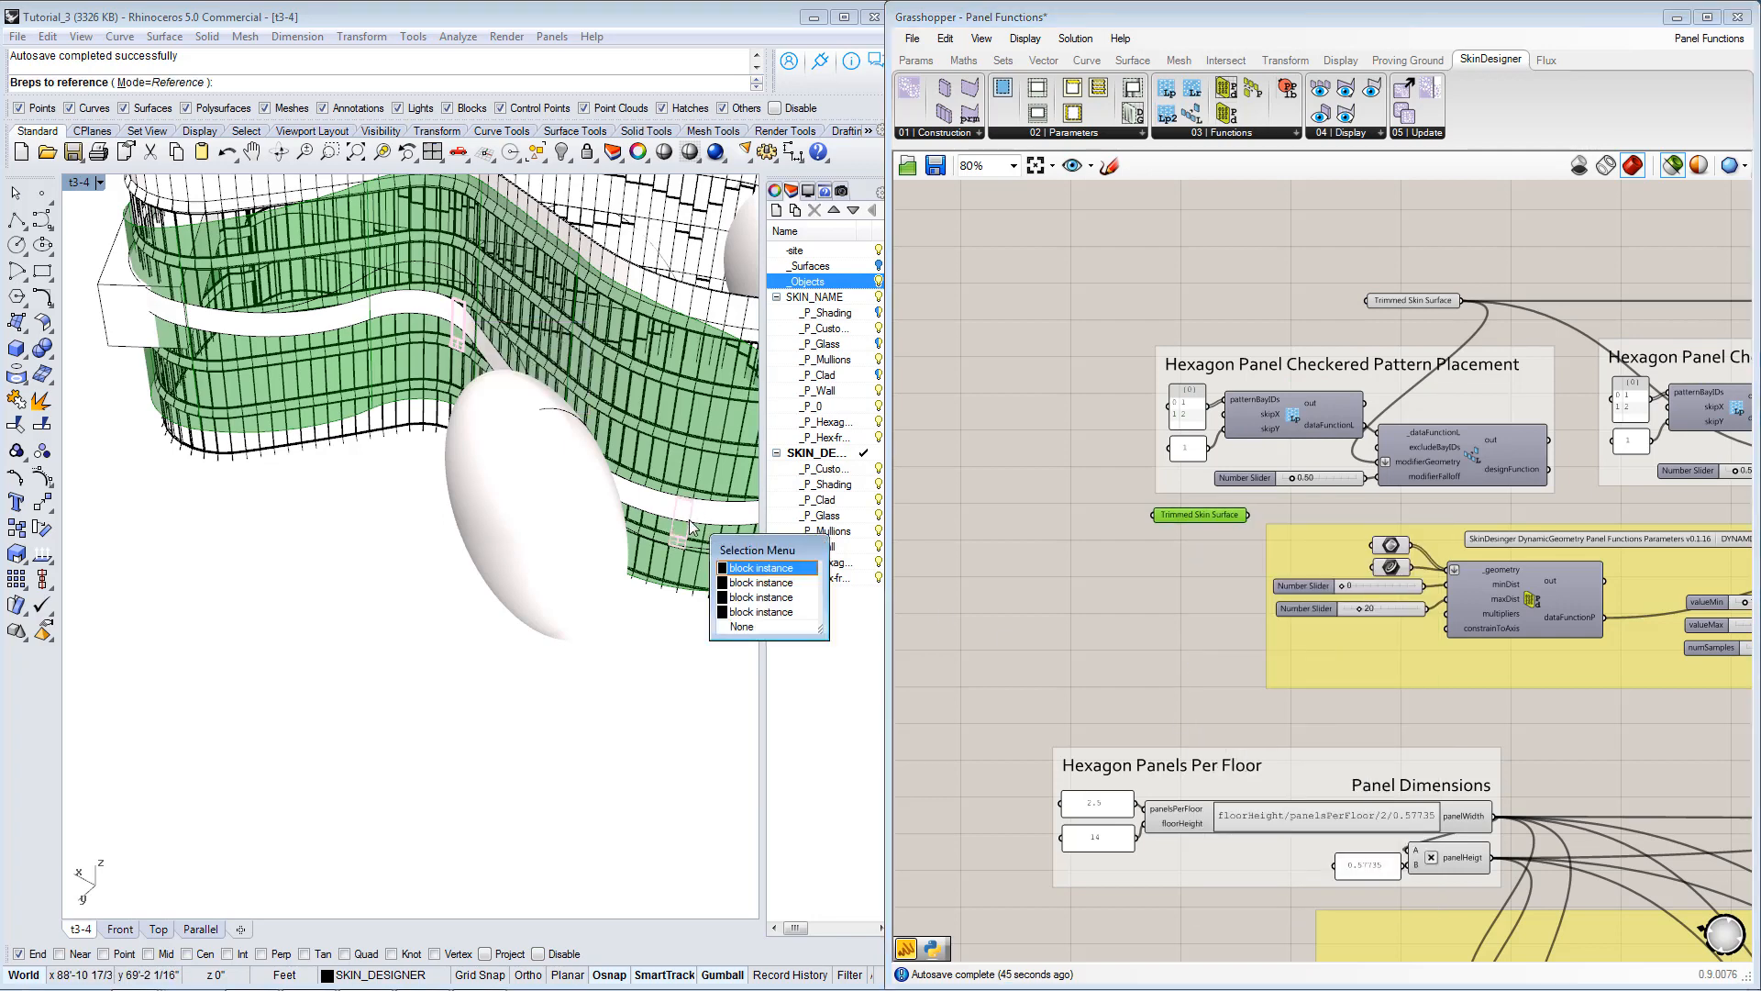
click(751, 632)
right_drag(610, 549, 420, 567)
scroll(384, 549, up, 3)
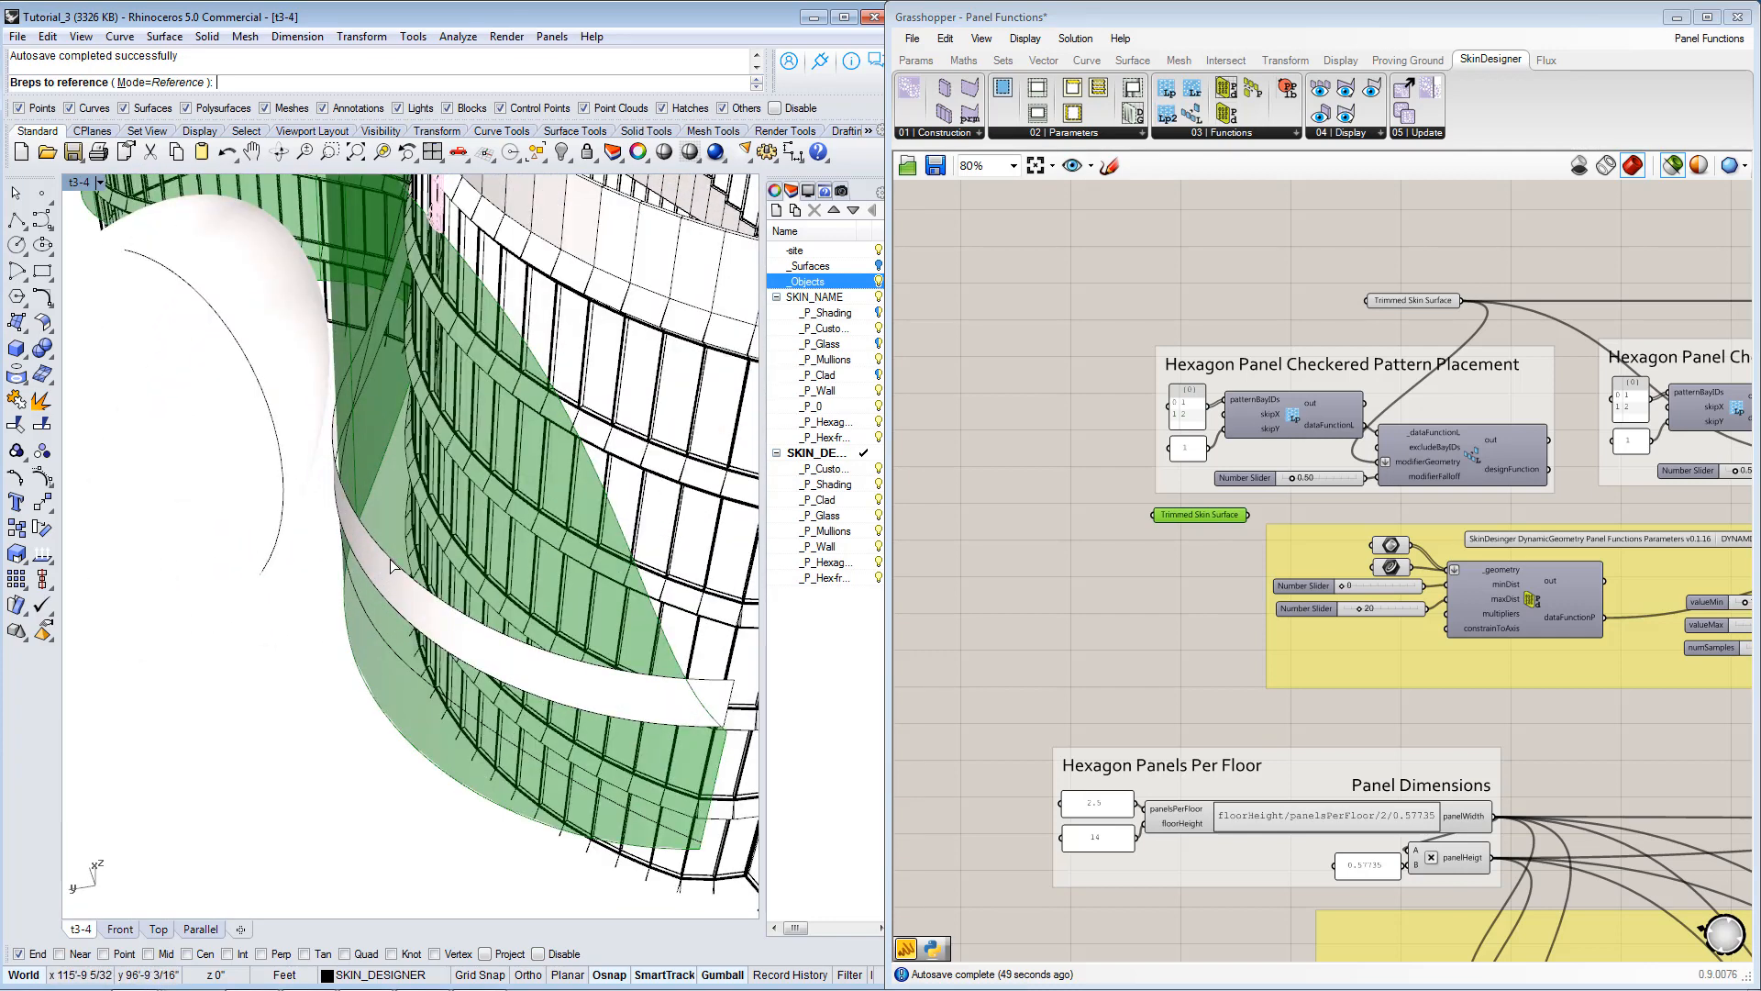
click(389, 558)
right_click(399, 582)
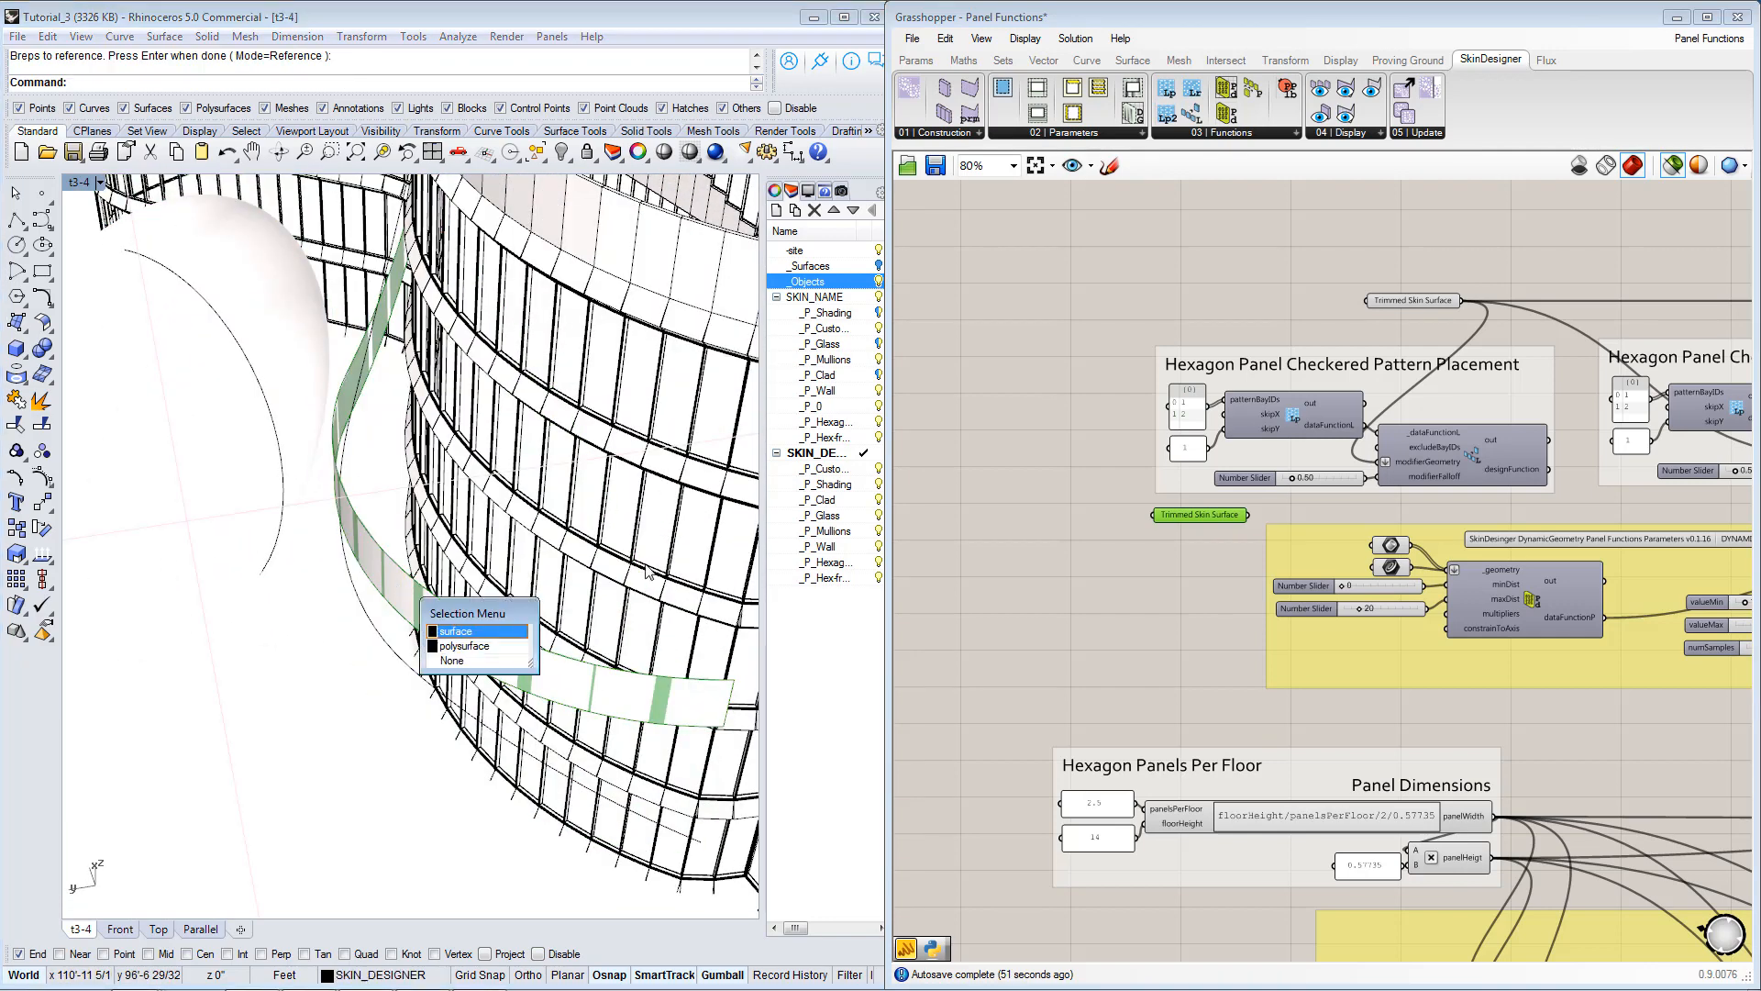
click(483, 647)
click(1199, 551)
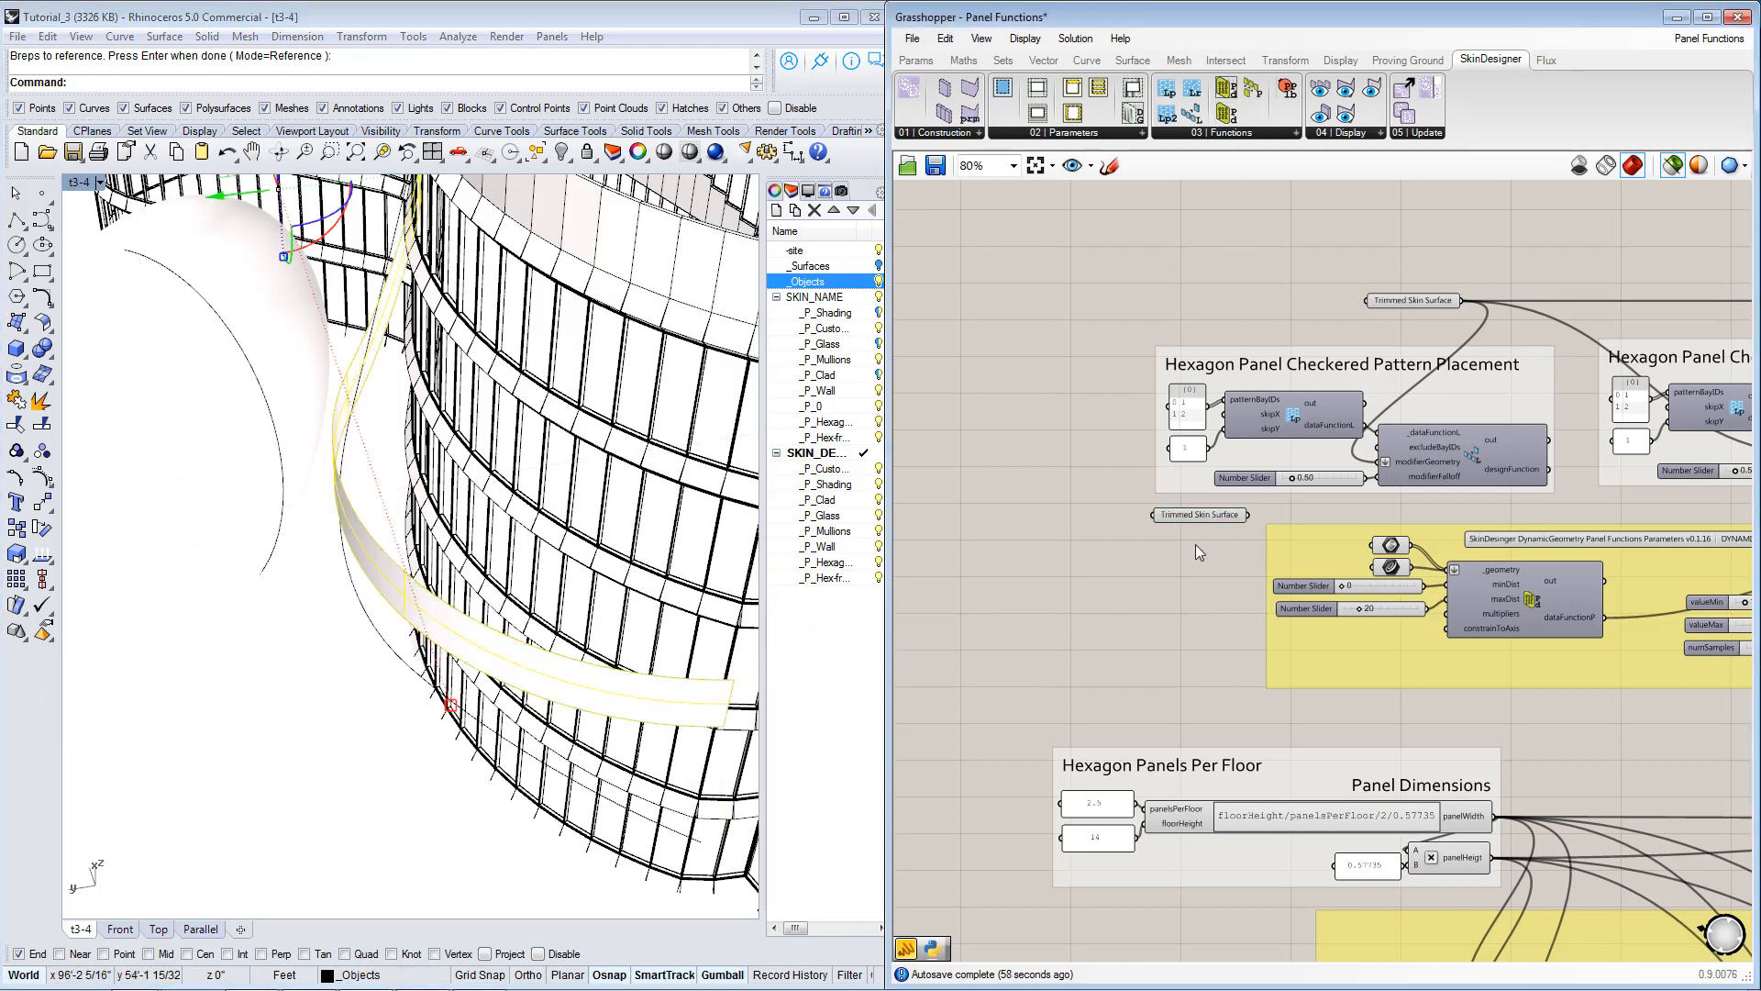
Connect the copied surface parameter to modifierGeometry in the duplicated layout group and place it above the 0.50 slider.
click(1245, 516)
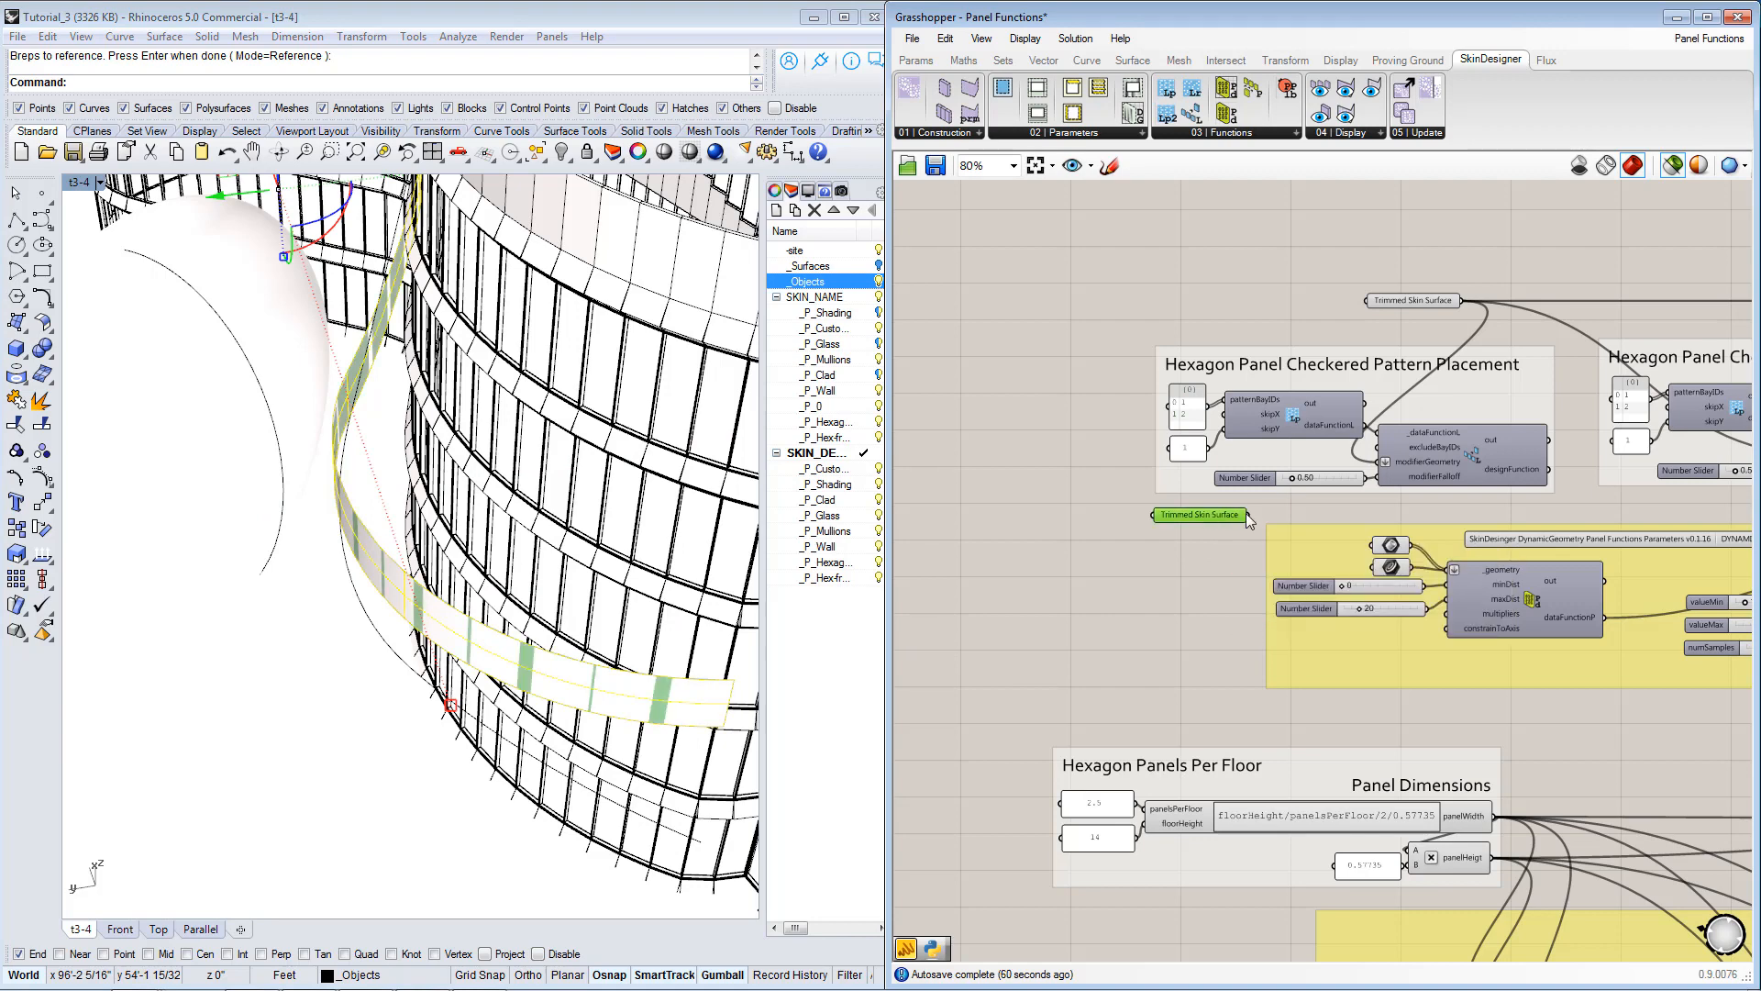
drag(1250, 514, 1376, 462)
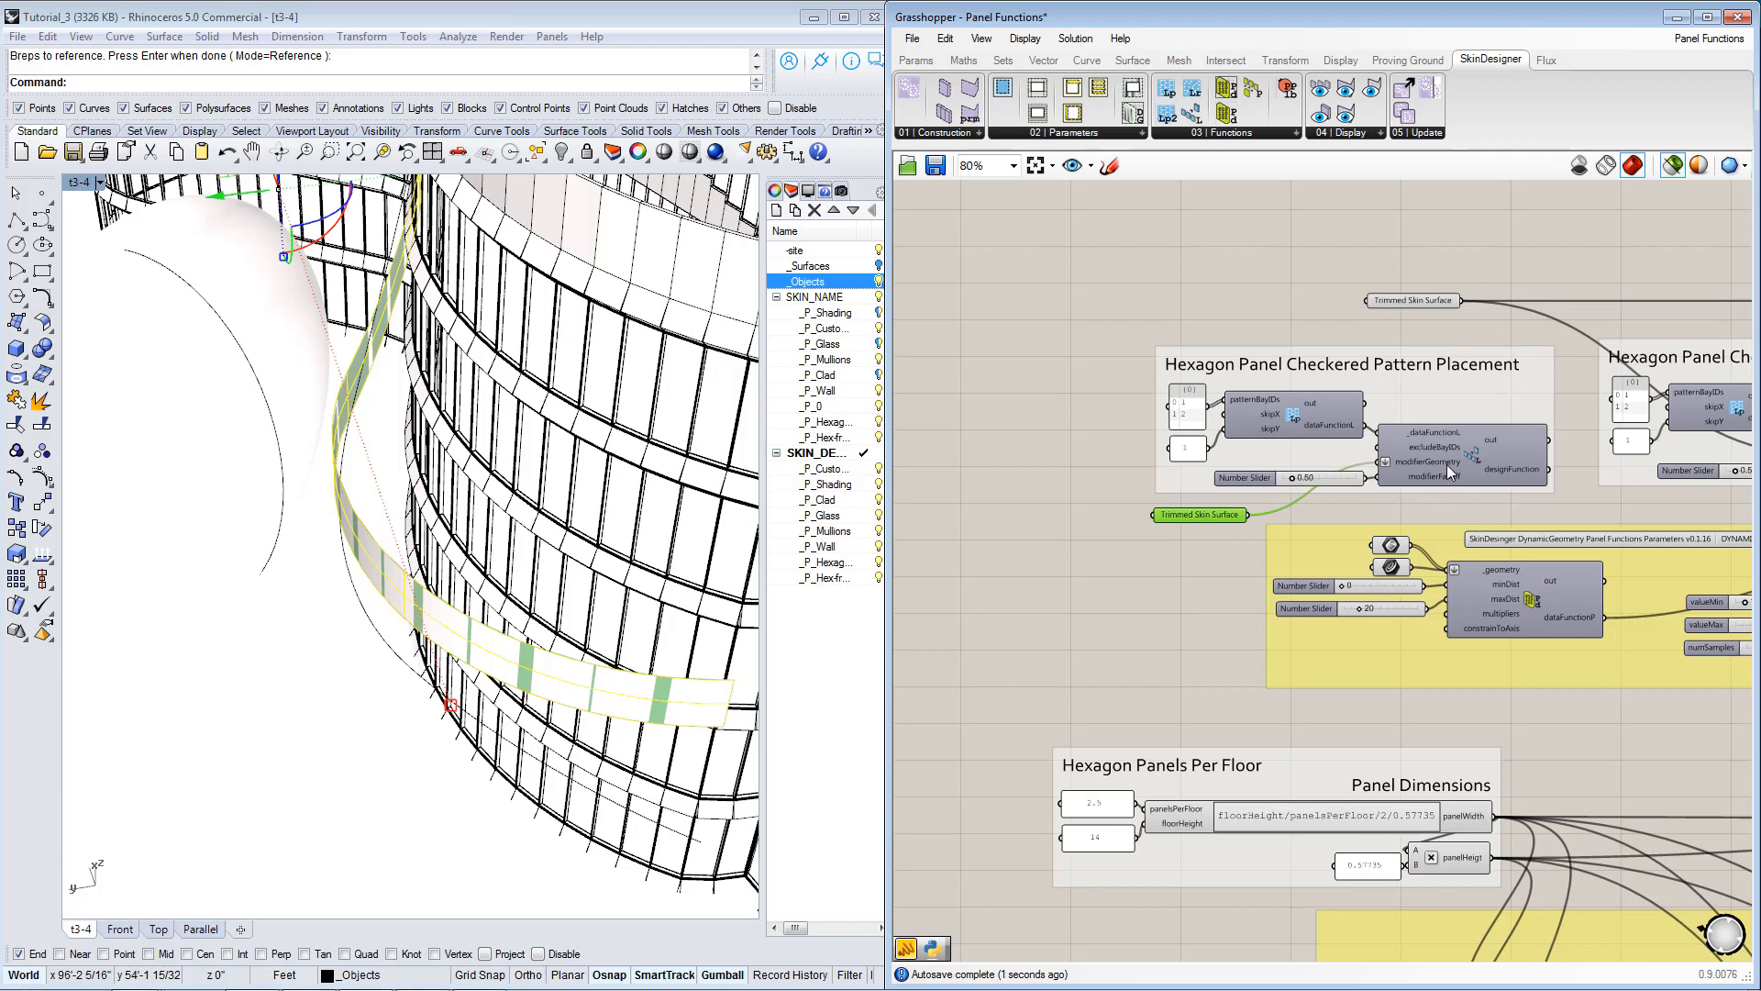
drag(1217, 518, 1293, 461)
Set the first entry of the copied layout group's patternBayIDs list to 3.
scroll(1204, 438, up, 1)
scroll(1205, 438, up, 1)
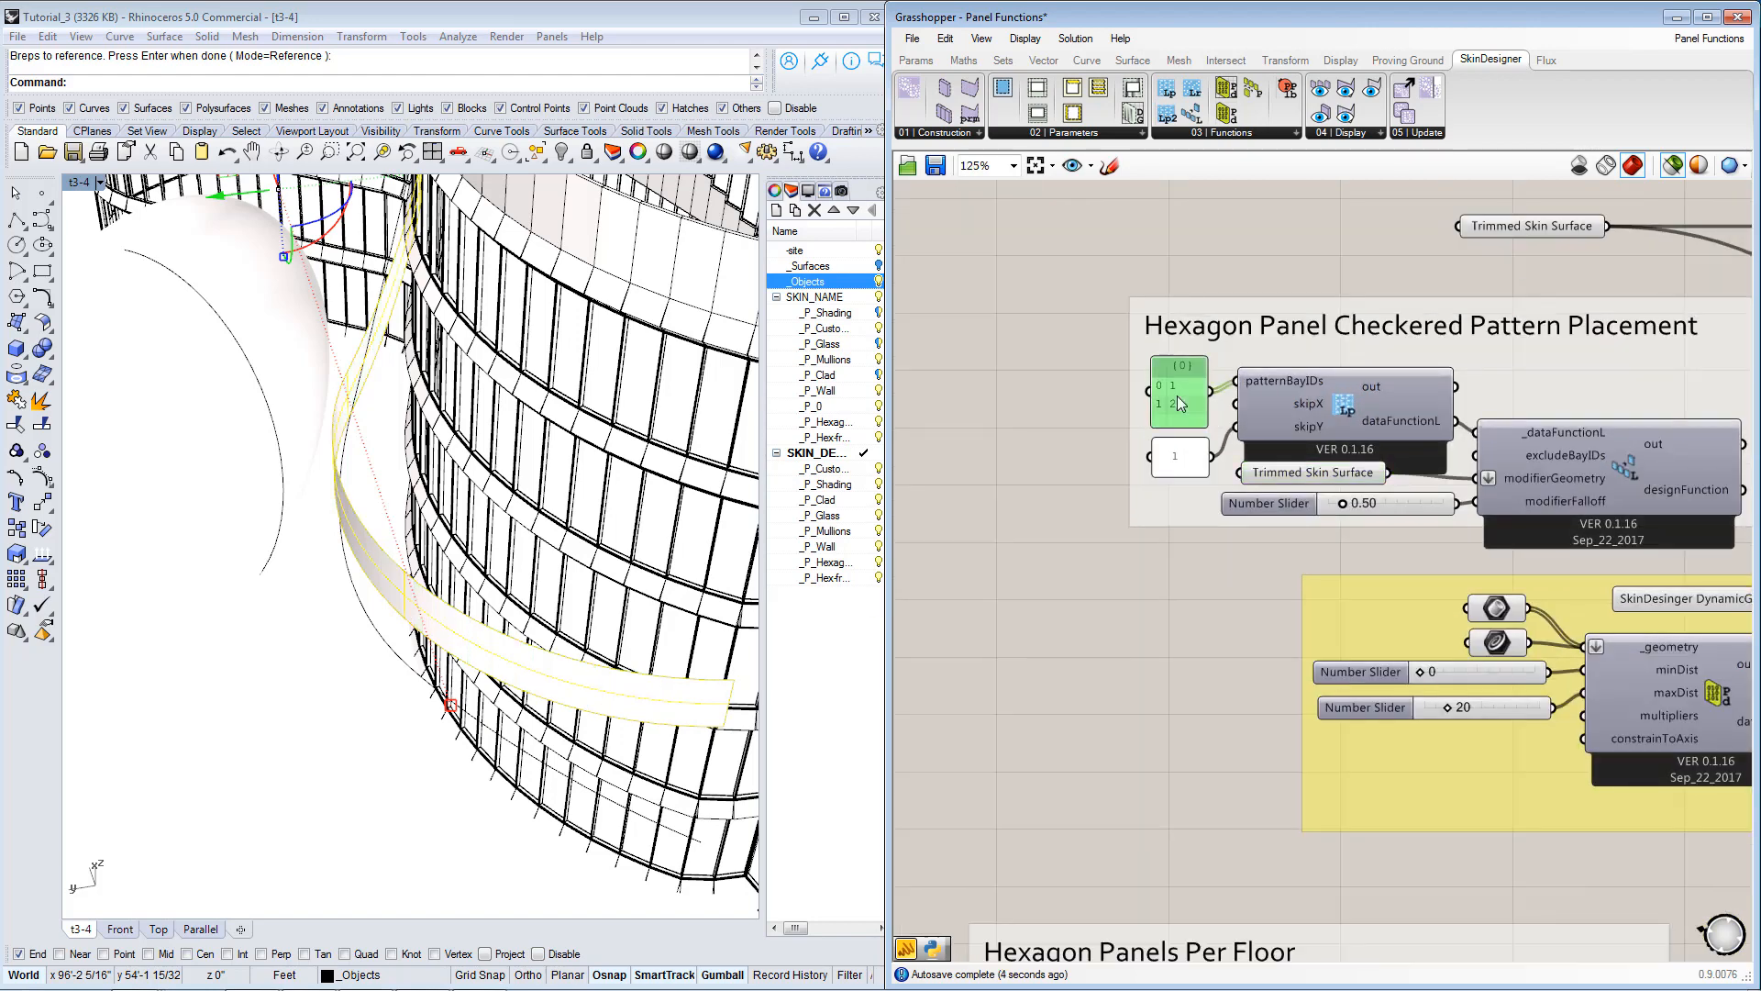
double_click(1179, 390)
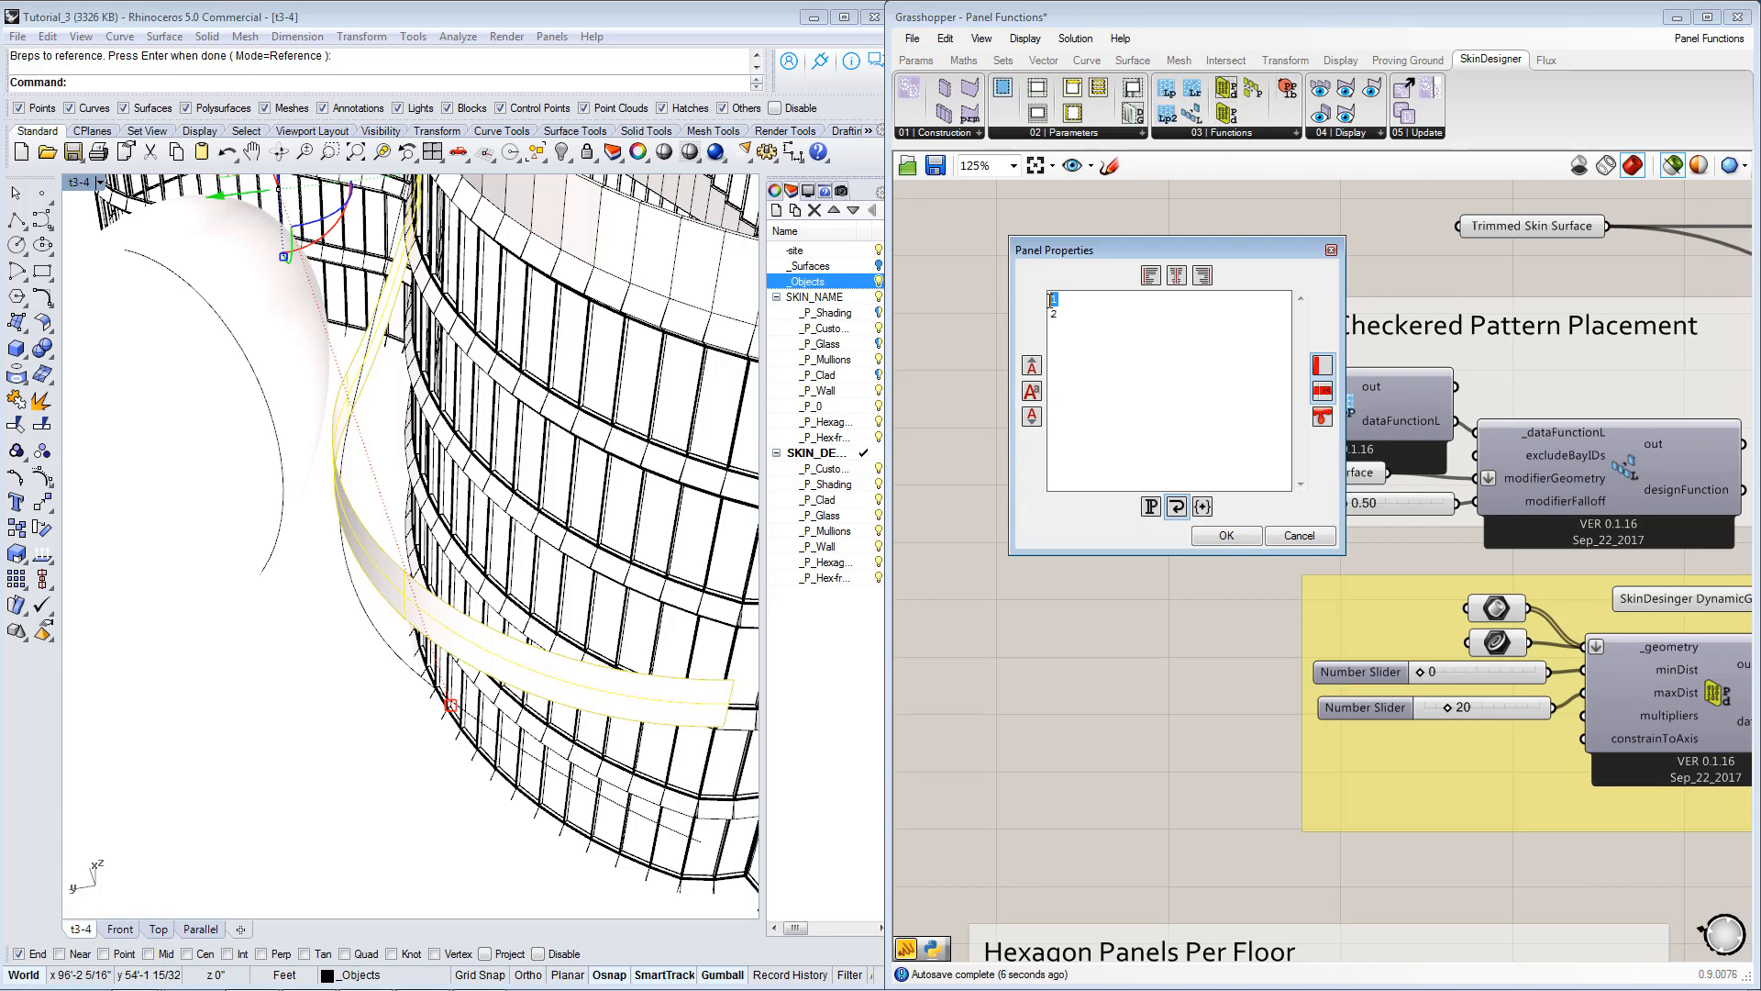
click(1226, 535)
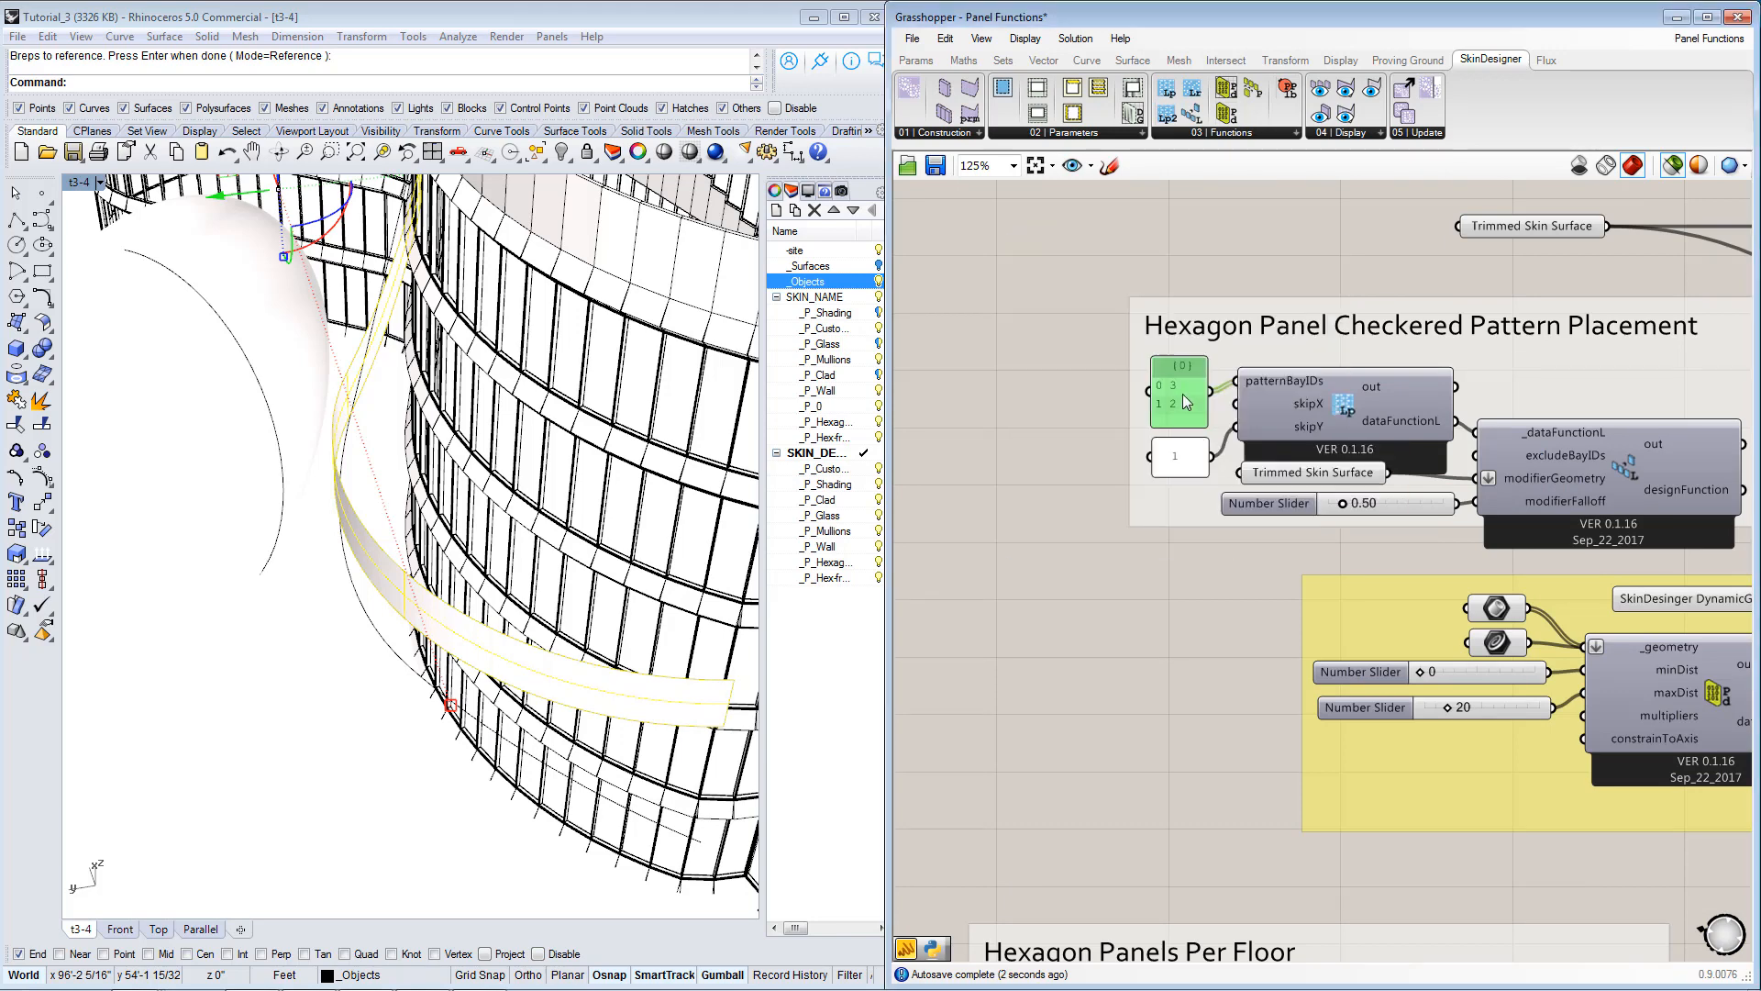
Examine the void and two hexagon panel definitions and compare them with the copied layout group's bay IDs.
scroll(1327, 659, down, 5)
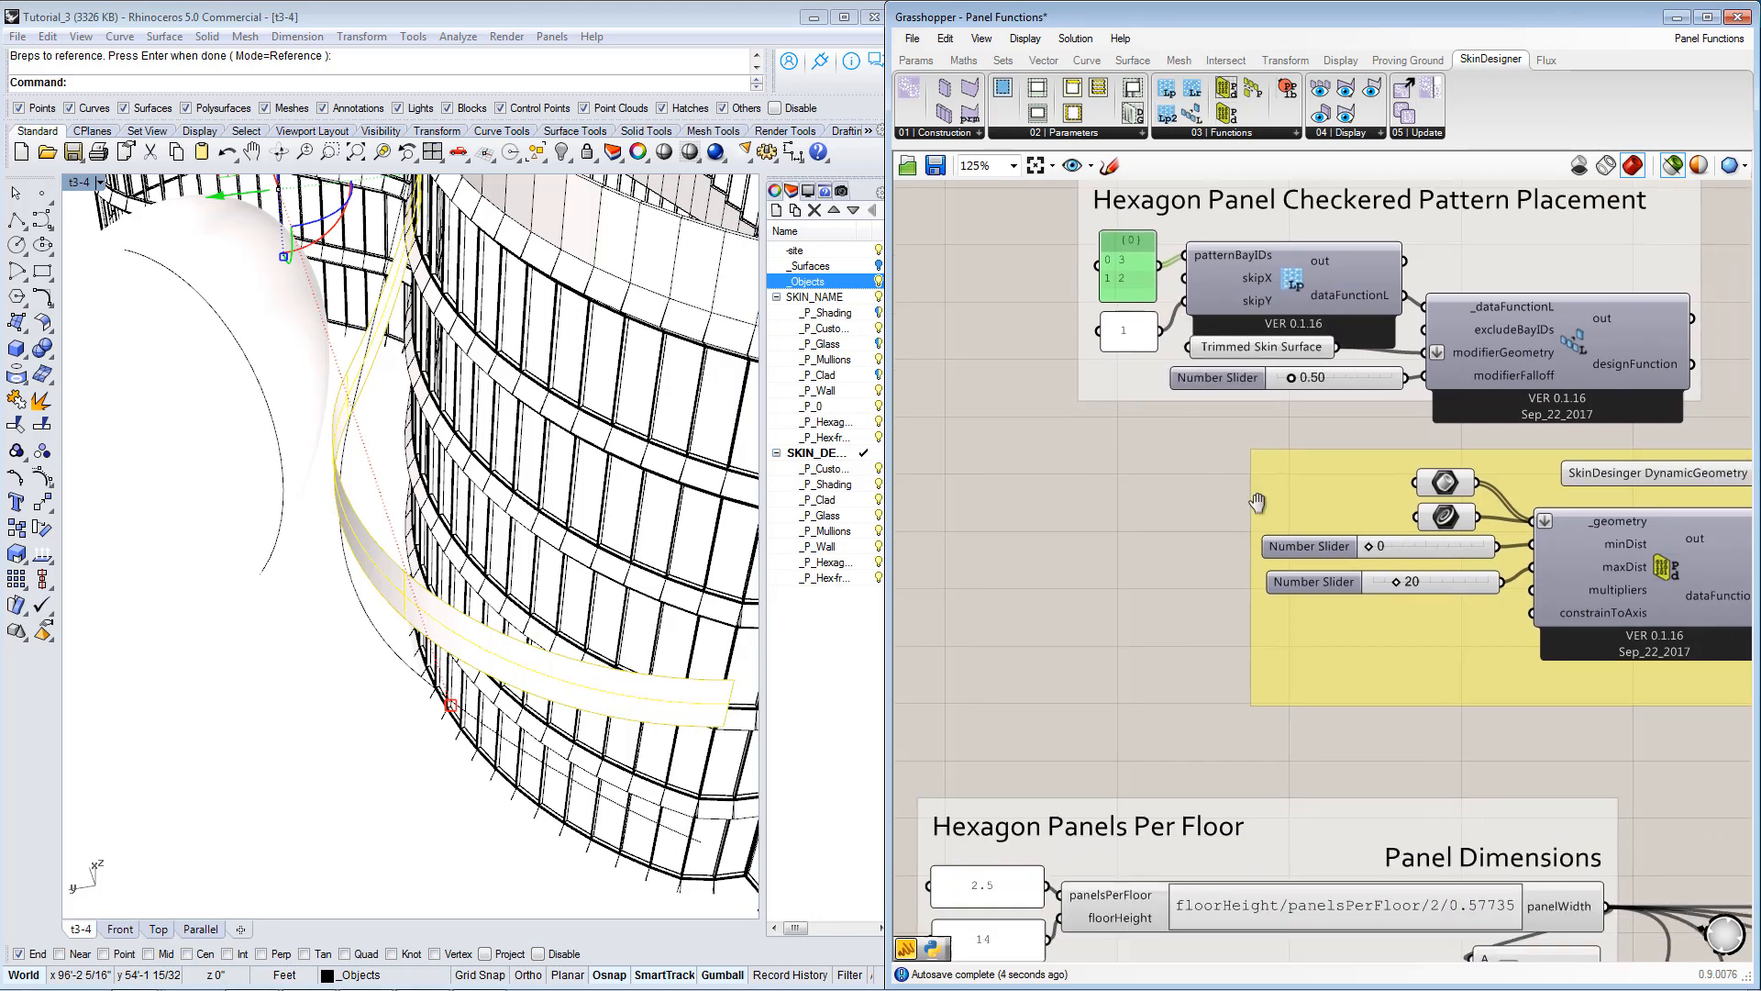
right_drag(1324, 656, 1217, 452)
right_drag(1557, 752, 1245, 624)
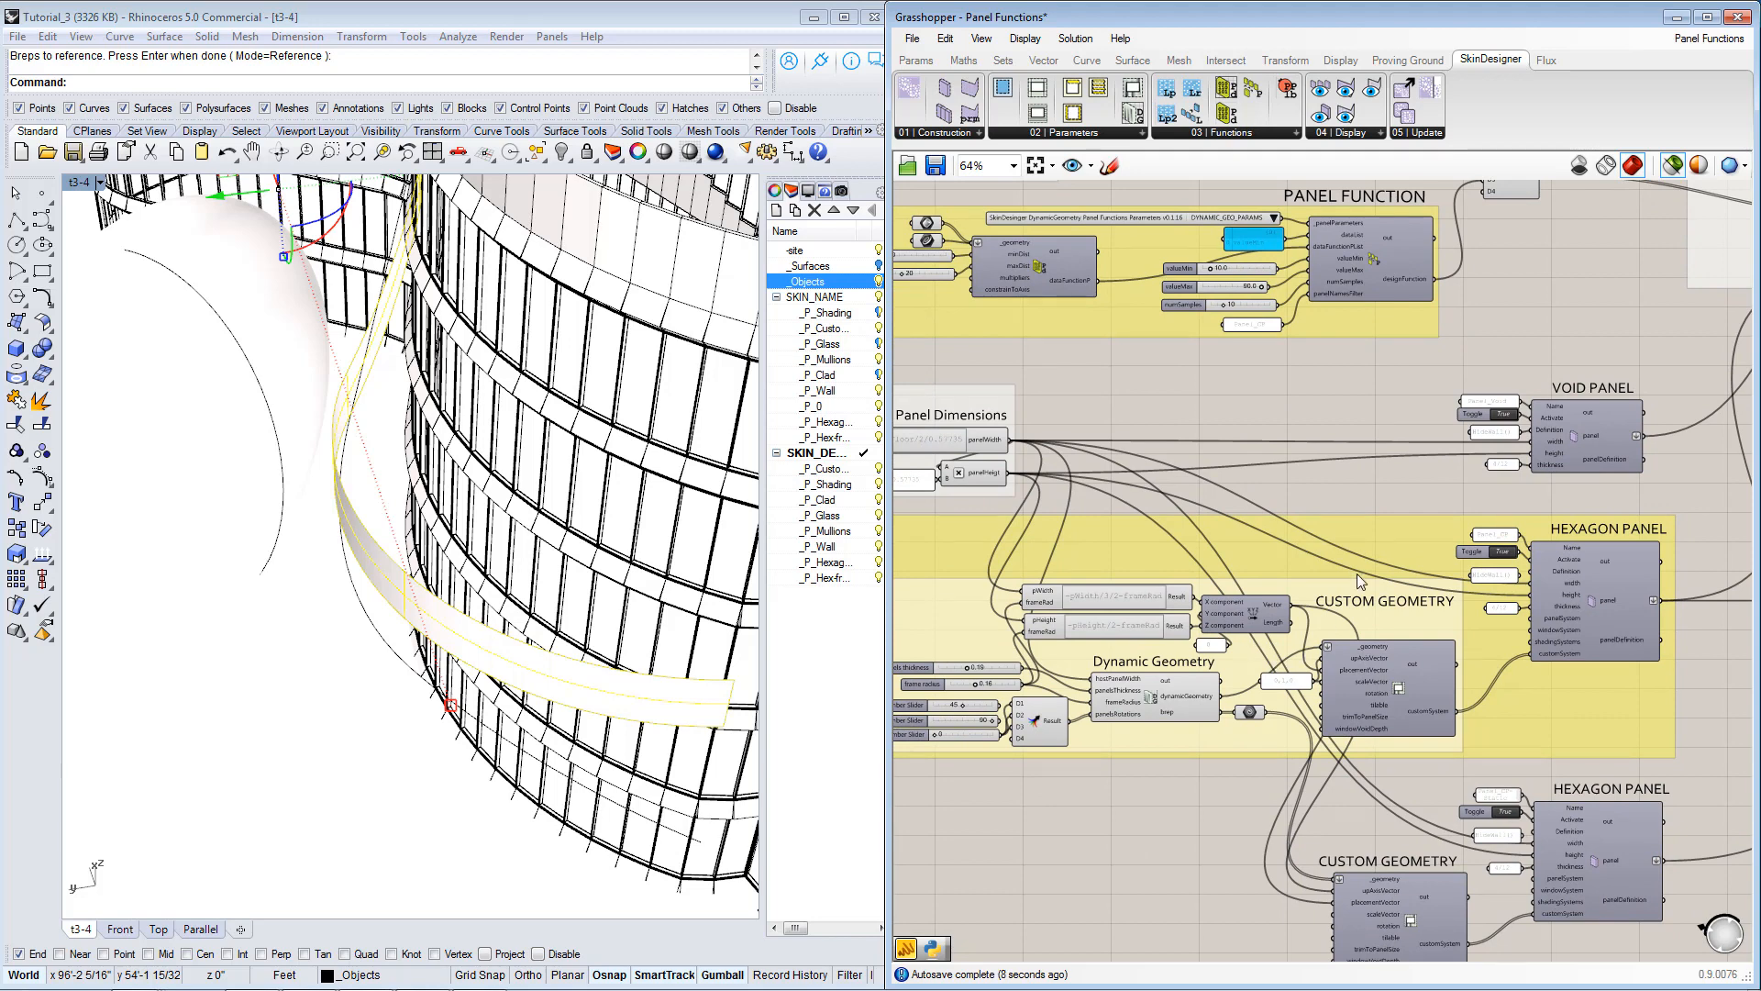
right_drag(1360, 581, 1330, 635)
right_drag(1582, 855, 1566, 754)
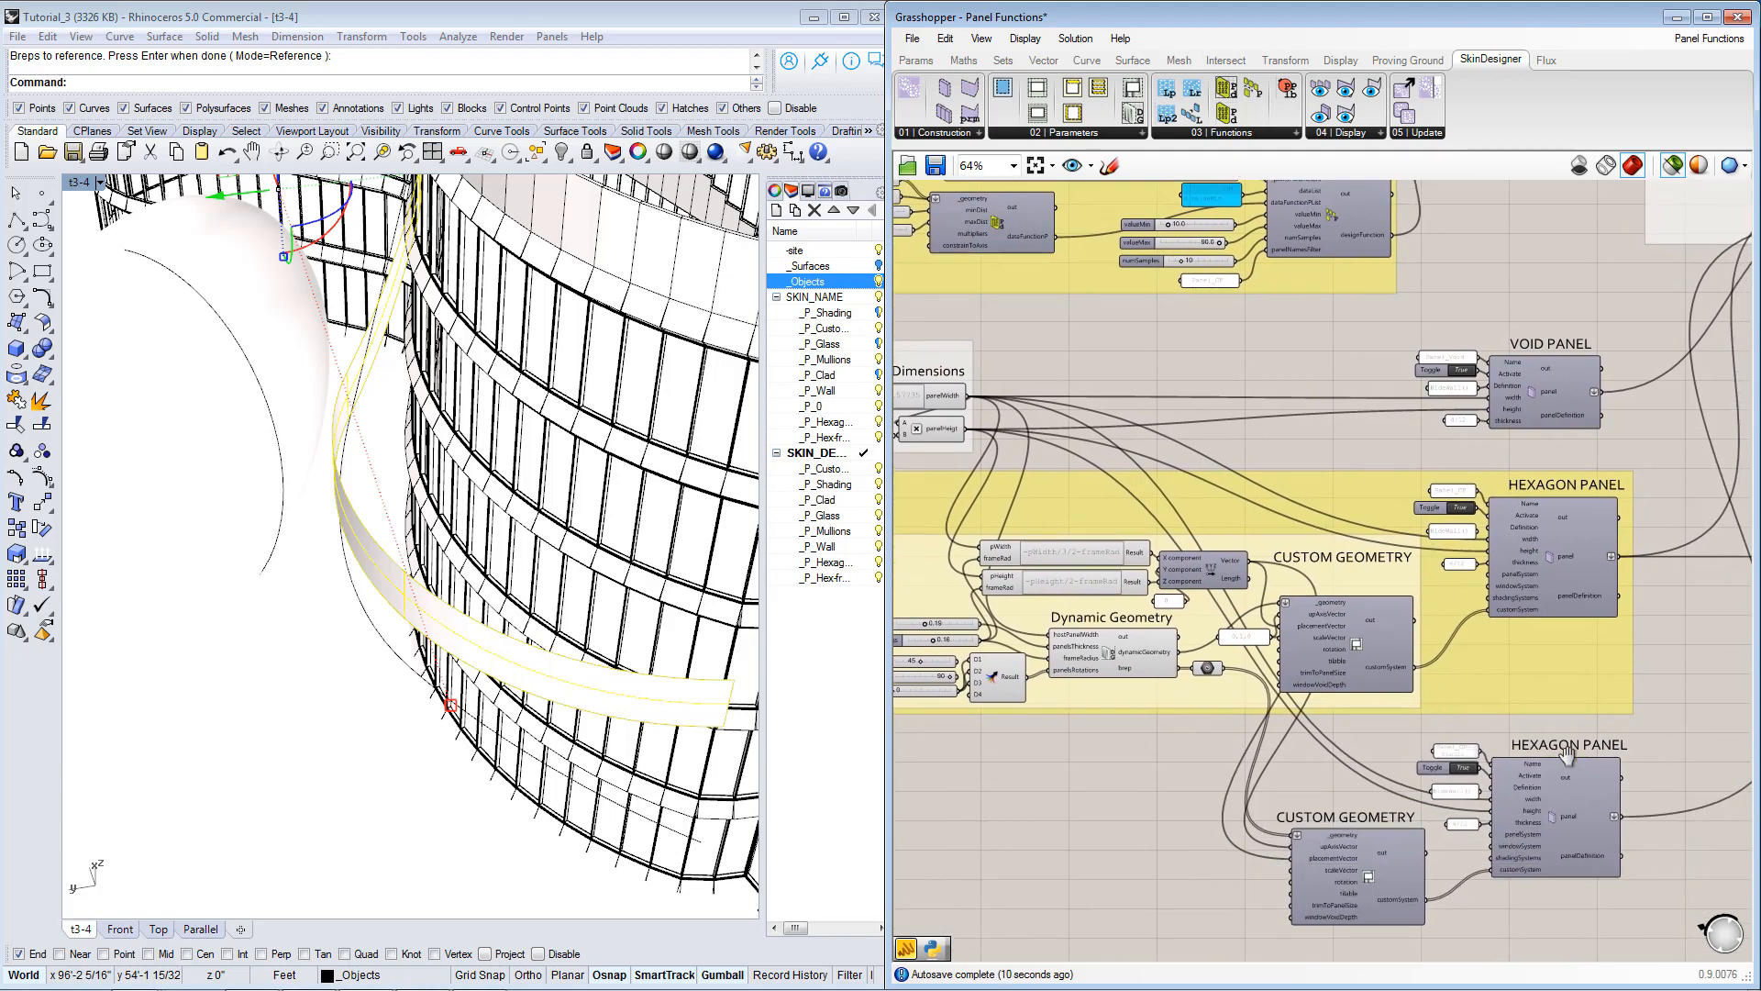
right_drag(1572, 865, 1392, 869)
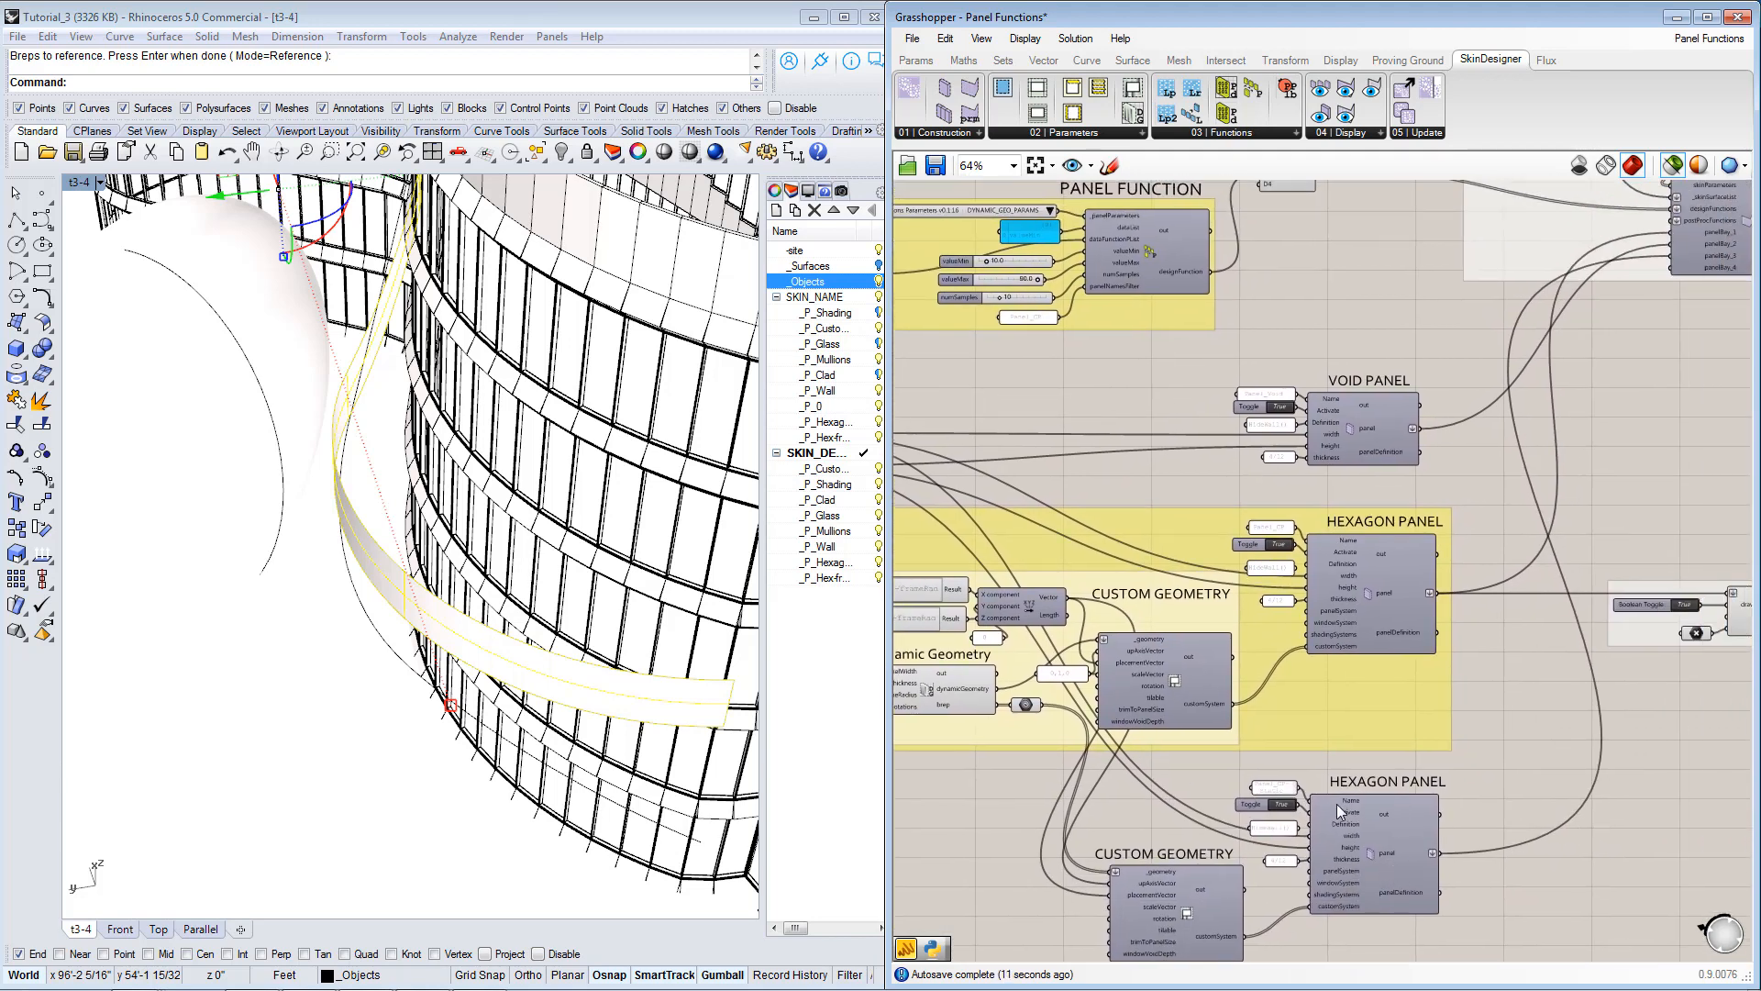
right_drag(1242, 862, 1338, 791)
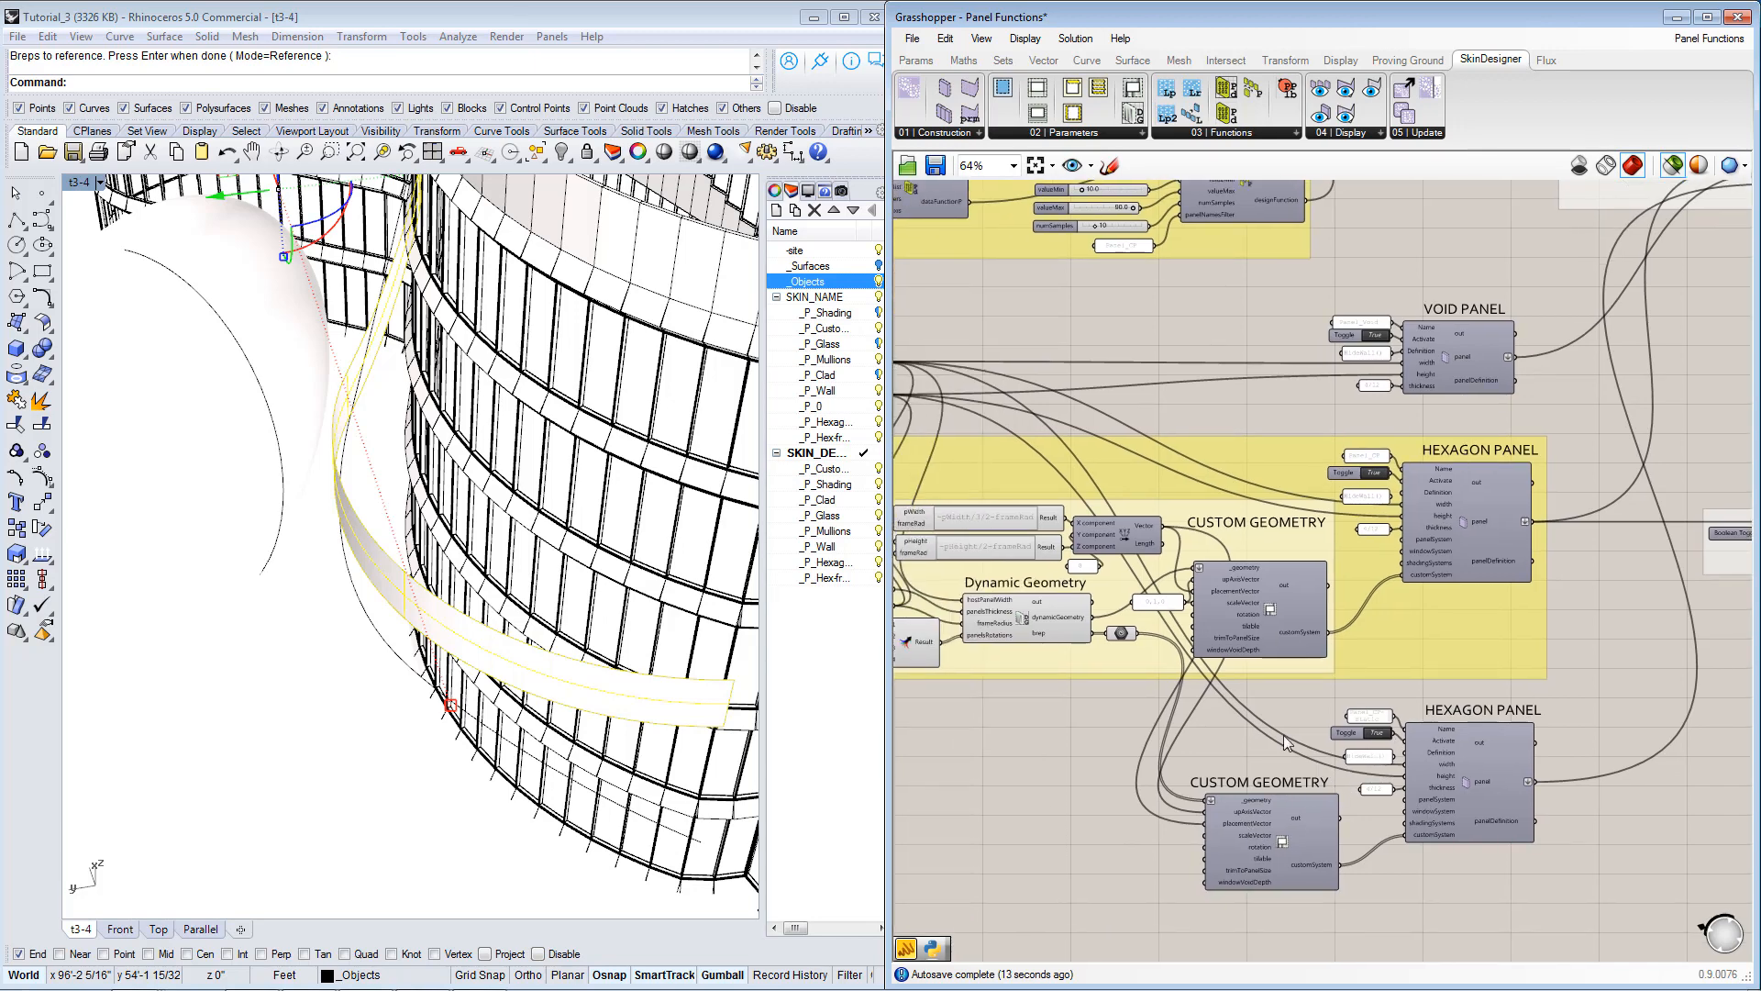
right_drag(1119, 600, 1387, 691)
right_drag(1152, 420, 1263, 718)
scroll(997, 438, up, 2)
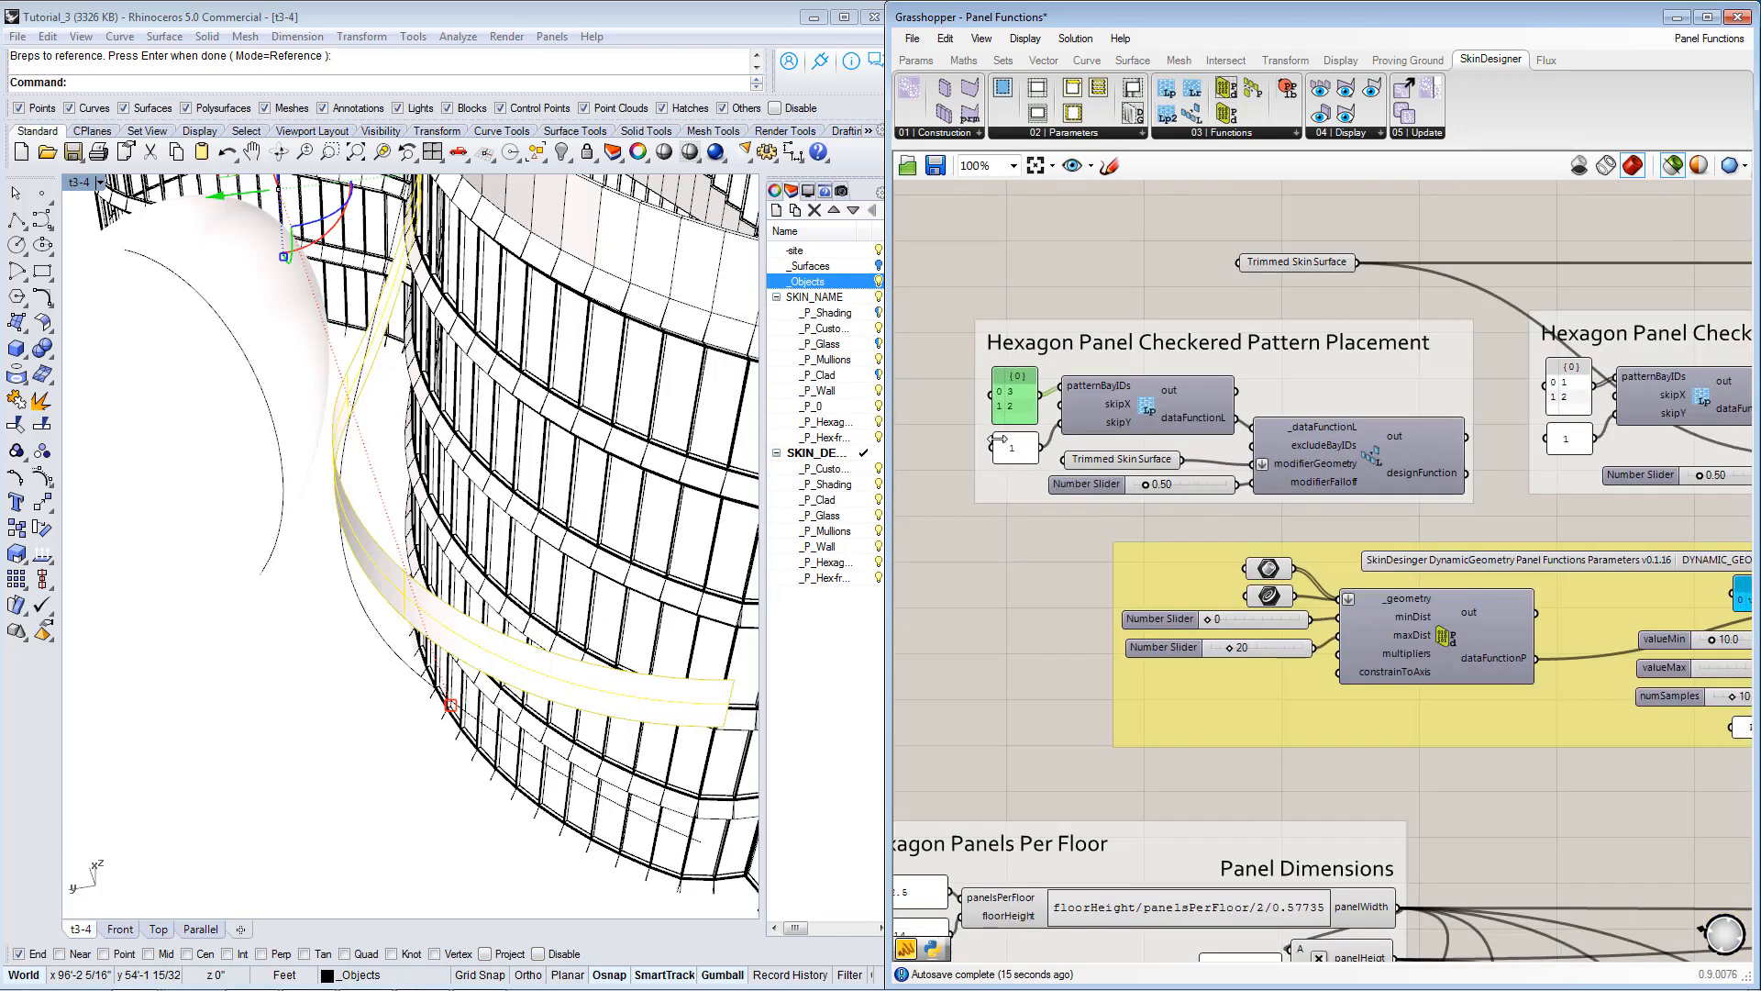
scroll(1009, 440, up, 1)
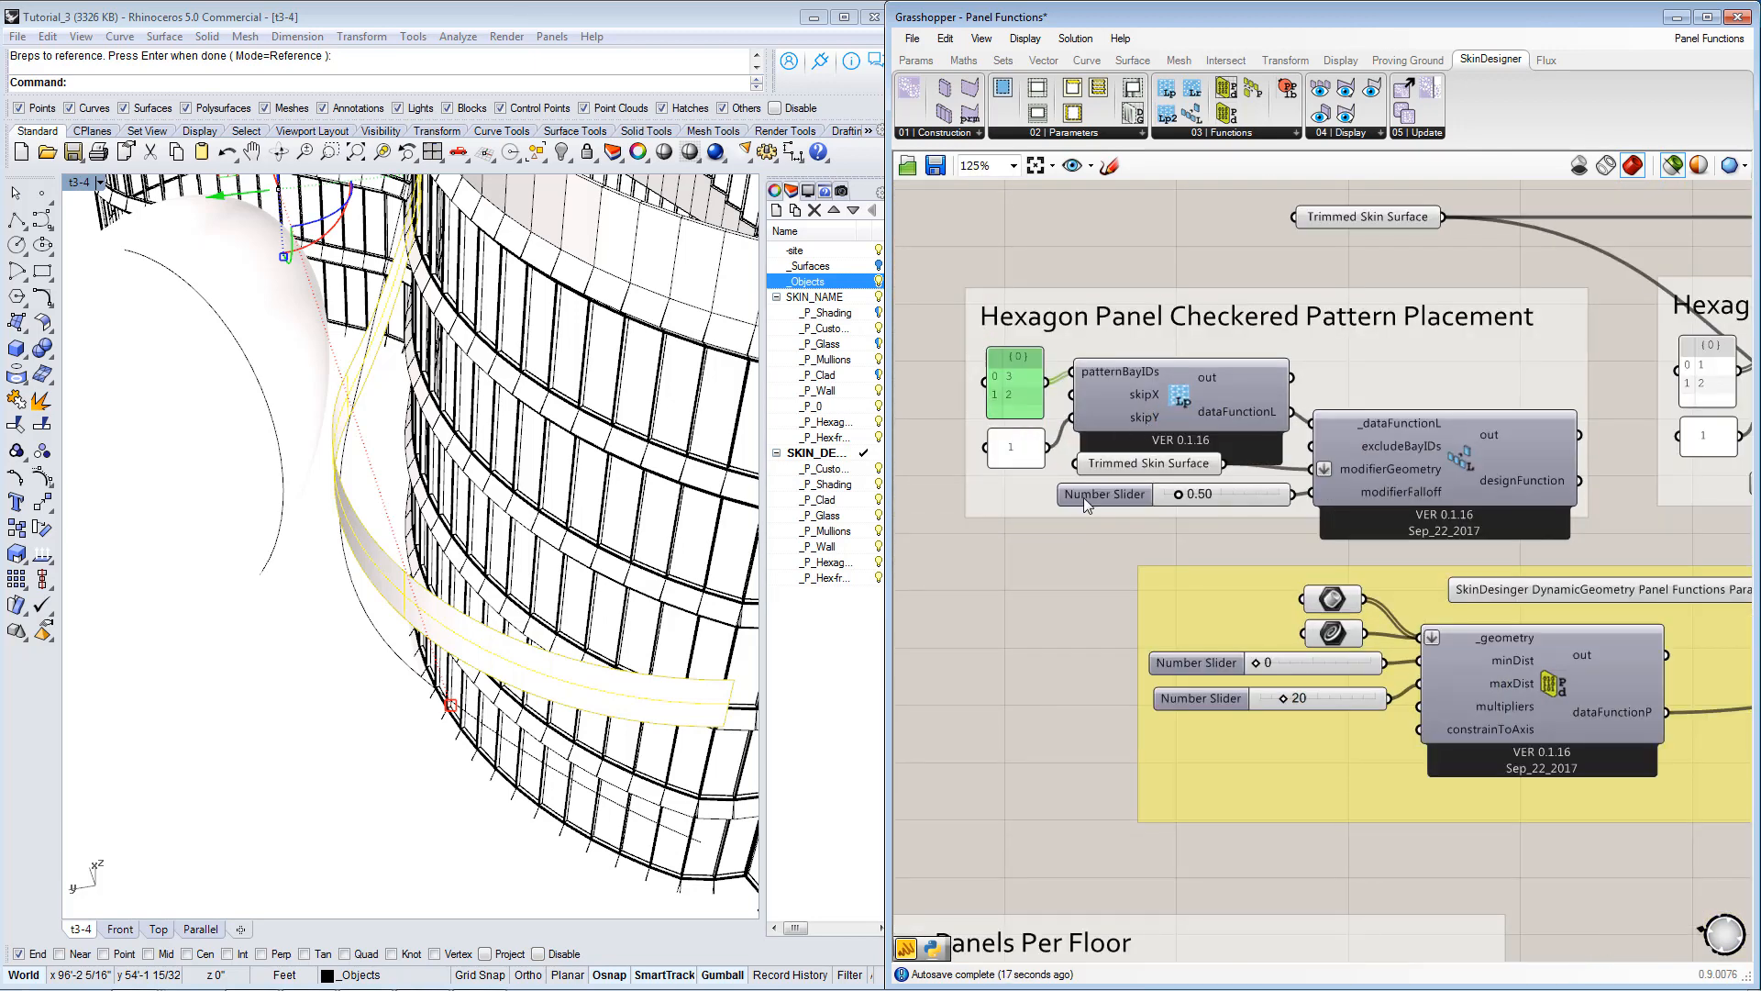
Switch to Rhino, turn off the _Objects layer and bring the whole building into view.
click(877, 281)
right_drag(587, 468, 499, 460)
scroll(496, 460, down, 5)
scroll(493, 455, down, 5)
scroll(680, 324, up, 3)
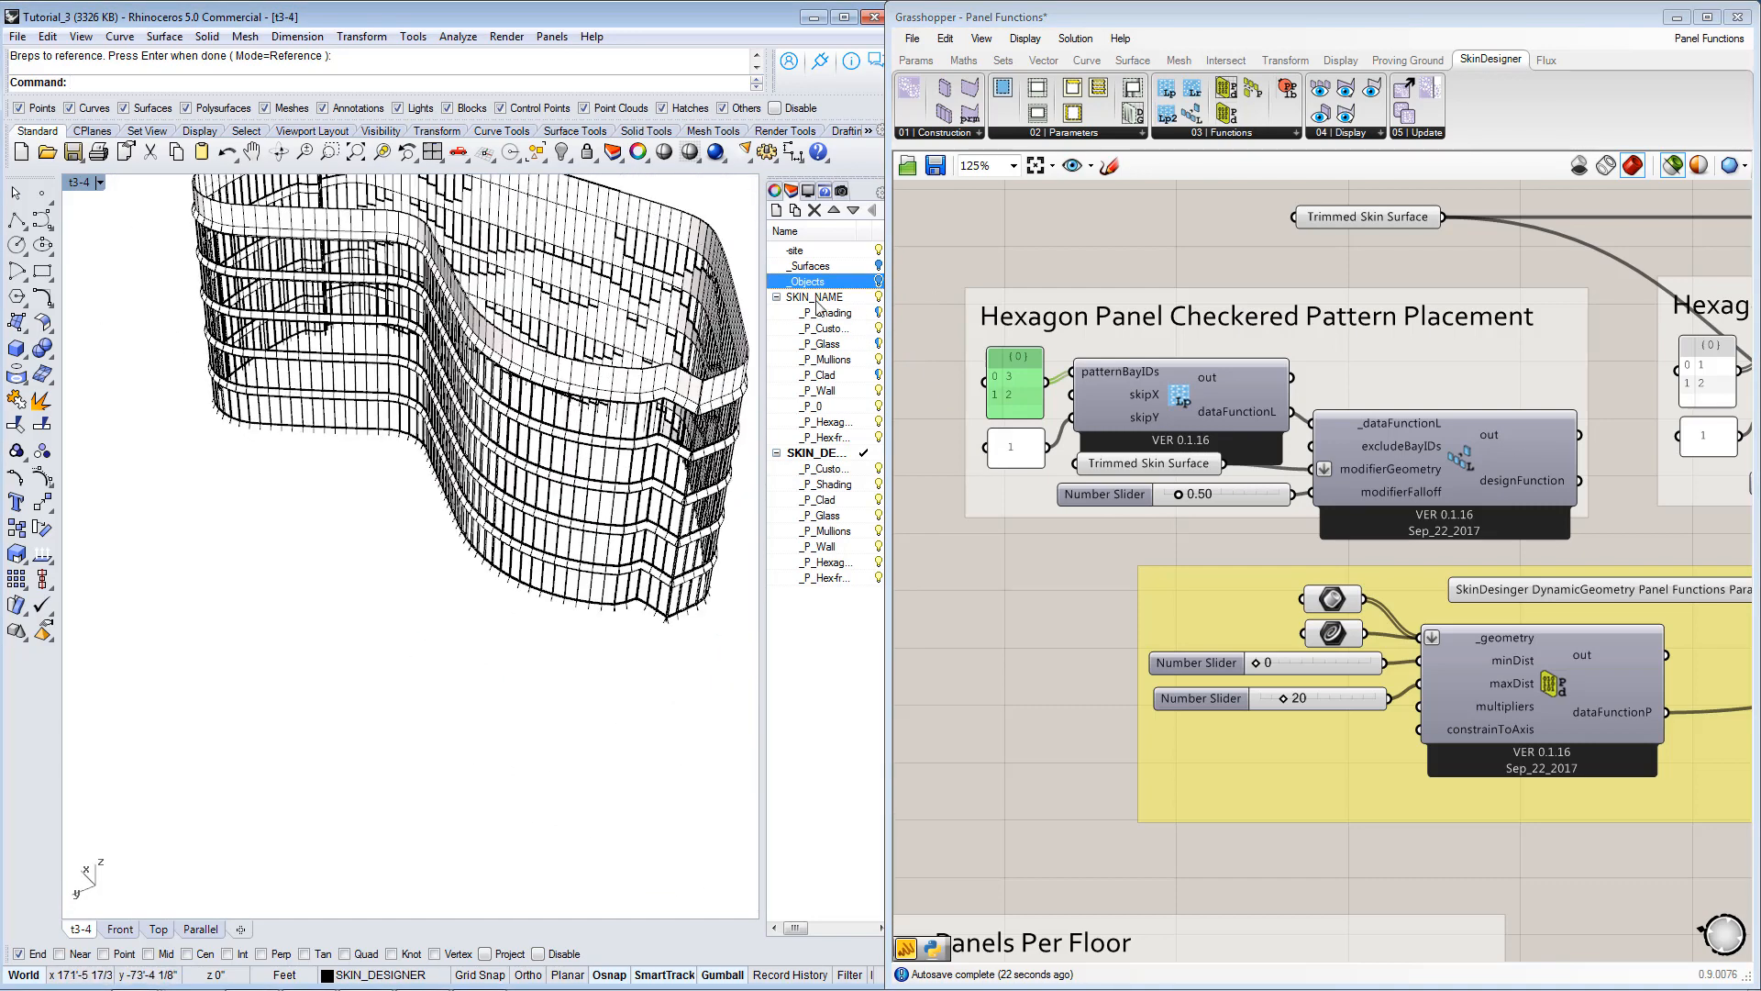
Turn on the _P_Shading, _P_Clad and _P_Glass layers under SKIN_NAME to show the facade's glass.
click(879, 313)
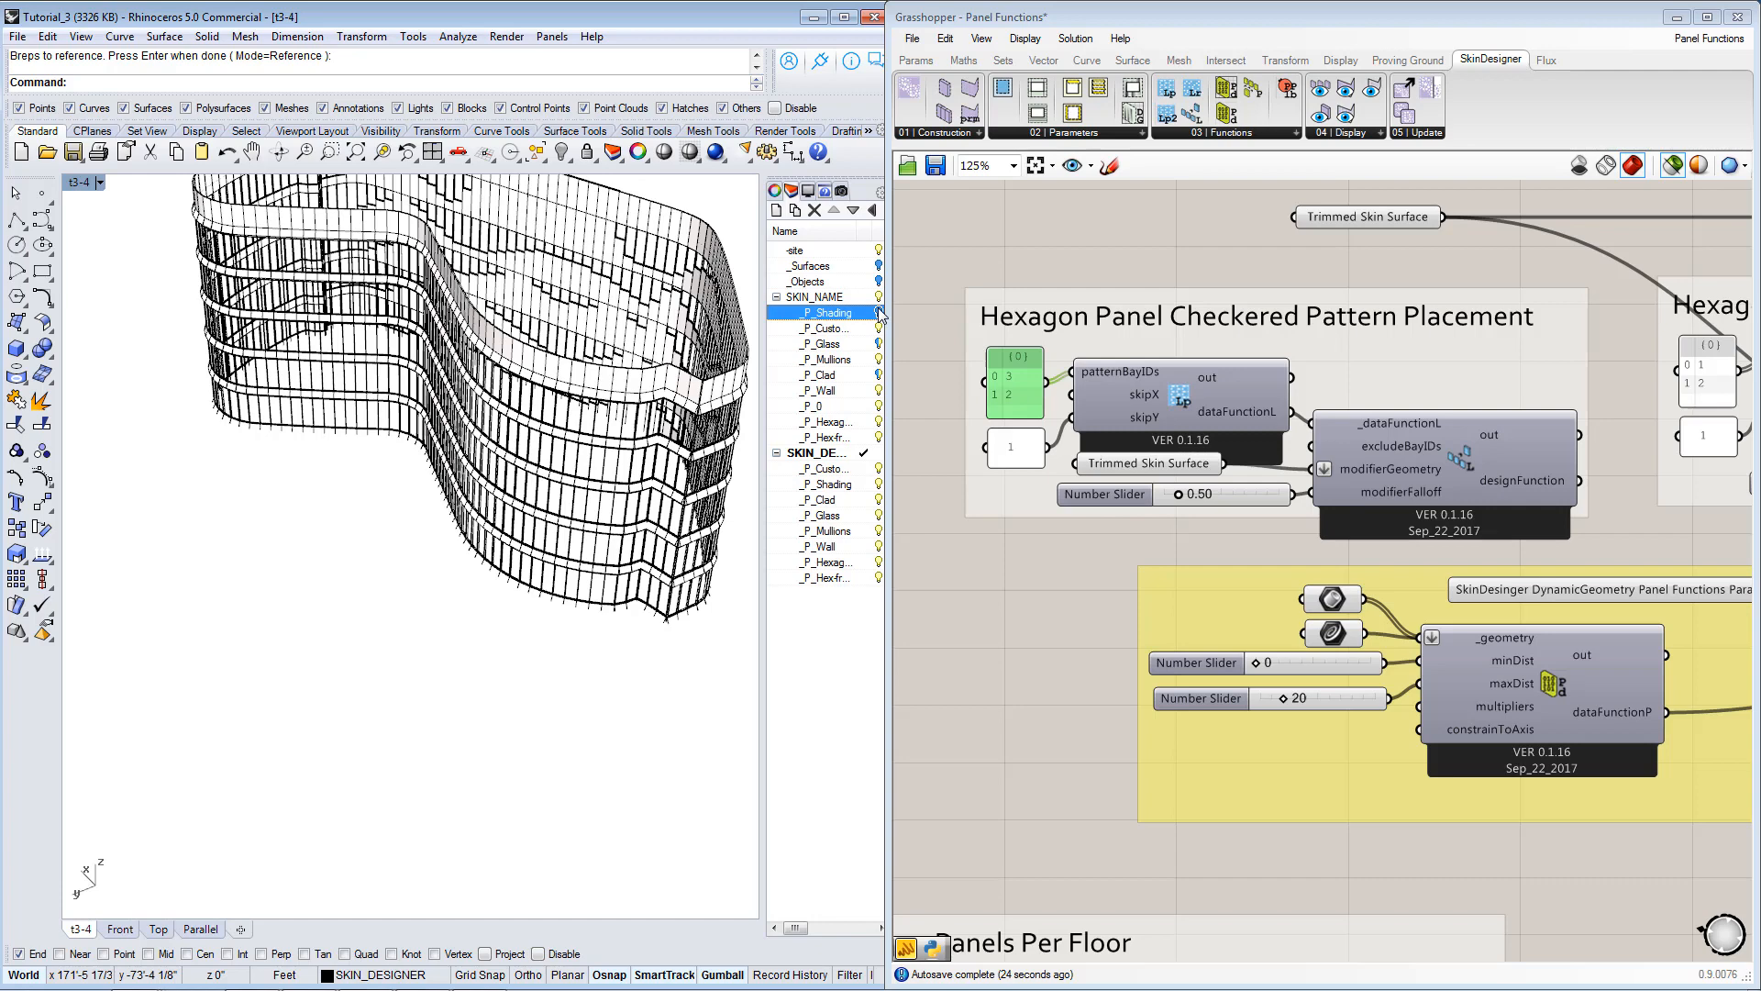
click(880, 375)
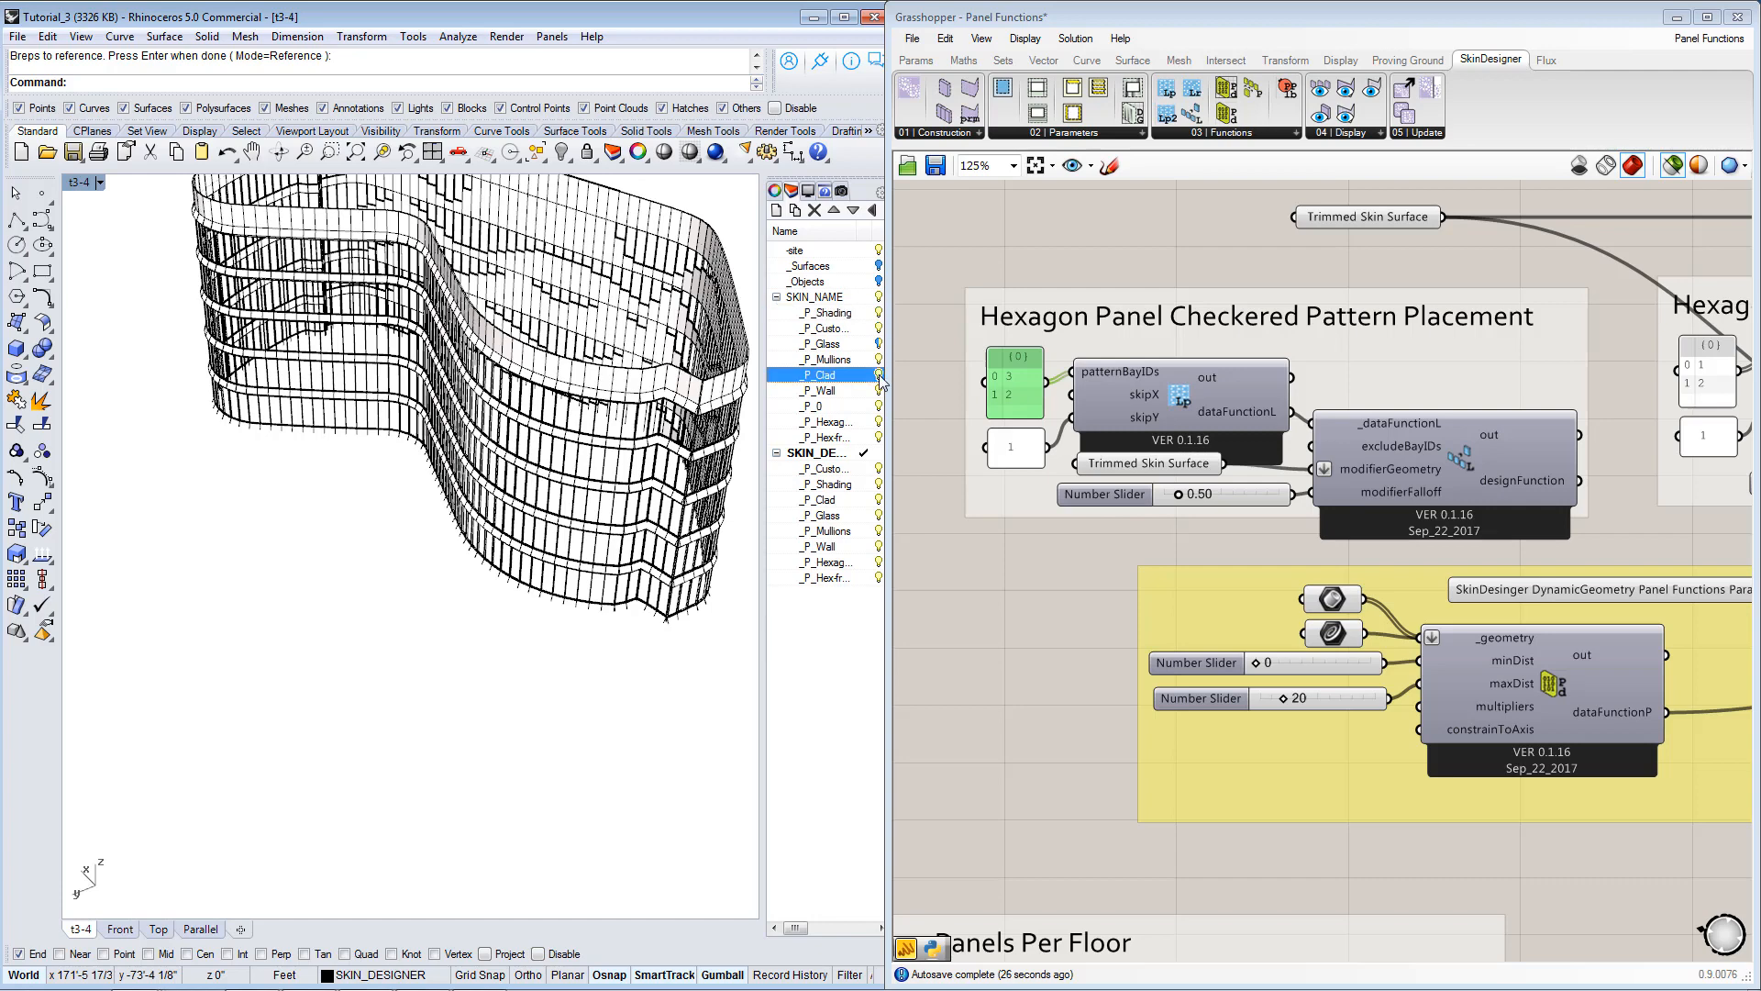
click(879, 344)
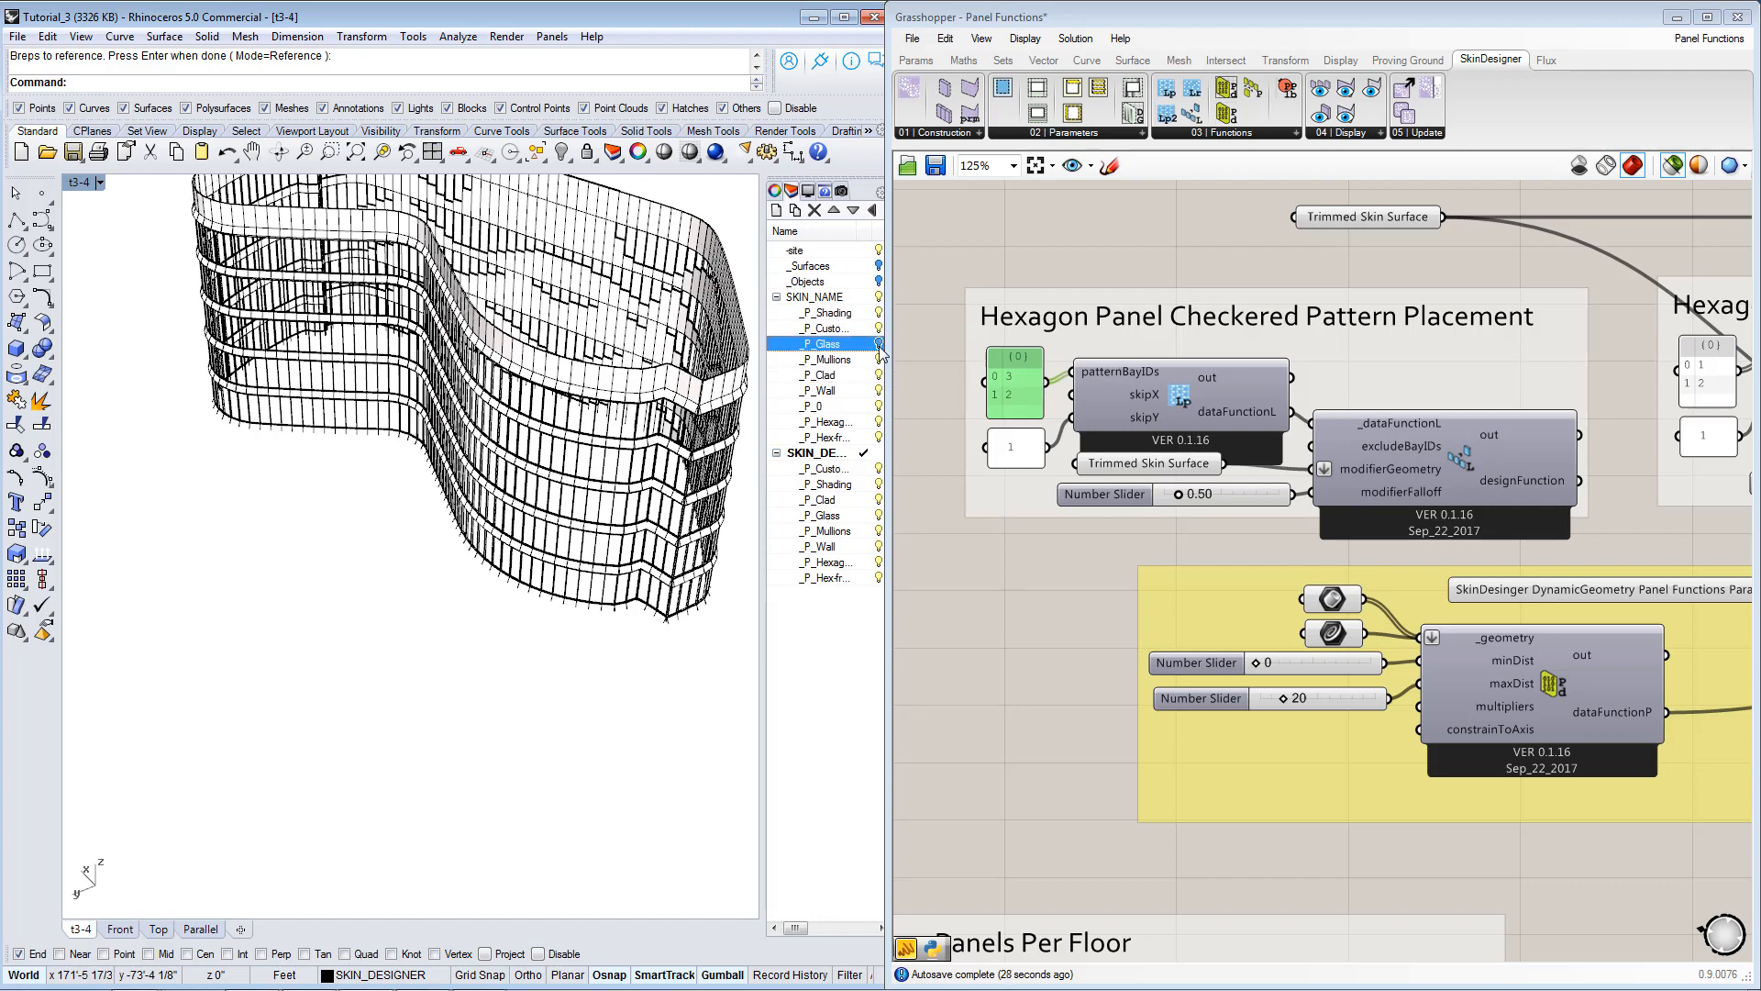
click(879, 347)
click(879, 347)
click(879, 347)
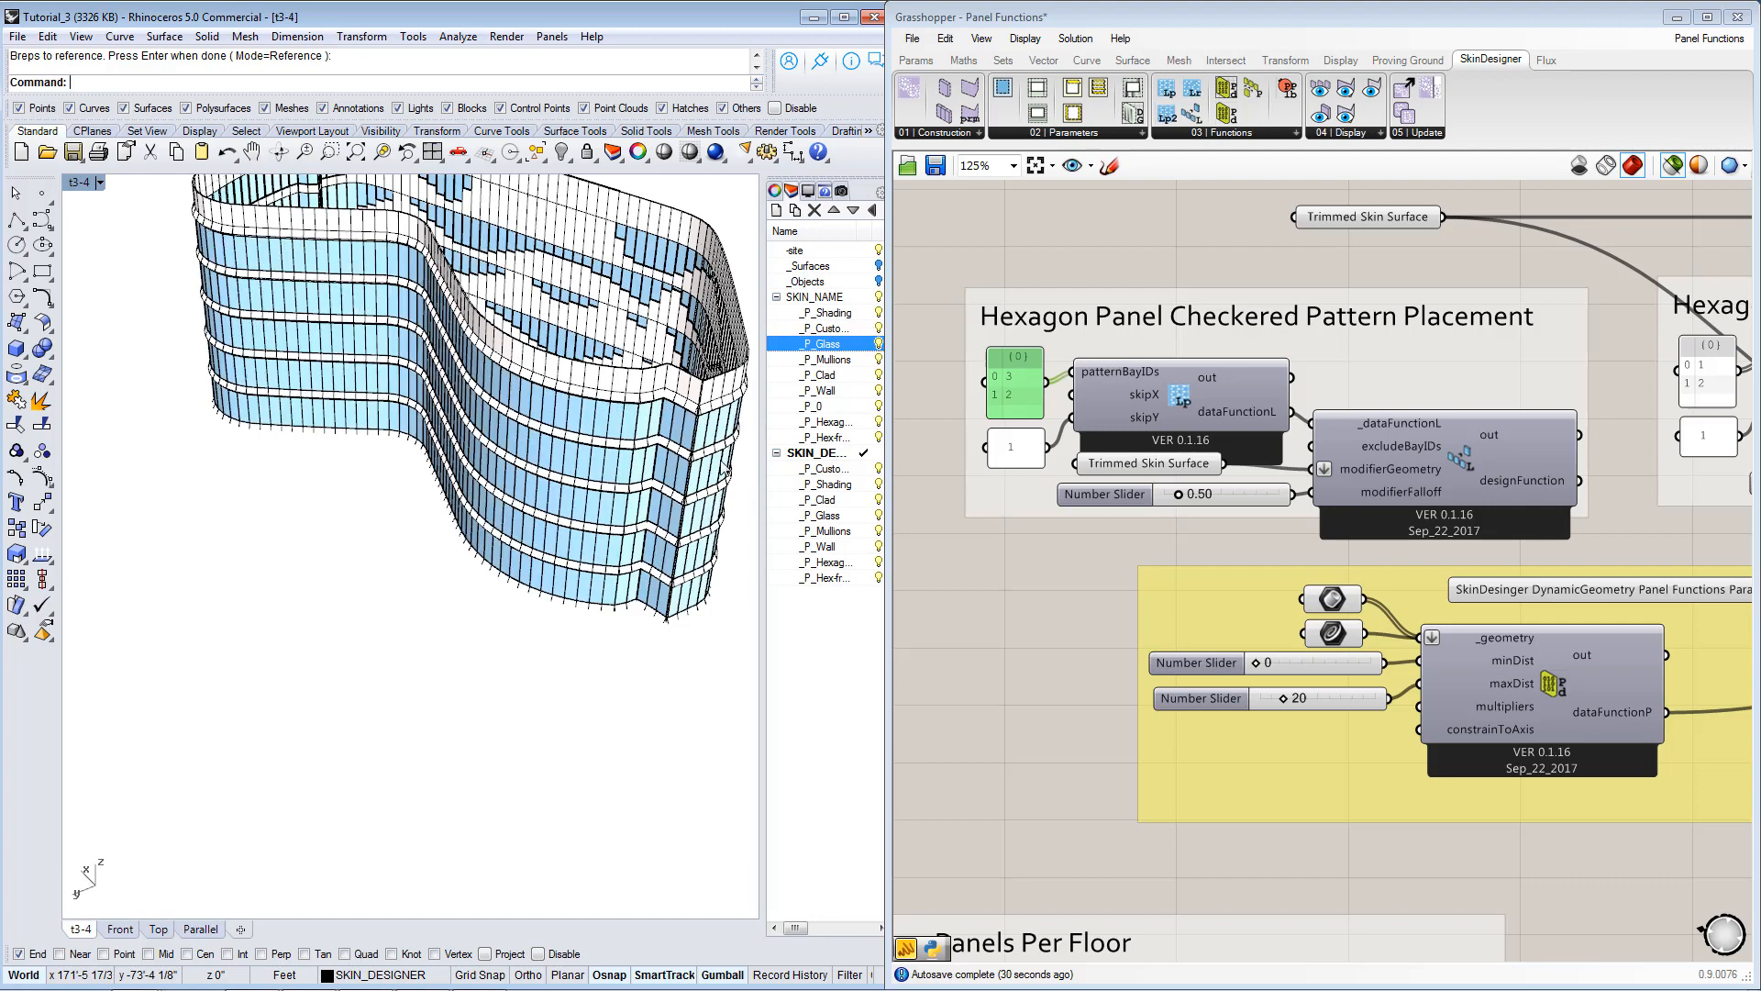
right_drag(697, 429, 633, 394)
scroll(551, 316, up, 5)
right_drag(540, 316, 592, 298)
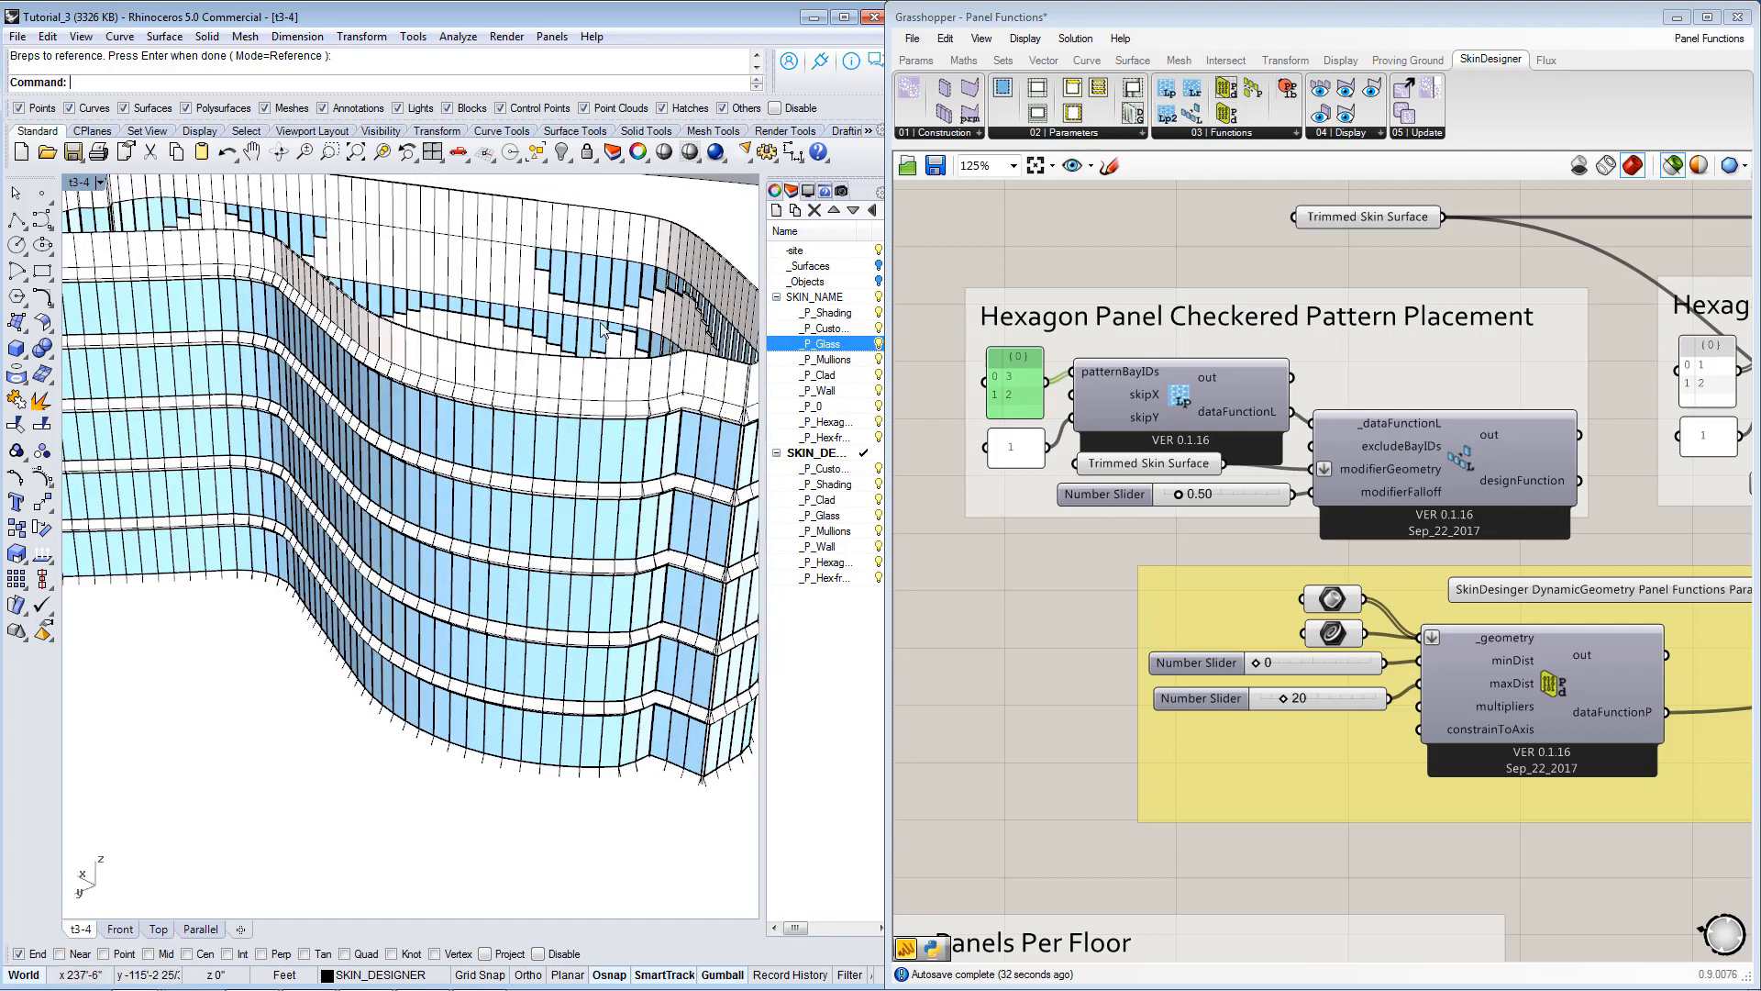
Switch to Grasshopper and connect the copied layout group's designFunction output to input D2 of the merge component.
right_drag(1211, 561, 1214, 543)
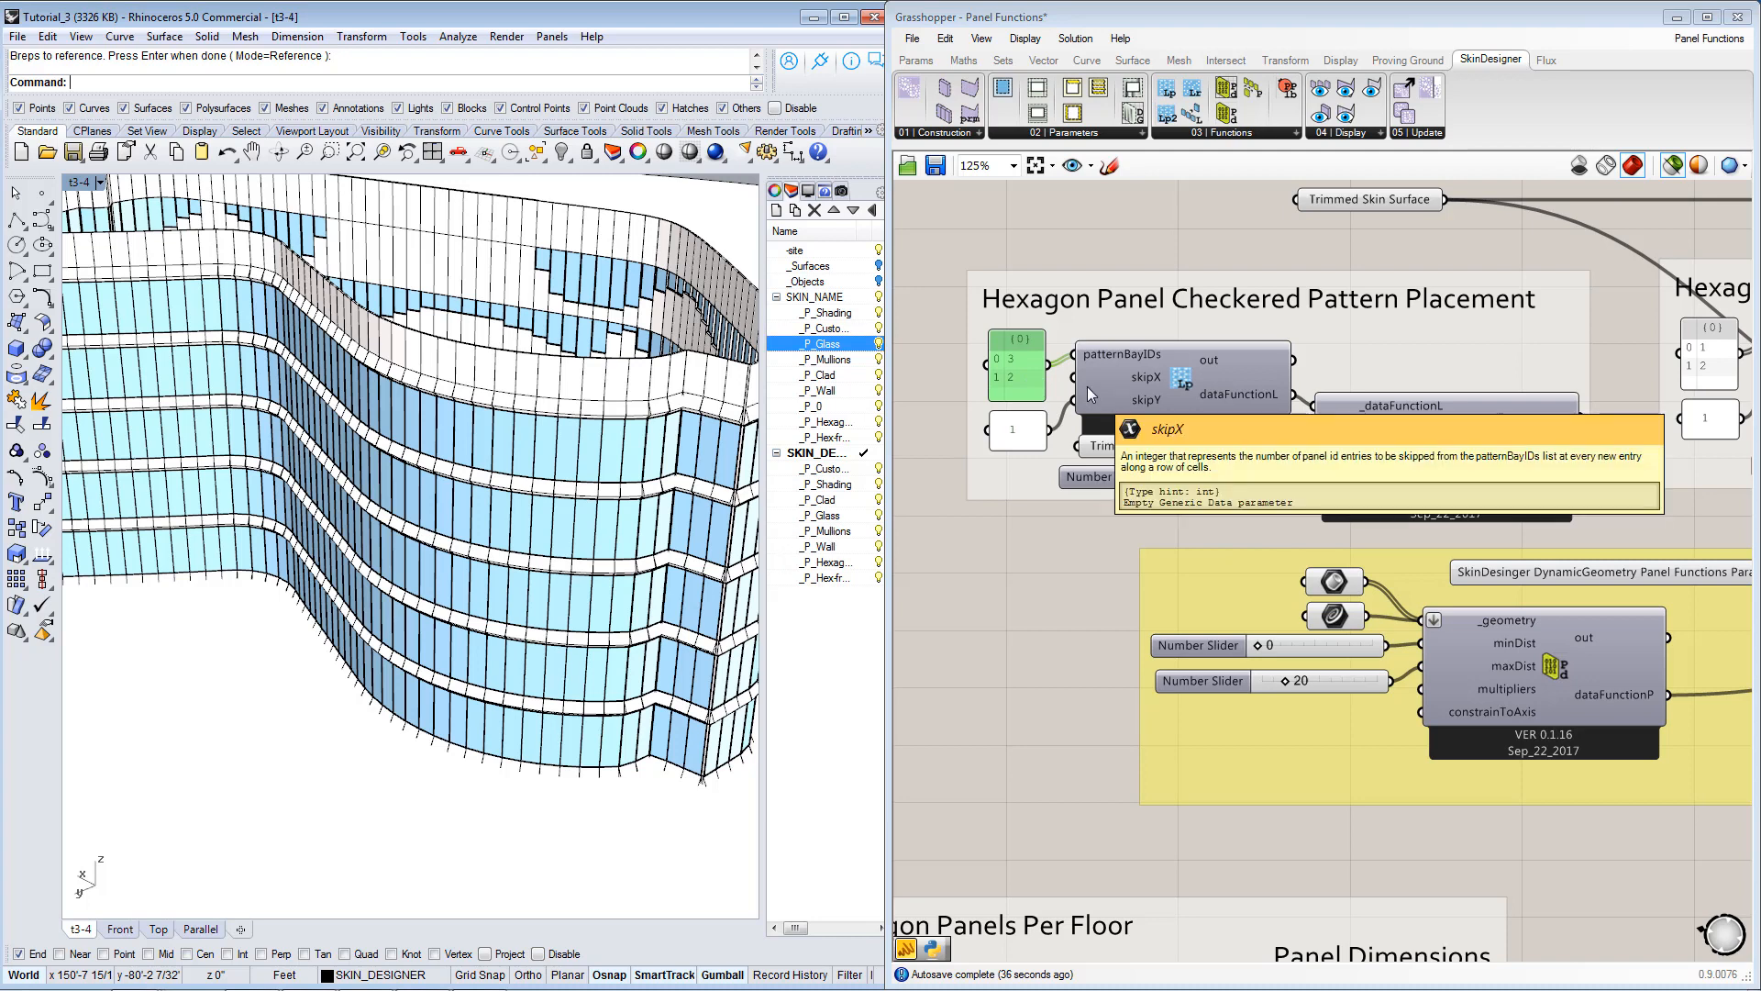
right_drag(1228, 514, 1238, 449)
scroll(1235, 451, down, 1)
right_drag(1530, 437, 1165, 544)
right_drag(1282, 552, 1154, 481)
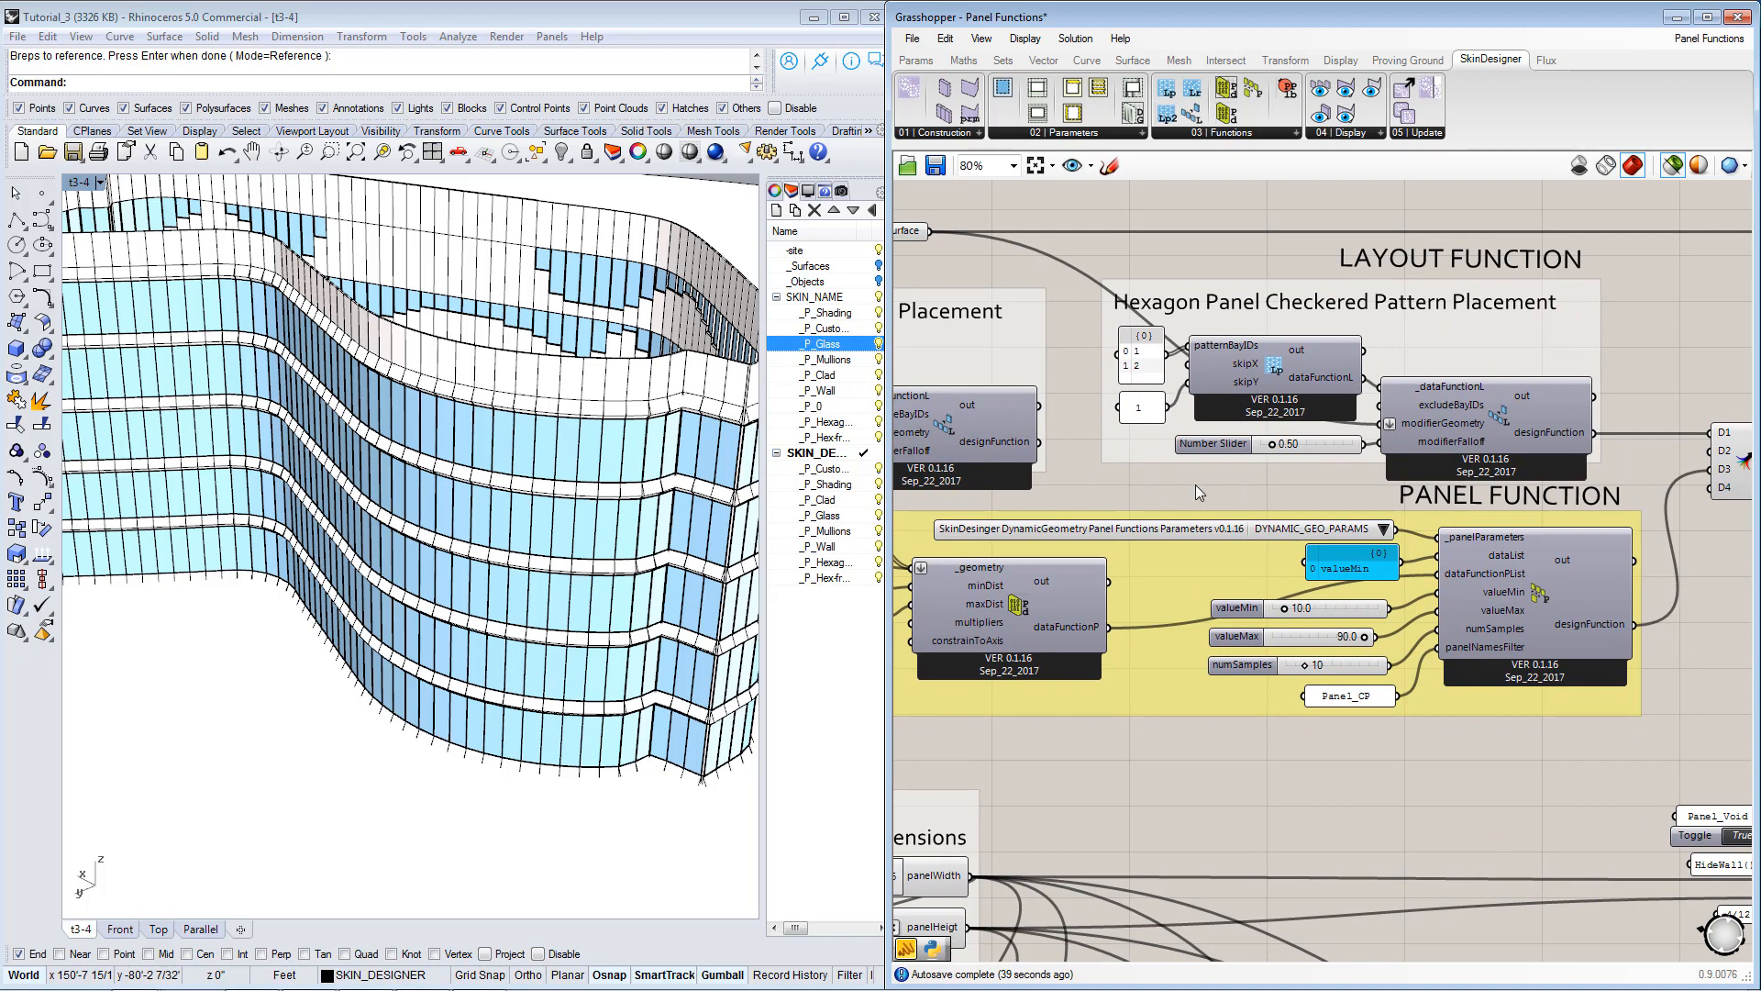
scroll(1196, 484, down, 1)
drag(1141, 462, 1620, 459)
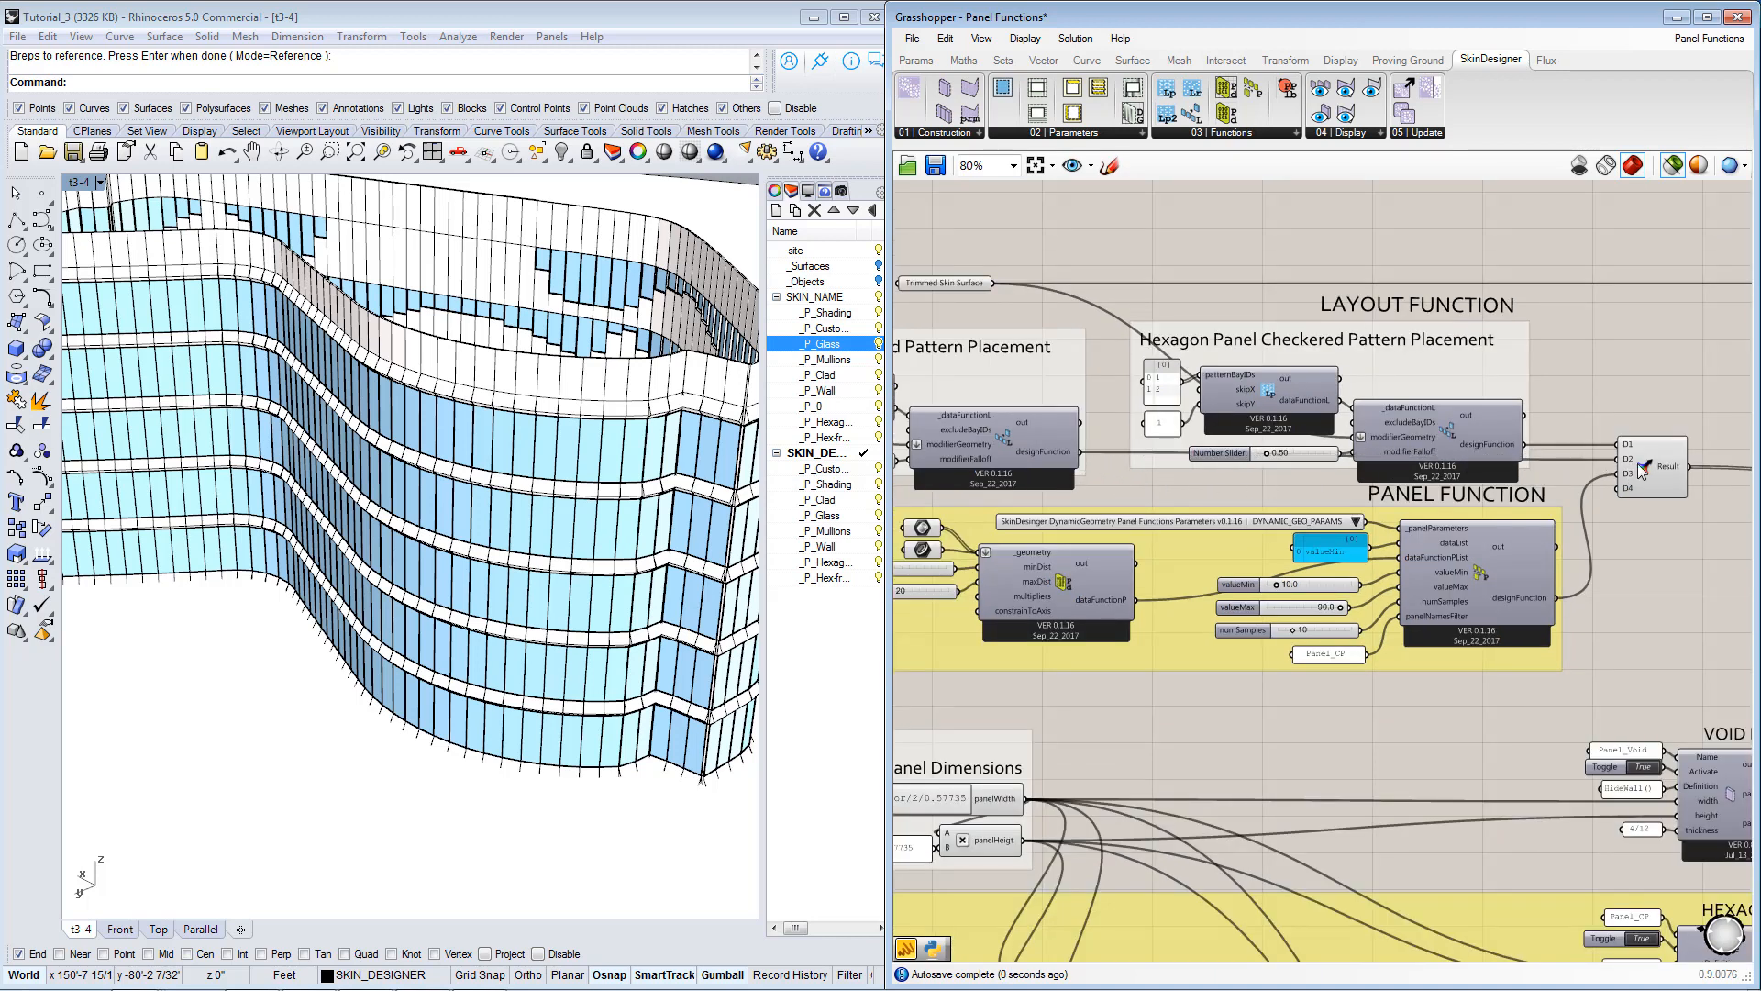
scroll(1638, 464, up, 3)
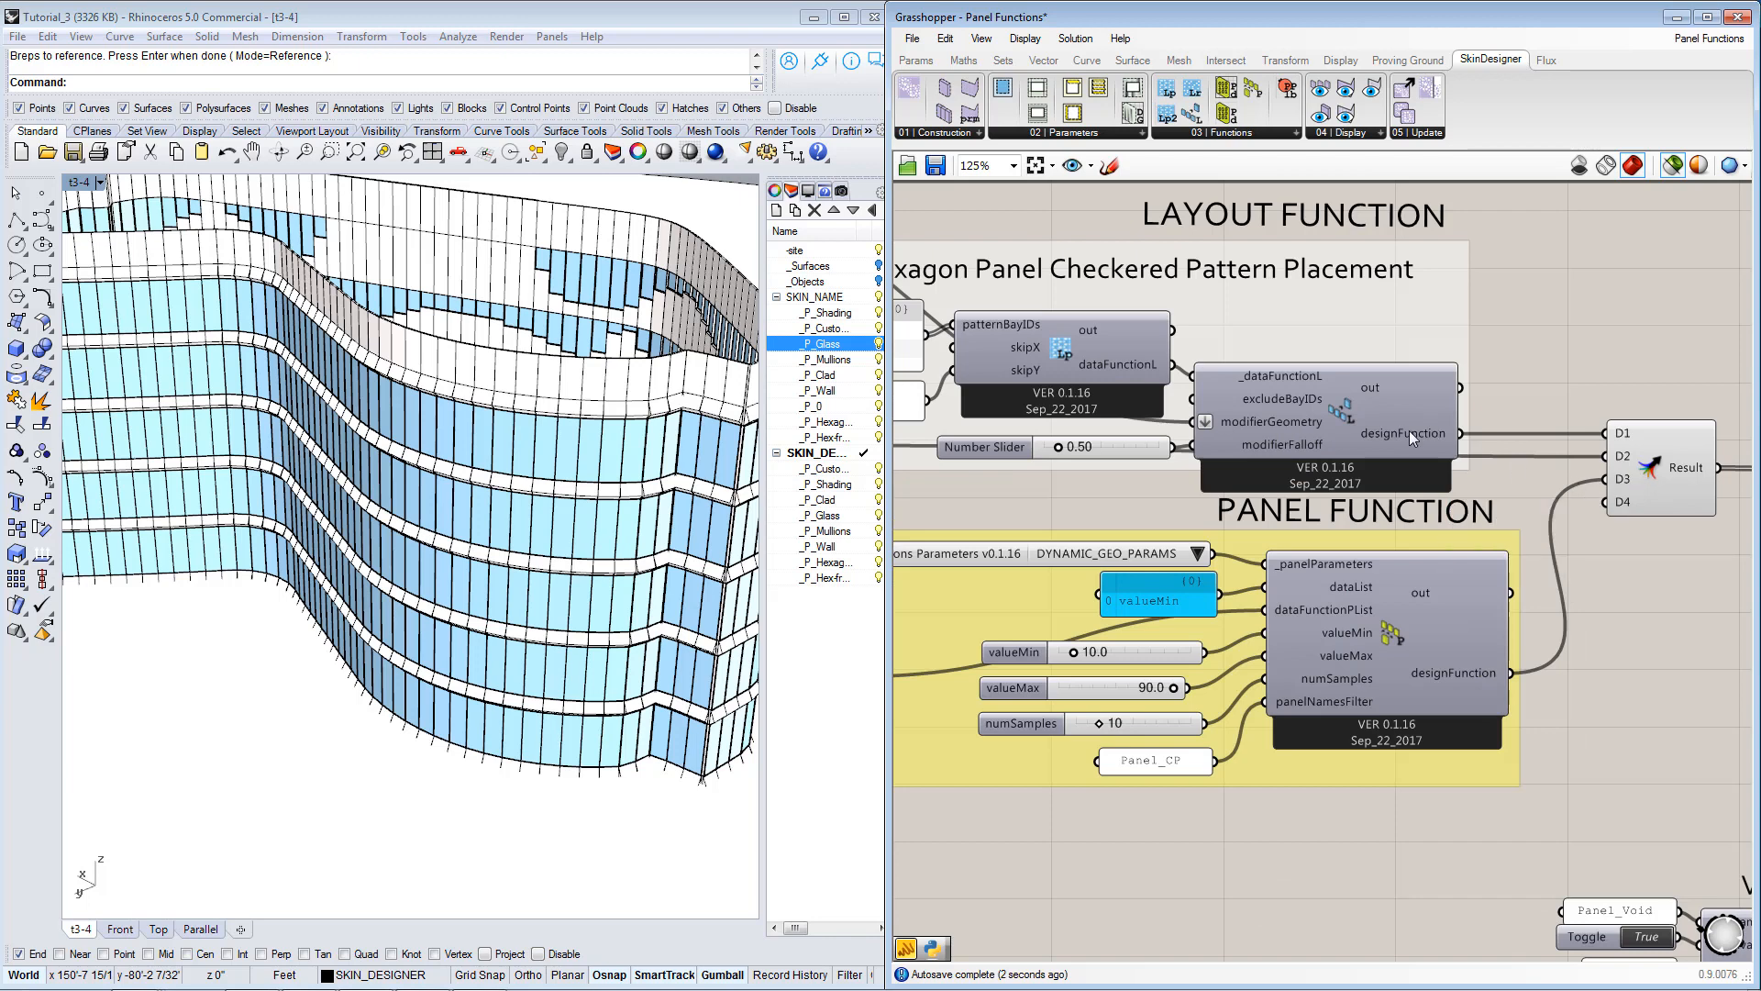
scroll(1409, 431, down, 3)
right_drag(1293, 472, 1398, 472)
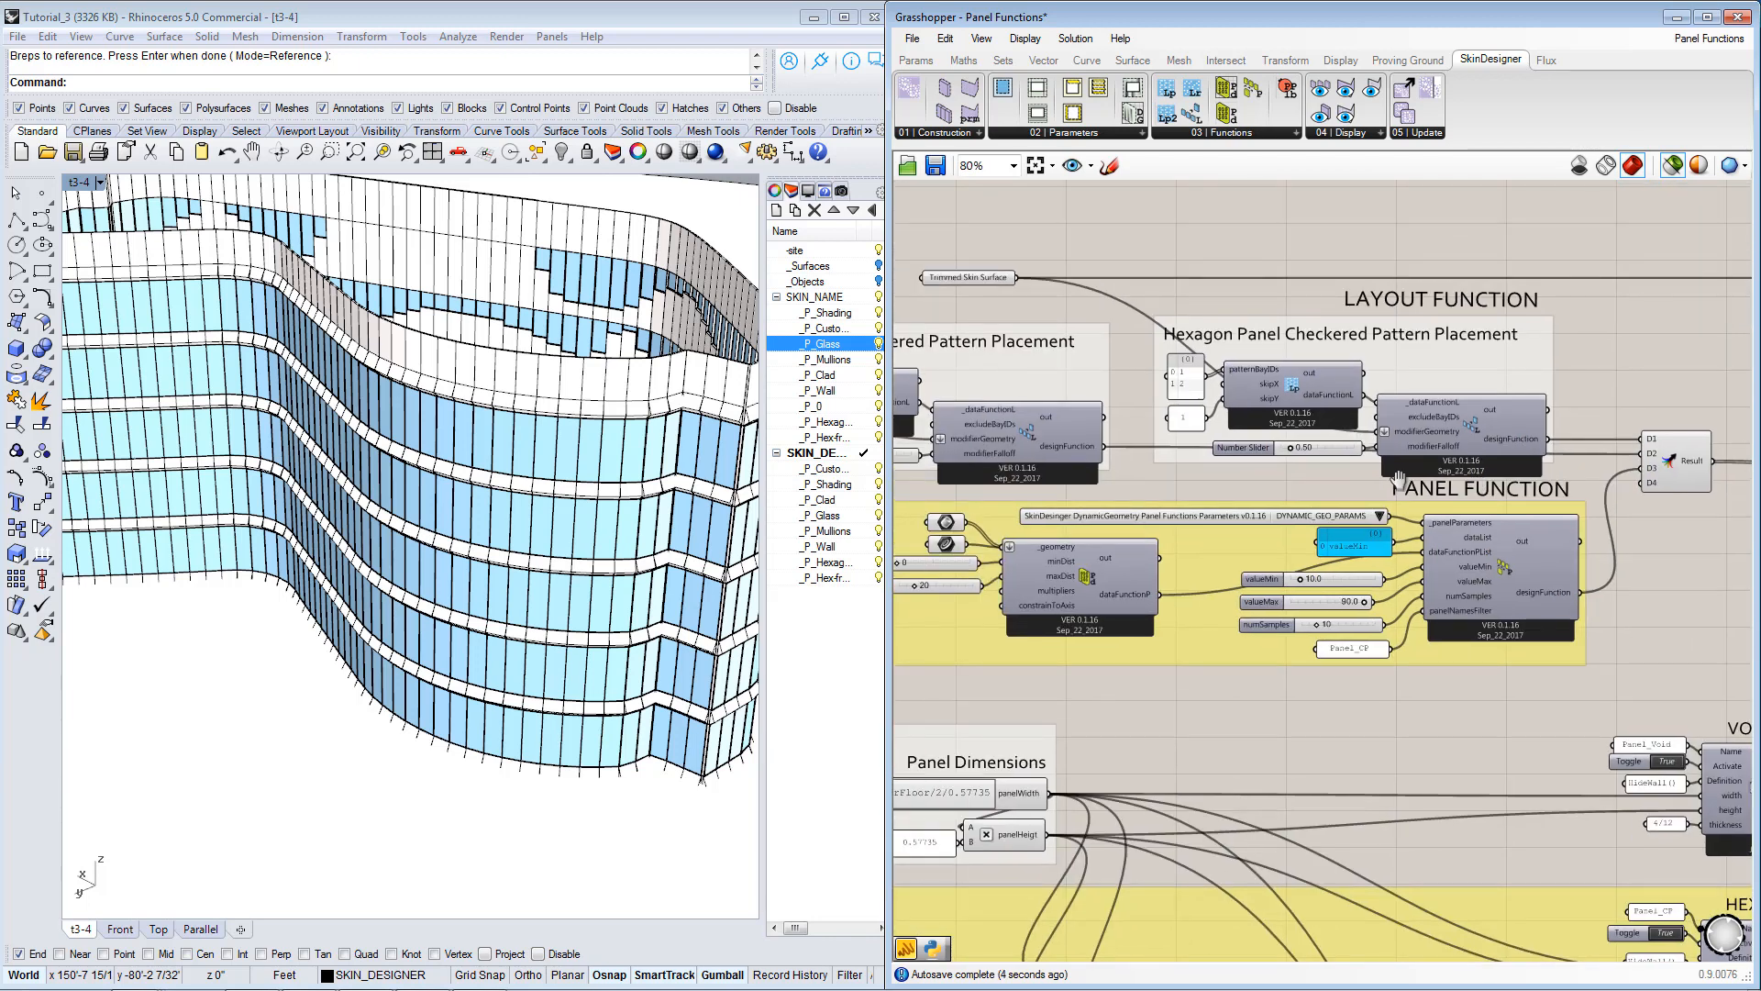
Examine how the original and copied layout functions are ordered in the merge and which facade area the original's Trimmed Skin Surface covers.
click(1445, 416)
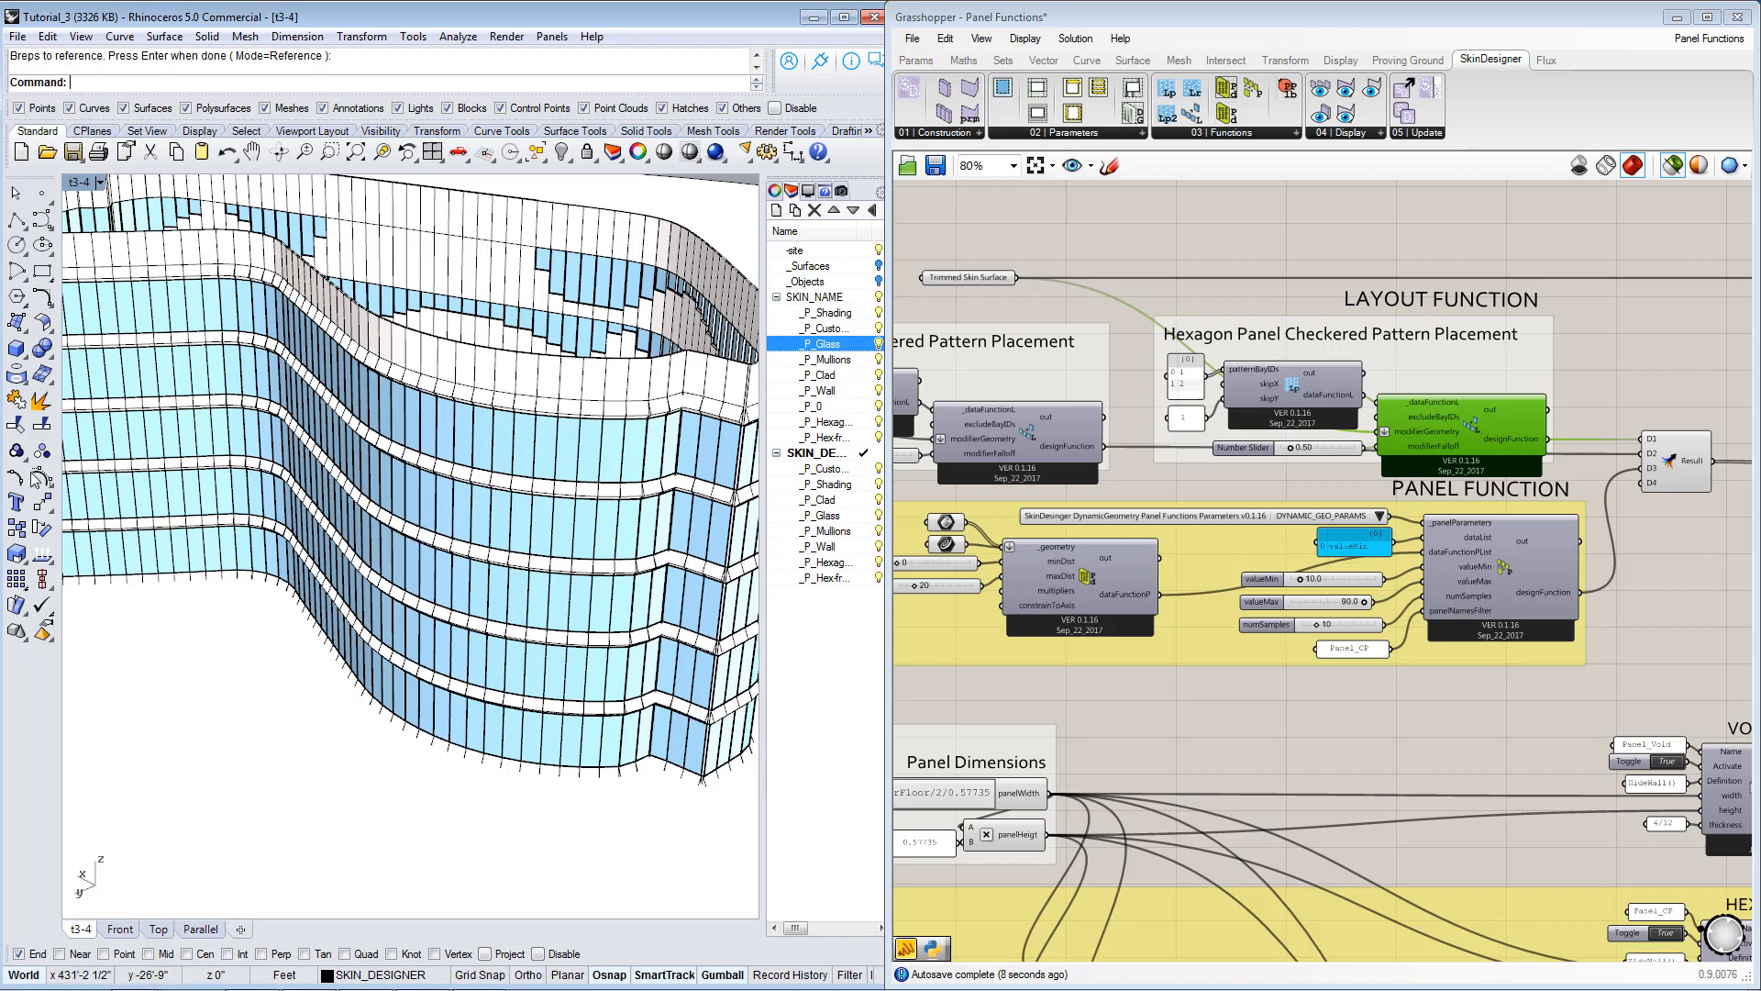
click(1075, 437)
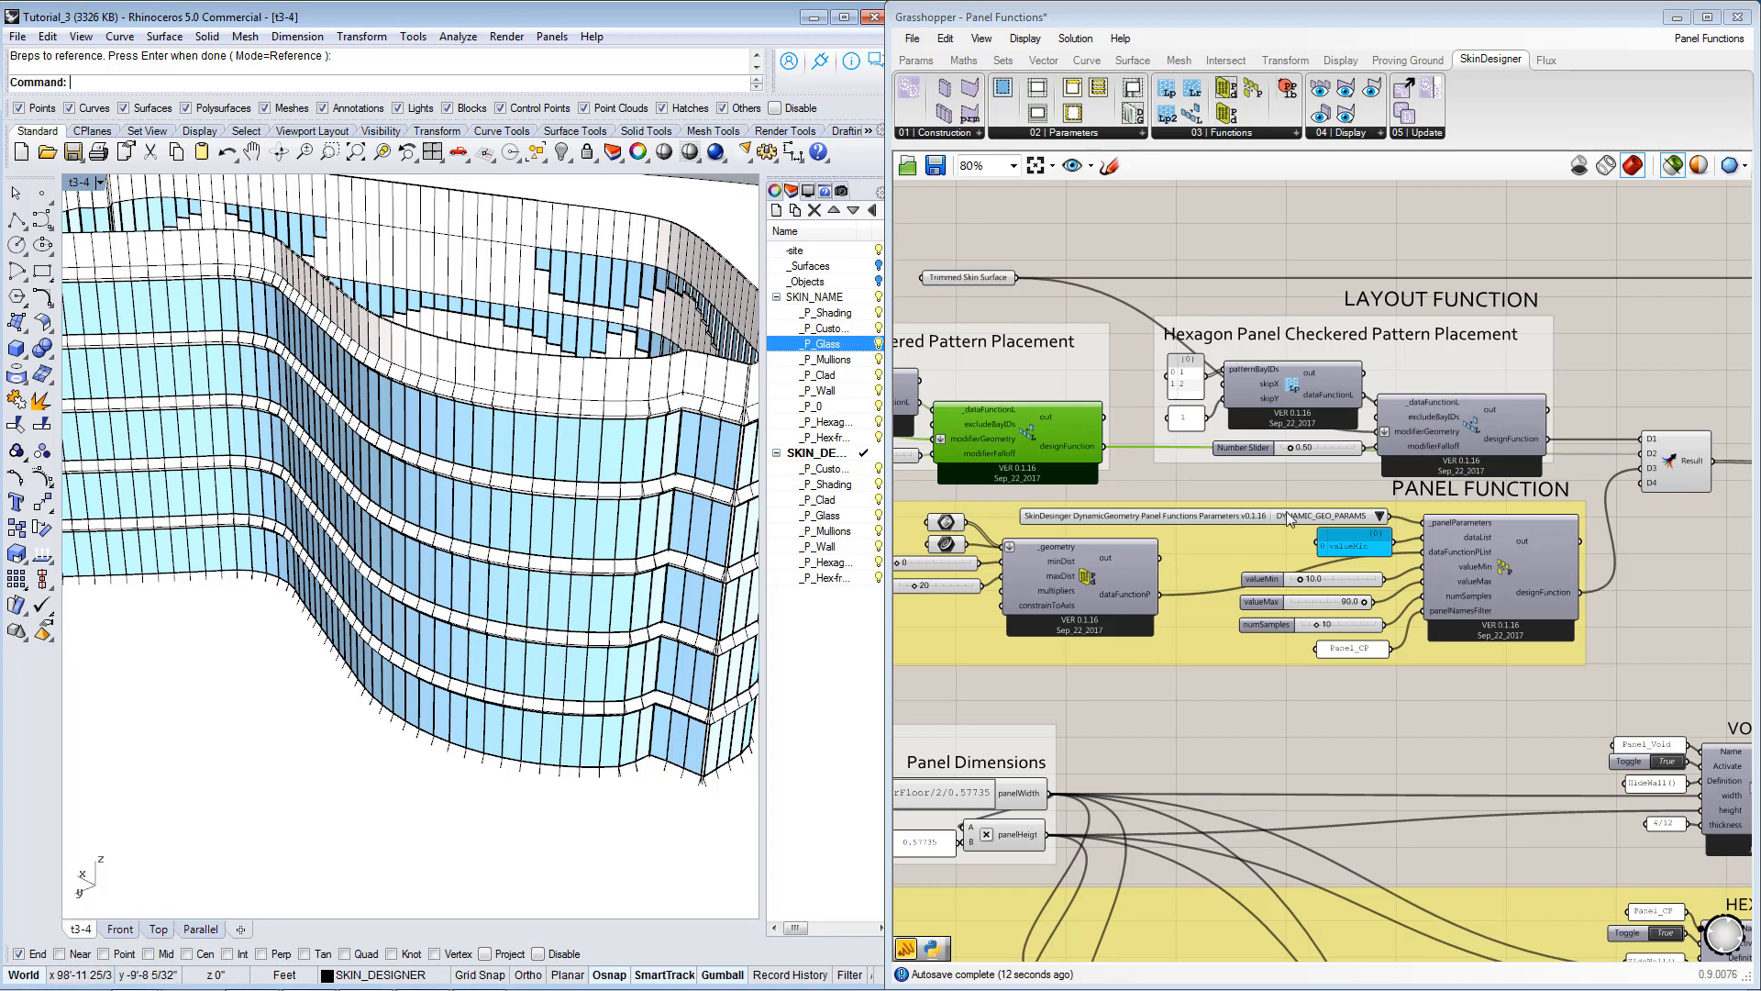
scroll(1638, 454, up, 2)
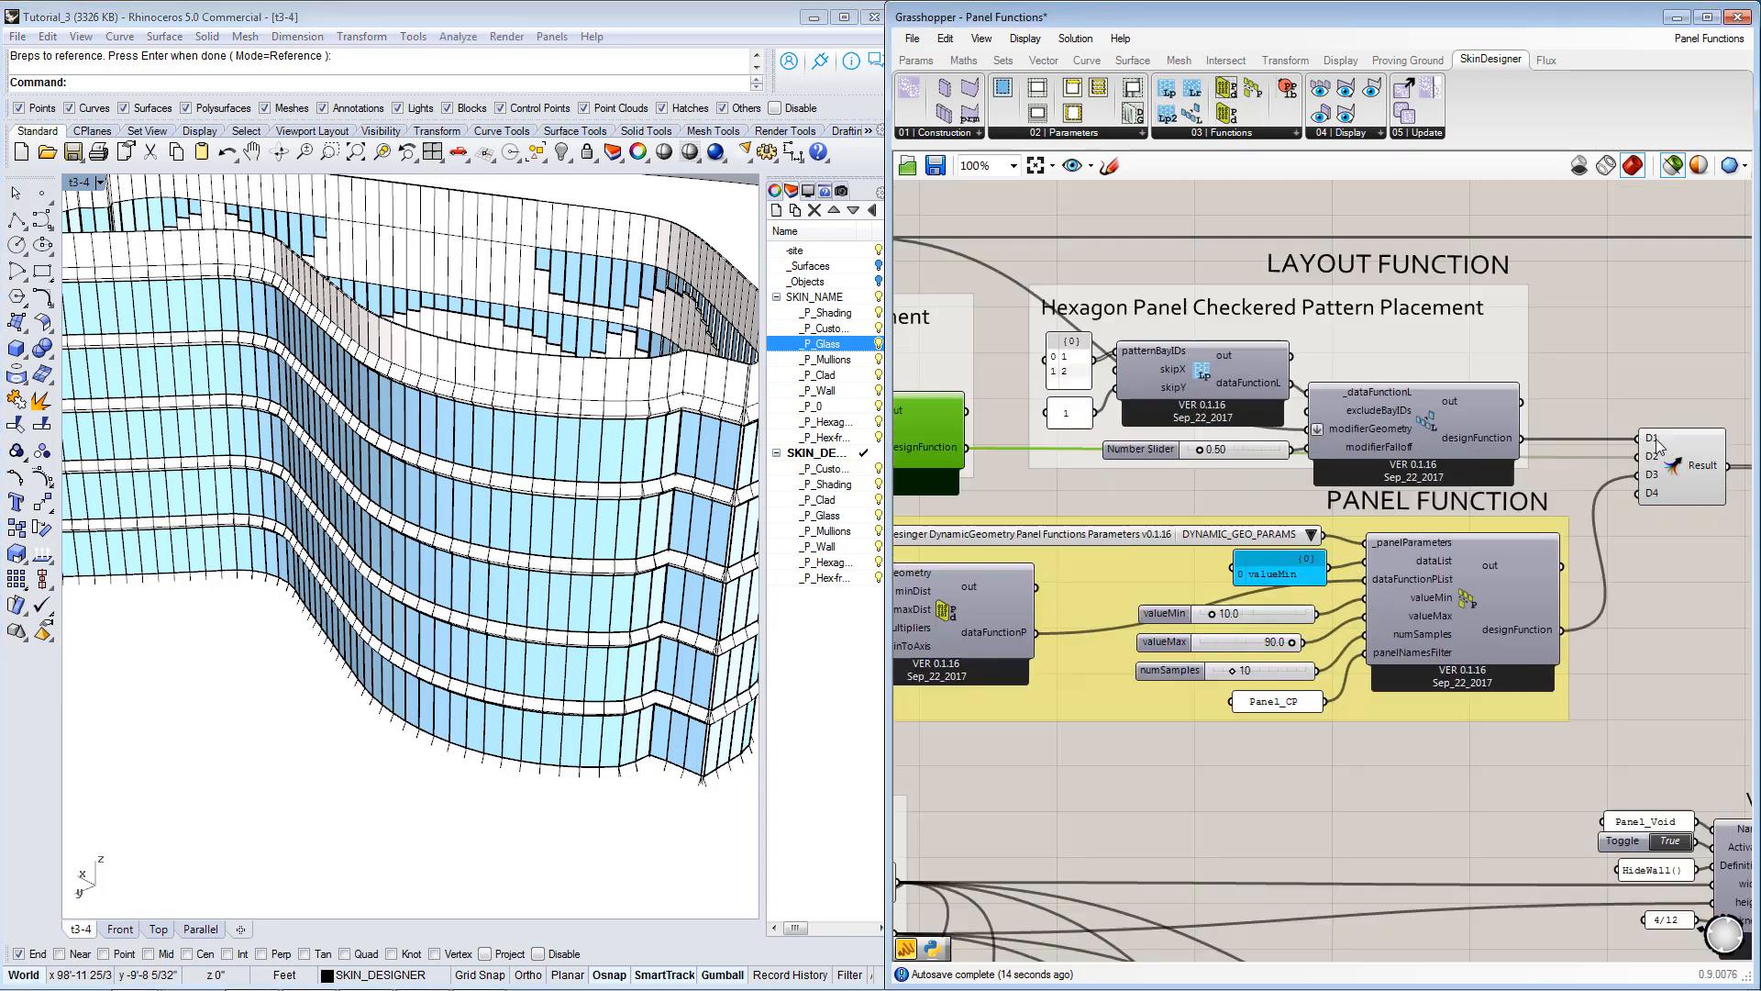
click(1662, 456)
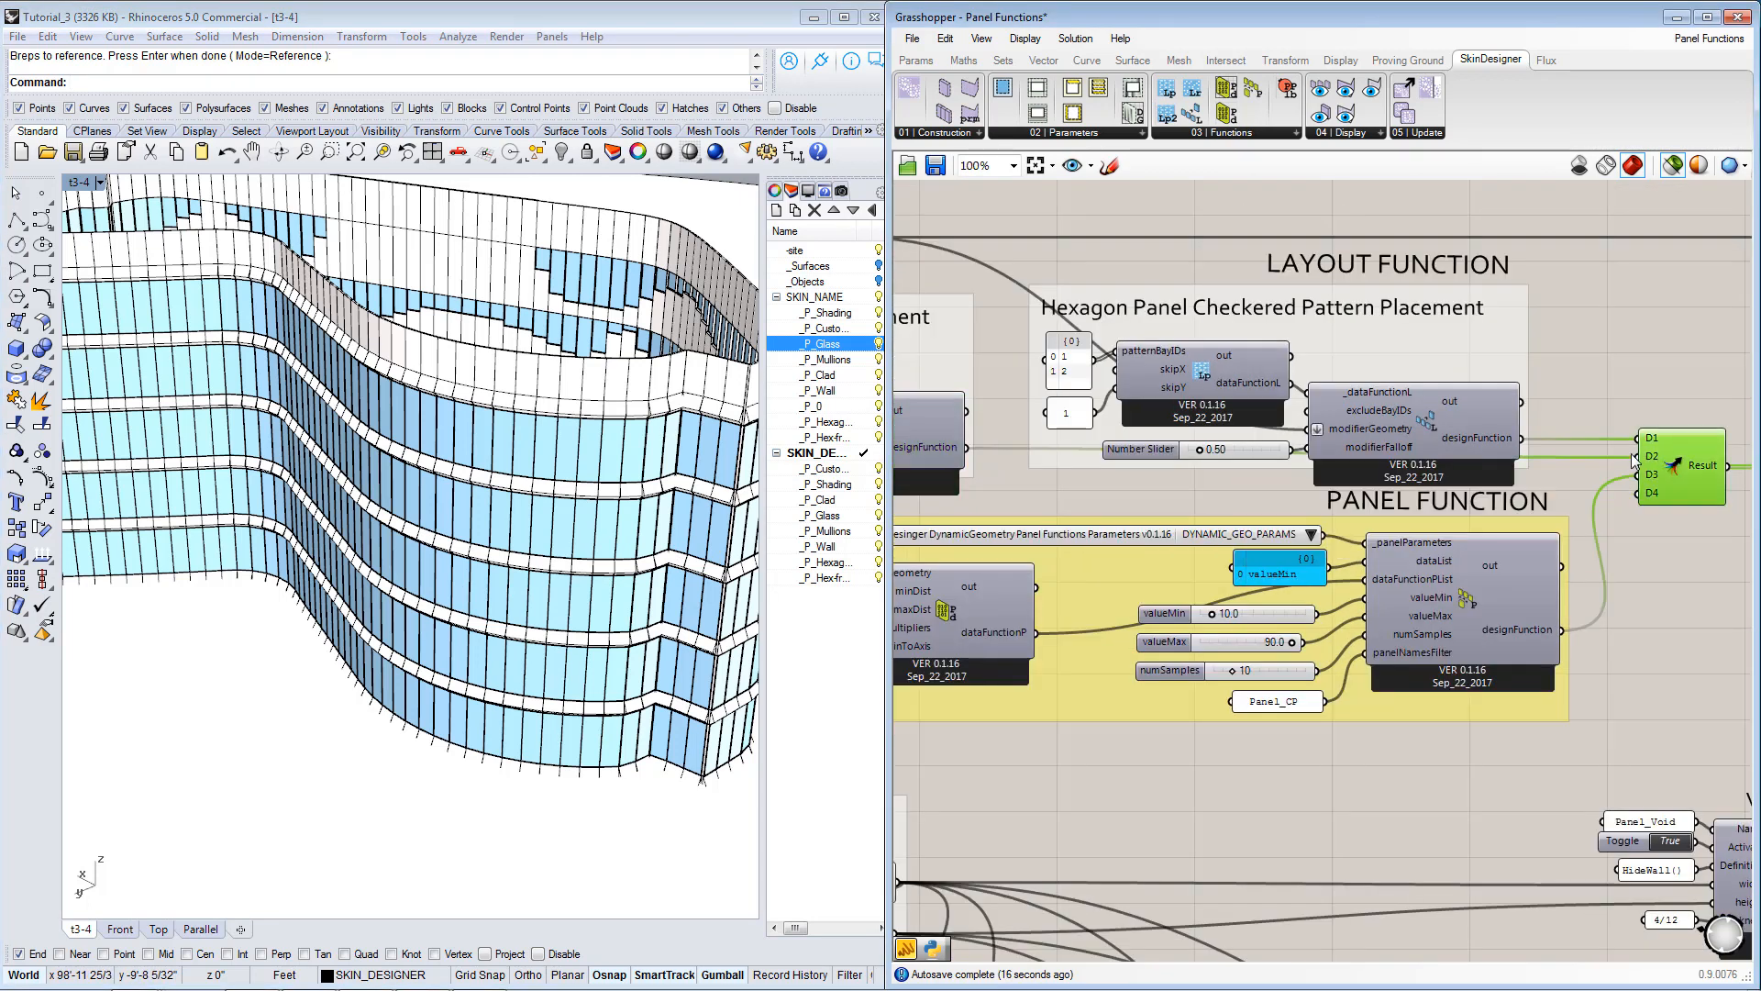
click(1444, 429)
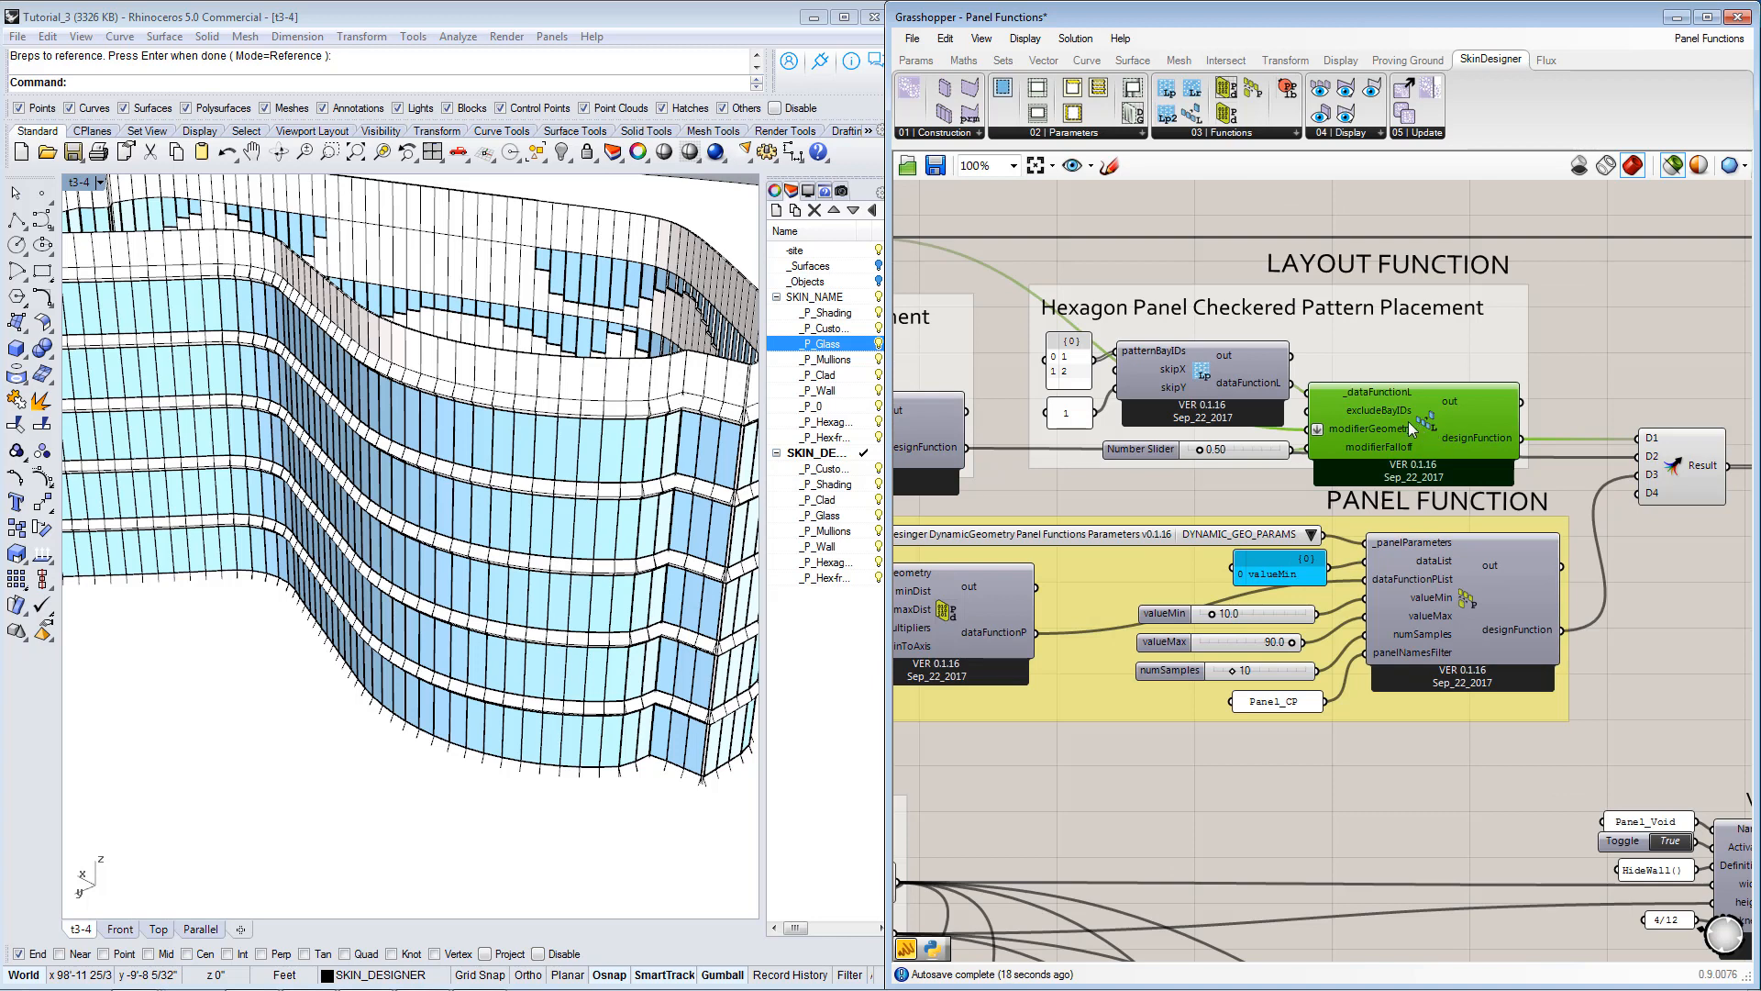
right_drag(1054, 384, 1241, 388)
click(964, 243)
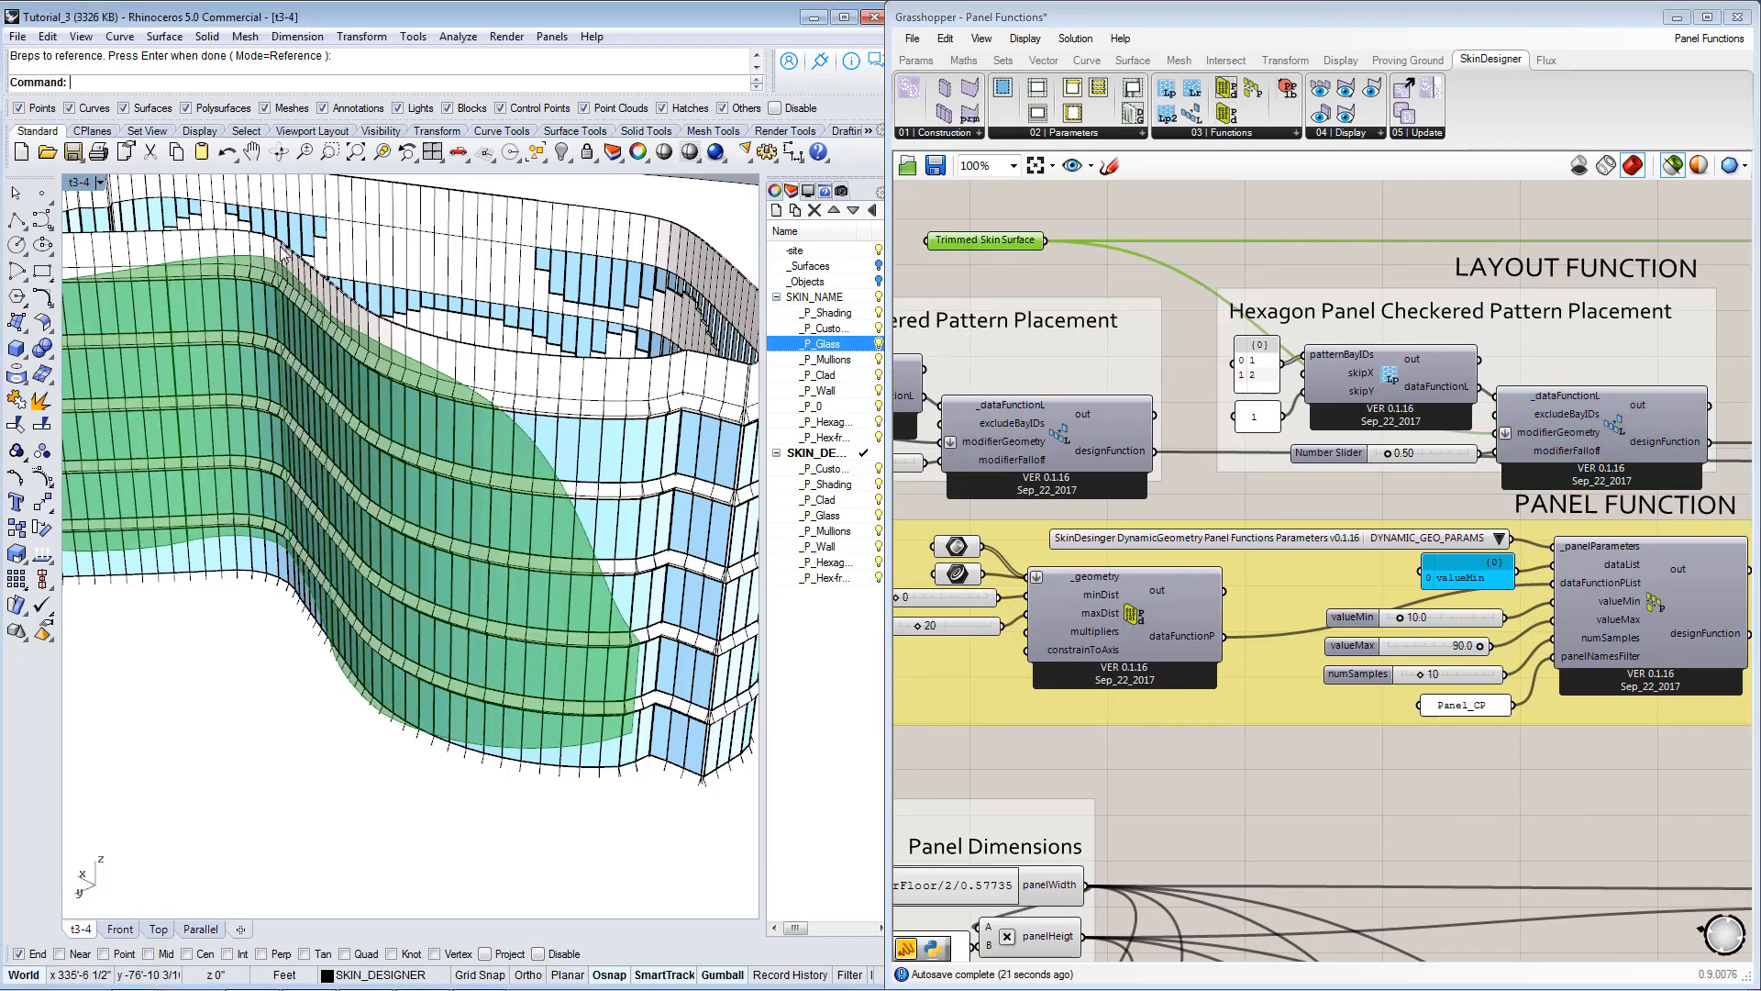
scroll(1533, 530, down, 2)
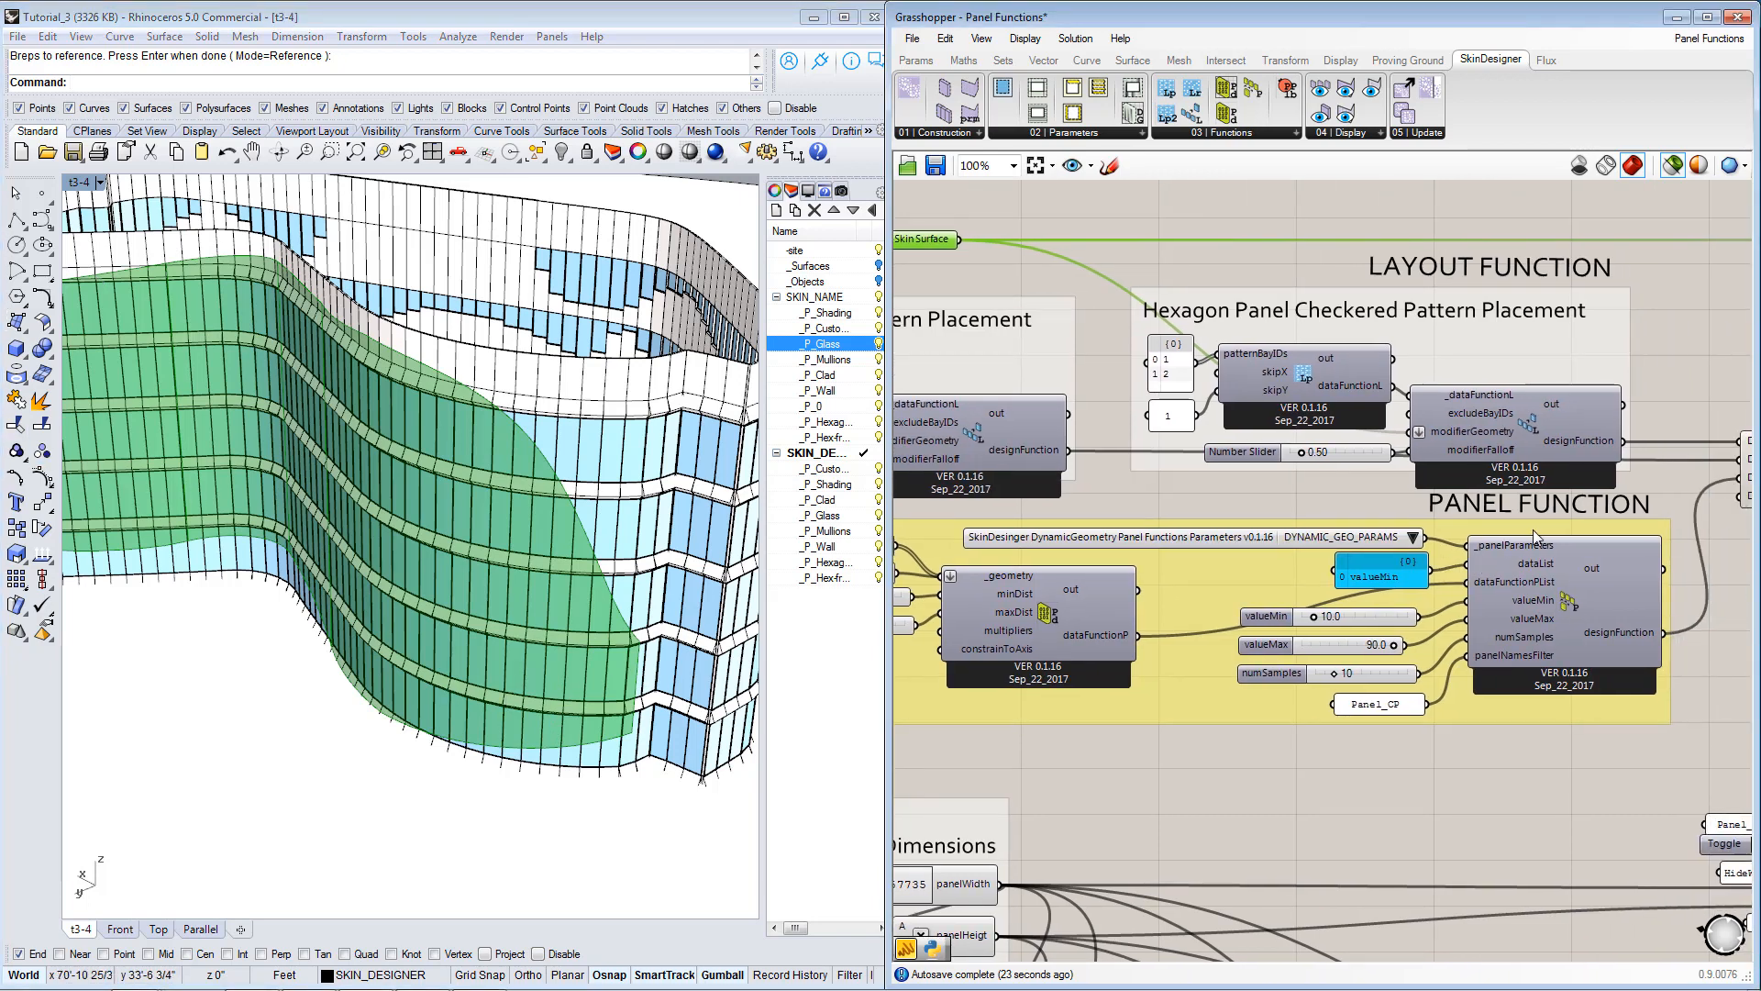
Examine the band surface and bay IDs driving the copied layout function, and the function order in the merge component.
click(1075, 450)
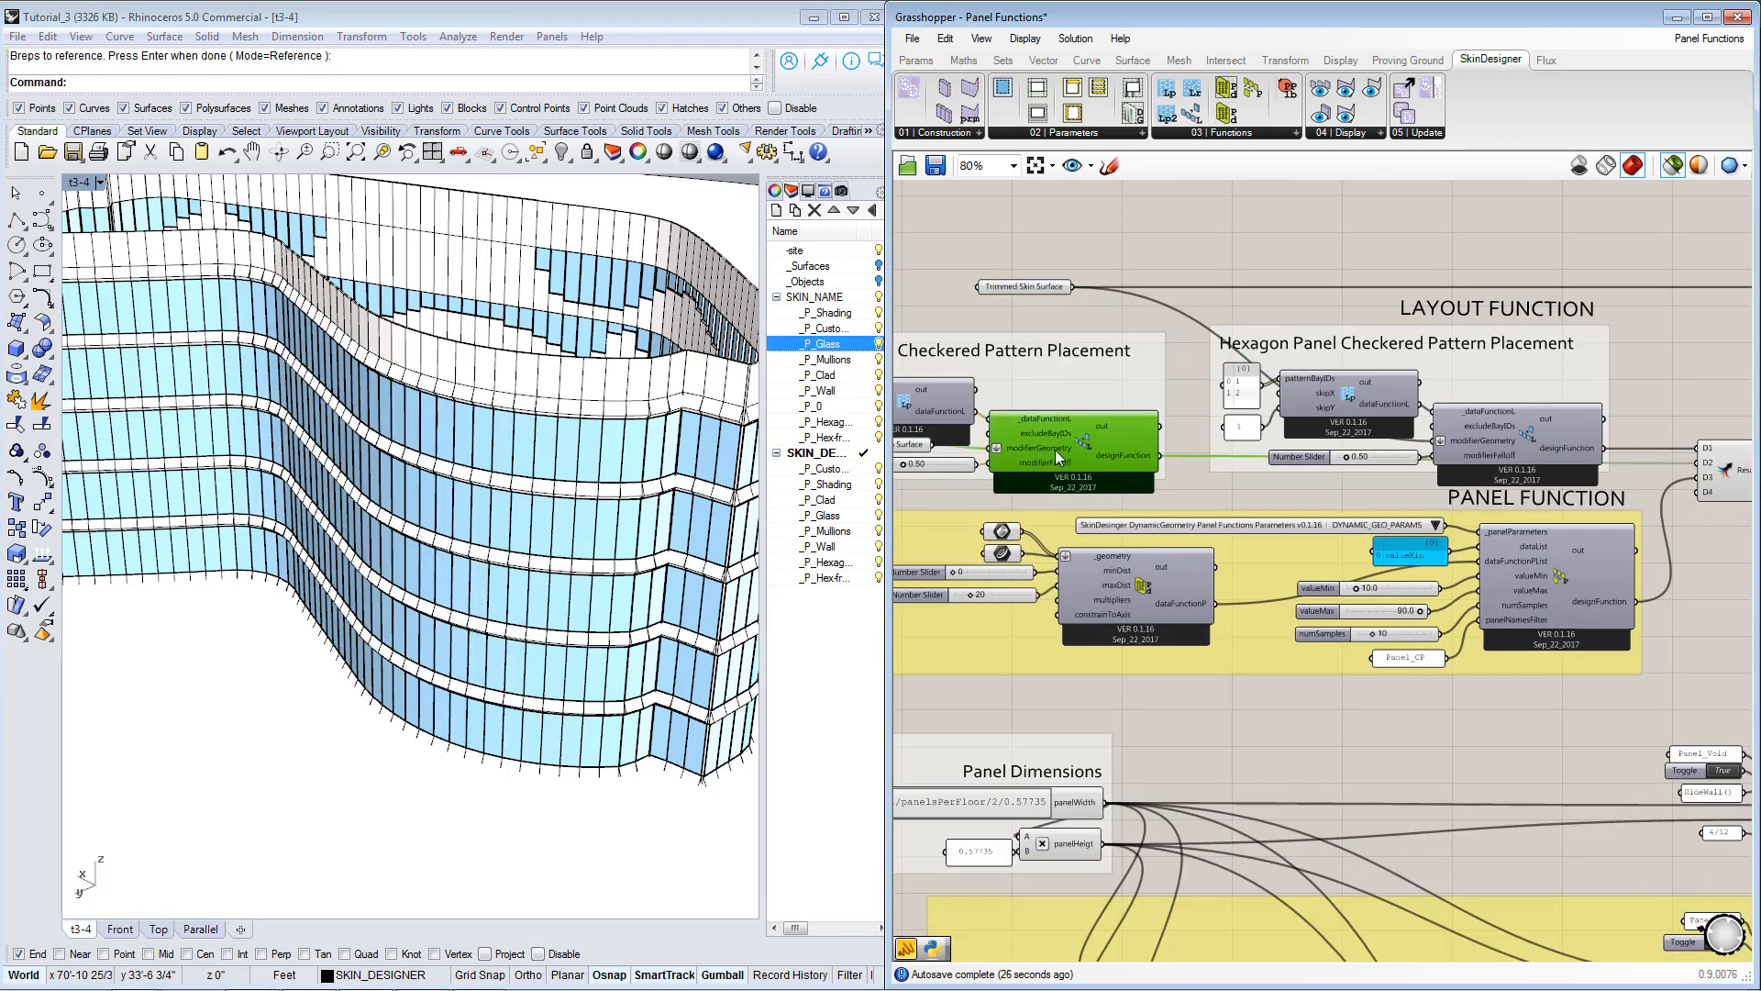
right_drag(986, 449, 1160, 458)
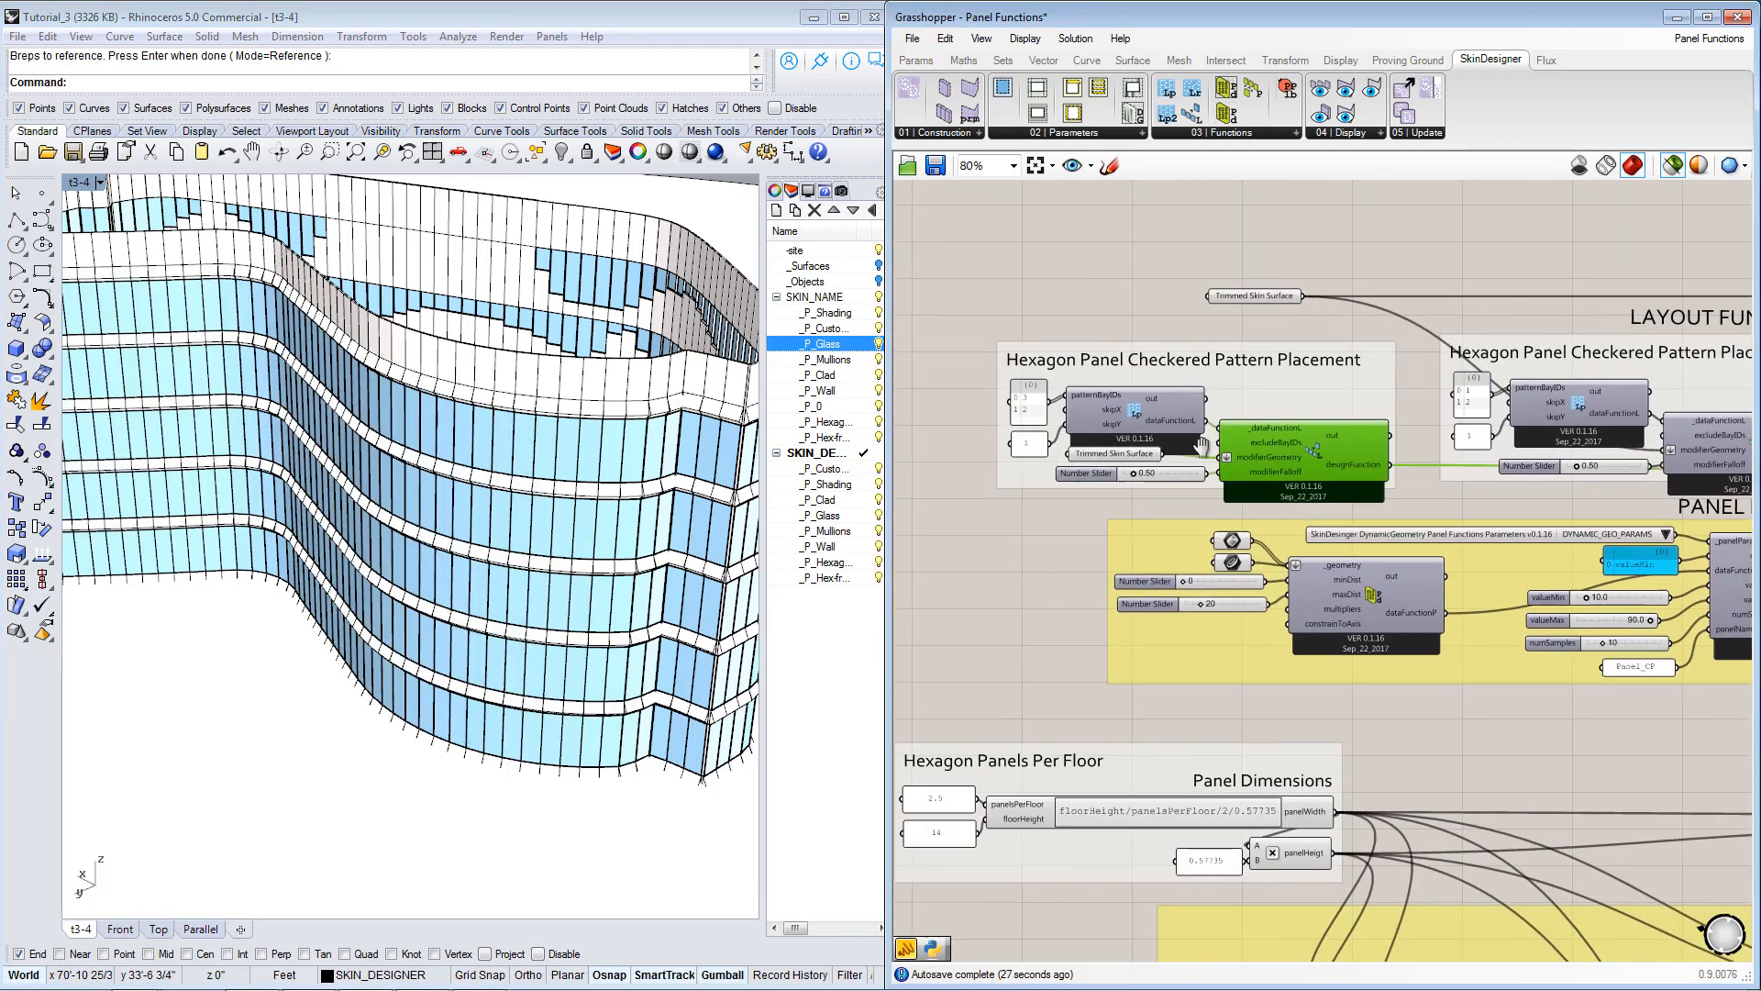
click(1104, 456)
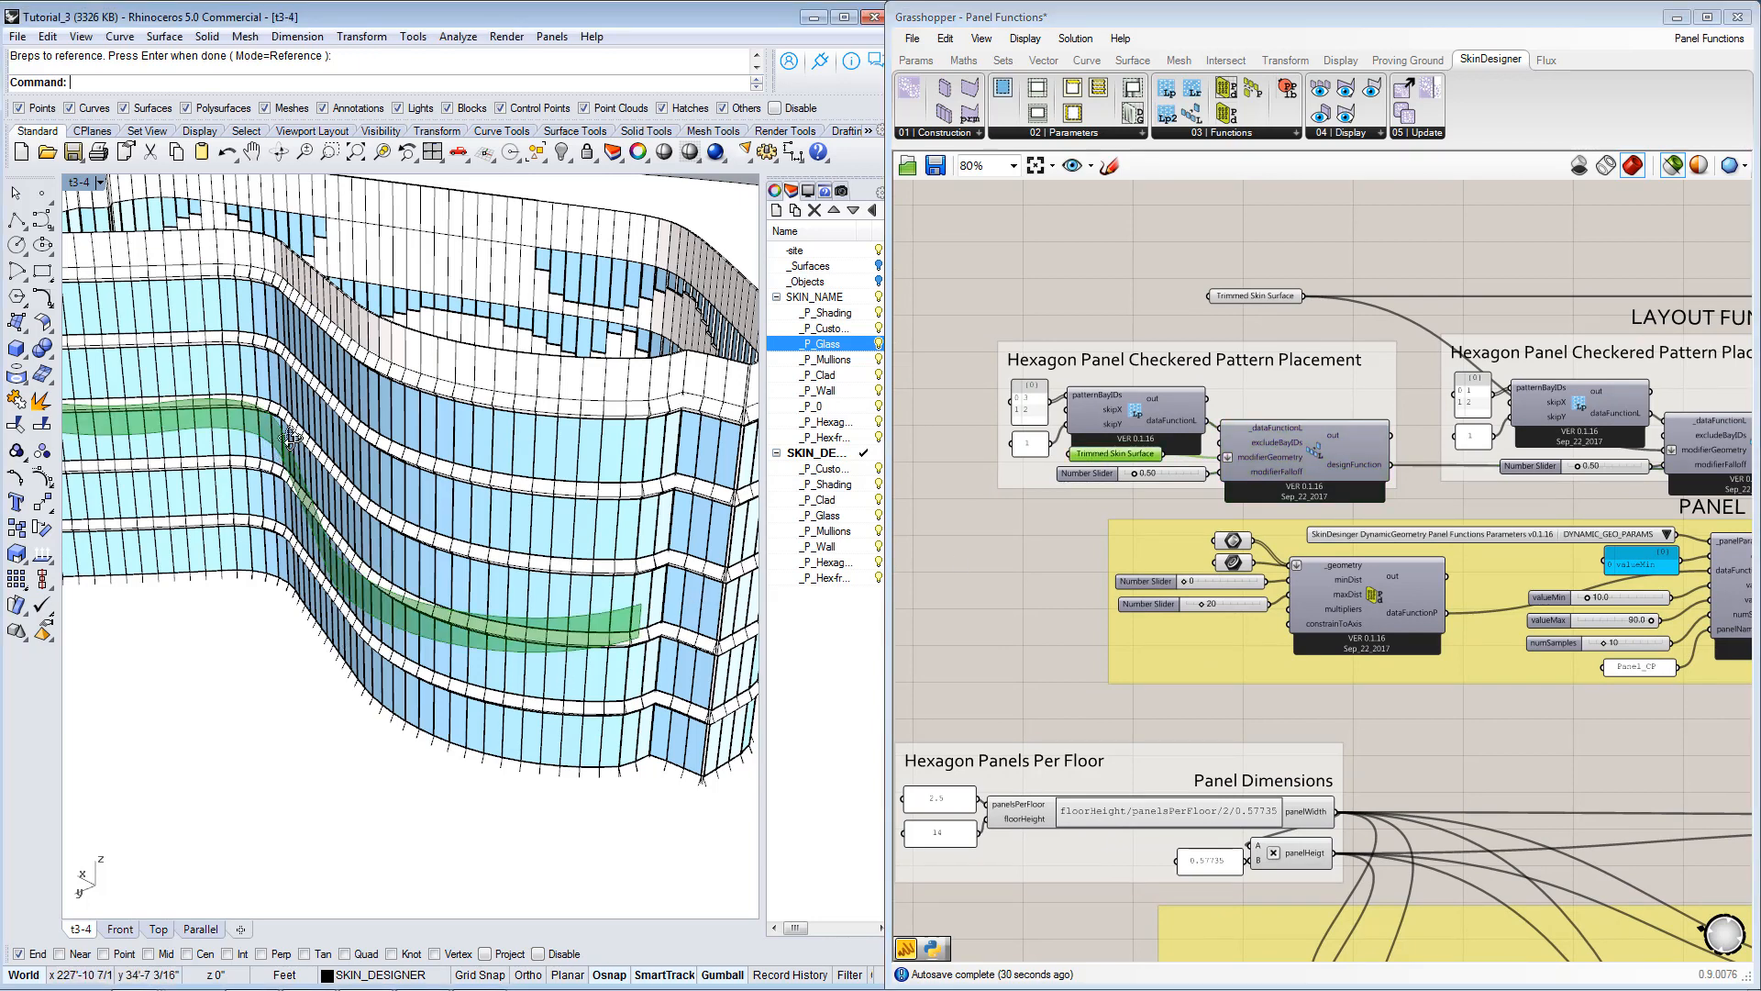
right_drag(291, 438, 301, 437)
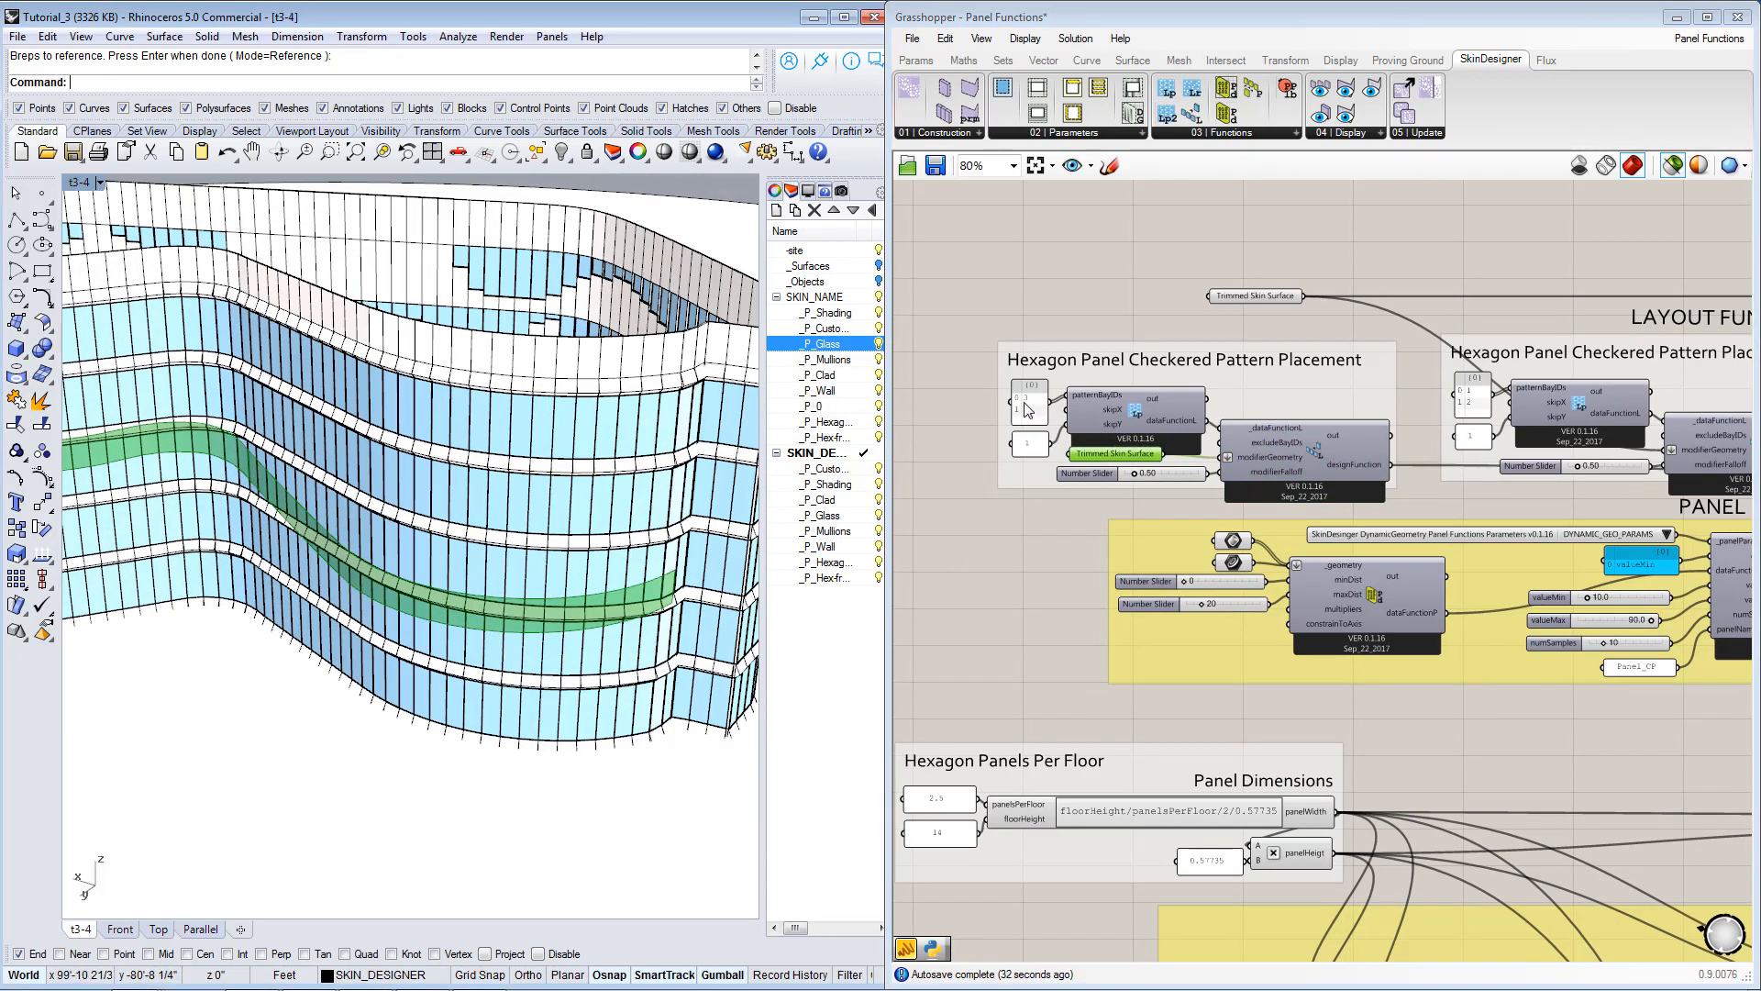
scroll(1032, 420, up, 3)
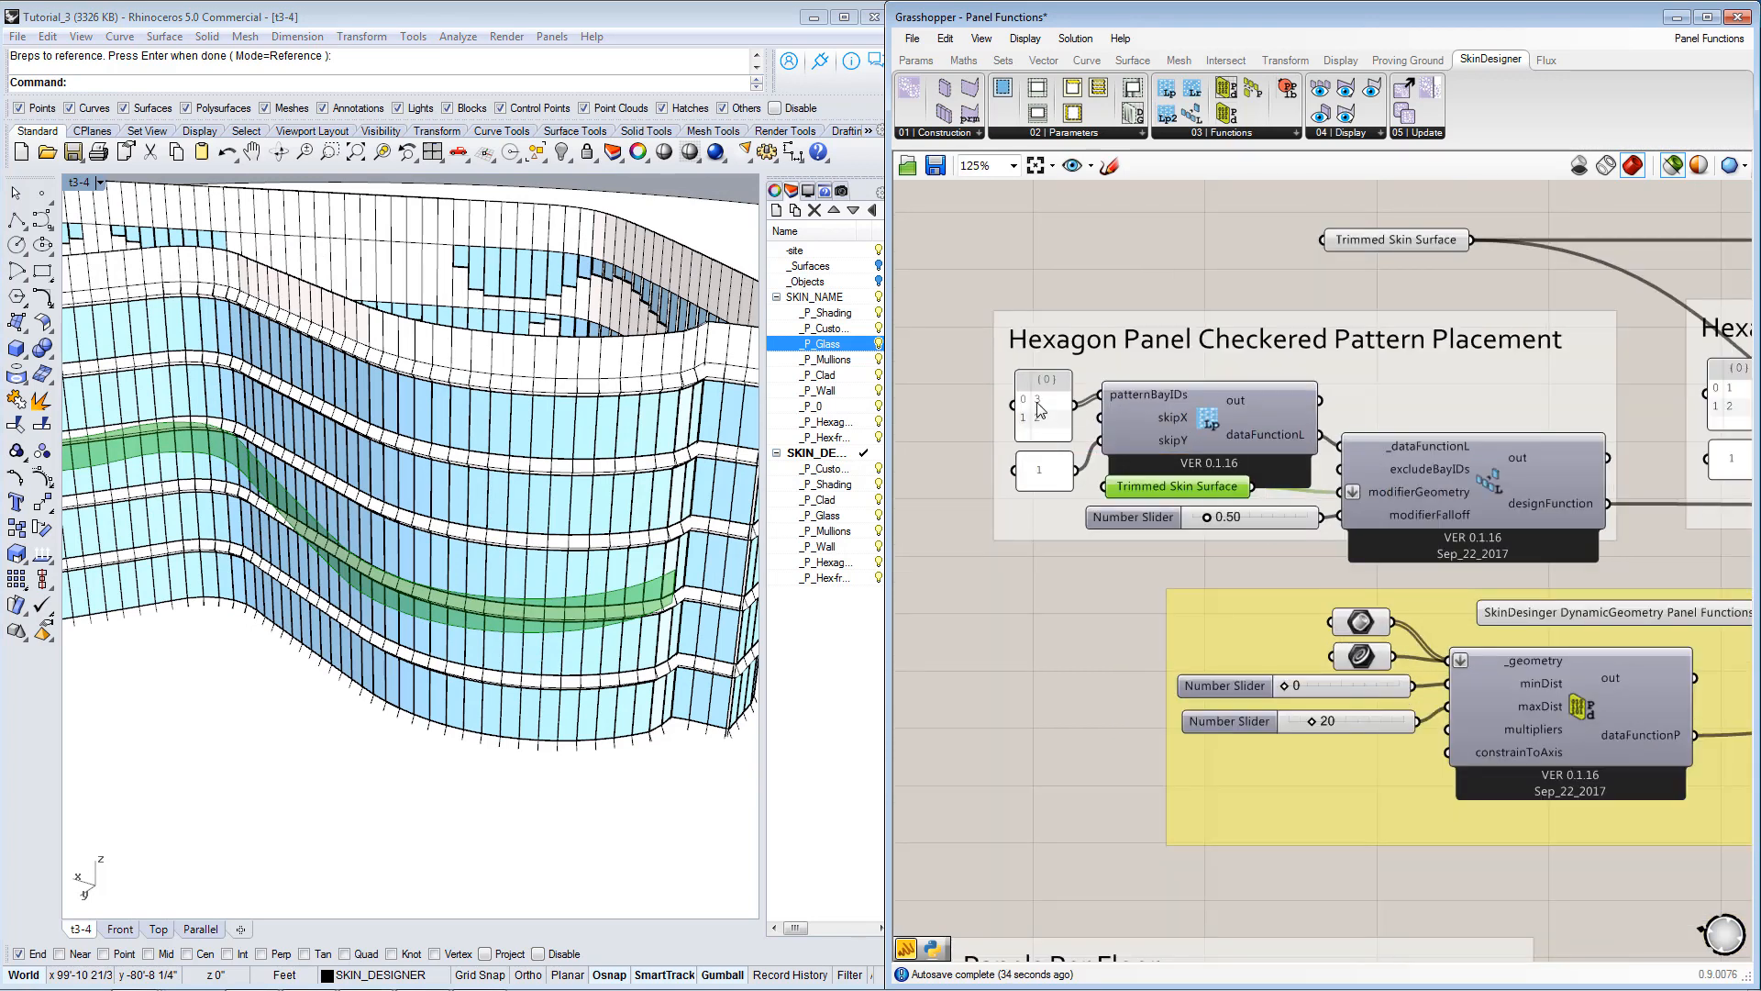
scroll(1039, 410, down, 3)
right_drag(1423, 600, 1269, 573)
right_drag(1615, 540, 1313, 538)
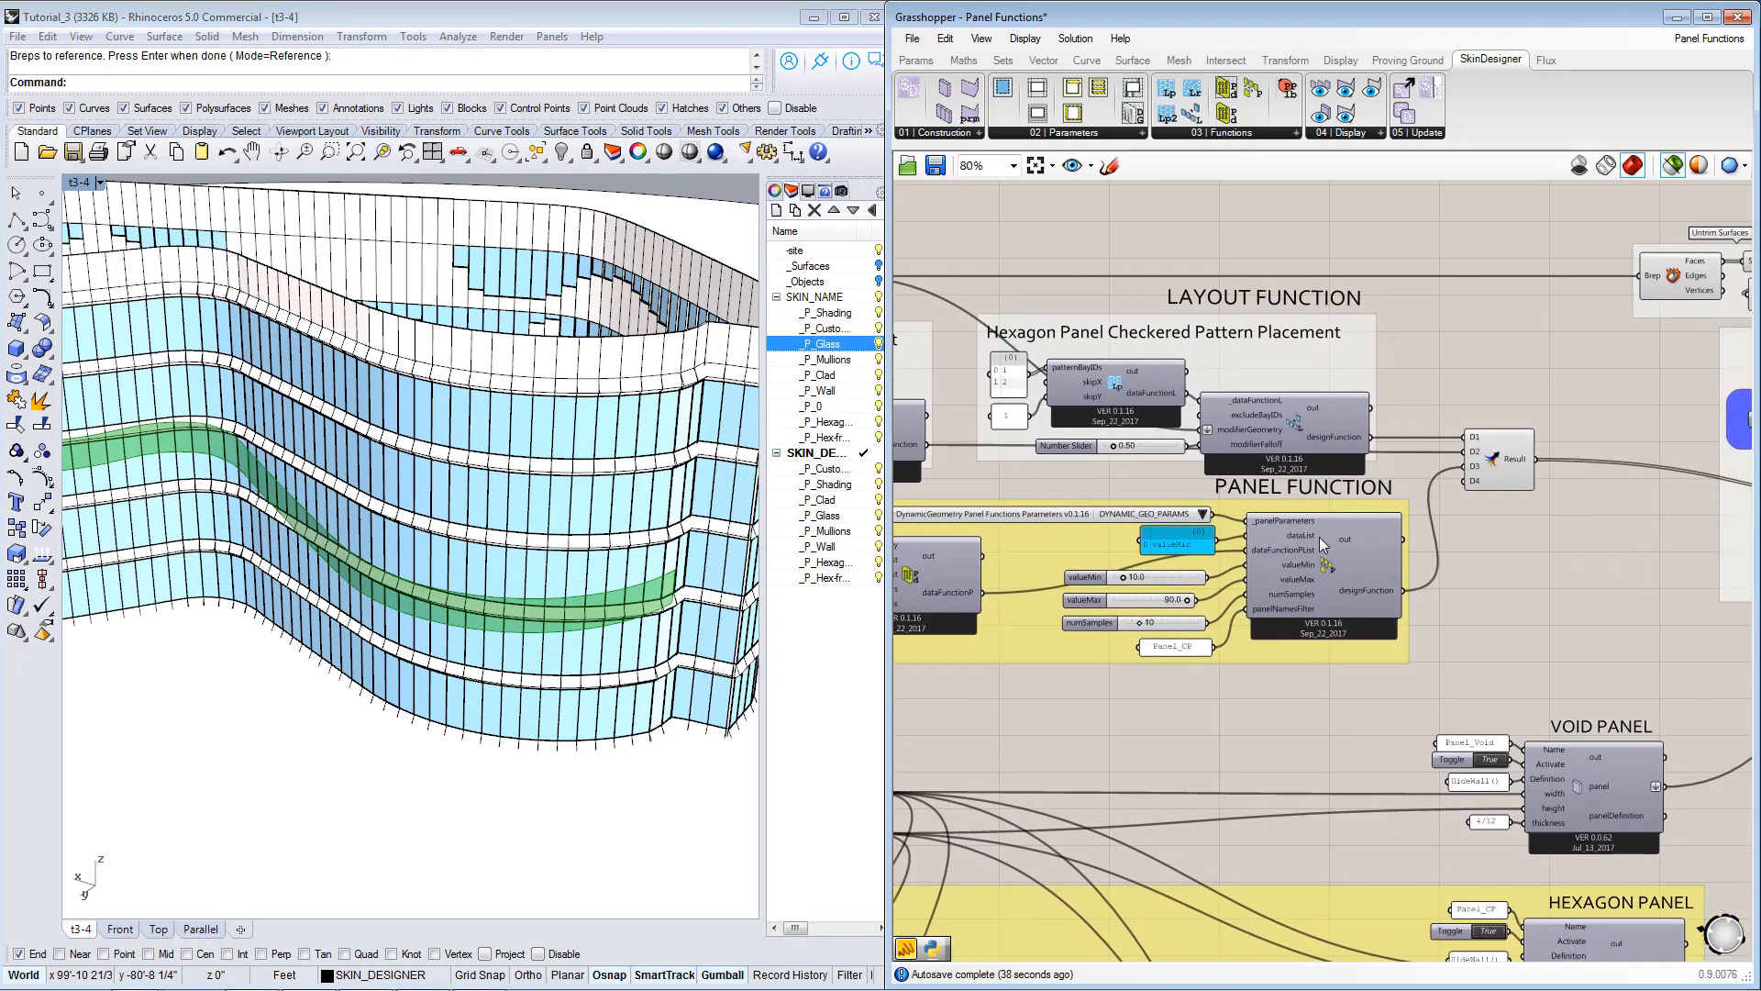
scroll(1486, 462, up, 3)
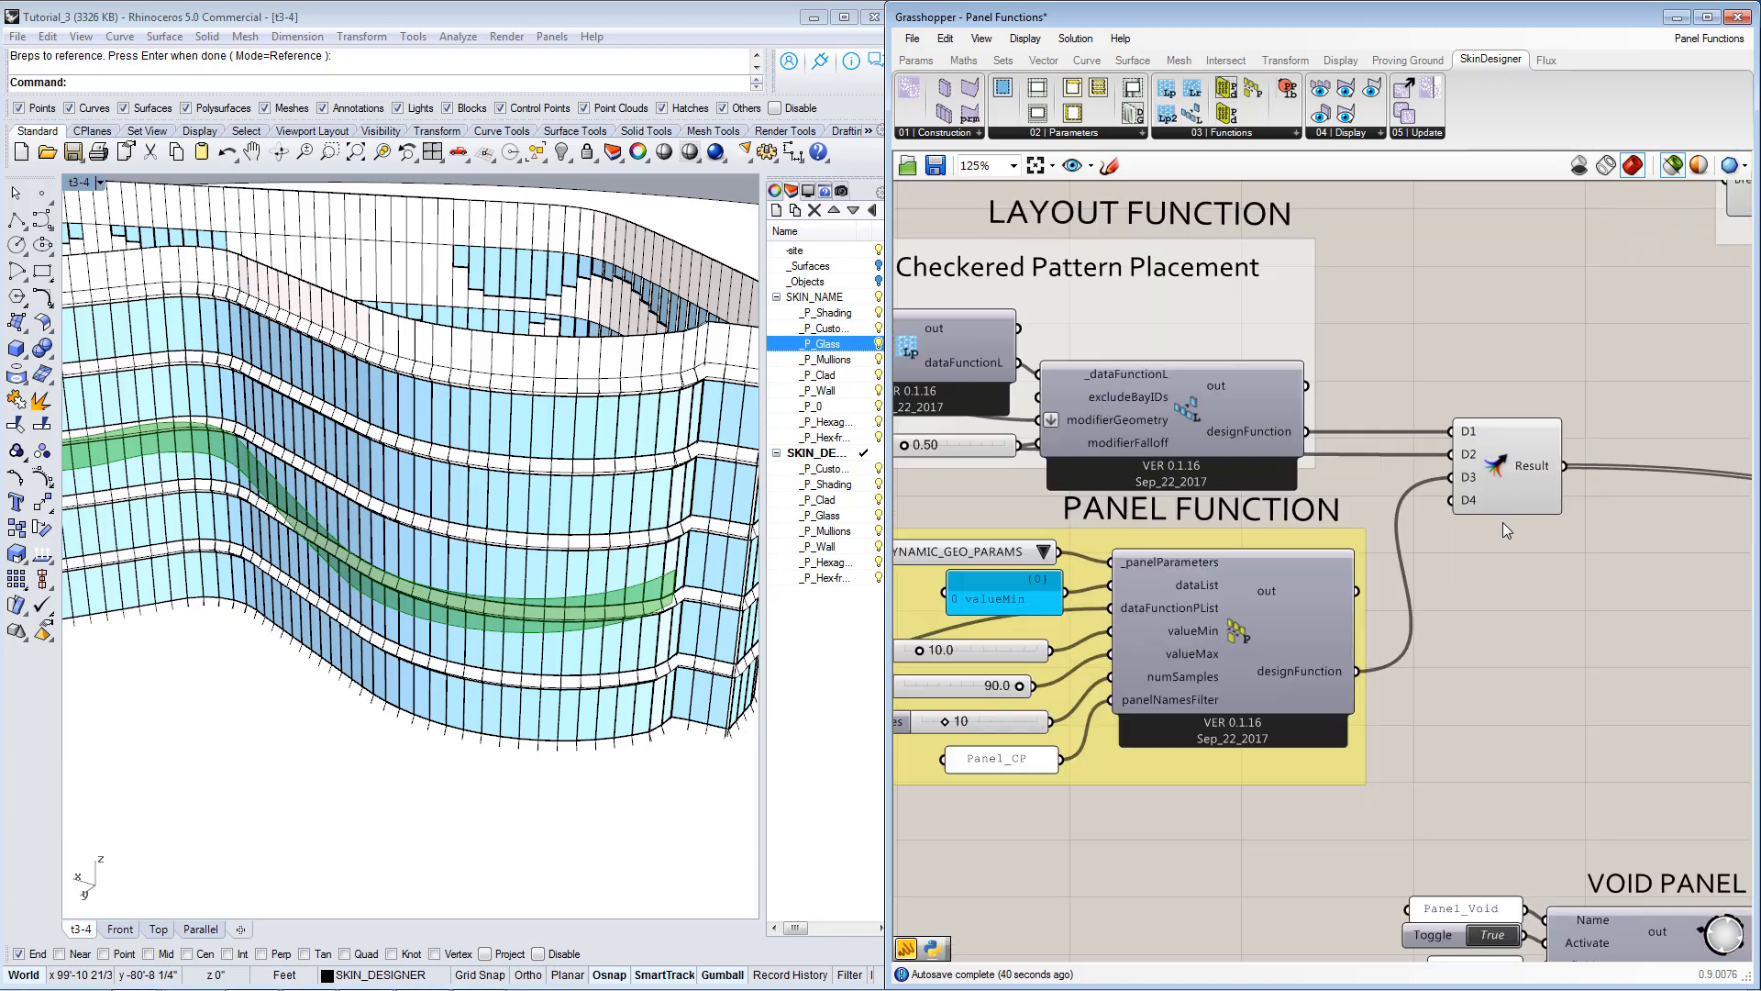
Check the layout and panel functions feeding merge inputs D2 and D3, and set the Skin Generator's activation toggle to True.
mouse_move(1476, 440)
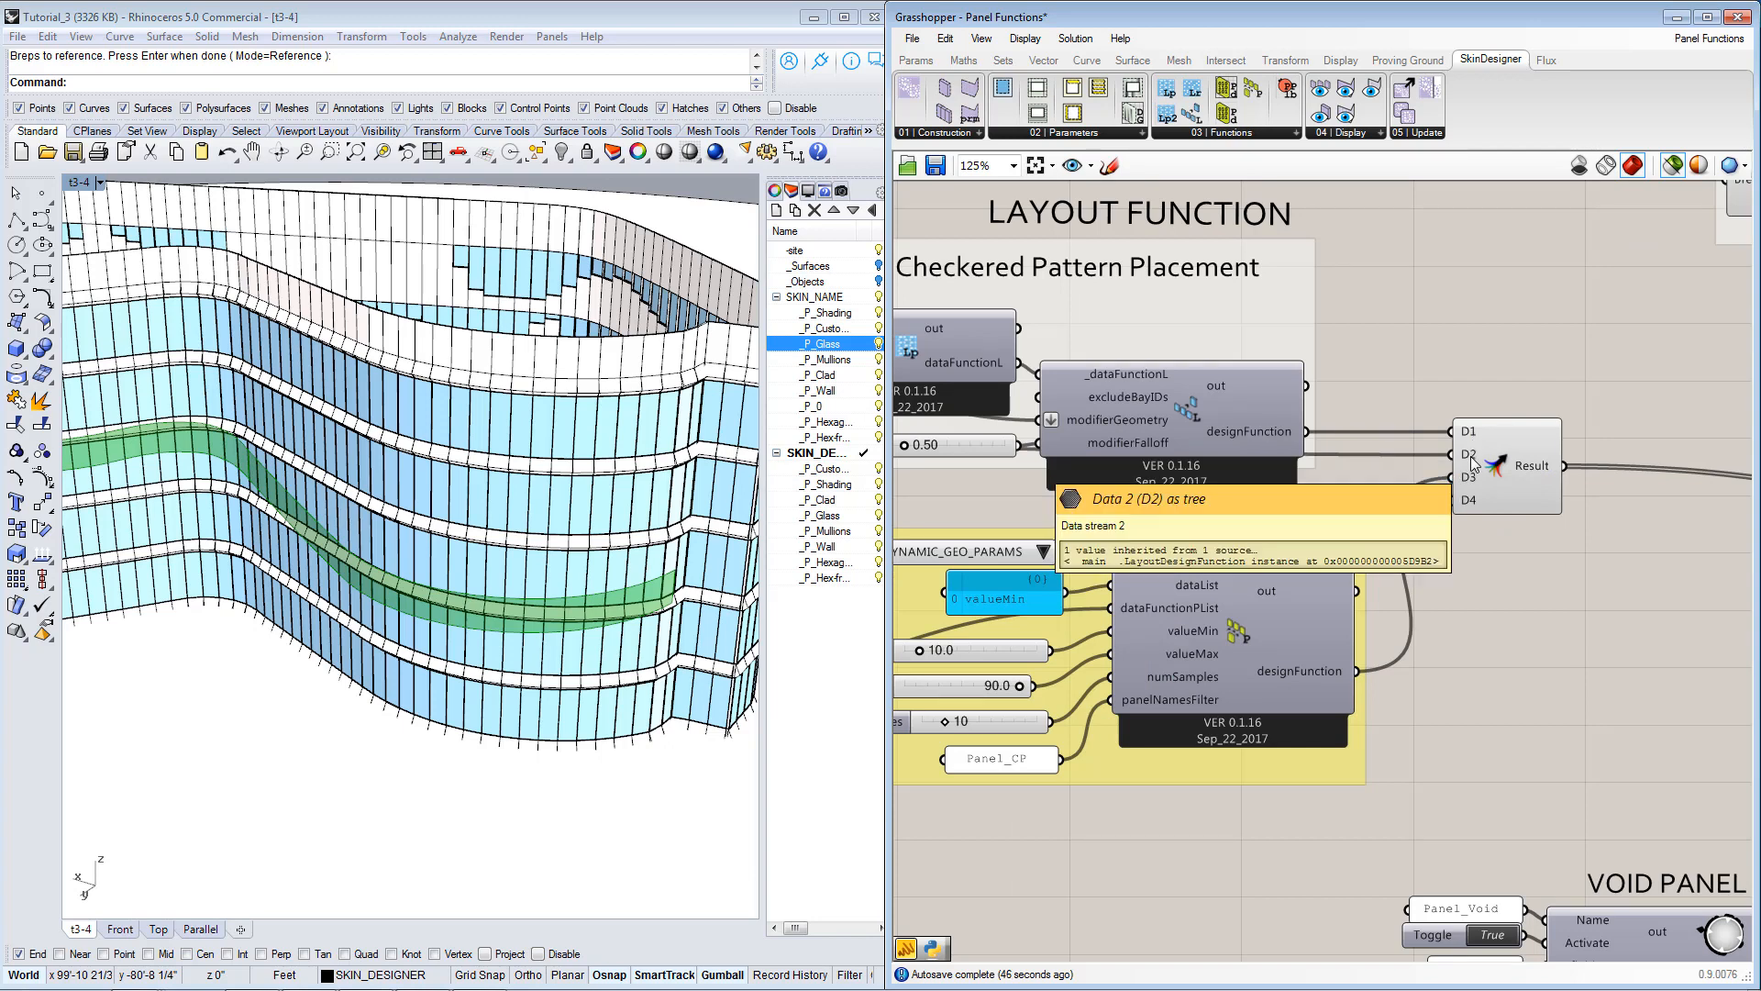
click(1468, 477)
mouse_move(1467, 477)
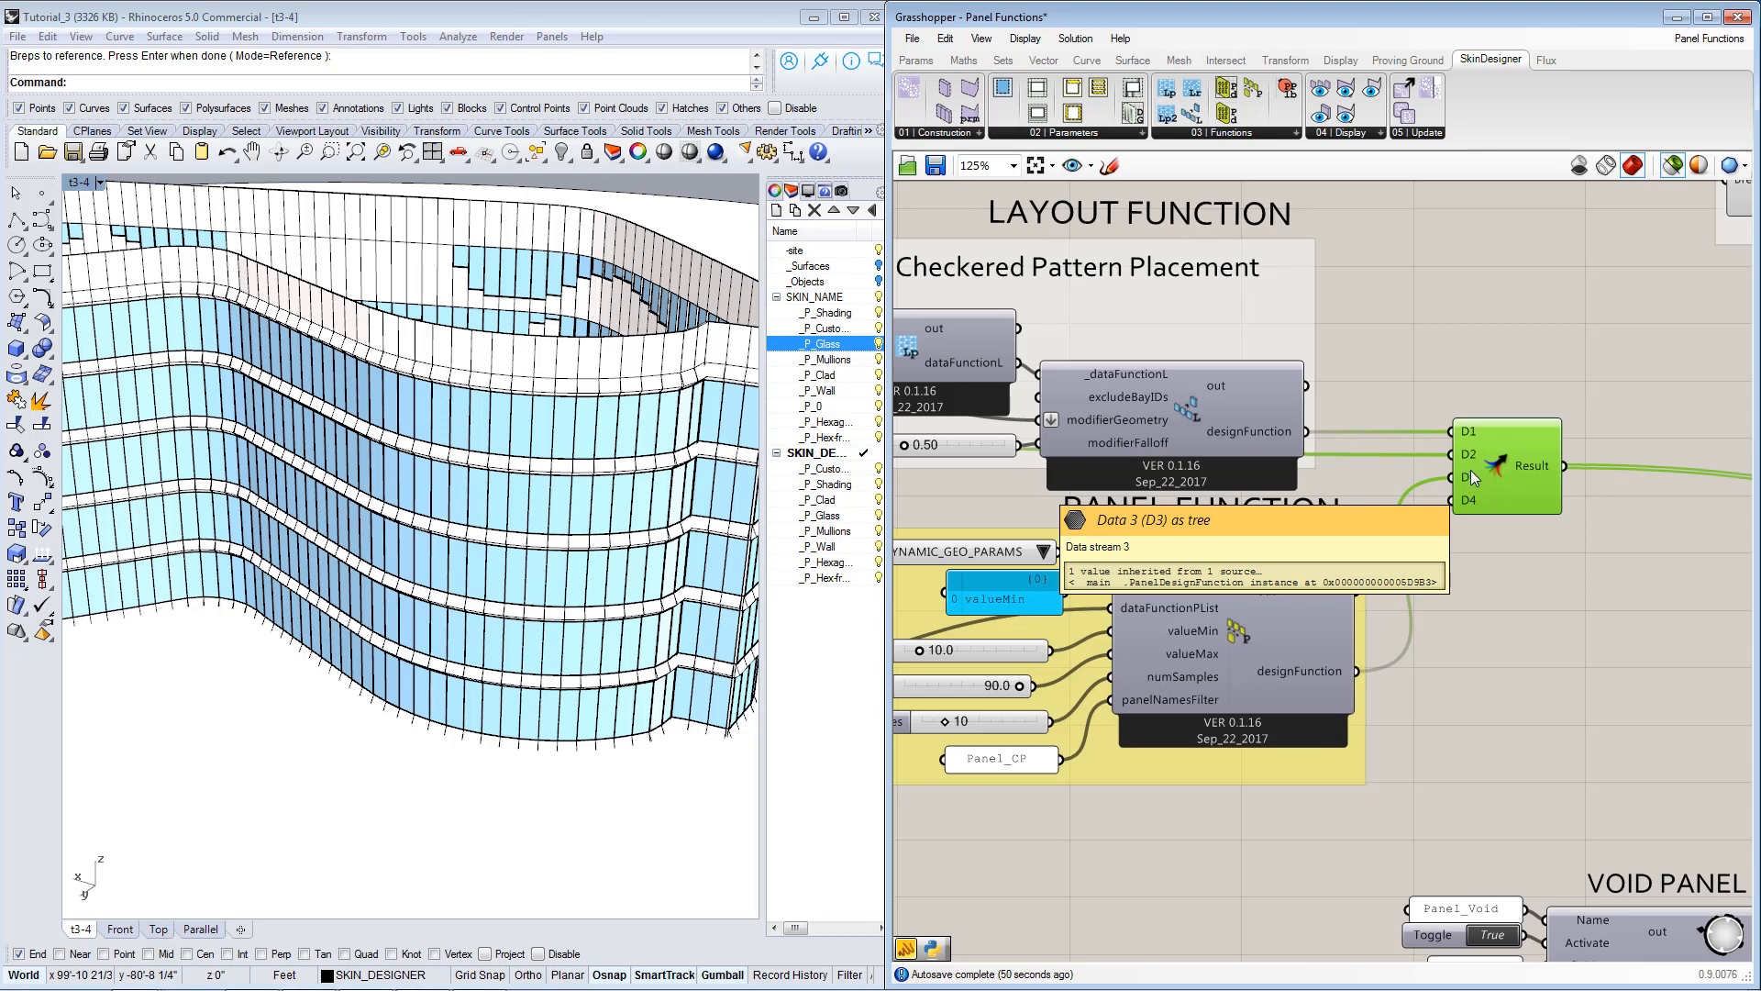
right_drag(1493, 459, 1504, 389)
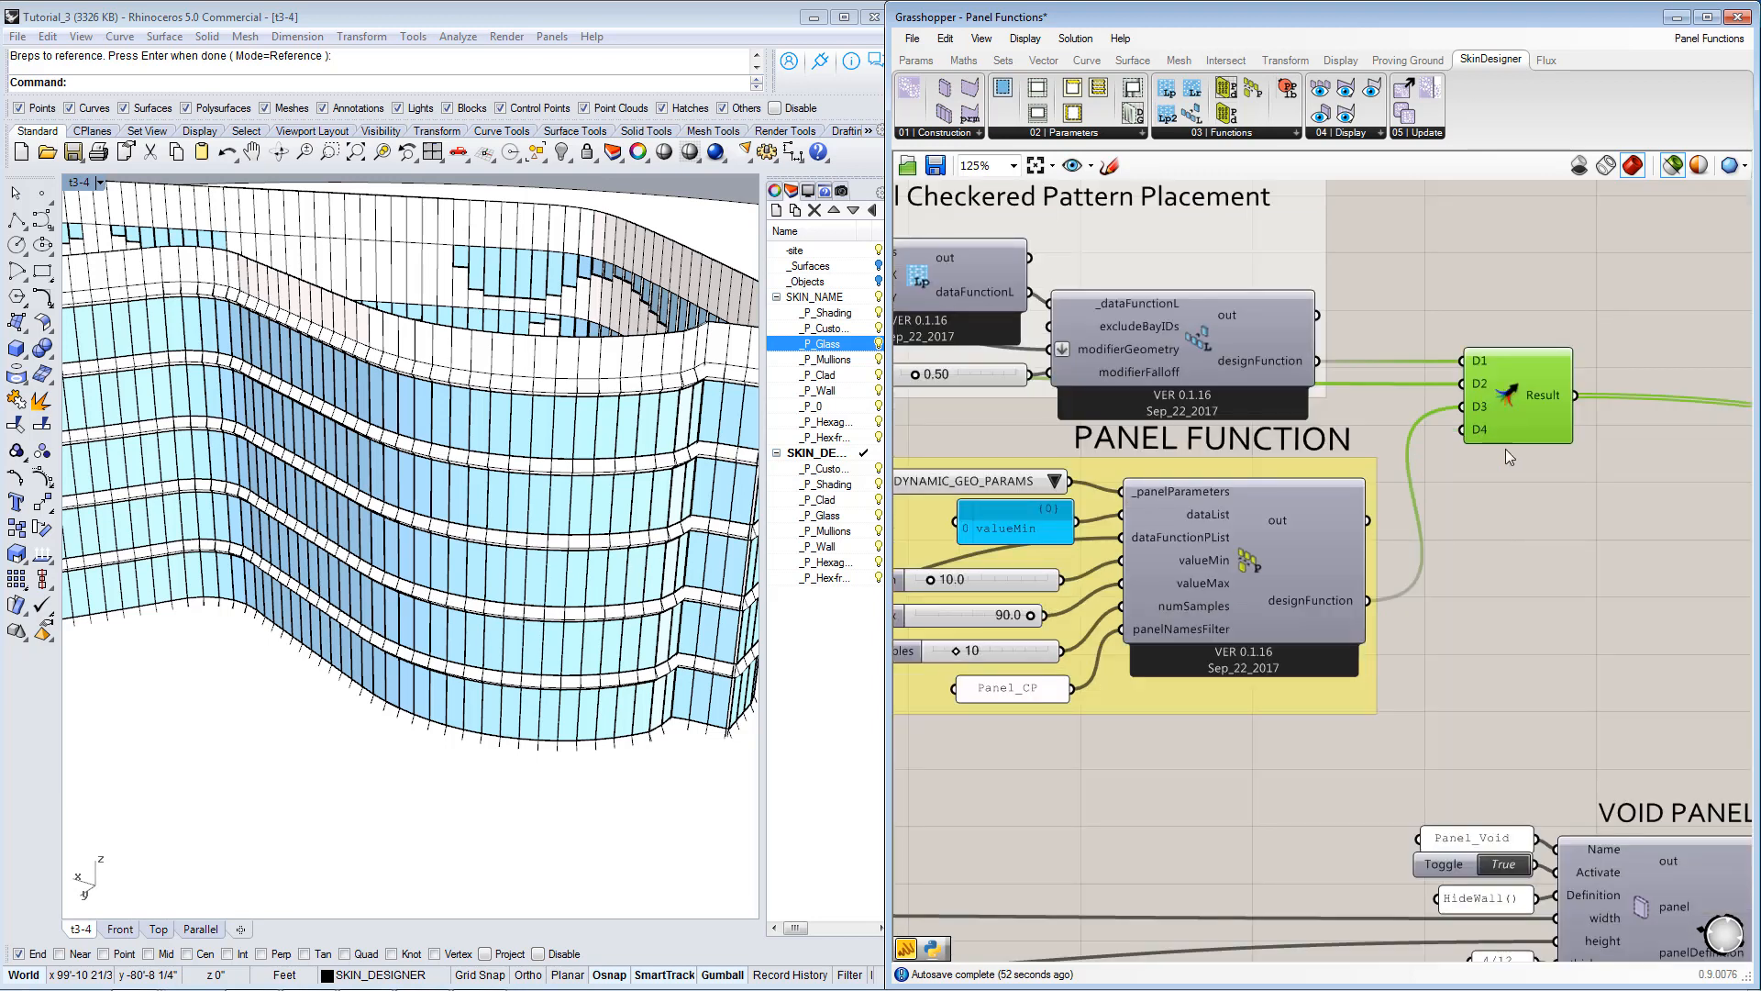
scroll(1506, 553, down, 2)
scroll(1471, 633, down, 3)
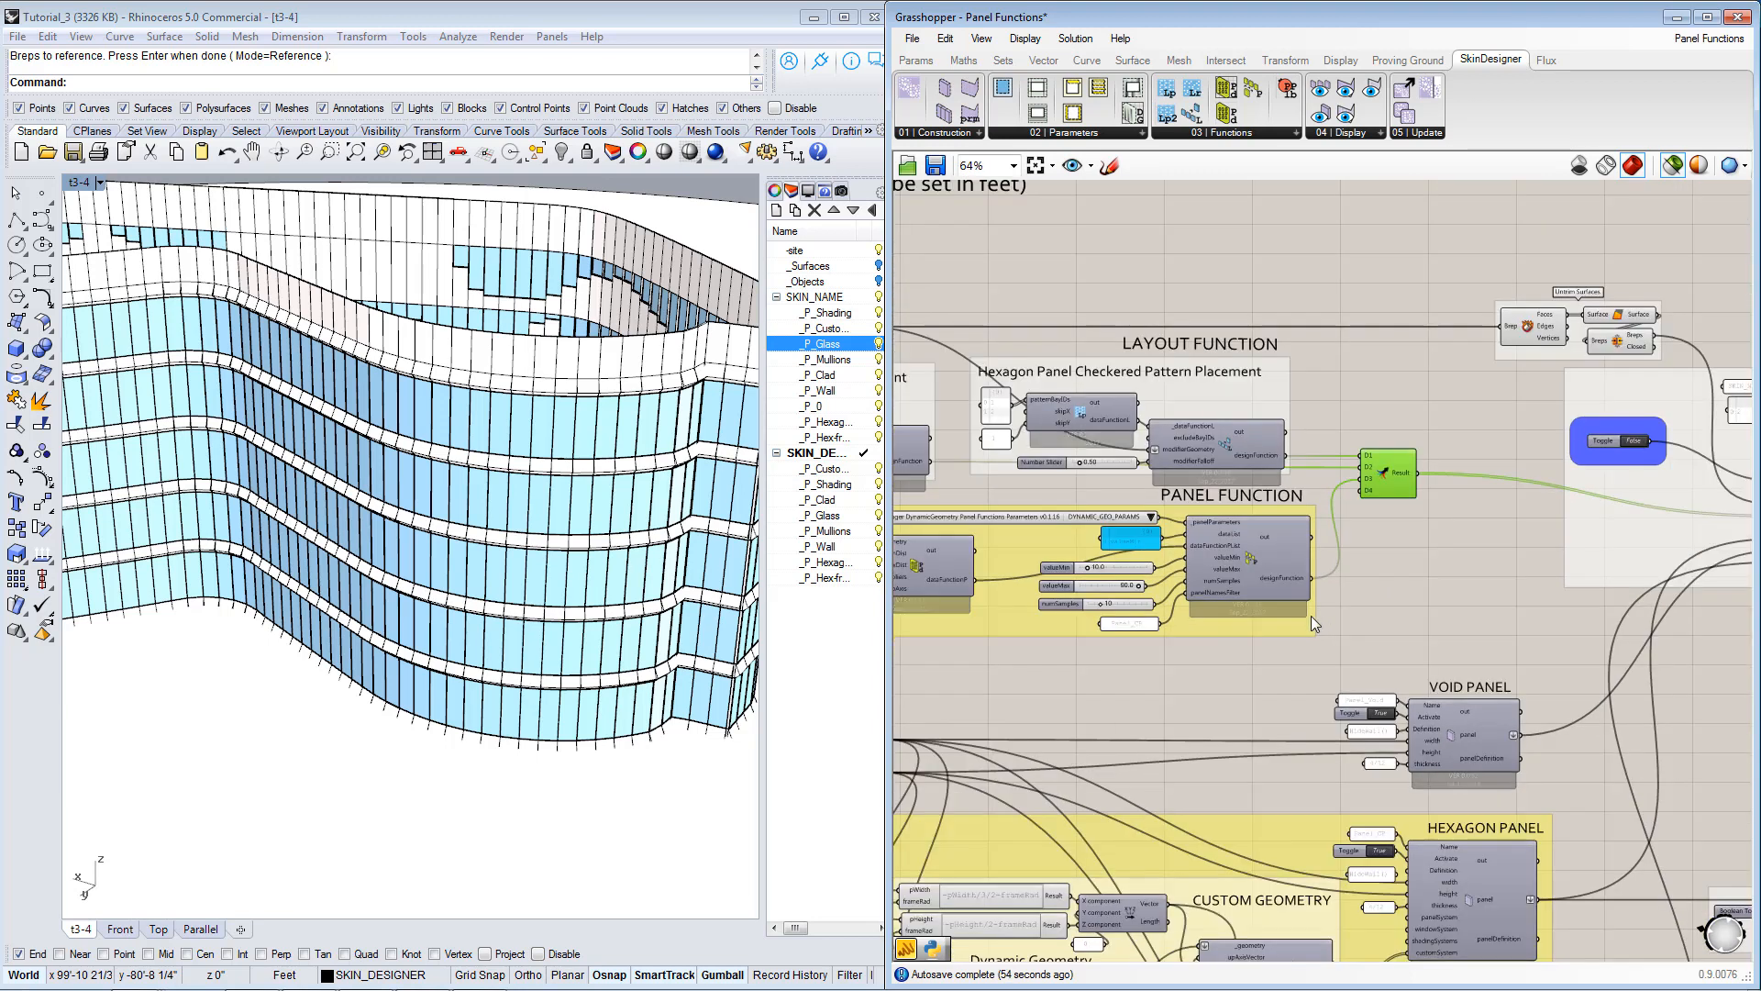
right_drag(1246, 578, 1268, 519)
right_drag(1378, 543, 1206, 592)
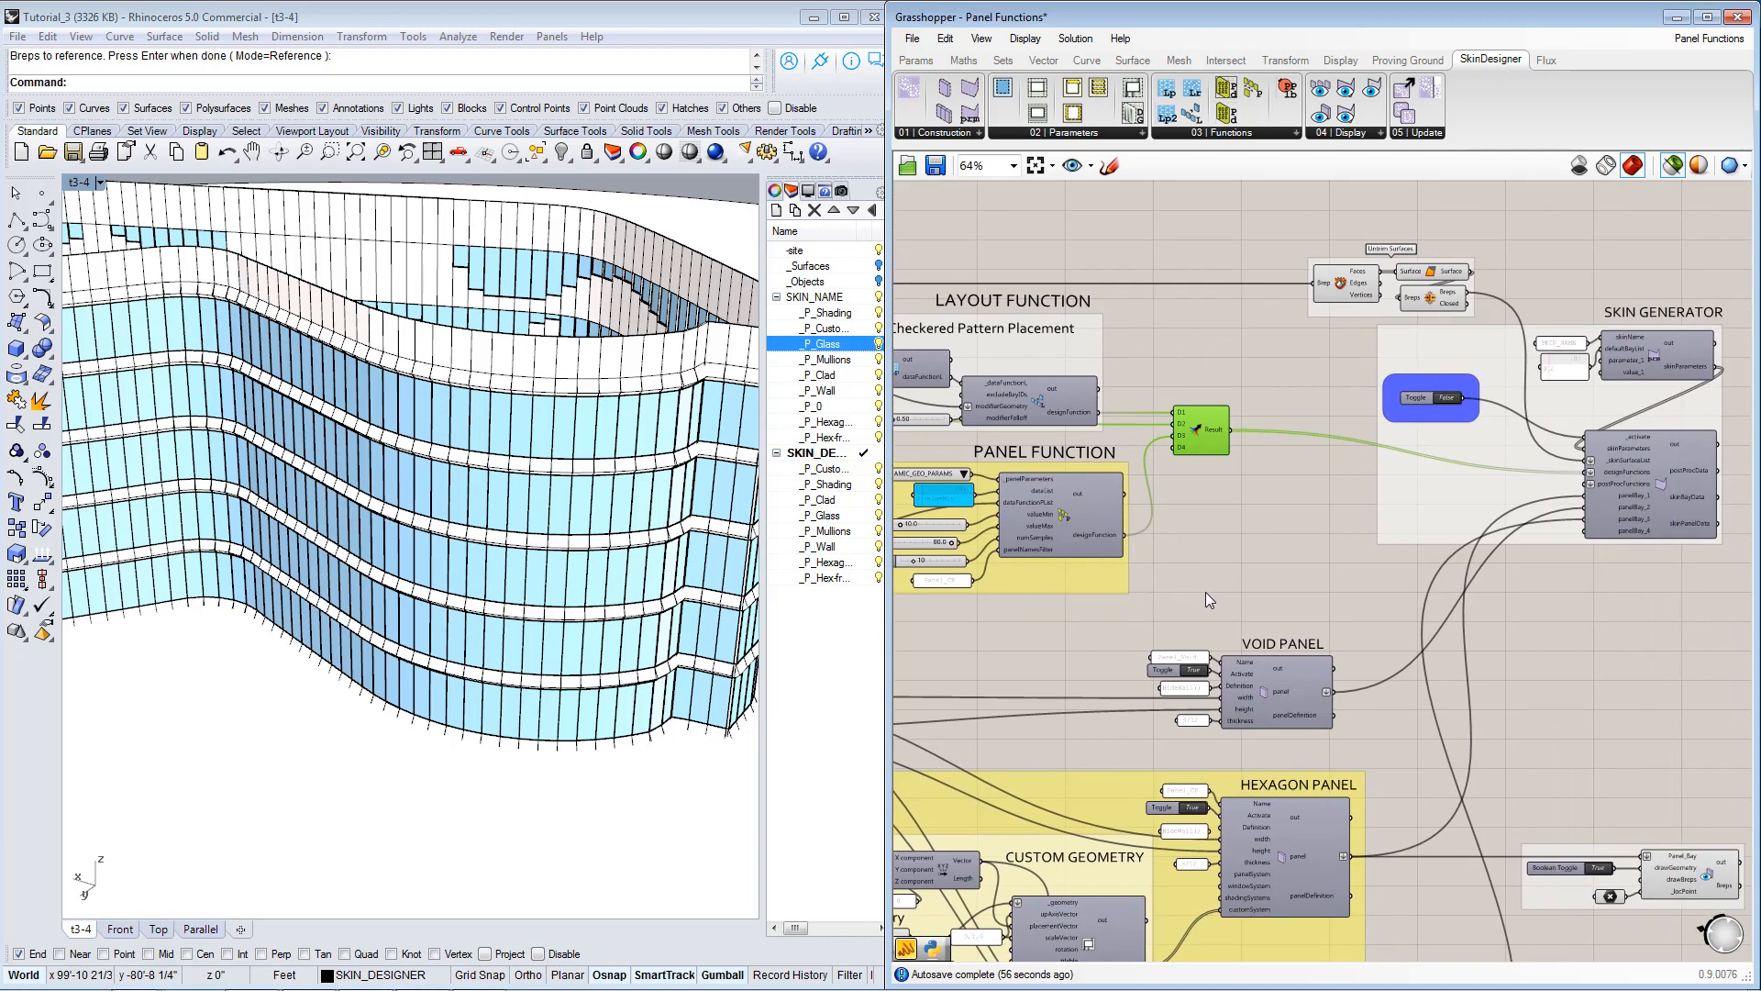
right_drag(1559, 576, 1444, 587)
scroll(1322, 380, up, 2)
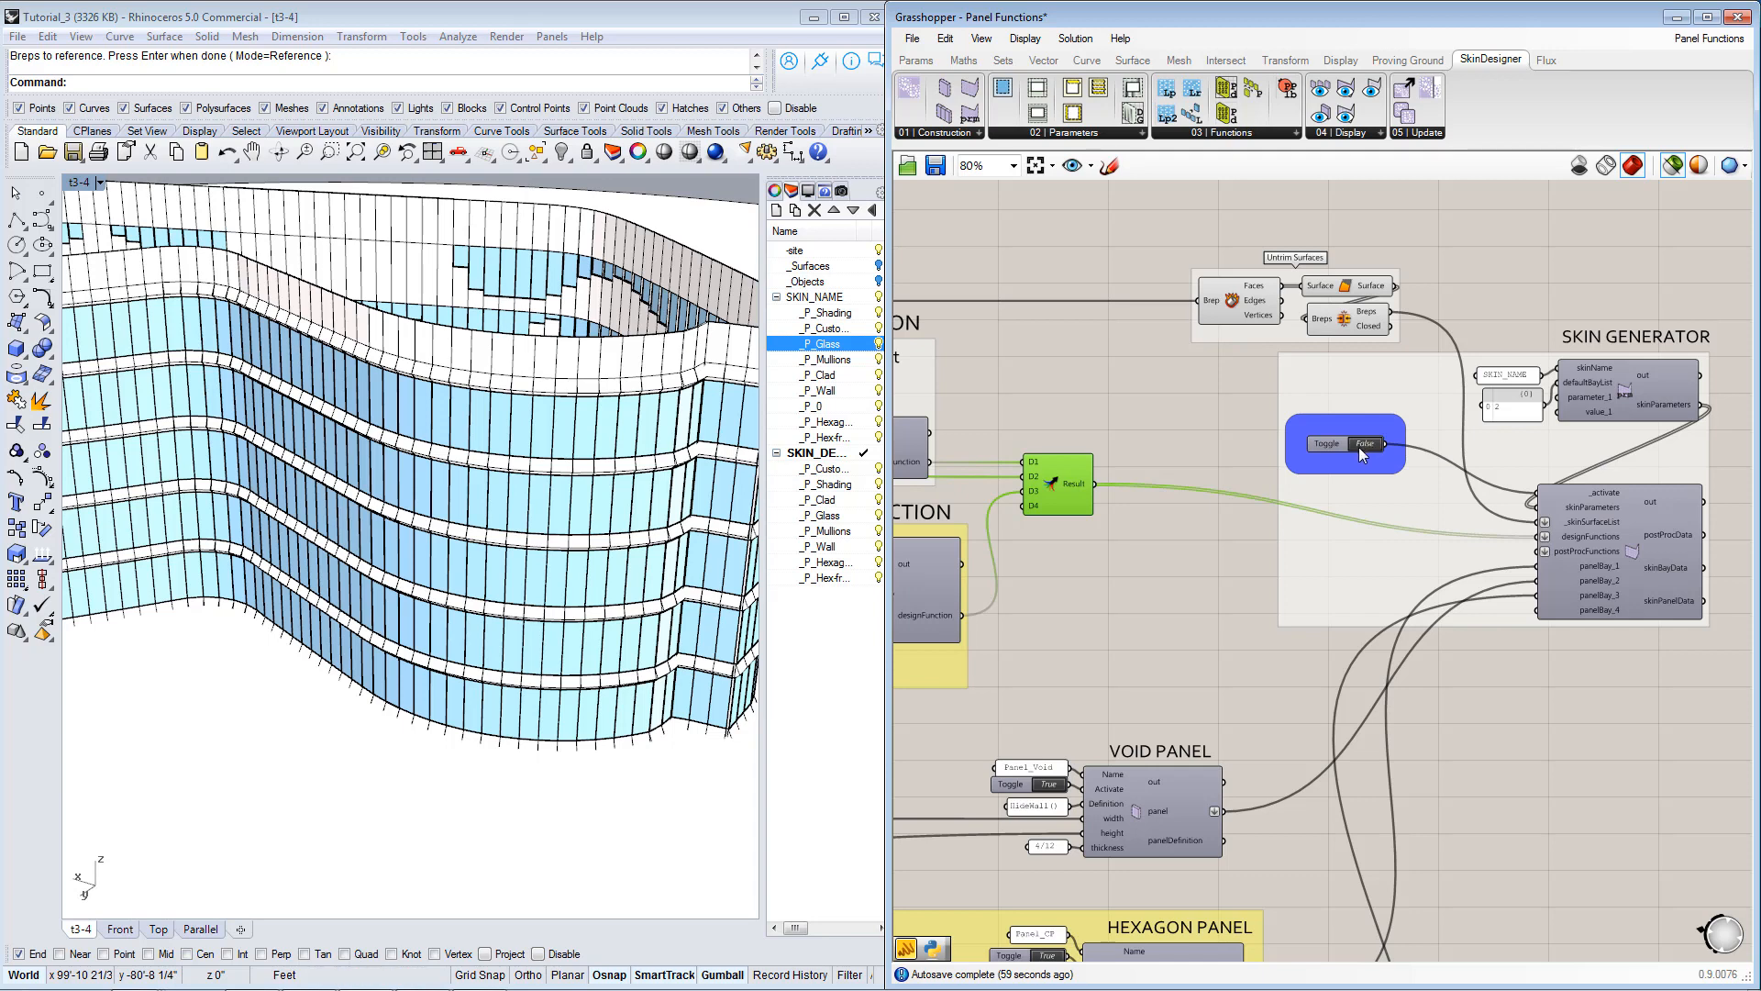
click(1362, 443)
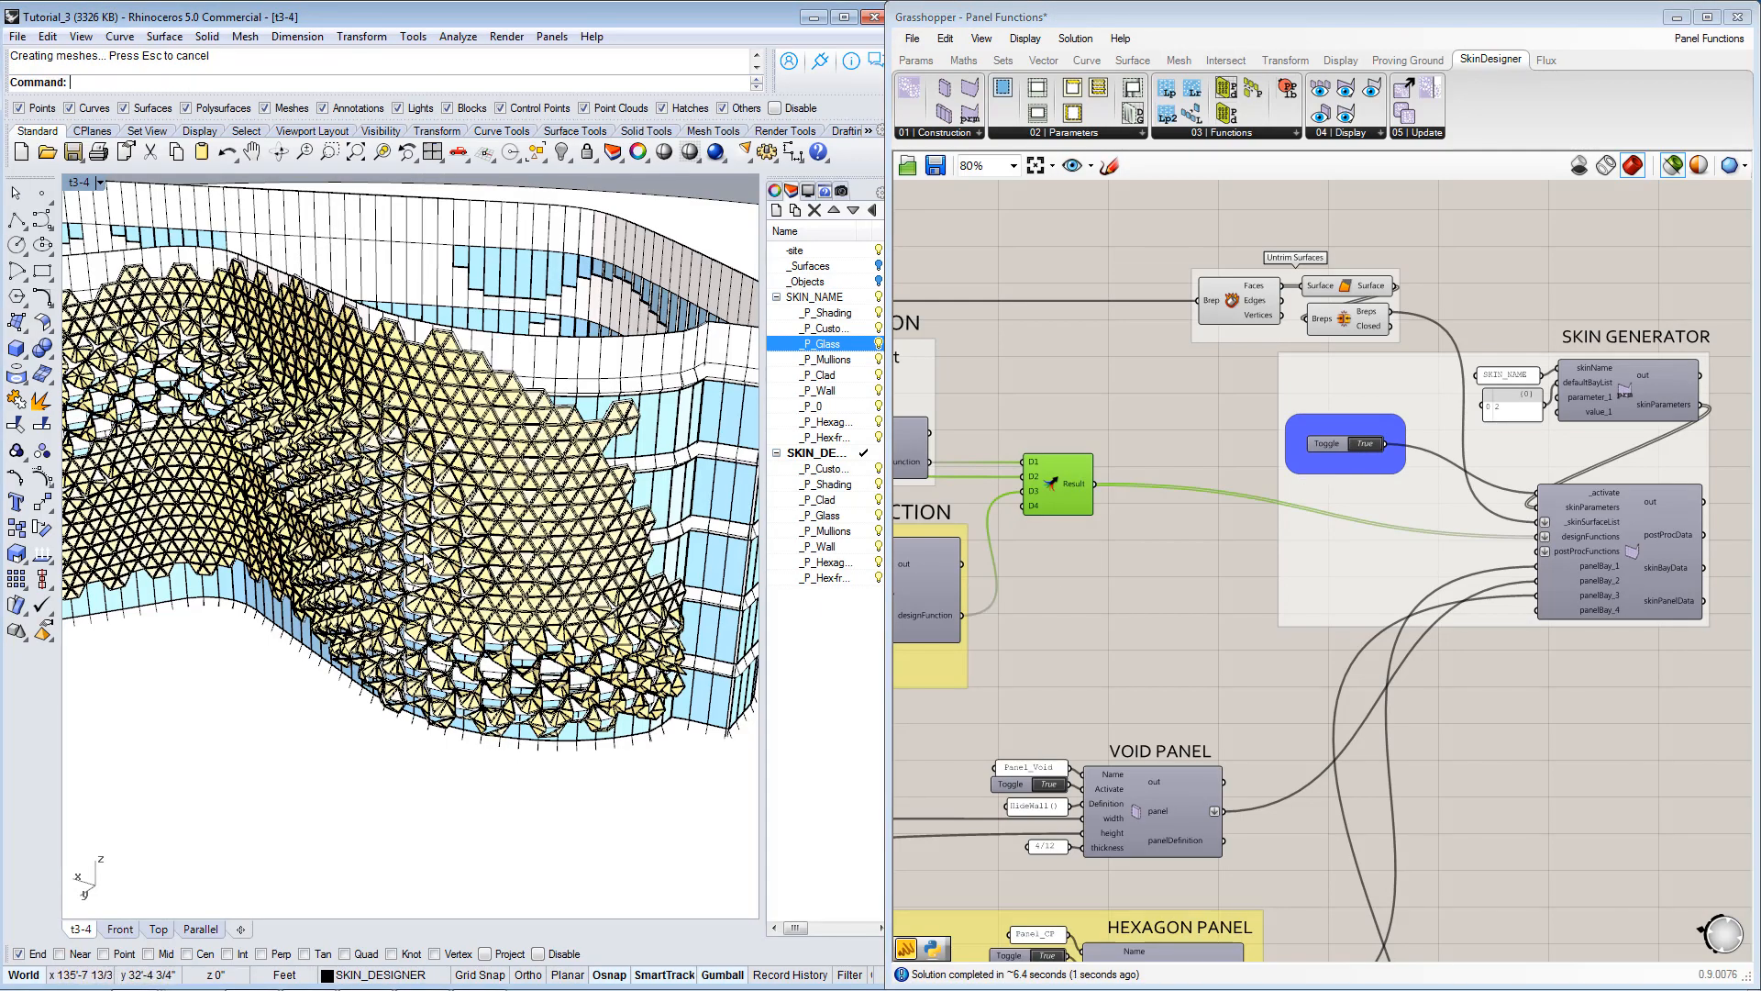
Examine the regenerated hexagon panels and their varying openings along the curved facade in Rhino.
right_drag(404, 587, 743, 539)
scroll(517, 525, down, 4)
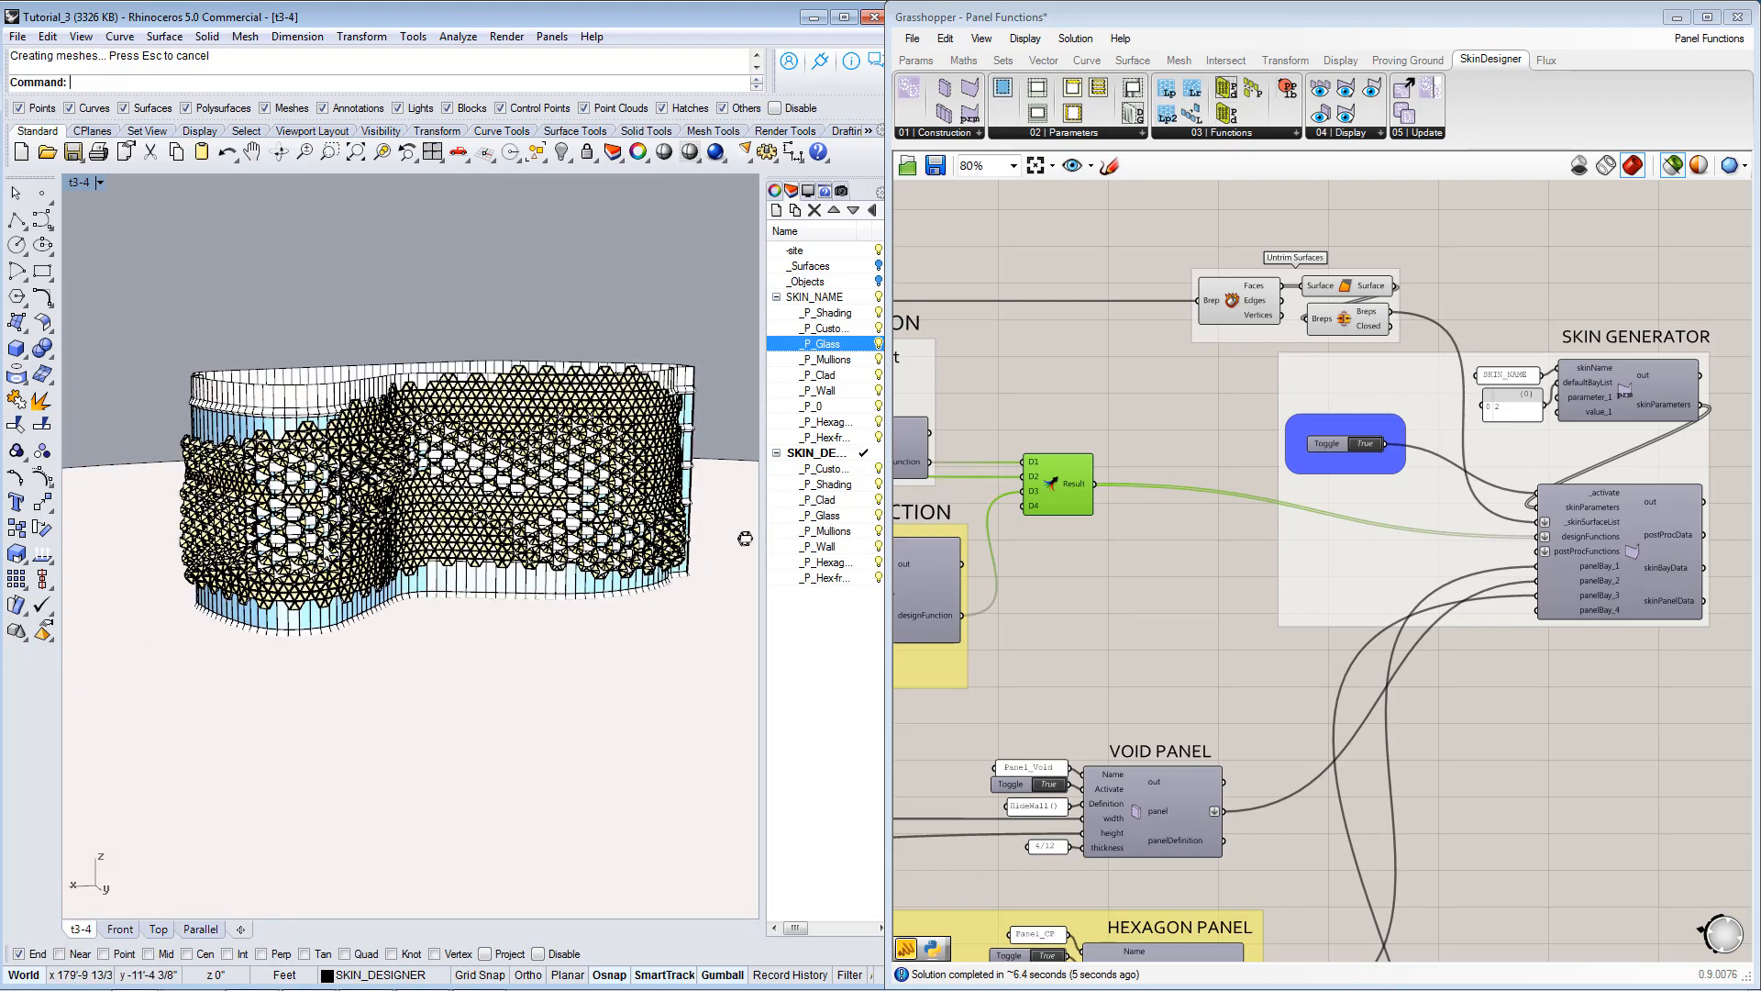
scroll(321, 522, up, 9)
scroll(260, 487, up, 3)
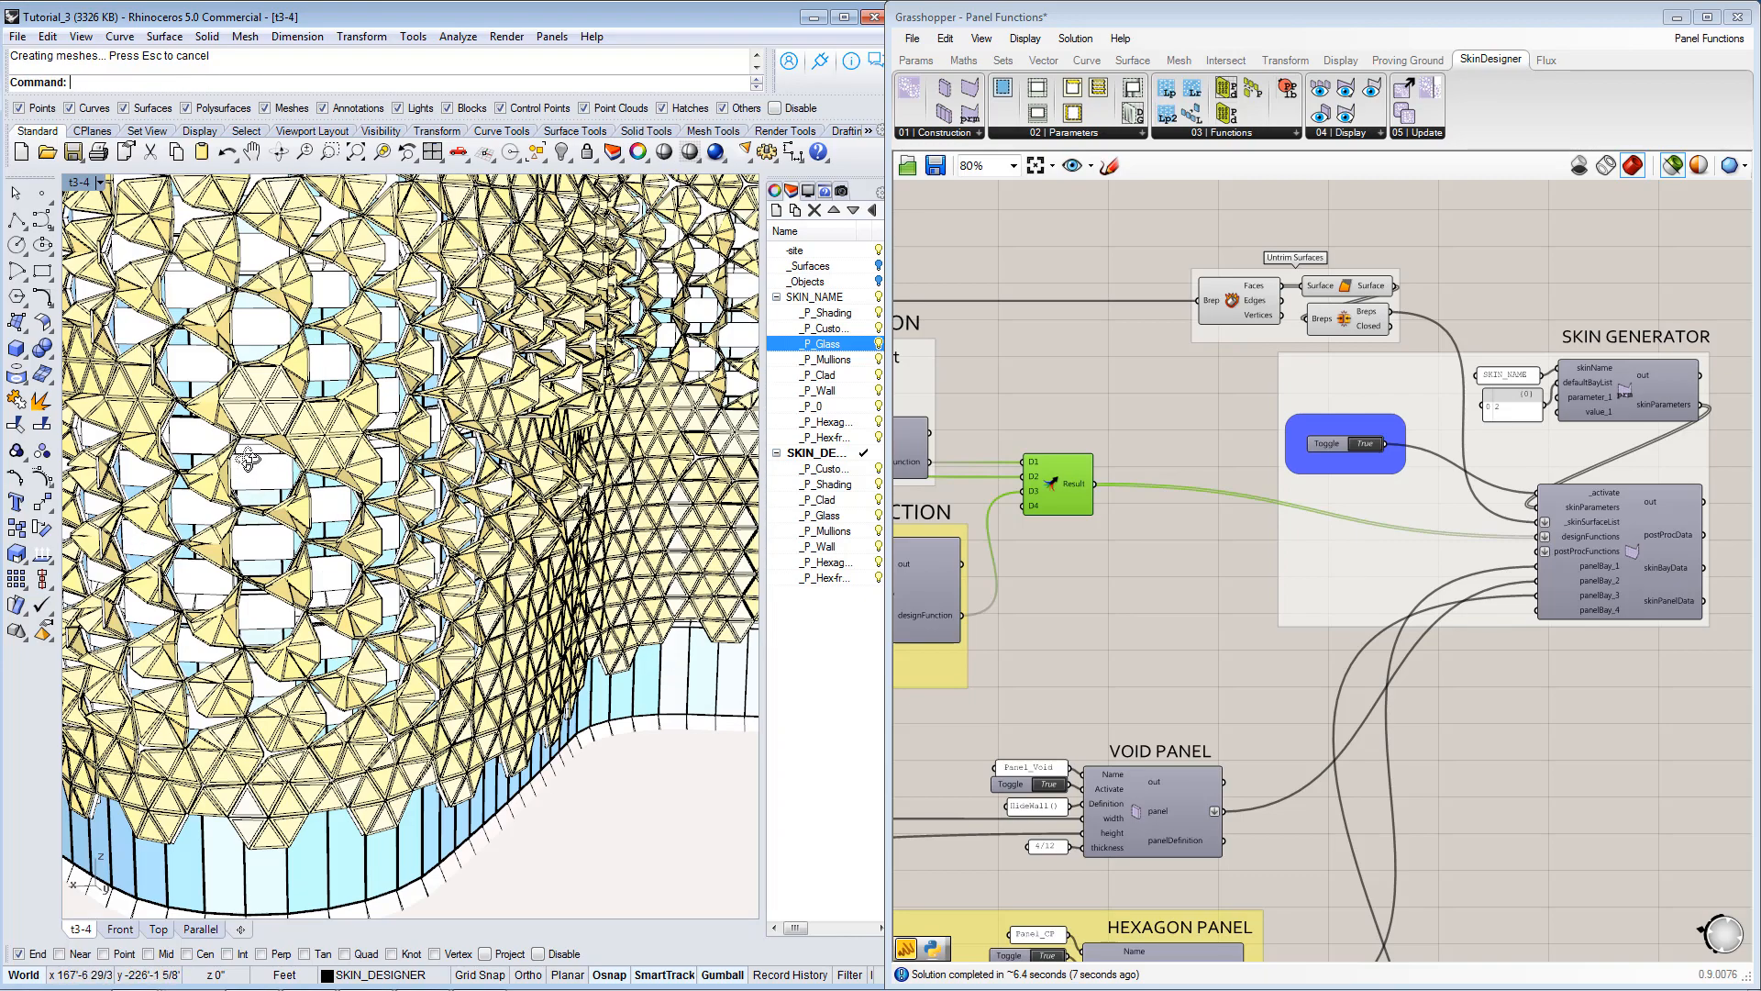
right_drag(248, 459, 273, 461)
scroll(273, 462, down, 5)
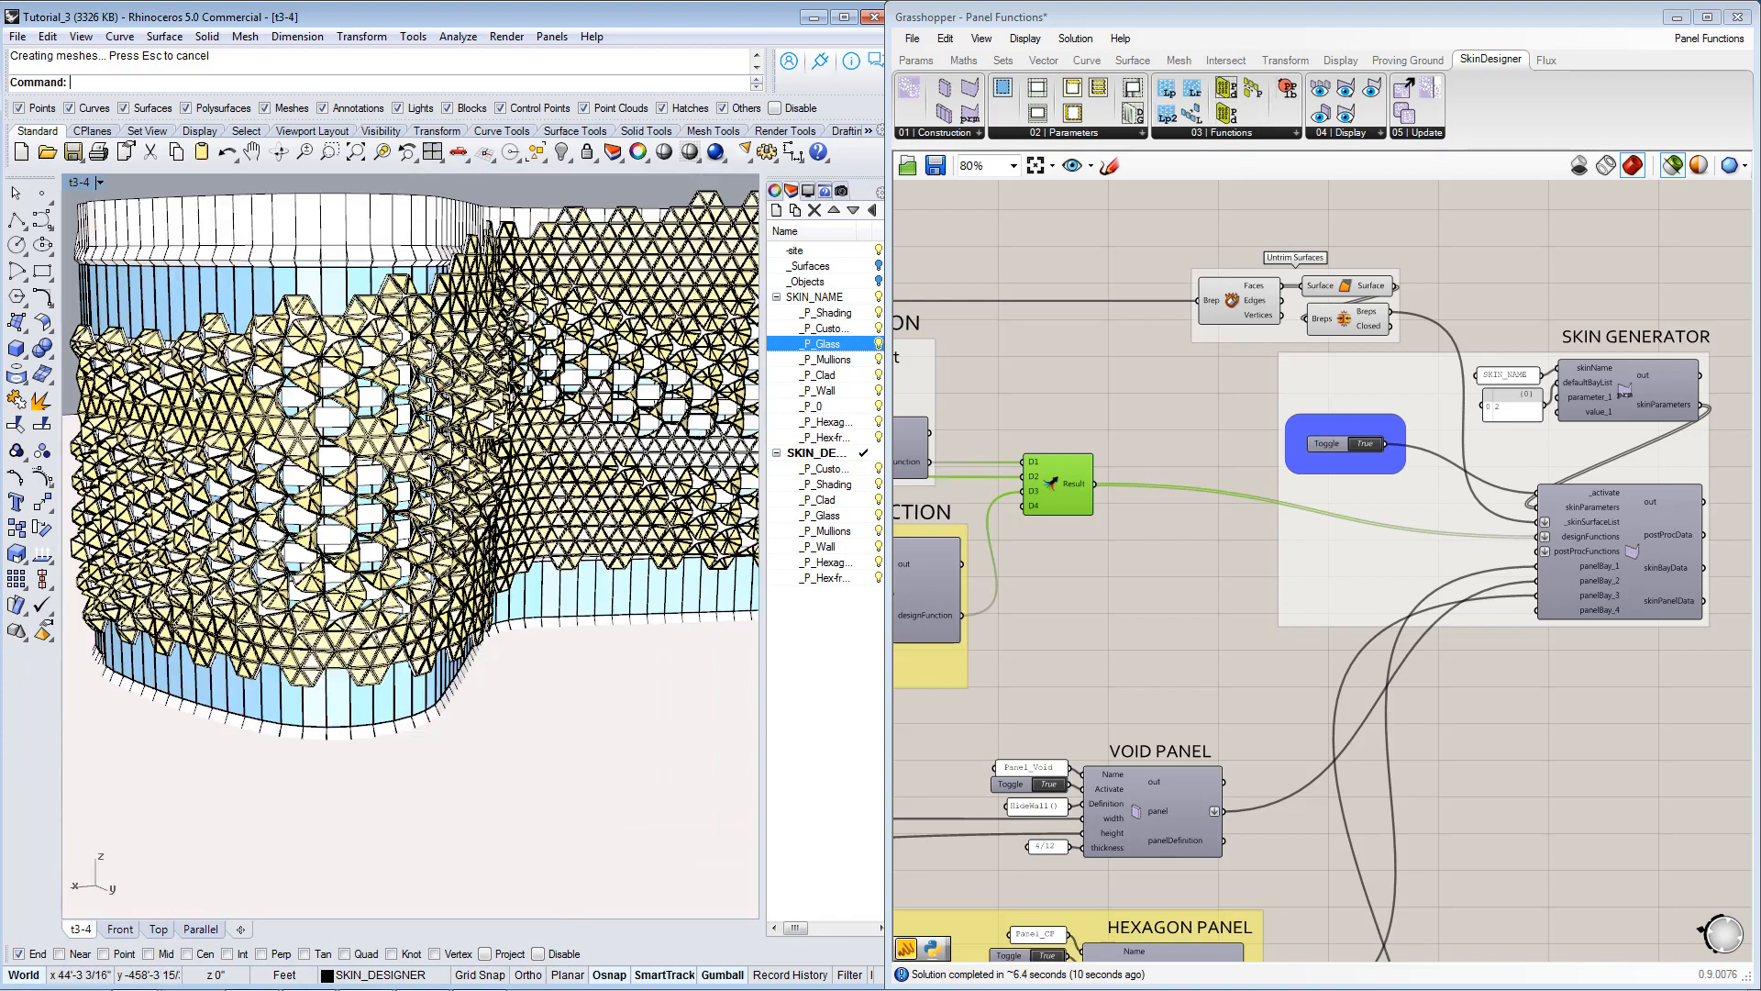
right_drag(551, 470, 403, 457)
right_drag(1074, 548, 1433, 558)
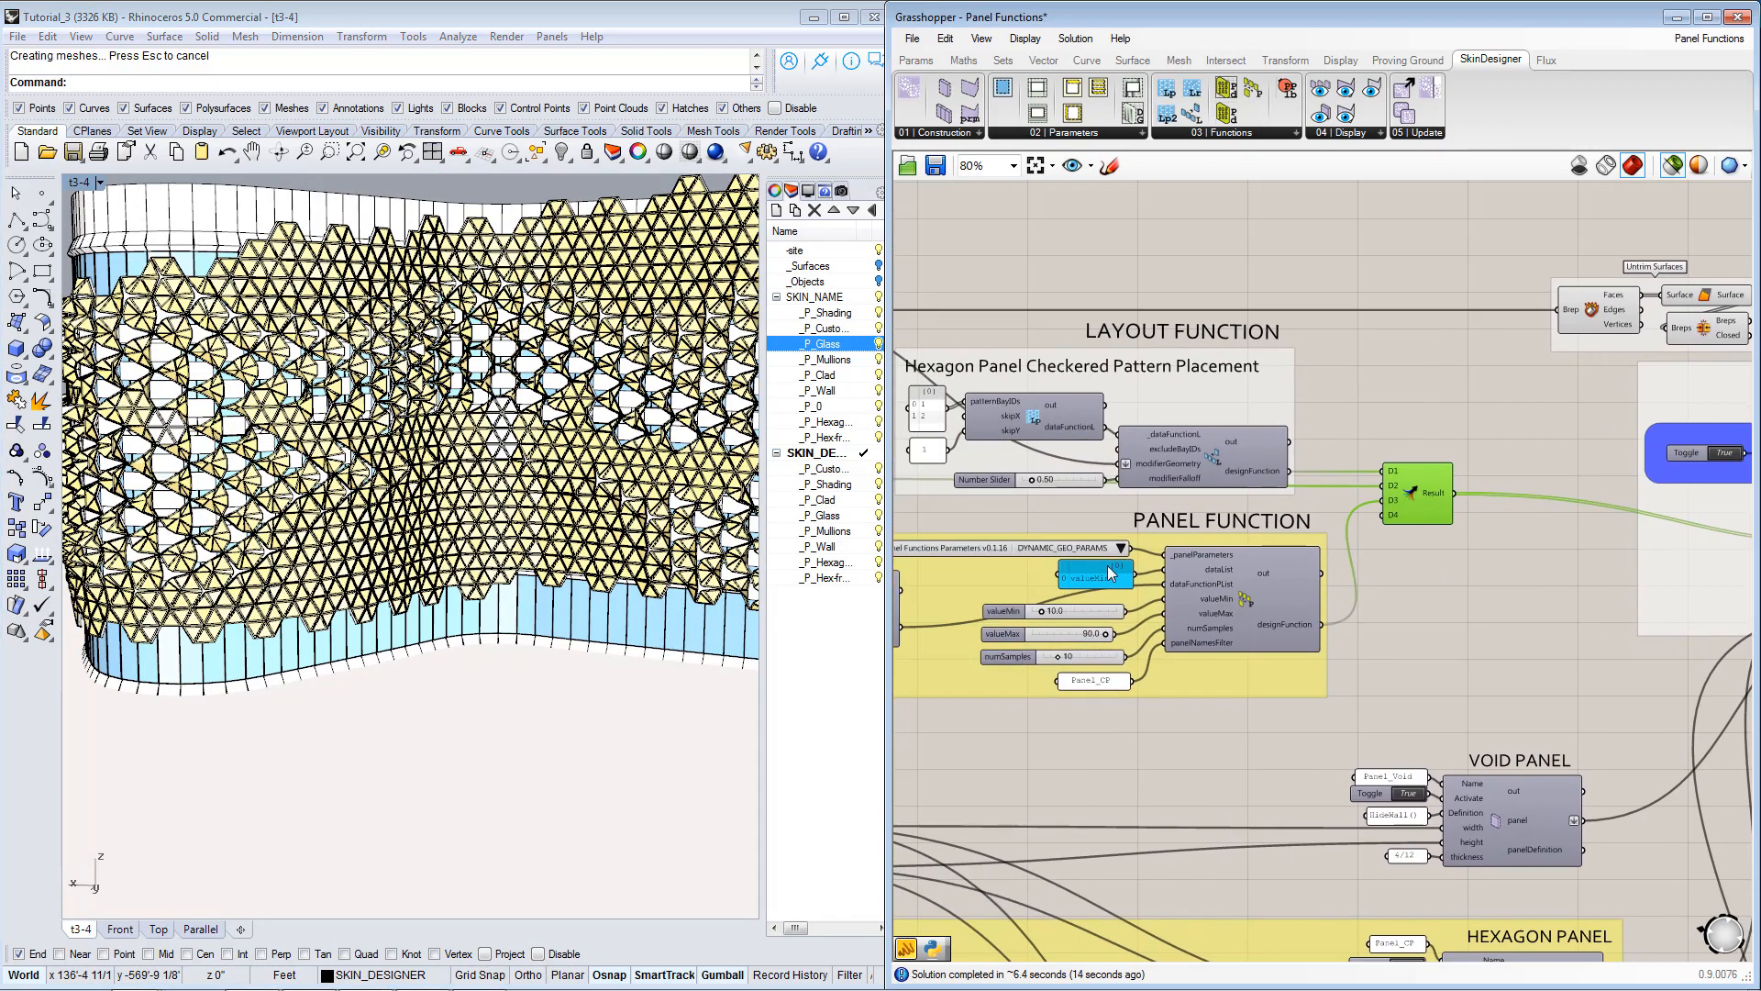
right_drag(1112, 575, 1341, 603)
Examine up close how the closed hexagon panels of the band meet the rotated panels around the facade's curve.
right_drag(427, 516, 394, 513)
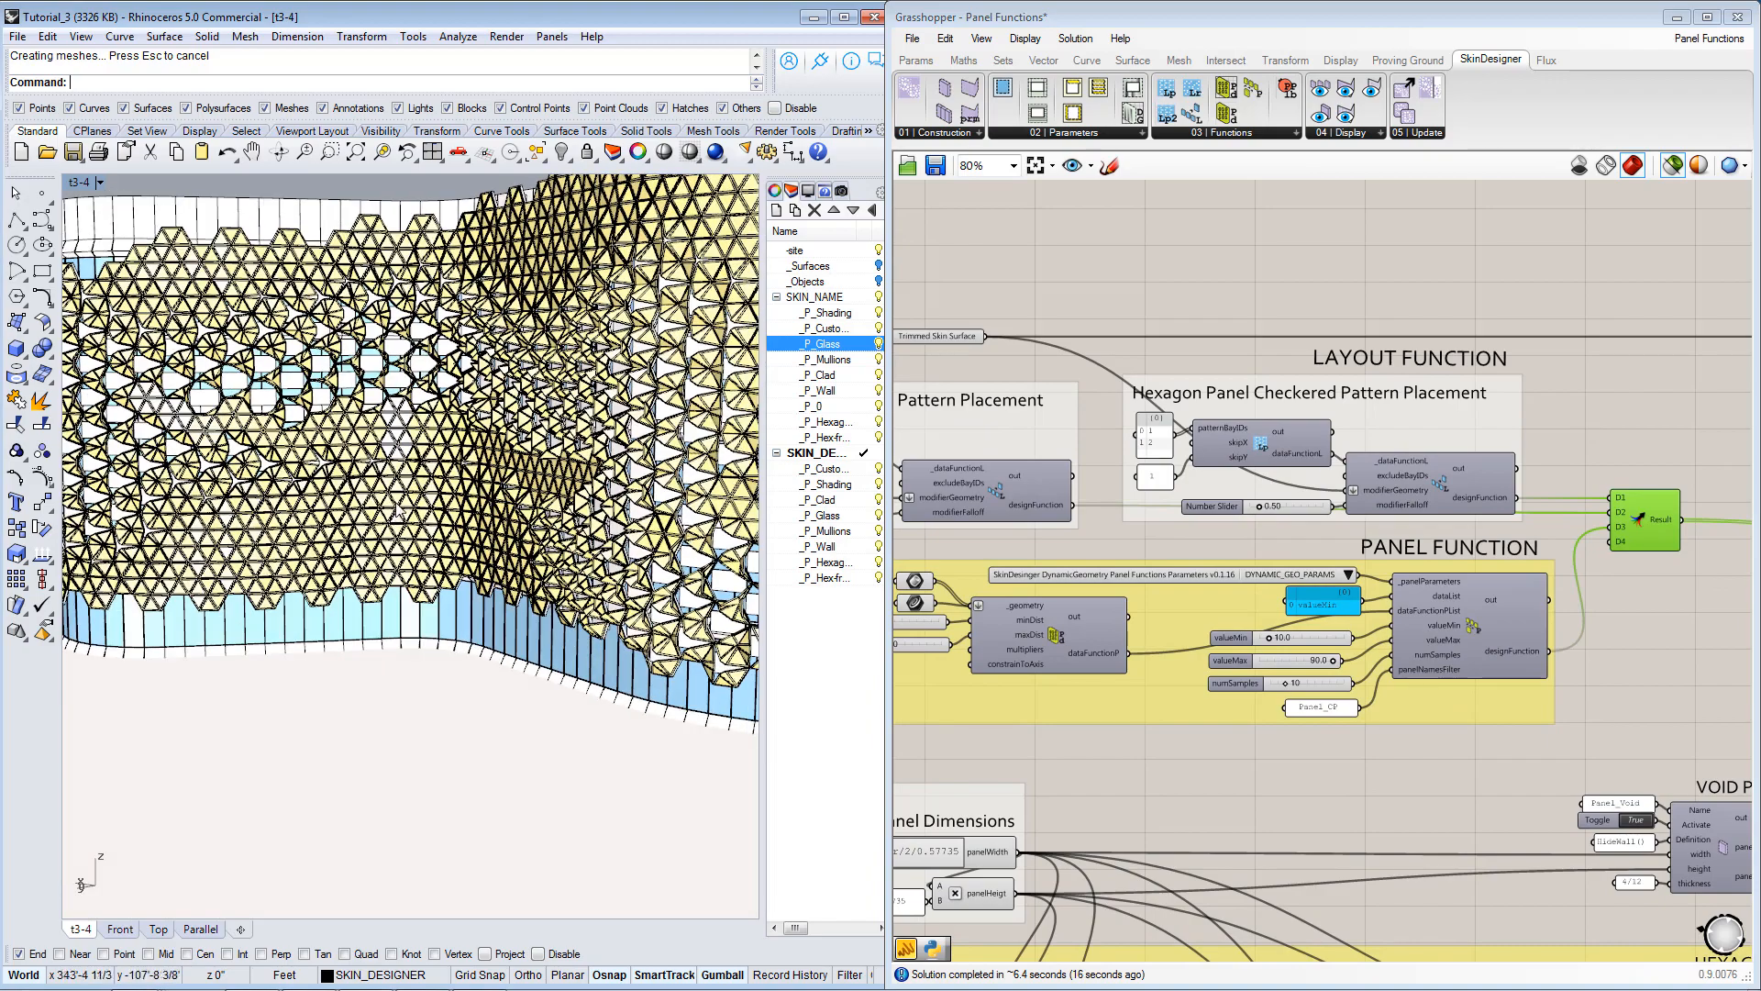
scroll(406, 466, up, 5)
scroll(410, 471, up, 1)
scroll(454, 441, up, 1)
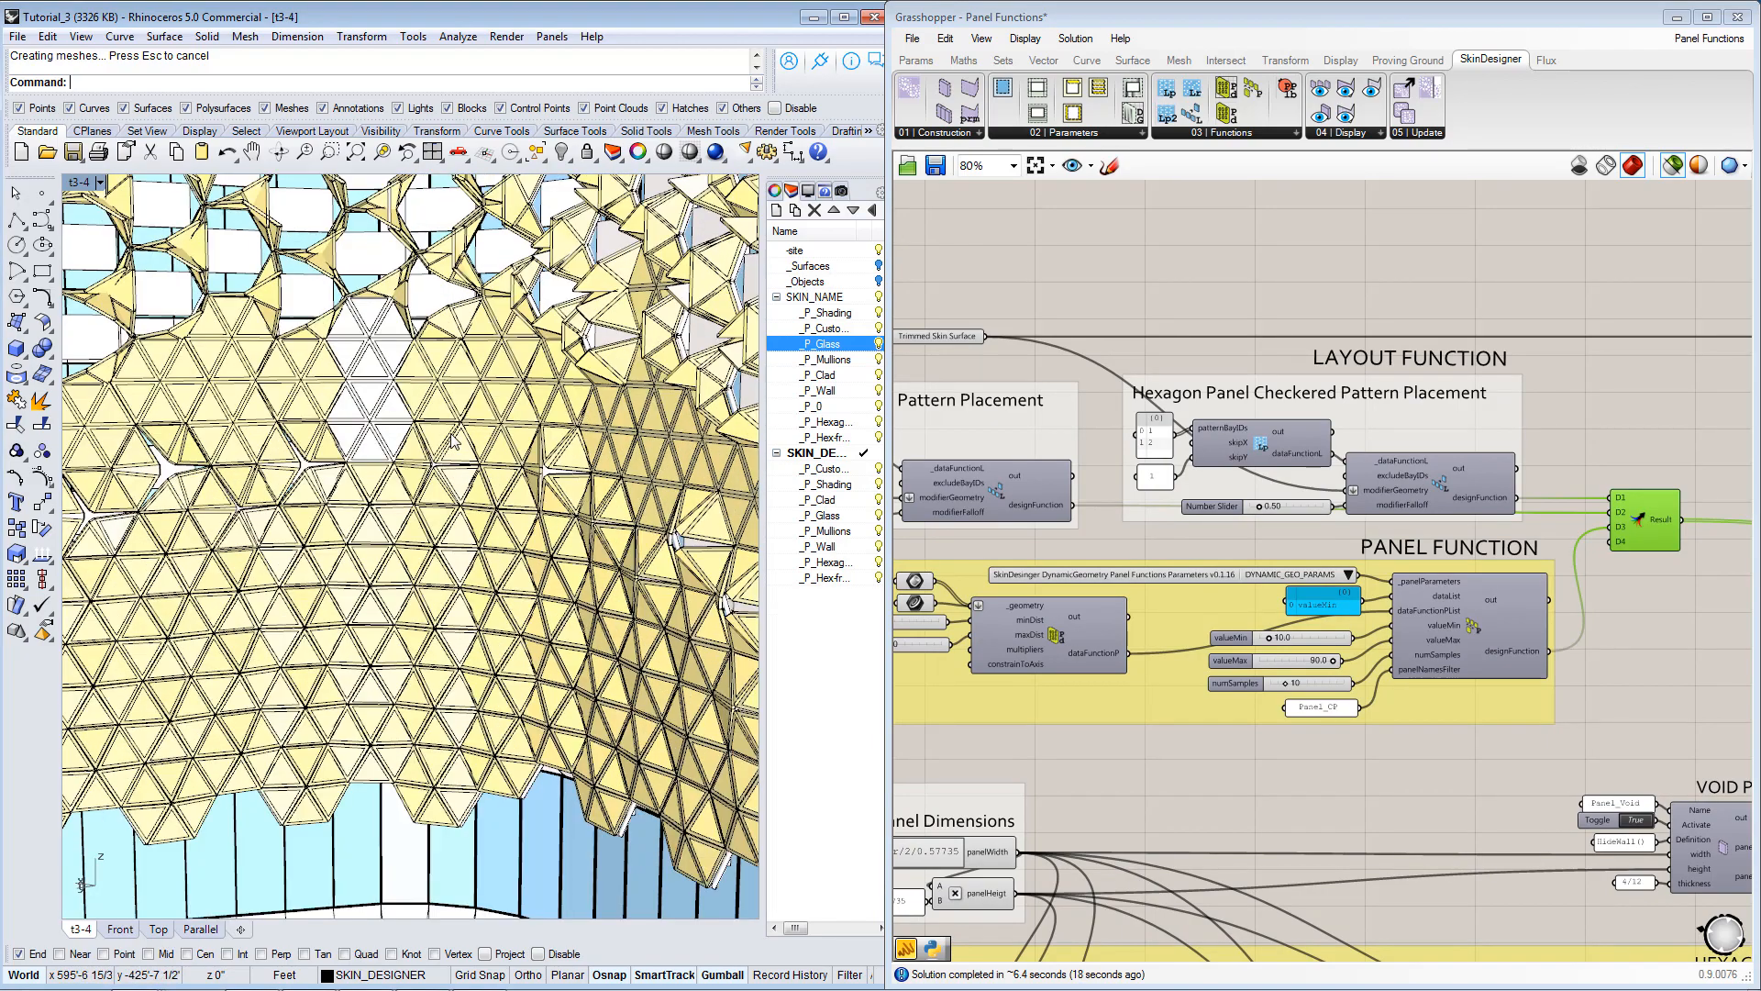
scroll(453, 427, up, 1)
scroll(453, 427, up, 2)
scroll(523, 454, up, 1)
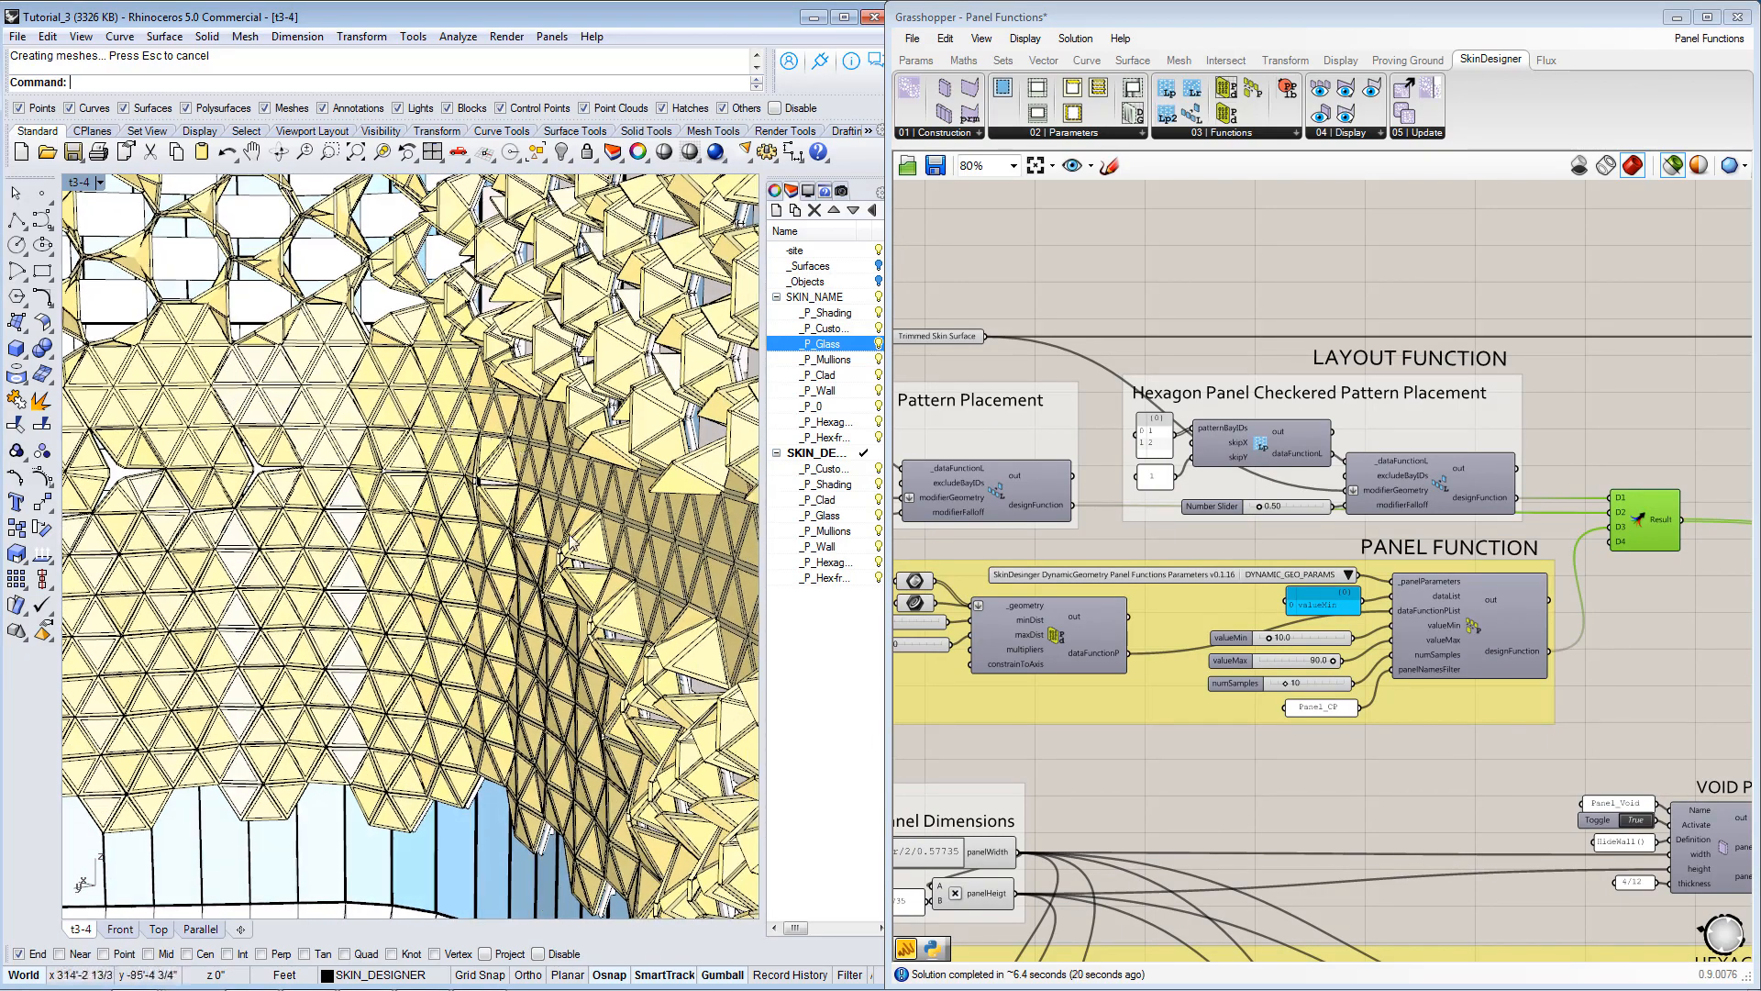
scroll(573, 543, up, 1)
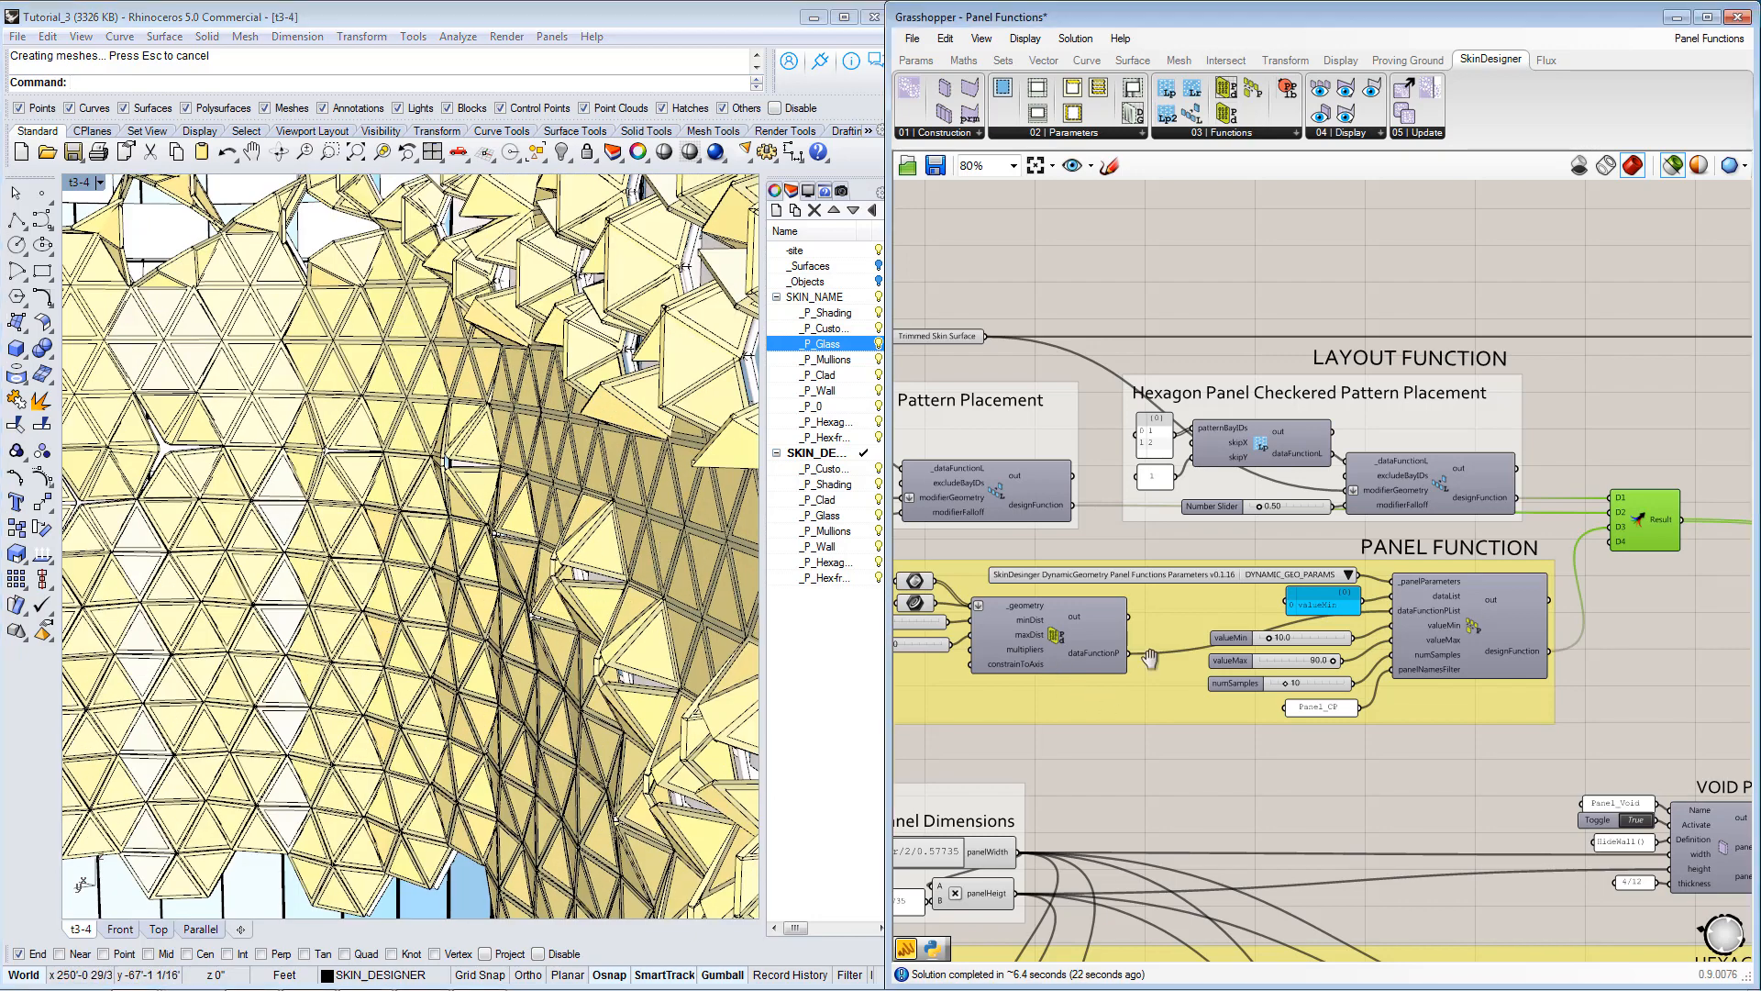
Examine the brep connection into the static hexagon panel's Custom Geometry component and the matching static panels on the facade.
right_drag(1077, 703, 1355, 425)
right_drag(1262, 639, 1119, 453)
right_drag(1402, 849, 1232, 592)
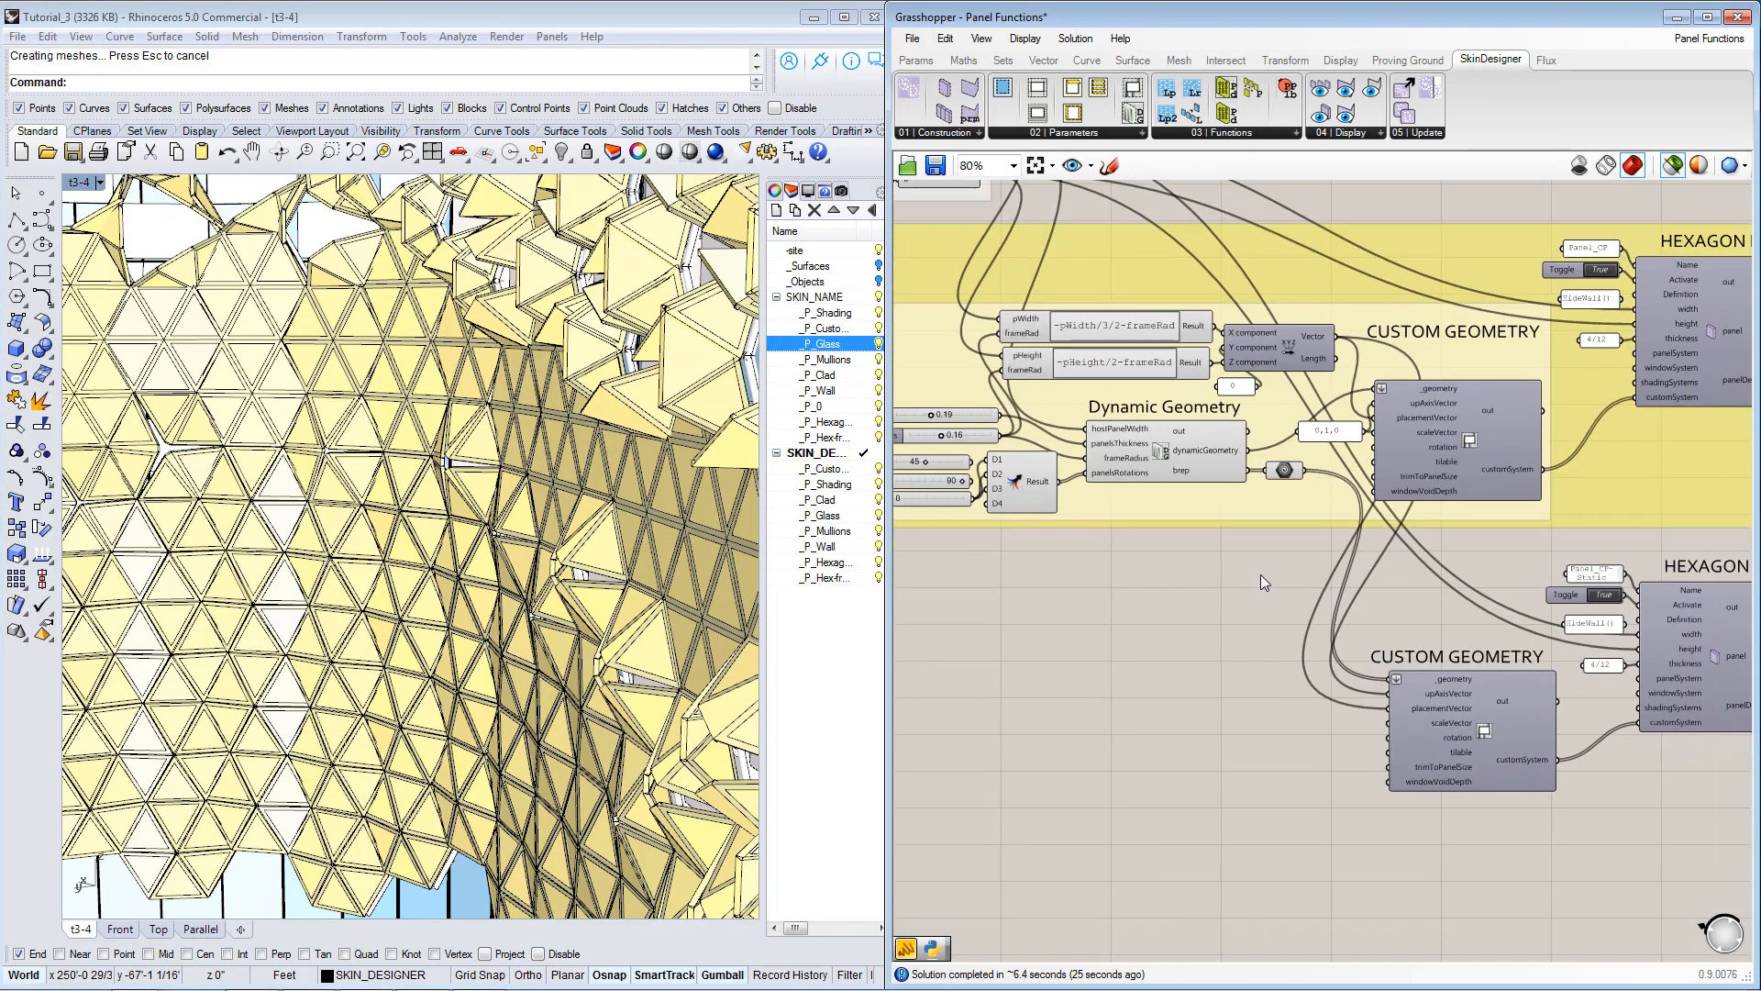
click(1484, 759)
right_drag(1537, 712, 1447, 755)
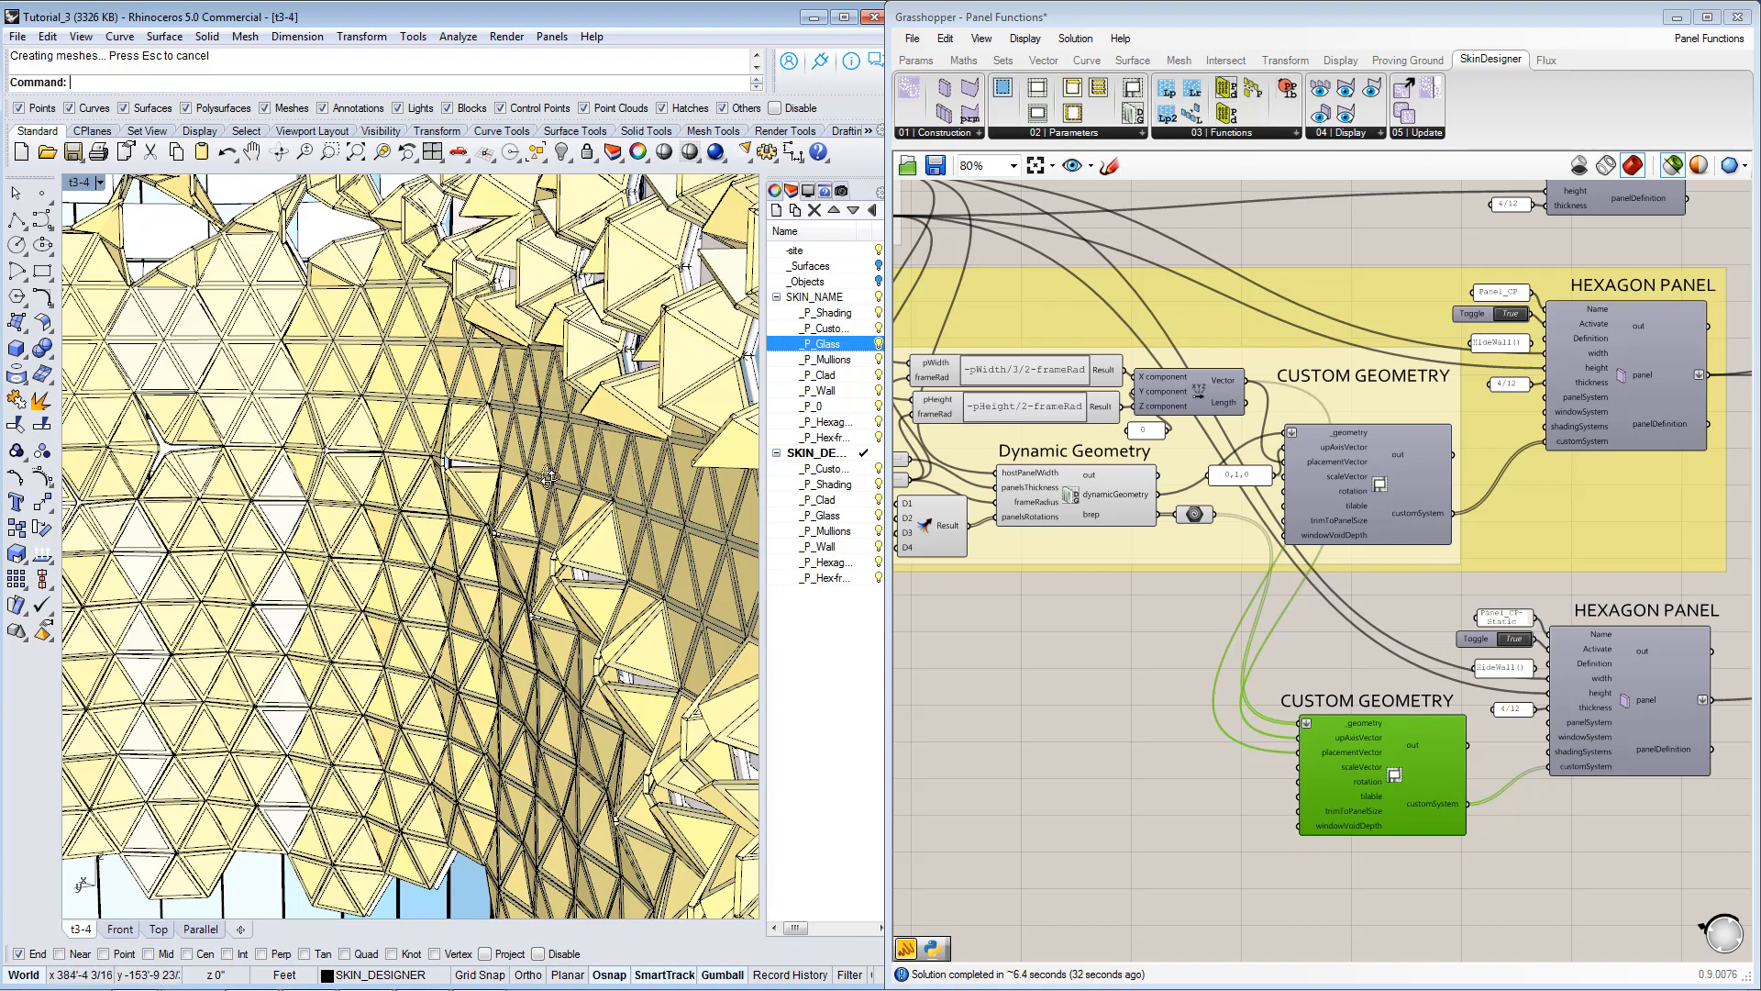
scroll(494, 458, down, 6)
scroll(484, 481, down, 5)
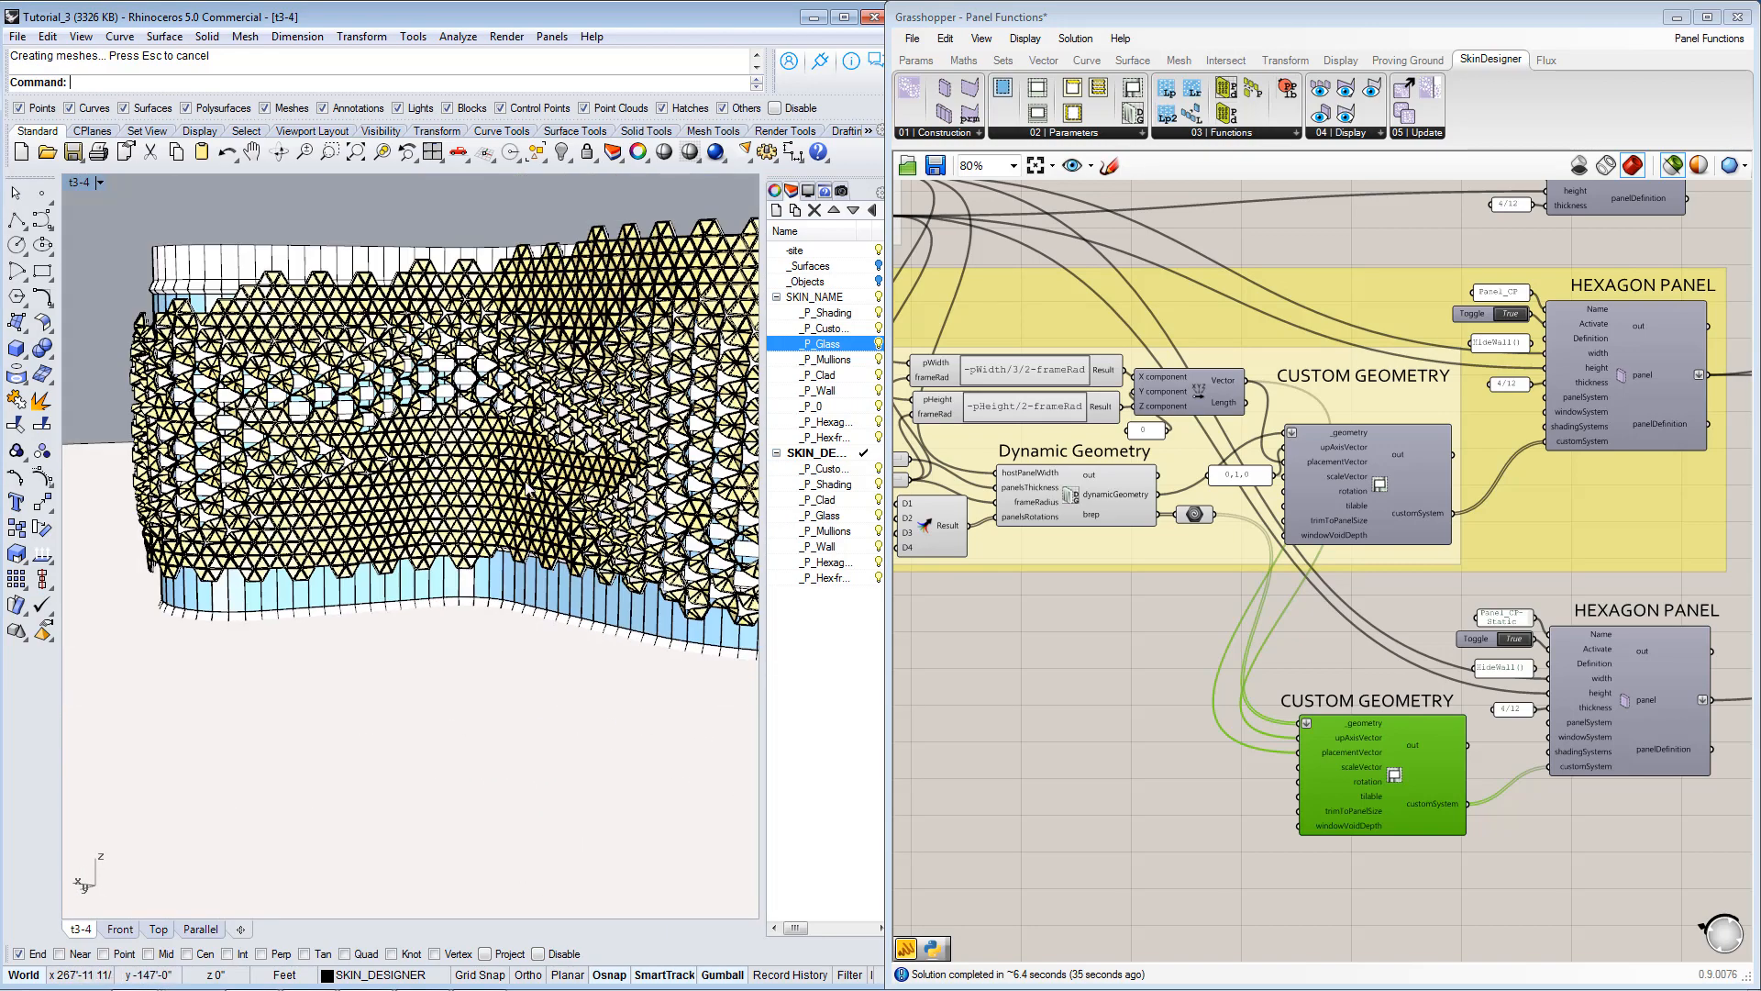
right_drag(529, 488, 552, 570)
right_drag(386, 527, 693, 565)
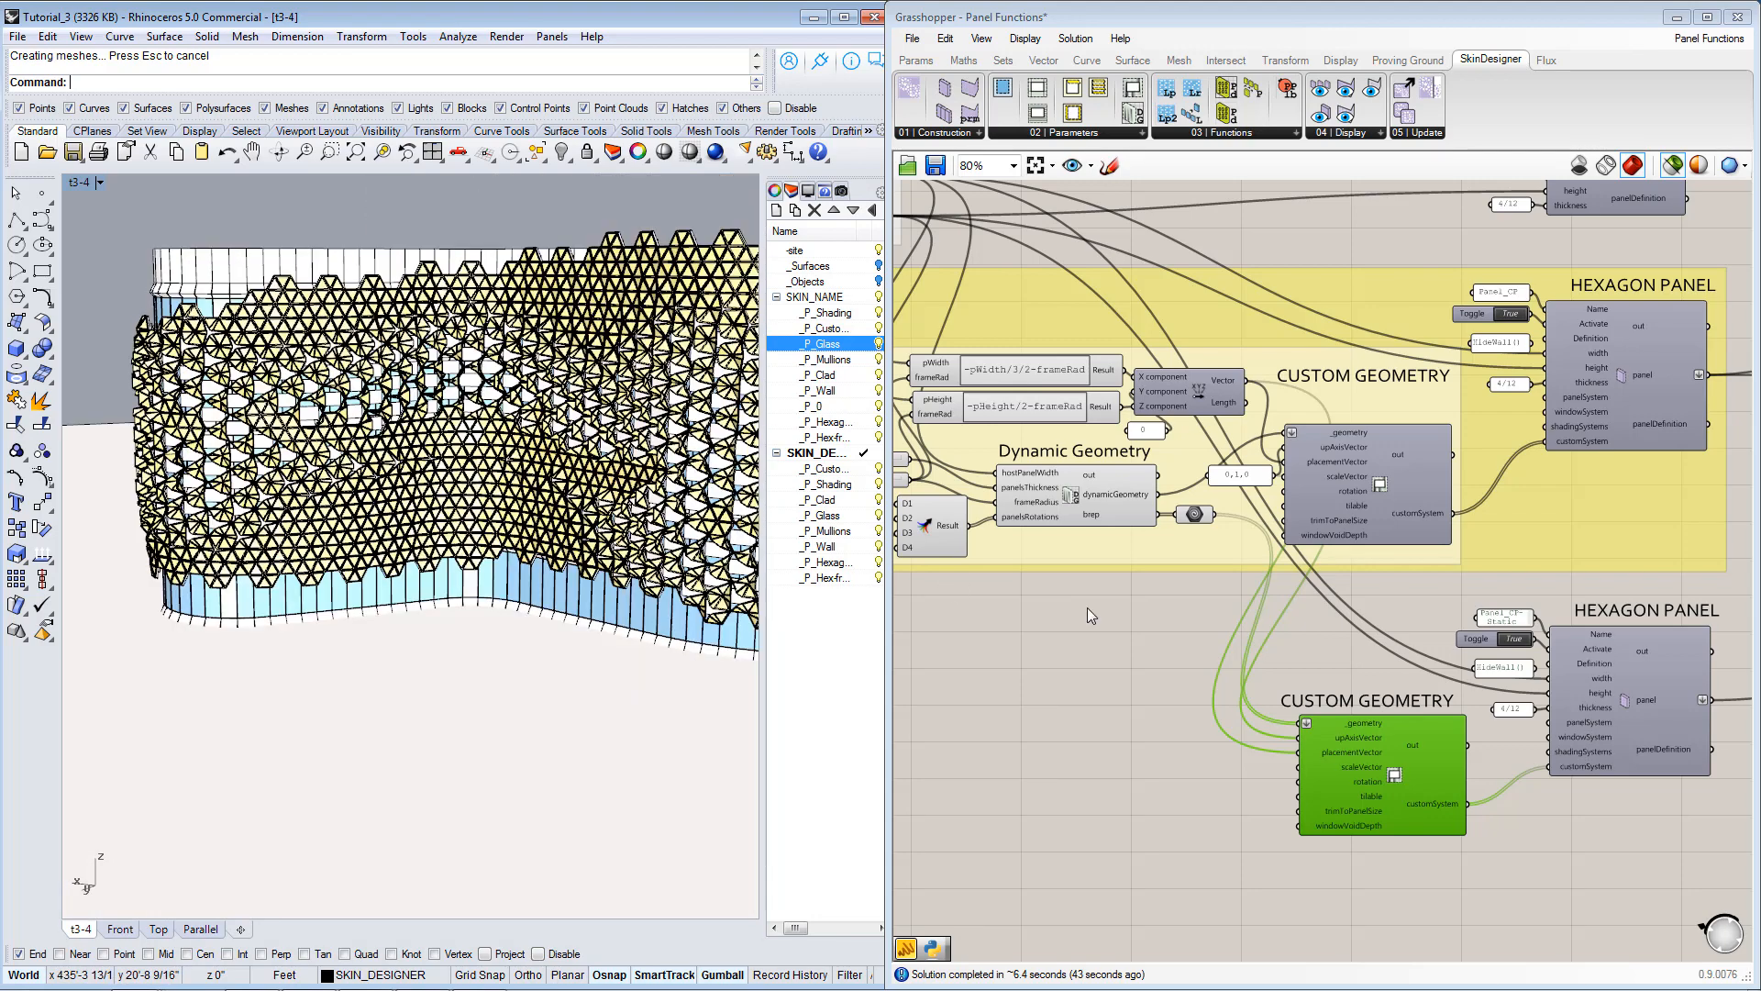
Compare the names and custom geometry inputs of the Panel_CP-Static and Panel_CP hexagon panels.
scroll(1390, 773, up, 5)
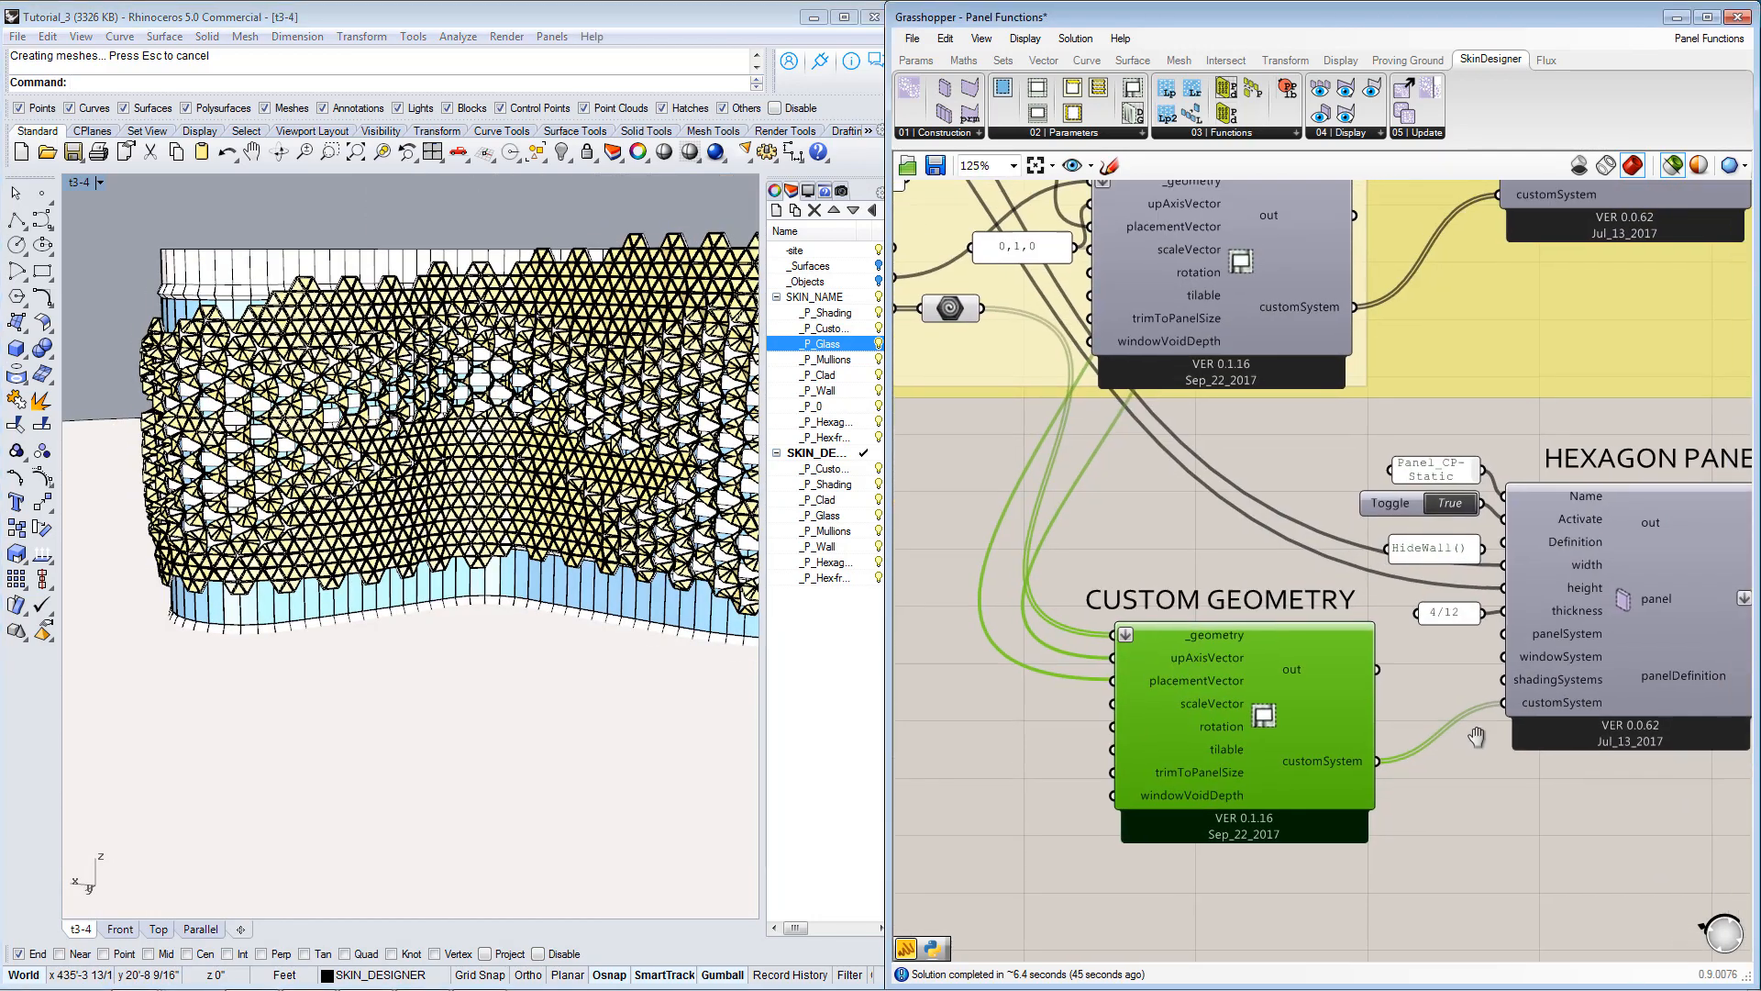
right_drag(1409, 762, 1362, 778)
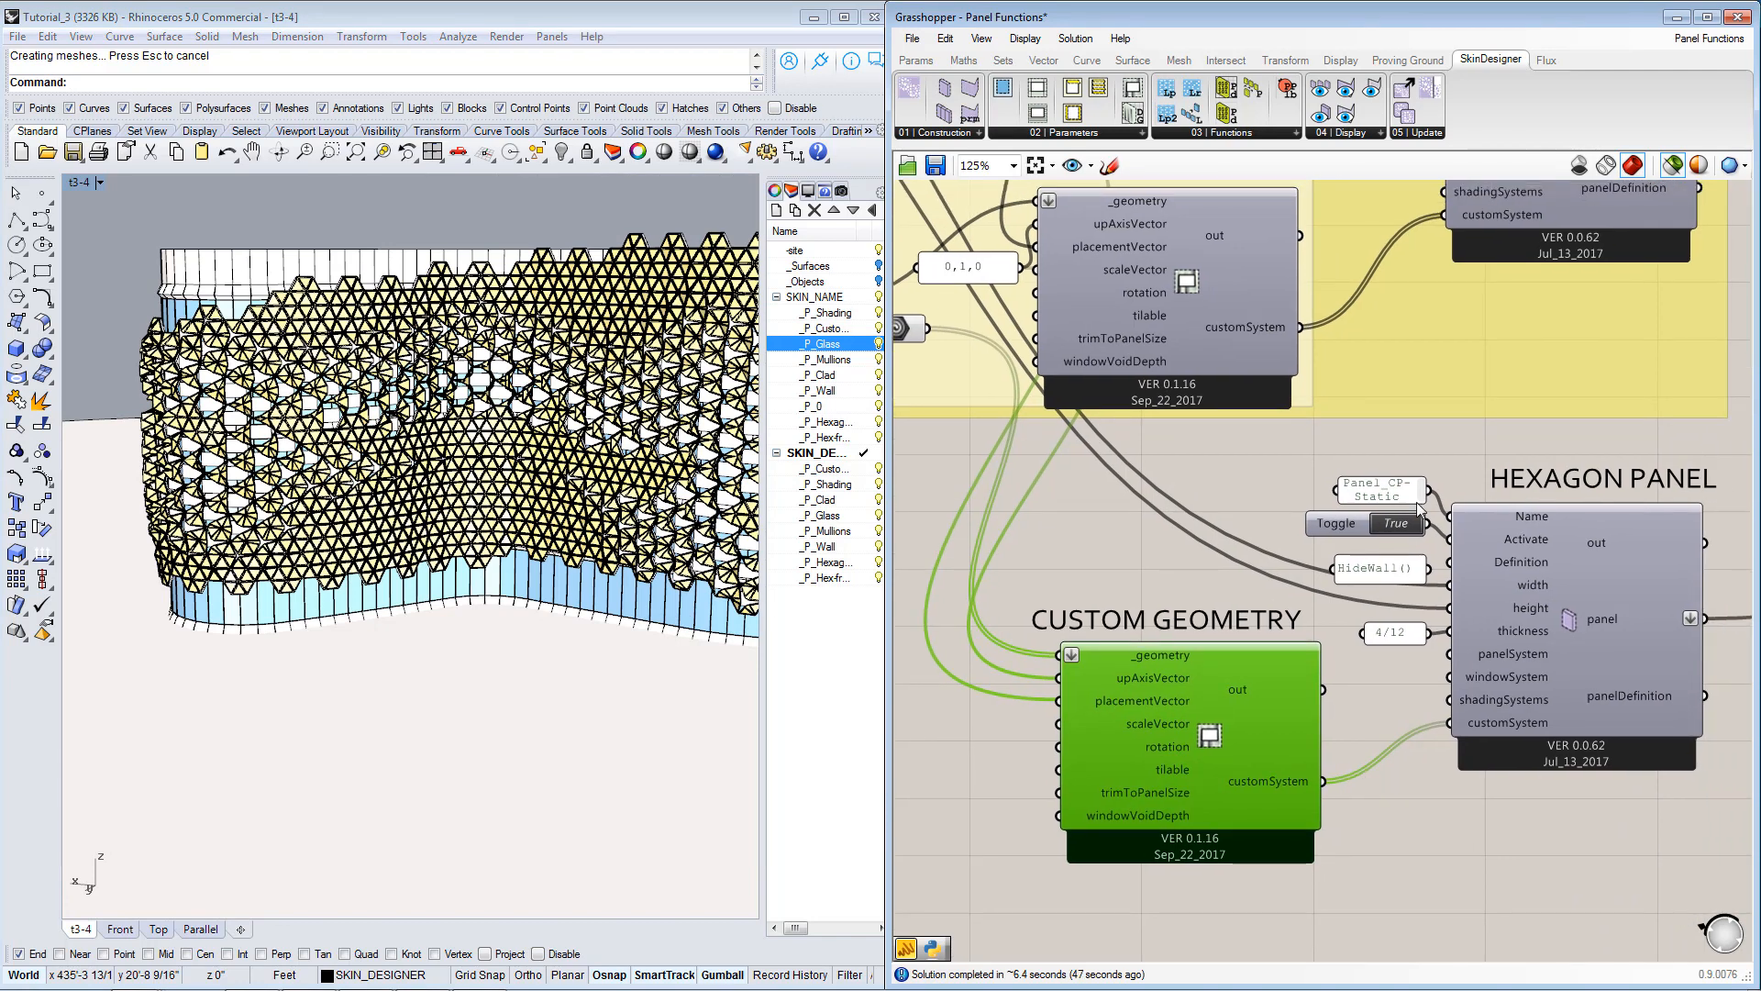
click(1395, 496)
right_drag(1374, 615, 1372, 642)
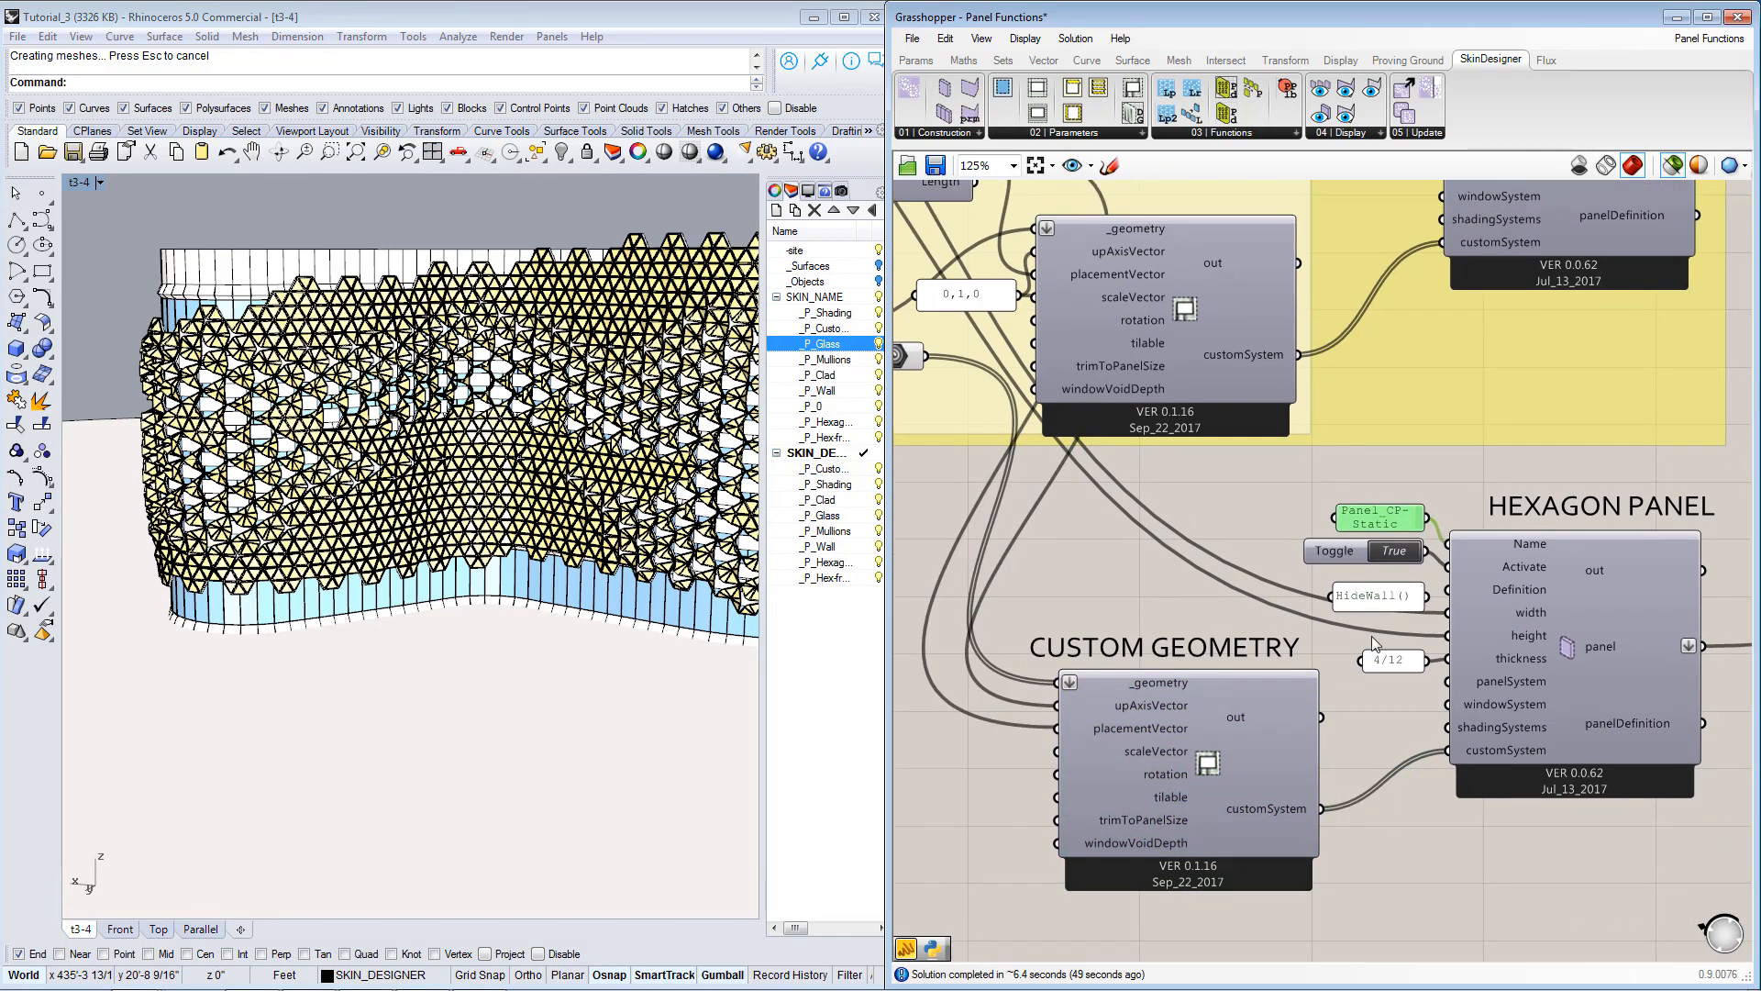
right_drag(1419, 478, 1365, 782)
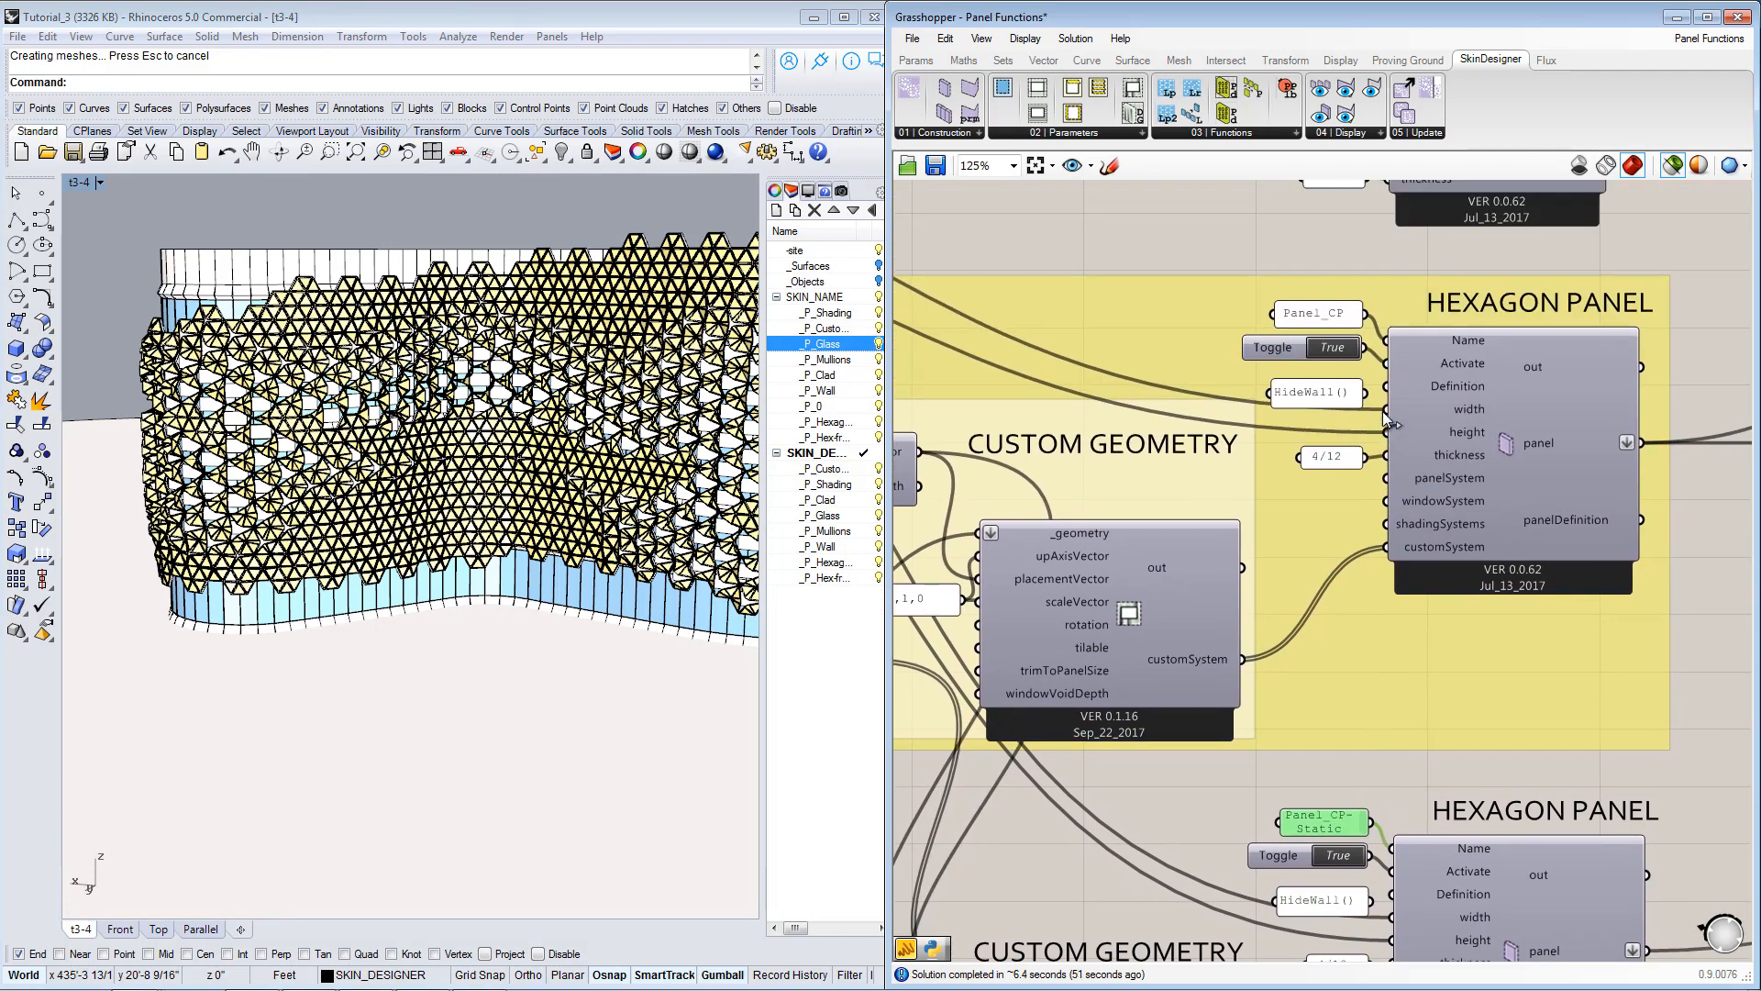
right_drag(1387, 456, 1432, 742)
scroll(1313, 509, down, 2)
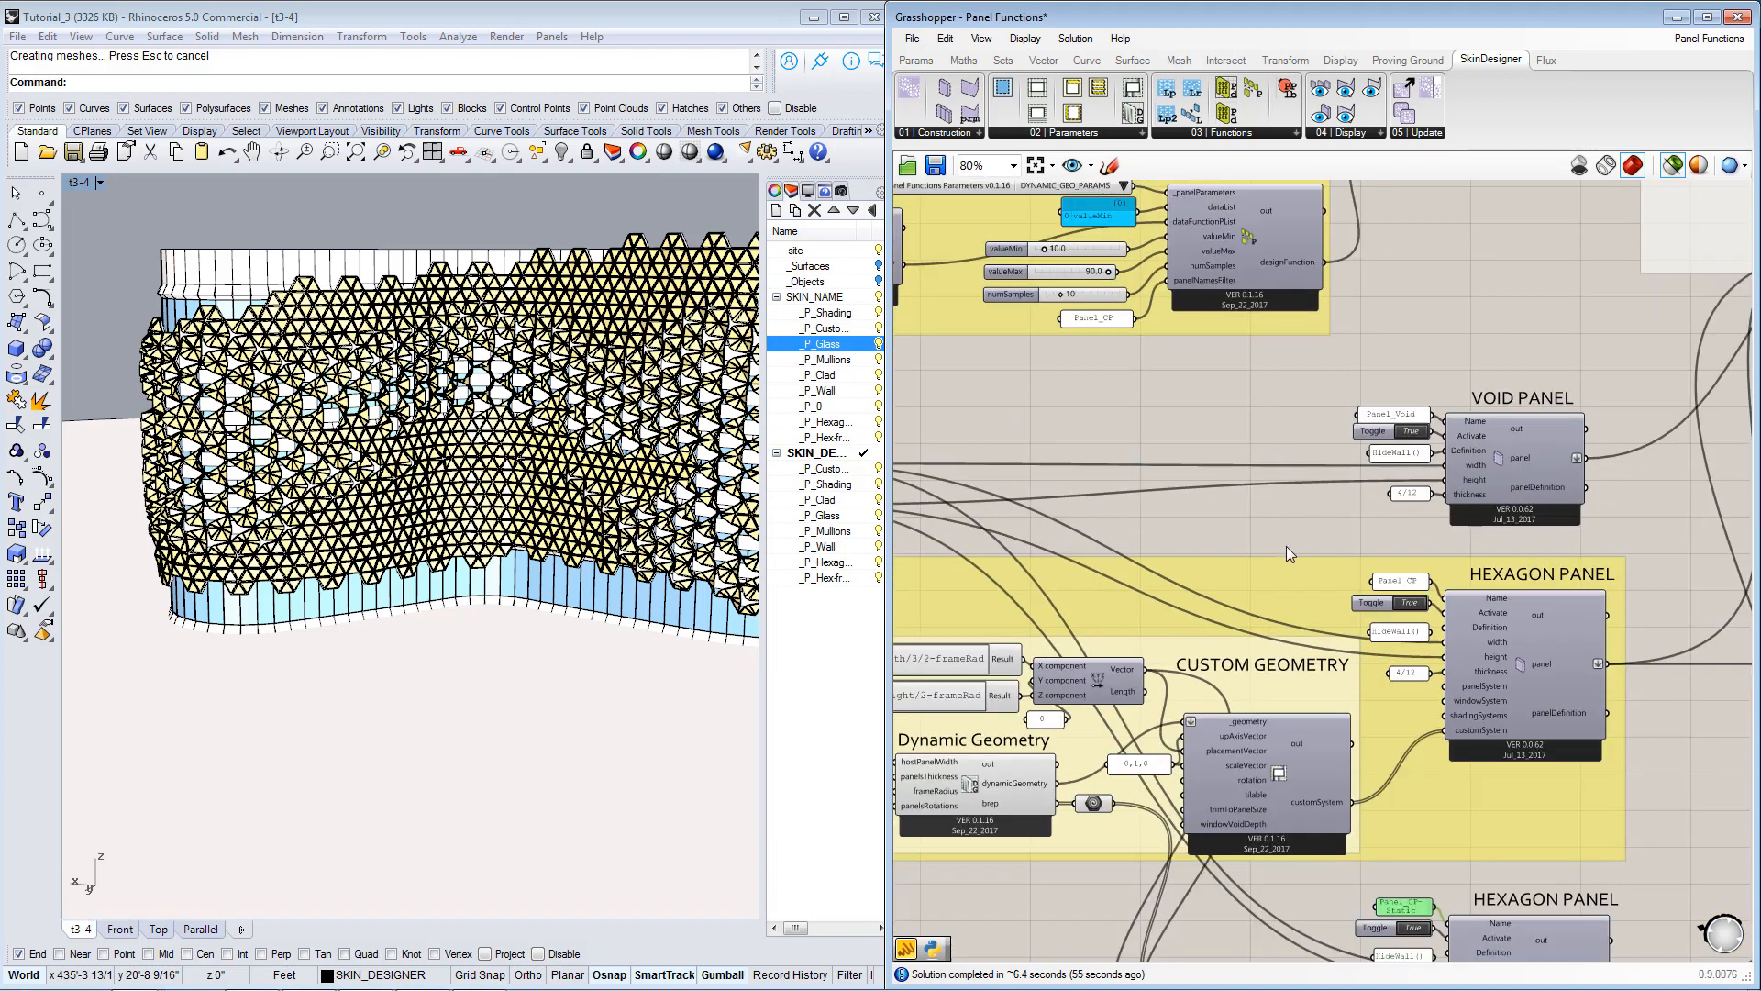
right_drag(1286, 825, 1276, 665)
right_drag(1273, 921, 1292, 844)
scroll(1291, 844, up, 2)
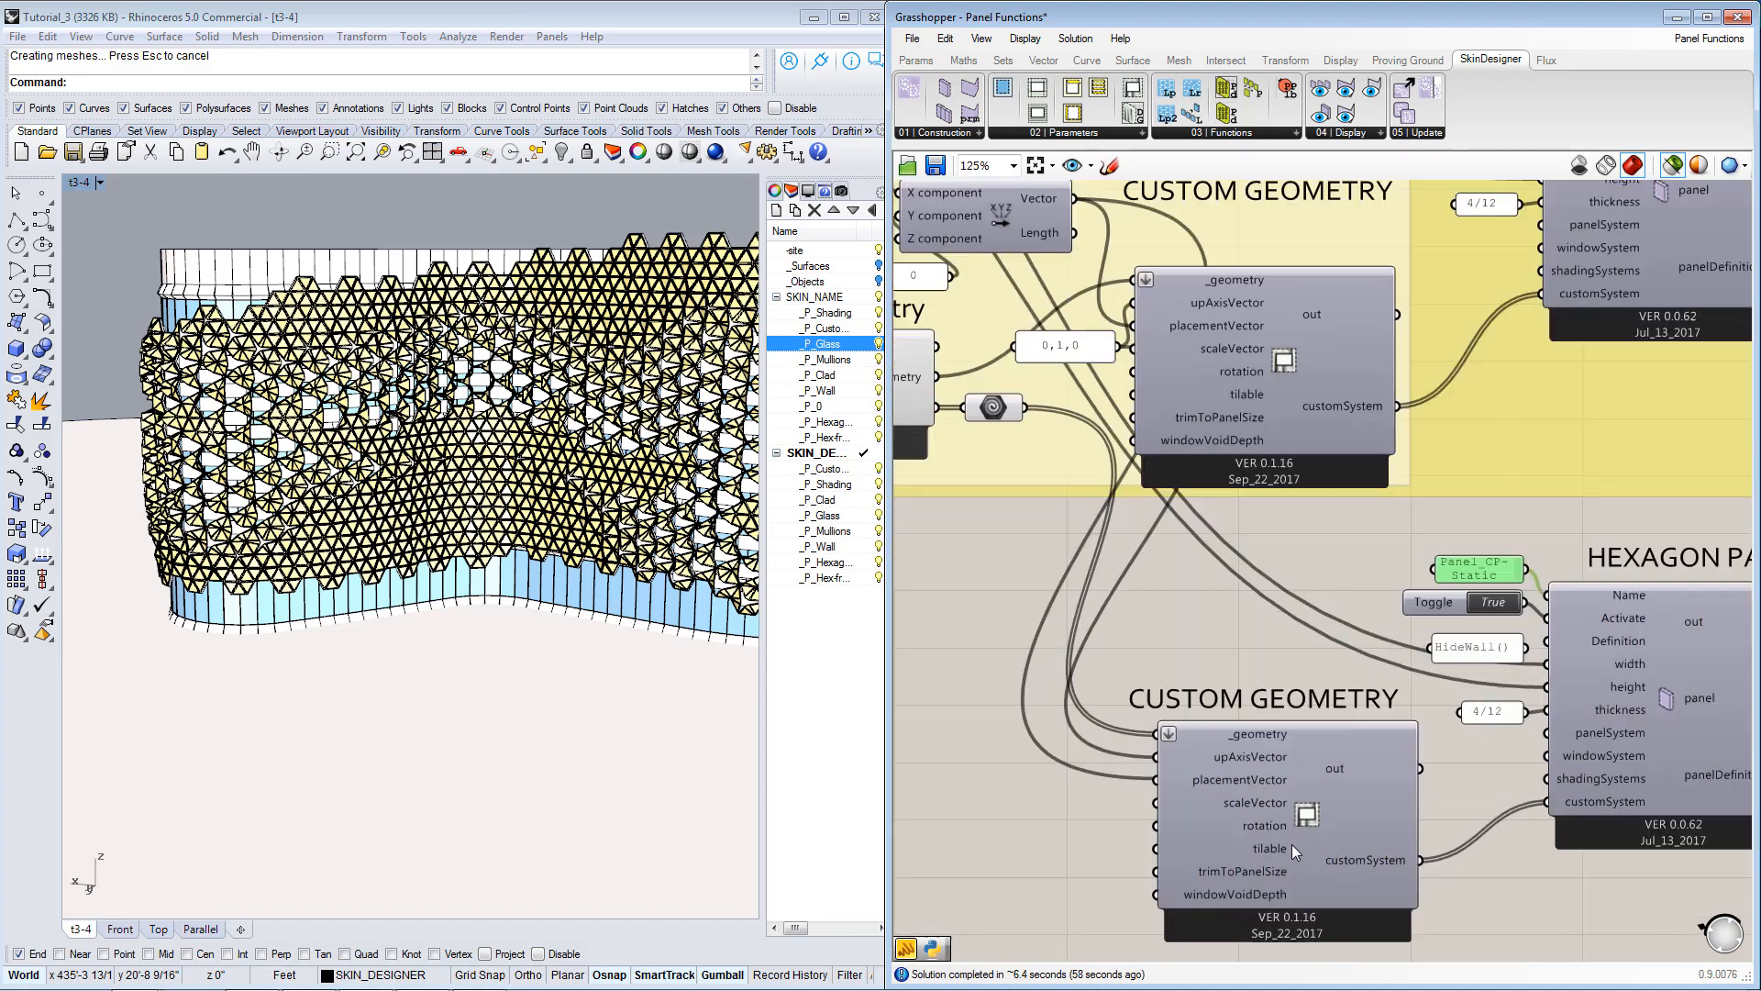
scroll(1288, 802, down, 1)
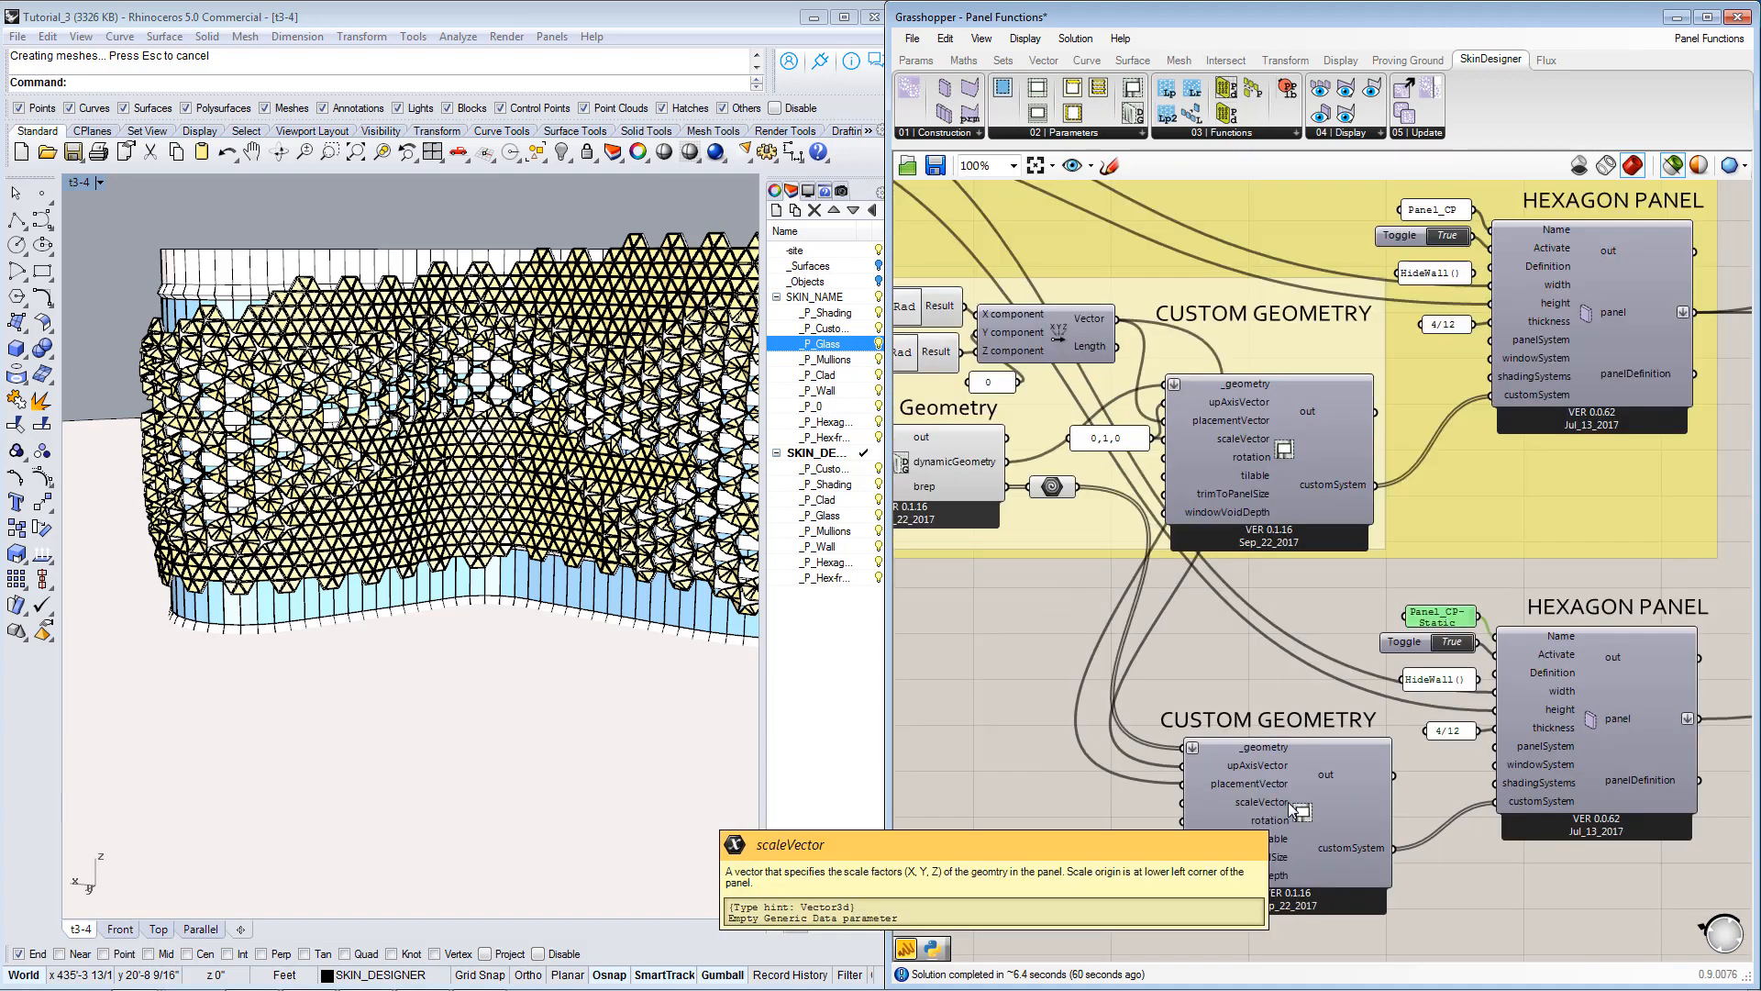
right_drag(1291, 807, 1408, 788)
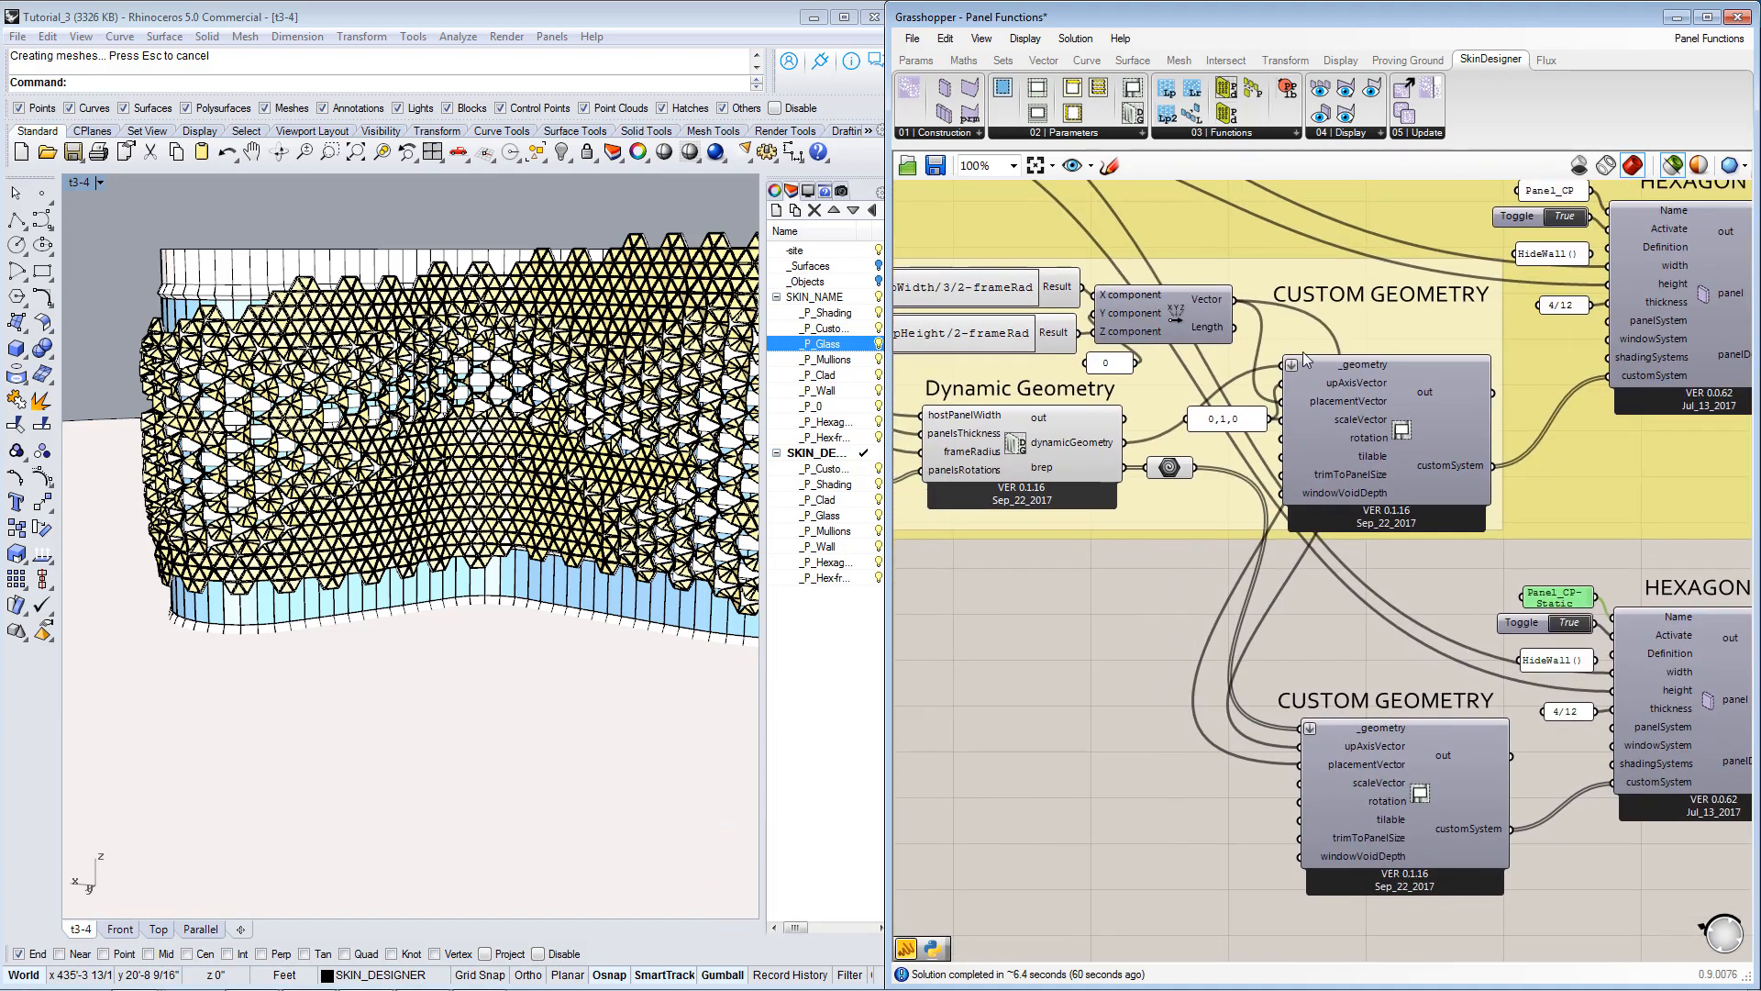
right_drag(1305, 374, 1323, 739)
right_drag(1317, 303, 1291, 626)
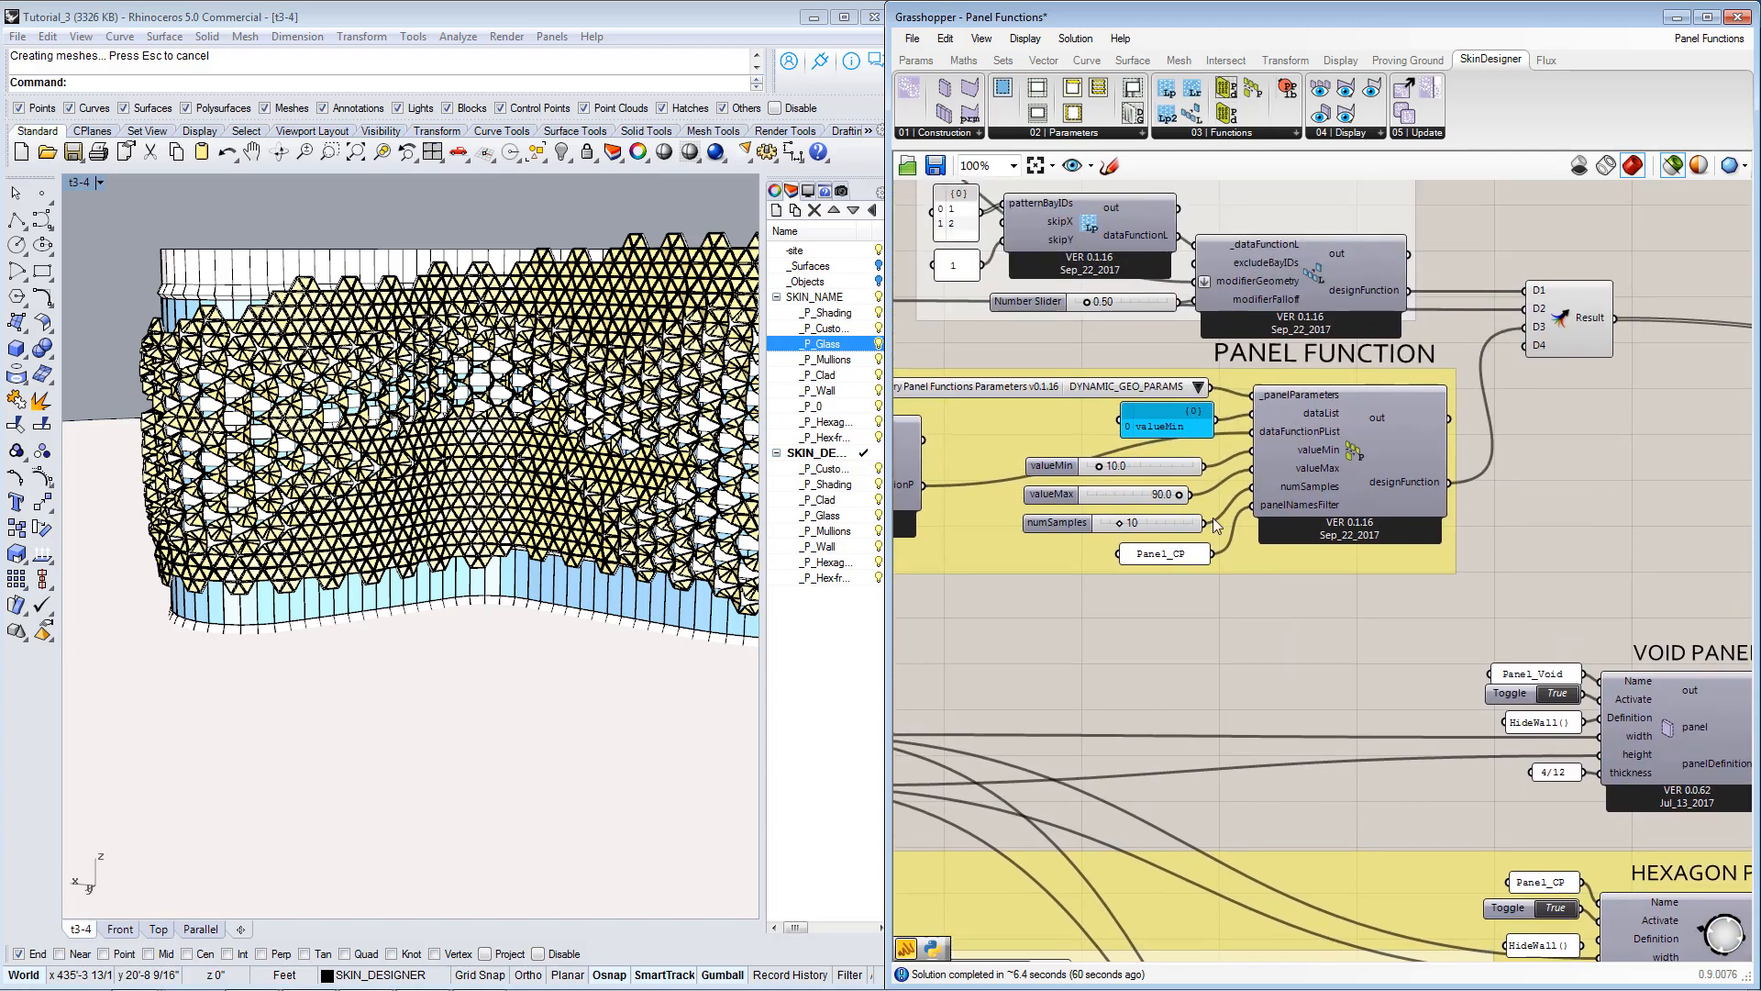
Examine the Panel_CP name feeding the panel function's panelNamesFilter input and which hexagon panels that filter targets.
scroll(1202, 527, up, 1)
scroll(1157, 557, up, 1)
click(1157, 557)
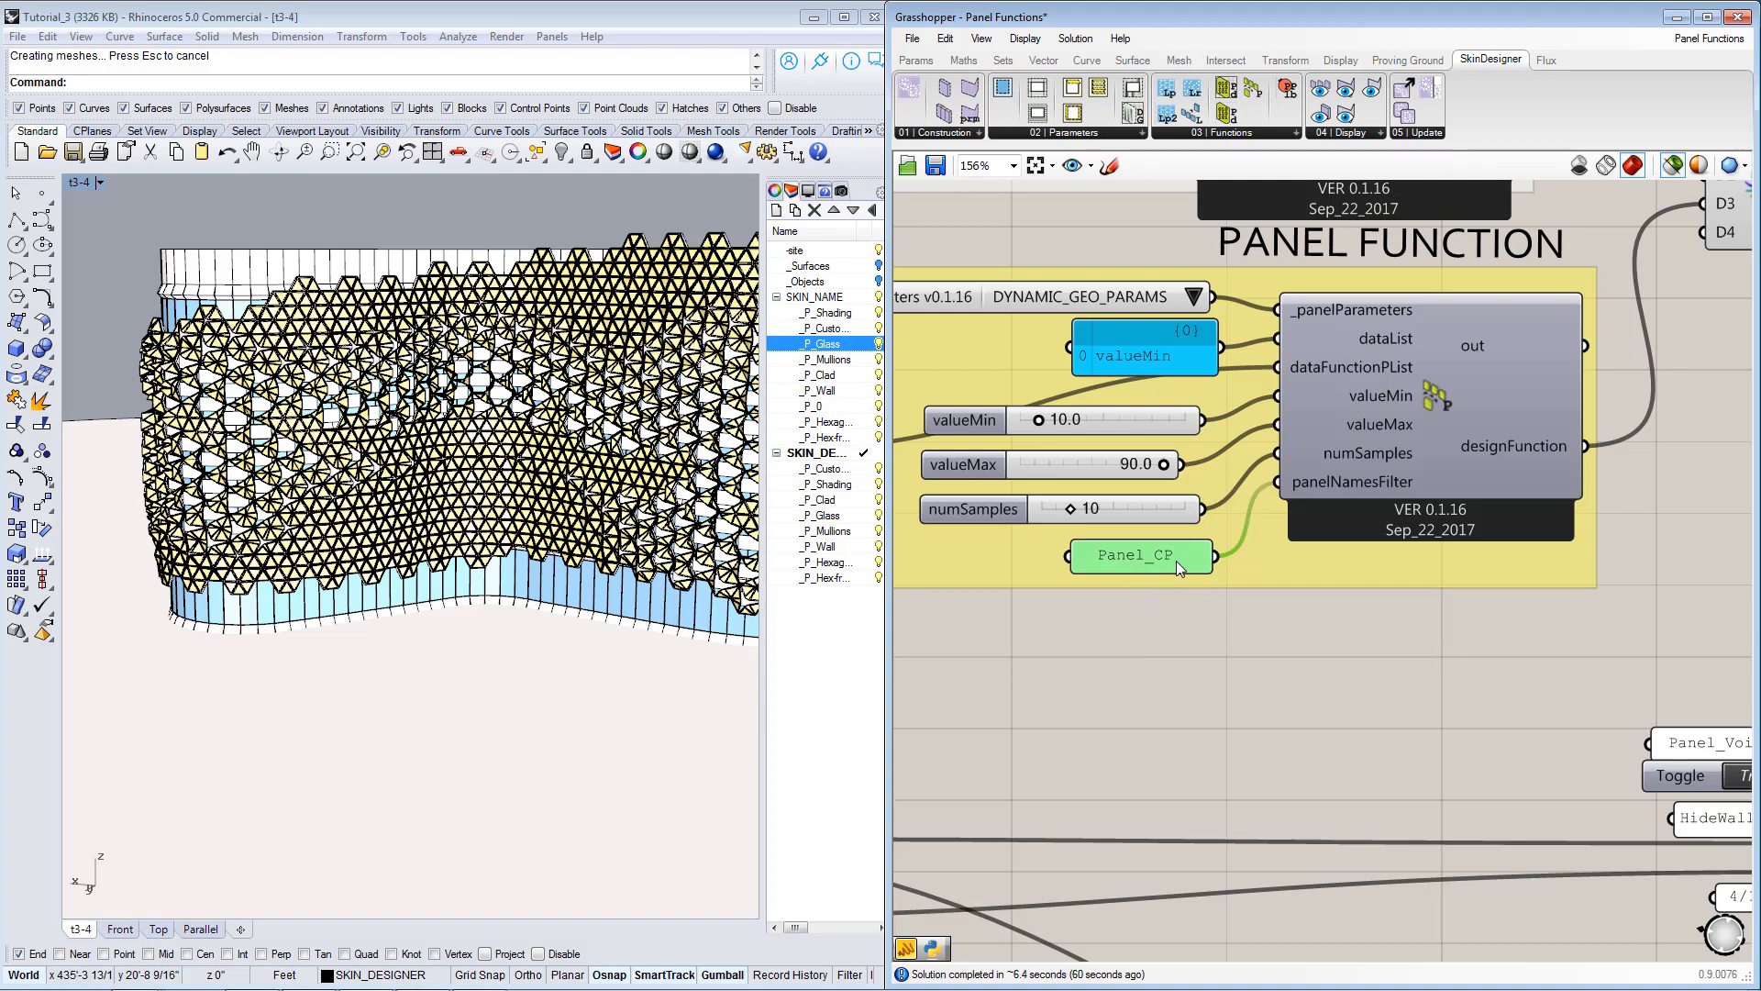
right_drag(1221, 682, 1328, 530)
scroll(1203, 446, down, 4)
right_drag(1357, 732, 1388, 590)
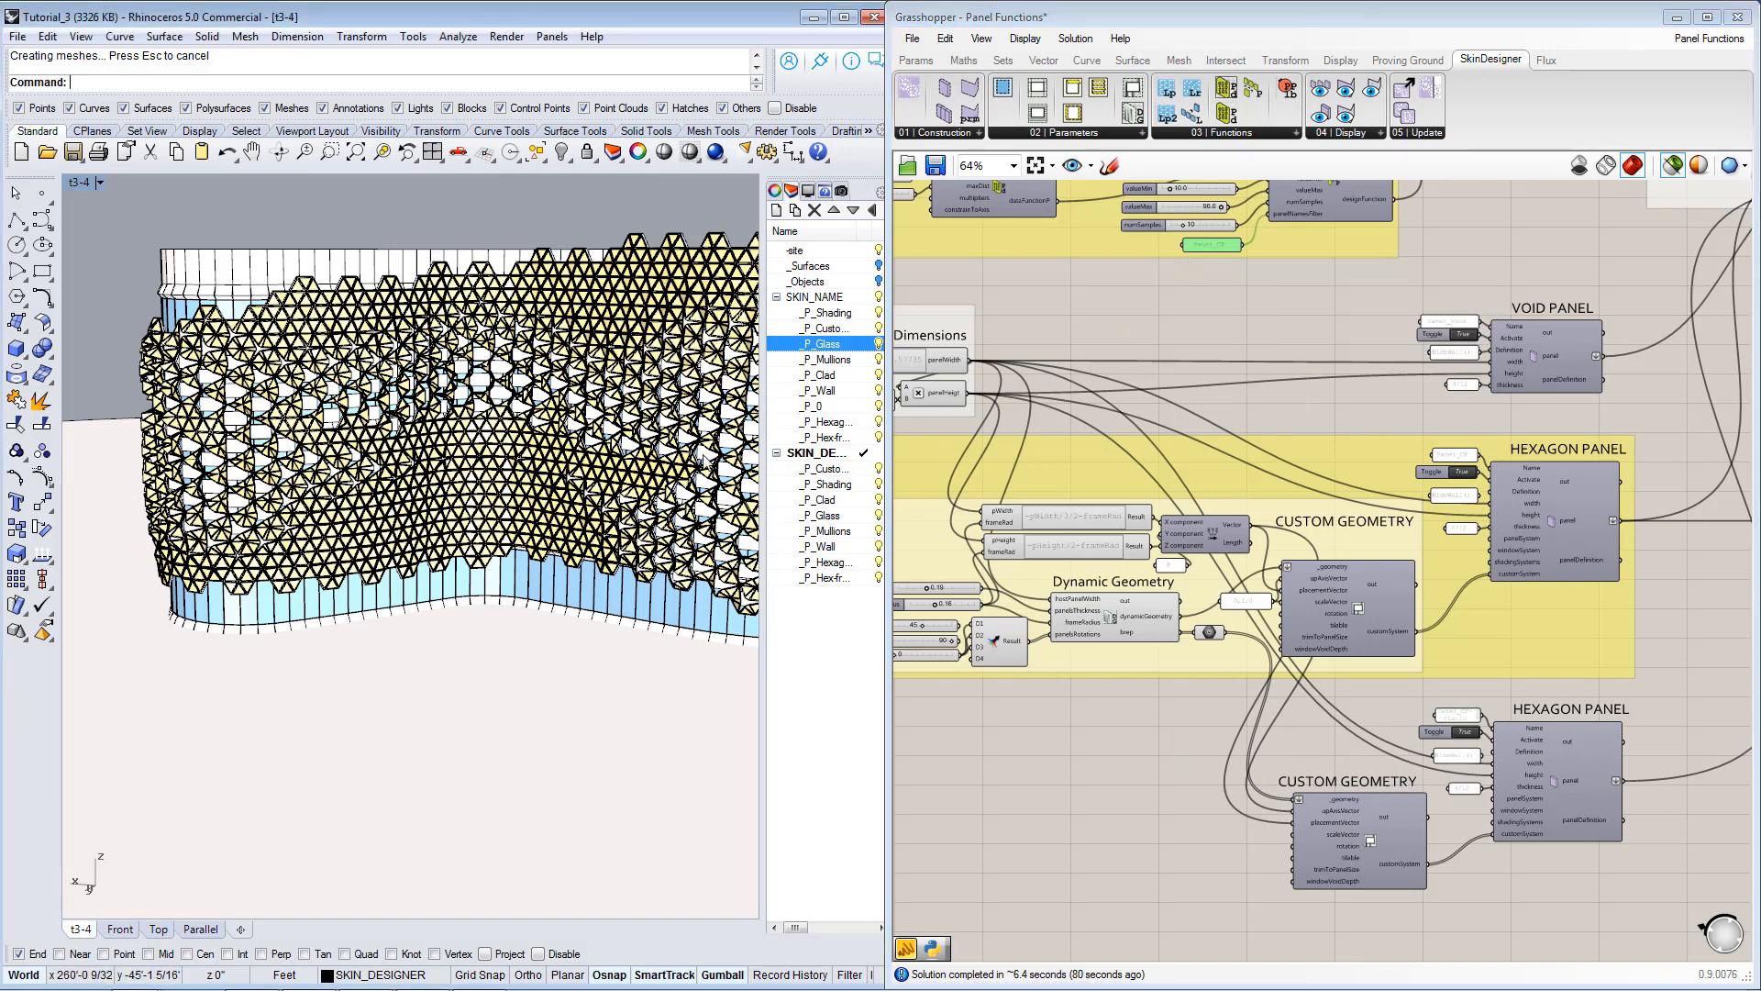
right_drag(1330, 318, 1380, 447)
scroll(1375, 401, up, 2)
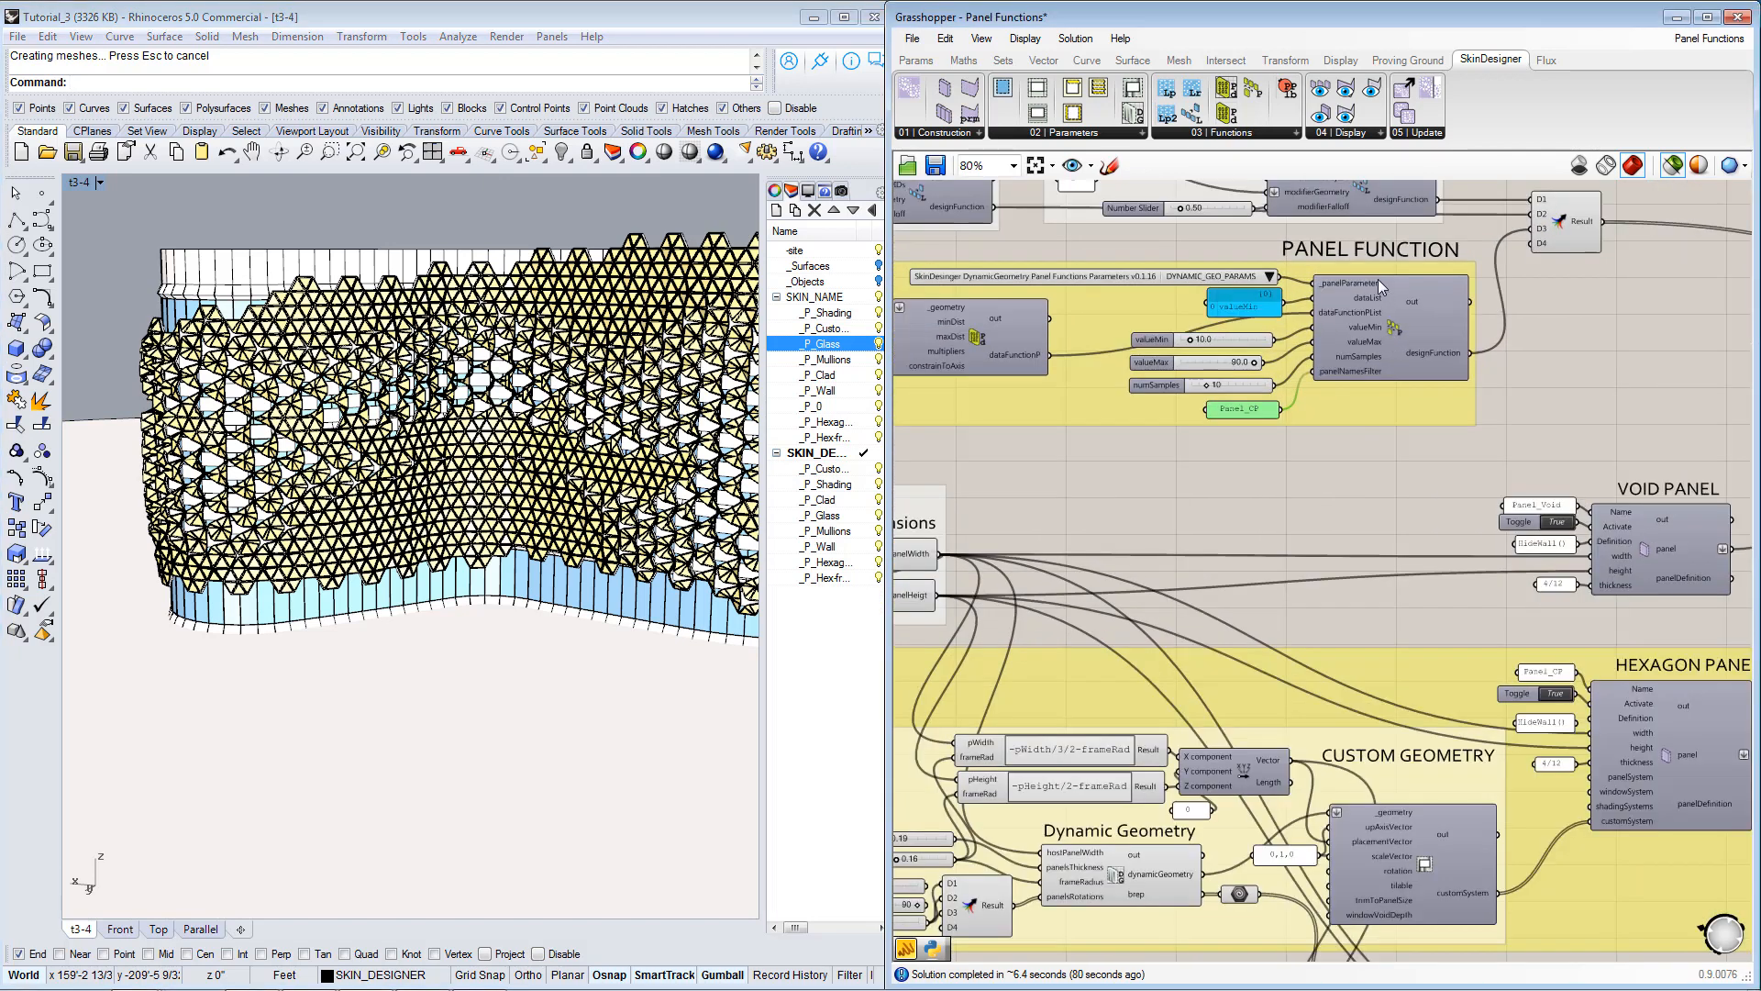
scroll(1378, 279, up, 1)
mouse_move(1362, 392)
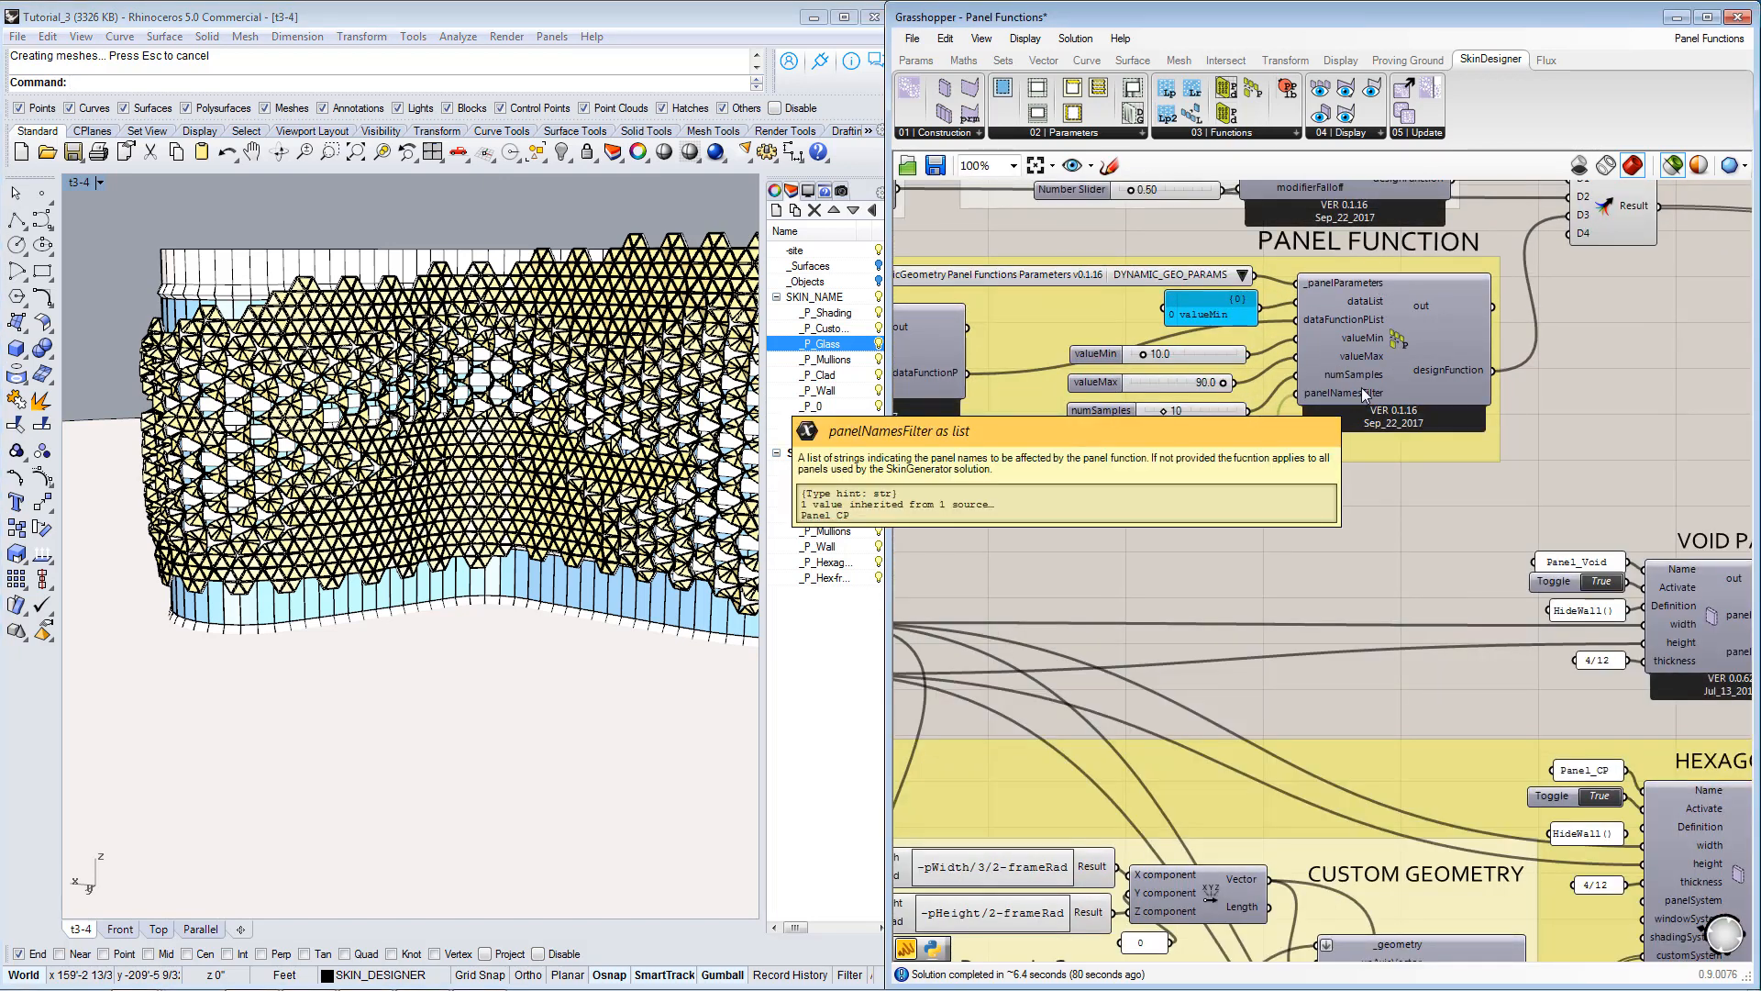
click(1380, 334)
scroll(1383, 356, up, 1)
mouse_move(1383, 356)
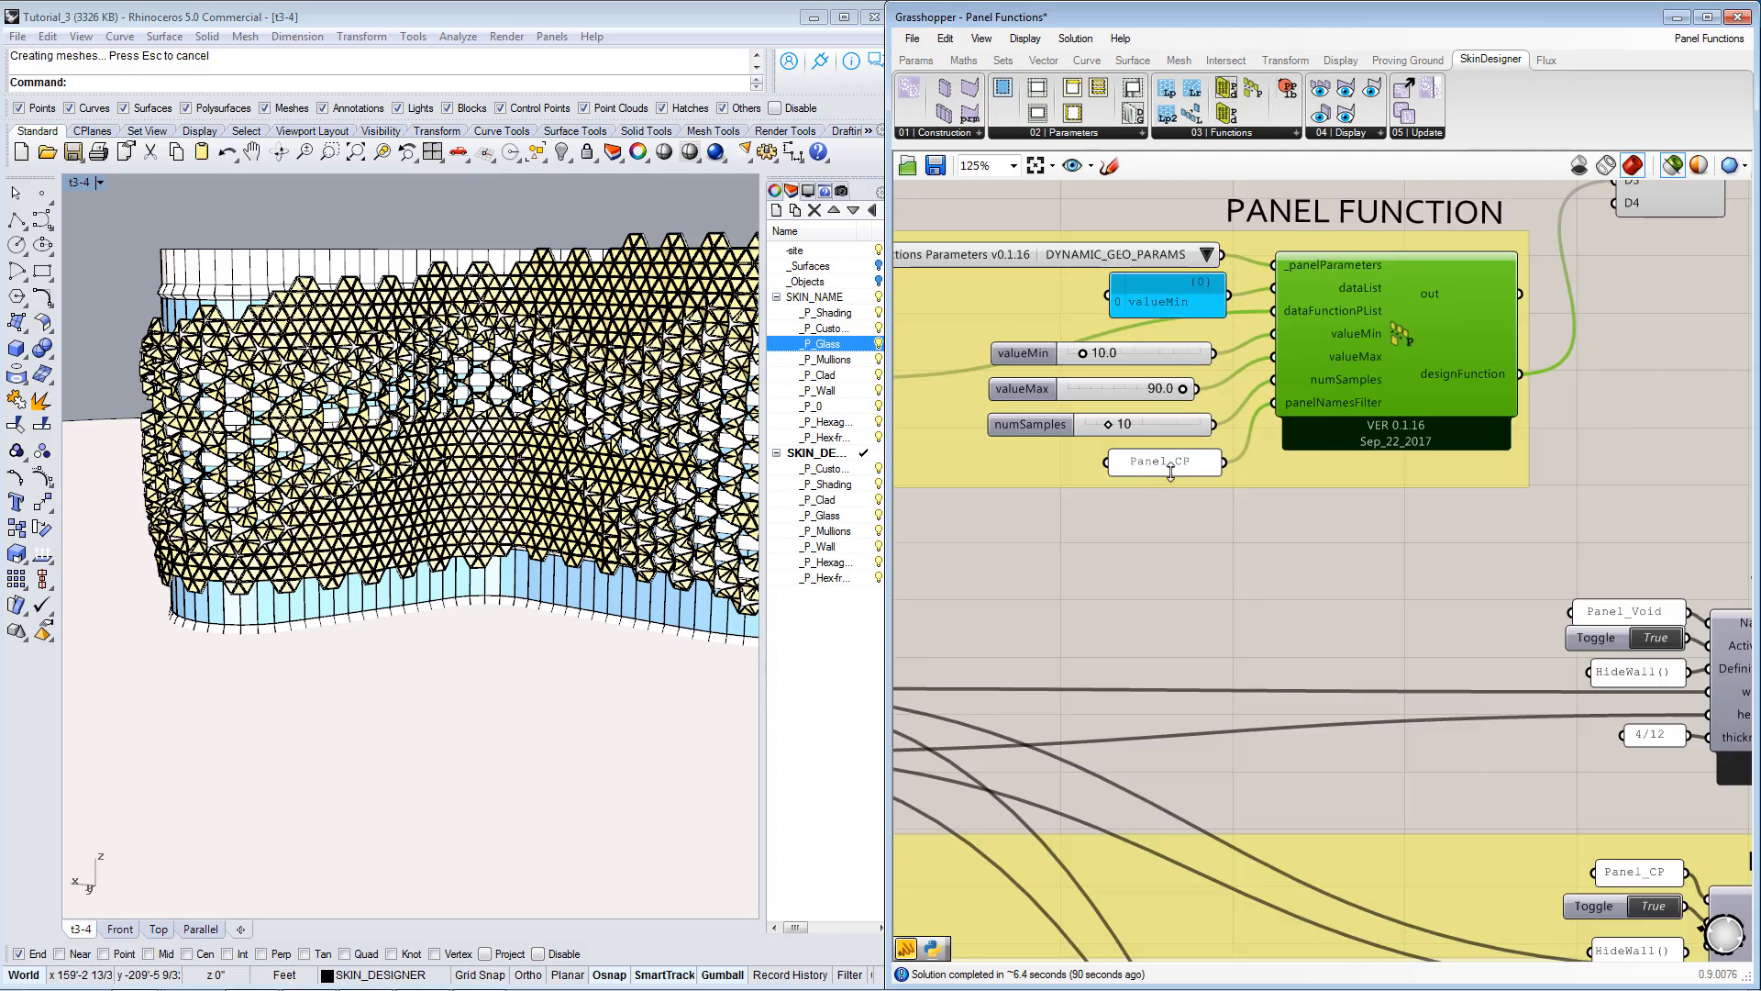
scroll(1182, 468, down, 2)
scroll(1181, 449, down, 2)
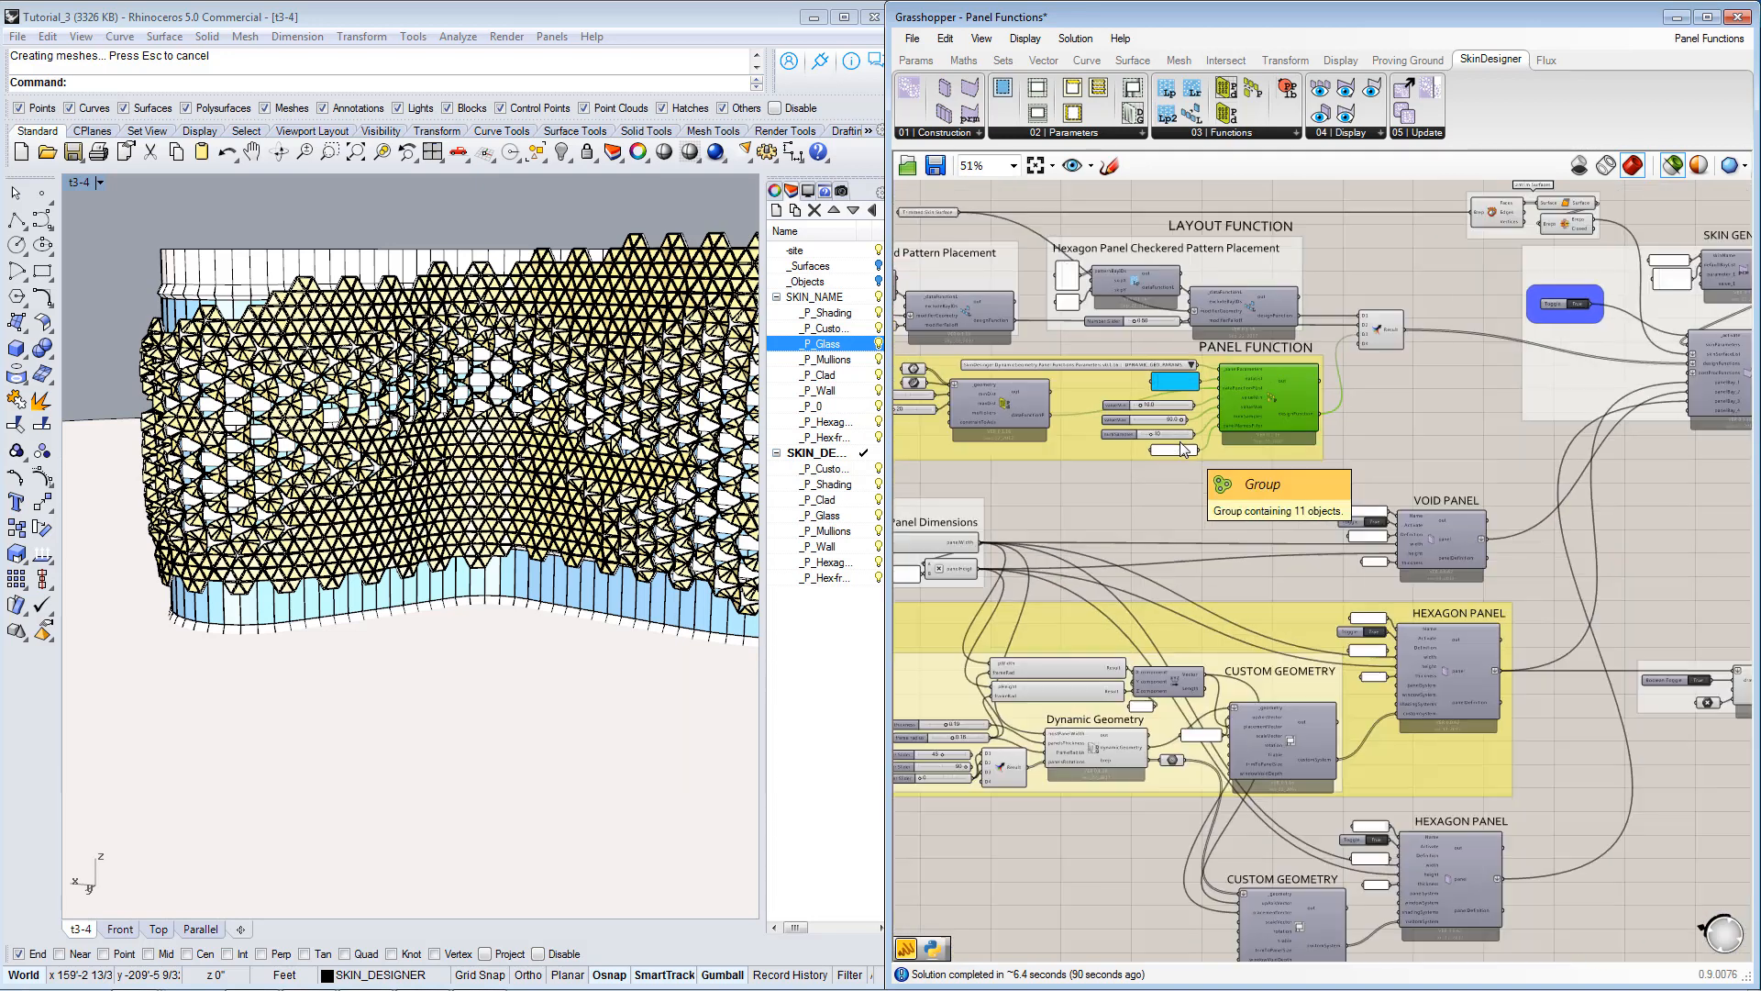
scroll(304, 431, down, 3)
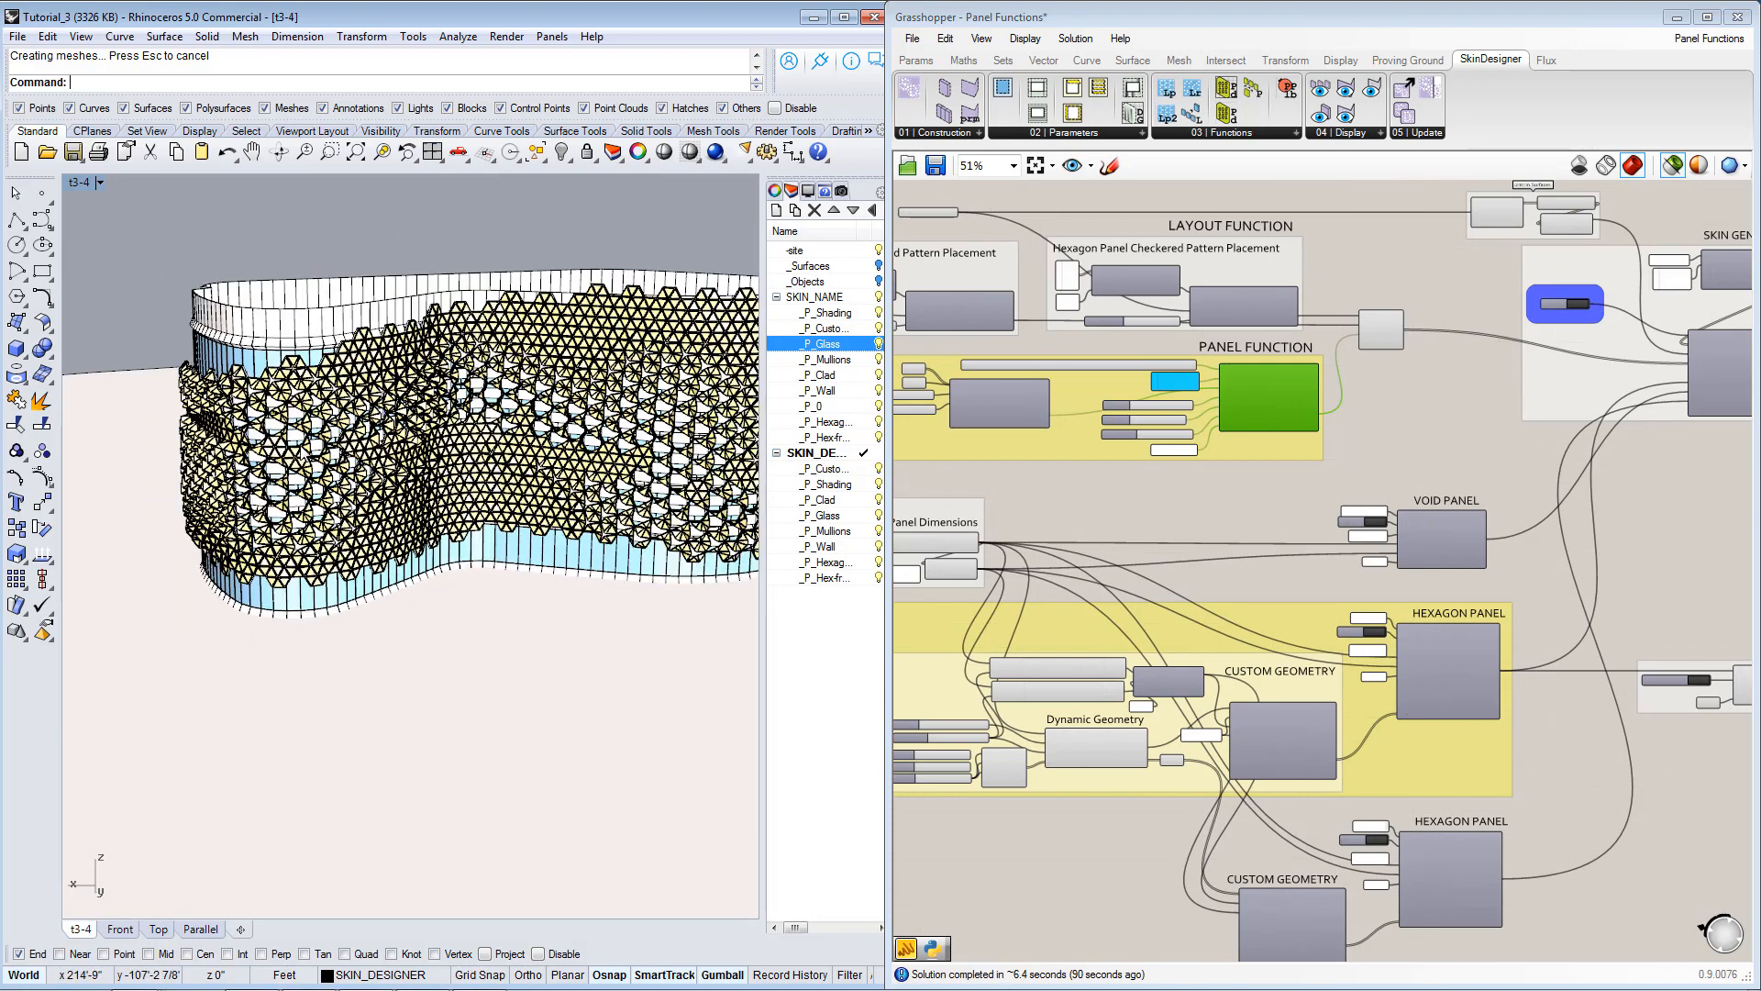
Examine the distribution of open and closed hexagon panels around the curved facade from several viewing angles.
right_drag(440, 444, 720, 472)
scroll(422, 436, up, 5)
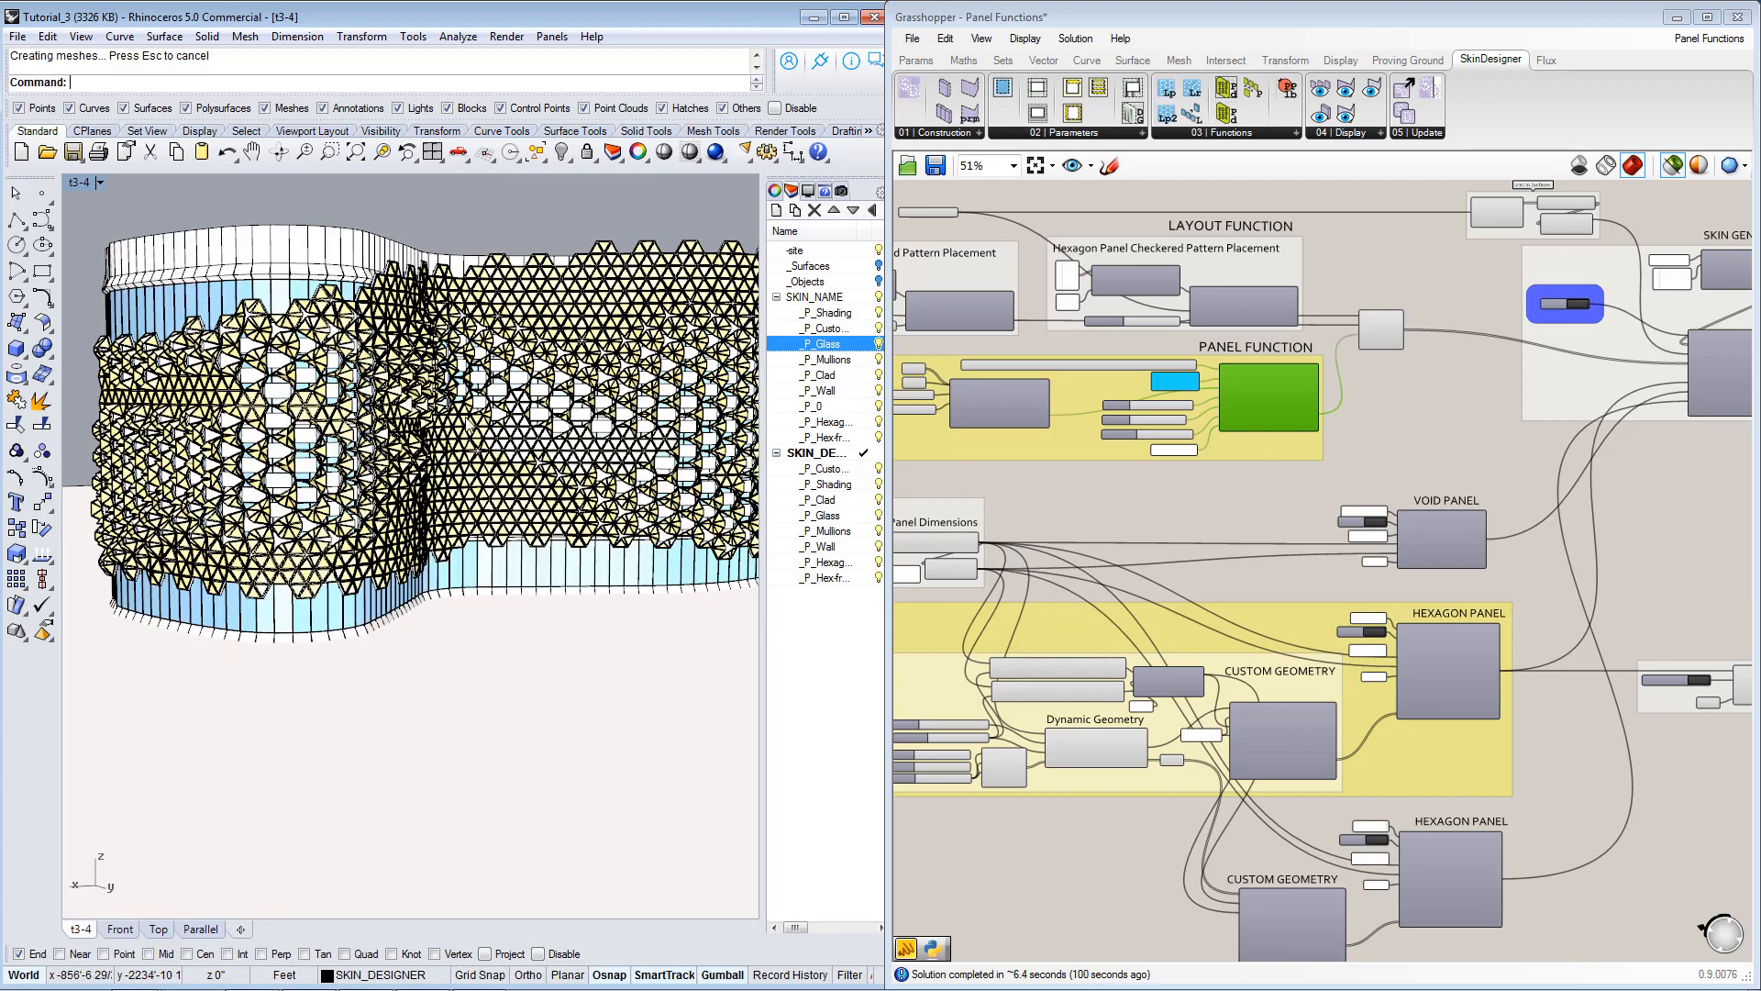
right_drag(567, 420, 412, 420)
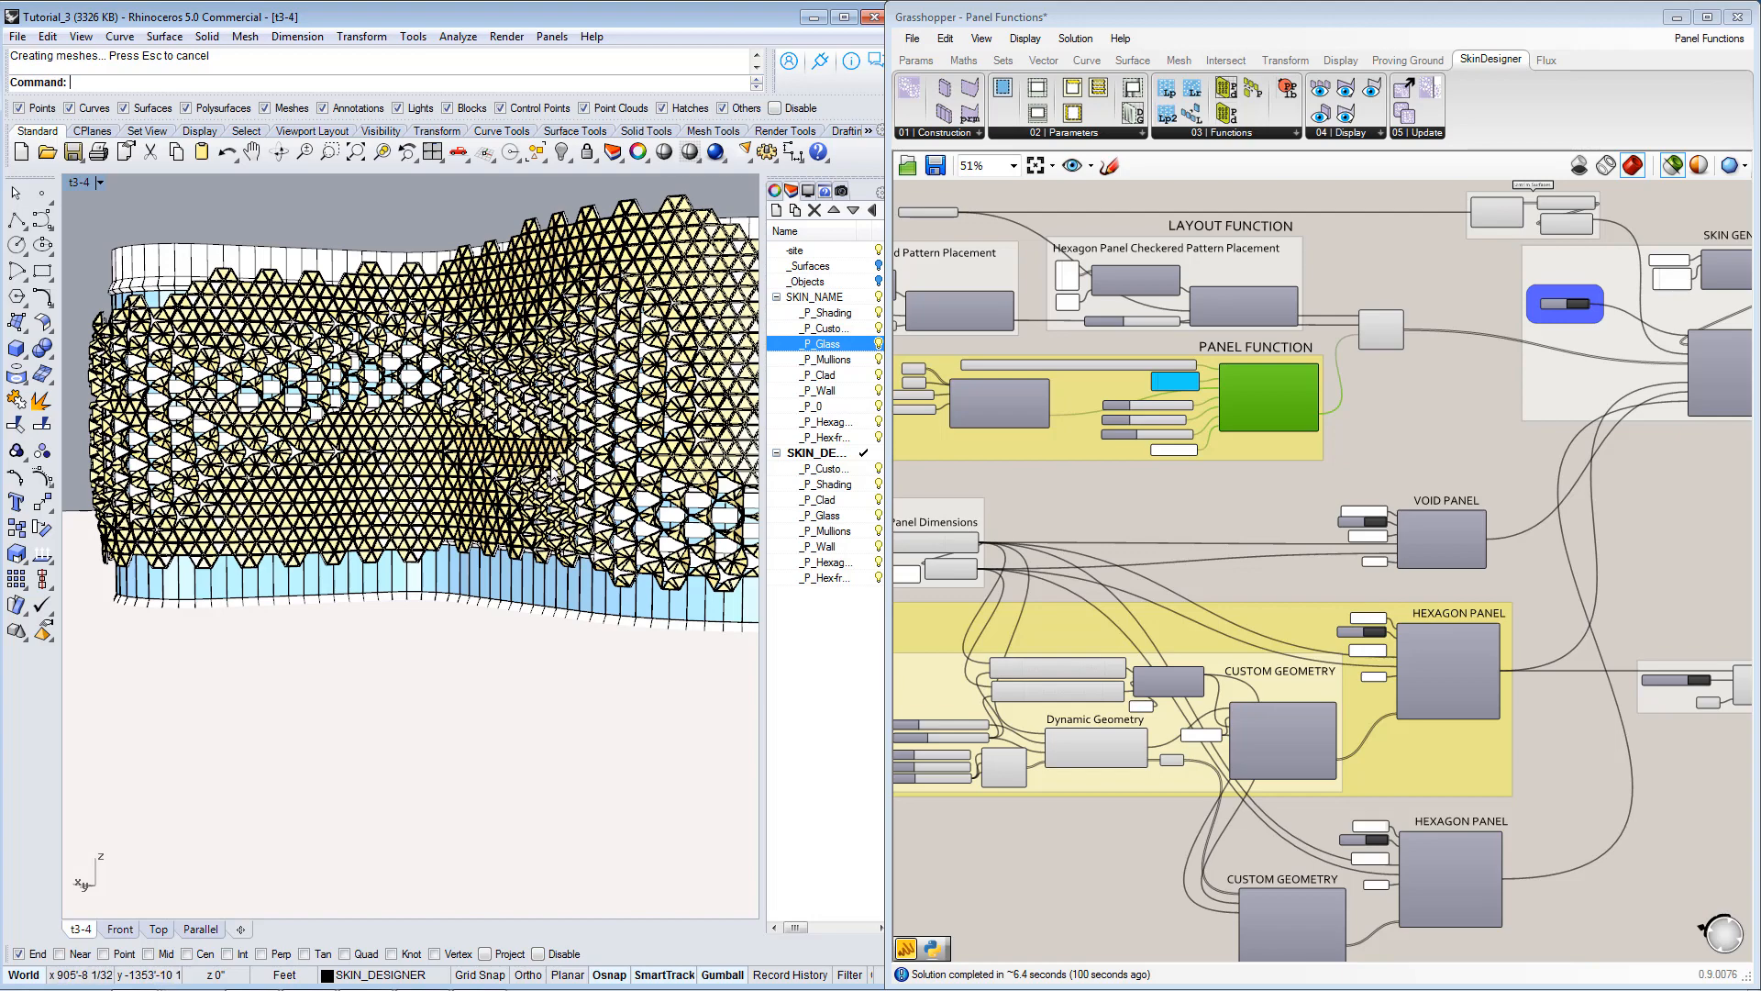
right_drag(529, 456, 487, 460)
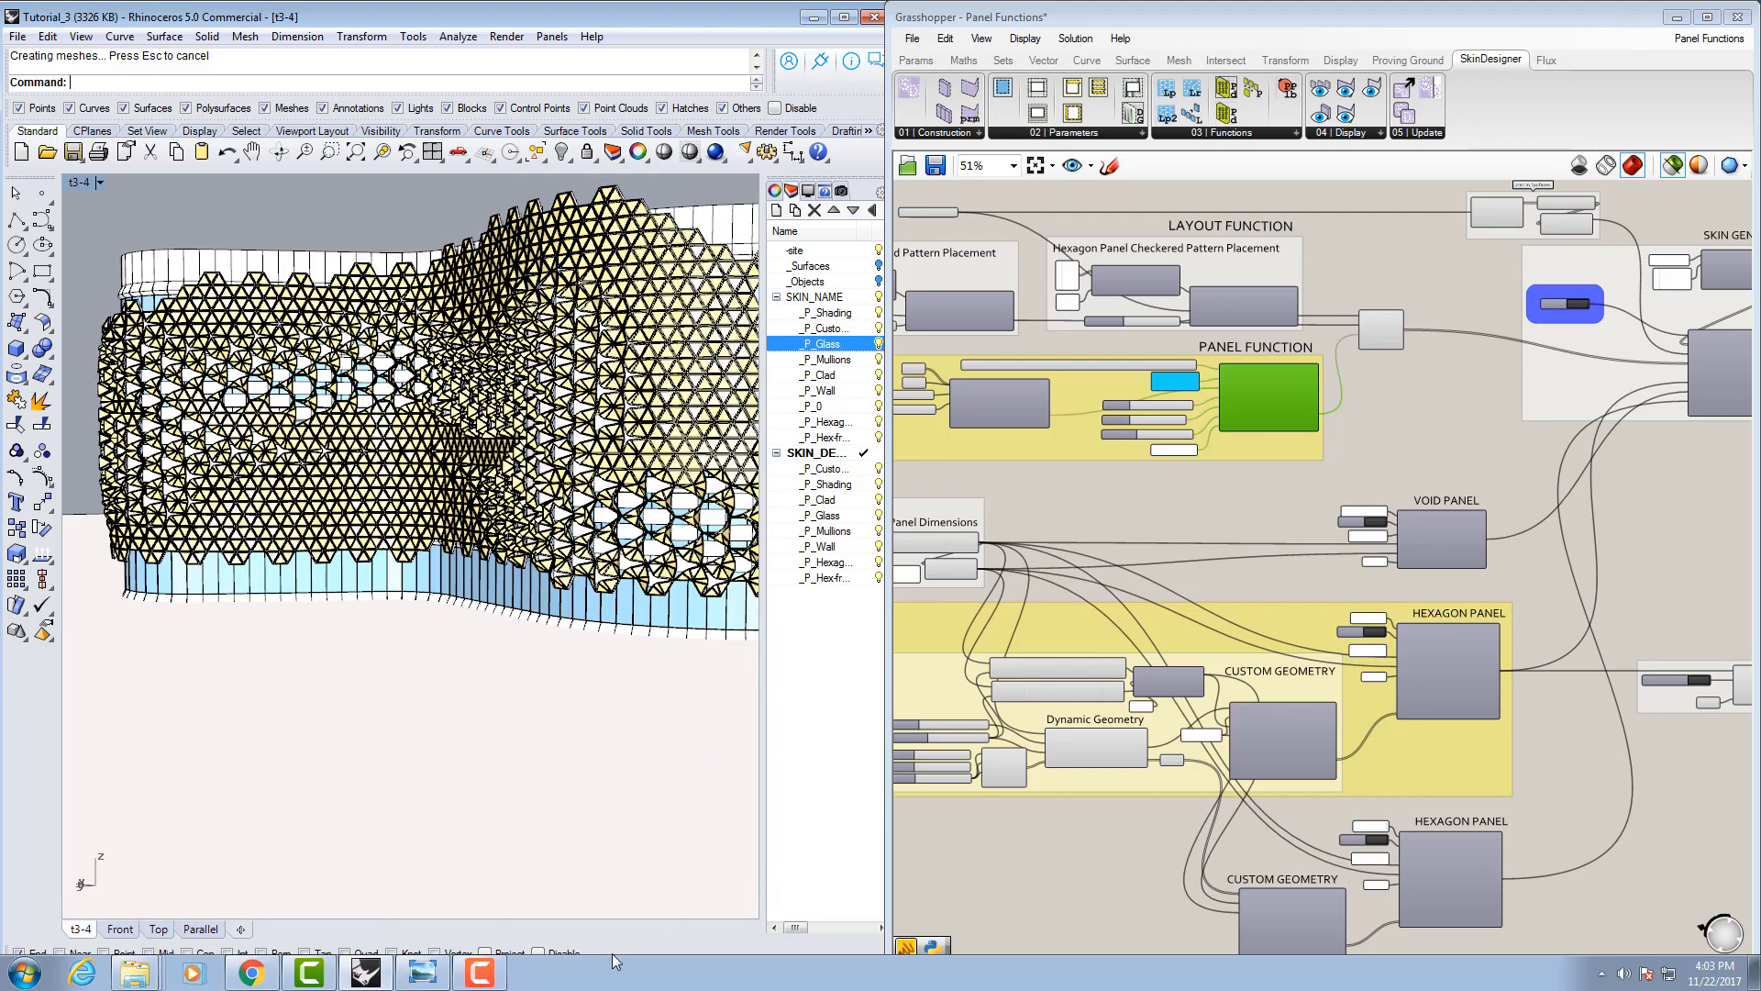
Switch to Windows Photo Viewer and review the sample_4, sample_5 and sample_2 renderings of the hexagon panel facade.
click(422, 972)
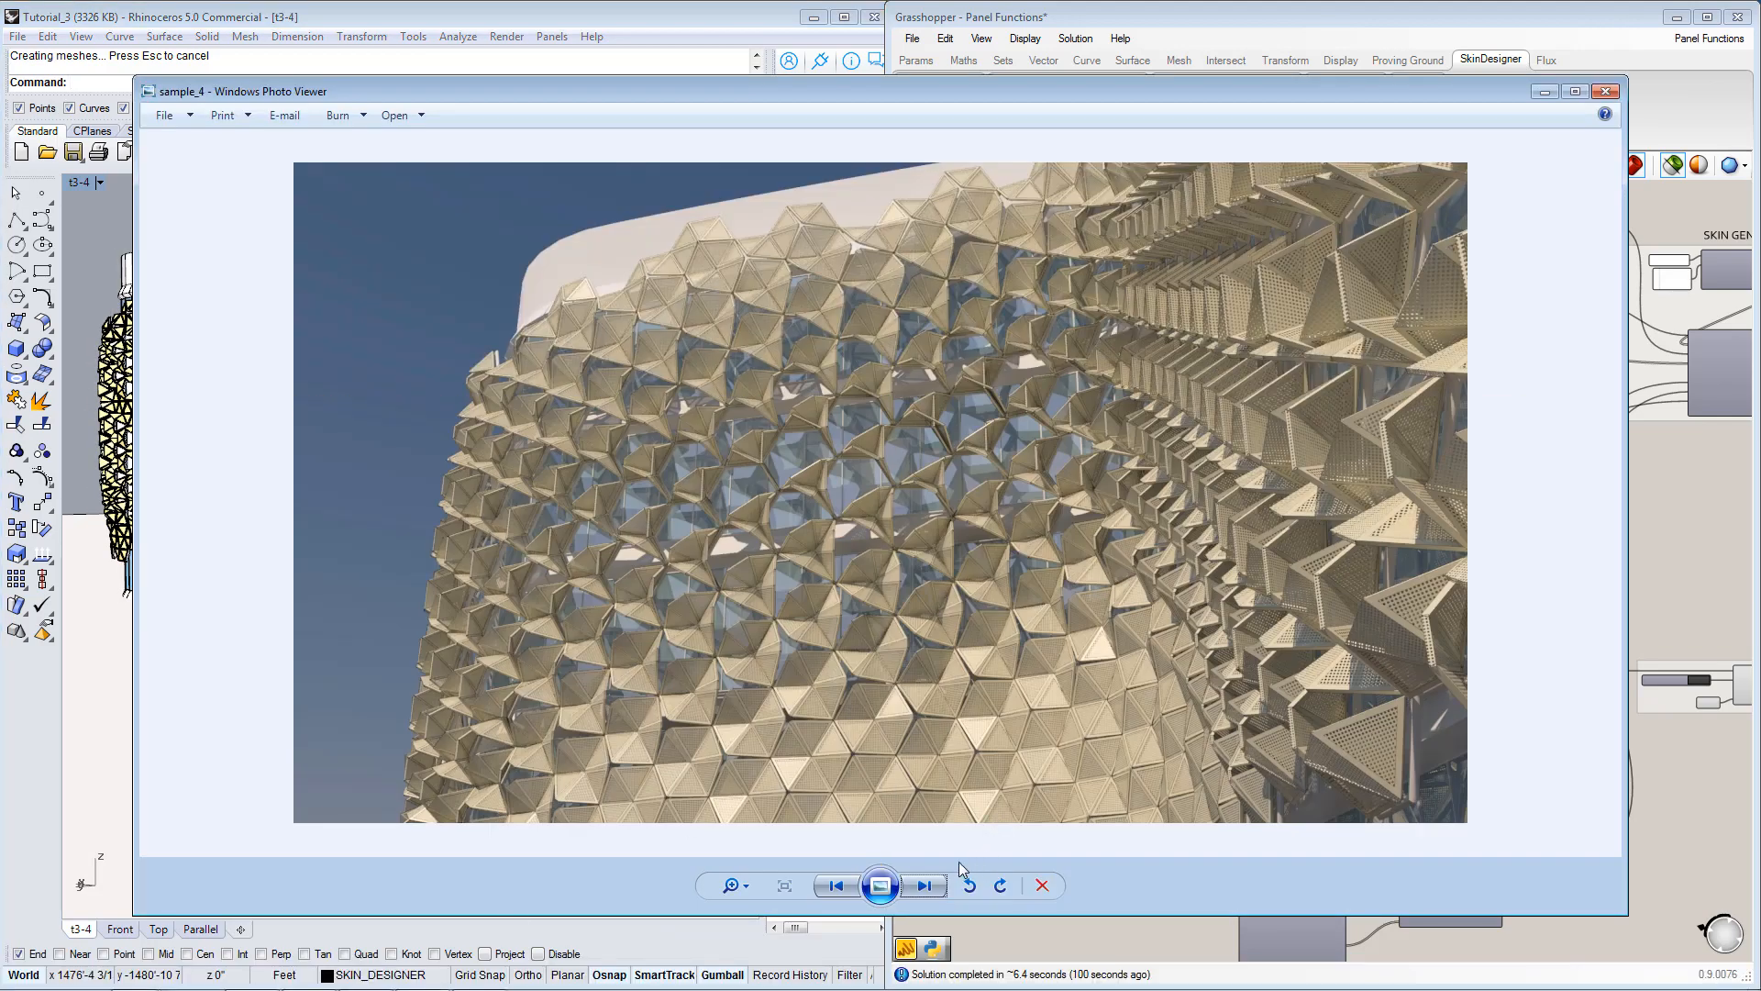
click(924, 887)
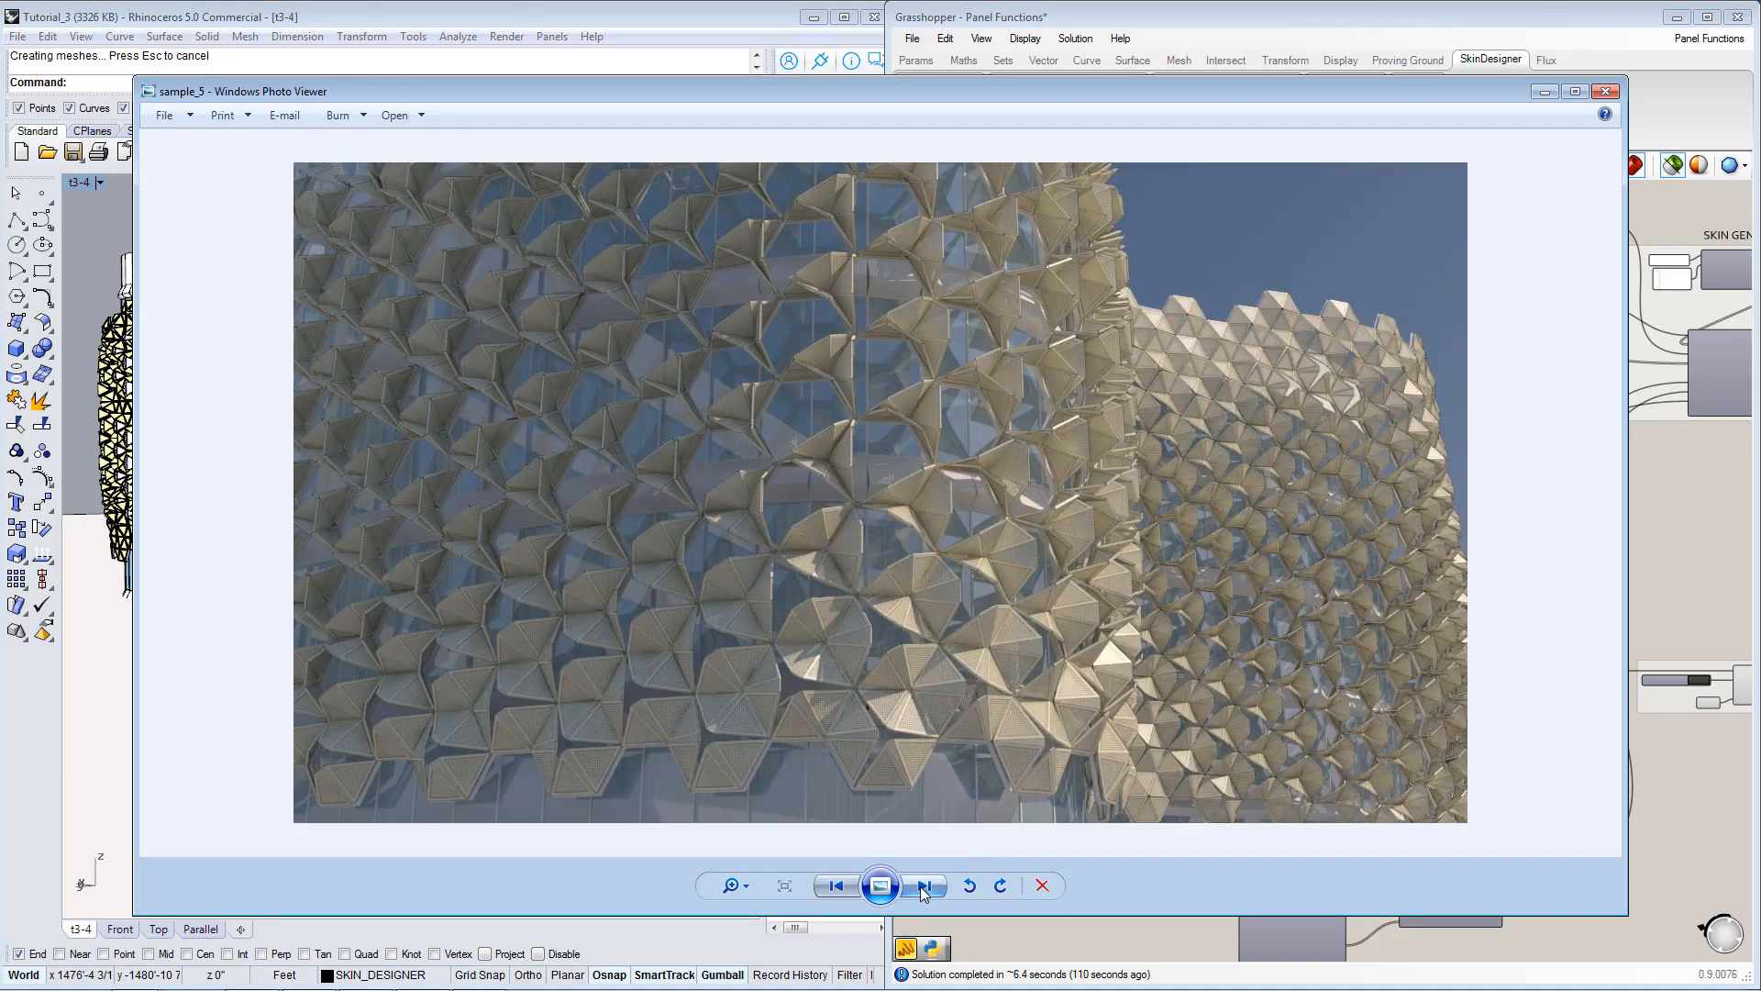
click(924, 887)
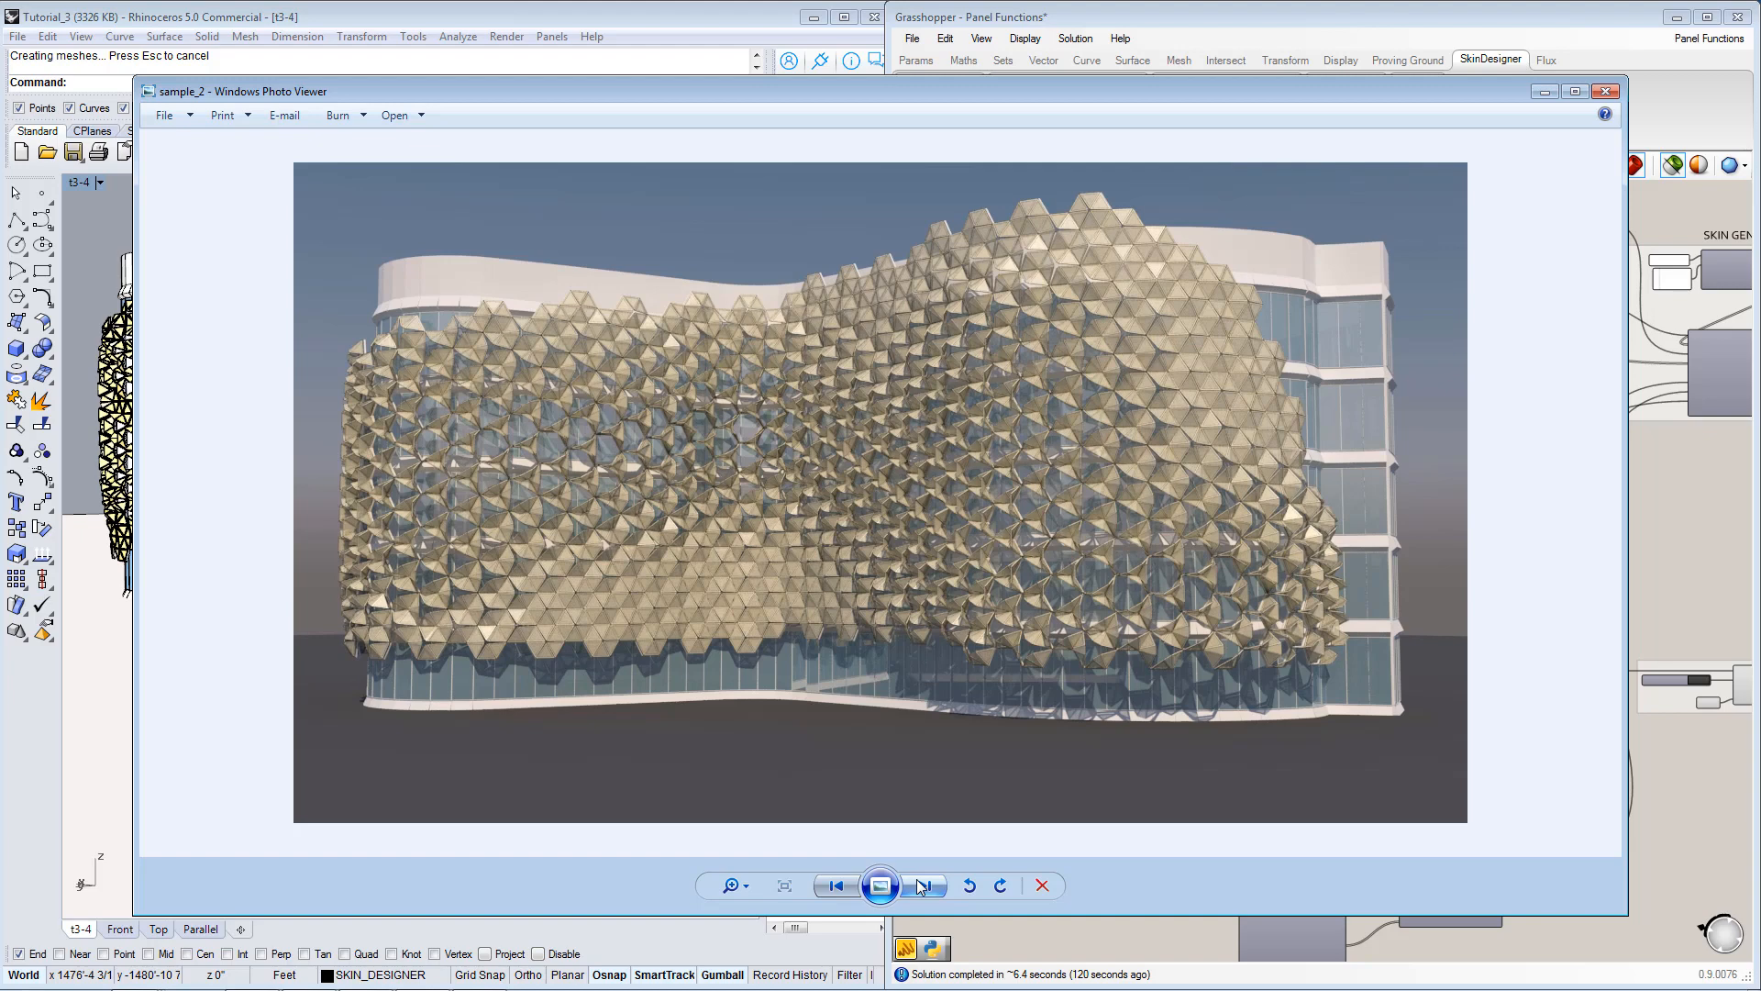
Return to the Grasshopper definition and survey the layout of both panel function examples on the canvas.
click(1663, 610)
right_drag(1491, 763, 1267, 589)
scroll(1400, 616, down, 2)
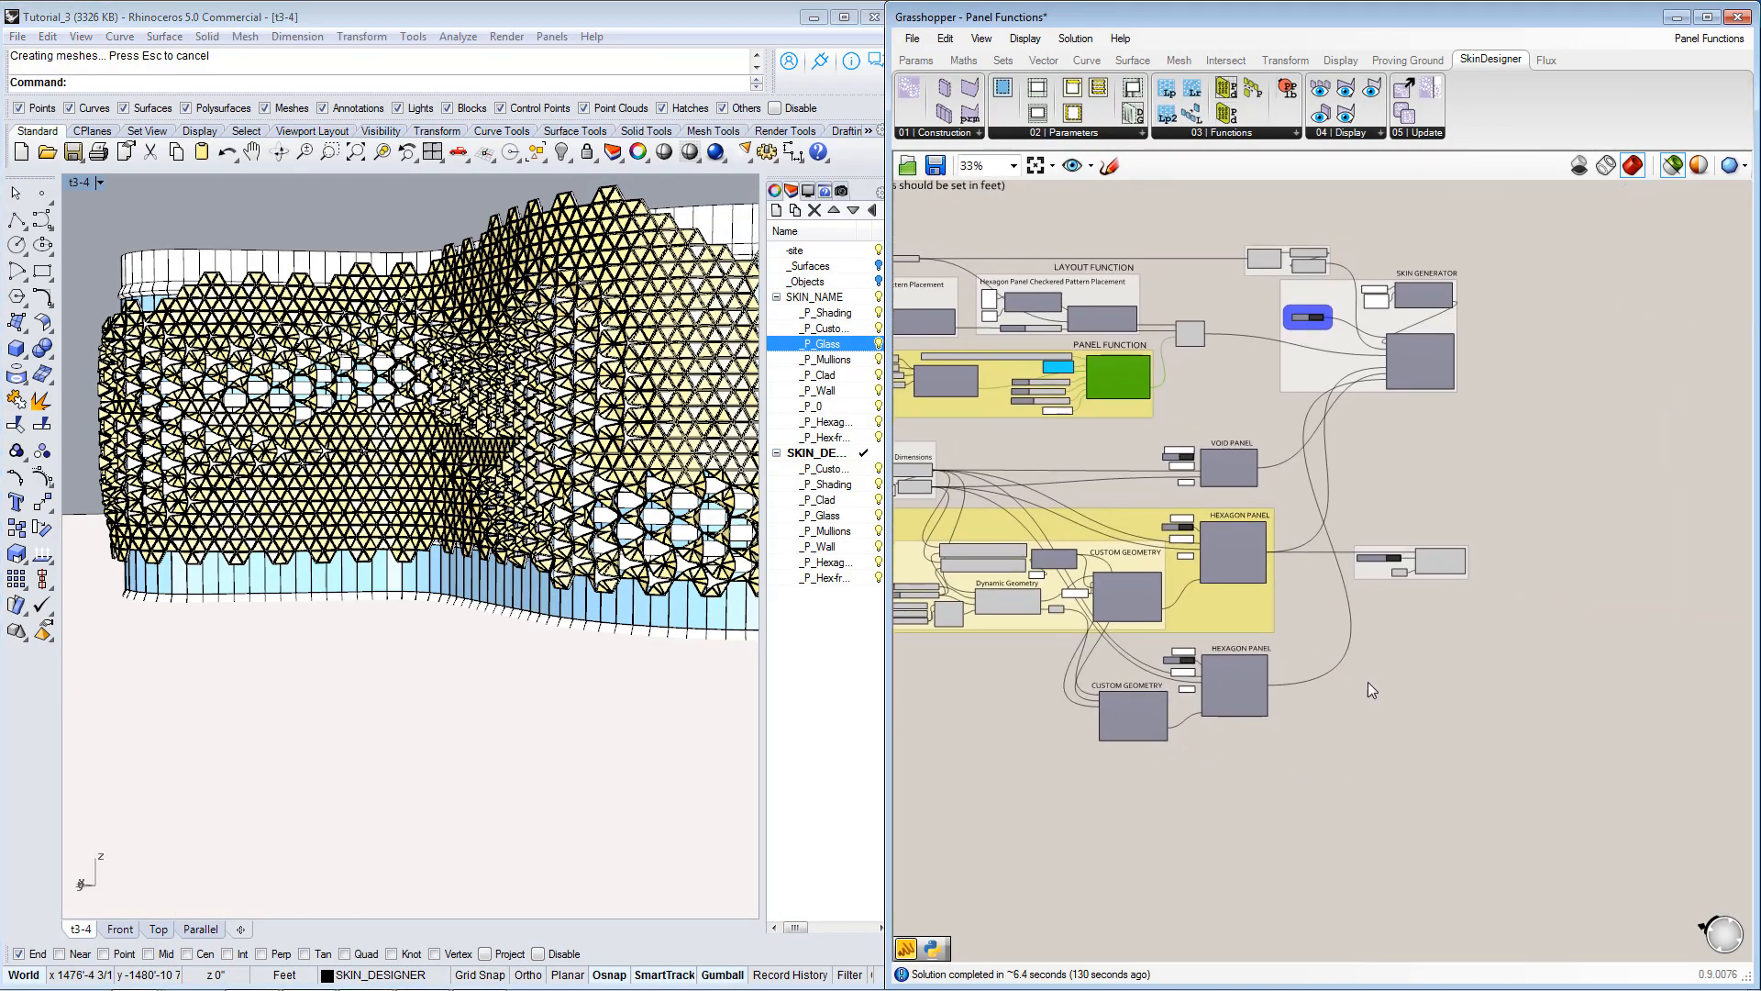
right_drag(1453, 550, 1477, 626)
scroll(1484, 697, down, 5)
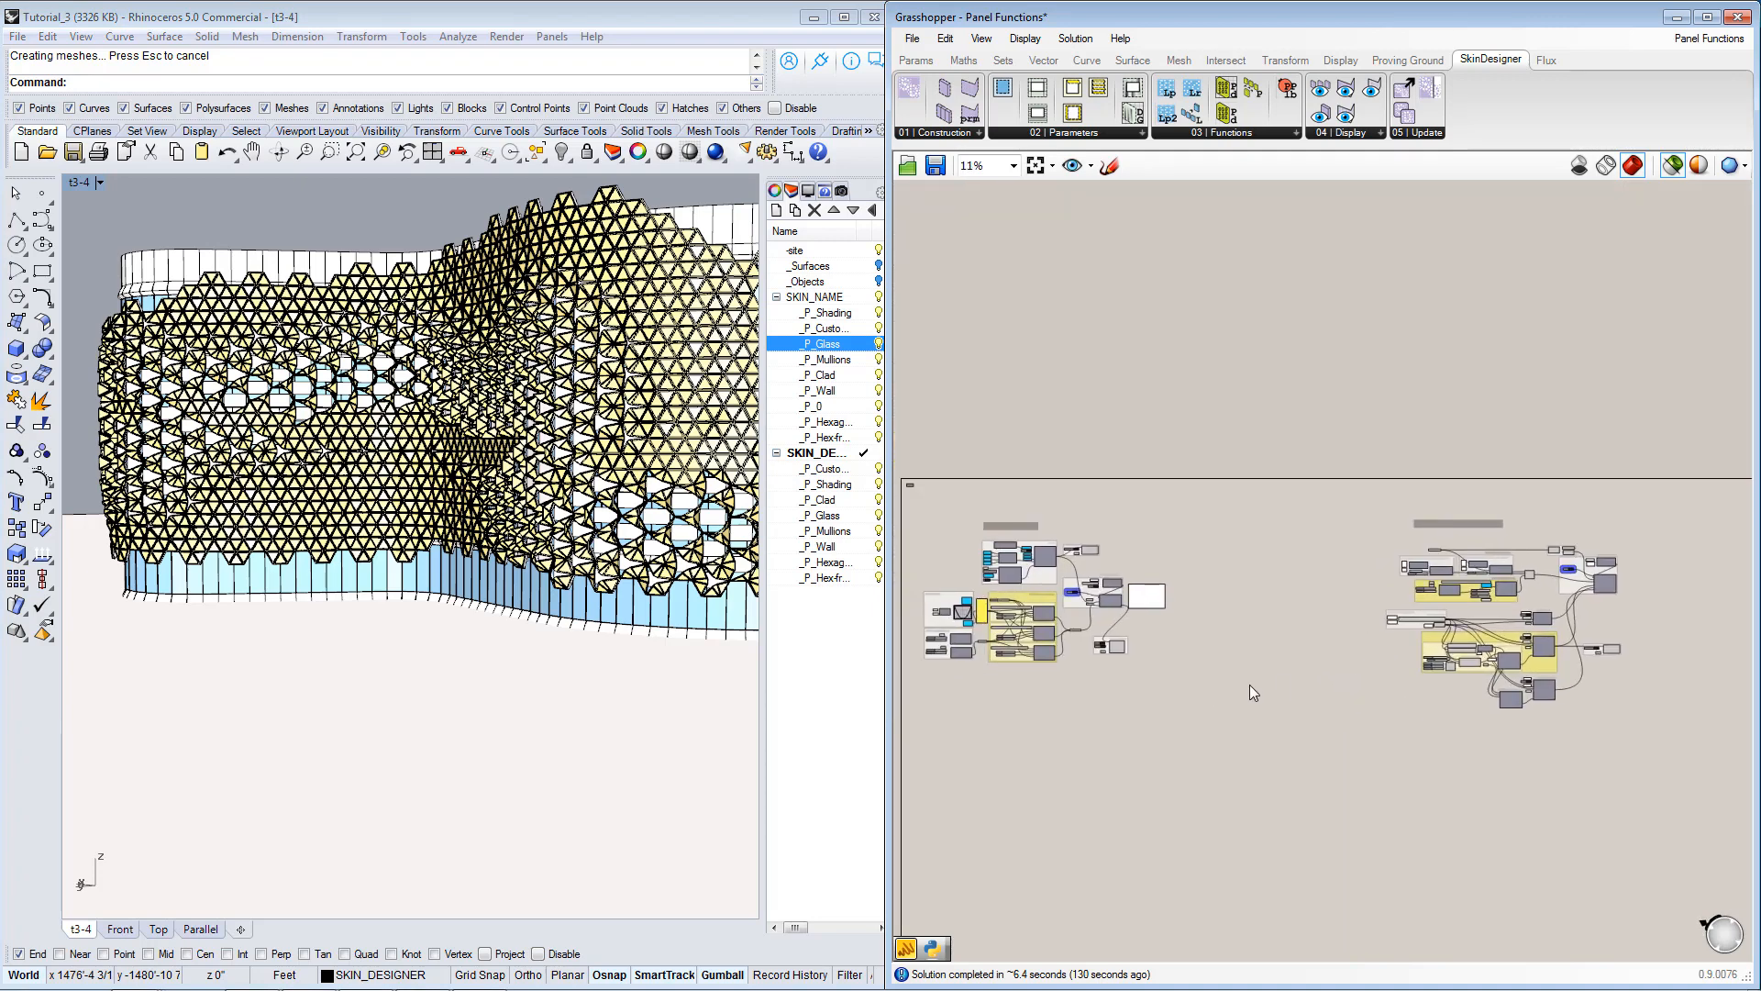
right_drag(1249, 685, 1278, 669)
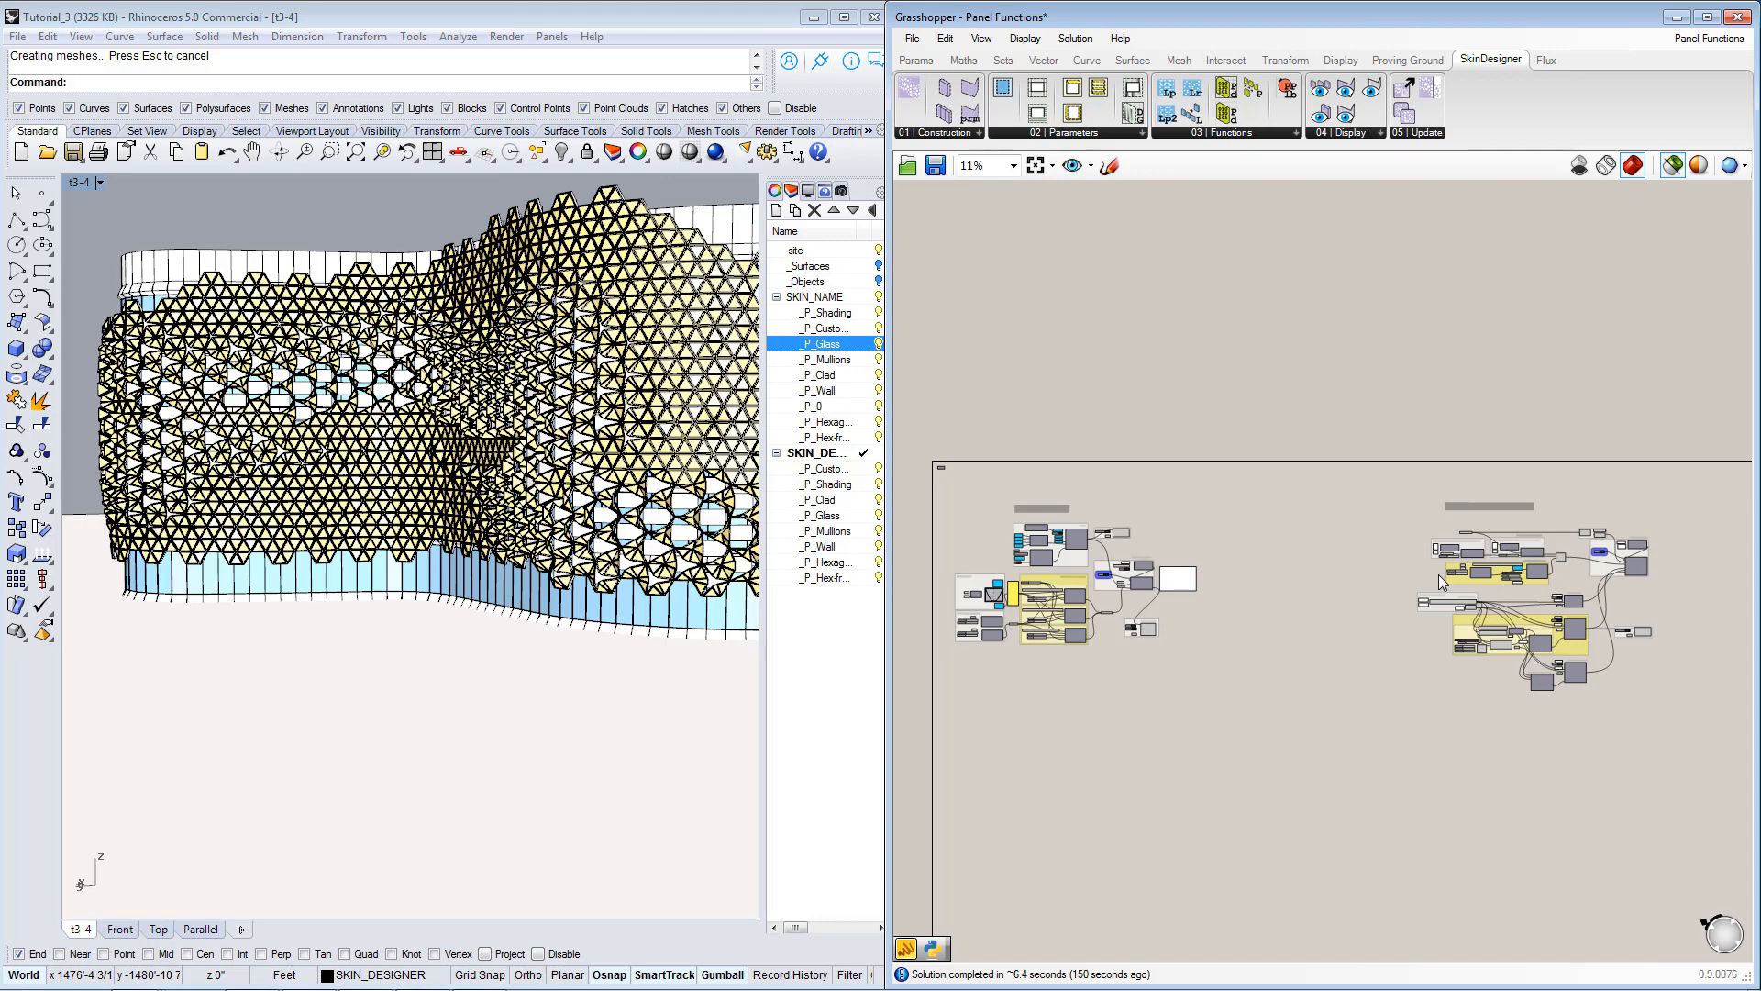
Examine how the Data Lists and Data Functions groups feed the three Panel Parameter groups in the first panel functions example.
scroll(1018, 624, up, 3)
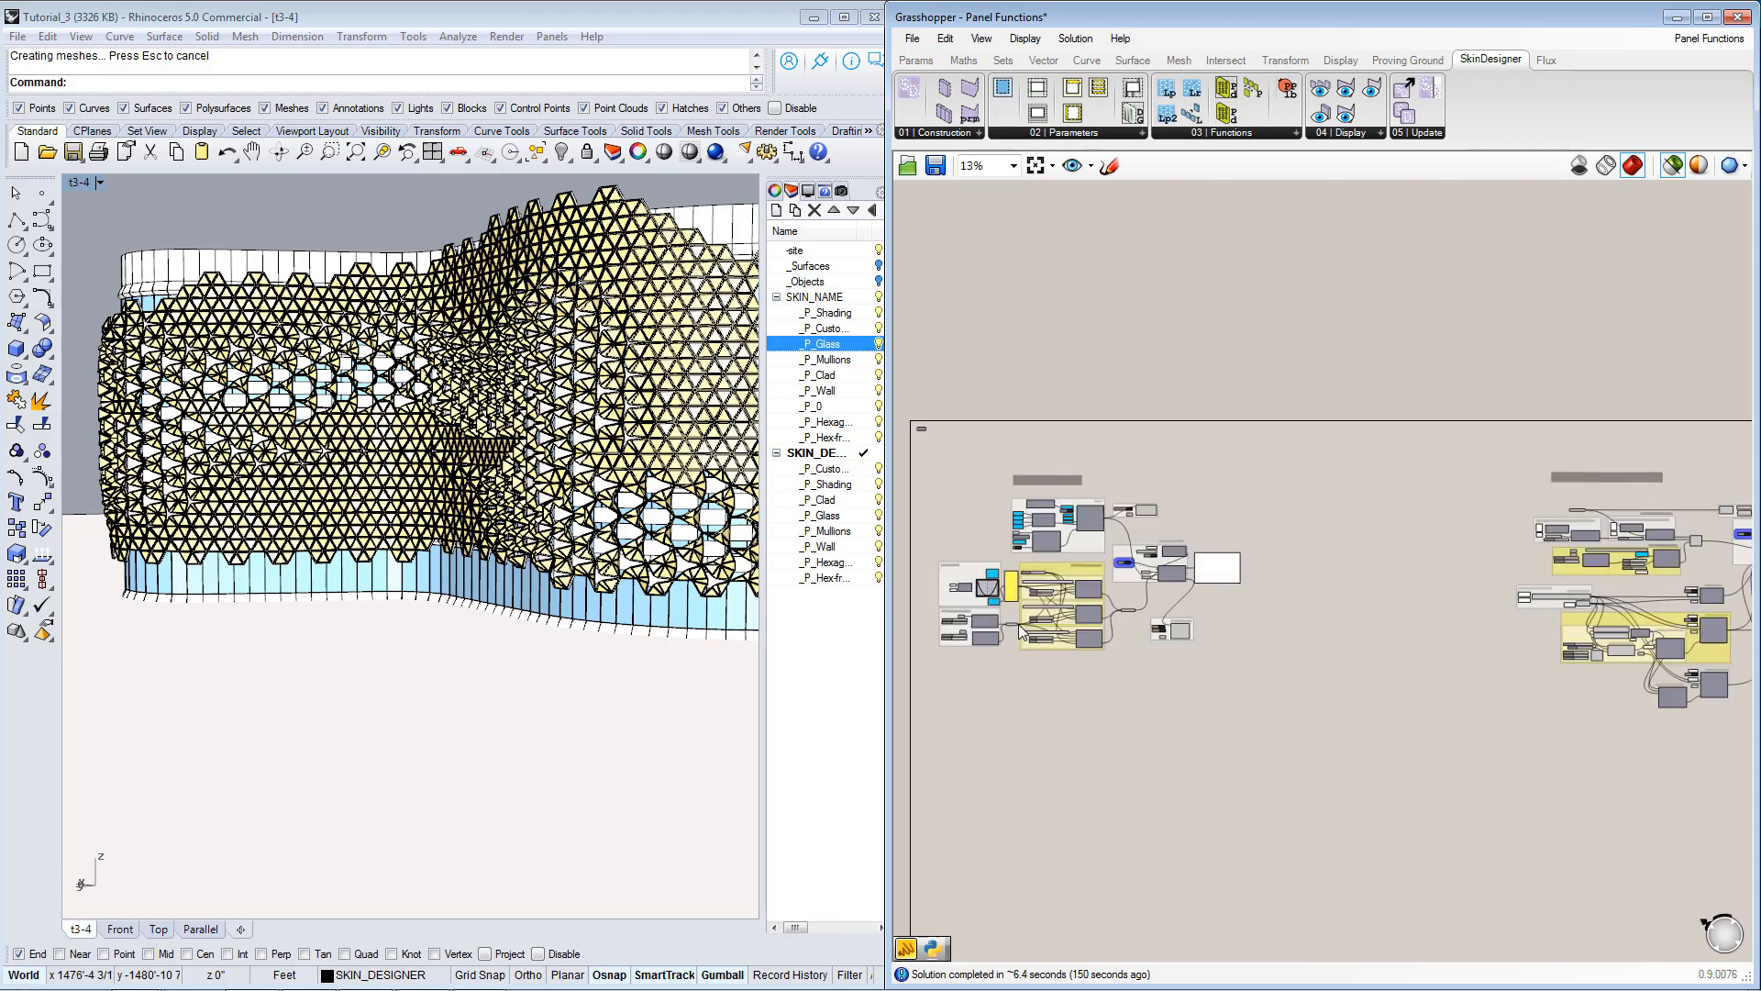
right_drag(1140, 693, 1337, 686)
scroll(1225, 695, up, 2)
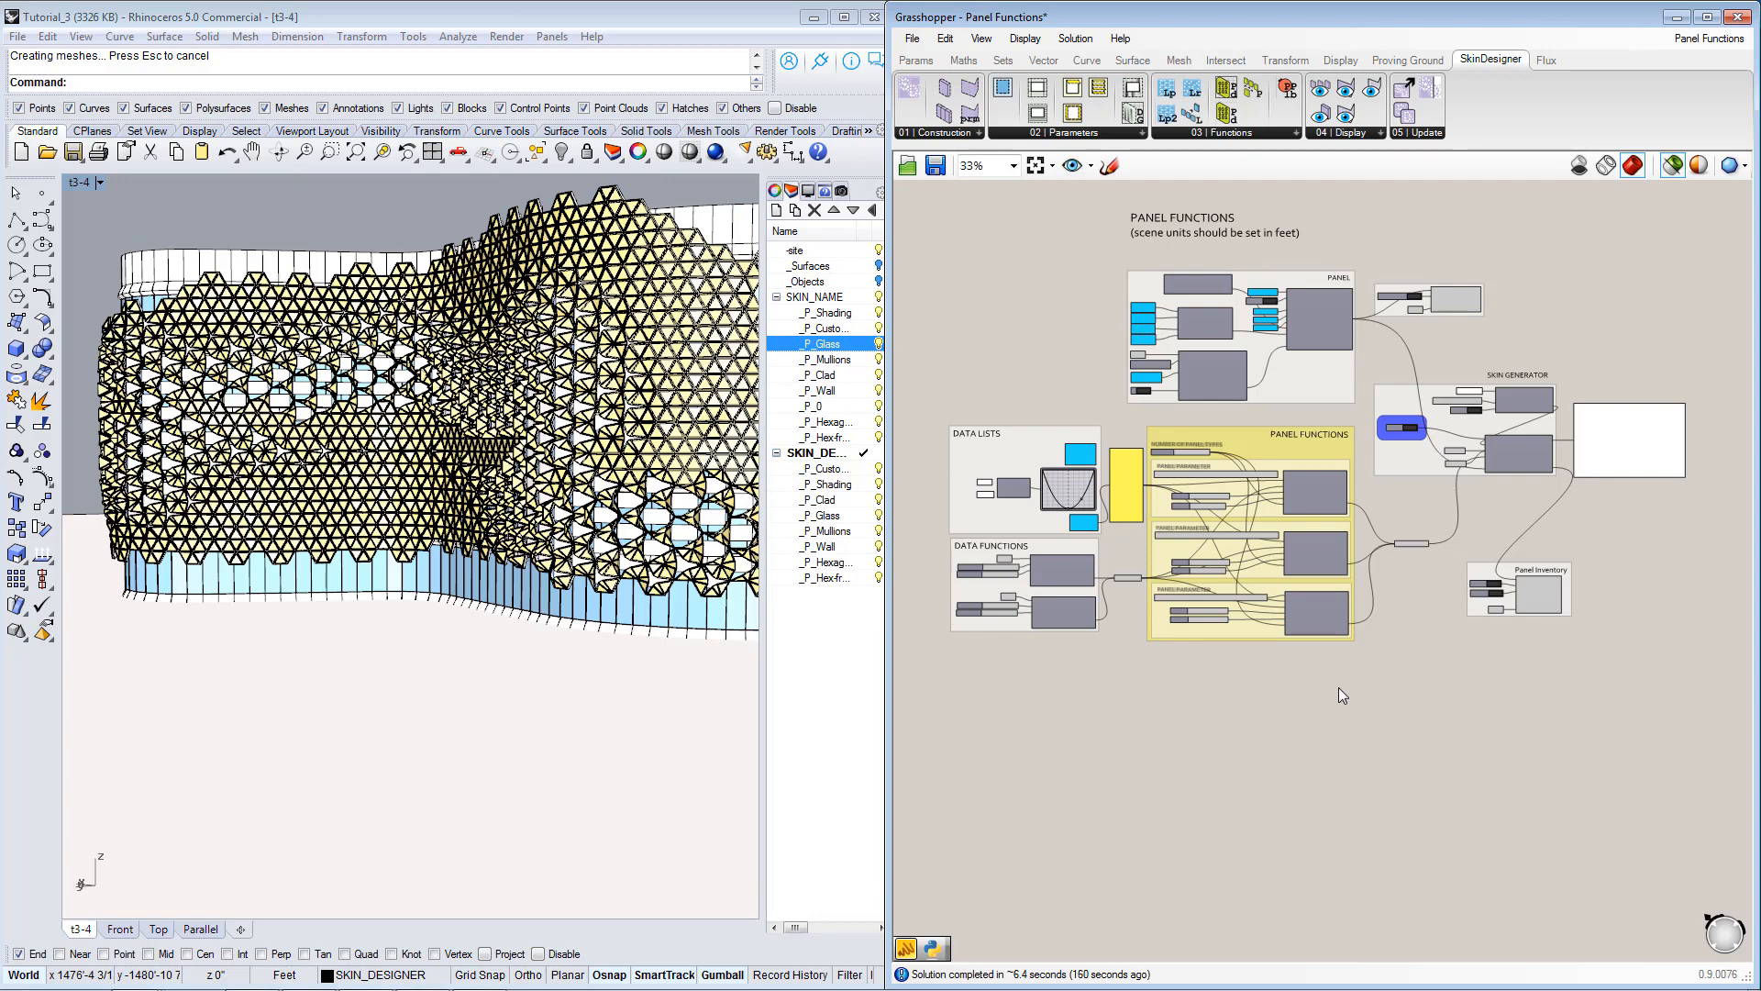
right_drag(1346, 677, 1348, 695)
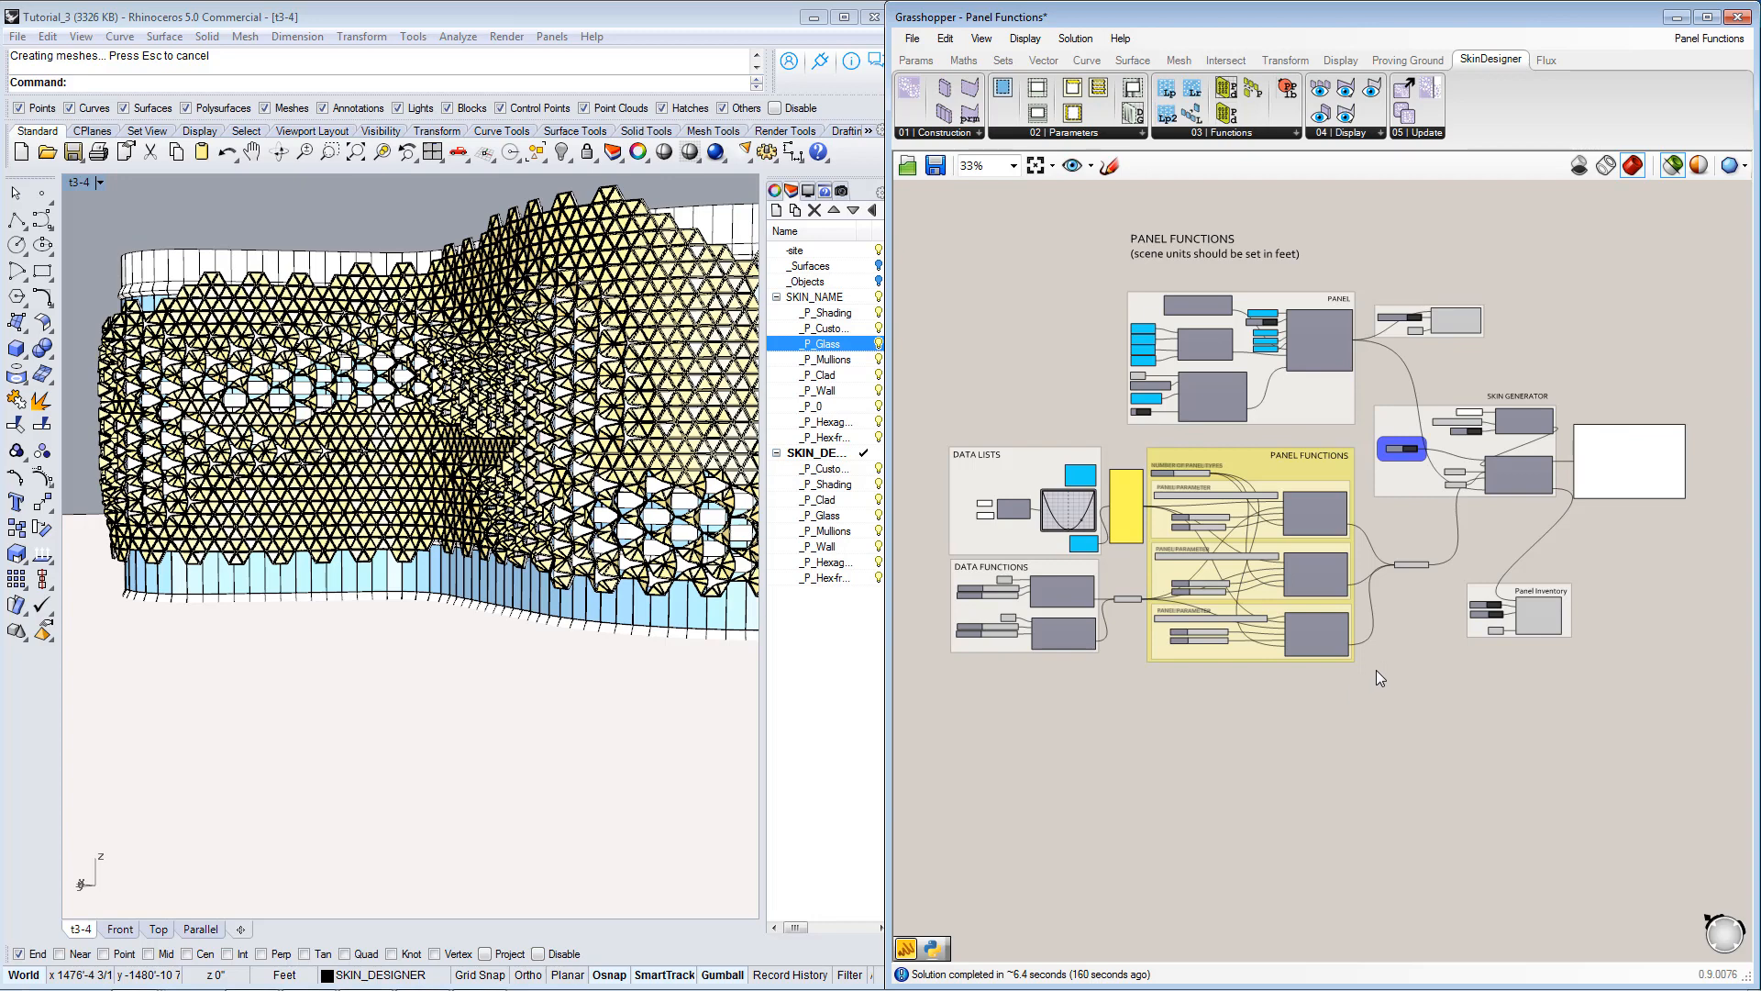
scroll(1366, 683, down, 2)
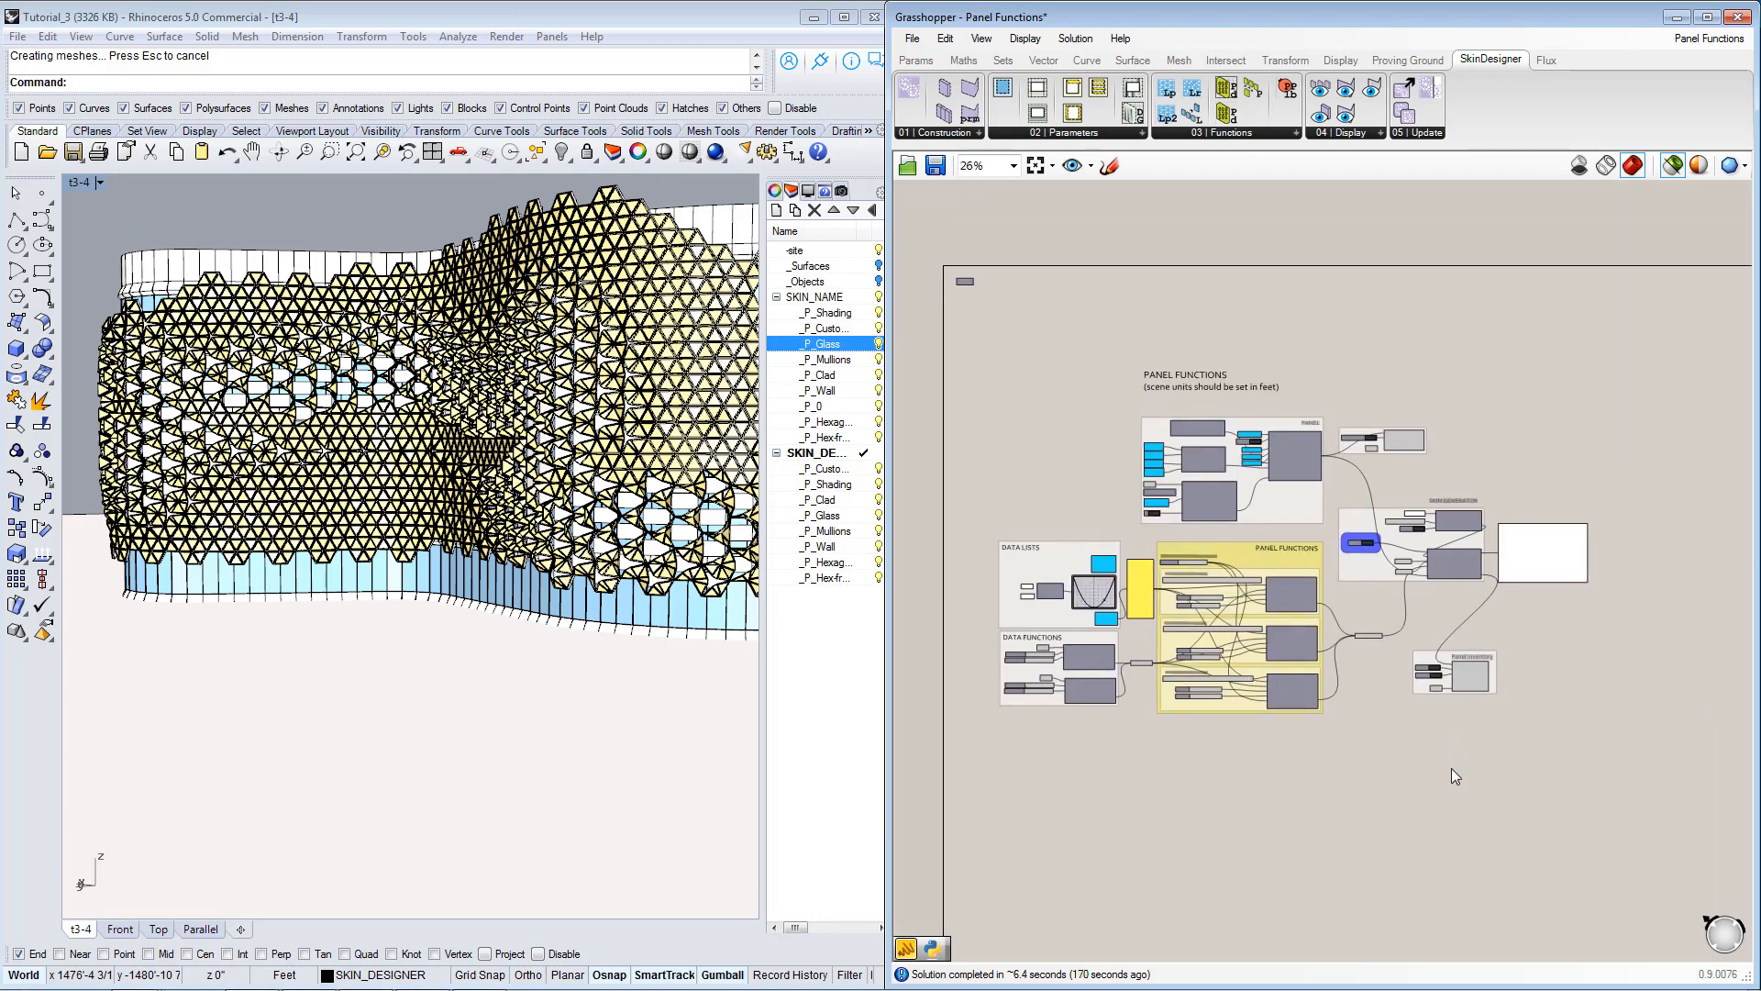
scroll(1297, 673, up, 3)
scroll(1358, 692, up, 2)
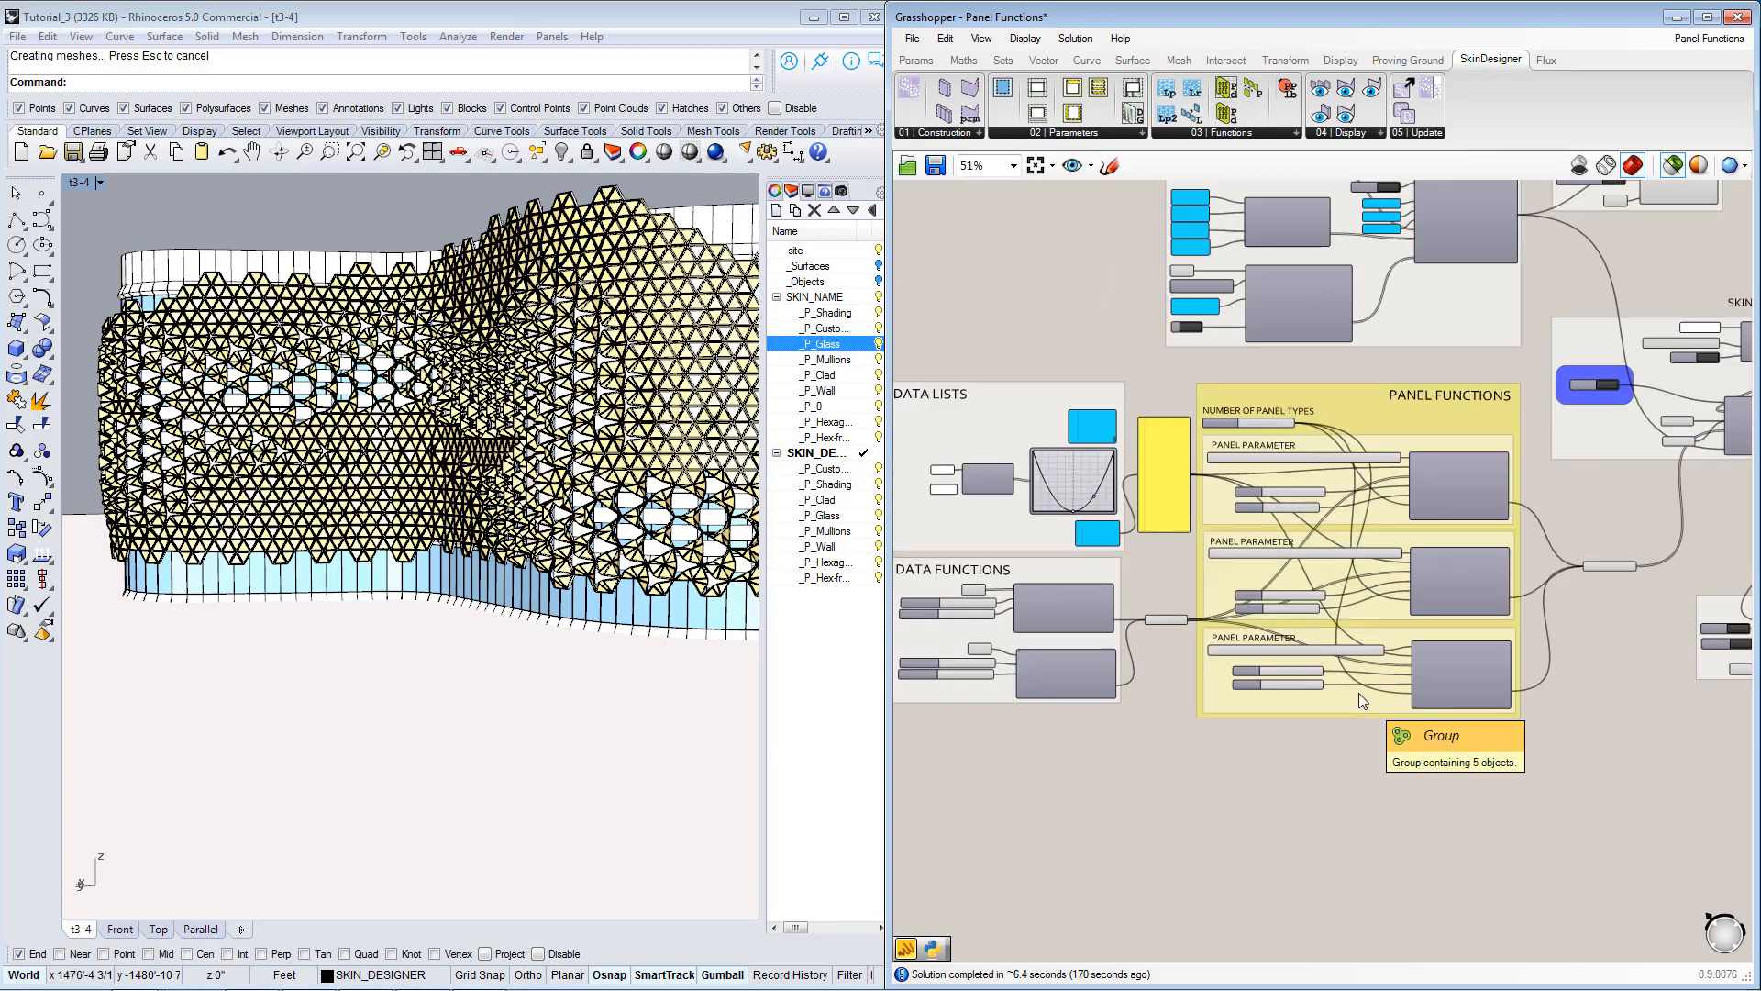
scroll(1358, 692, down, 2)
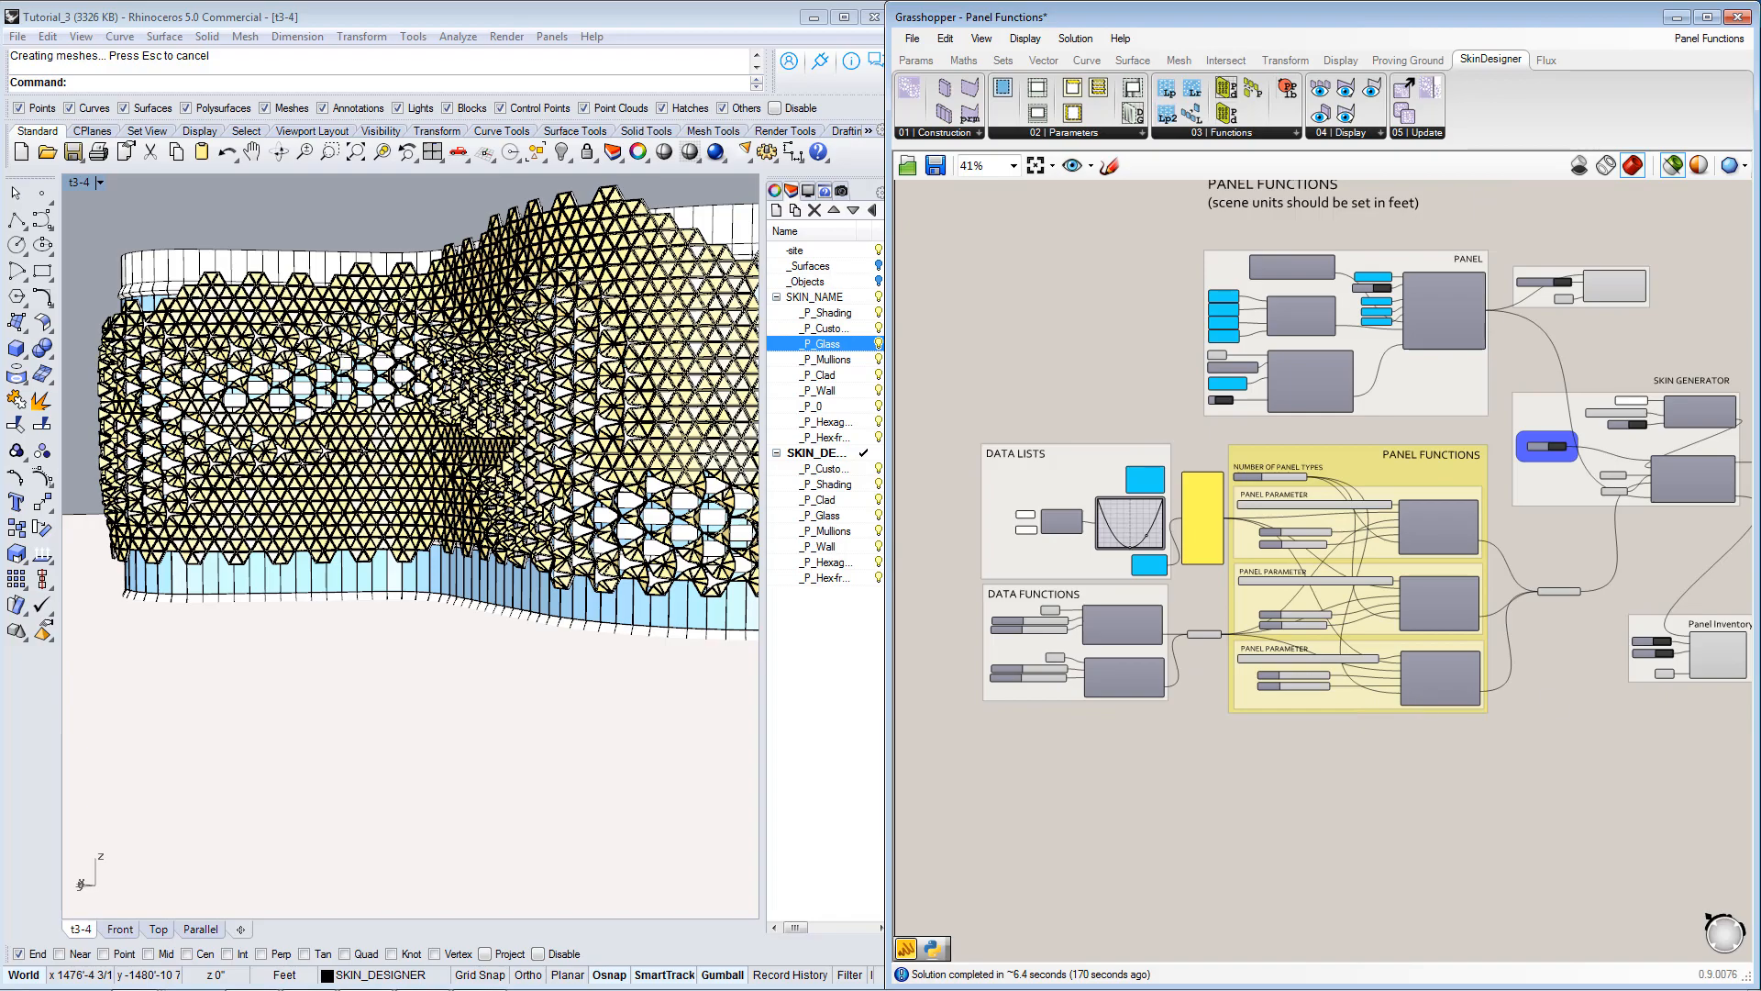